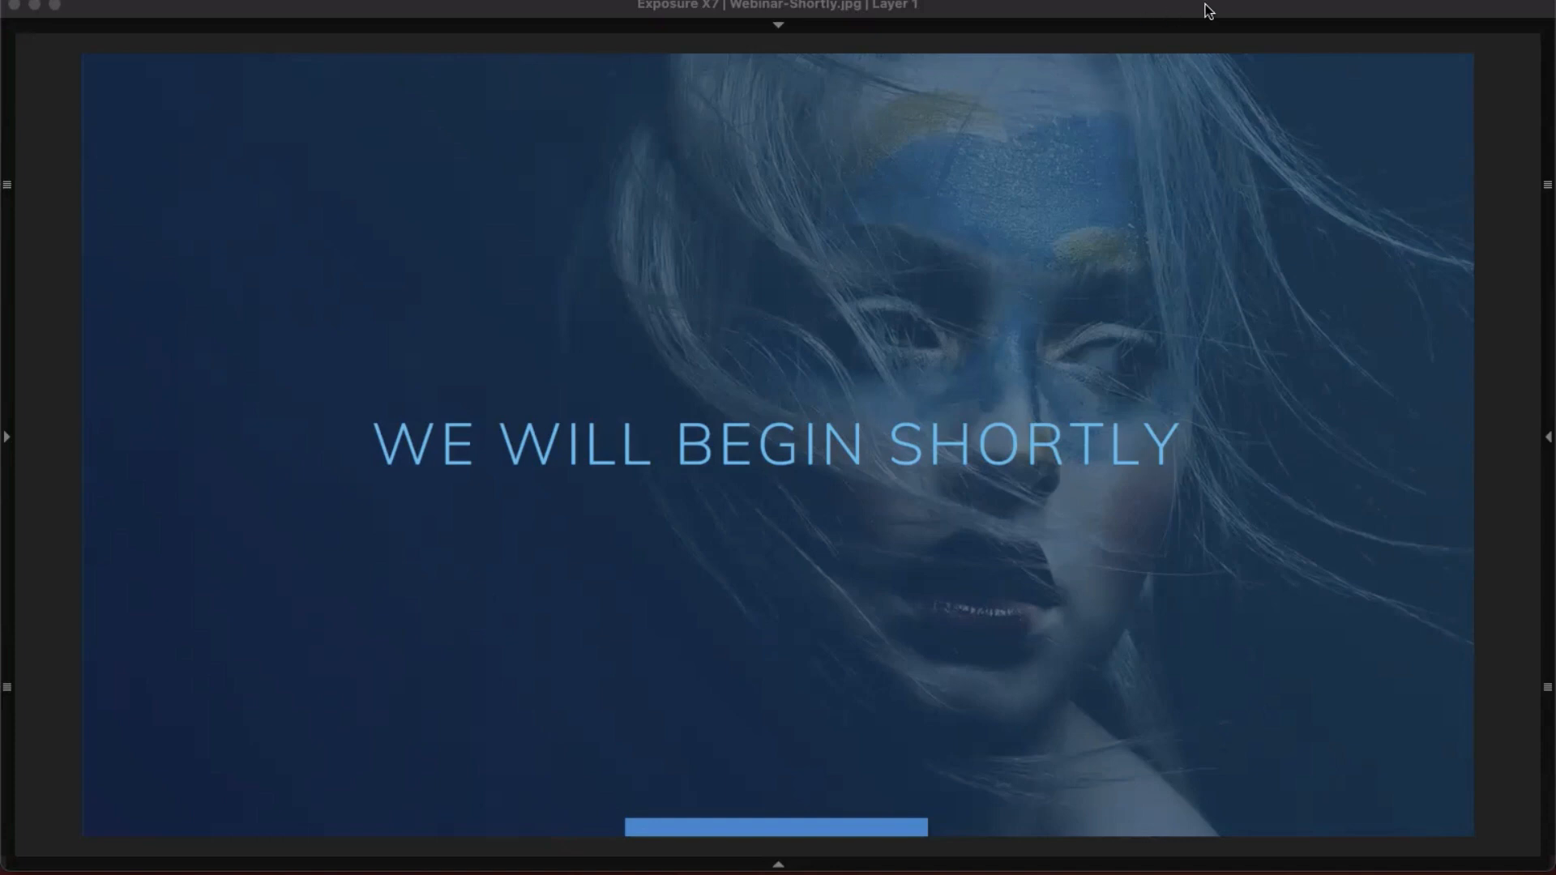
- Leaf through the webinar slides to display Webinar-Title.jpg
{"action": "mouse_move", "coordinate": [1227, 18]}
{"action": "key", "text": "Left"}
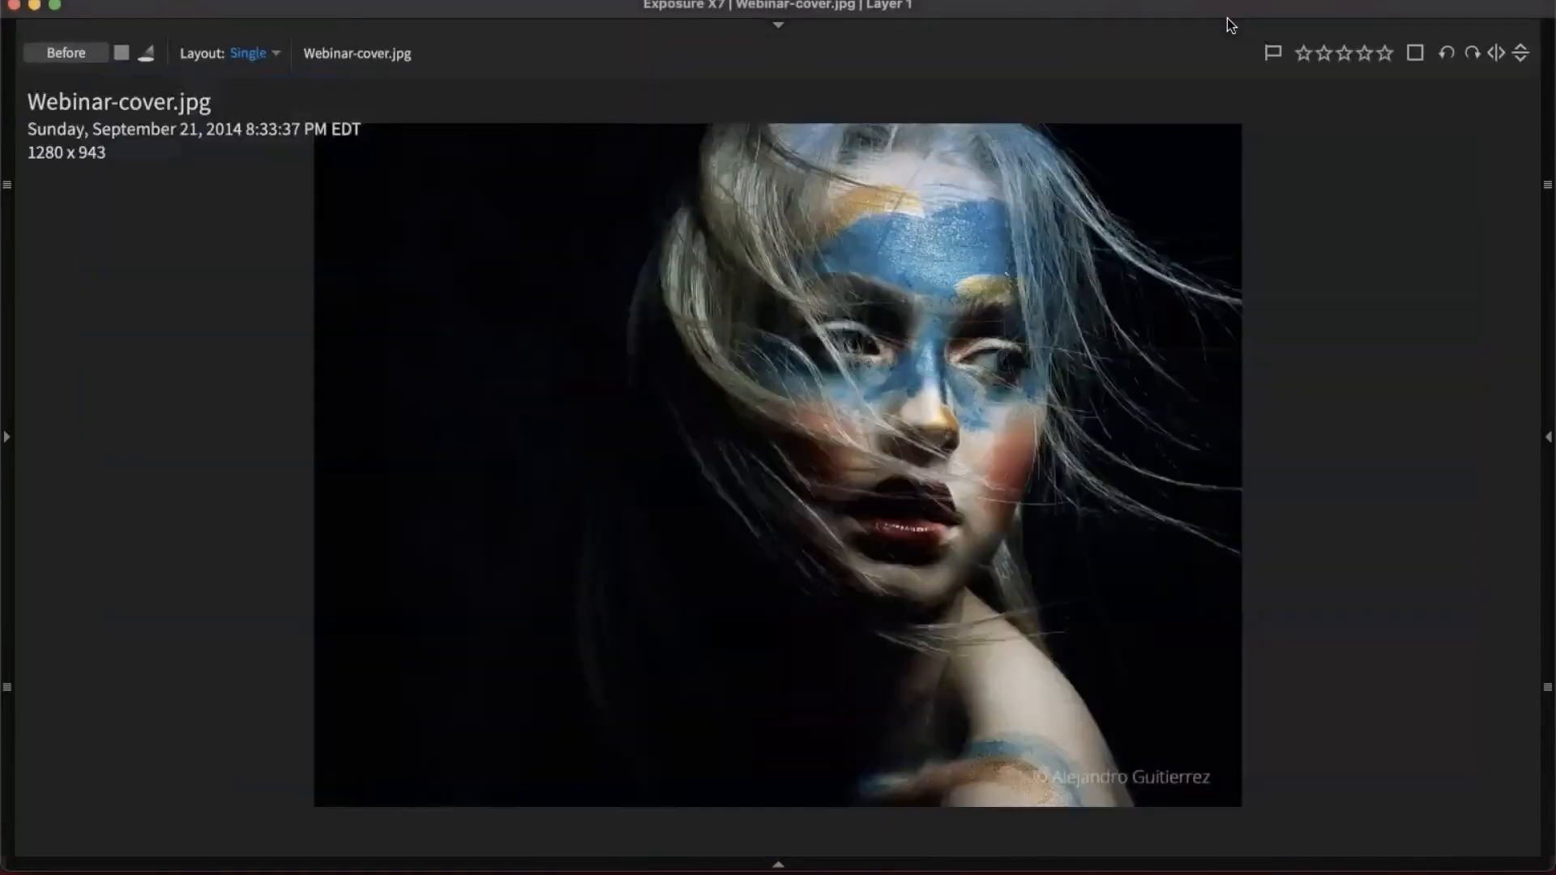
{"action": "key", "text": "Right"}
{"action": "key", "text": "Right"}
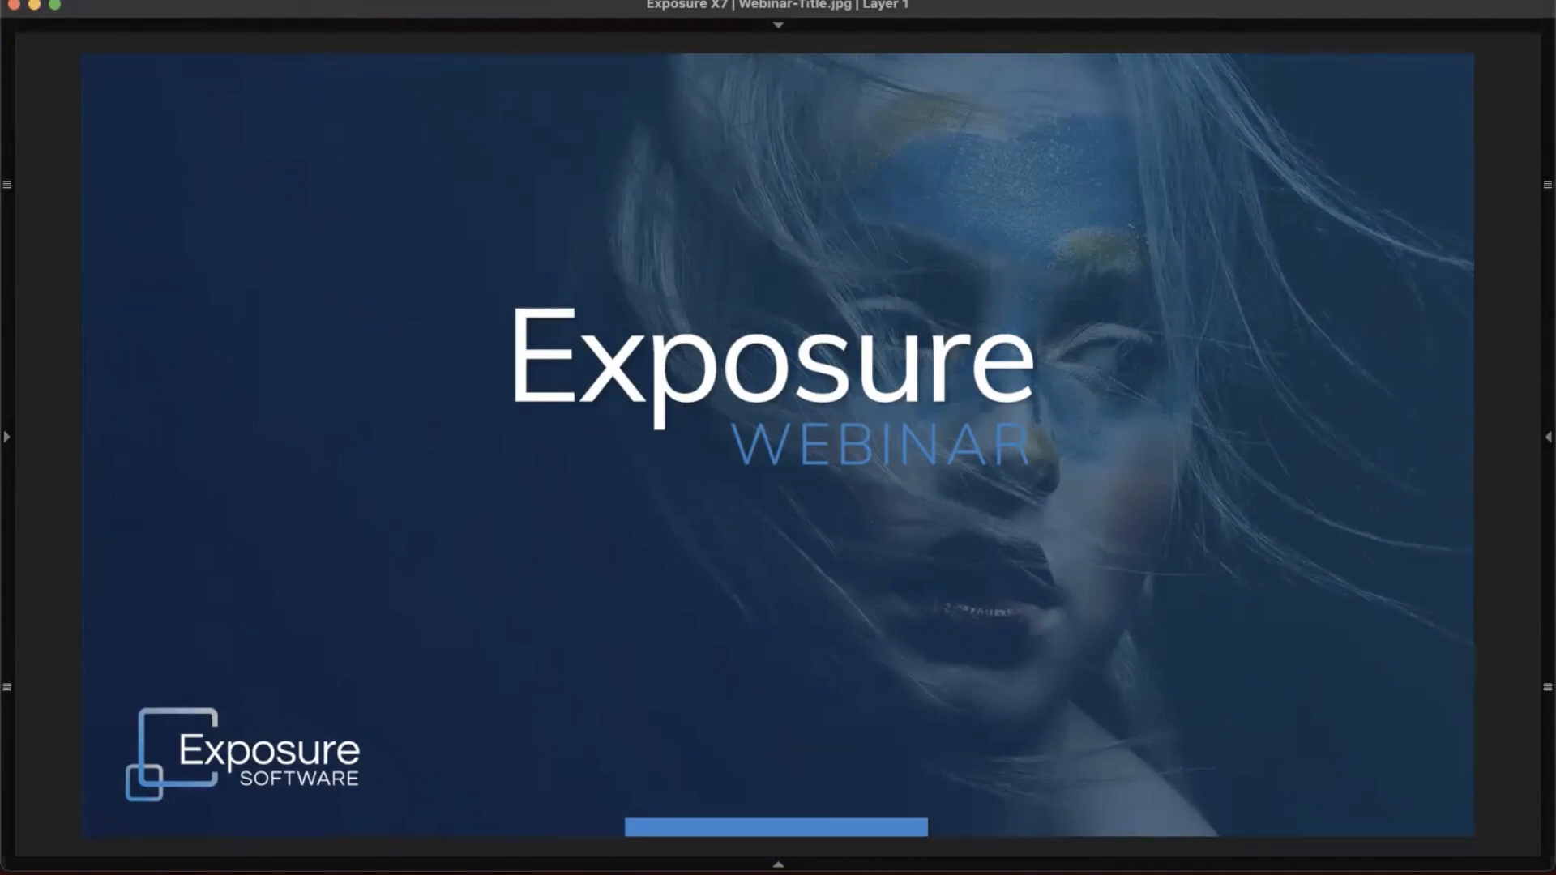
- Start copying photos from a card and choose the Camera Card volume as the source
{"action": "left_click", "coordinate": [81, 4]}
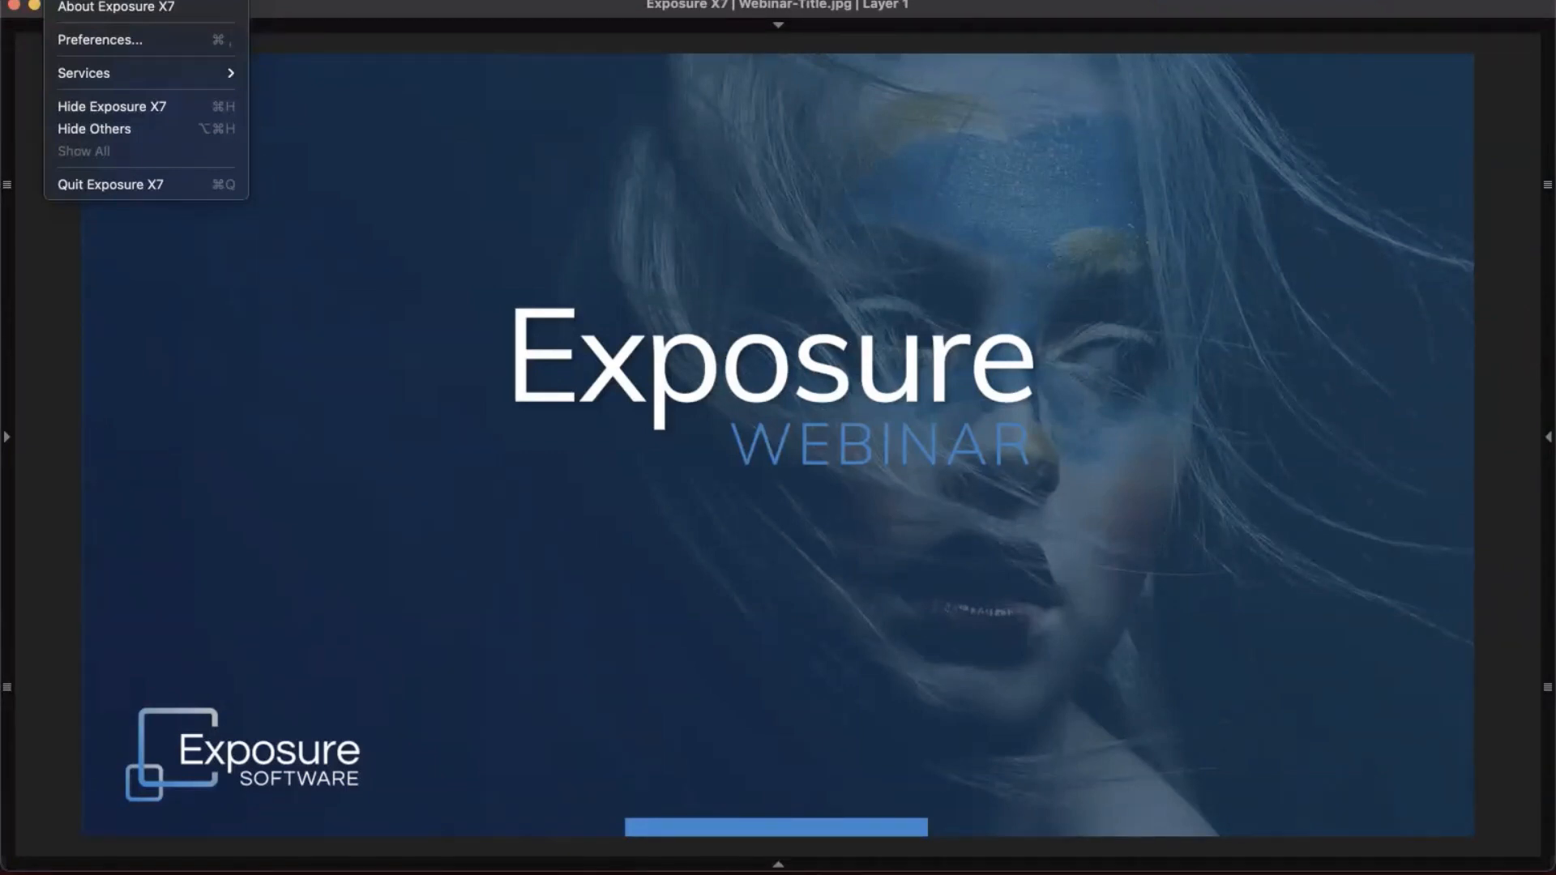
{"action": "key", "text": "Right"}
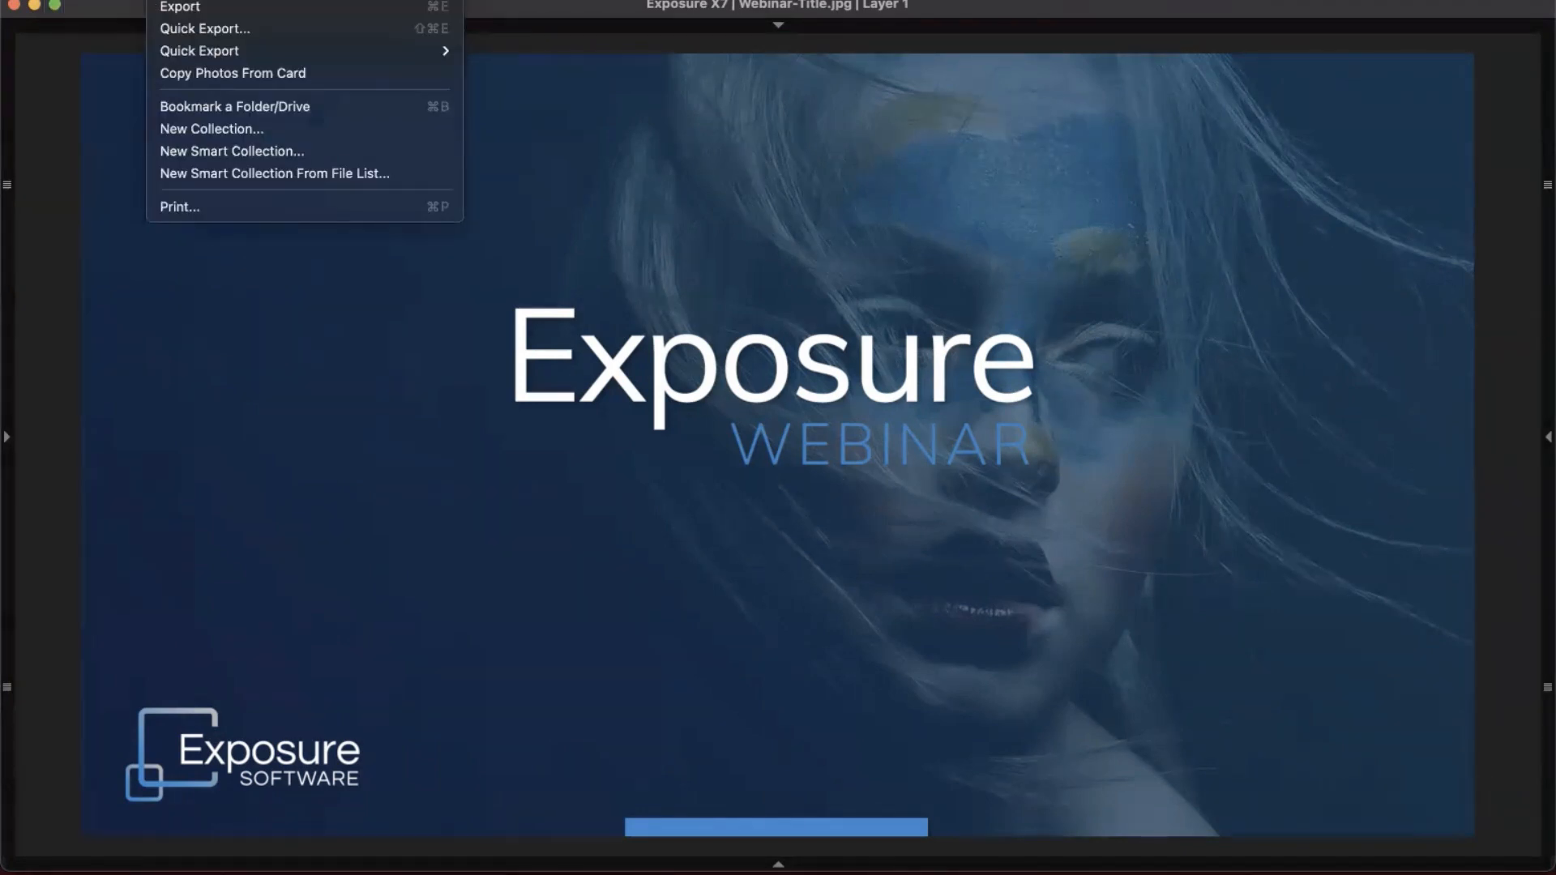
{"action": "left_click", "coordinate": [211, 72]}
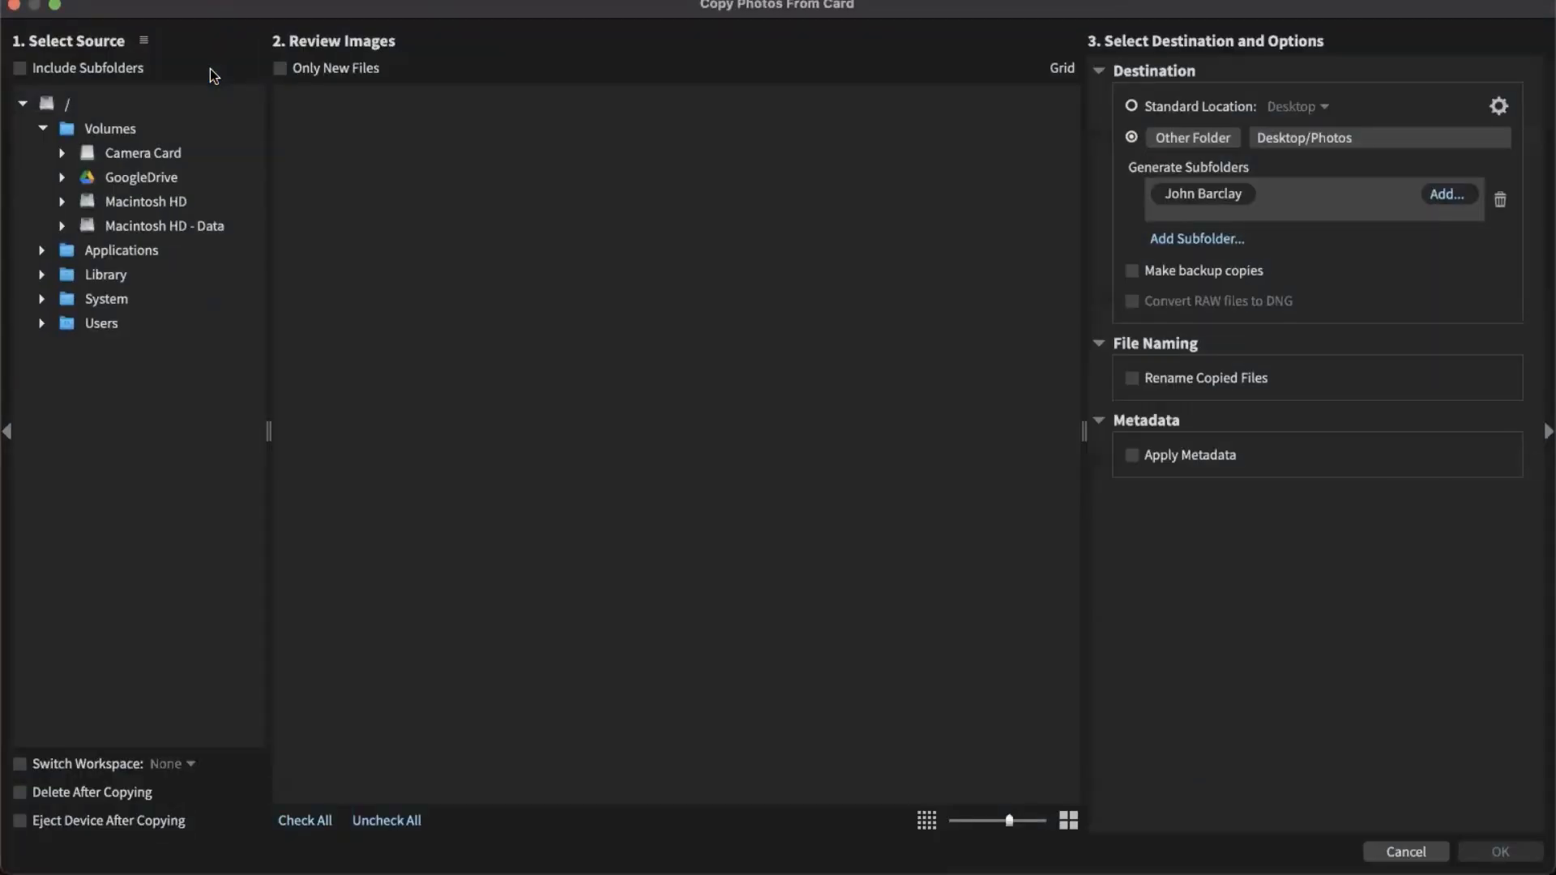
{"action": "left_click", "coordinate": [179, 162]}
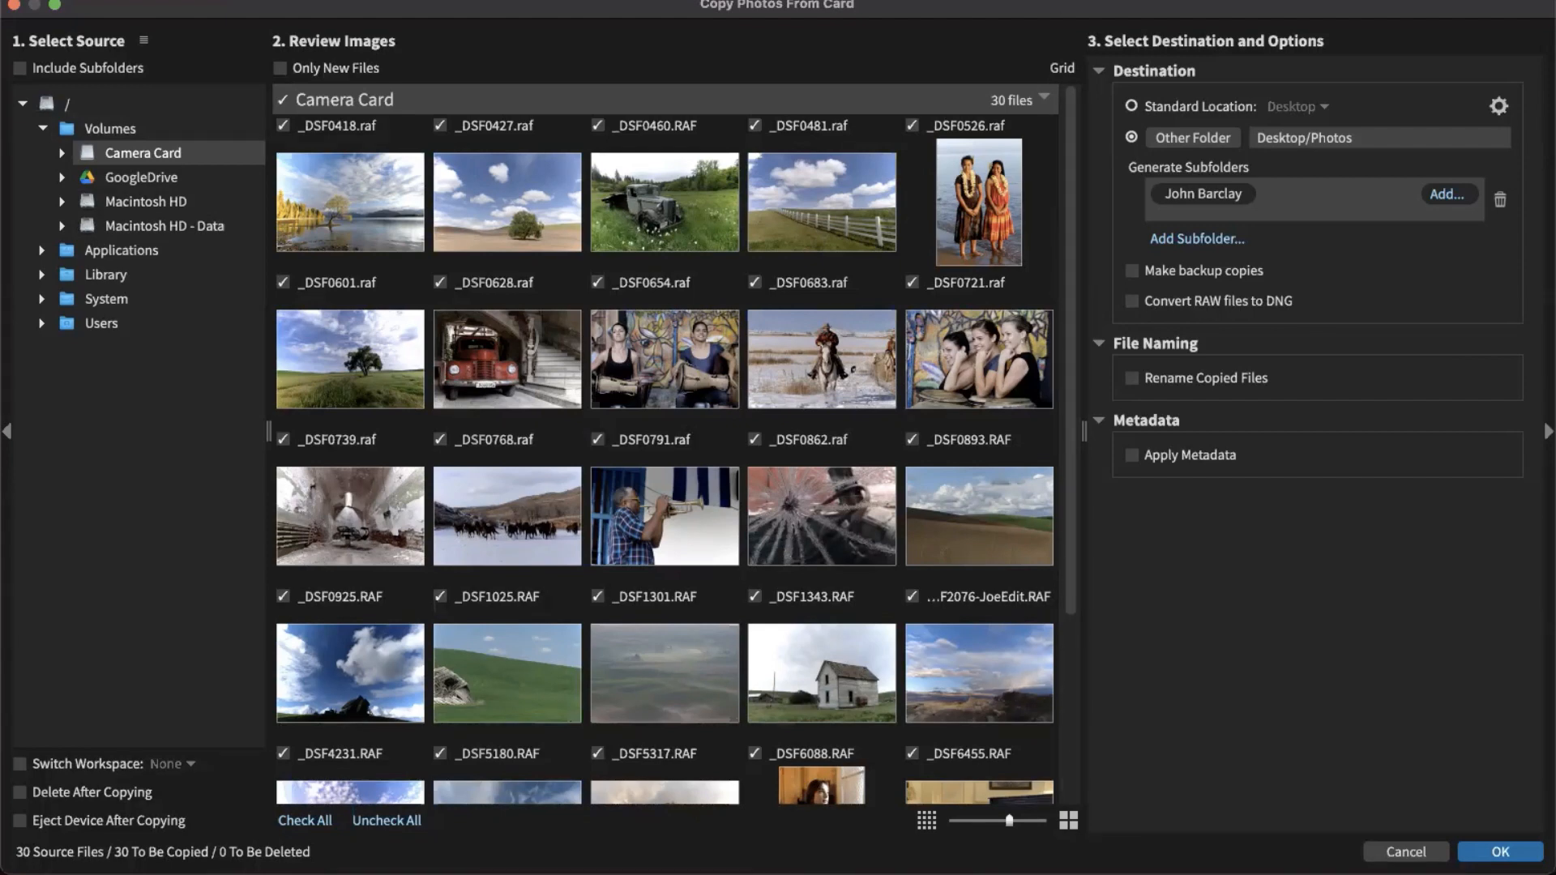
- Look through the thumbnails of all photos on the Camera Card that are checked for copying
{"action": "scroll", "coordinate": [700, 383], "scroll_direction": "down", "scroll_amount": 5}
{"action": "scroll", "coordinate": [688, 405], "scroll_direction": "up", "scroll_amount": 5}
{"action": "scroll", "coordinate": [480, 512], "scroll_direction": "down", "scroll_amount": 4}
{"action": "scroll", "coordinate": [480, 513], "scroll_direction": "up", "scroll_amount": 4}
{"action": "scroll", "coordinate": [479, 512], "scroll_direction": "down", "scroll_amount": 4}
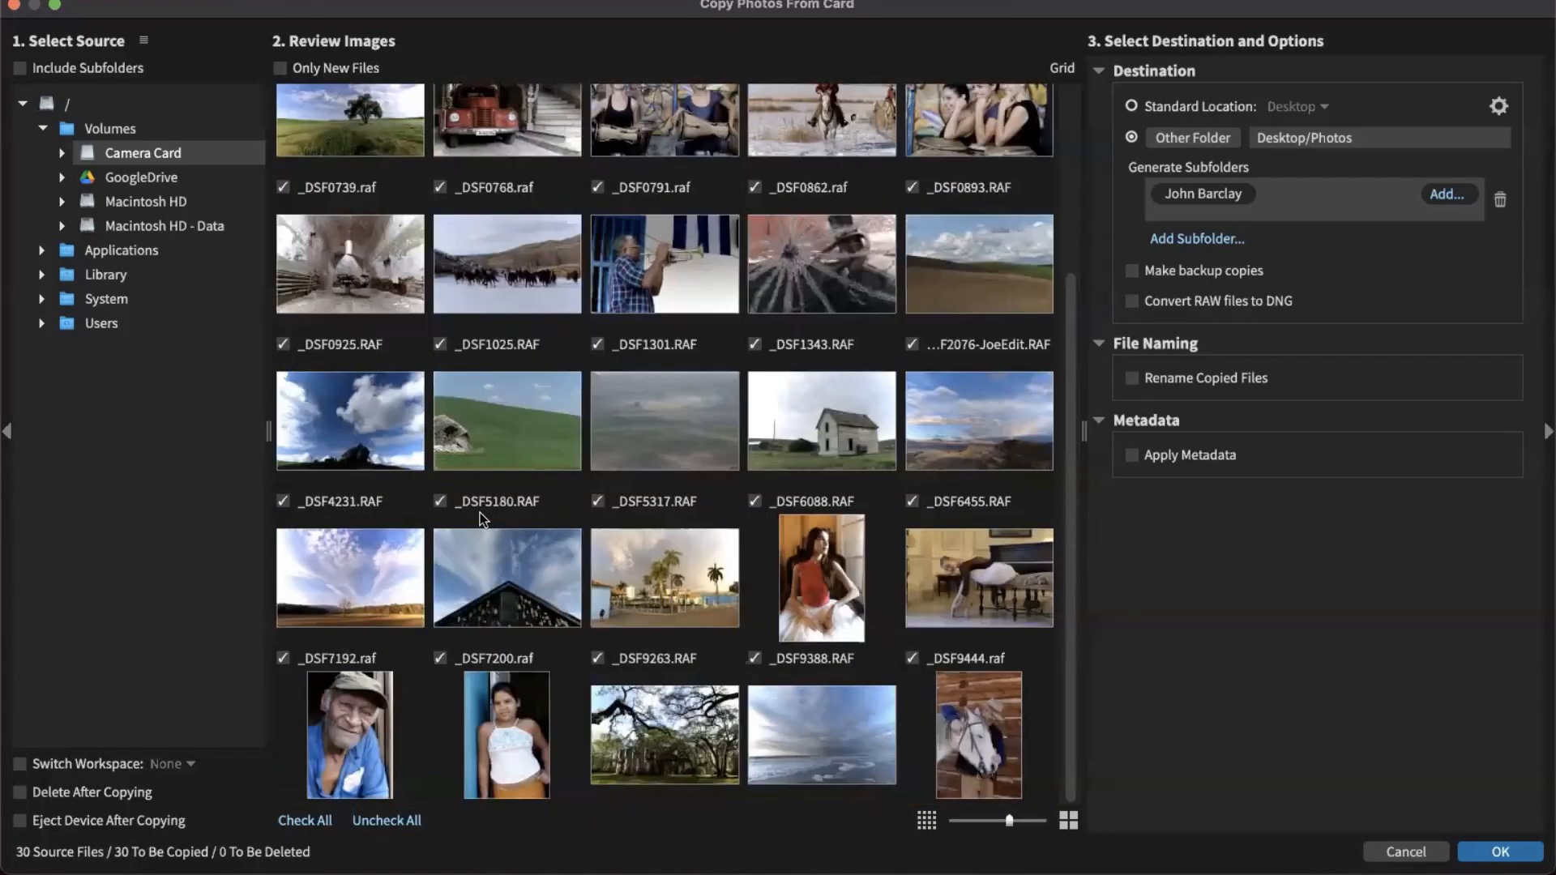
{"action": "scroll", "coordinate": [480, 513], "scroll_direction": "up", "scroll_amount": 4}
{"action": "scroll", "coordinate": [480, 513], "scroll_direction": "down", "scroll_amount": 2}
{"action": "scroll", "coordinate": [480, 514], "scroll_direction": "up", "scroll_amount": 2}
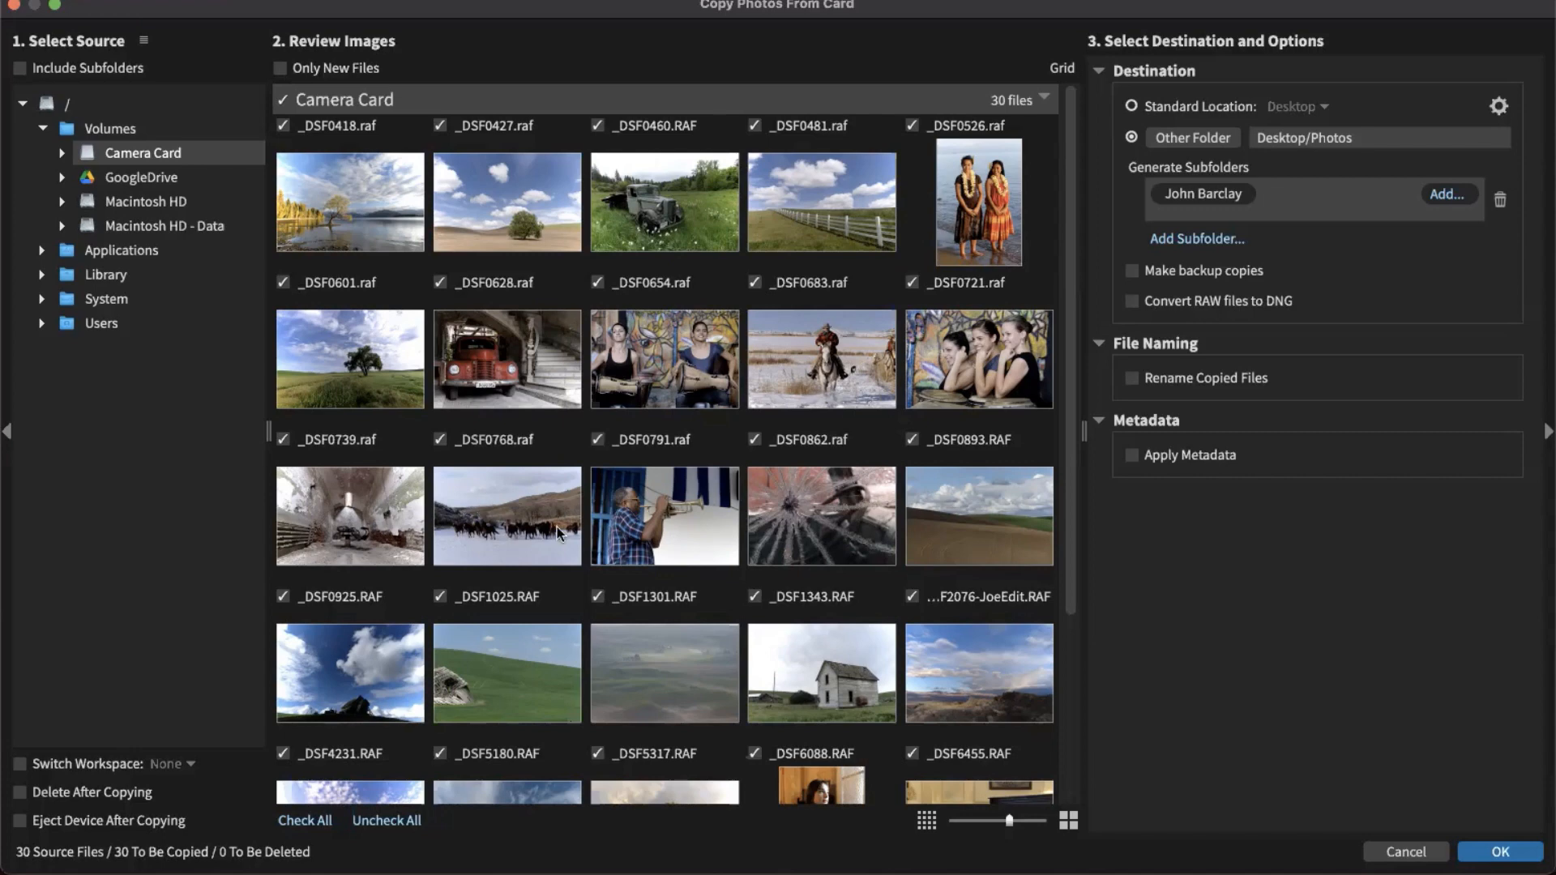
{"action": "scroll", "coordinate": [557, 527], "scroll_direction": "down", "scroll_amount": 3}
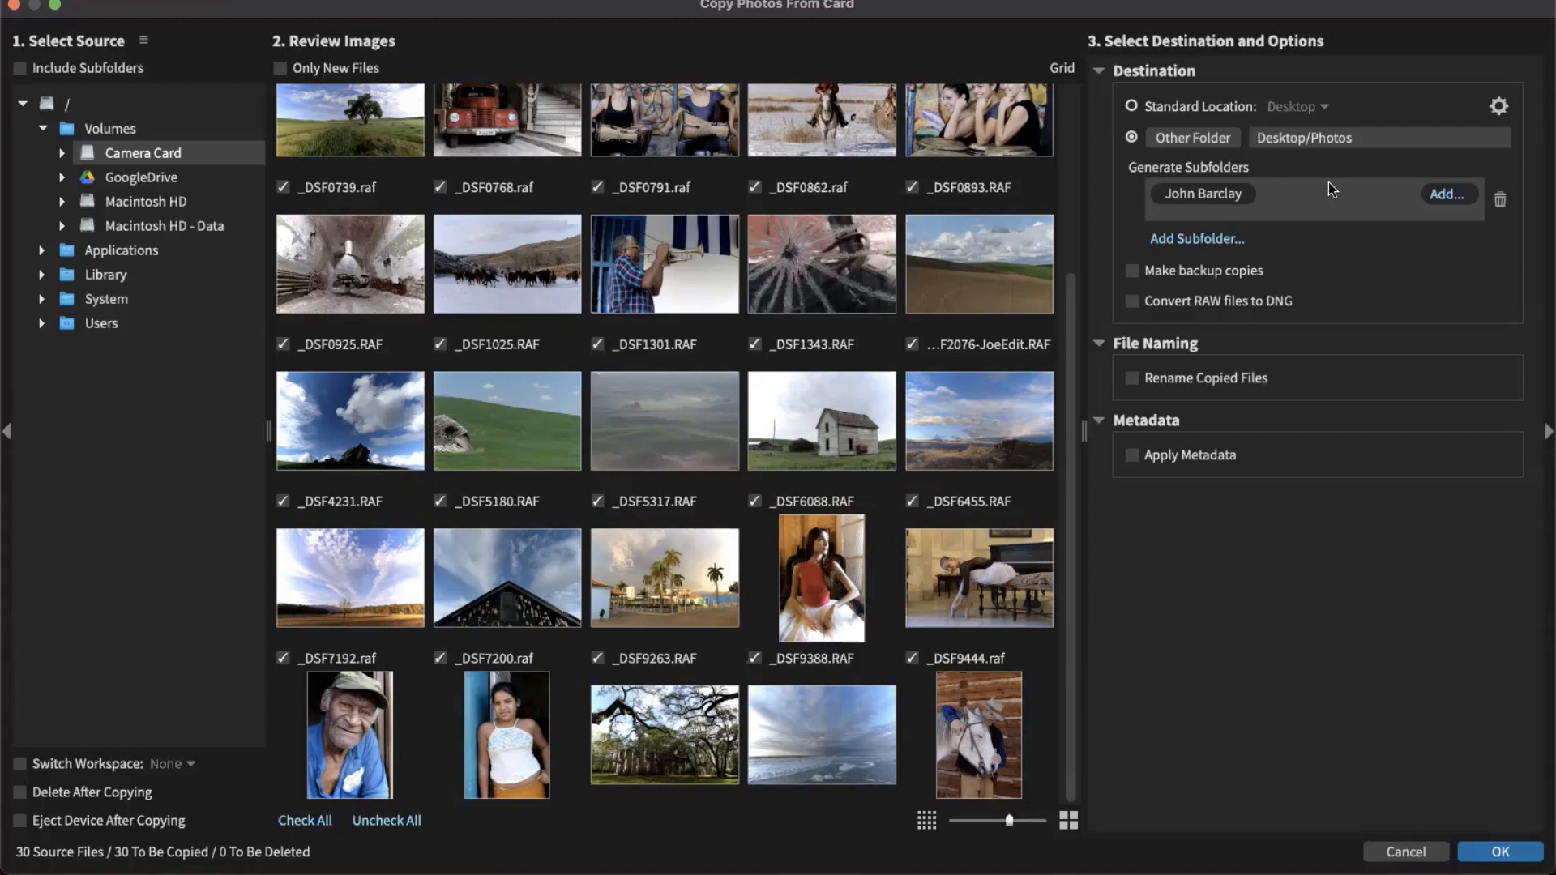
- Examine the copy destination settings and open the custom-text subfolder name for editing
{"action": "left_click", "coordinate": [1160, 73]}
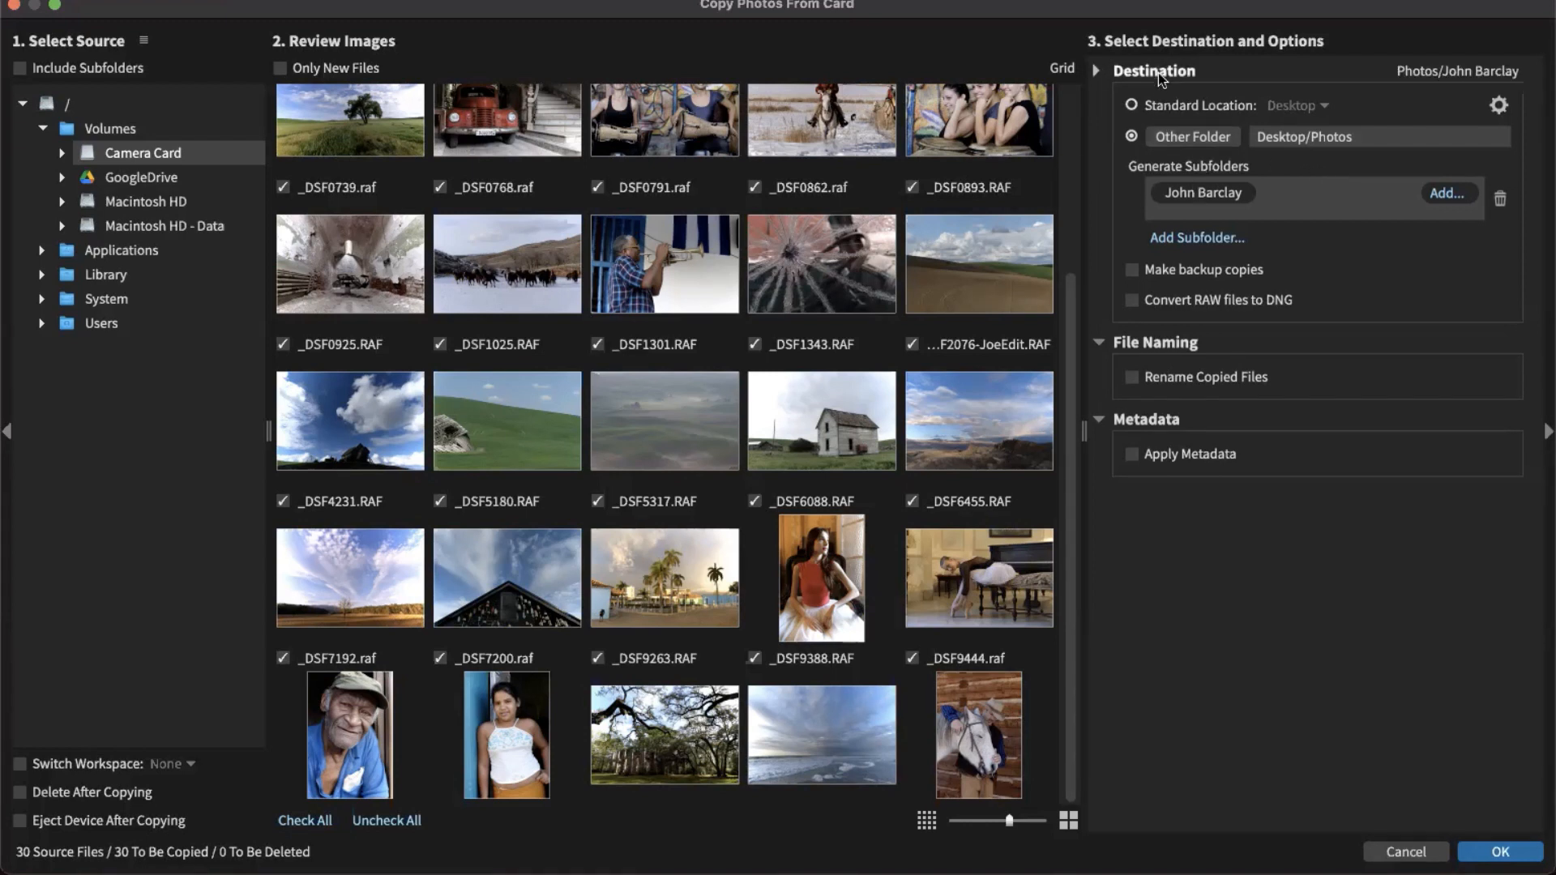
{"action": "left_click", "coordinate": [1159, 73]}
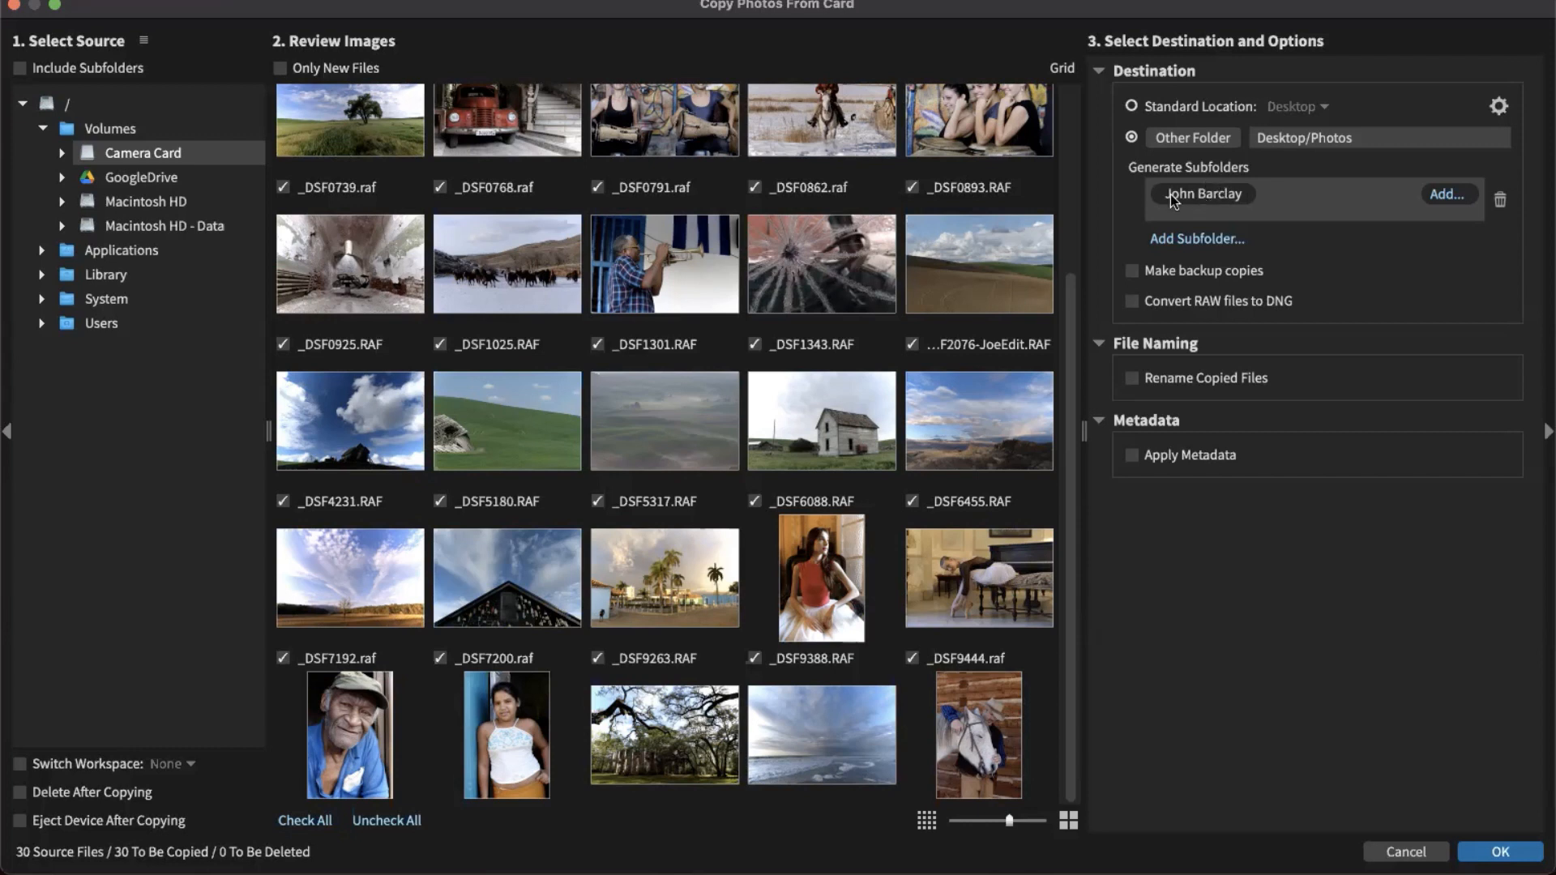
{"action": "left_click", "coordinate": [1205, 192]}
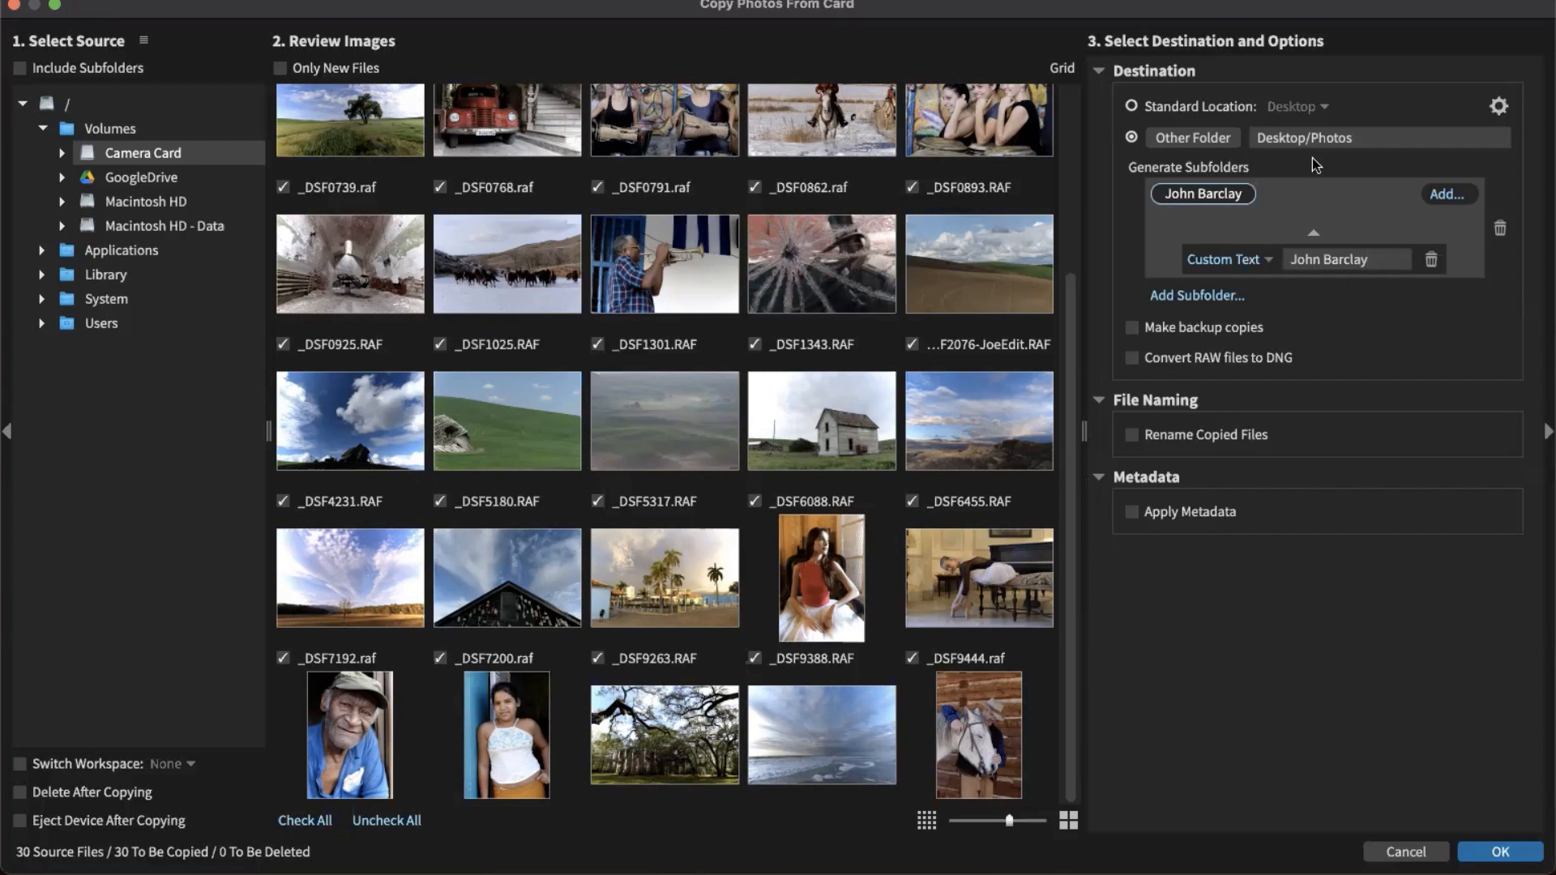
{"action": "left_click", "coordinate": [1353, 258]}
- Try the option for renaming the copied files and turn it off again
{"action": "left_click", "coordinate": [1199, 439]}
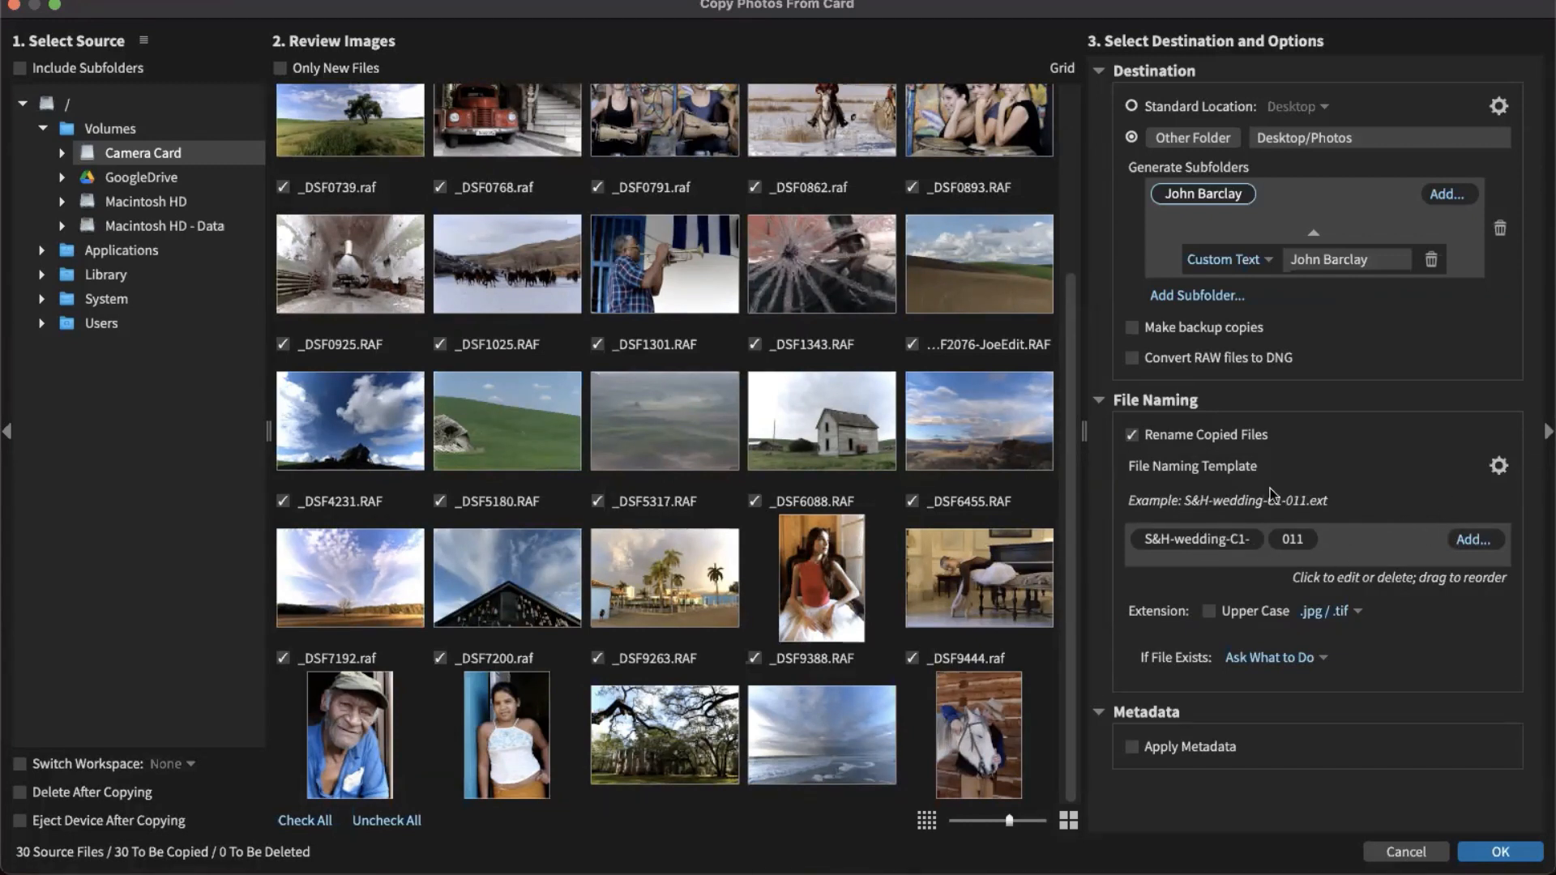
{"action": "left_click", "coordinate": [1128, 435]}
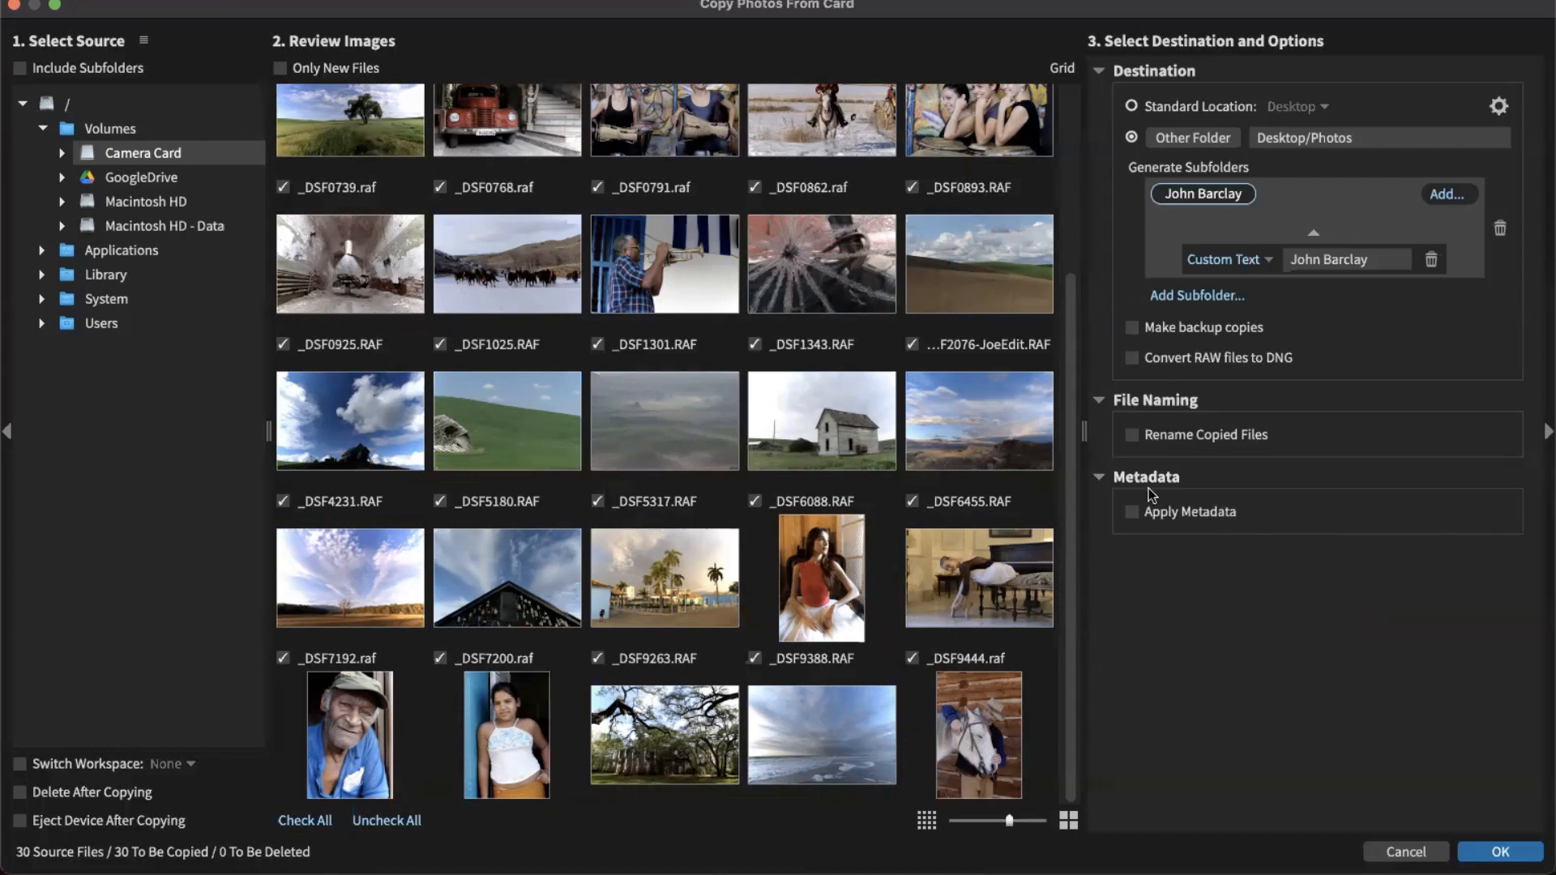
{"action": "left_click", "coordinate": [1101, 483]}
{"action": "left_click", "coordinate": [1101, 483]}
- Try applying metadata to the copied photos by loading the saved photographer's metadata preset and checking its preset options
{"action": "left_click", "coordinate": [1137, 515]}
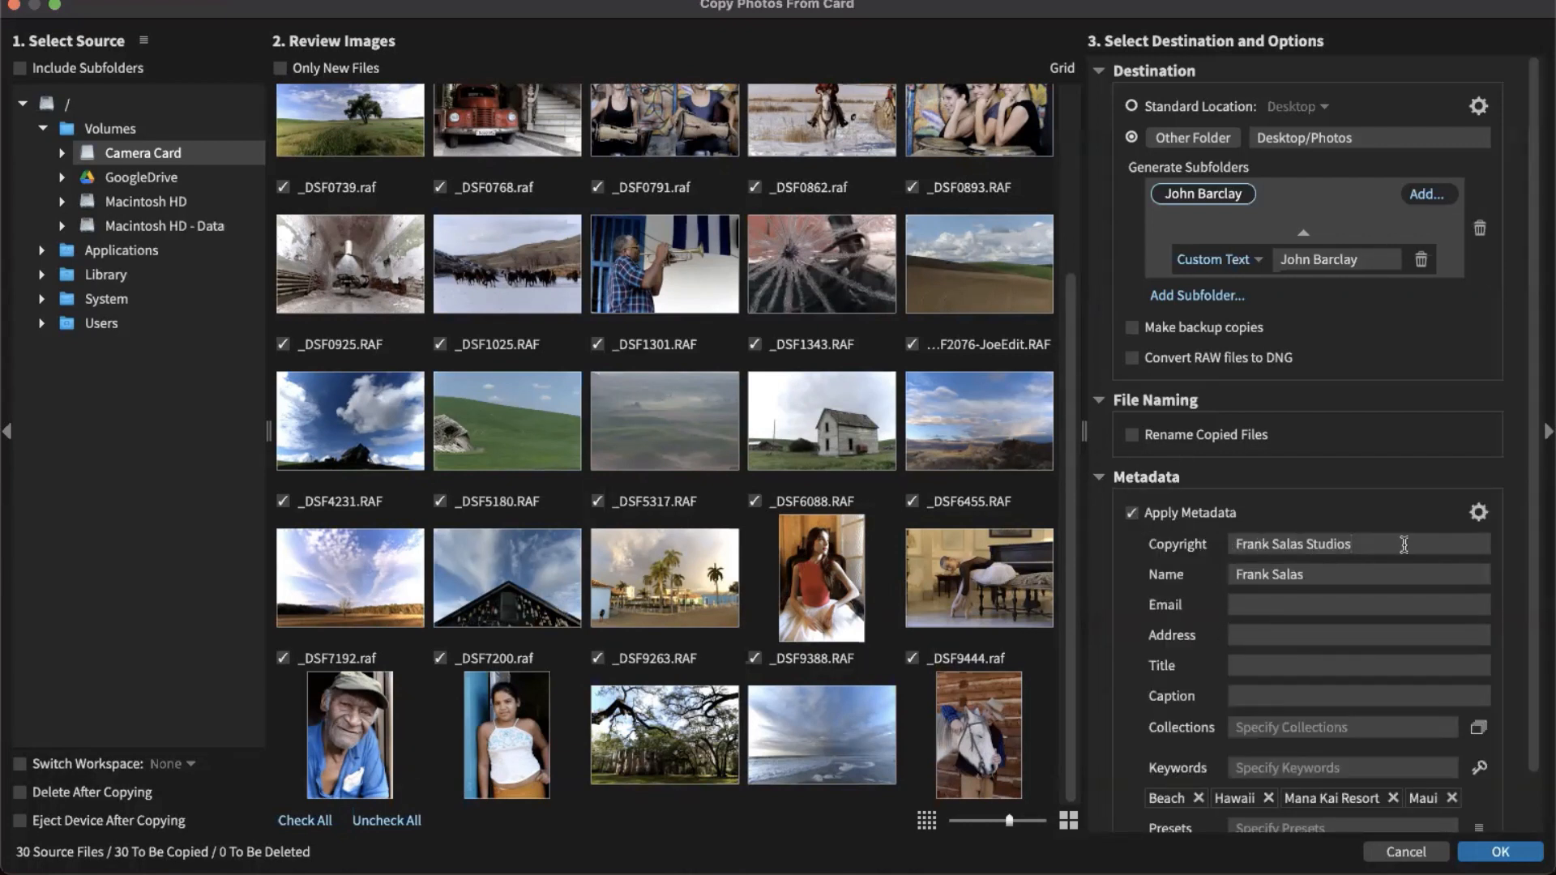
{"action": "left_click", "coordinate": [1478, 513]}
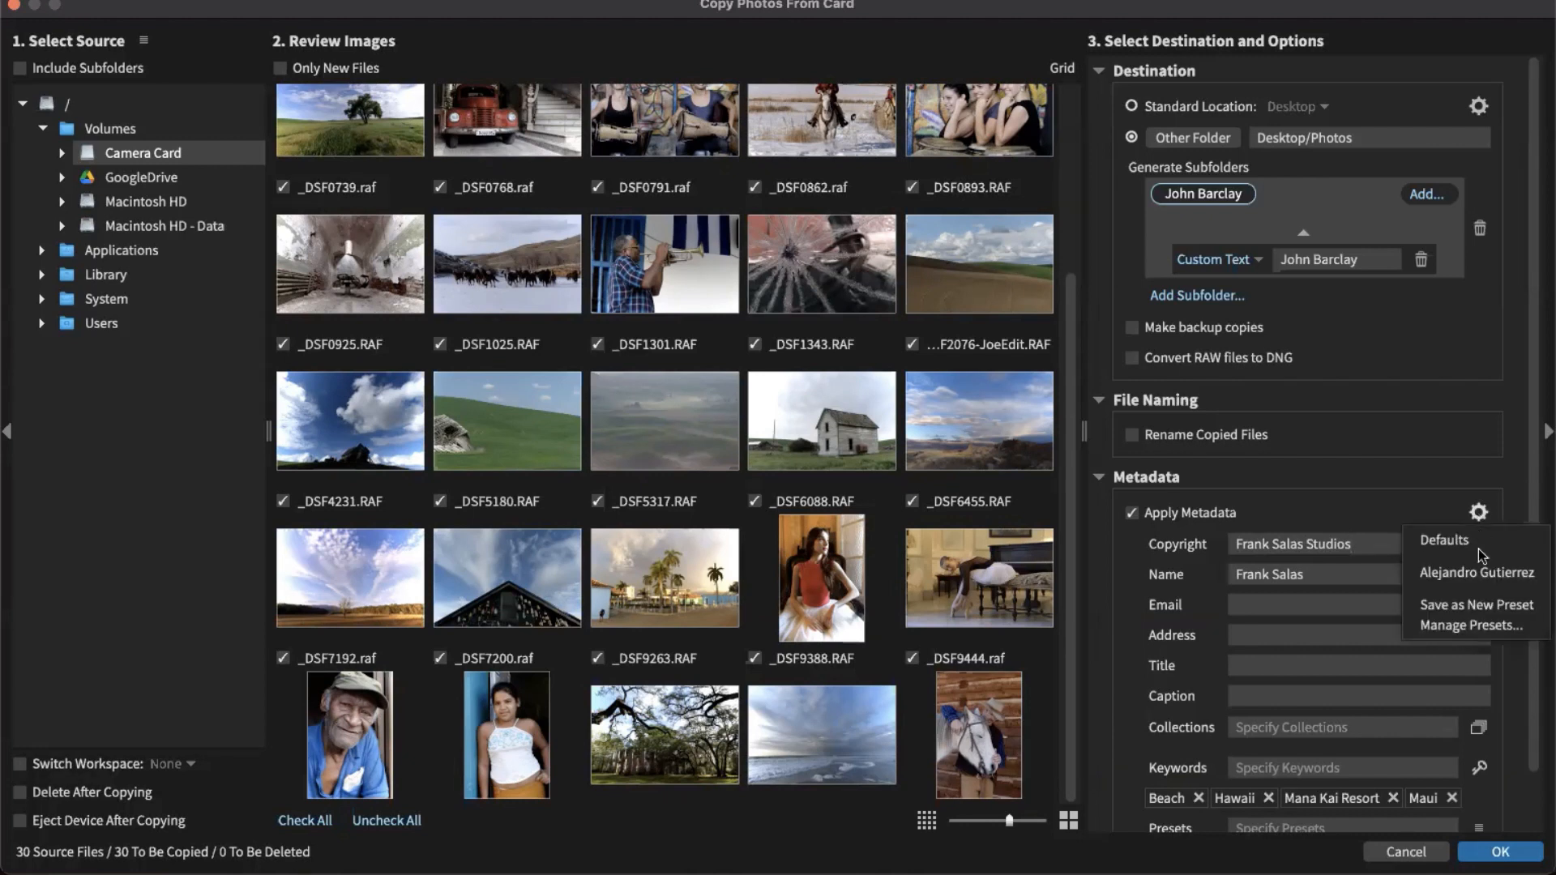
{"action": "left_click", "coordinate": [1478, 573]}
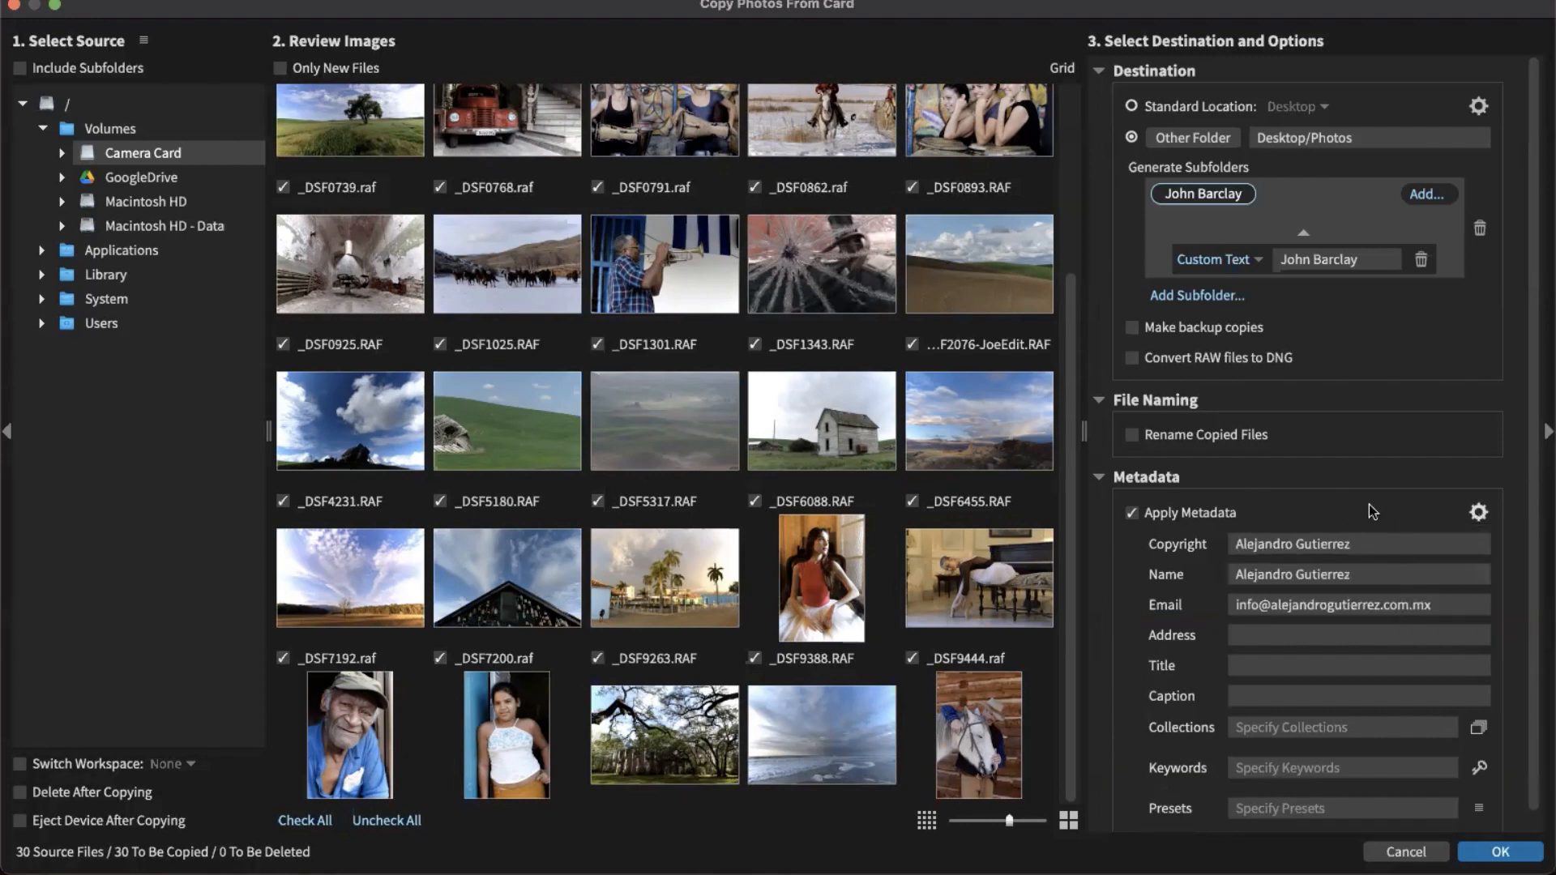
{"action": "left_click", "coordinate": [1490, 510]}
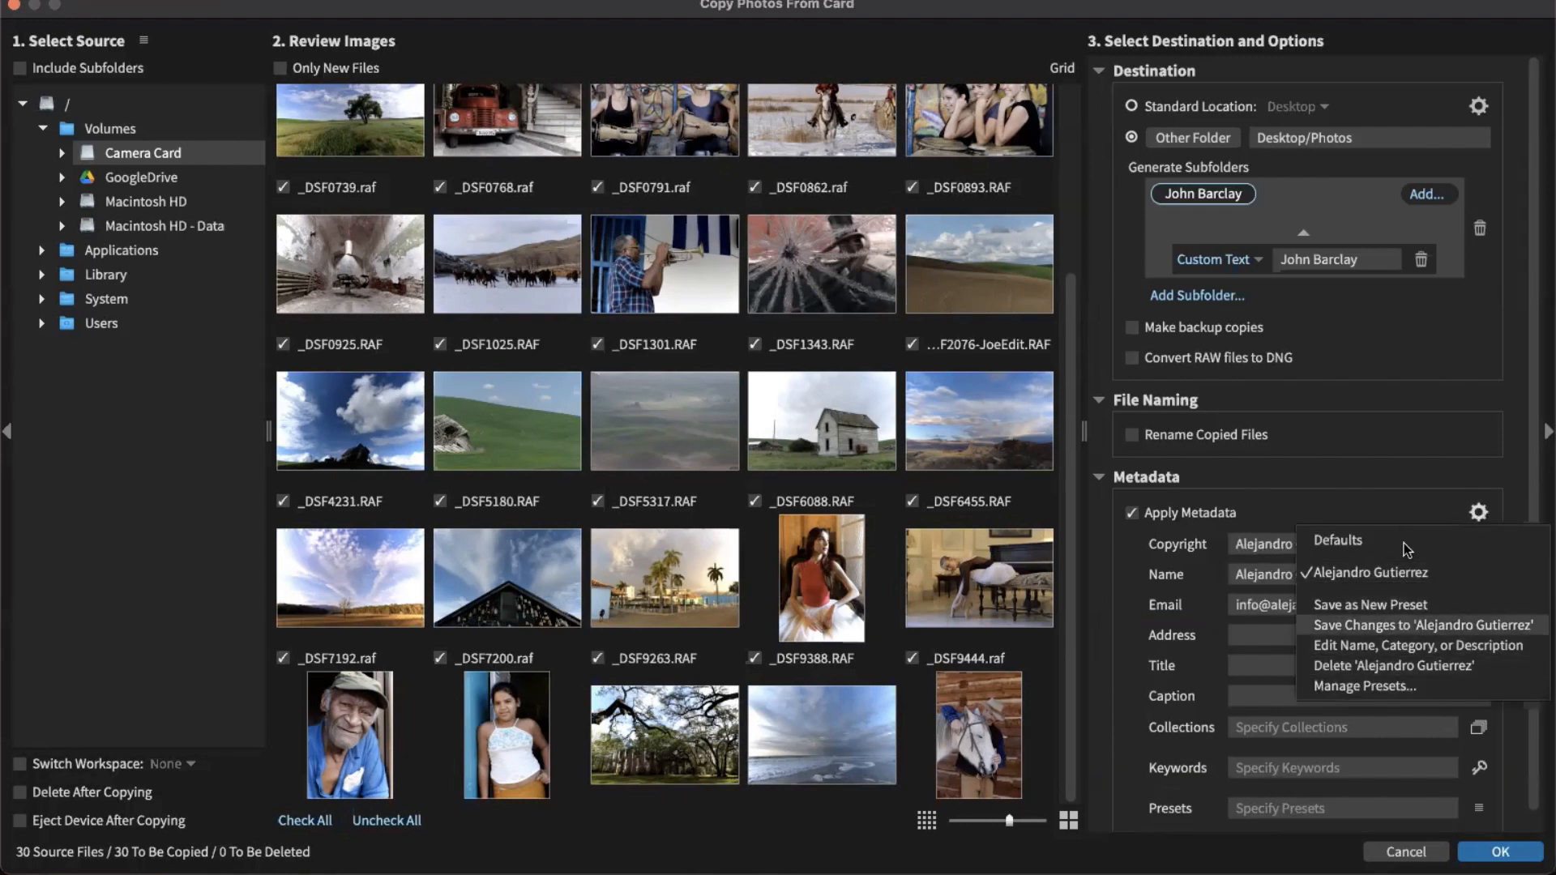
{"action": "left_click", "coordinate": [1349, 514]}
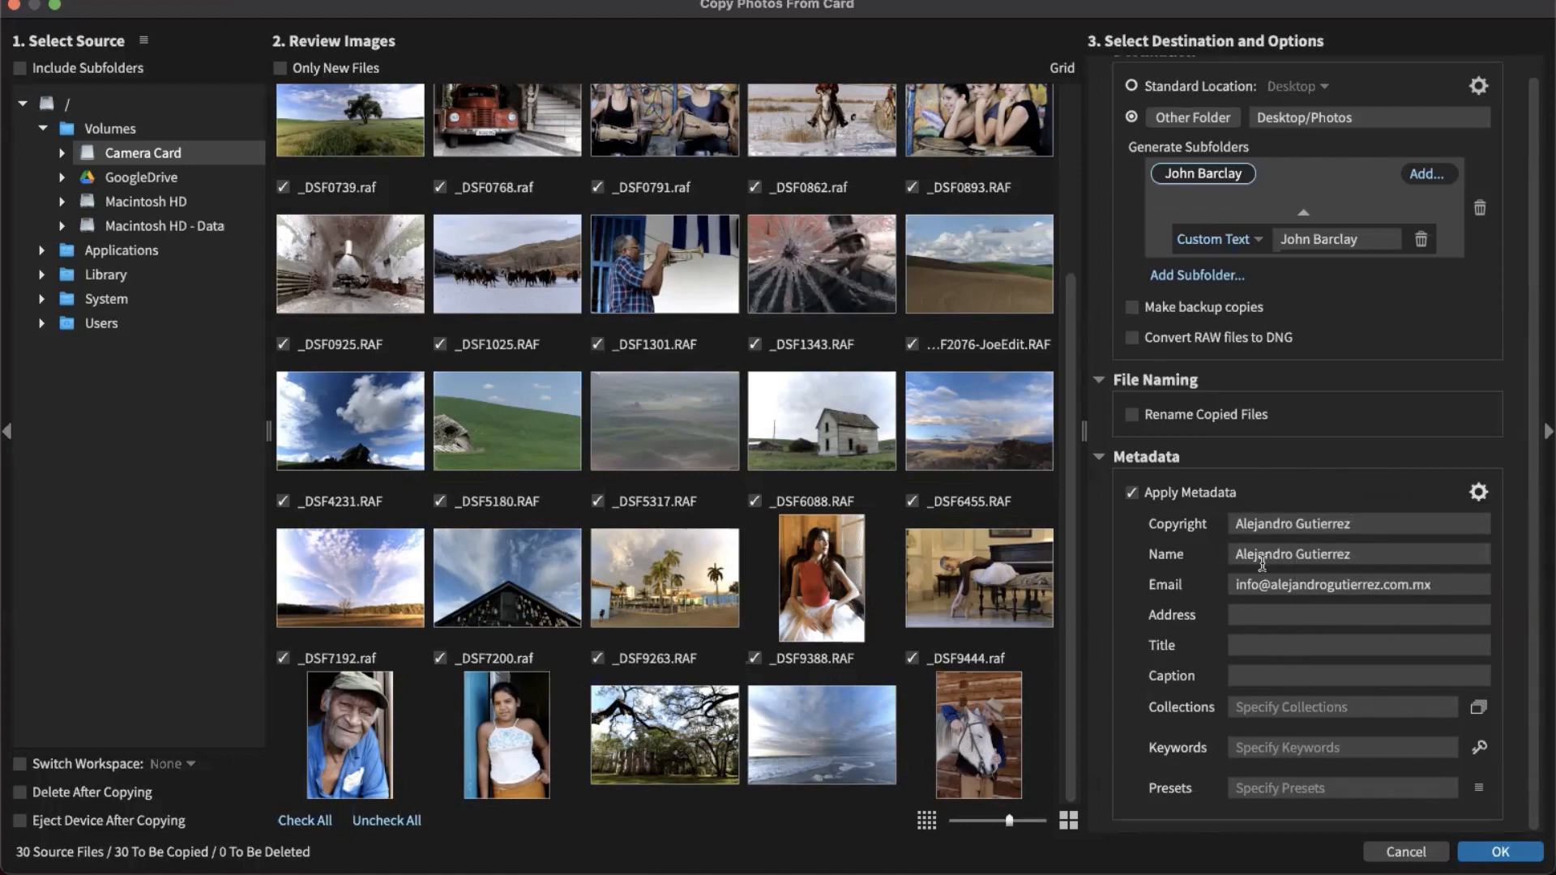
- Examine the collections, keywords and effect presets that can be assigned to the photos during copying
{"action": "scroll", "coordinate": [1362, 518], "scroll_direction": "down", "scroll_amount": 2}
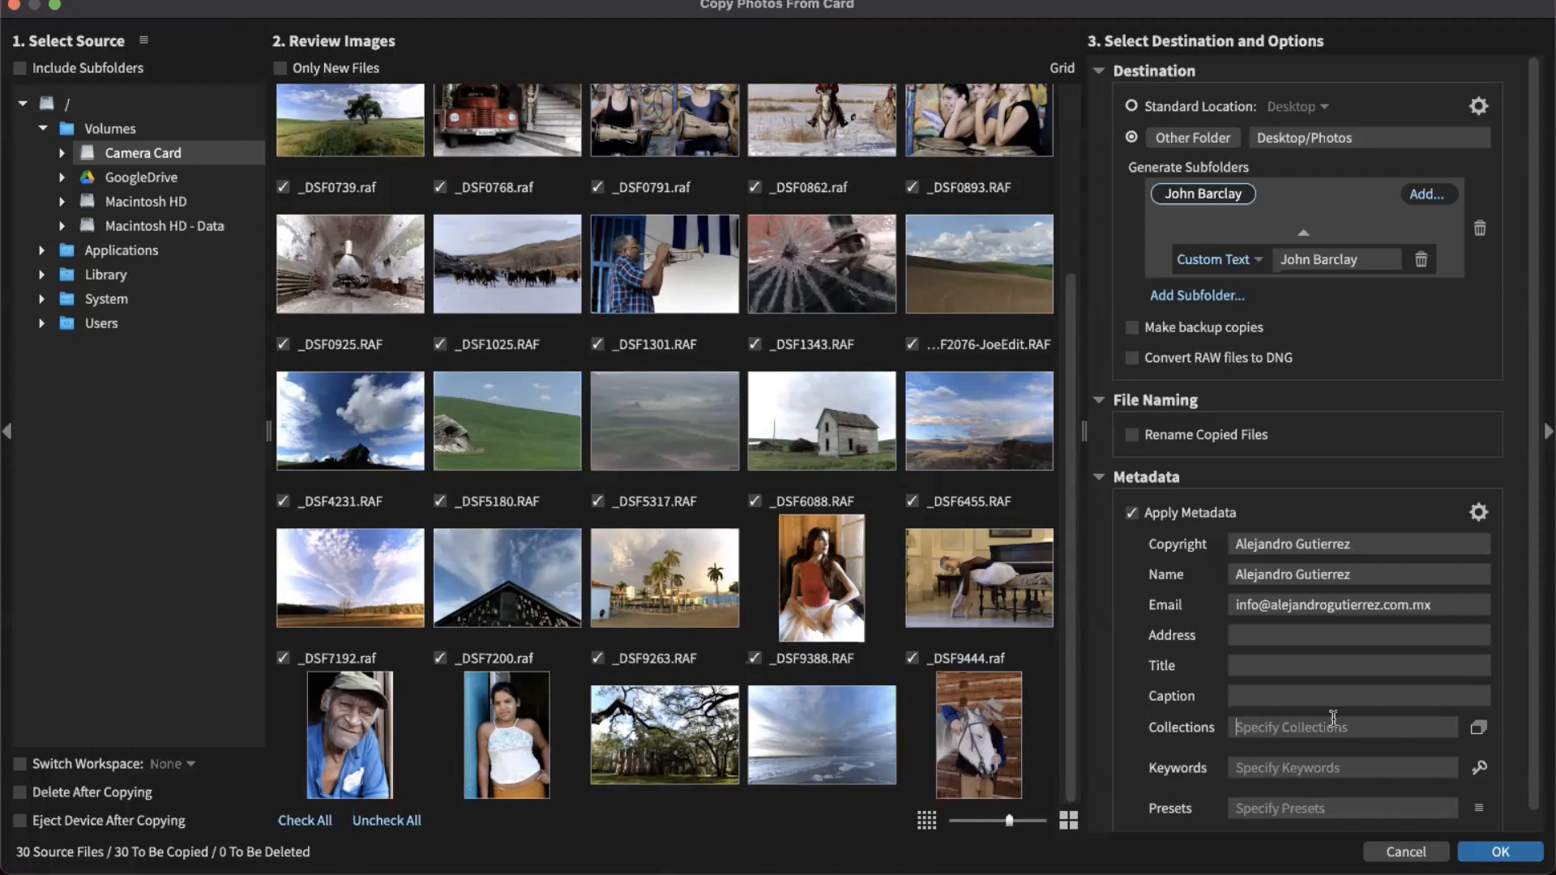
{"action": "left_click", "coordinate": [1362, 758]}
{"action": "left_click", "coordinate": [1479, 808]}
{"action": "mouse_move", "coordinate": [1444, 504]}
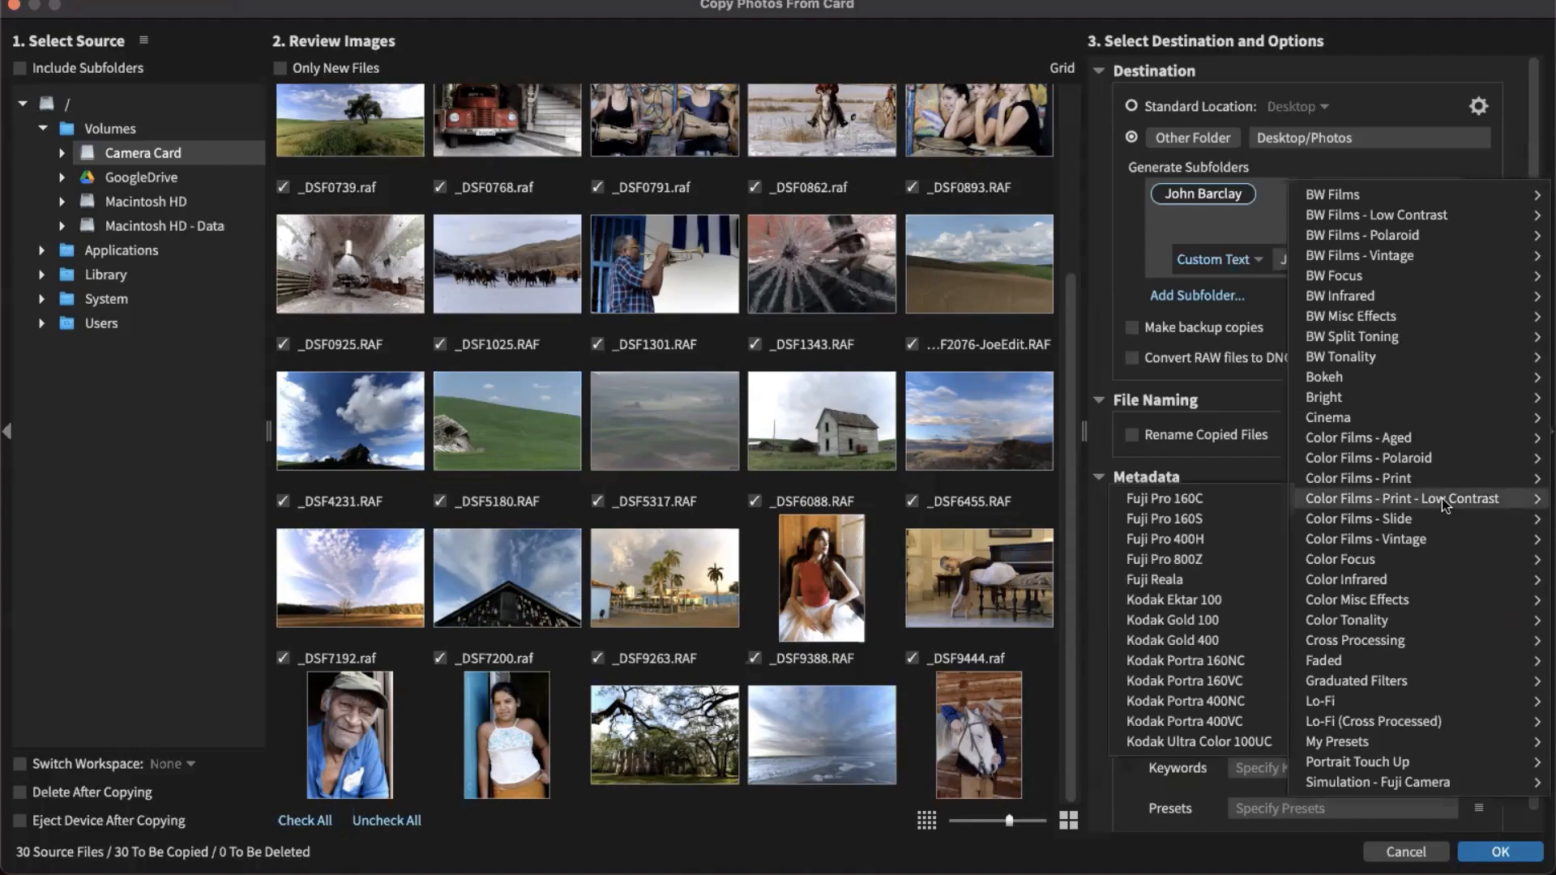
{"action": "mouse_move", "coordinate": [1325, 521]}
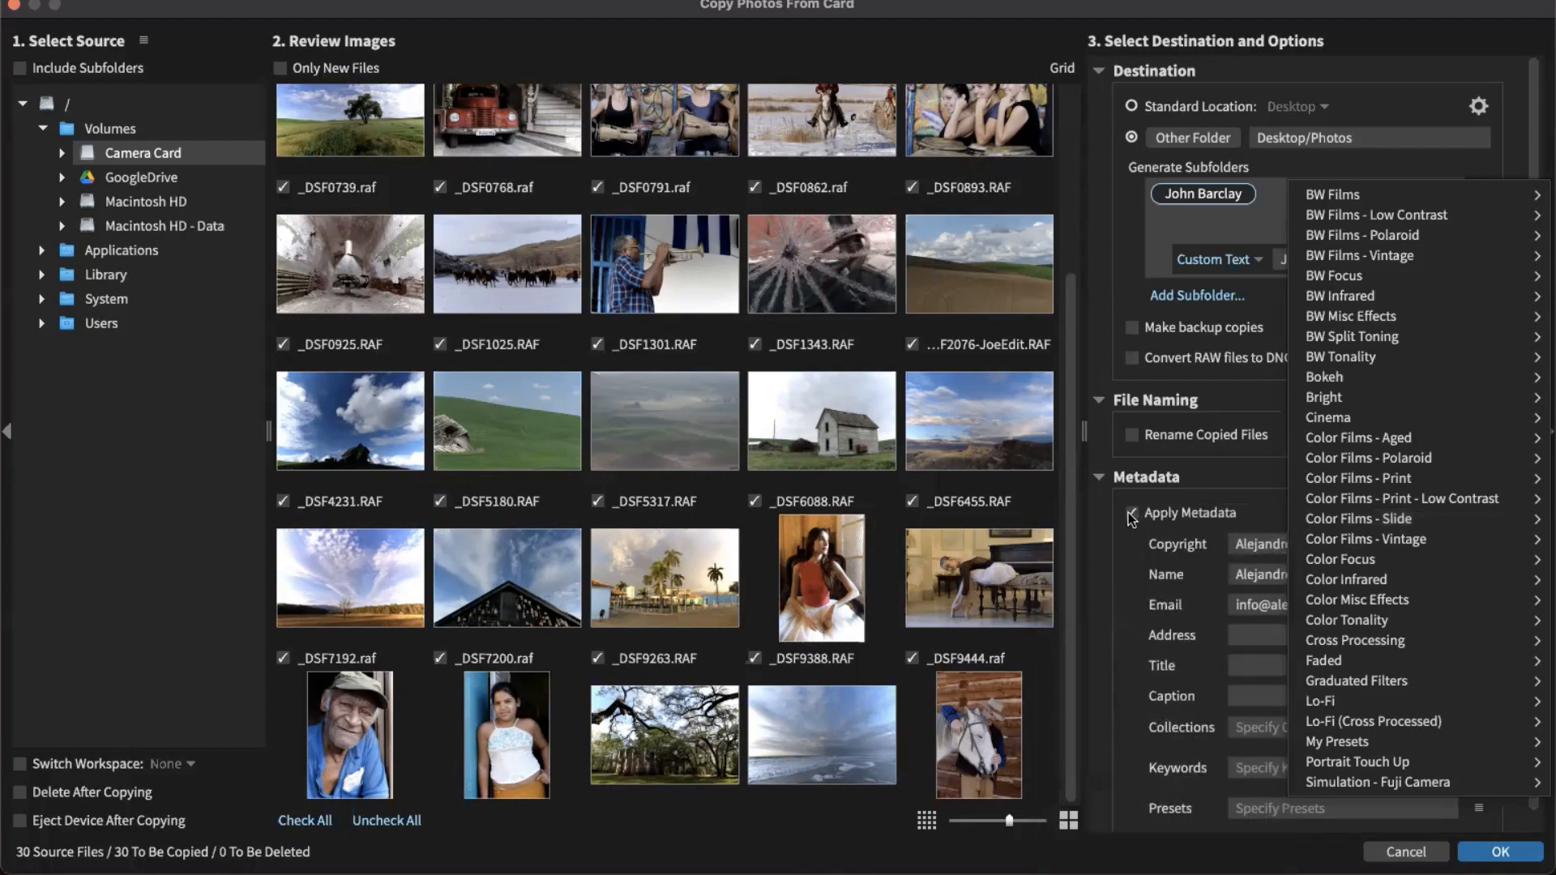
- Turn off applying metadata and copy the checked card photos into the photographer's subfolder of Desktop/Photos
{"action": "left_click", "coordinate": [1133, 519]}
{"action": "left_click", "coordinate": [1100, 476]}
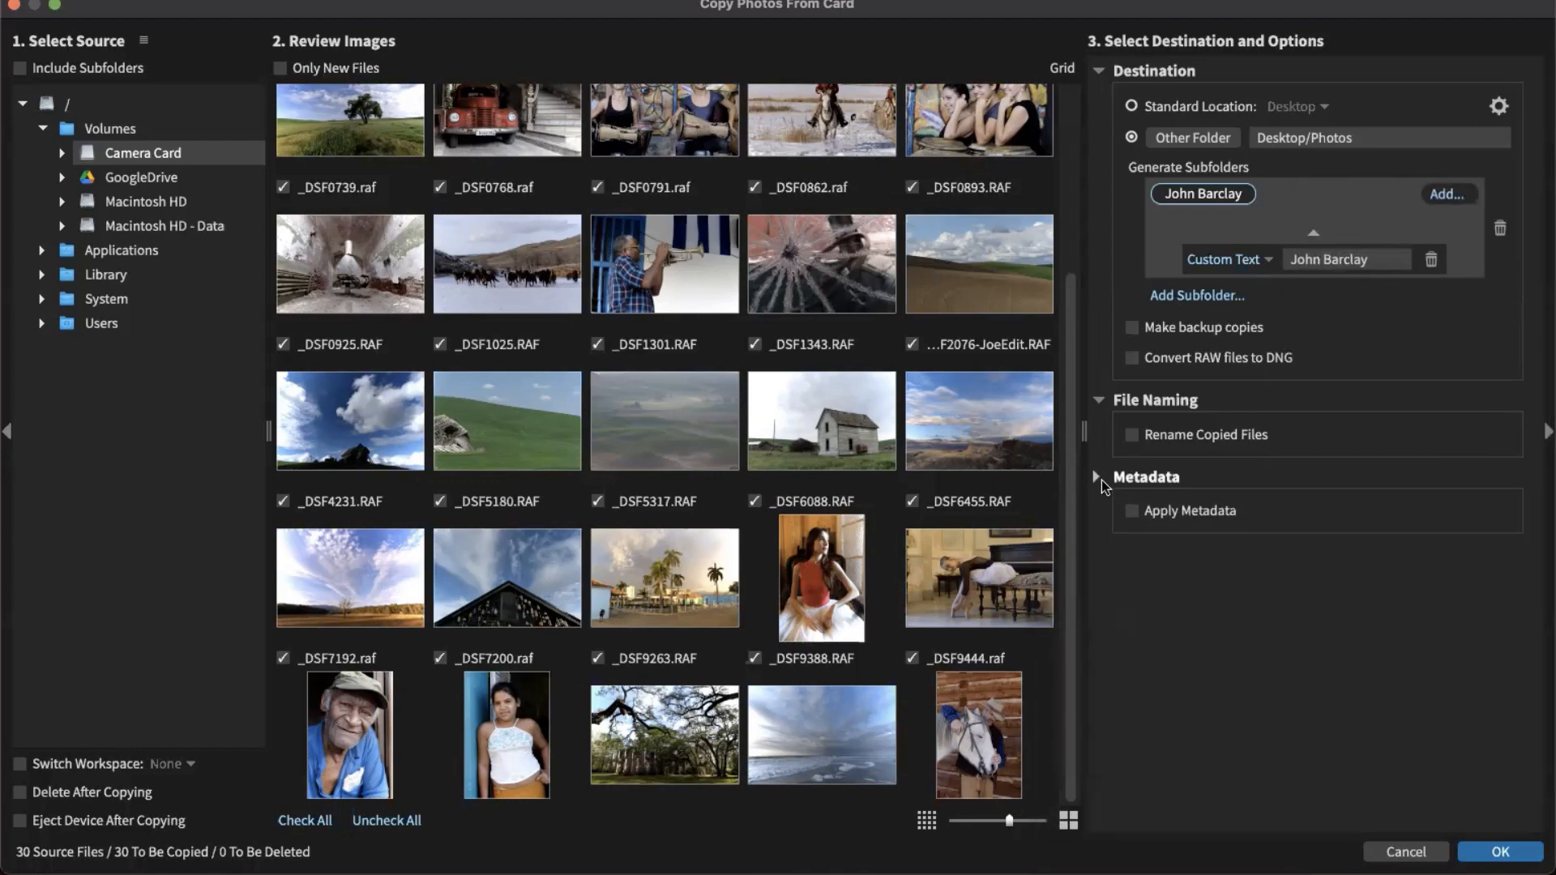
{"action": "left_click", "coordinate": [1099, 400]}
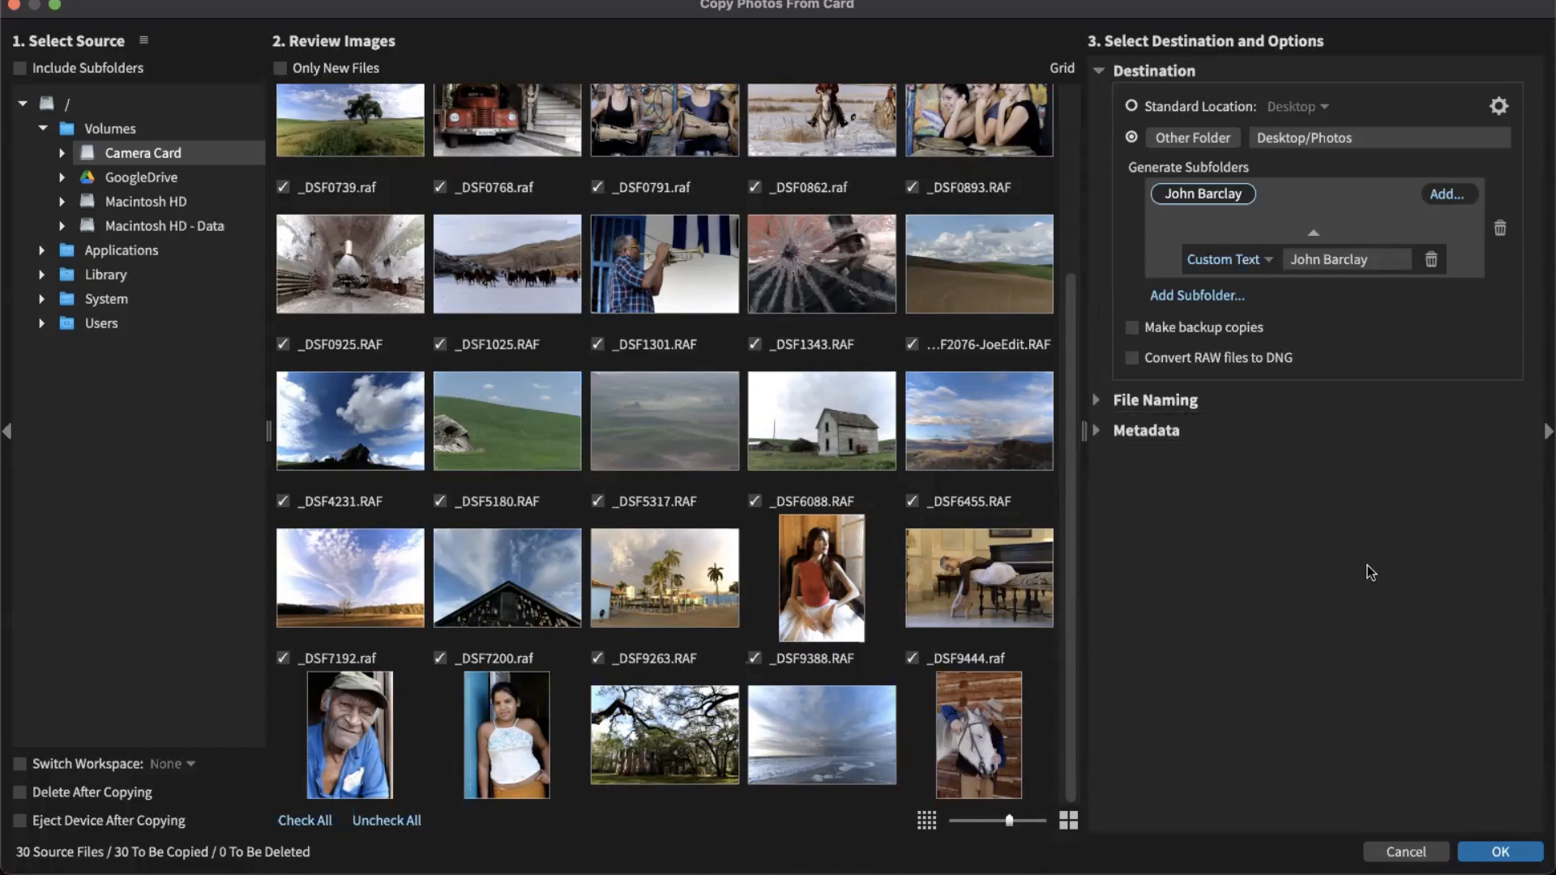
{"action": "left_click", "coordinate": [1500, 853]}
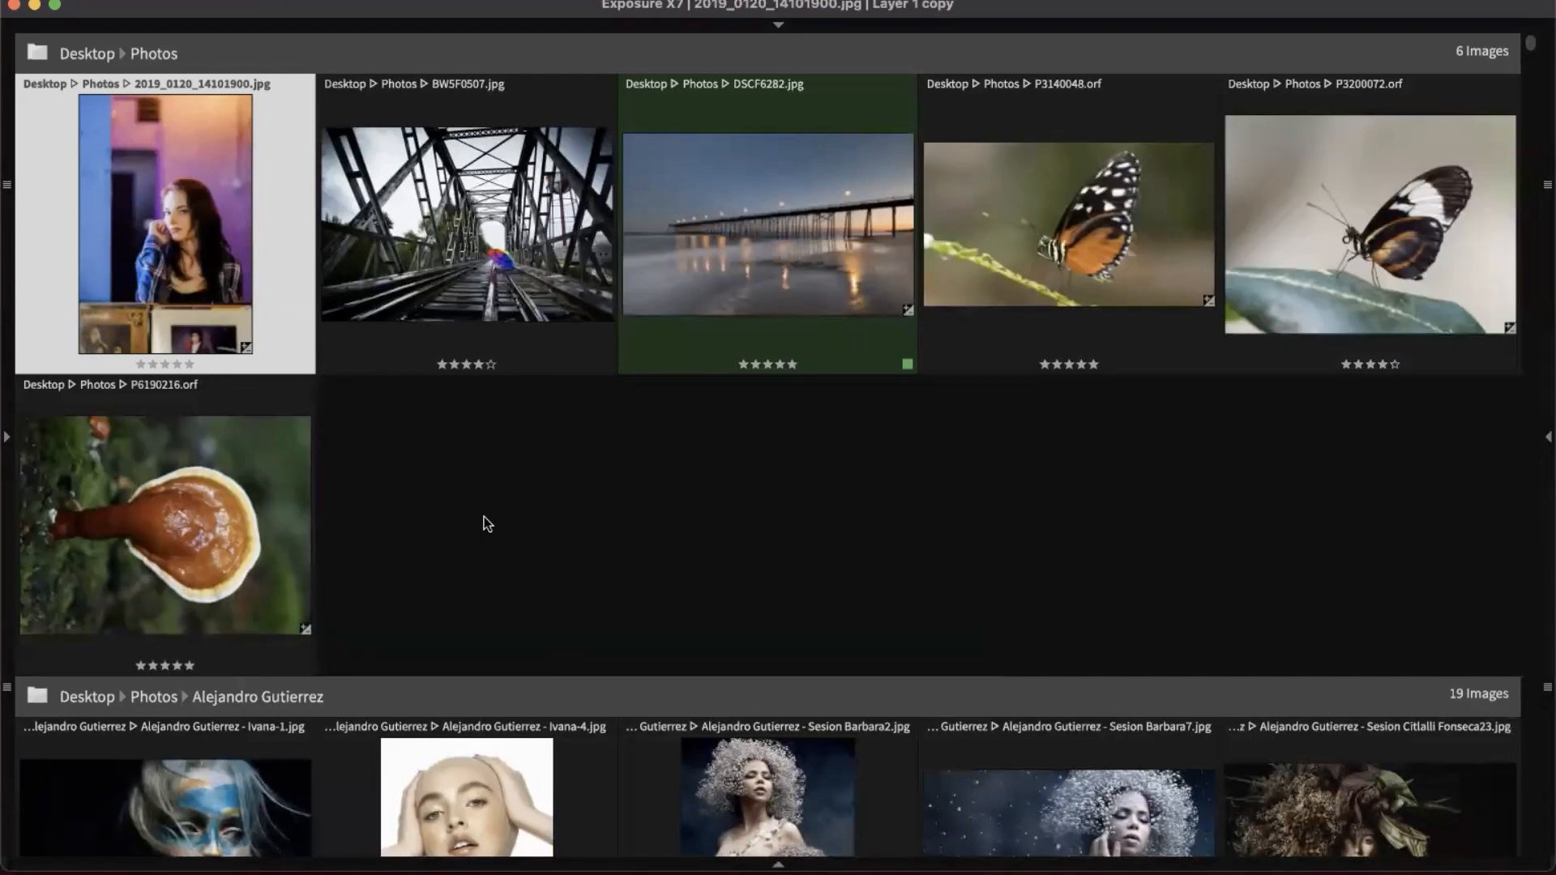
- Reveal the folder list and open the photographer's folder in Desktop/Photos that holds the copied photos
{"action": "scroll", "coordinate": [484, 517], "scroll_direction": "down", "scroll_amount": 3}
{"action": "left_click", "coordinate": [10, 443]}
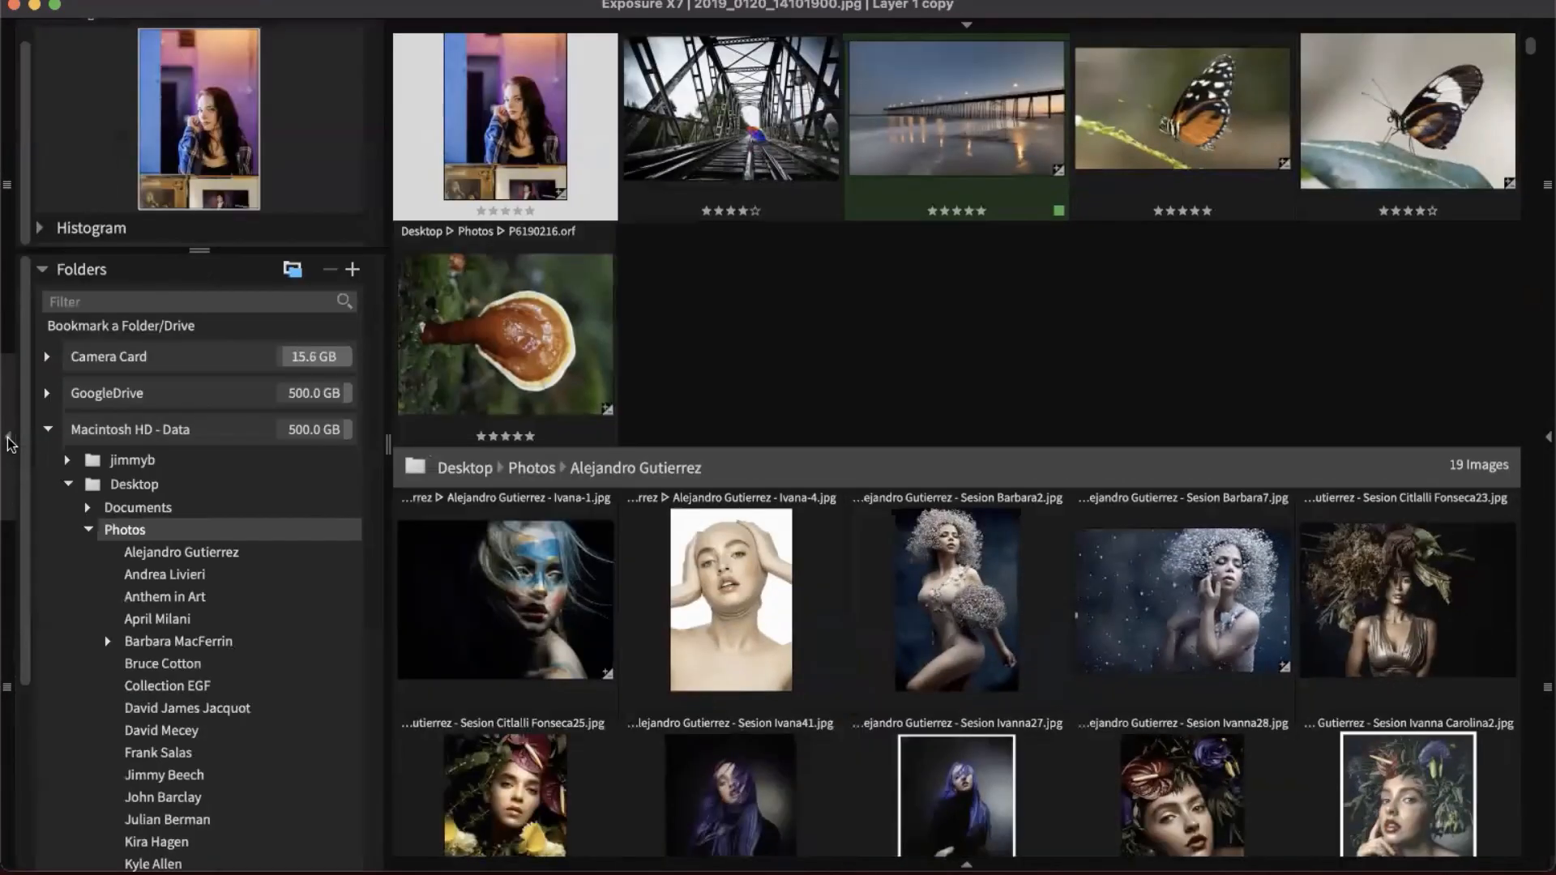
{"action": "scroll", "coordinate": [224, 524], "scroll_direction": "down", "scroll_amount": 2}
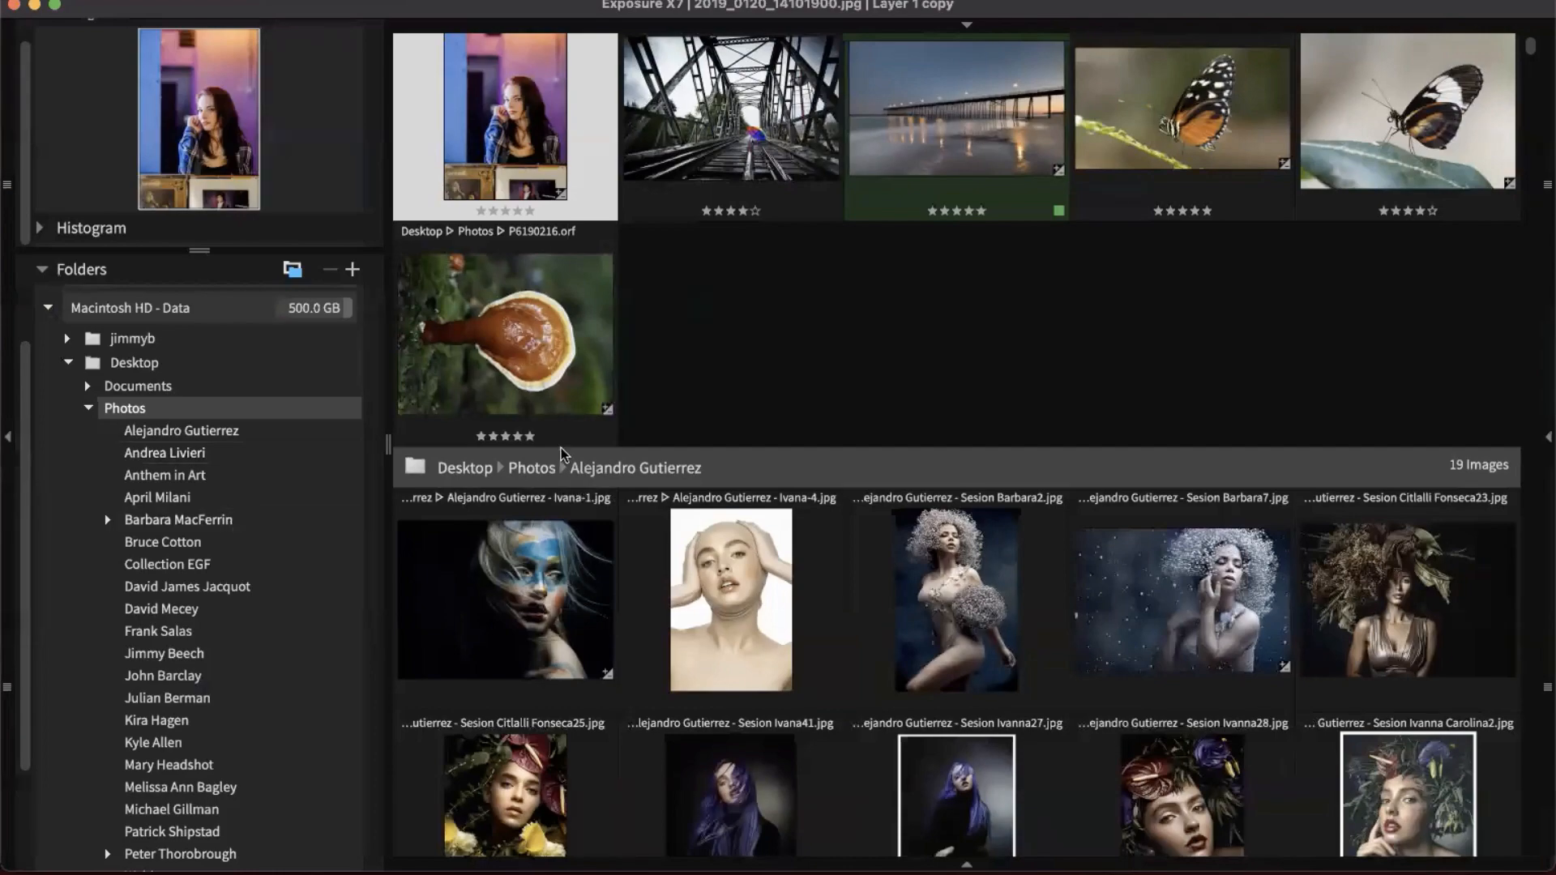
{"action": "scroll", "coordinate": [716, 636], "scroll_direction": "down", "scroll_amount": 10}
{"action": "scroll", "coordinate": [717, 636], "scroll_direction": "down", "scroll_amount": 8}
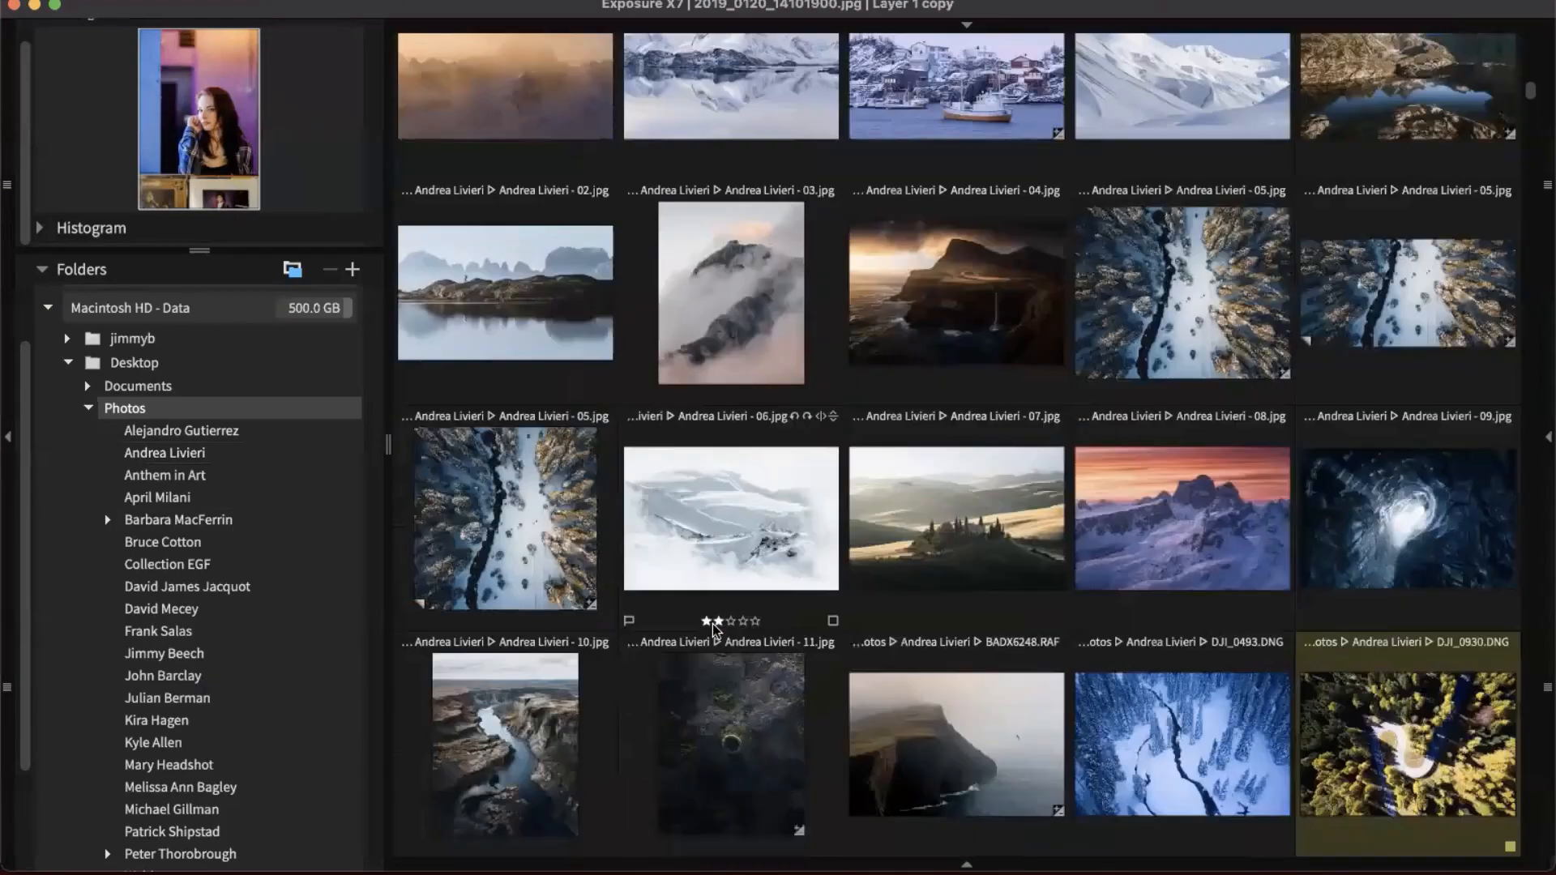
{"action": "scroll", "coordinate": [648, 673], "scroll_direction": "up", "scroll_amount": 8}
{"action": "scroll", "coordinate": [589, 704], "scroll_direction": "down", "scroll_amount": 8}
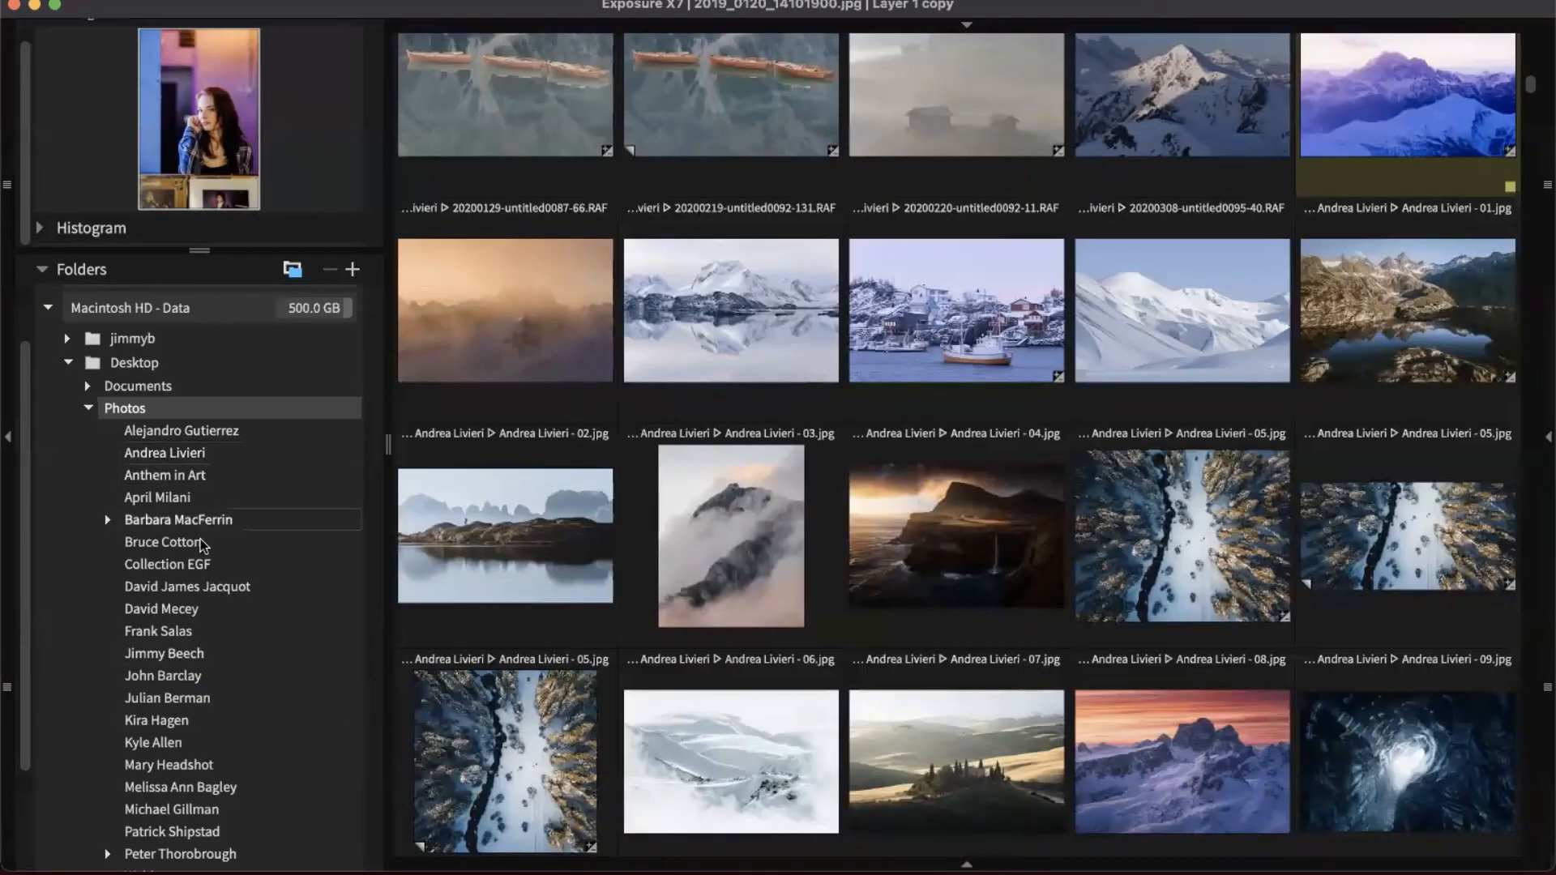
{"action": "scroll", "coordinate": [202, 745], "scroll_direction": "down", "scroll_amount": 3}
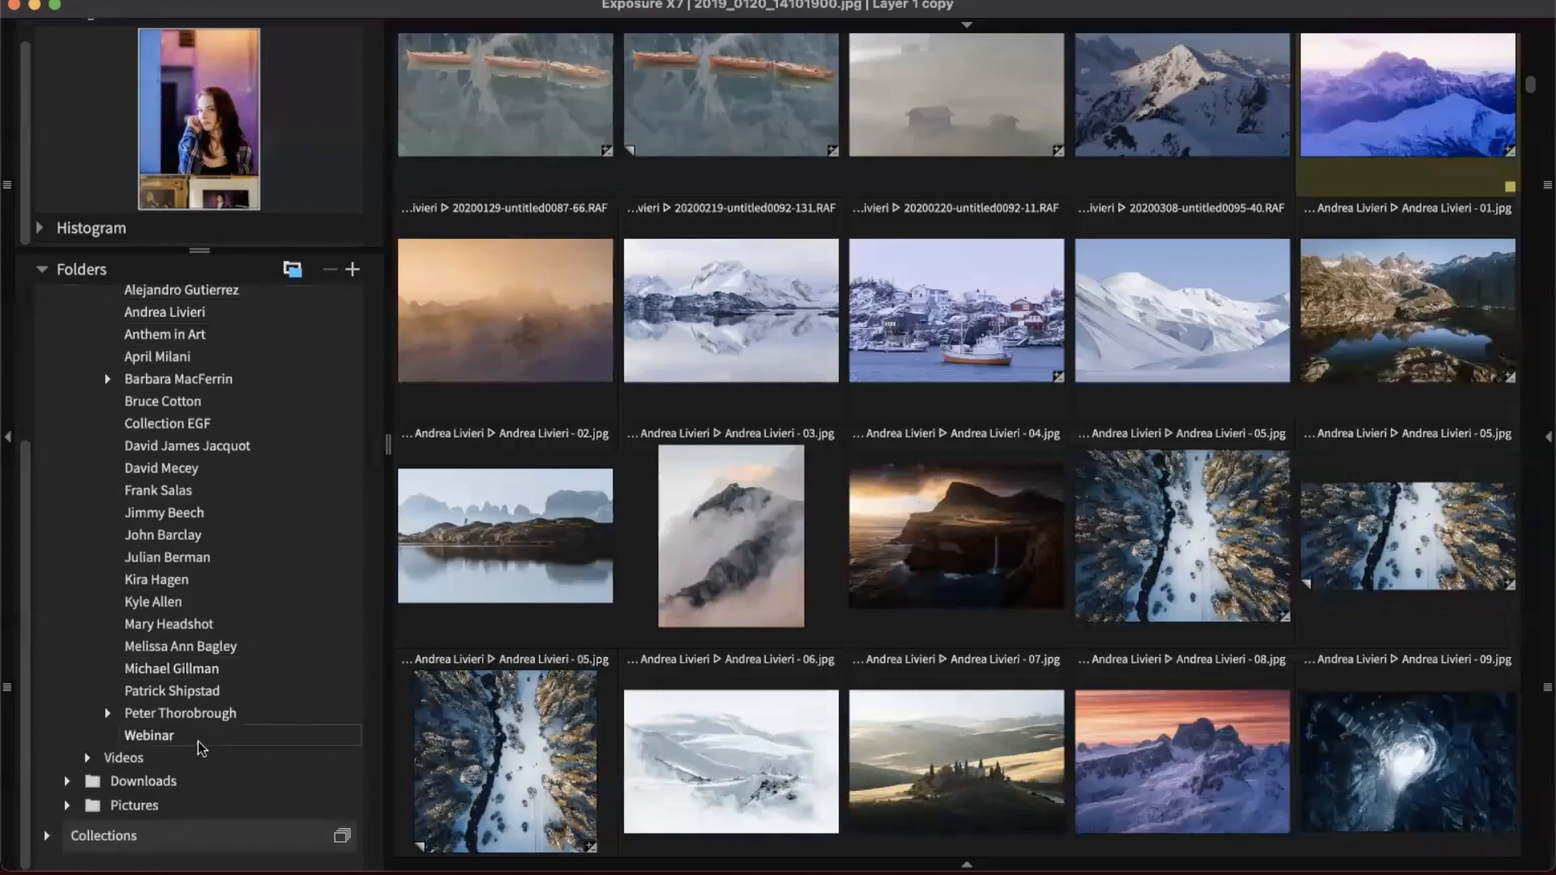
{"action": "left_click", "coordinate": [160, 542]}
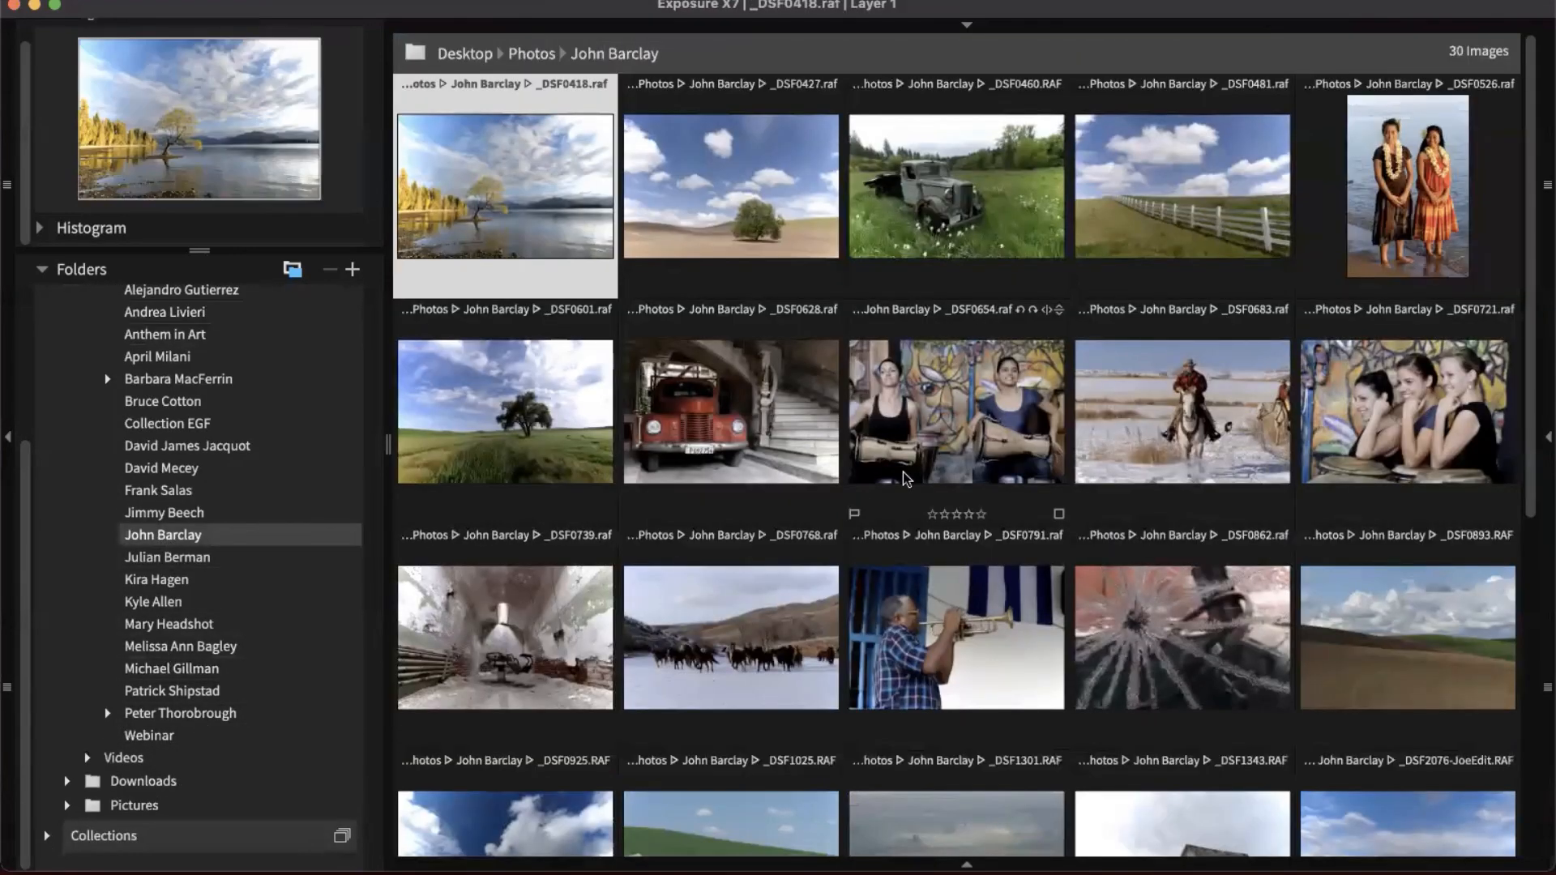
- Look through the copied photos in the photographer's folder
{"action": "scroll", "coordinate": [892, 486], "scroll_direction": "down", "scroll_amount": 5}
{"action": "scroll", "coordinate": [906, 479], "scroll_direction": "up", "scroll_amount": 5}
{"action": "scroll", "coordinate": [906, 479], "scroll_direction": "down", "scroll_amount": 5}
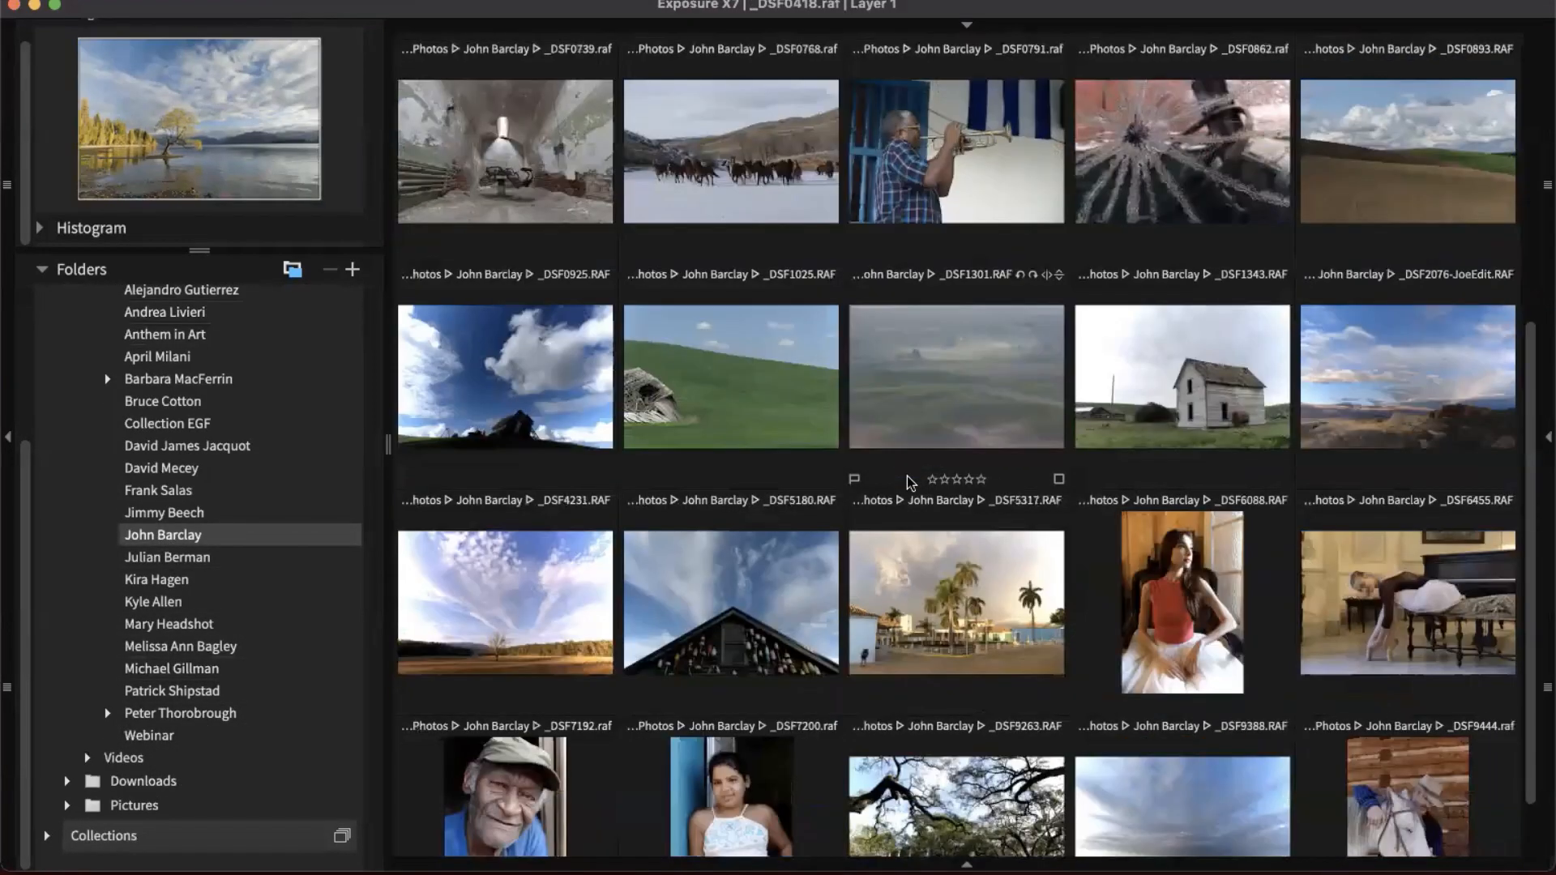
{"action": "scroll", "coordinate": [907, 486], "scroll_direction": "down", "scroll_amount": 1}
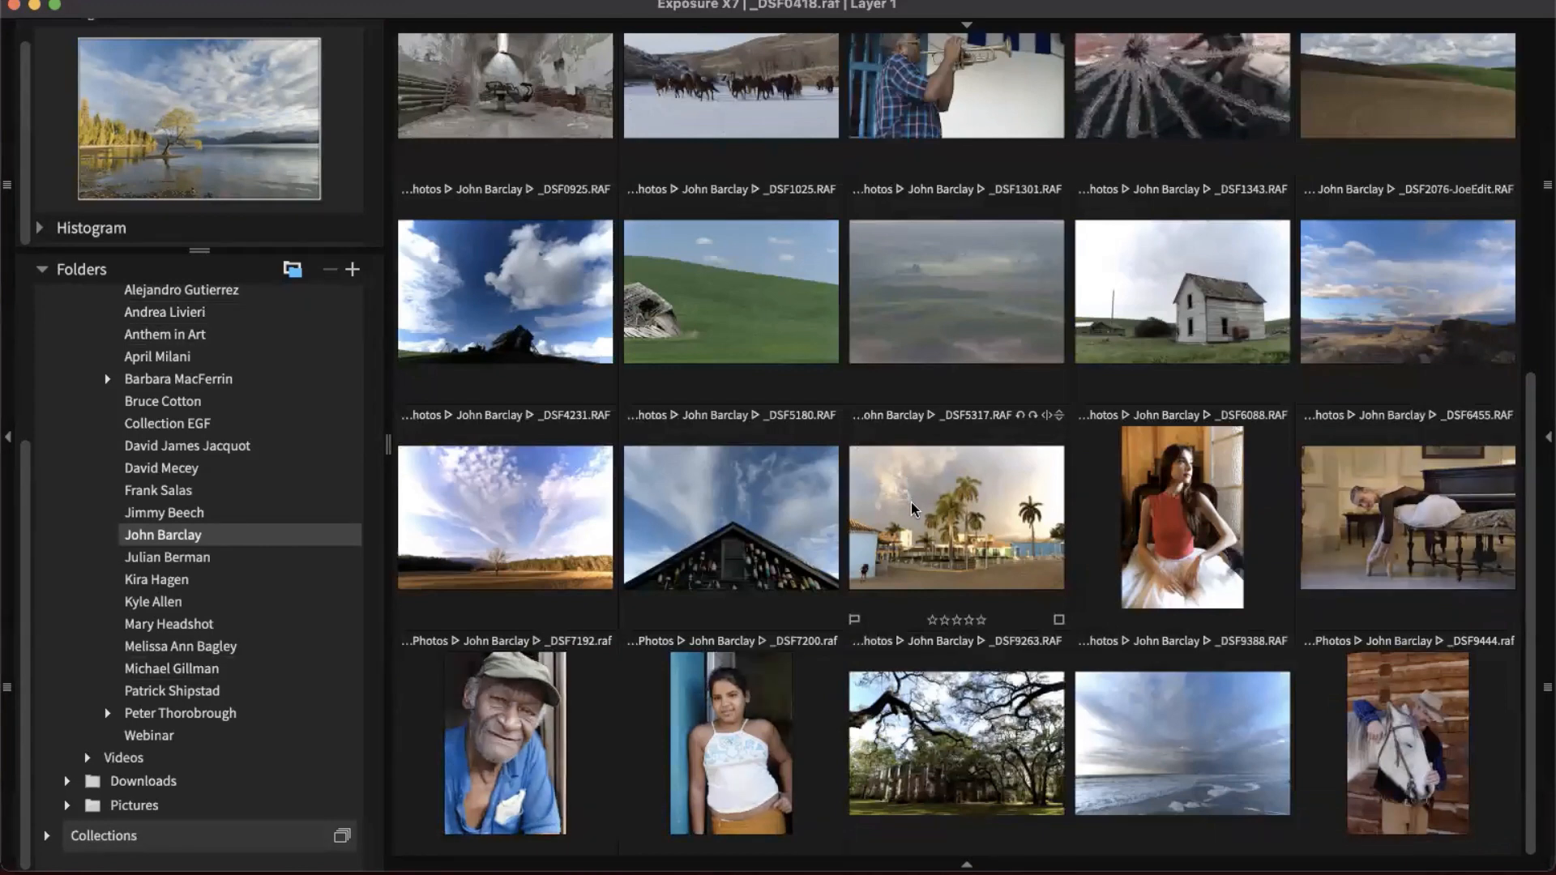
{"action": "scroll", "coordinate": [912, 504], "scroll_direction": "up", "scroll_amount": 5}
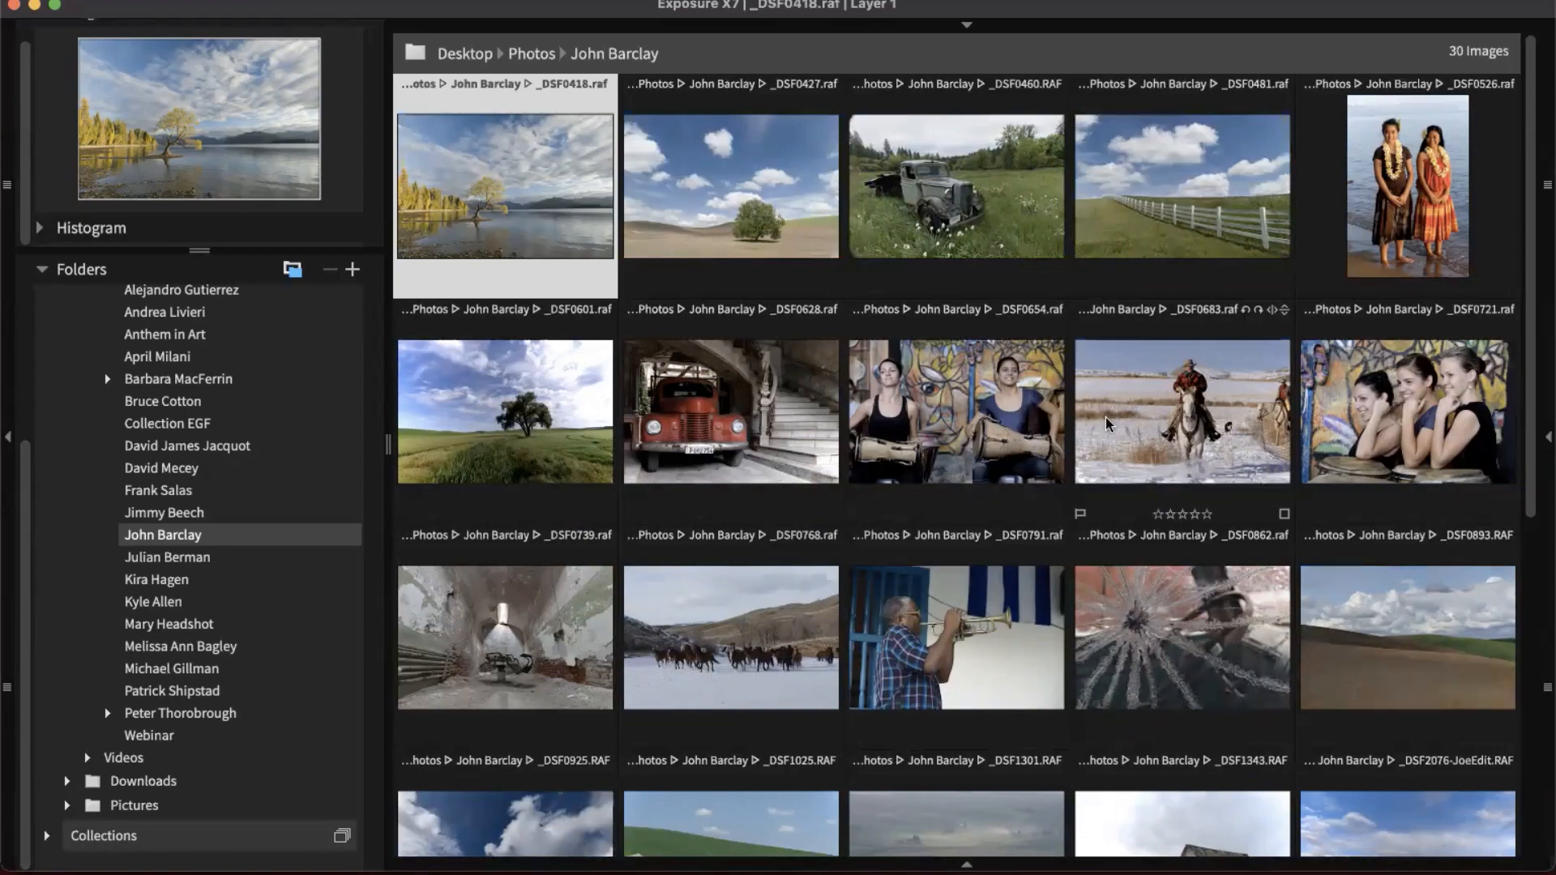
{"action": "scroll", "coordinate": [1108, 416], "scroll_direction": "down", "scroll_amount": 5}
{"action": "scroll", "coordinate": [1109, 436], "scroll_direction": "down", "scroll_amount": 3}
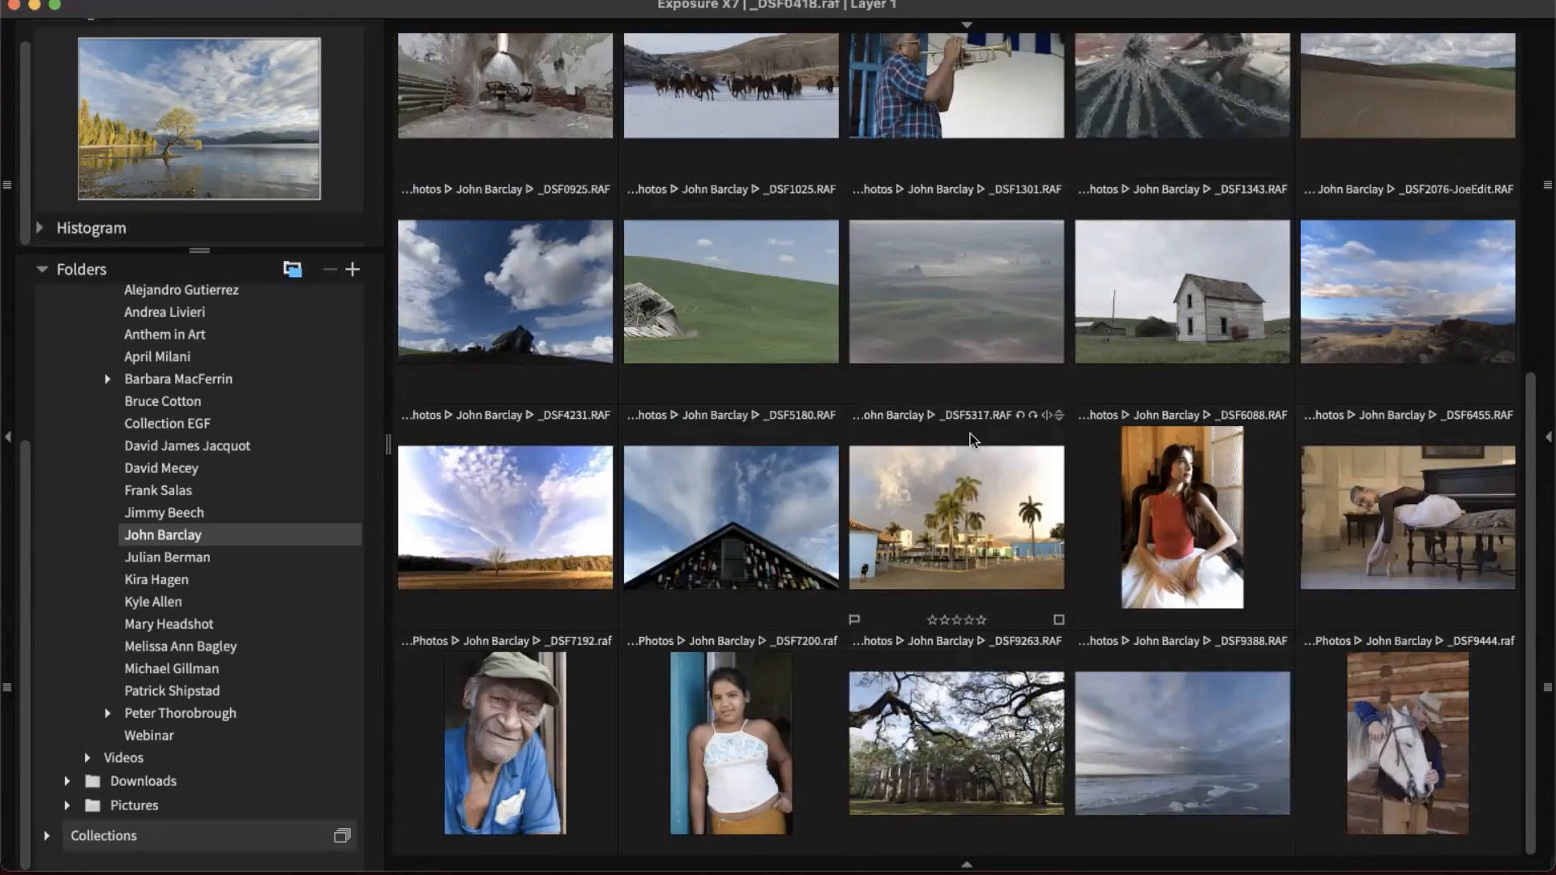
- Review the copied photos and the drives and photographers' subfolders of Desktop/Photos in the folder list
{"action": "scroll", "coordinate": [969, 438], "scroll_direction": "up", "scroll_amount": 8}
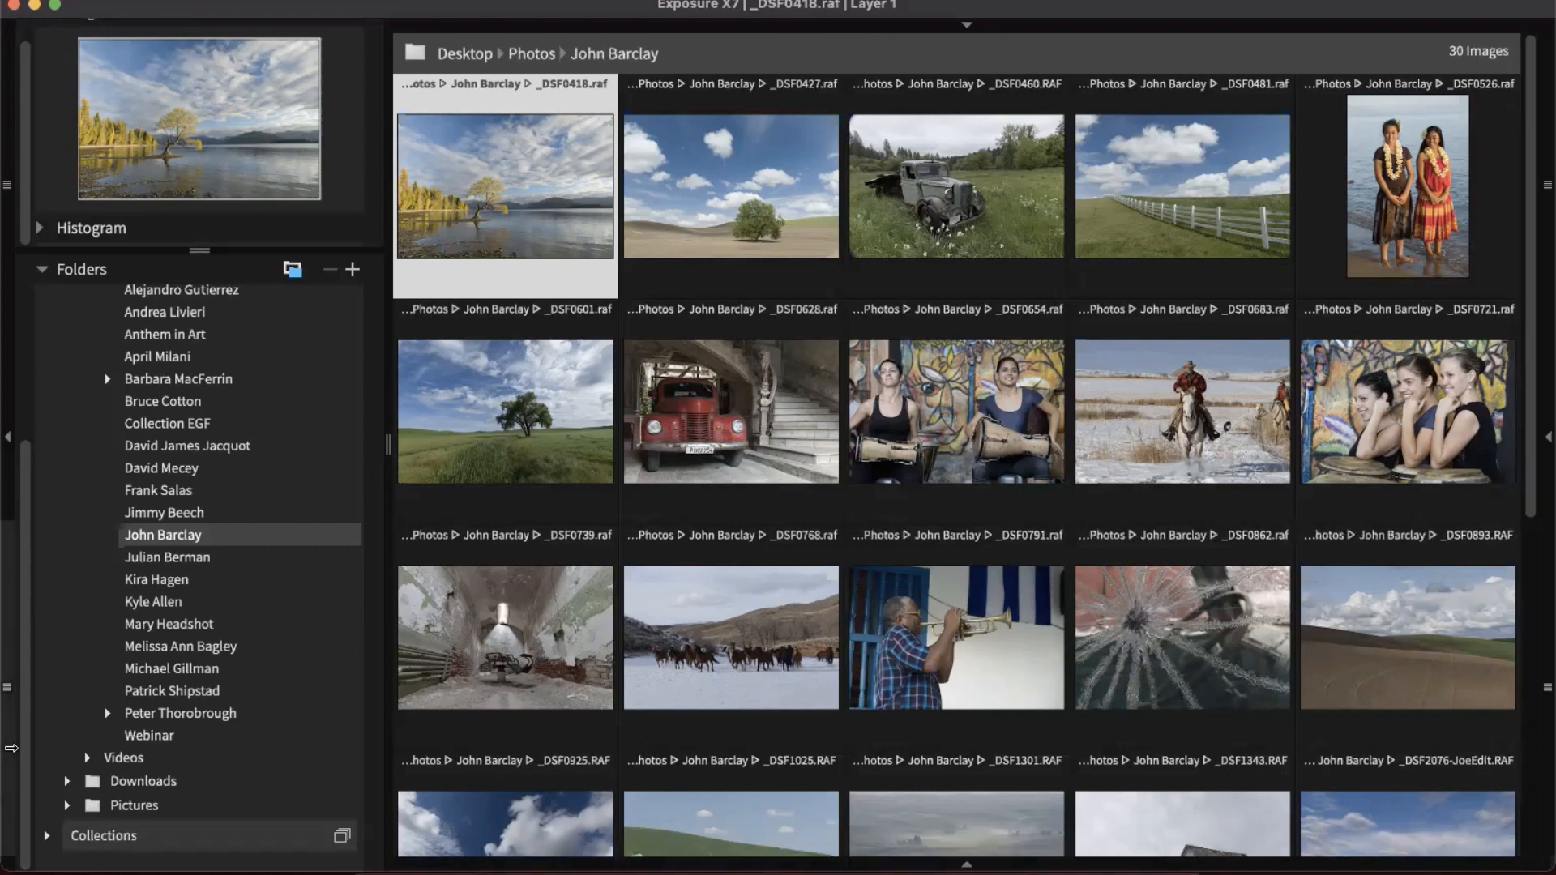
{"action": "scroll", "coordinate": [245, 578], "scroll_direction": "up", "scroll_amount": 5}
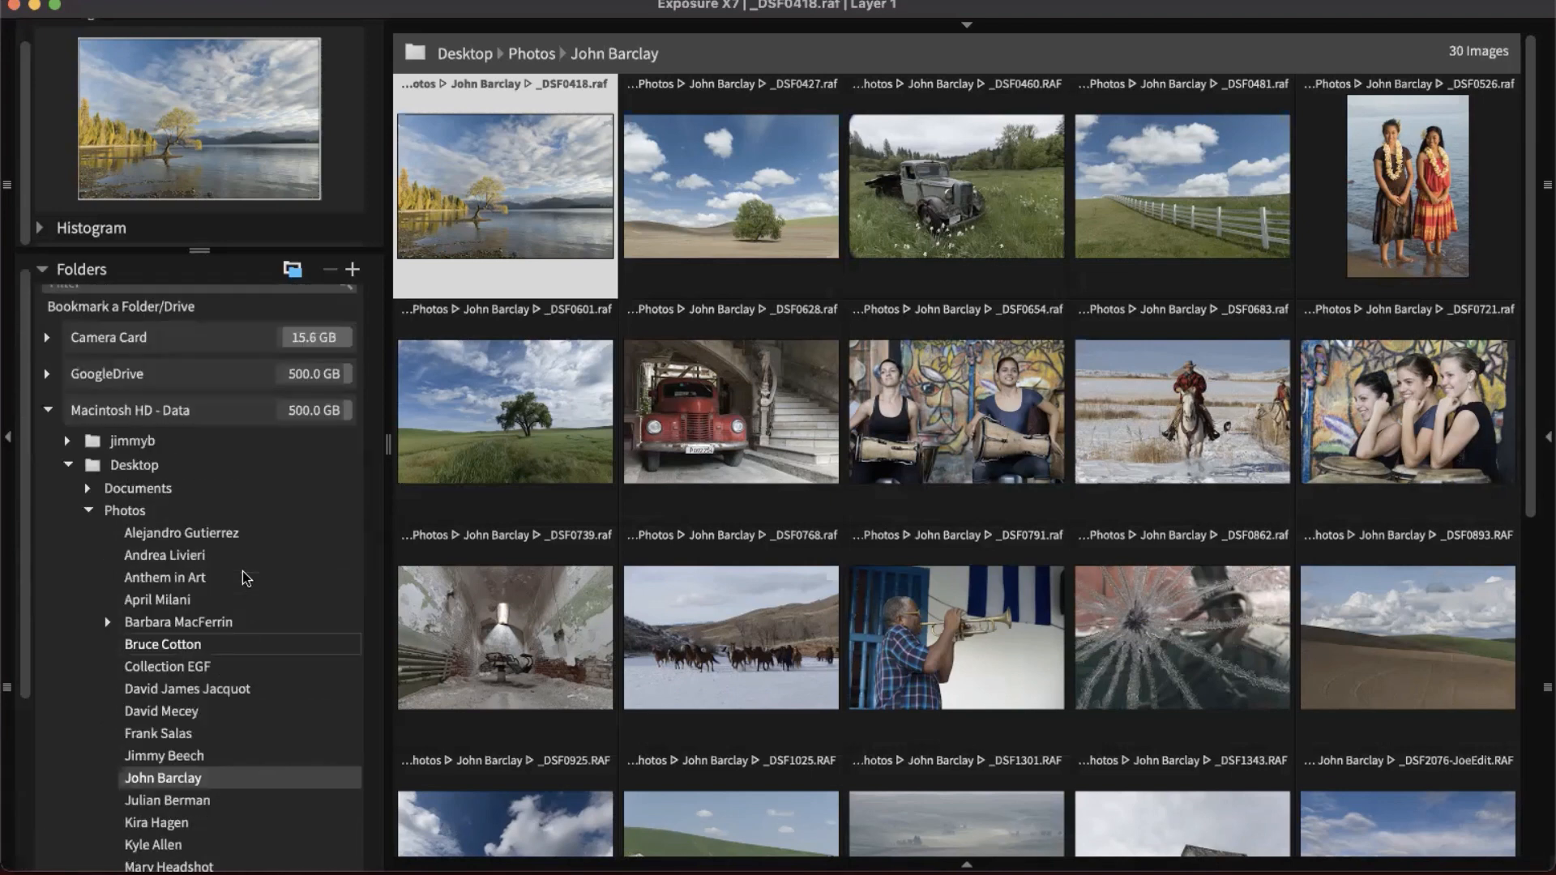
{"action": "scroll", "coordinate": [245, 578], "scroll_direction": "up", "scroll_amount": 1}
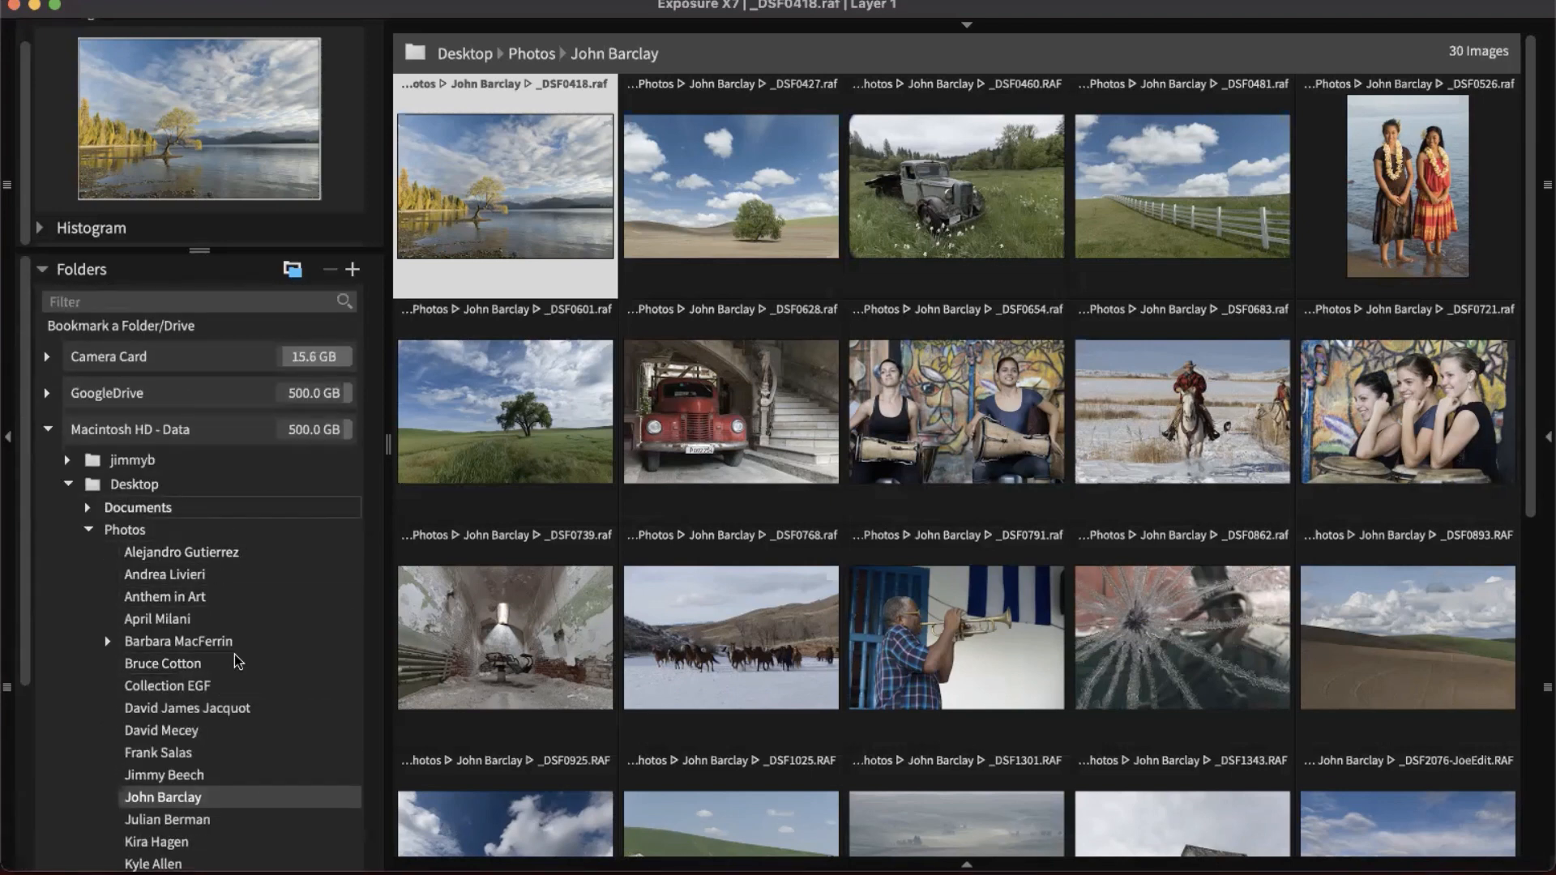
{"action": "scroll", "coordinate": [229, 516], "scroll_direction": "down", "scroll_amount": 3}
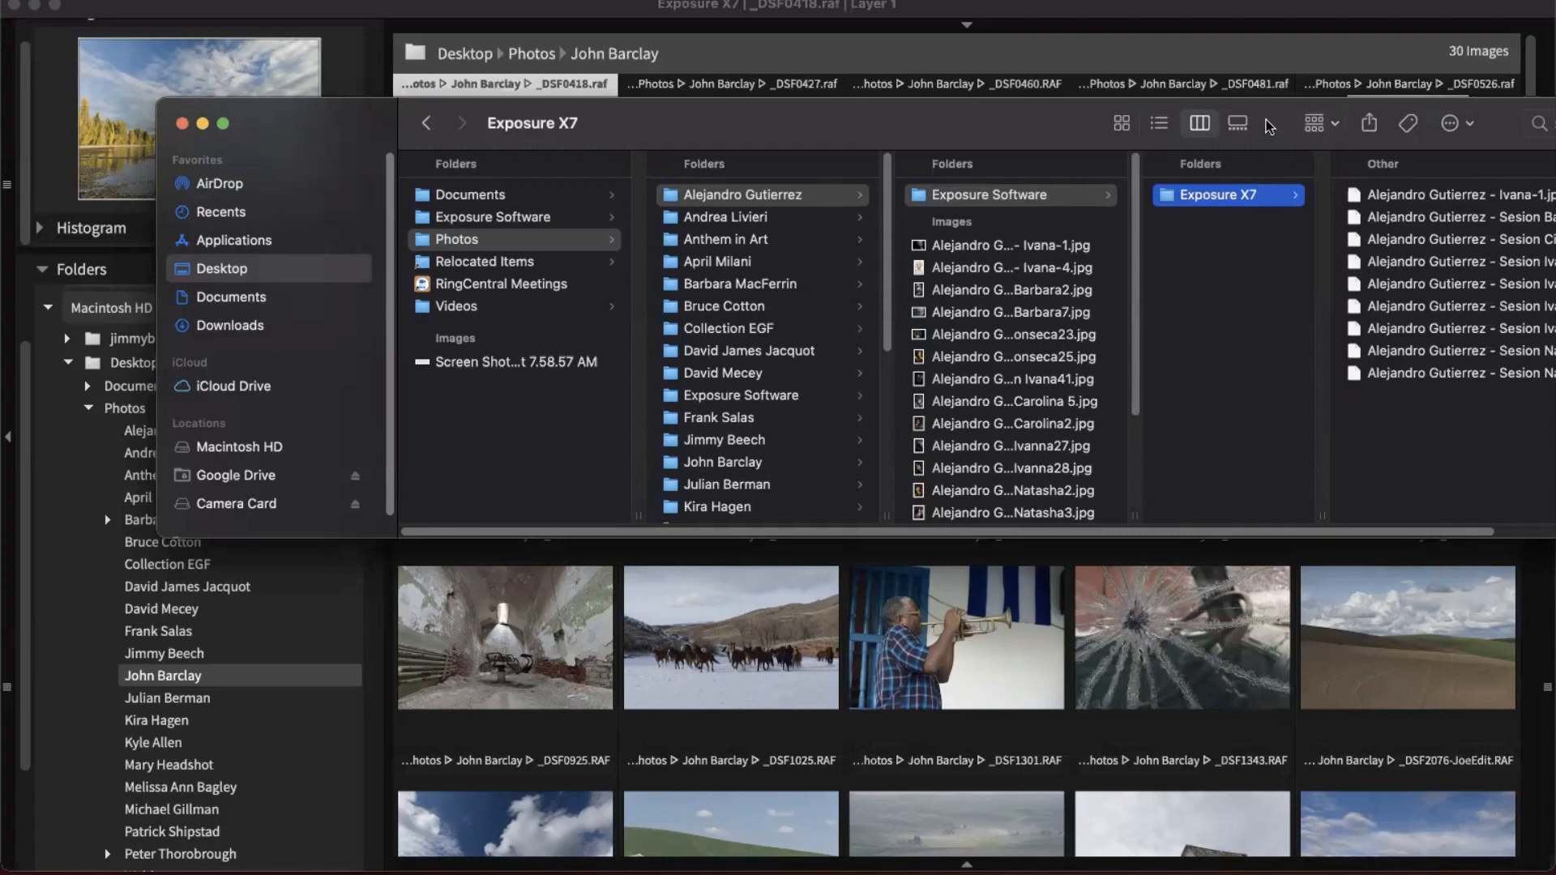
- In Finder, examine the .exposurex7 sidecar files in the Exposure Software/Exposure X7 subfolder of a photographer's folder, and return to Exposure X7
{"action": "left_click_drag", "start_coordinate": [1269, 127], "coordinate": [1007, 166]}
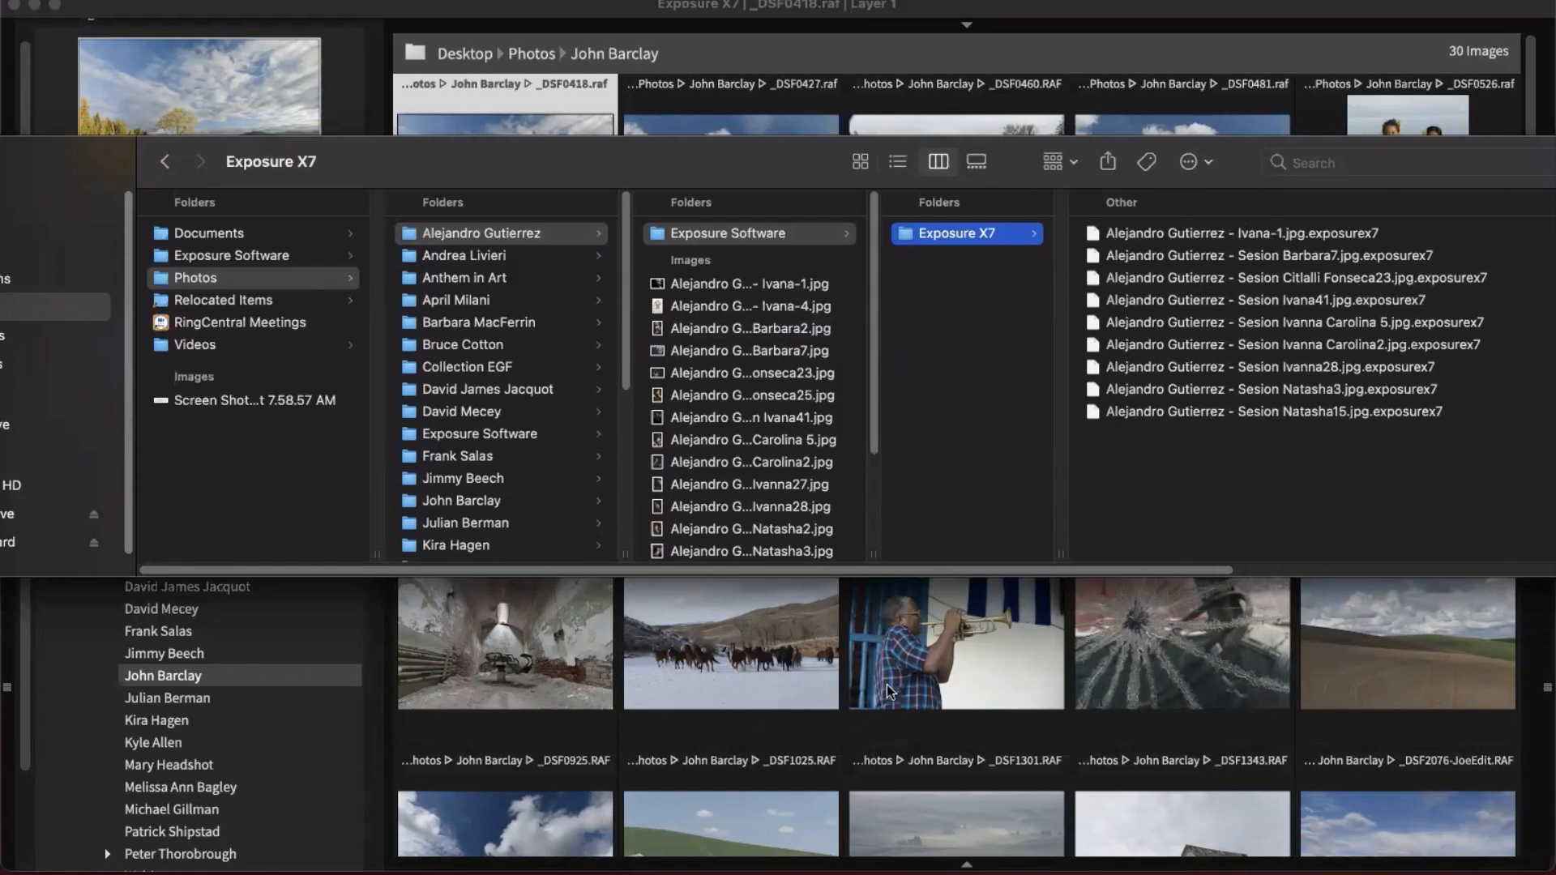
{"action": "left_click", "coordinate": [1193, 233]}
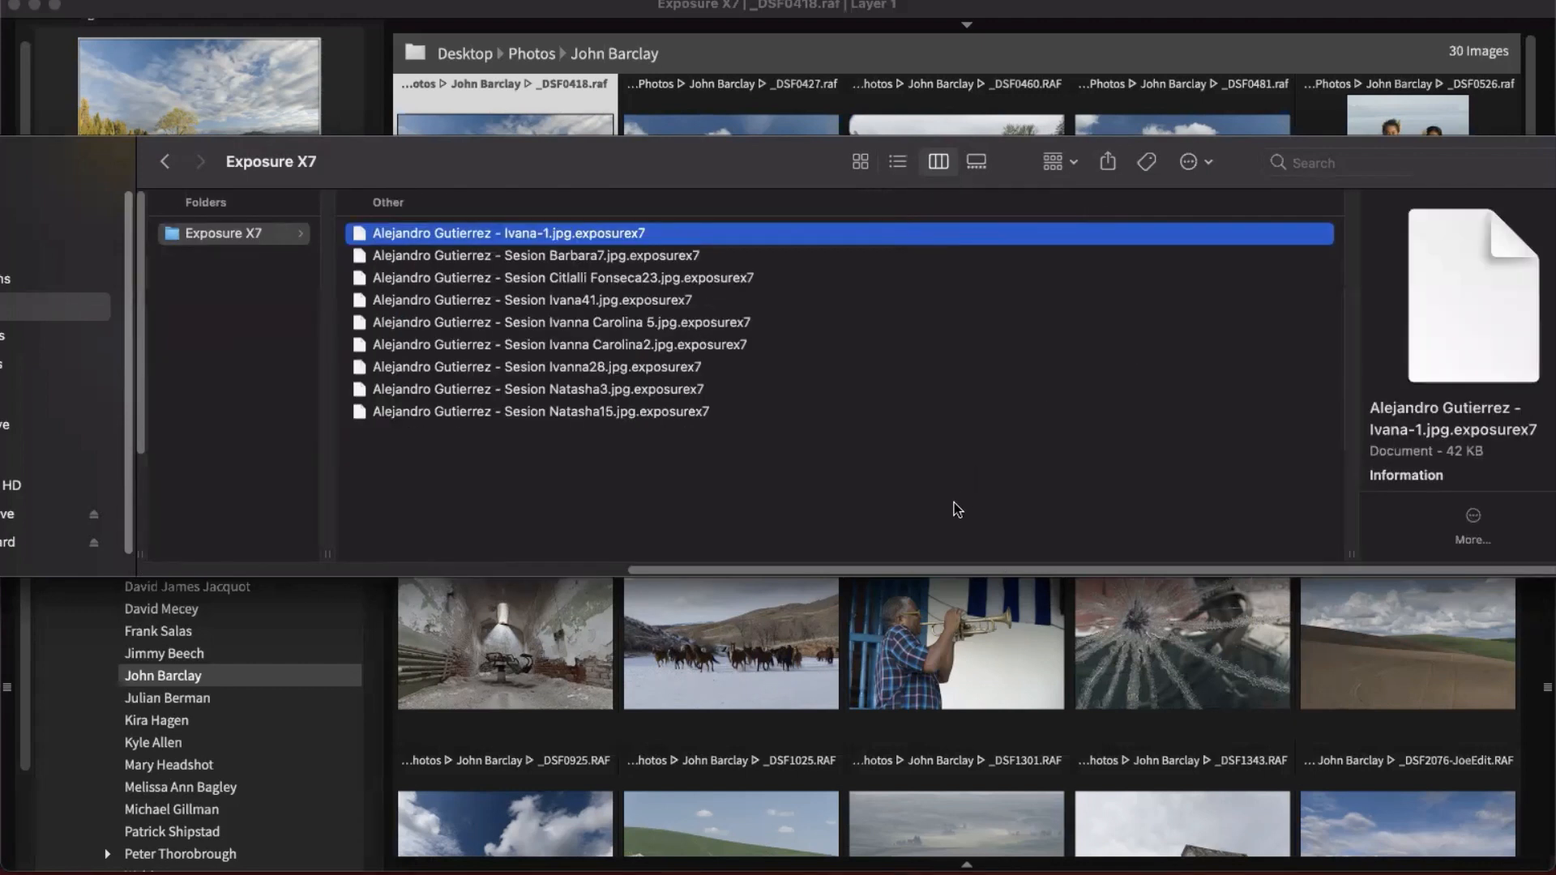
{"action": "scroll", "coordinate": [814, 583], "scroll_direction": "left", "scroll_amount": 5}
{"action": "scroll", "coordinate": [815, 589], "scroll_direction": "left", "scroll_amount": 5}
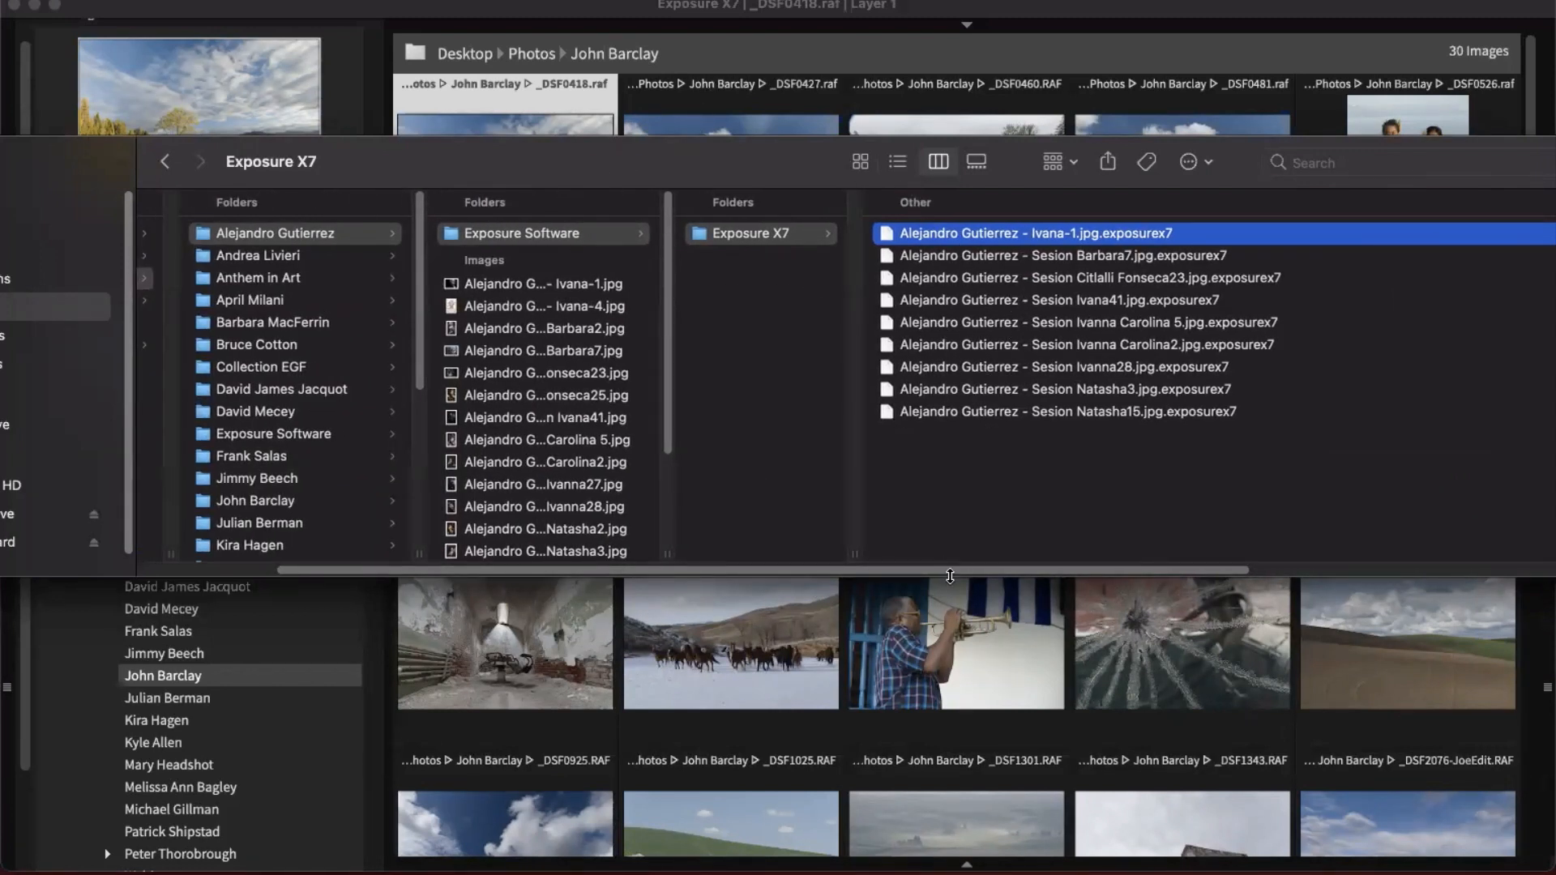
{"action": "scroll", "coordinate": [946, 572], "scroll_direction": "left", "scroll_amount": 2}
{"action": "scroll", "coordinate": [946, 572], "scroll_direction": "left", "scroll_amount": 3}
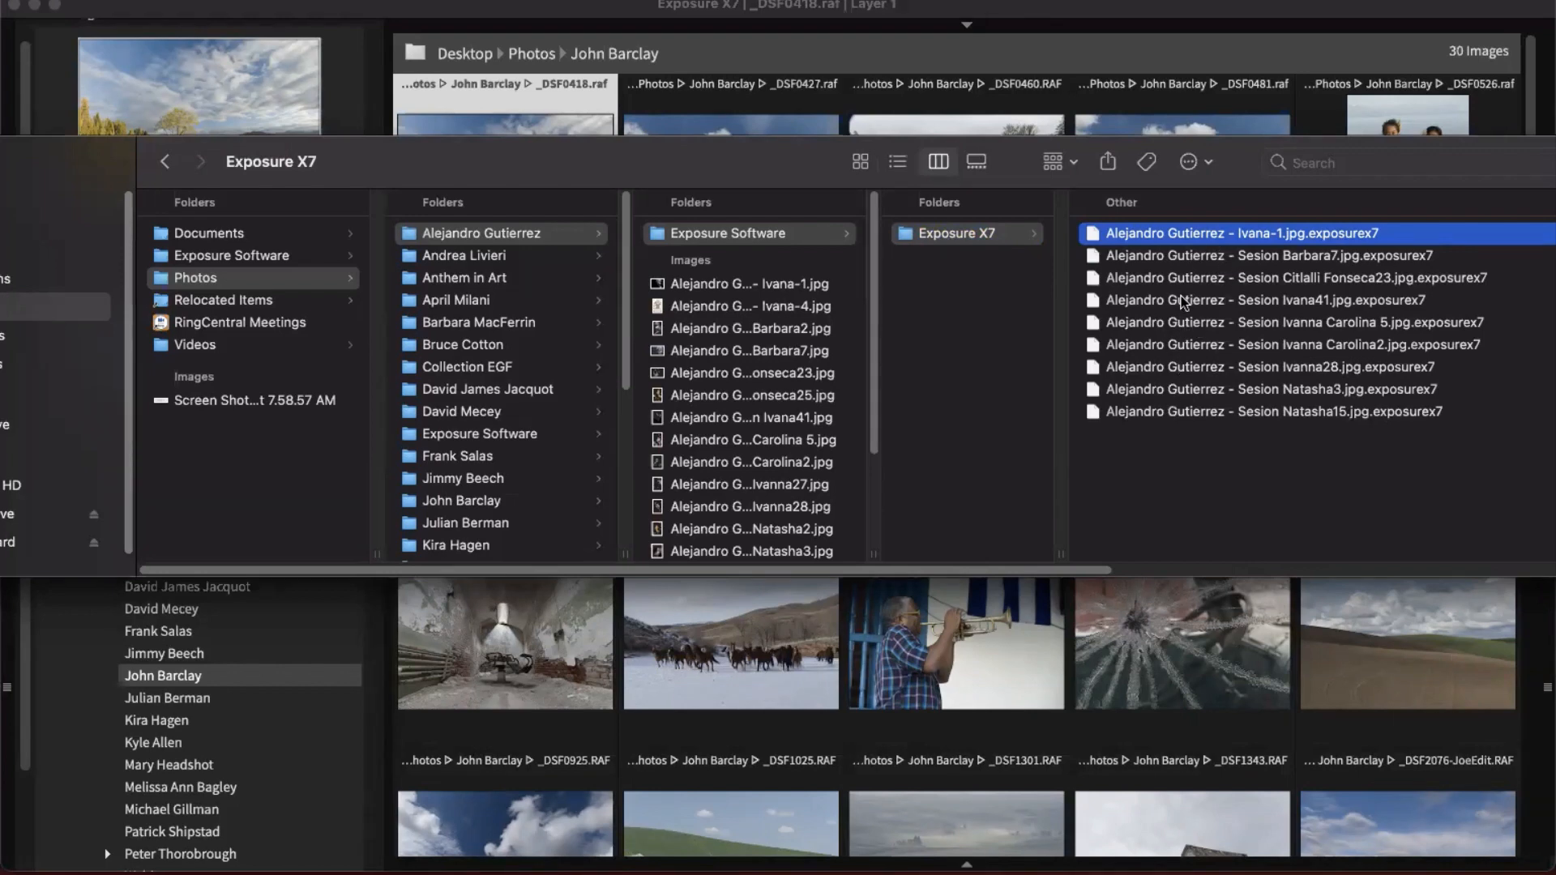
{"action": "key", "text": "Escape"}
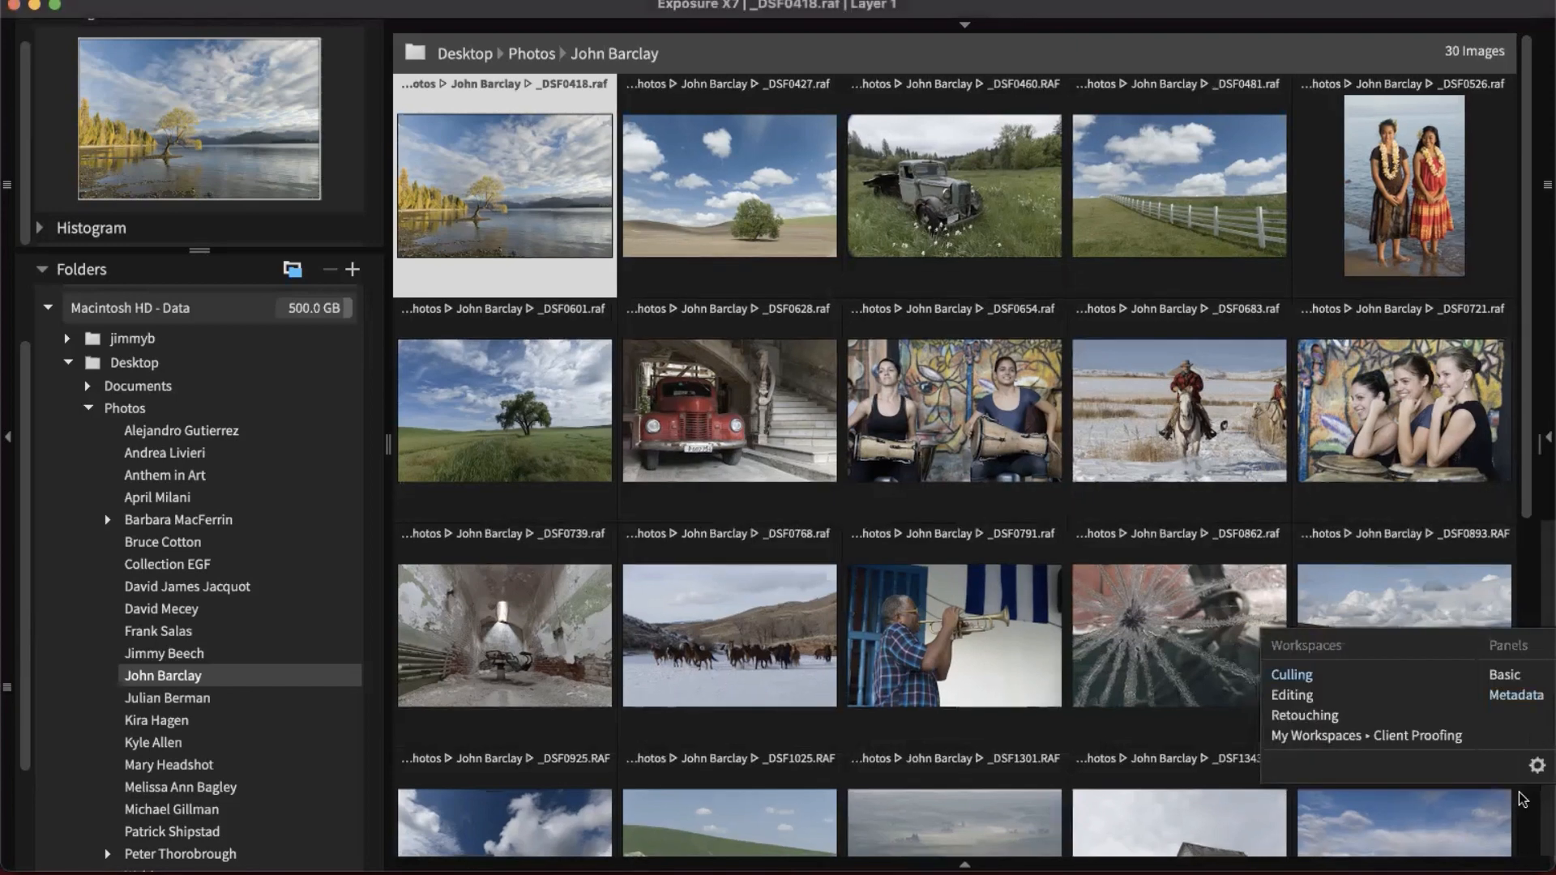
- Switch the layout to the Culling workspace
{"action": "left_click", "coordinate": [1546, 699]}
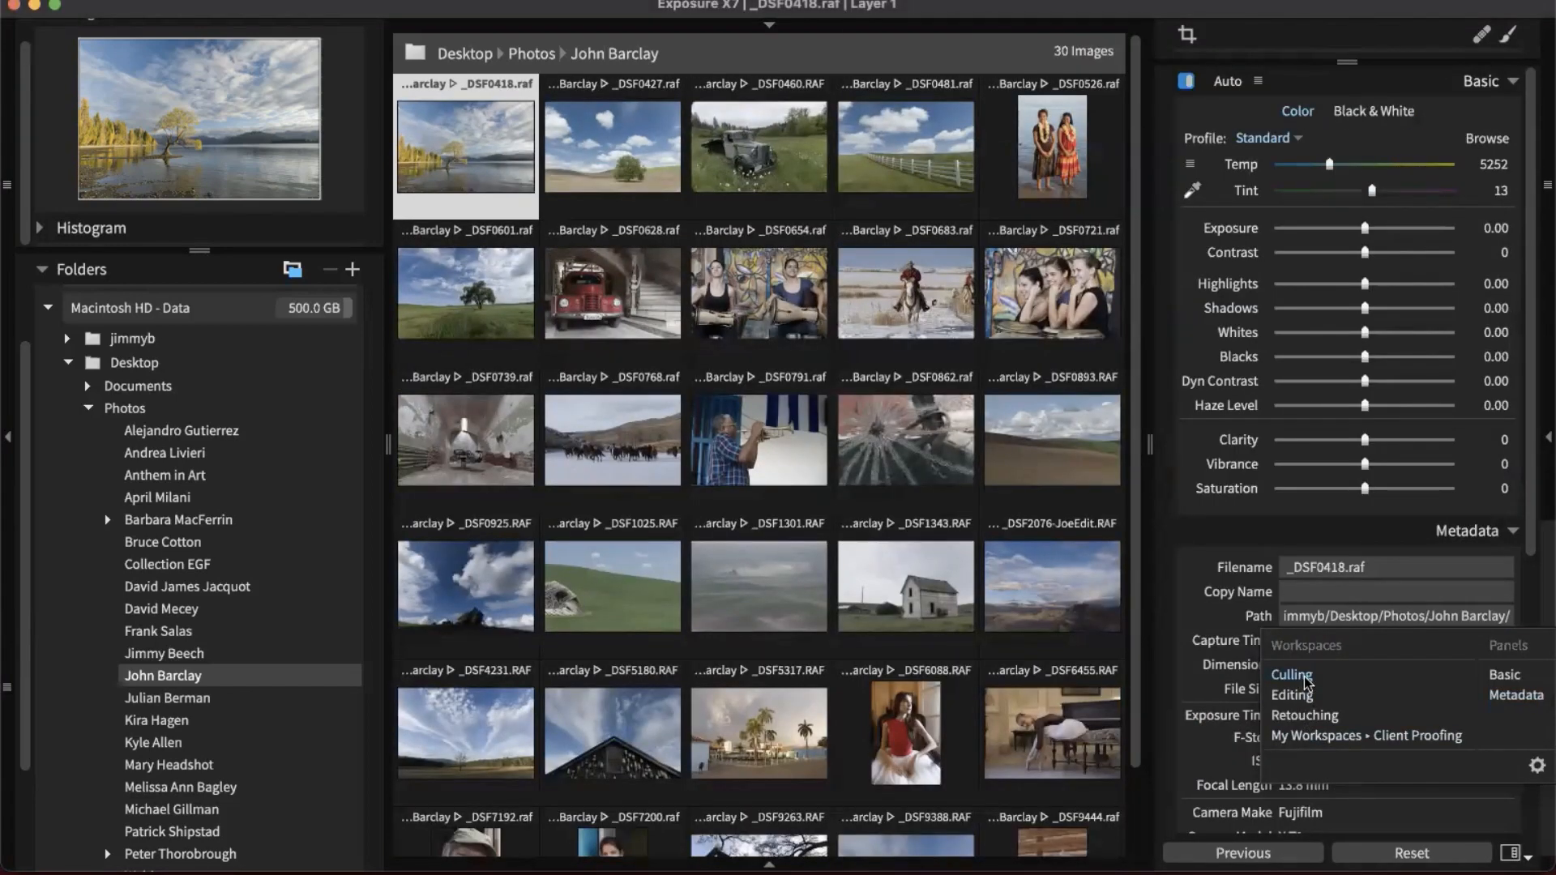
{"action": "left_click", "coordinate": [1304, 678]}
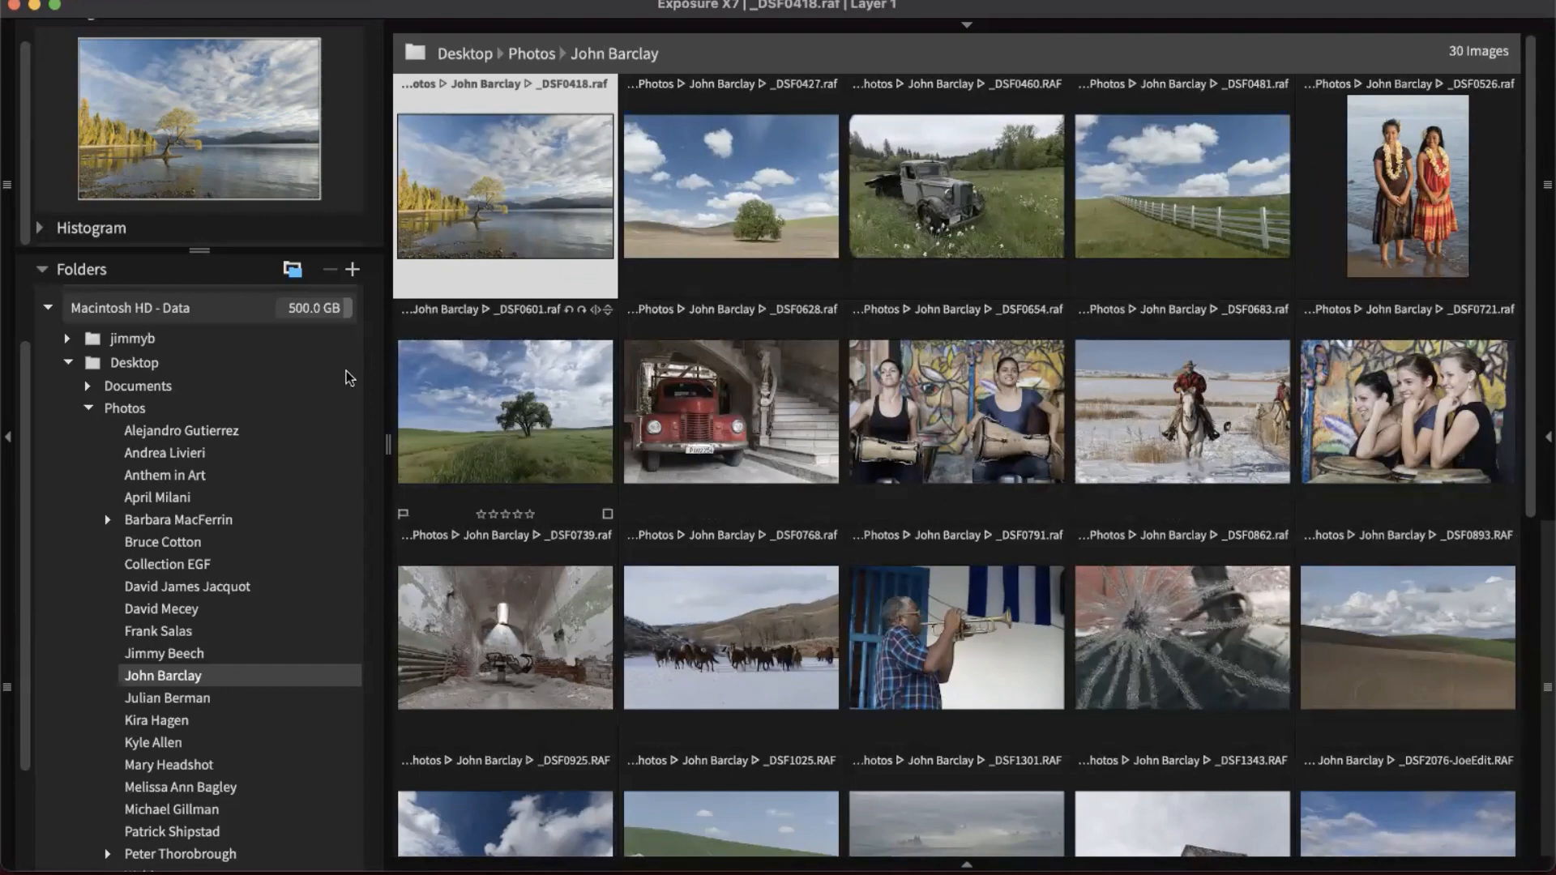
- Expand the collections and view Last Copy From Card, Landscape 5-star Examples, Street 5-star Examples, Quick Collection and California Weddings
{"action": "scroll", "coordinate": [195, 567], "scroll_direction": "down", "scroll_amount": 5}
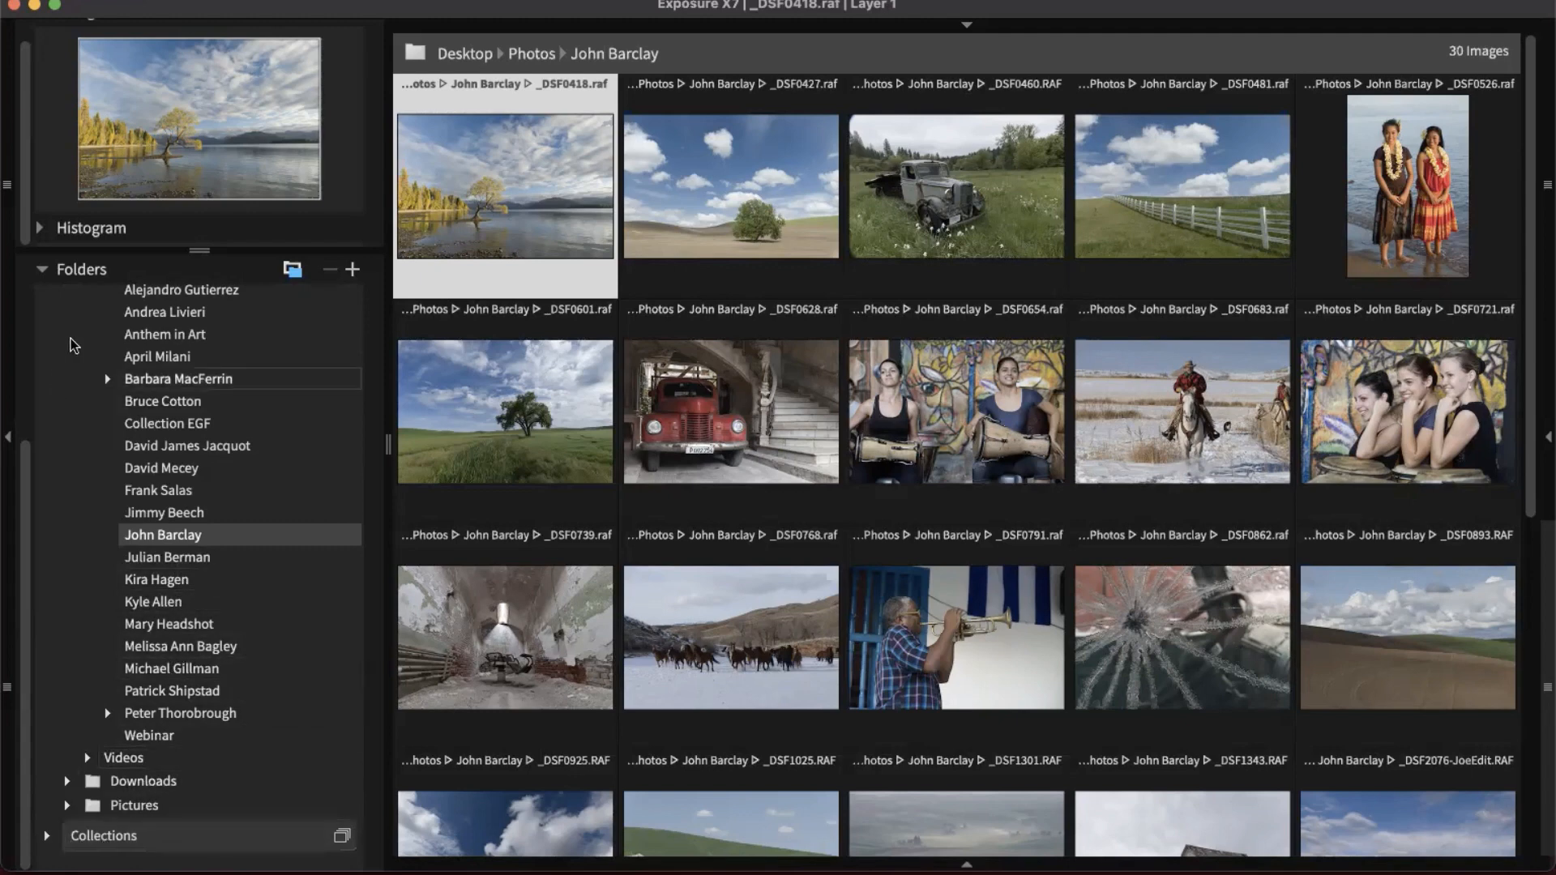
{"action": "left_click", "coordinate": [195, 835]}
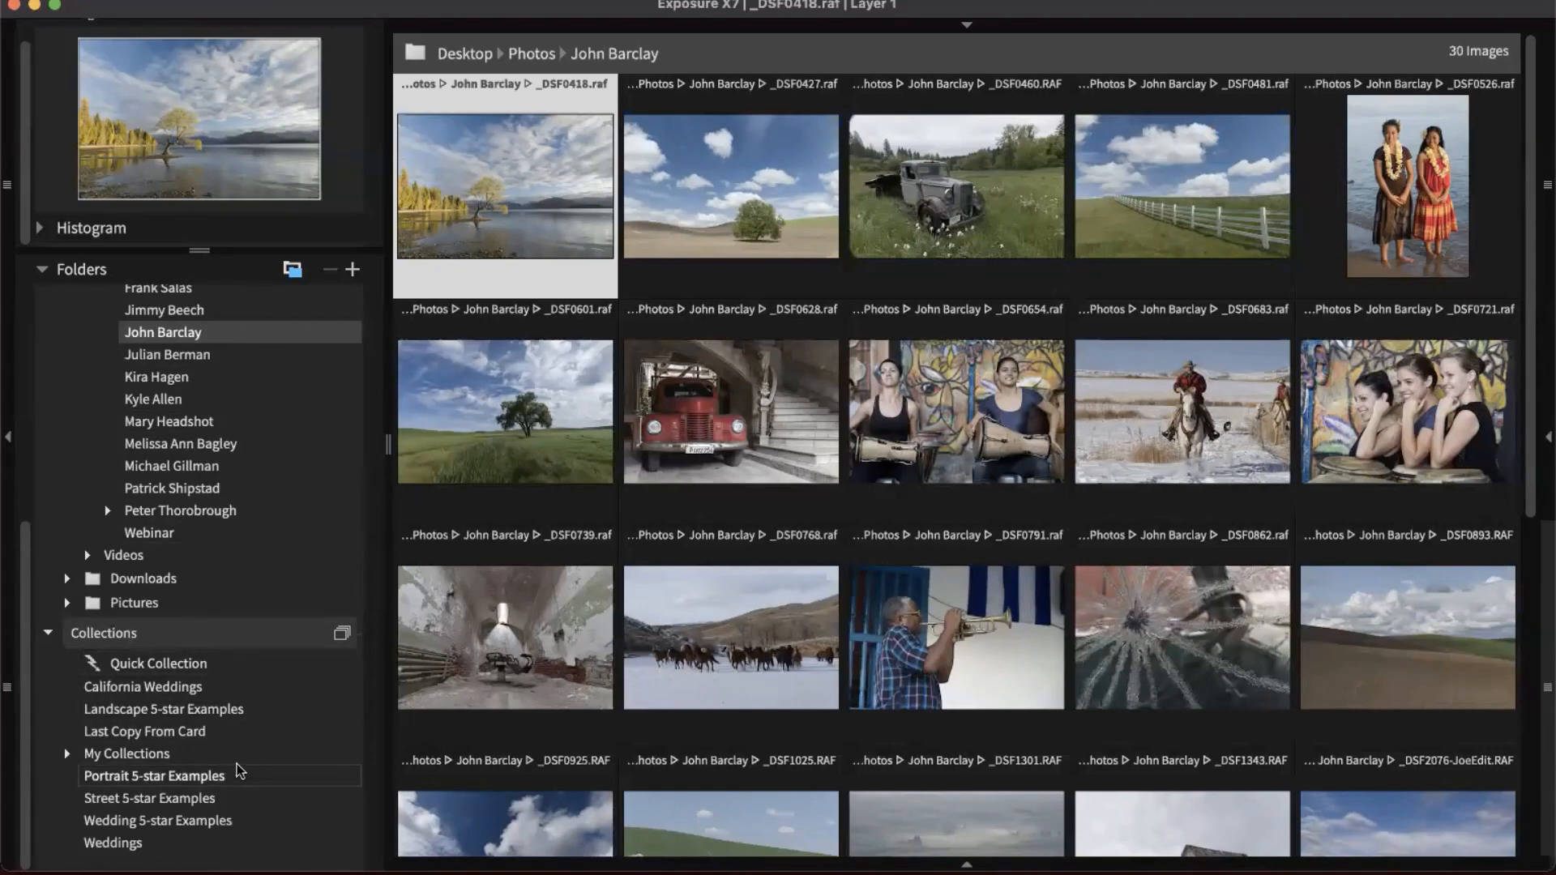
{"action": "left_click", "coordinate": [213, 732]}
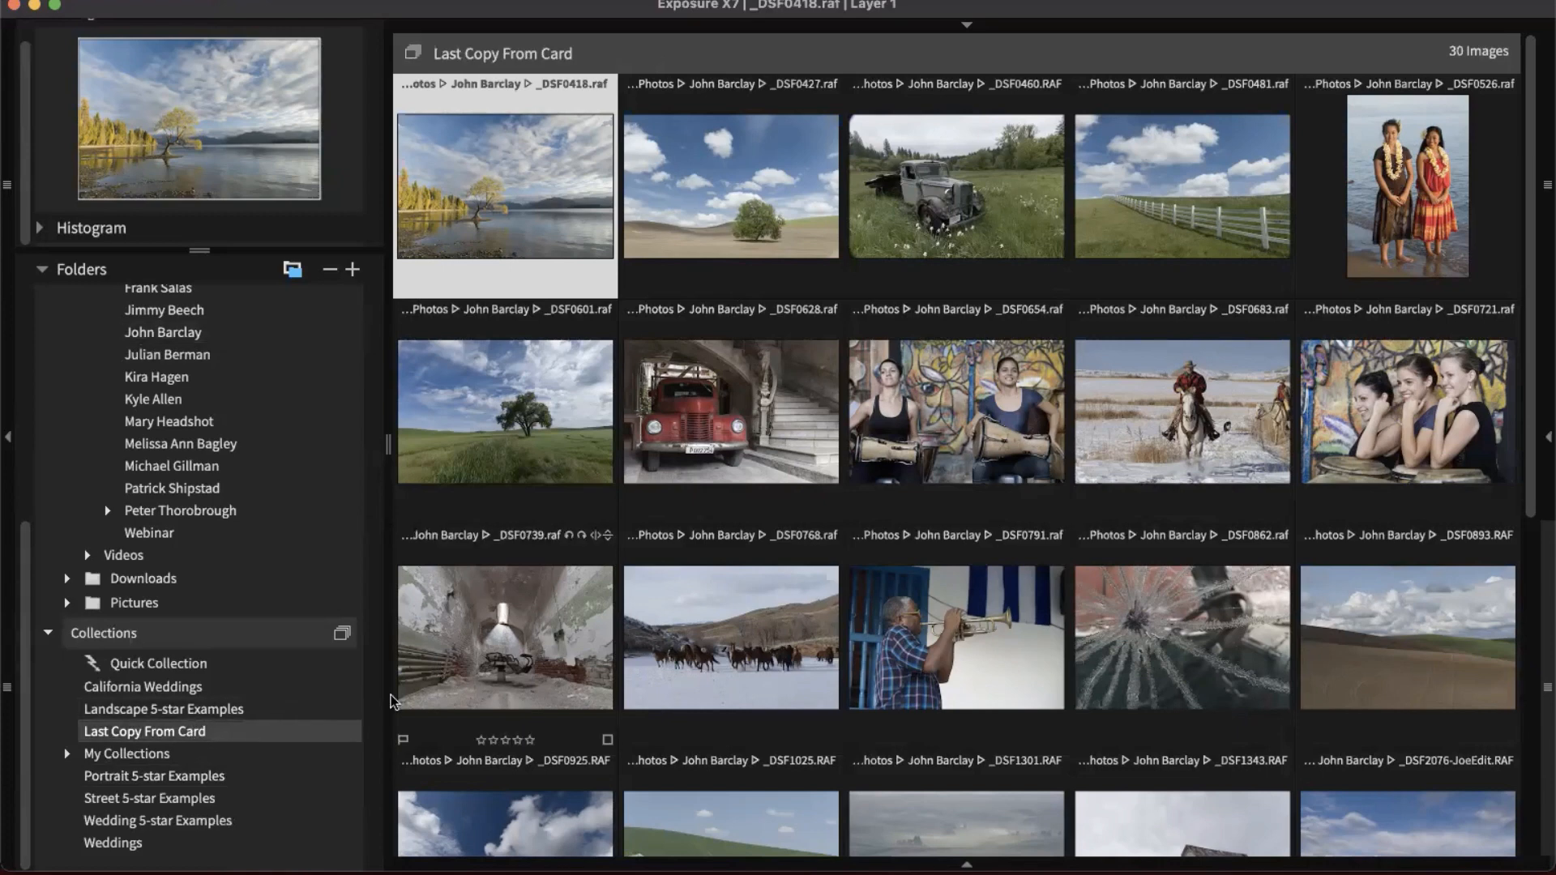
{"action": "left_click", "coordinate": [212, 708]}
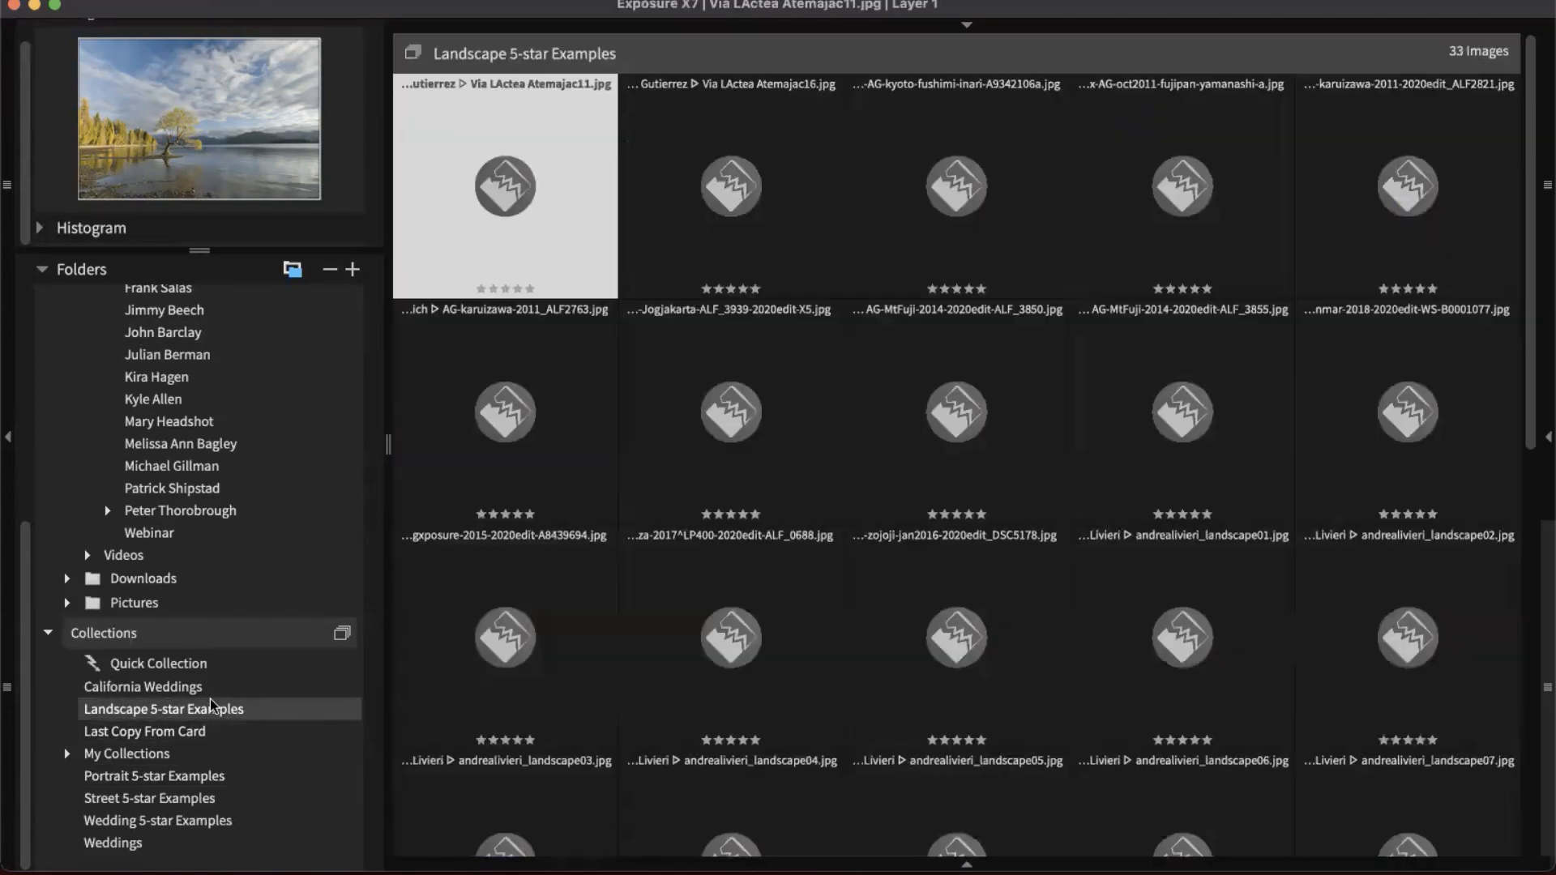
{"action": "left_click", "coordinate": [199, 799]}
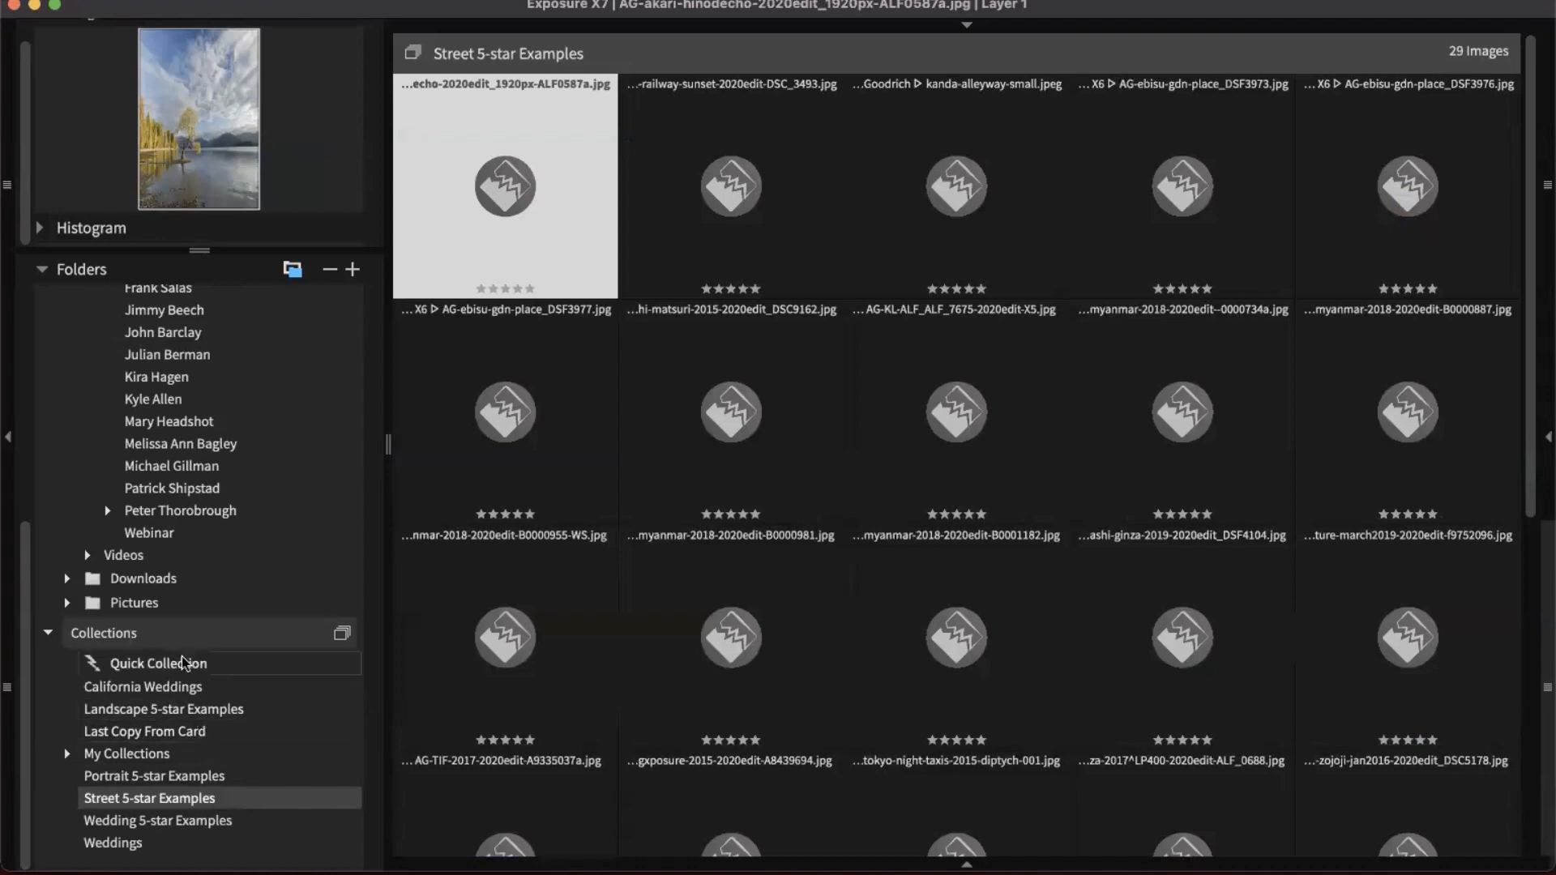
{"action": "left_click", "coordinate": [146, 670]}
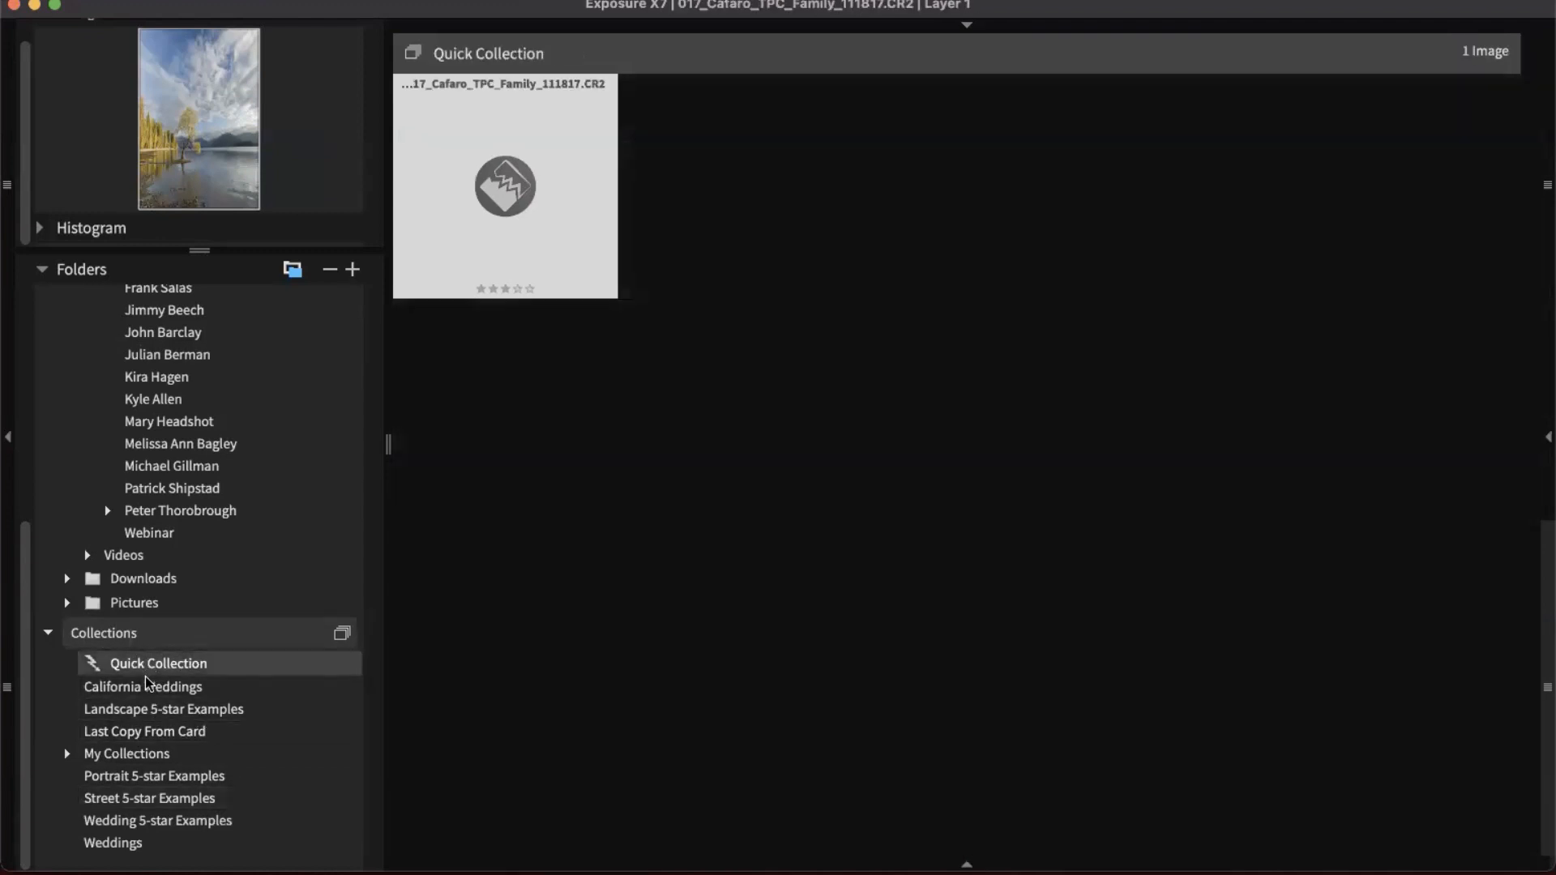
{"action": "left_click", "coordinate": [144, 686]}
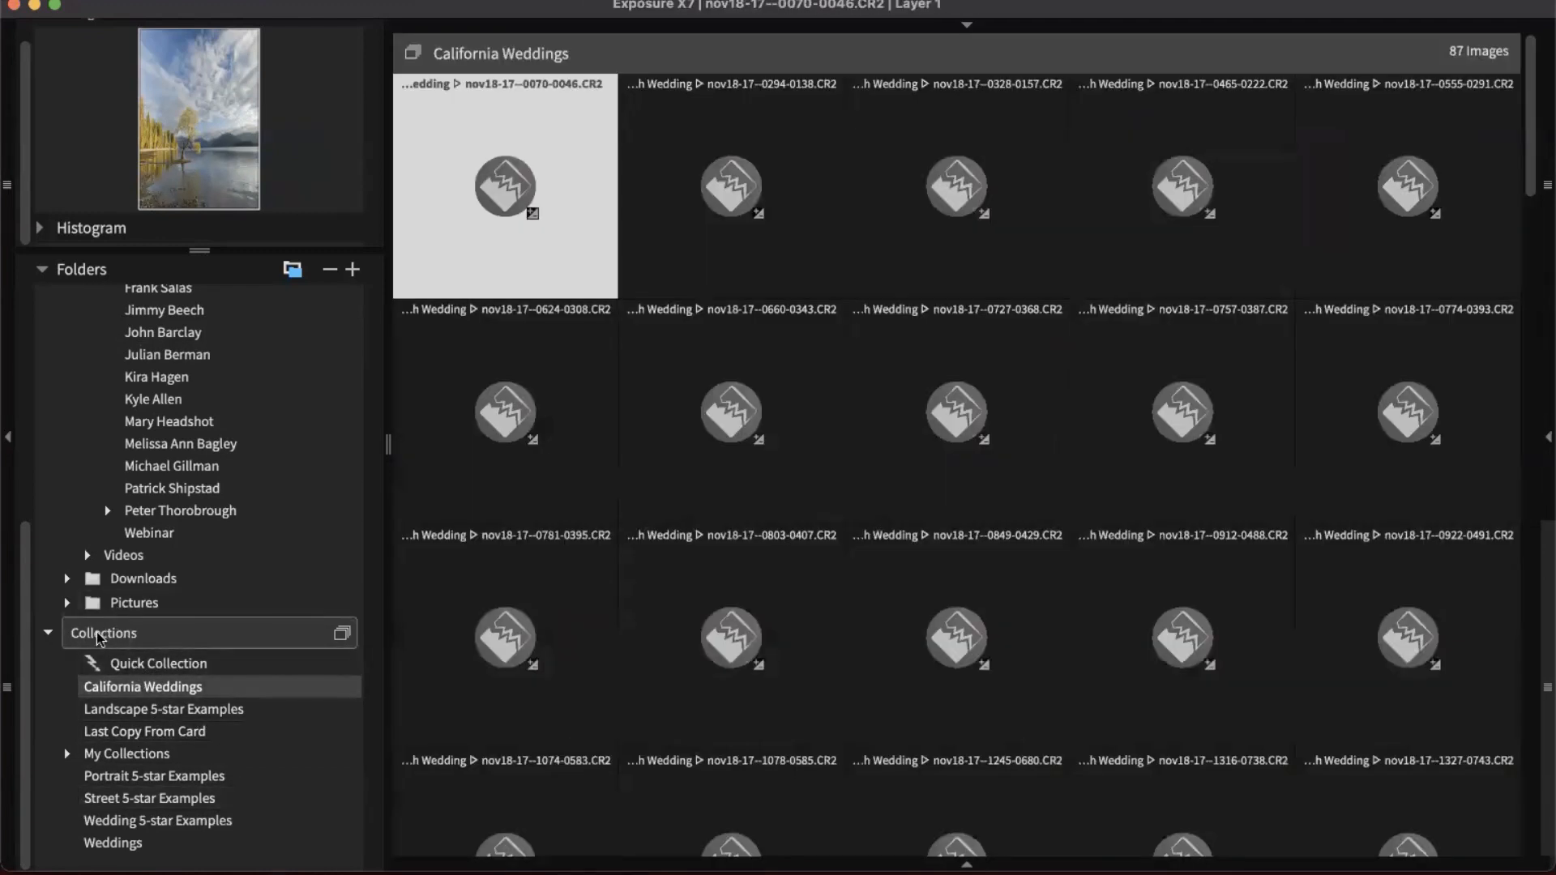
- Collapse the collections and view the photos in a photographer's folder and in the Anthem in Art folder of Desktop/Photos
{"action": "left_click", "coordinate": [97, 638]}
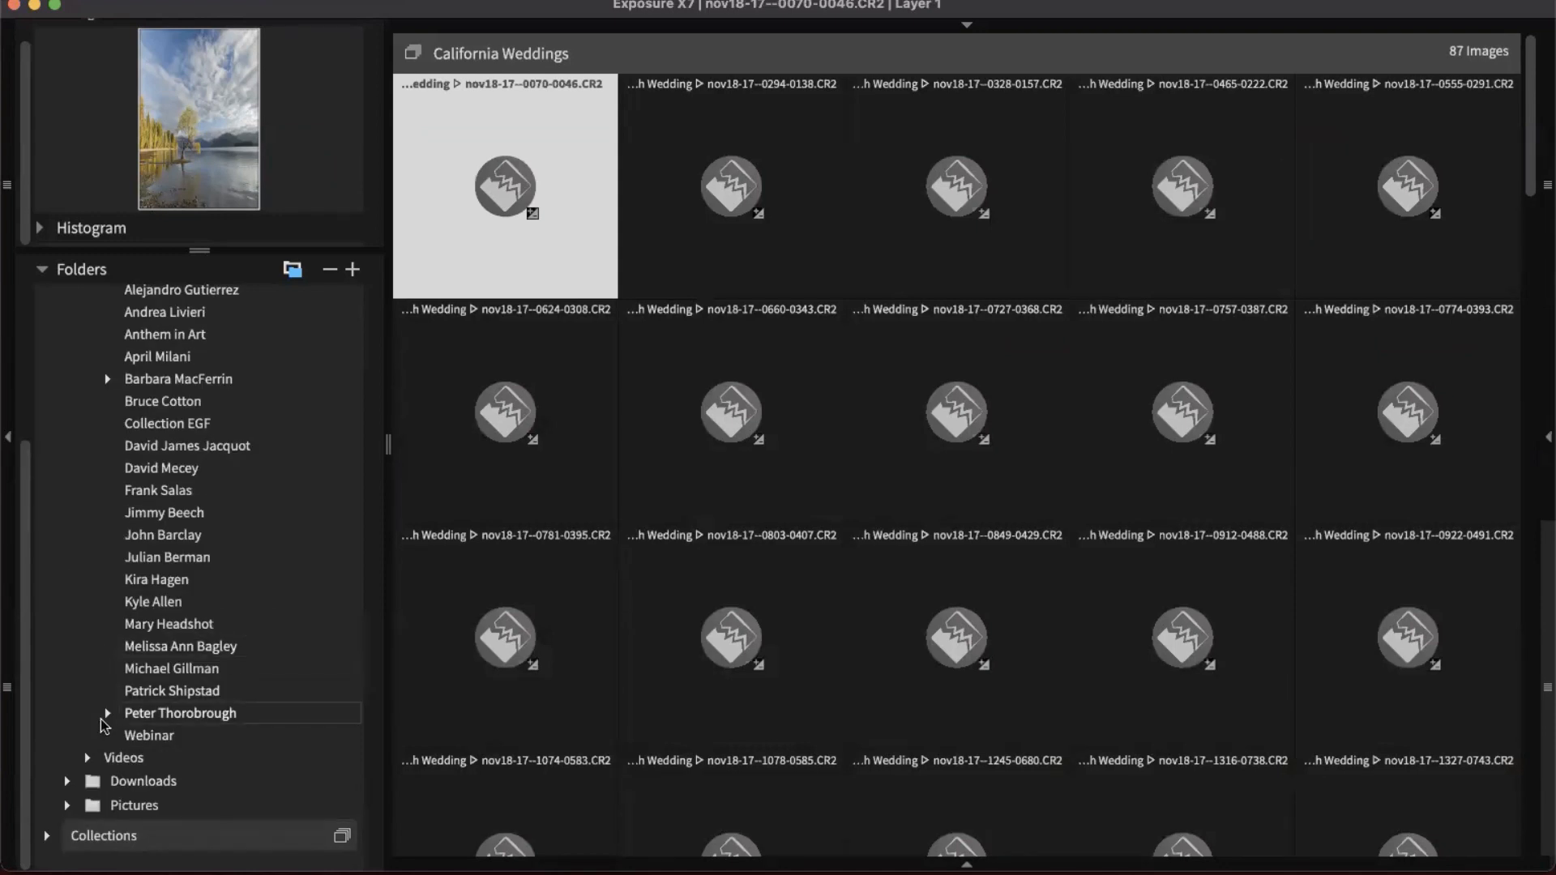
{"action": "left_click", "coordinate": [47, 836]}
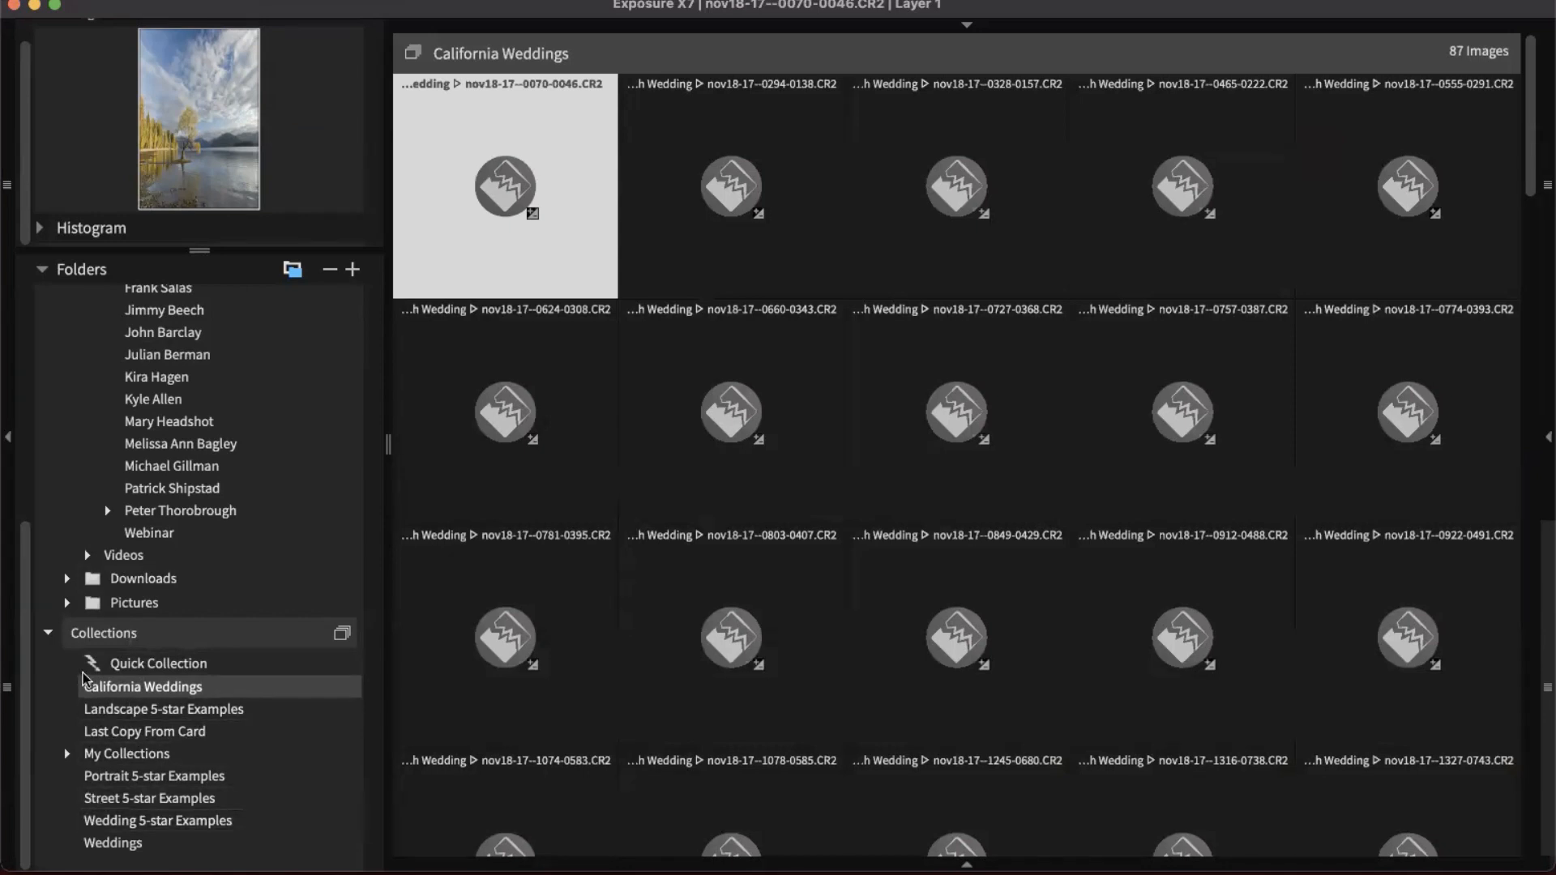
{"action": "left_click", "coordinate": [49, 633]}
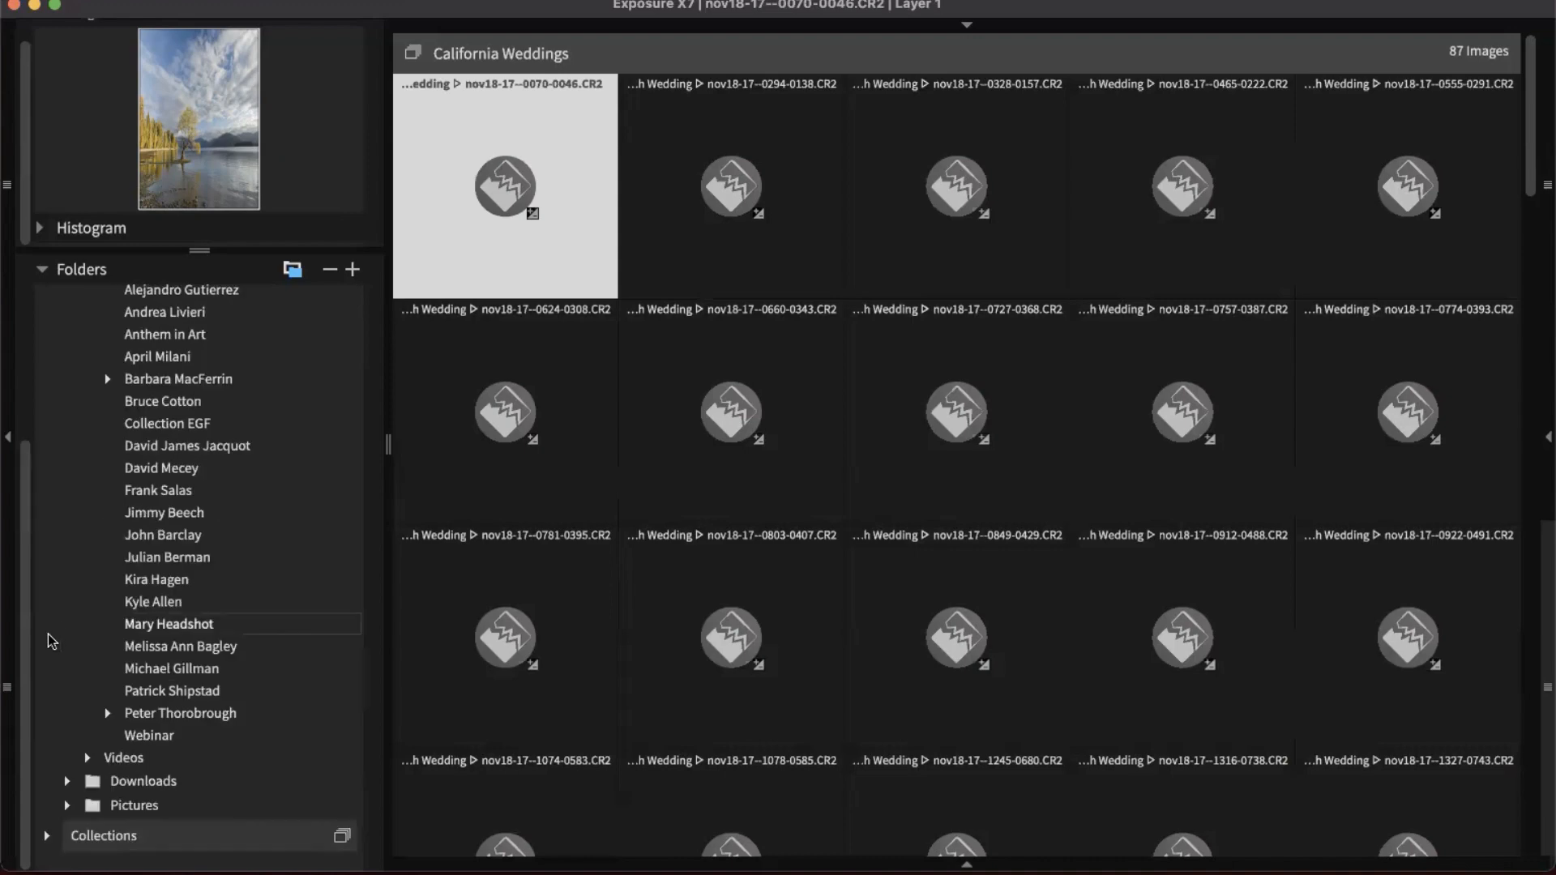
{"action": "left_click", "coordinate": [168, 357]}
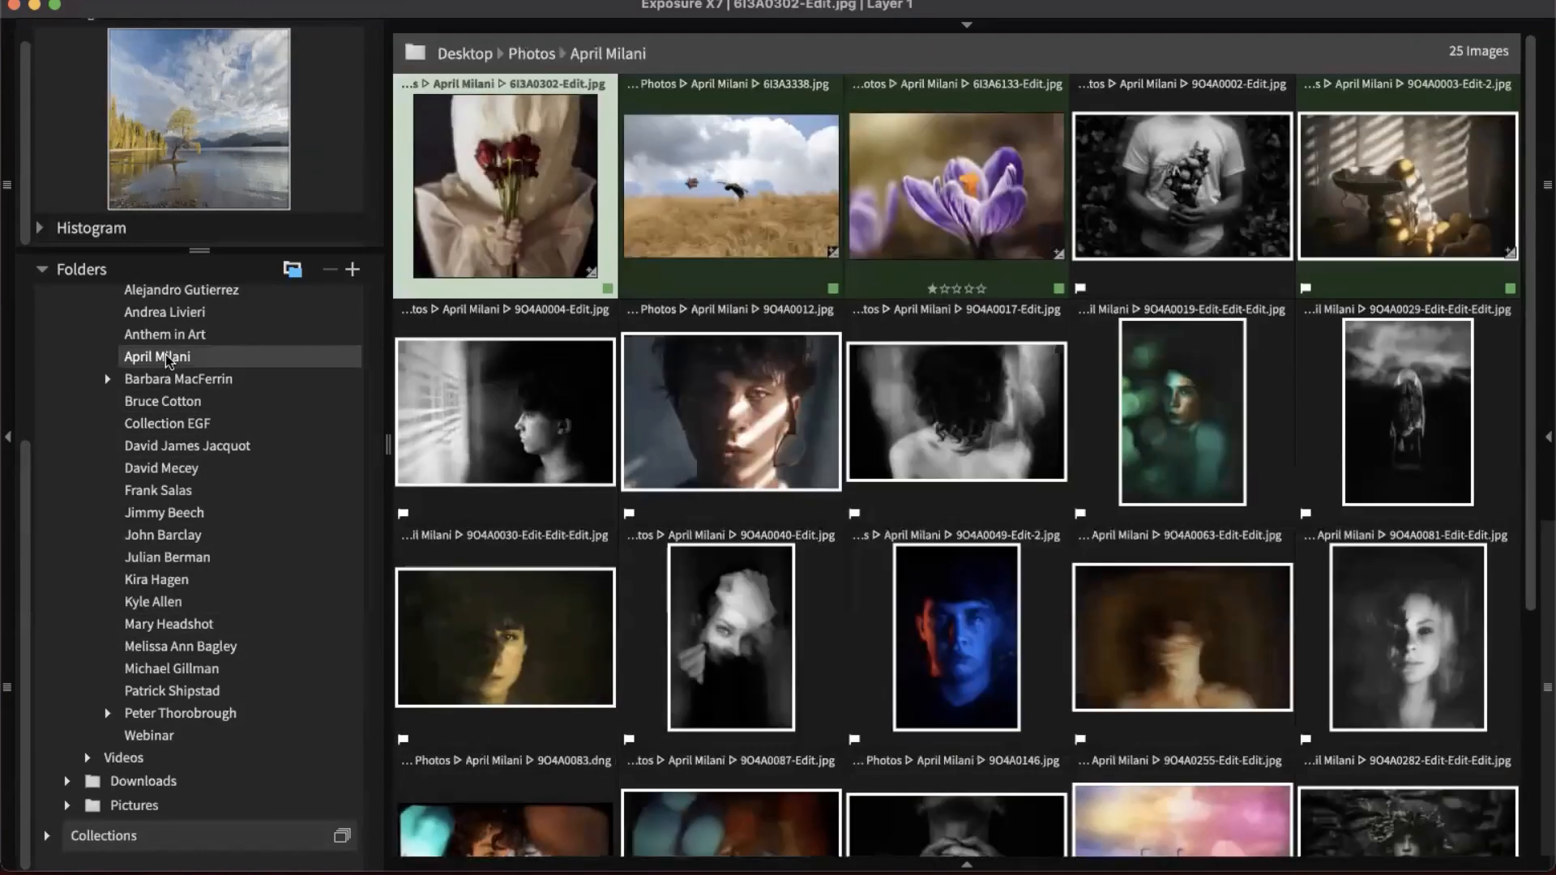
{"action": "left_click", "coordinate": [170, 334]}
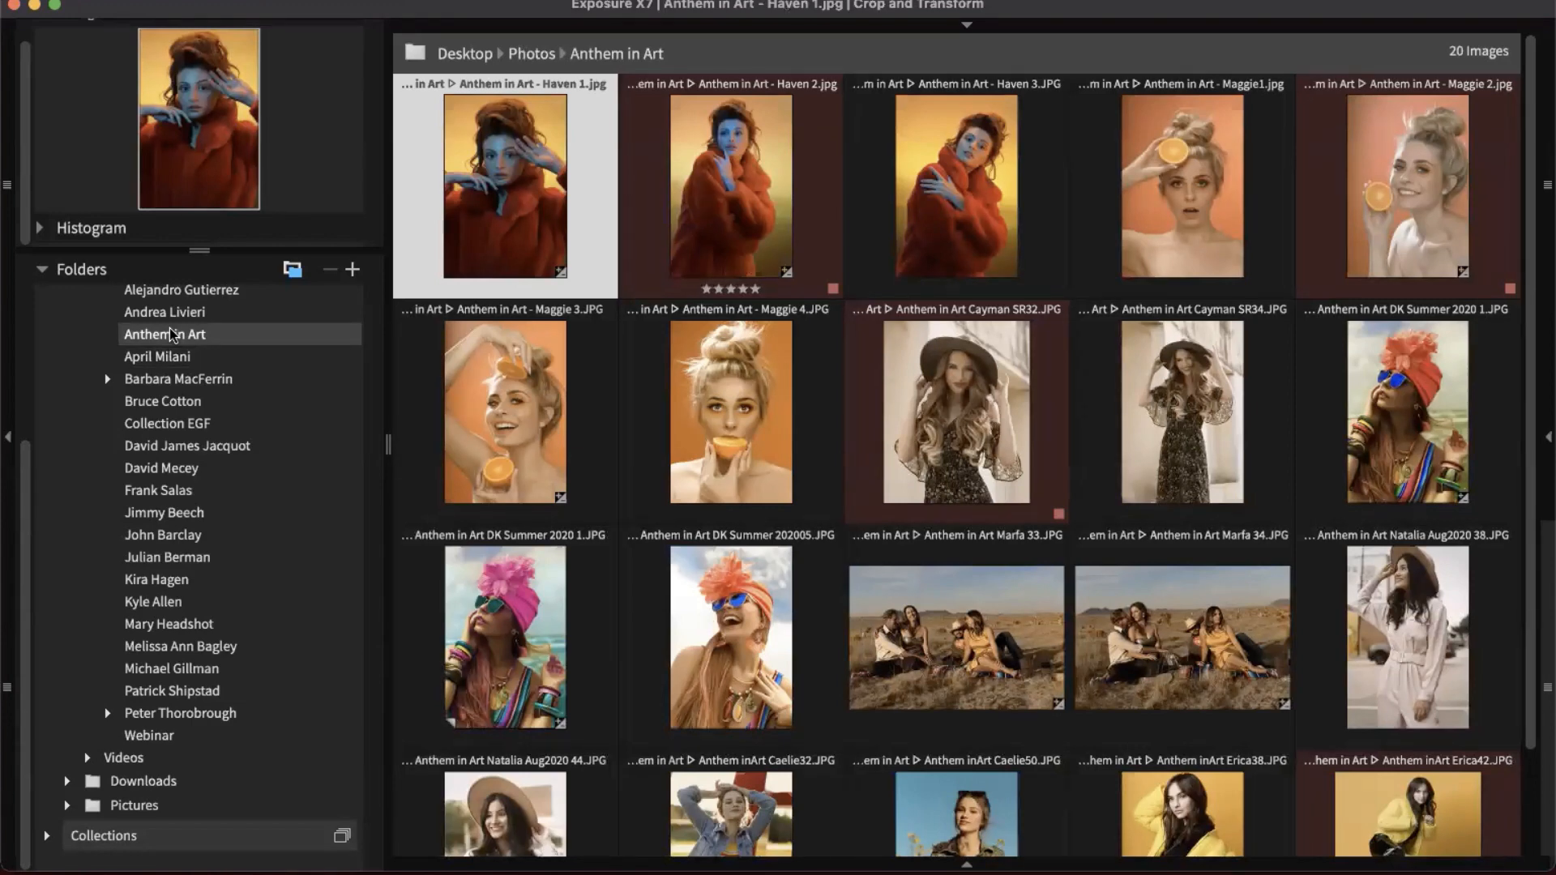
- Examine the nested collections under My Collections and Family Photos, and collapse the collections list
{"action": "left_click", "coordinate": [104, 835]}
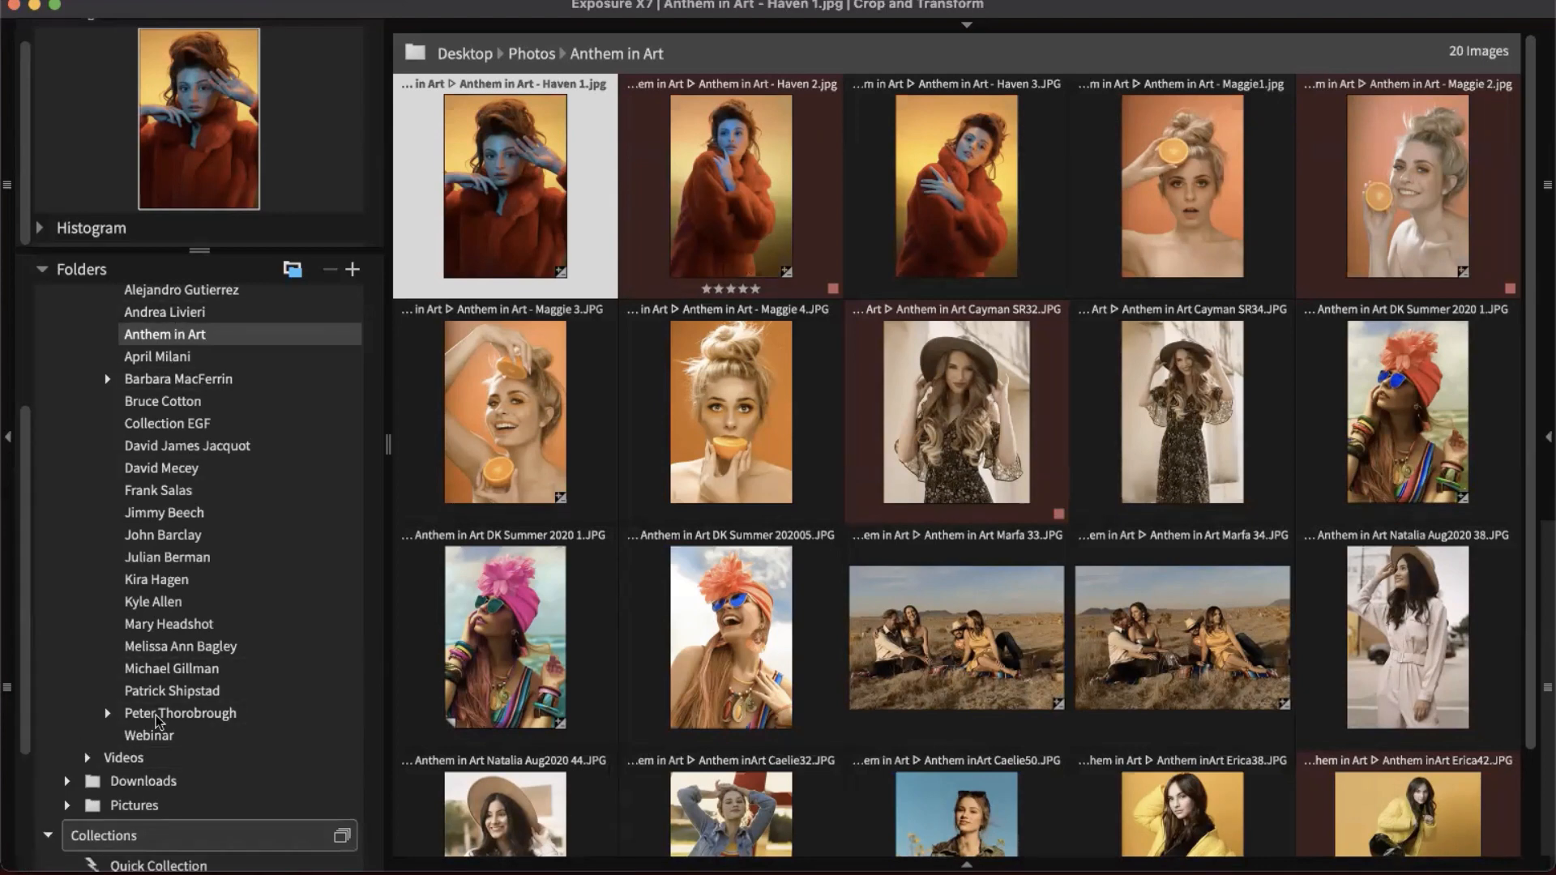
{"action": "scroll", "coordinate": [162, 713], "scroll_direction": "down", "scroll_amount": 5}
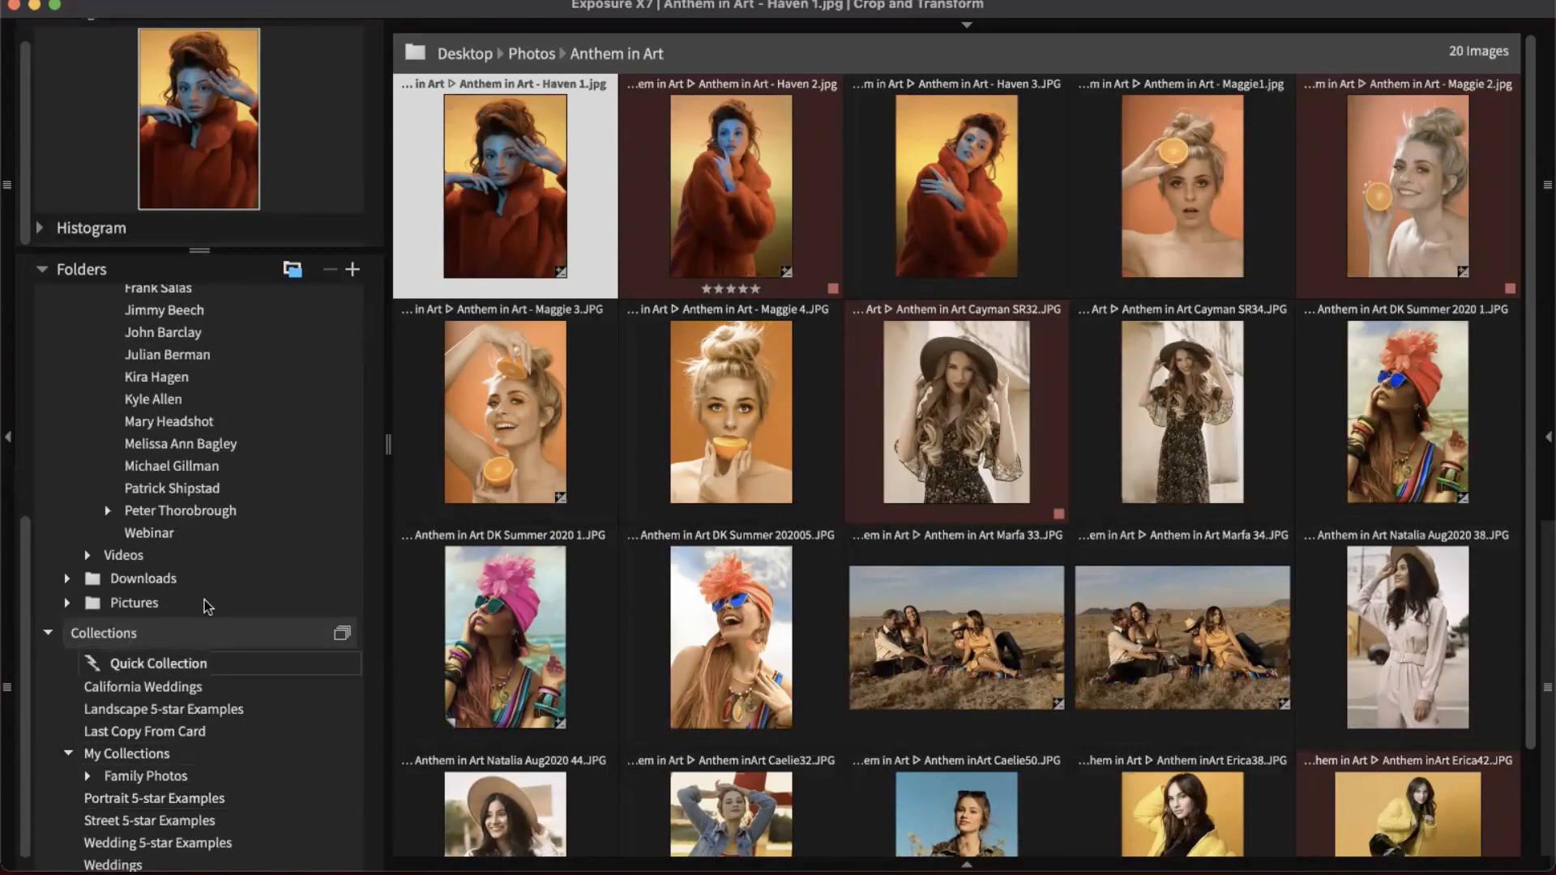
{"action": "scroll", "coordinate": [208, 600], "scroll_direction": "down", "scroll_amount": 1}
{"action": "left_click", "coordinate": [87, 754]}
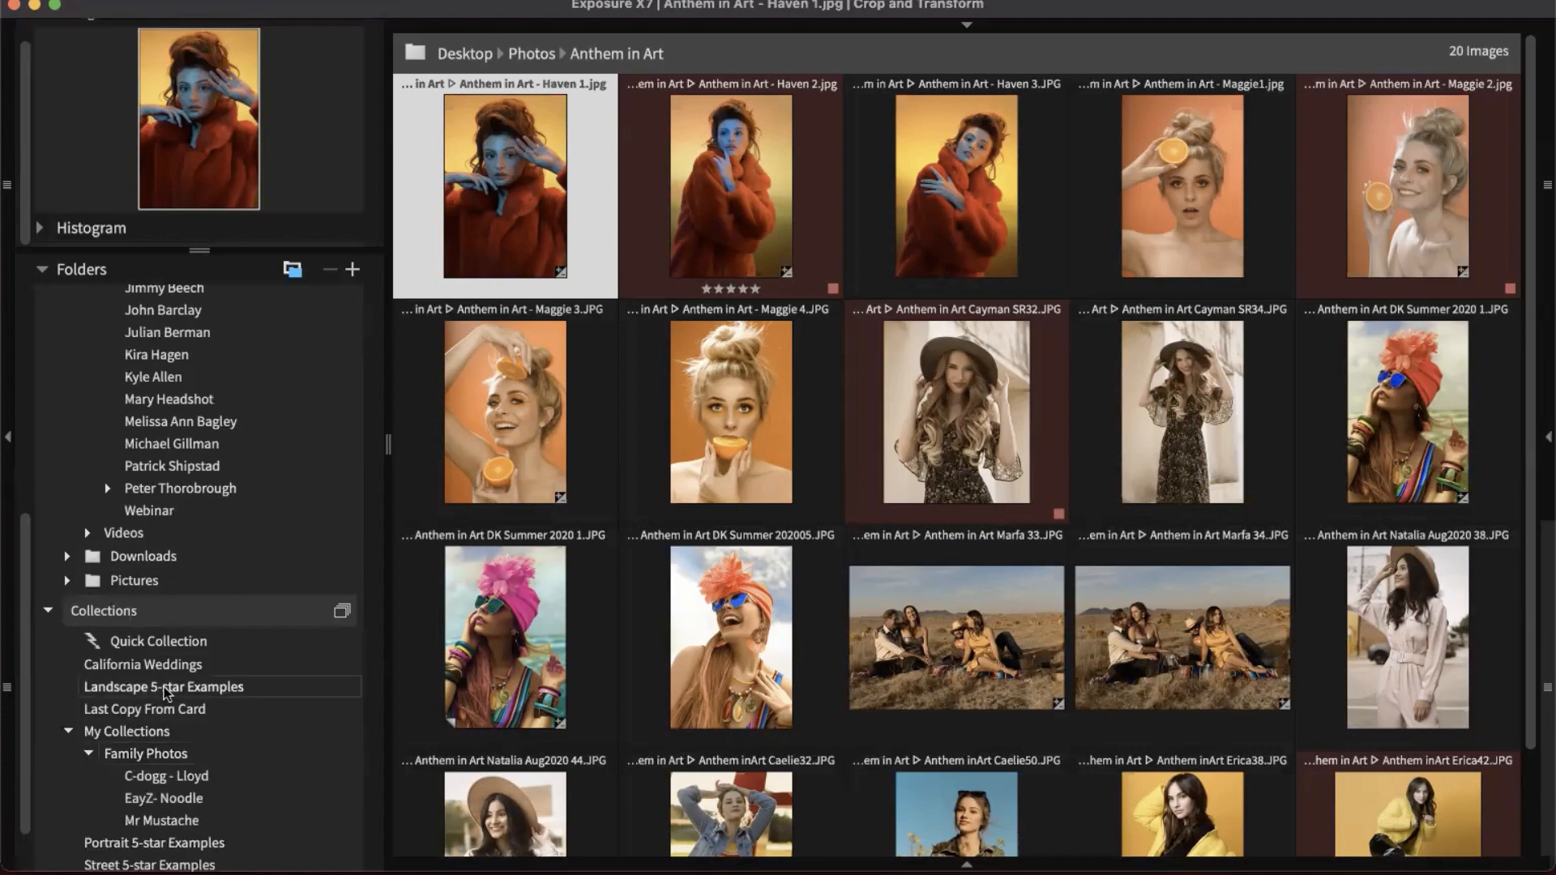
{"action": "scroll", "coordinate": [165, 697], "scroll_direction": "down", "scroll_amount": 3}
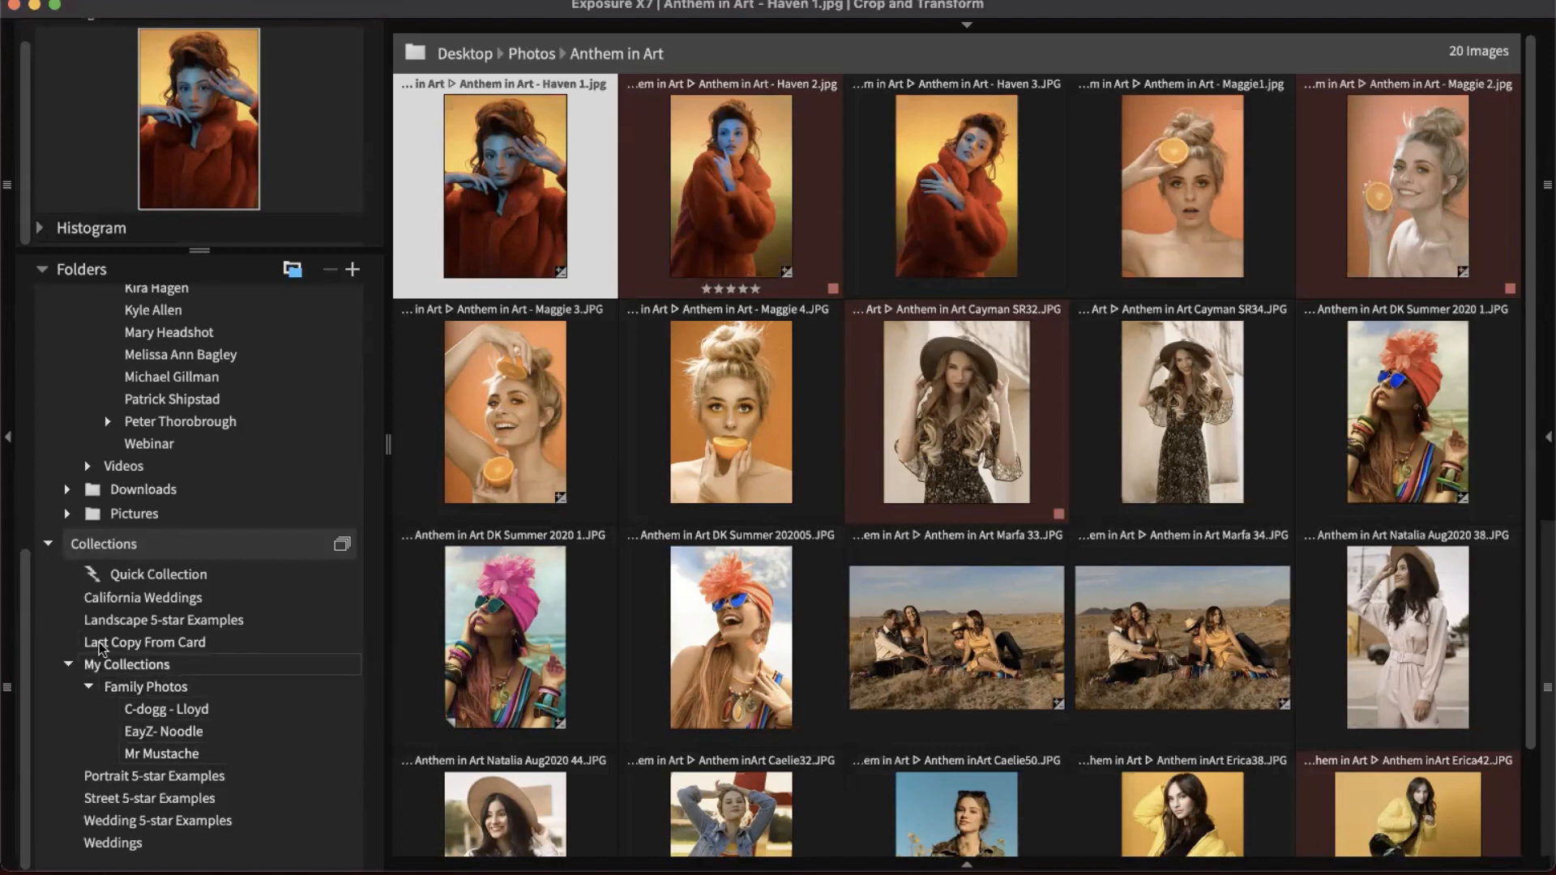
{"action": "left_click", "coordinate": [48, 544]}
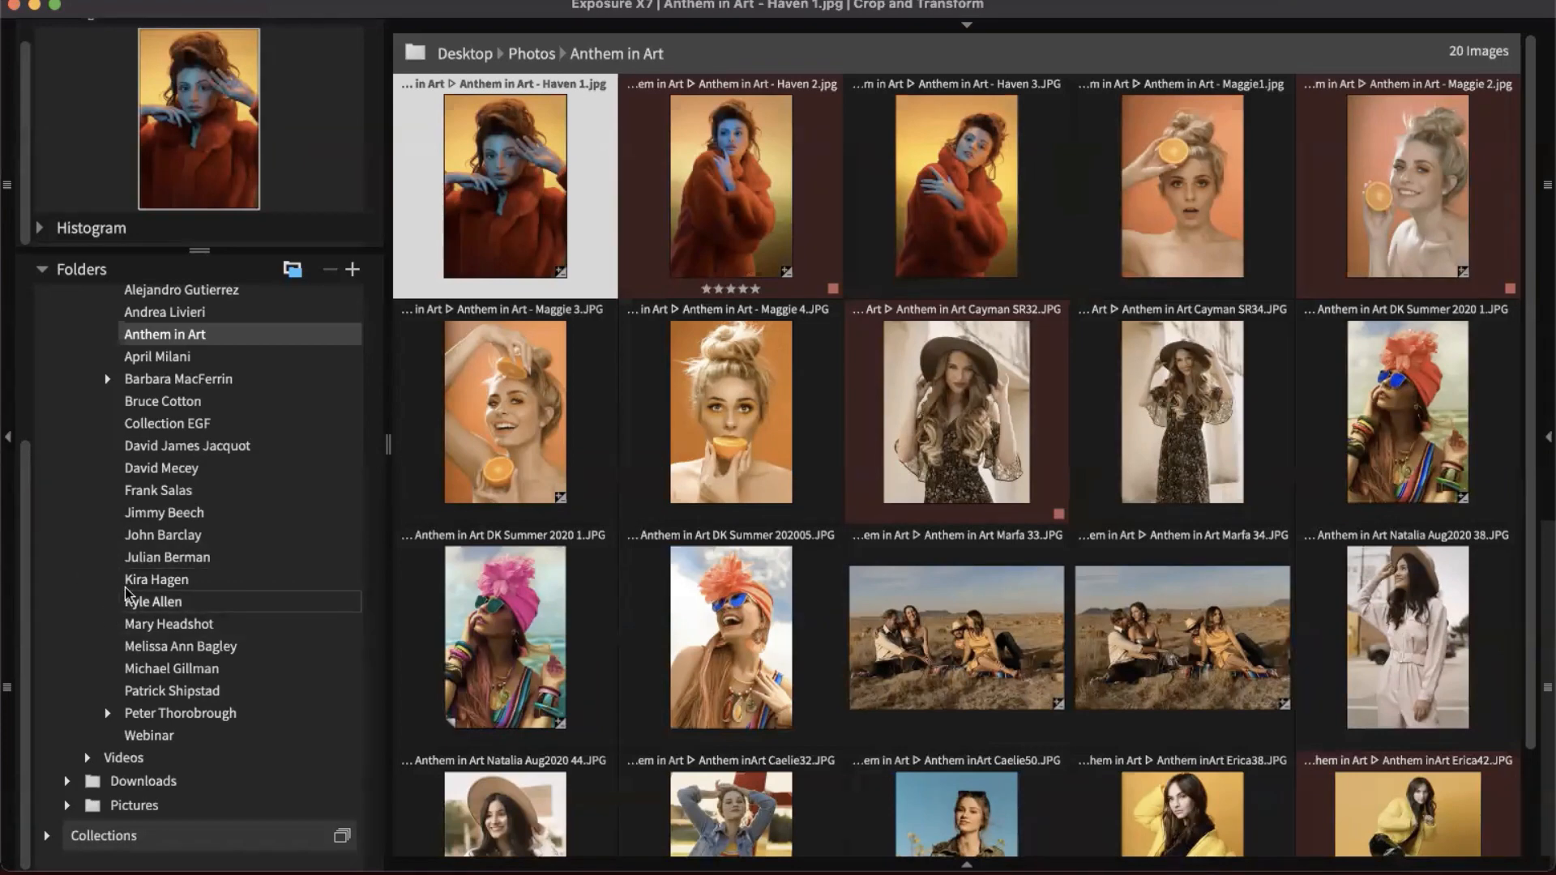
- Reopen the photographer's folder holding the copied photos and show the bar with sorting and filtering options
{"action": "scroll", "coordinate": [225, 567], "scroll_direction": "up", "scroll_amount": 3}
{"action": "left_click", "coordinate": [212, 592]}
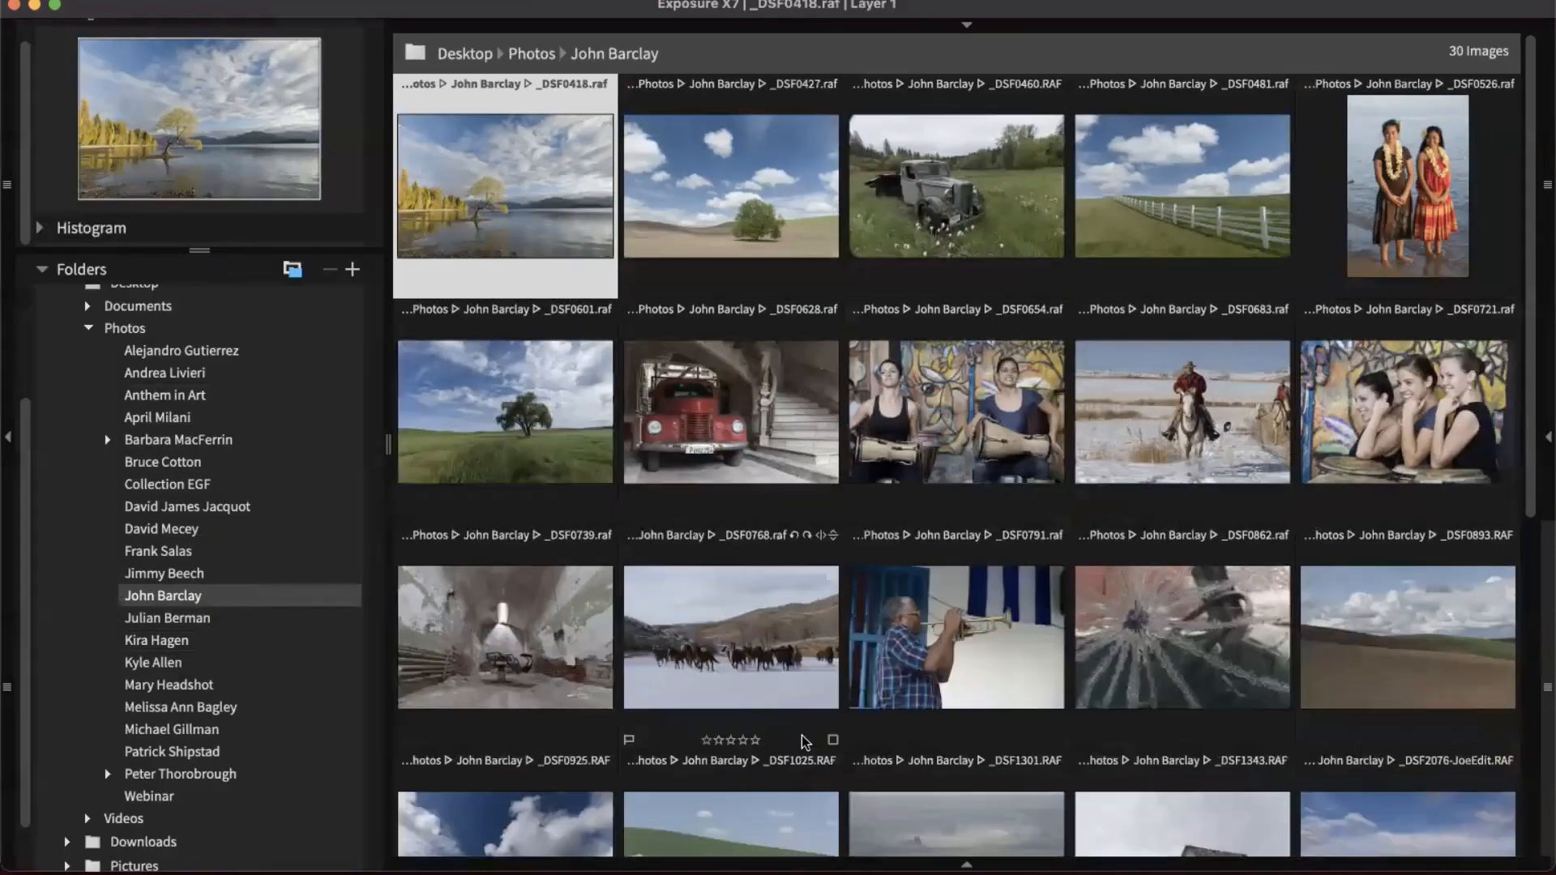
{"action": "left_click", "coordinate": [966, 864]}
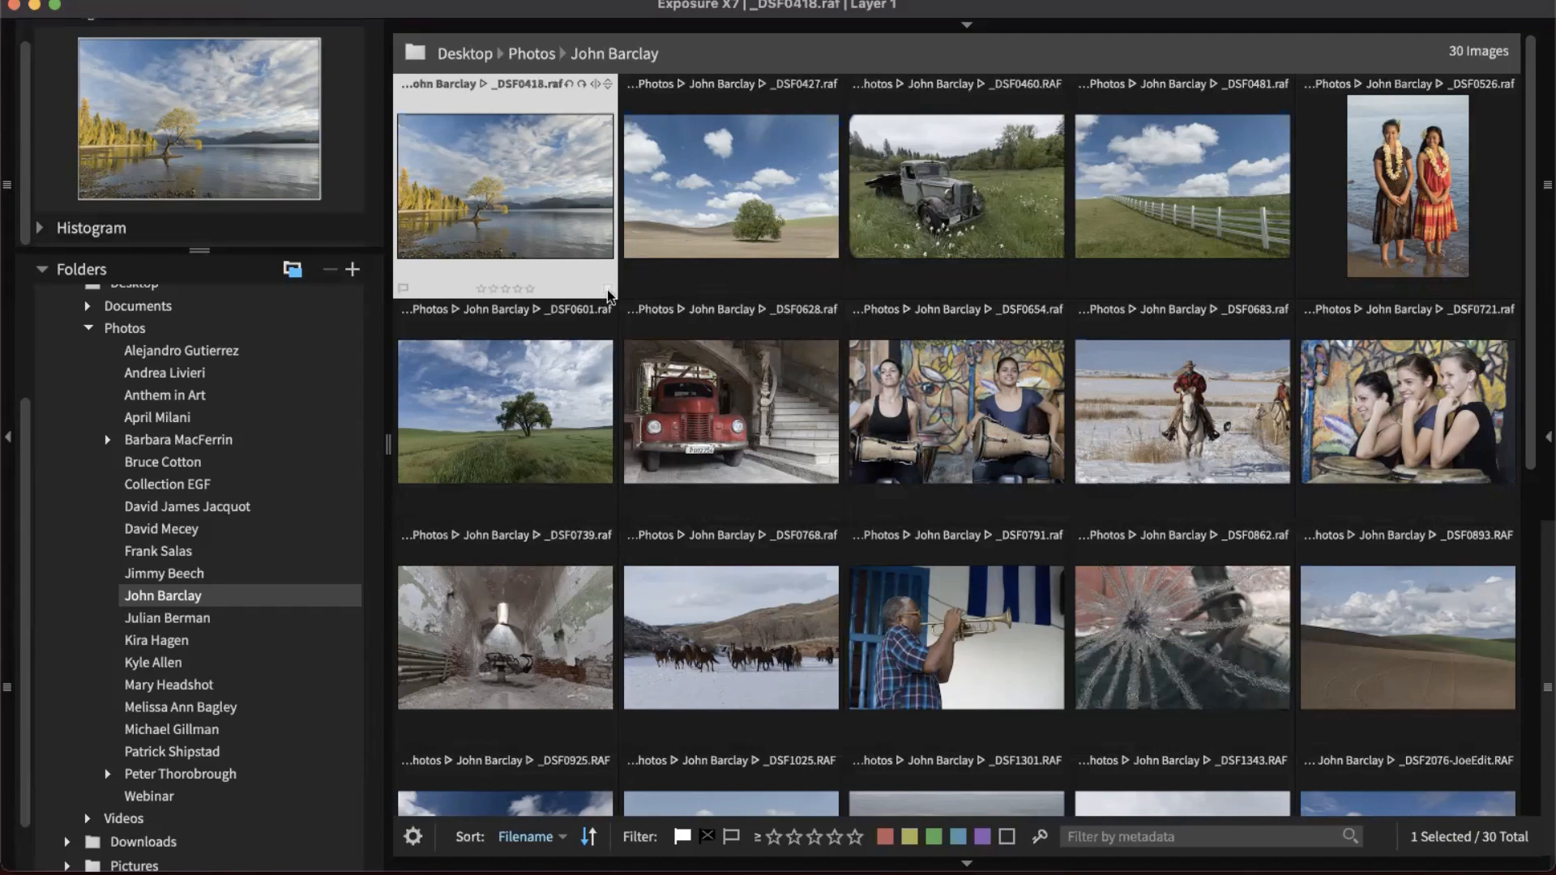
- Label _DSF0418.raf red and change it to yellow, and flag it as a pick and change that flag to reject
{"action": "key", "text": "6"}
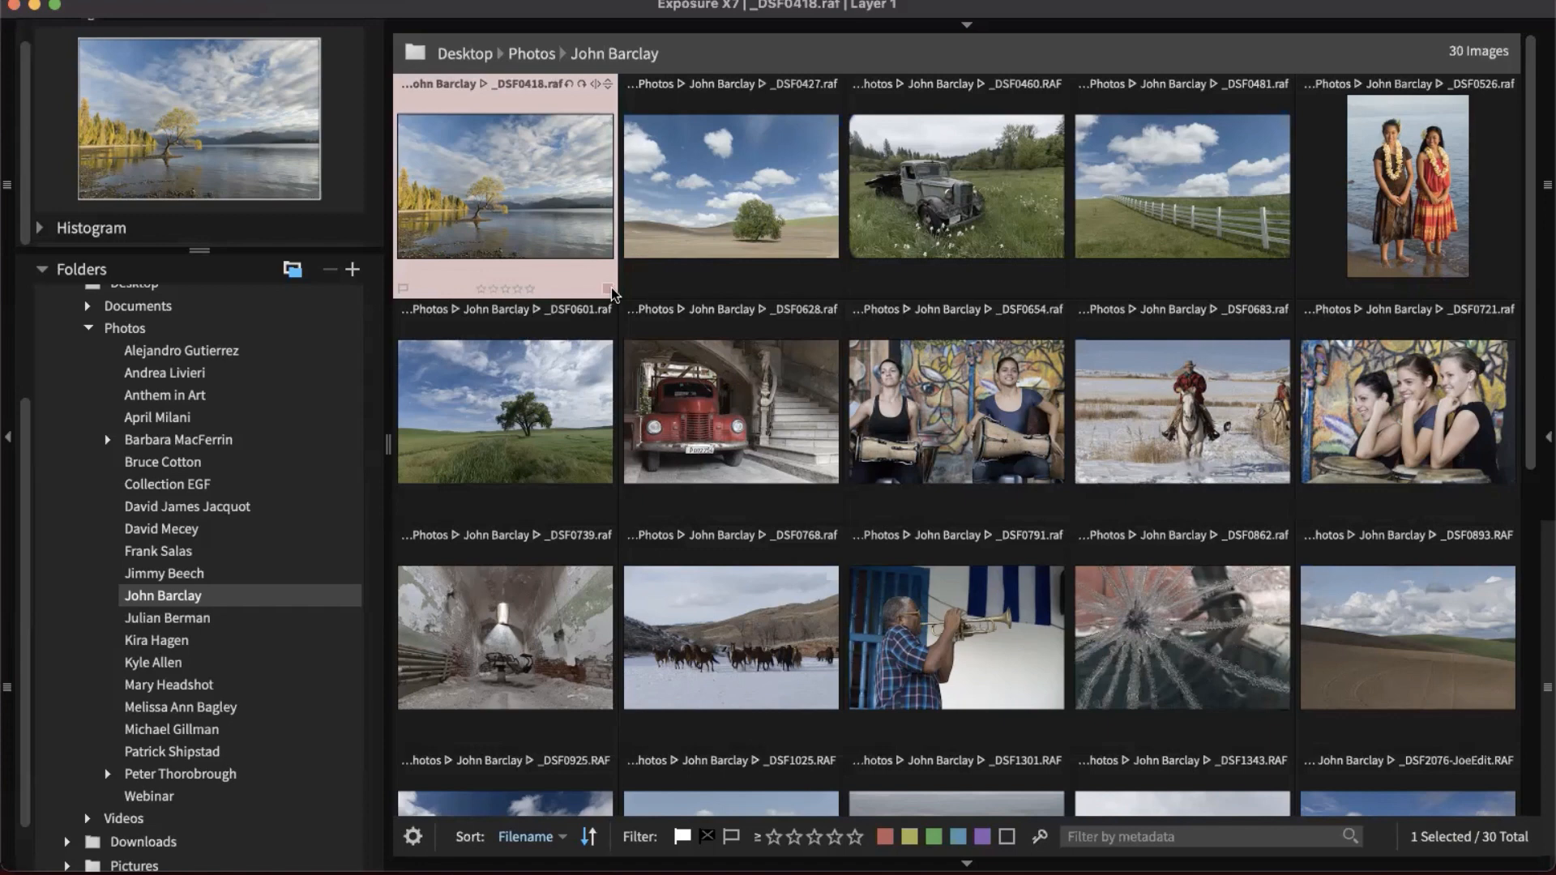
{"action": "key", "text": "7"}
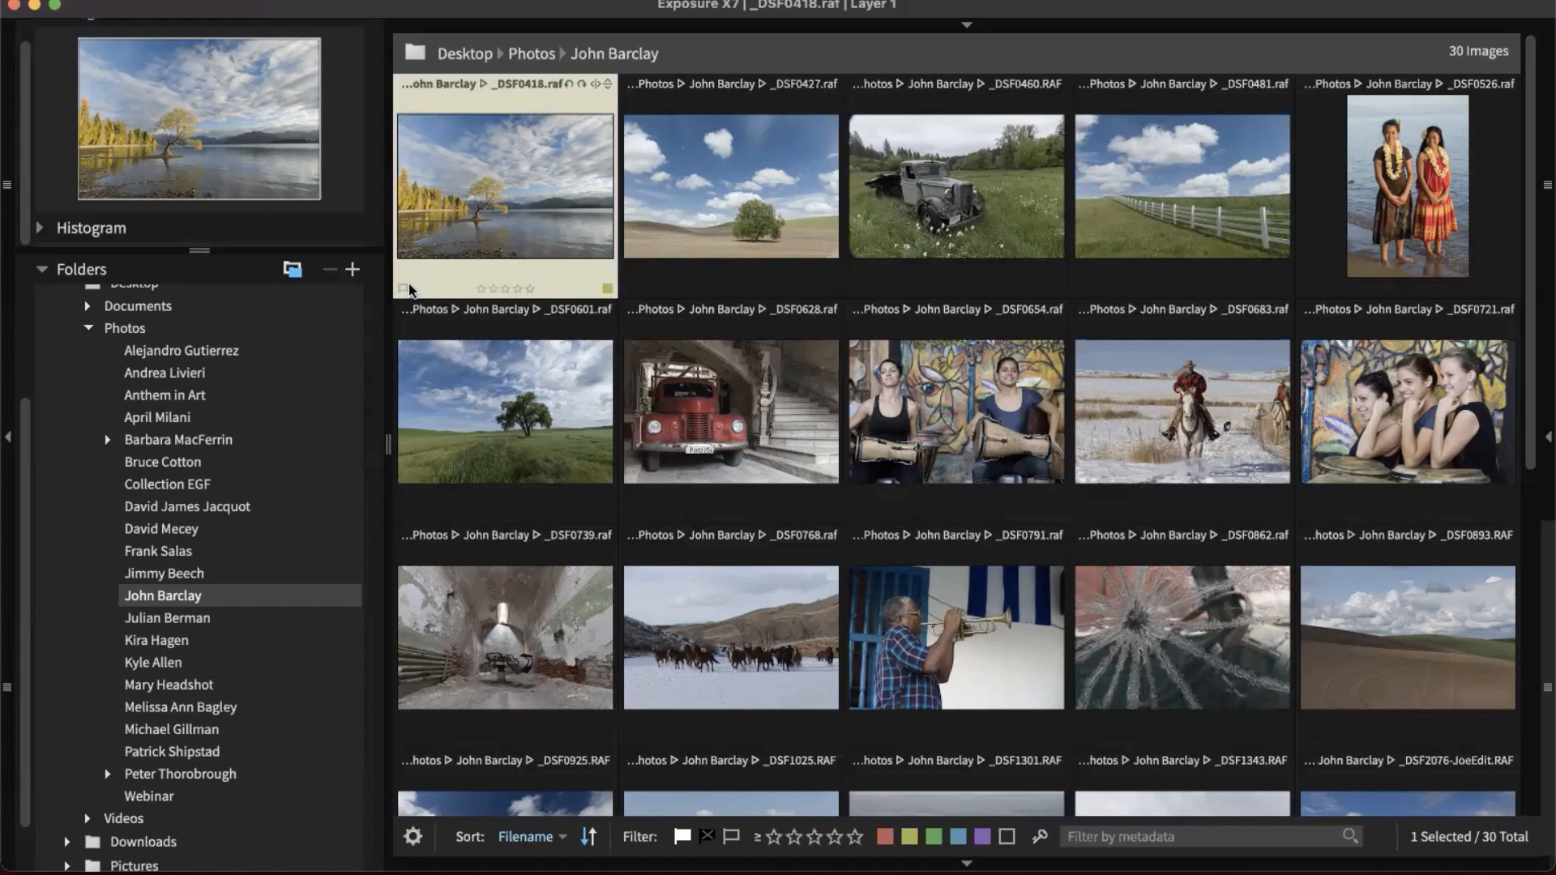
{"action": "left_click", "coordinate": [404, 288]}
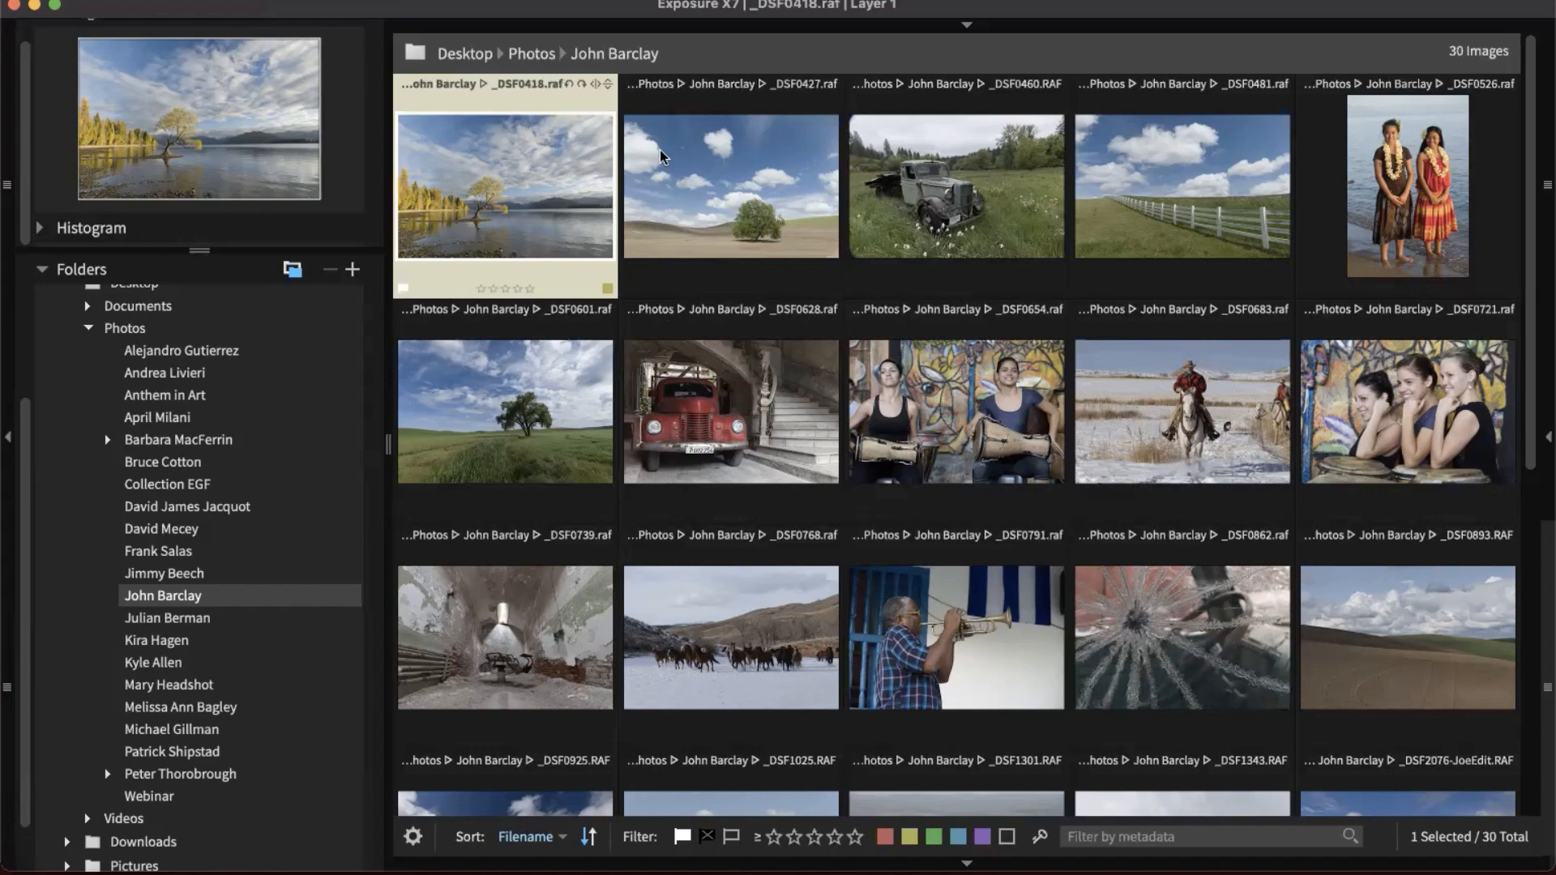
{"action": "left_click", "coordinate": [693, 227]}
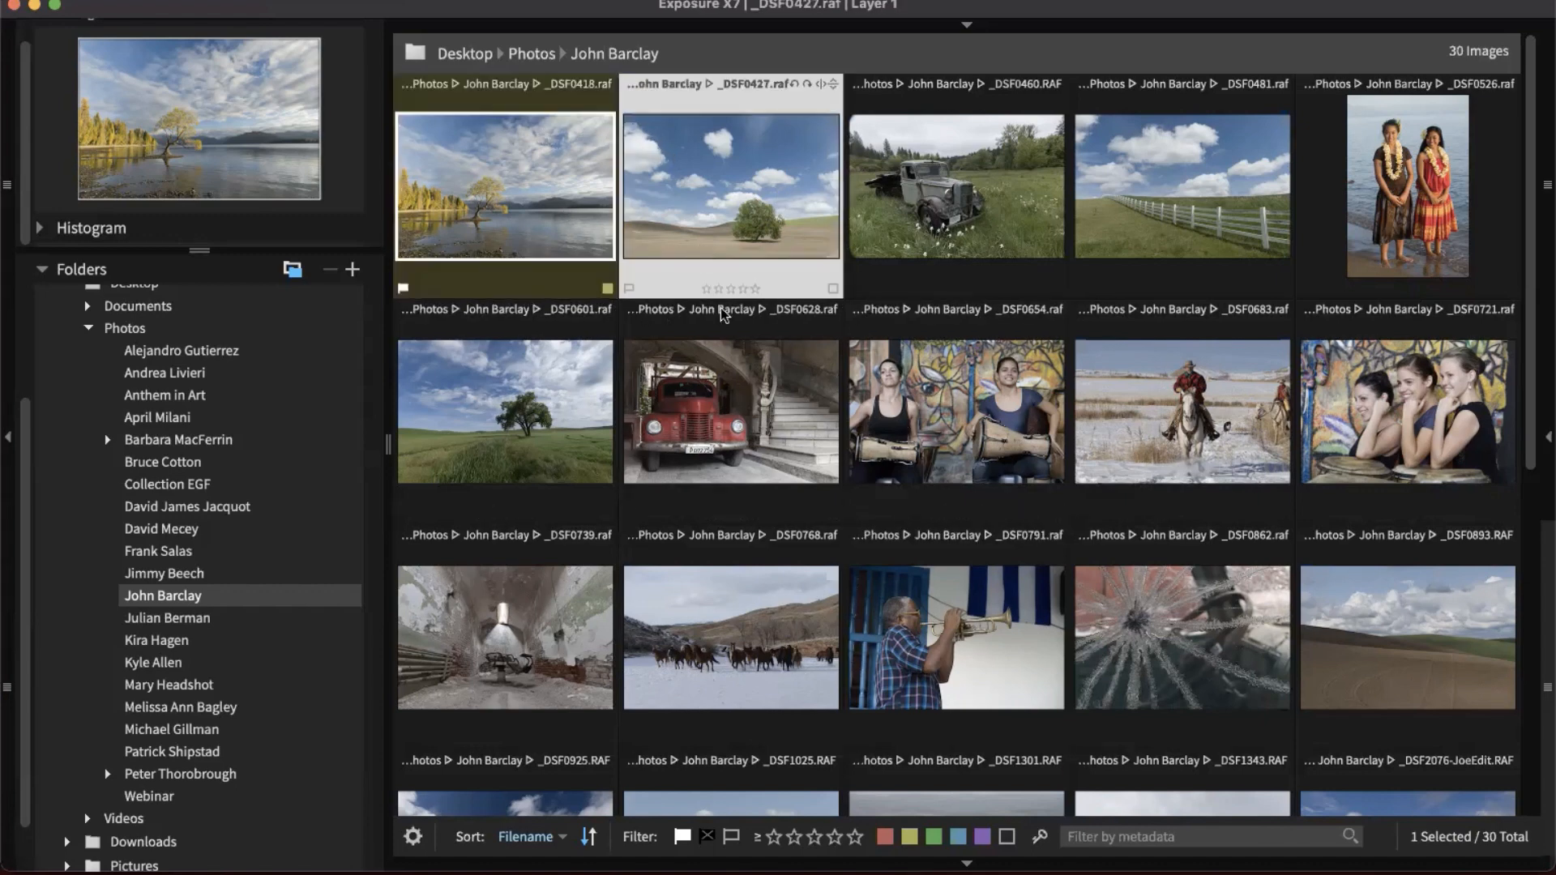
{"action": "left_click", "coordinate": [405, 289]}
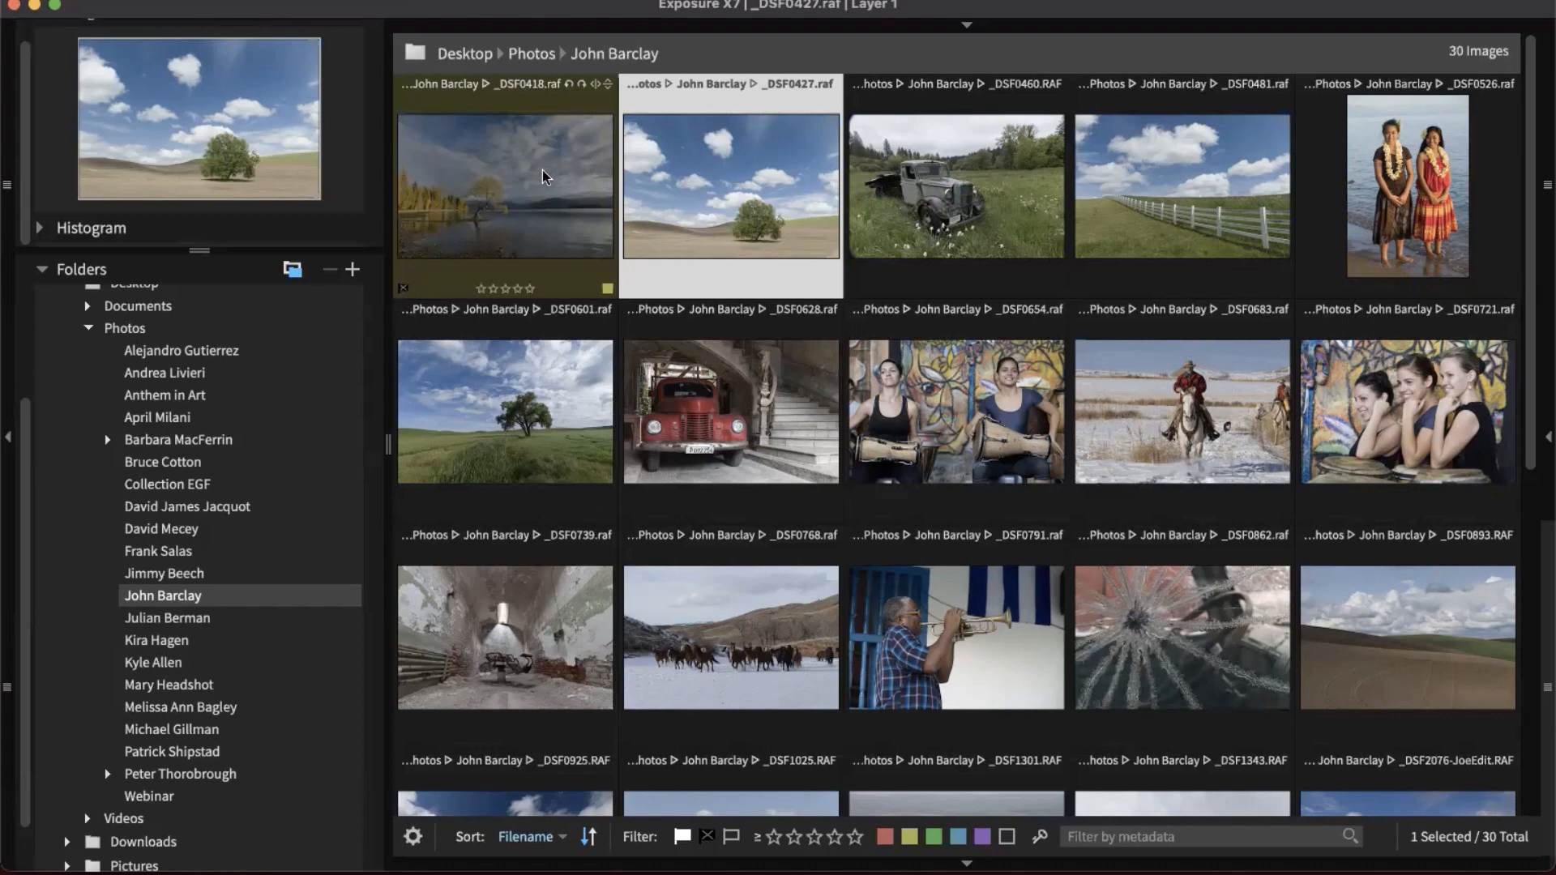
- Toggle the reject flag on _DSF0418.raf, leaving the photo unflagged, and select it
{"action": "left_click", "coordinate": [403, 289]}
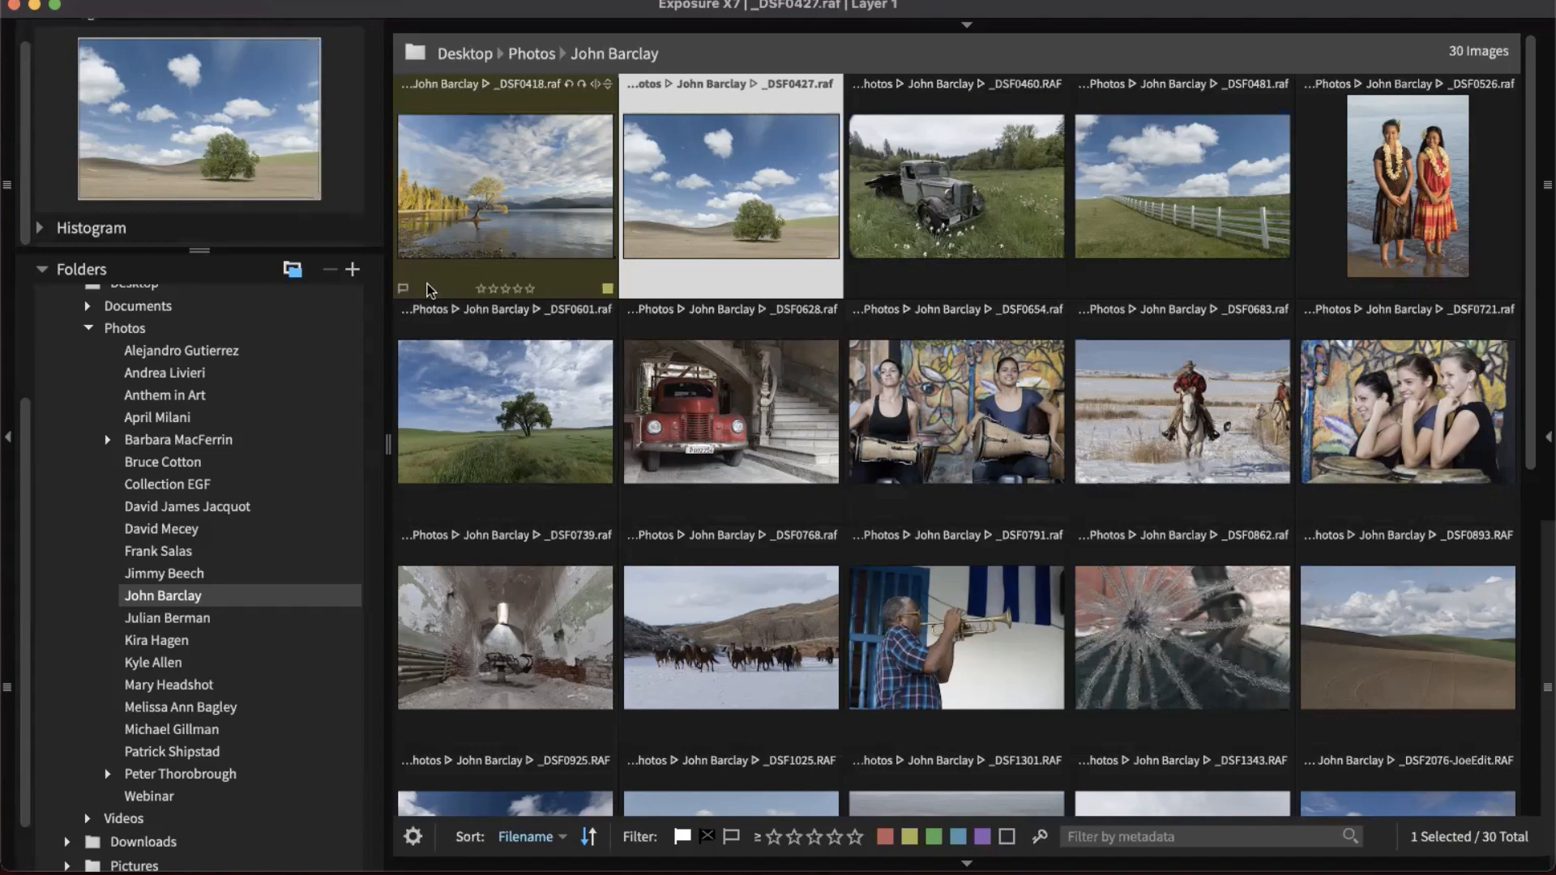
{"action": "left_click", "coordinate": [405, 287]}
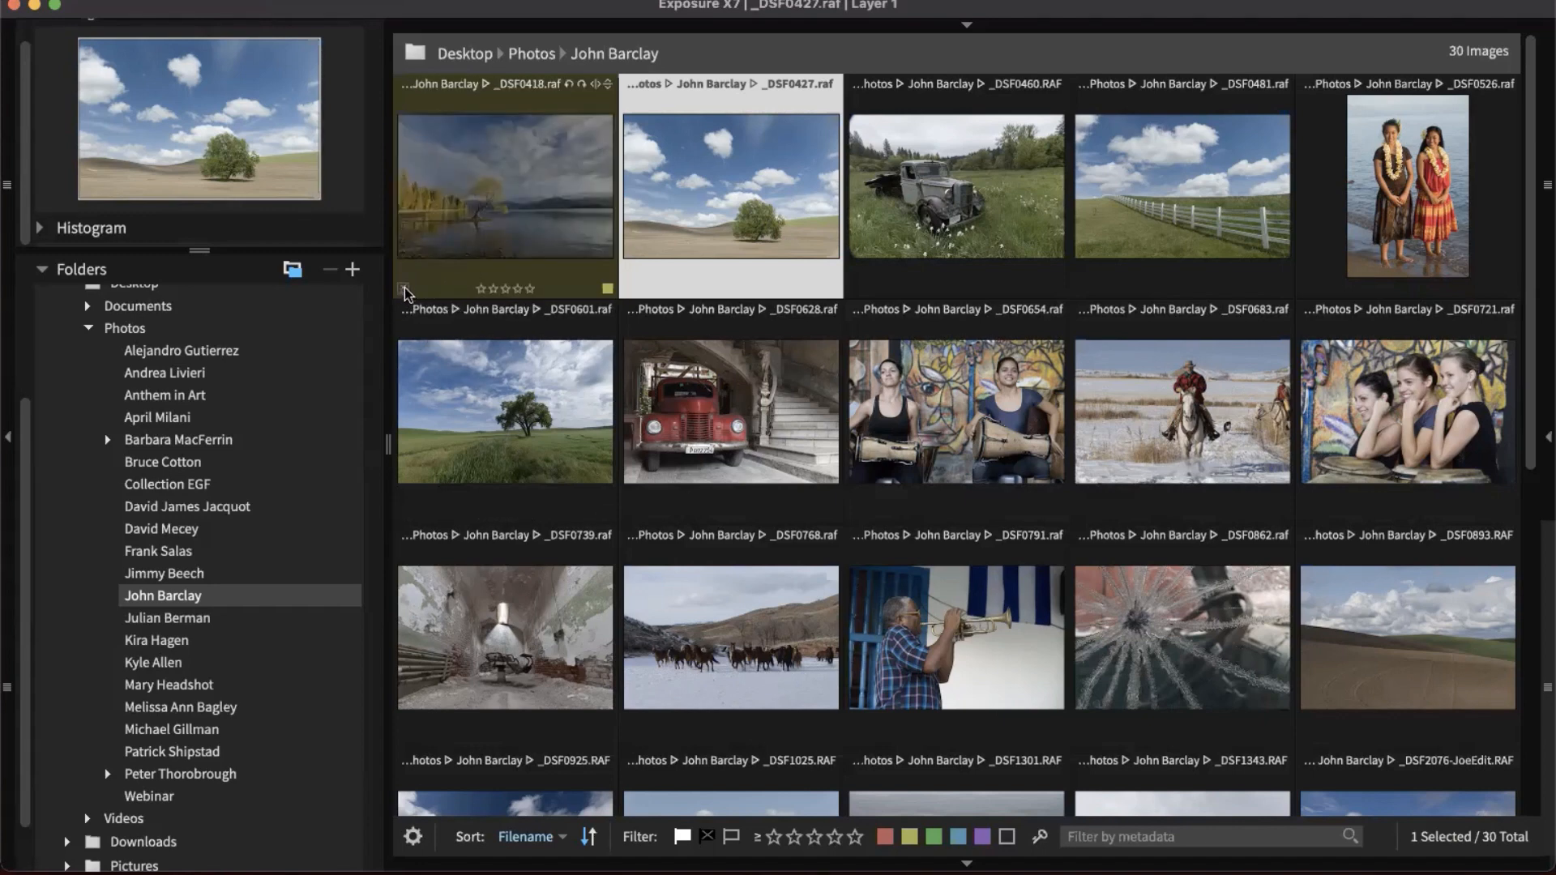
{"action": "left_click", "coordinate": [405, 287]}
{"action": "left_click", "coordinate": [436, 241]}
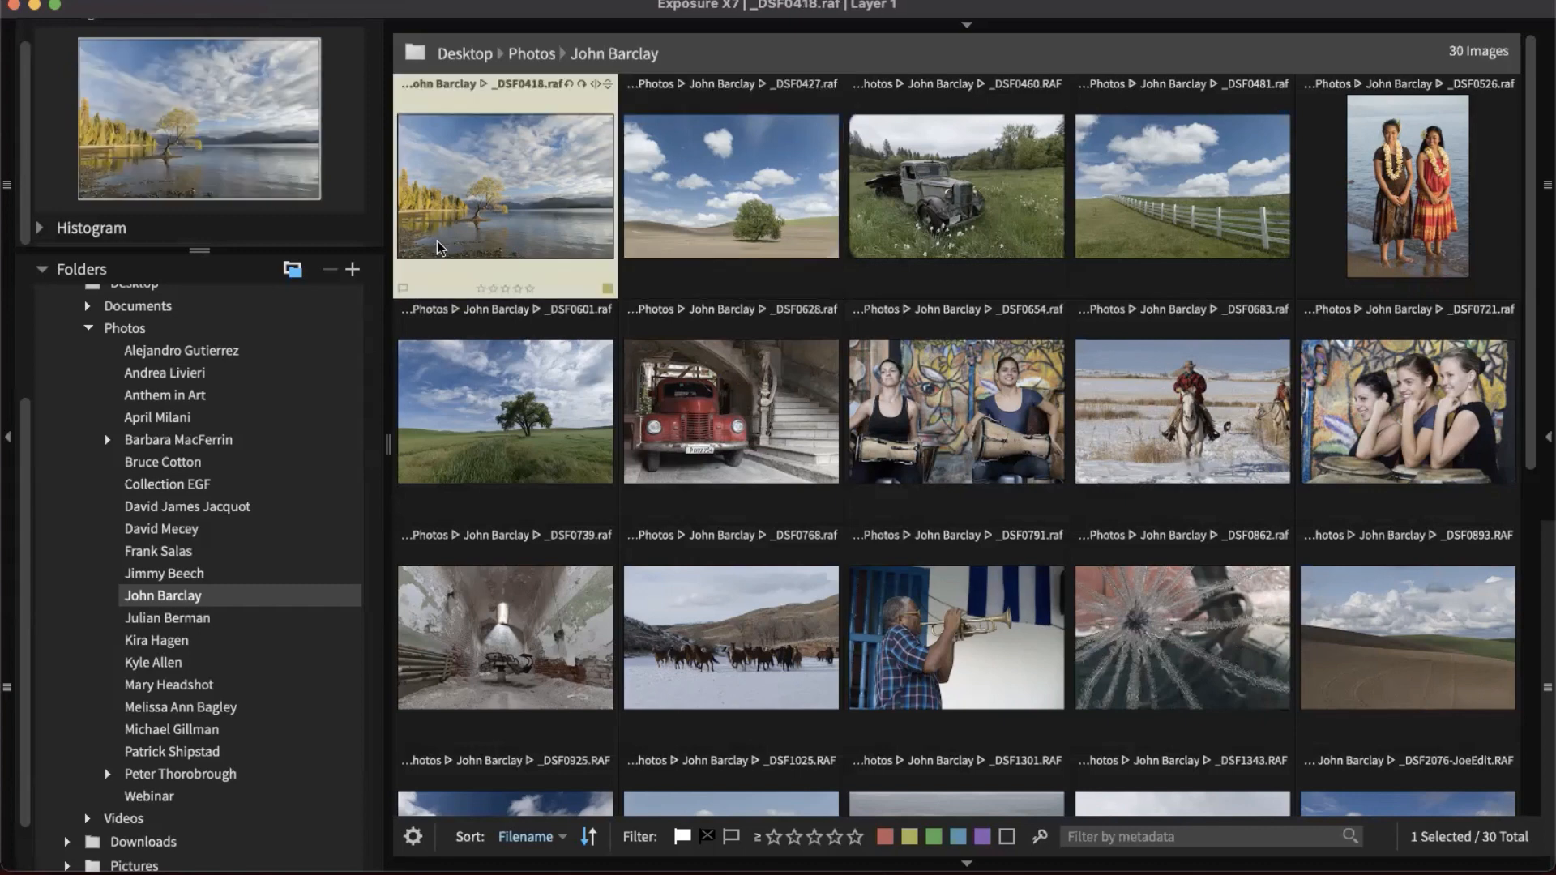
- Cycle _DSF0418.raf through the pick, reject and unflagged states, finishing with a pick flag
{"action": "key", "text": "p"}
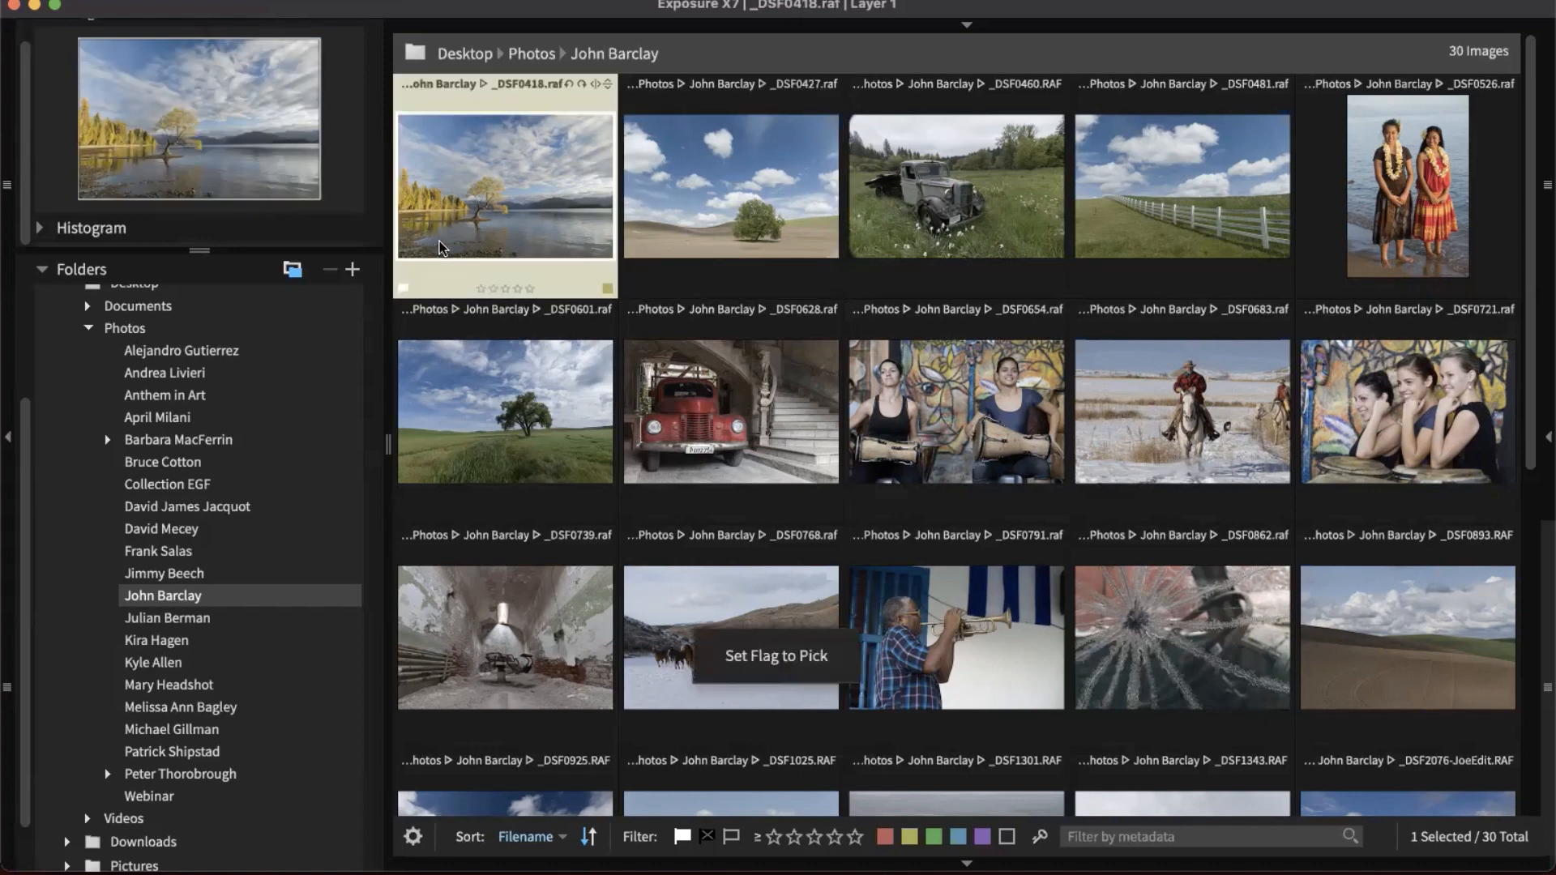
{"action": "key", "text": "x"}
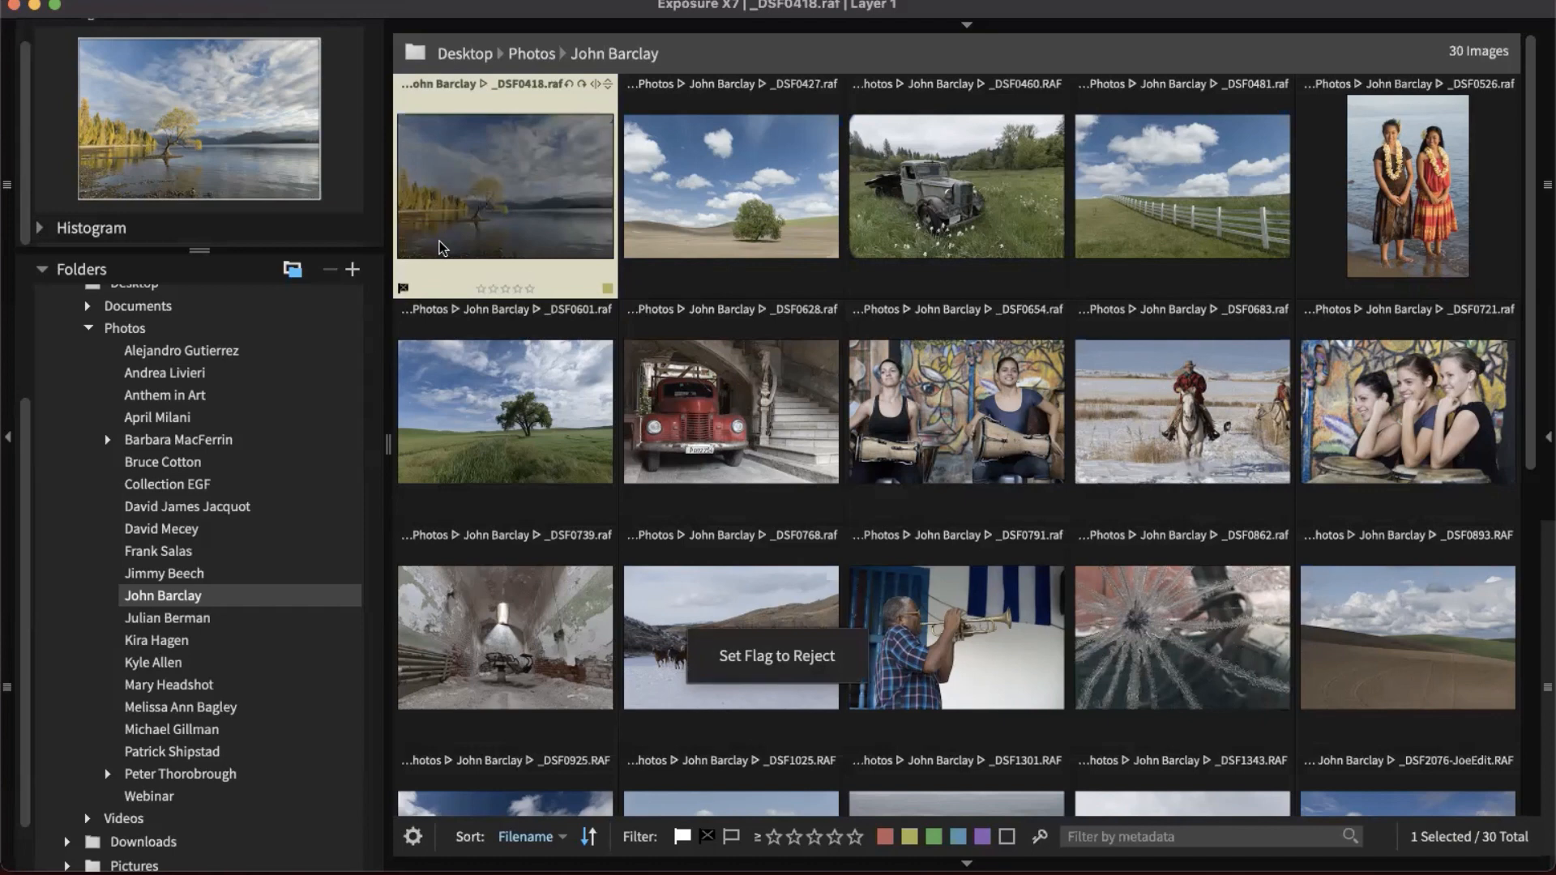
{"action": "key", "text": "u"}
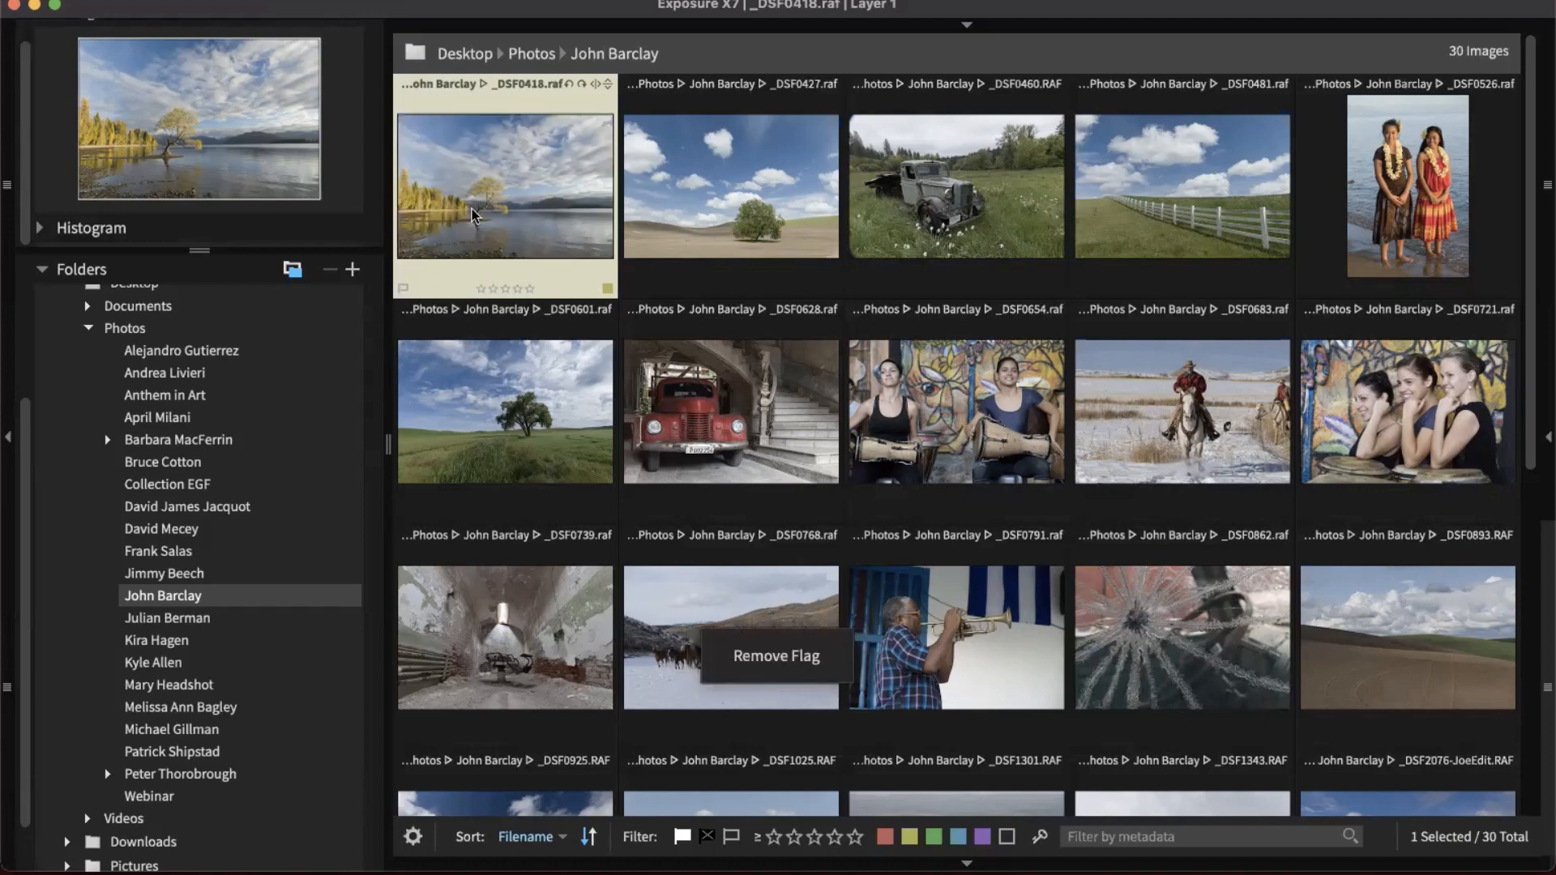
{"action": "key", "text": "p"}
{"action": "key", "text": "u"}
{"action": "key", "text": "p"}
{"action": "key", "text": "u"}
{"action": "key", "text": "x"}
{"action": "key", "text": "p"}
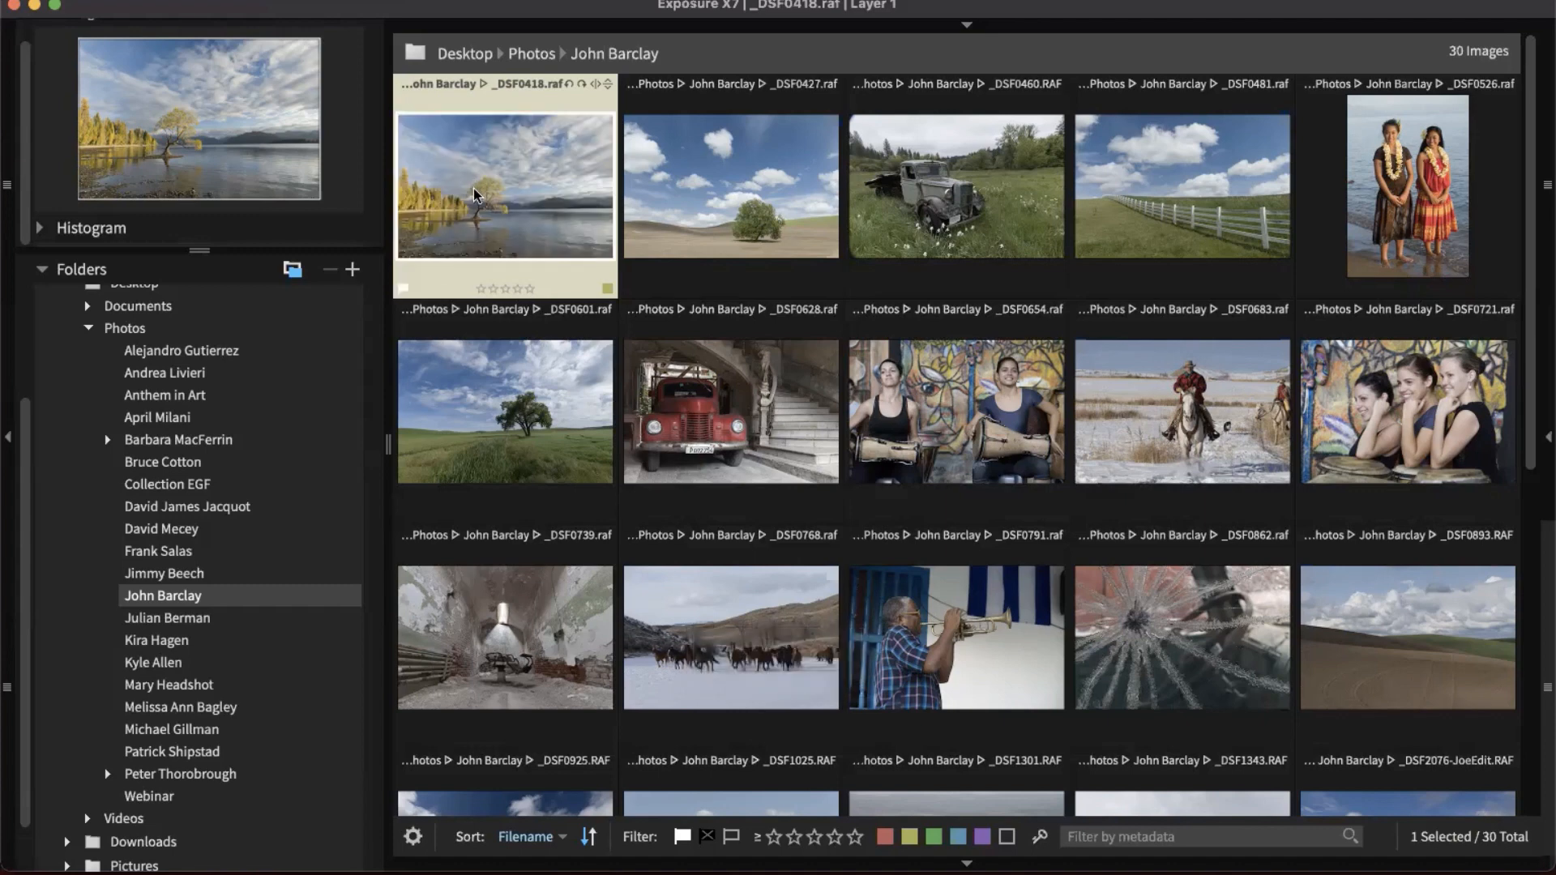
- Flag _DSF0427.raf as a pick and advance to _DSF0460.RAF
{"action": "key", "text": "Right"}
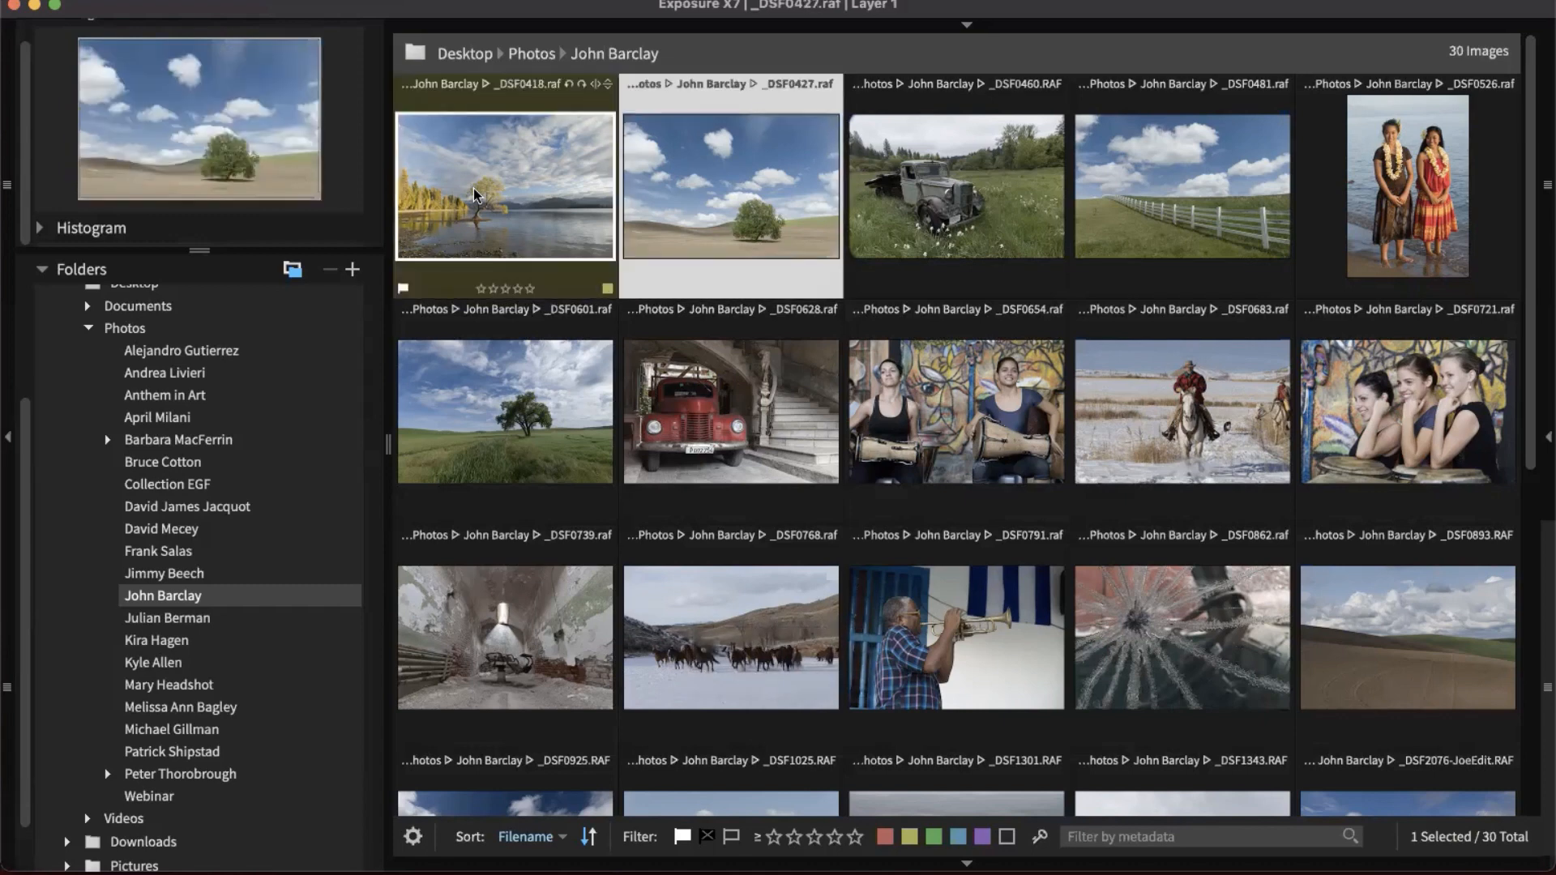
{"action": "key", "text": "Right"}
{"action": "key", "text": "Left"}
{"action": "key", "text": "p"}
{"action": "key", "text": "Right"}
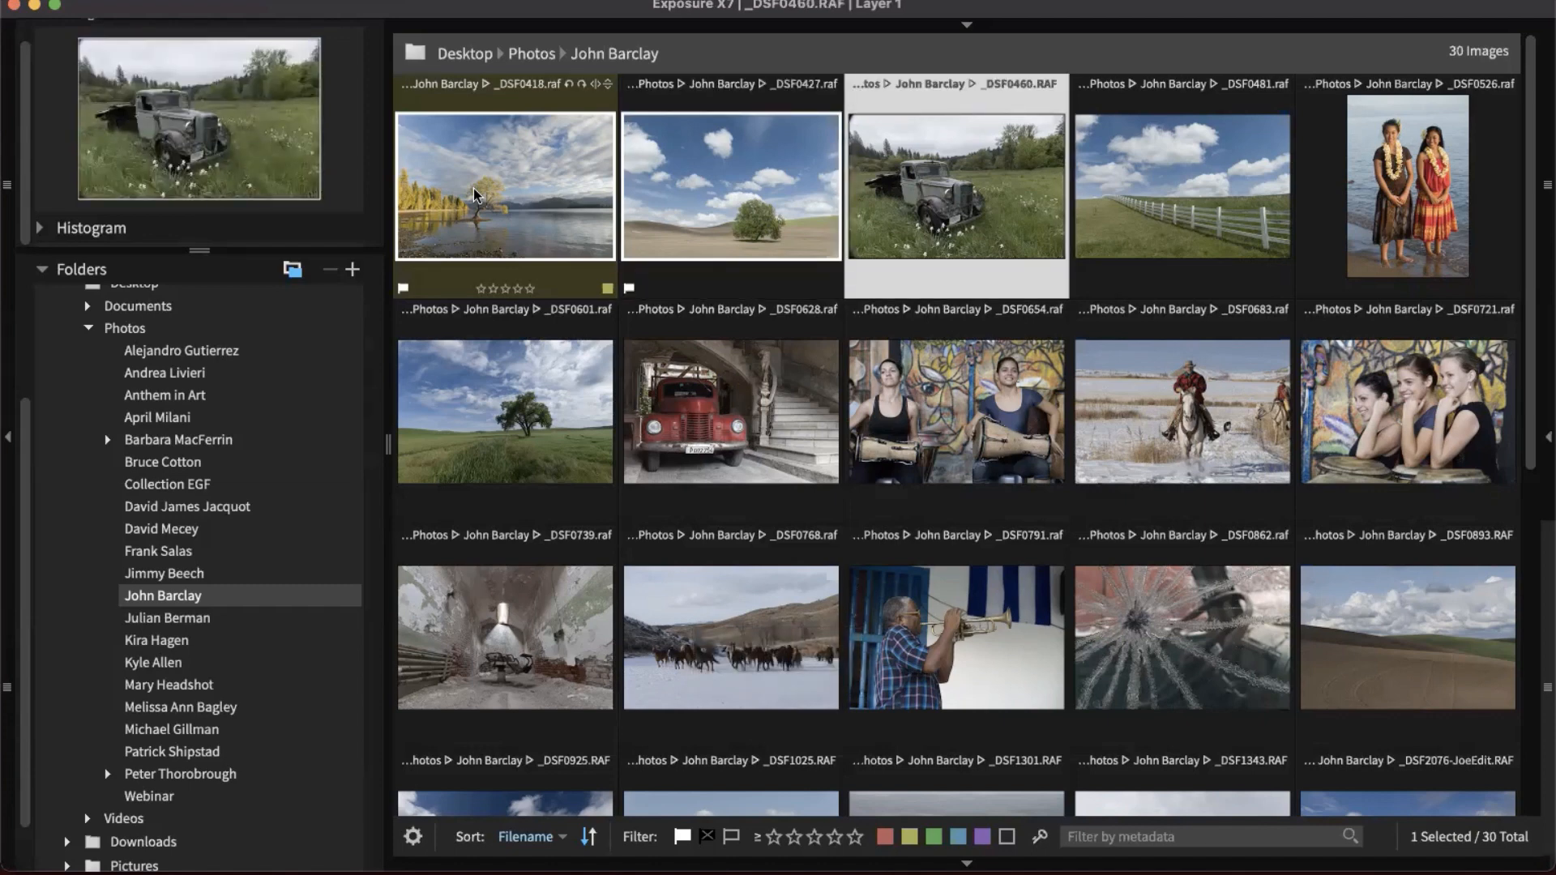
- Flag _DSF0460.RAF, _DSF0481.raf, _DSF0601.raf, _DSF0654.raf and _DSF0721.raf as picks, and reject _DSF0526.raf, _DSF0628.raf and _DSF0683.raf
{"action": "key", "text": "p"}
{"action": "key", "text": "p"}
{"action": "key", "text": "x"}
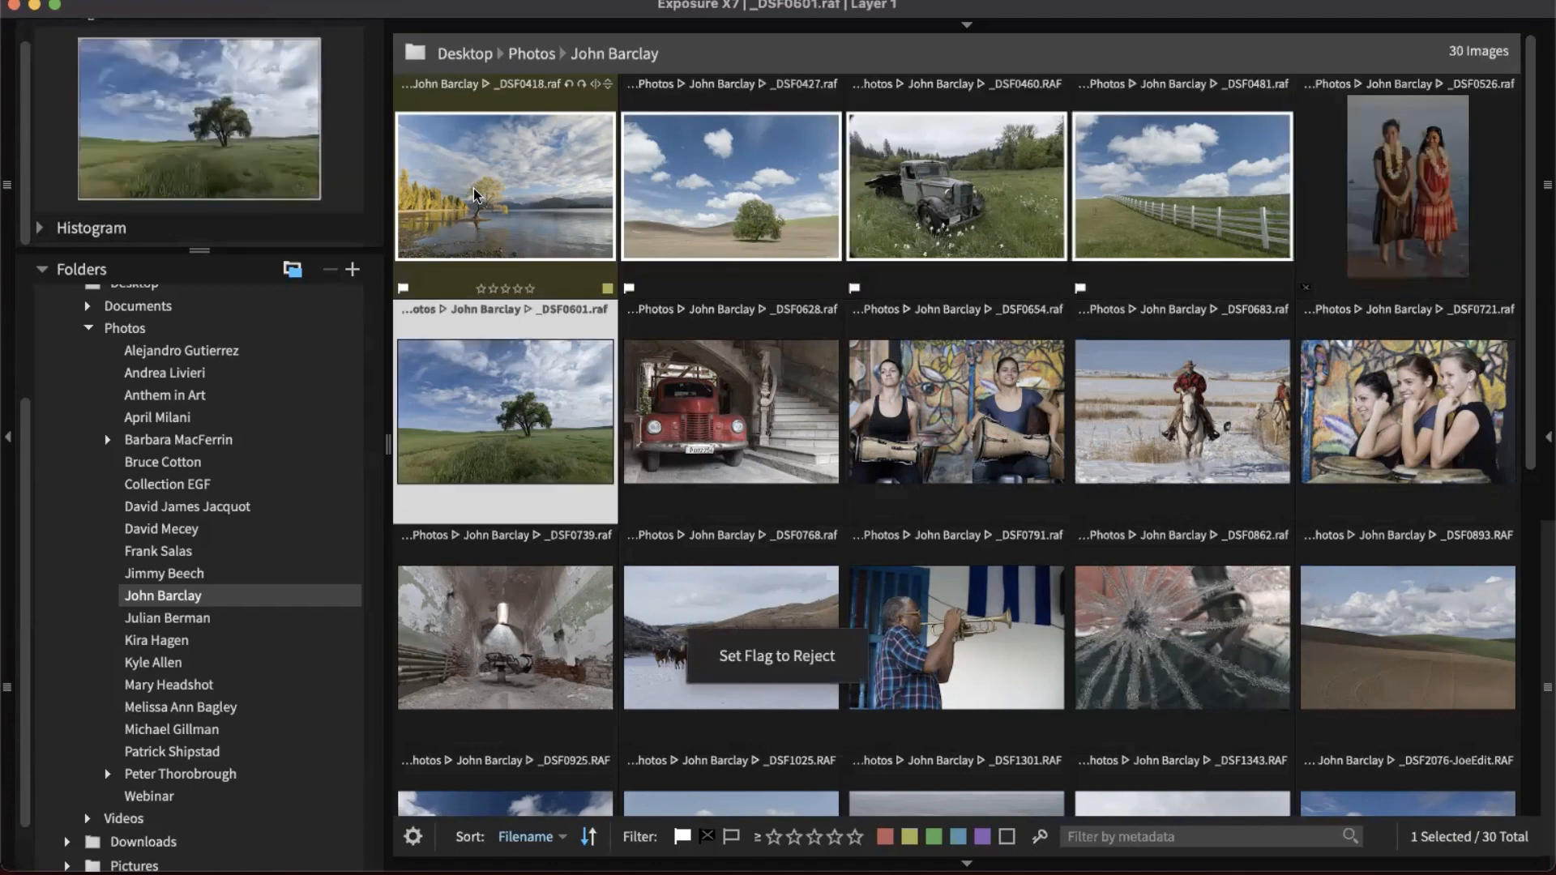
{"action": "key", "text": "p"}
{"action": "key", "text": "x"}
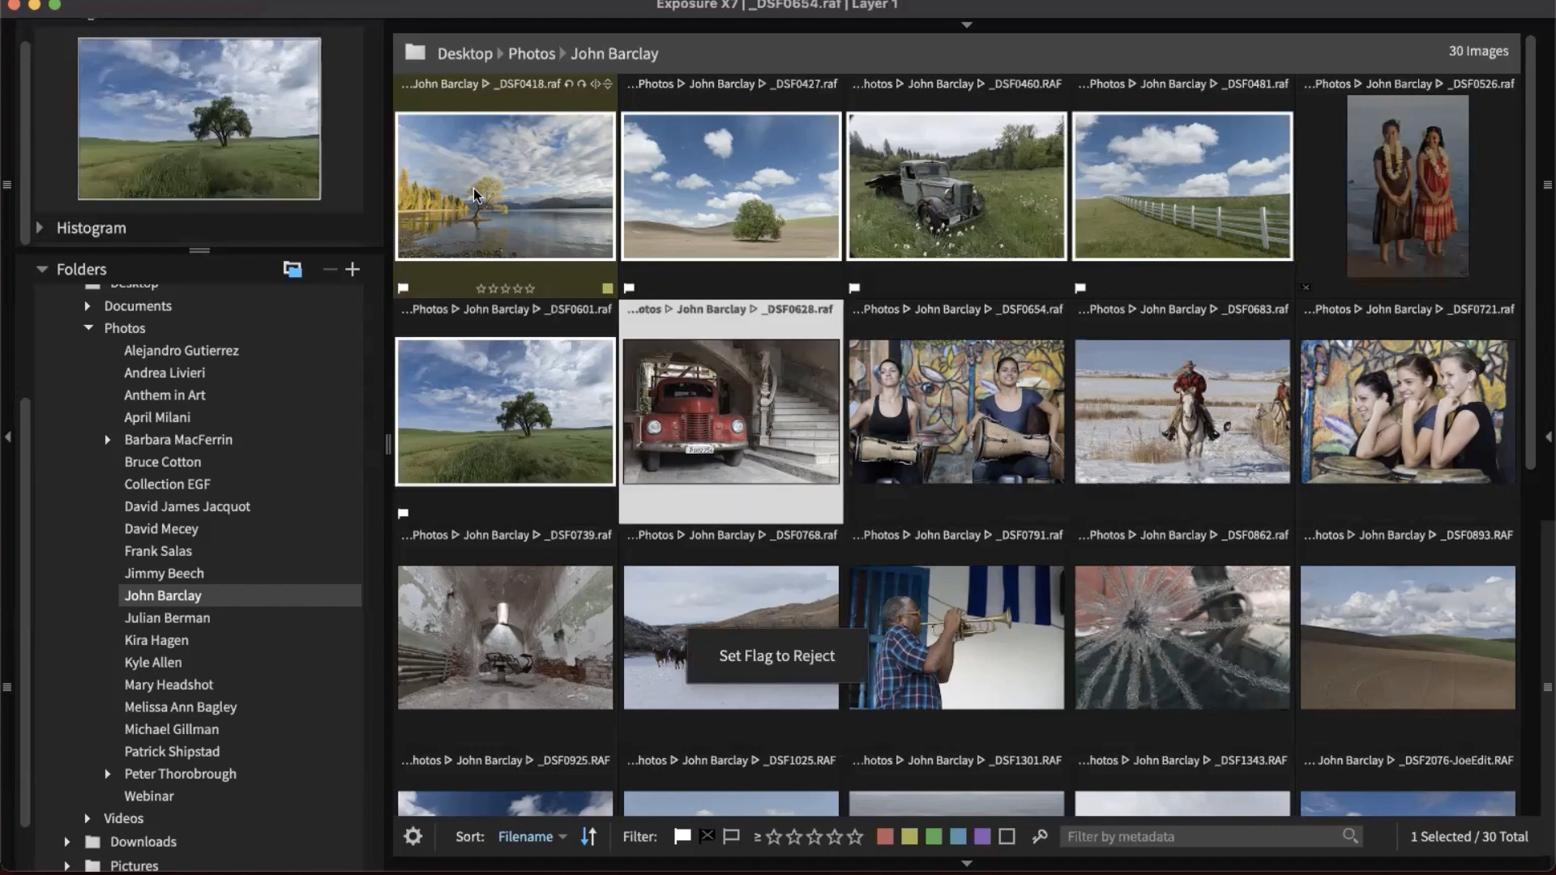
{"action": "key", "text": "p"}
{"action": "key", "text": "x"}
{"action": "key", "text": "p"}
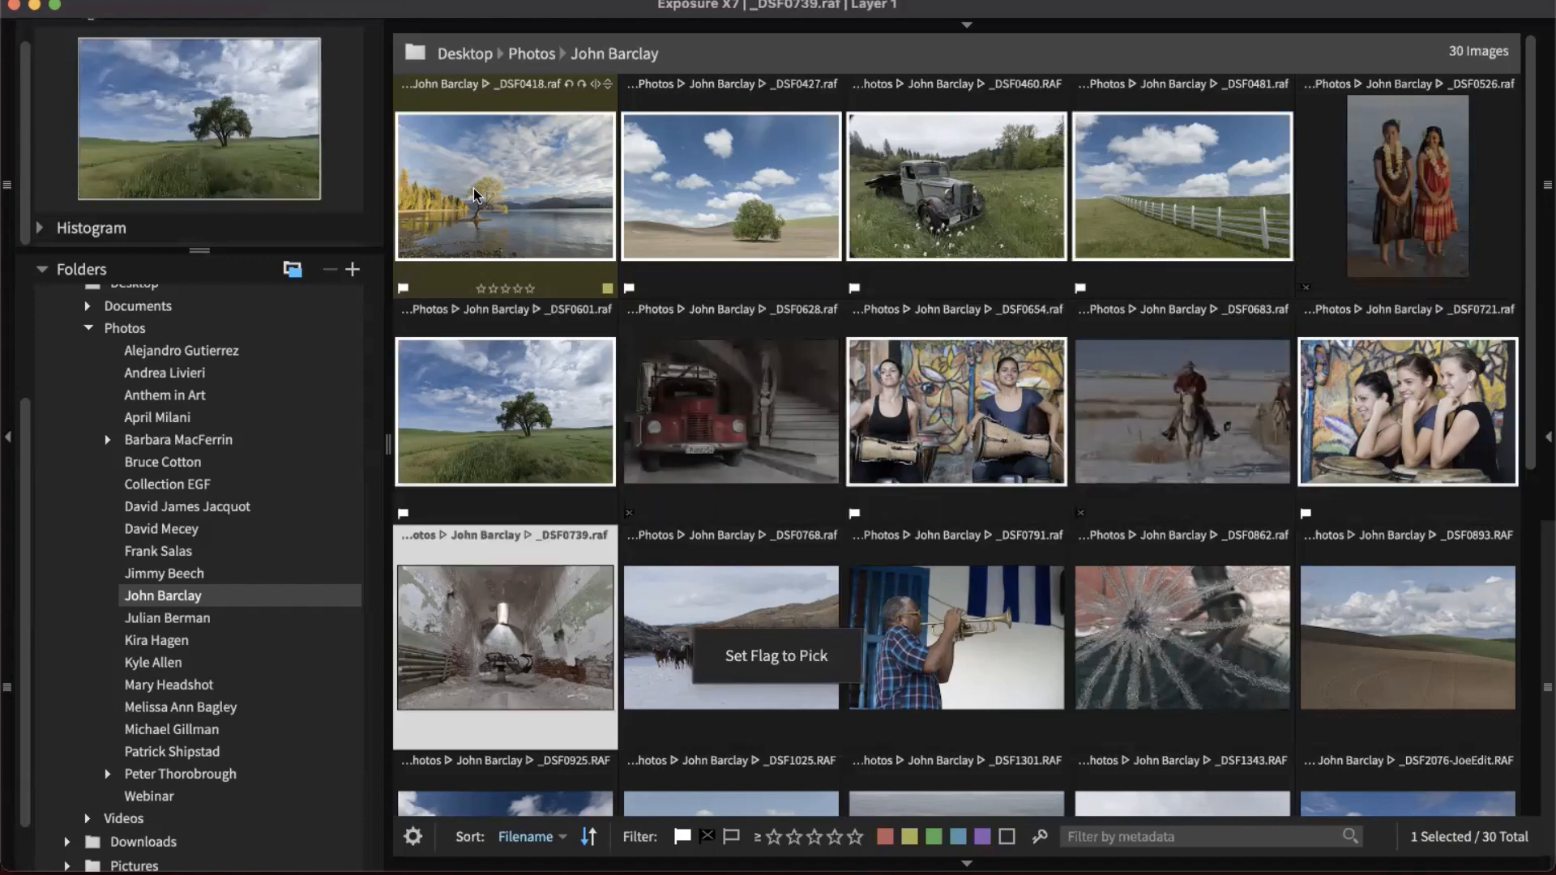
- Reject _DSF0739.raf, _DSF0791.raf, _DSF0893.RAF and _DSF1343.RAF, and flag _DSF0768.raf, _DSF0862.raf, _DSF0925.RAF, _DSF1025.RAF and _DSF1301.RAF as picks
{"action": "key", "text": "x"}
{"action": "key", "text": "p"}
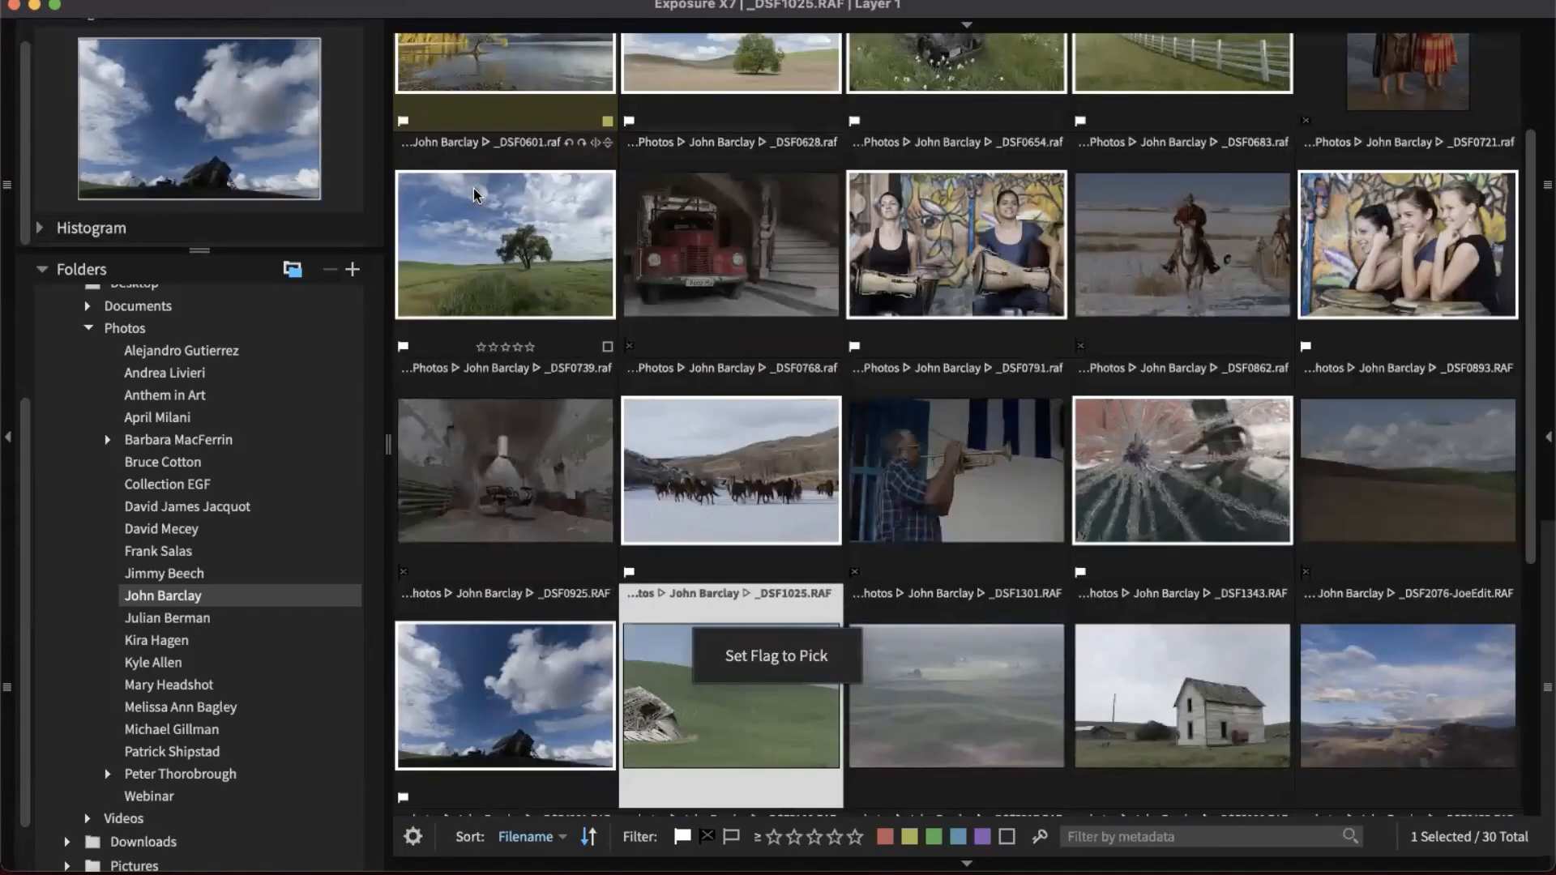
{"action": "key", "text": "p"}
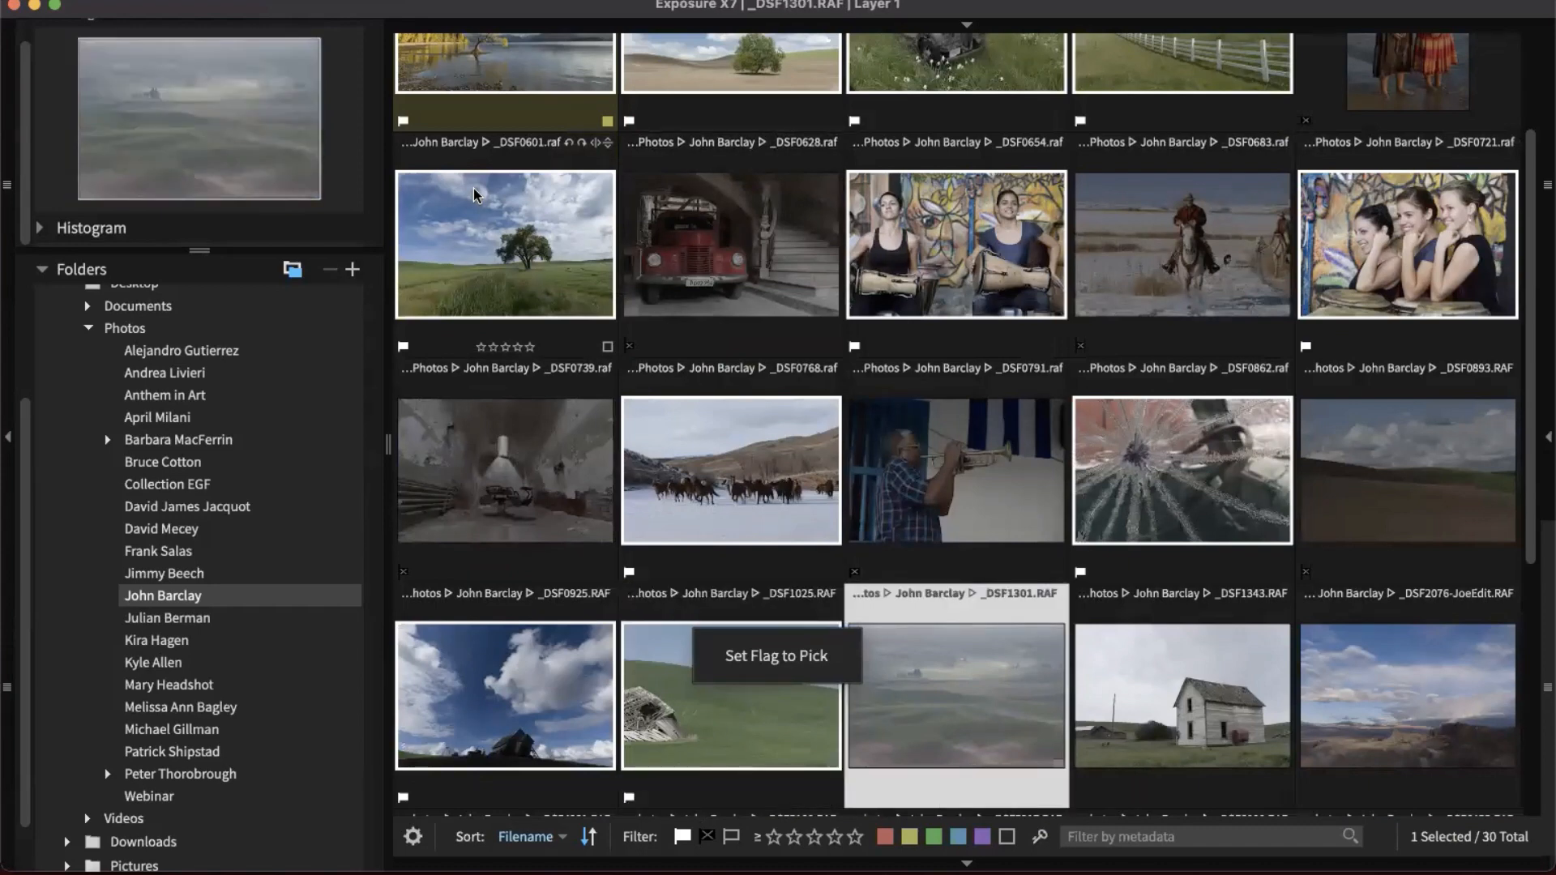
{"action": "key", "text": "x"}
{"action": "key", "text": "p"}
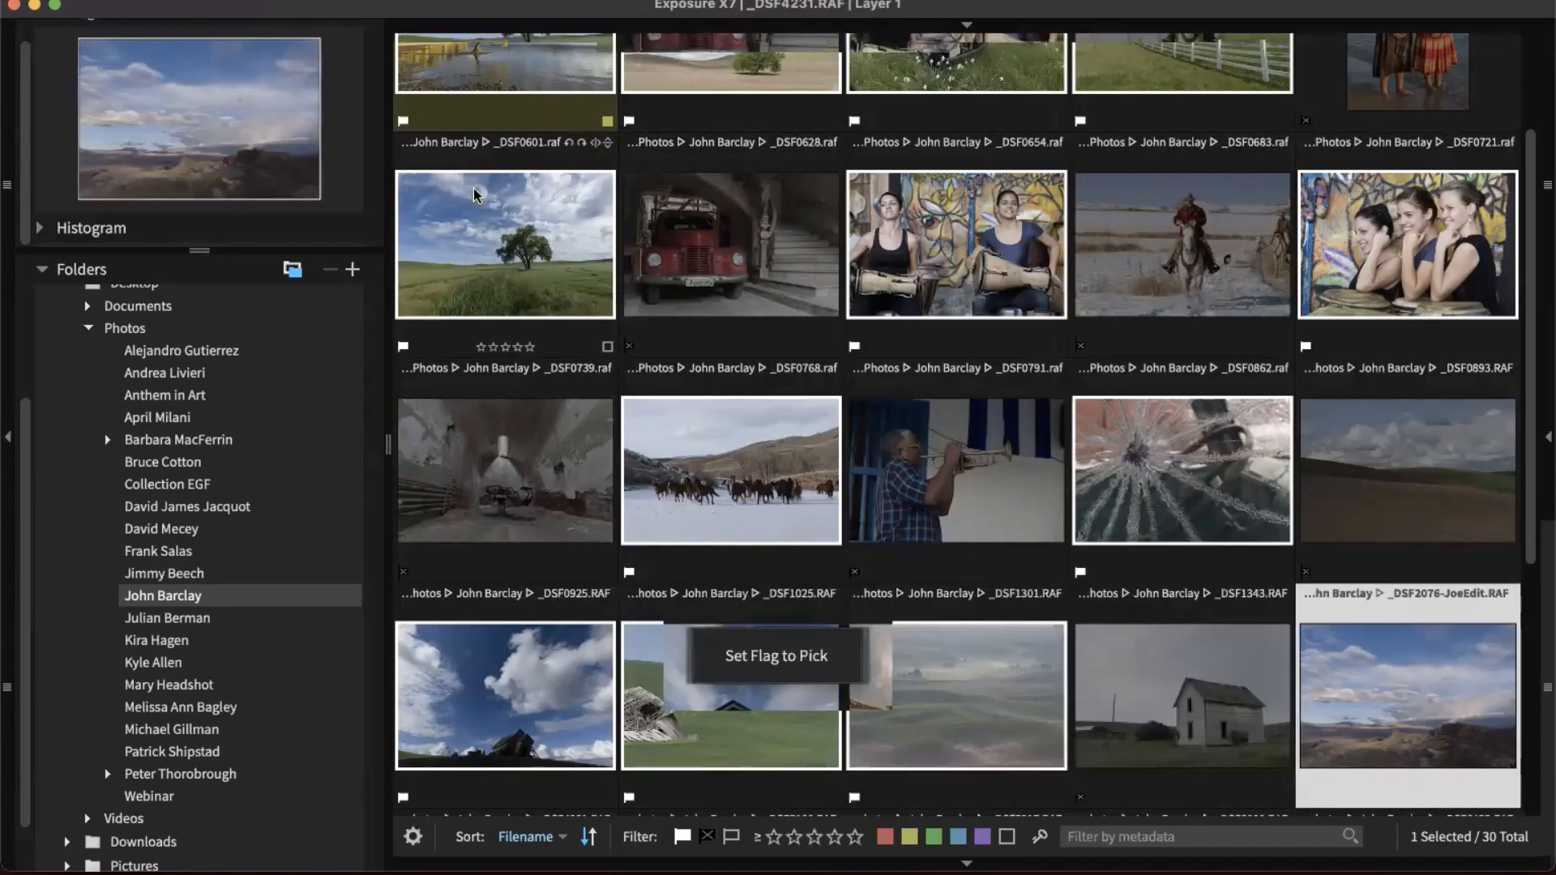
- Flag _DSF2076, _DSF4231.RAF, _DSF5317.RAF and _DSF6088.RAF as picks, and reject _DSF5180.RAF
{"action": "key", "text": "p"}
{"action": "key", "text": "p"}
{"action": "key", "text": "x"}
{"action": "key", "text": "p"}
{"action": "key", "text": "p"}
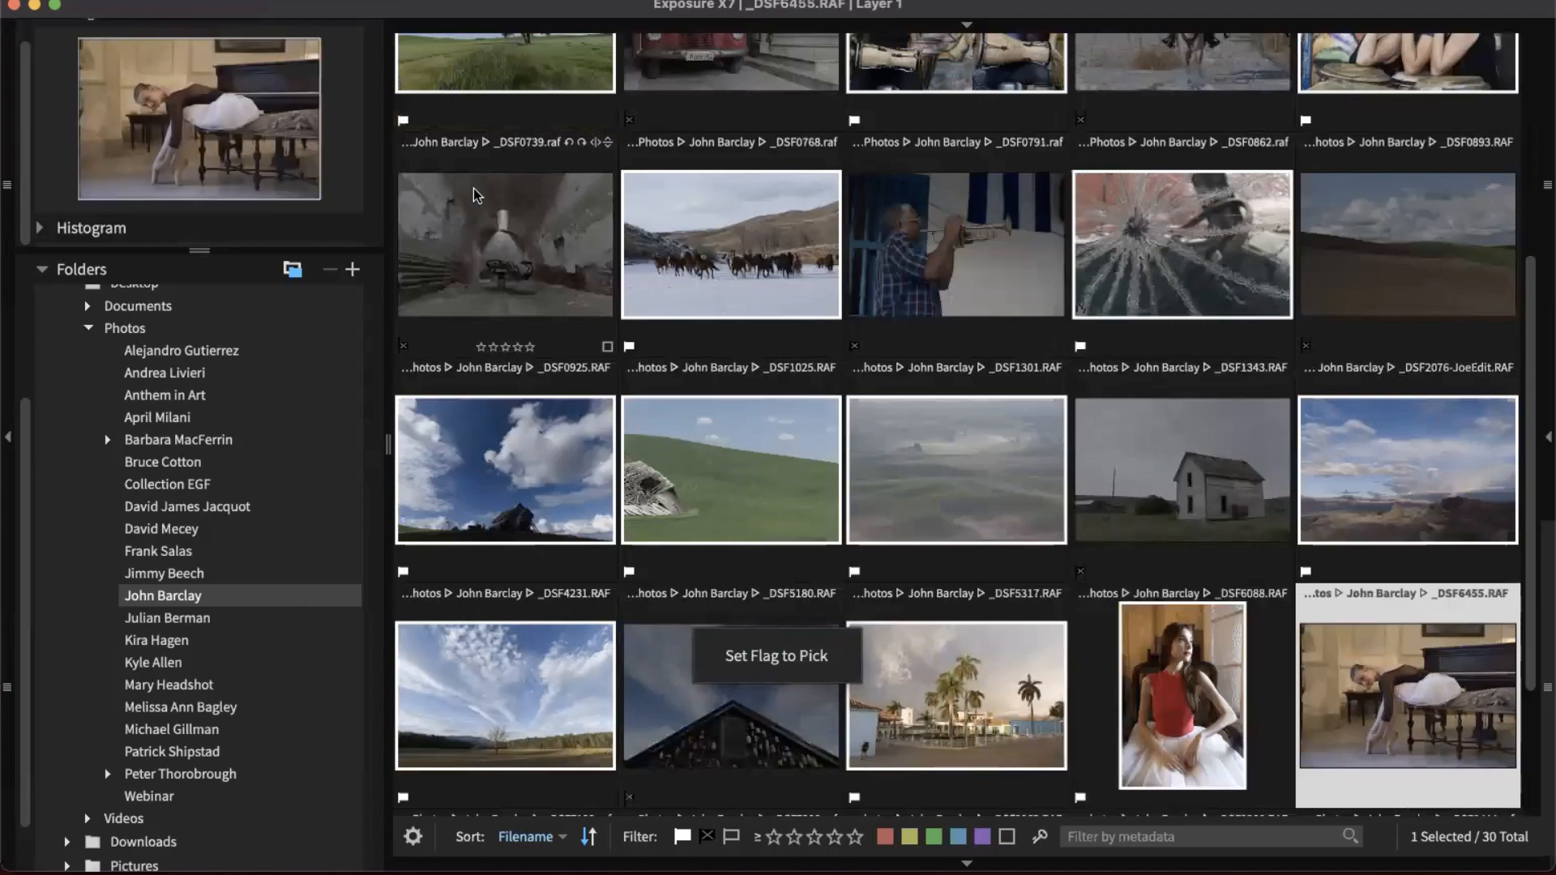
- Flag _DSF6455.RAF, _DSF9263.RAF and _DSF9388.RAF as picks, and reject _DSF7192.raf, _DSF7200.raf, _DSF9444.raf and _DSF0418.raf
{"action": "key", "text": "p"}
{"action": "key", "text": "x"}
{"action": "key", "text": "x"}
{"action": "key", "text": "p"}
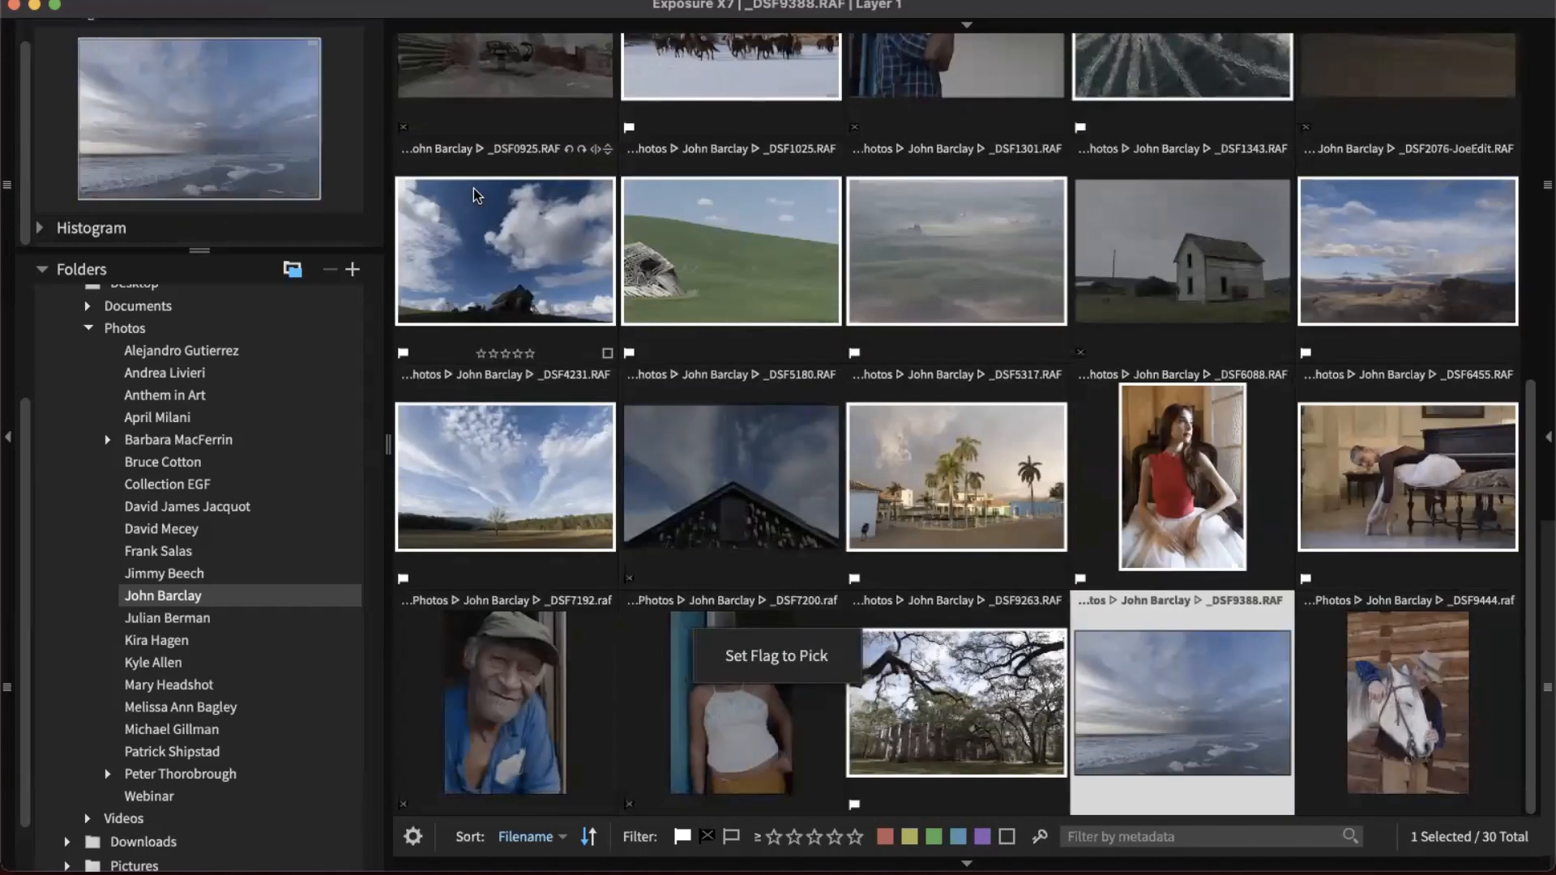
{"action": "key", "text": "p"}
{"action": "key", "text": "x"}
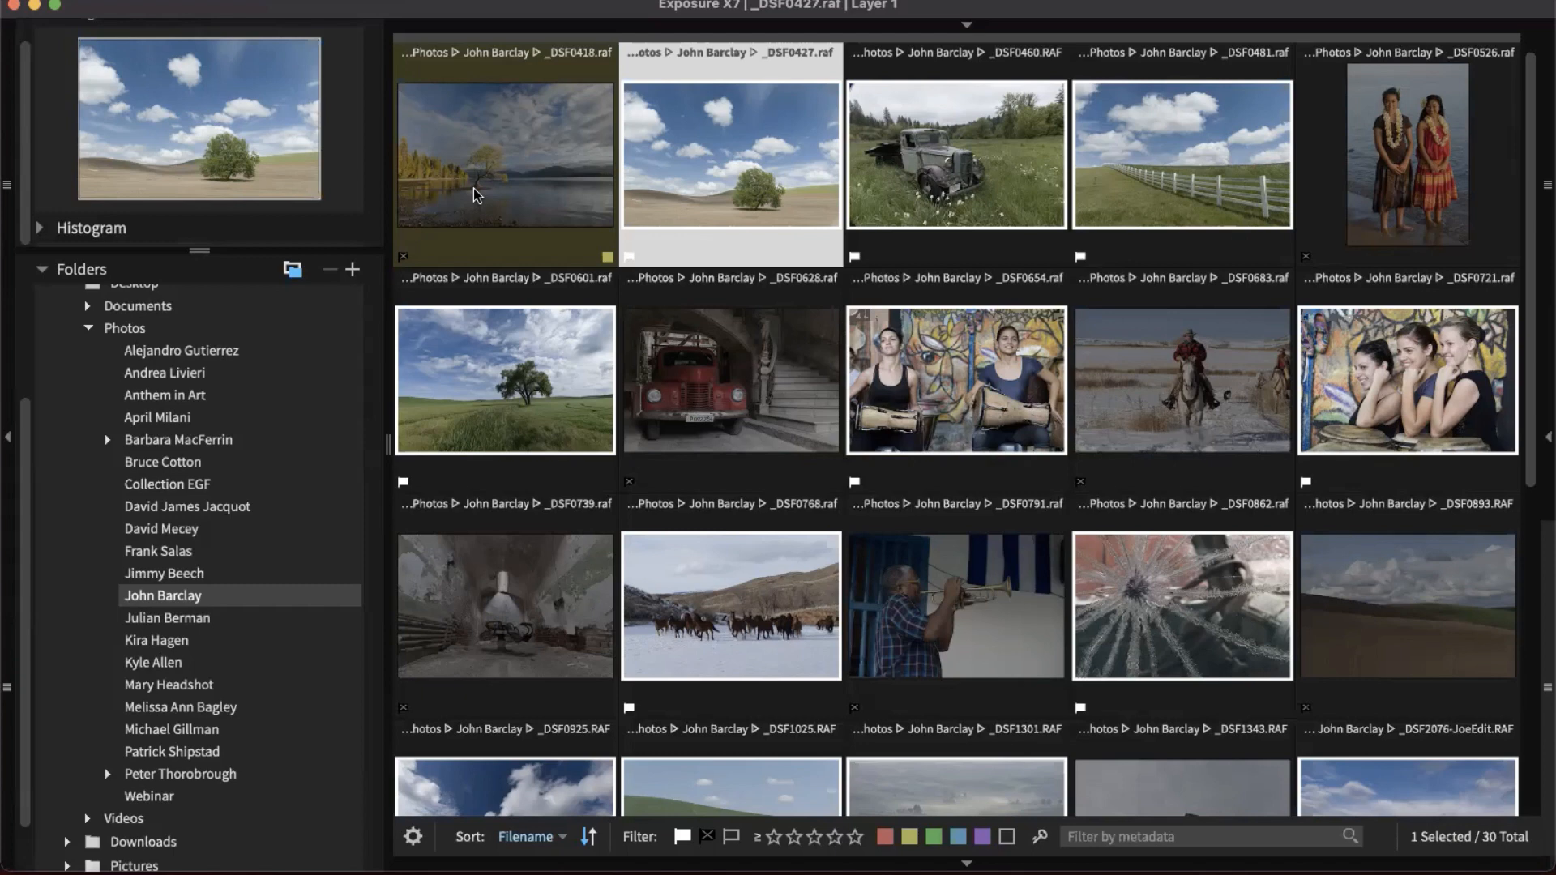
- Filter the folder to show only the photos flagged as picks, and look through them
{"action": "left_click", "coordinate": [681, 847]}
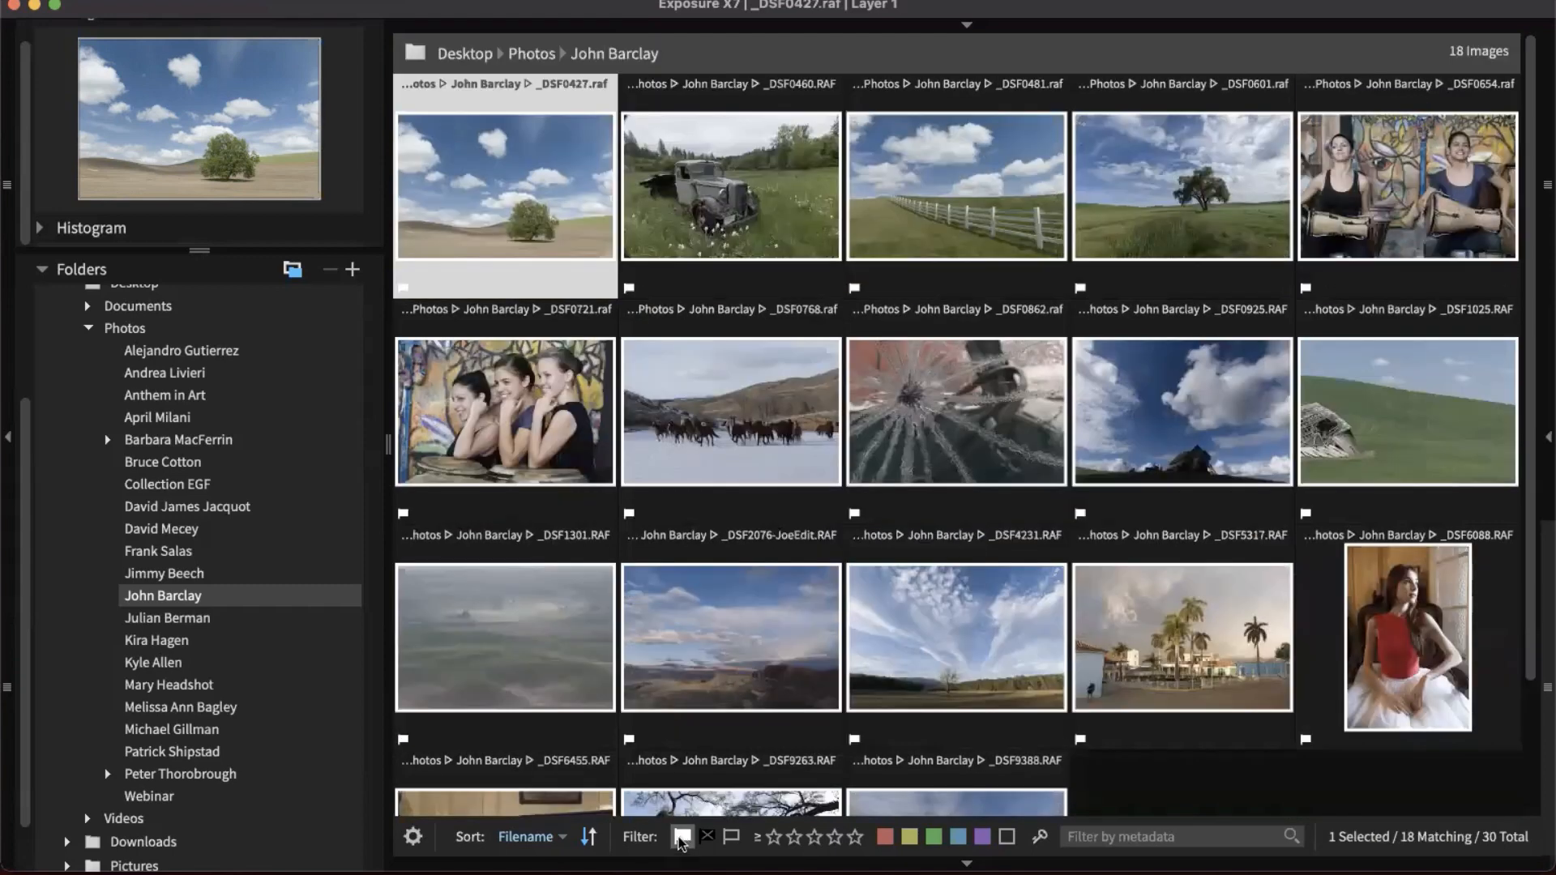
{"action": "scroll", "coordinate": [937, 553], "scroll_direction": "down", "scroll_amount": 2}
{"action": "scroll", "coordinate": [931, 556], "scroll_direction": "up", "scroll_amount": 2}
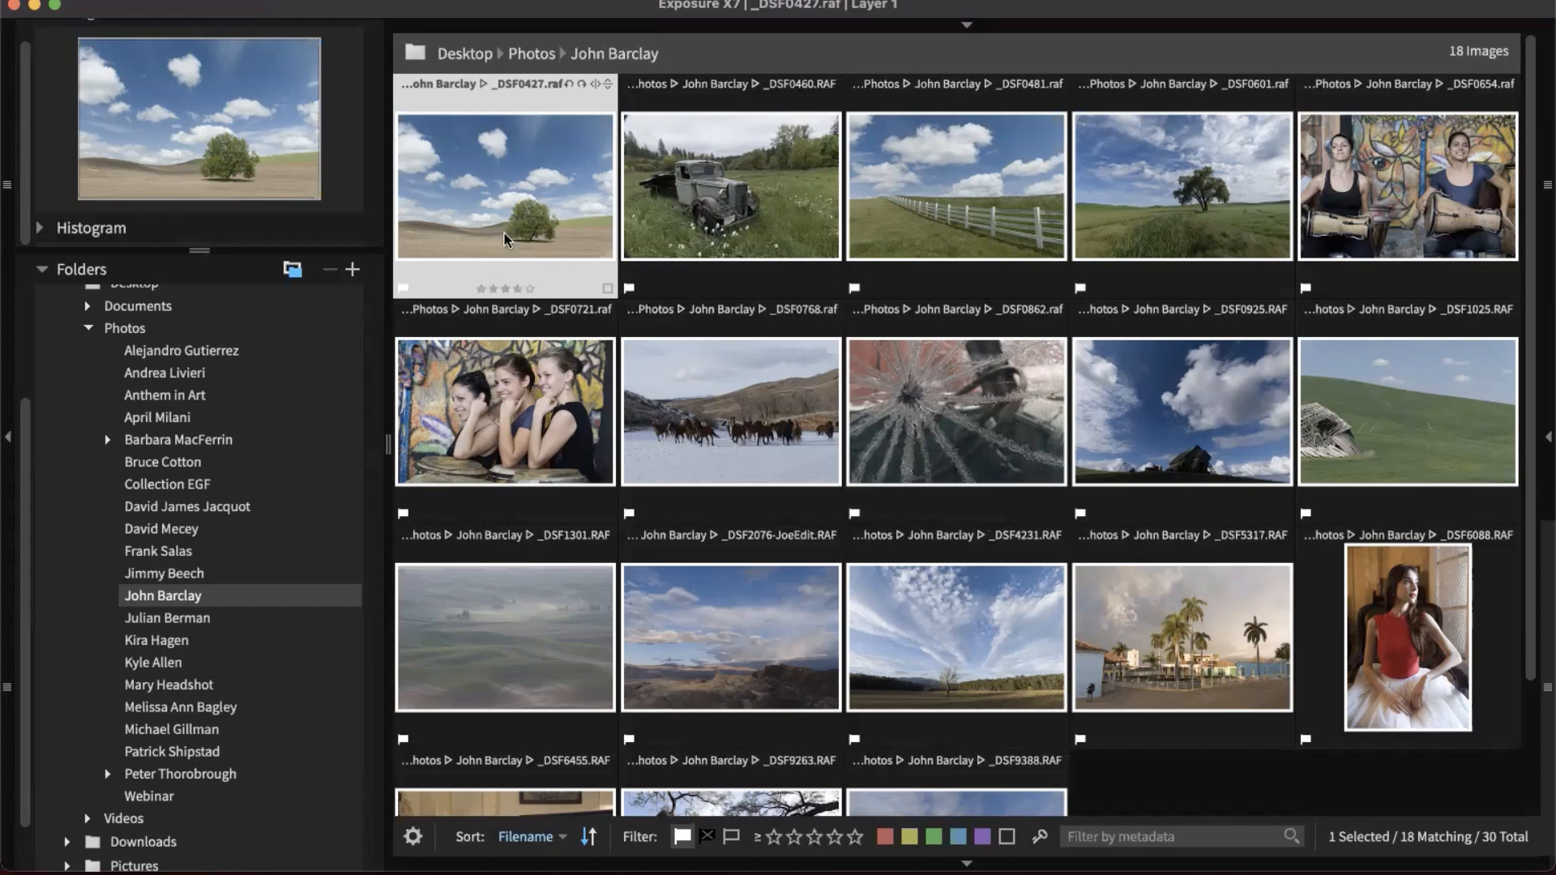
- Rate _DSF0427.raf four stars, and rate the following photo, _DSF0460.RAF, four stars in the enlarged single-image view
{"action": "left_click", "coordinate": [518, 289]}
{"action": "double_click", "coordinate": [547, 227]}
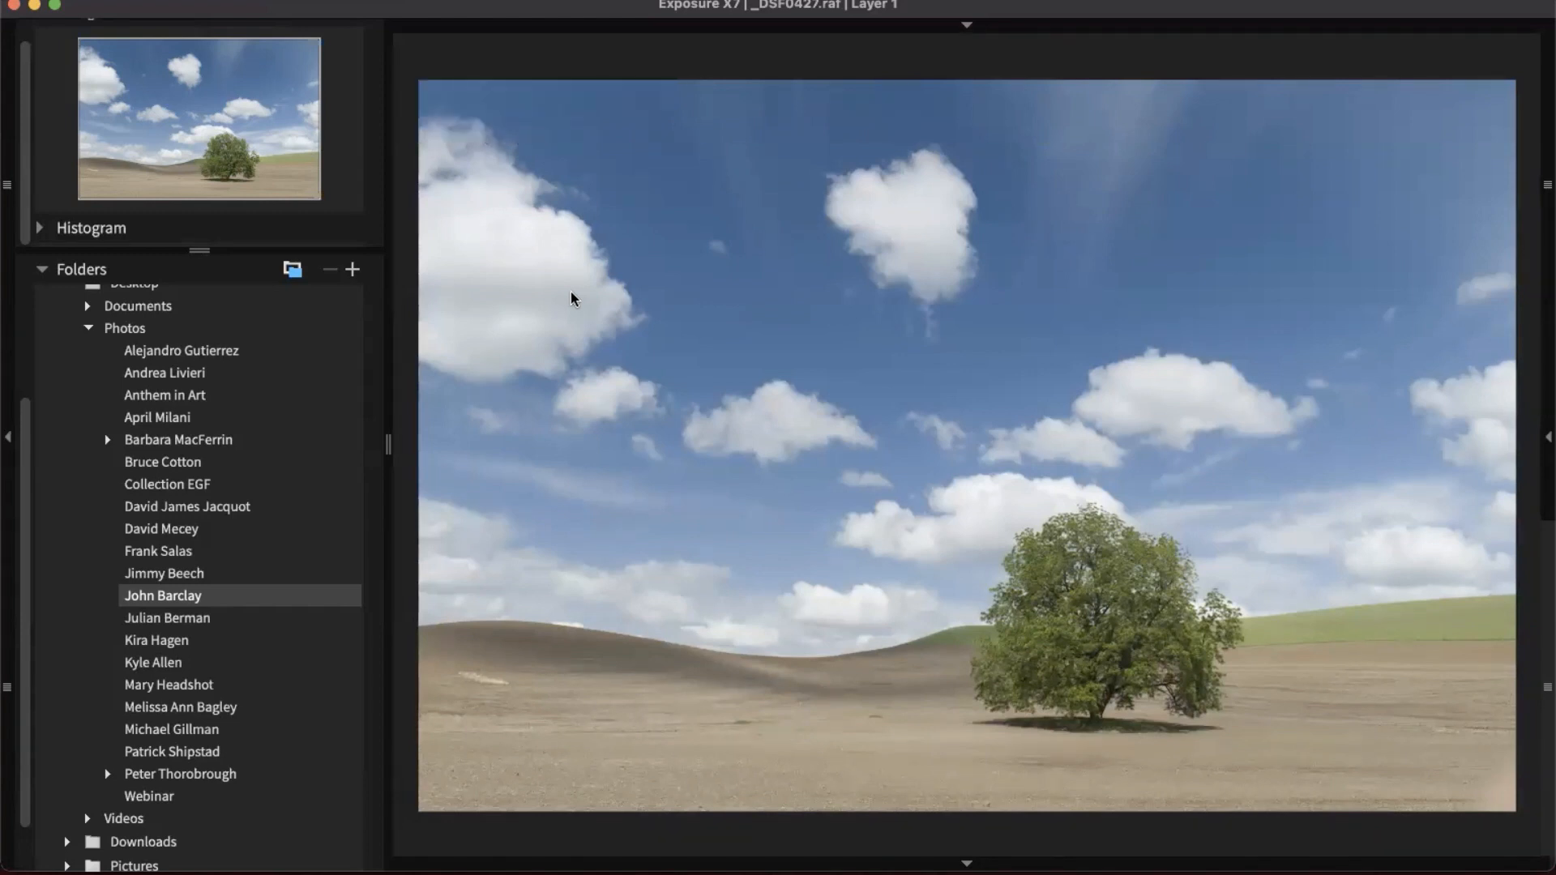
{"action": "key", "text": "Right"}
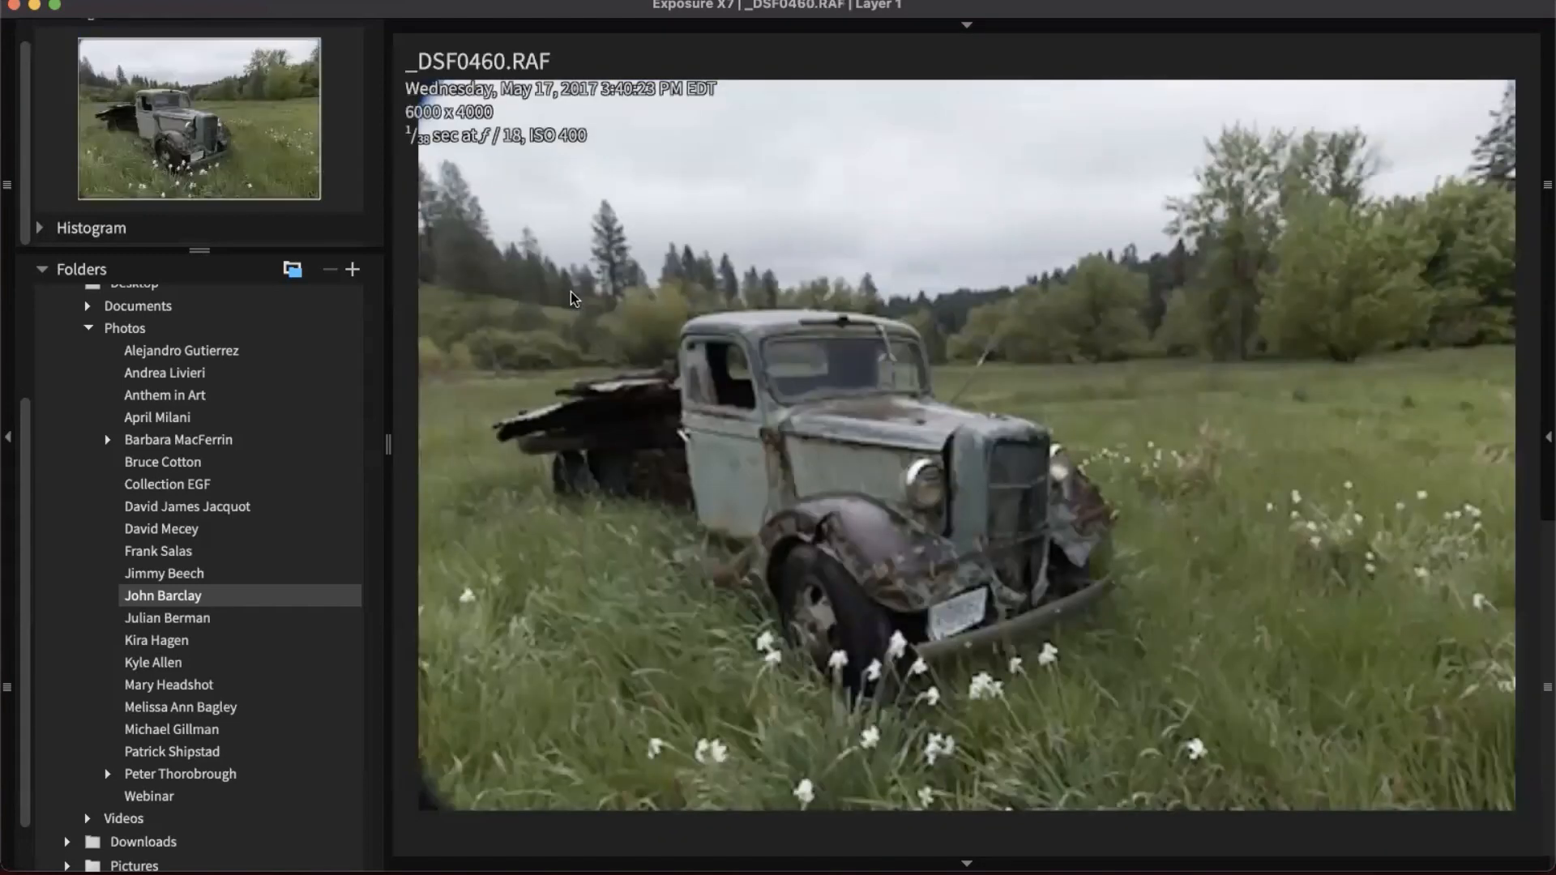
{"action": "key", "text": "4"}
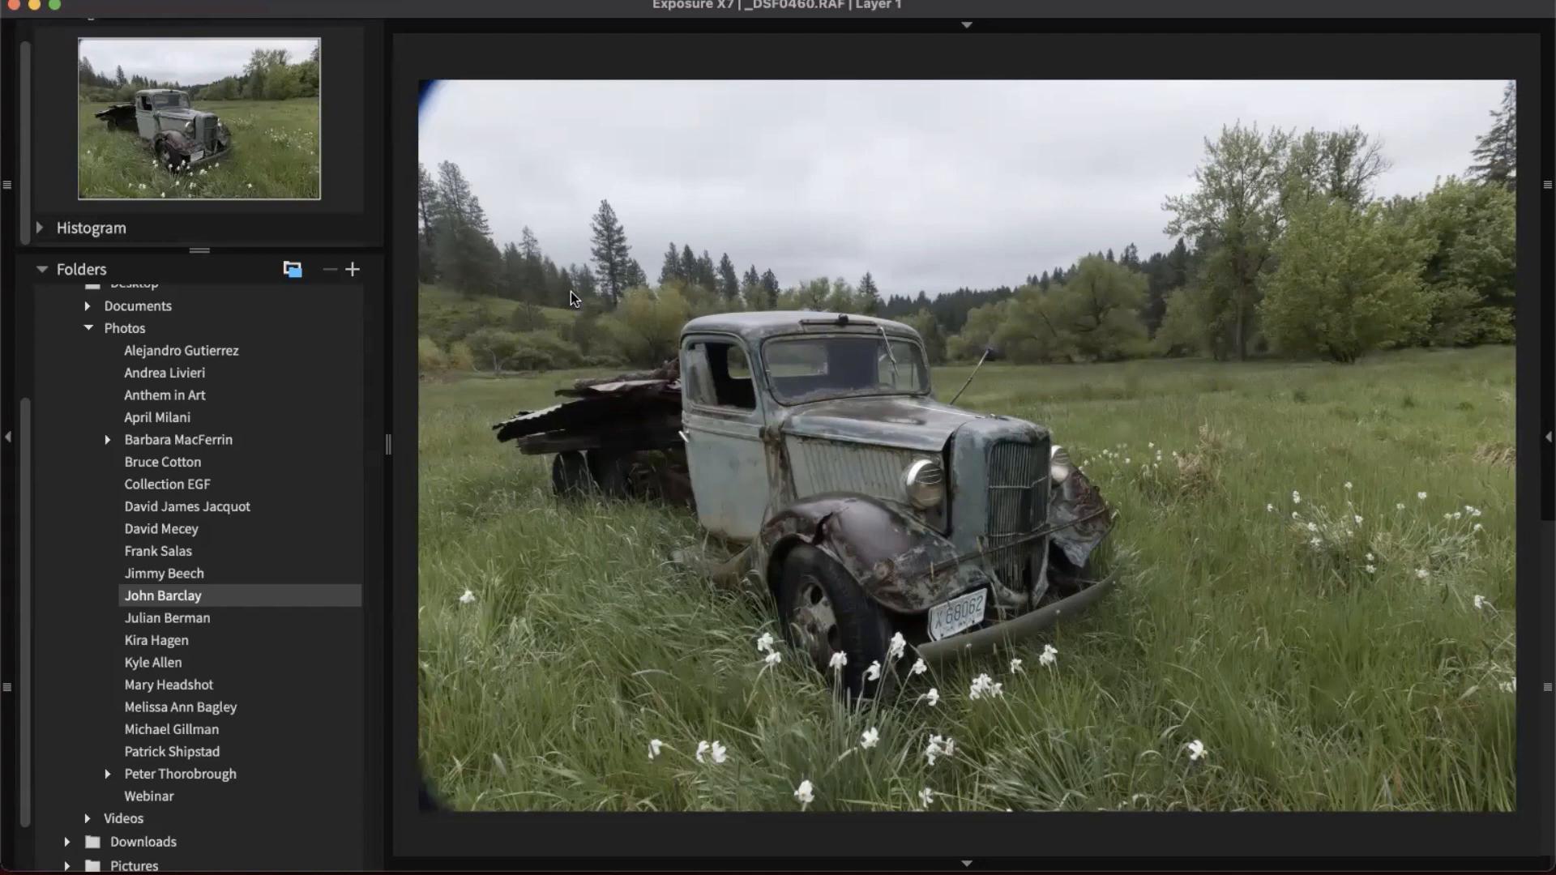
- Rate _DSF0481.raf five stars and _DSF0601.raf four stars, and advance to _DSF0654.raf
{"action": "key", "text": "Right"}
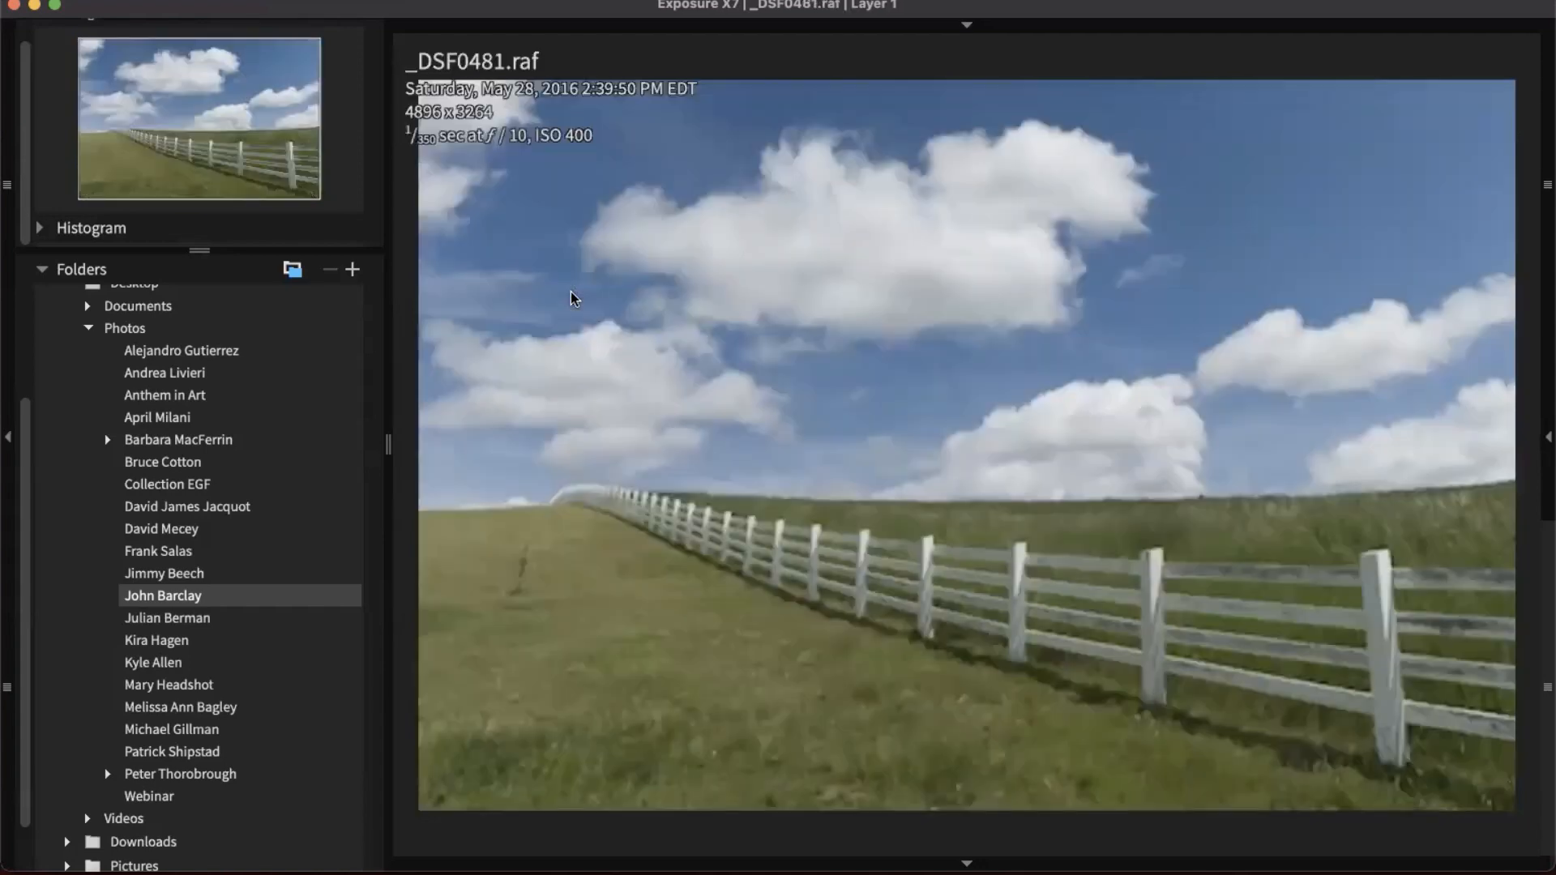
{"action": "key", "text": "5"}
{"action": "key", "text": "Right"}
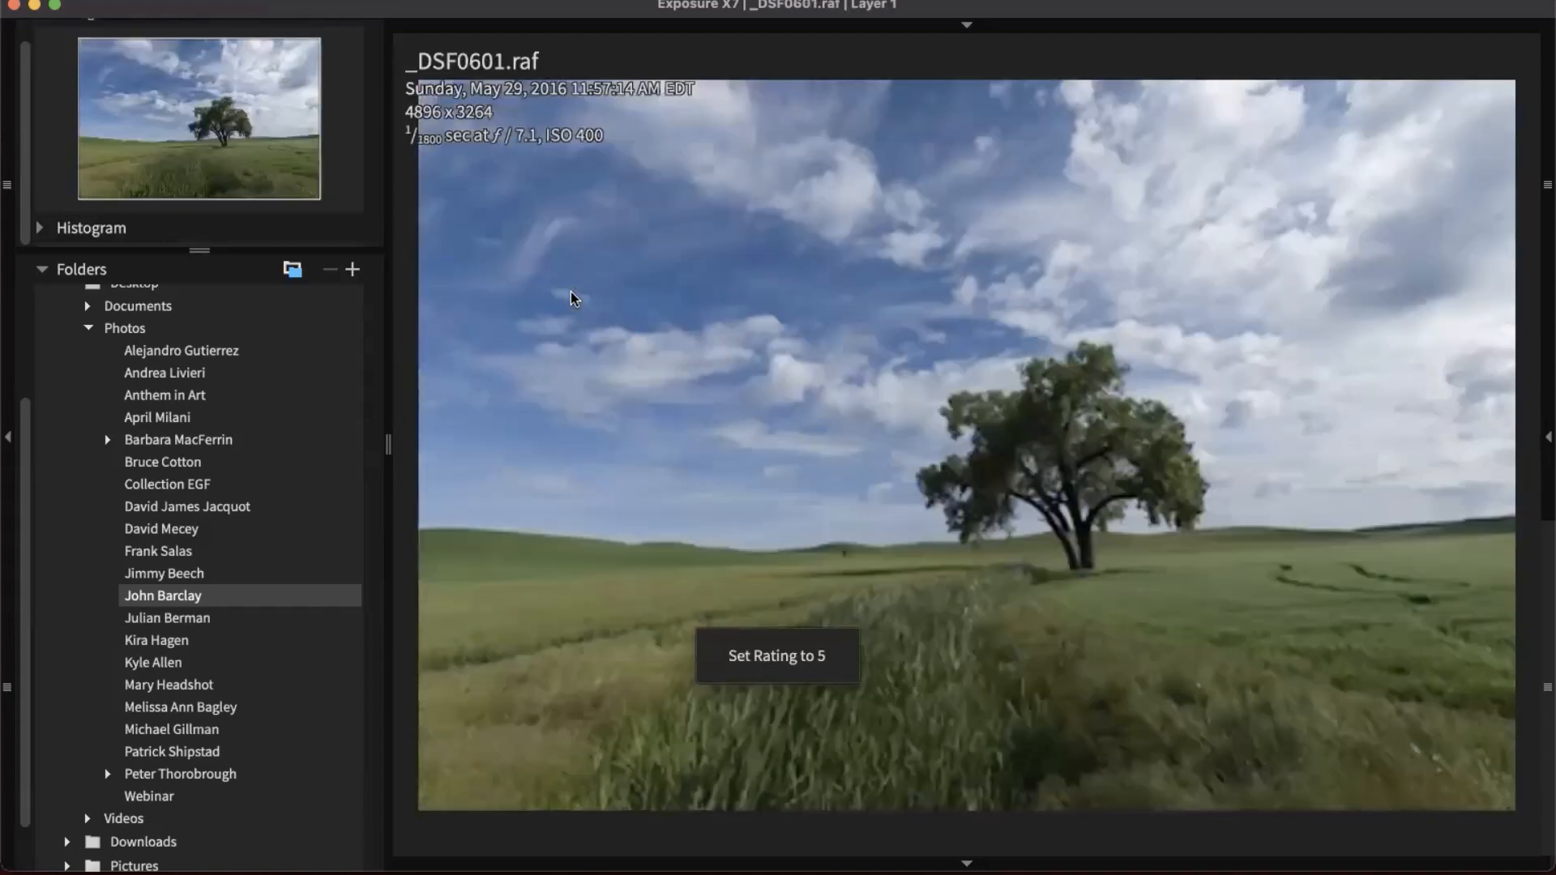
{"action": "key", "text": "4"}
{"action": "key", "text": "Right"}
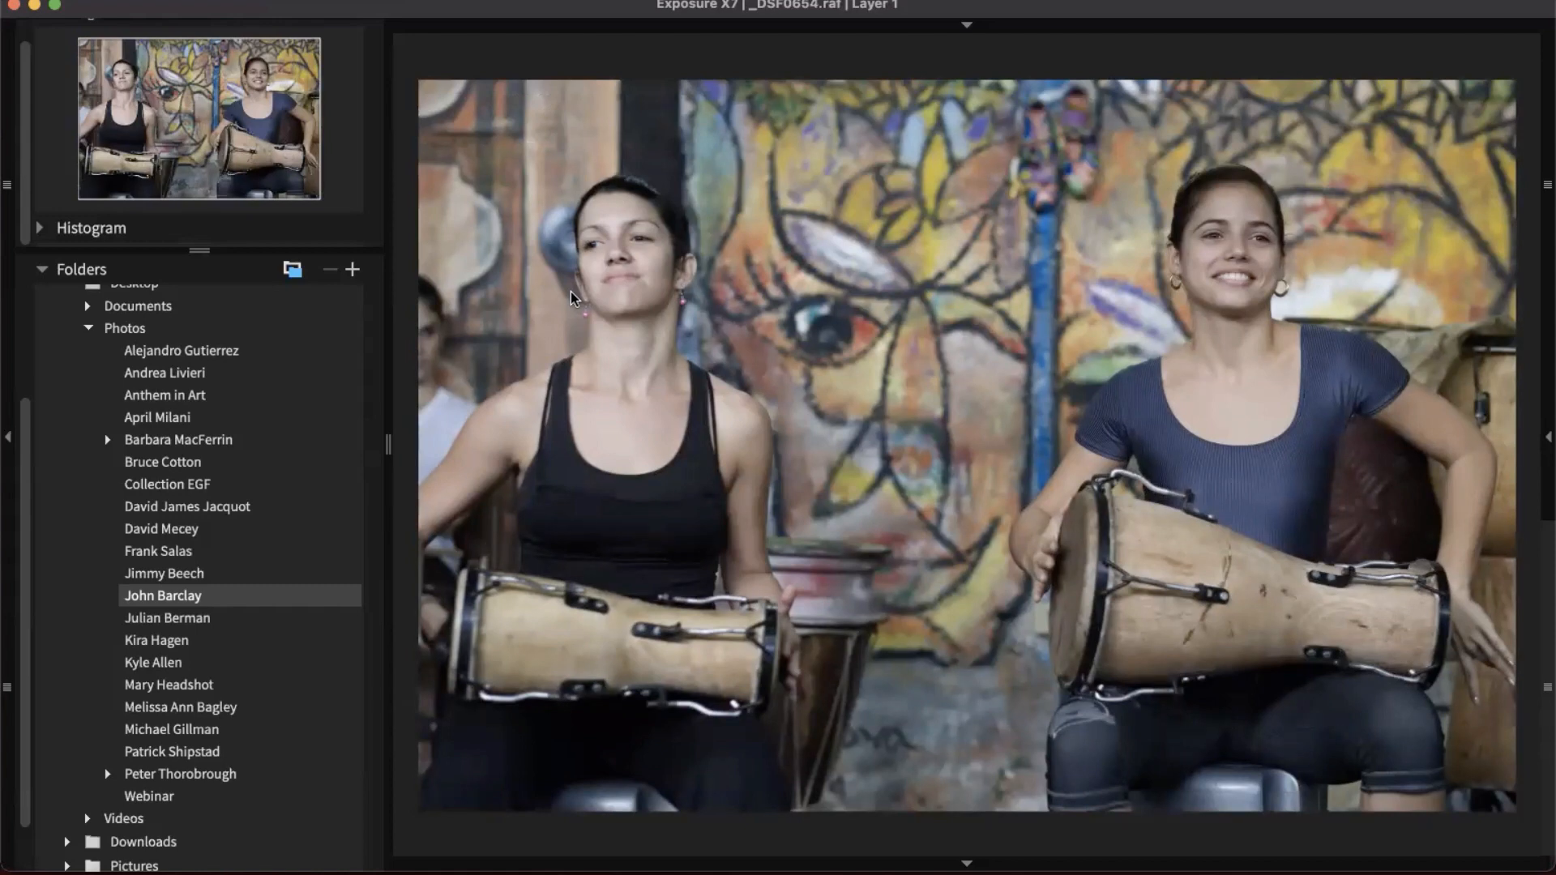
- Rate _DSF0654.raf 3 stars, _DSF0721.raf 4, _DSF0768.raf 2, _DSF0862.raf 5, _DSF0925.RAF 4, _DSF1025.RAF 5 and _DSF1301.RAF 3
{"action": "key", "text": "3"}
{"action": "key", "text": "4"}
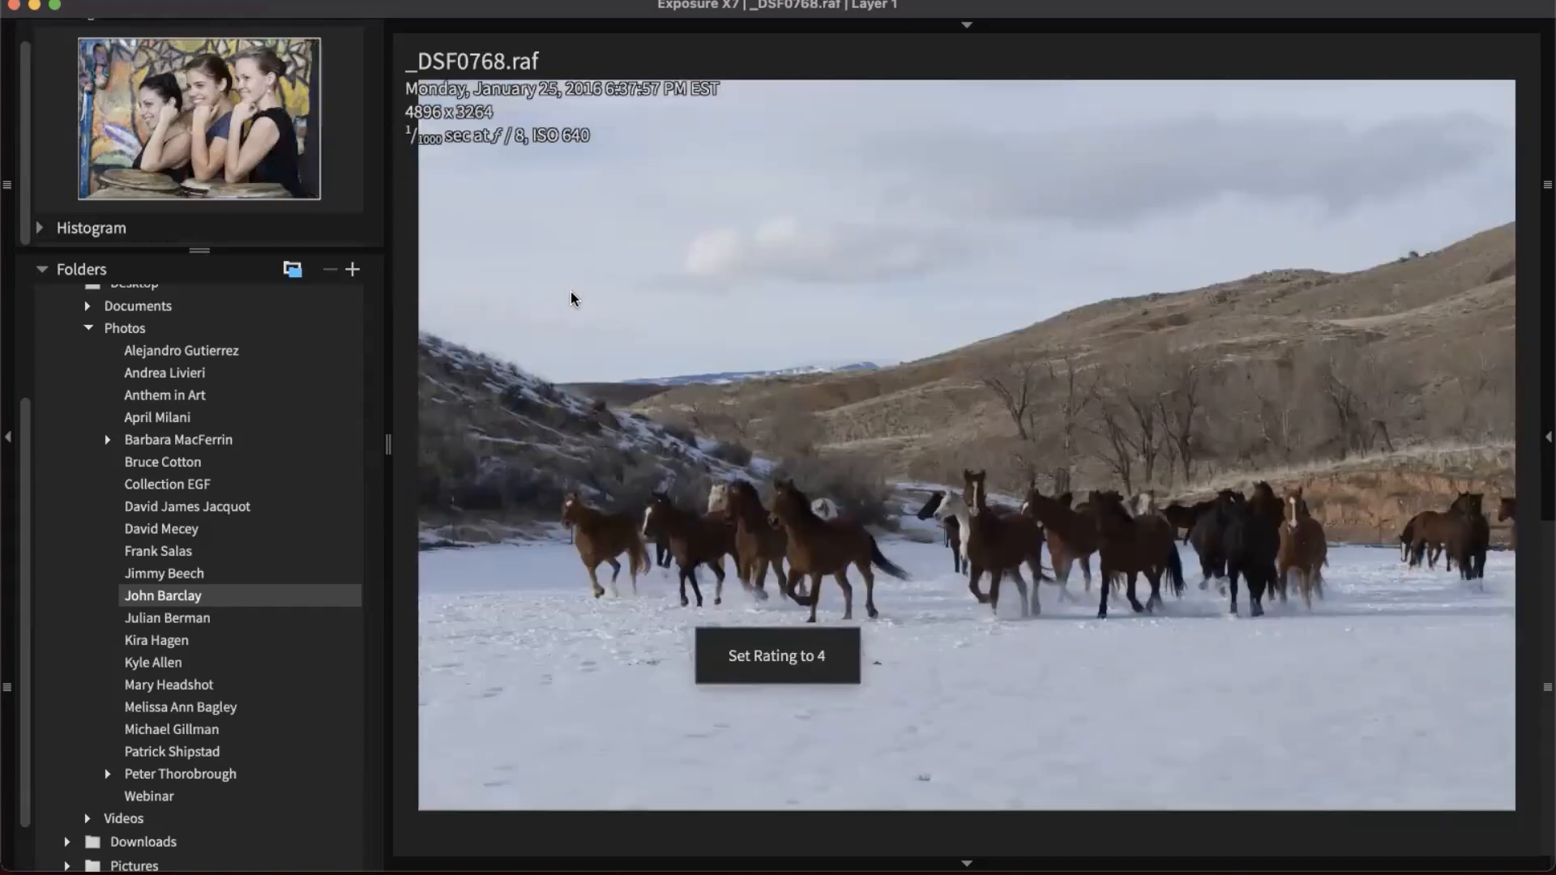
{"action": "key", "text": "2"}
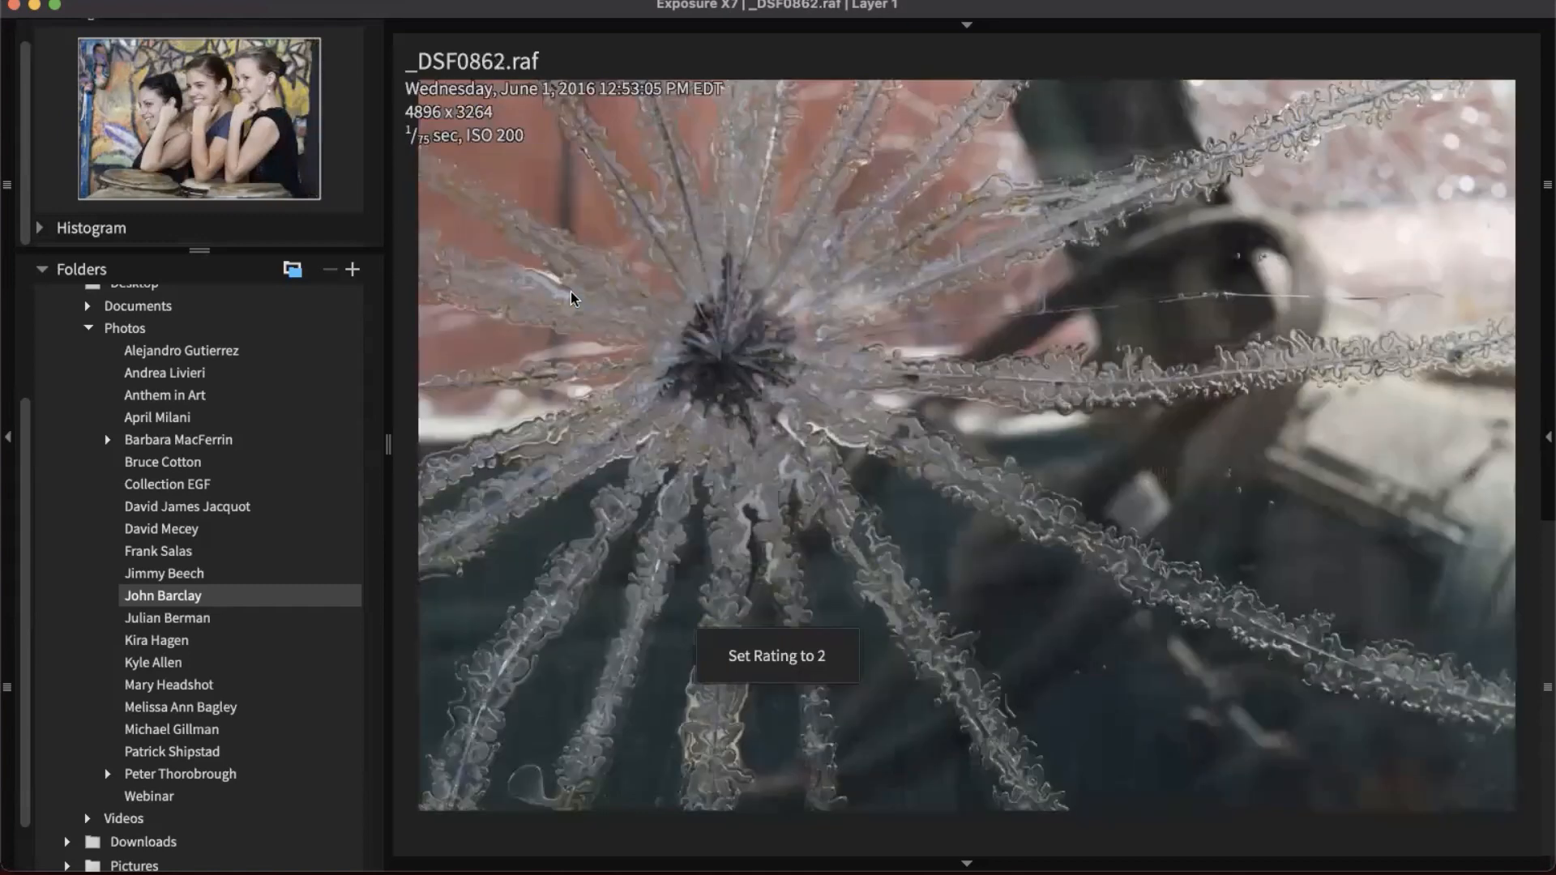
{"action": "key", "text": "5"}
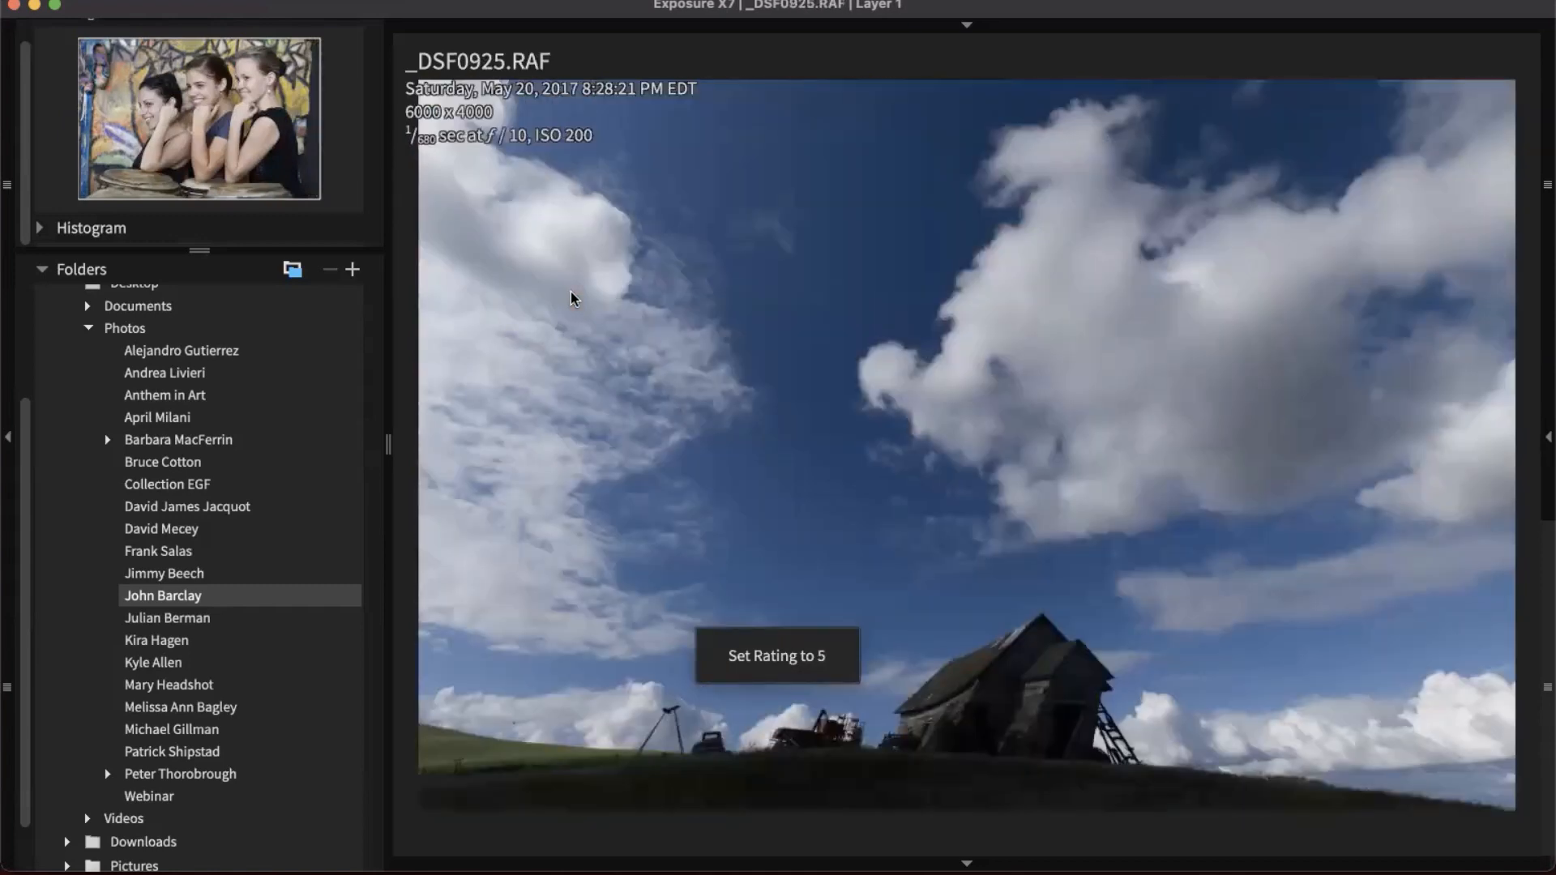
{"action": "key", "text": "Right"}
{"action": "key", "text": "3"}
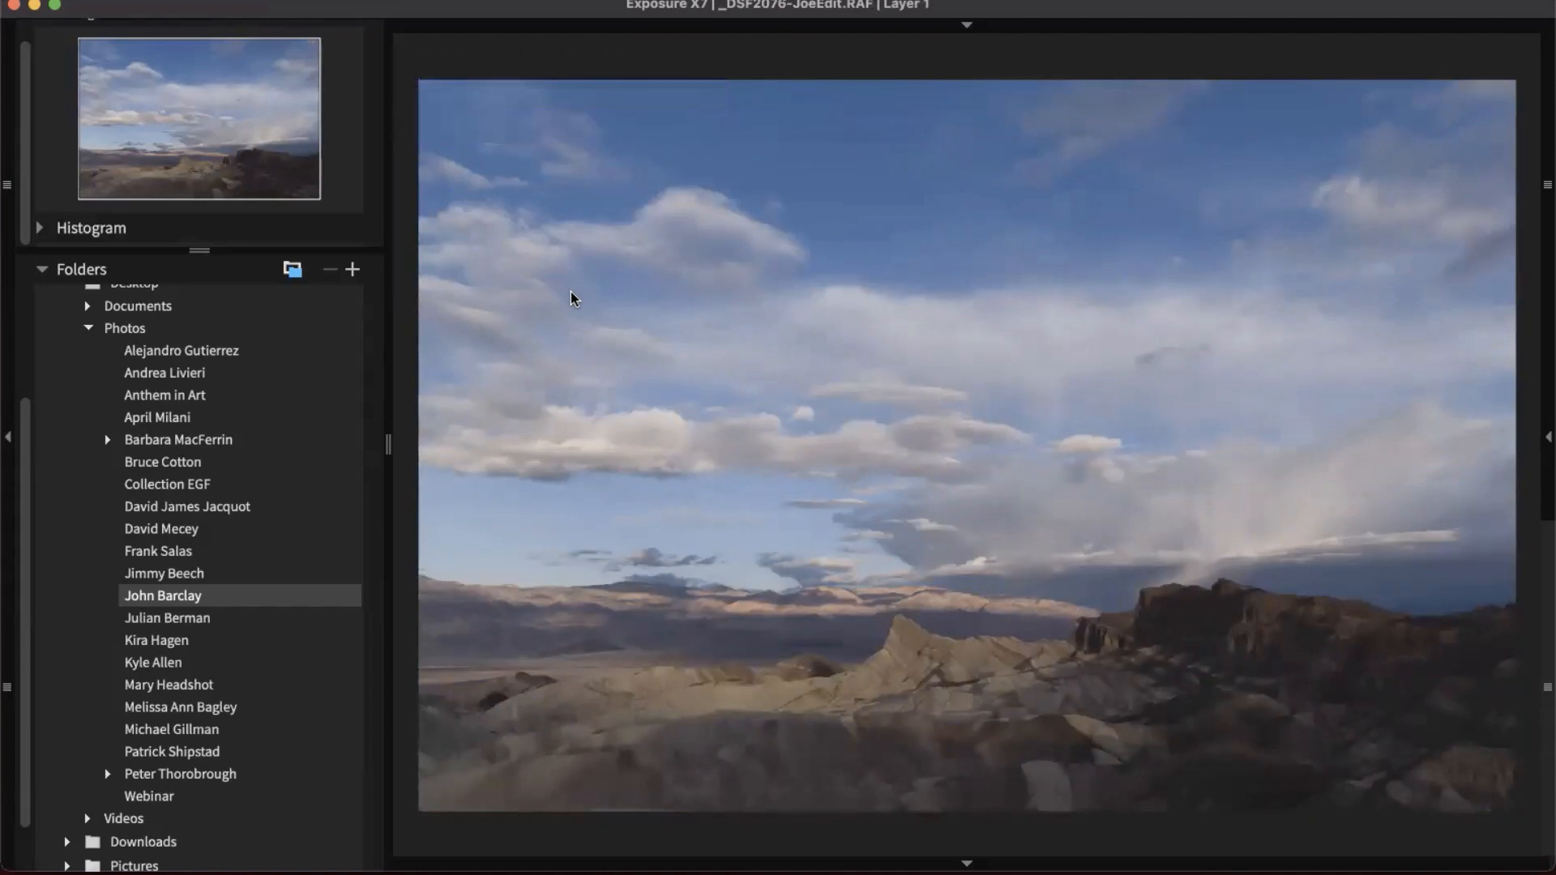
- Return to the thumbnail grid and restrict the picks to photos rated three stars or higher
{"action": "key", "text": "g"}
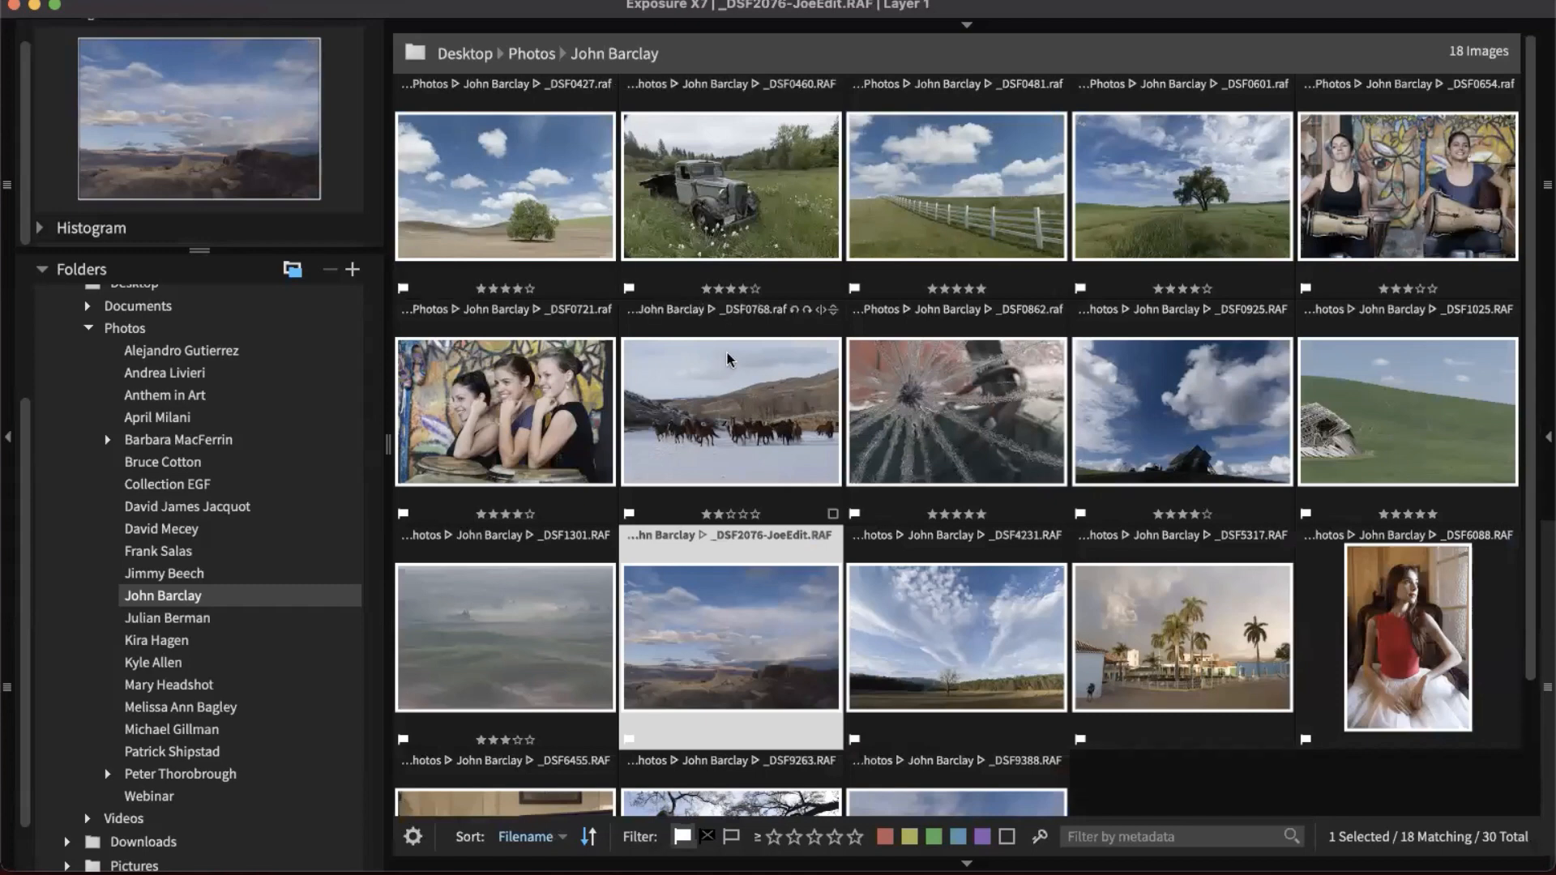
{"action": "scroll", "coordinate": [728, 348], "scroll_direction": "down", "scroll_amount": 3}
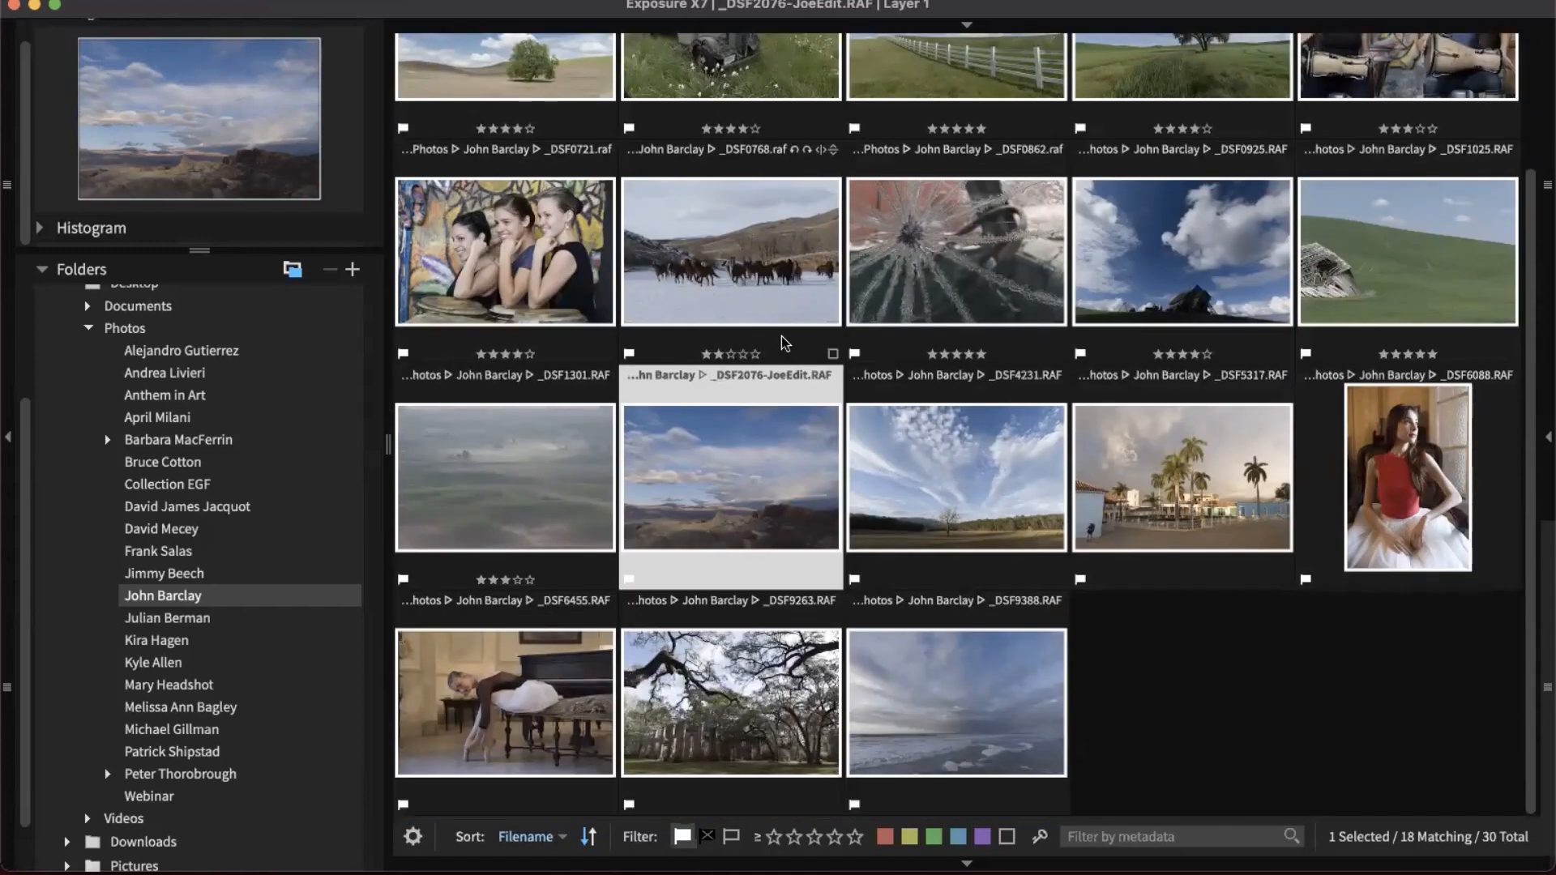
{"action": "scroll", "coordinate": [781, 338], "scroll_direction": "up", "scroll_amount": 3}
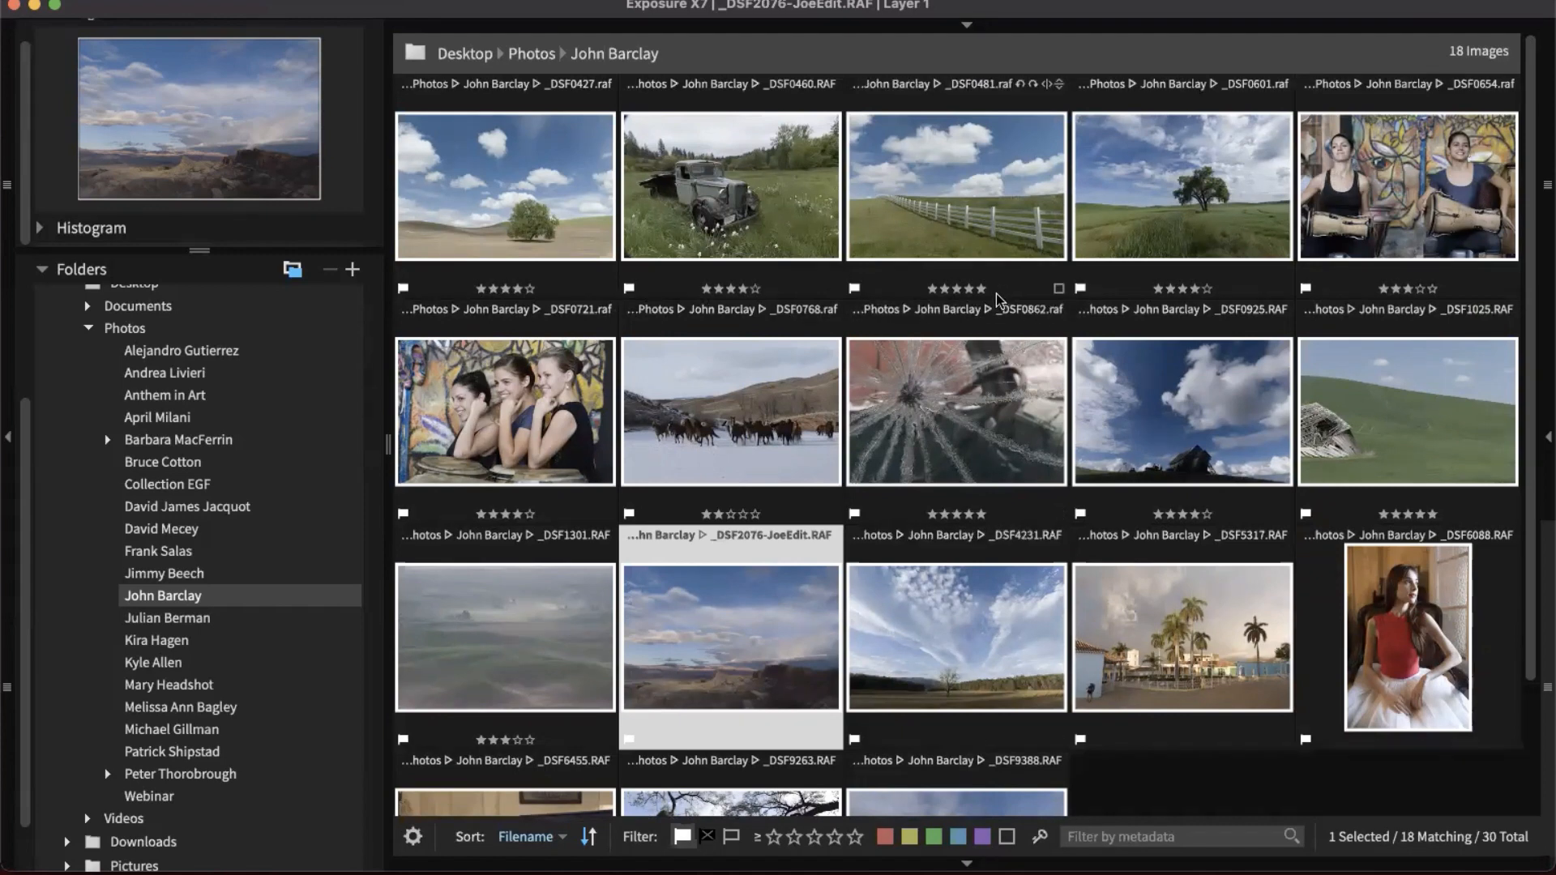
{"action": "left_click", "coordinate": [683, 837]}
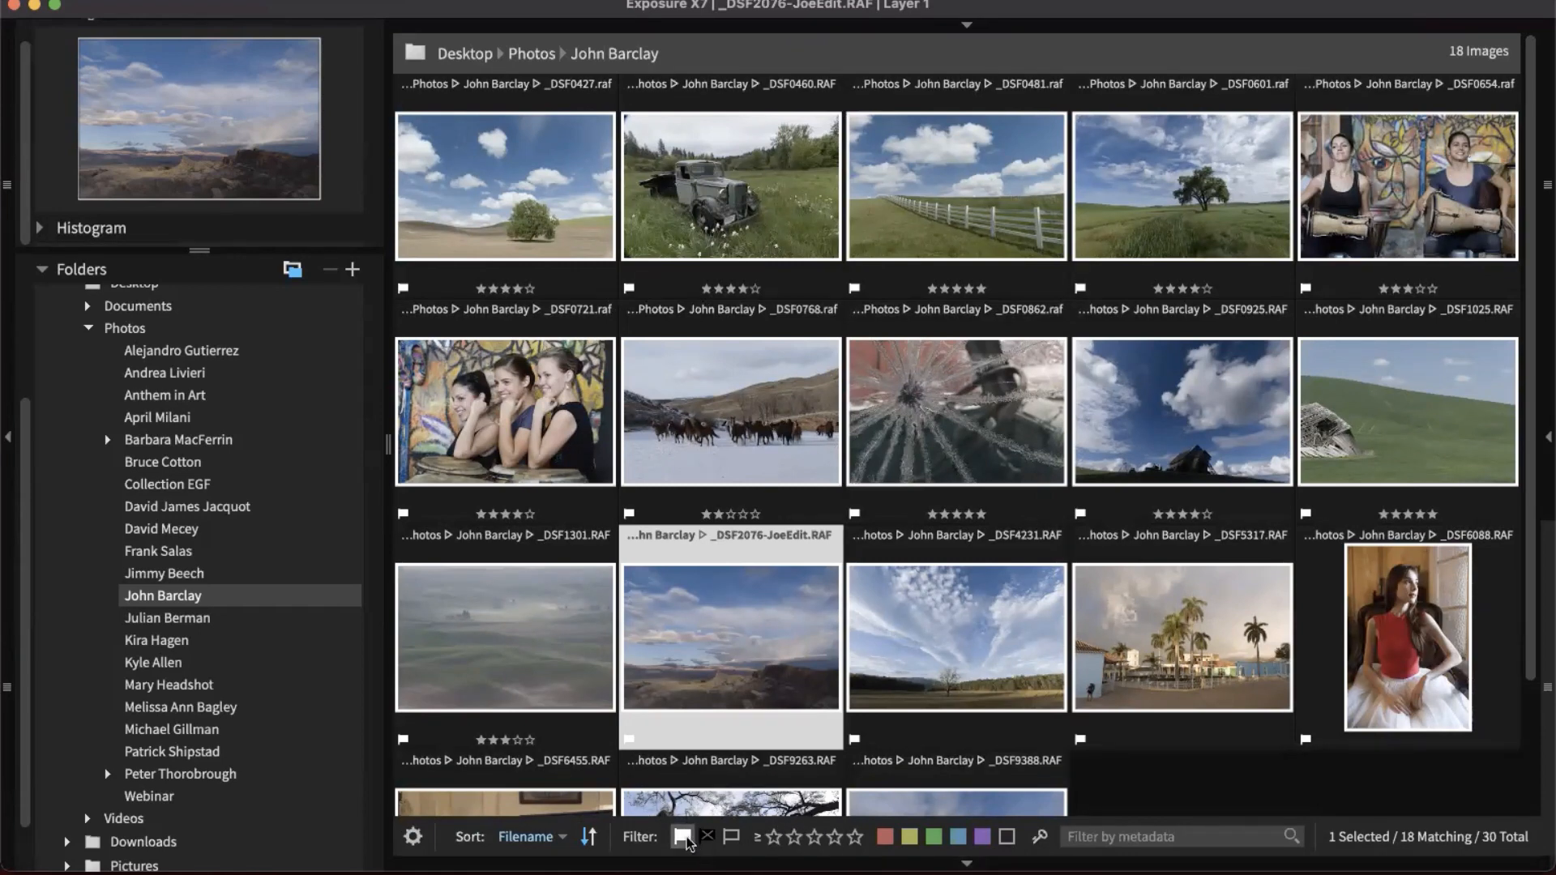
{"action": "left_click", "coordinate": [818, 843]}
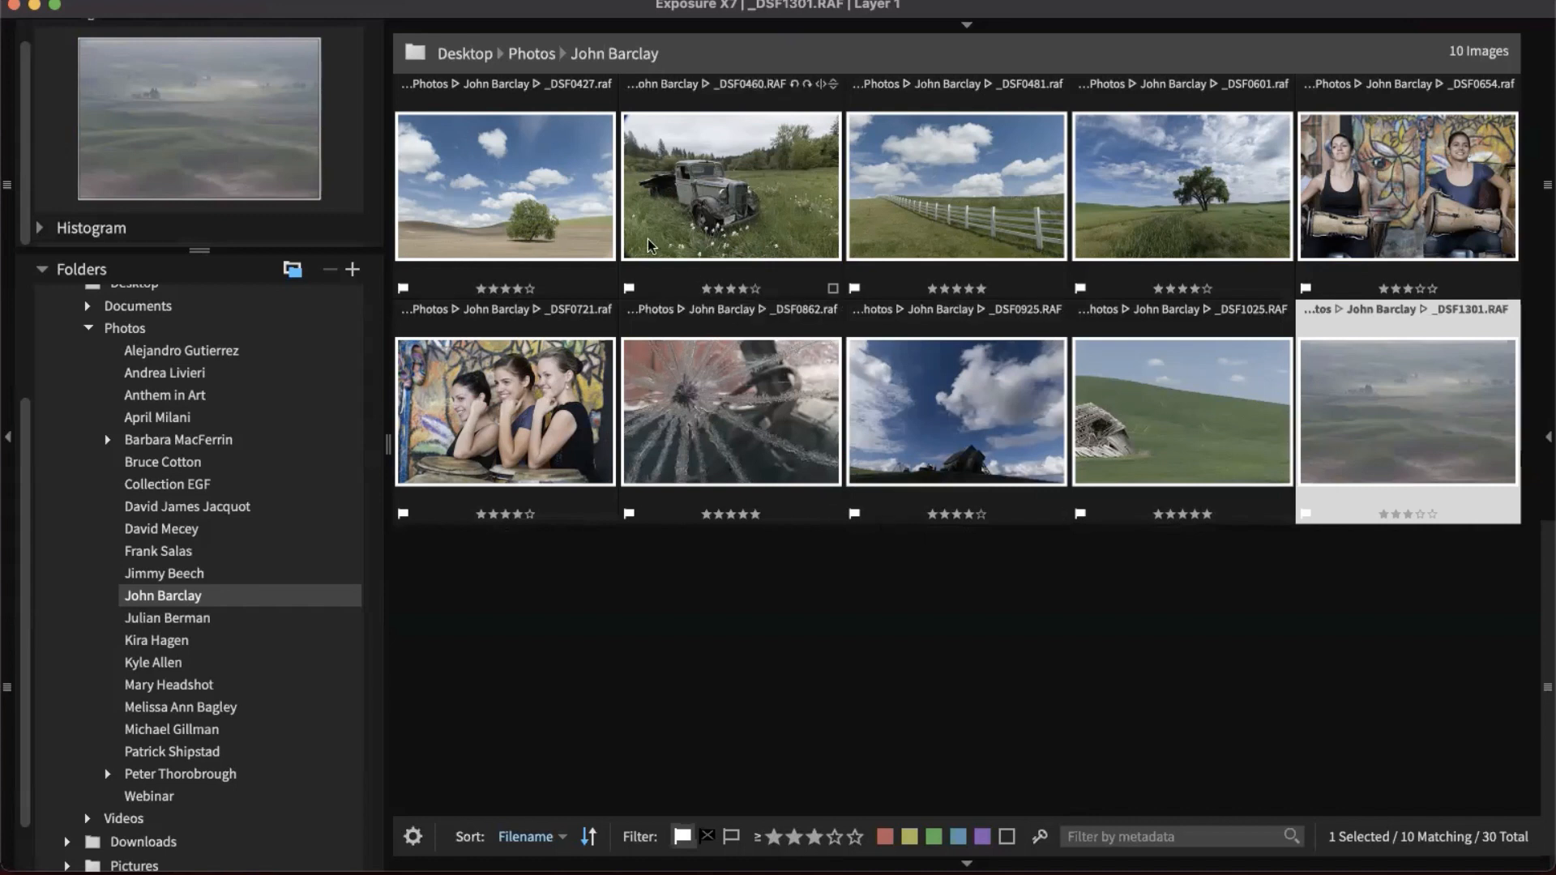
- Select _DSF0427.raf and remove the pick and star-rating filters to show every photo in the folder
{"action": "left_click", "coordinate": [591, 205]}
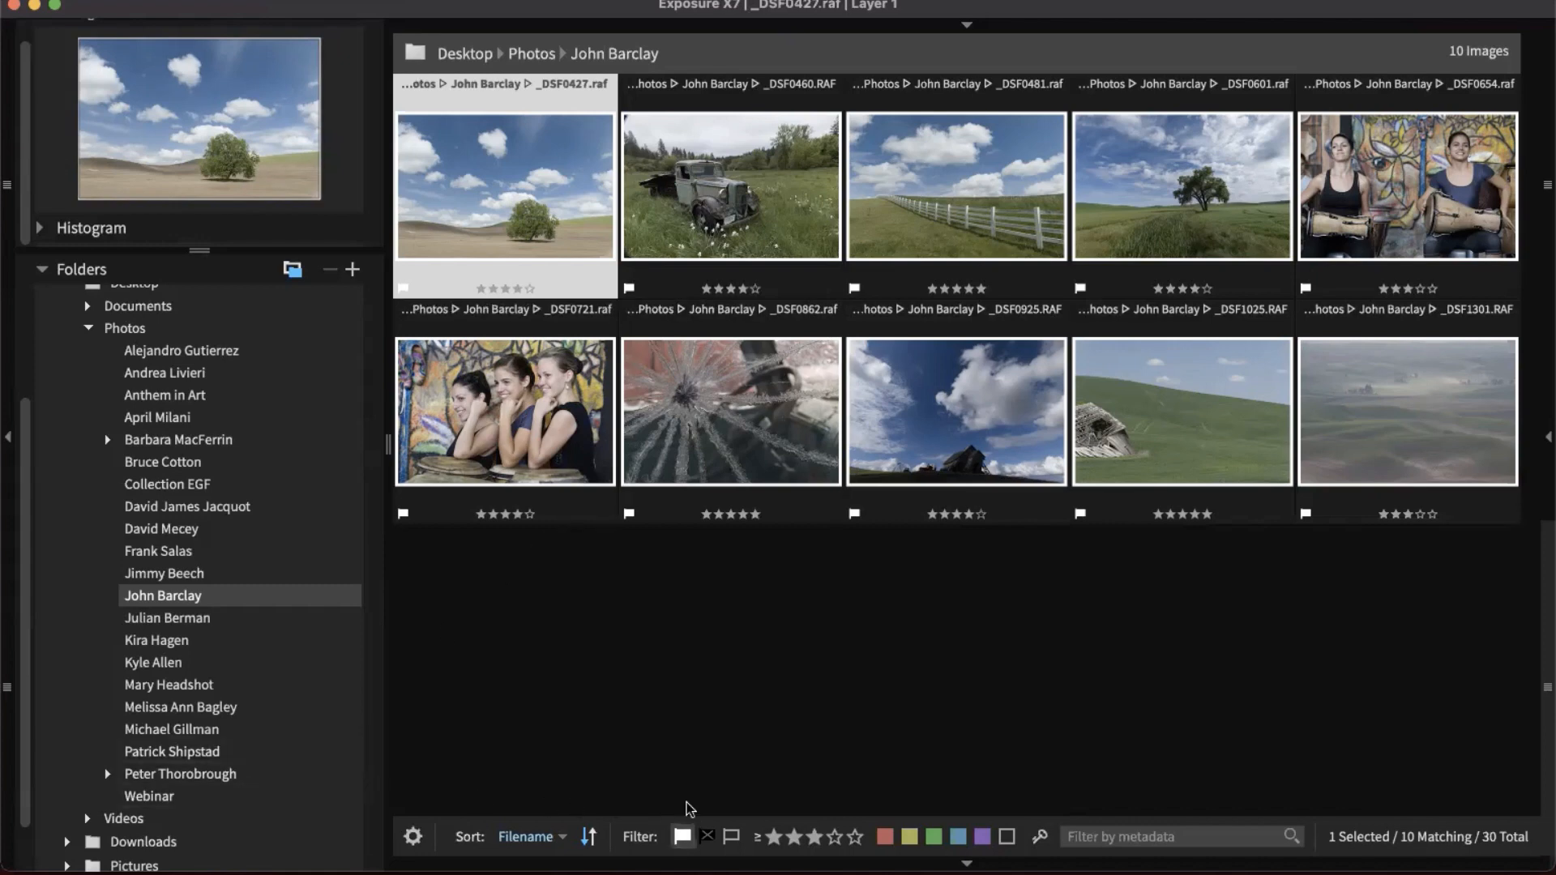
{"action": "left_click", "coordinate": [683, 837]}
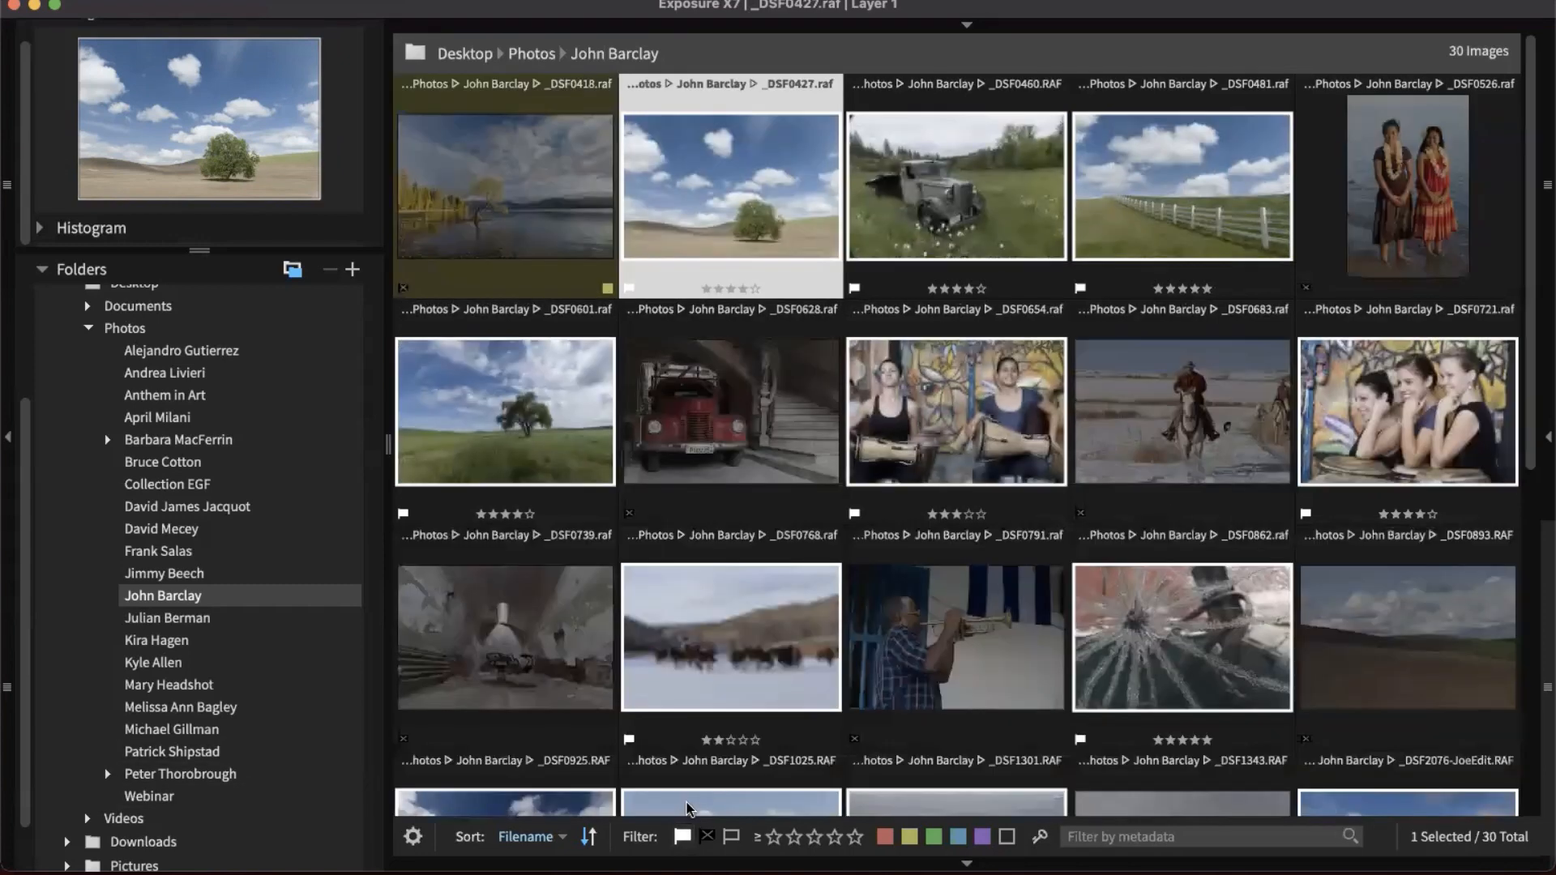
{"action": "scroll", "coordinate": [965, 463], "scroll_direction": "down", "scroll_amount": 5}
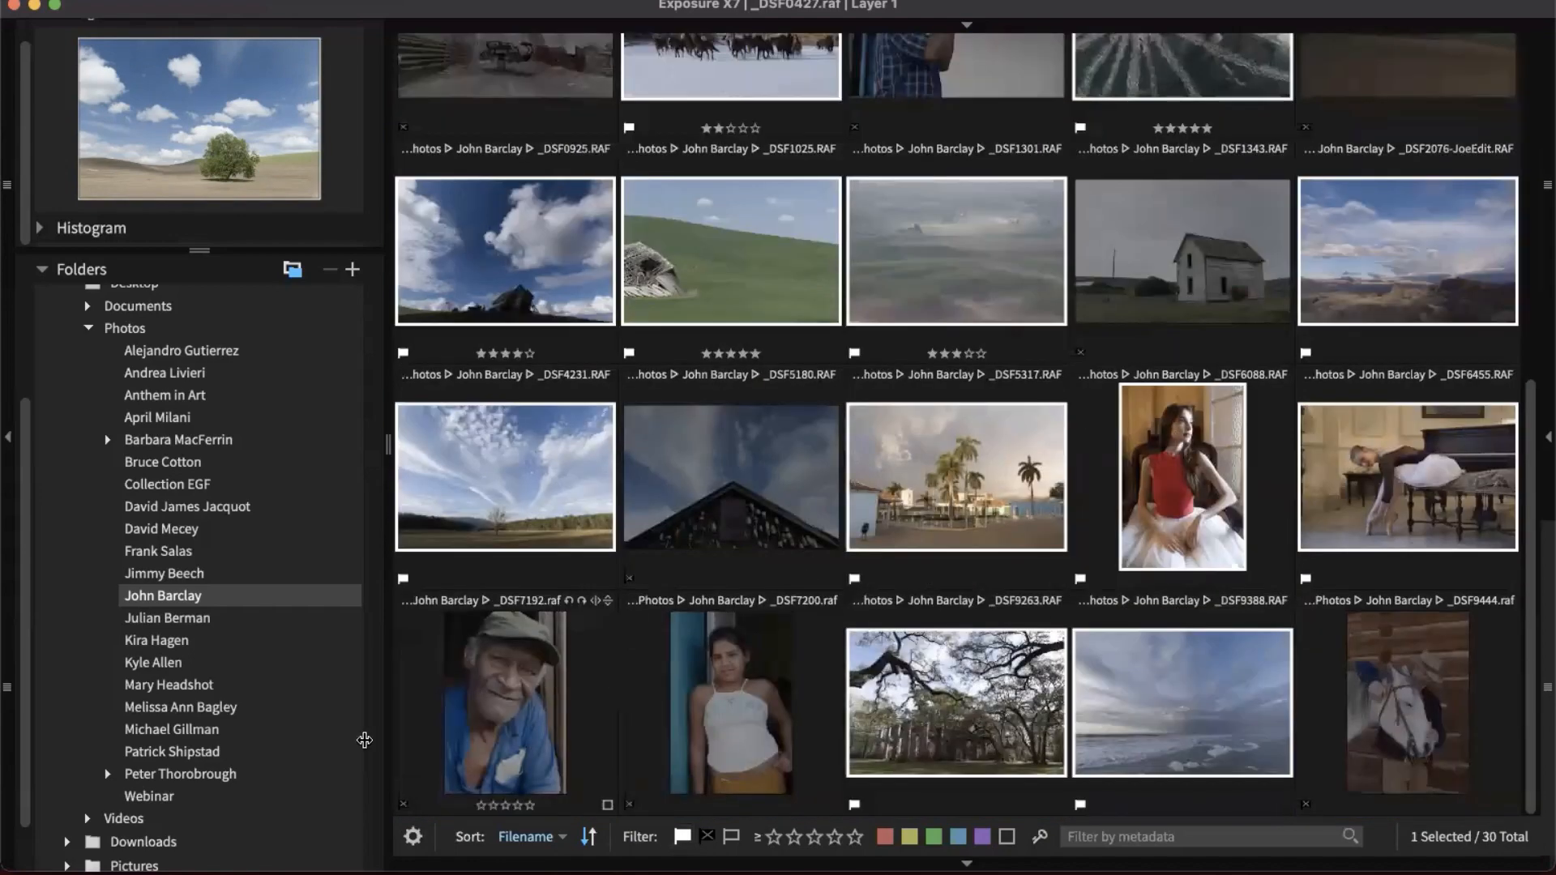
- Open the photographer's folder listed just above Webinar and look through its colour-labelled and rated photos
{"action": "left_click", "coordinate": [227, 776]}
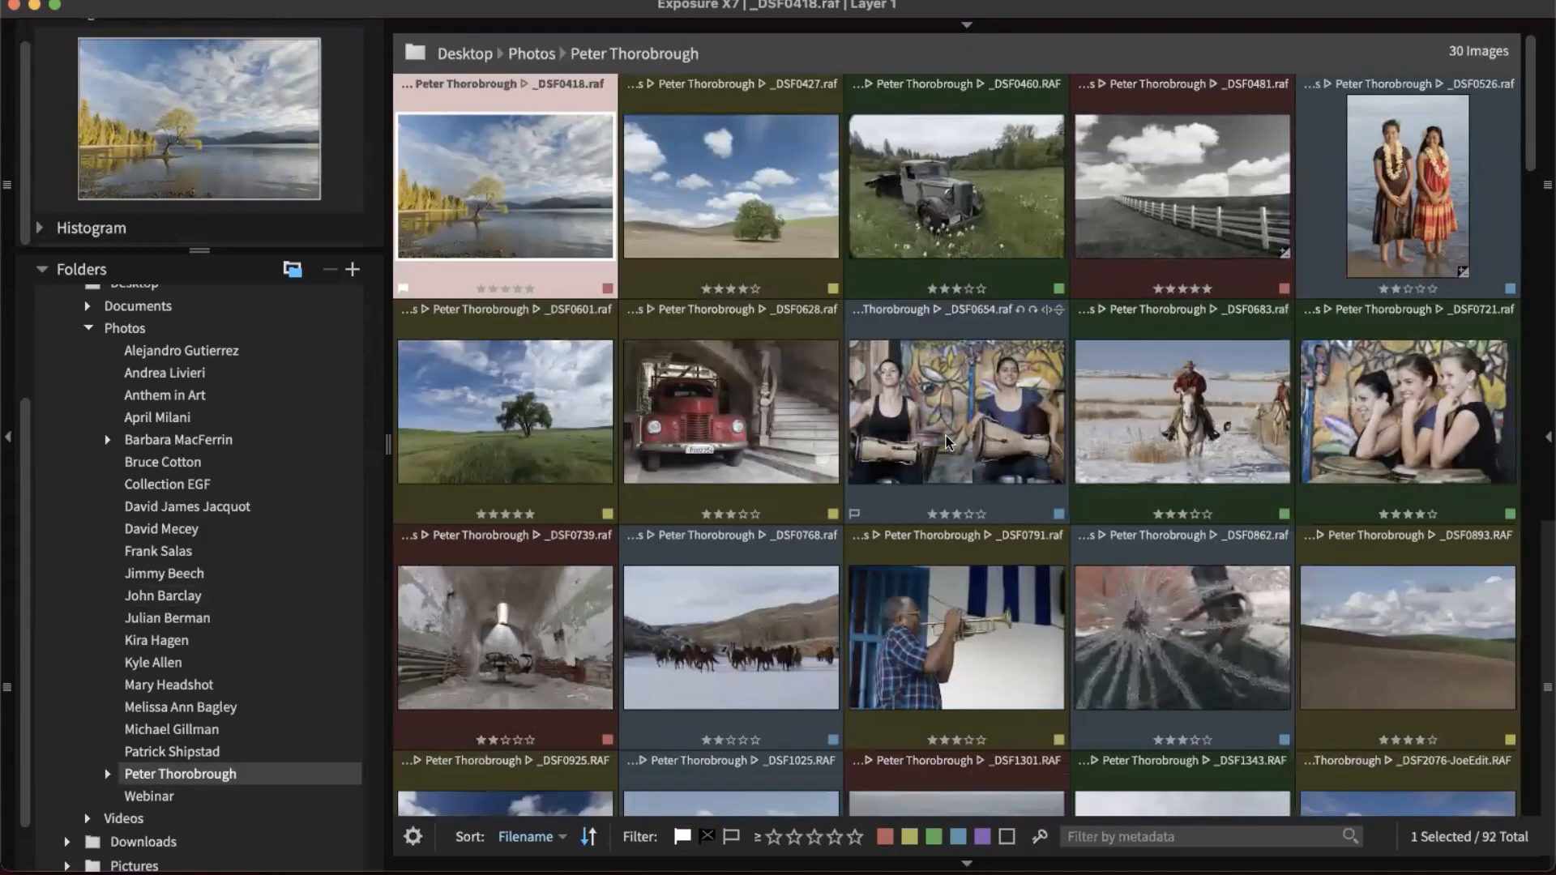
{"action": "scroll", "coordinate": [947, 438], "scroll_direction": "down", "scroll_amount": 10}
{"action": "scroll", "coordinate": [947, 438], "scroll_direction": "down", "scroll_amount": 5}
{"action": "scroll", "coordinate": [946, 438], "scroll_direction": "up", "scroll_amount": 10}
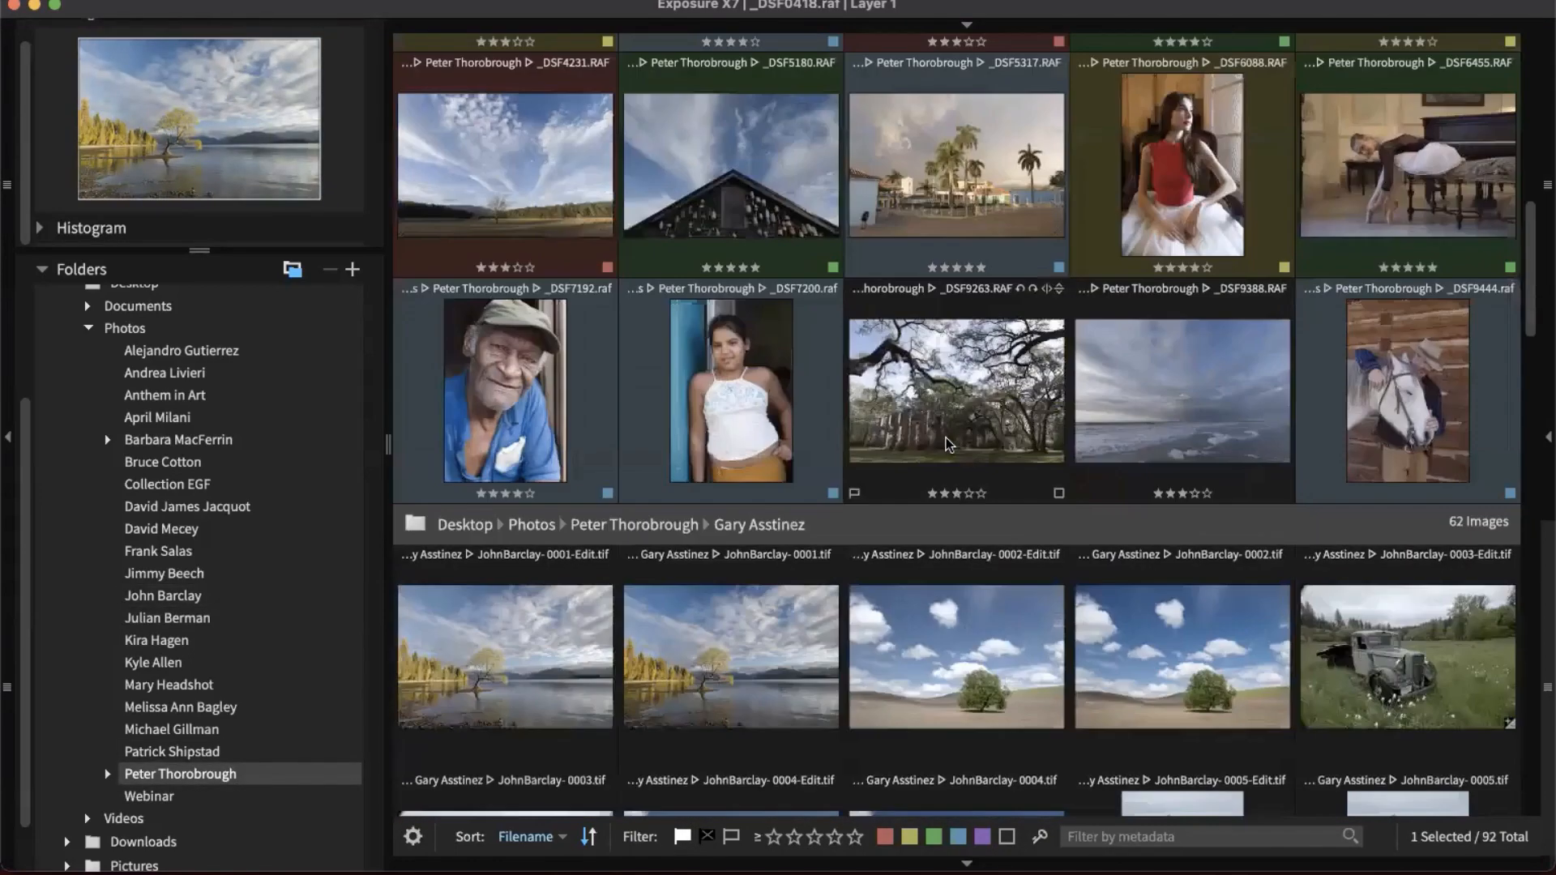
{"action": "scroll", "coordinate": [943, 364], "scroll_direction": "up", "scroll_amount": 3}
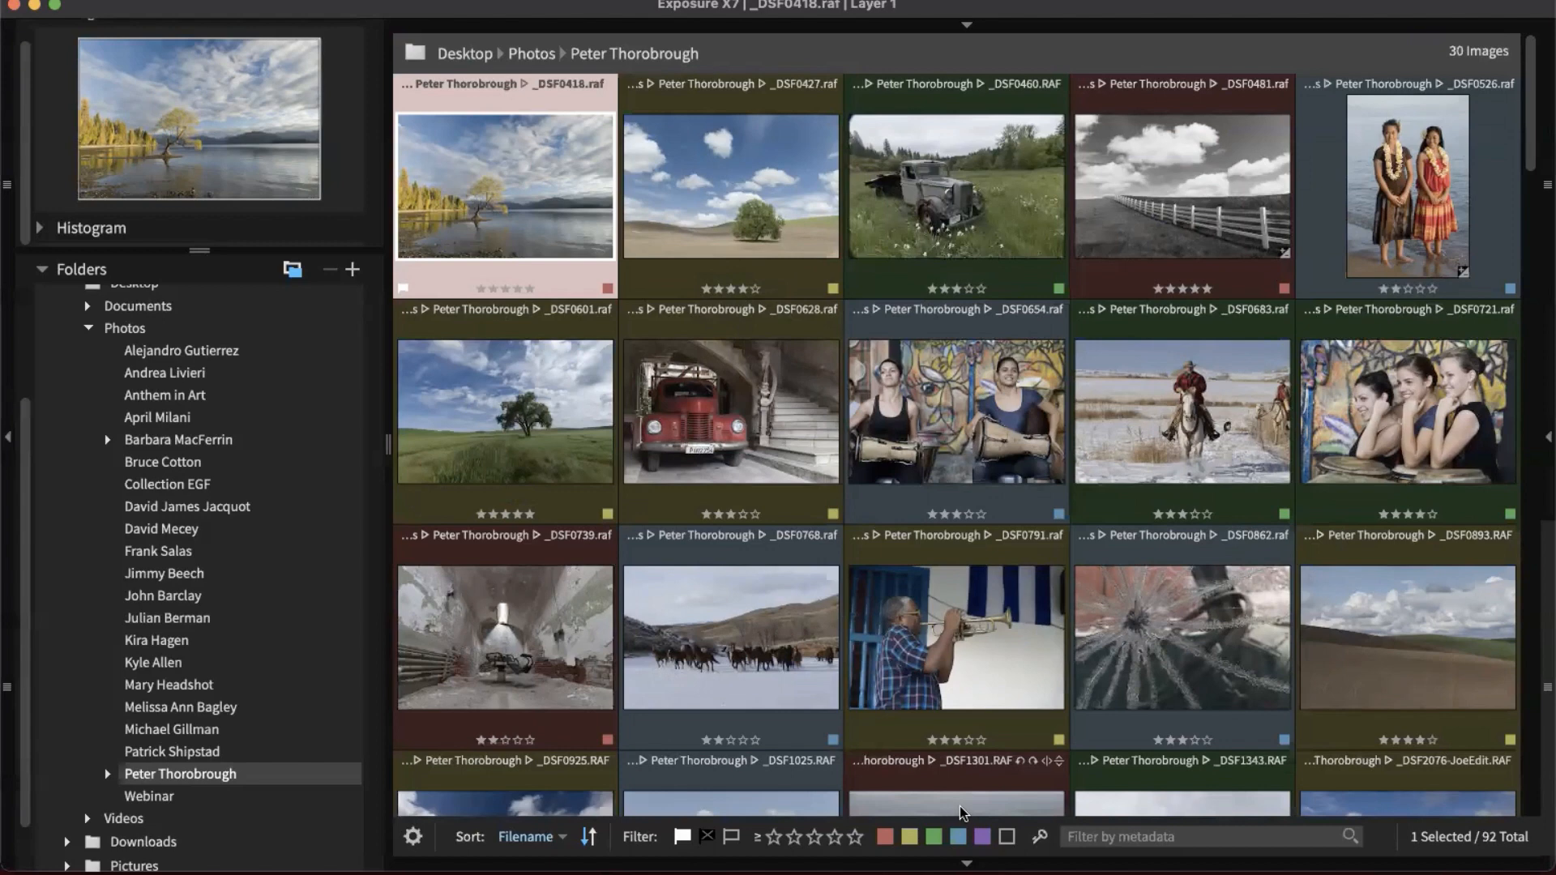
- Filter the folder to red-labelled photos, narrowing them to three stars or higher and finally to four stars or higher
{"action": "left_click", "coordinate": [886, 838]}
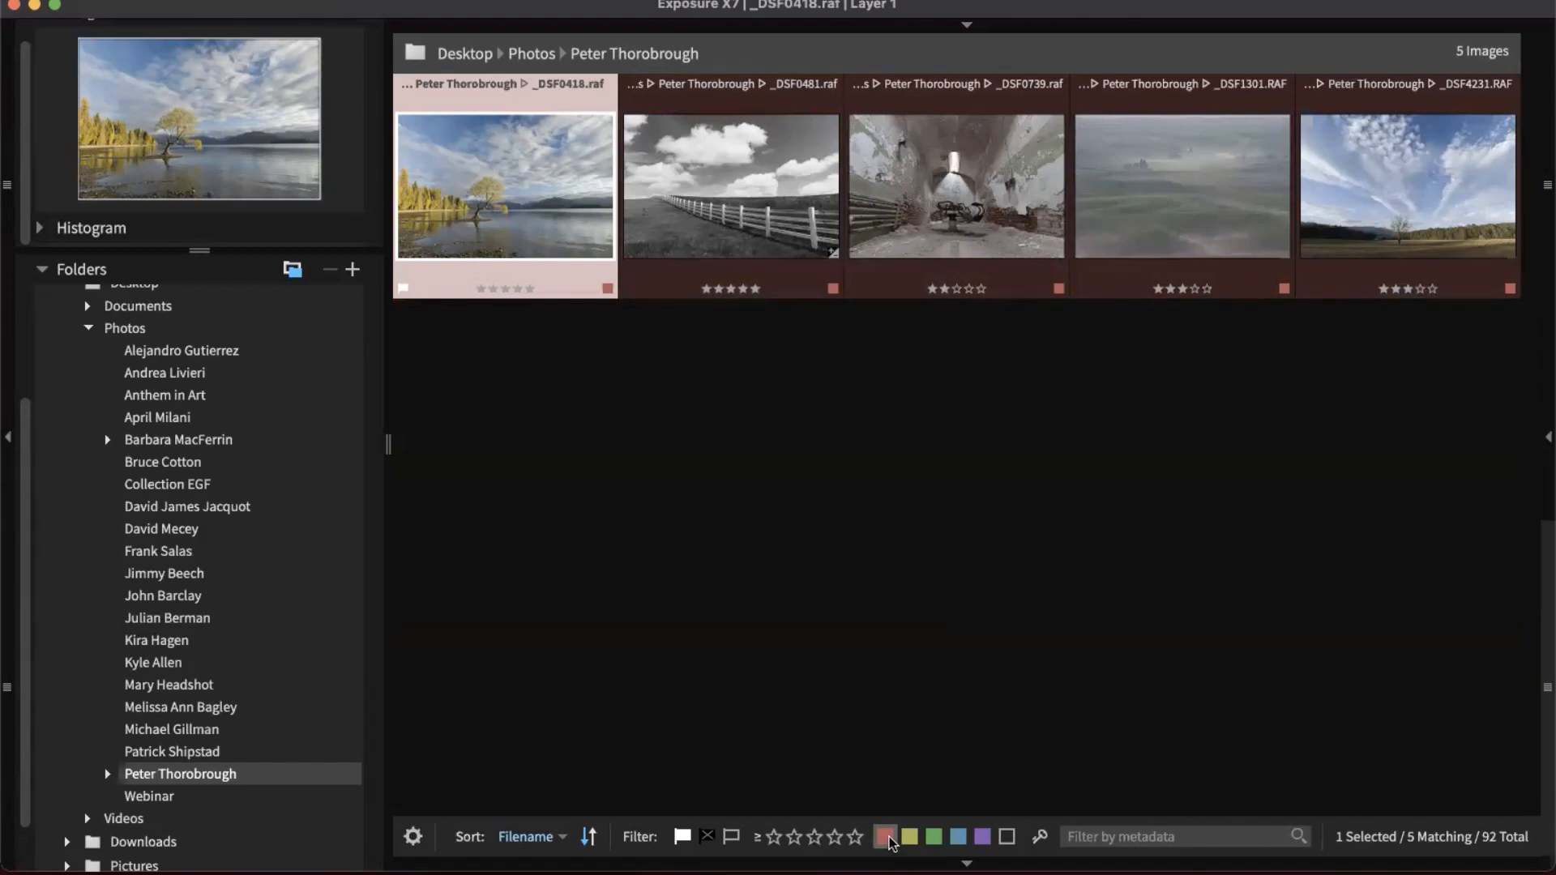
{"action": "left_click", "coordinate": [821, 840]}
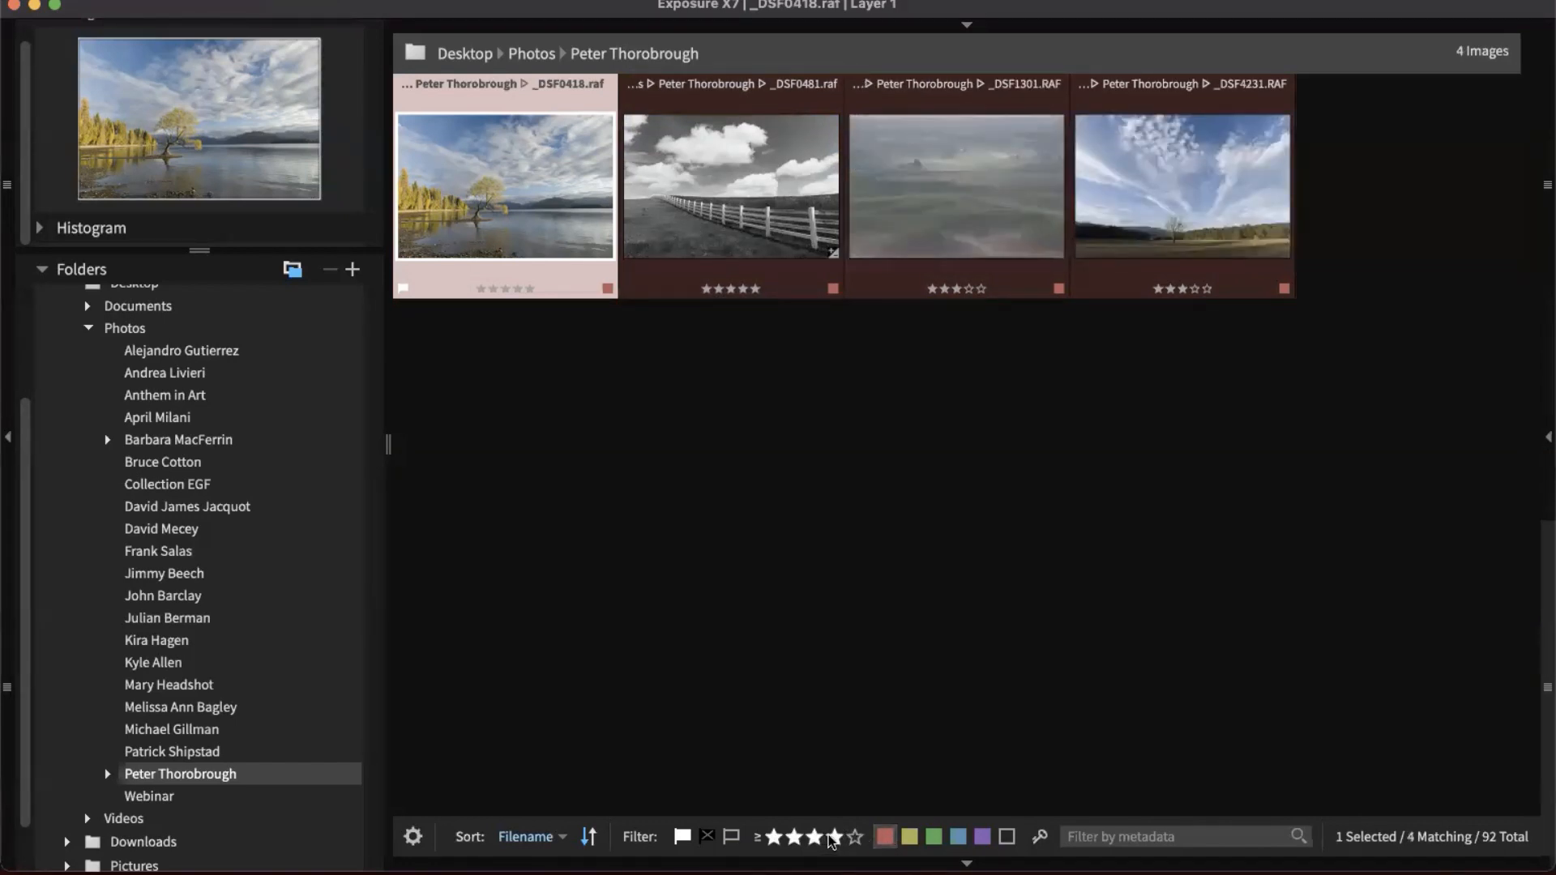
{"action": "left_click", "coordinate": [834, 839]}
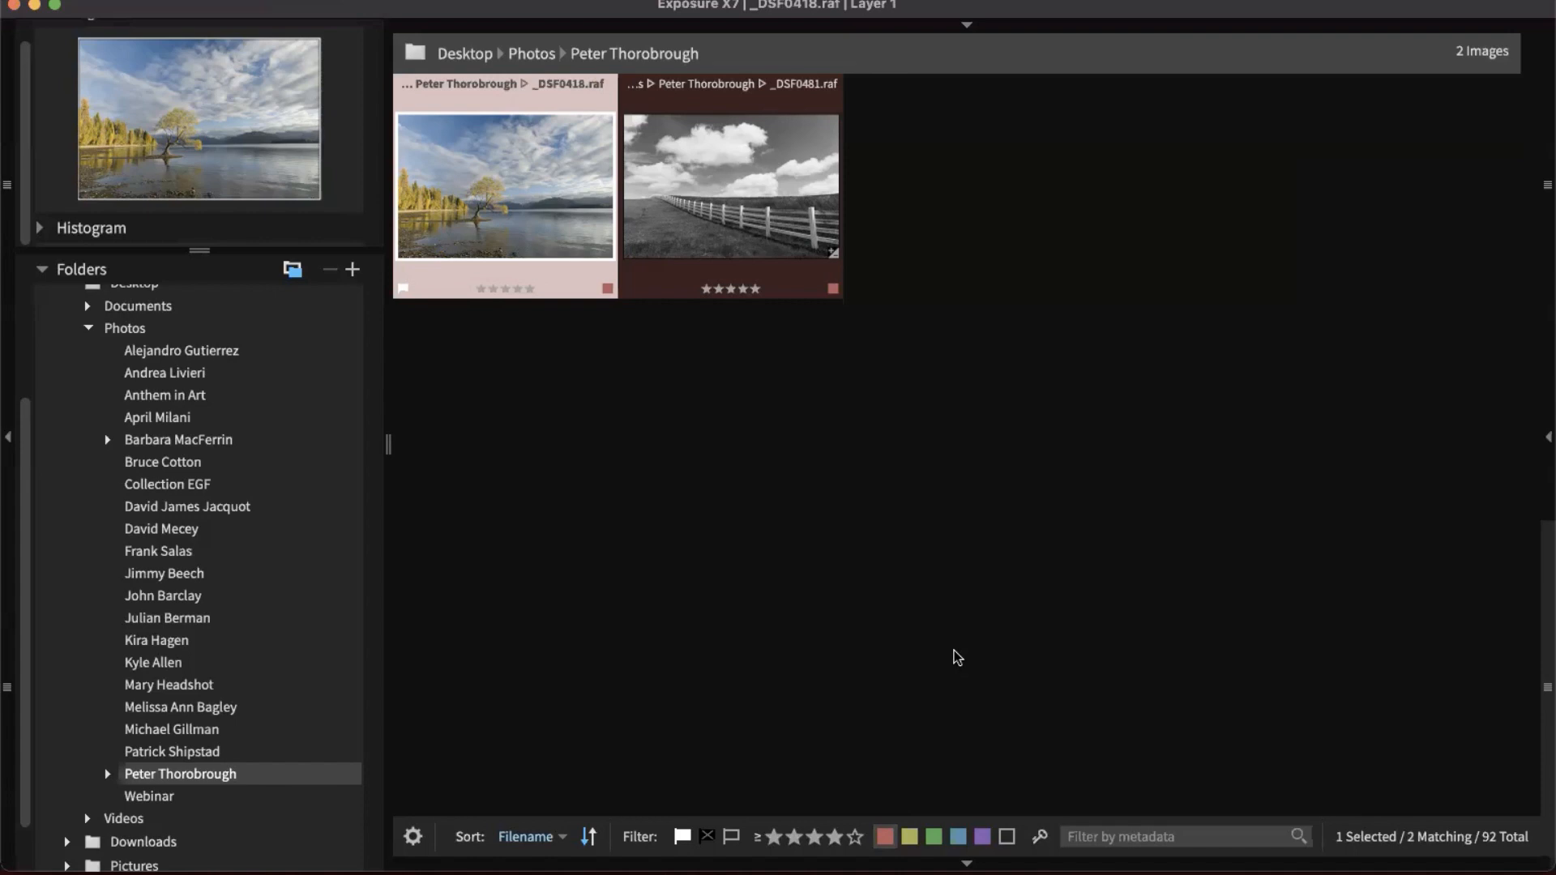
- Clear the label and rating filters and review the folder's photos through to the last TIFF images in its subfolder
{"action": "key", "text": "super+l"}
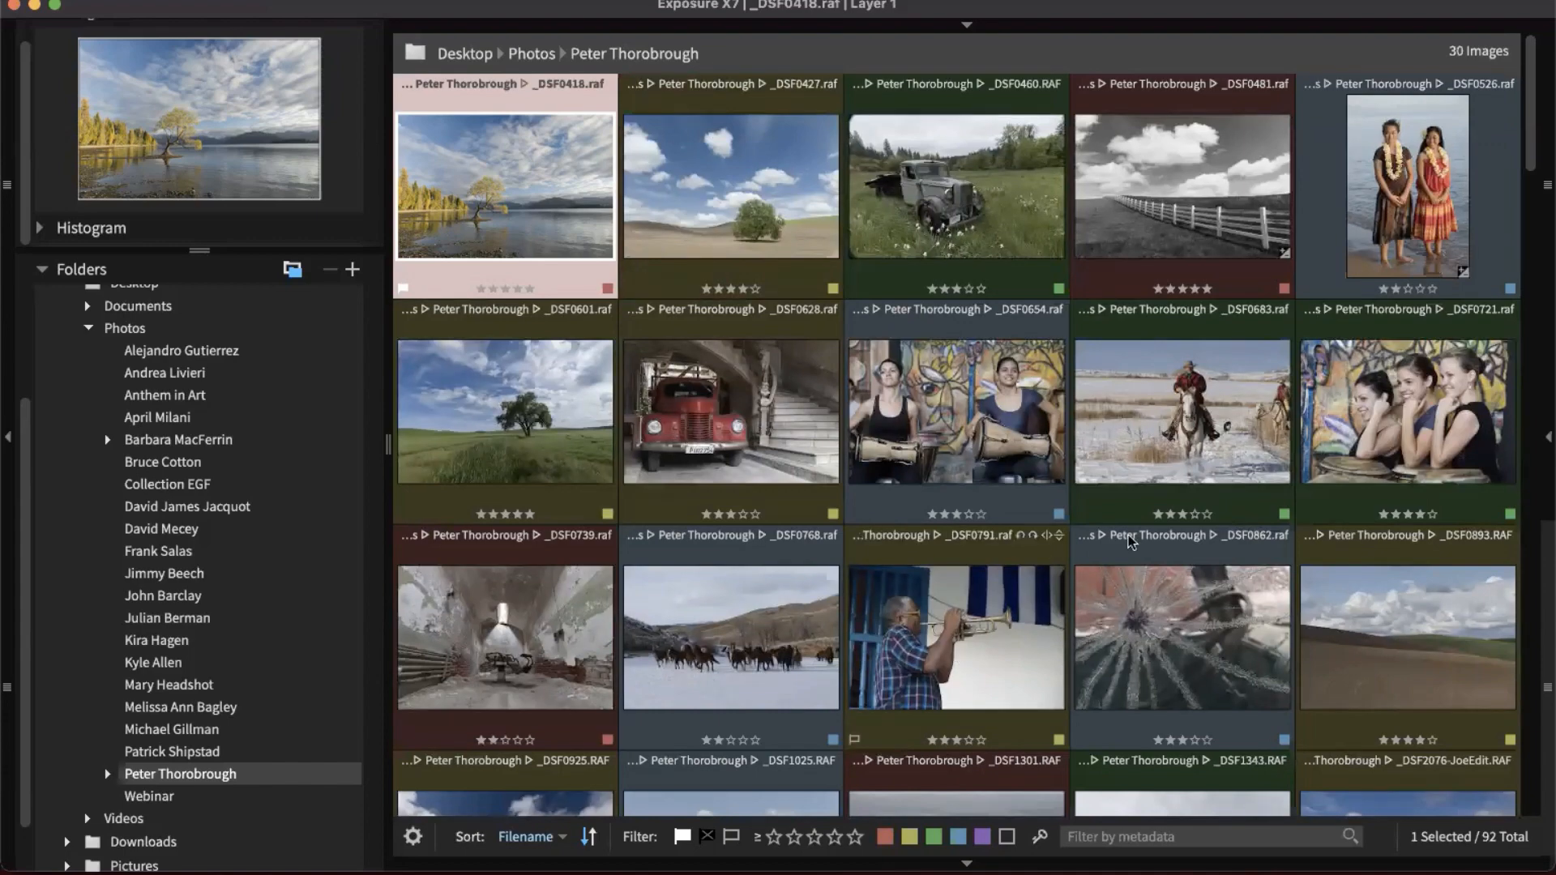
{"action": "scroll", "coordinate": [1331, 492], "scroll_direction": "down", "scroll_amount": 10}
{"action": "scroll", "coordinate": [1330, 489], "scroll_direction": "down", "scroll_amount": 8}
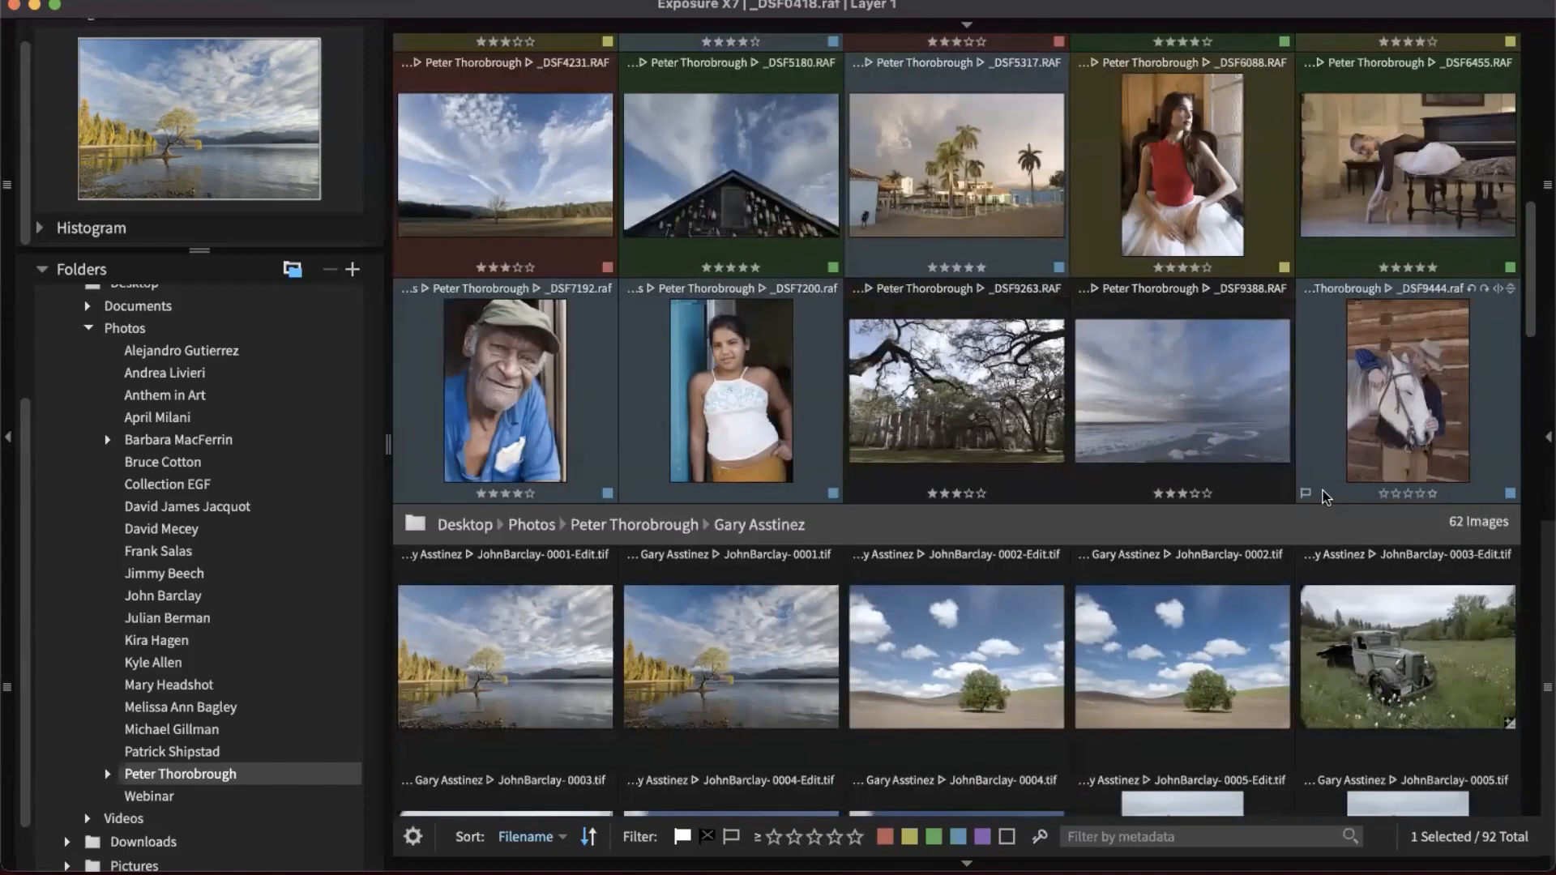
{"action": "scroll", "coordinate": [1313, 494], "scroll_direction": "down", "scroll_amount": 6}
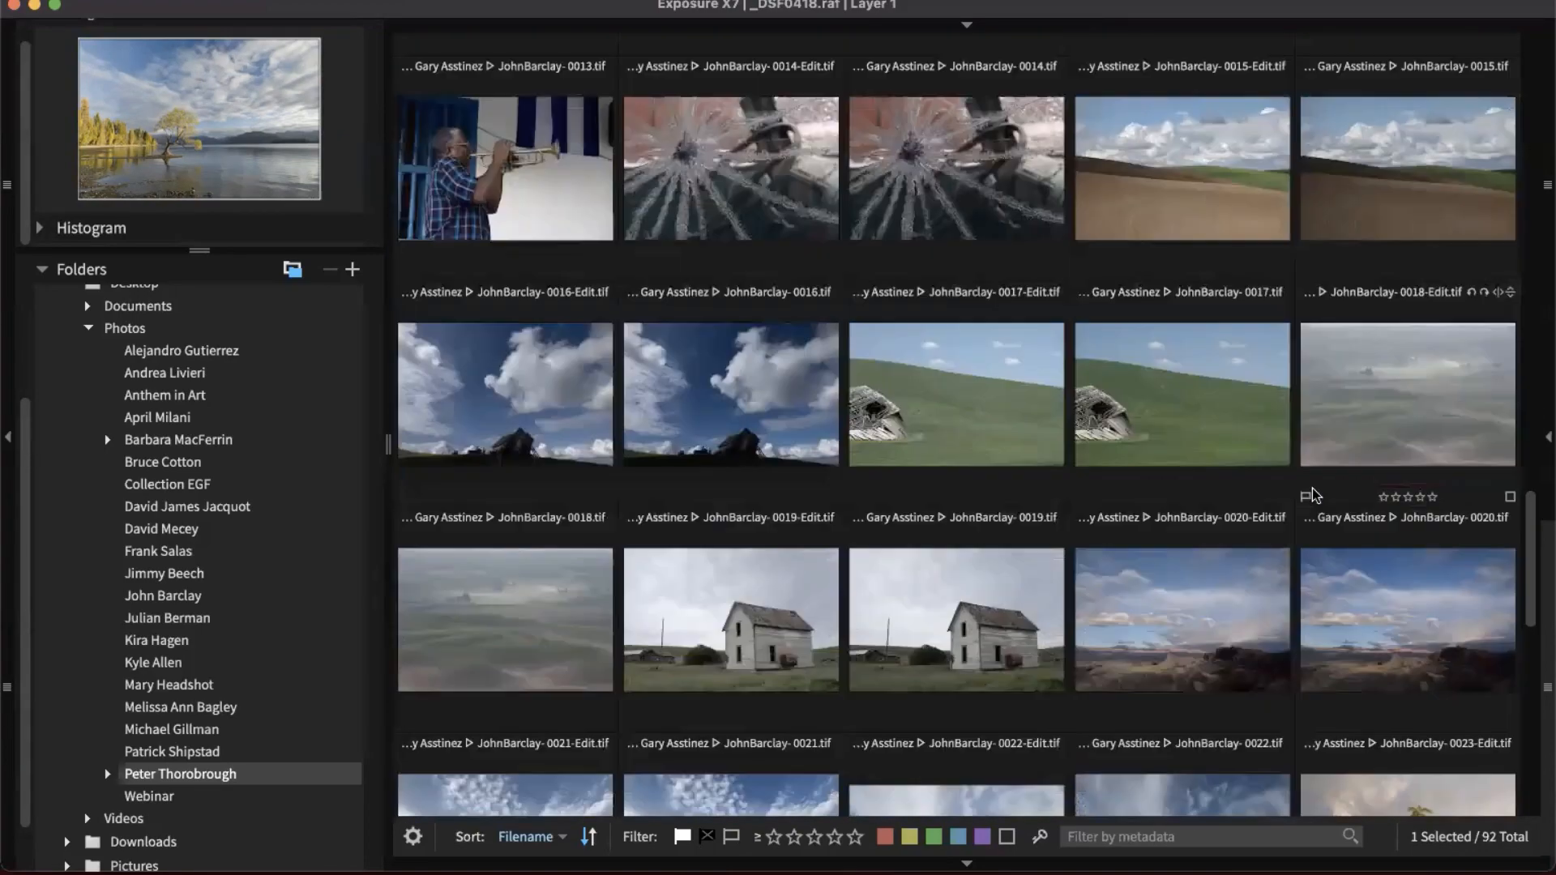
{"action": "scroll", "coordinate": [1311, 488], "scroll_direction": "down", "scroll_amount": 3}
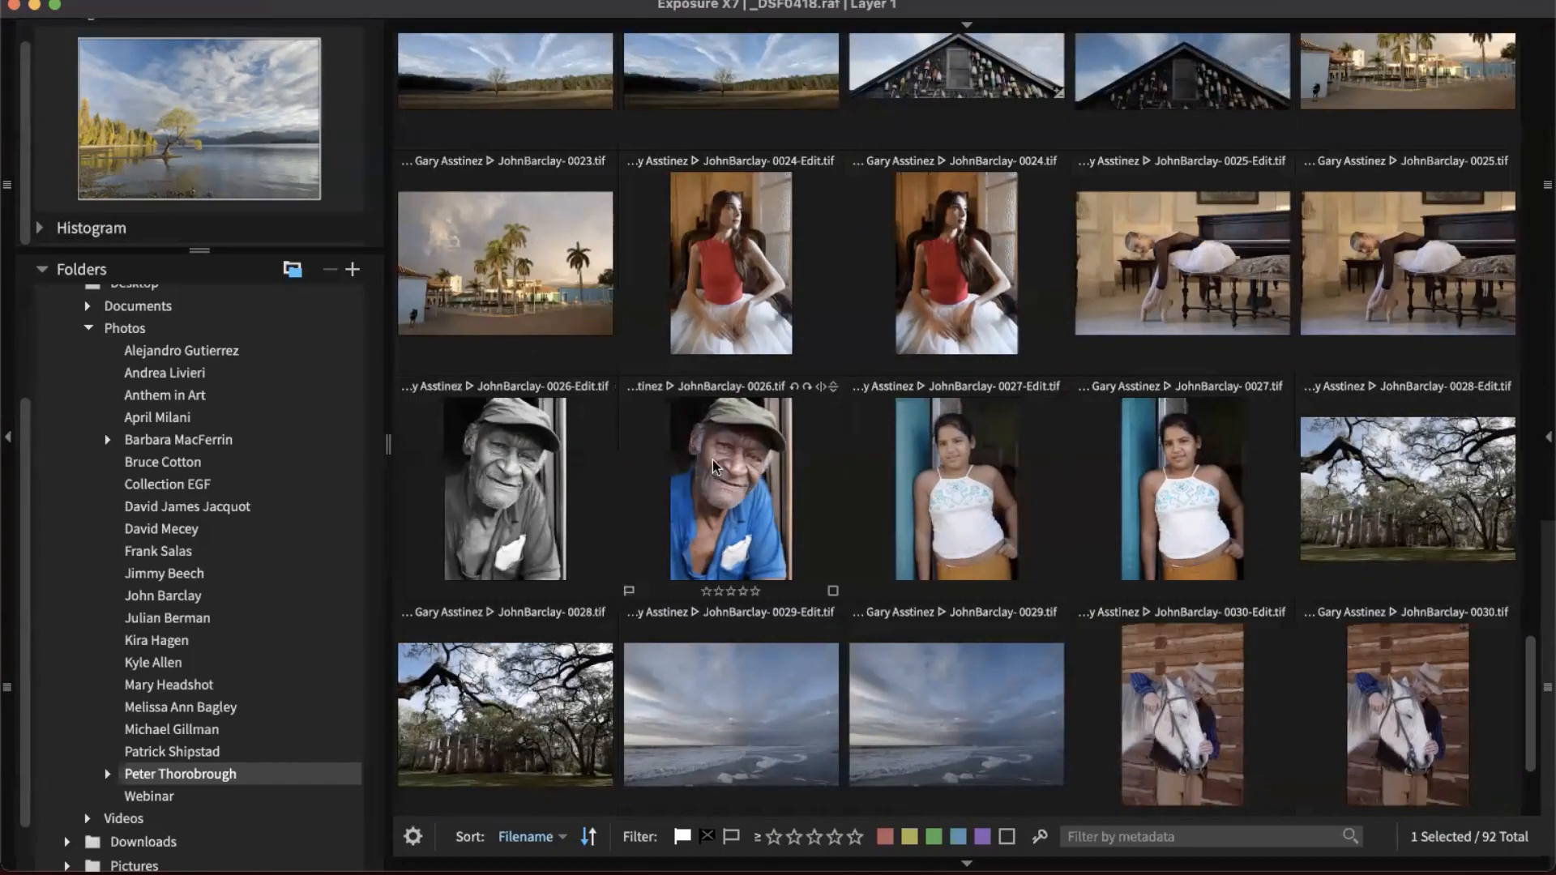
{"action": "scroll", "coordinate": [712, 459], "scroll_direction": "down", "scroll_amount": 3}
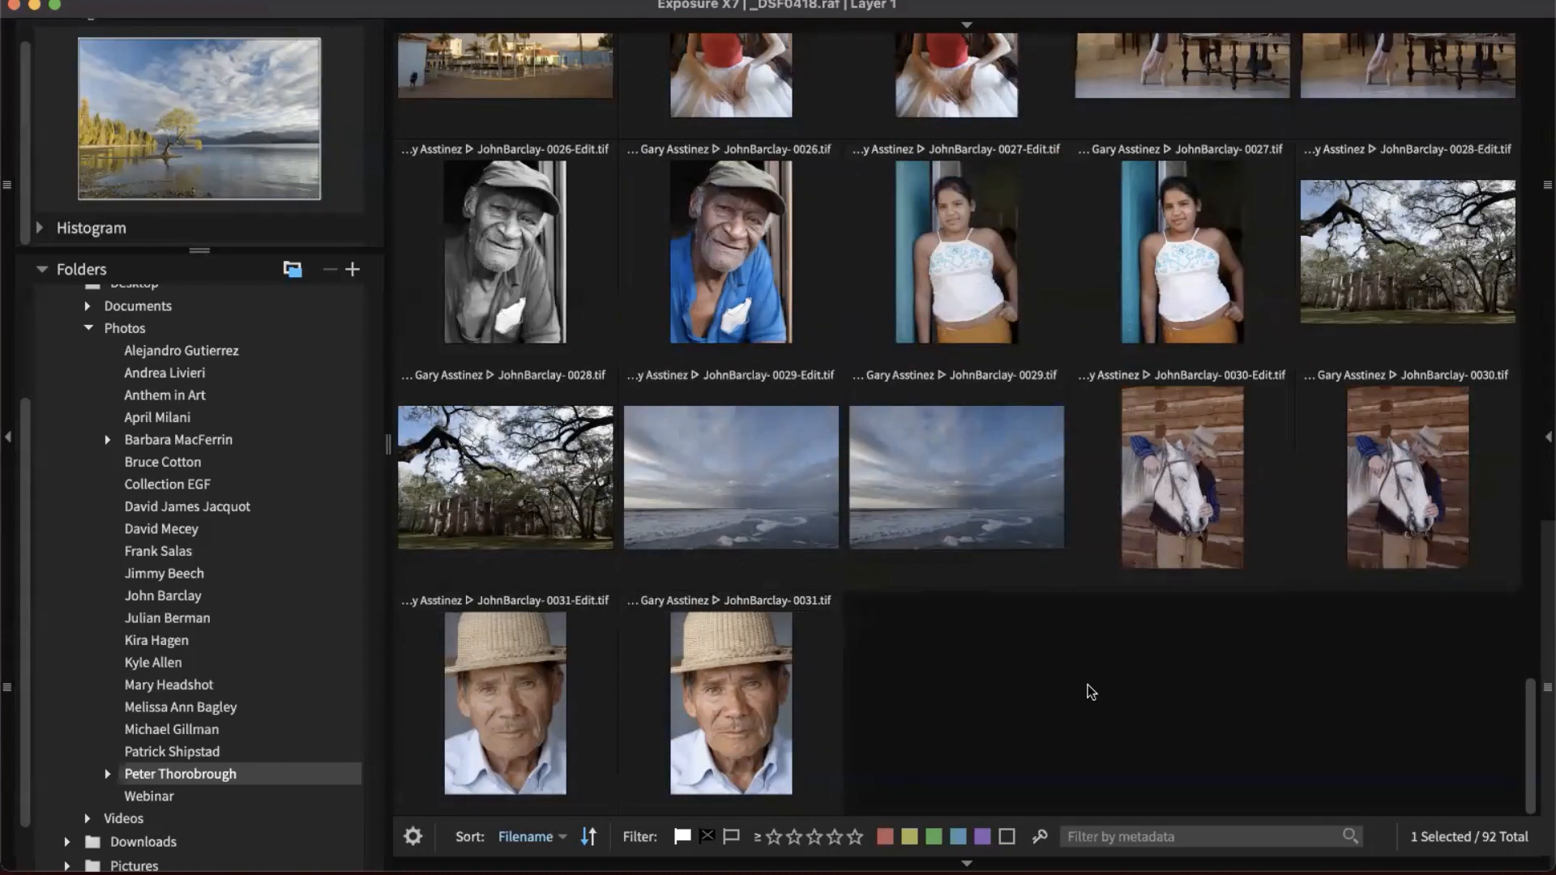
- Filter the photos by the metadata text "raf" and review the matching raw files
{"action": "left_click", "coordinate": [1189, 838]}
{"action": "type", "text": "raf"}
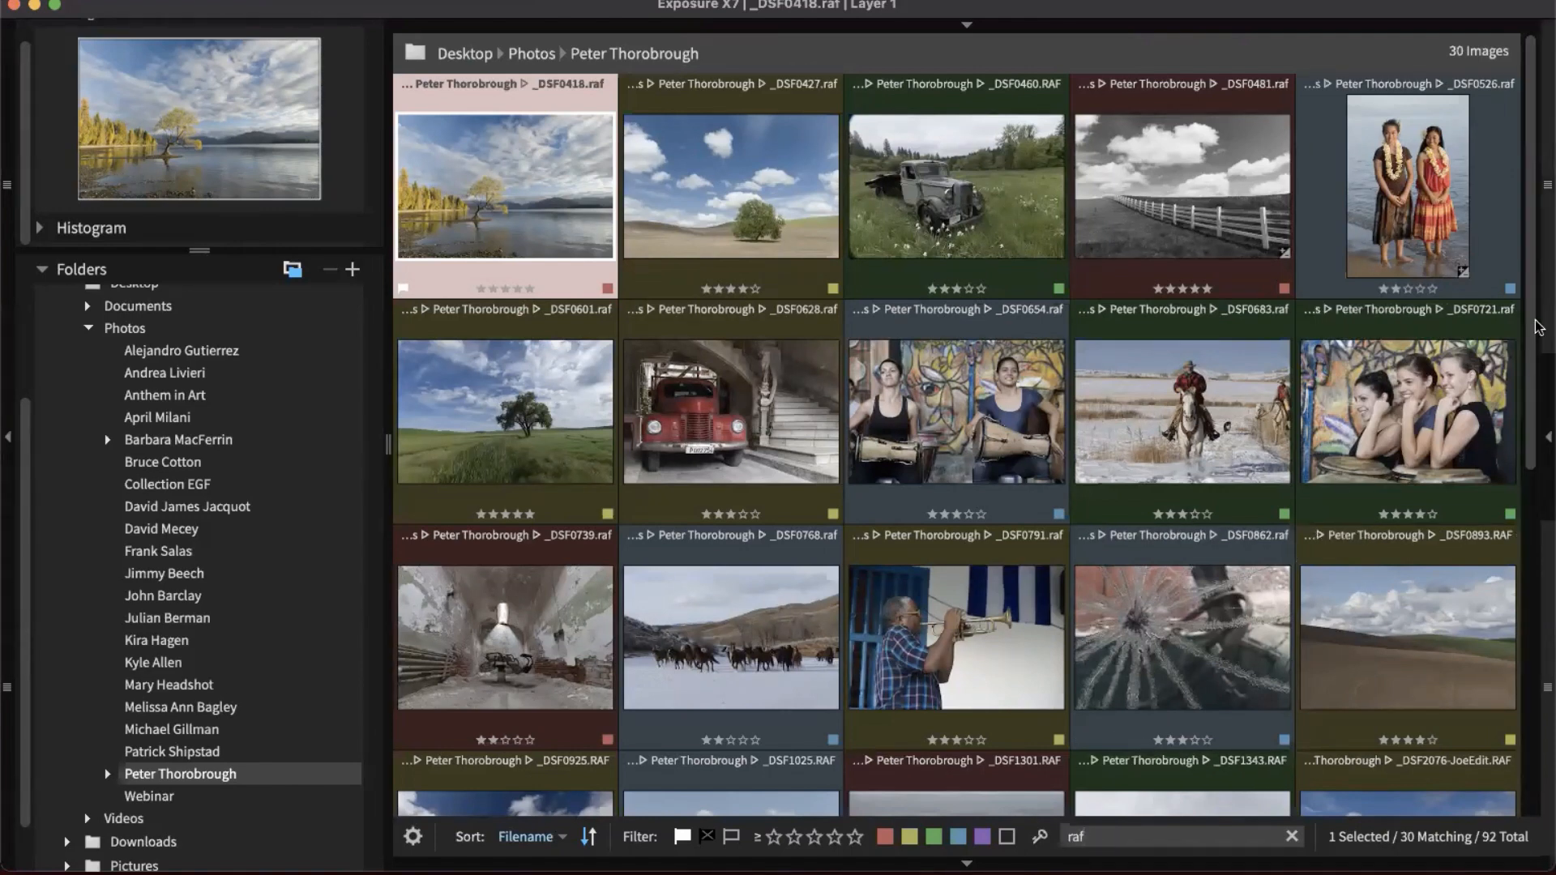
{"action": "scroll", "coordinate": [1538, 327], "scroll_direction": "down", "scroll_amount": 10}
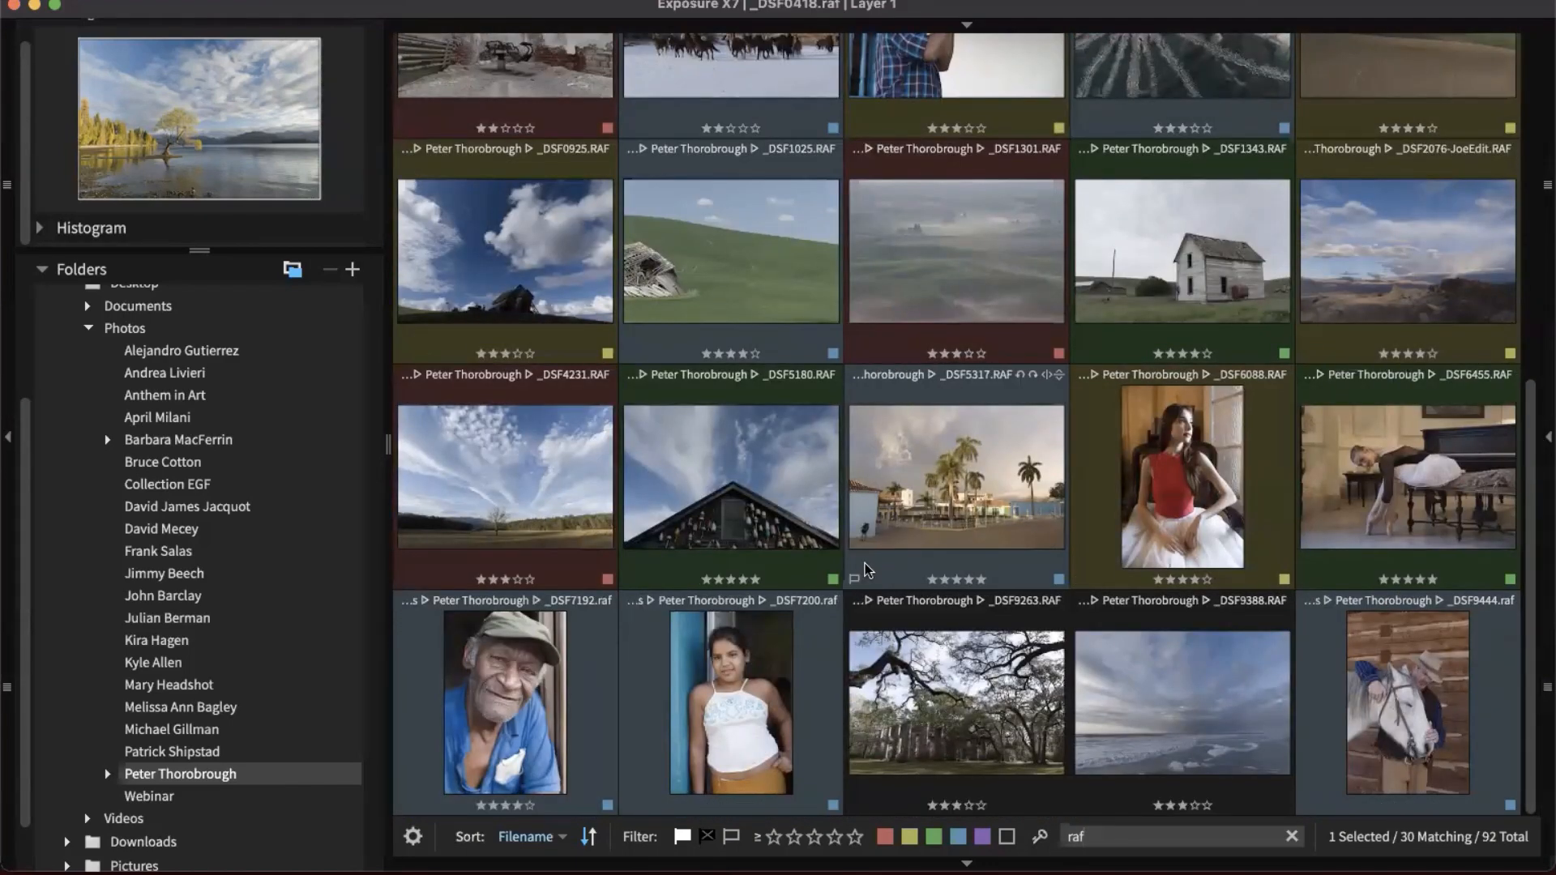
{"action": "scroll", "coordinate": [938, 511], "scroll_direction": "up", "scroll_amount": 10}
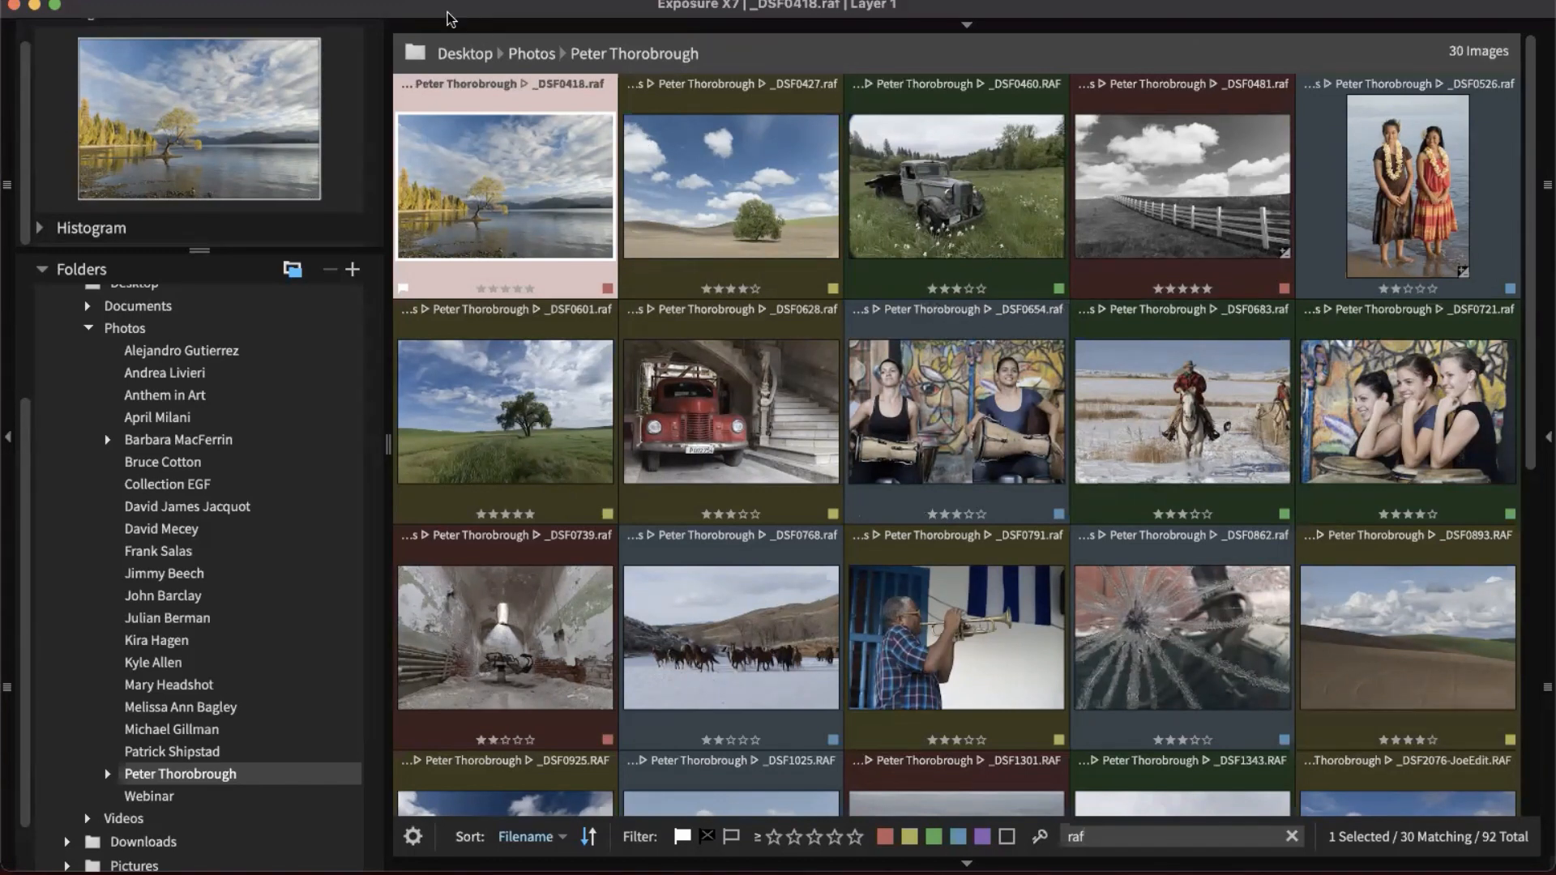
{"action": "left_click", "coordinate": [344, 2]}
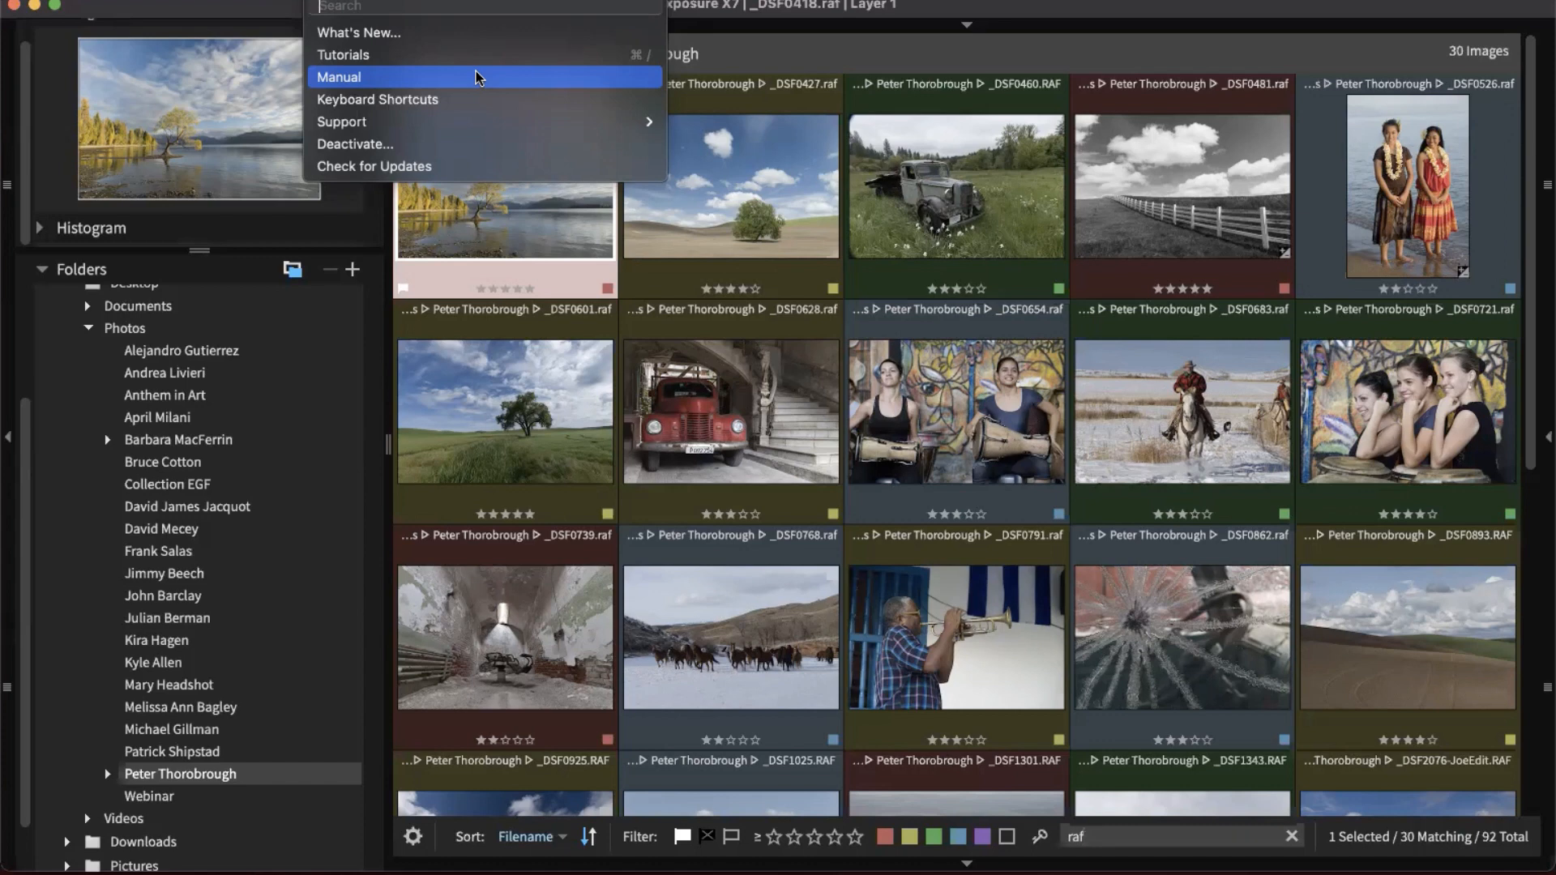
{"action": "left_click", "coordinate": [1259, 7]}
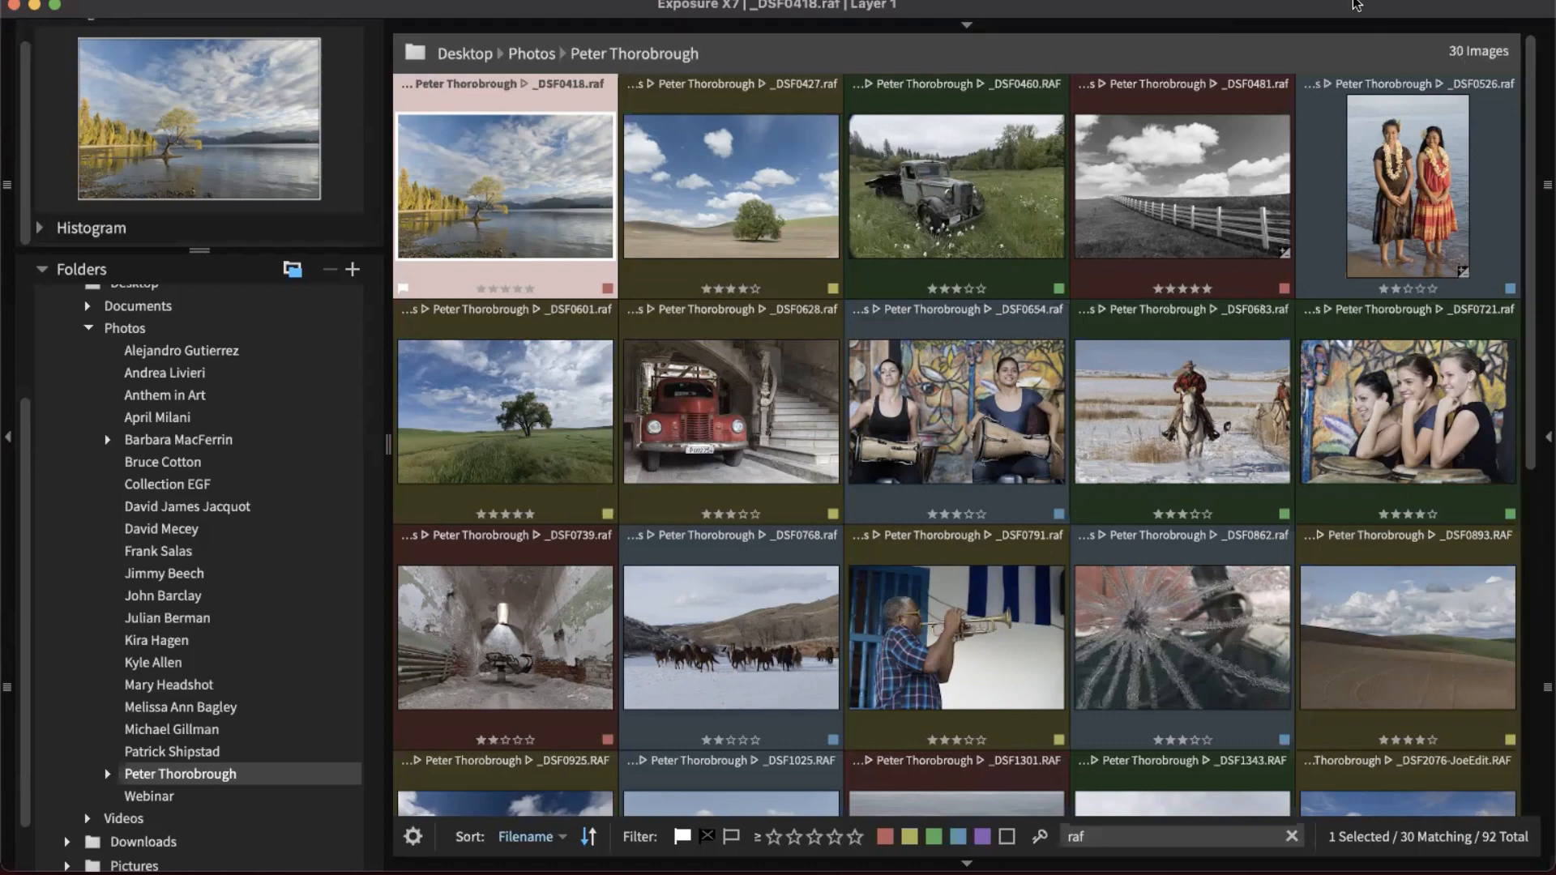
- Sort the photos by Camera Make and clear the "raf" metadata filter to compare the groups of all images
{"action": "left_click", "coordinate": [525, 836]}
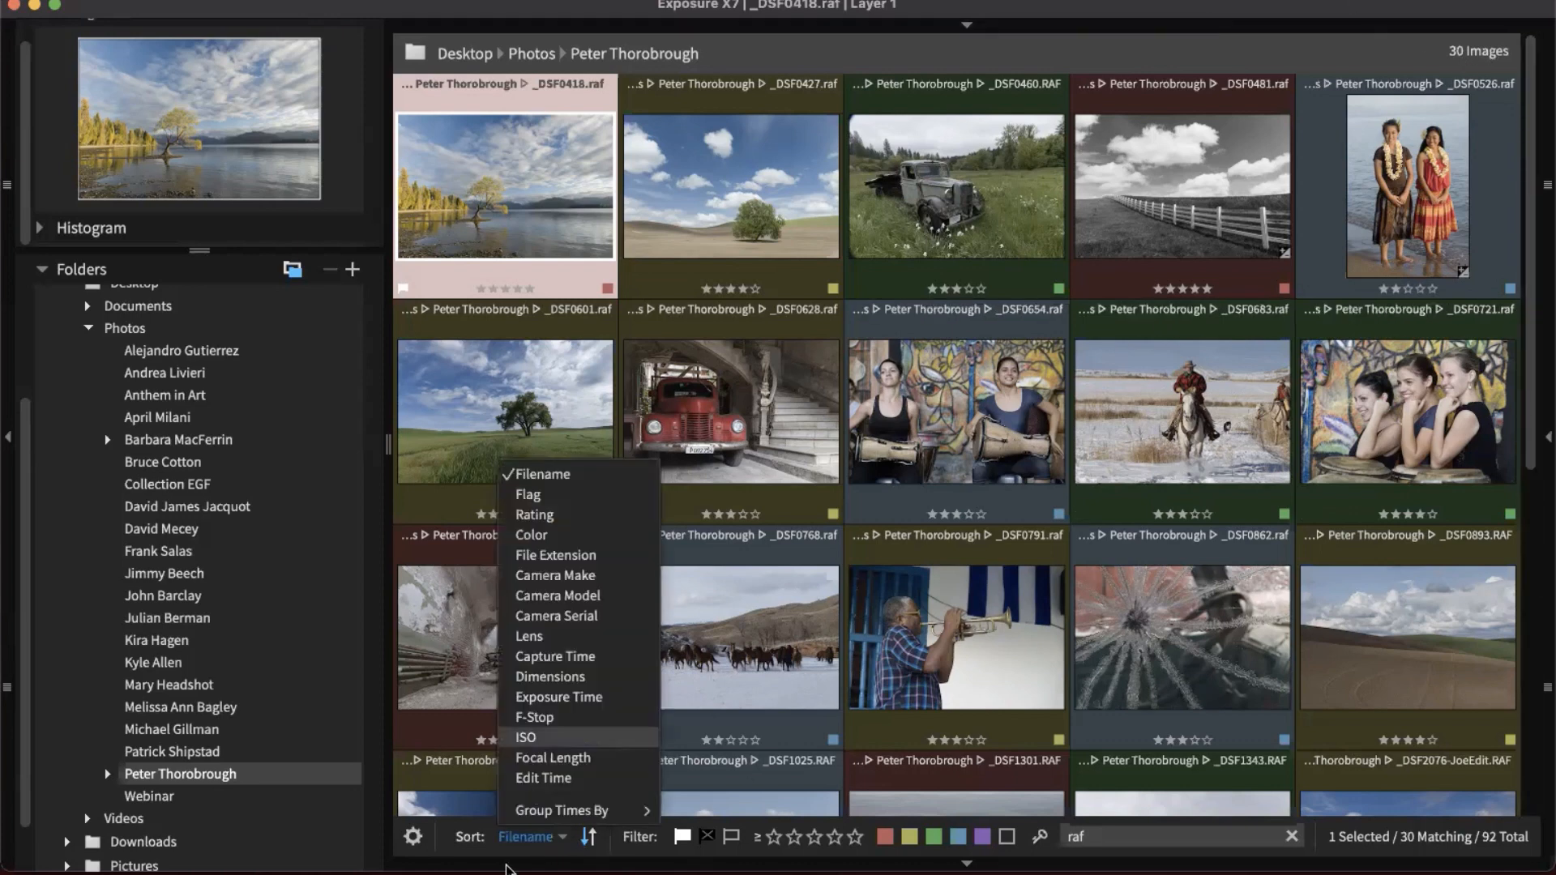
{"action": "left_click", "coordinate": [587, 576]}
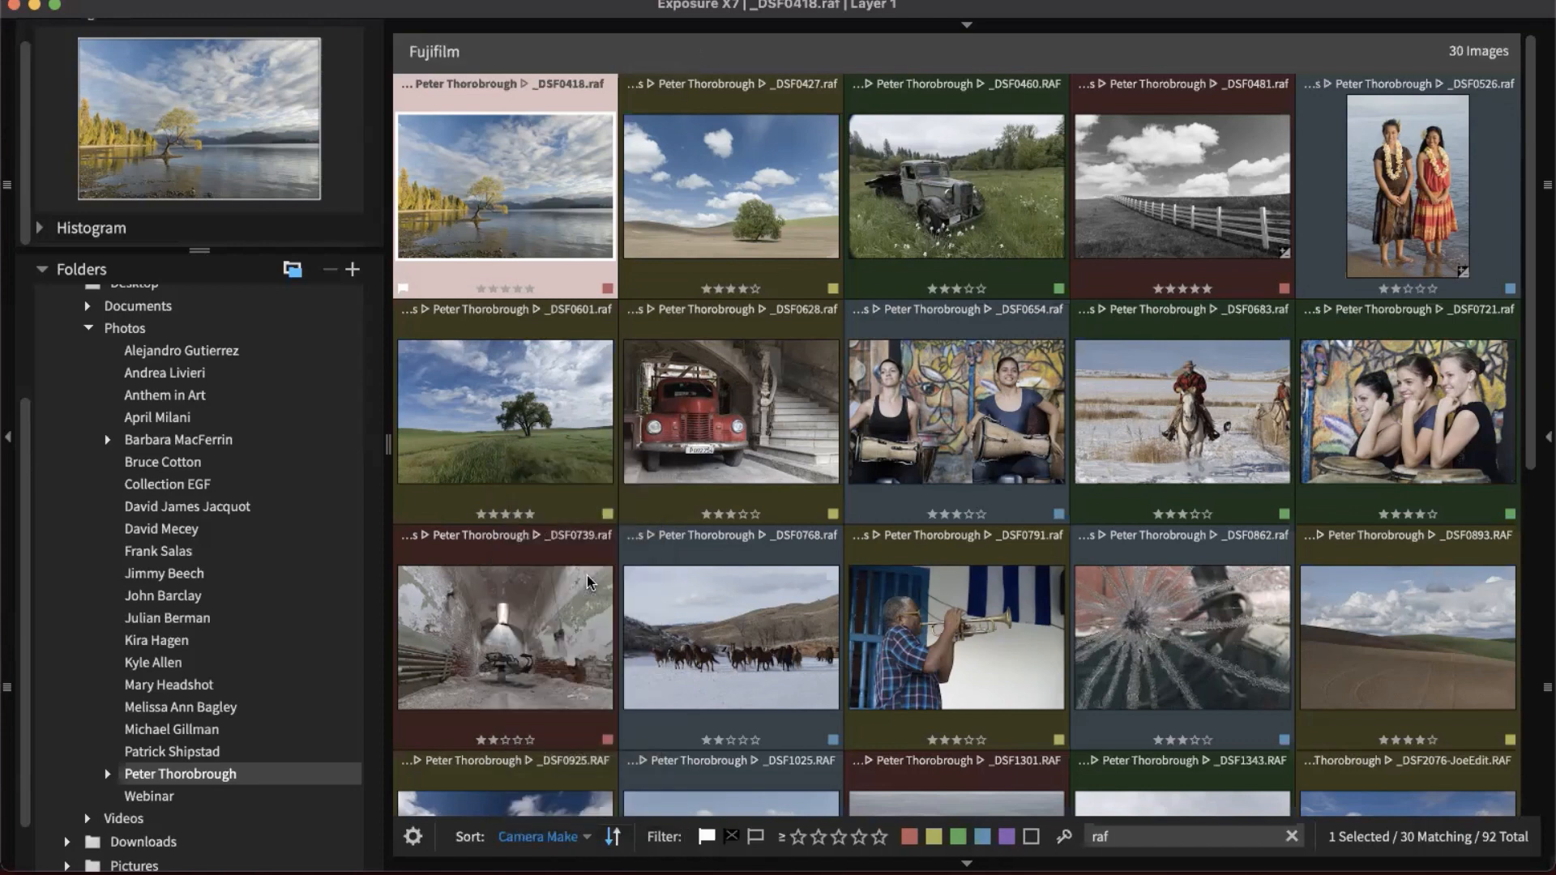
{"action": "left_click", "coordinate": [1291, 836]}
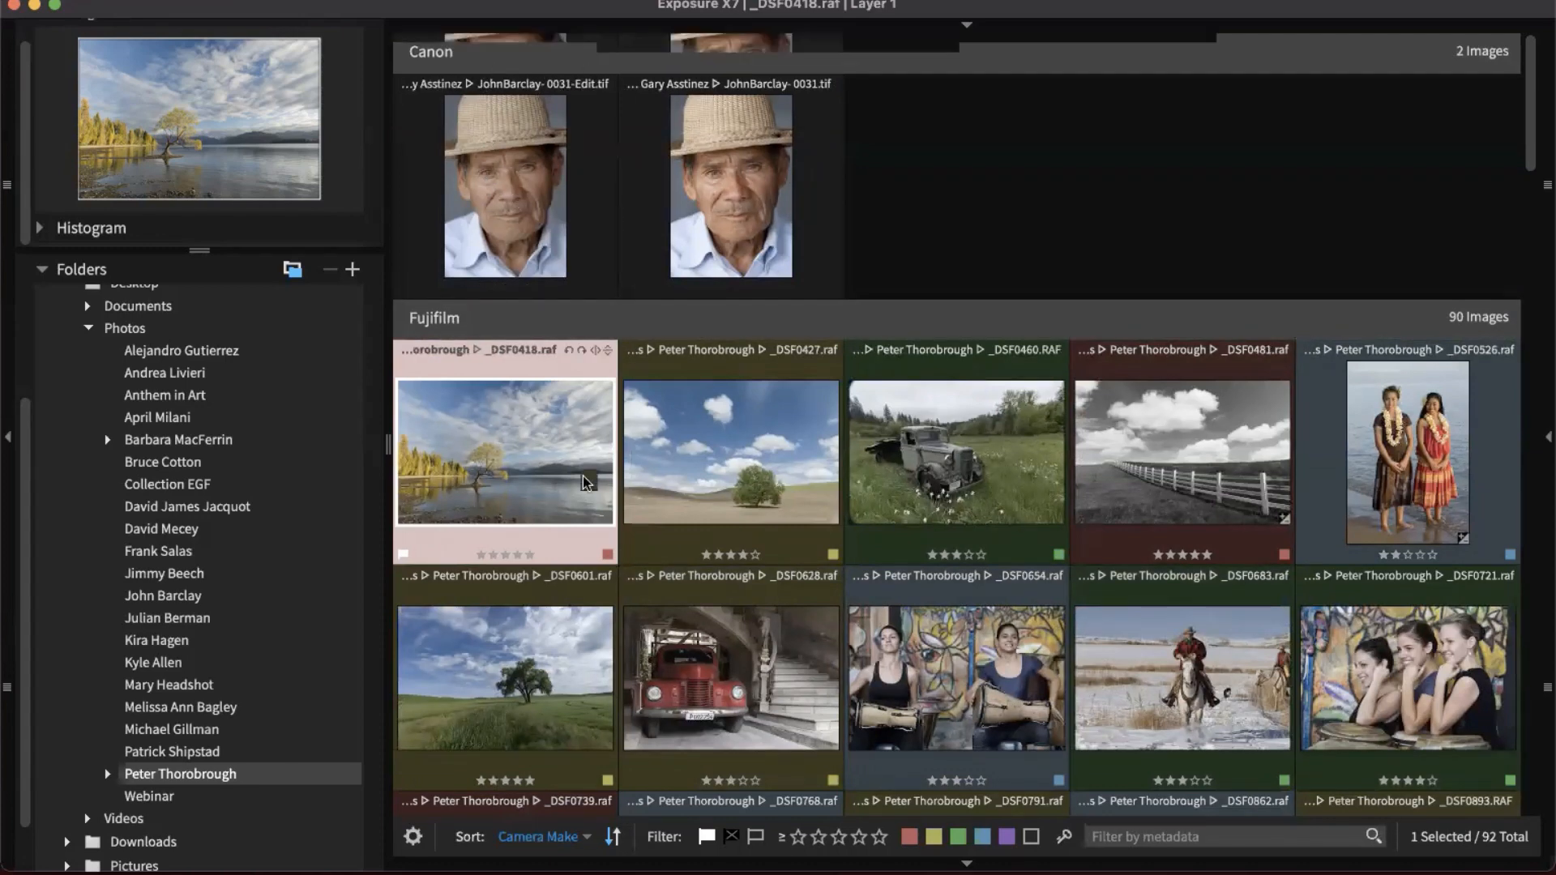
{"action": "scroll", "coordinate": [582, 475], "scroll_direction": "down", "scroll_amount": 5}
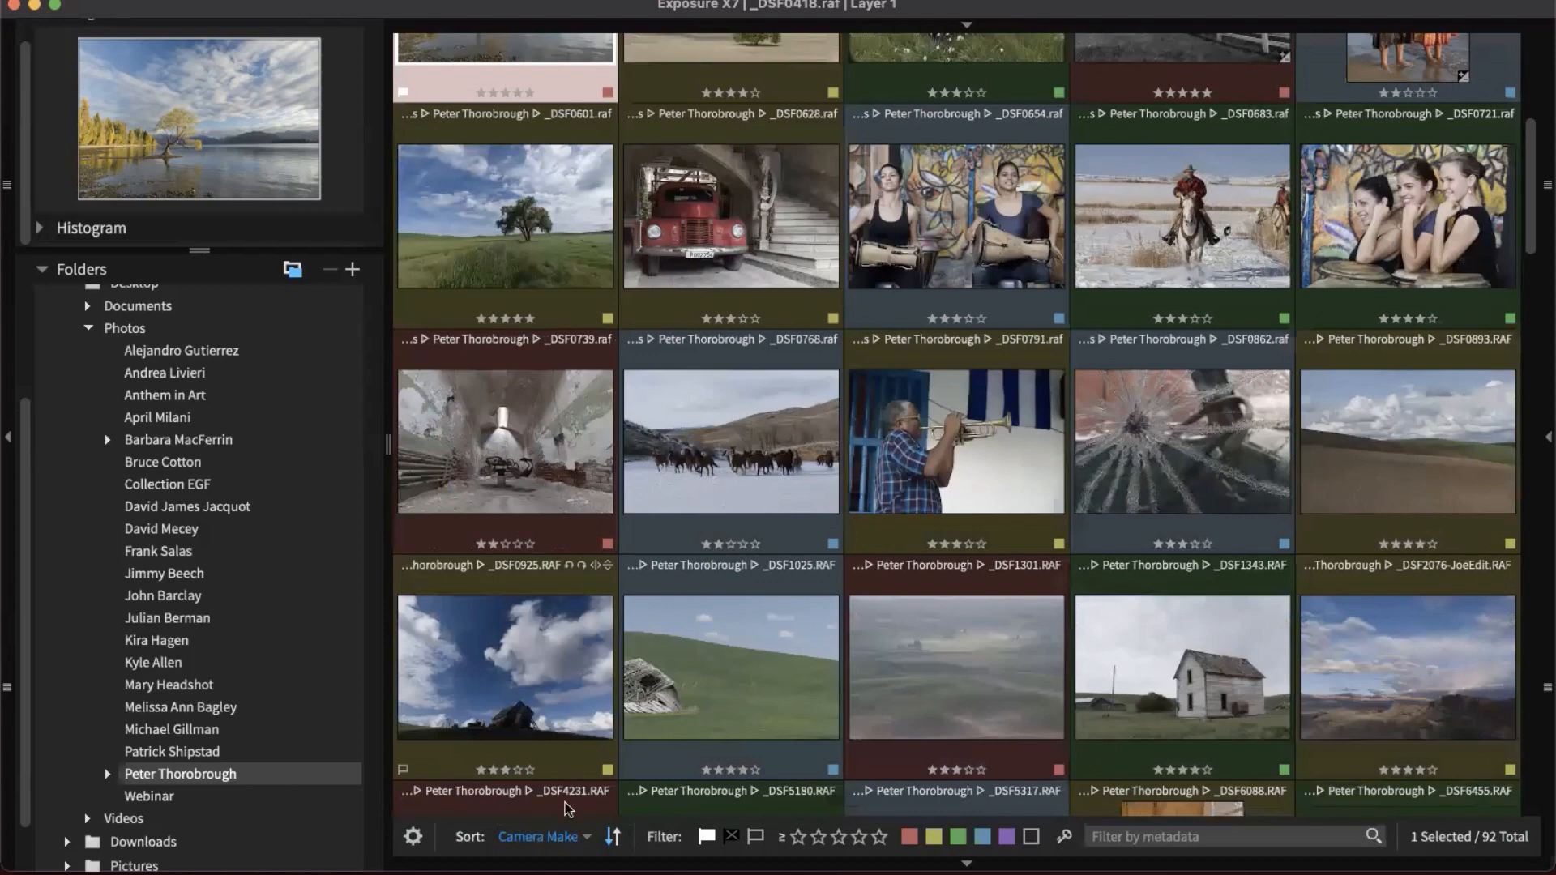
- Check the Group Times By options and set the sort order back to Filename
{"action": "left_click", "coordinate": [557, 843]}
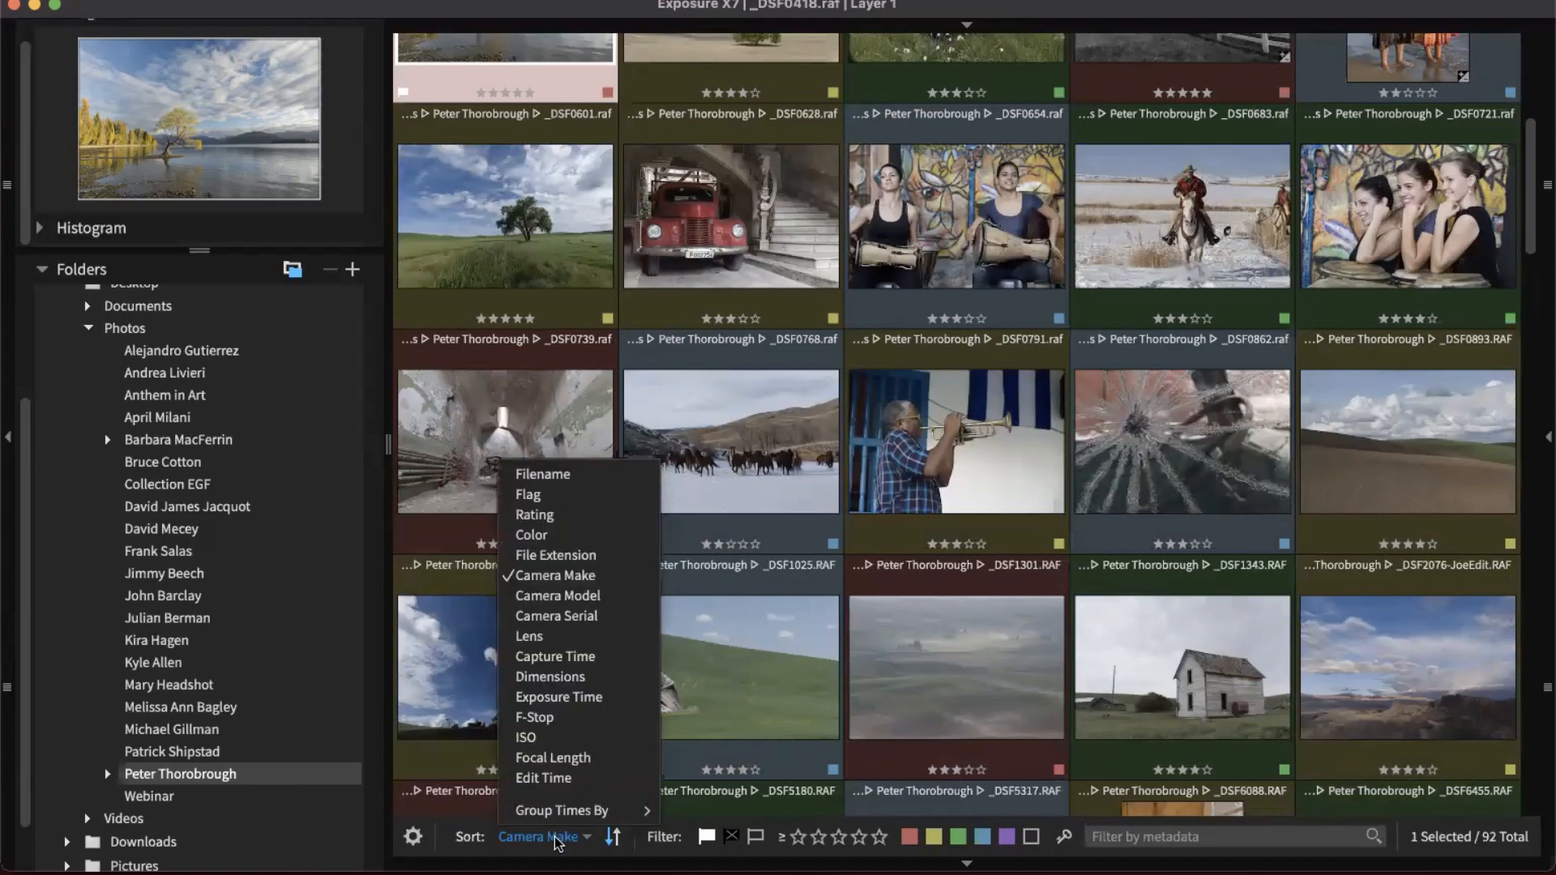
{"action": "mouse_move", "coordinate": [557, 800]}
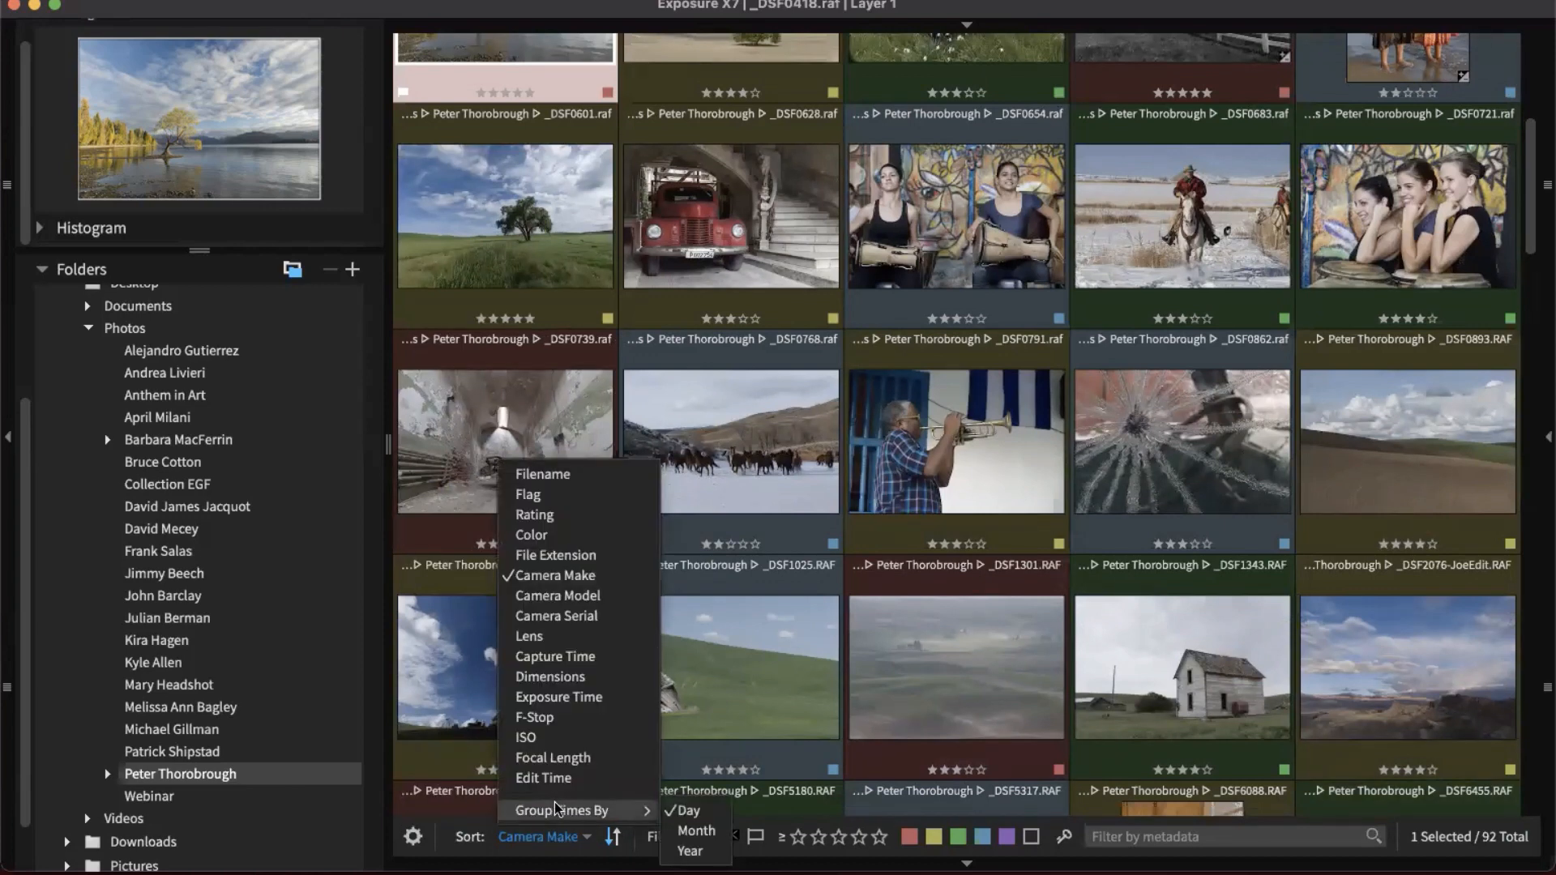
{"action": "left_click", "coordinate": [548, 475]}
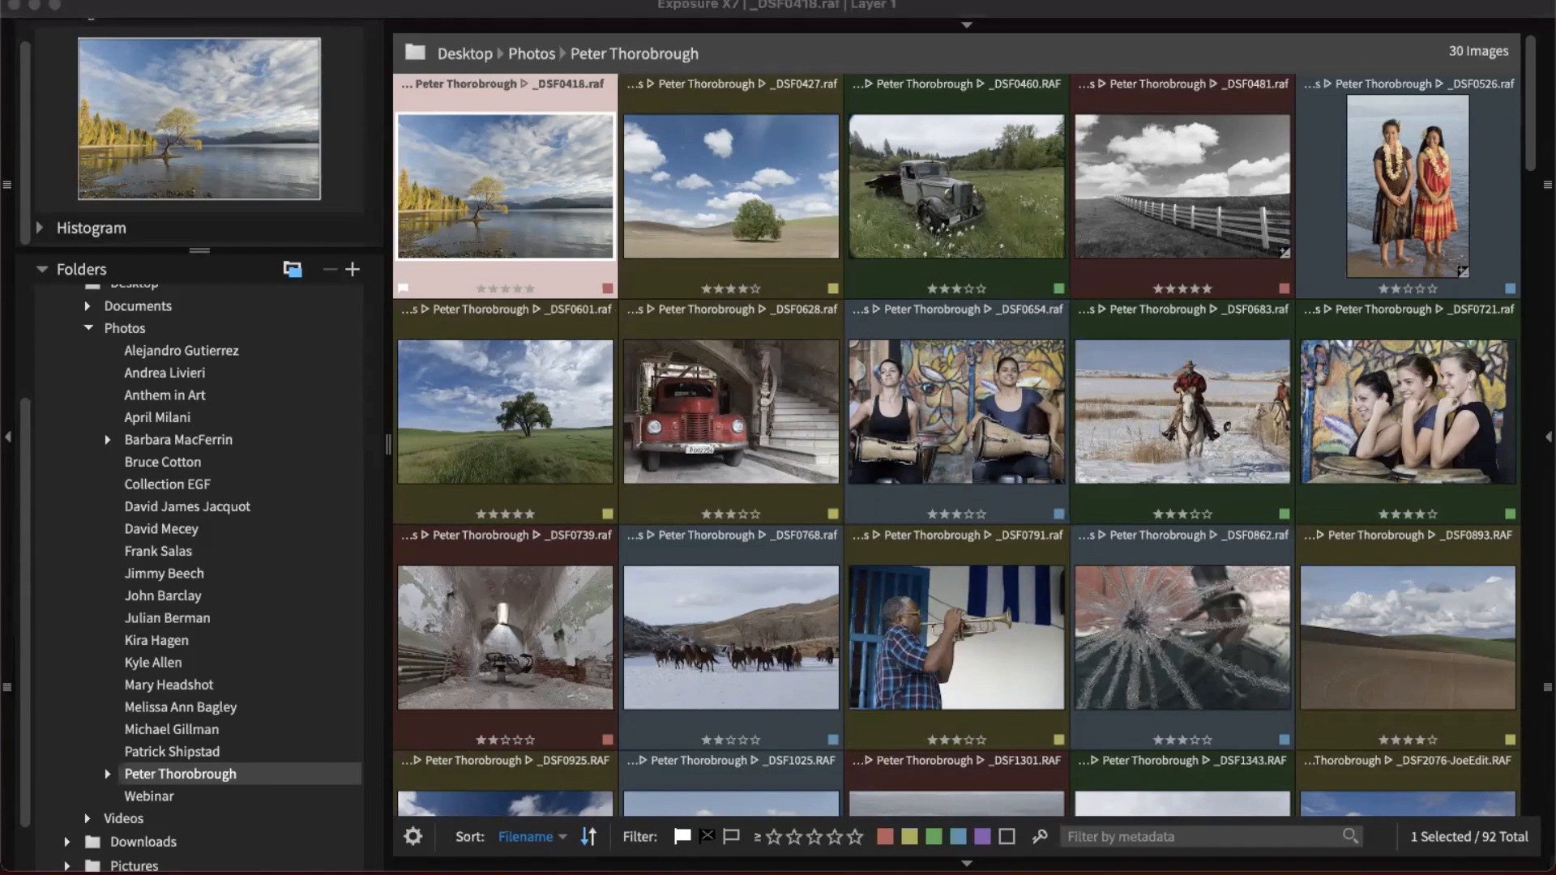
- Switch to Finder and open the Exposure Software subfolder inside the photographer's folder that holds the _DSF raw files
{"action": "left_click_drag", "start_coordinate": [908, 874], "coordinate": [1199, 151]}
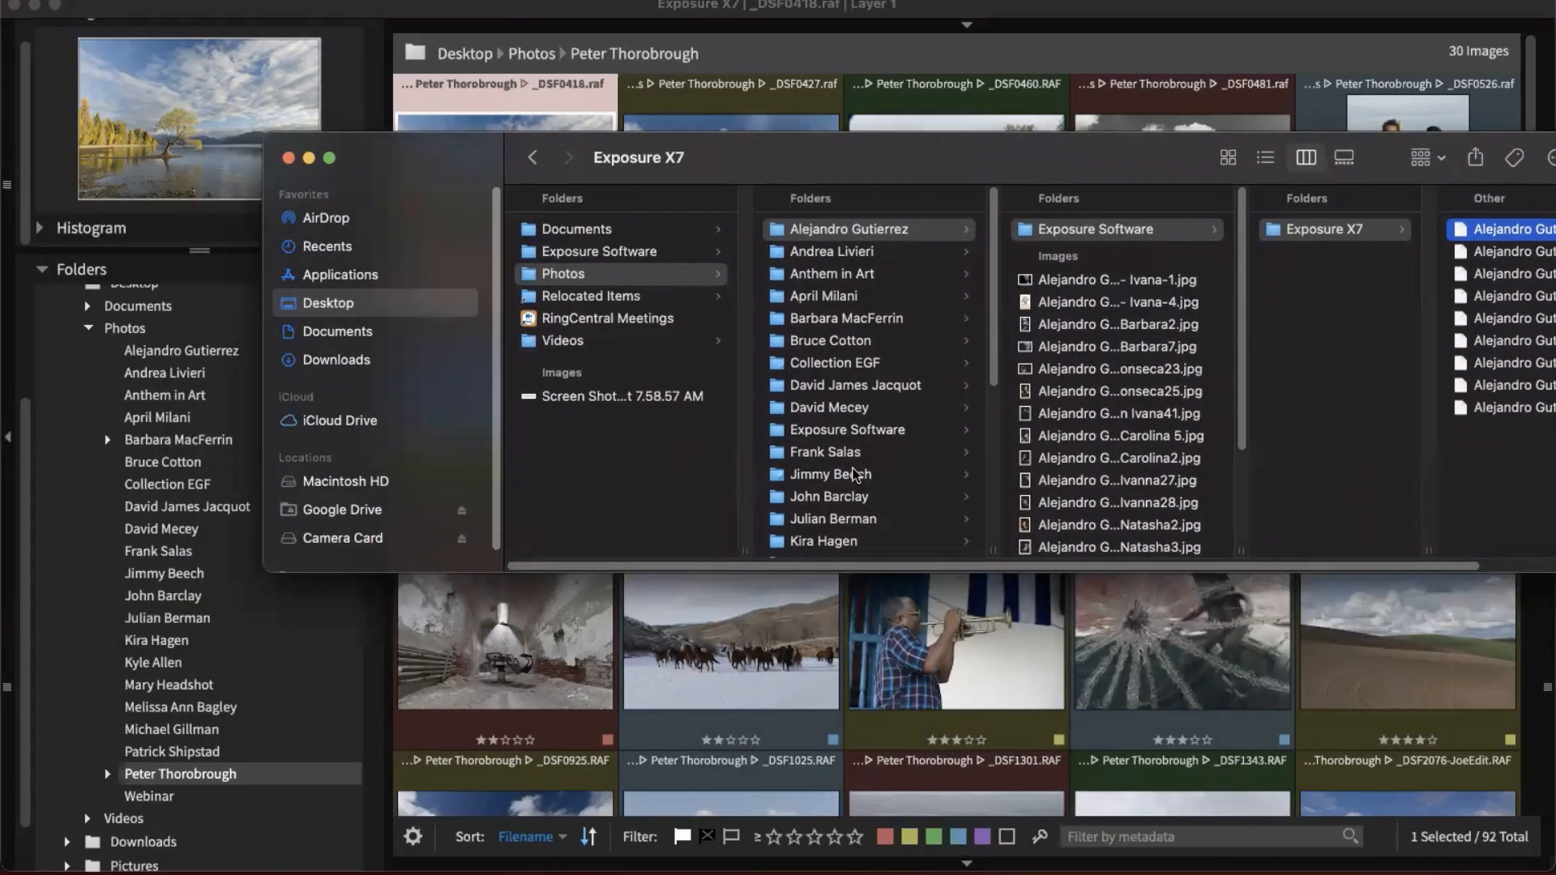
{"action": "left_click", "coordinate": [858, 498]}
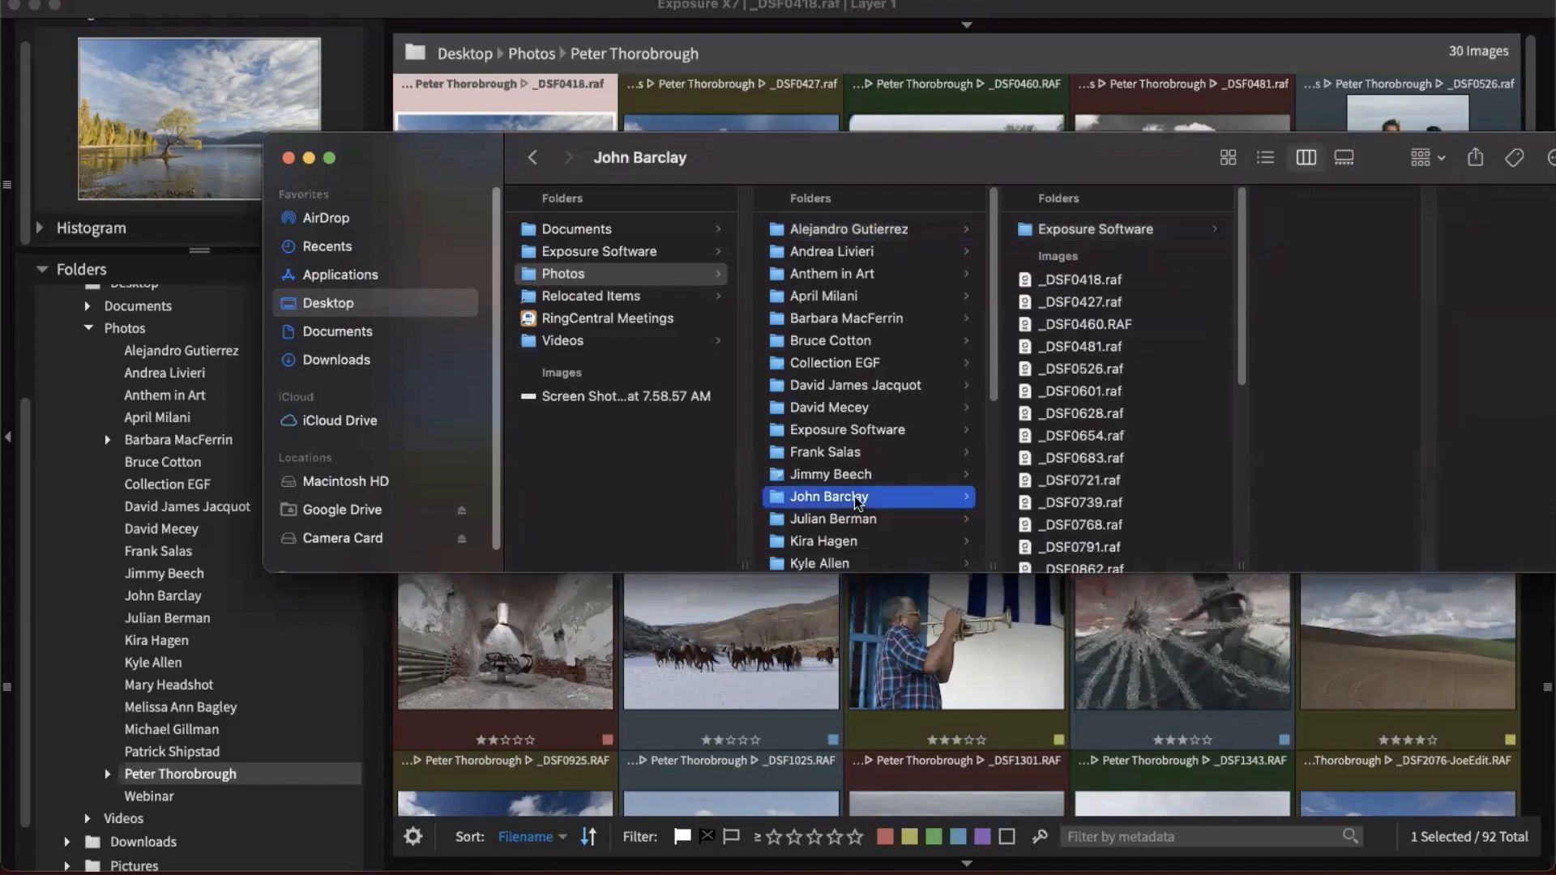
{"action": "left_click_drag", "start_coordinate": [1107, 162], "coordinate": [992, 154]}
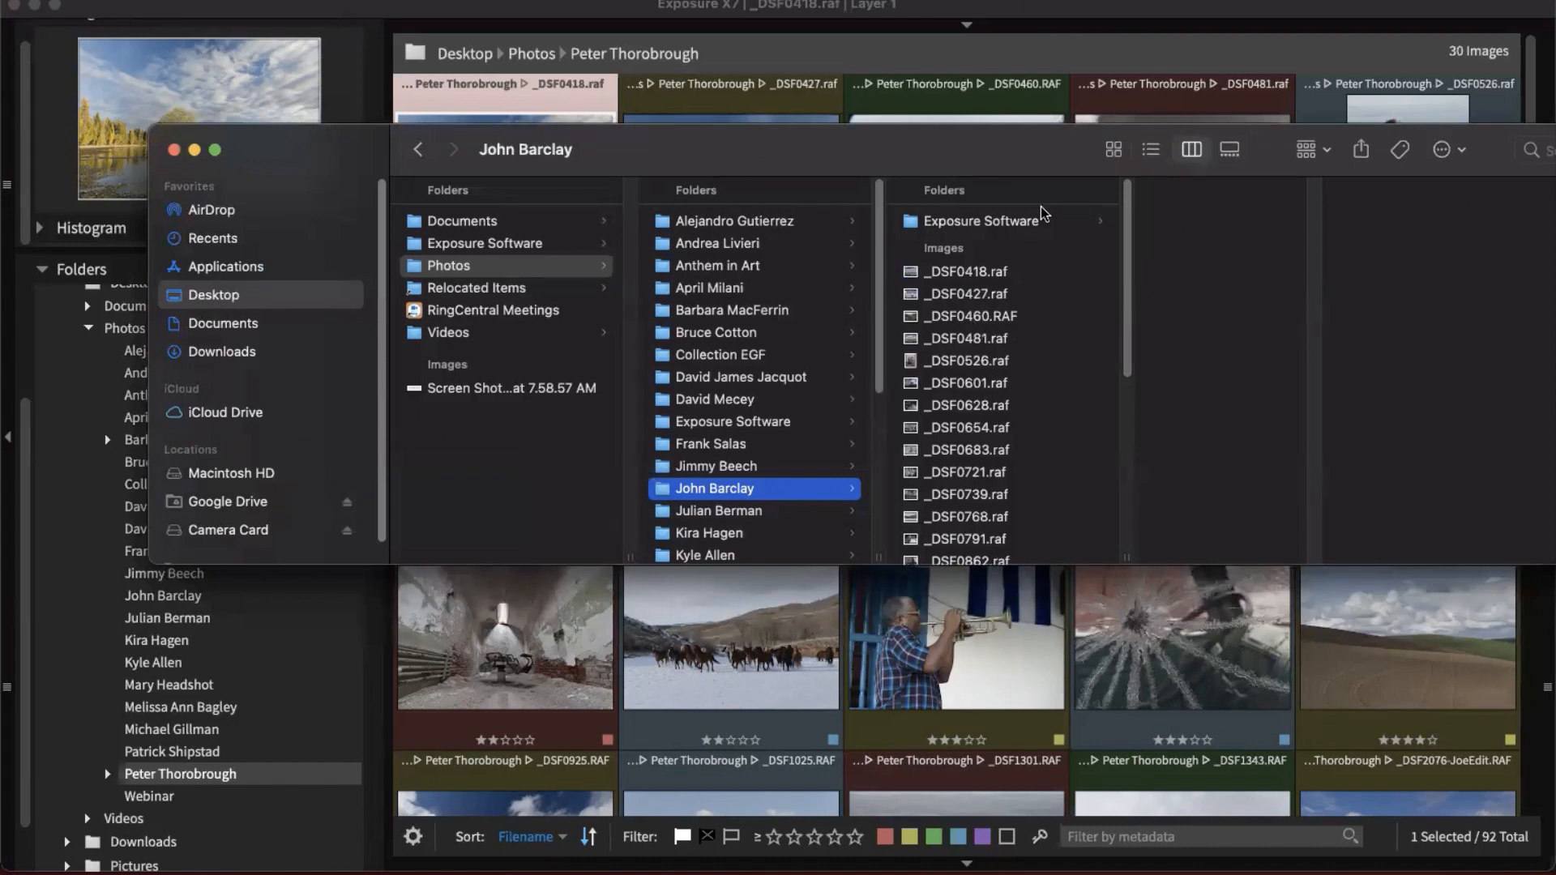
{"action": "left_click", "coordinate": [986, 222]}
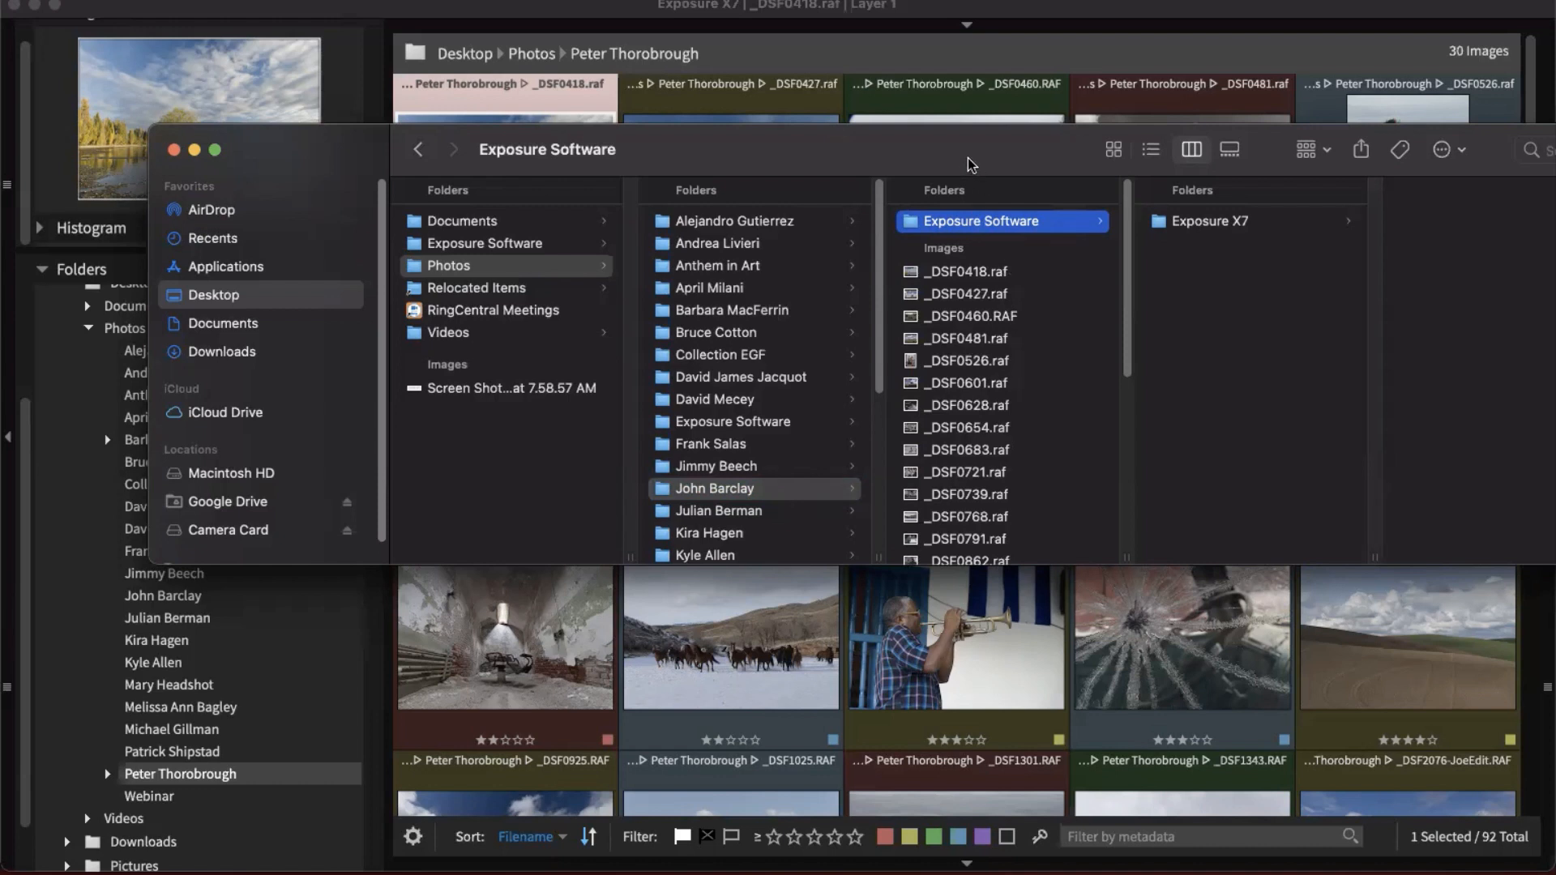
{"action": "left_click_drag", "start_coordinate": [970, 160], "coordinate": [956, 166]}
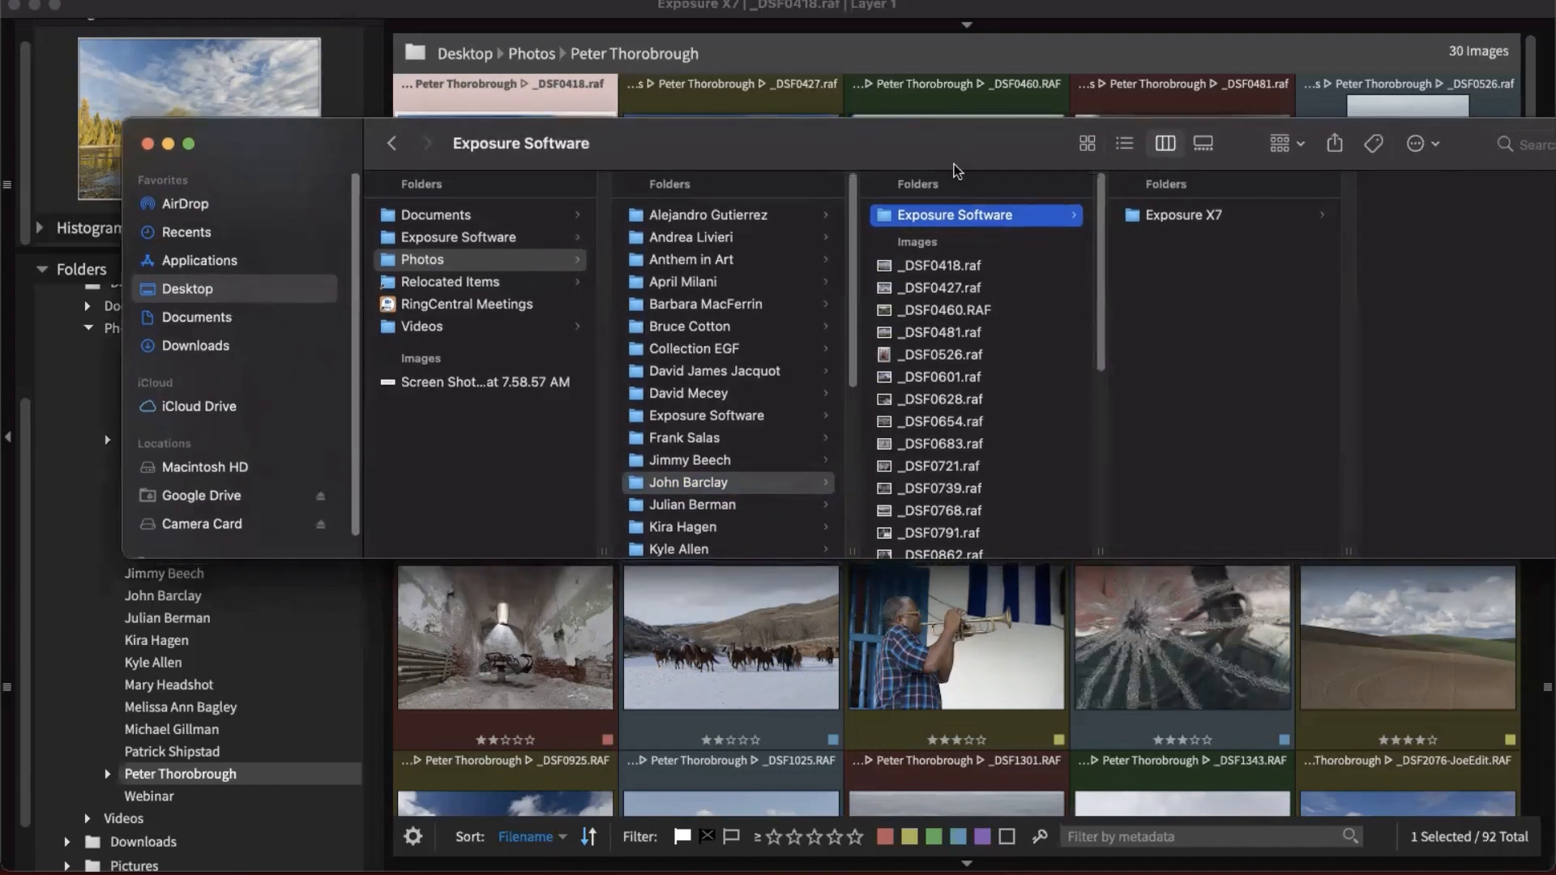
- Select _DSF0427.raf in Finder and open the Exposure X7 subfolder to examine the .exposurex7 sidecar files
{"action": "left_click", "coordinate": [980, 287]}
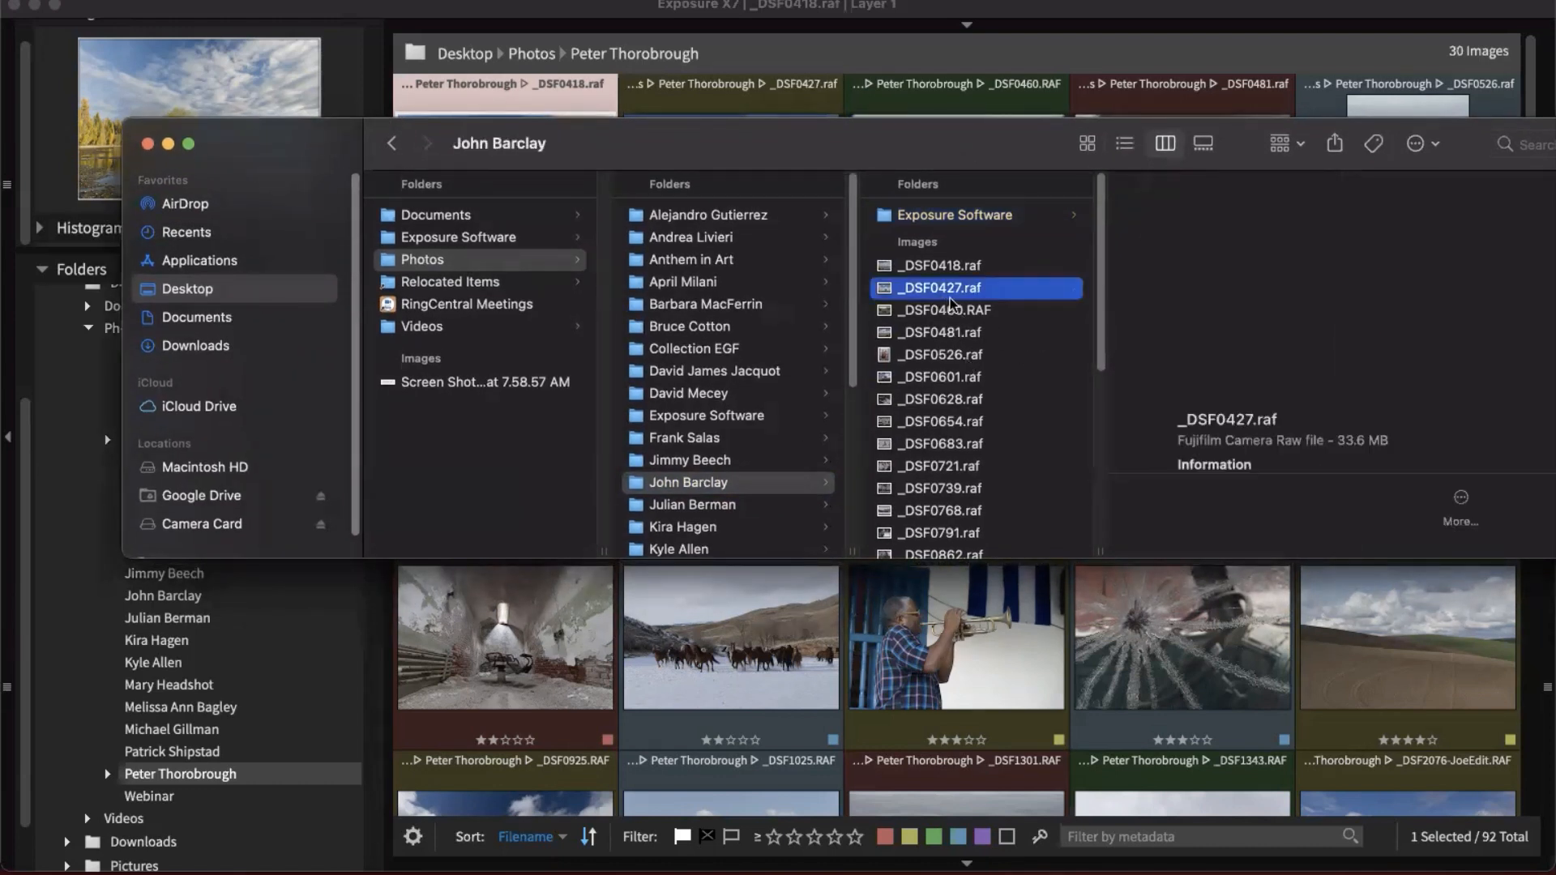
{"action": "left_click", "coordinate": [1043, 222]}
{"action": "left_click", "coordinate": [1160, 214]}
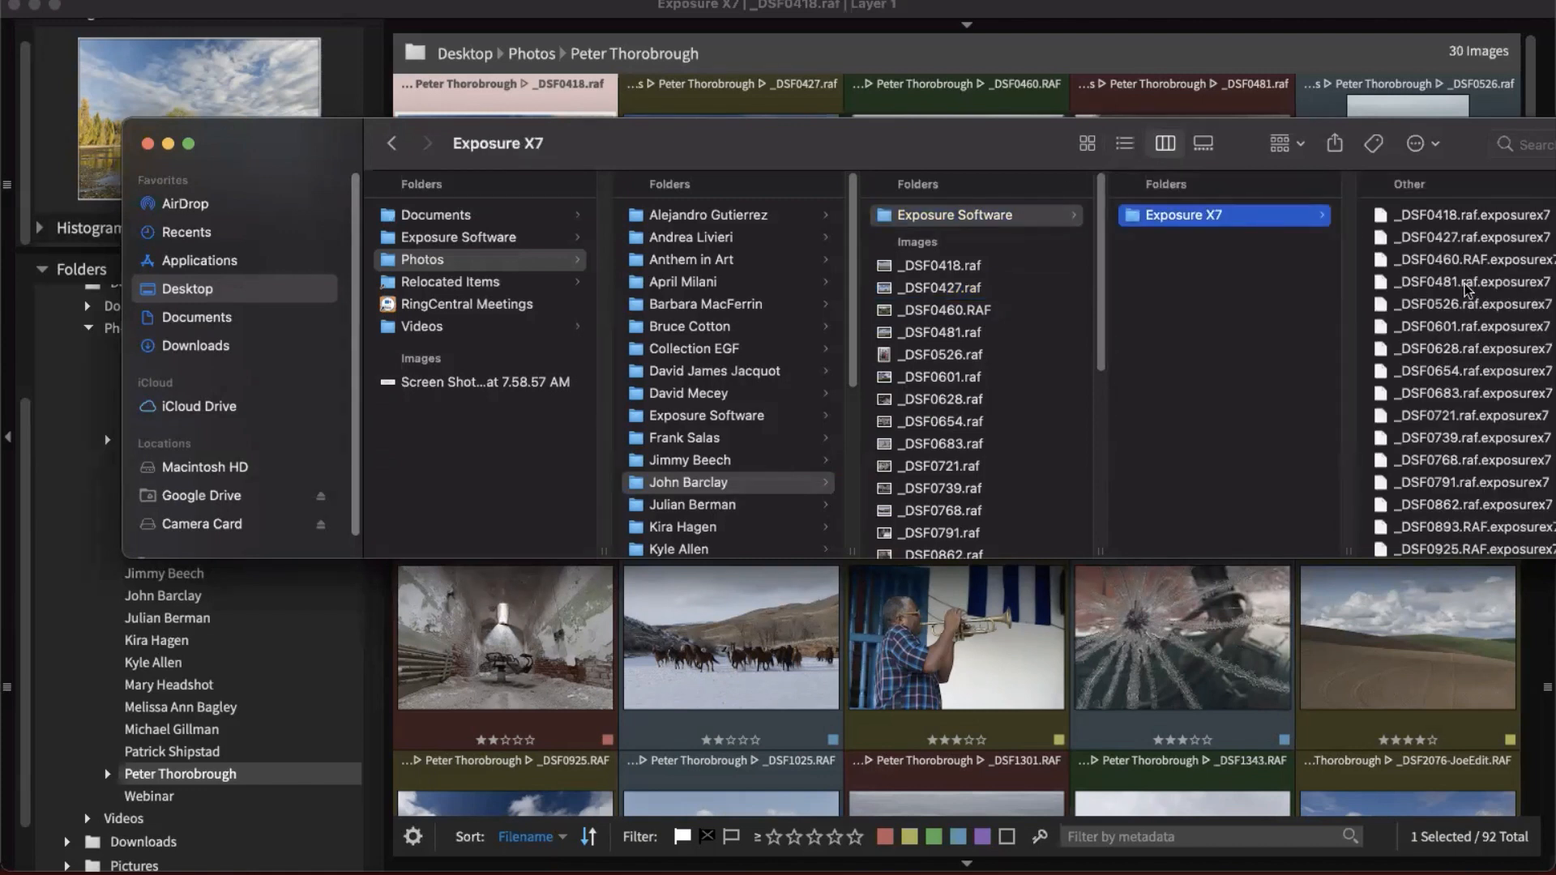
- Preview the raw file _DSF0628.raf in Finder and move the window away to return to Exposure X7
{"action": "left_click", "coordinate": [958, 402]}
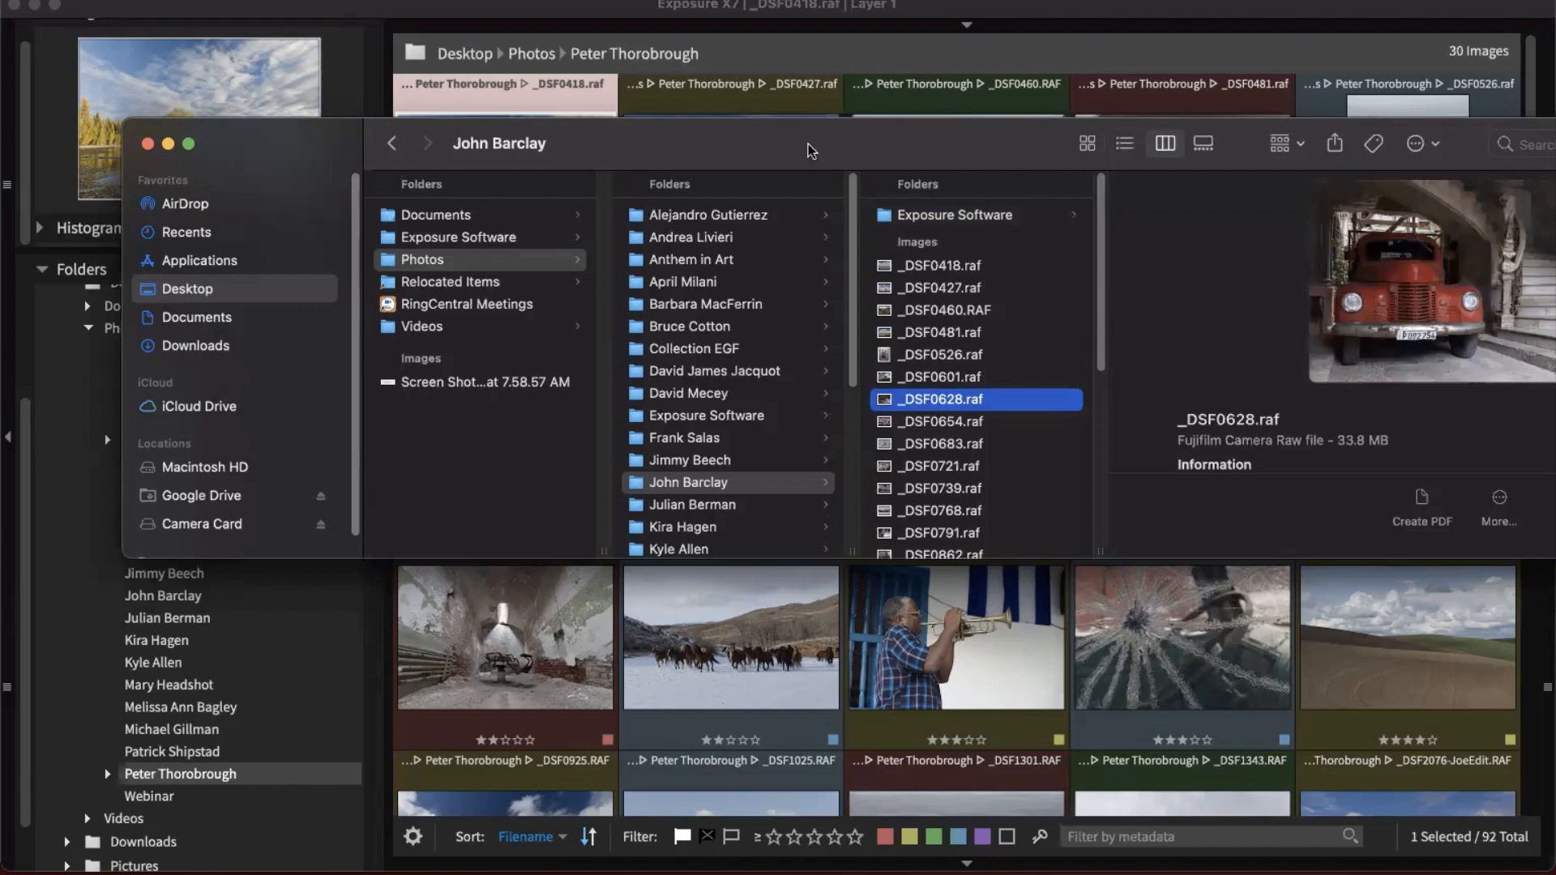
{"action": "left_click_drag", "start_coordinate": [809, 144], "coordinate": [1555, 430]}
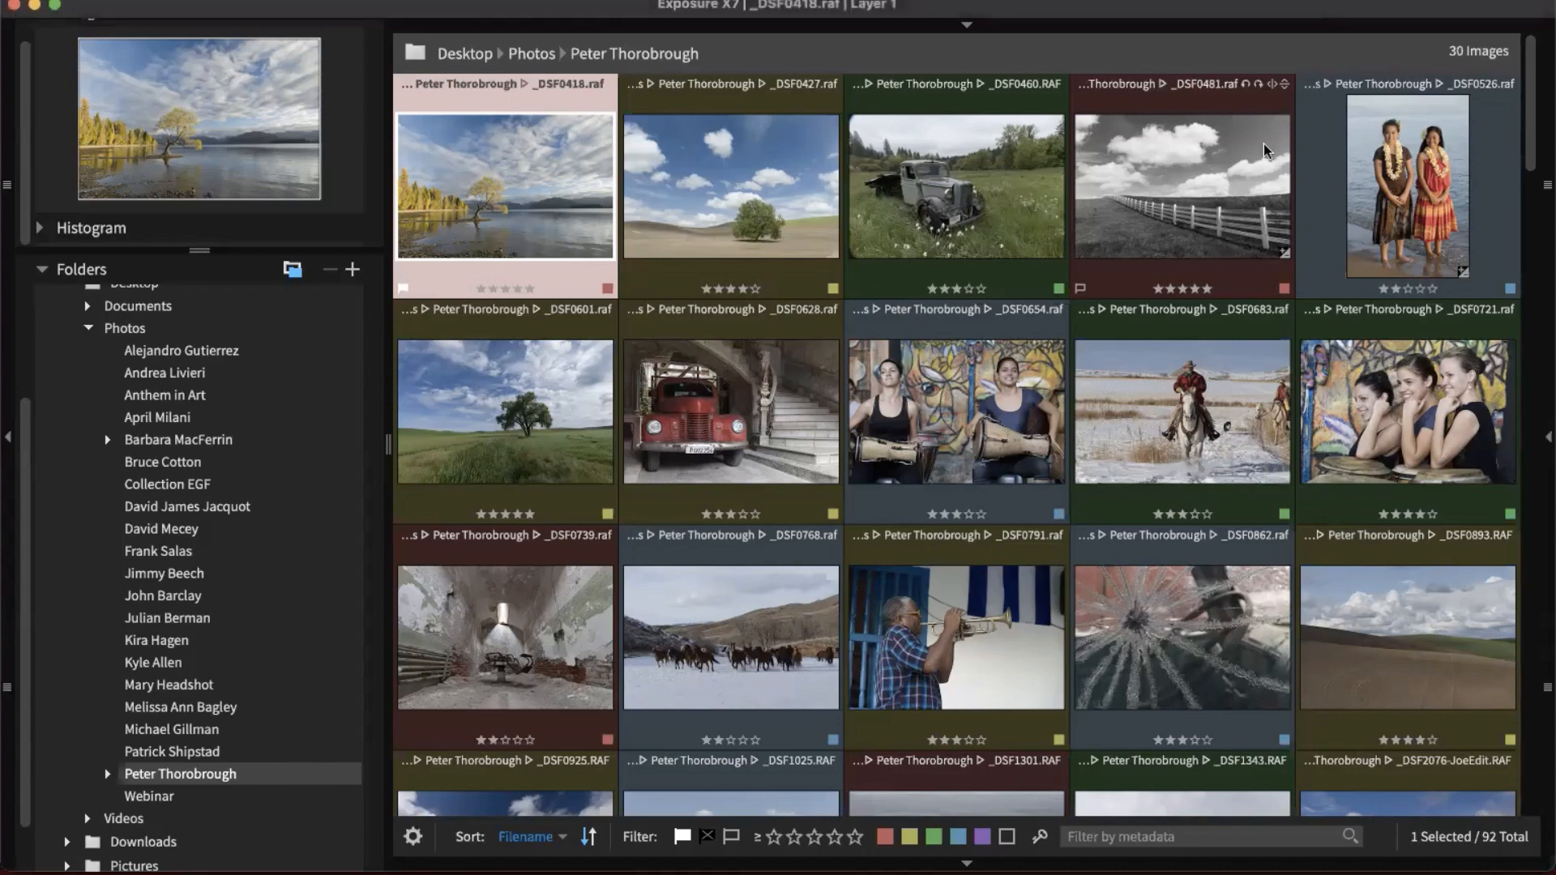
- Switch to the Editing workspace and open the first photographer's folder under Photos
{"action": "left_click", "coordinate": [1546, 702]}
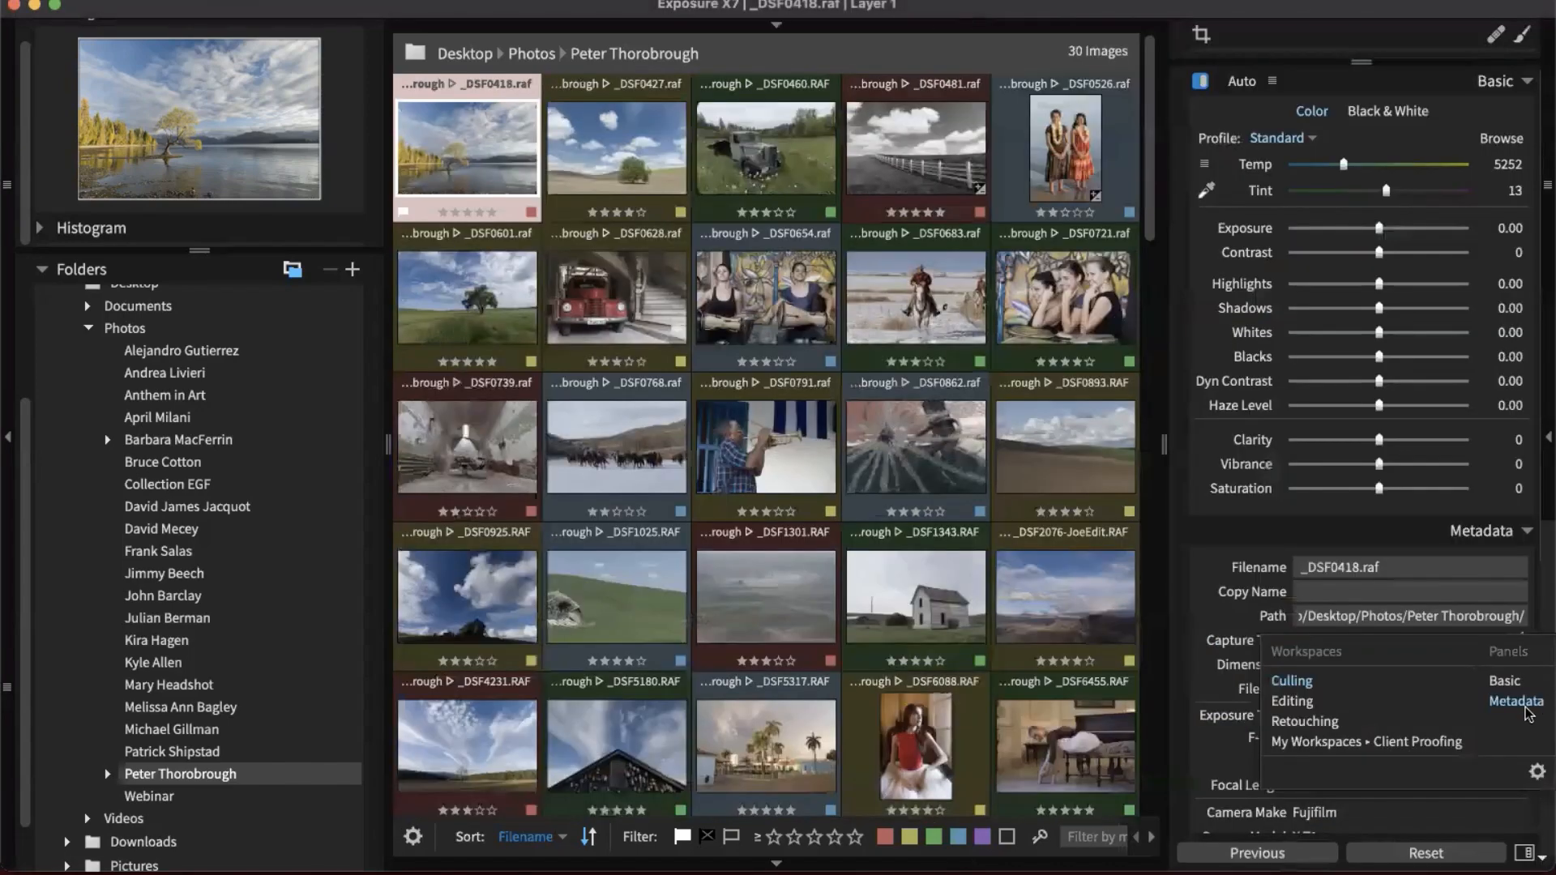
{"action": "left_click", "coordinate": [1302, 718]}
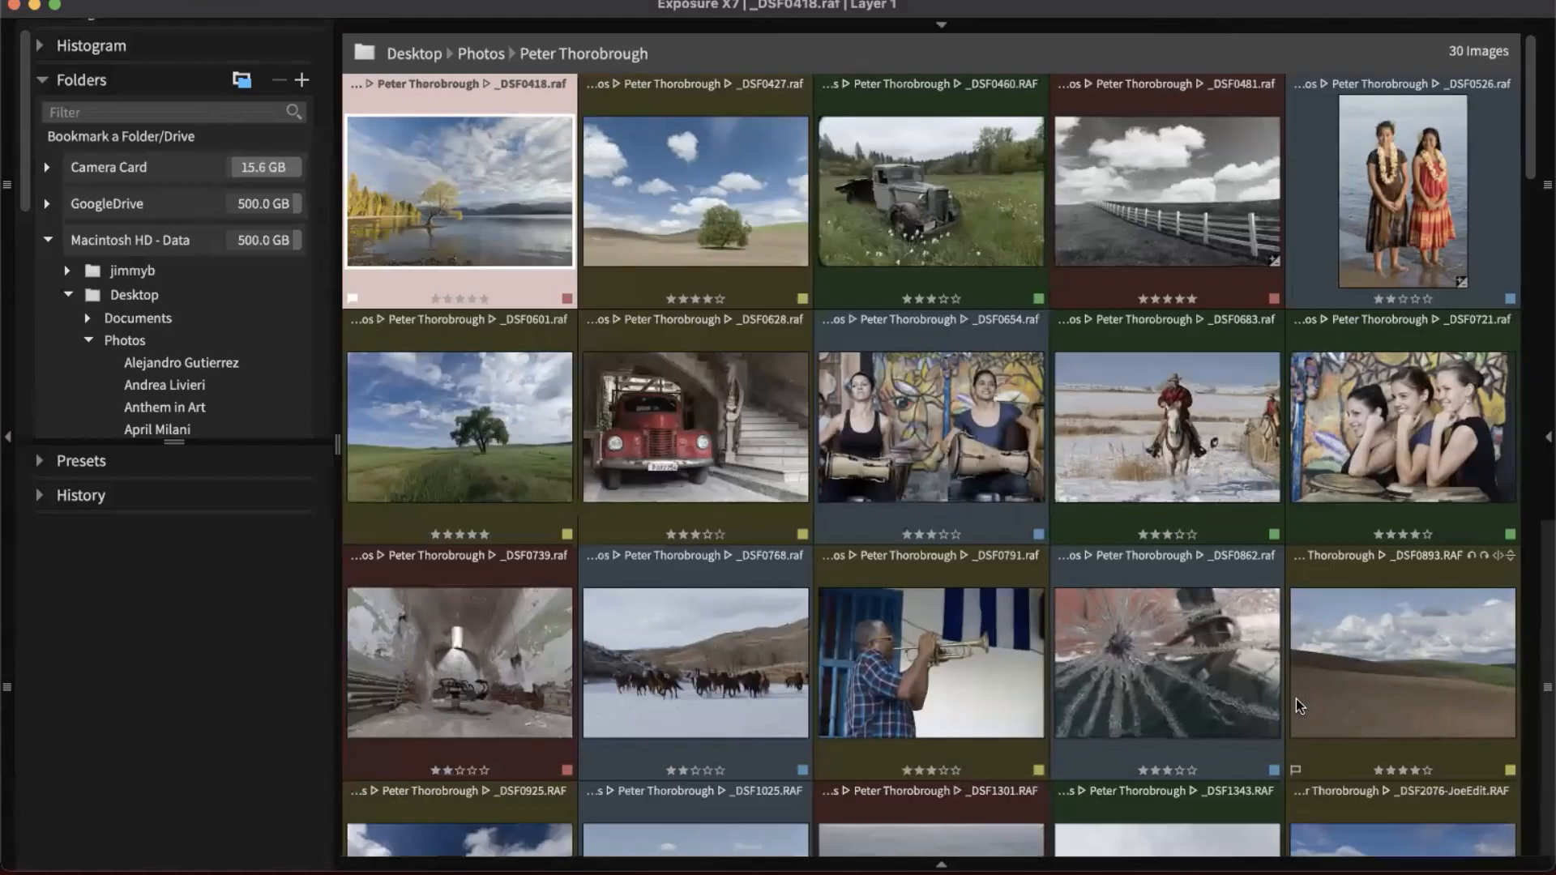
{"action": "left_click", "coordinate": [183, 362]}
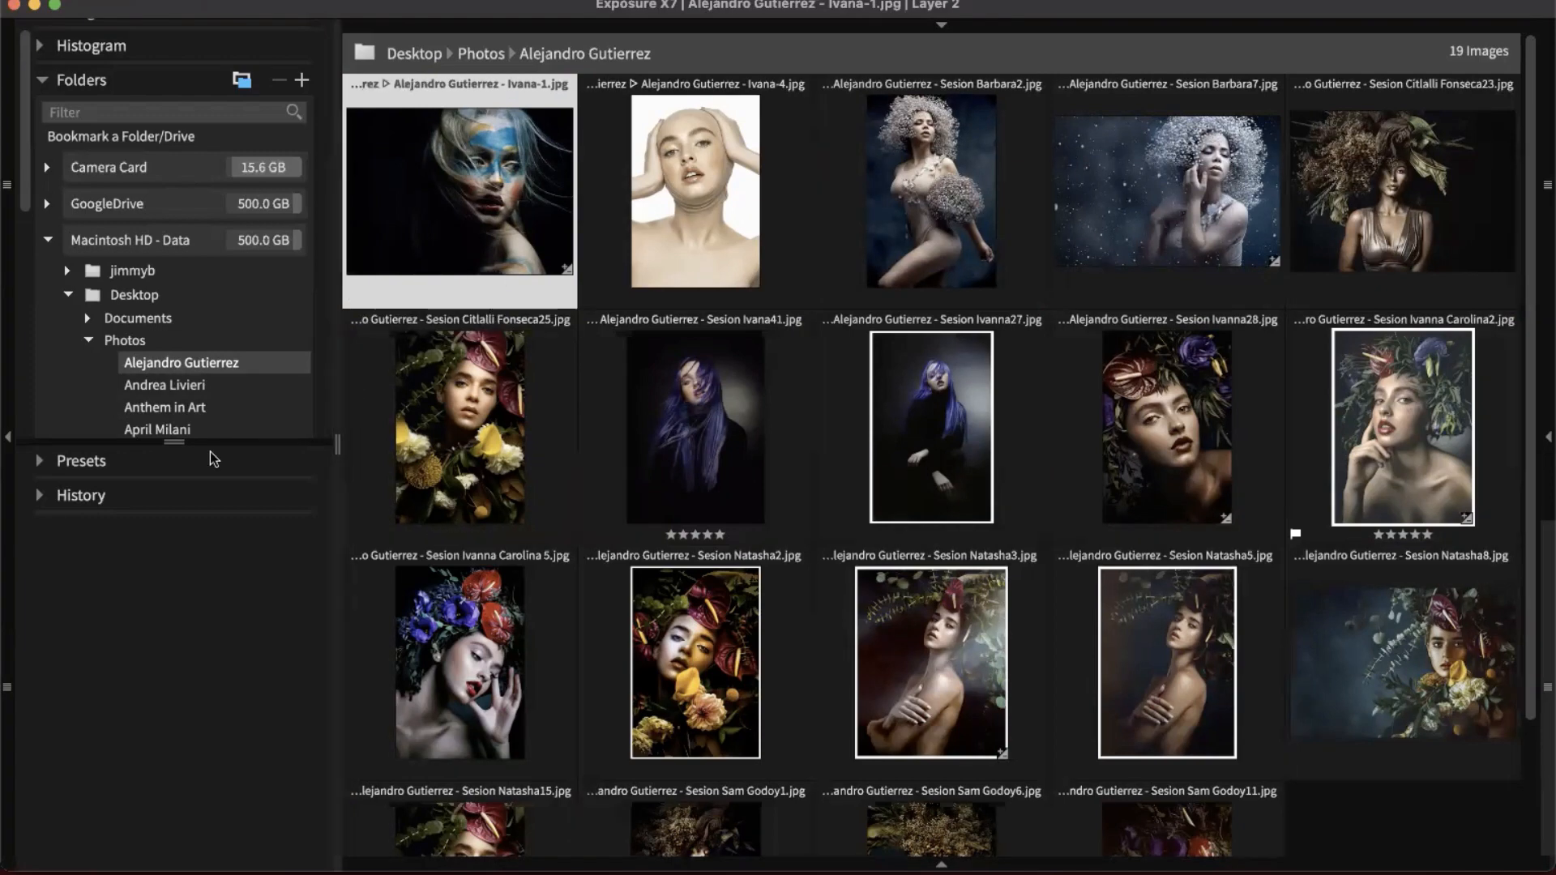
- Enlarge the folder list and open the photo _BSC8903COPY.dng from its photographer's folder in single-image view
{"action": "left_click_drag", "start_coordinate": [217, 505], "coordinate": [216, 584]}
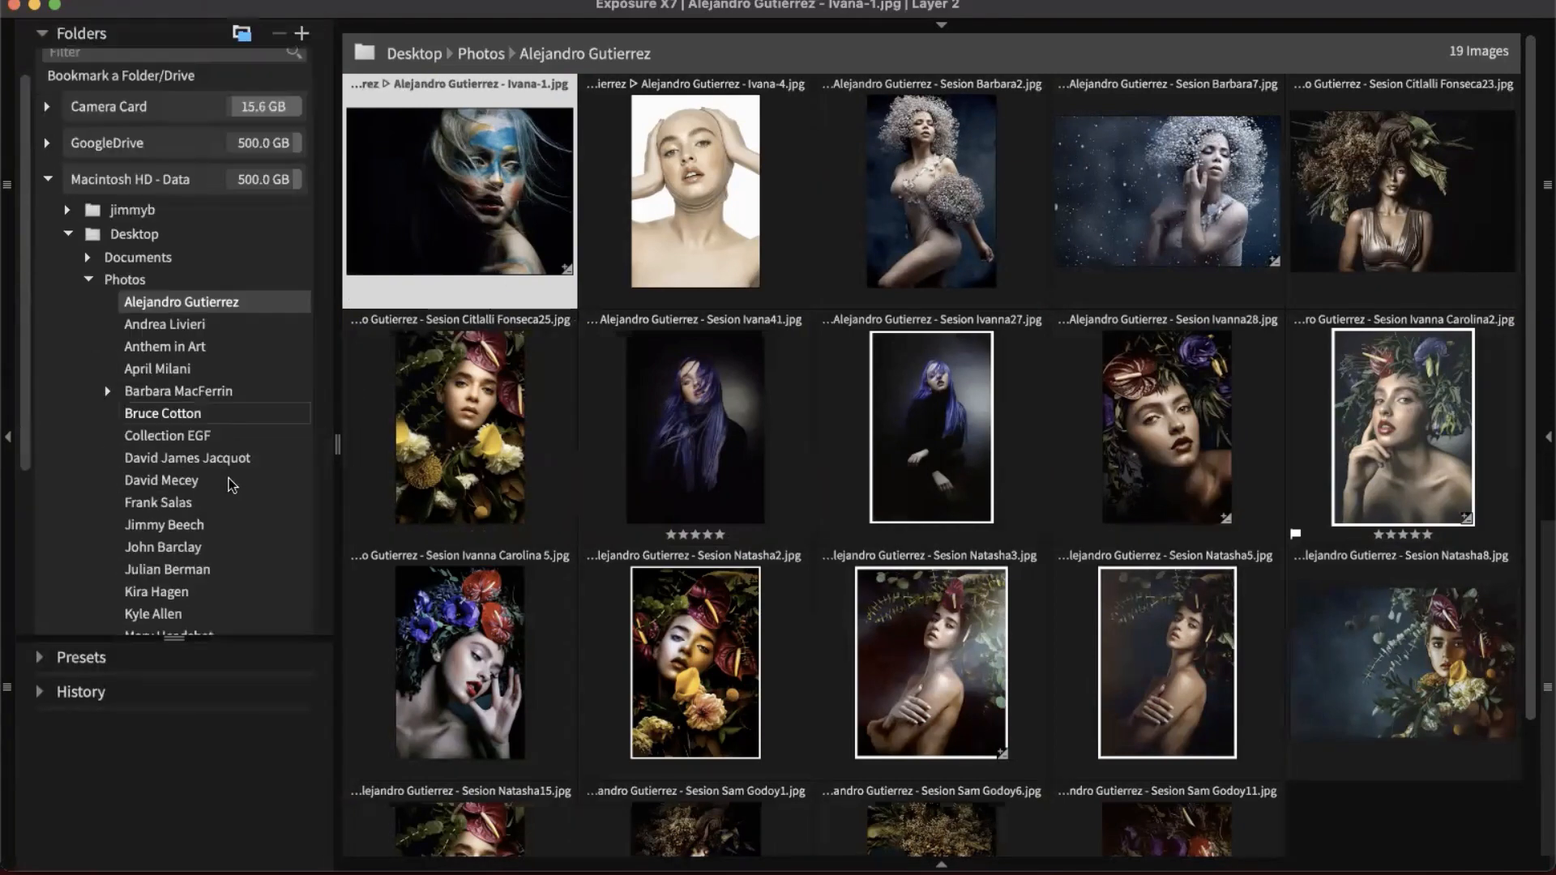
{"action": "scroll", "coordinate": [219, 487], "scroll_direction": "down", "scroll_amount": 2}
{"action": "left_click", "coordinate": [221, 413]}
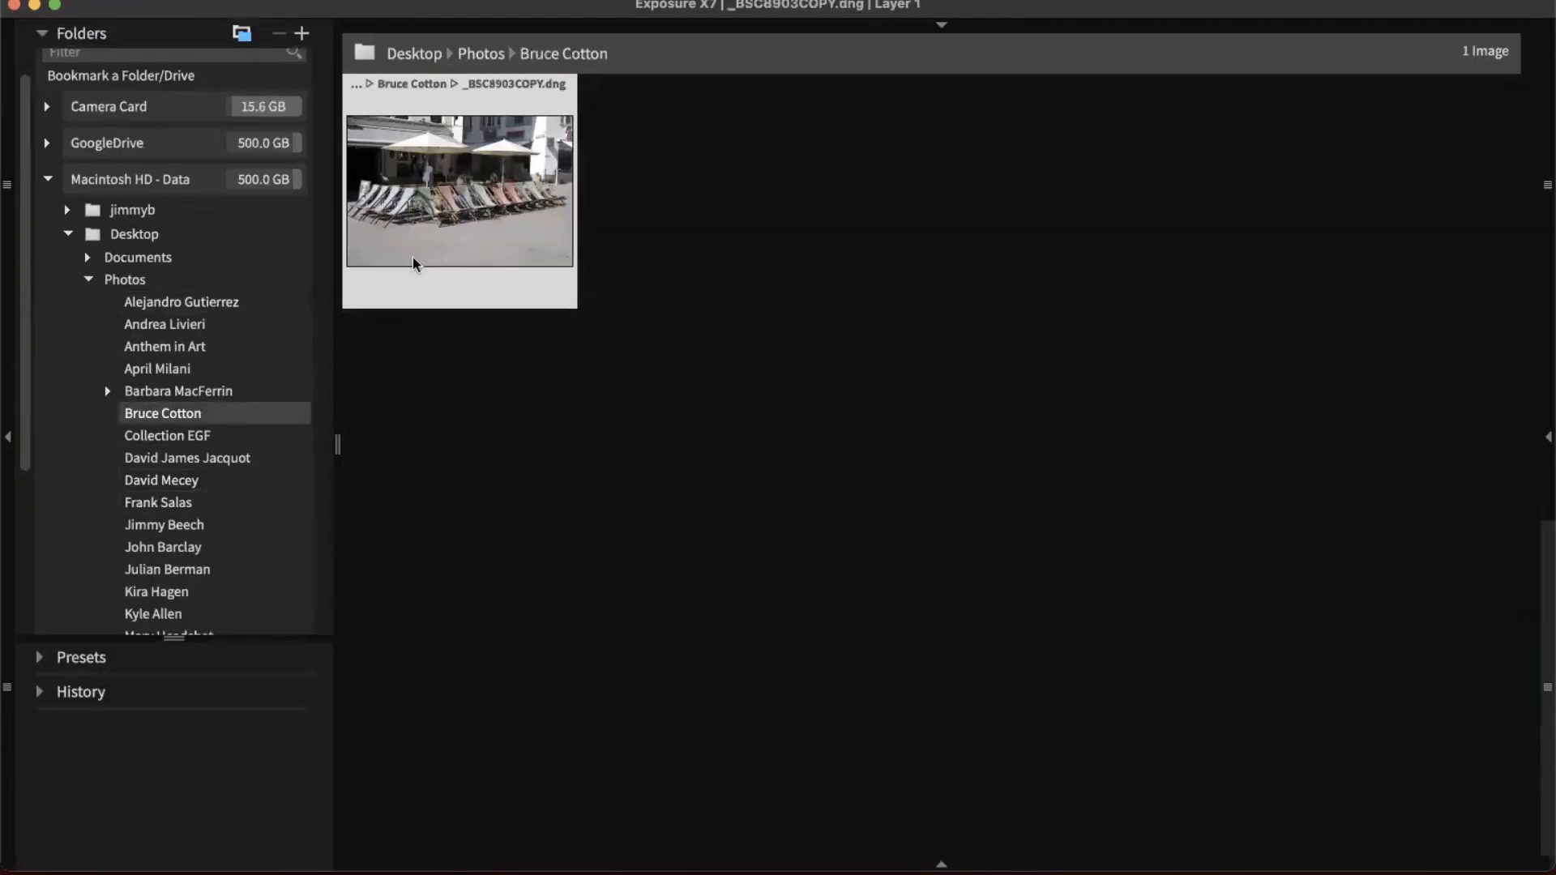
{"action": "double_click", "coordinate": [421, 241]}
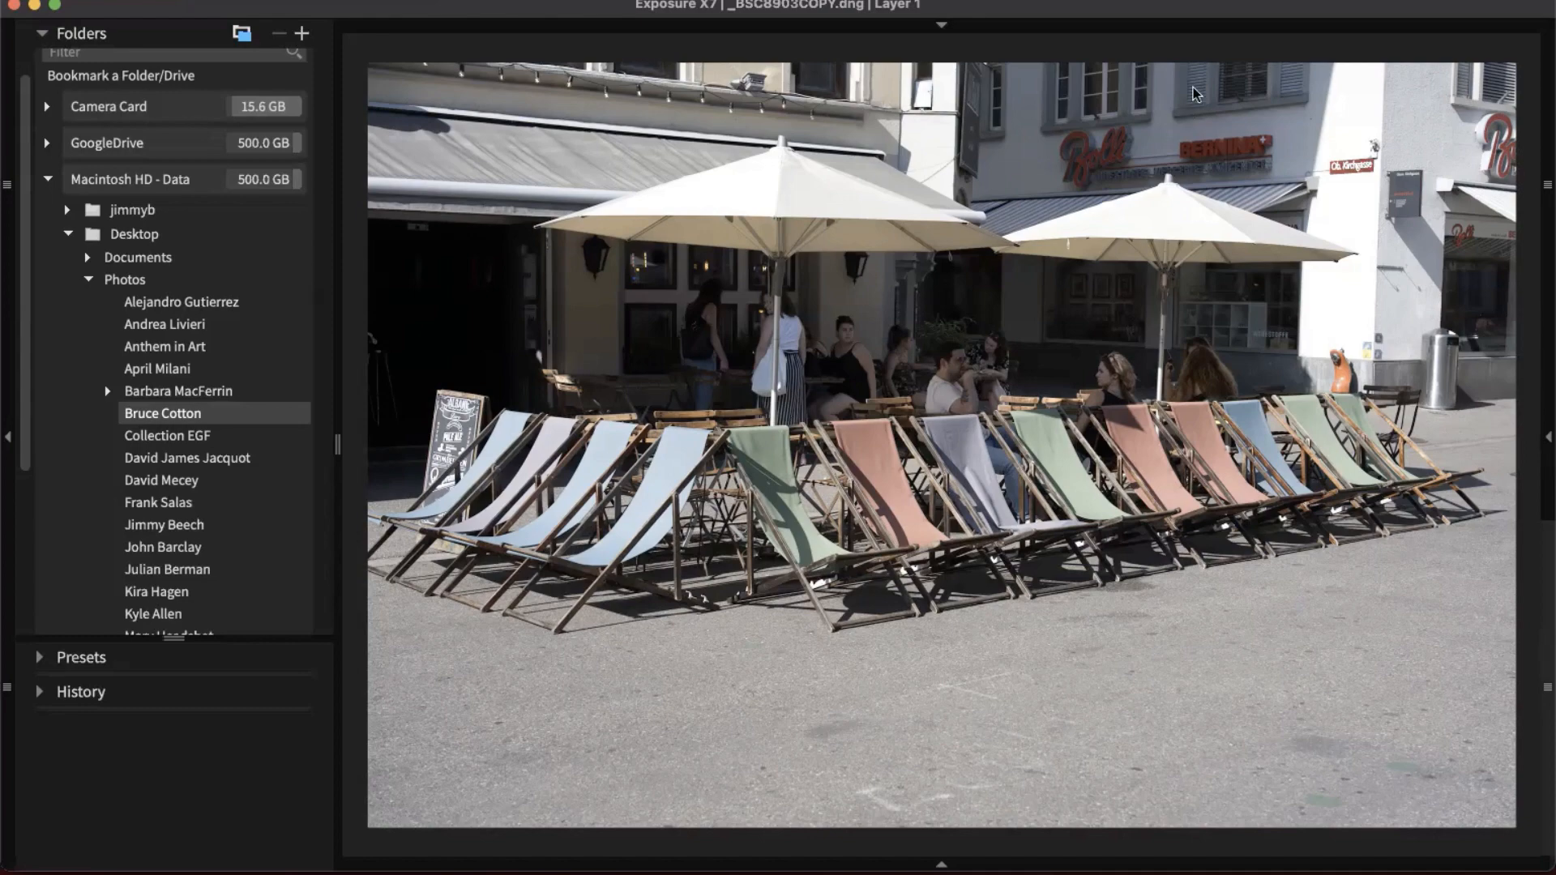
- Inspect the deck chairs up close, hide the folder dock and show the editing dock
{"action": "left_click", "coordinate": [1119, 574]}
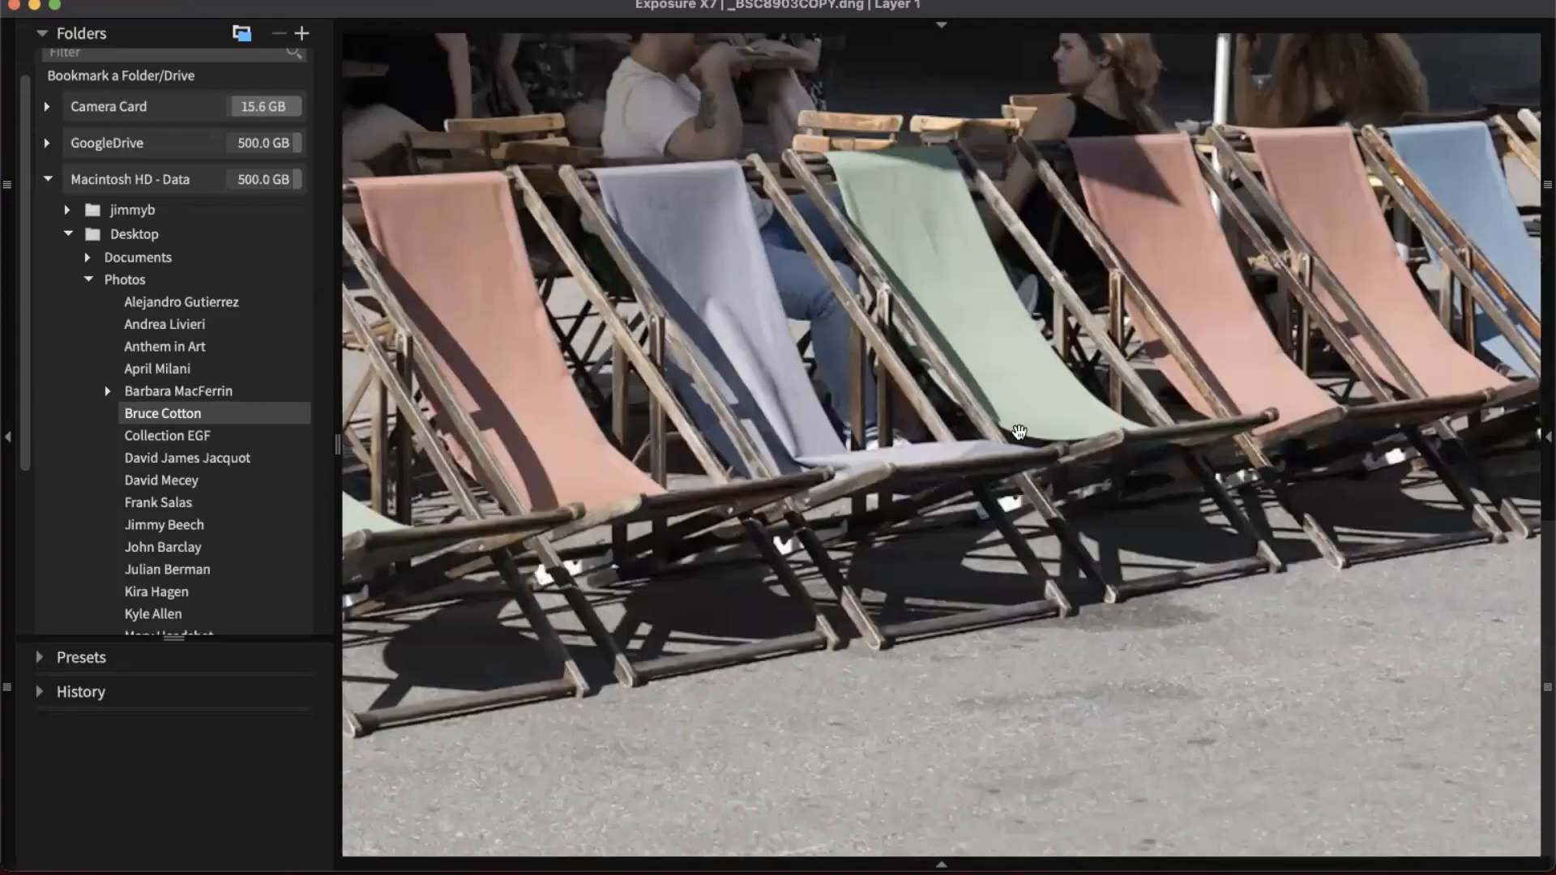
{"action": "left_click_drag", "start_coordinate": [975, 490], "coordinate": [946, 564]}
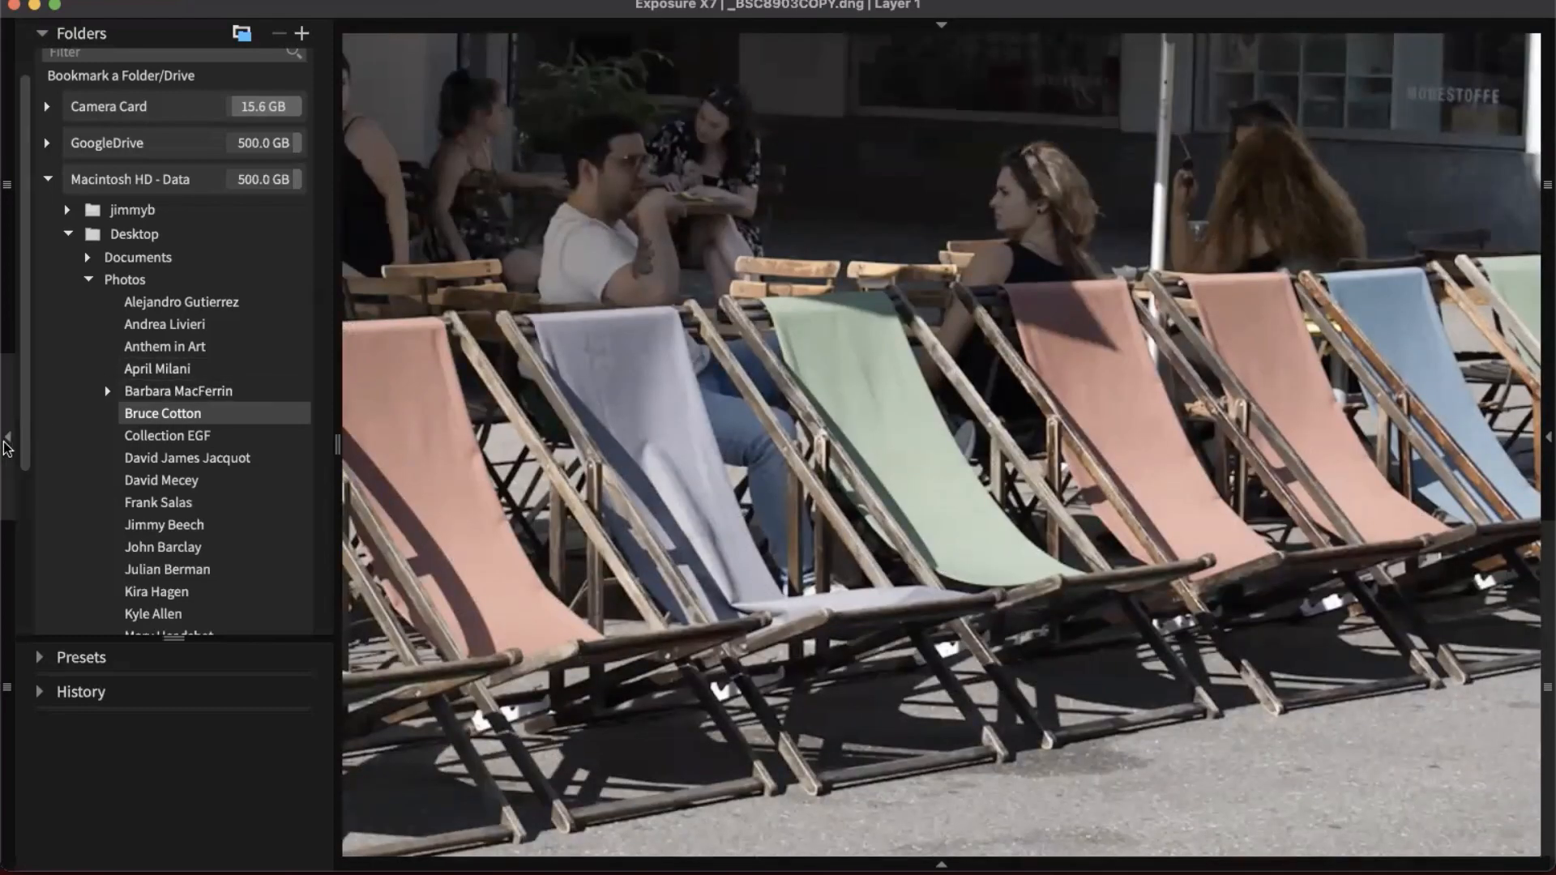
{"action": "left_click", "coordinate": [8, 438]}
{"action": "scroll", "coordinate": [973, 390], "scroll_direction": "right", "scroll_amount": 3}
{"action": "scroll", "coordinate": [973, 389], "scroll_direction": "up", "scroll_amount": 2}
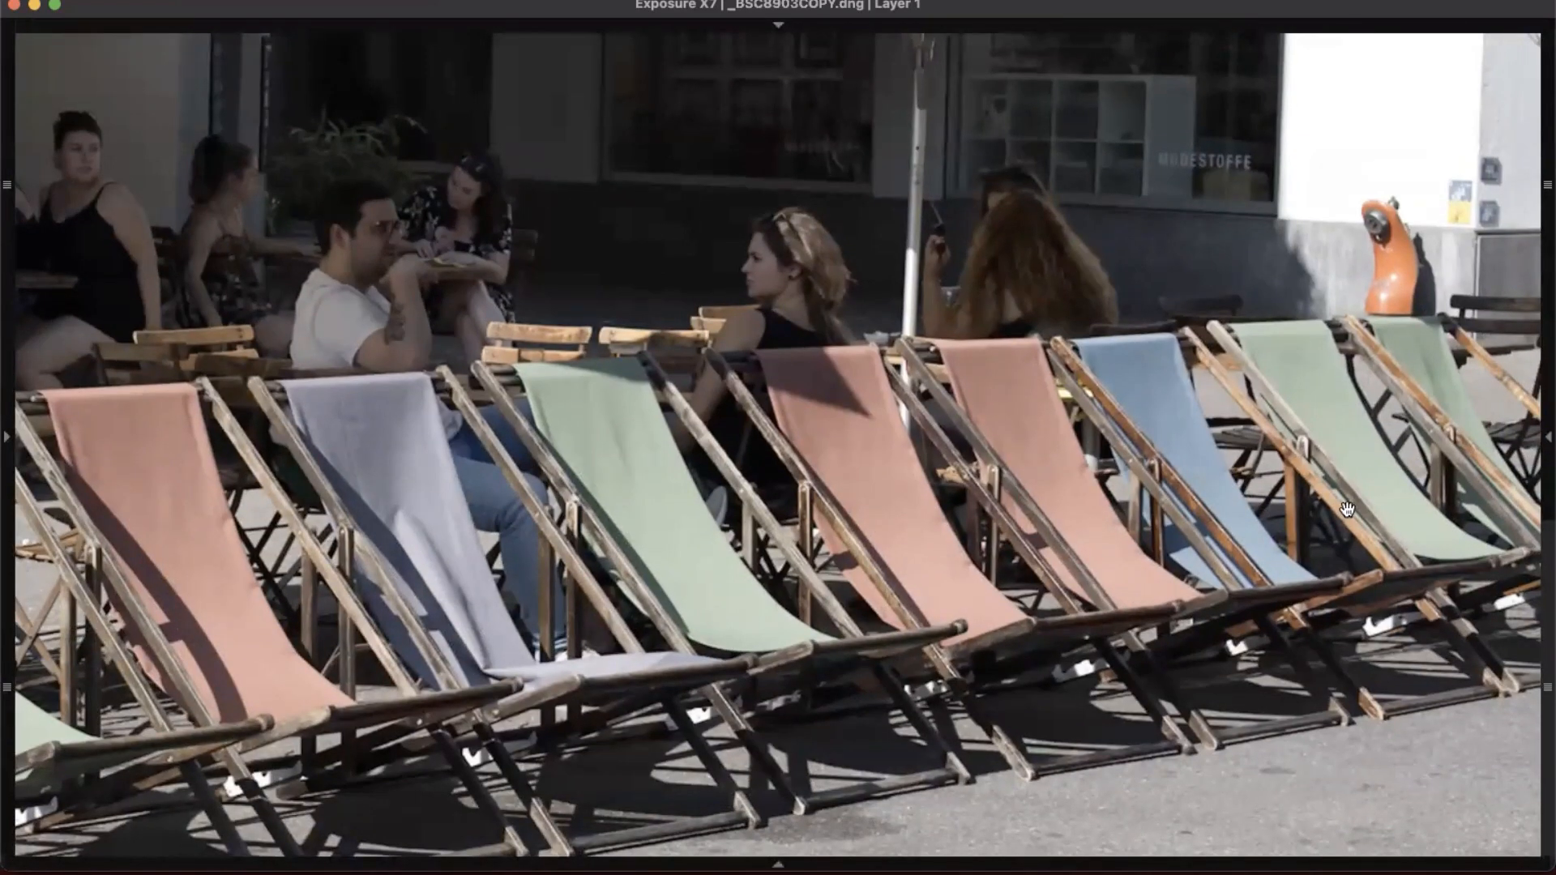
{"action": "left_click", "coordinate": [1544, 440]}
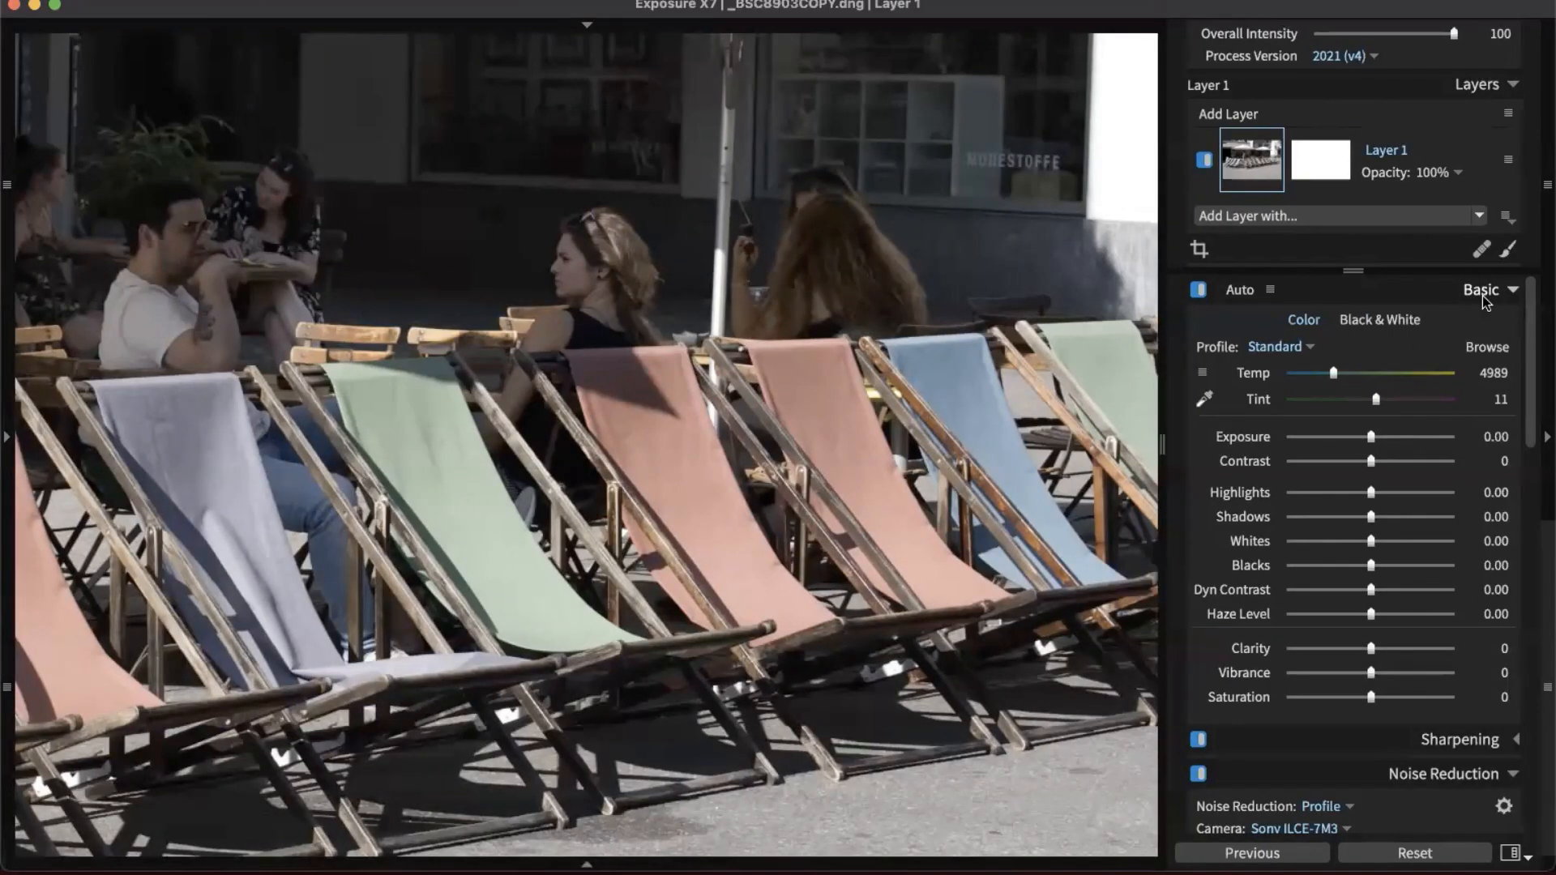
- Collapse the Basic, Noise Reduction and Tone Curve sections and expand Lens Correction to show its full settings
{"action": "left_click", "coordinate": [1482, 291]}
{"action": "left_click", "coordinate": [1454, 358]}
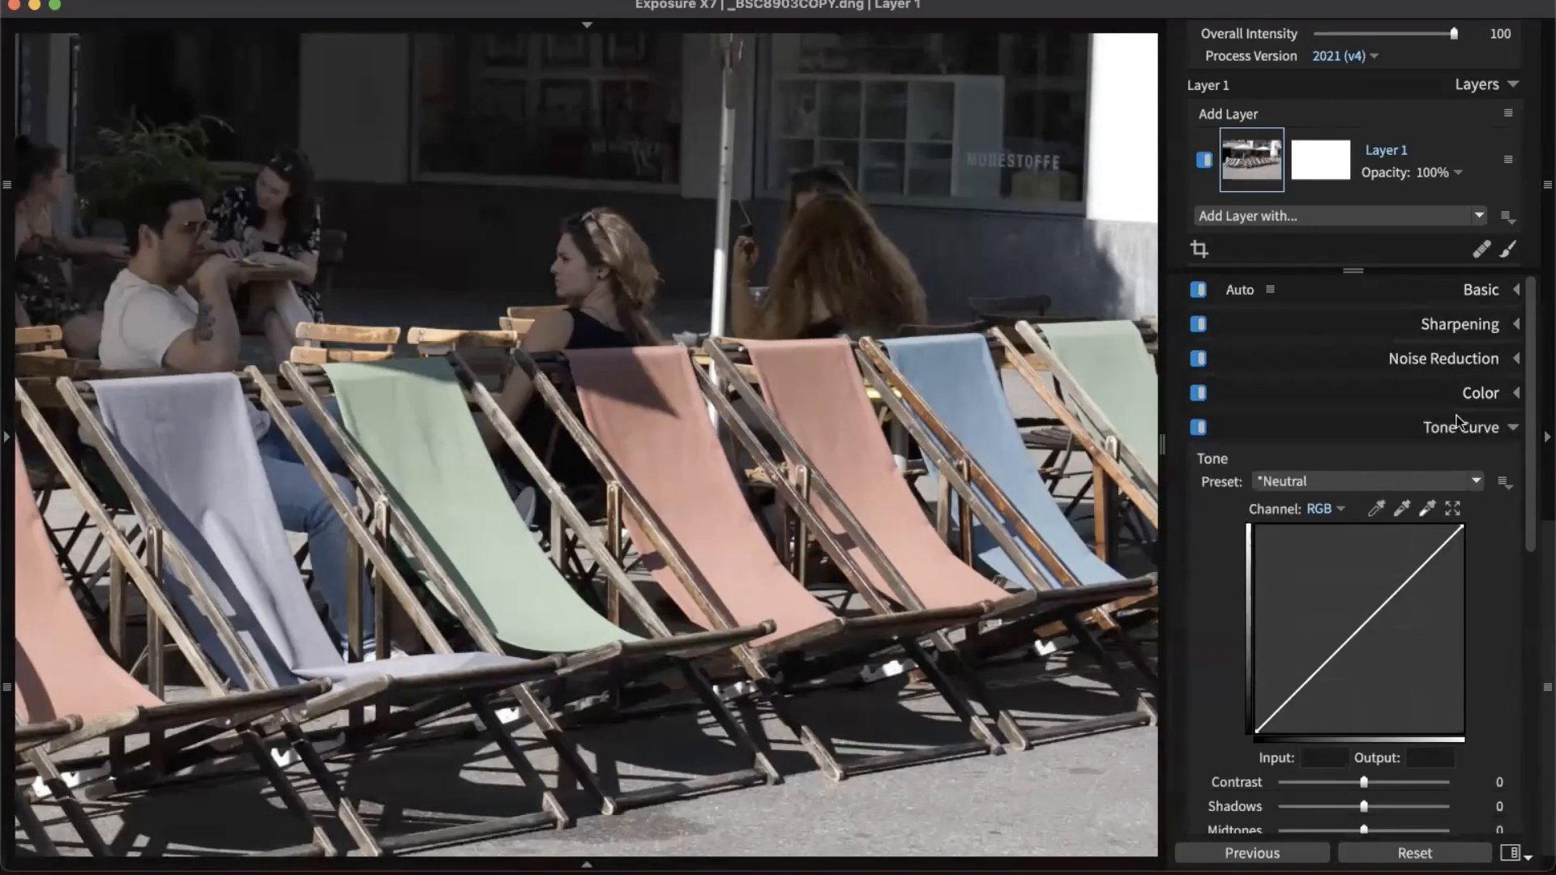
{"action": "left_click", "coordinate": [1457, 419]}
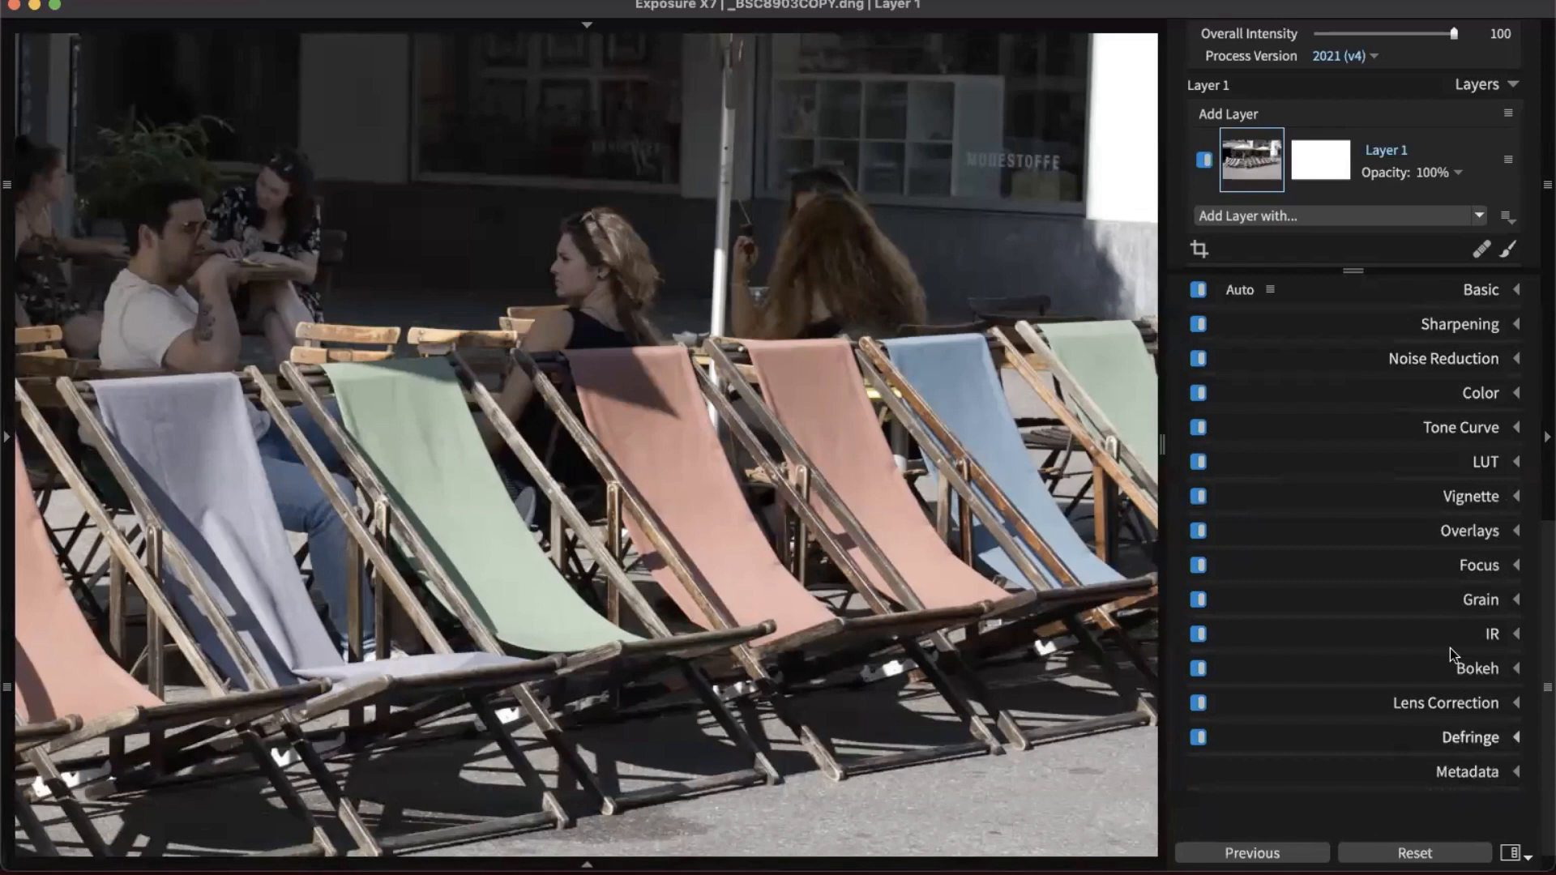
{"action": "left_click", "coordinate": [1463, 705]}
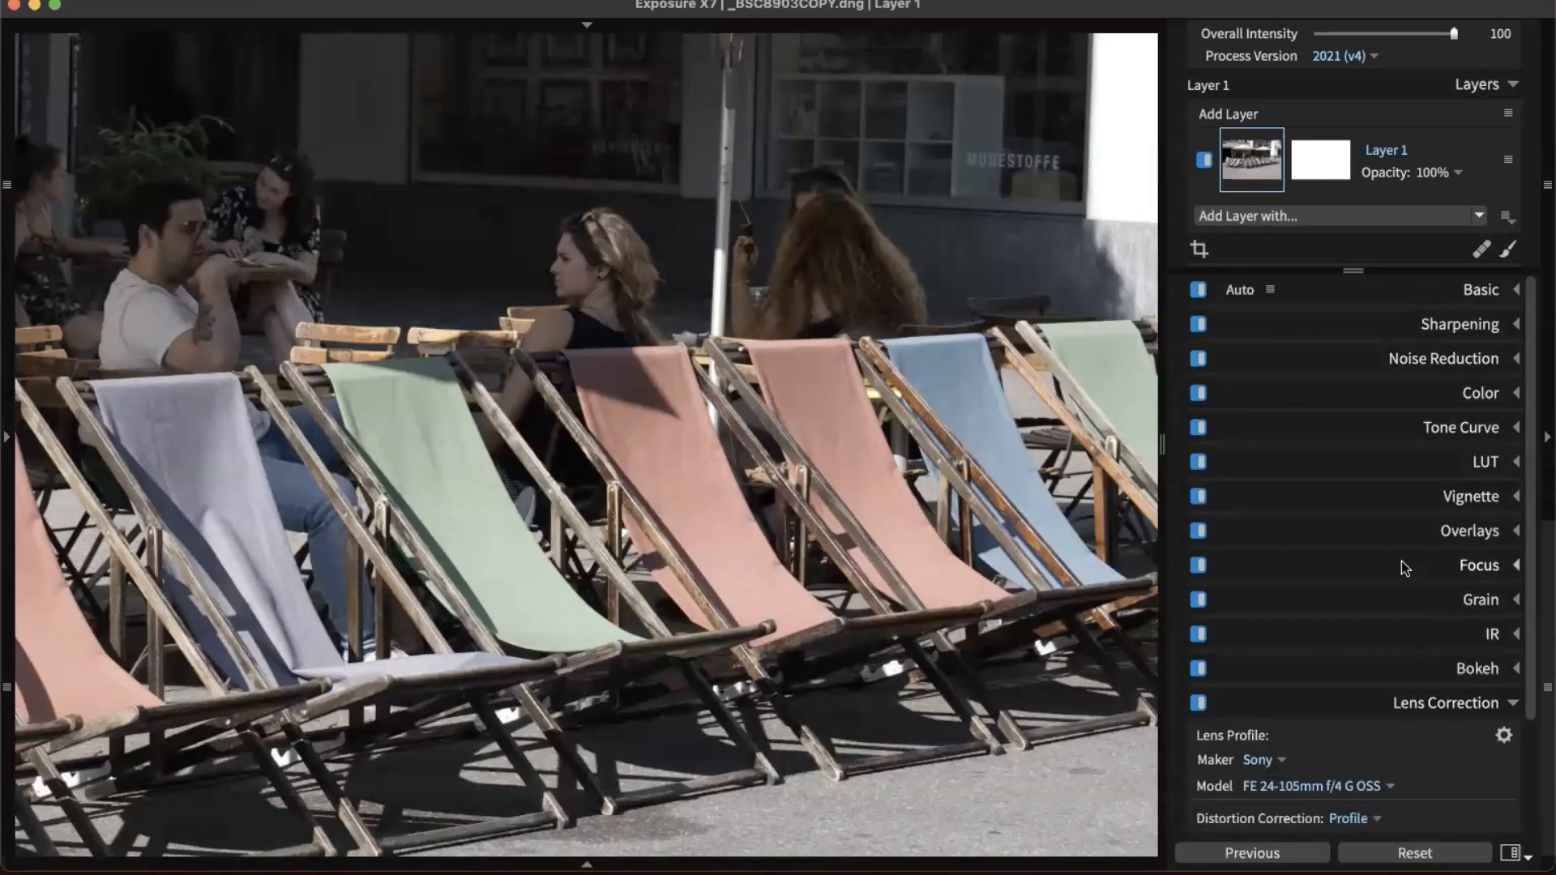
{"action": "scroll", "coordinate": [1403, 561], "scroll_direction": "down", "scroll_amount": 3}
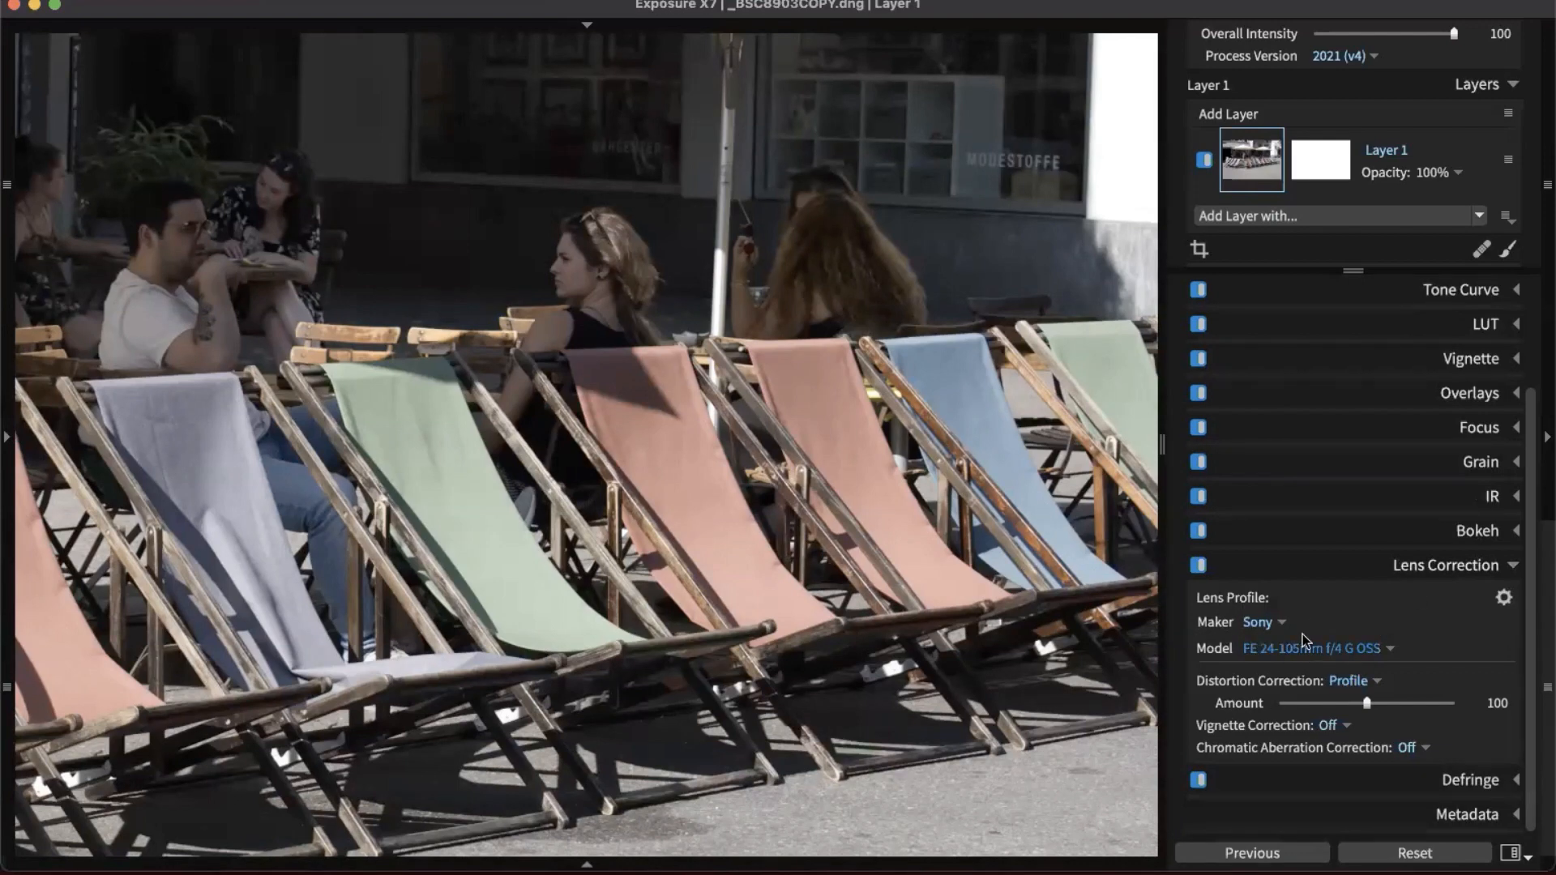
- Compare the whole photo with Lens Correction off and on, and check the Chromatic Aberration Correction options
{"action": "left_click", "coordinate": [1015, 581]}
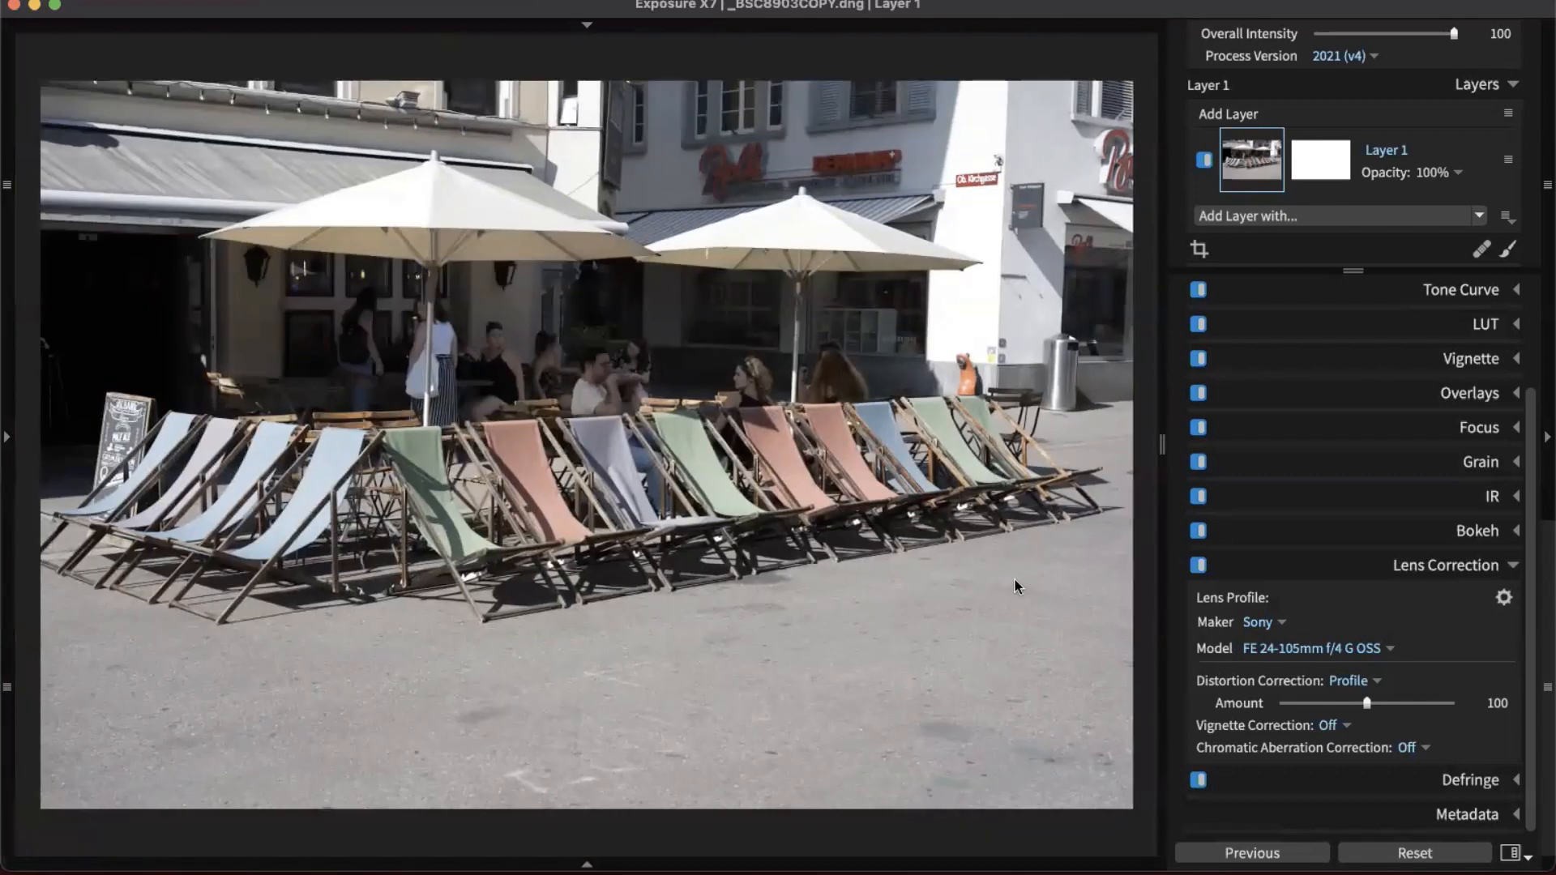
{"action": "left_click", "coordinate": [1199, 565]}
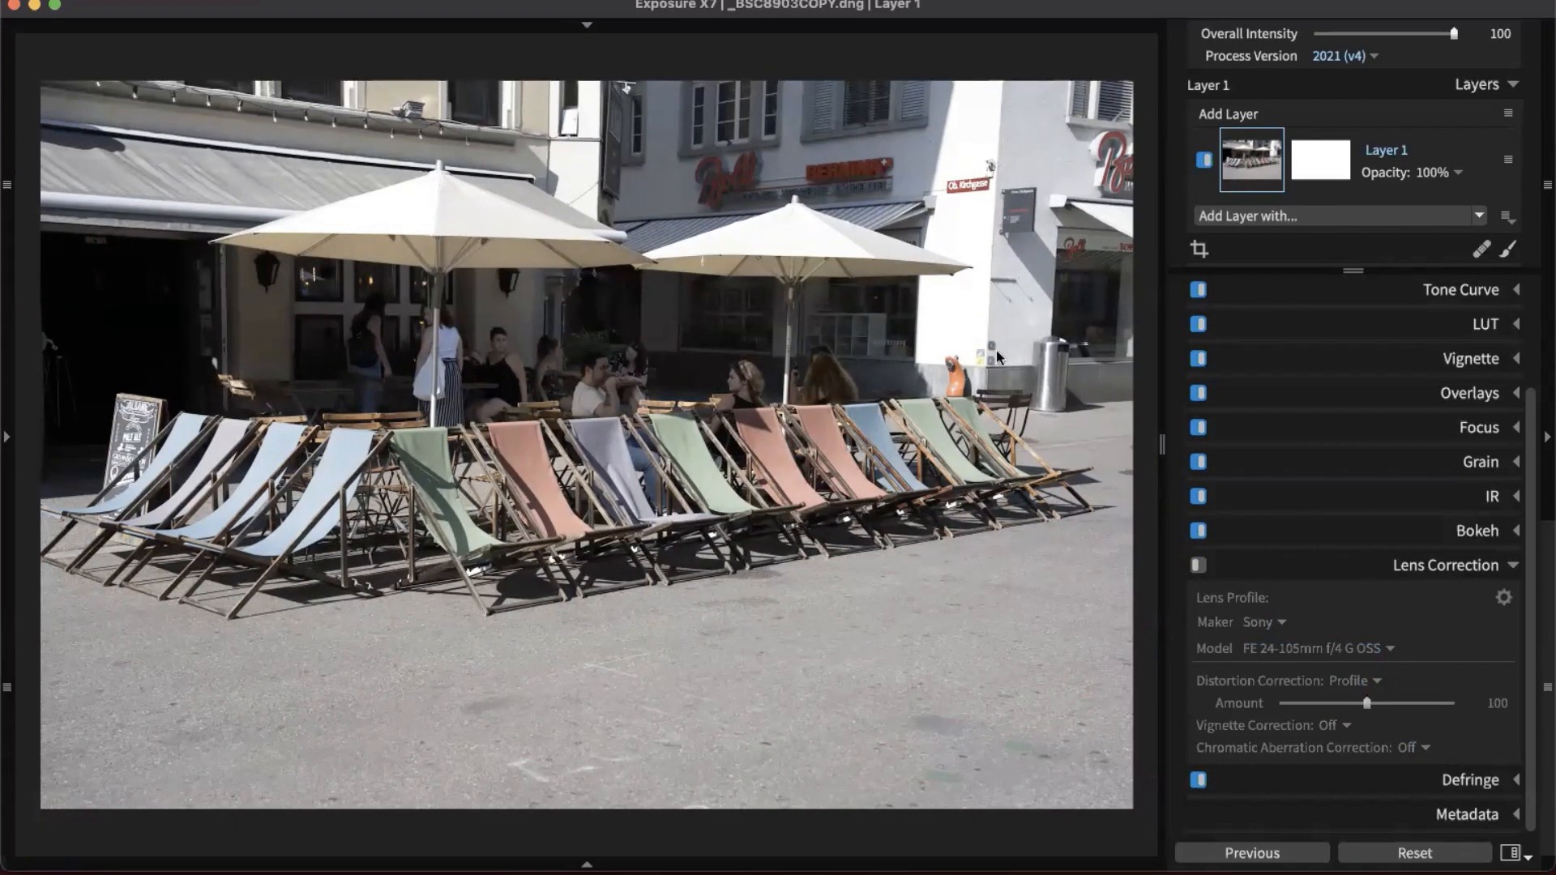
{"action": "left_click", "coordinate": [1198, 565]}
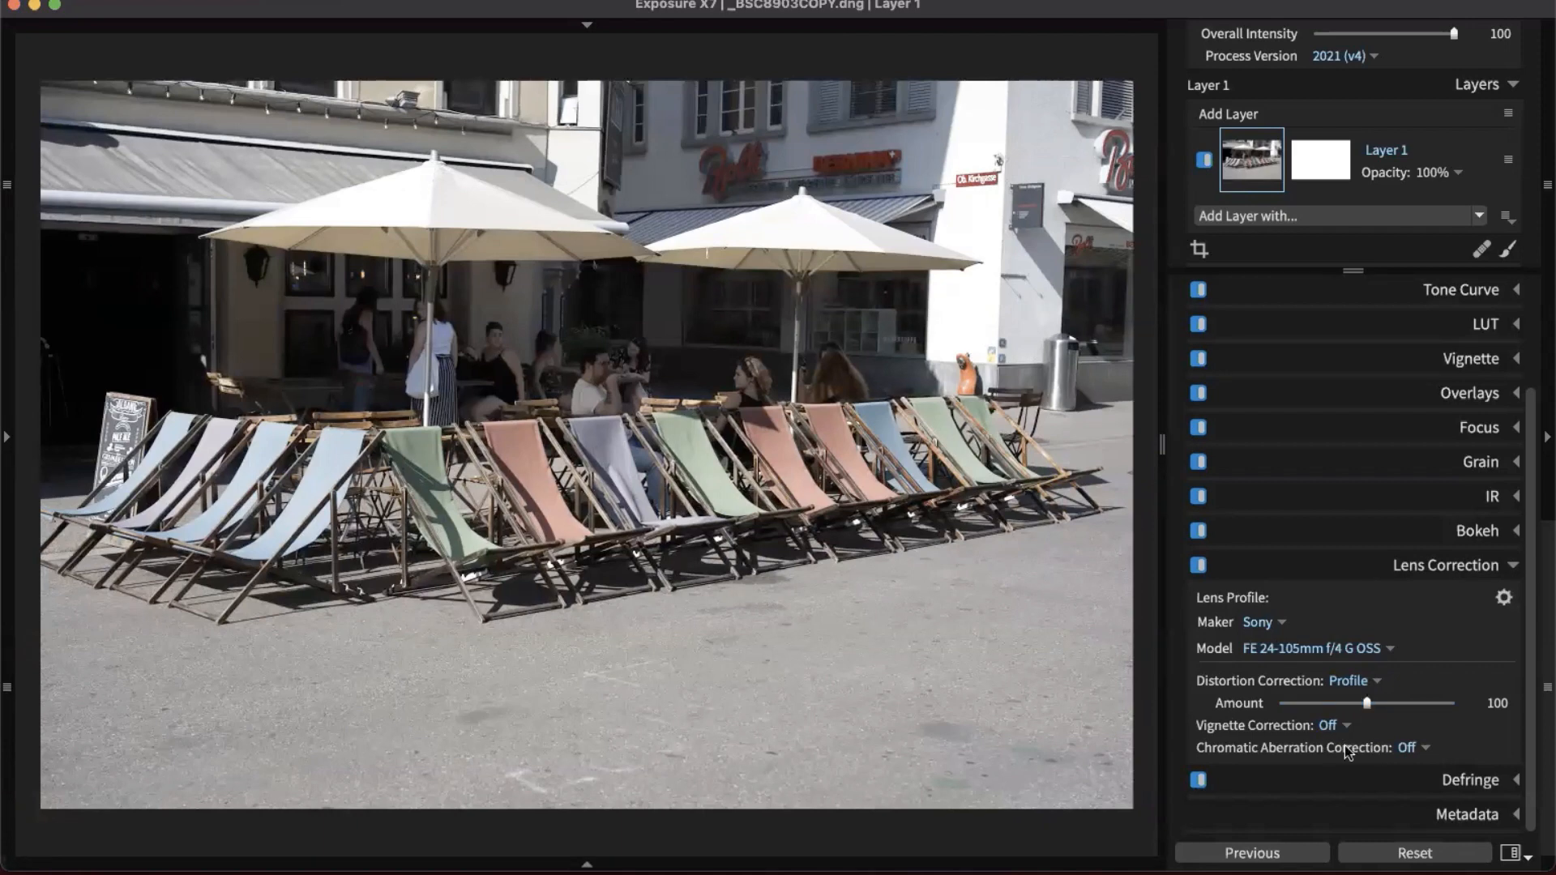
{"action": "left_click", "coordinate": [1408, 747]}
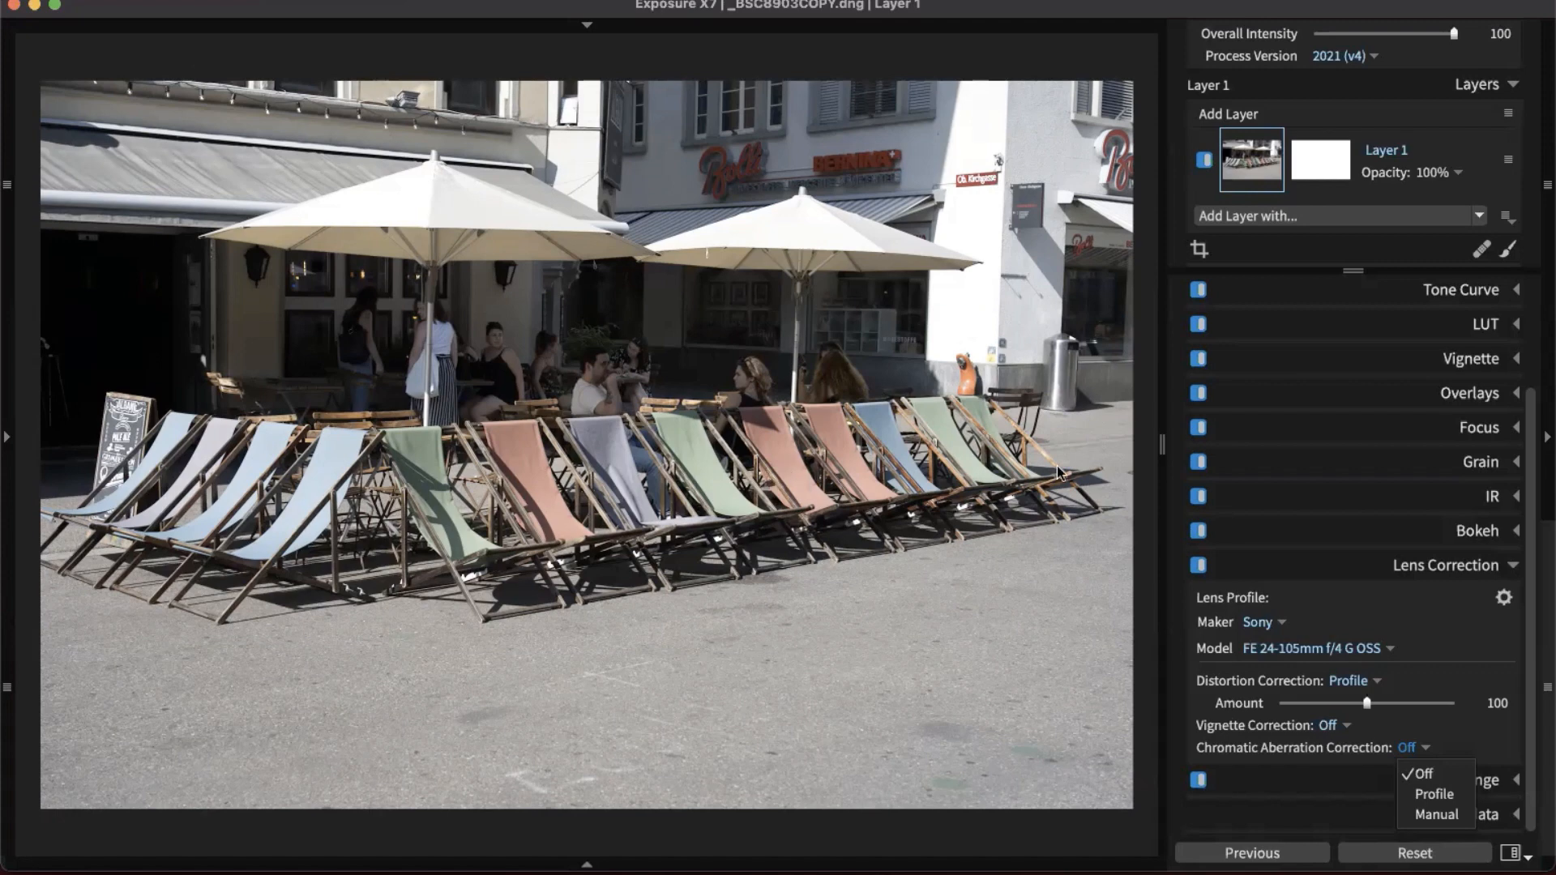
{"action": "left_click", "coordinate": [1284, 754]}
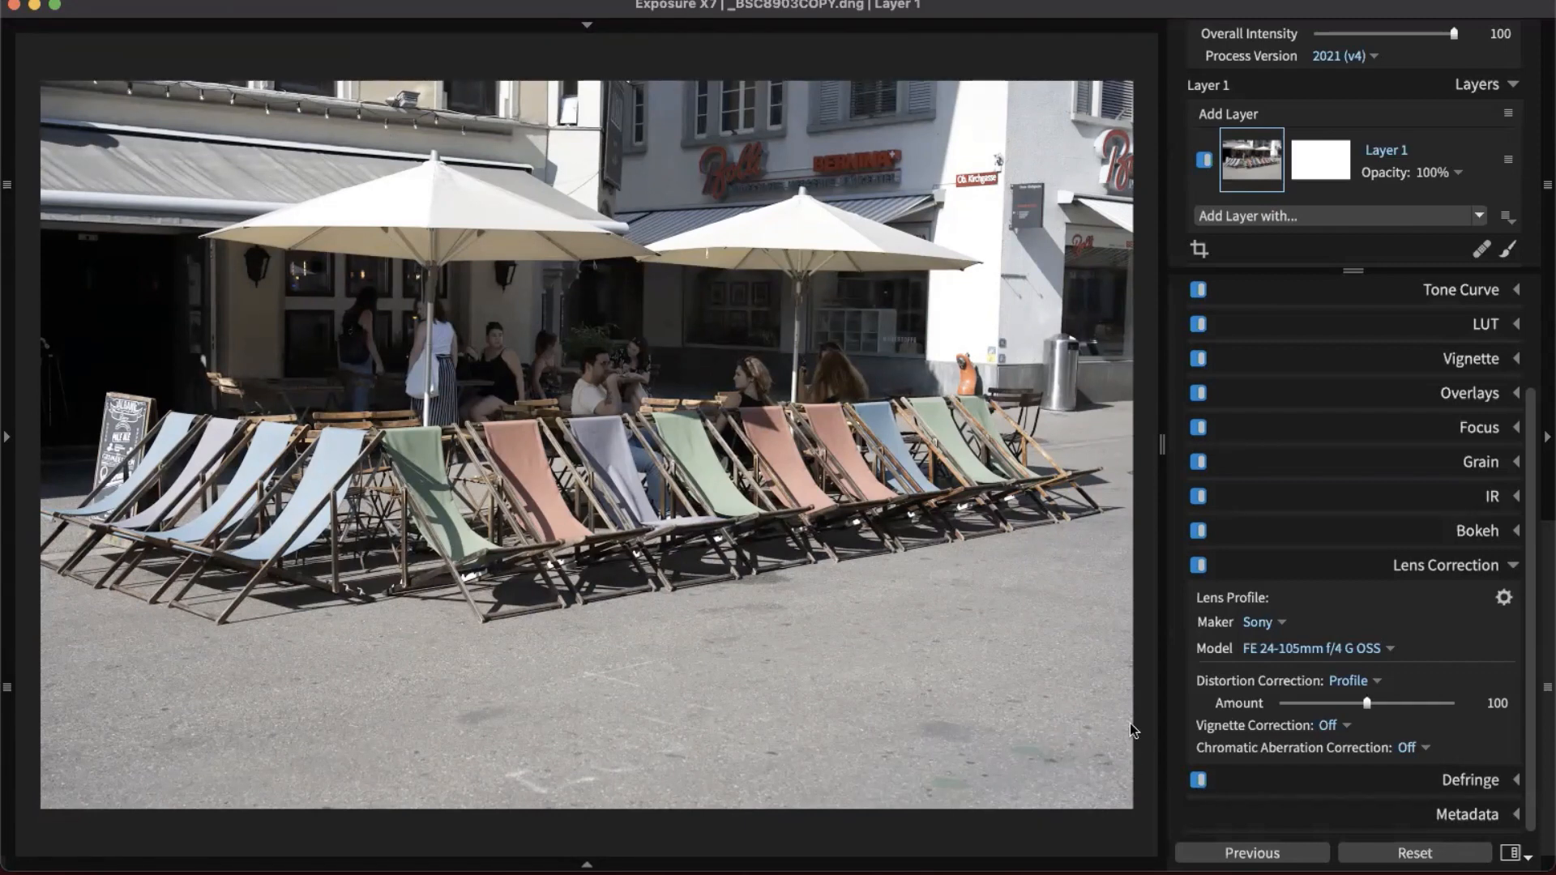
{"action": "left_click", "coordinate": [1420, 567]}
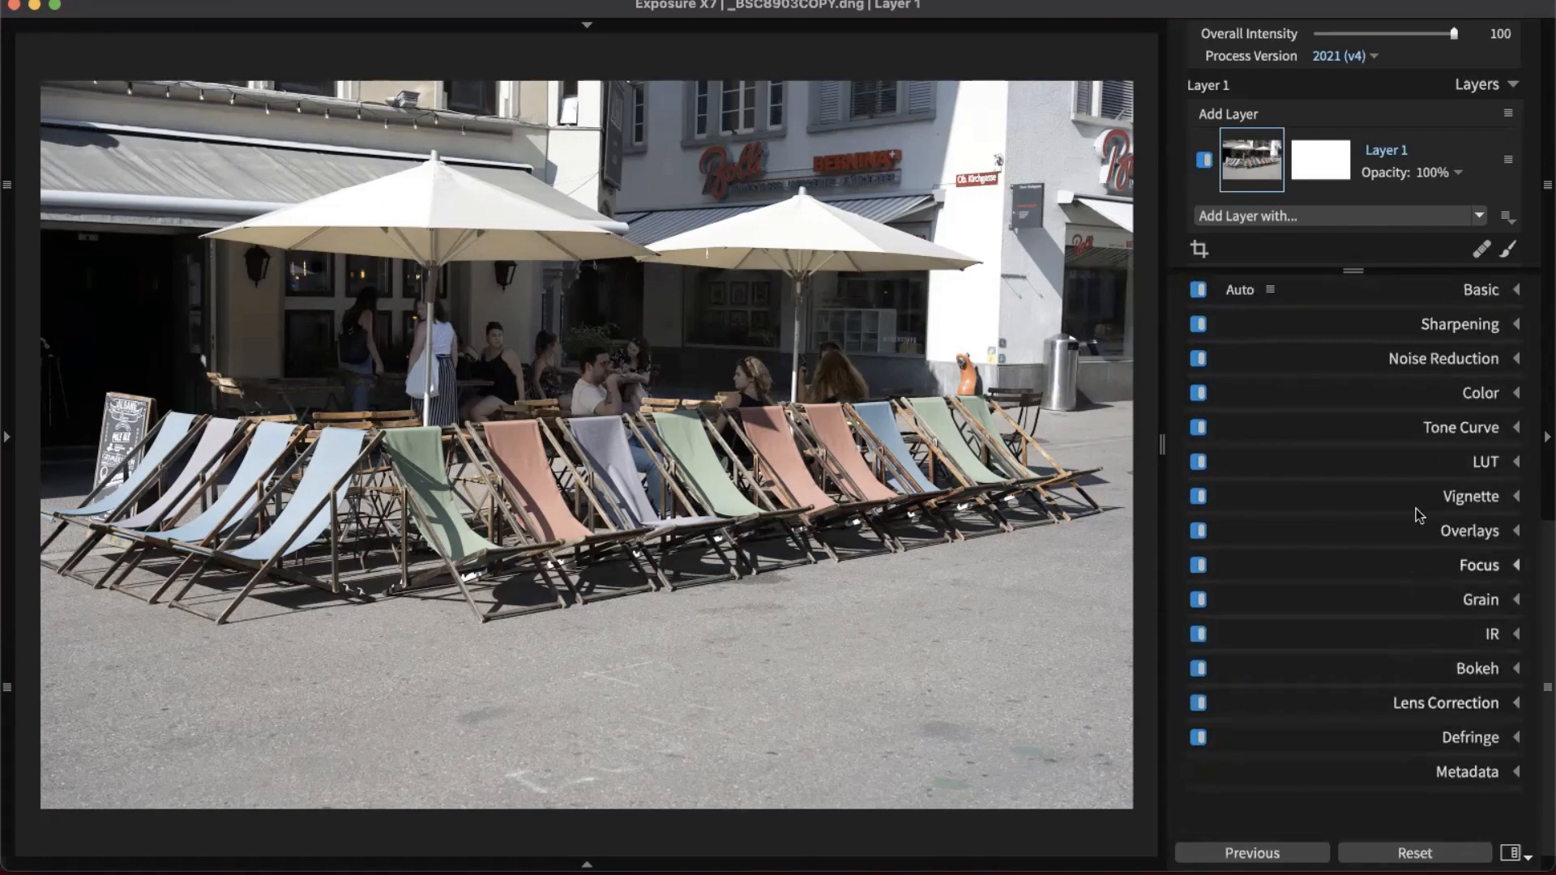
- Sharpen the photo with Amount 40, Radius 1.72, Detail 22 and Masking 65
{"action": "left_click", "coordinate": [1431, 326]}
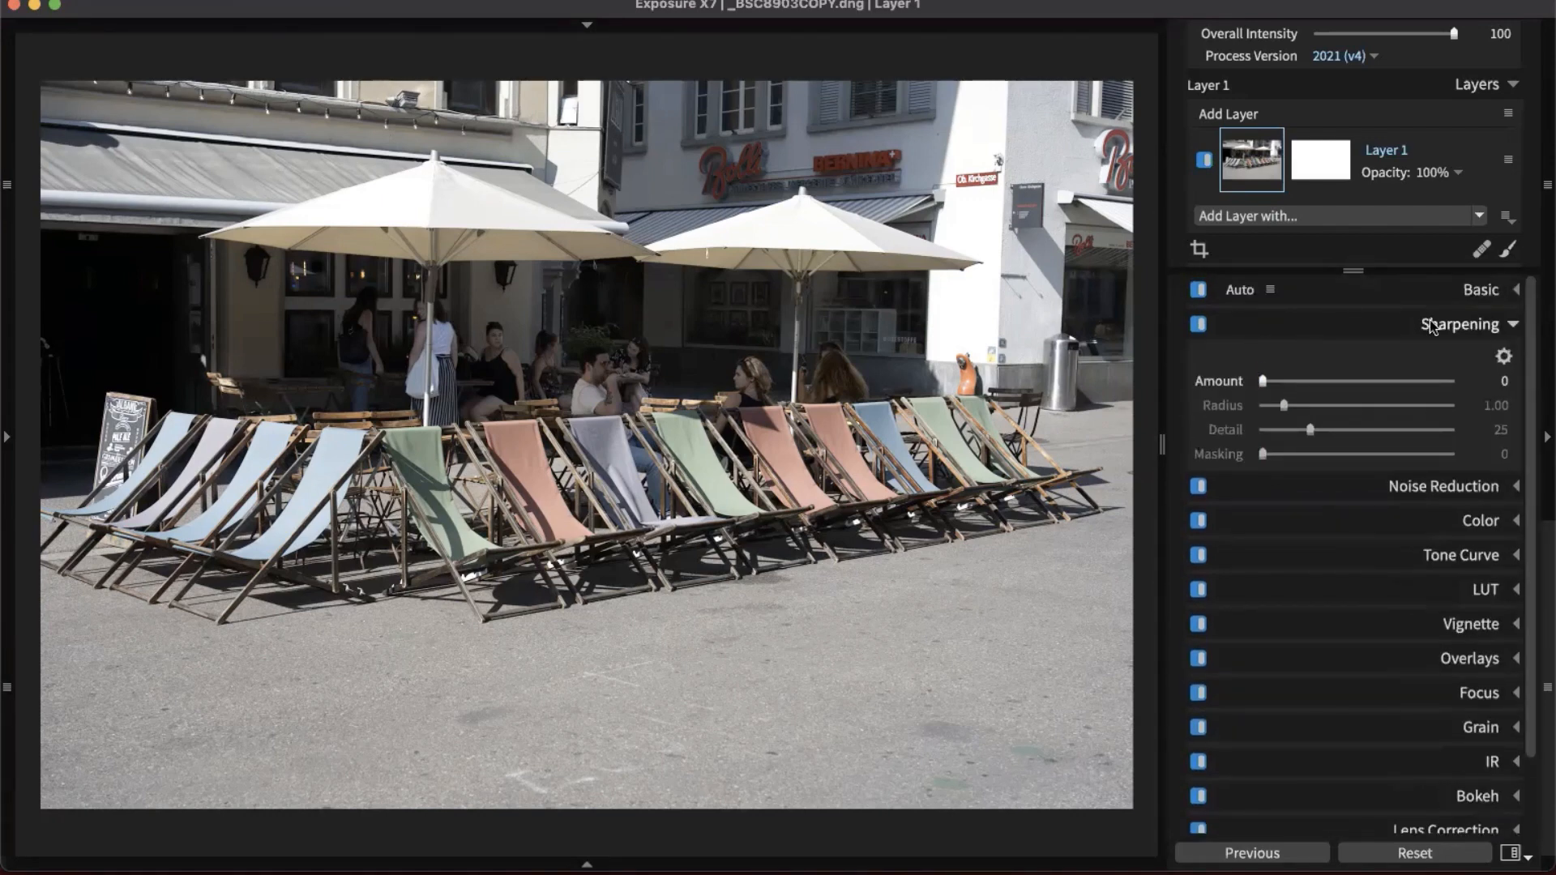
{"action": "left_click", "coordinate": [950, 518]}
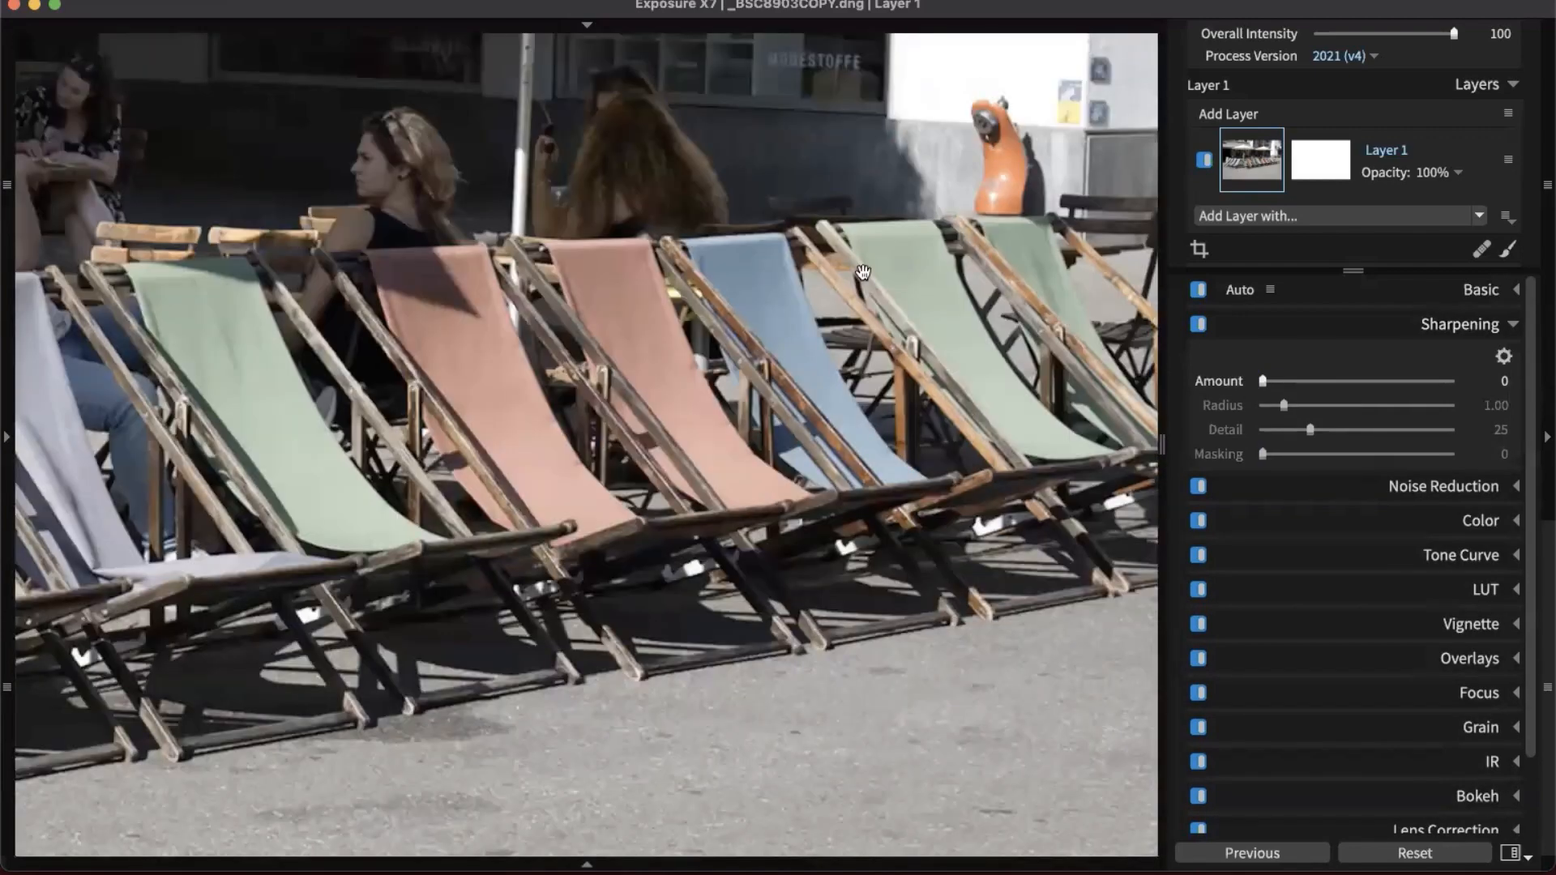
{"action": "scroll", "coordinate": [793, 323], "scroll_direction": "down", "scroll_amount": 2}
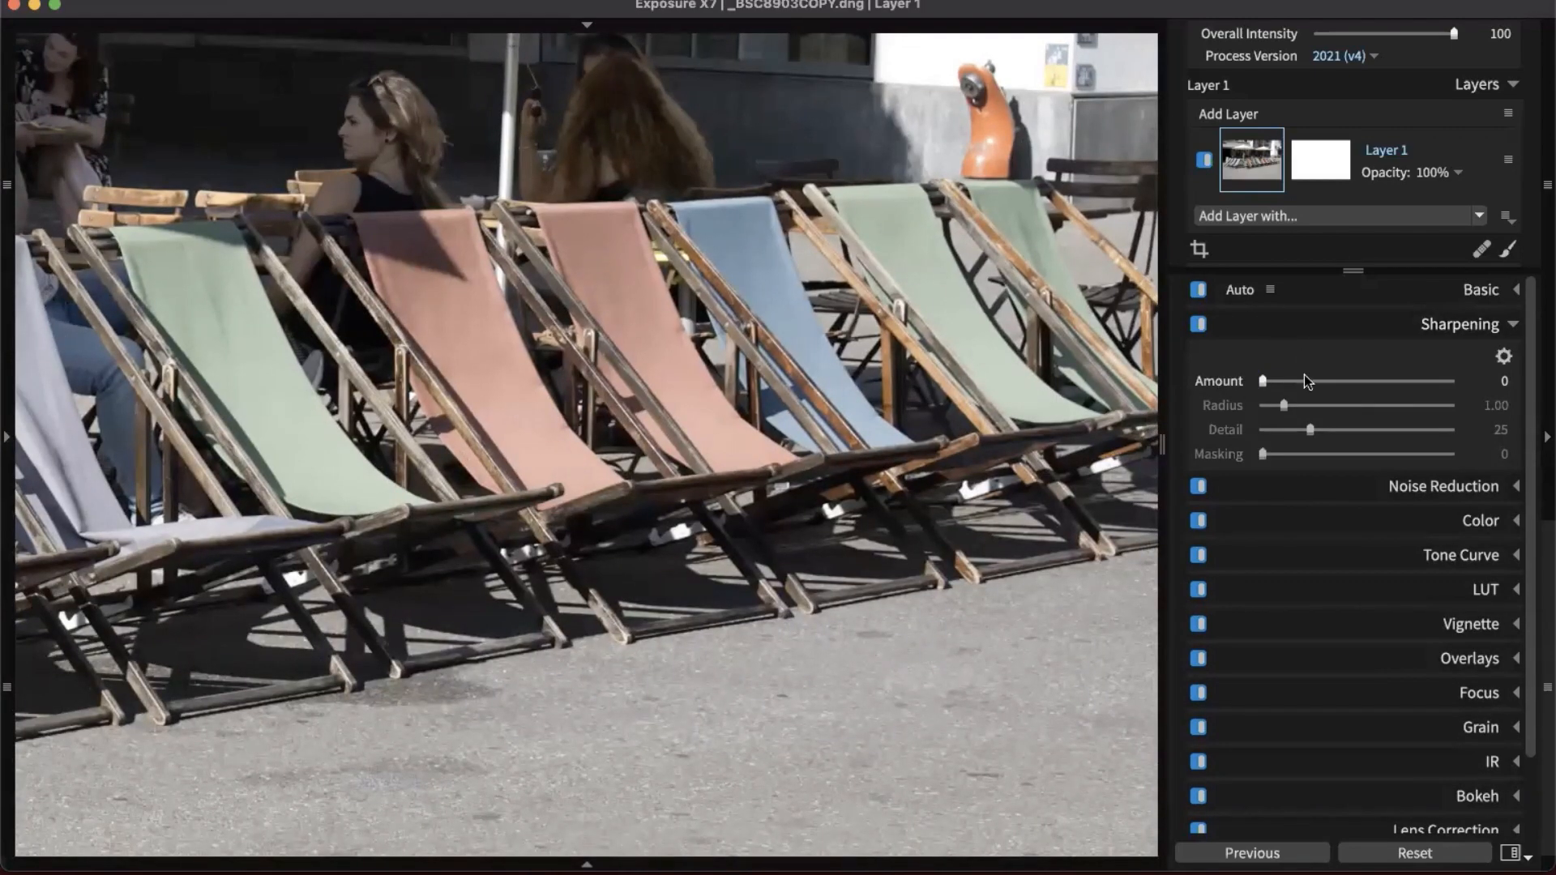
{"action": "left_click_drag", "start_coordinate": [1264, 382], "coordinate": [1311, 381]}
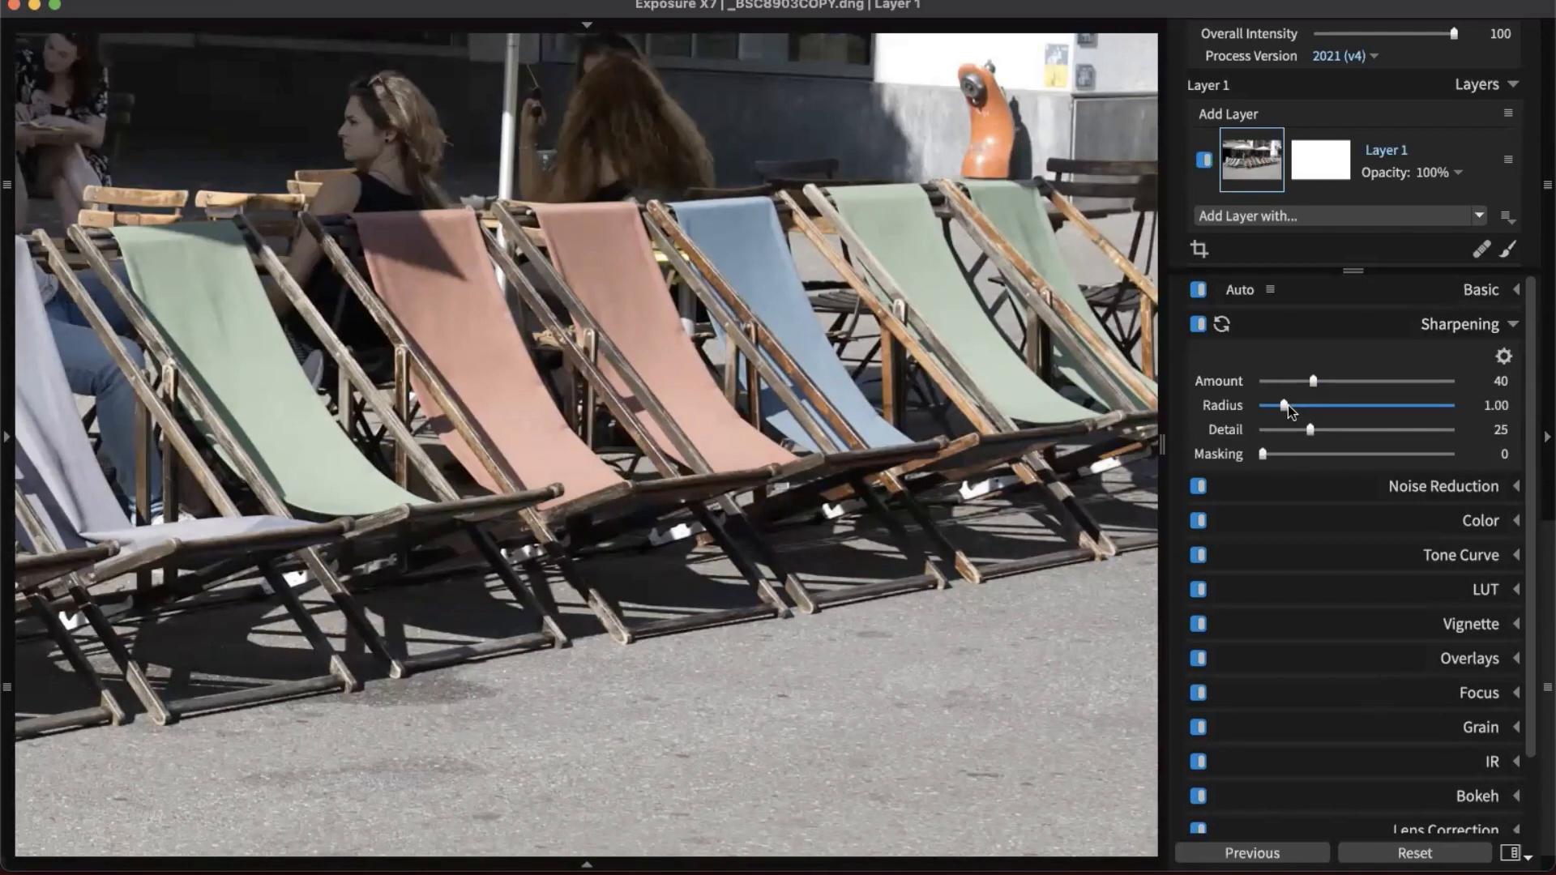
{"action": "left_click_drag", "start_coordinate": [1287, 406], "coordinate": [1384, 456]}
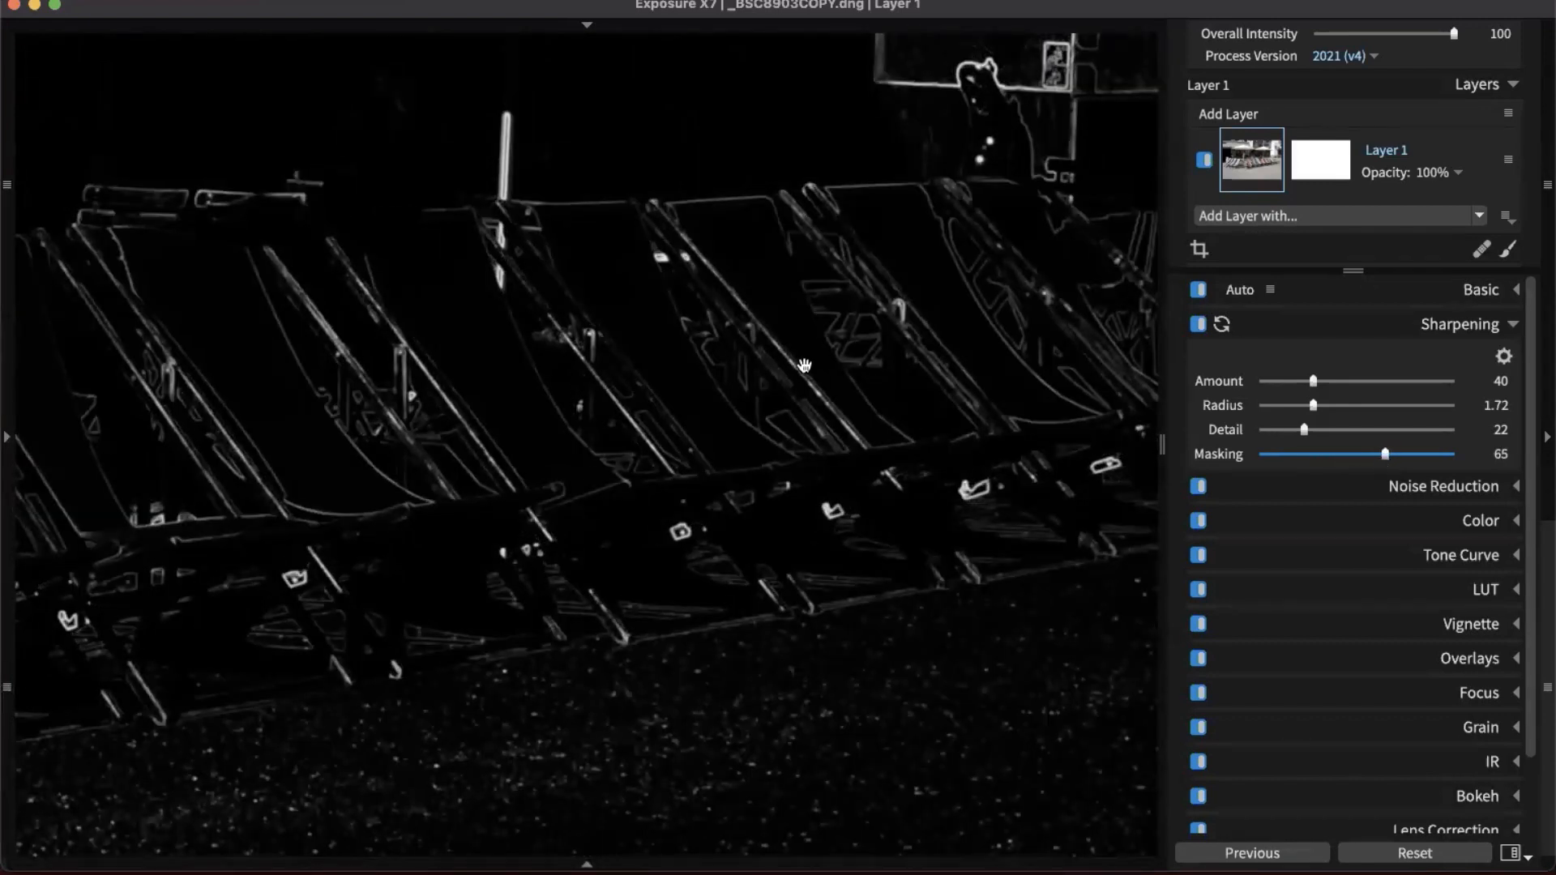
{"action": "left_click", "coordinate": [742, 474]}
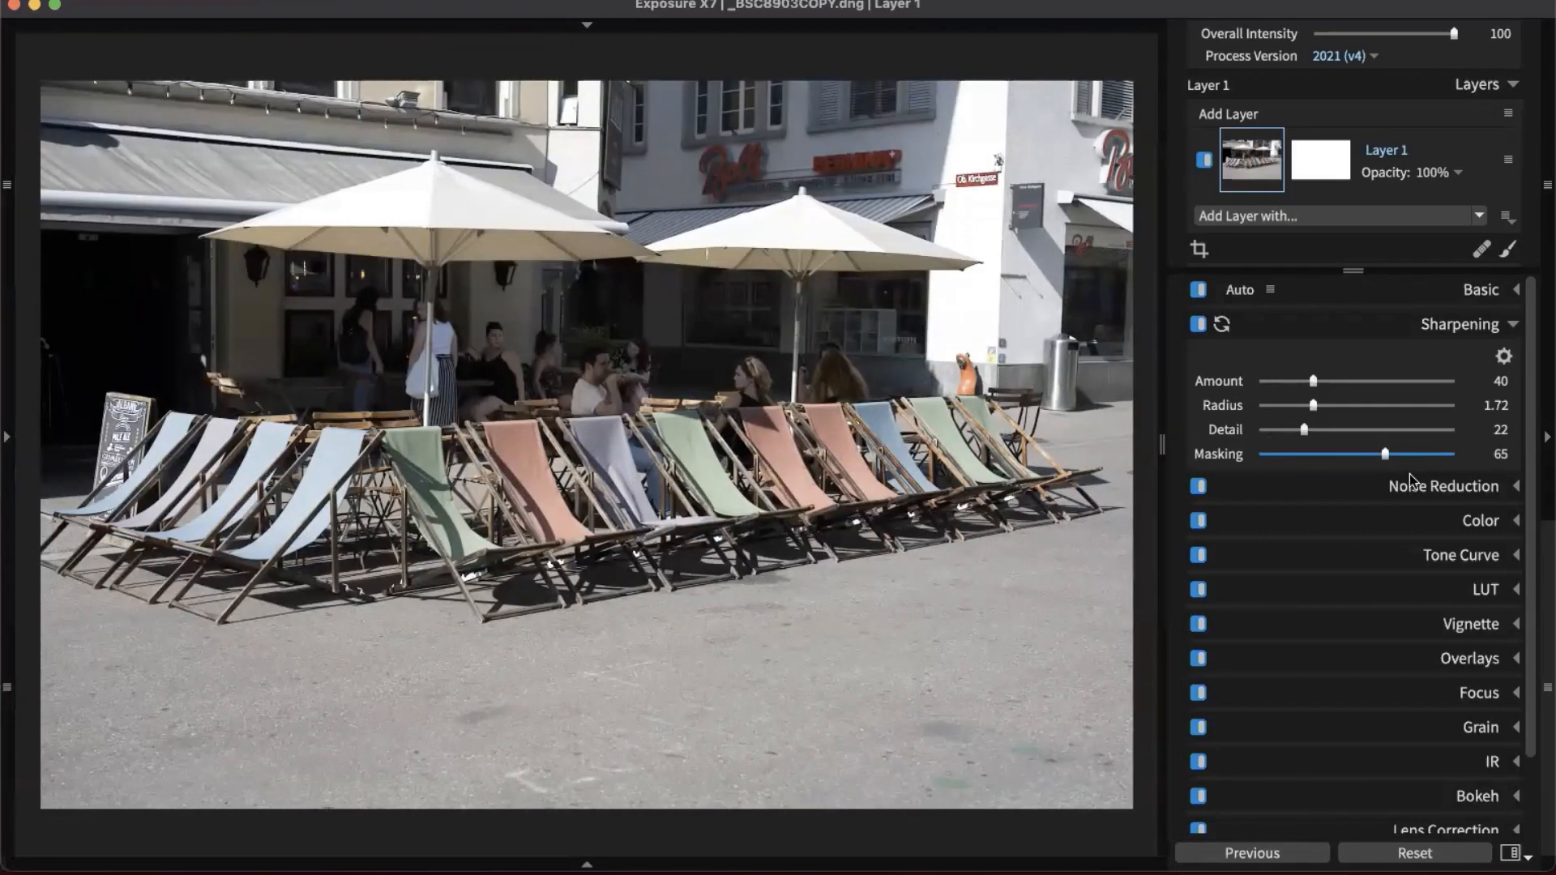
{"action": "left_click", "coordinate": [1483, 326]}
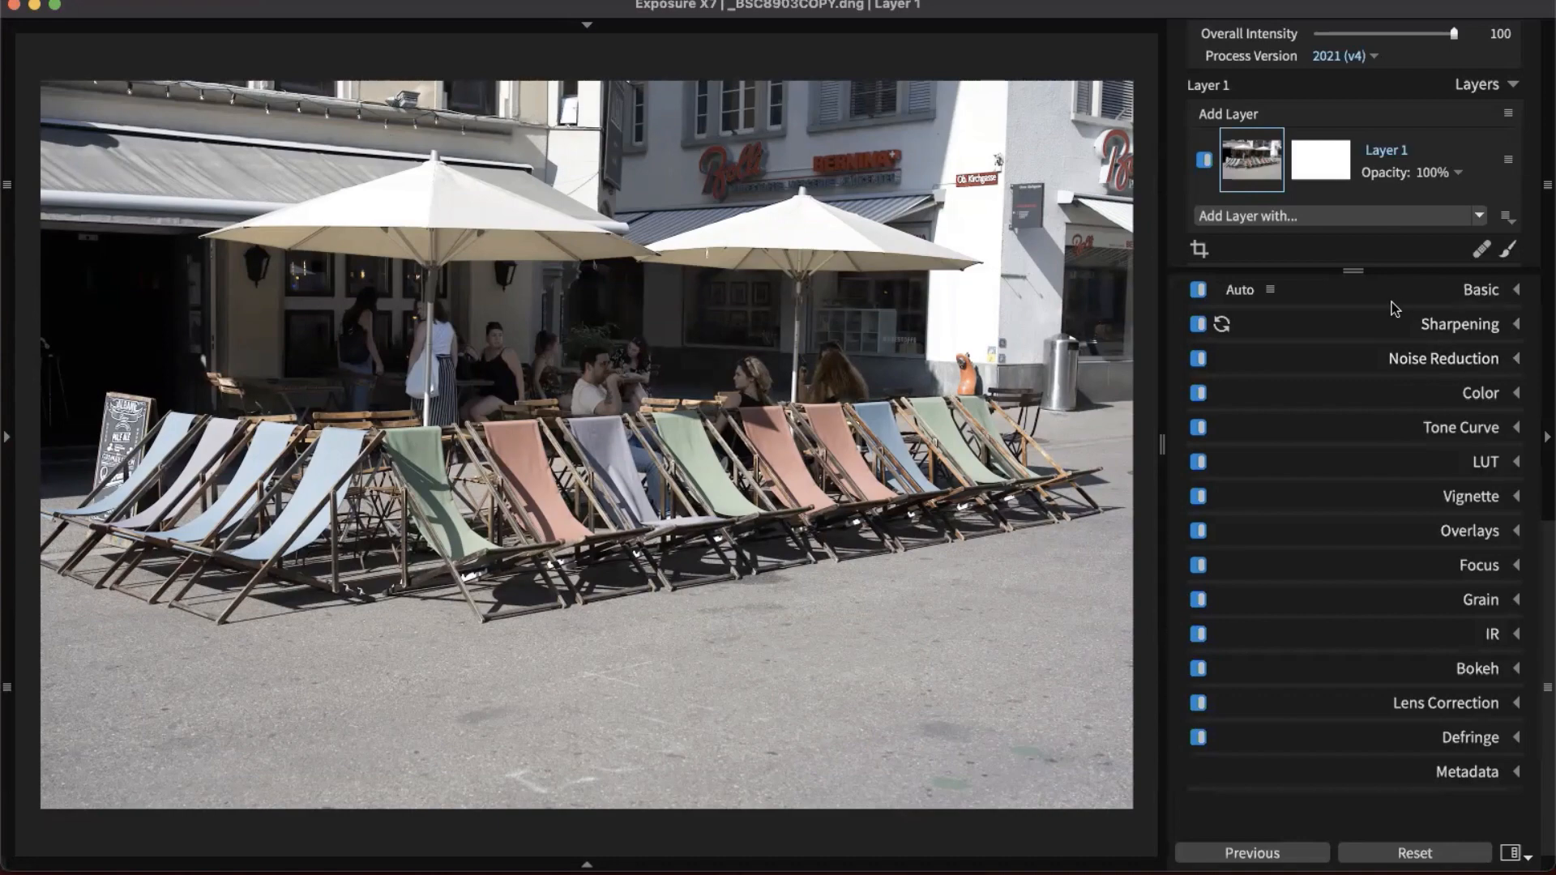
- Start the Crop tool and set its composition guide to Alignment Grid
{"action": "key", "text": "c"}
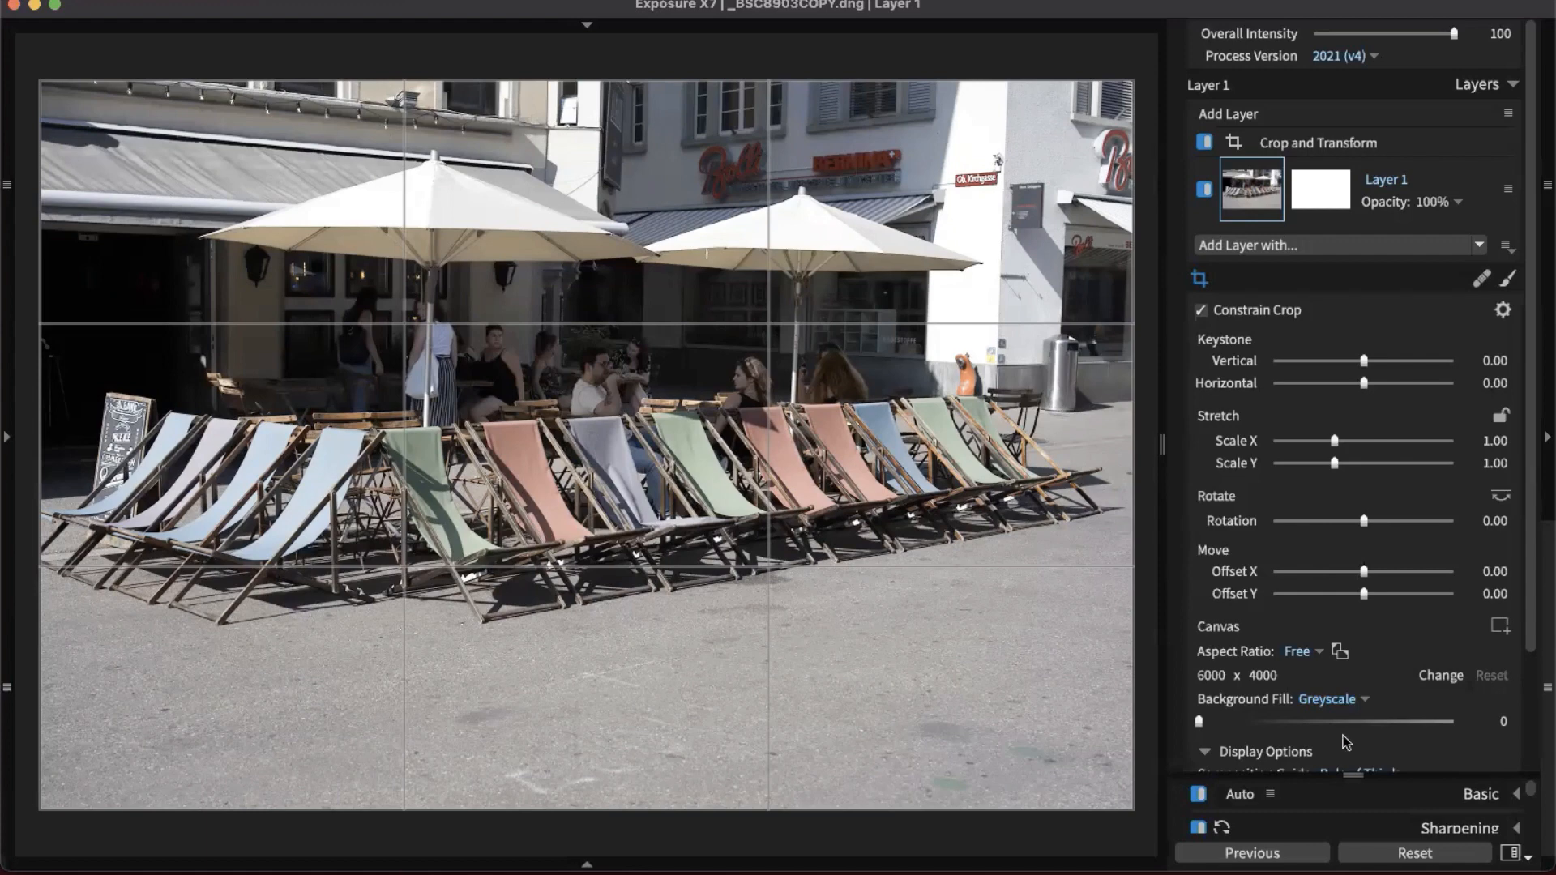
{"action": "scroll", "coordinate": [1455, 753], "scroll_direction": "down", "scroll_amount": 3}
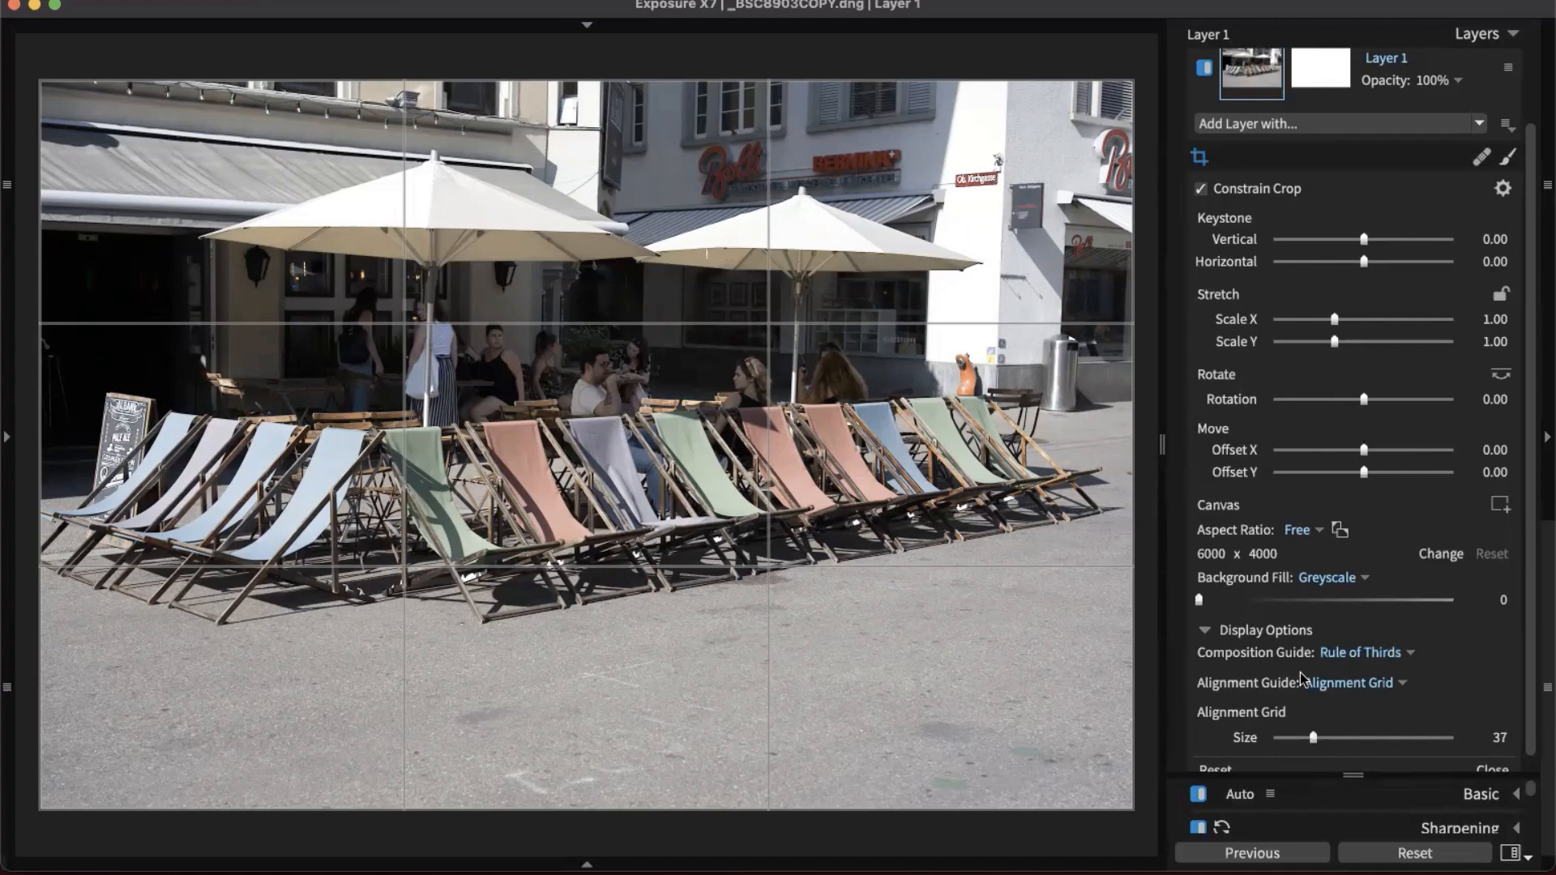
{"action": "left_click", "coordinate": [1382, 655]}
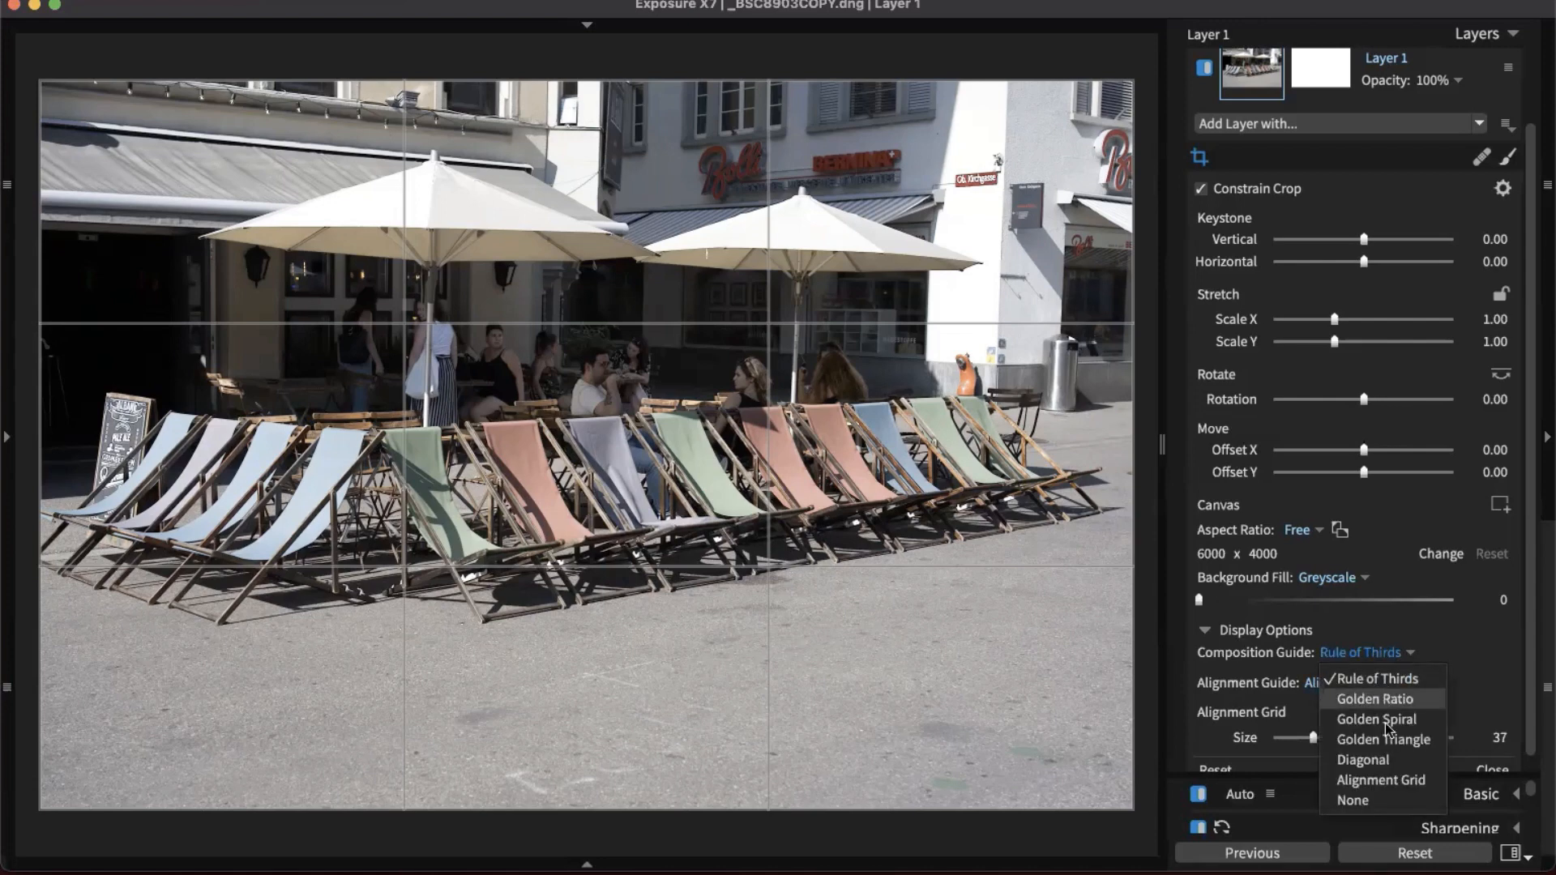
{"action": "left_click", "coordinate": [1393, 778]}
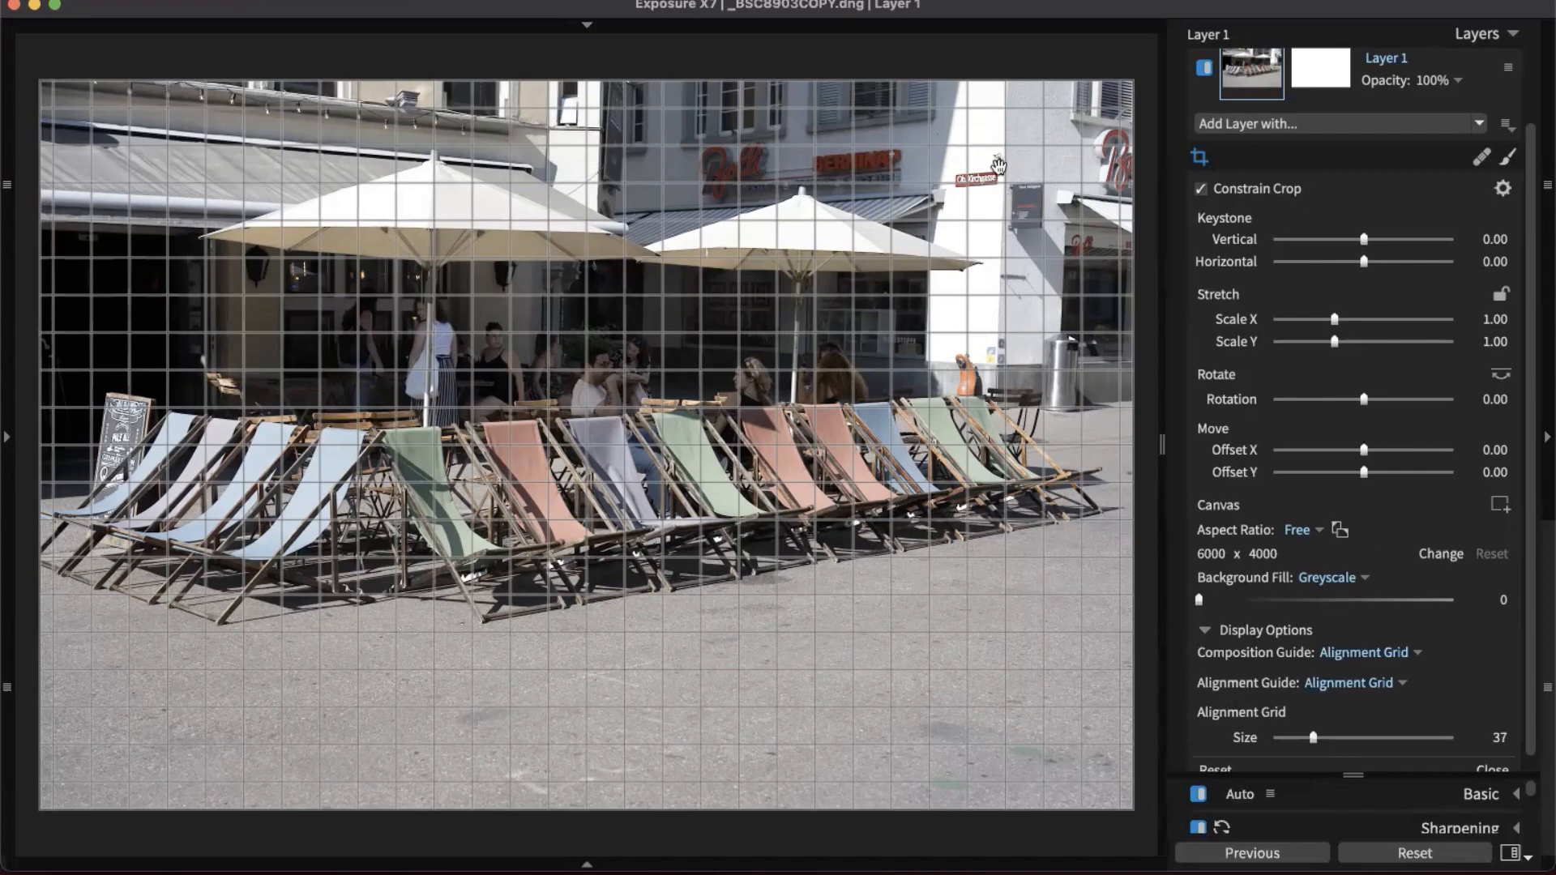
- Try the Golden Spiral and Rule of Thirds composition guides and return to Alignment Grid
{"action": "left_click", "coordinate": [1394, 662]}
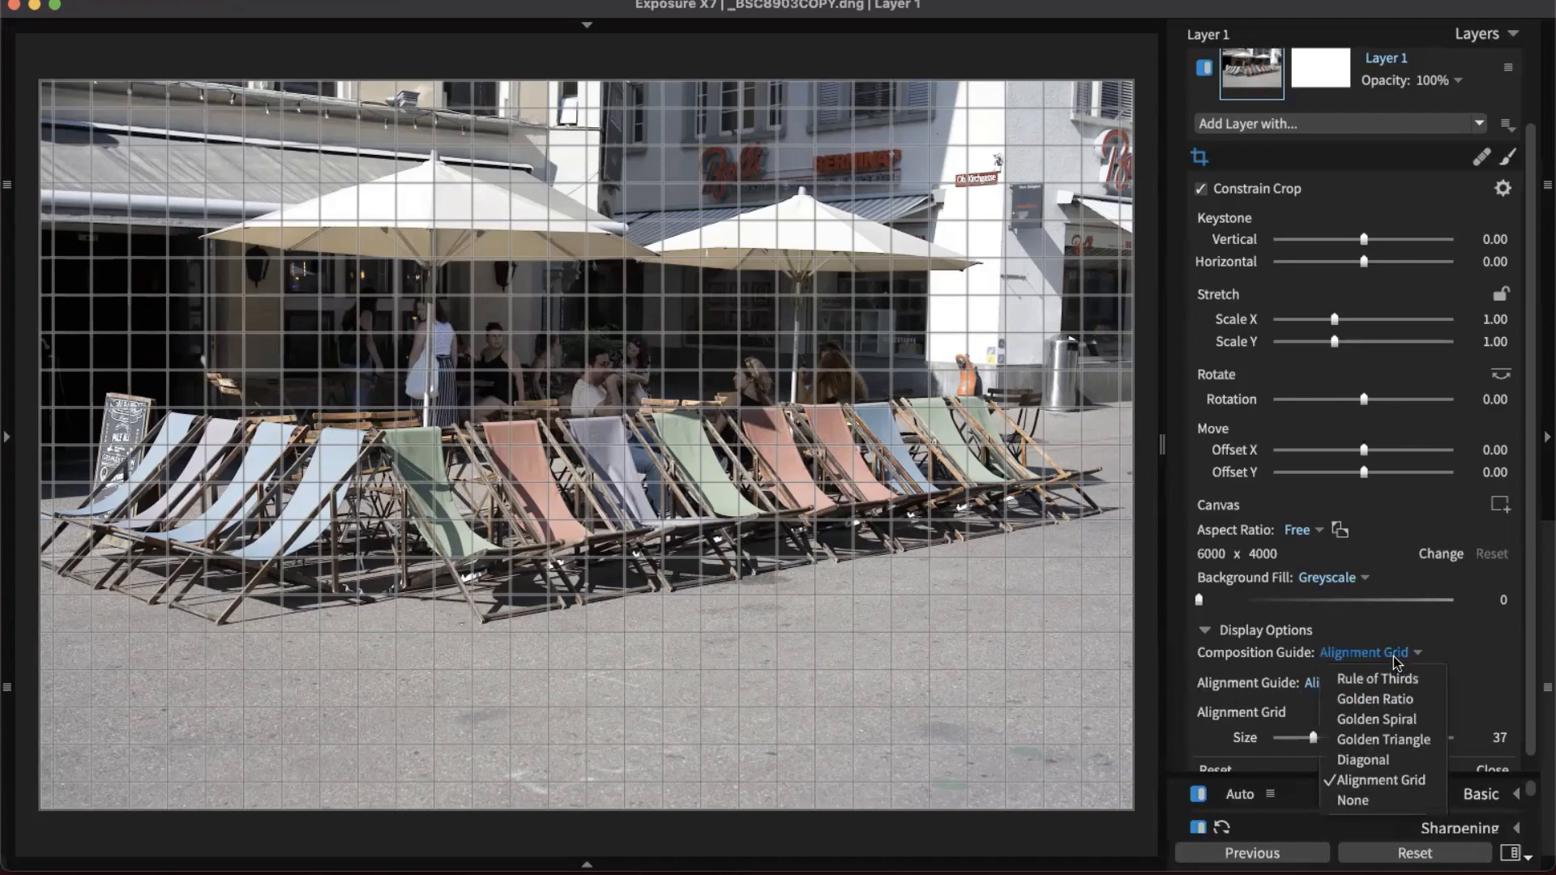
{"action": "left_click", "coordinate": [1390, 720]}
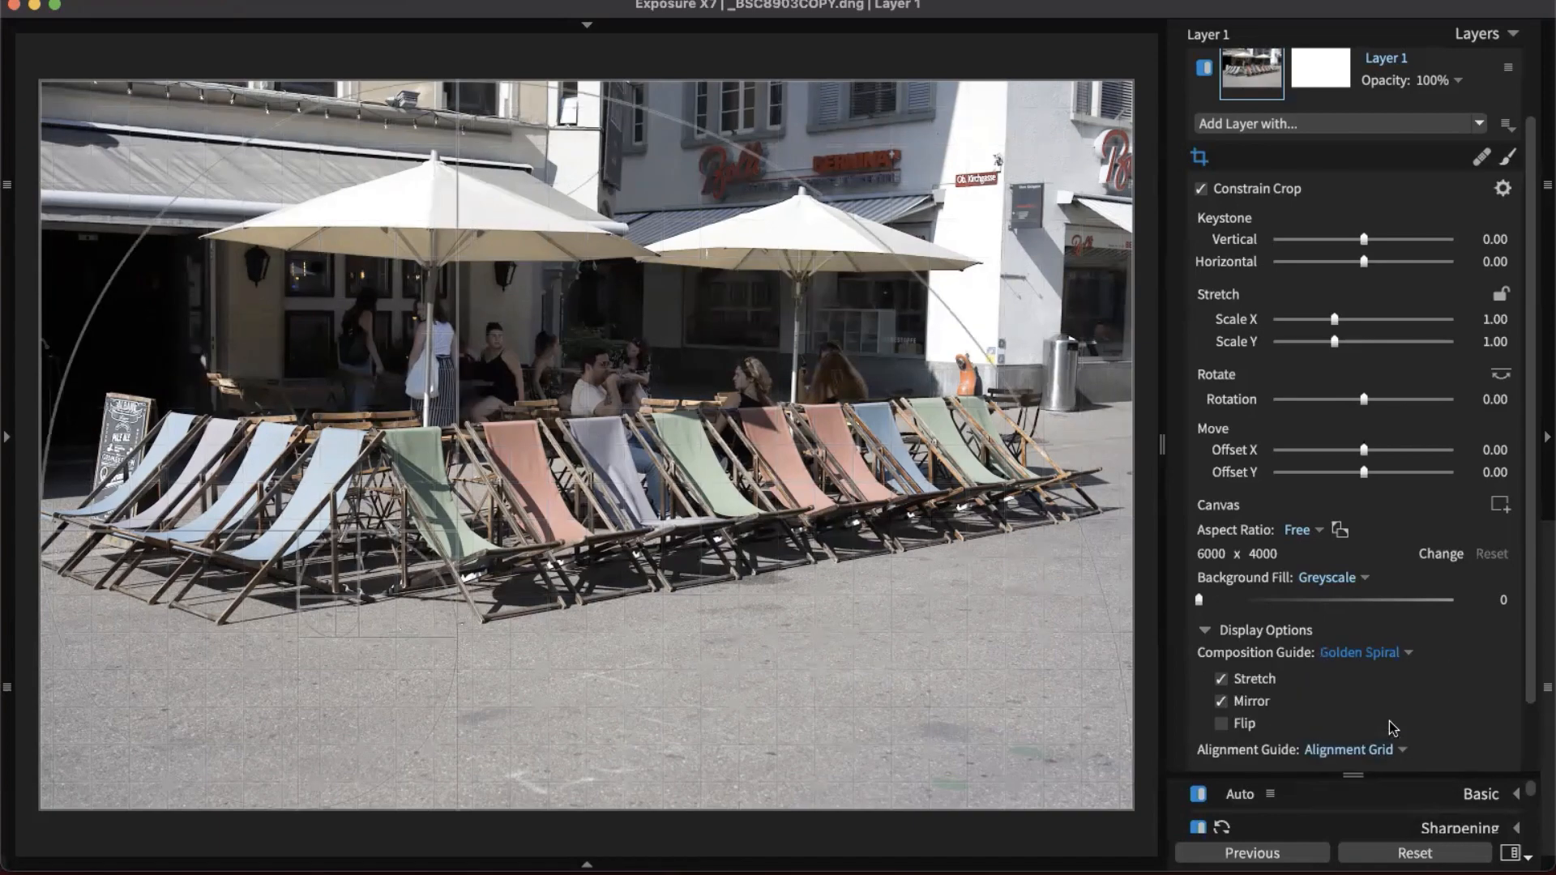
{"action": "left_click", "coordinate": [1389, 663]}
{"action": "left_click", "coordinate": [1388, 679]}
{"action": "left_click", "coordinate": [1383, 653]}
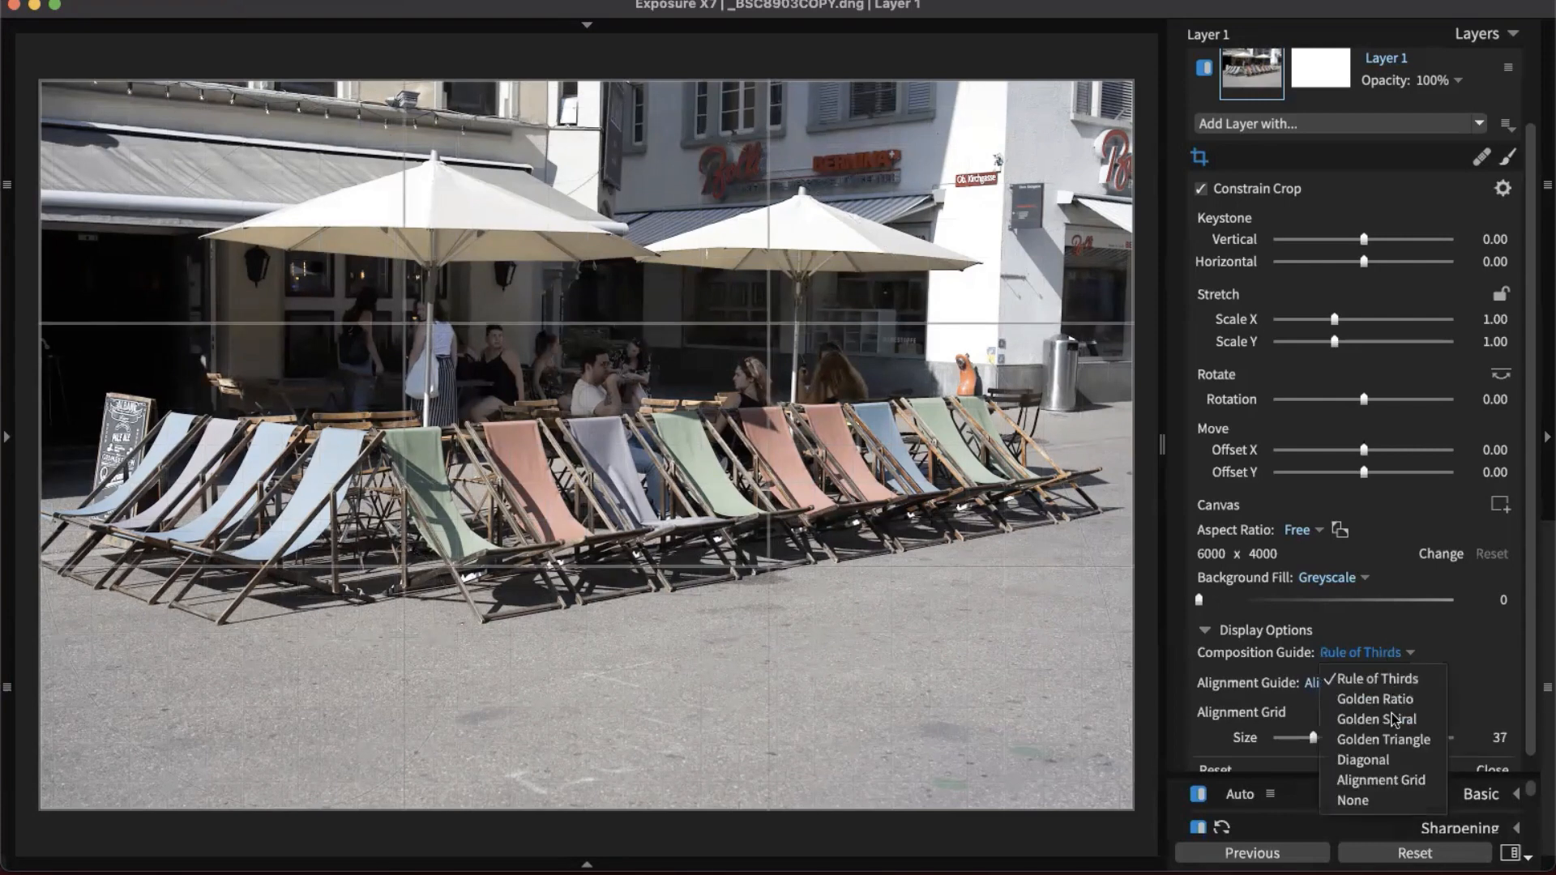
{"action": "left_click", "coordinate": [1391, 778]}
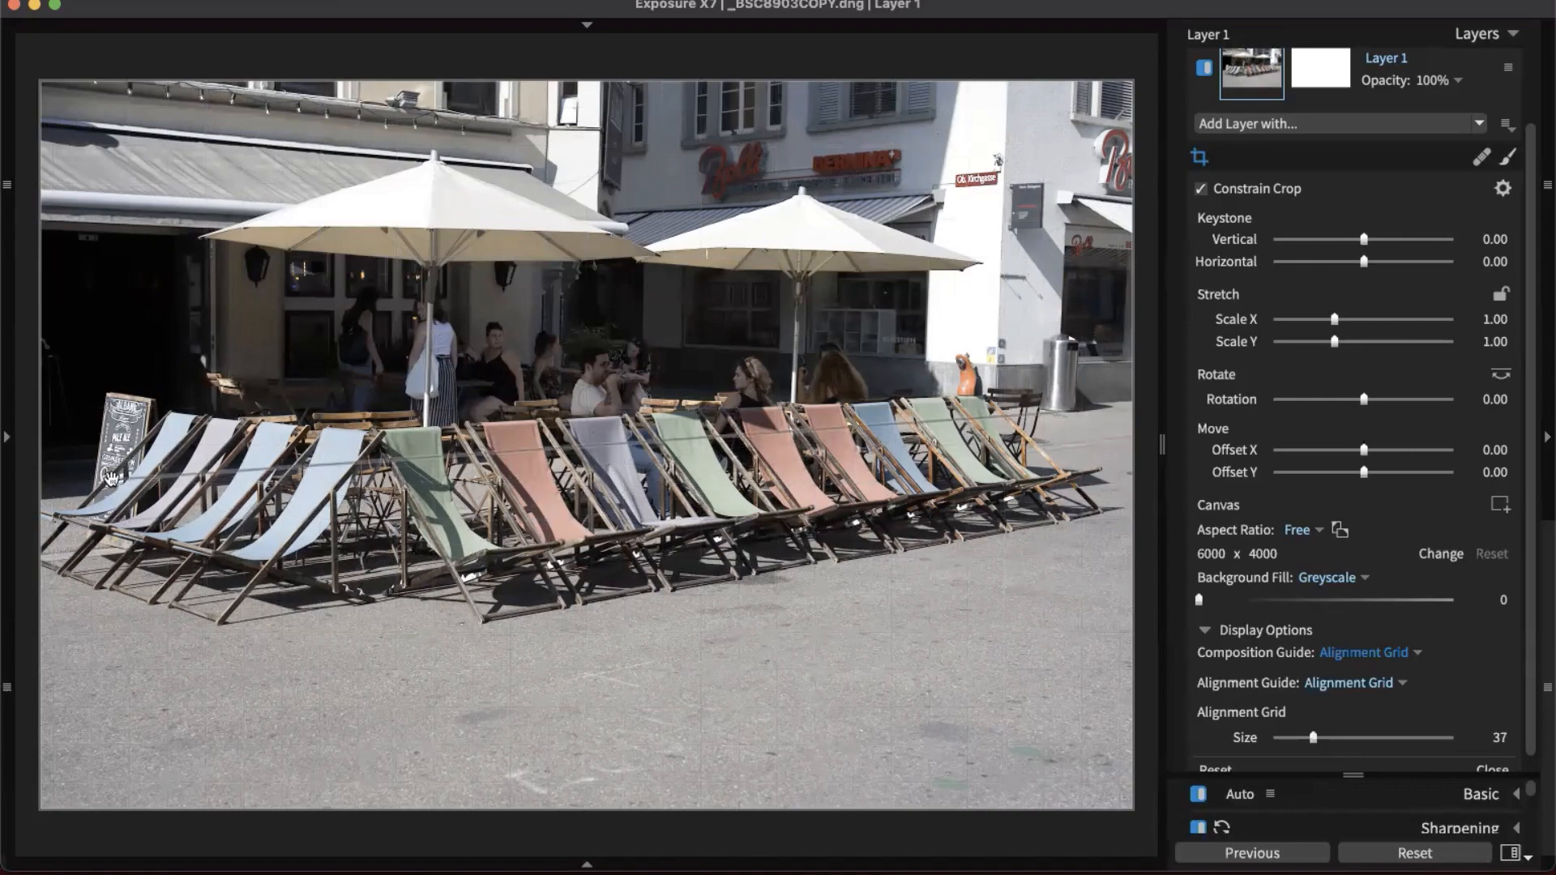
- Try rotating the photo about 4.10, reset the rotation to 0.00, and extend the crop frame back to the full photo
{"action": "left_click_drag", "start_coordinate": [111, 478], "coordinate": [123, 476]}
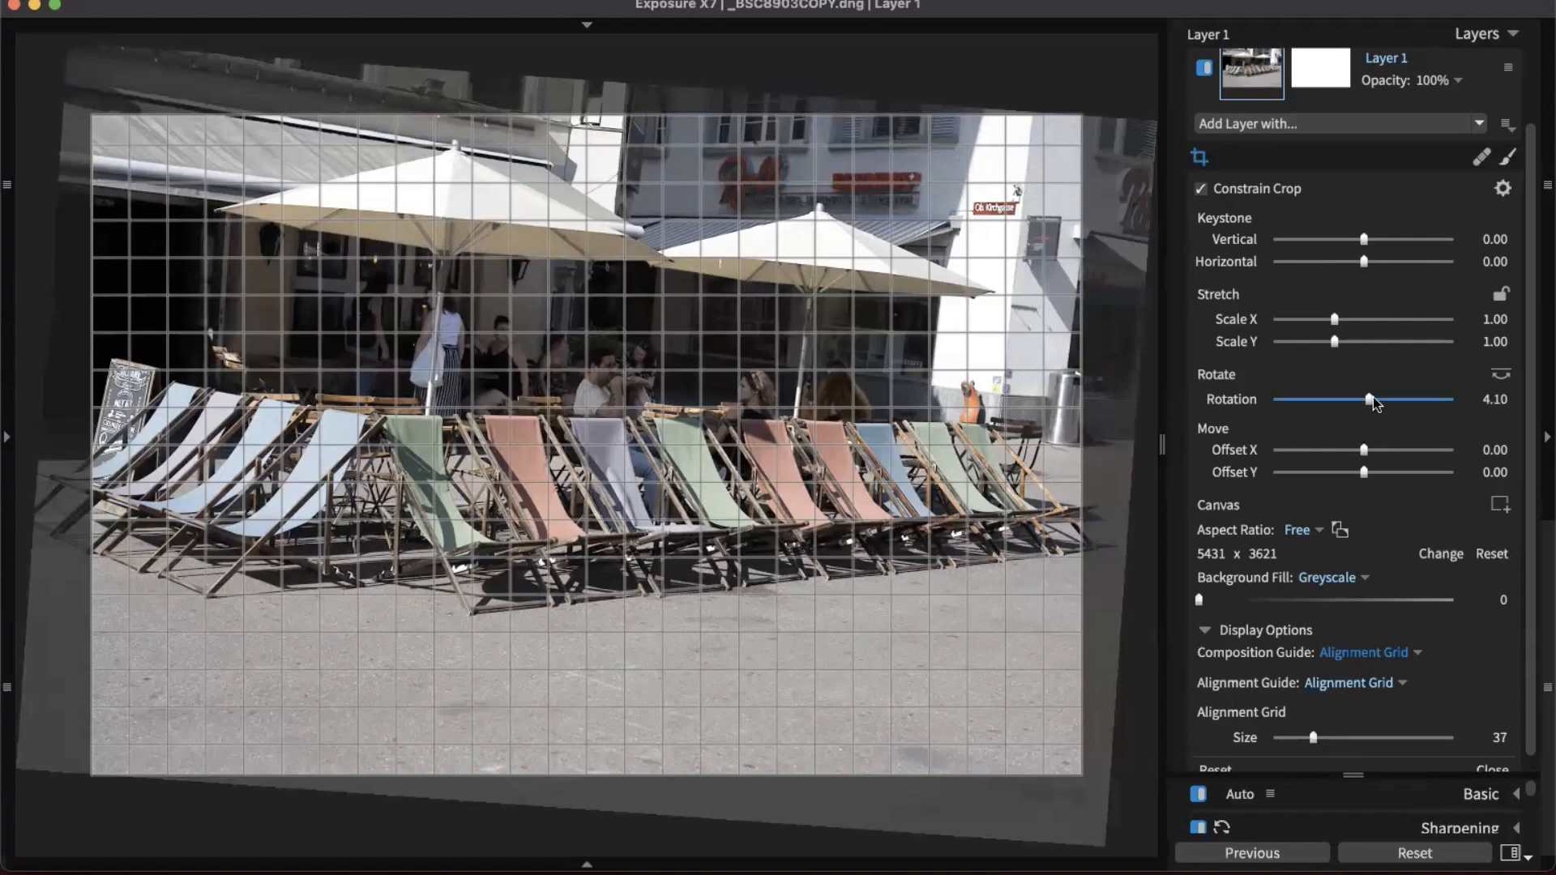
{"action": "double_click", "coordinate": [1371, 398]}
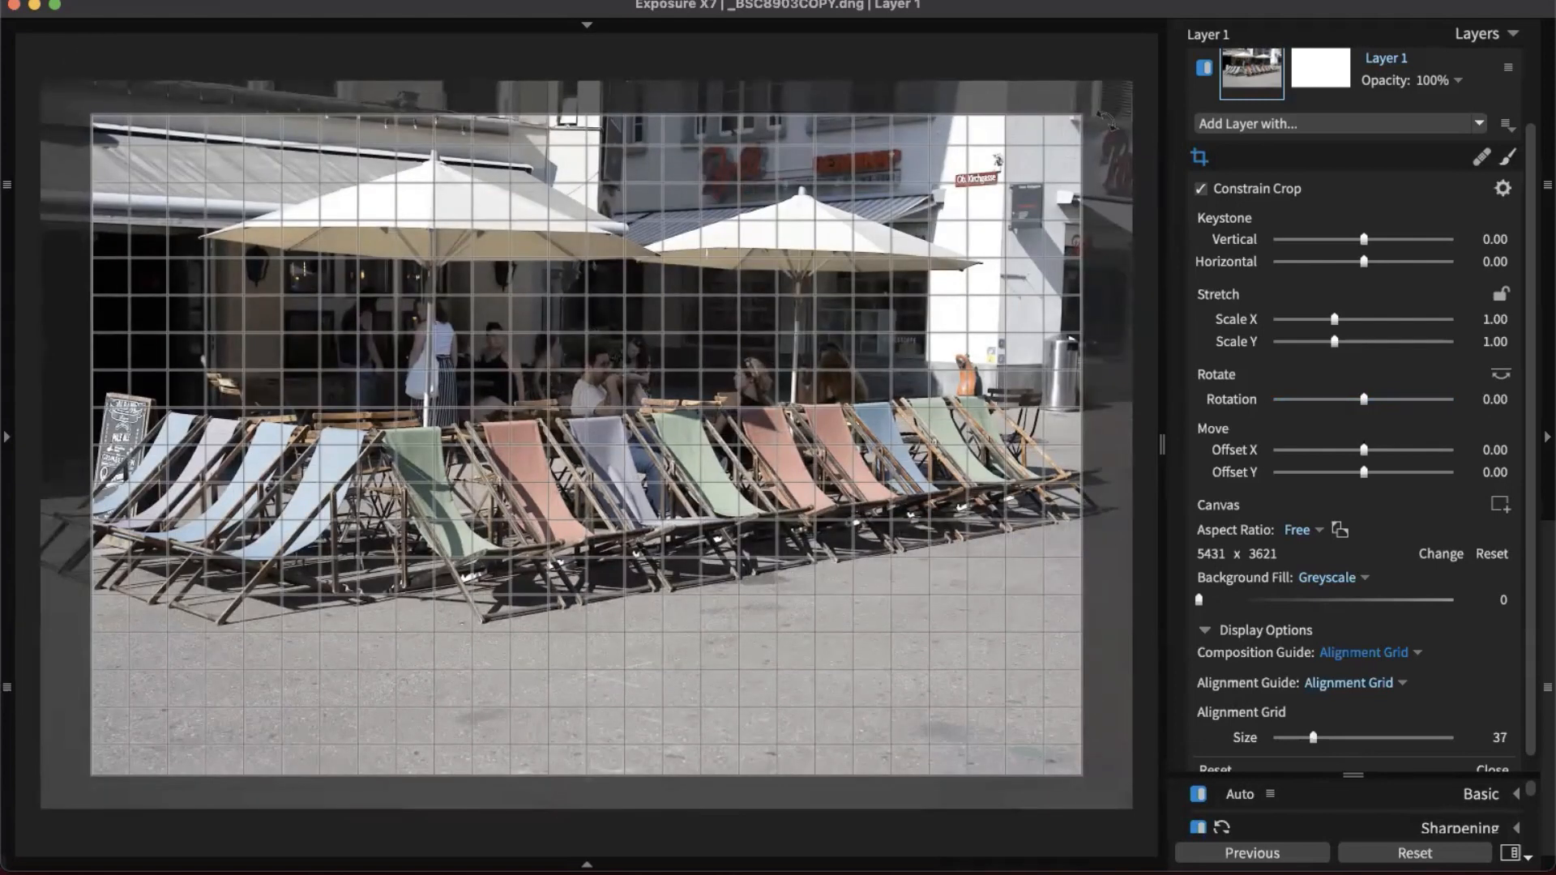
{"action": "left_click_drag", "start_coordinate": [1085, 119], "coordinate": [1144, 65]}
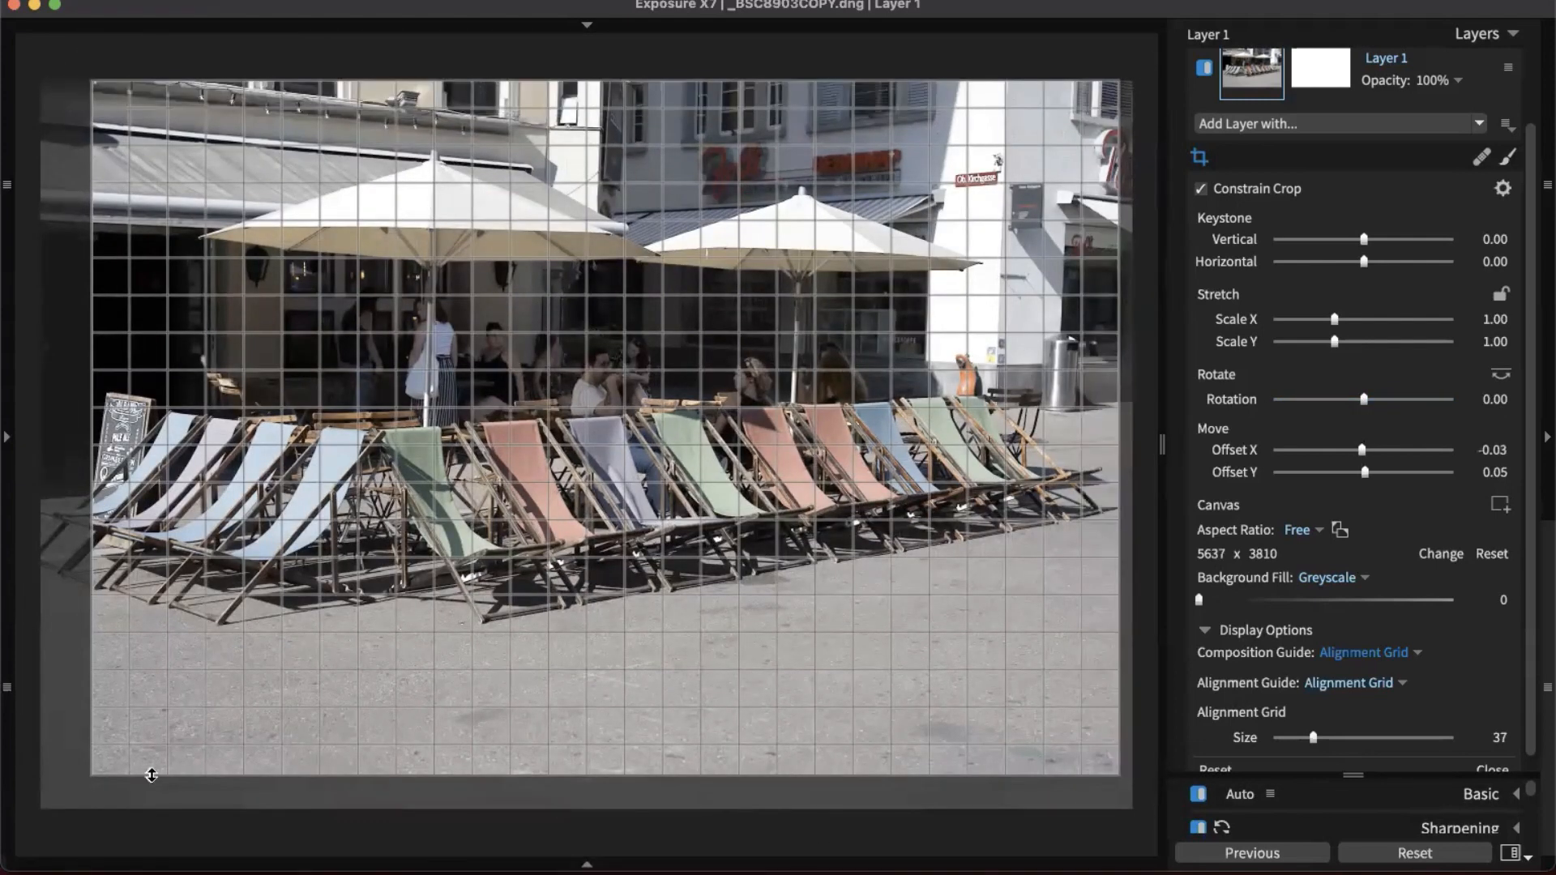
{"action": "left_click_drag", "start_coordinate": [151, 776], "coordinate": [65, 809]}
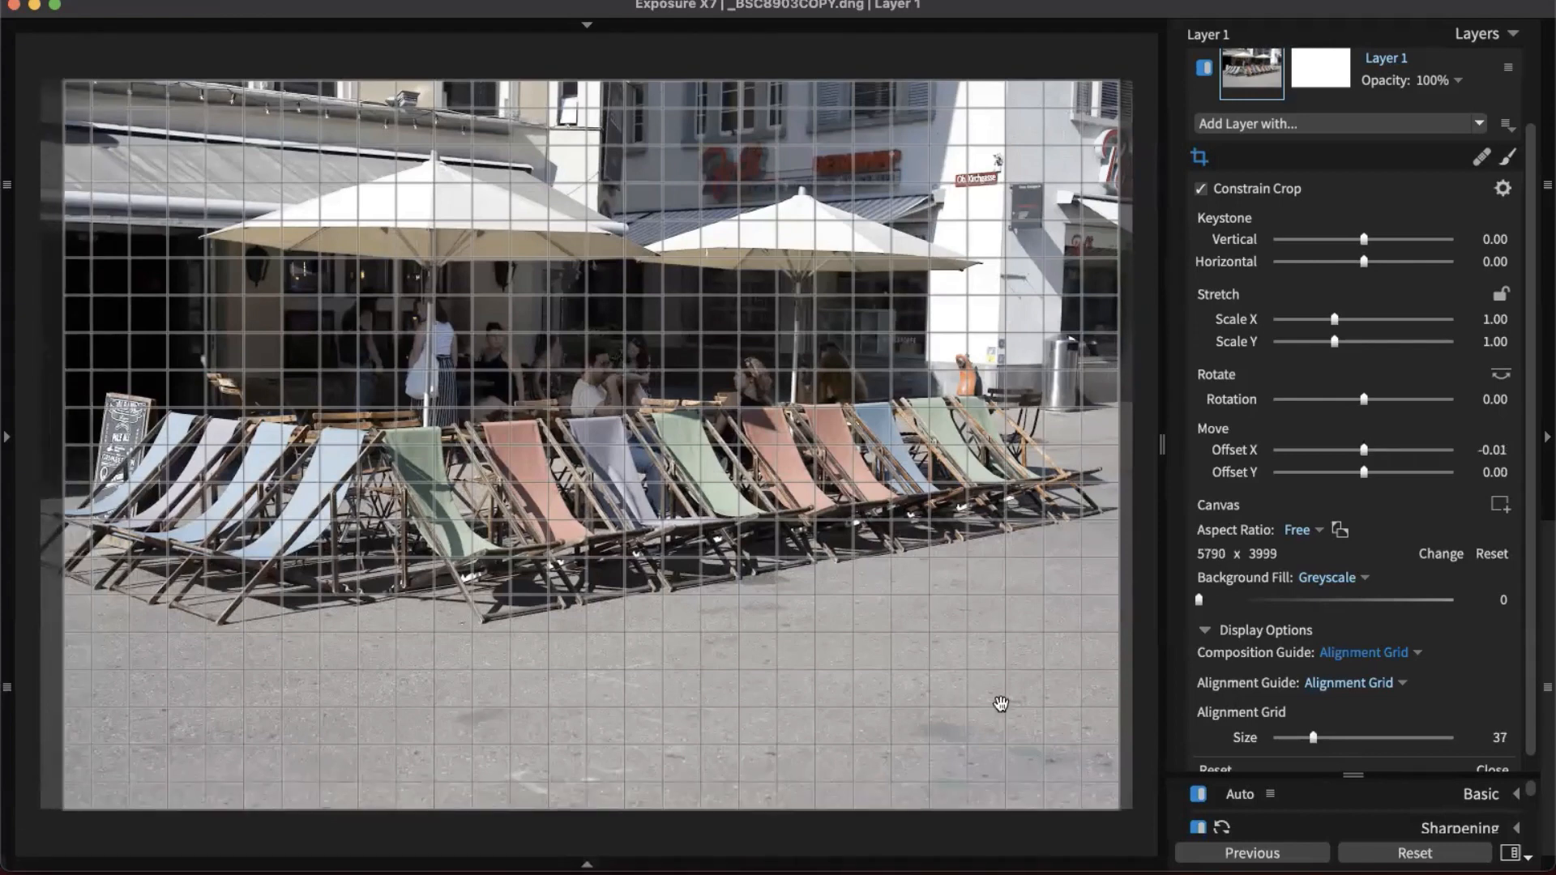
{"action": "left_click_drag", "start_coordinate": [1119, 514], "coordinate": [1186, 512]}
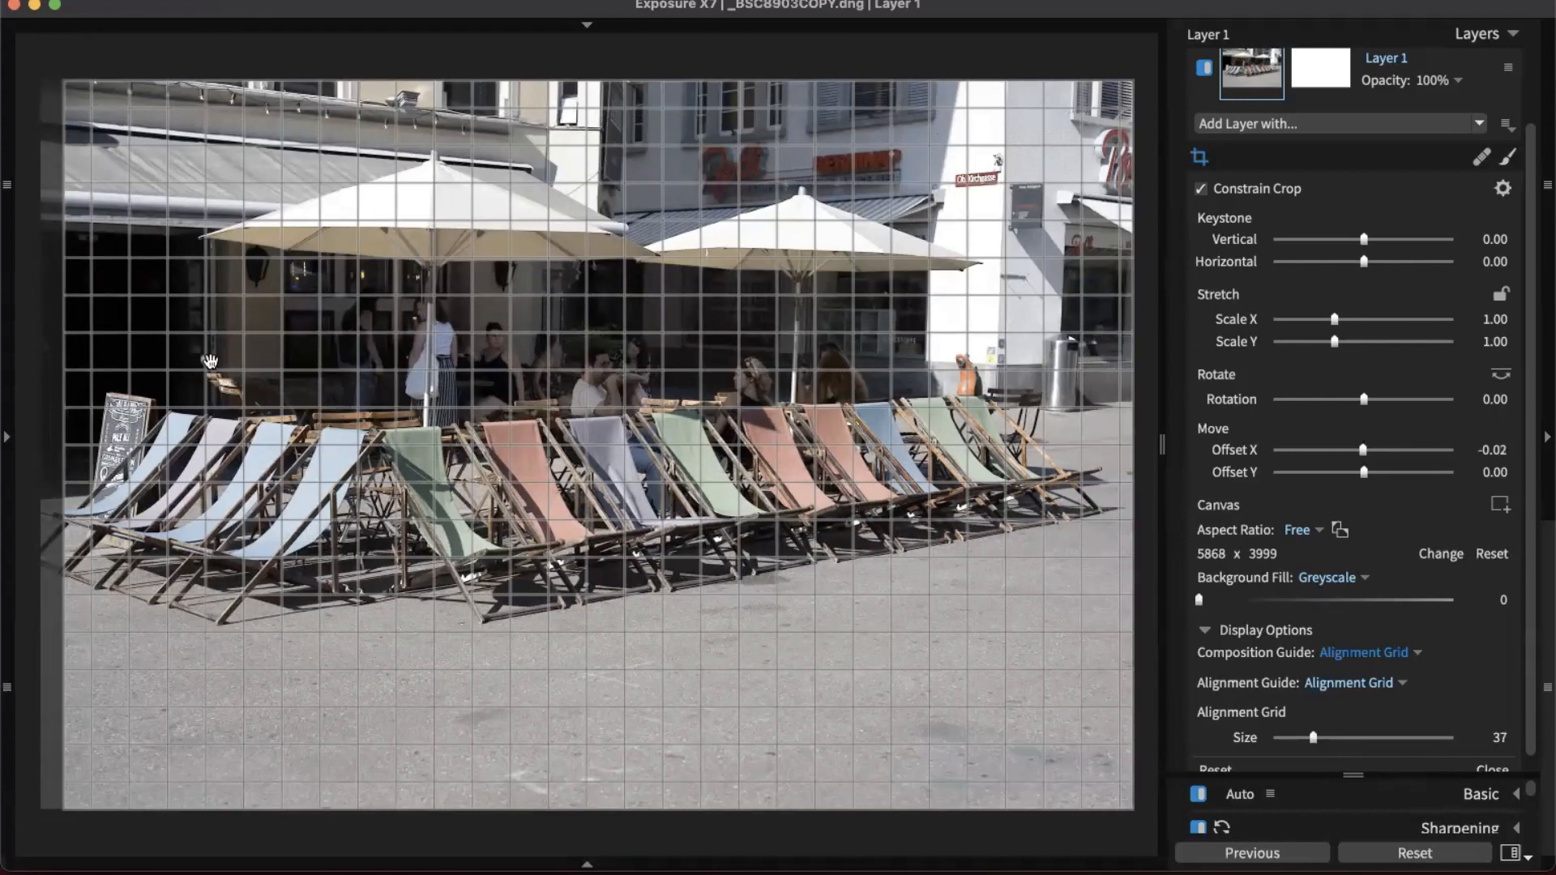
{"action": "left_click_drag", "start_coordinate": [61, 331], "coordinate": [14, 333]}
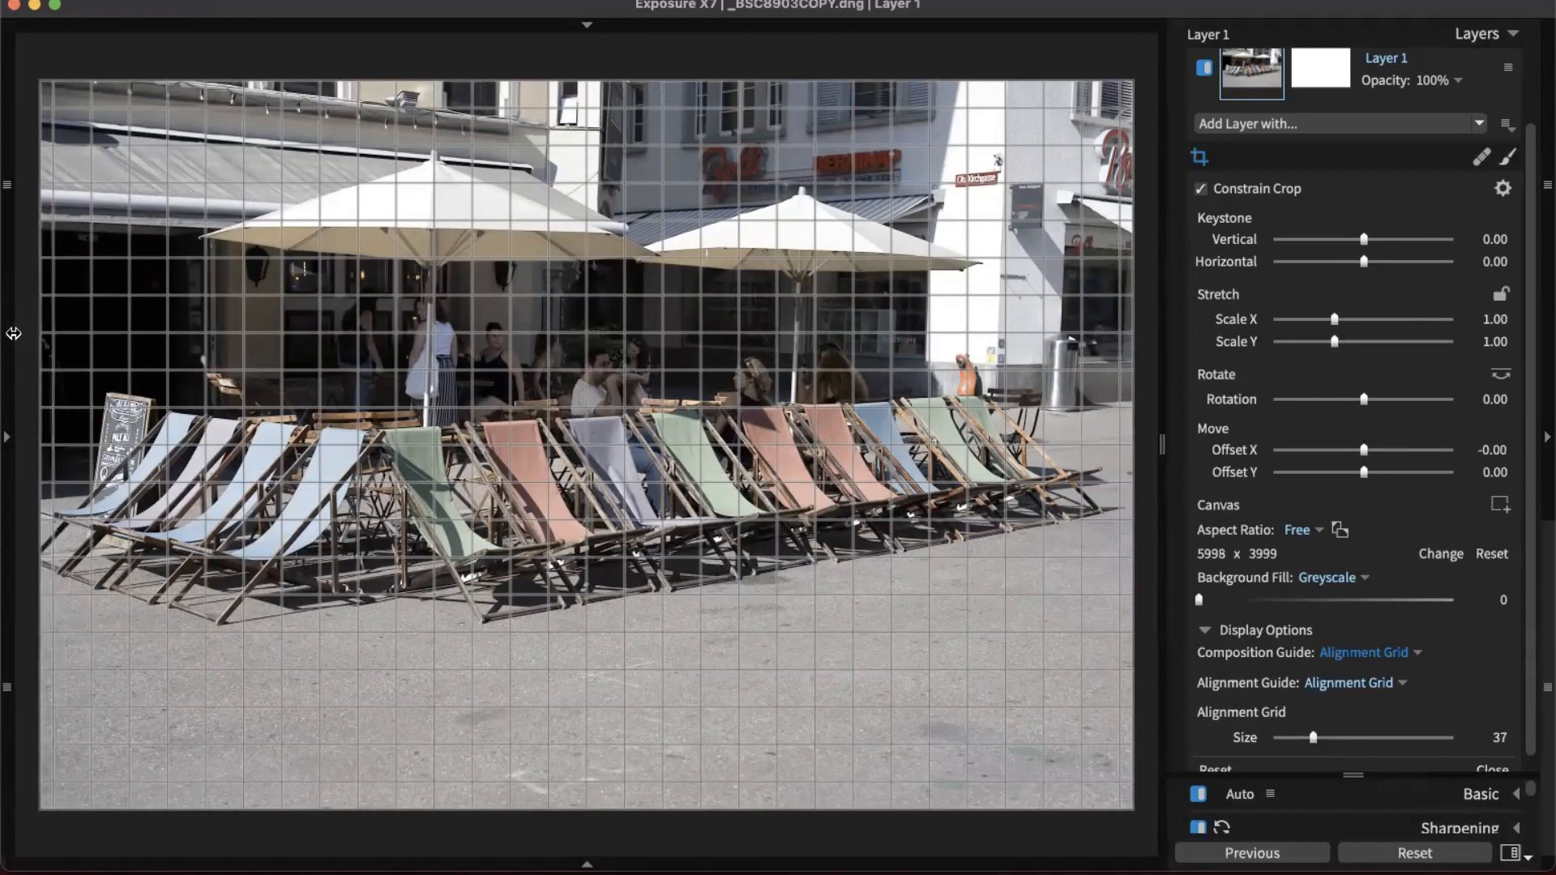
- Try the 4 x 3 / 1024 x 768 crop aspect ratio, return to Free, and extend the crop back over the full photo
{"action": "left_click", "coordinate": [1316, 534]}
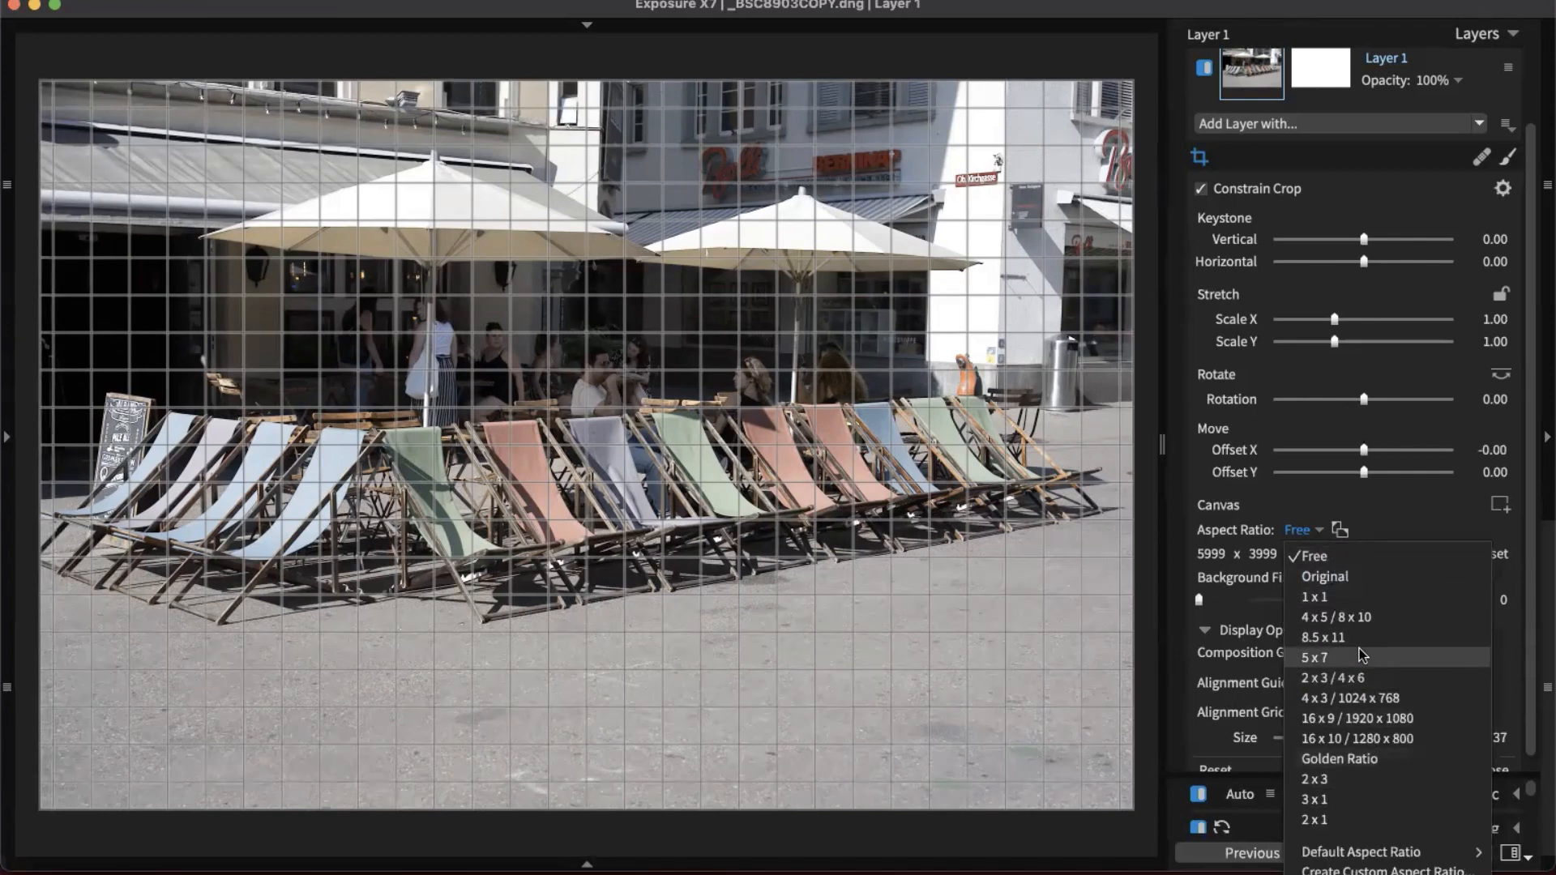
{"action": "left_click", "coordinate": [1350, 698]}
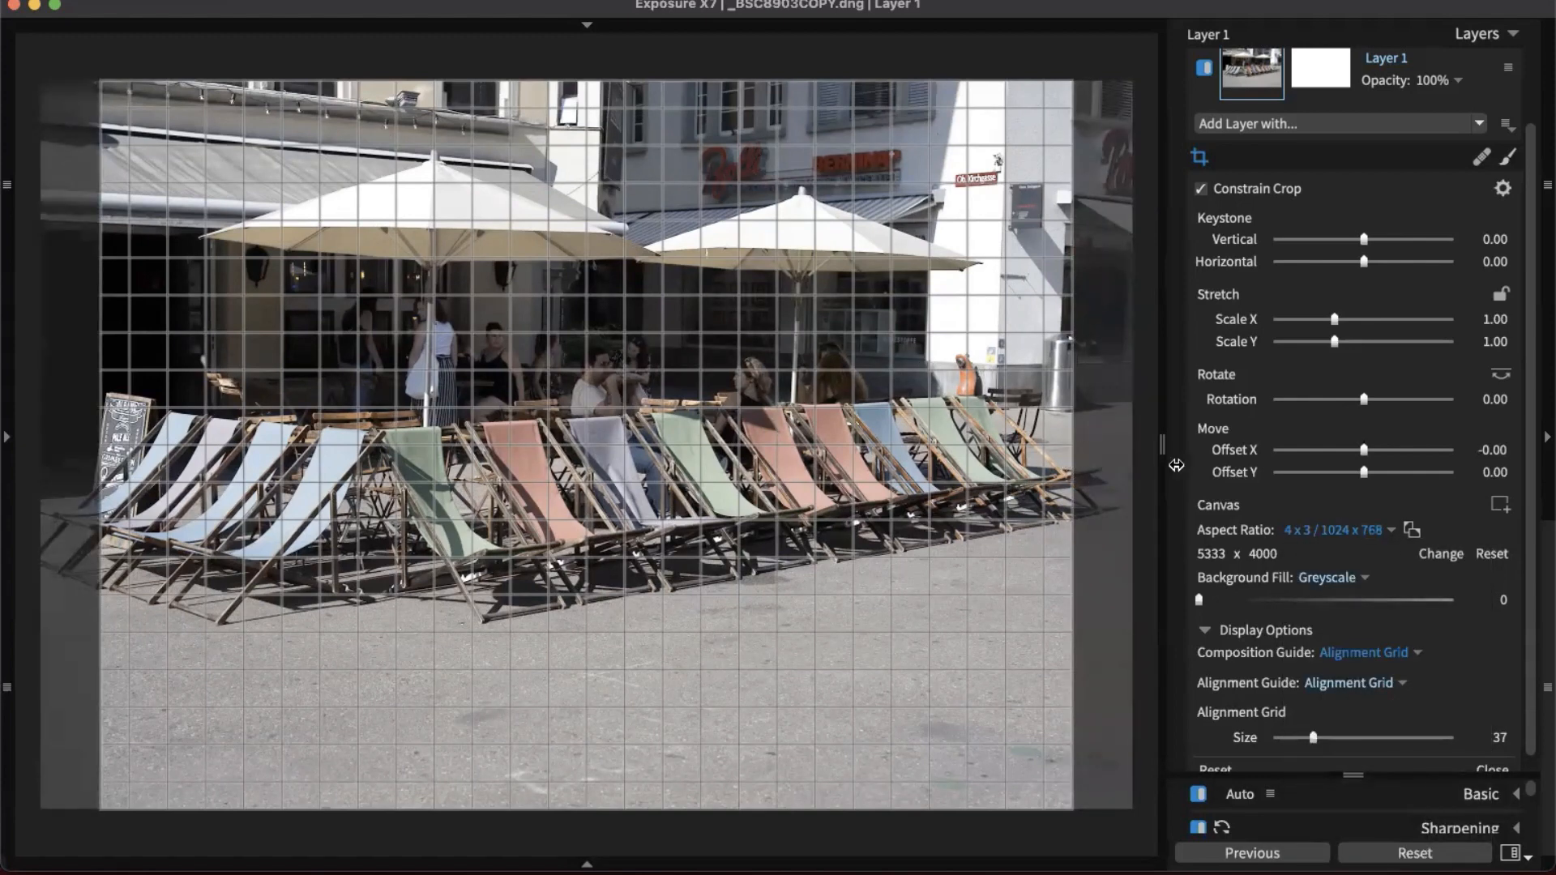
{"action": "left_click_drag", "start_coordinate": [1075, 439], "coordinate": [1132, 432]}
{"action": "left_click", "coordinate": [1315, 532]}
{"action": "left_click", "coordinate": [1309, 548]}
{"action": "left_click_drag", "start_coordinate": [1080, 391], "coordinate": [1133, 388]}
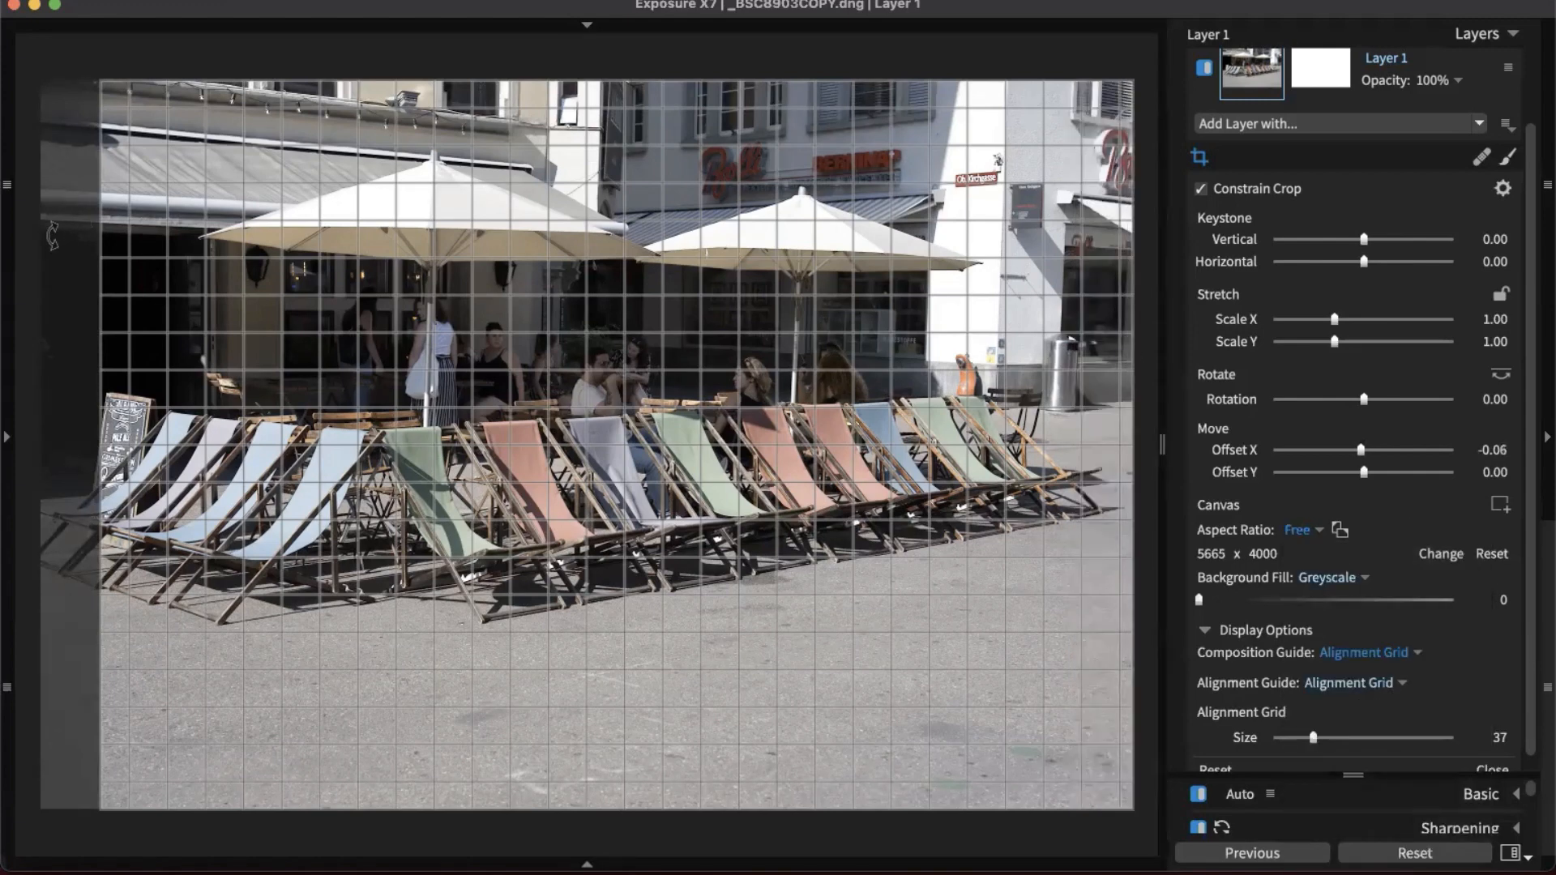
{"action": "left_click_drag", "start_coordinate": [100, 233], "coordinate": [7, 217]}
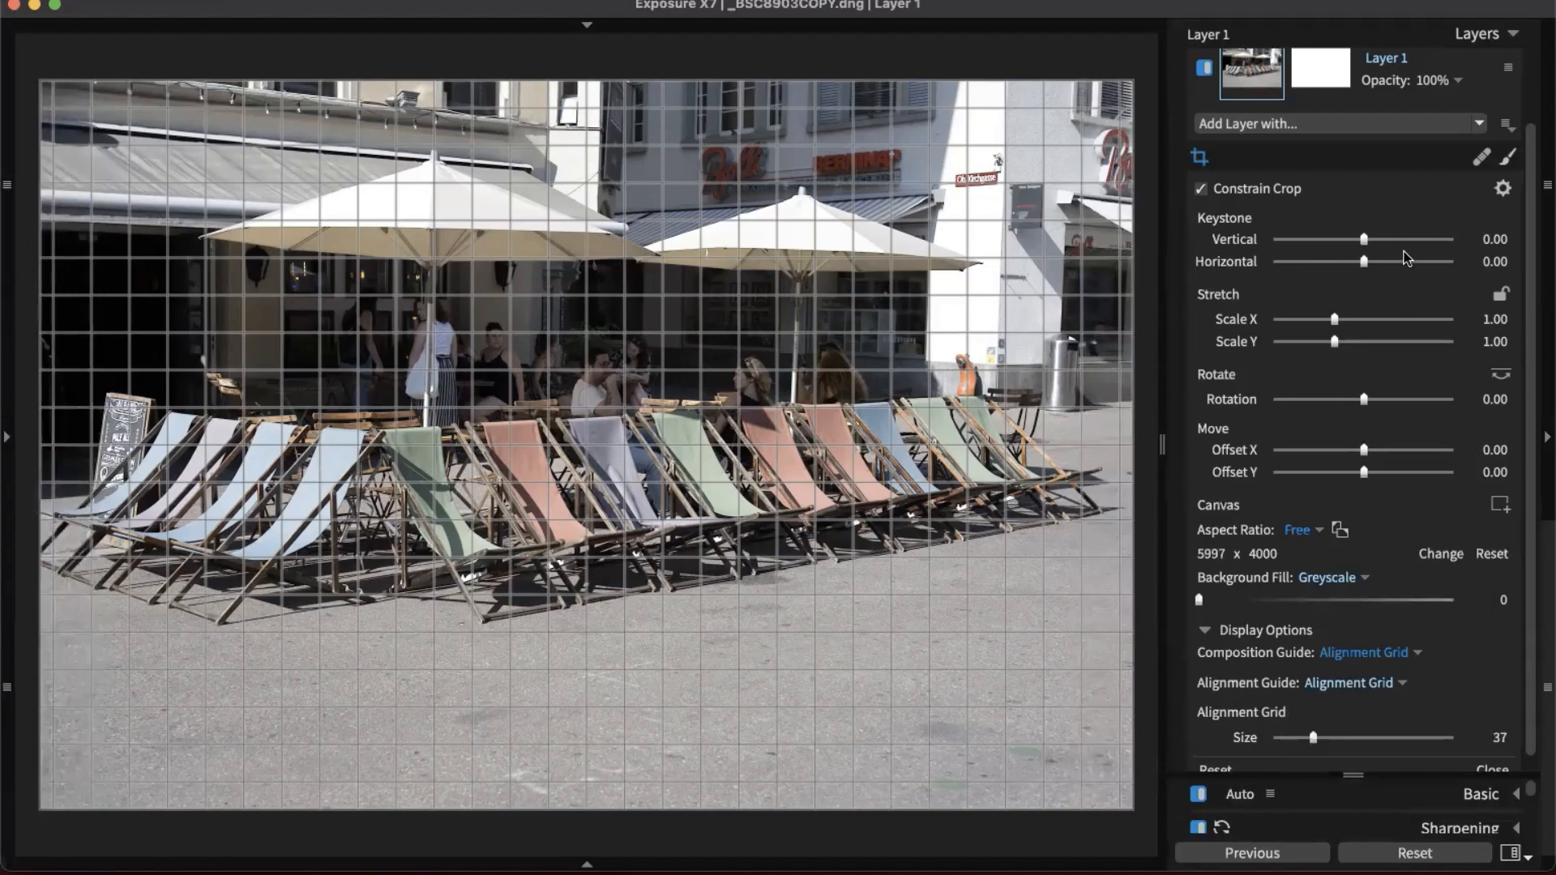
- Set the Vertical keystone to 0.07 and apply a crop of about 5249 x 2937 with Constrain Crop on
{"action": "left_click_drag", "start_coordinate": [1369, 237], "coordinate": [1373, 237]}
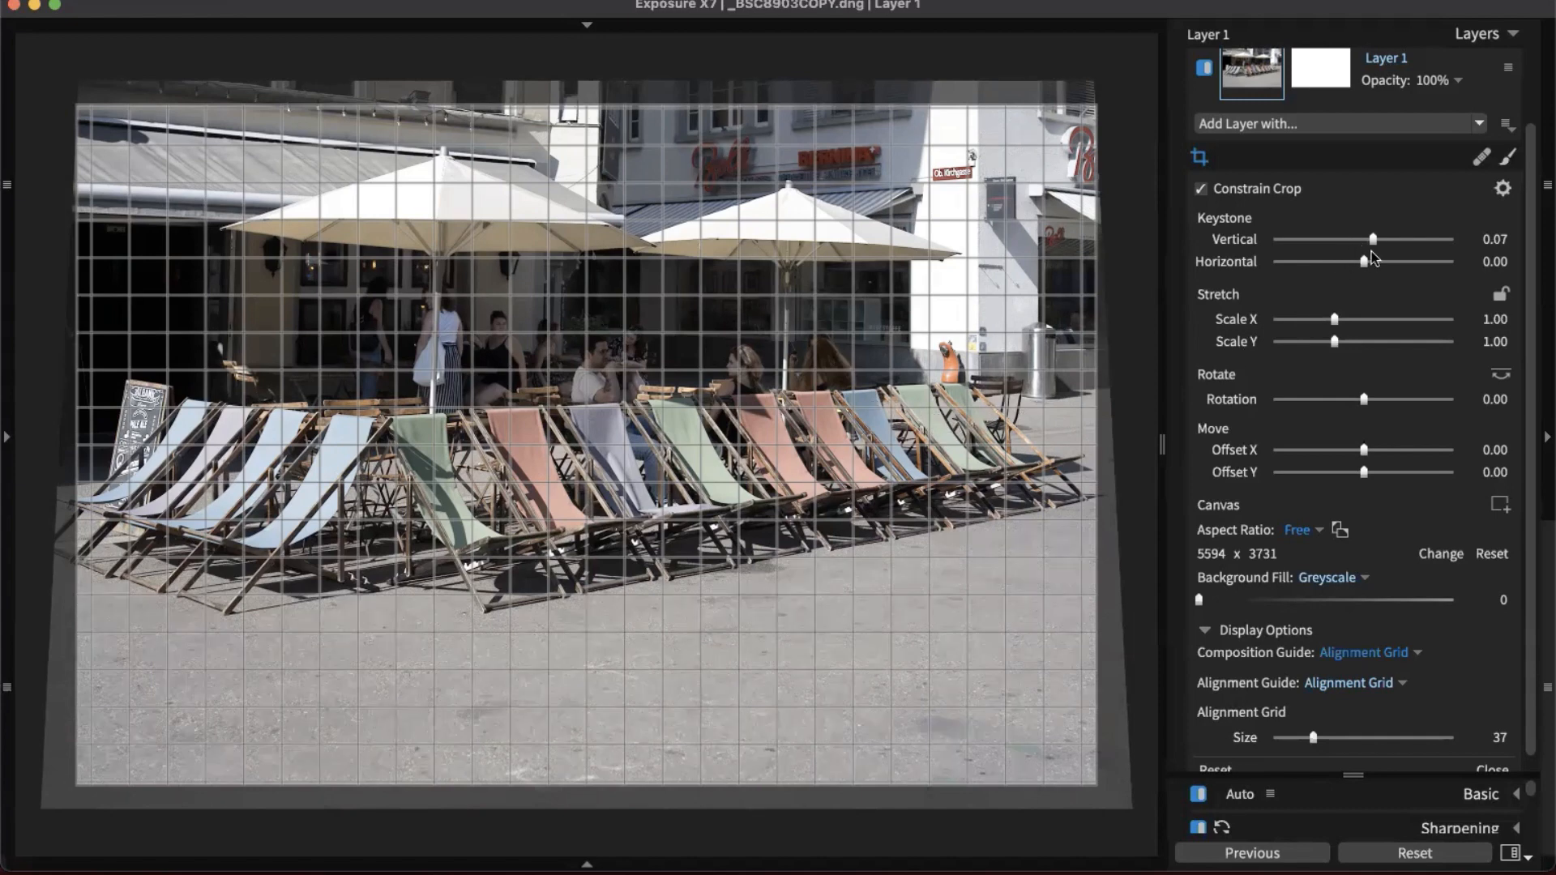
{"action": "mouse_move", "coordinate": [1378, 237]}
{"action": "left_mouse_down"}
{"action": "mouse_move", "coordinate": [1362, 241]}
{"action": "mouse_move", "coordinate": [1390, 243]}
{"action": "mouse_move", "coordinate": [1373, 239]}
{"action": "left_mouse_up"}
{"action": "left_click_drag", "start_coordinate": [1097, 104], "coordinate": [1183, 177]}
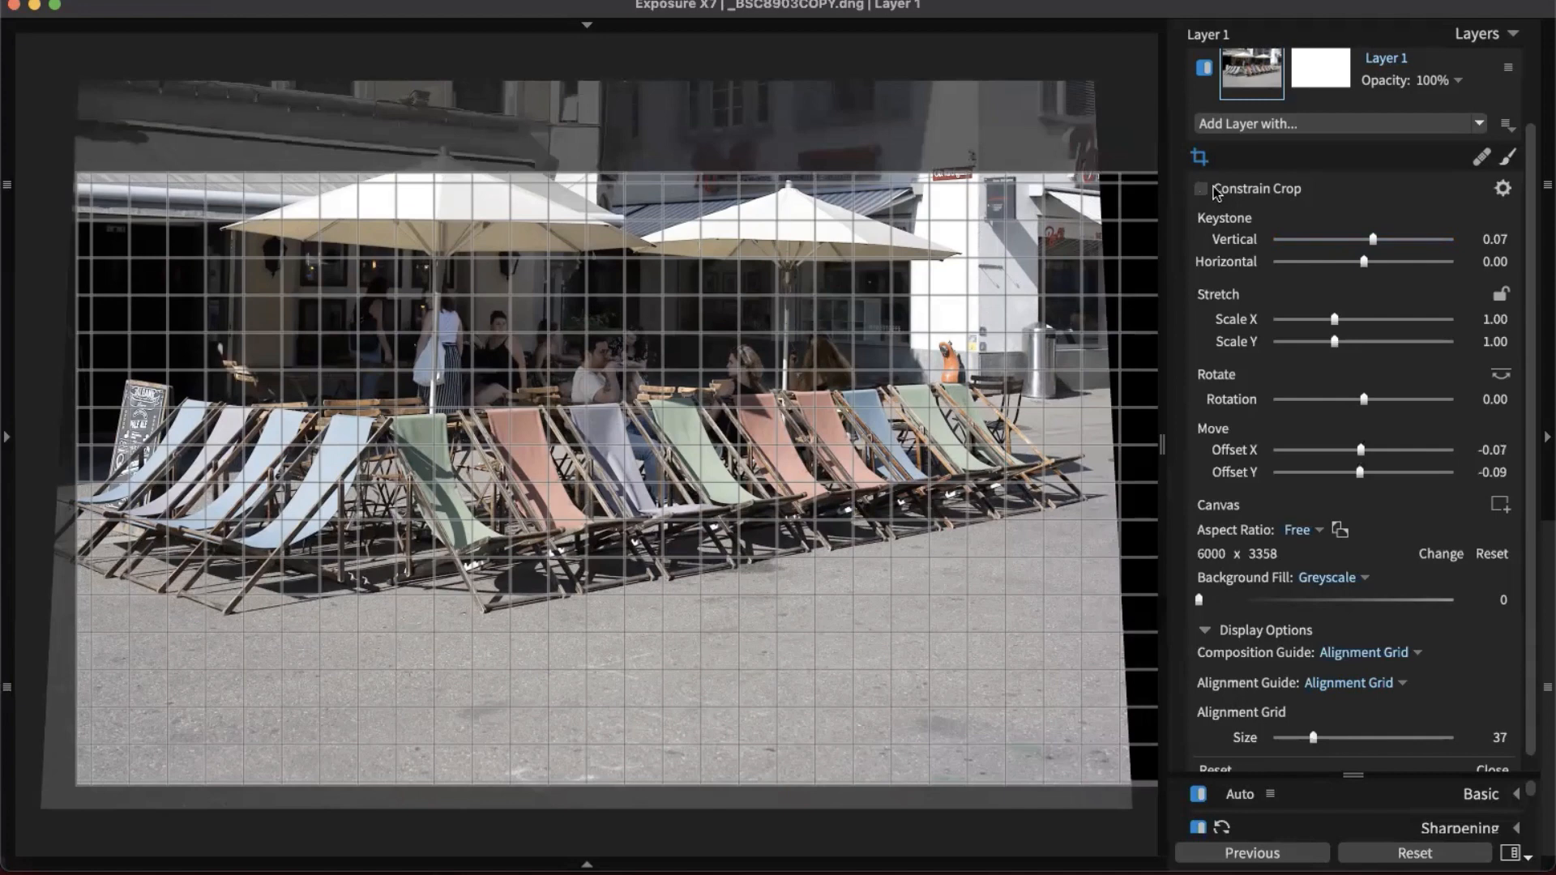
{"action": "left_click", "coordinate": [1198, 188]}
{"action": "left_click_drag", "start_coordinate": [884, 449], "coordinate": [854, 343]}
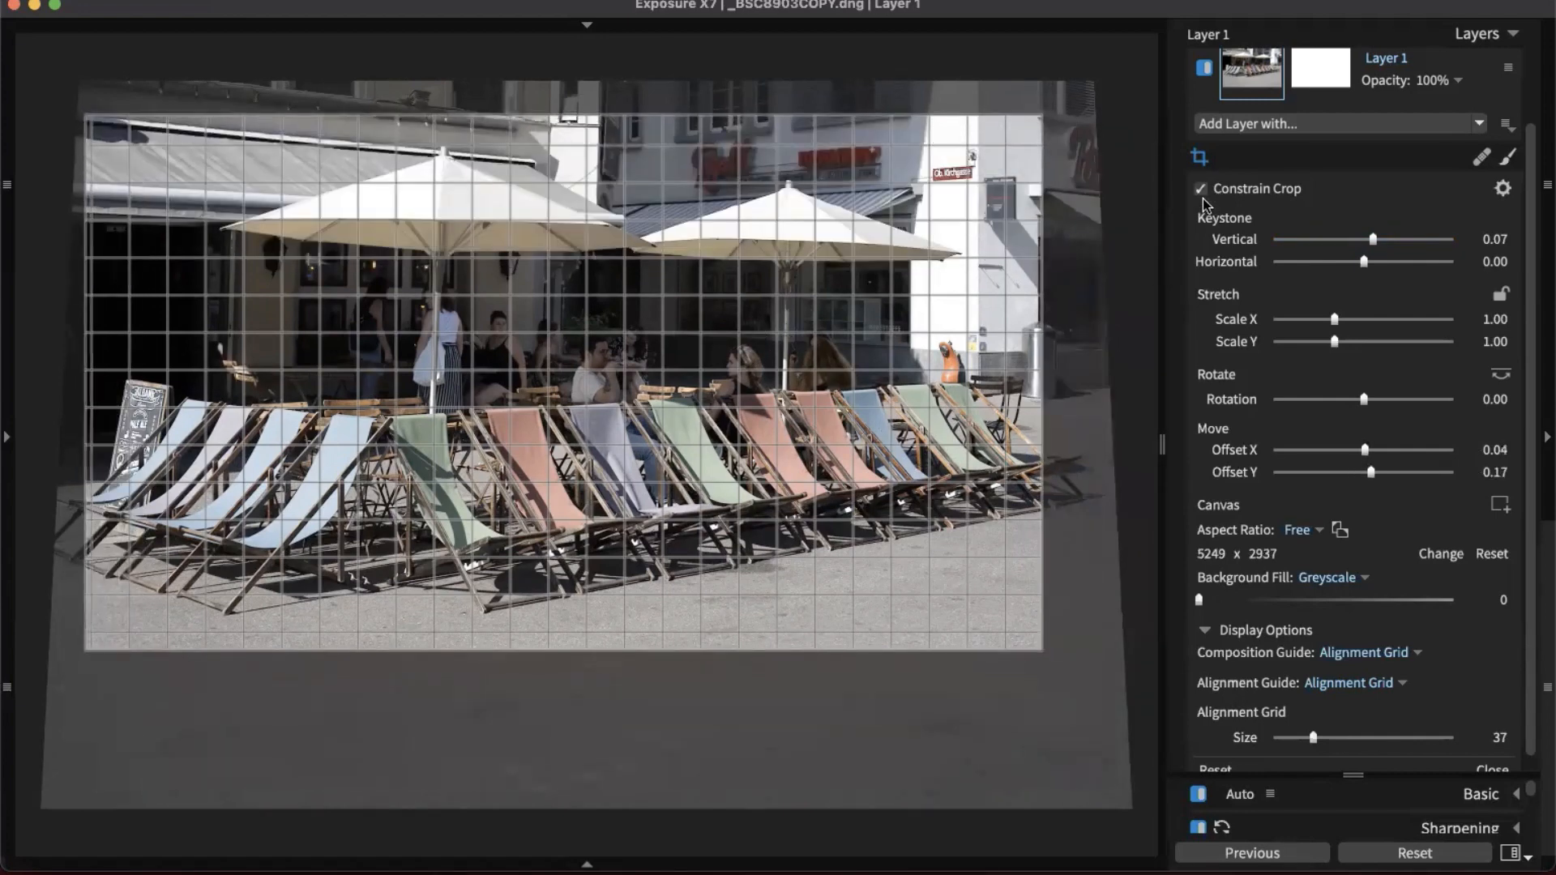
{"action": "left_click", "coordinate": [1199, 162]}
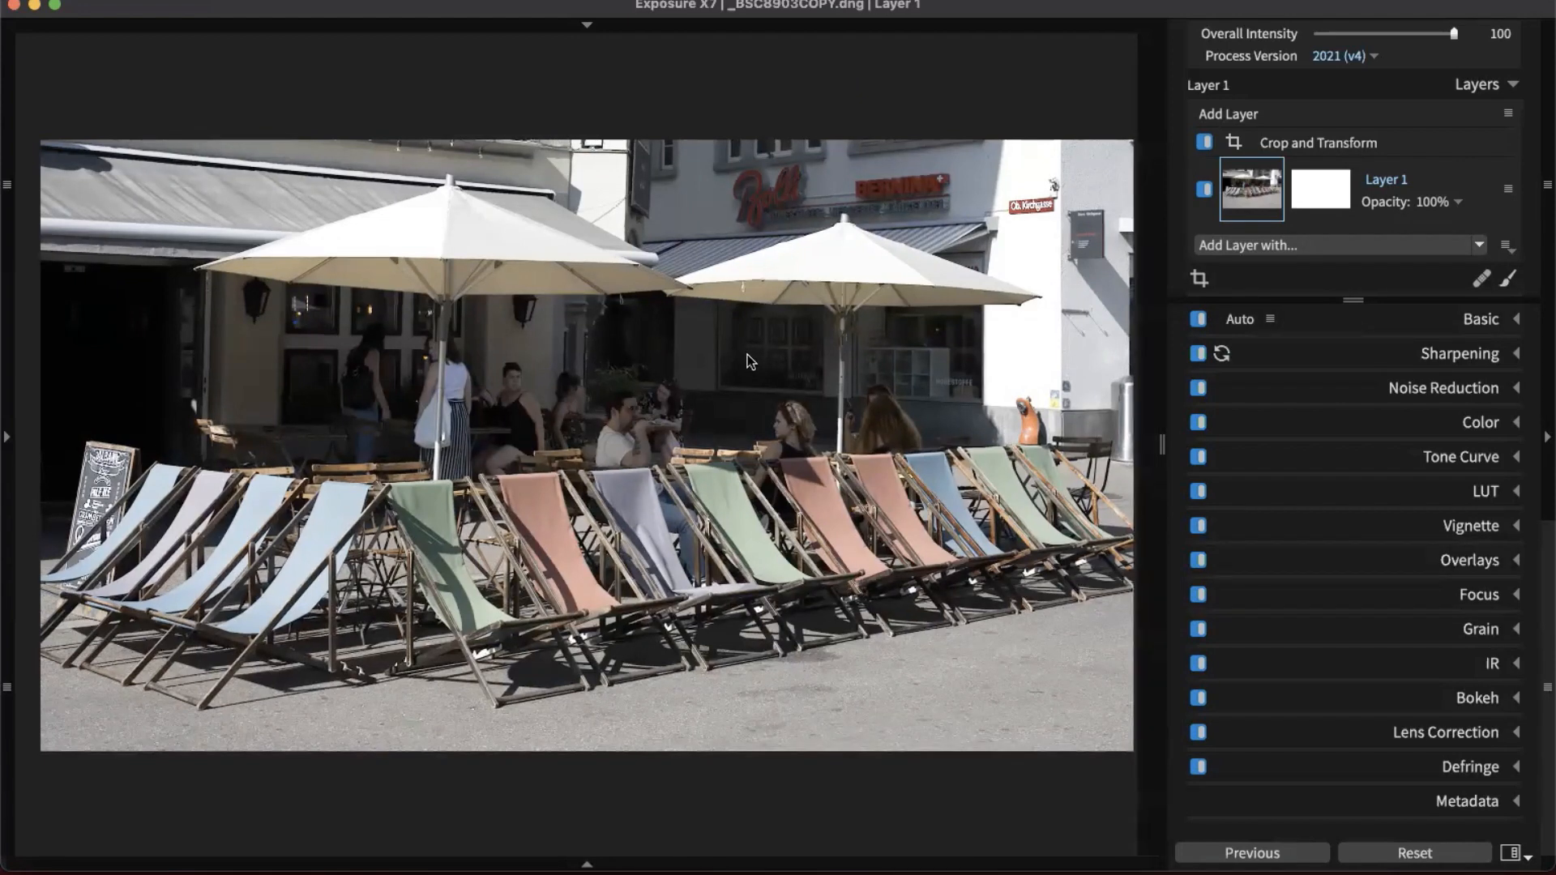
- Return to the thumbnail grid, show the folder tree, and open the first photographer's folder under Photos
{"action": "key", "text": "g"}
{"action": "left_click", "coordinate": [7, 468]}
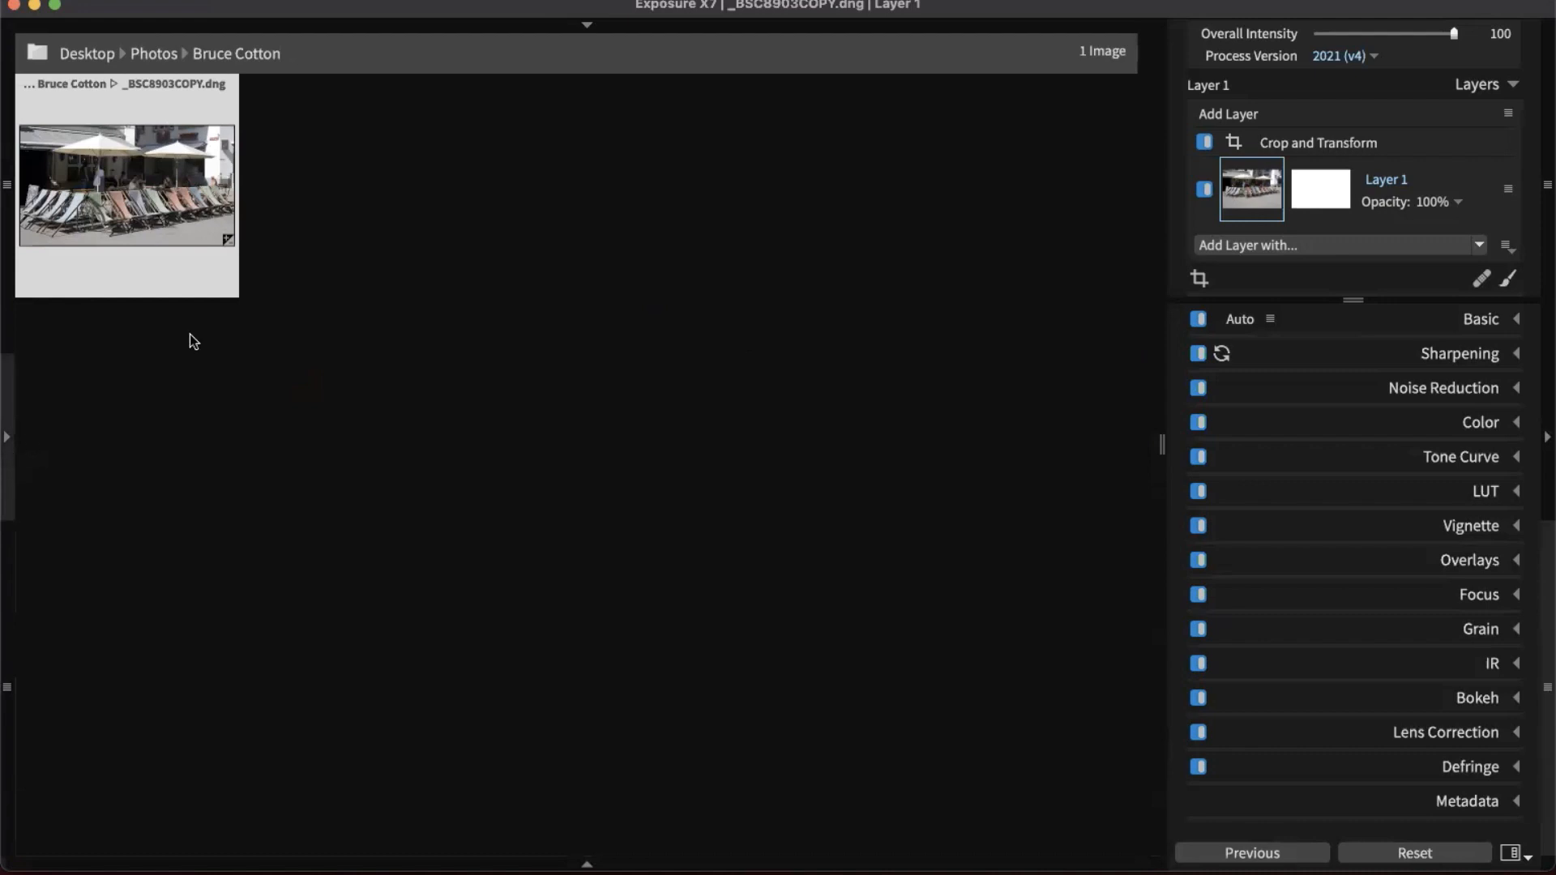
{"action": "left_click", "coordinate": [211, 301]}
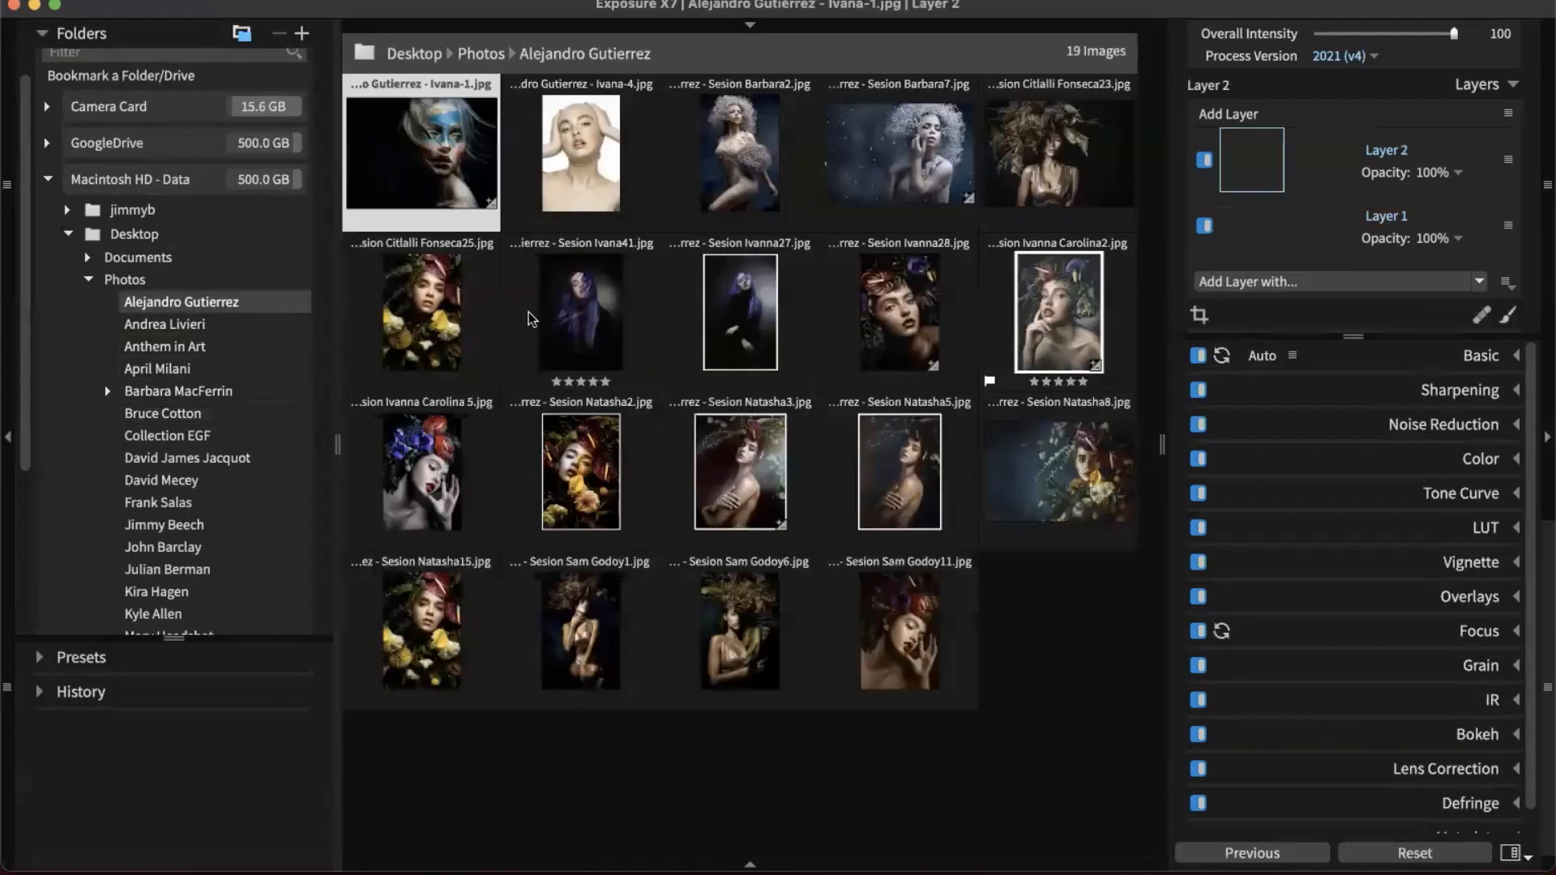
- Reset the edits on all photos in the folder and deselect them
{"action": "key", "text": "super+a"}
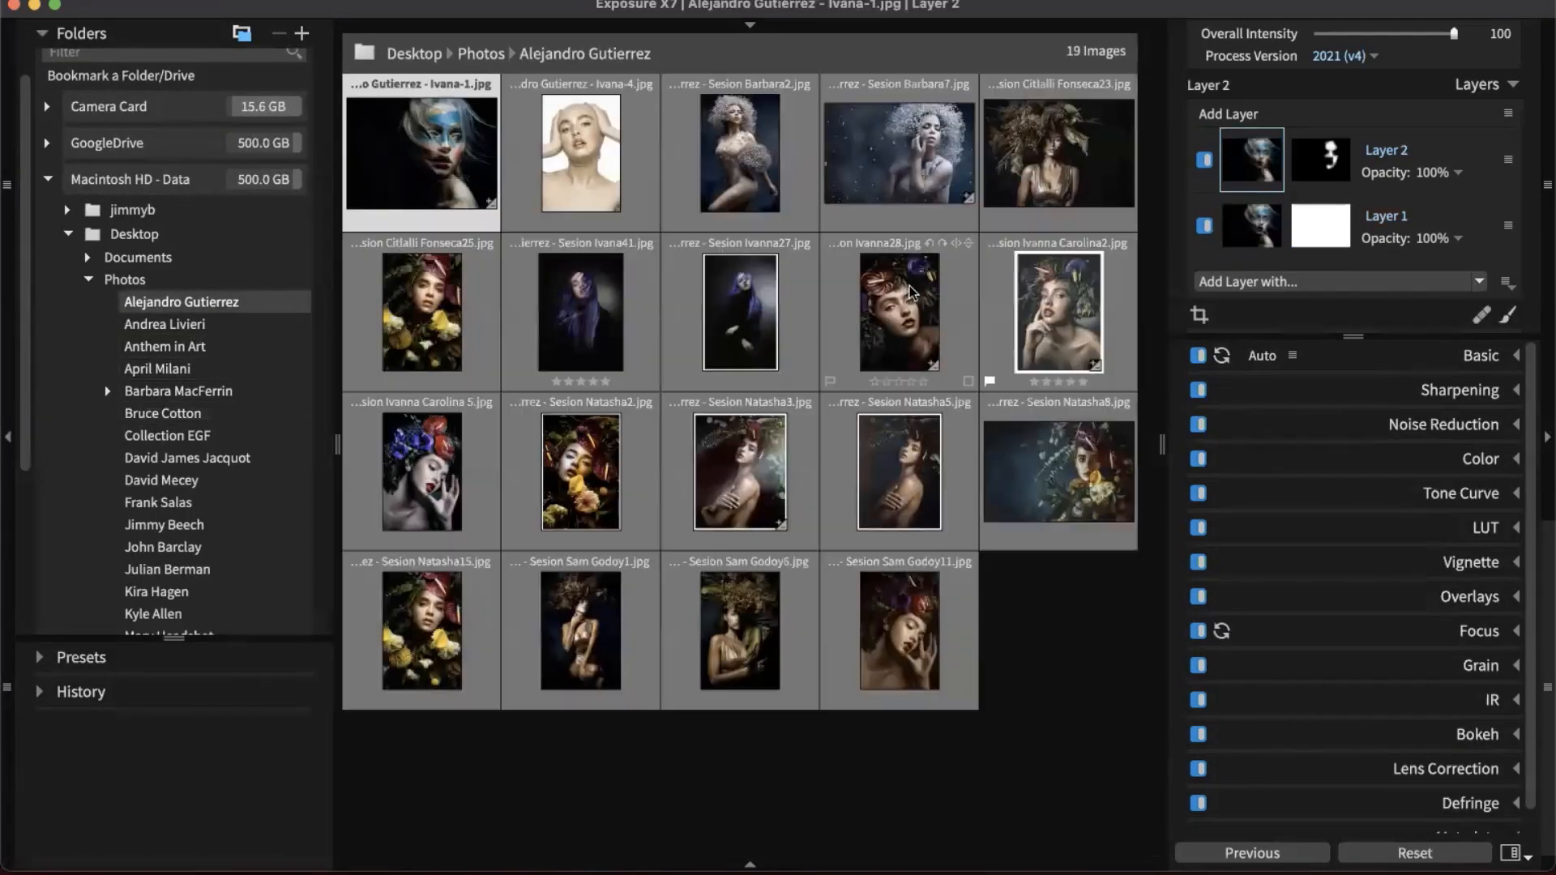
{"action": "left_click", "coordinate": [1420, 856]}
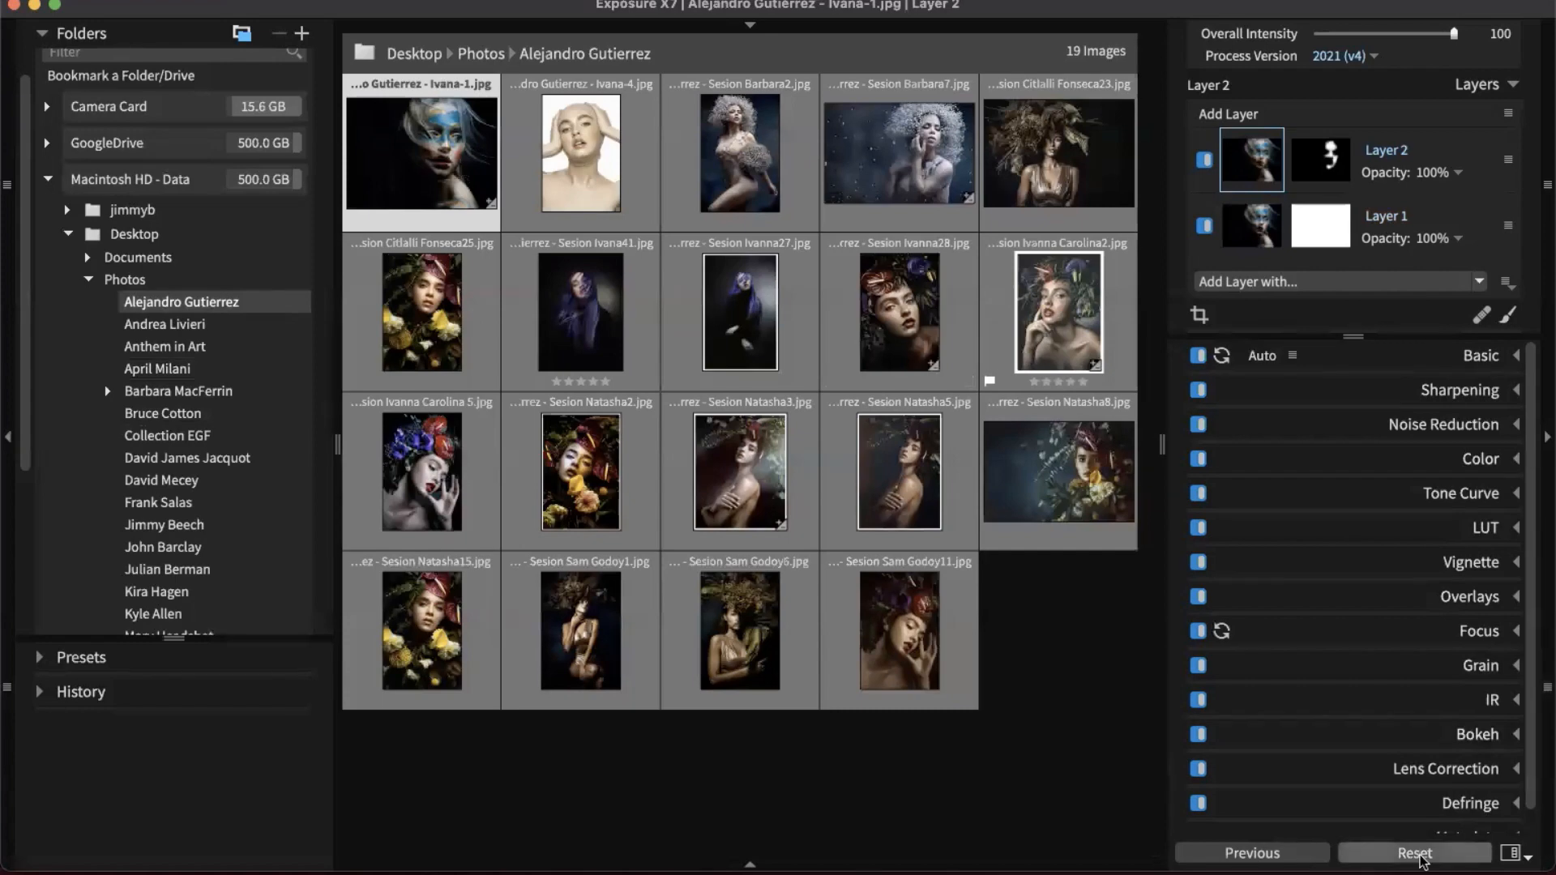
{"action": "left_click", "coordinate": [1077, 648]}
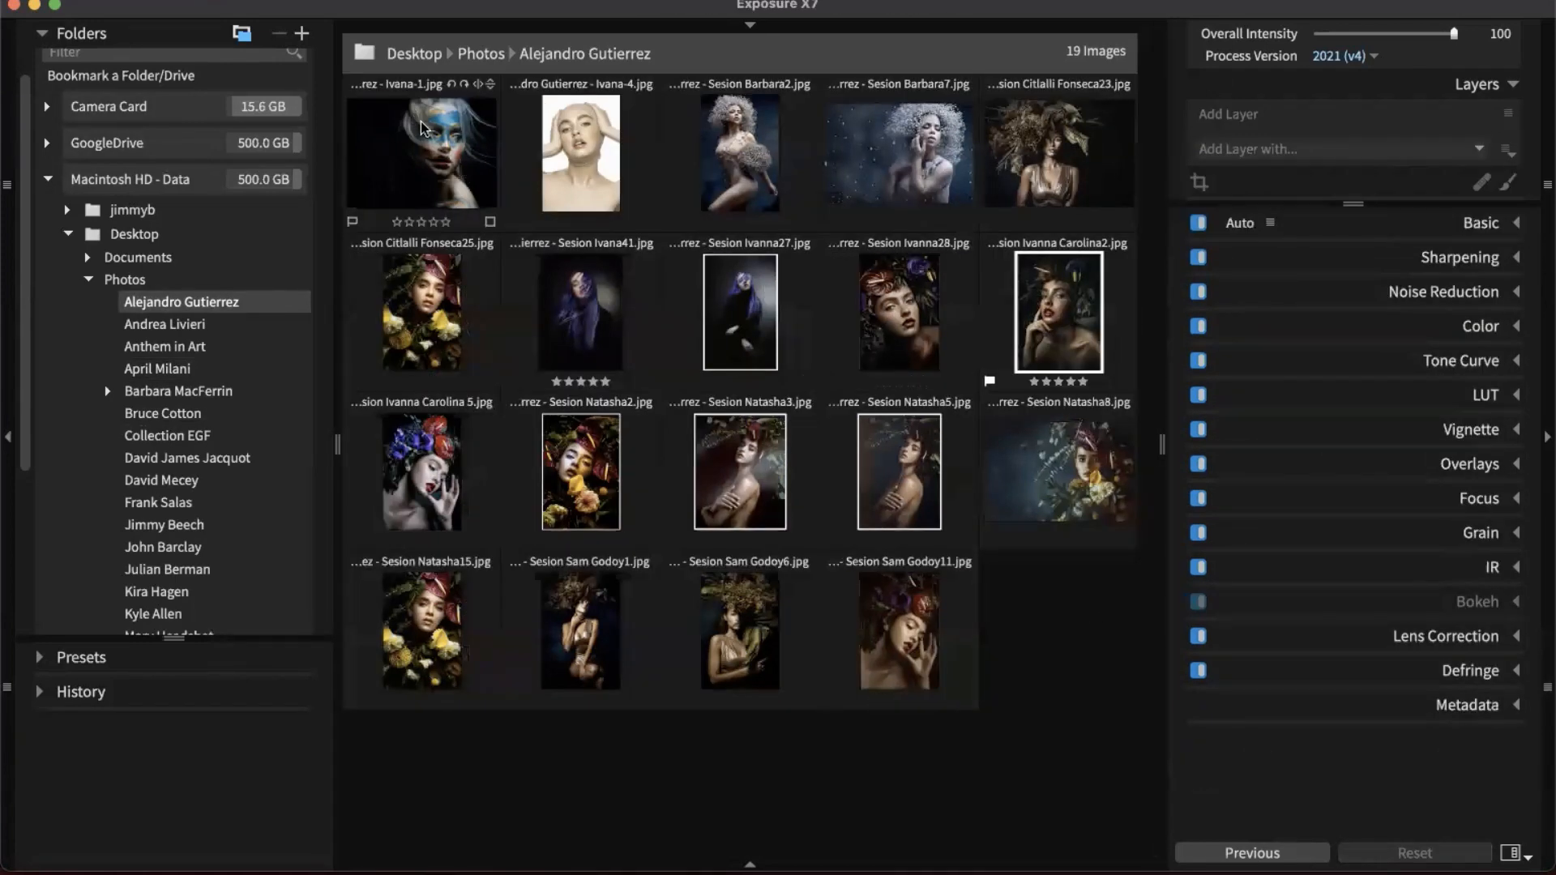
- Open the portrait with the blue and red flower headdress, then collapse the Macintosh HD folder tree and show the presets
{"action": "double_click", "coordinate": [434, 485]}
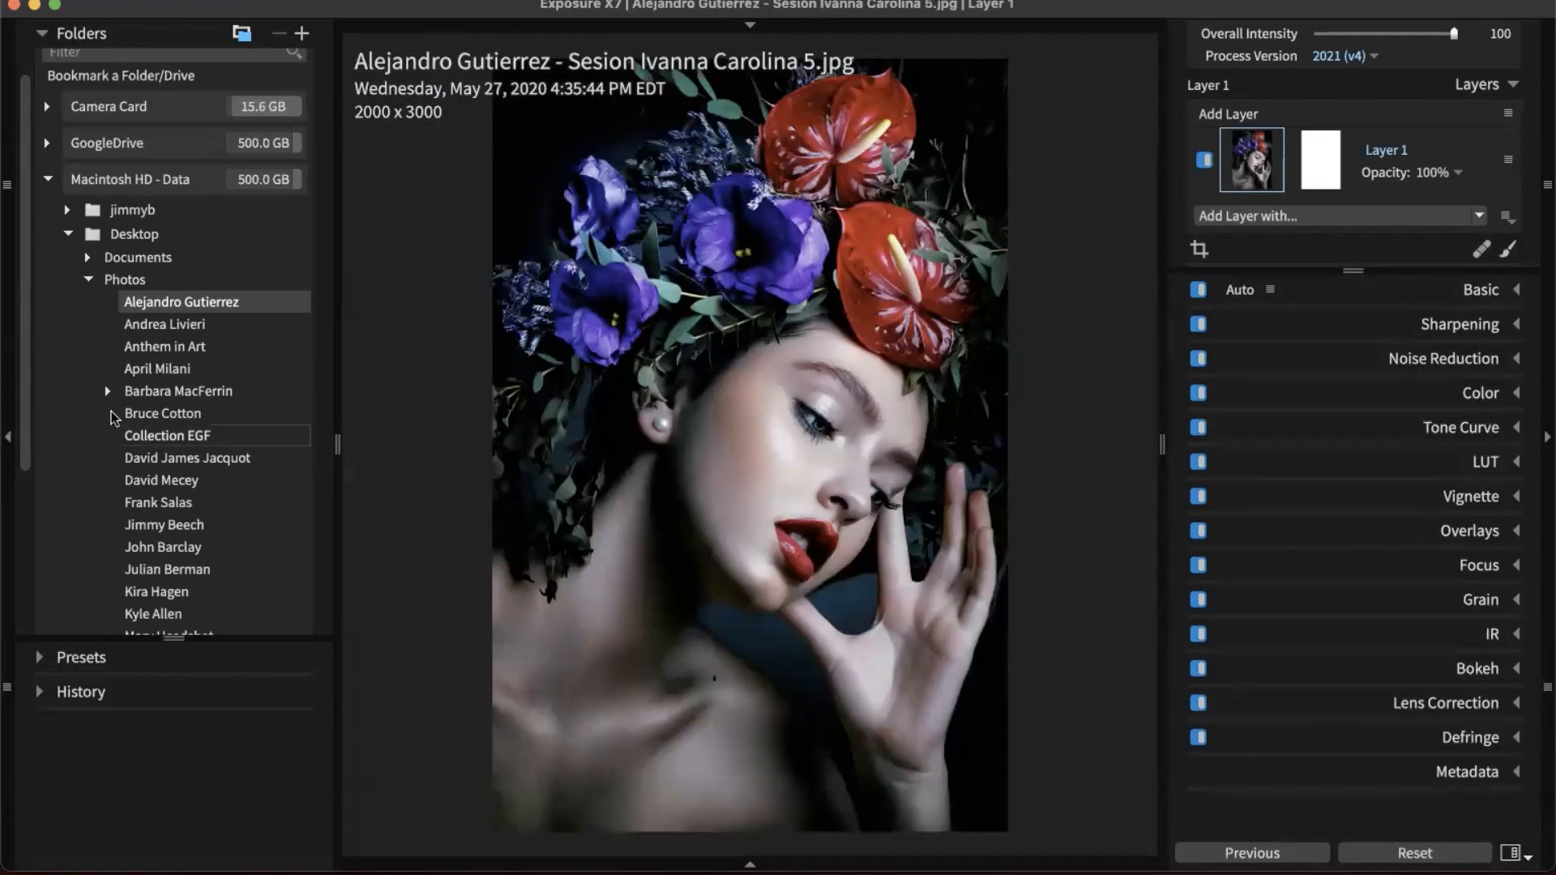
{"action": "left_click", "coordinate": [47, 179]}
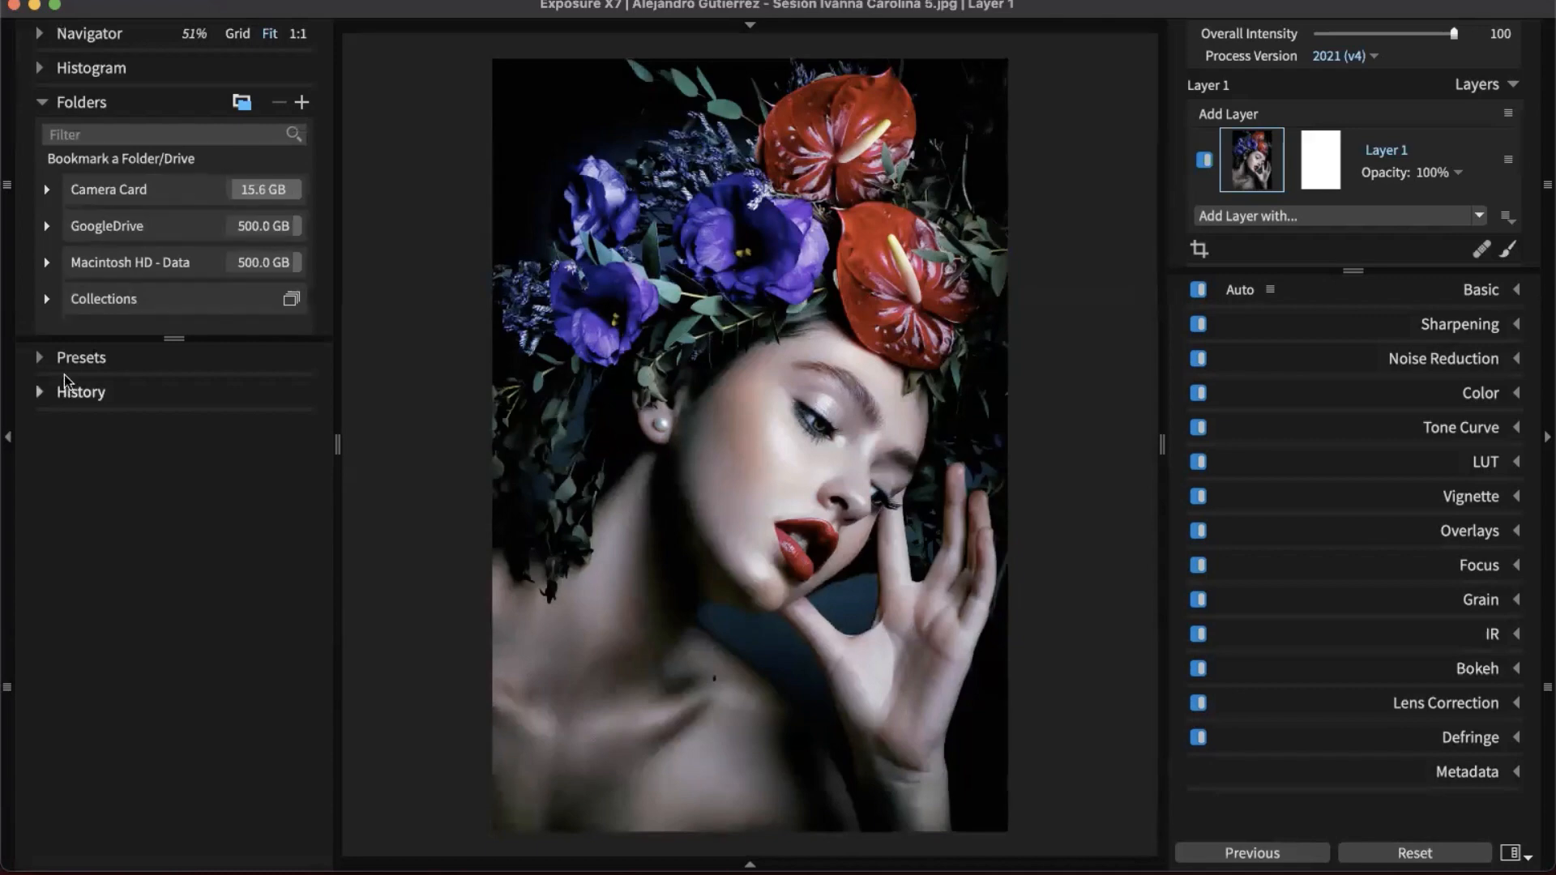
{"action": "left_click", "coordinate": [78, 357]}
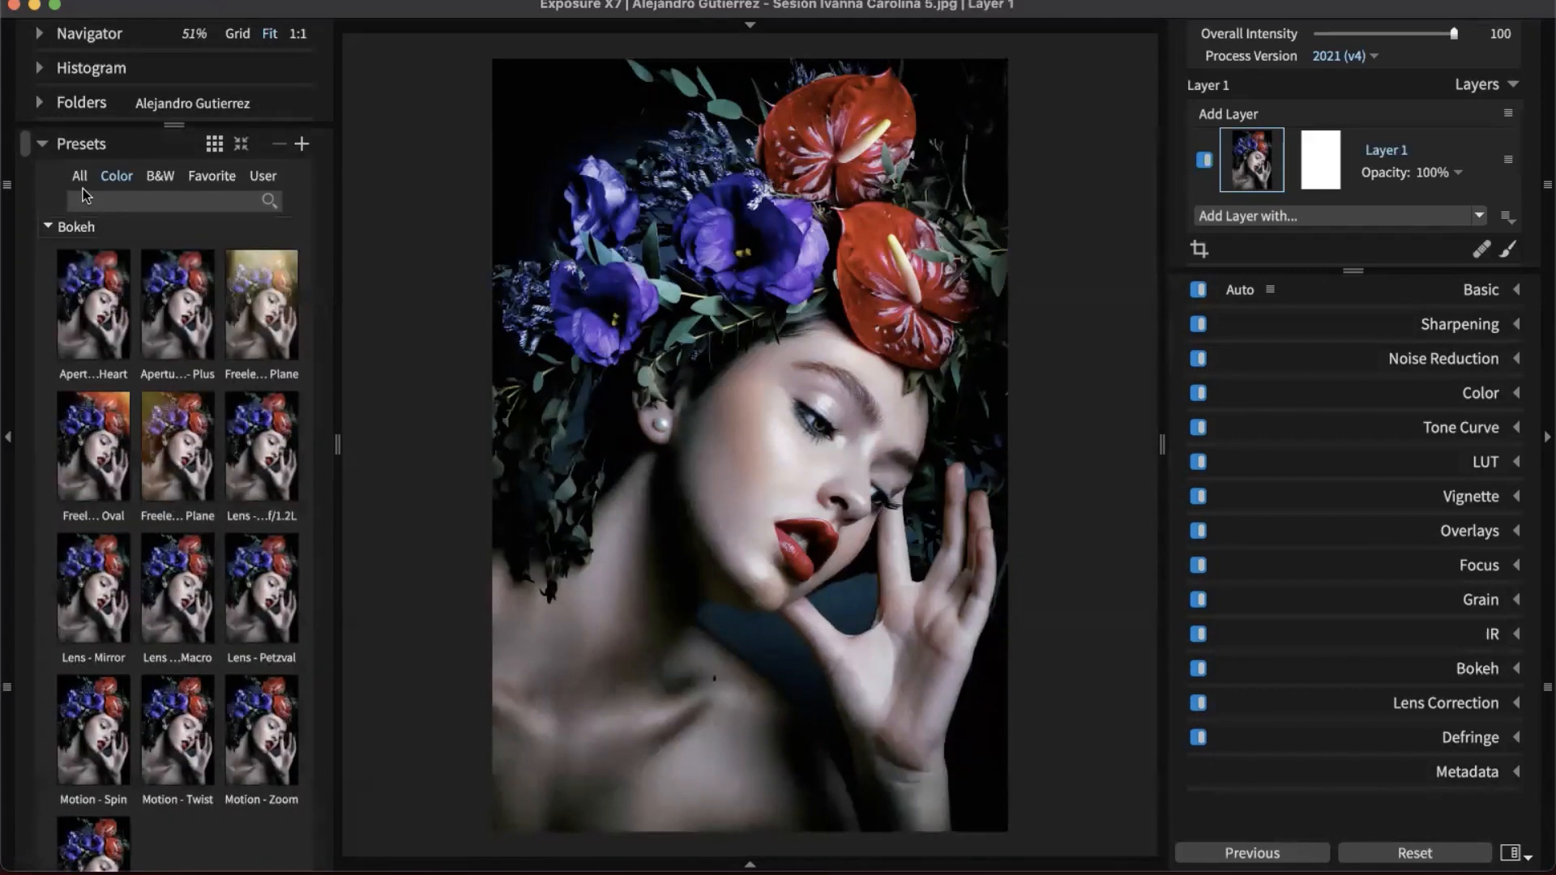
- Collapse all color preset categories and expand only Color Films - Aged
{"action": "left_click", "coordinate": [79, 227]}
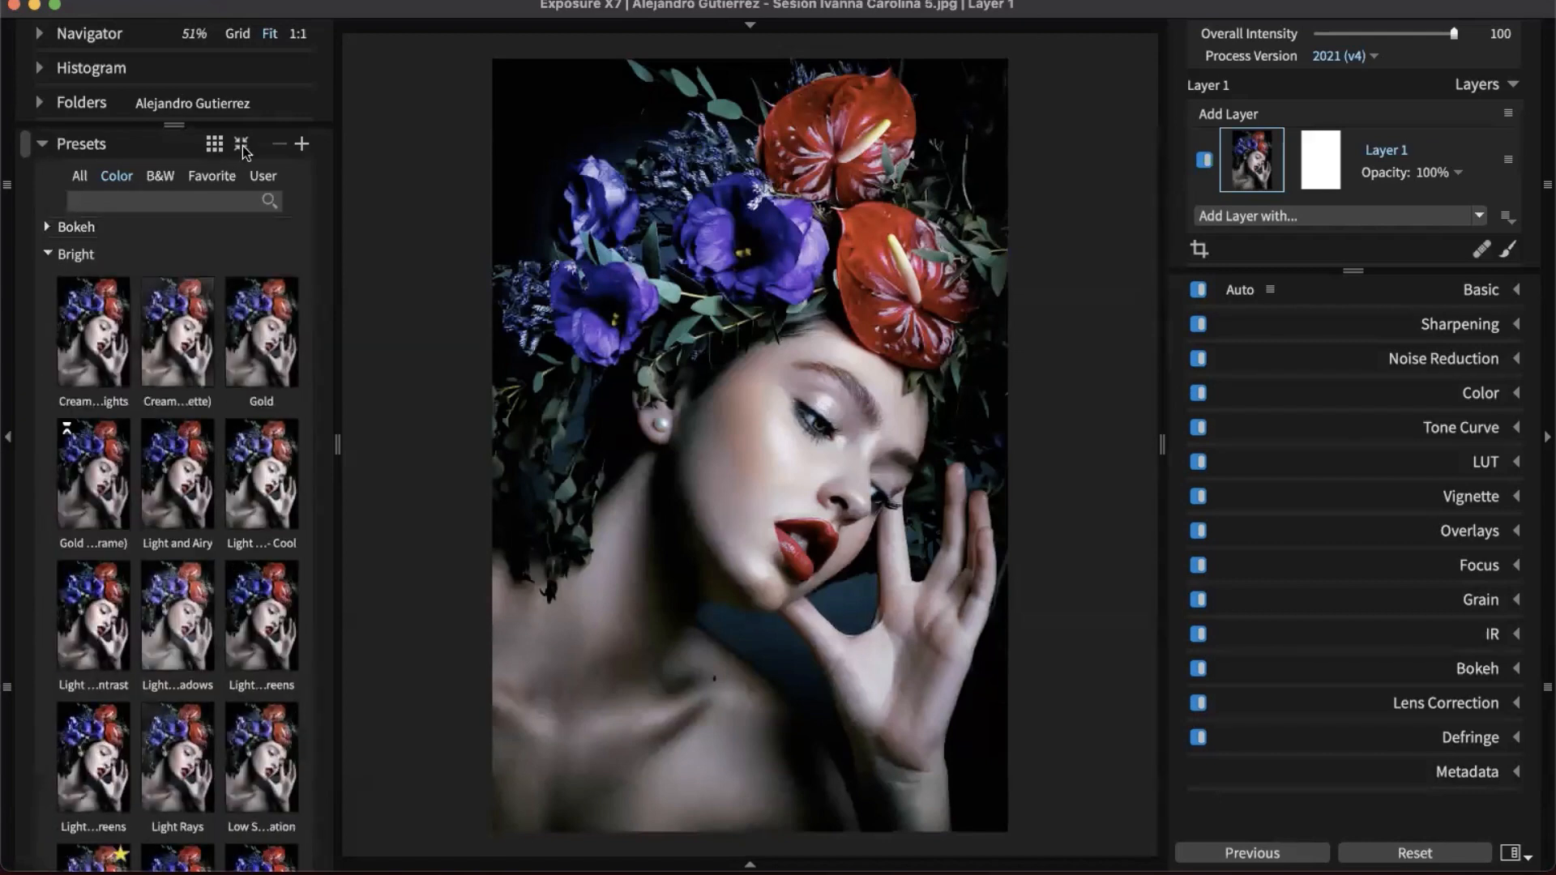
{"action": "left_click", "coordinate": [241, 143]}
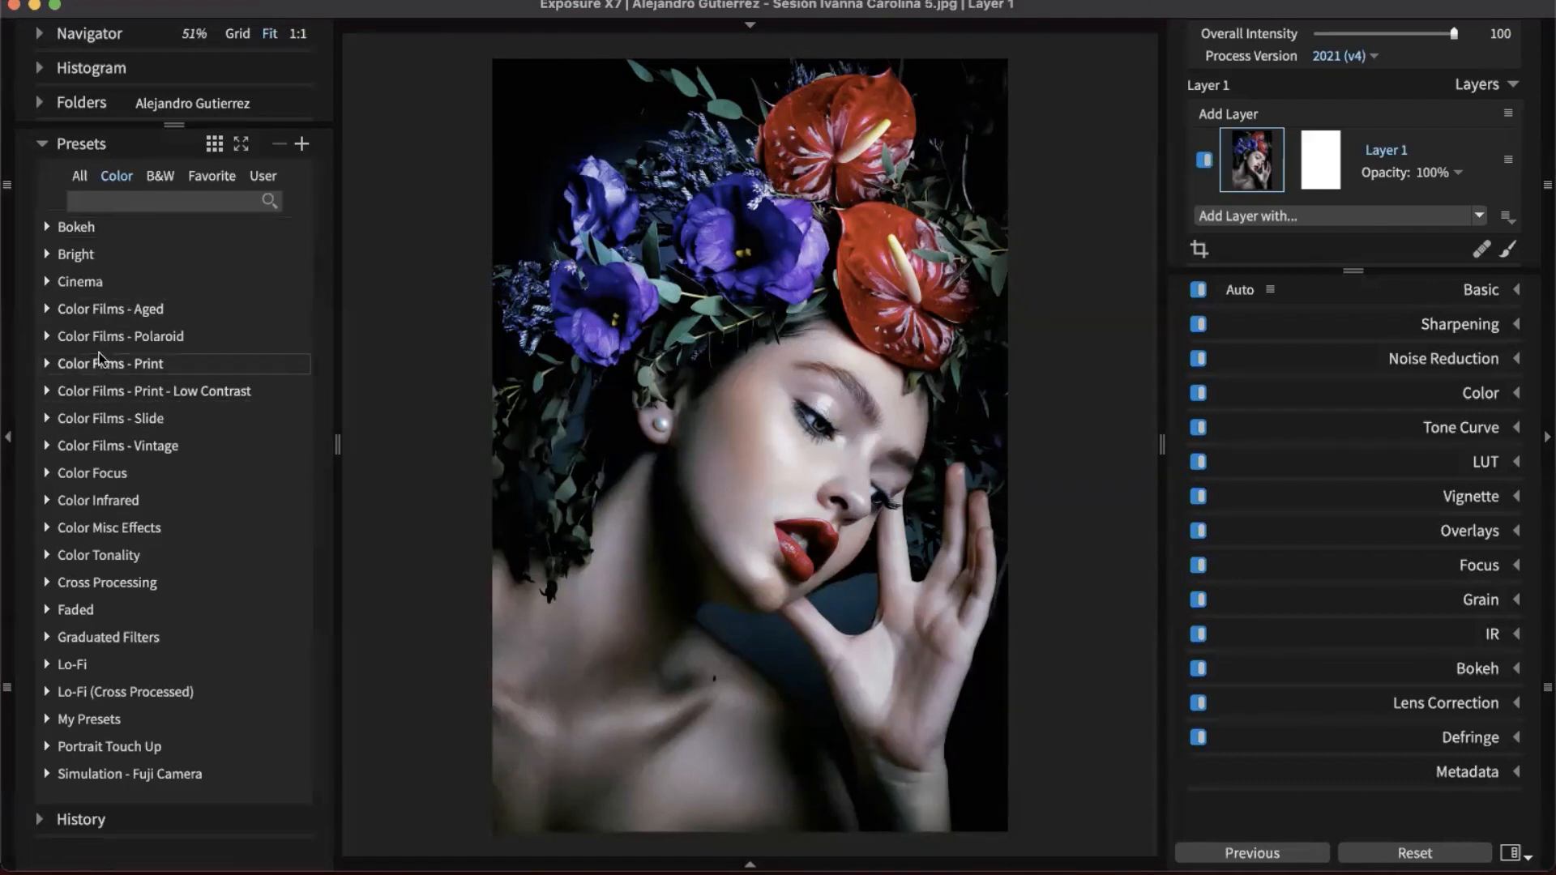
{"action": "left_click", "coordinate": [79, 311]}
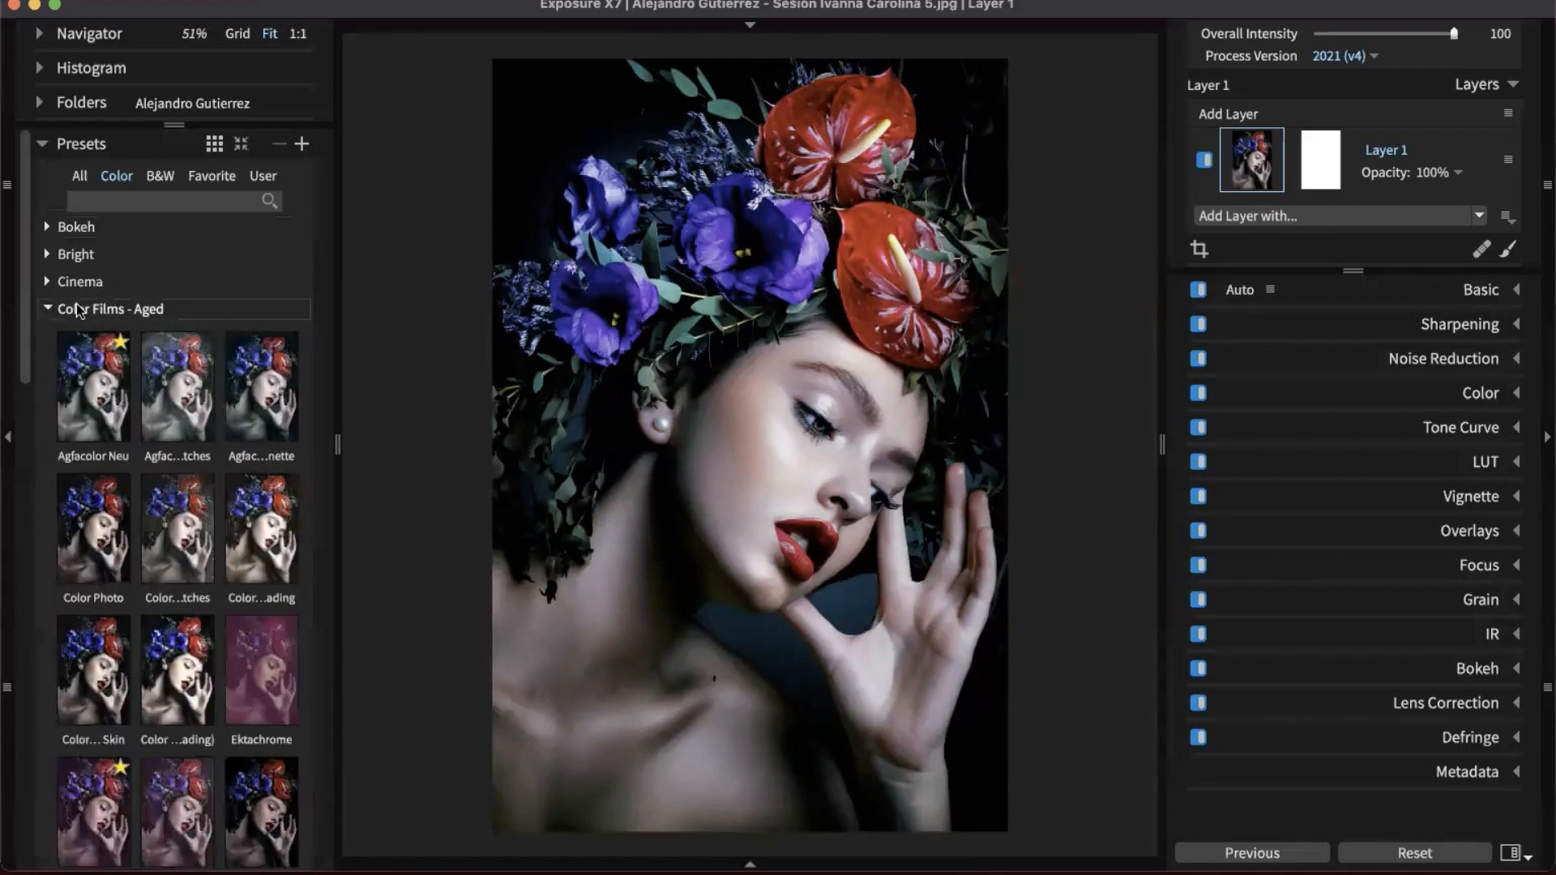
{"action": "left_click", "coordinate": [130, 513]}
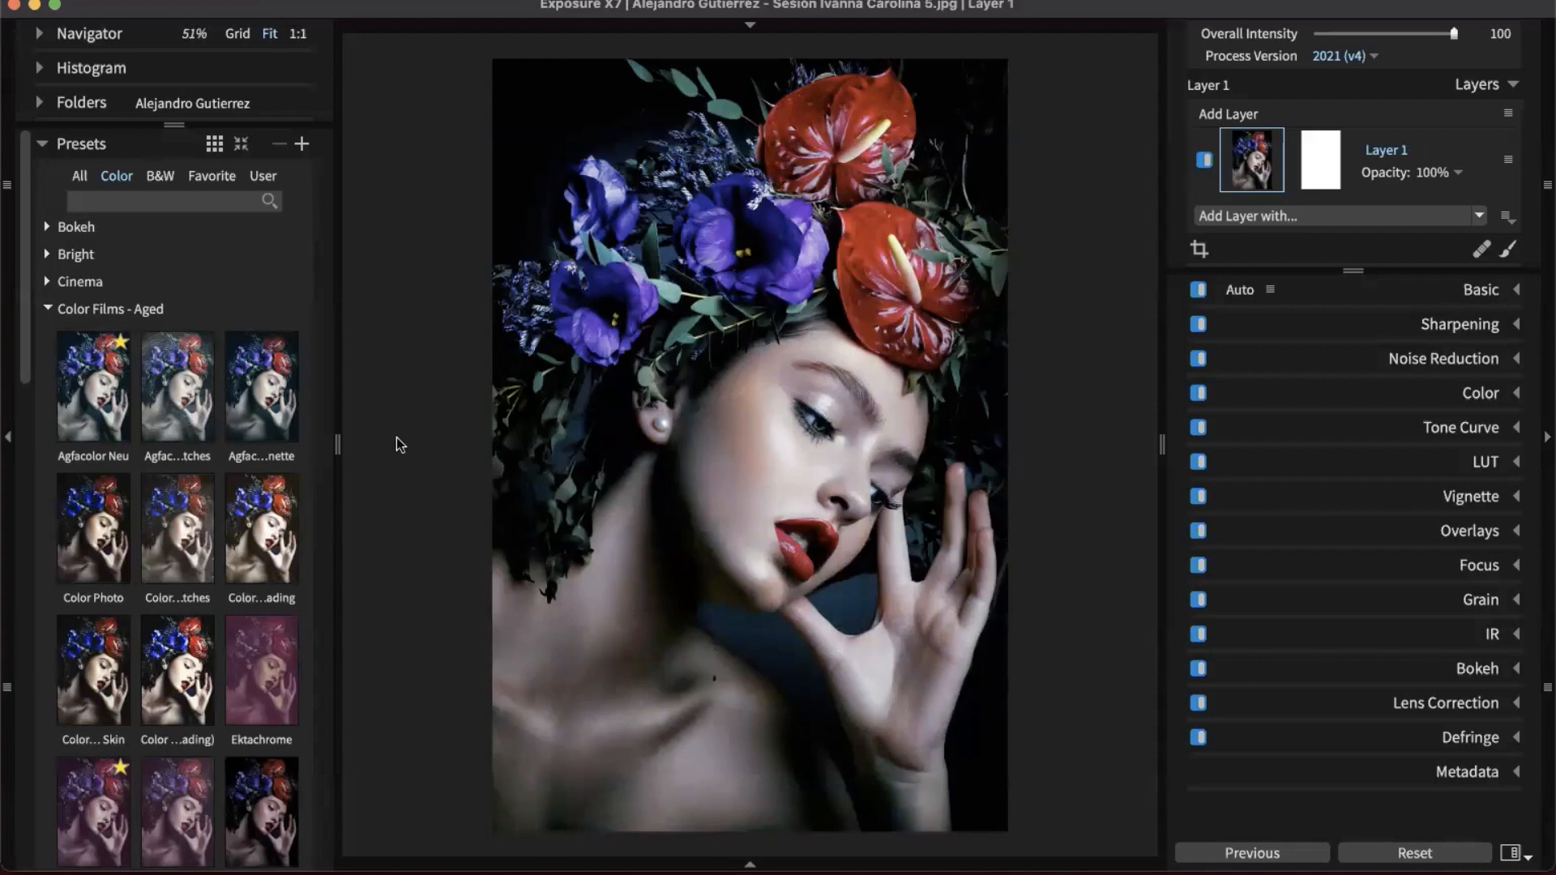
- Enlarge the preset thumbnails and examine the Color Films - Aged looks previewed on the portrait
{"action": "left_click_drag", "start_coordinate": [337, 442], "coordinate": [658, 487]}
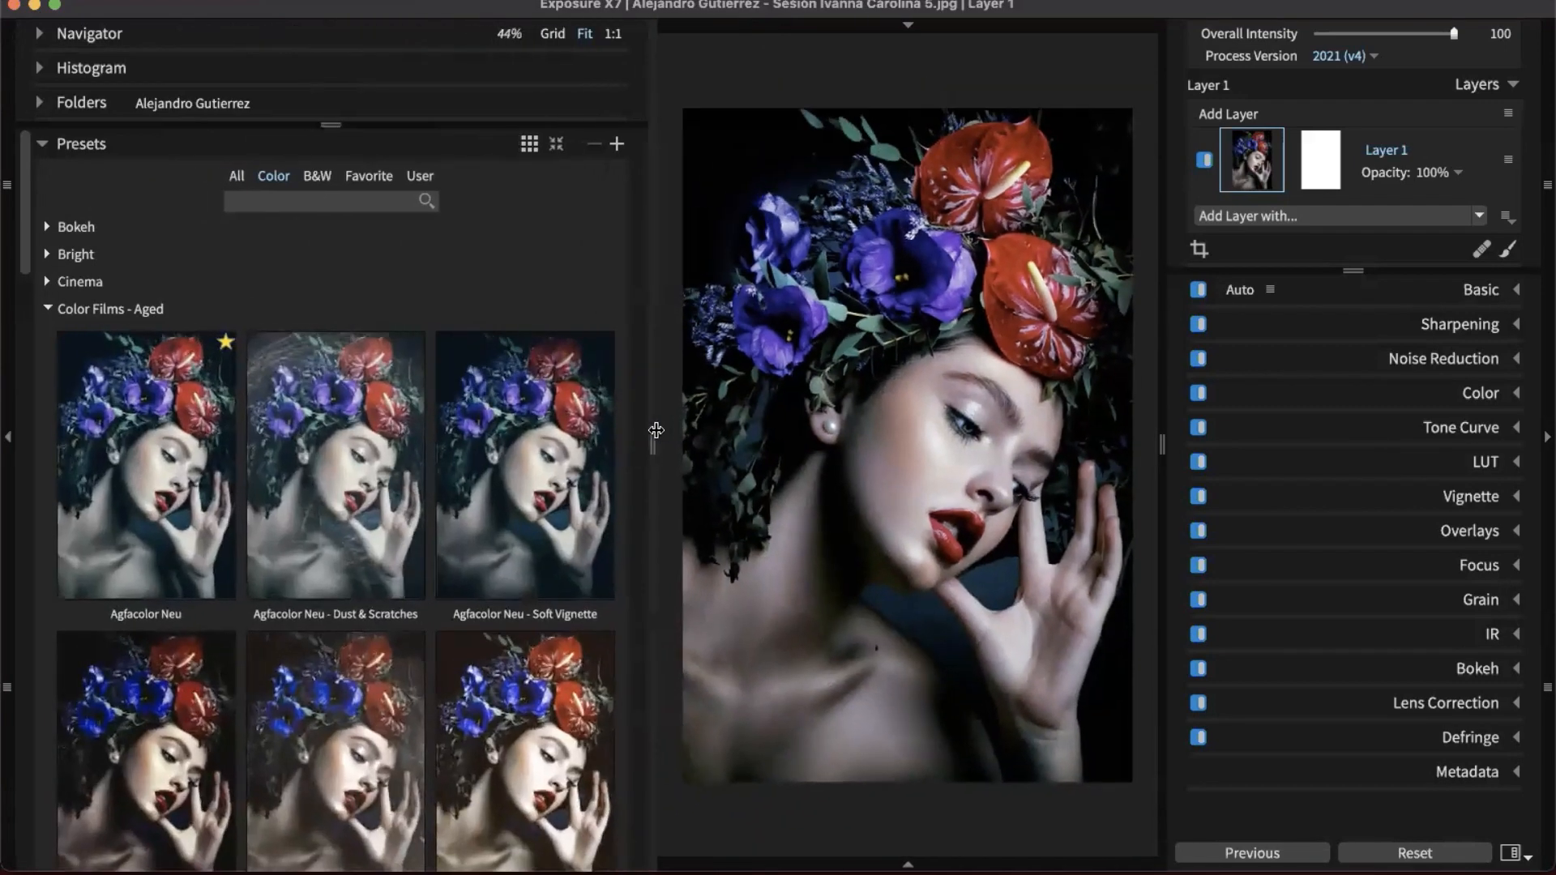
{"action": "scroll", "coordinate": [577, 532], "scroll_direction": "down", "scroll_amount": 5}
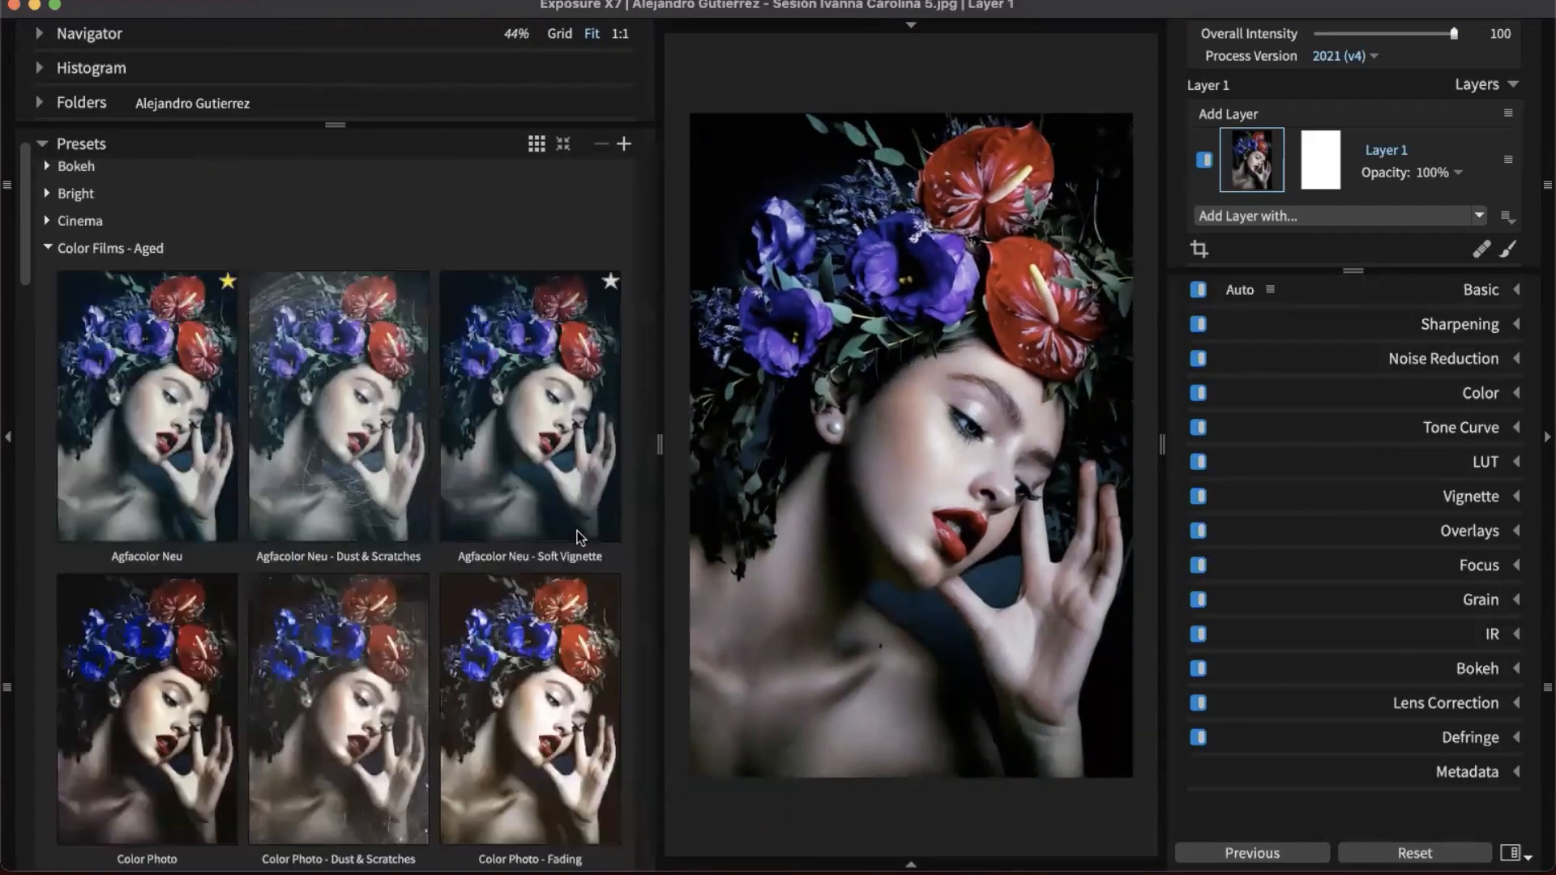
{"action": "scroll", "coordinate": [461, 542], "scroll_direction": "down", "scroll_amount": 3}
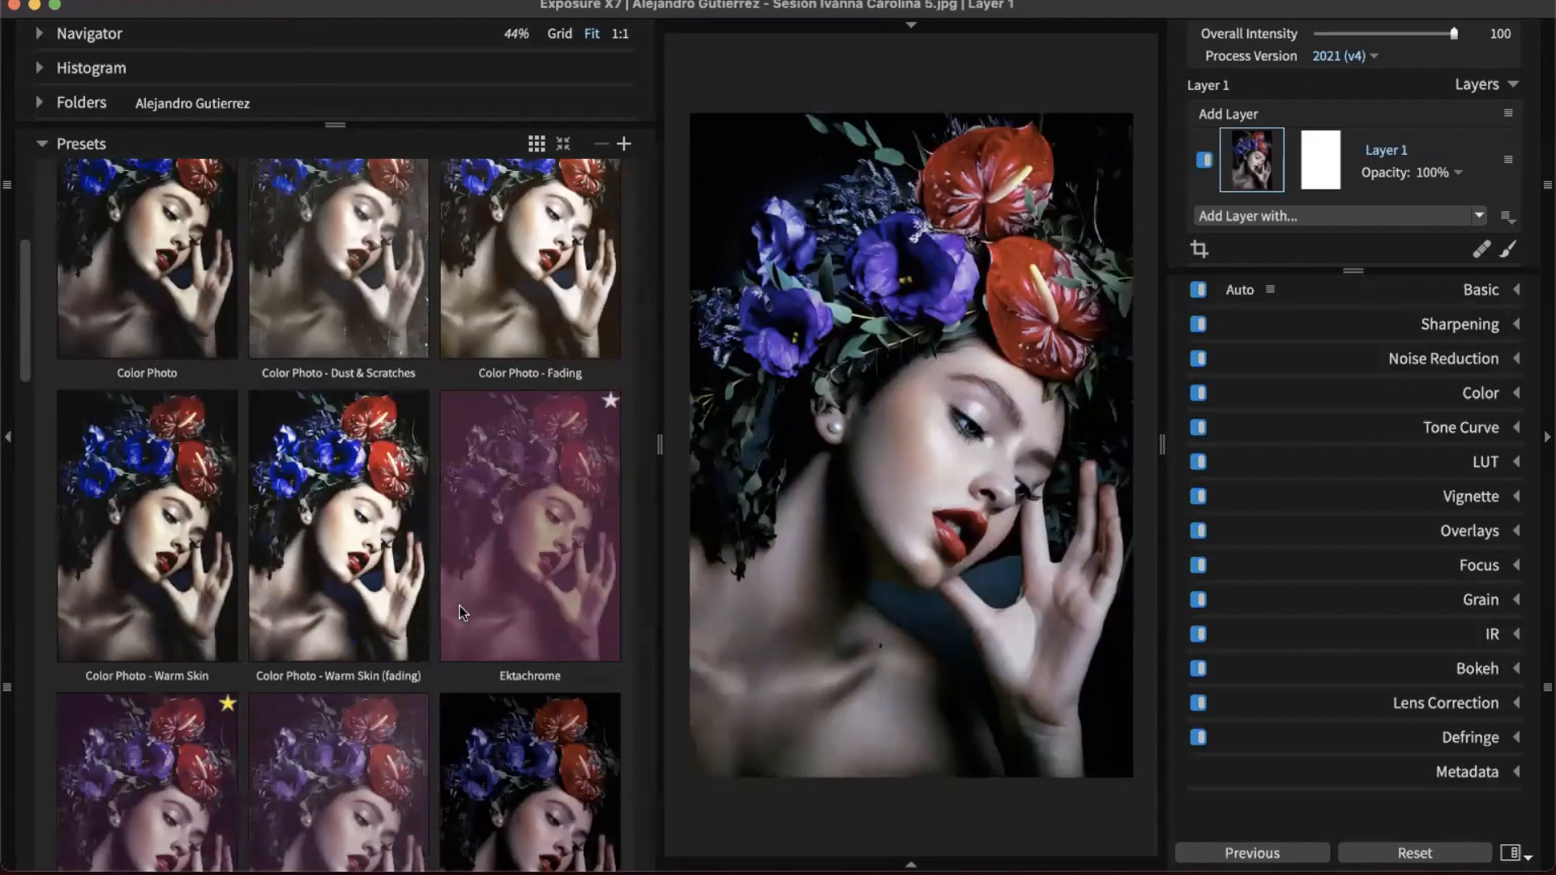
{"action": "scroll", "coordinate": [368, 602], "scroll_direction": "down", "scroll_amount": 5}
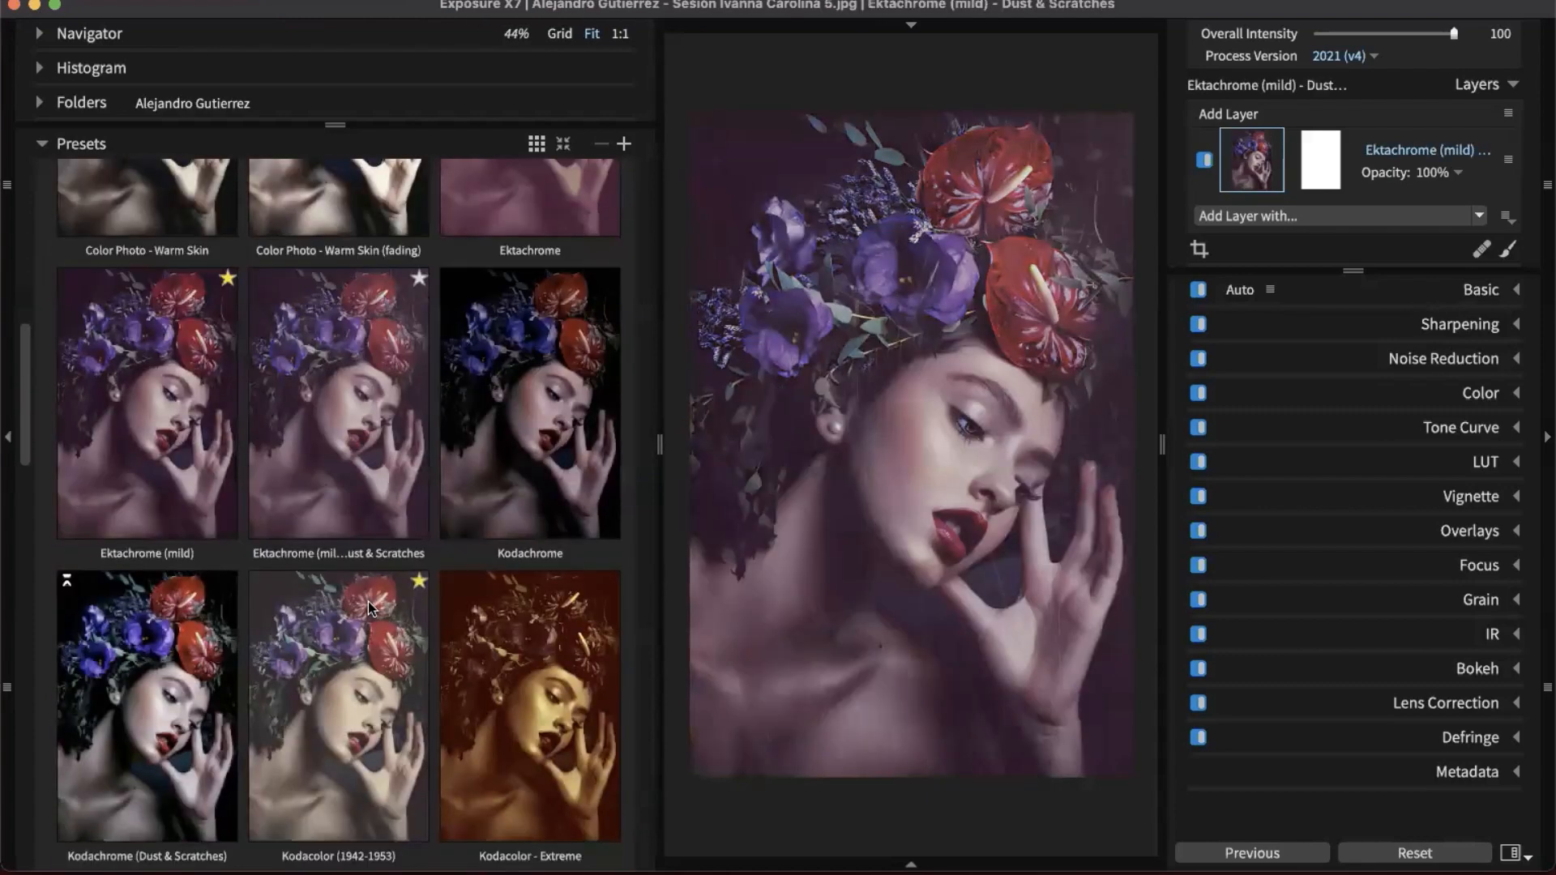
{"action": "scroll", "coordinate": [368, 601], "scroll_direction": "down", "scroll_amount": 3}
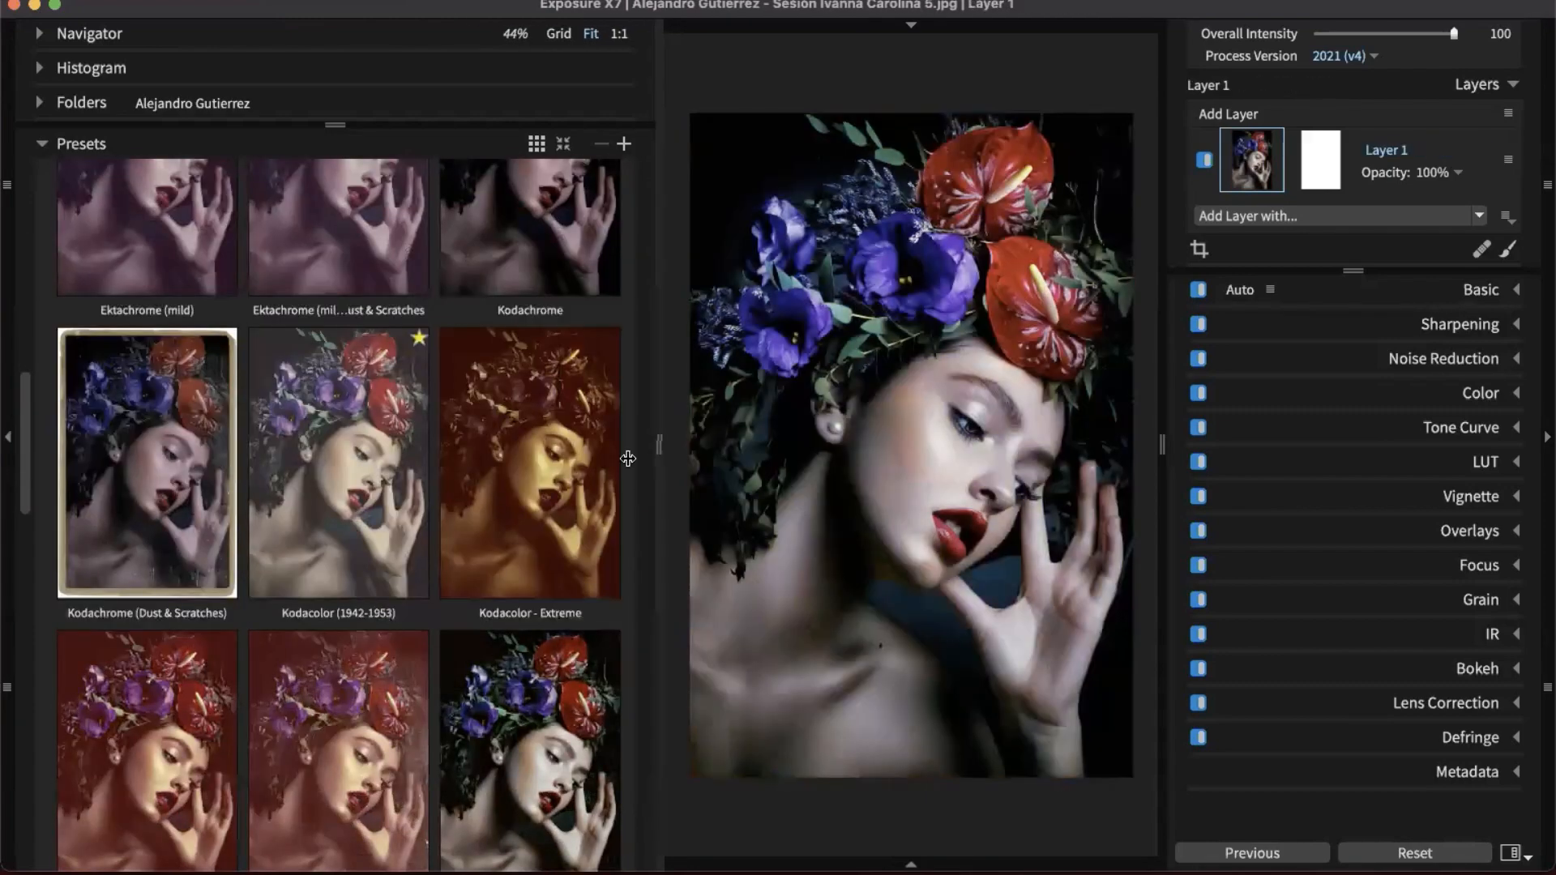
- Narrow the preset area and try the text list before switching to one large preview per row
{"action": "left_click_drag", "start_coordinate": [628, 459], "coordinate": [416, 221]}
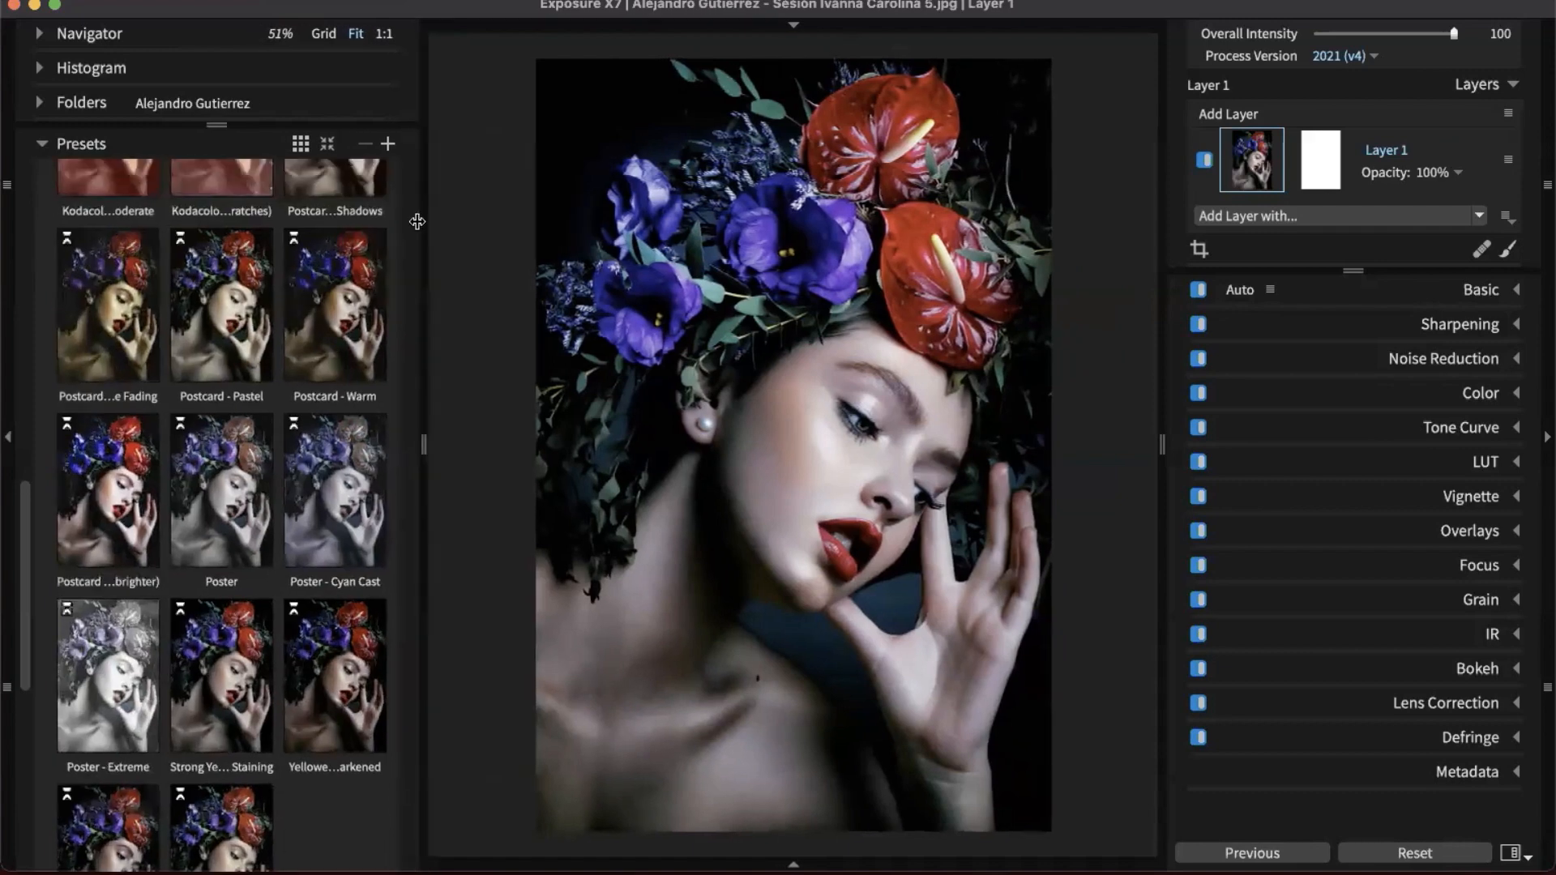
{"action": "left_click", "coordinate": [300, 143]}
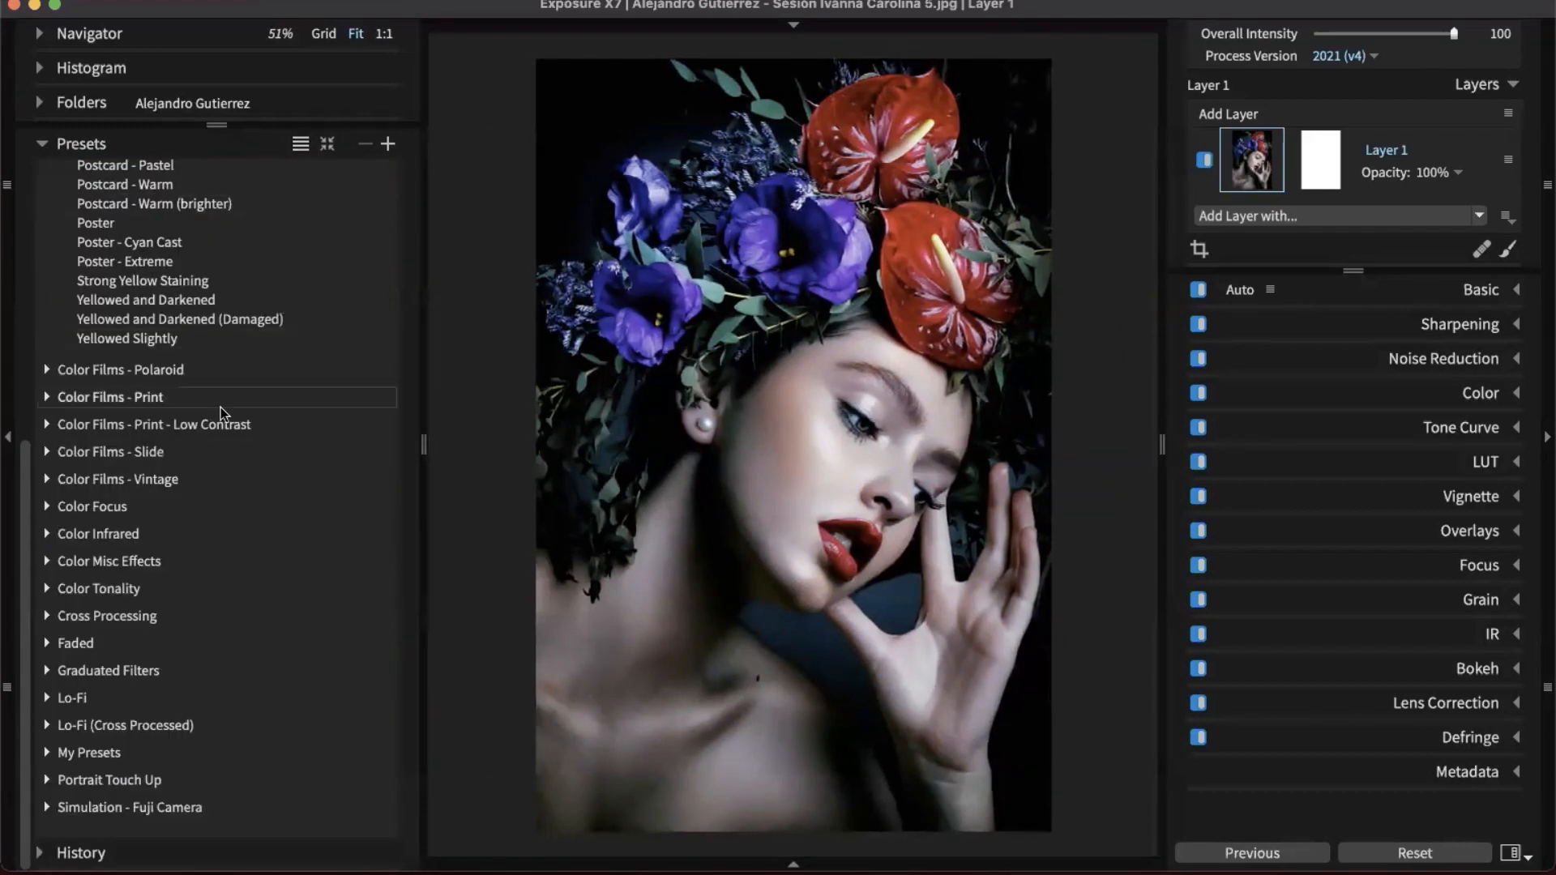
{"action": "scroll", "coordinate": [223, 413], "scroll_direction": "up", "scroll_amount": 3}
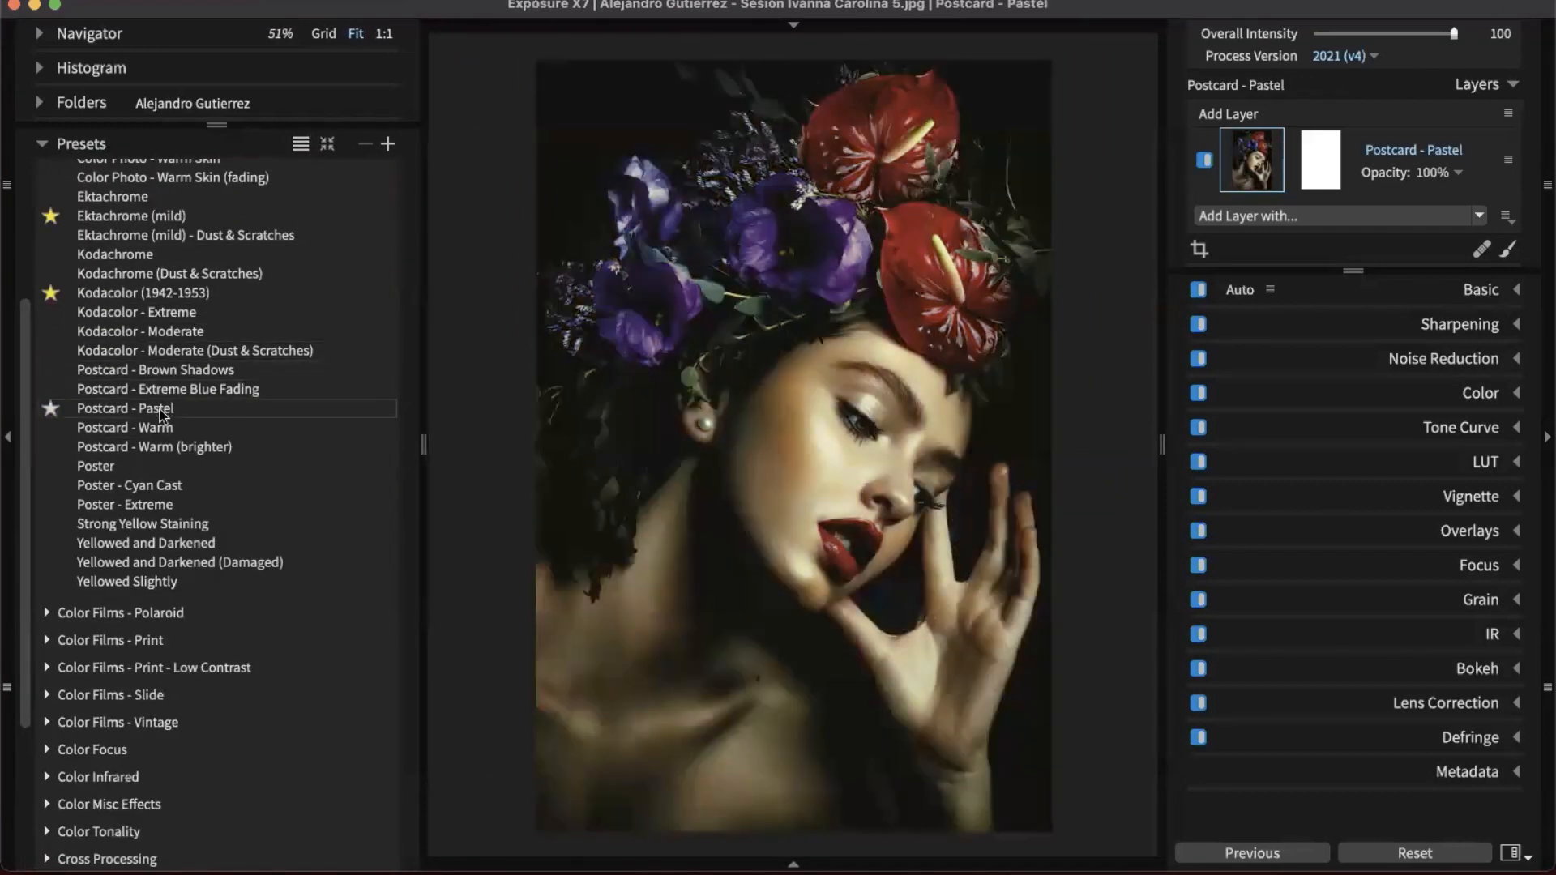
{"action": "left_click", "coordinate": [302, 144]}
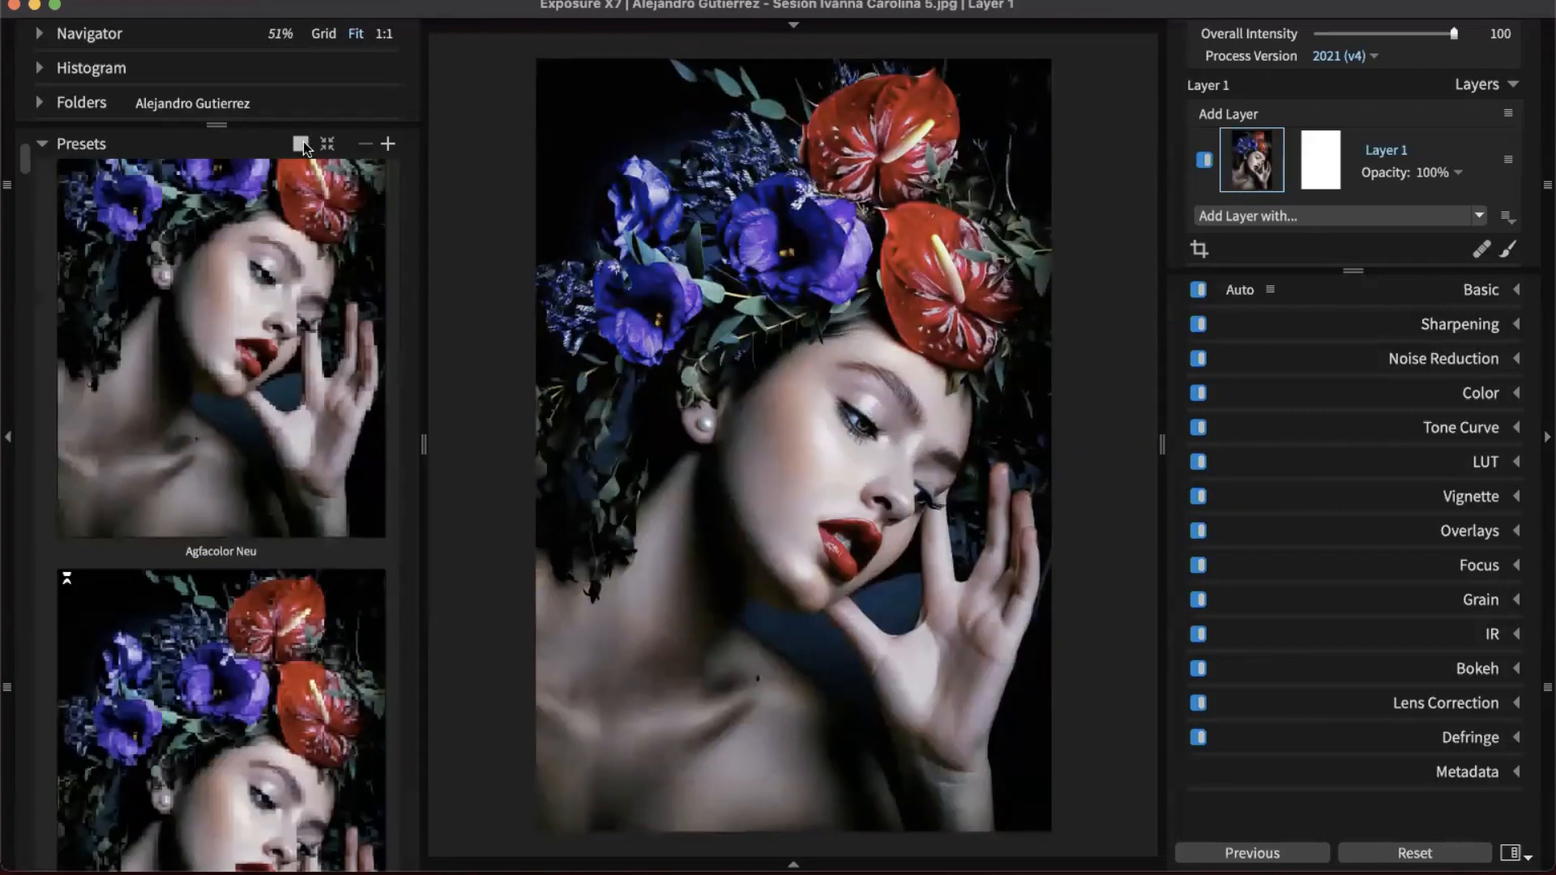
- Widen the preset area to three thumbnails per row and examine only the Color Films - Print looks on the portrait
{"action": "left_click_drag", "start_coordinate": [424, 431], "coordinate": [522, 439]}
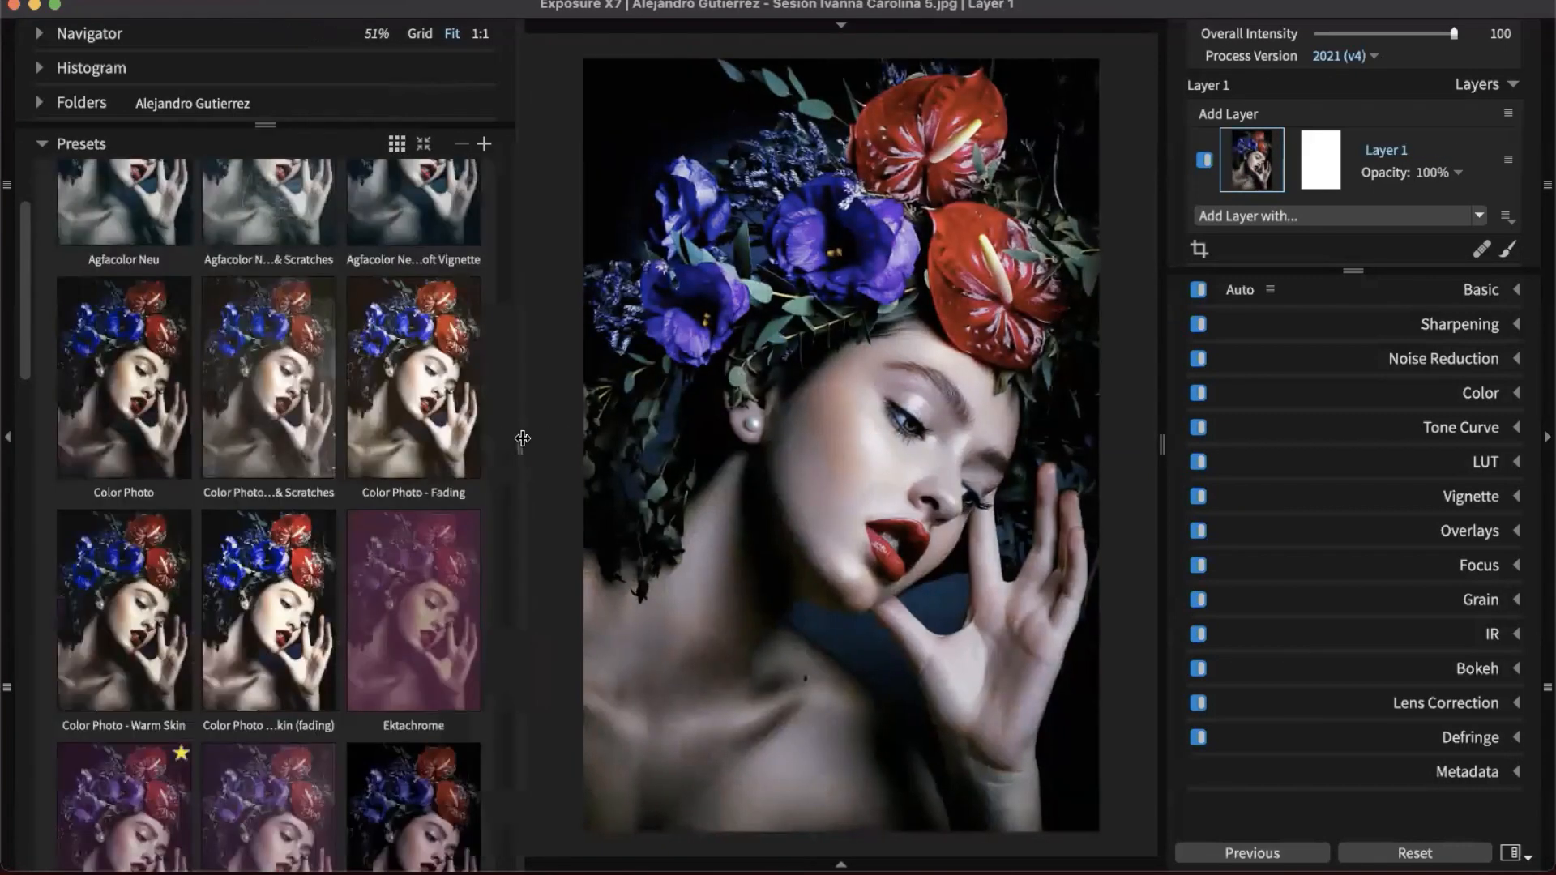
{"action": "scroll", "coordinate": [411, 420], "scroll_direction": "up", "scroll_amount": 3}
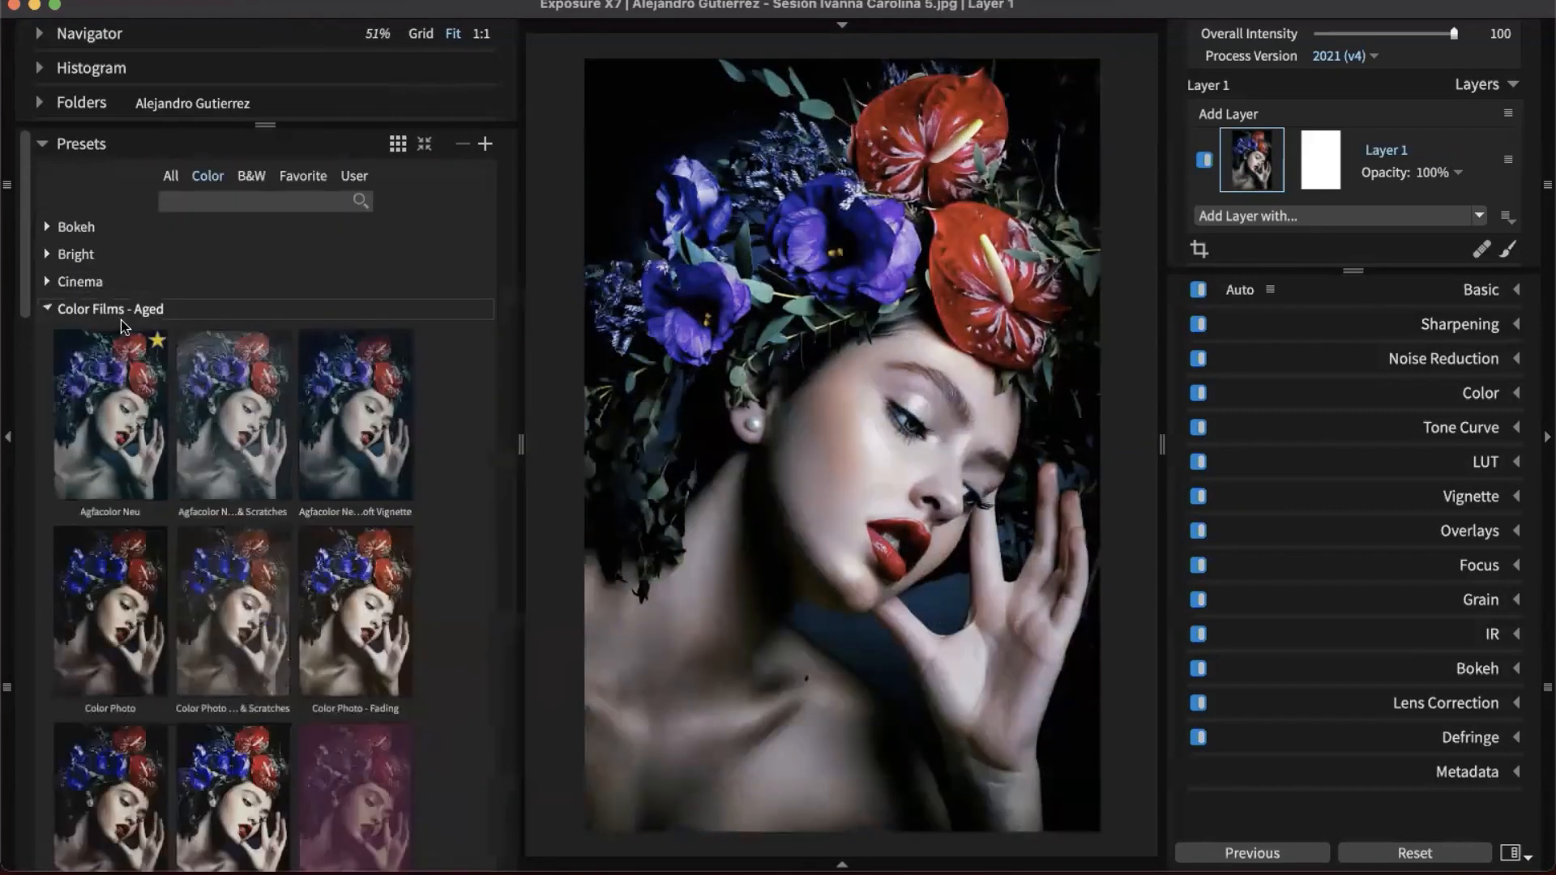
{"action": "left_click", "coordinate": [121, 316]}
{"action": "left_click", "coordinate": [129, 364]}
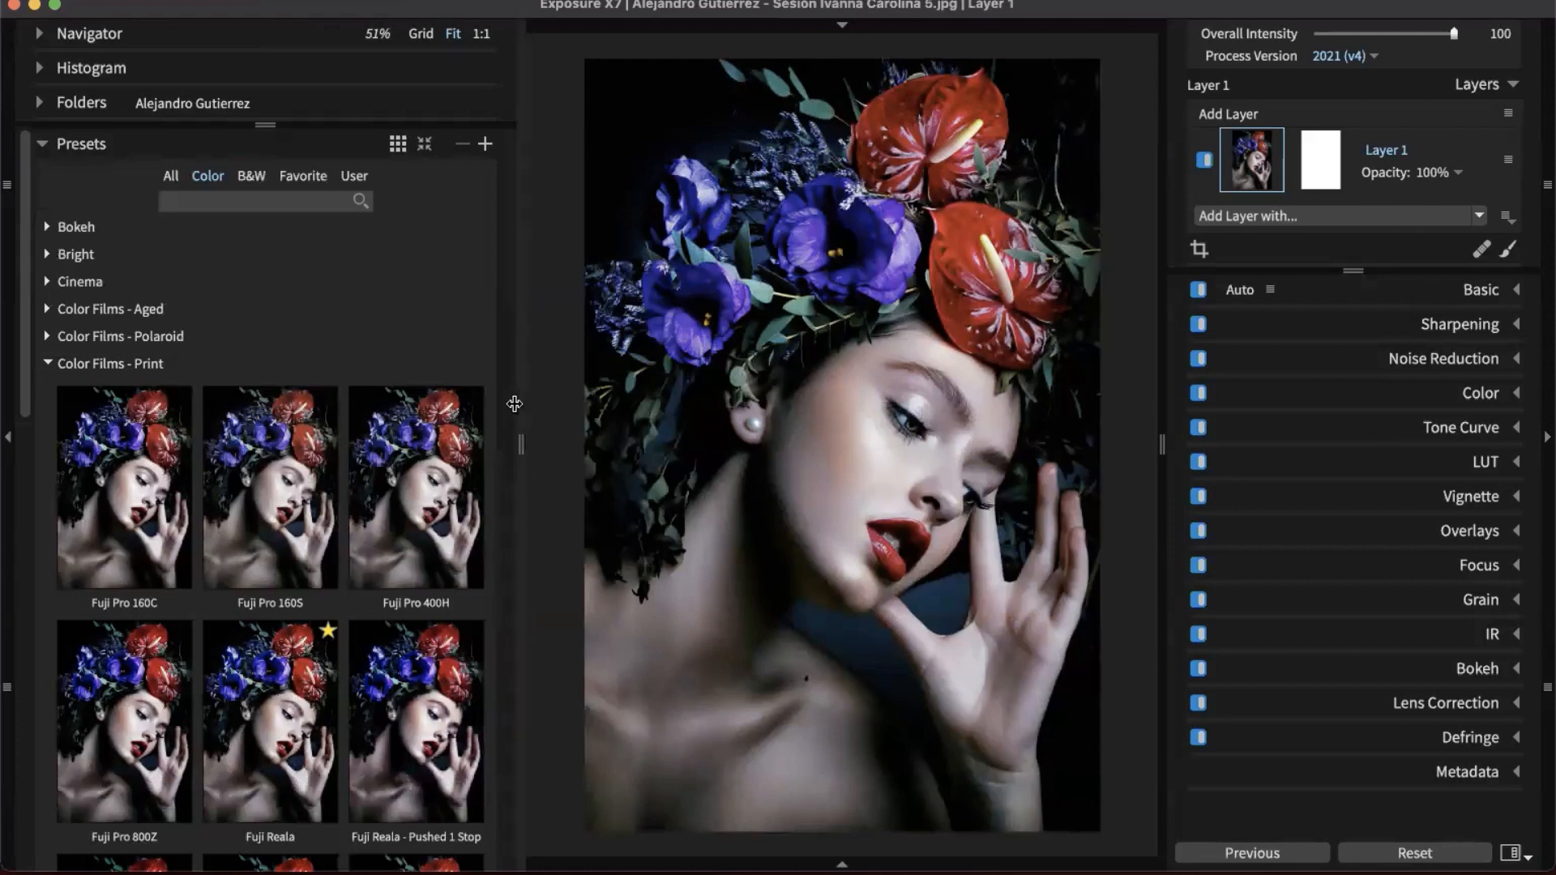
{"action": "scroll", "coordinate": [368, 450], "scroll_direction": "down", "scroll_amount": 10}
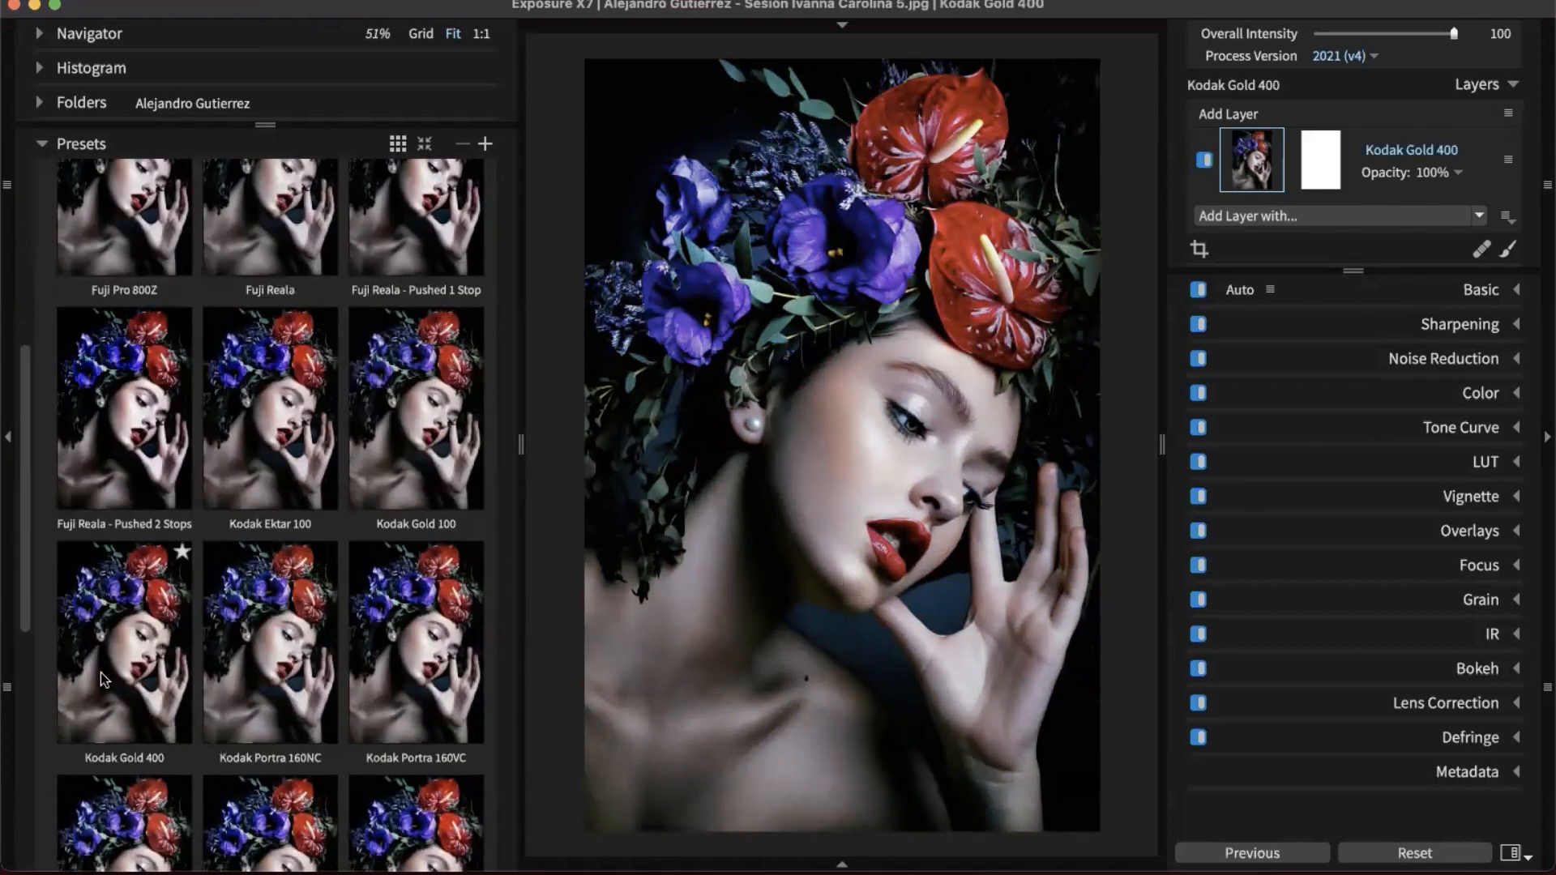
{"action": "scroll", "coordinate": [104, 666], "scroll_direction": "up", "scroll_amount": 10}
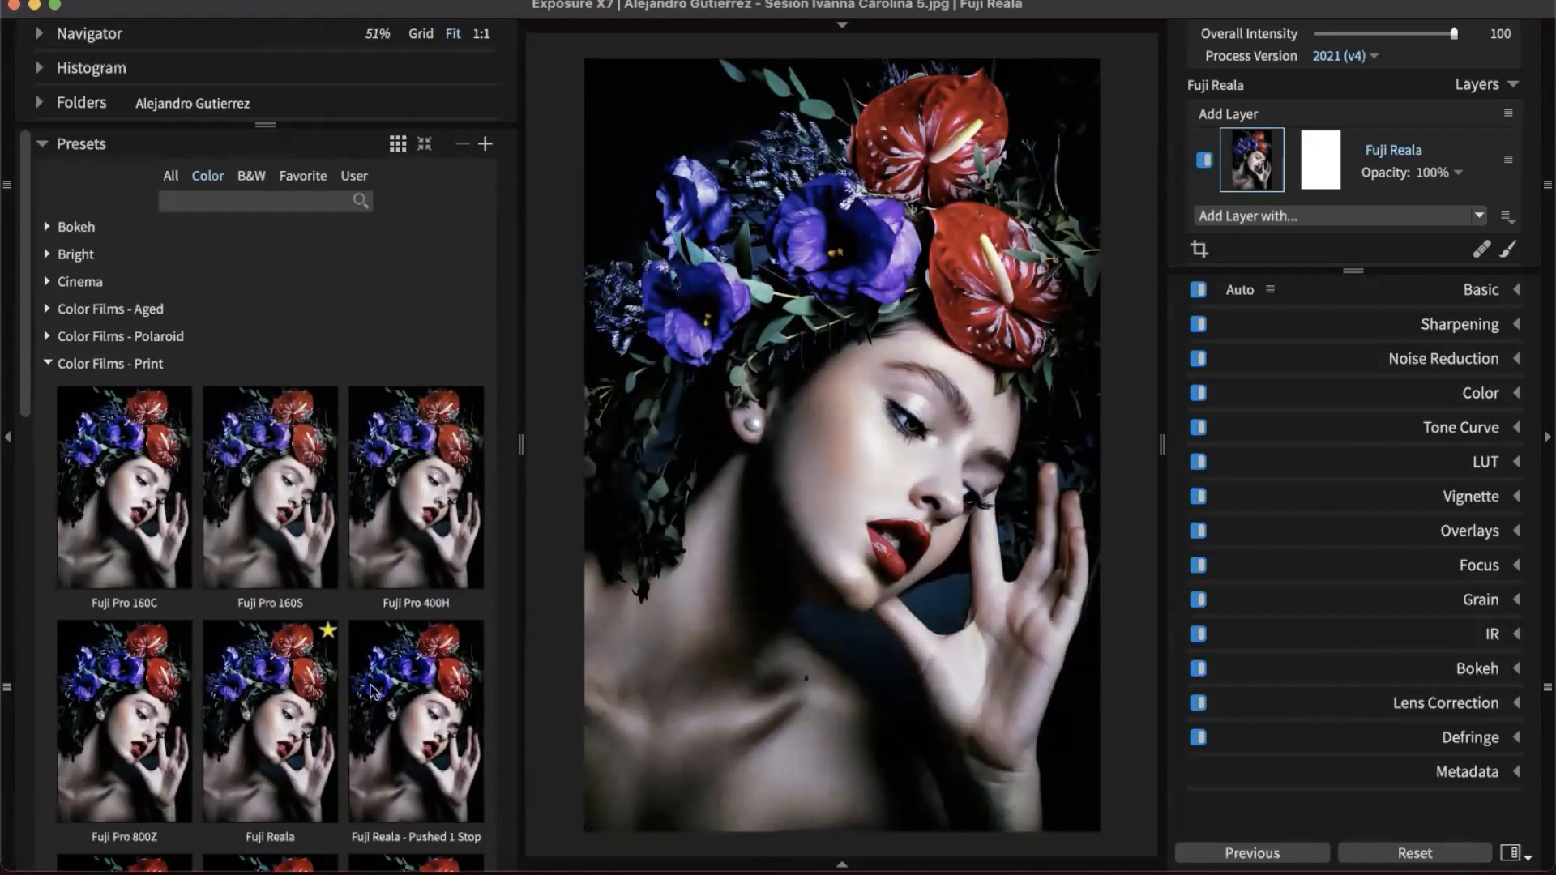
- Browse the Color Films - Print - Low Contrast category and apply Kodak Portra 160NC to the portrait
{"action": "left_click", "coordinate": [122, 363]}
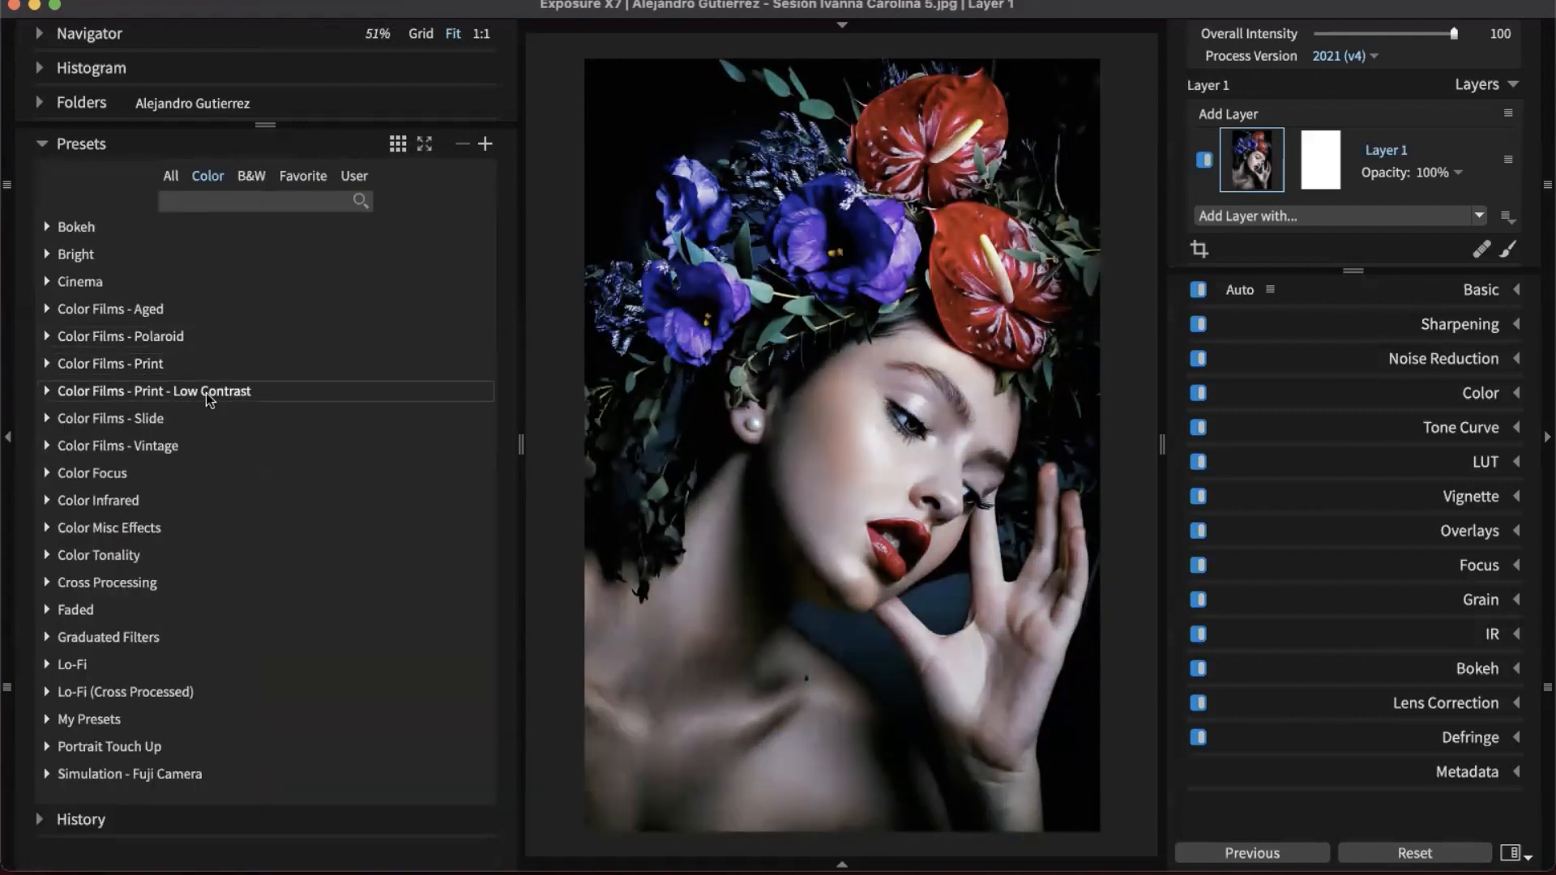
{"action": "left_click", "coordinate": [162, 391]}
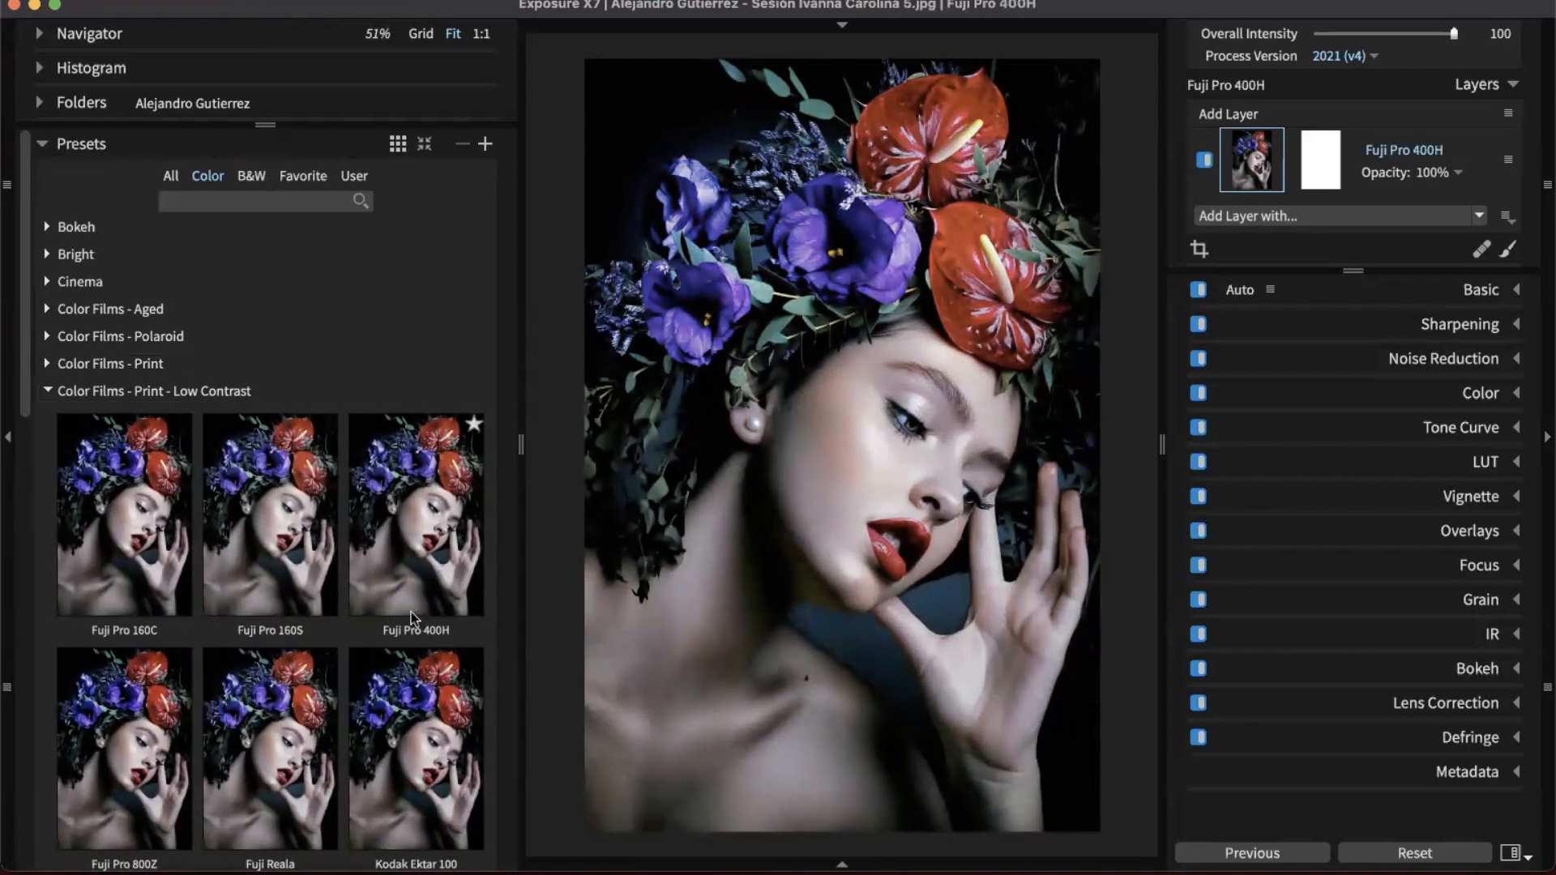
{"action": "scroll", "coordinate": [389, 567], "scroll_direction": "down", "scroll_amount": 3}
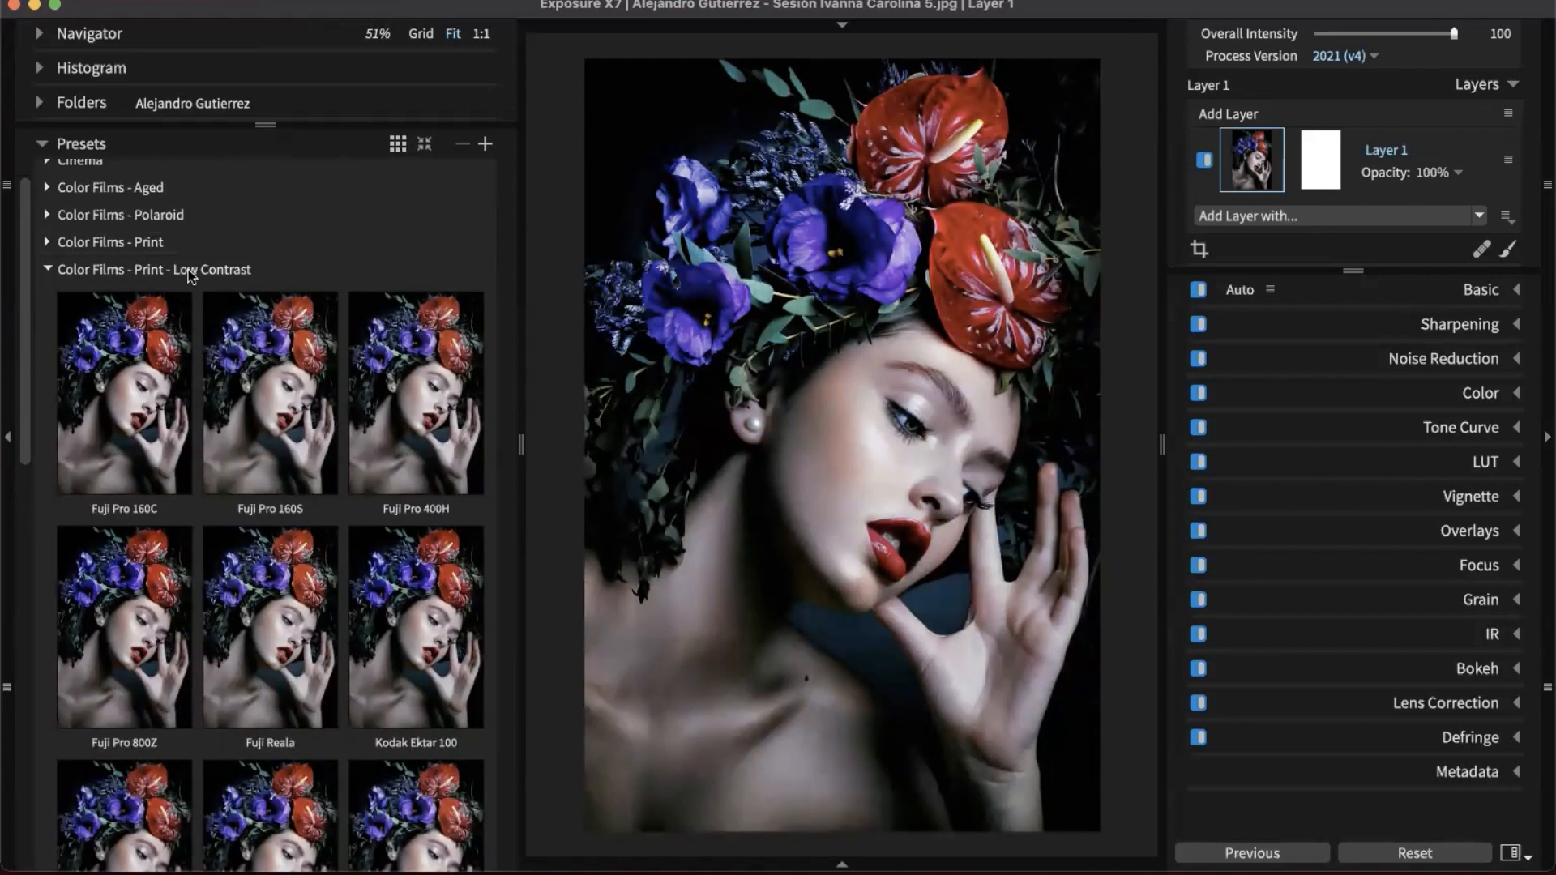
{"action": "scroll", "coordinate": [364, 571], "scroll_direction": "down", "scroll_amount": 3}
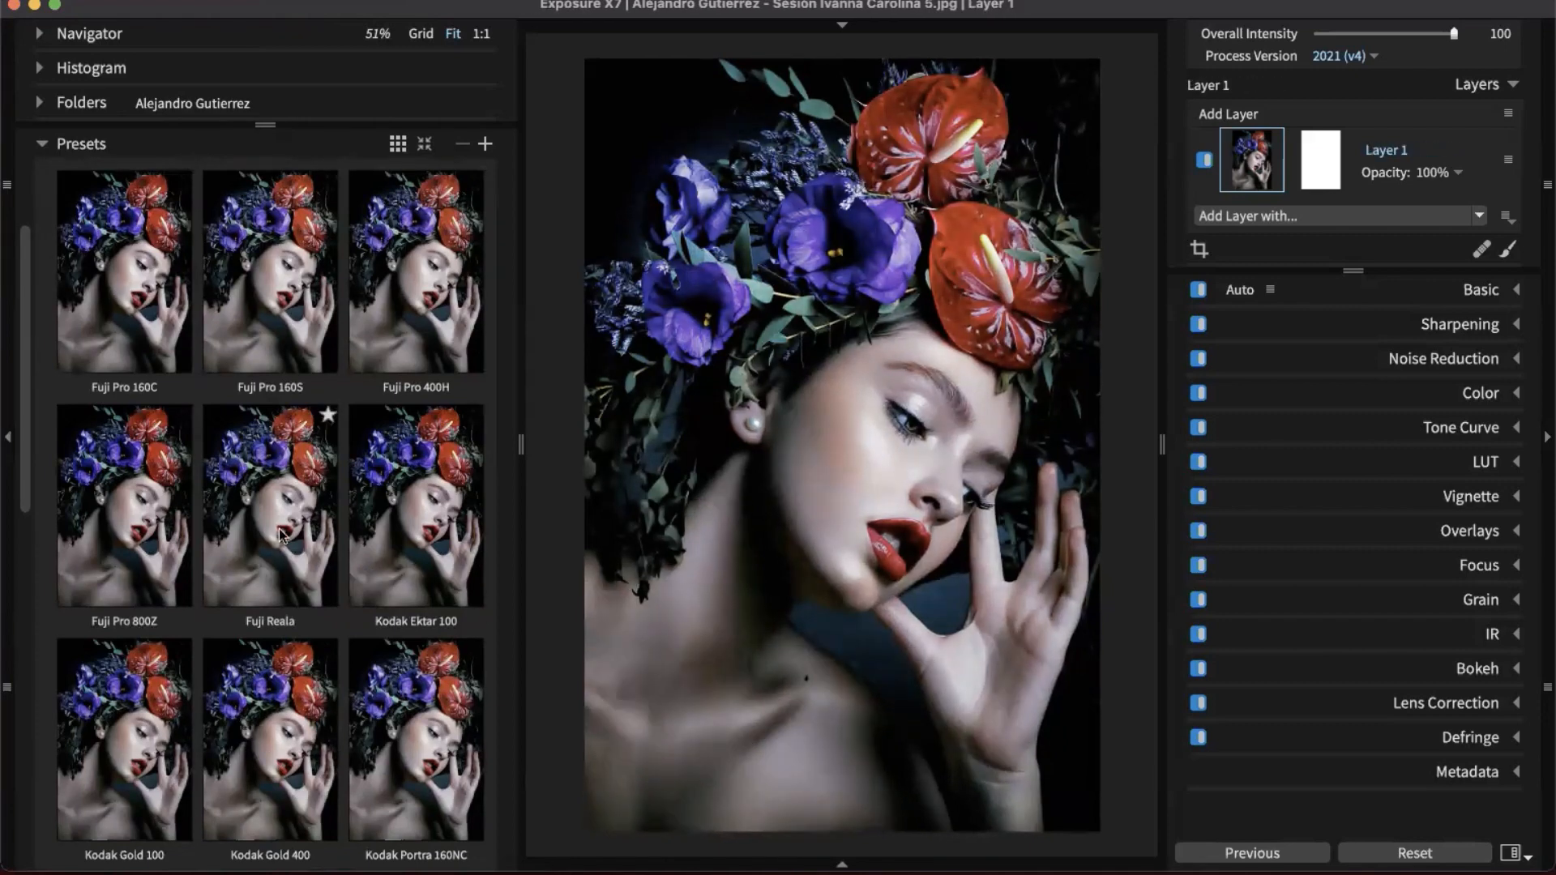
{"action": "scroll", "coordinate": [336, 543], "scroll_direction": "down", "scroll_amount": 4}
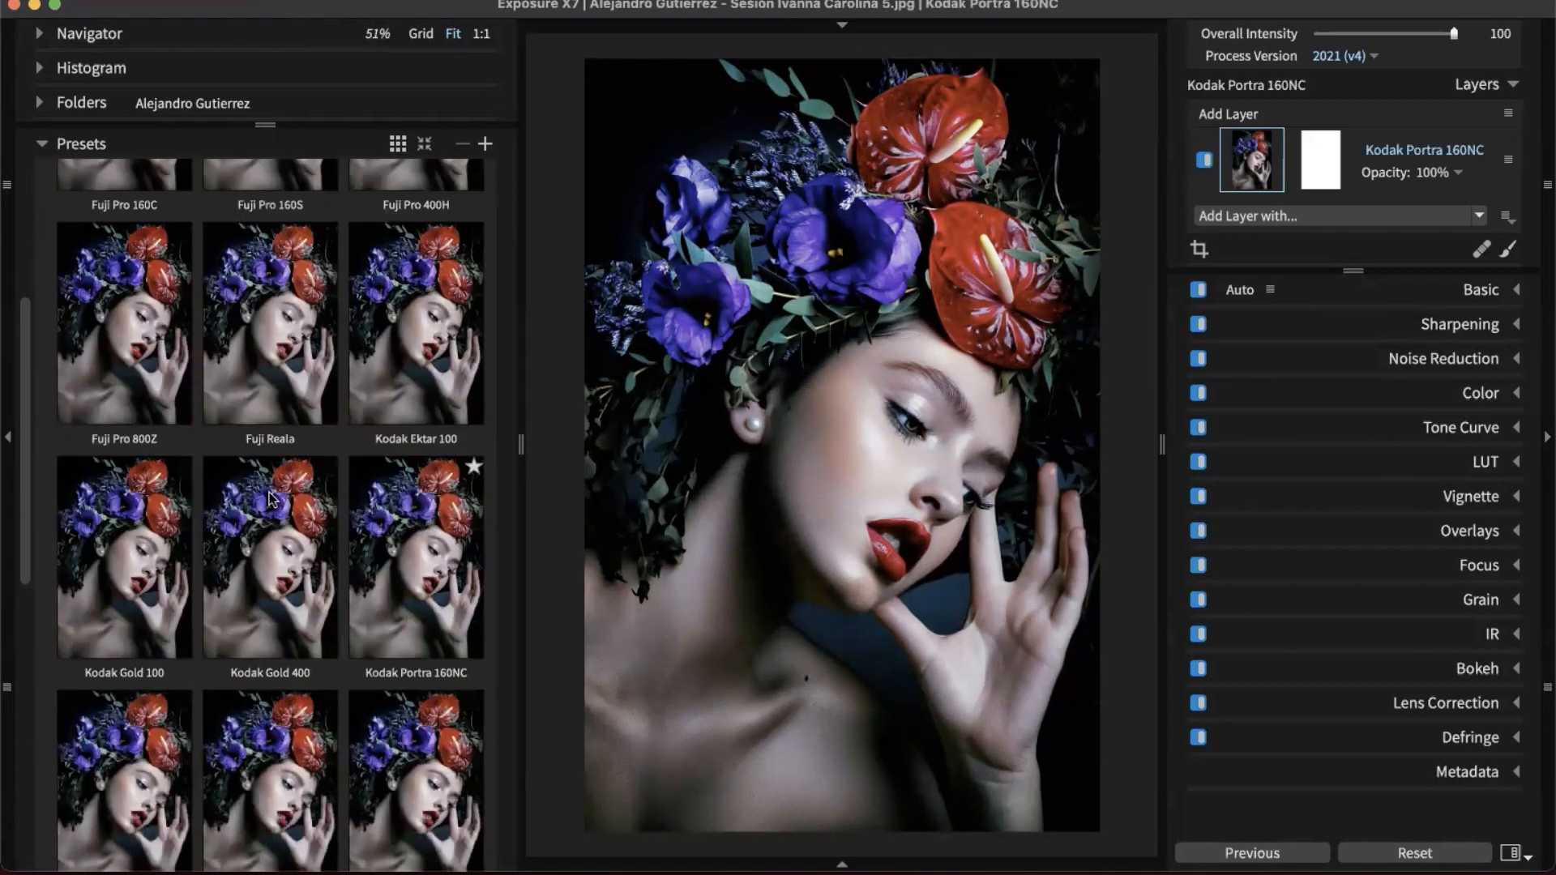
{"action": "scroll", "coordinate": [336, 547], "scroll_direction": "down", "scroll_amount": 4}
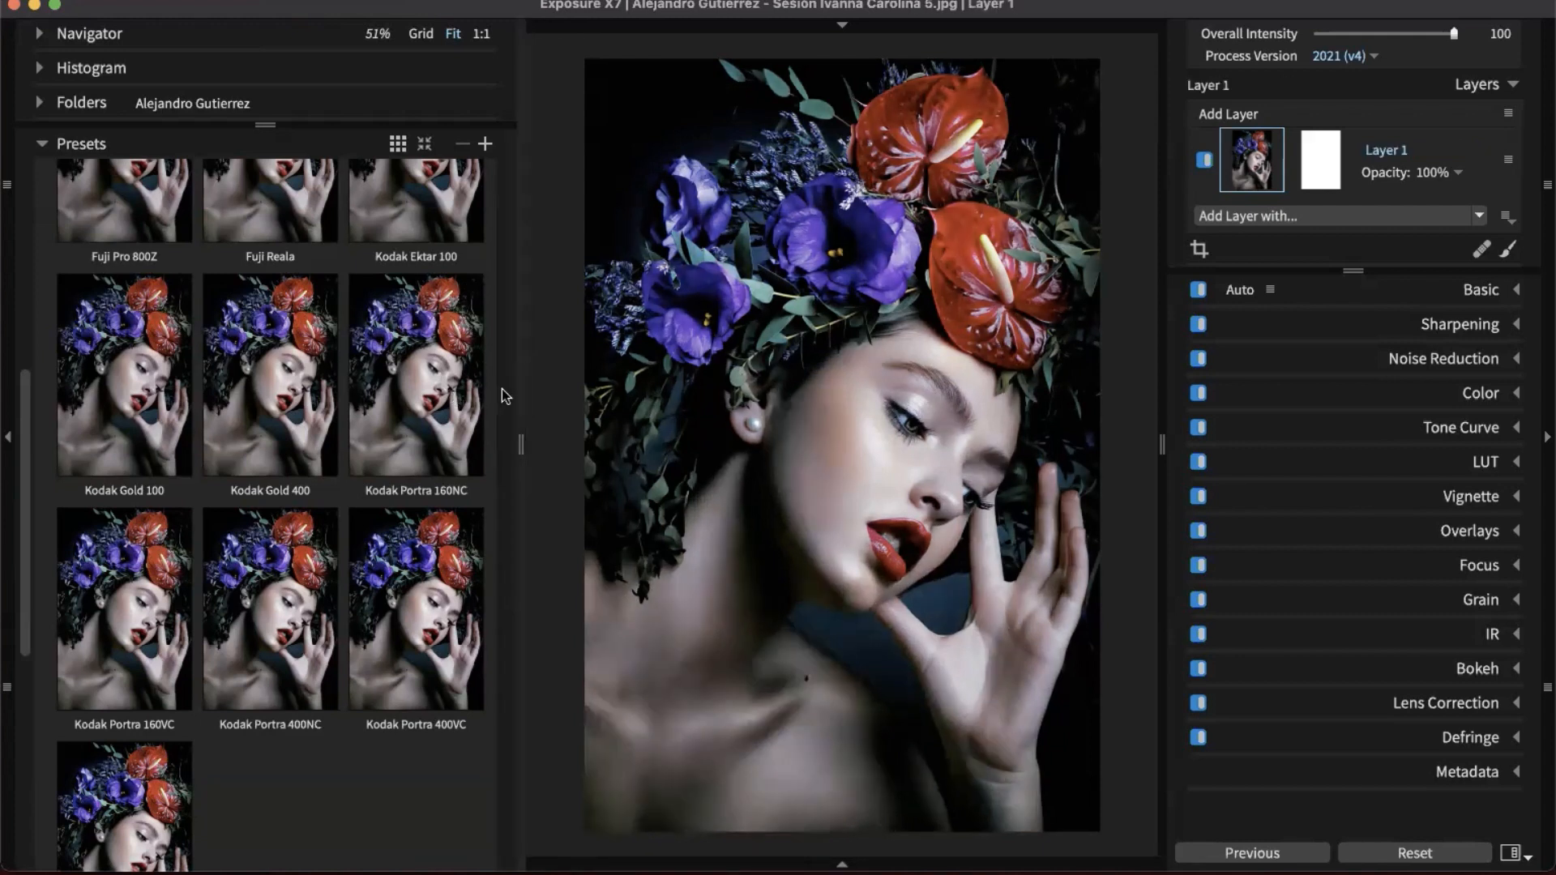
{"action": "left_click", "coordinate": [423, 399]}
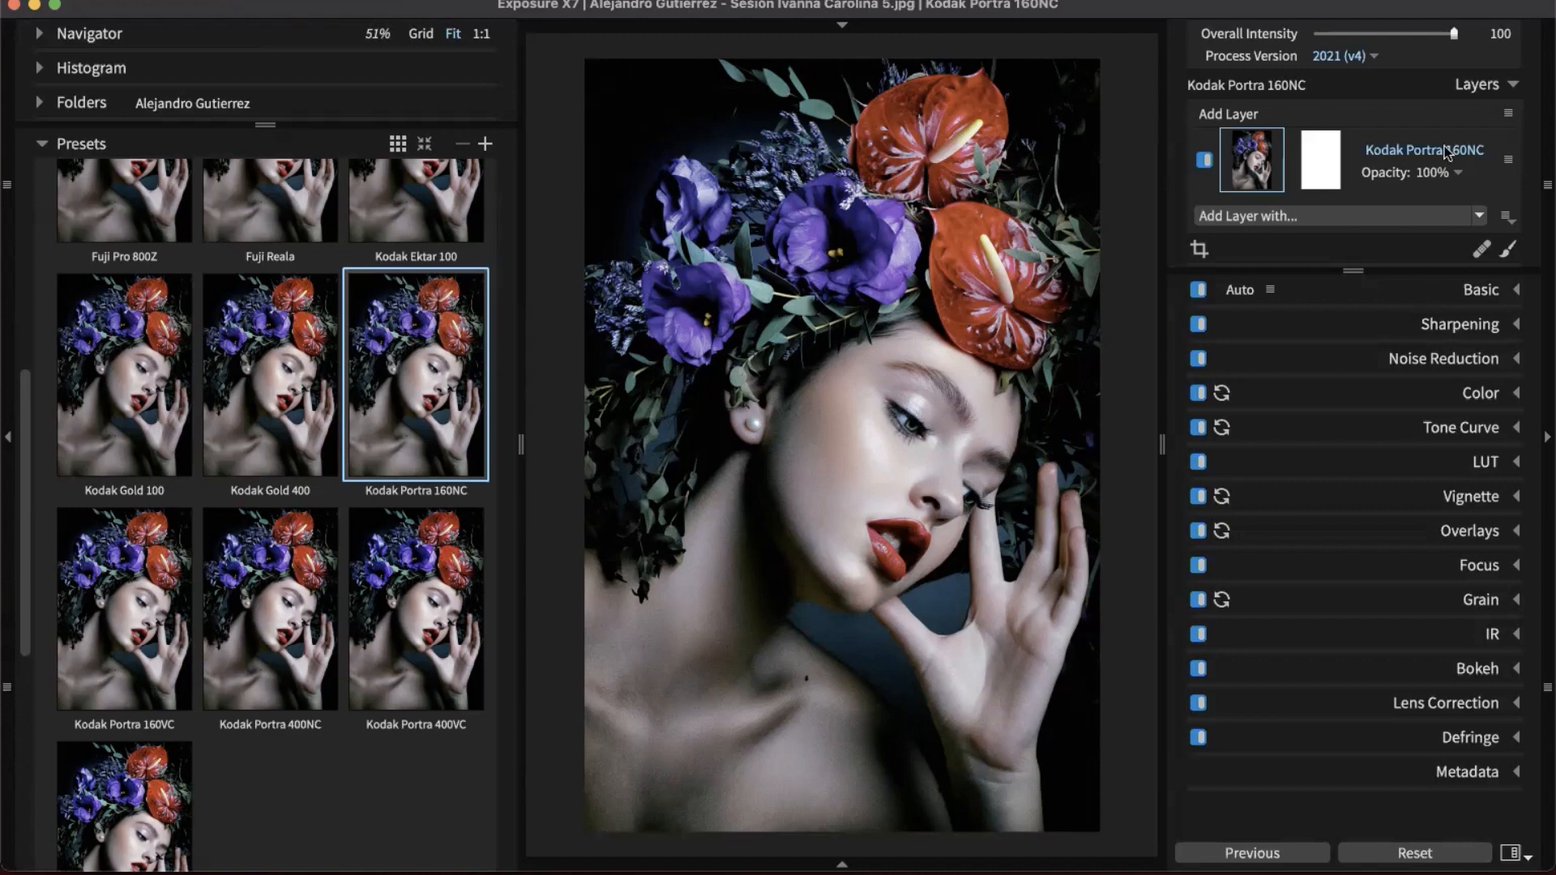
- Show the Color Films - Vintage category and add the Autochrome - Vignette (hard) preset as a new layer
{"action": "left_click", "coordinate": [81, 144]}
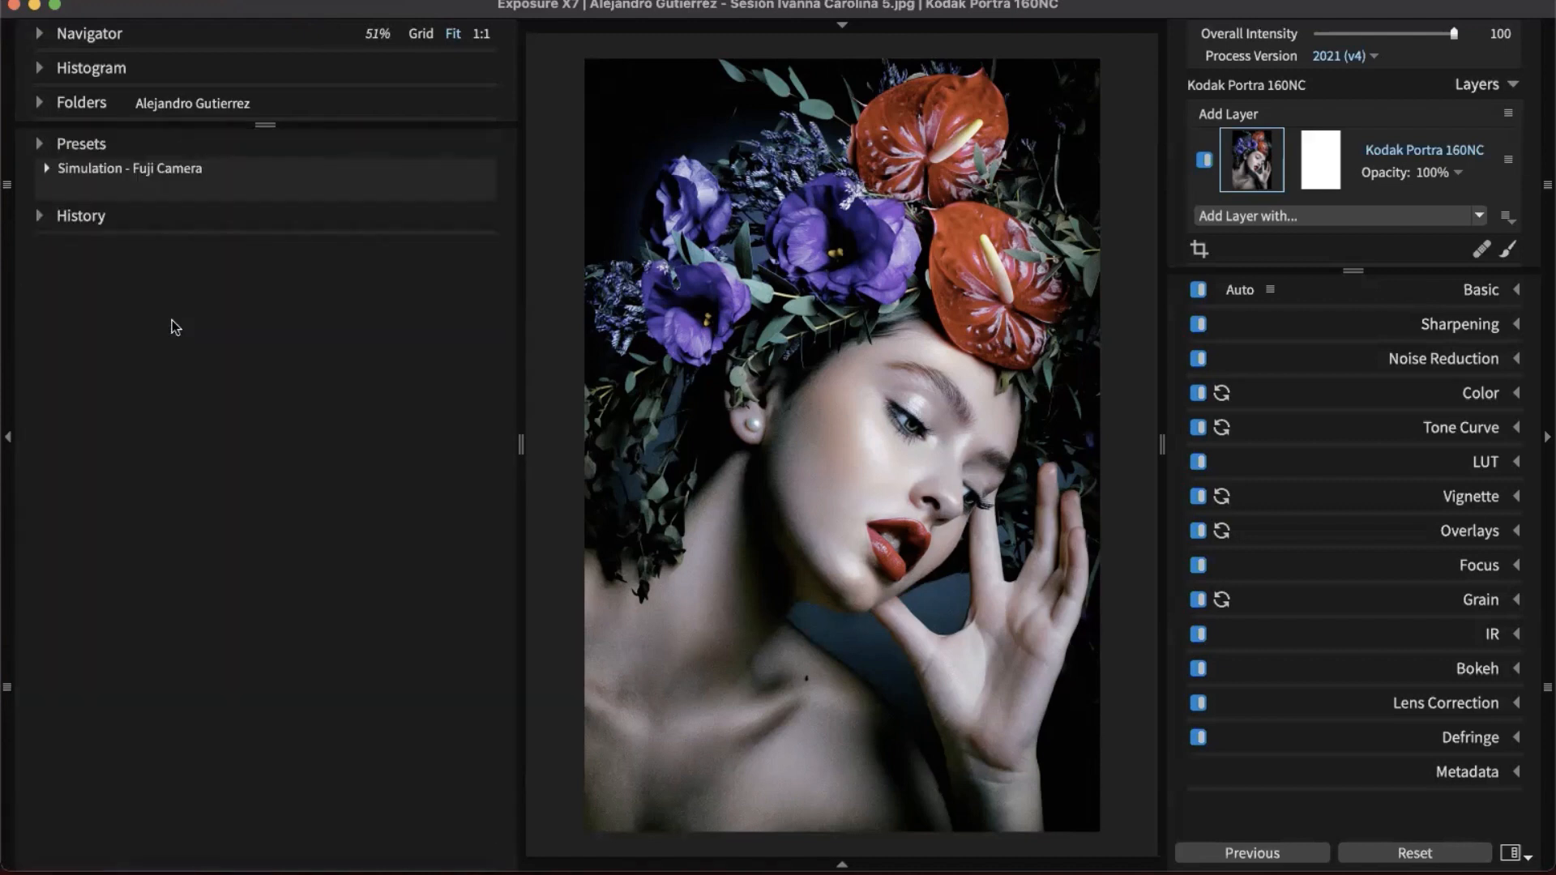
{"action": "left_click", "coordinate": [93, 146]}
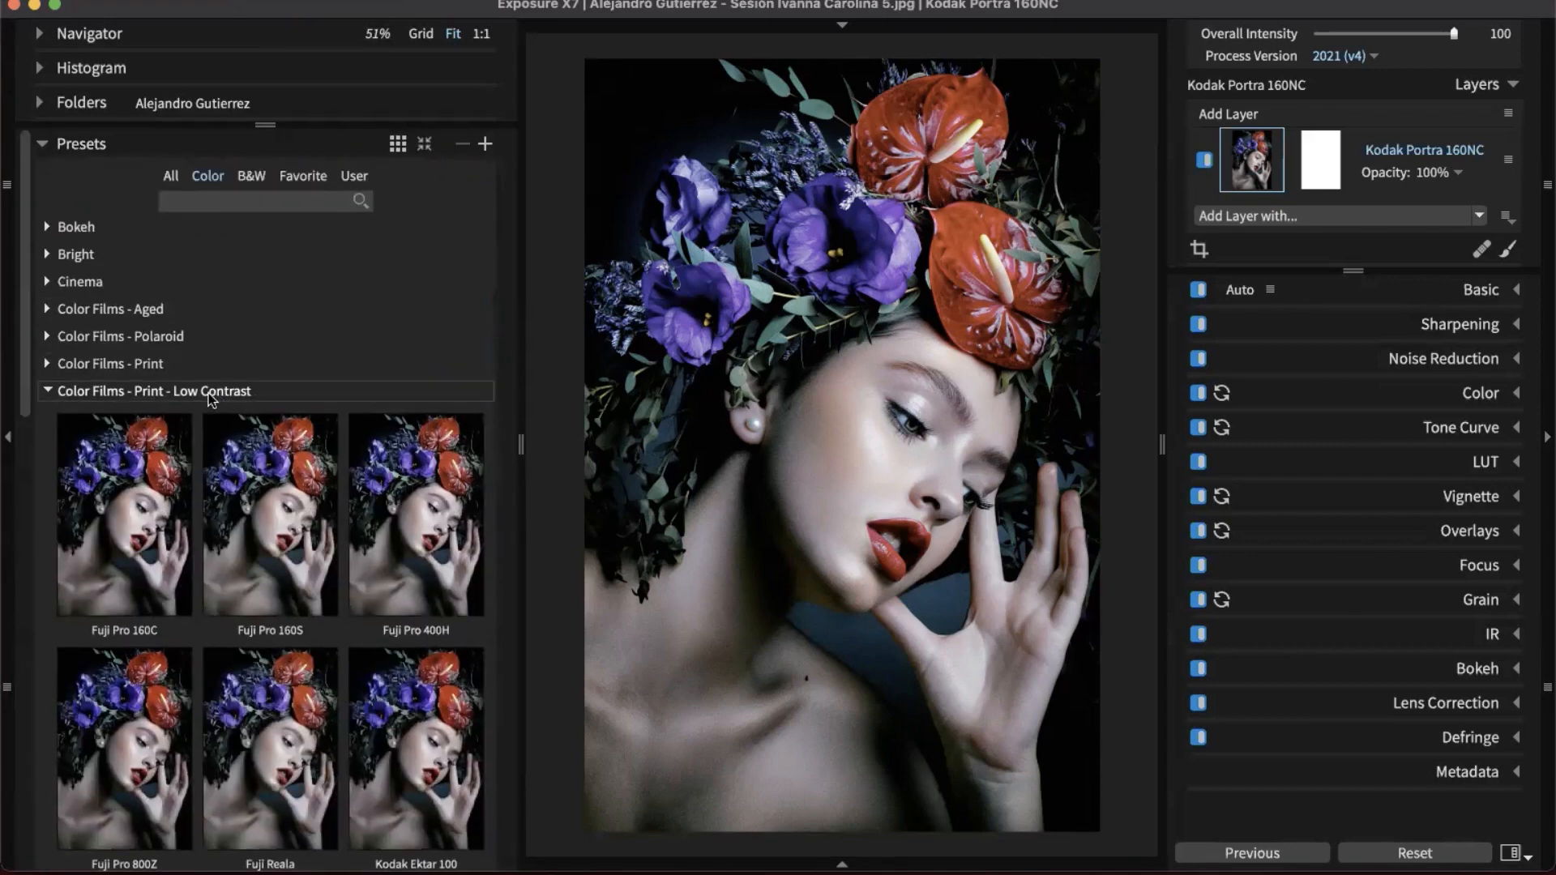
{"action": "left_click", "coordinate": [209, 392]}
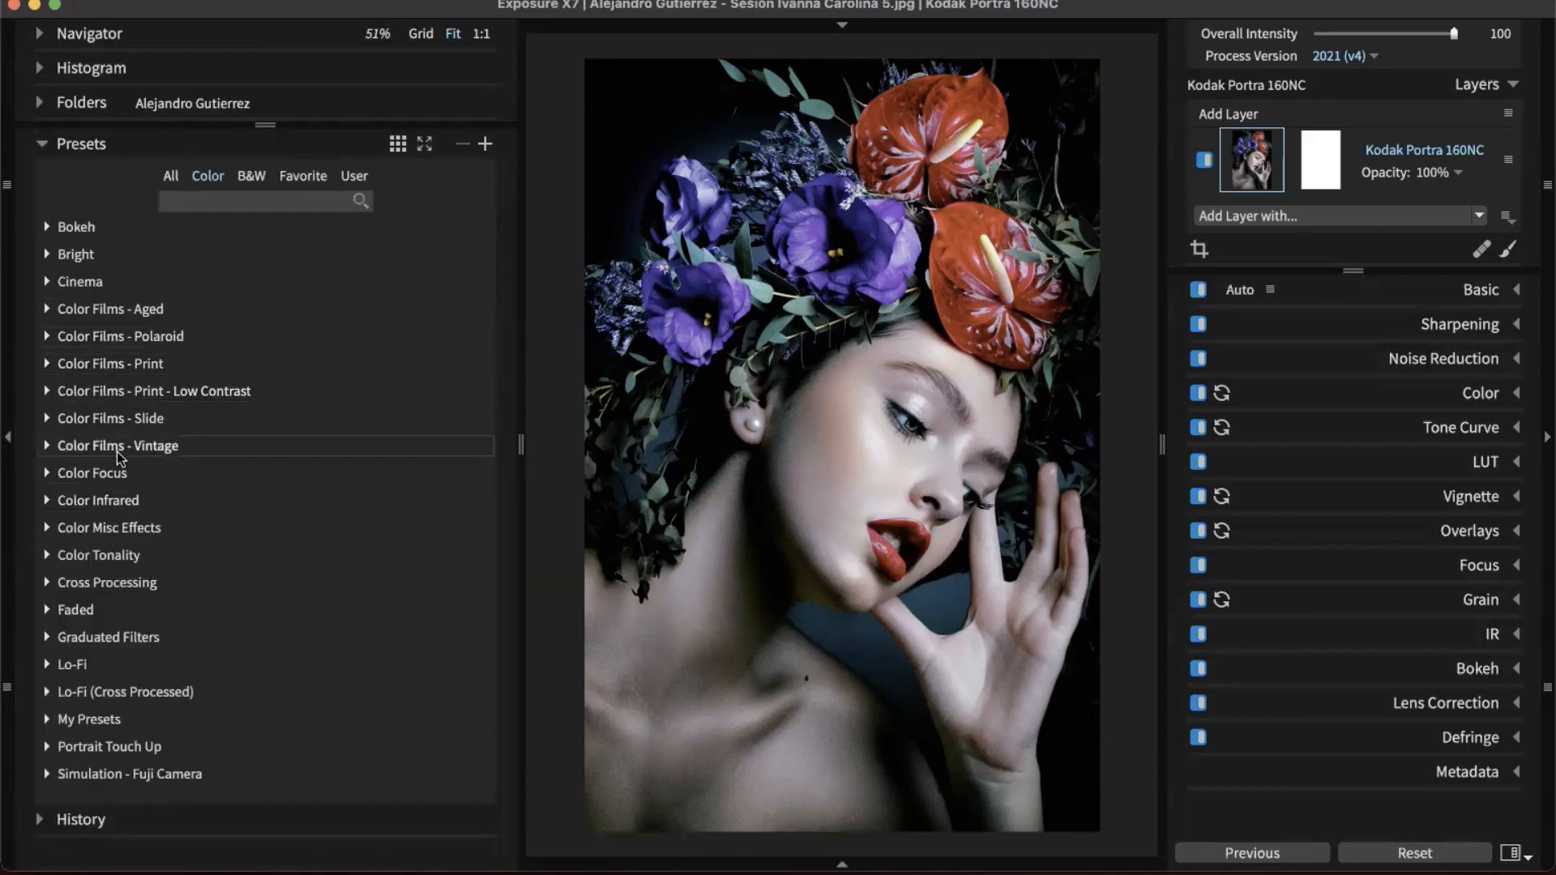
{"action": "left_click", "coordinate": [308, 446]}
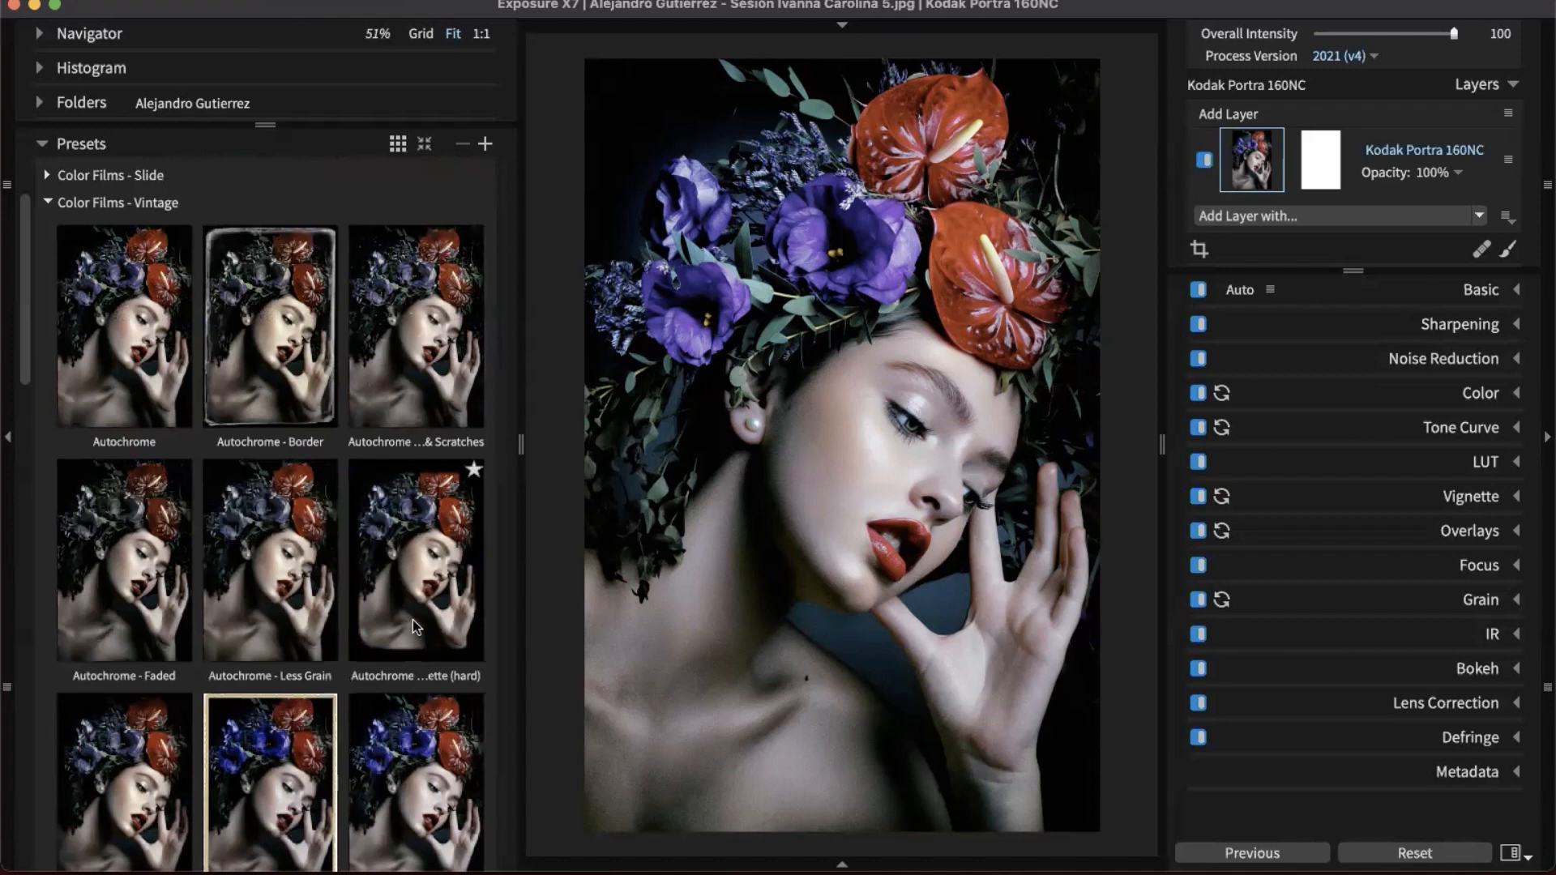
{"action": "right_click", "coordinate": [411, 620]}
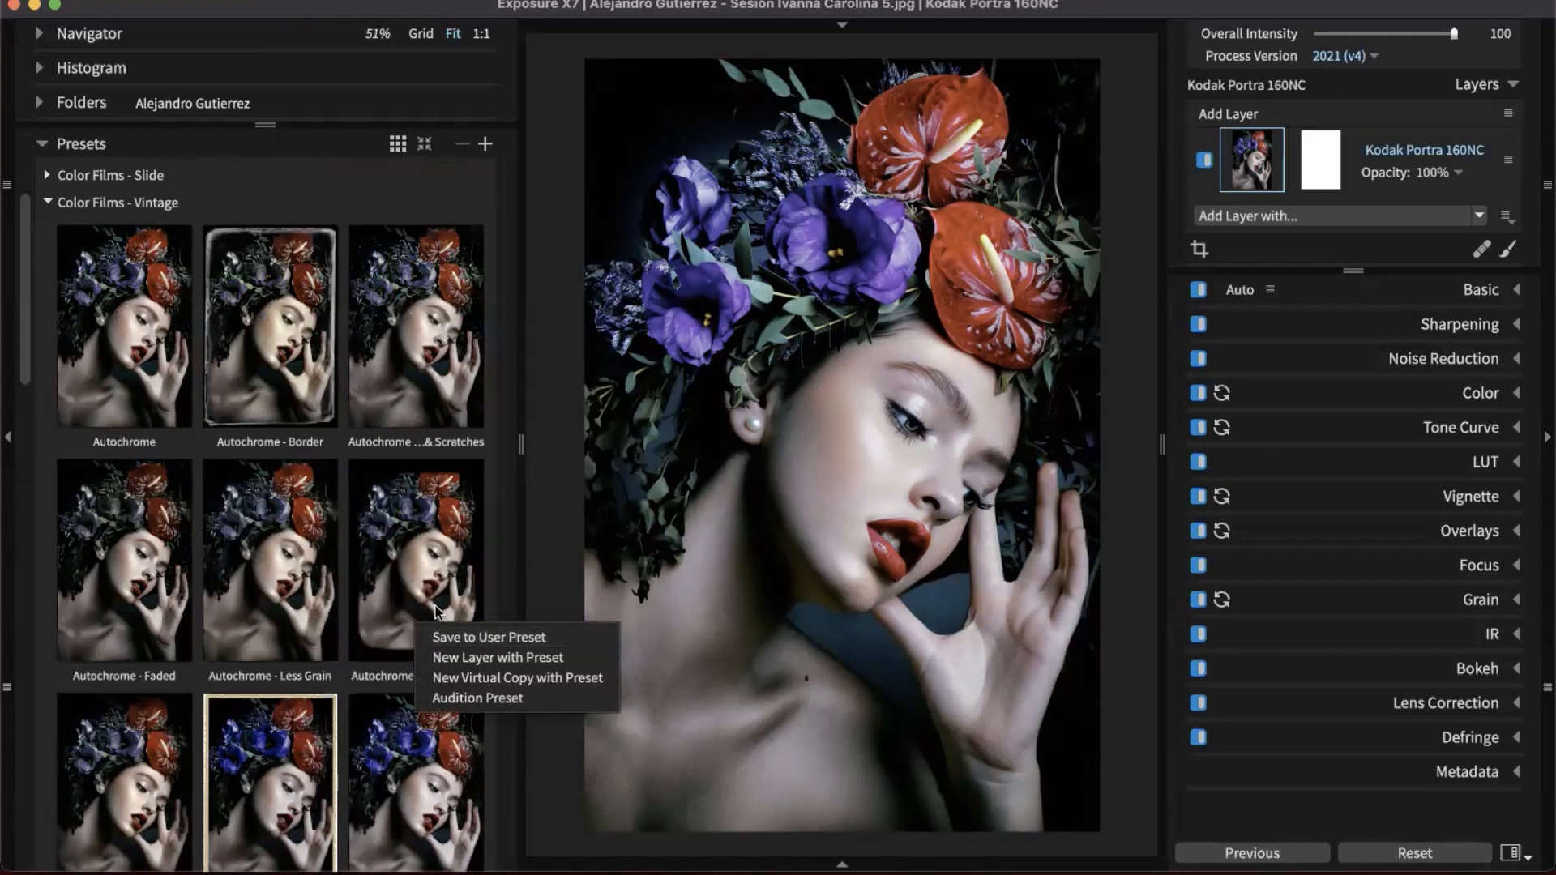
{"action": "left_click", "coordinate": [518, 660]}
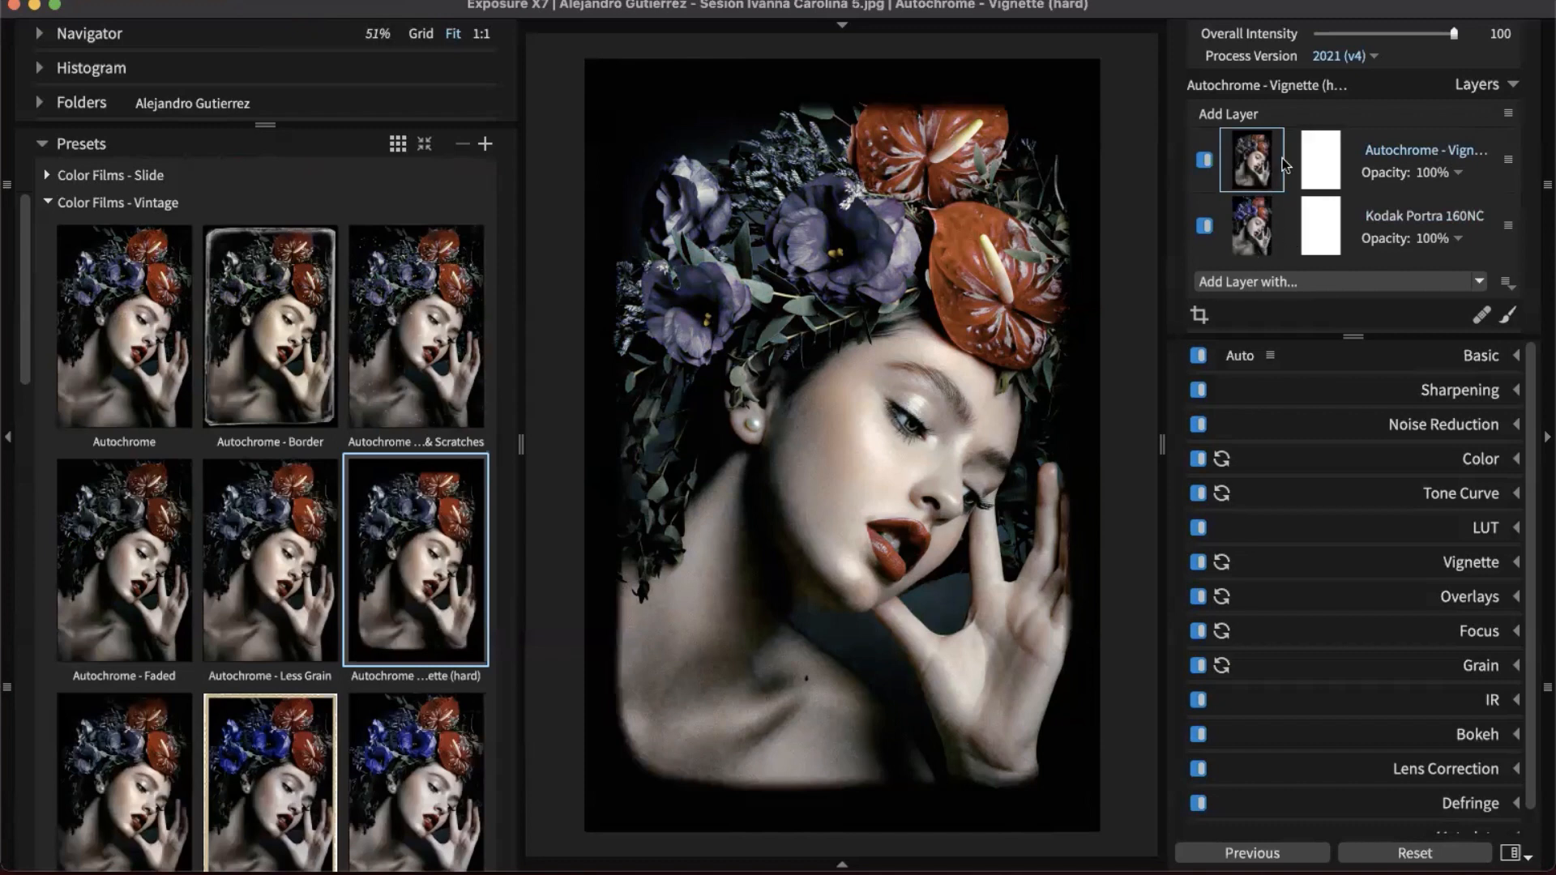
- Set the Autochrome layer's opacity to 89% and compare the portrait with that layer hidden and shown
{"action": "left_click", "coordinate": [1460, 173]}
{"action": "left_click_drag", "start_coordinate": [1456, 214], "coordinate": [1369, 222]}
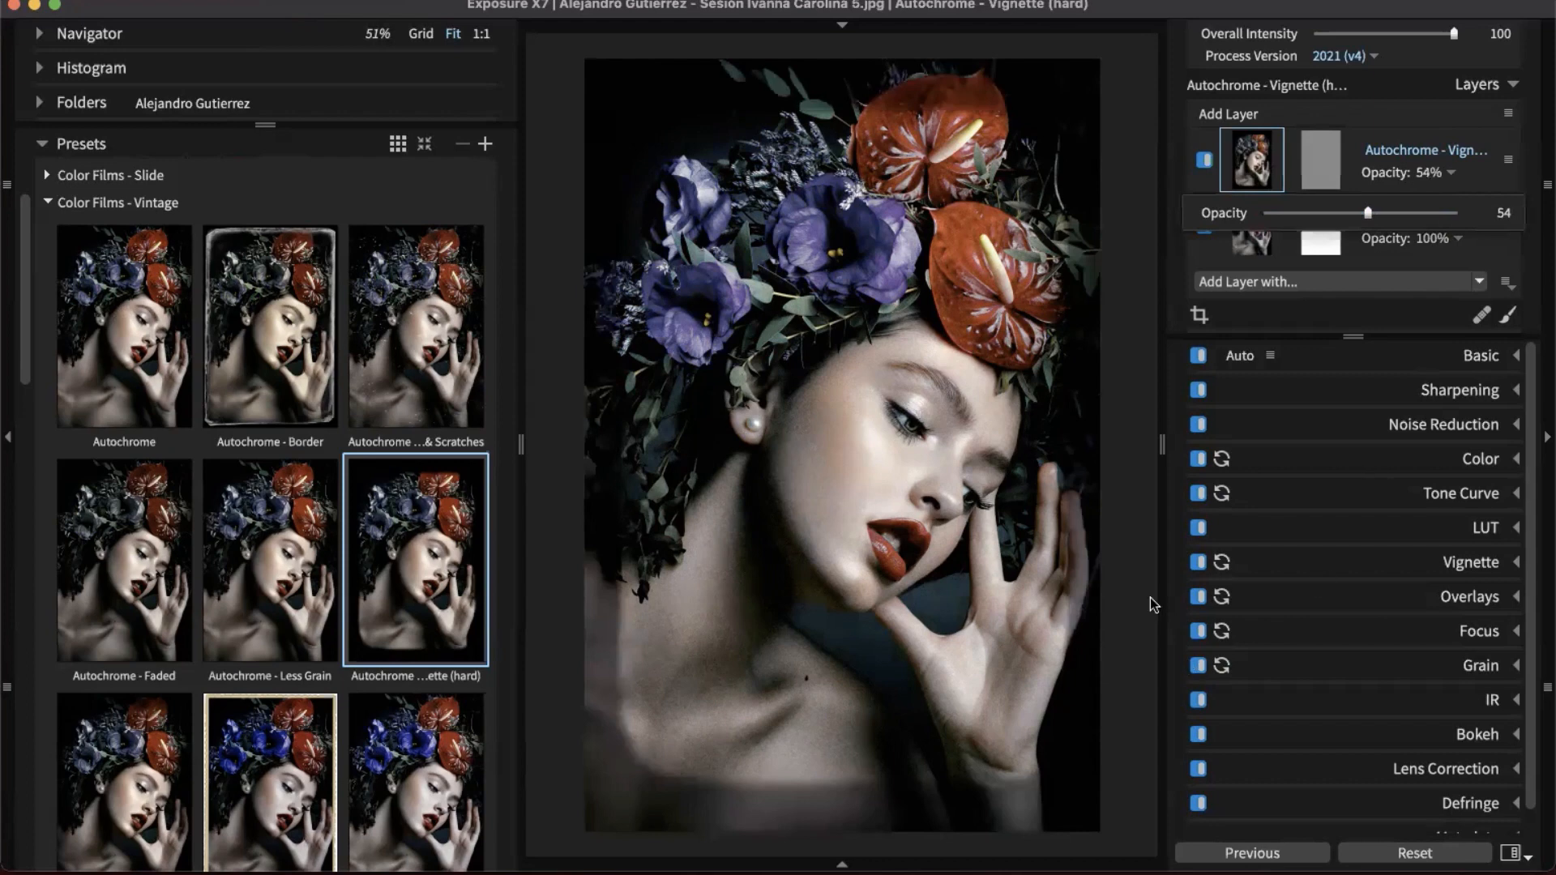
{"action": "mouse_move", "coordinate": [1414, 214]}
{"action": "left_mouse_down"}
{"action": "mouse_move", "coordinate": [1450, 214]}
{"action": "mouse_move", "coordinate": [1434, 215]}
{"action": "left_mouse_up"}
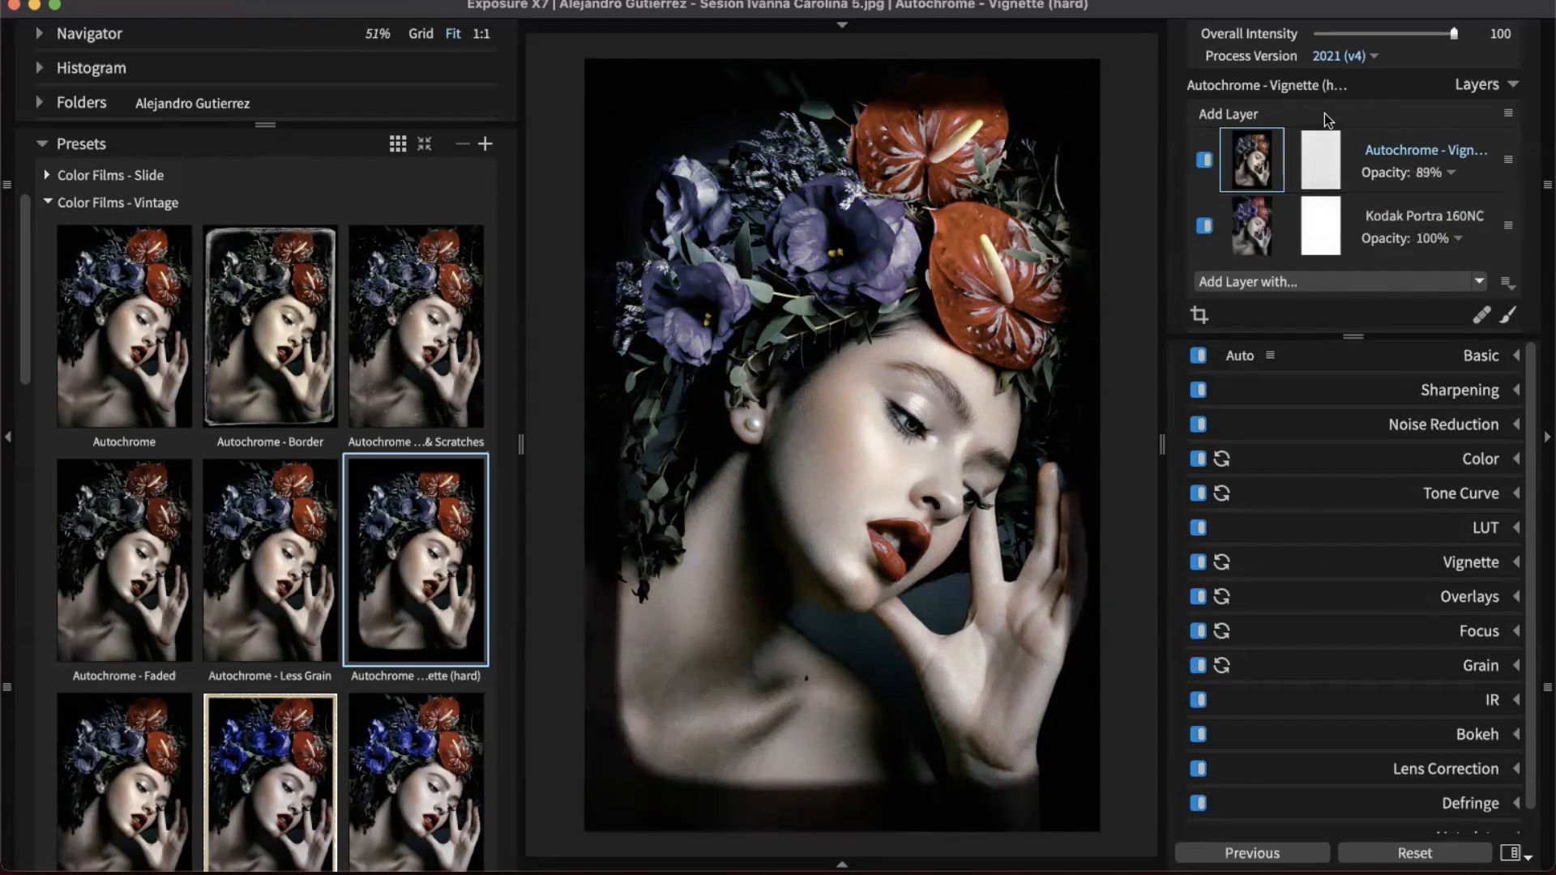
{"action": "left_click", "coordinate": [1206, 161]}
{"action": "left_click", "coordinate": [1205, 162]}
{"action": "scroll", "coordinate": [812, 516], "scroll_direction": "up", "scroll_amount": 1}
{"action": "scroll", "coordinate": [813, 515], "scroll_direction": "up", "scroll_amount": 1}
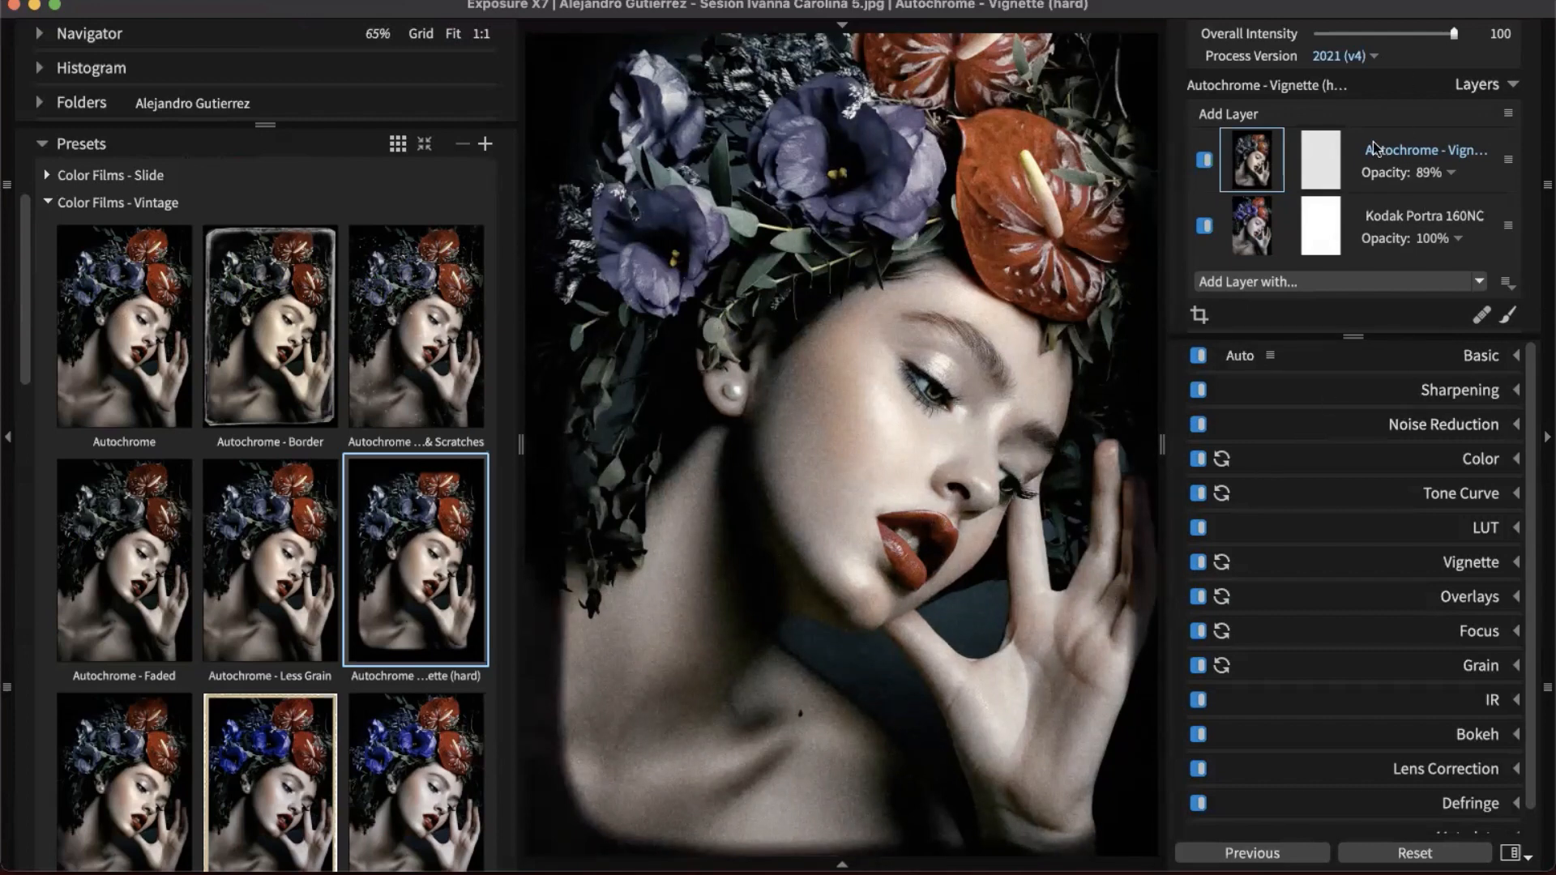
- Reset all edits on the headdress portrait and open the wide floral portrait with the blue background
{"action": "left_click", "coordinate": [1440, 857]}
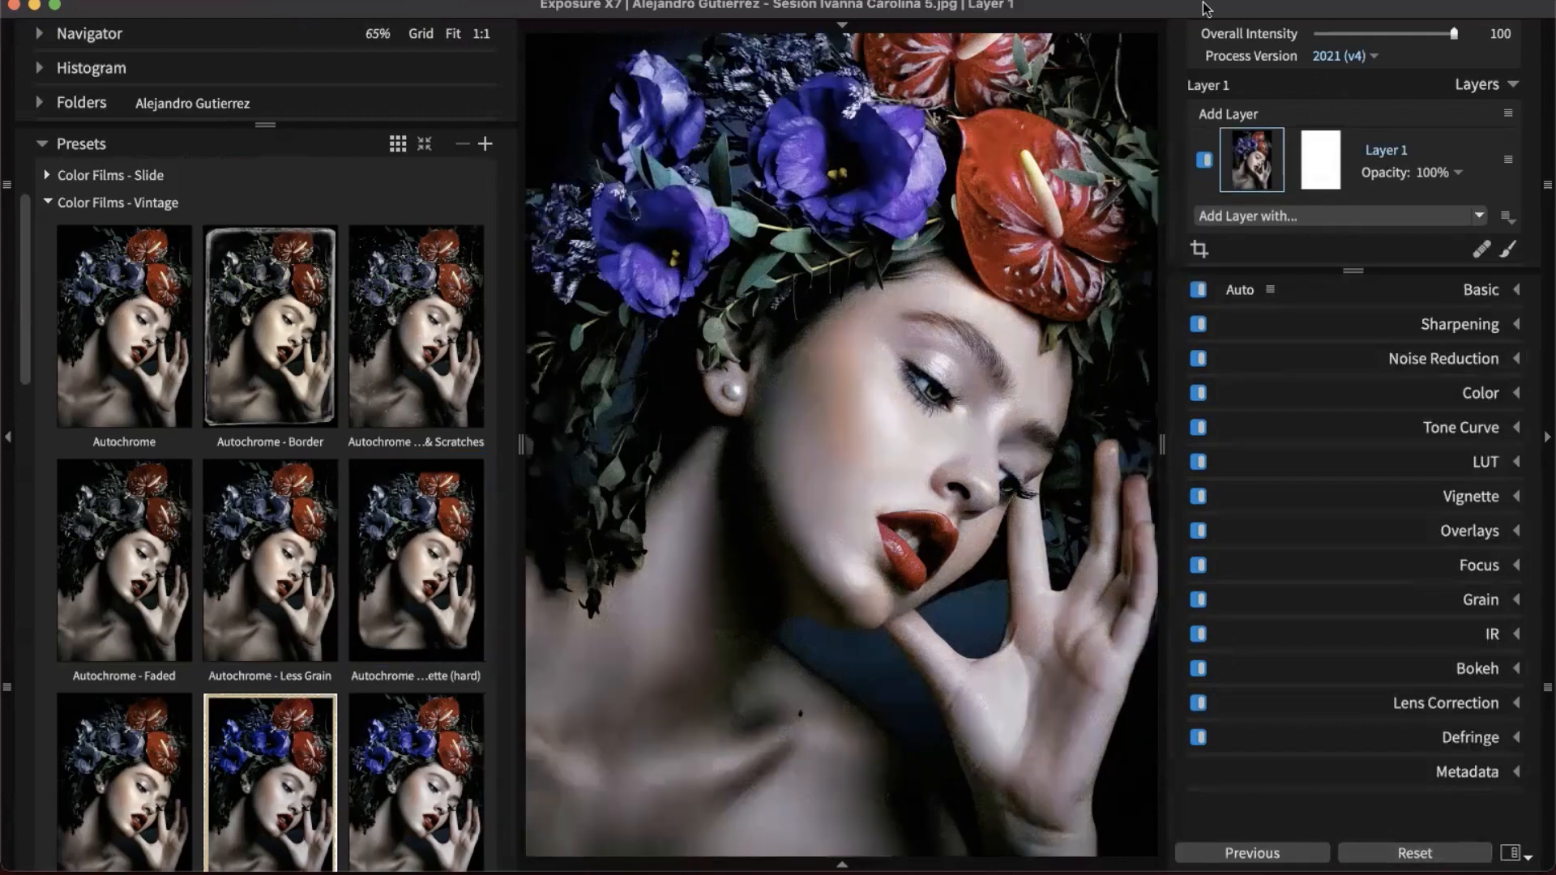
{"action": "left_click", "coordinate": [7, 438]}
{"action": "key", "text": "g"}
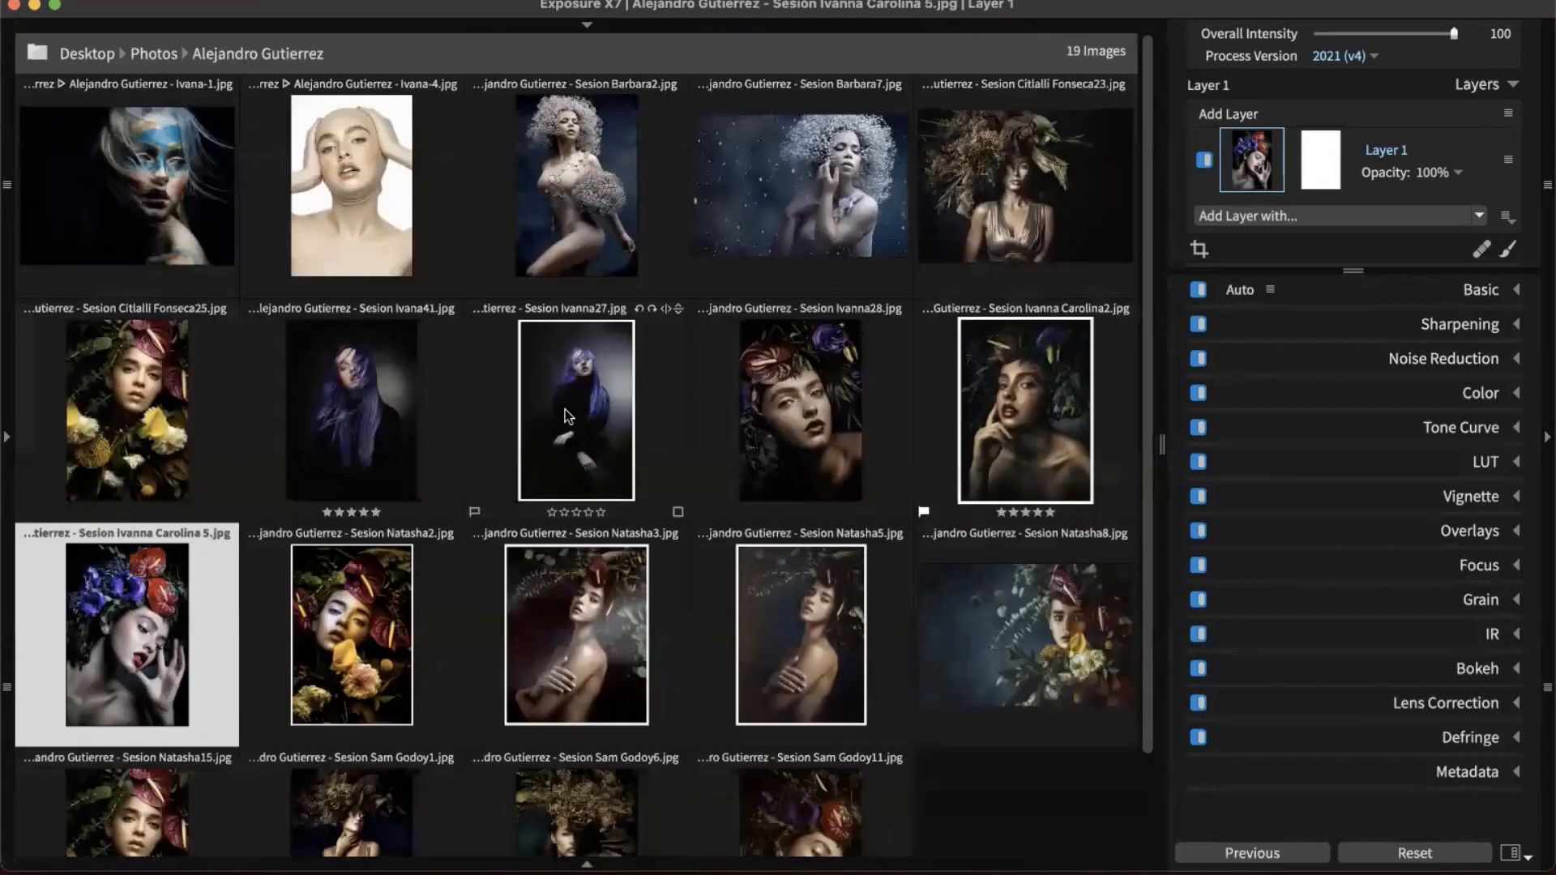
{"action": "double_click", "coordinate": [984, 640]}
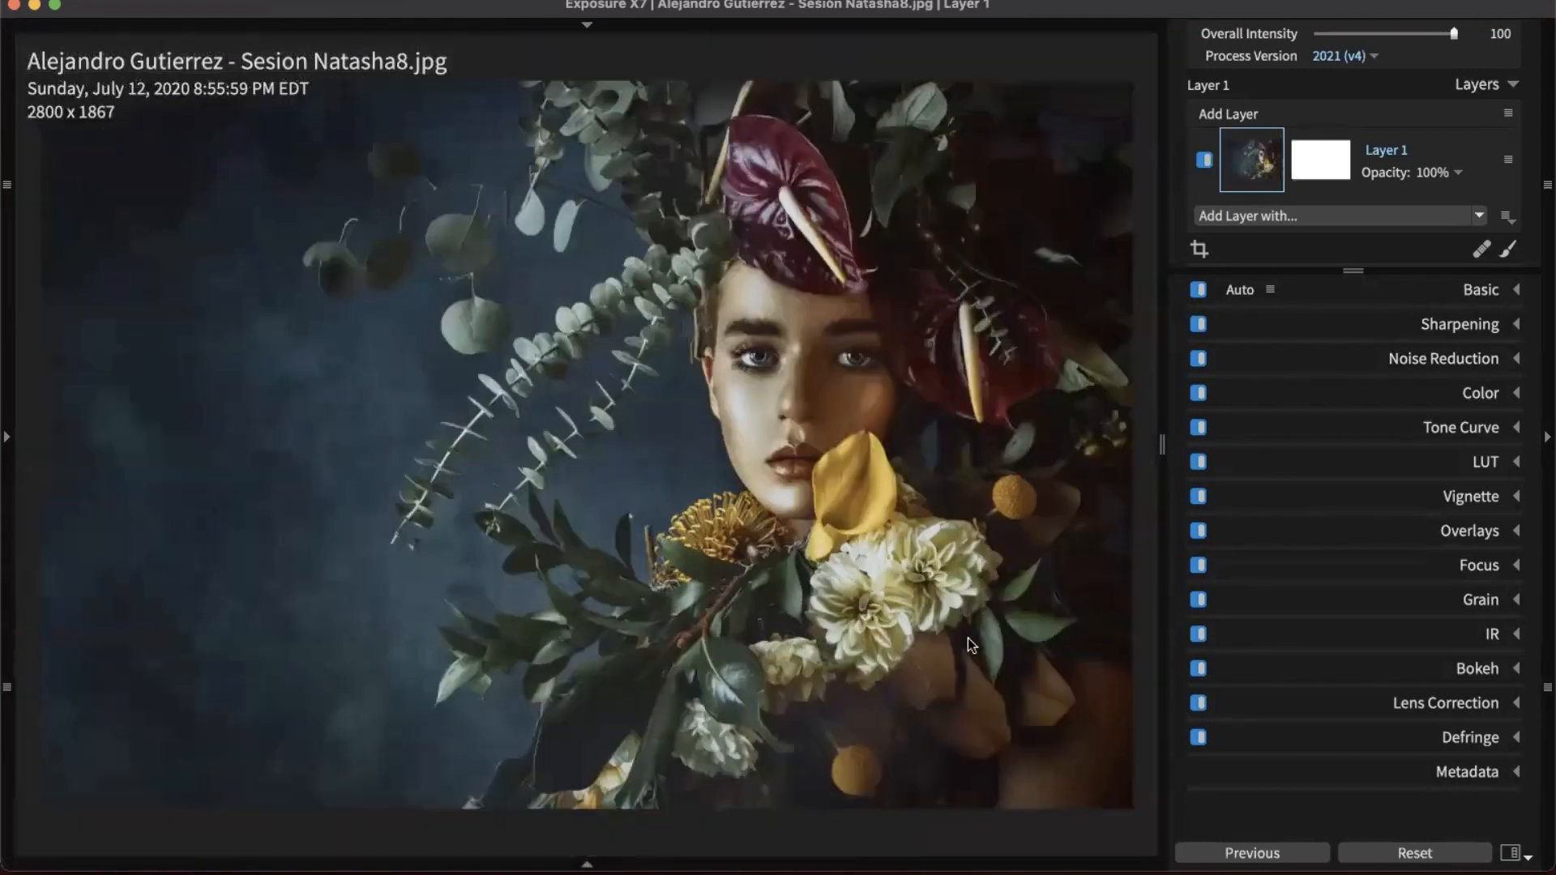
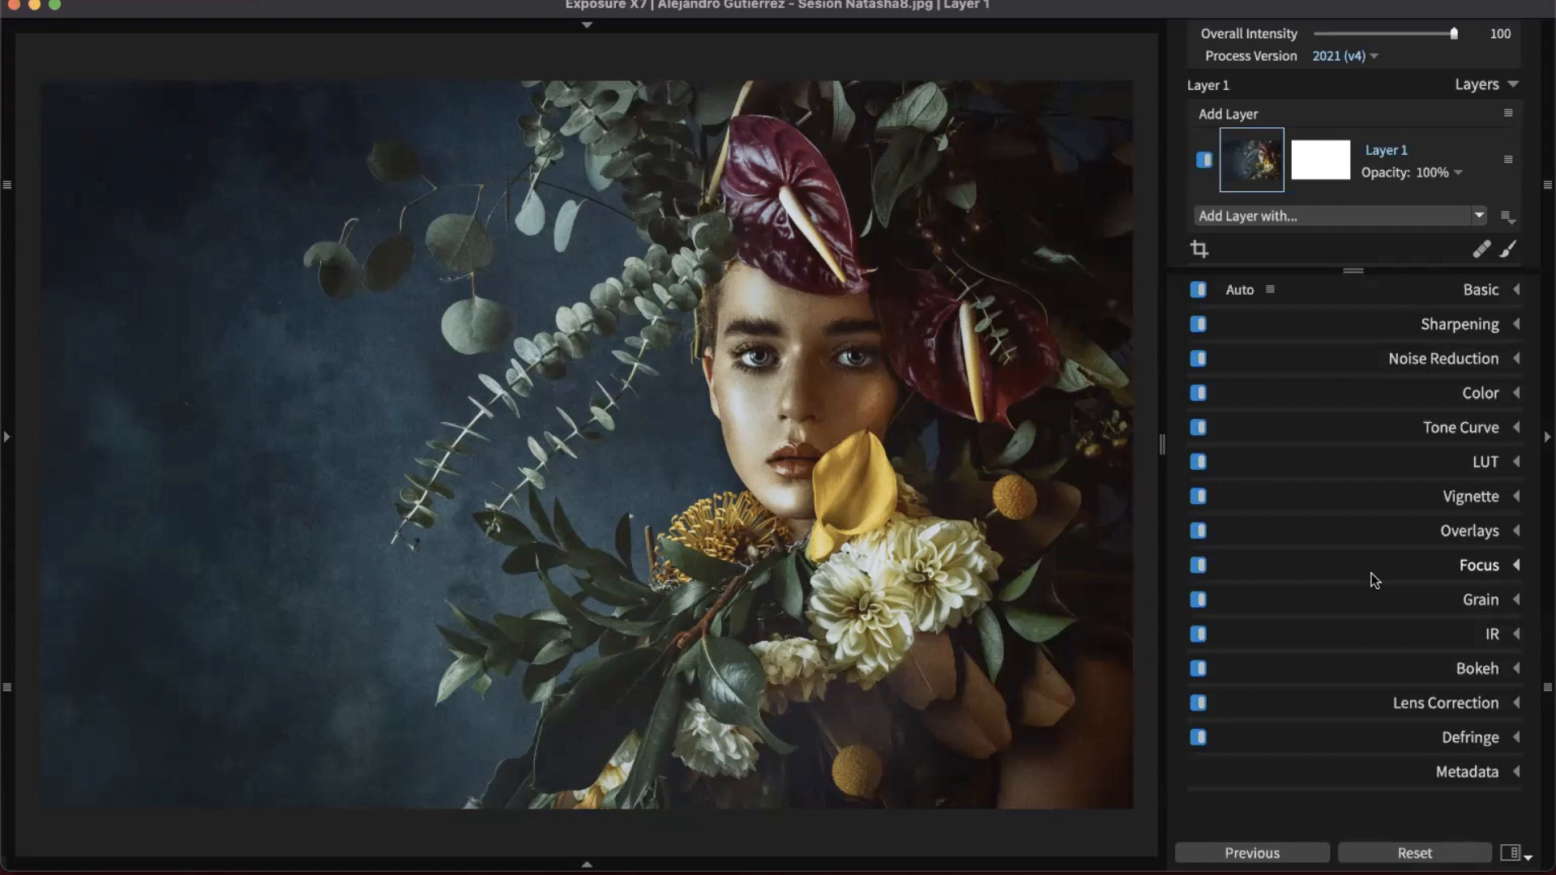
- Expand the Basic adjustments and apply the automatic correction to the floral portrait
{"action": "left_click", "coordinate": [1447, 291]}
{"action": "left_click", "coordinate": [1451, 295]}
{"action": "left_click", "coordinate": [1451, 295]}
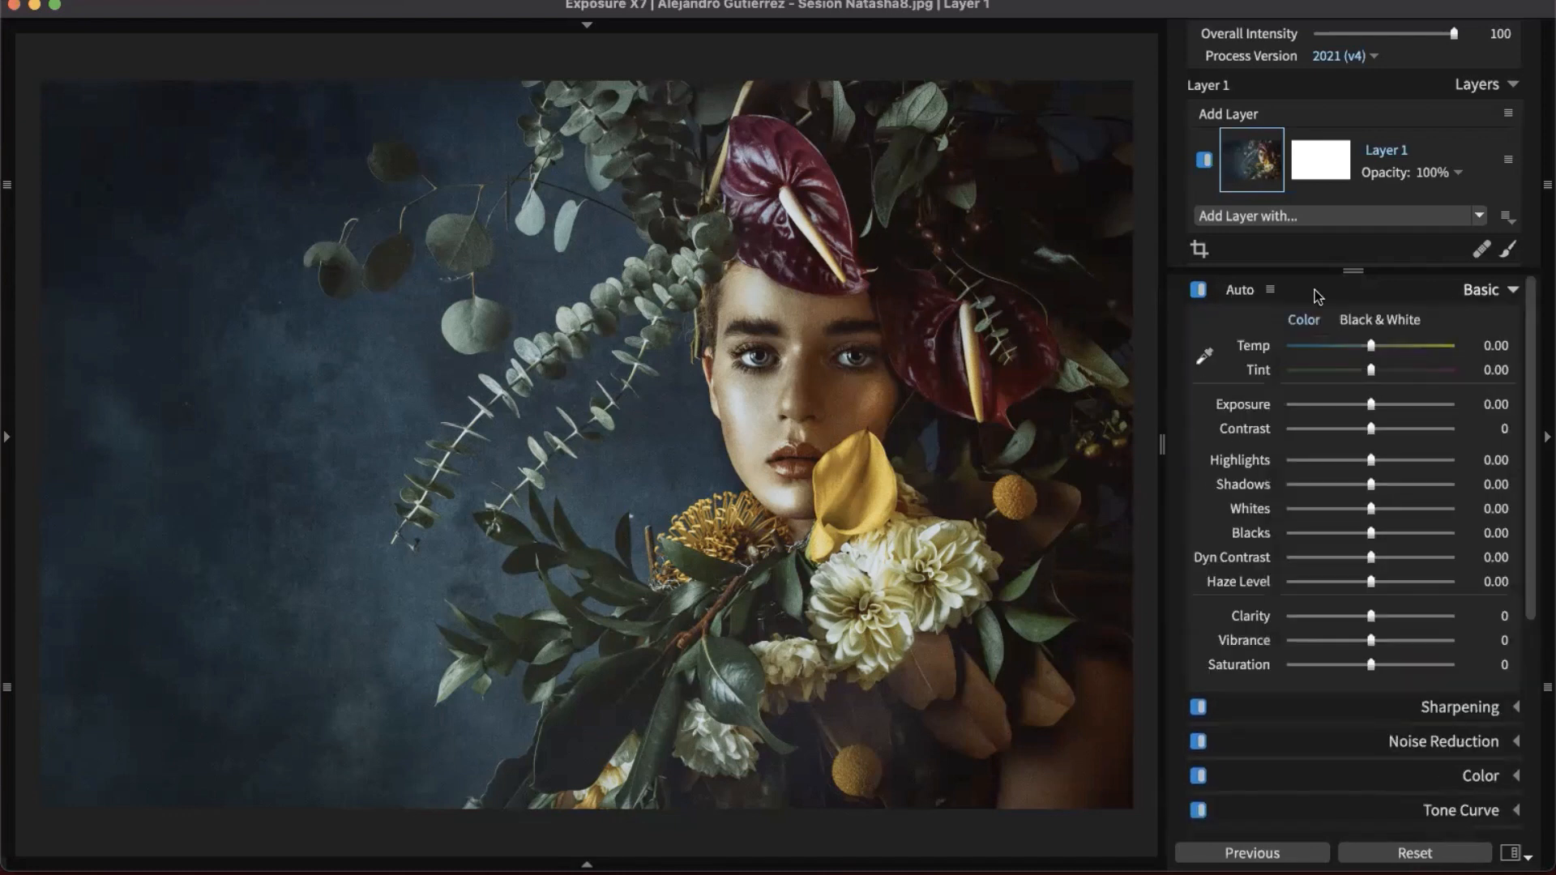
{"action": "left_click", "coordinate": [1245, 290]}
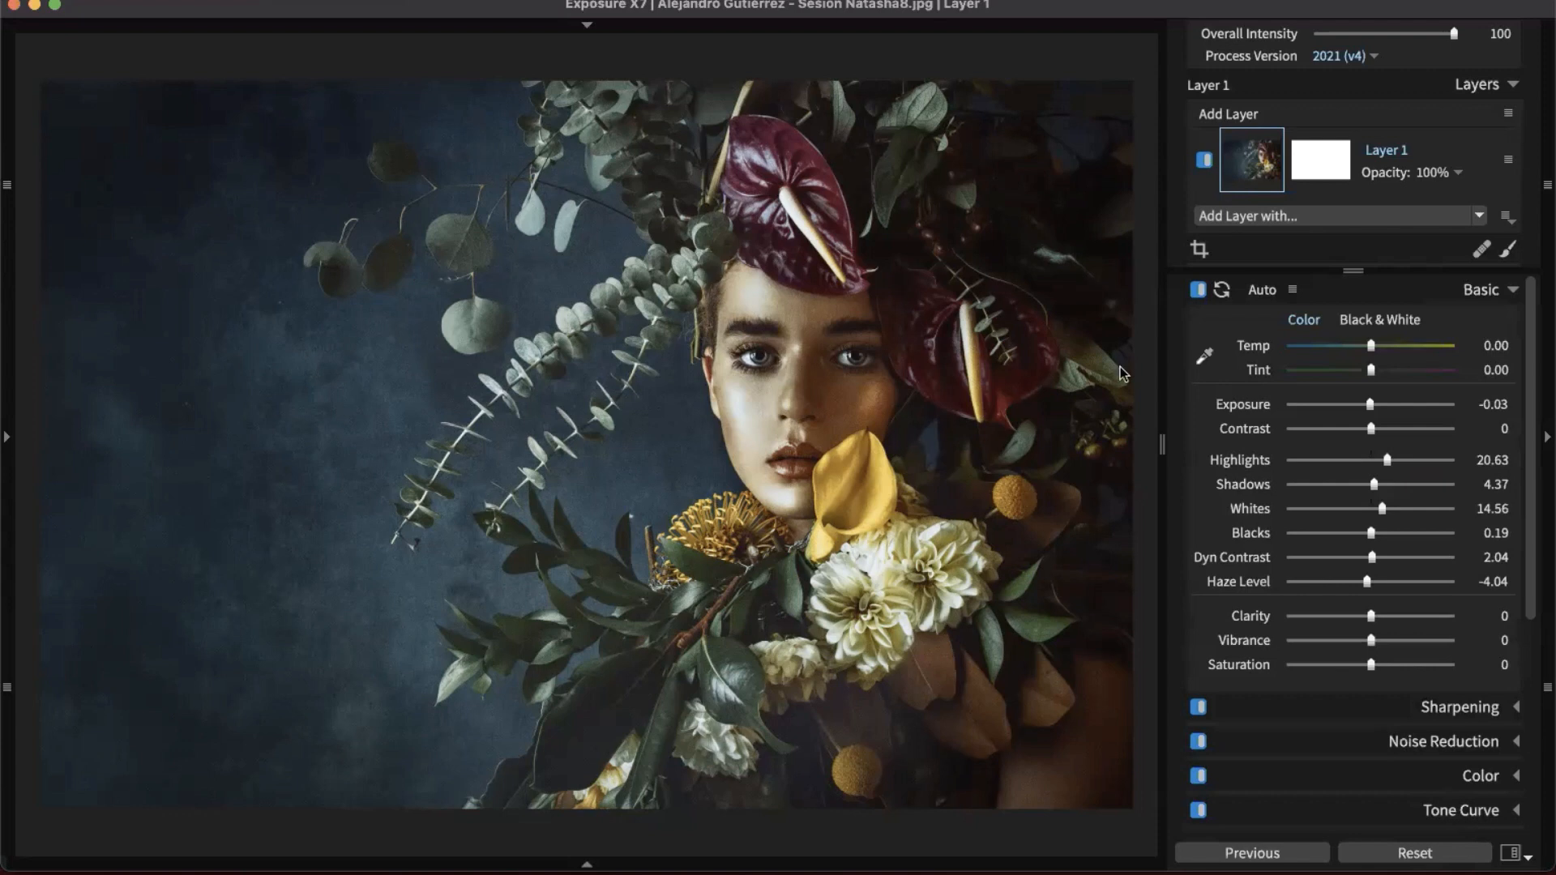
- Set the automatic correction's Exposure Bias to 0.64, Dynamic Contrast to 43 and Haze Level to 83, and run Auto Enhance
{"action": "left_click", "coordinate": [1293, 290]}
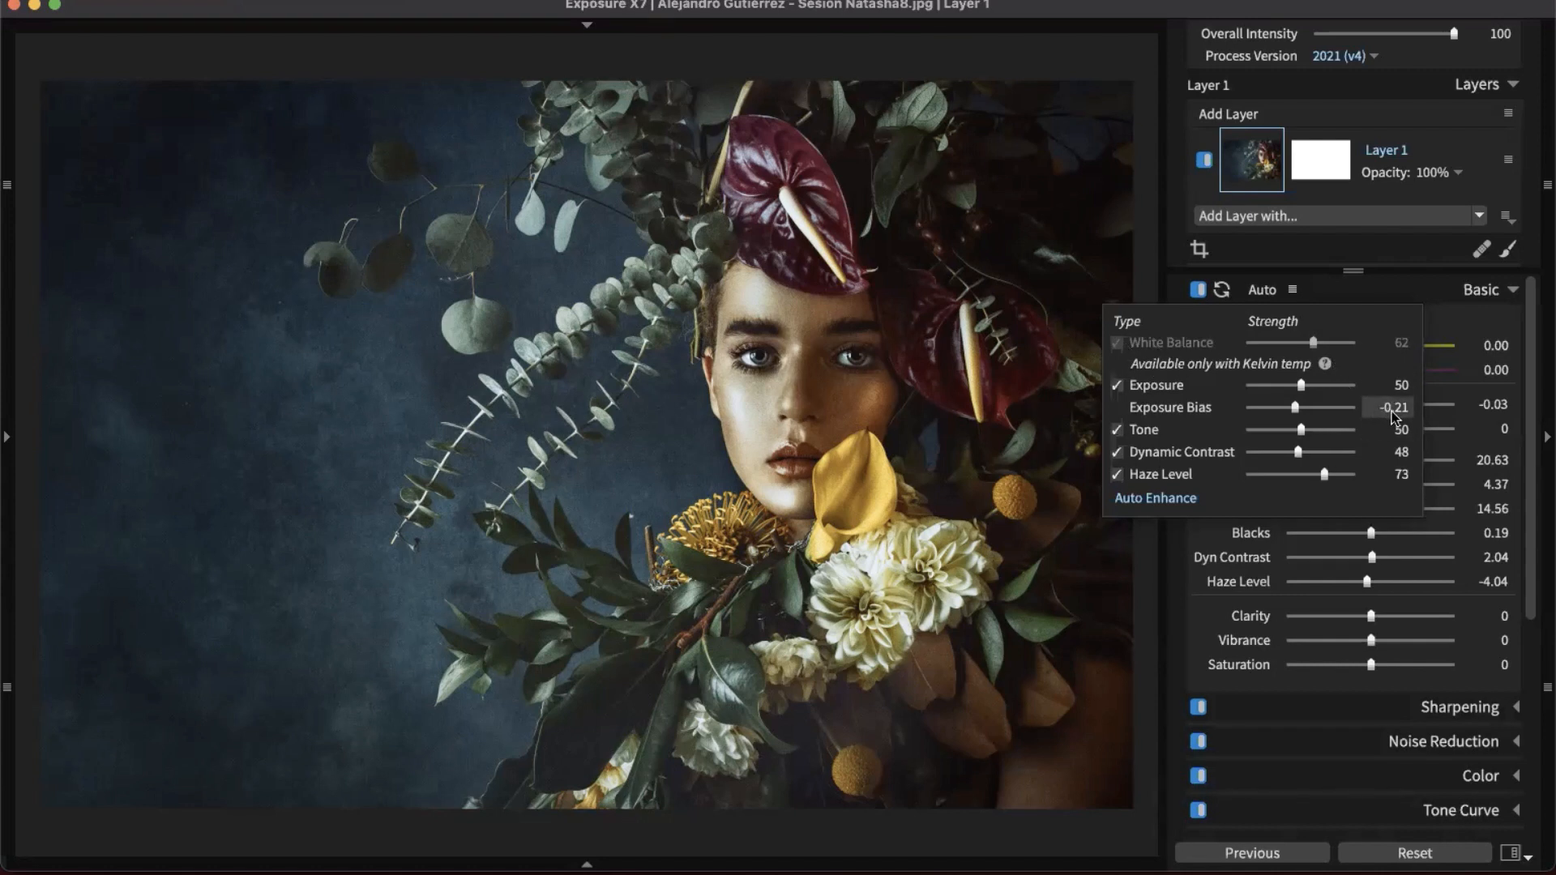
{"action": "left_click_drag", "start_coordinate": [1295, 409], "coordinate": [1316, 411]}
{"action": "left_click_drag", "start_coordinate": [1299, 453], "coordinate": [1335, 477]}
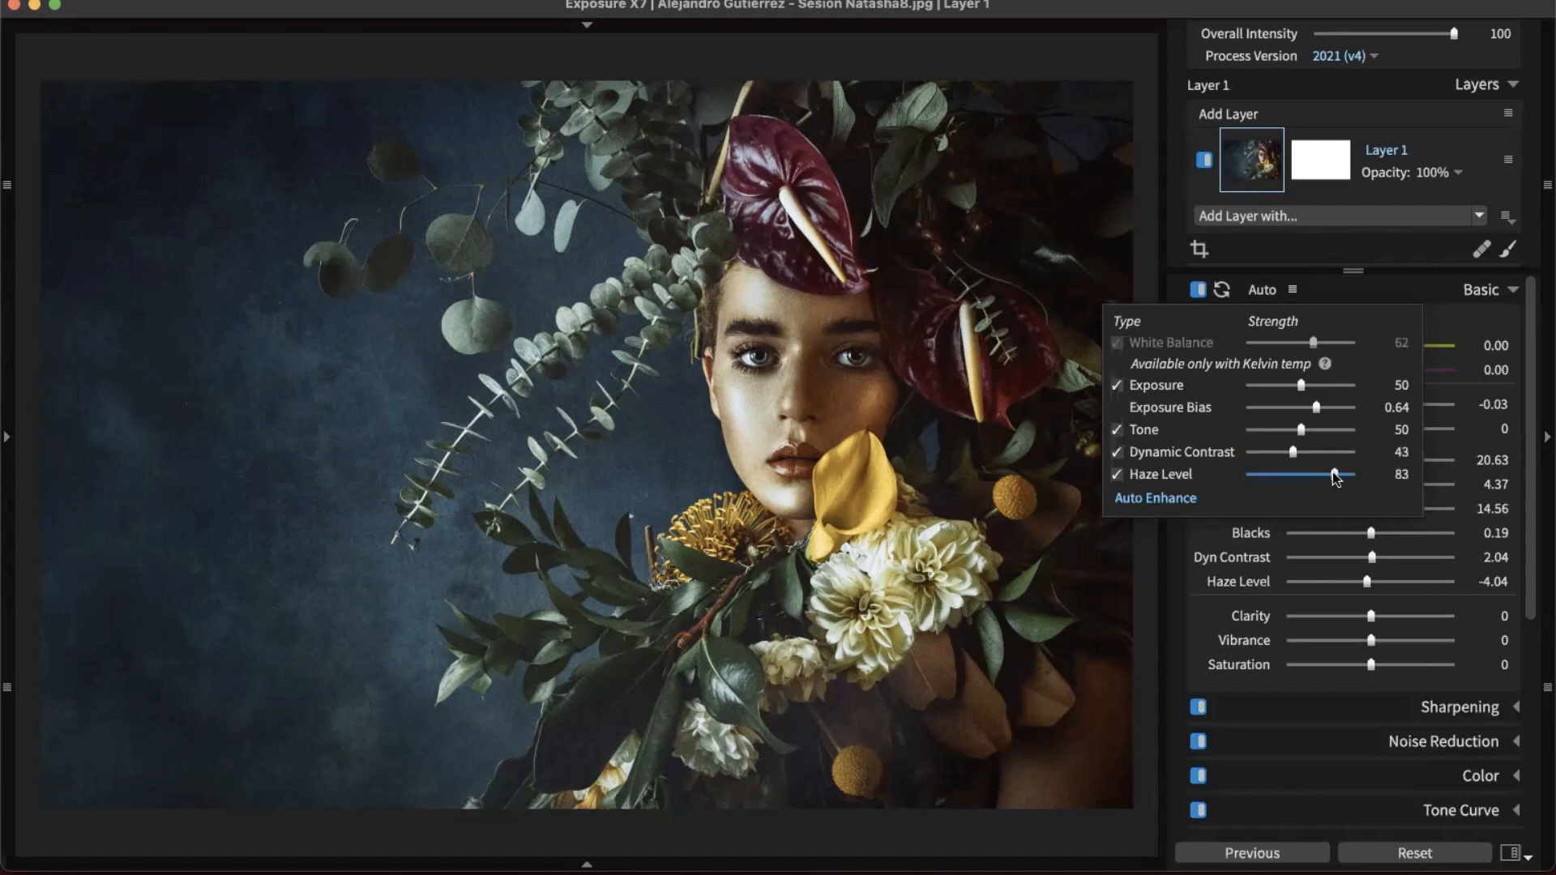
{"action": "left_click", "coordinate": [1161, 500]}
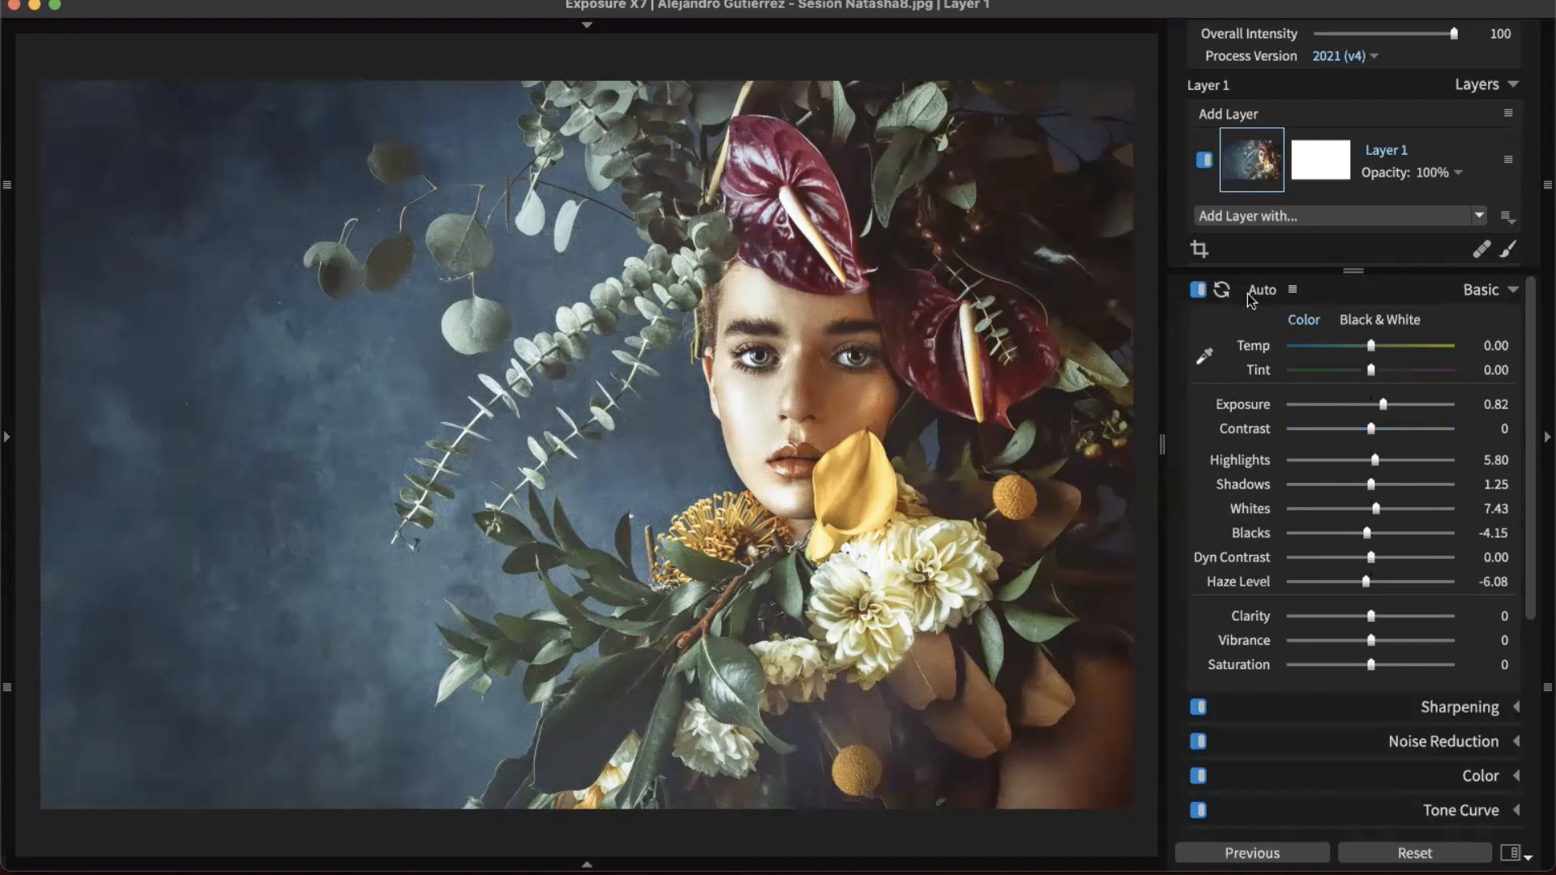
{"action": "left_click", "coordinate": [1294, 290]}
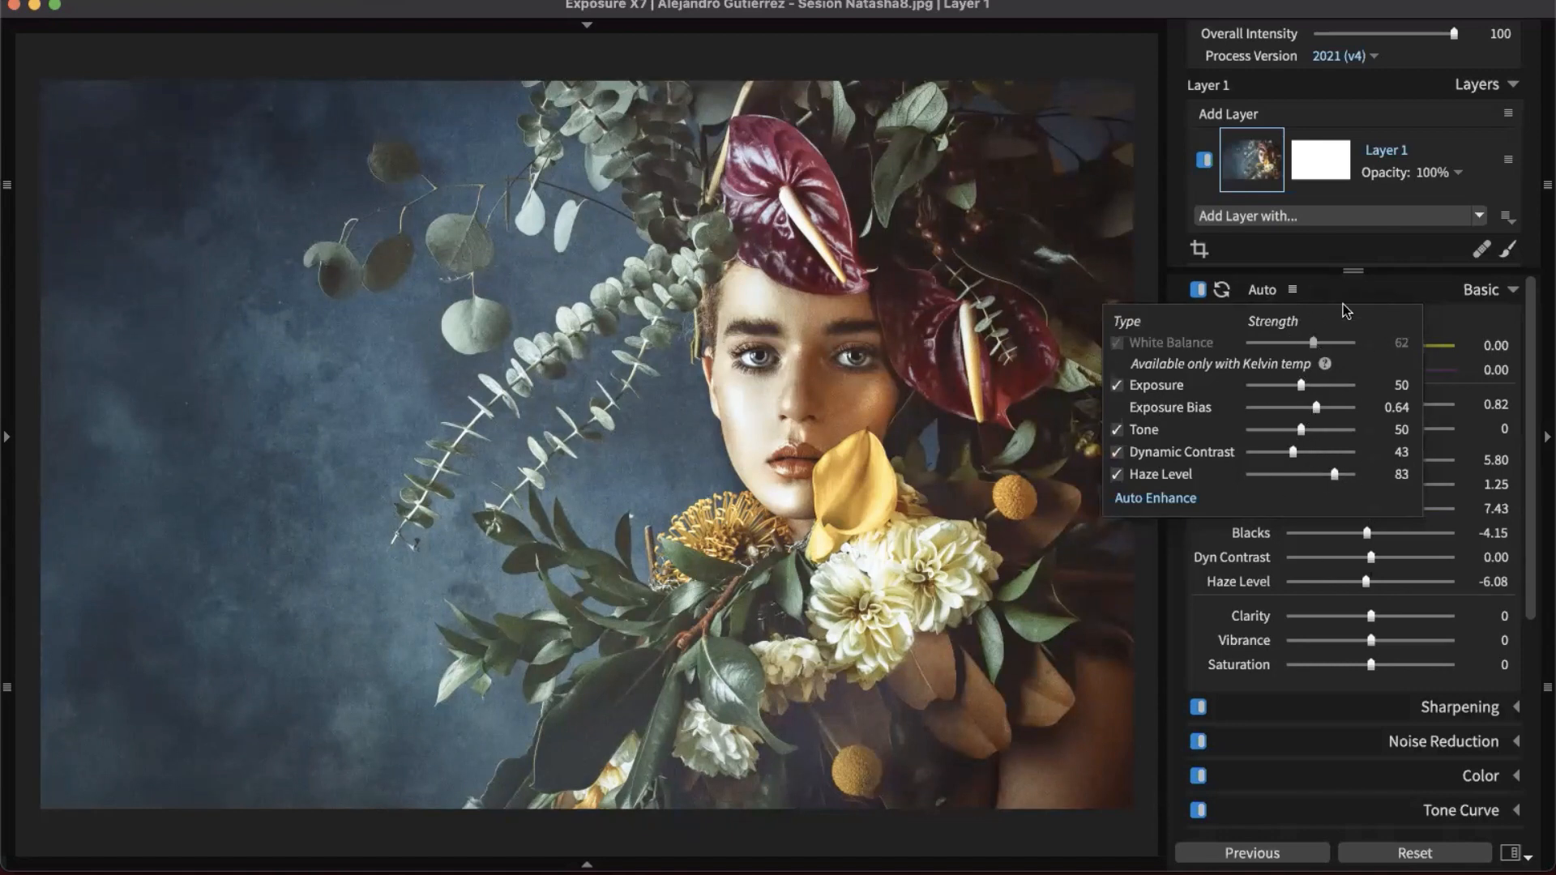
- Return to the thumbnail grid and select every photo in the folder
{"action": "key", "text": "g"}
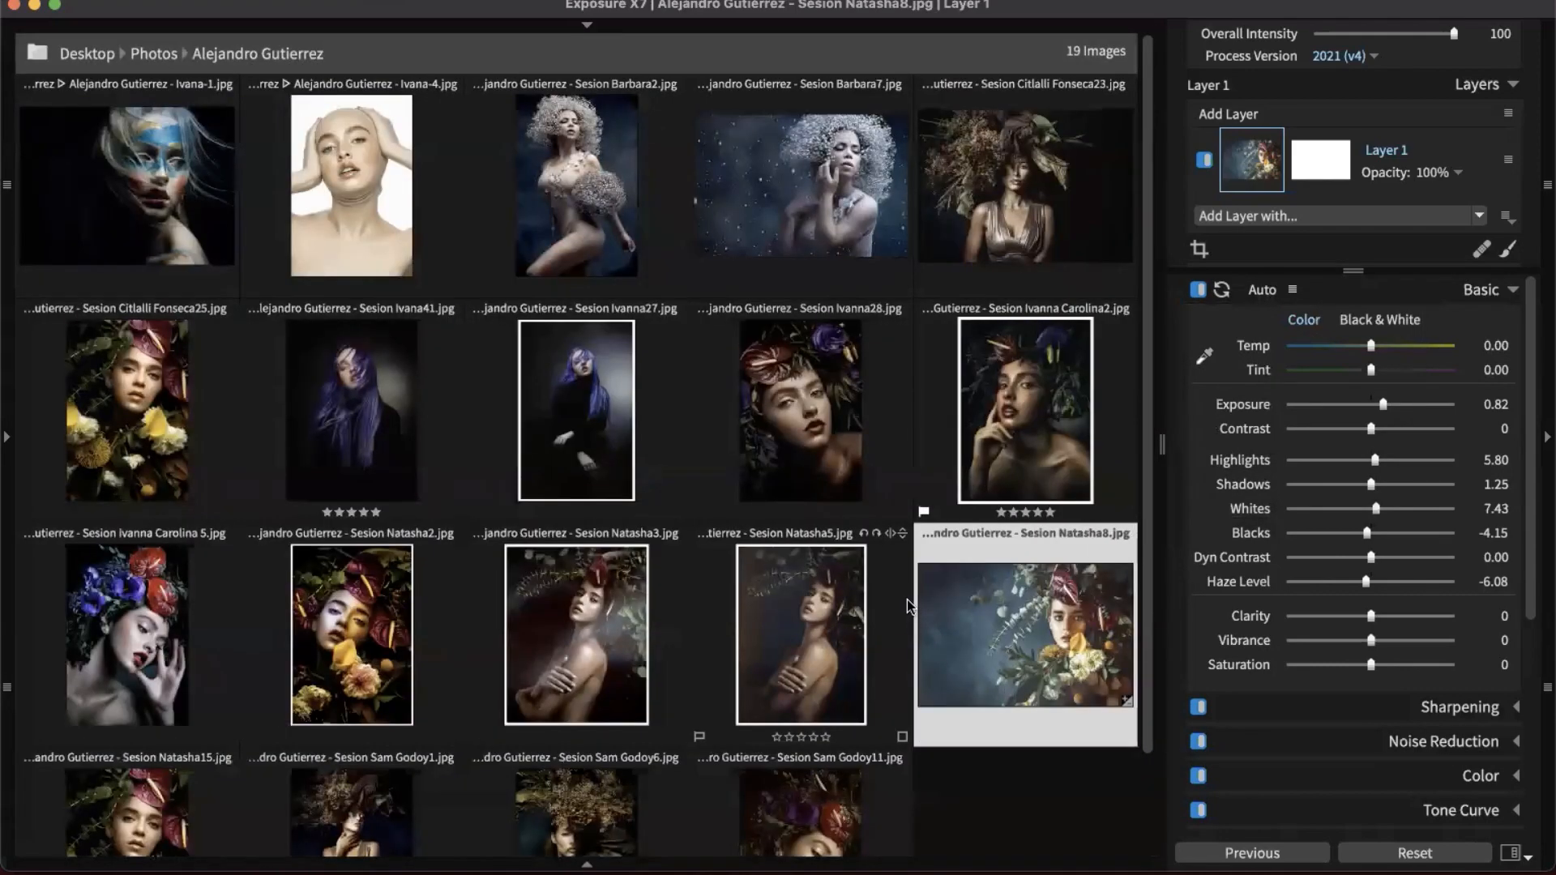
{"action": "mouse_move", "coordinate": [916, 569]}
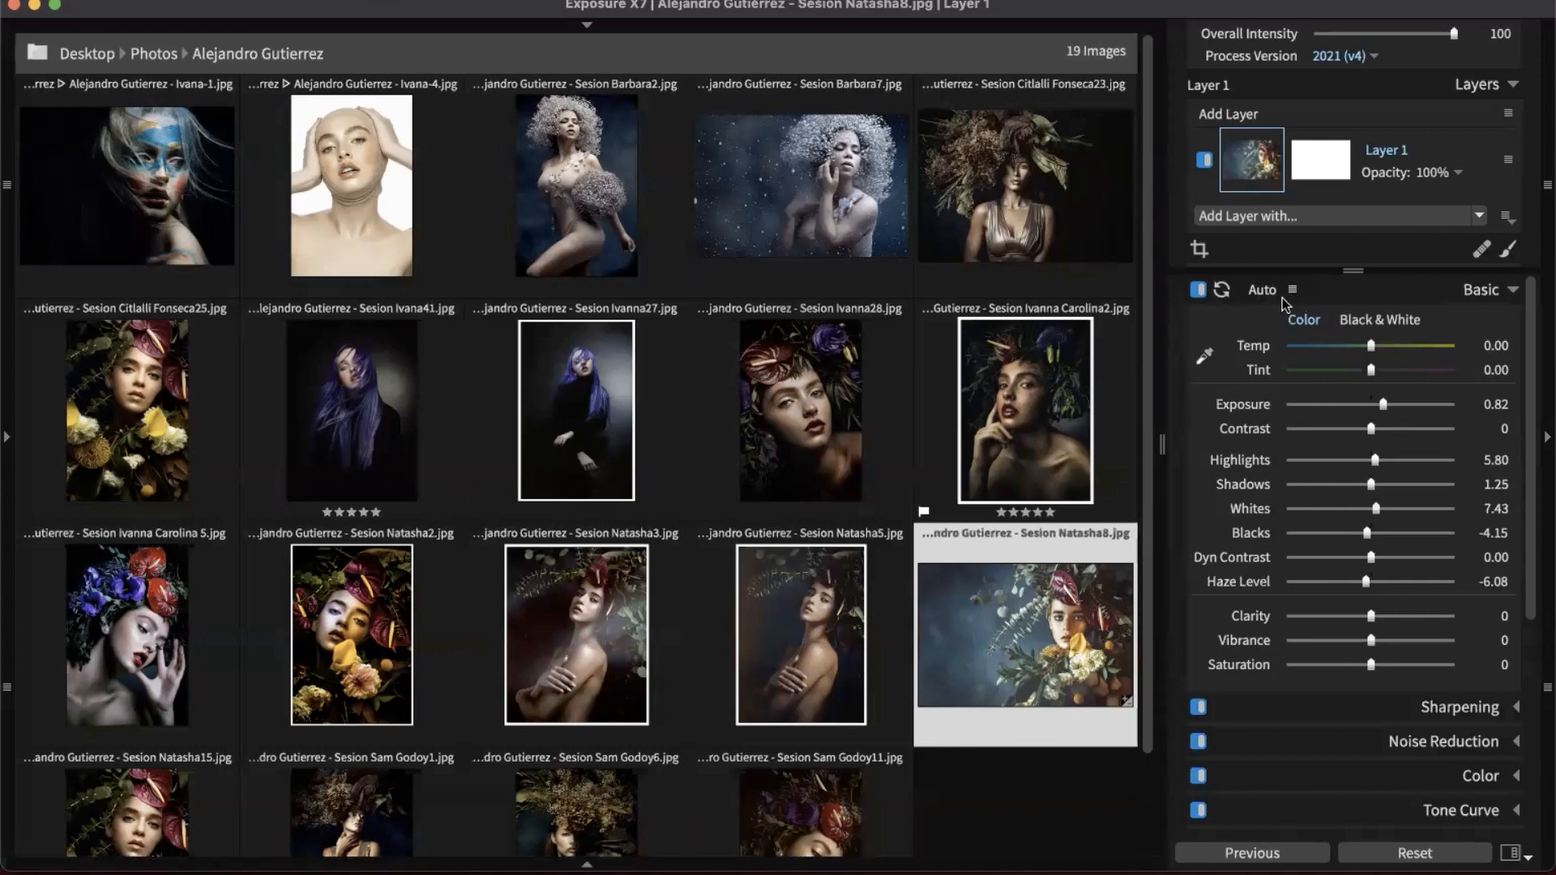
{"action": "left_click", "coordinate": [934, 798]}
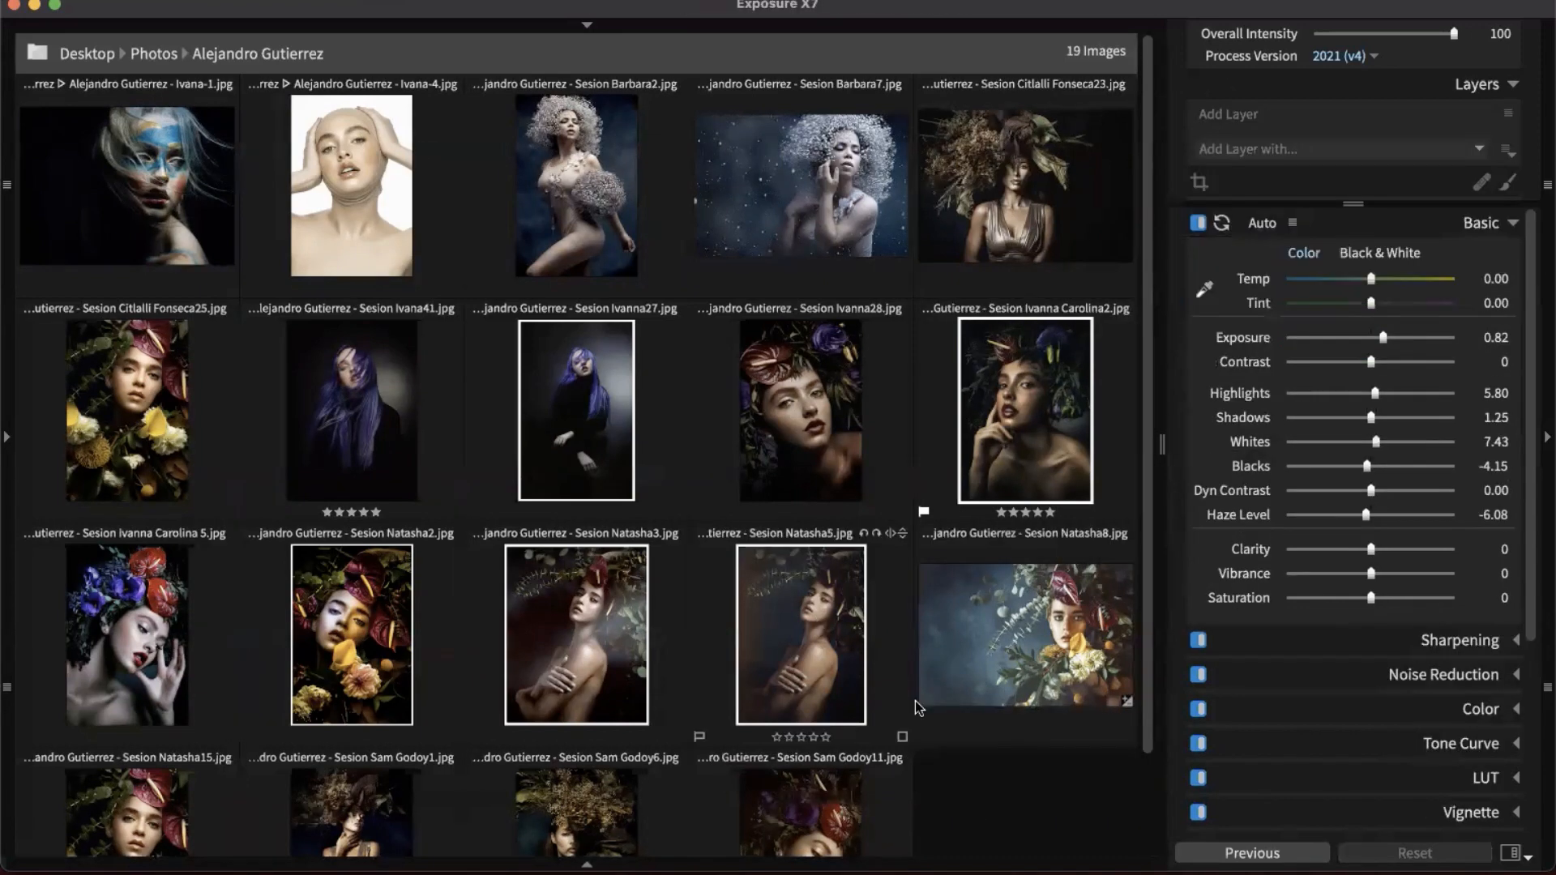
{"action": "key", "text": "super+a"}
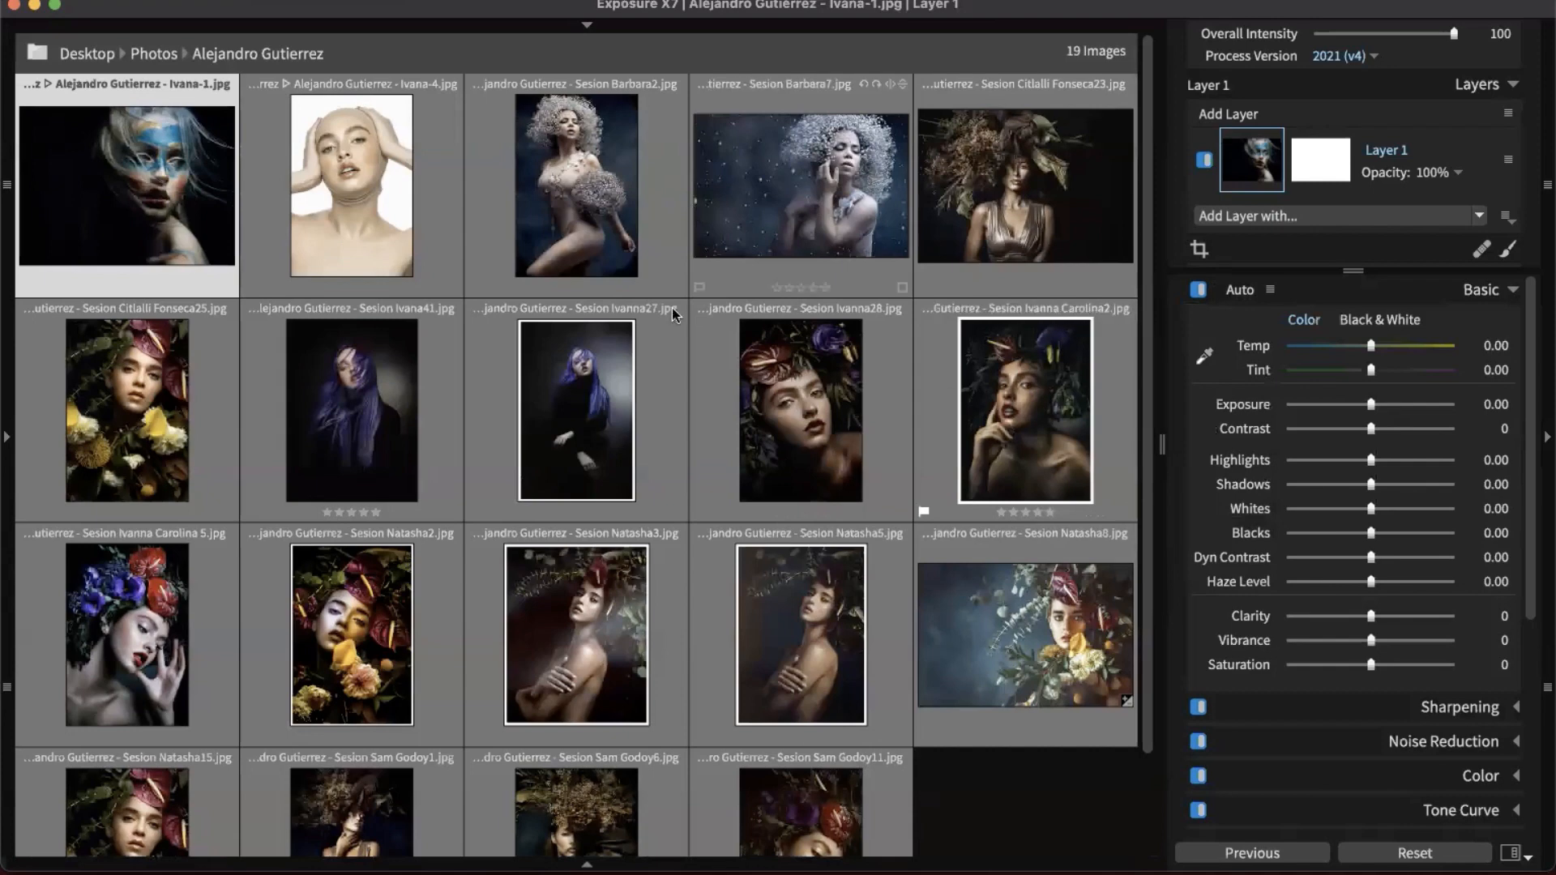
- Try the automatic Basic correction with Exposure at 0.00 on all selected photos, and reset their adjustments
{"action": "left_click", "coordinate": [1245, 292]}
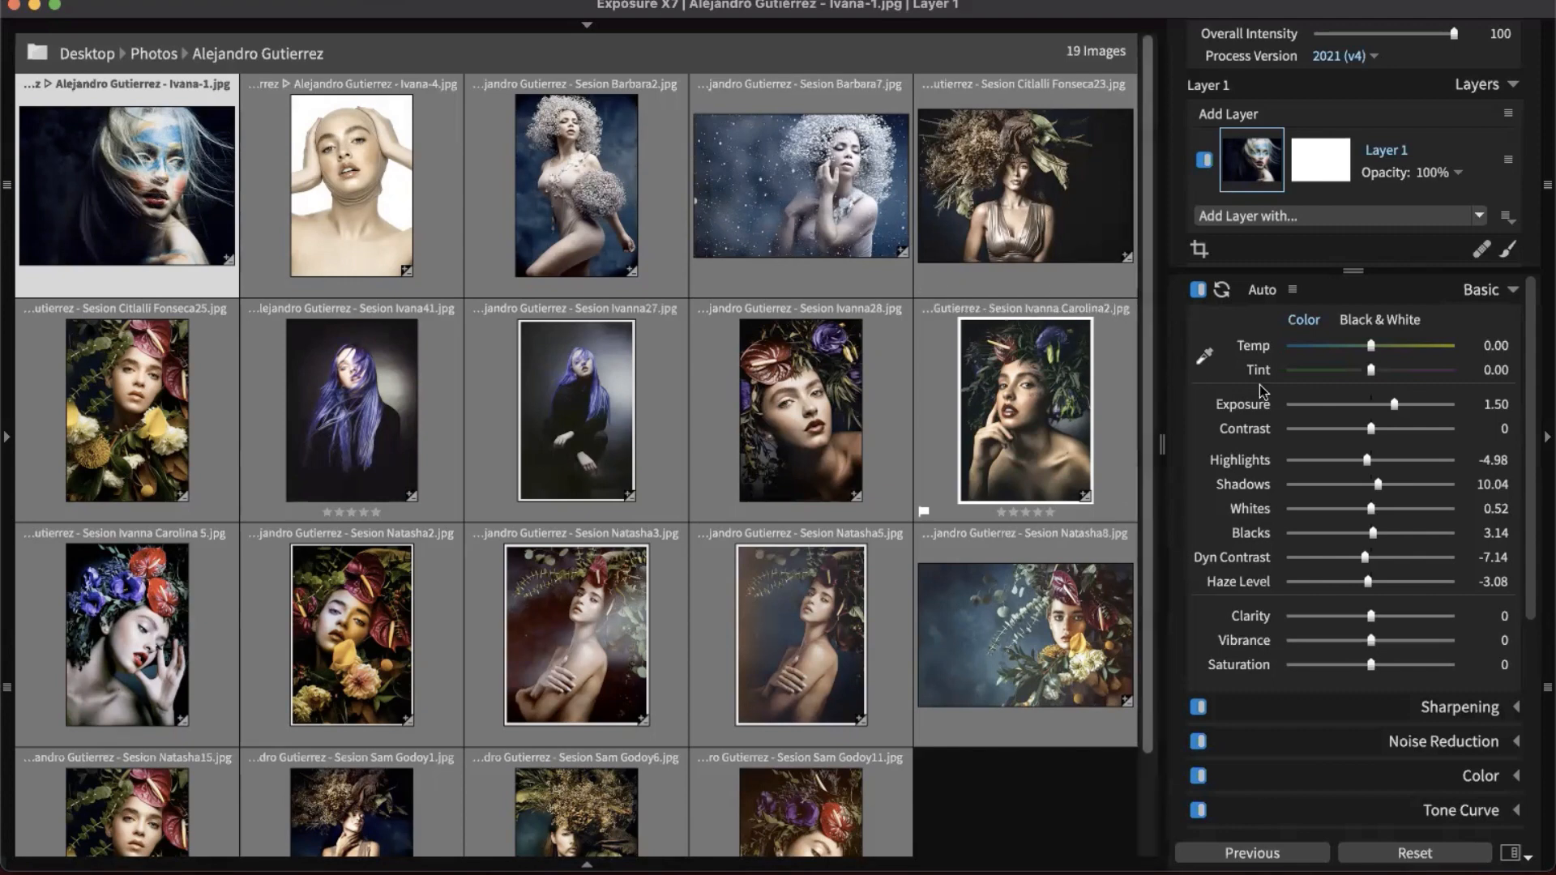
{"action": "left_click_drag", "start_coordinate": [1388, 405], "coordinate": [1362, 411]}
{"action": "double_click", "coordinate": [1393, 405]}
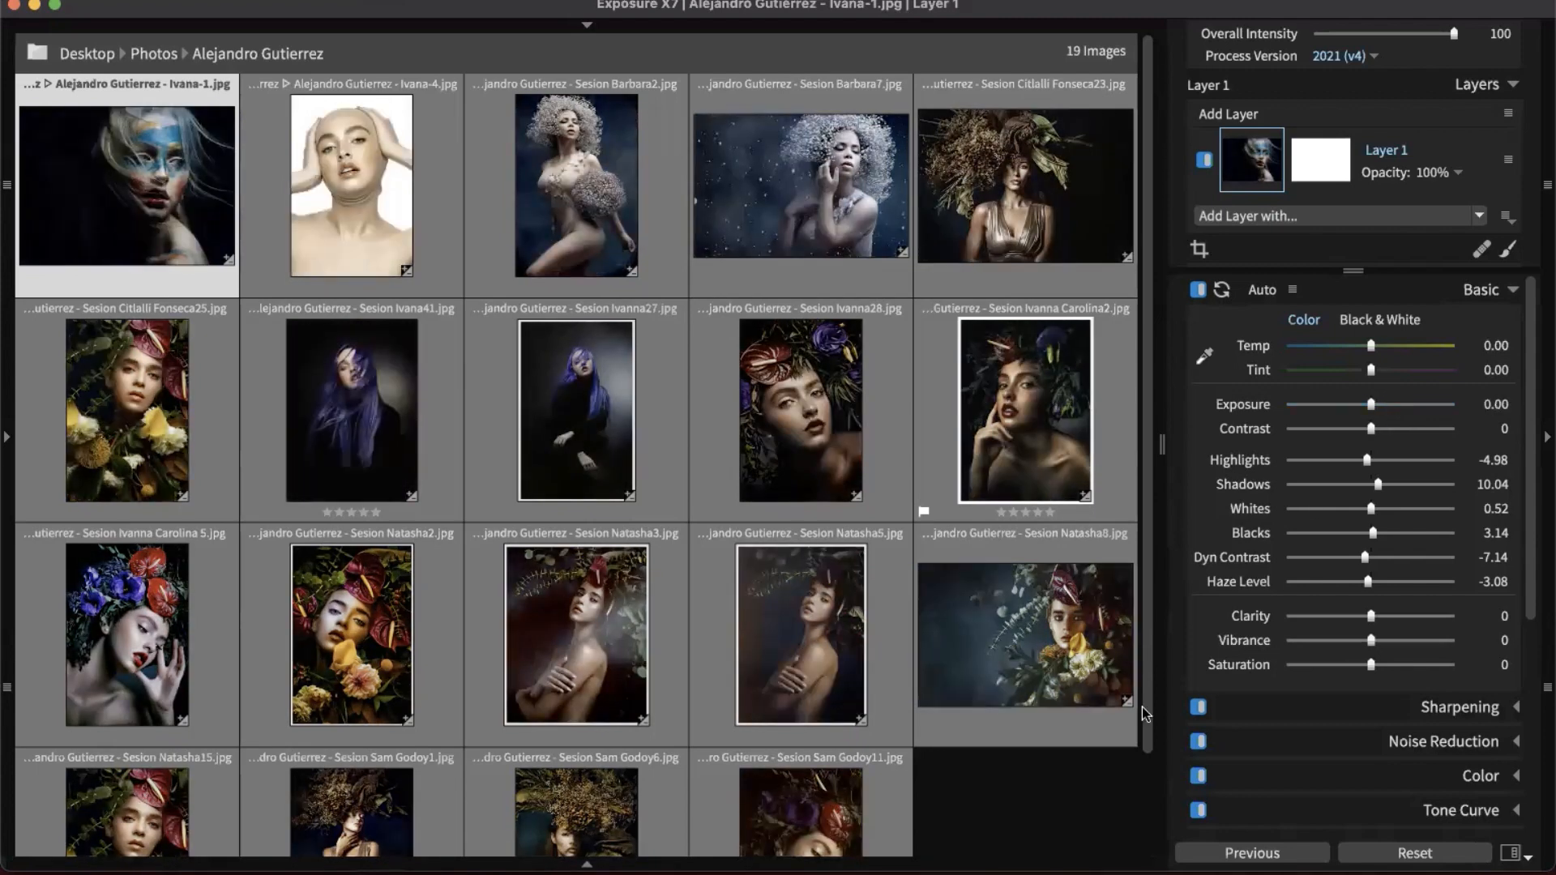
{"action": "left_click", "coordinate": [1362, 851]}
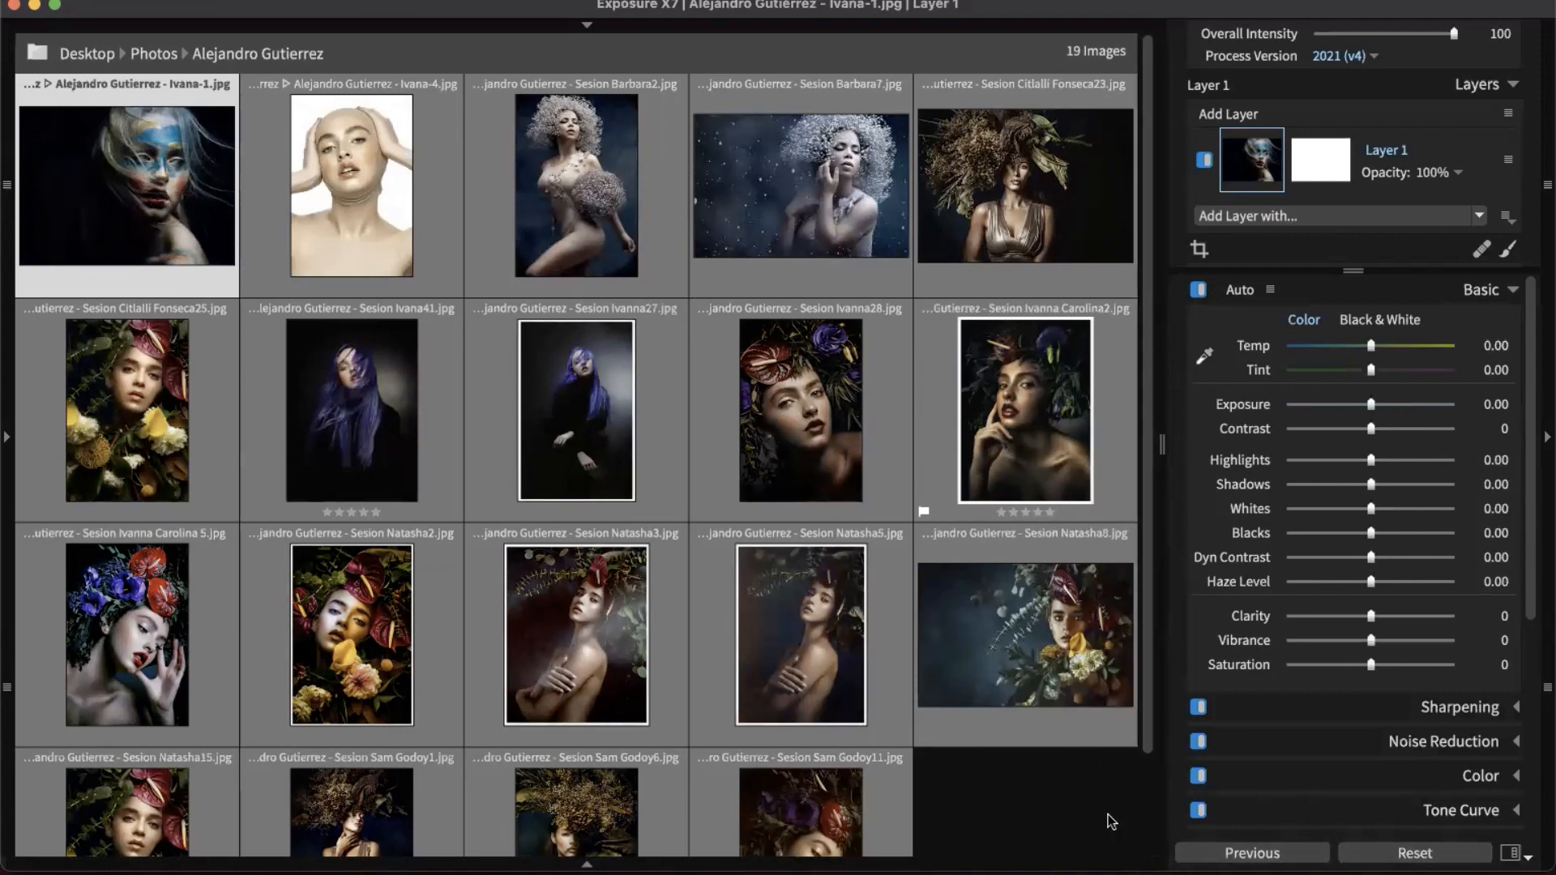
- Apply the automatic Basic correction to all selected photos and open the snowy portrait with the white floral headpiece
{"action": "left_click", "coordinate": [1236, 291]}
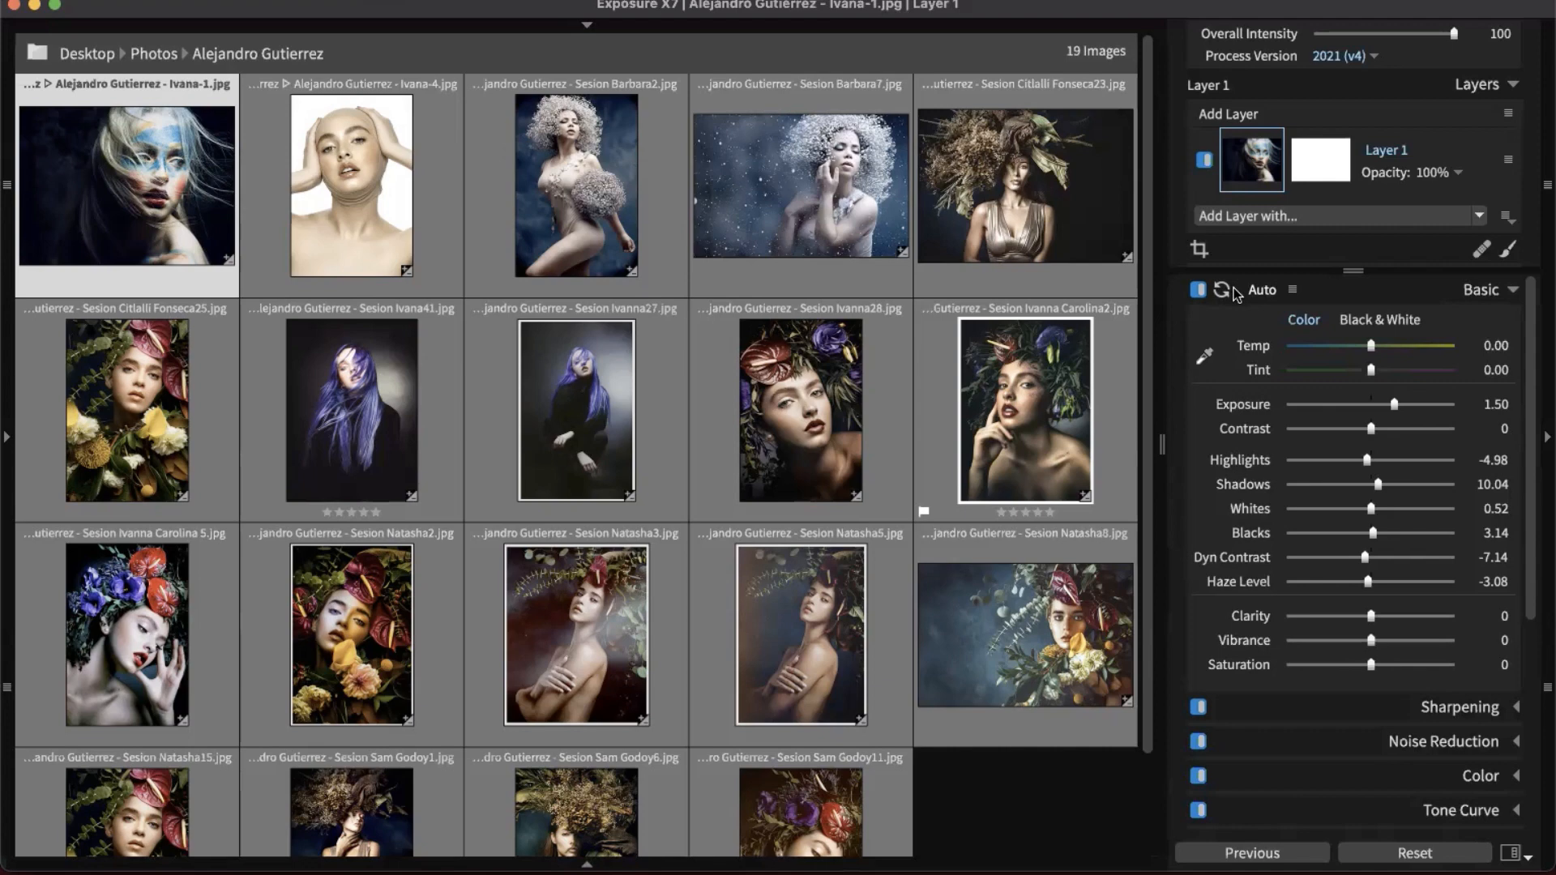
{"action": "left_click", "coordinate": [1101, 781]}
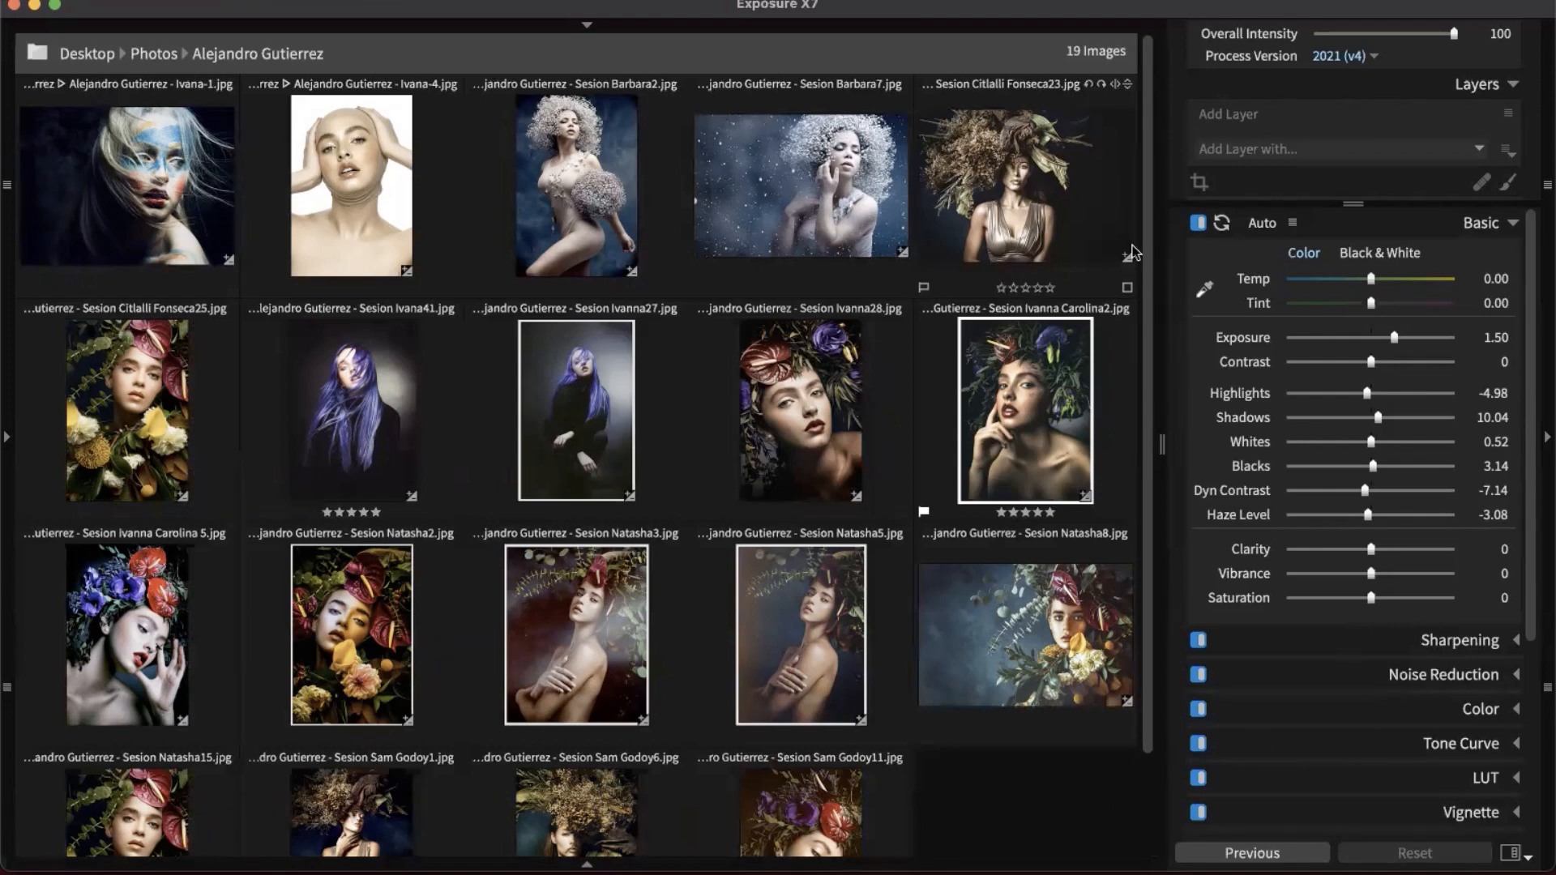
{"action": "double_click", "coordinate": [859, 190]}
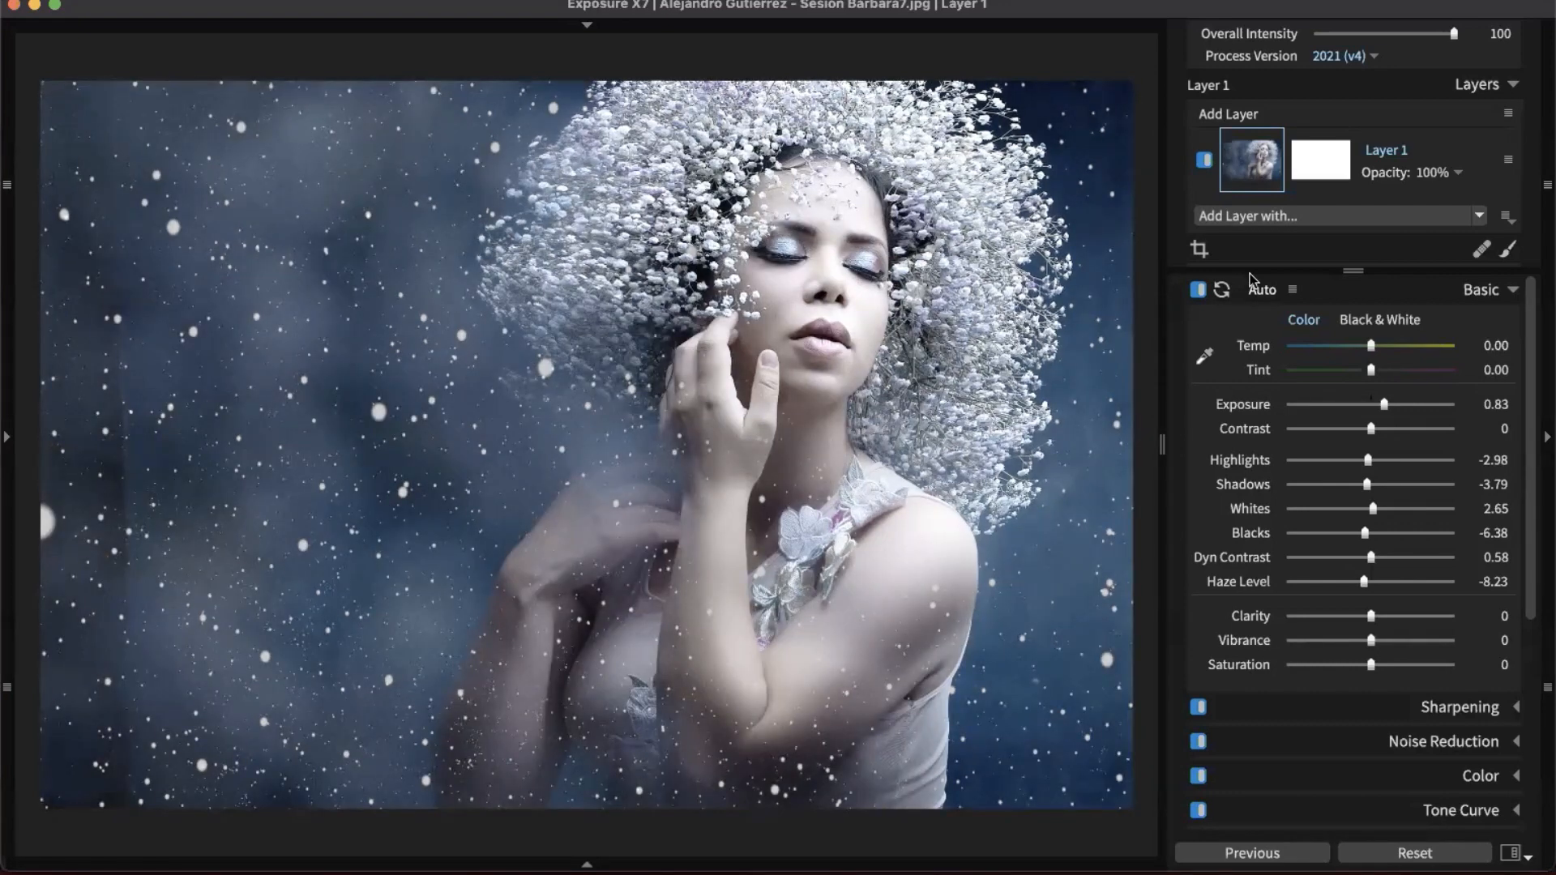
{"action": "key", "text": "XF86MonBrightnessUp"}
{"action": "key", "text": "XF86MonBrightnessUp"}
{"action": "key", "text": "XF86MonBrightnessUp"}
{"action": "key", "text": "XF86MonBrightnessDown"}
- Try Exposure values from 0.40 up to 3.94 on the snowy portrait, and bring it down to 0.84
{"action": "left_click_drag", "start_coordinate": [1384, 409], "coordinate": [1379, 412]}
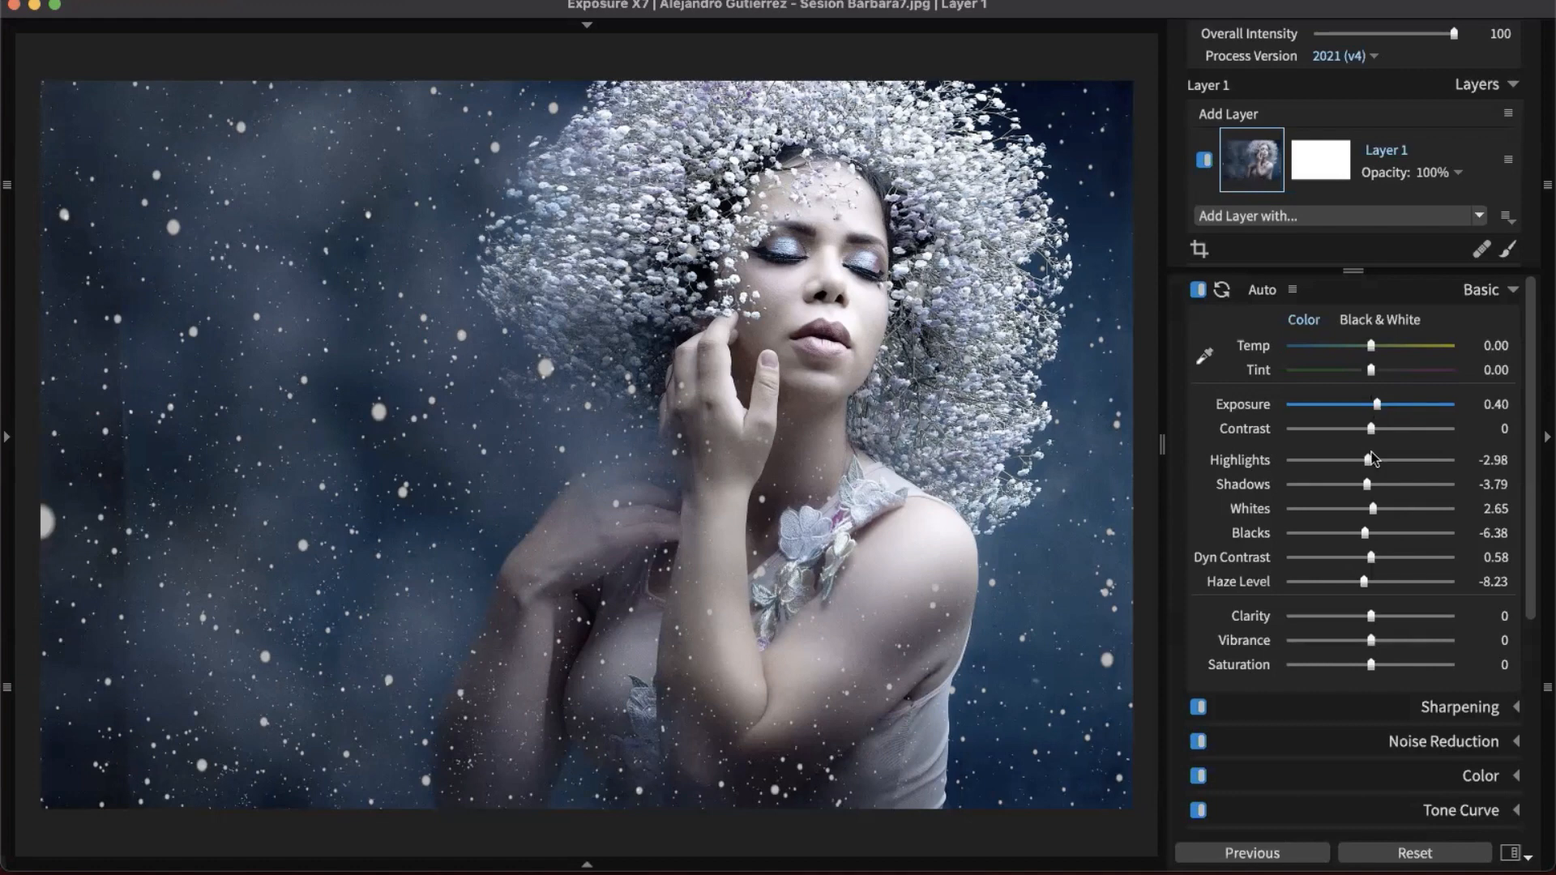
{"action": "left_click", "coordinate": [1469, 293]}
{"action": "left_click", "coordinate": [1461, 298]}
{"action": "left_click", "coordinate": [1406, 404]}
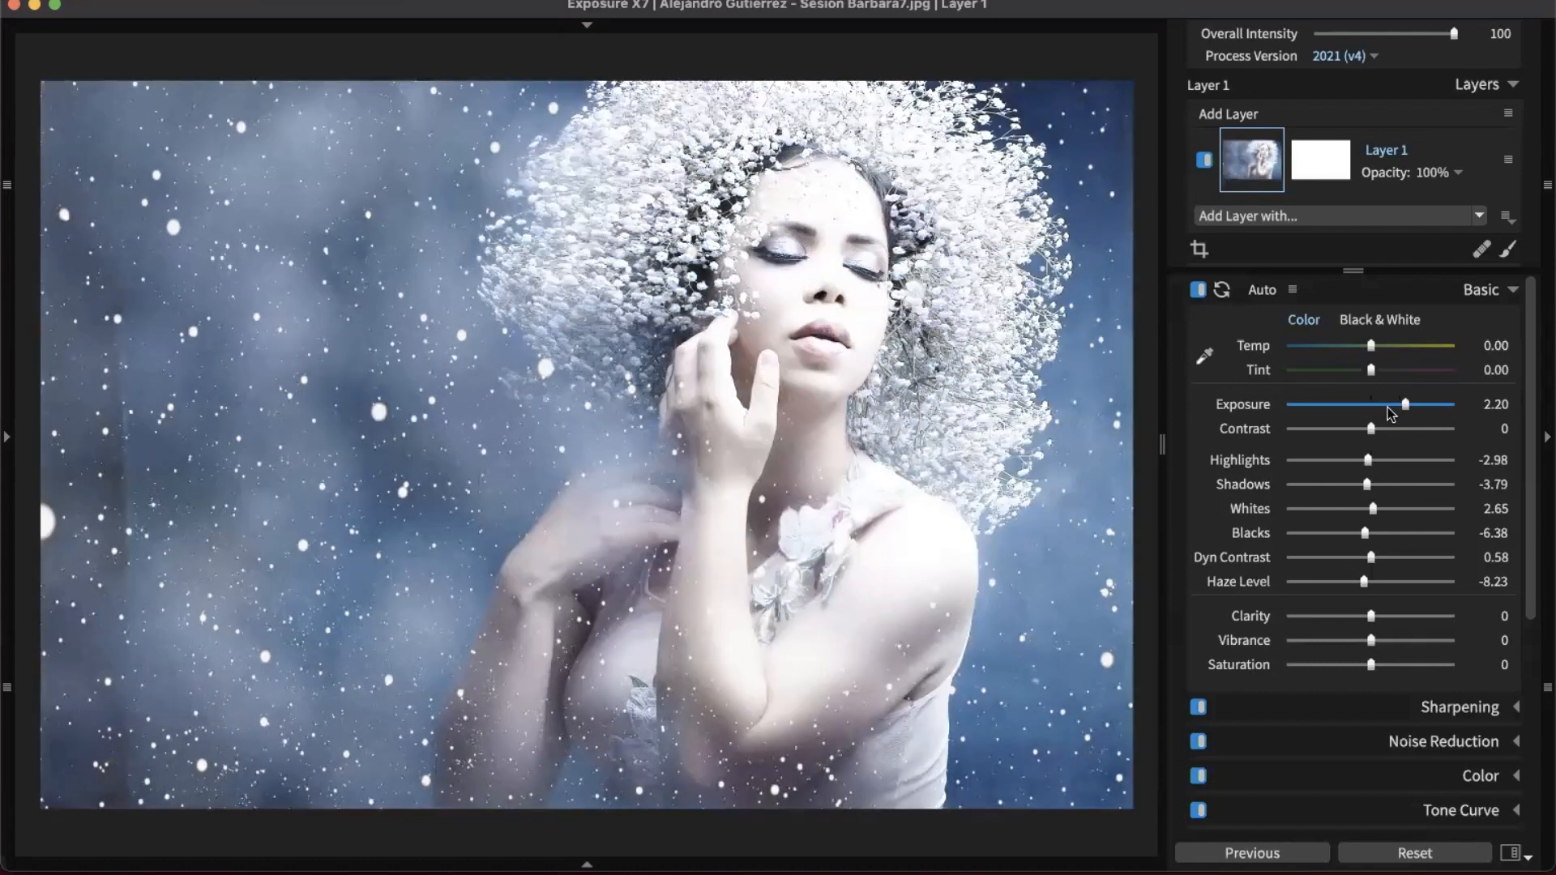
{"action": "left_click", "coordinate": [1400, 406]}
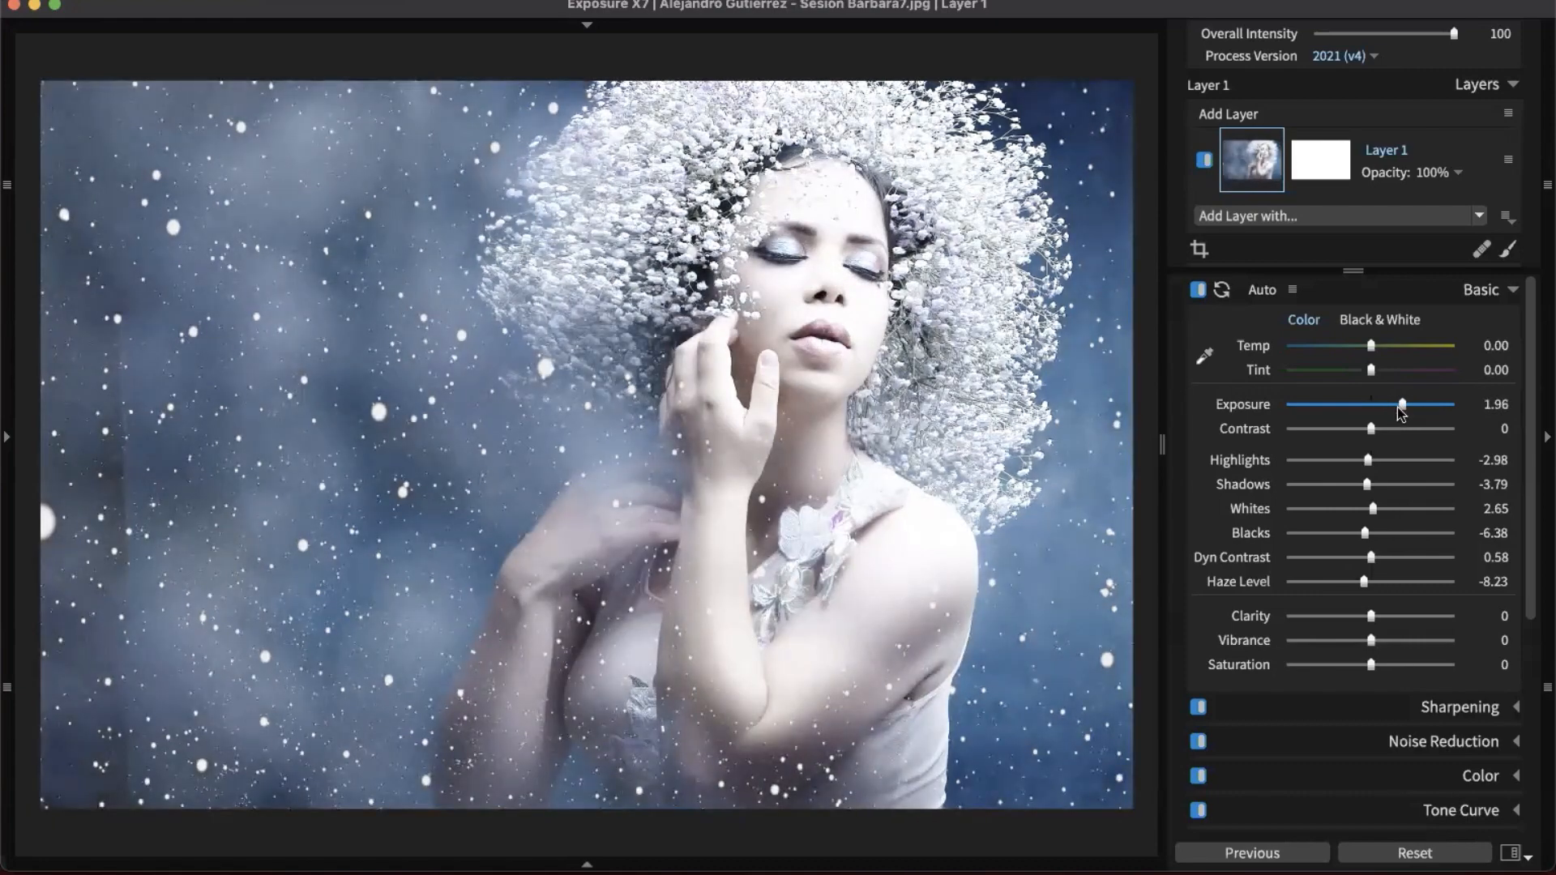
{"action": "left_click", "coordinate": [1433, 405]}
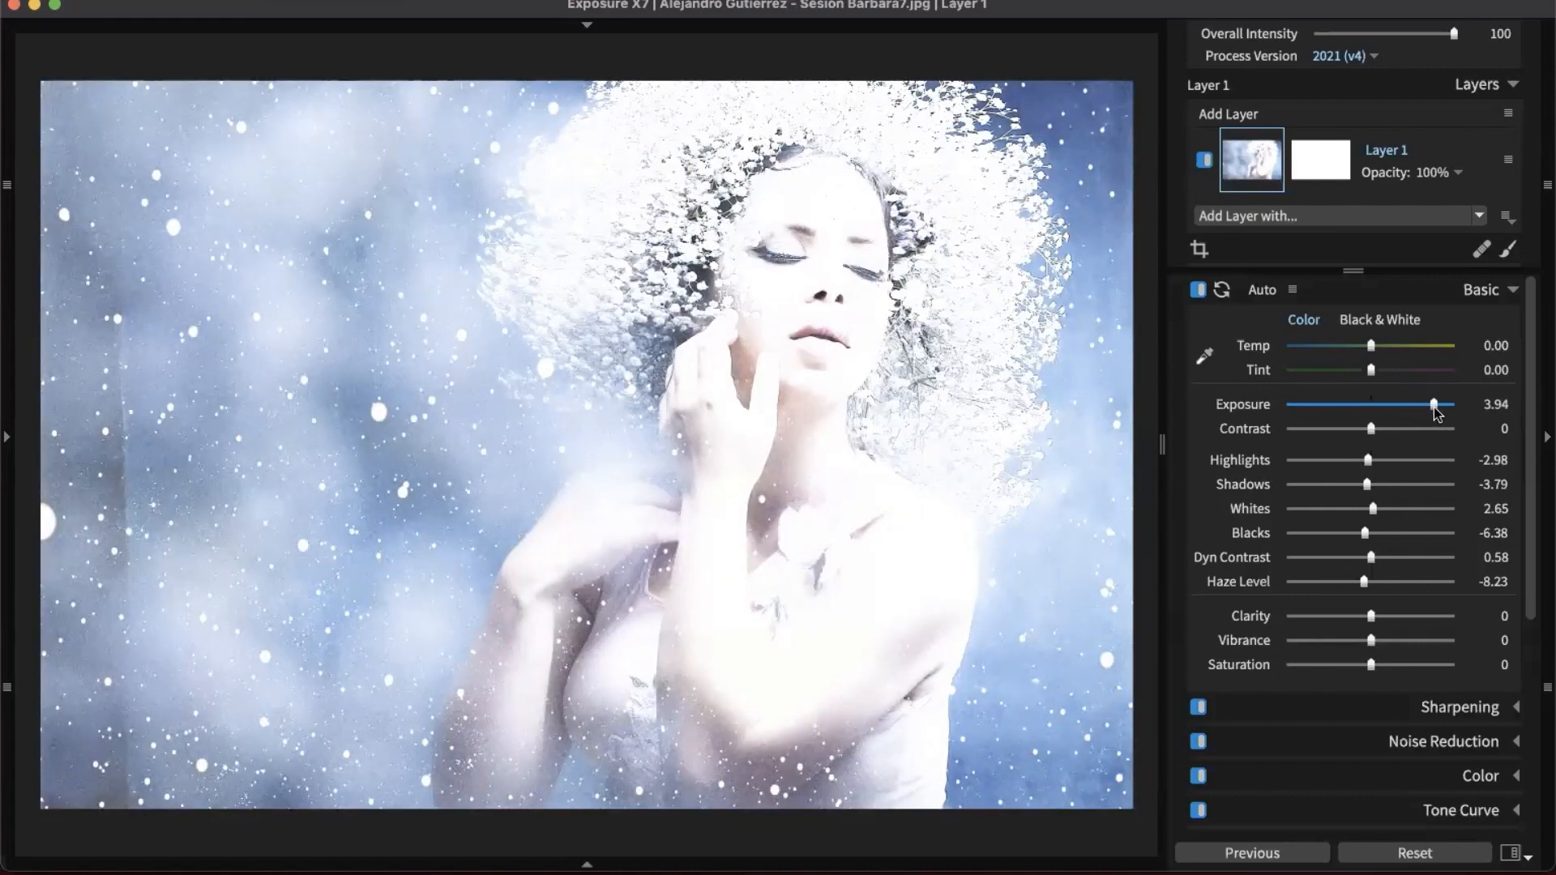
{"action": "left_click_drag", "start_coordinate": [1435, 405], "coordinate": [1384, 406]}
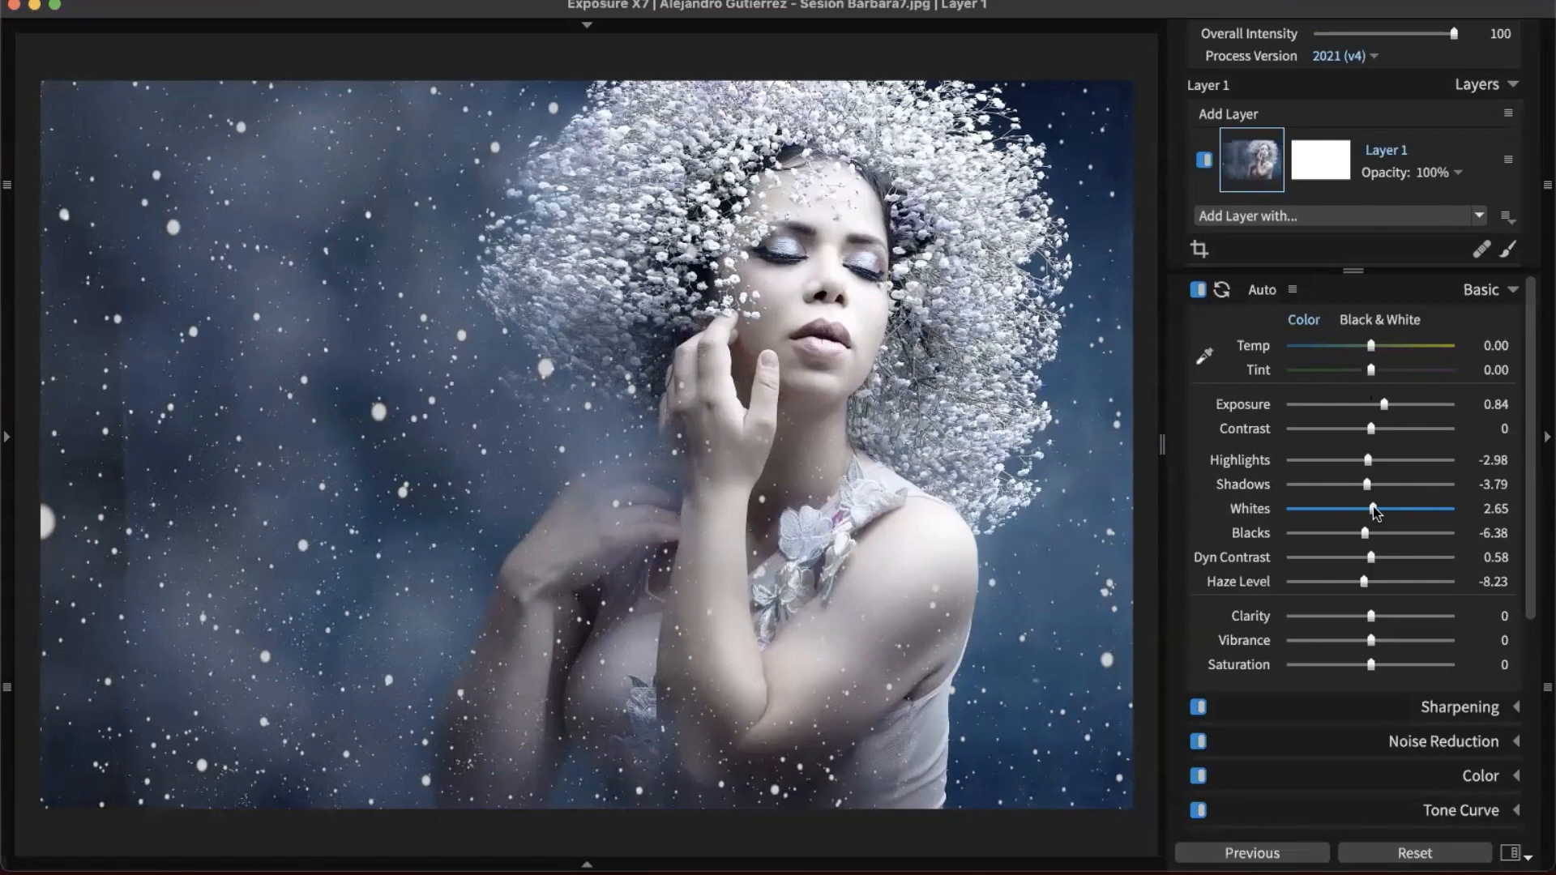
- Try Whites at 88.82 on the snowy portrait, and set Whites to 22.98 and Highlights to 20.50
{"action": "left_click_drag", "start_coordinate": [1374, 508], "coordinate": [1443, 511]}
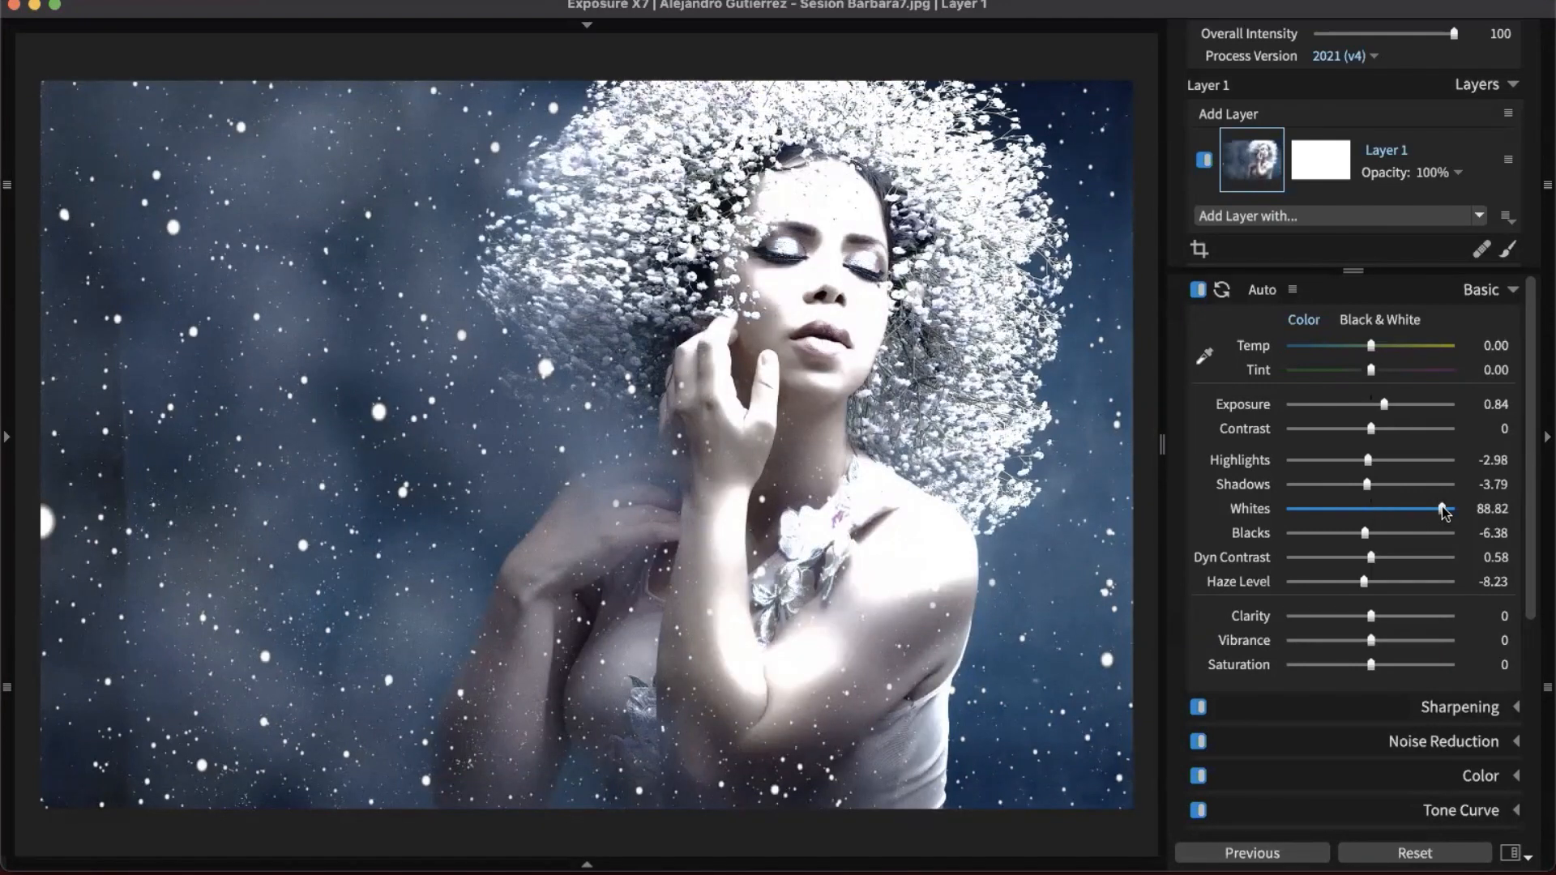
{"action": "double_click", "coordinate": [1443, 511]}
{"action": "left_click_drag", "start_coordinate": [1442, 510], "coordinate": [1389, 512]}
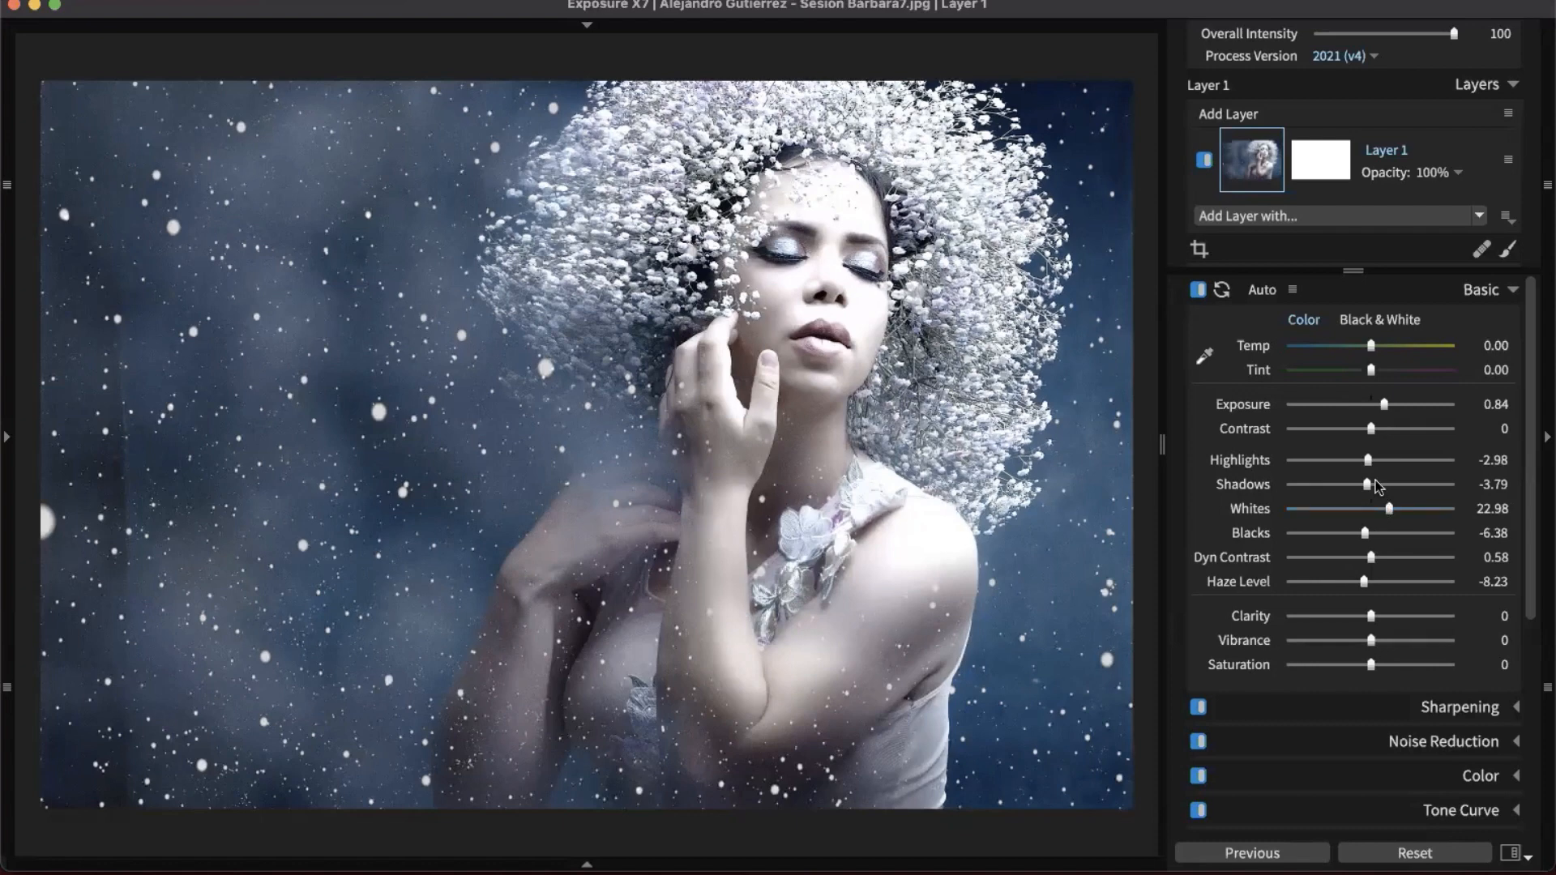
{"action": "left_click_drag", "start_coordinate": [1370, 460], "coordinate": [1388, 465]}
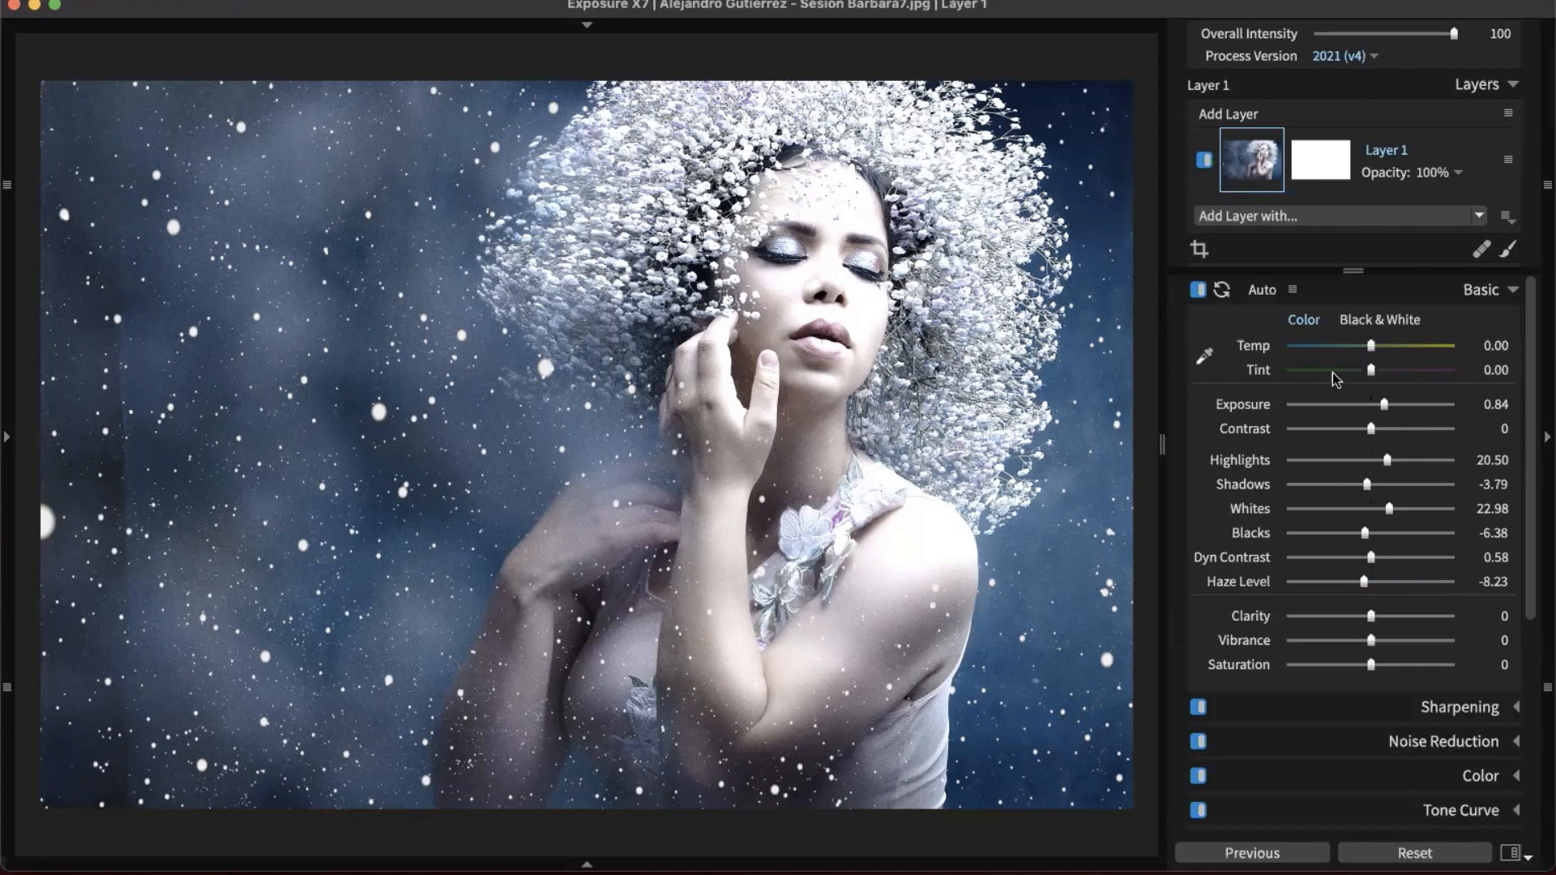
- Reapply the automatic correction to the snowy portrait and set Exposure to 0.53
{"action": "left_click", "coordinate": [1263, 299]}
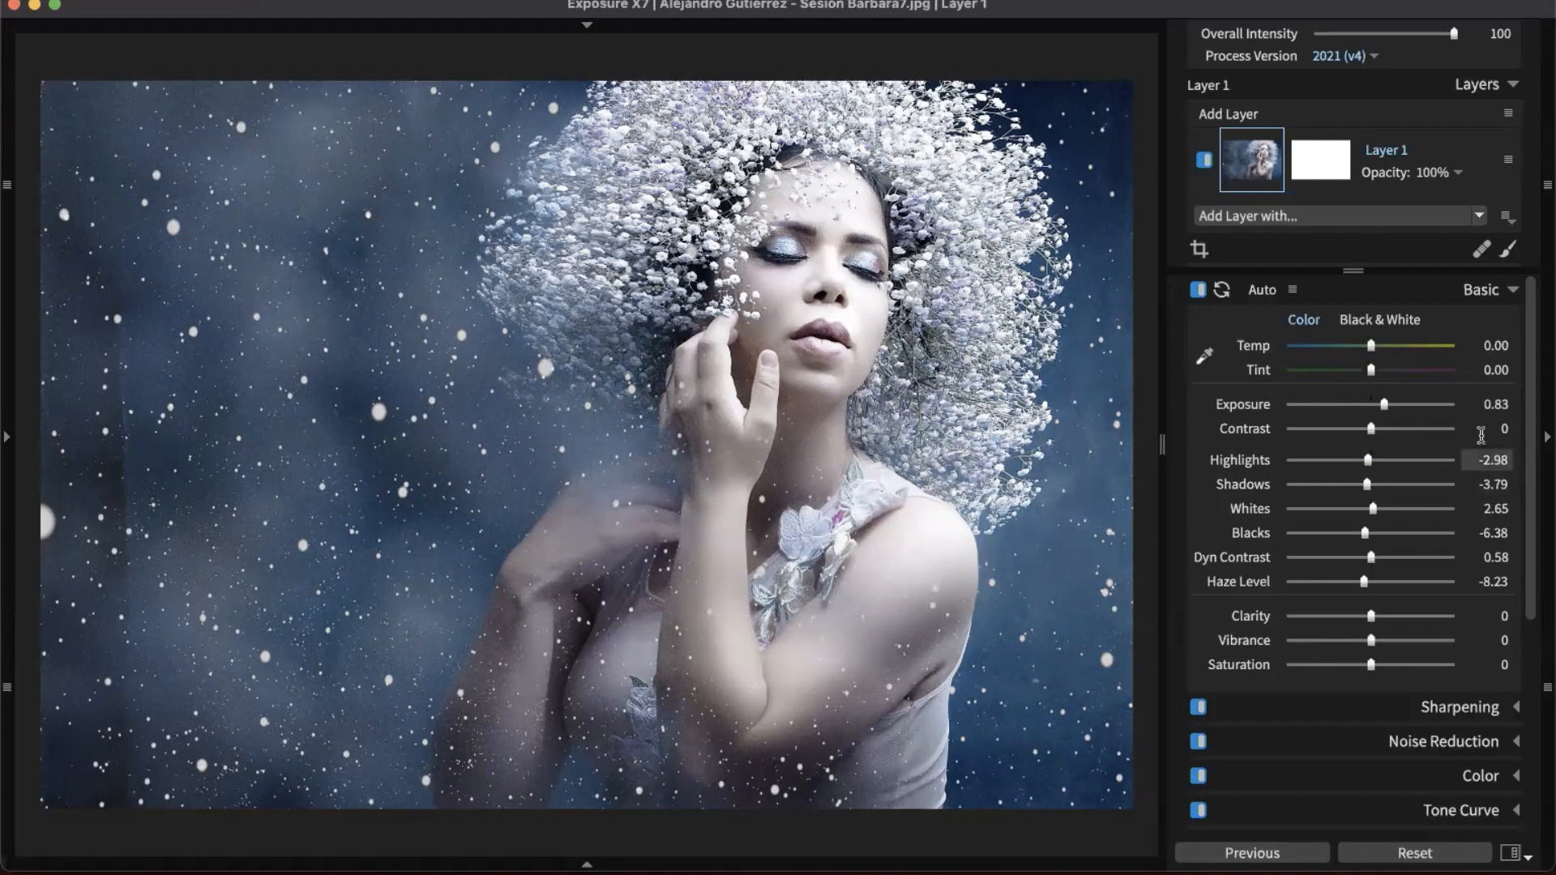
{"action": "left_click_drag", "start_coordinate": [1385, 405], "coordinate": [1379, 404]}
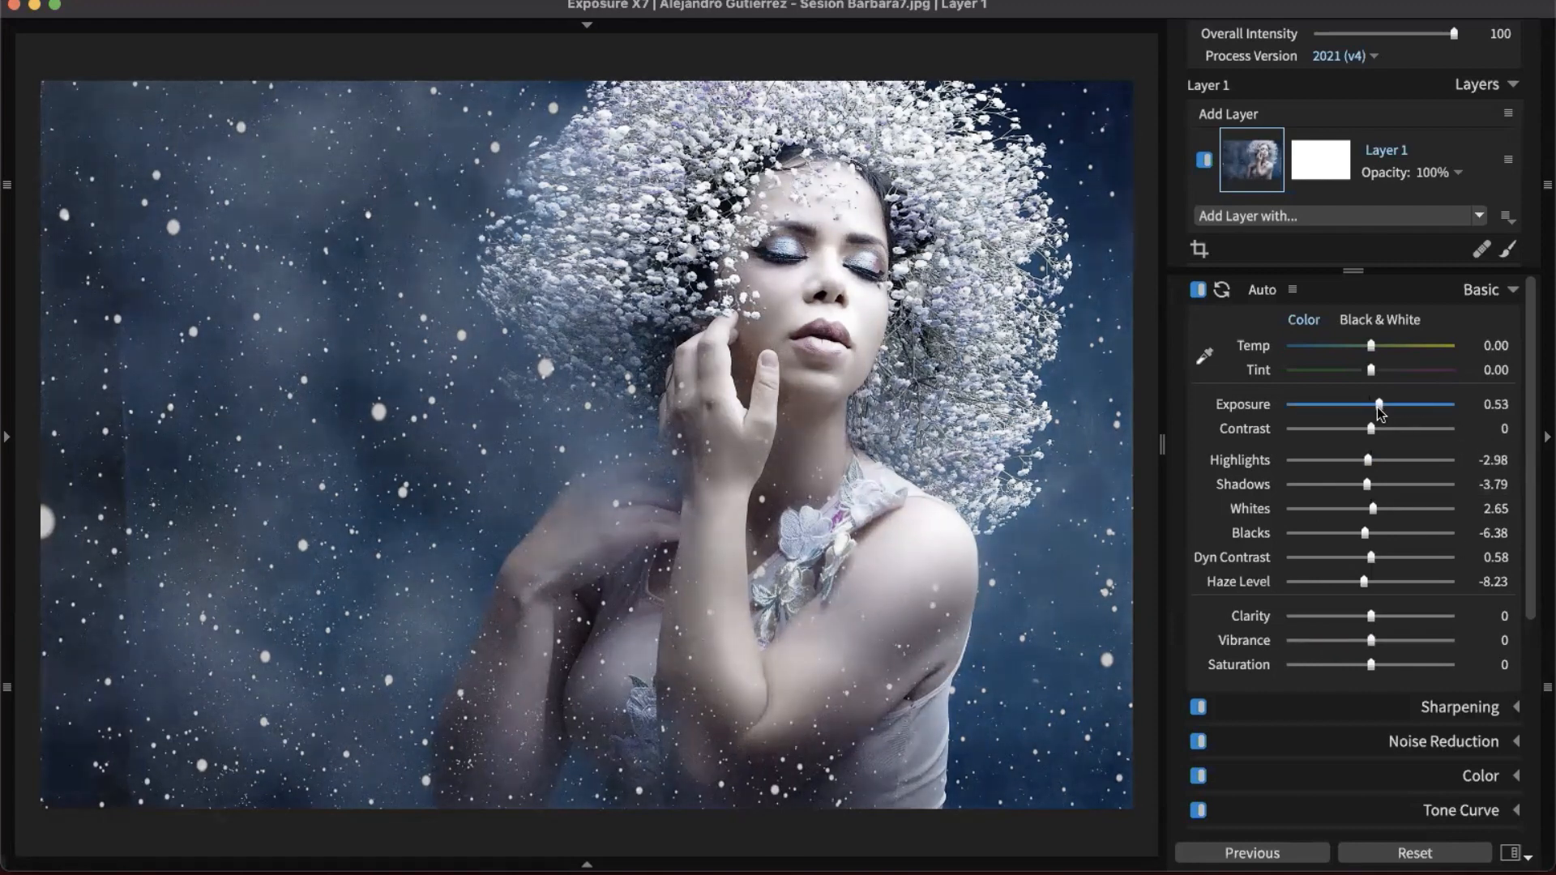
{"action": "left_click", "coordinate": [1490, 290]}
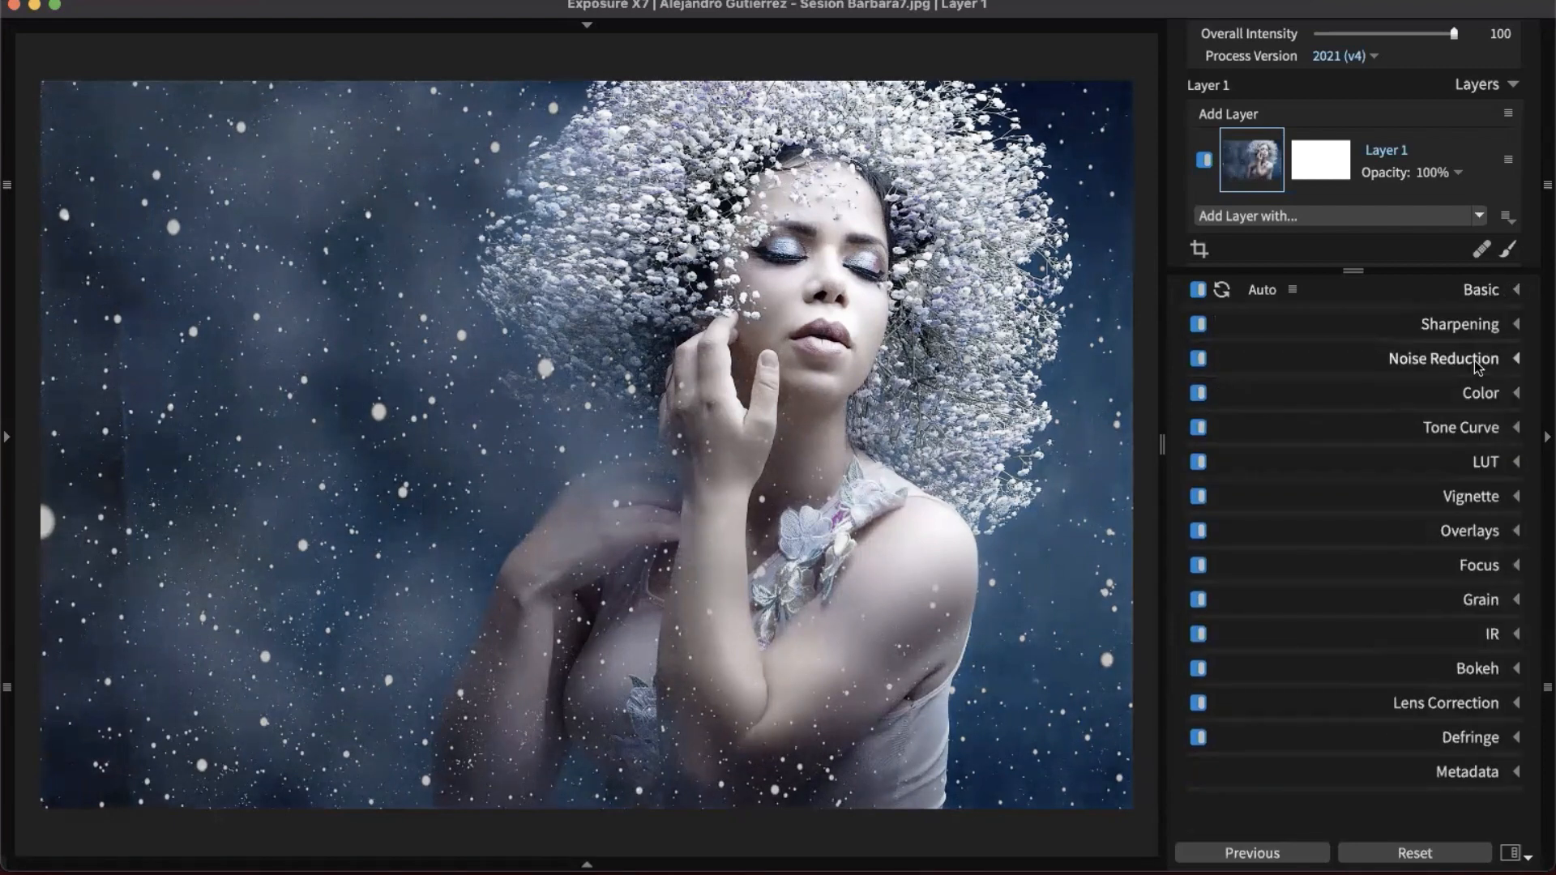
- Expand the Color adjustments and preview the Orange color filter preset on the portrait without applying it
{"action": "left_click", "coordinate": [1481, 388]}
{"action": "scroll", "coordinate": [1471, 418], "scroll_direction": "down", "scroll_amount": 2}
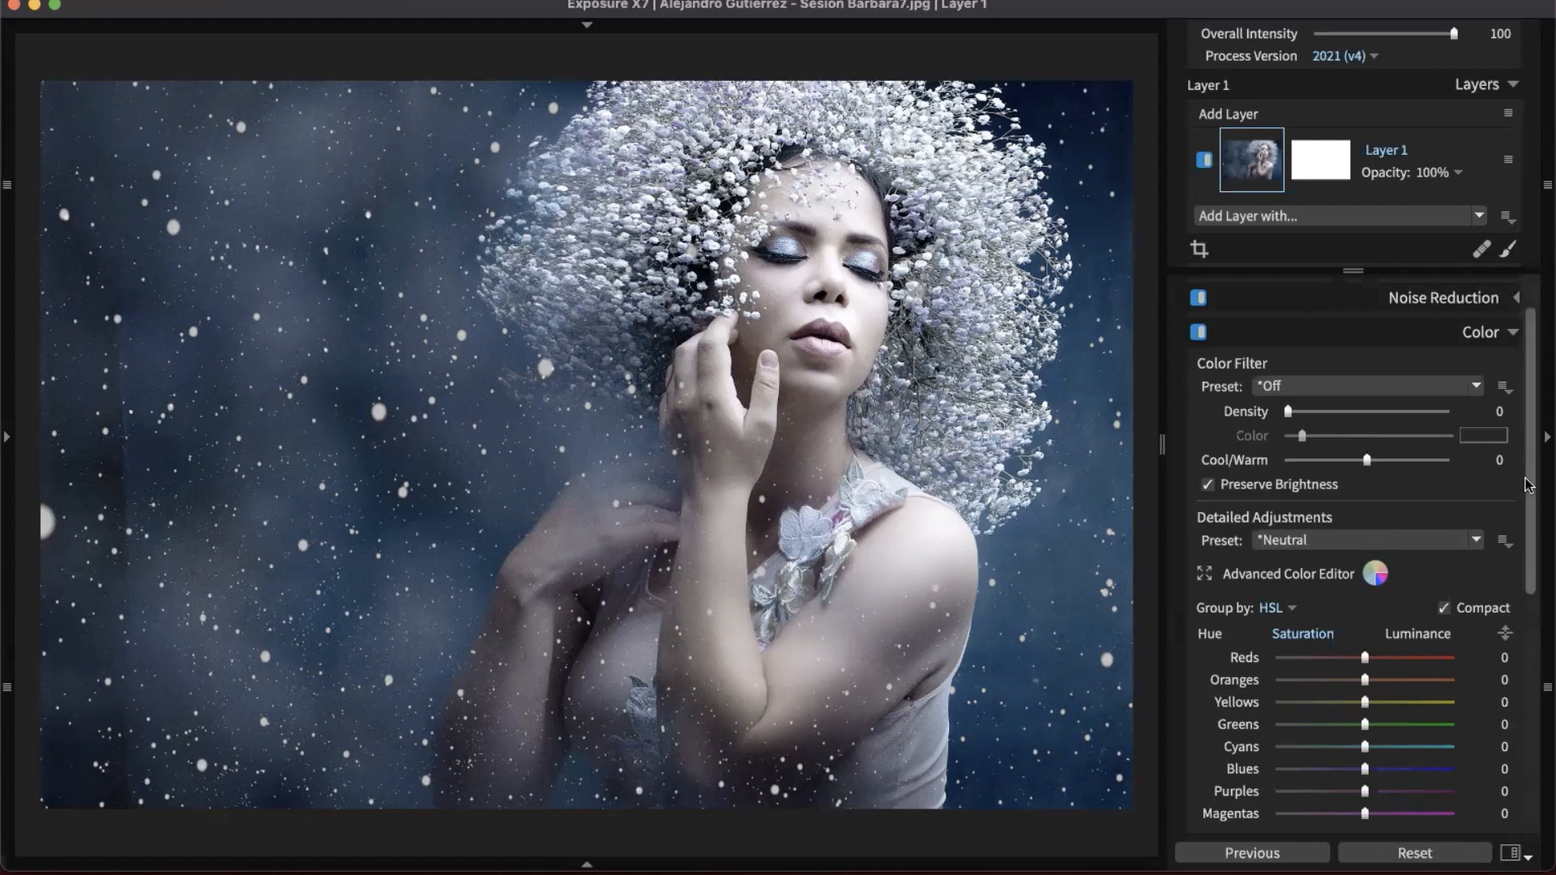
{"action": "left_click", "coordinate": [1382, 390]}
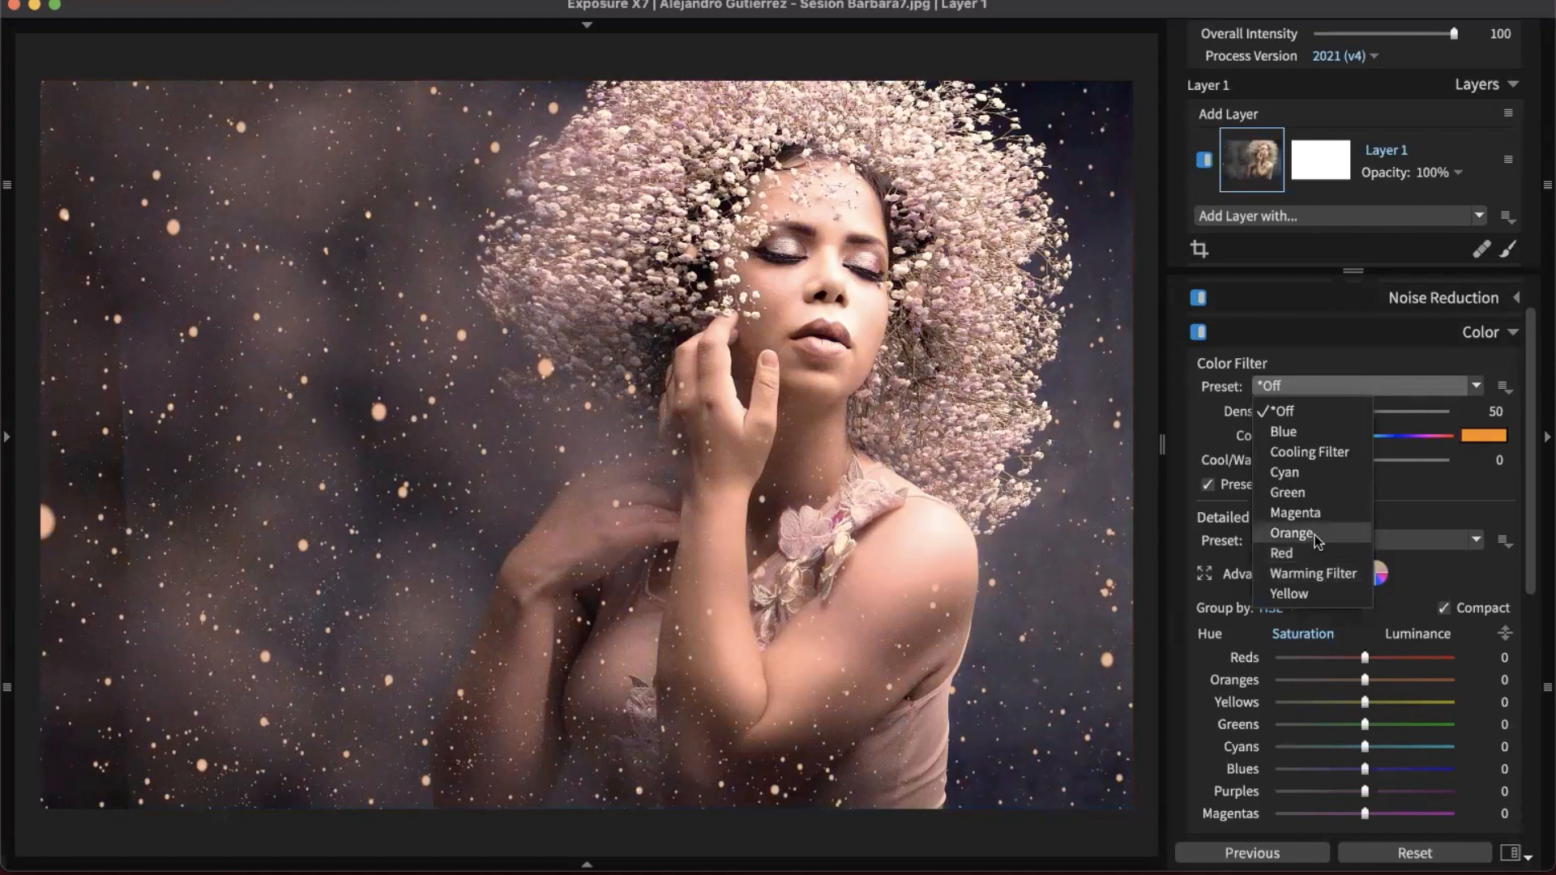
{"action": "left_click", "coordinate": [1398, 494]}
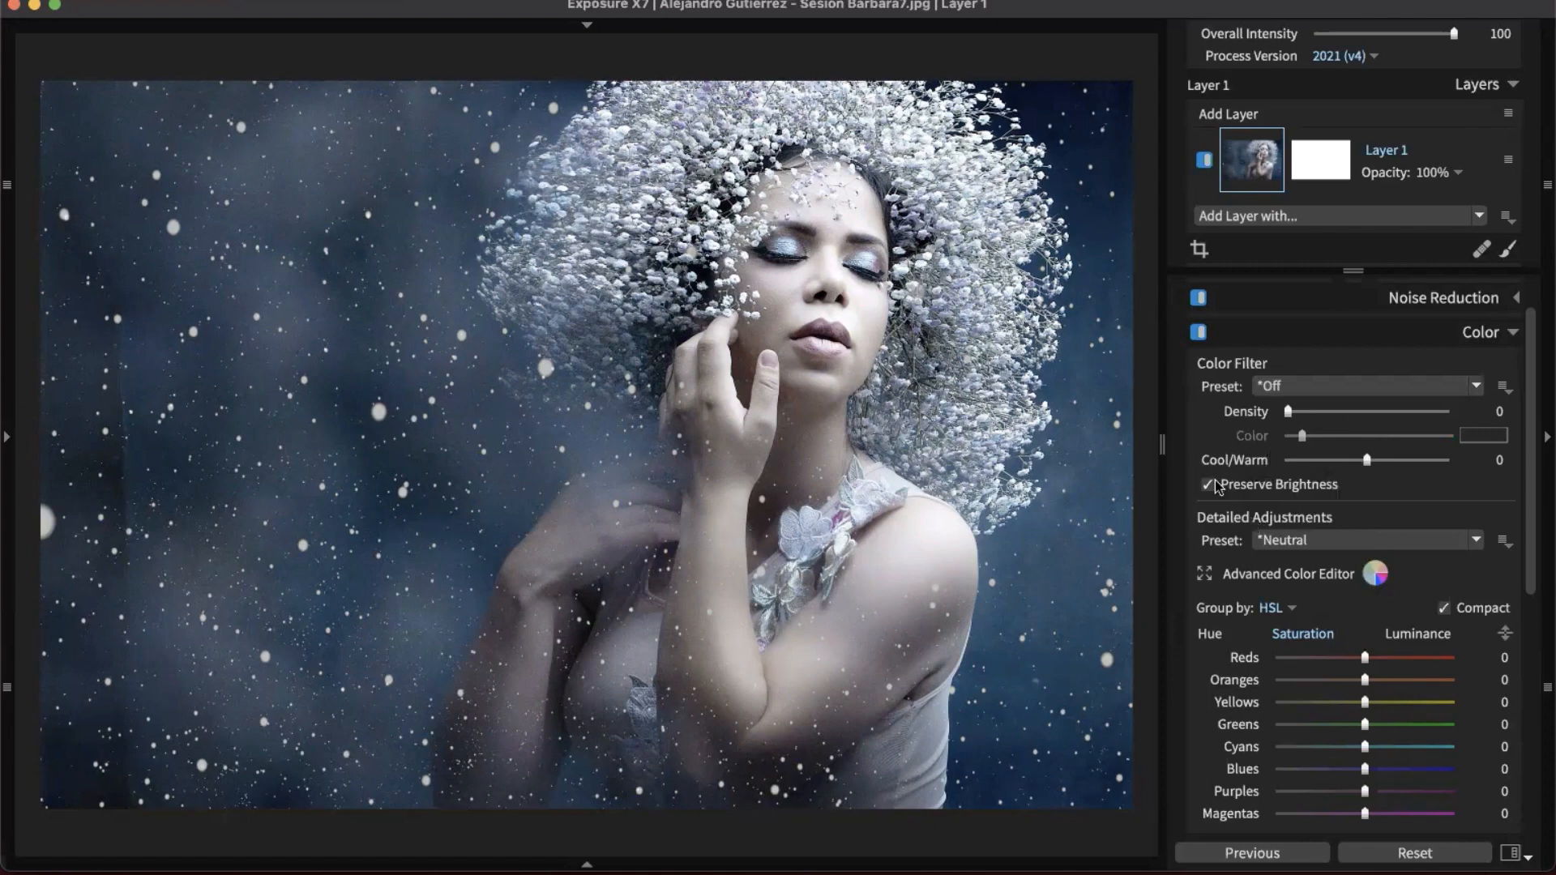
- Set the color filter's Cool/Warm to 27 and its Density to 10
{"action": "left_click_drag", "start_coordinate": [1367, 460], "coordinate": [1393, 461]}
{"action": "left_click", "coordinate": [1398, 462]}
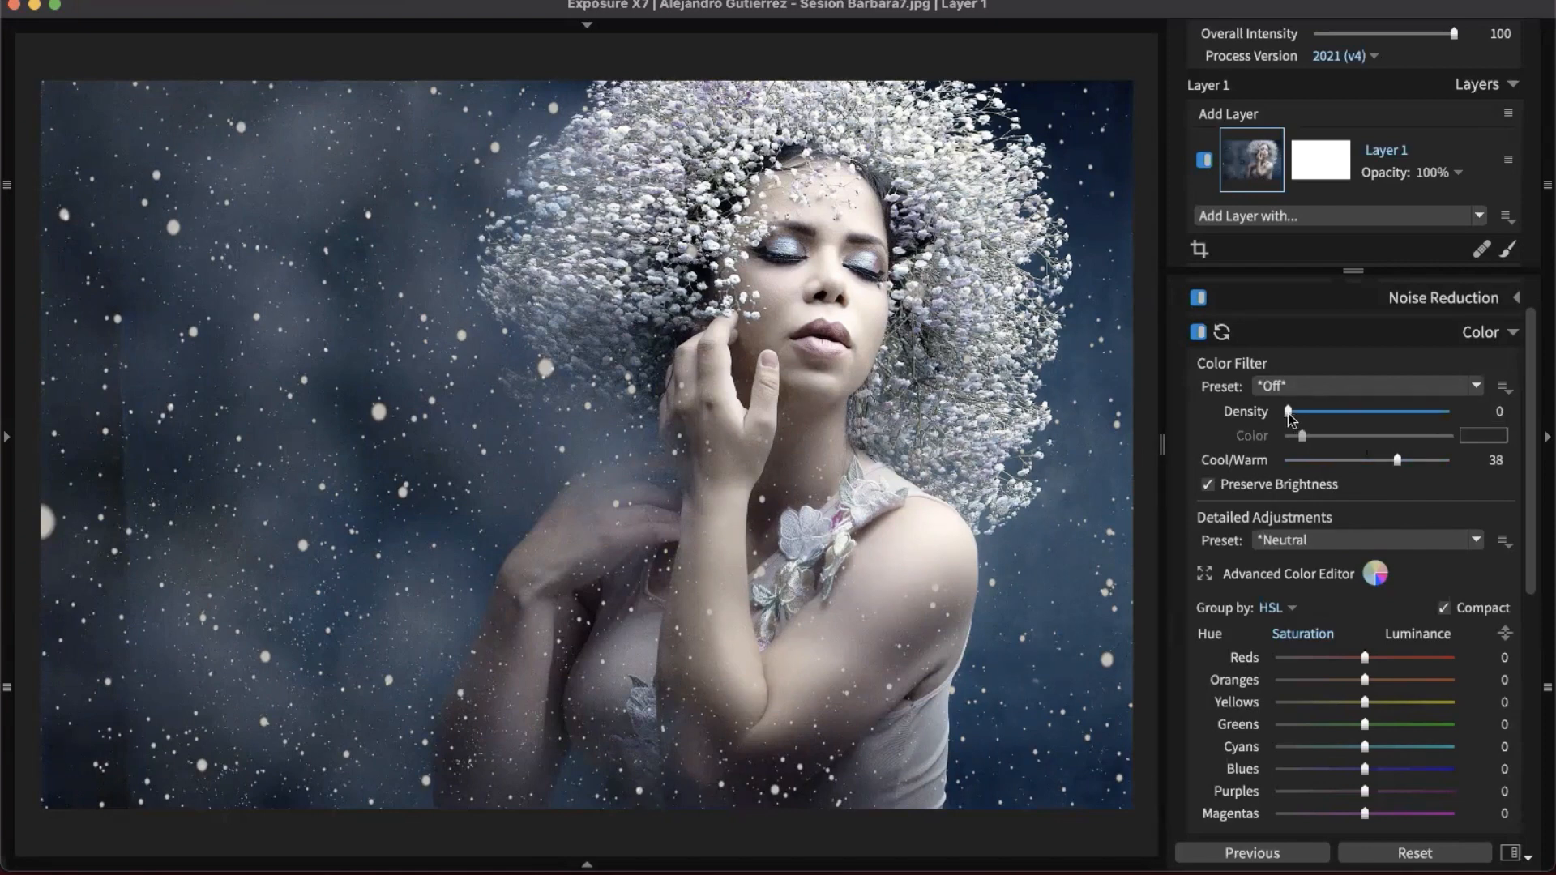
{"action": "left_click_drag", "start_coordinate": [1287, 413], "coordinate": [1296, 415]}
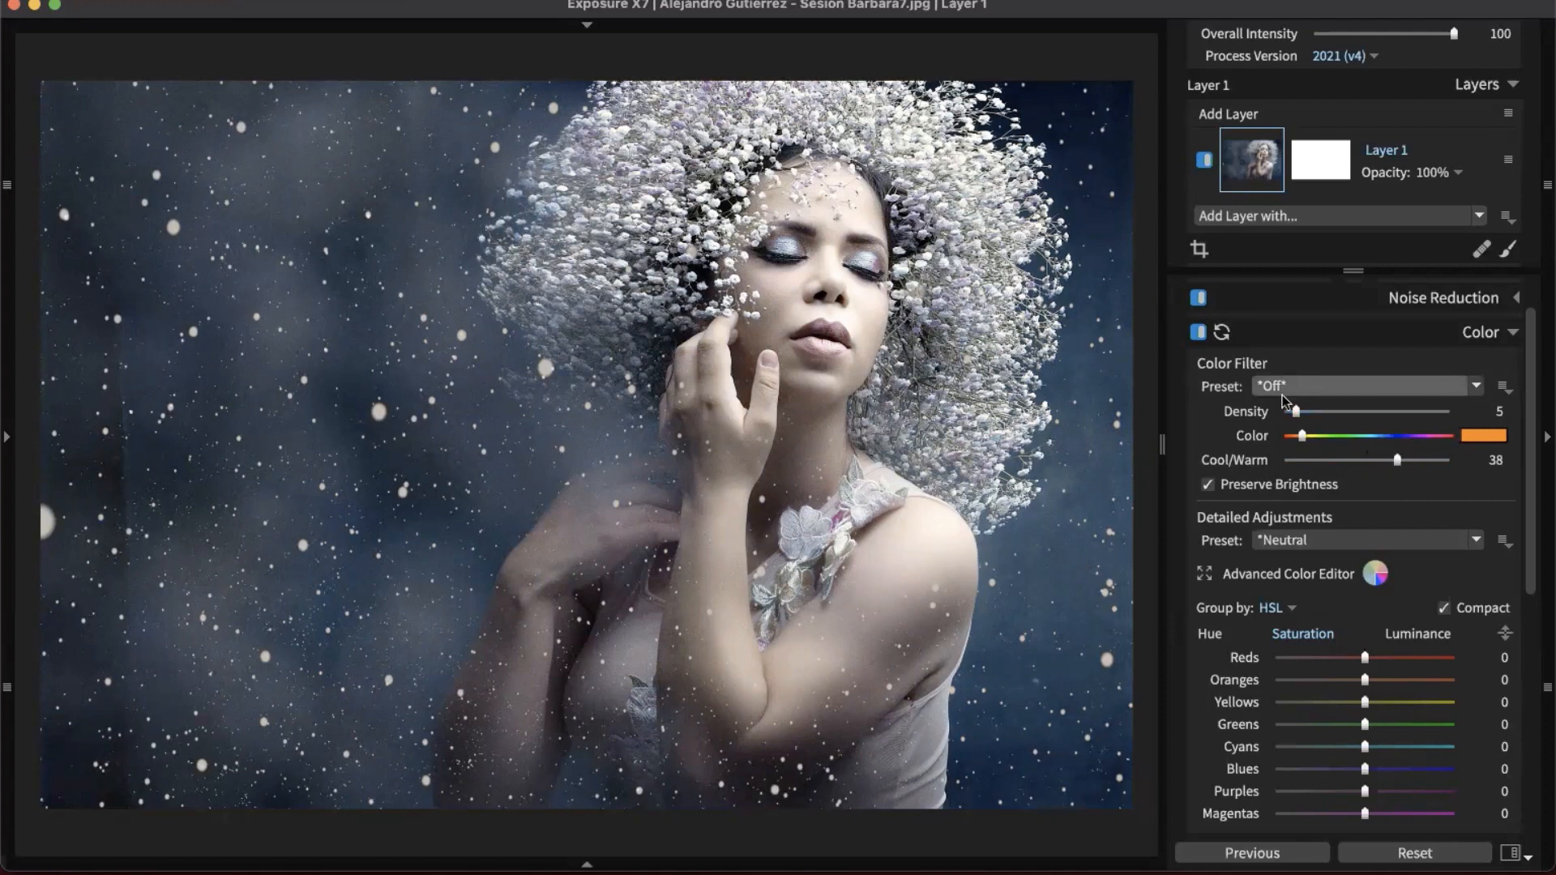
{"action": "left_click_drag", "start_coordinate": [1297, 413], "coordinate": [1303, 415]}
{"action": "left_click_drag", "start_coordinate": [1397, 462], "coordinate": [1387, 462]}
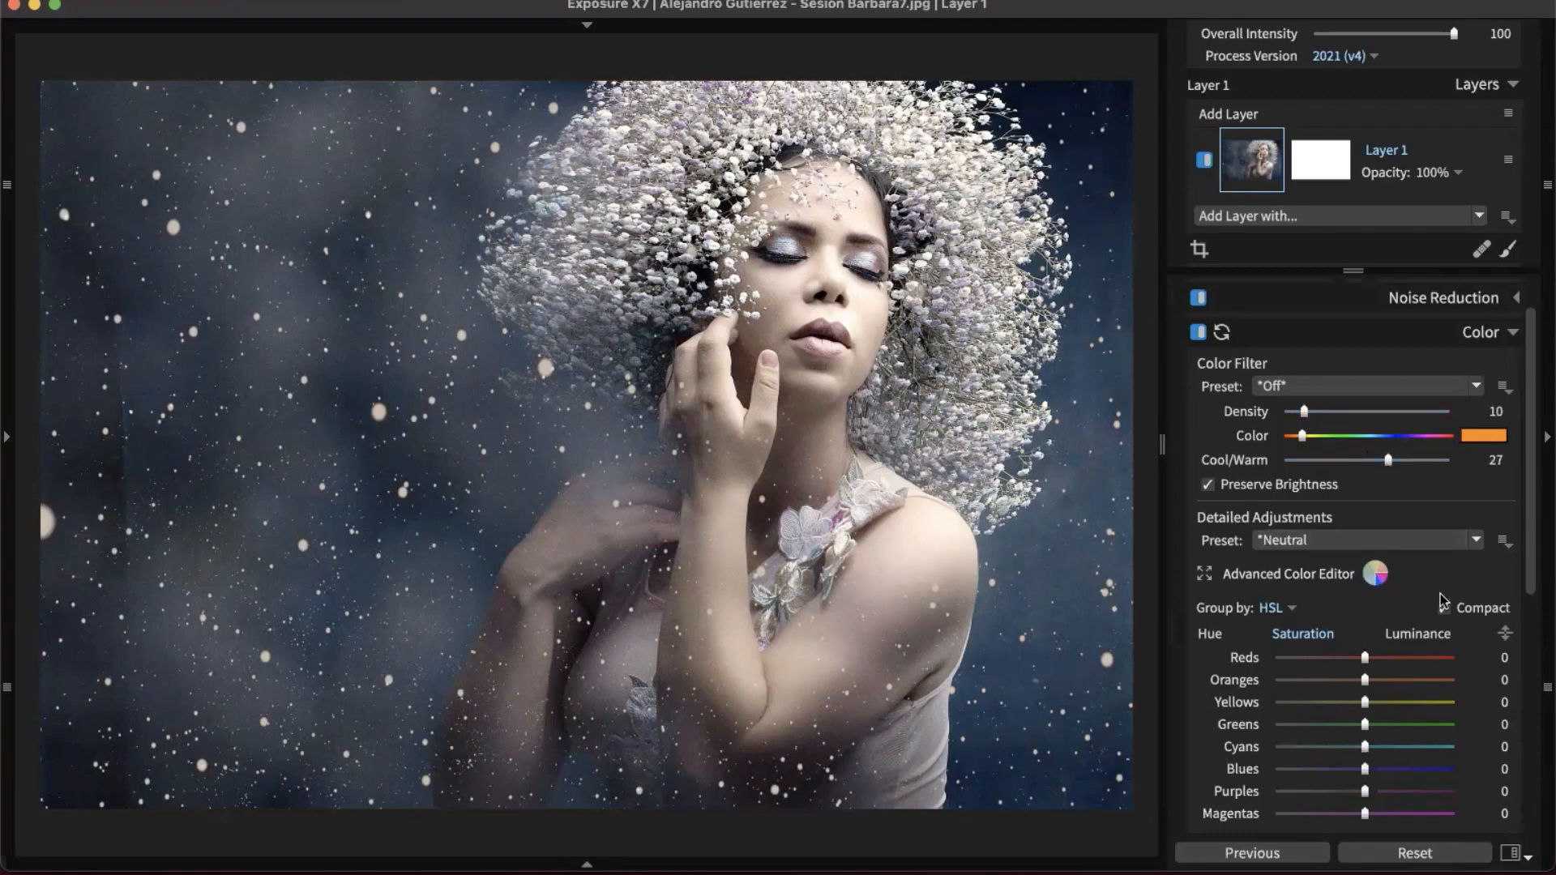
- Keep the detailed color adjustments grouped by HSL, and expand the Hue and Saturation groups in the non-compact layout before restoring Compact
{"action": "left_click_drag", "start_coordinate": [1532, 554], "coordinate": [1544, 642]}
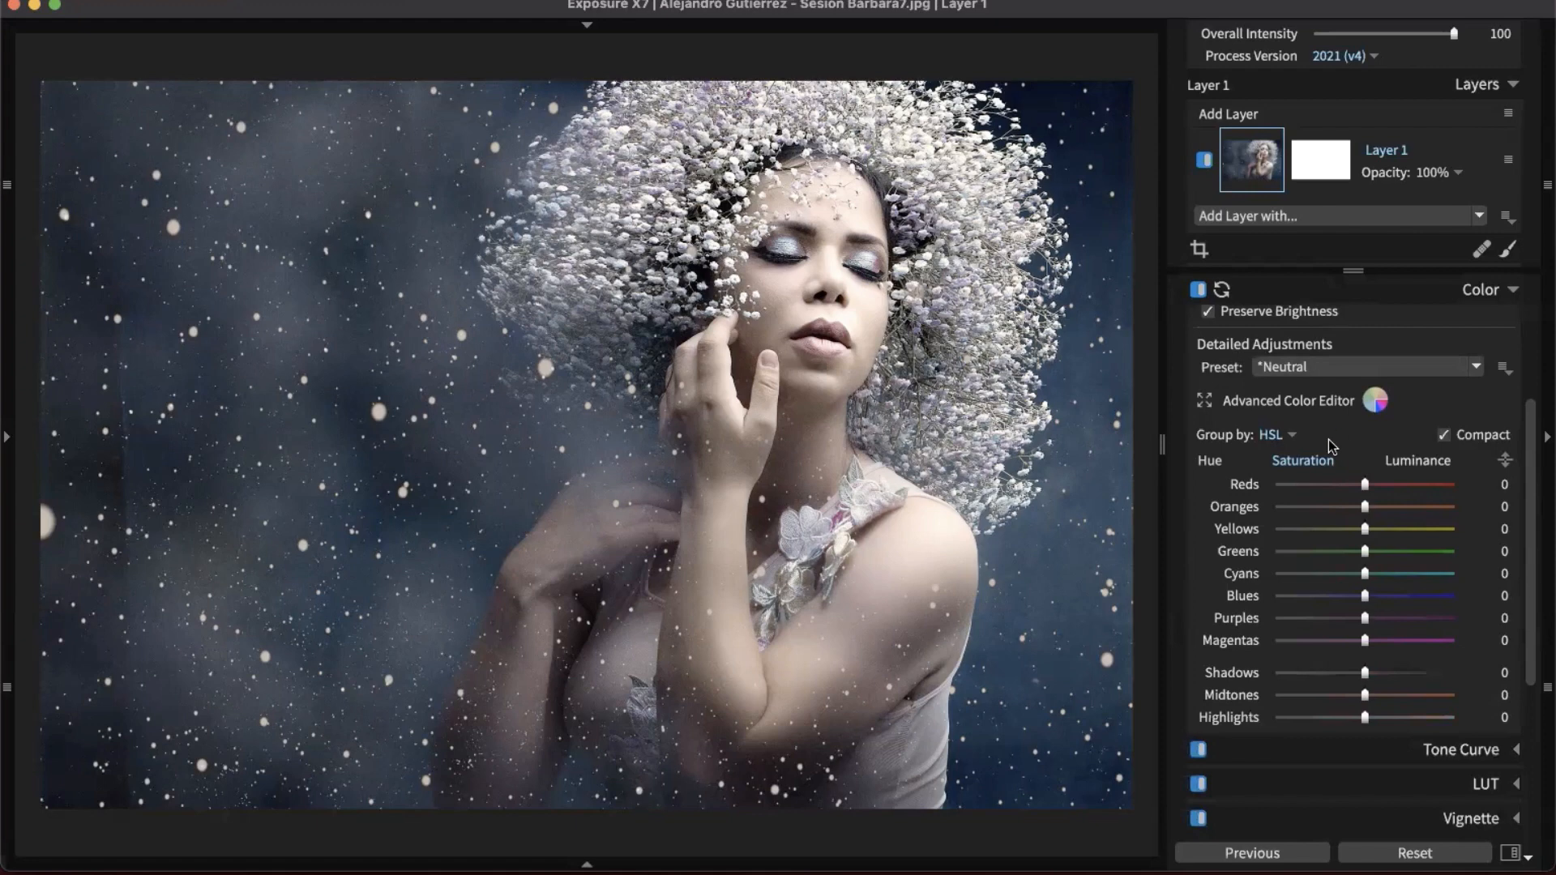
{"action": "left_click", "coordinate": [1277, 436]}
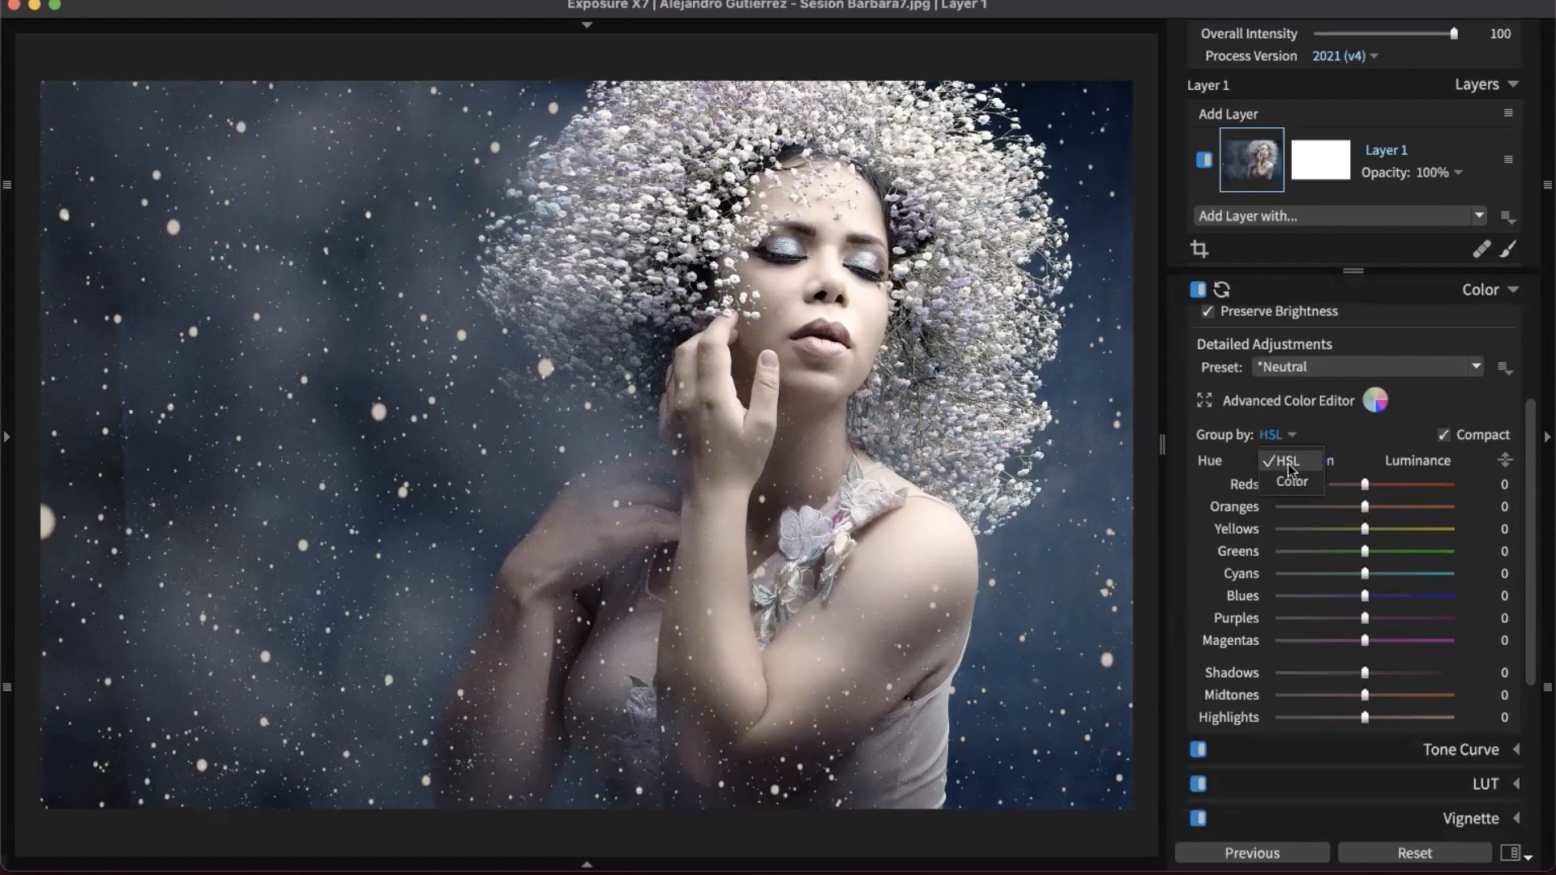
{"action": "left_click", "coordinate": [1287, 462]}
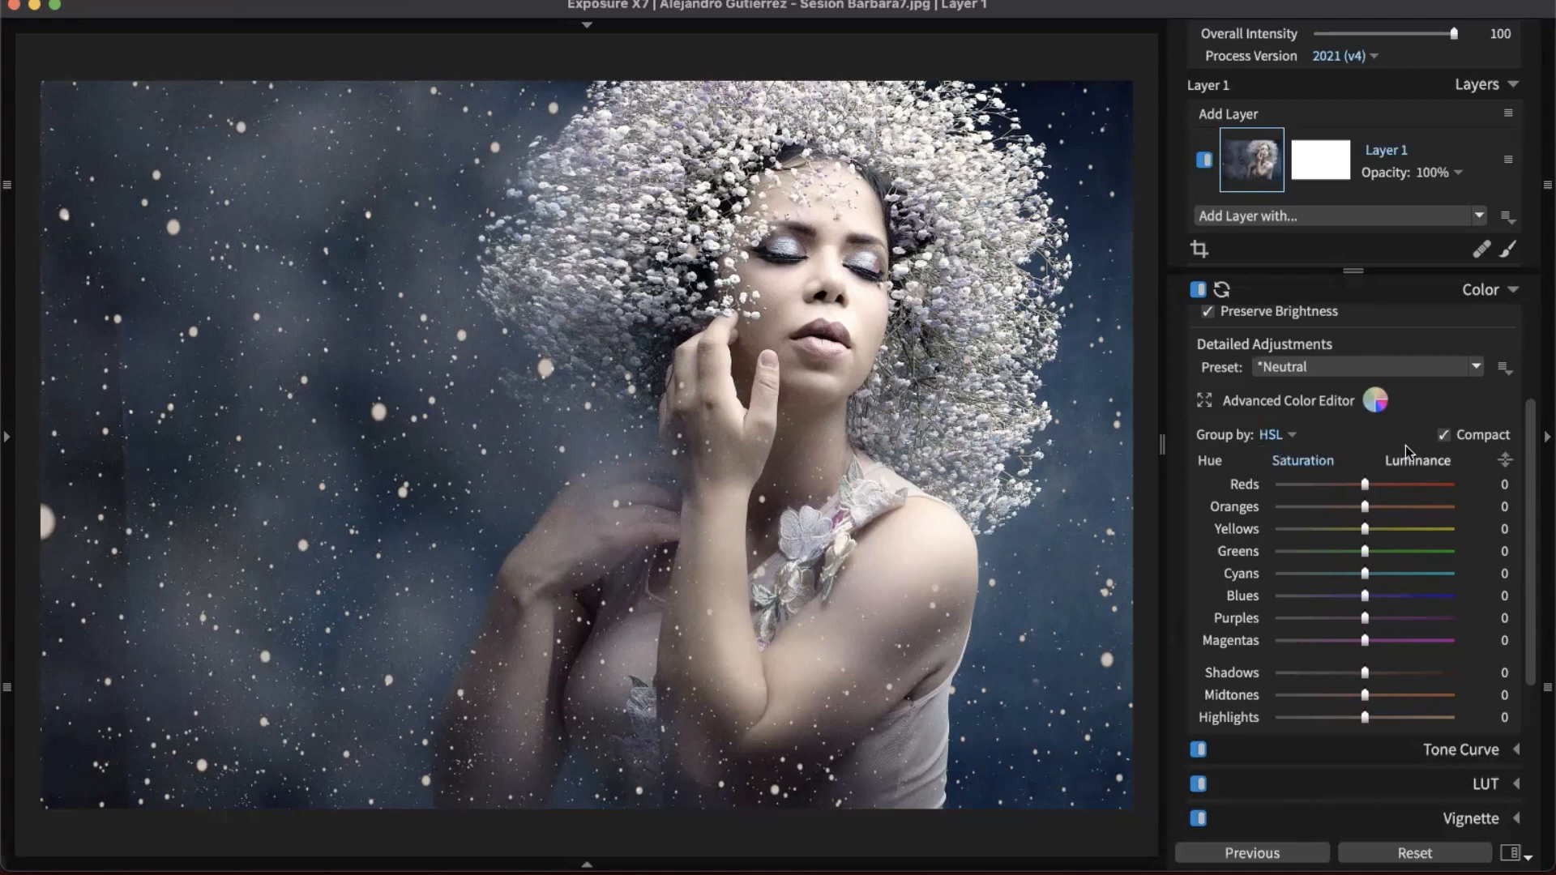
{"action": "left_click", "coordinate": [1445, 436]}
{"action": "left_click", "coordinate": [1213, 462]}
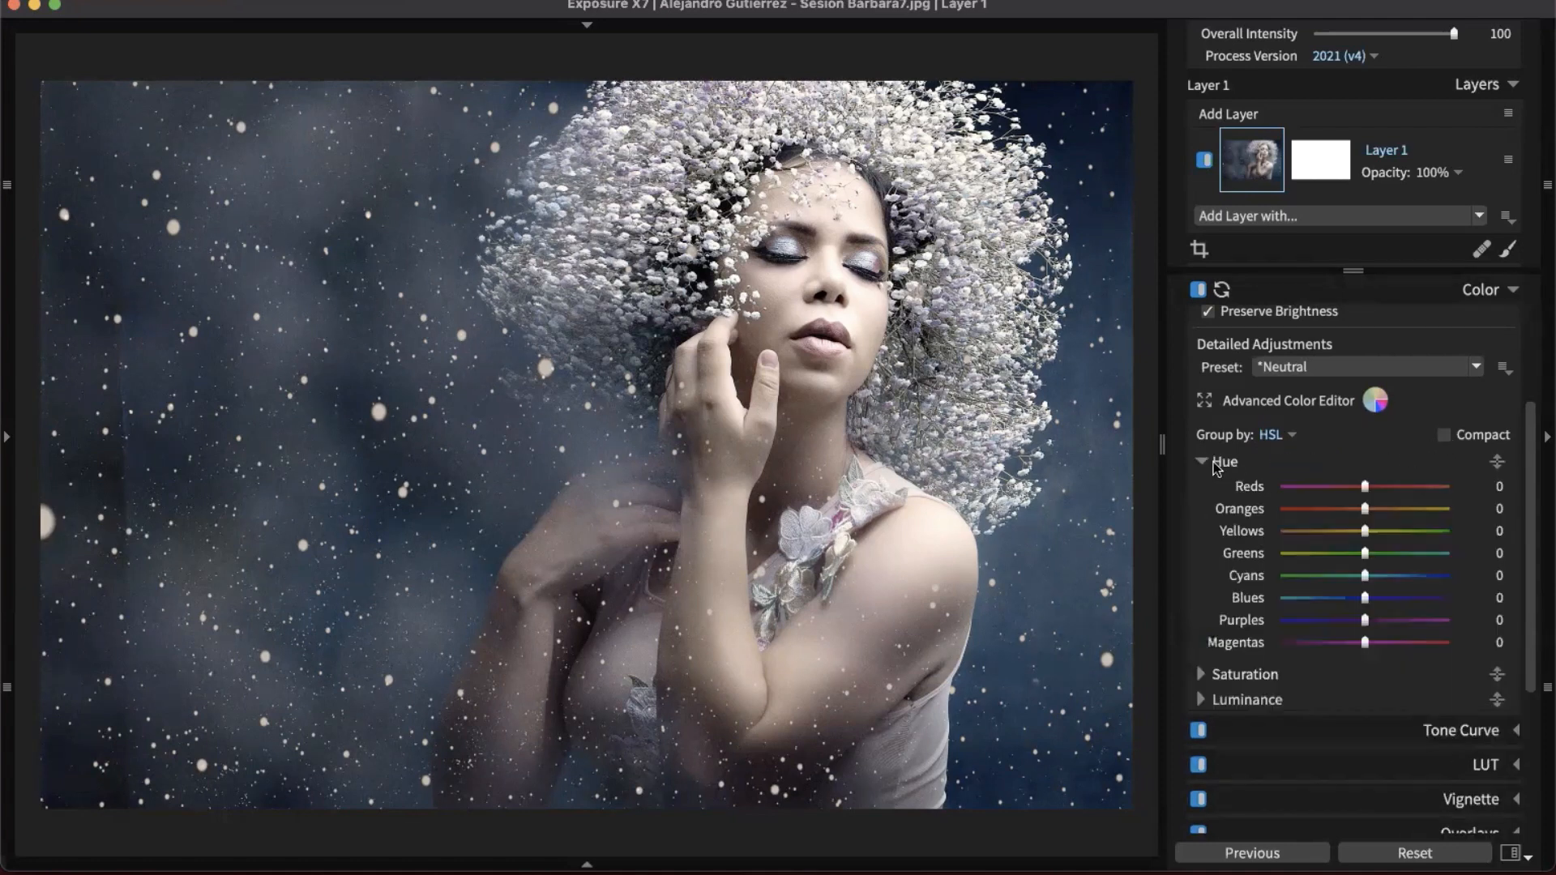
{"action": "left_click", "coordinate": [1205, 675]}
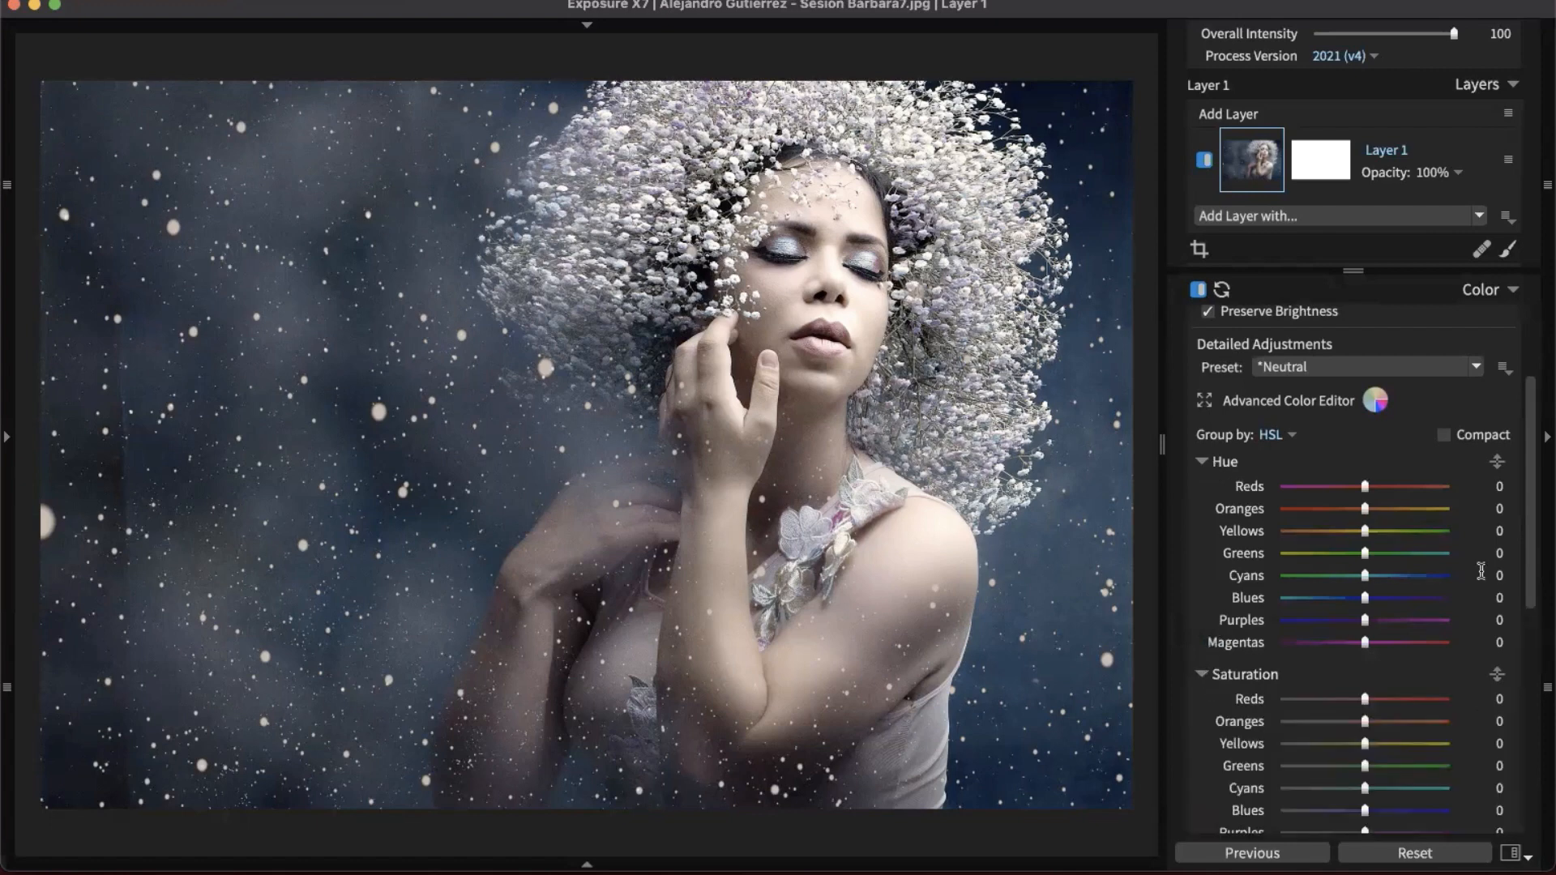
{"action": "left_click", "coordinate": [1451, 442]}
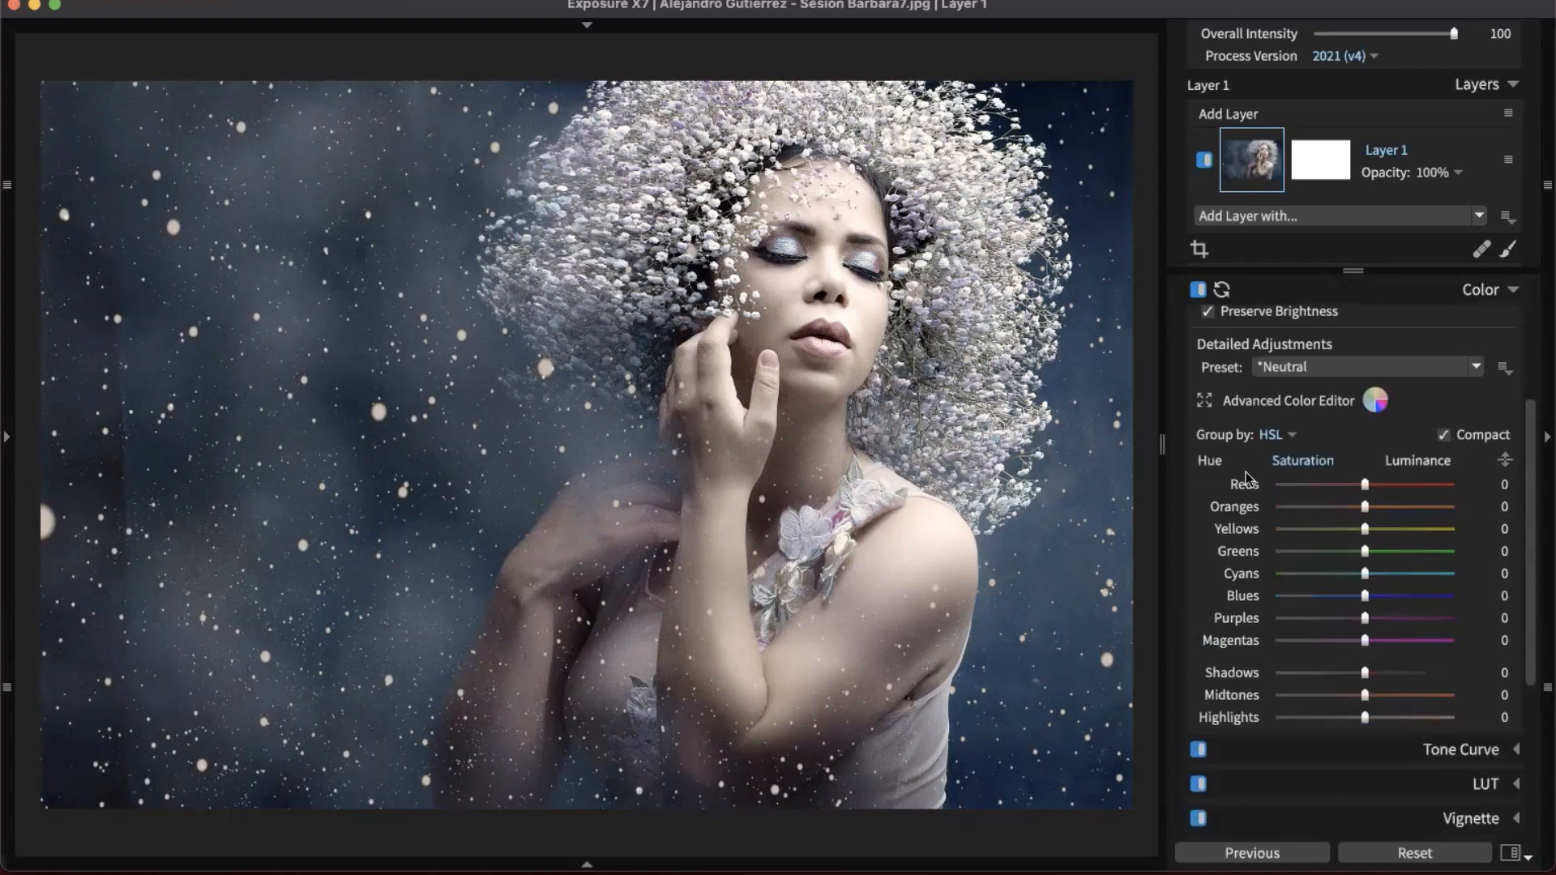
- Look through the Hue, Saturation and Luminance sliders of the detailed color adjustments
{"action": "left_click", "coordinate": [1212, 463]}
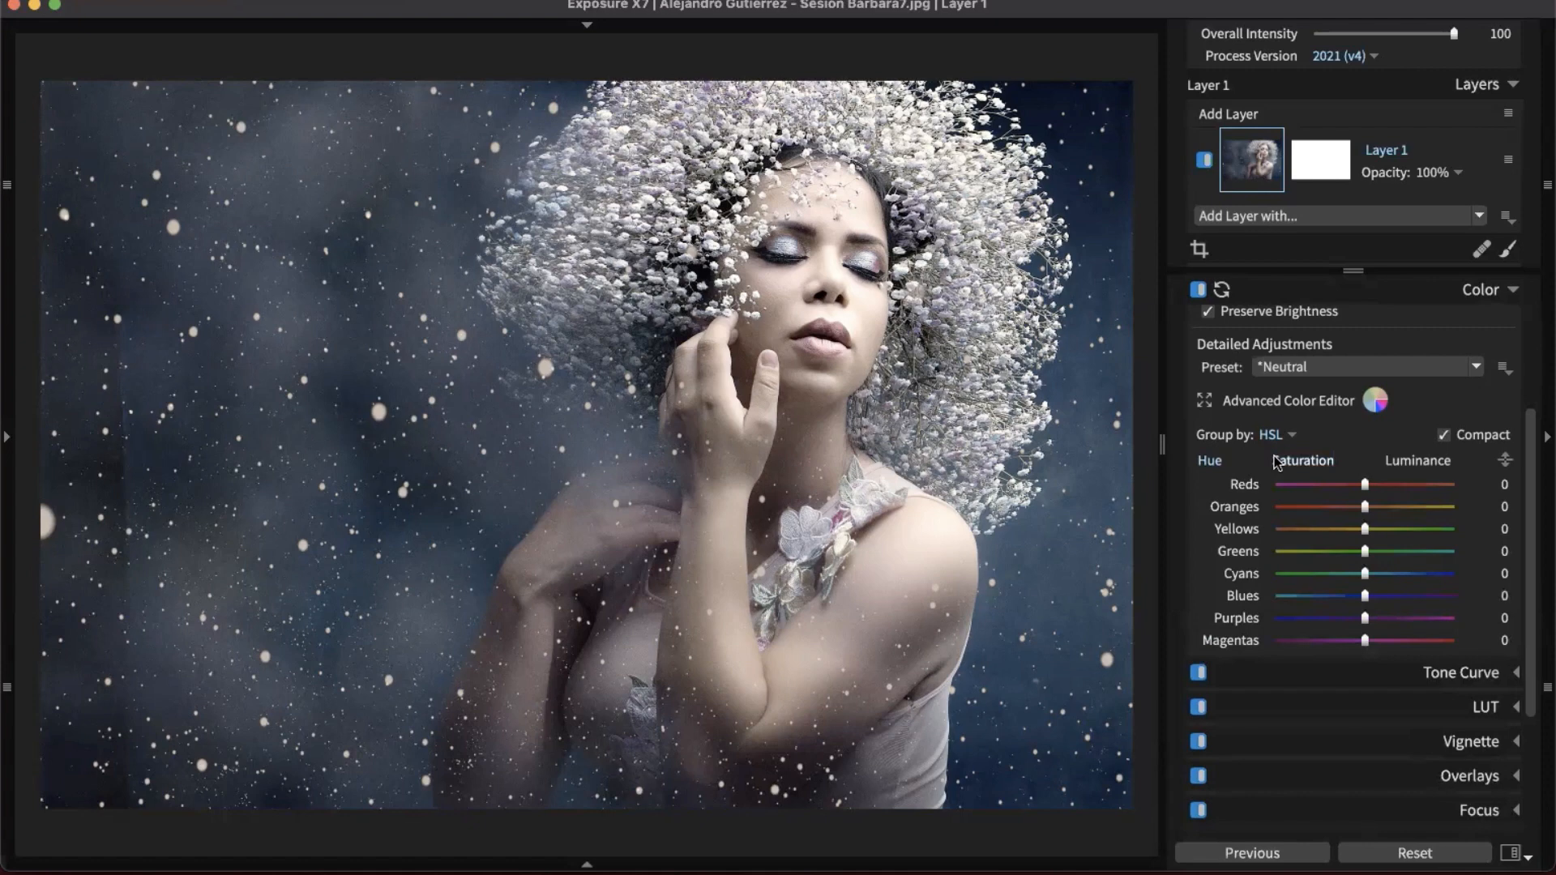
{"action": "left_click", "coordinate": [1277, 462]}
{"action": "left_click", "coordinate": [1386, 461]}
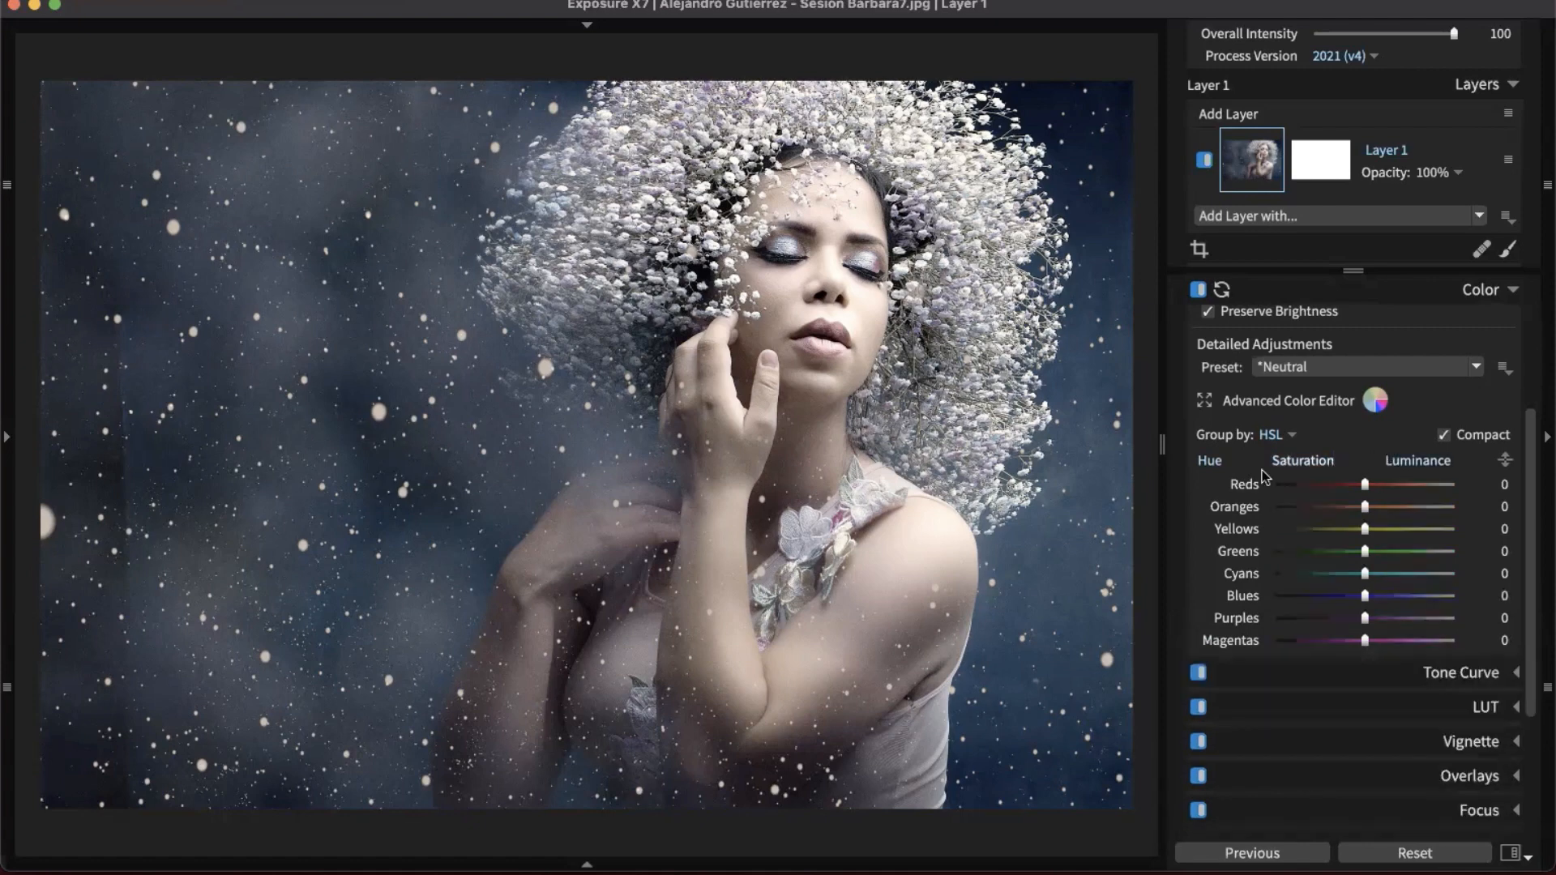
- Try a Reds hue shift of -40 on the portrait and reset it
{"action": "left_click", "coordinate": [1208, 464]}
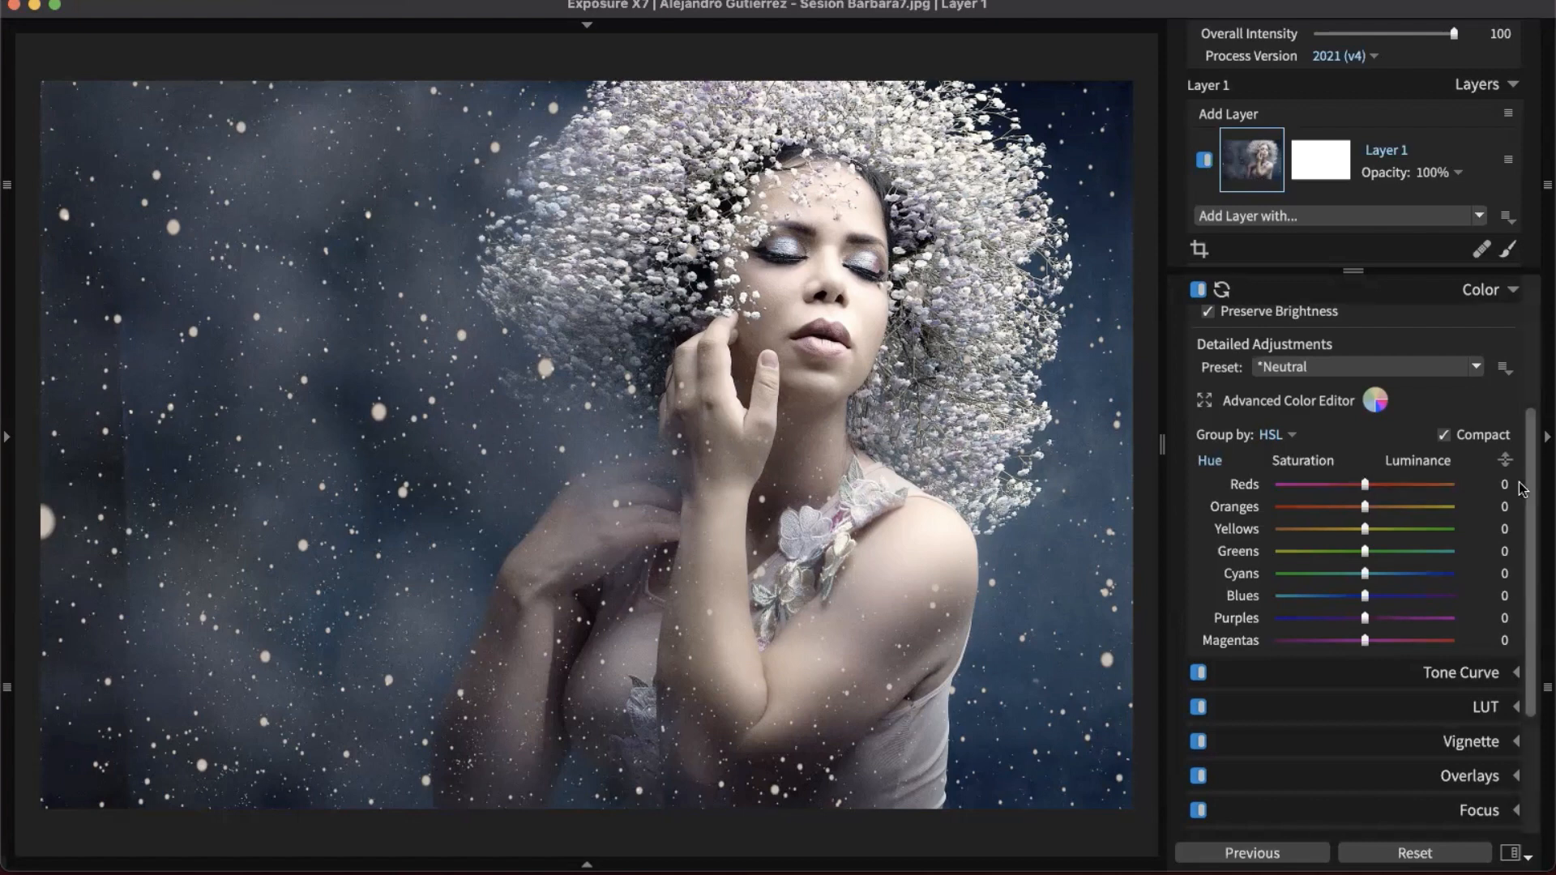
{"action": "left_click_drag", "start_coordinate": [1366, 477], "coordinate": [1331, 485]}
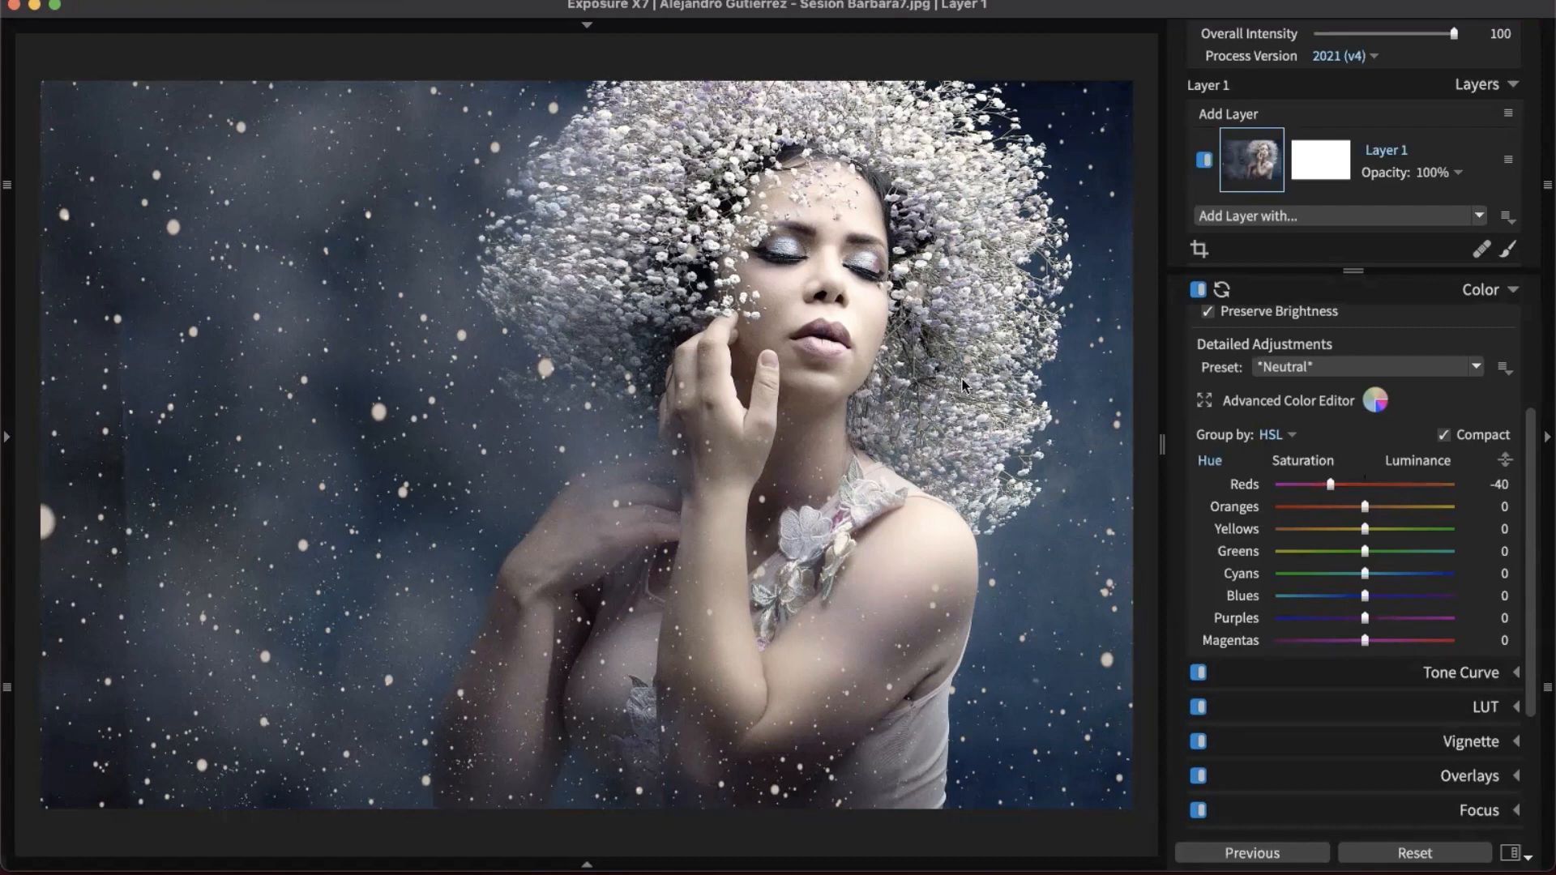
{"action": "double_click", "coordinate": [1331, 485]}
- Compare the Hue and Saturation slider sets and leave the Saturation sliders shown
{"action": "left_click", "coordinate": [1299, 461]}
{"action": "left_click", "coordinate": [1209, 461]}
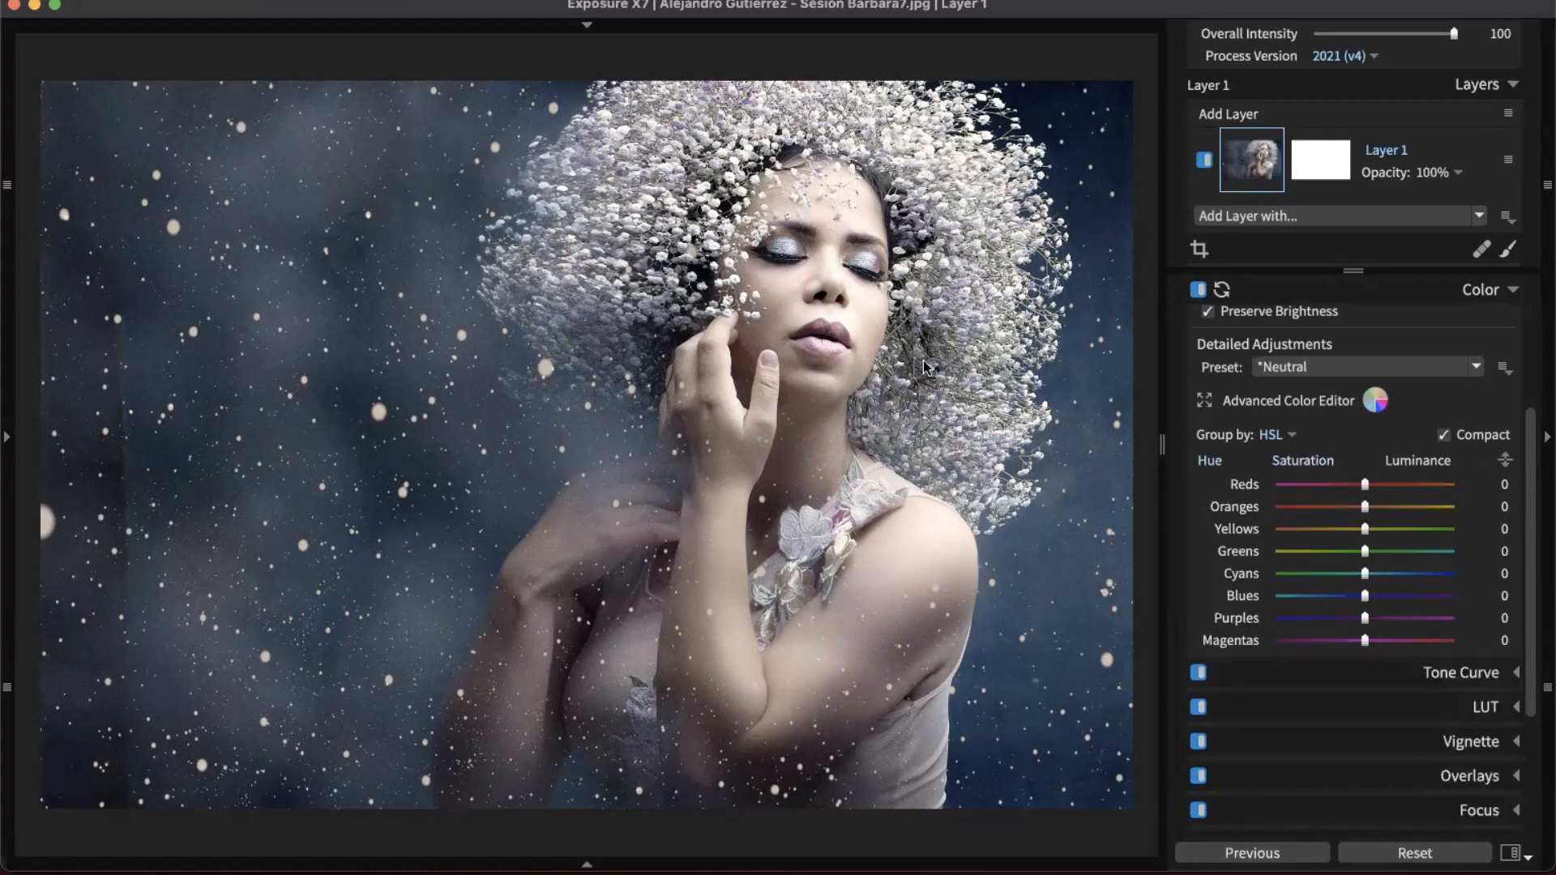
{"action": "left_click", "coordinate": [1303, 461]}
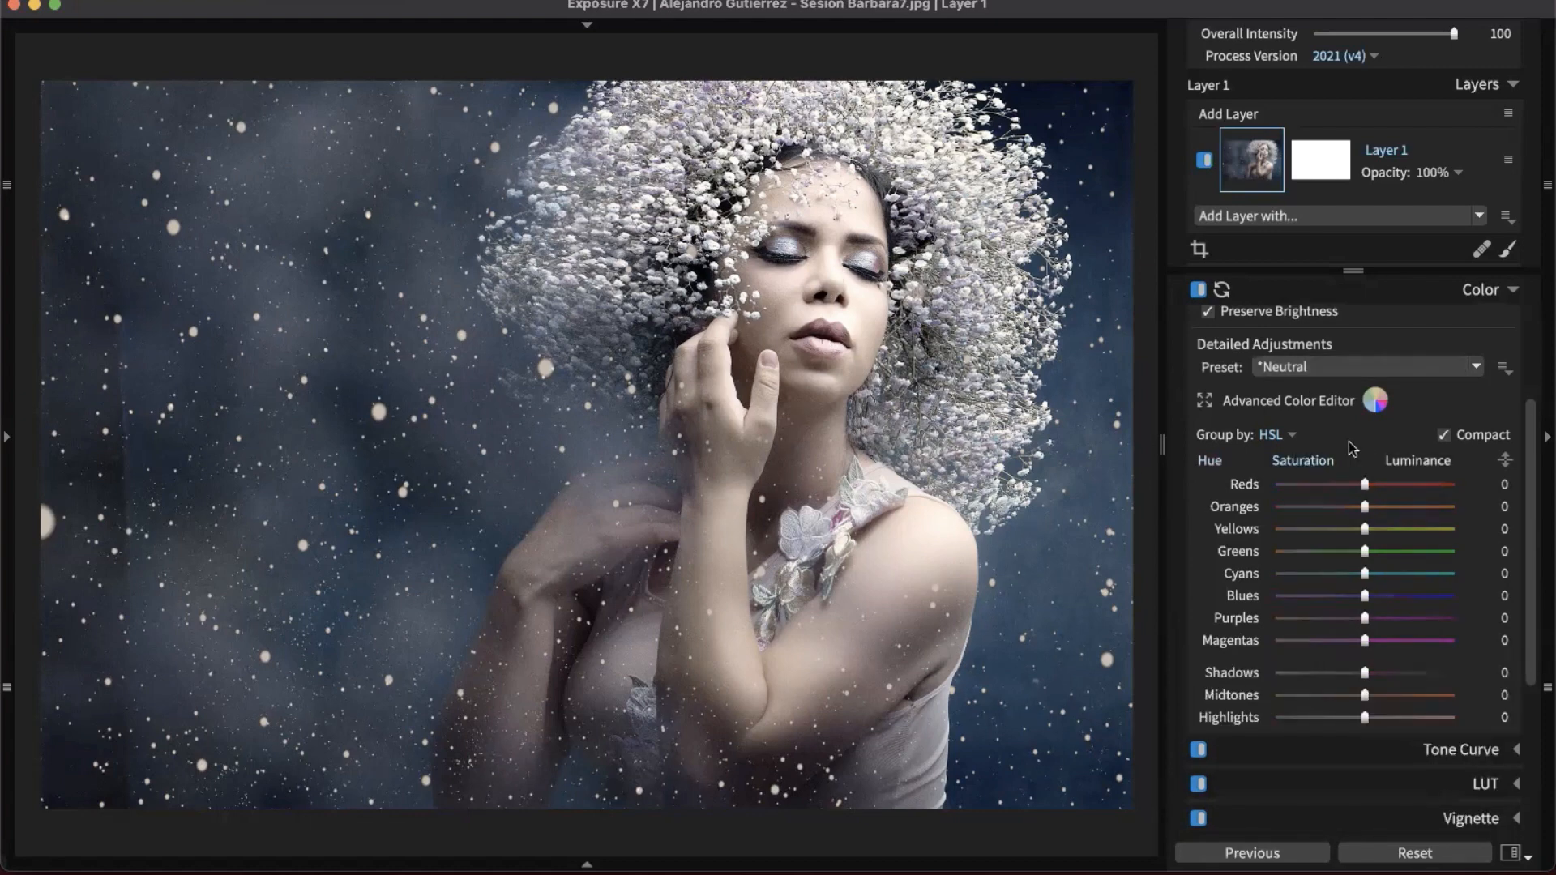
- Raise the saturation of the color sampled from the portrait's lips with on-image adjustment, bringing Reds to 20 and Magentas to 27
{"action": "left_click", "coordinate": [1506, 460]}
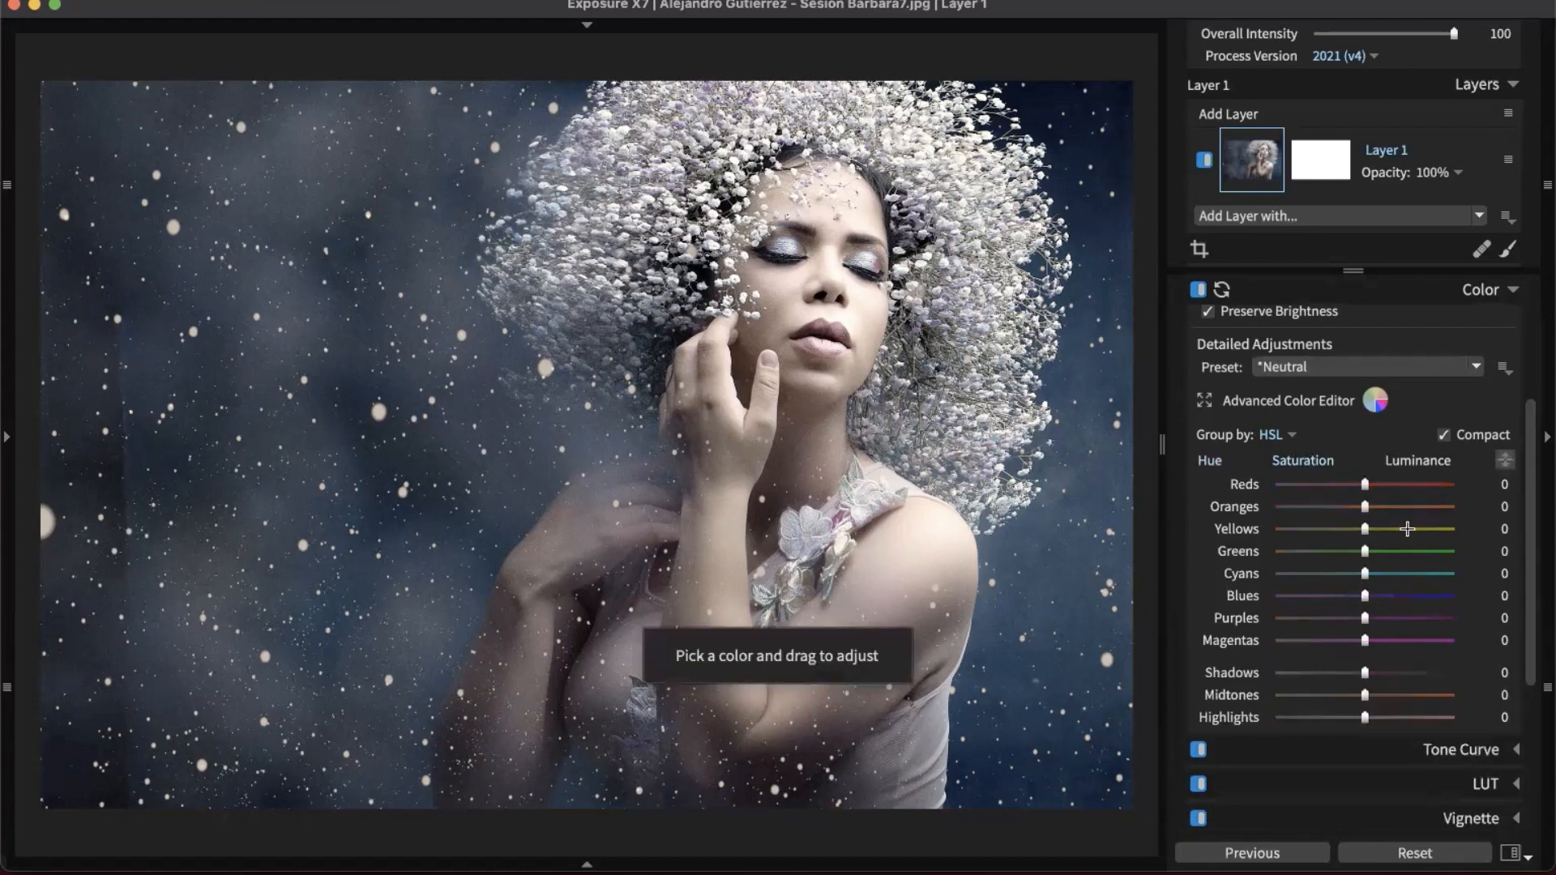
{"action": "left_click", "coordinate": [1505, 460]}
{"action": "left_click", "coordinate": [1505, 460]}
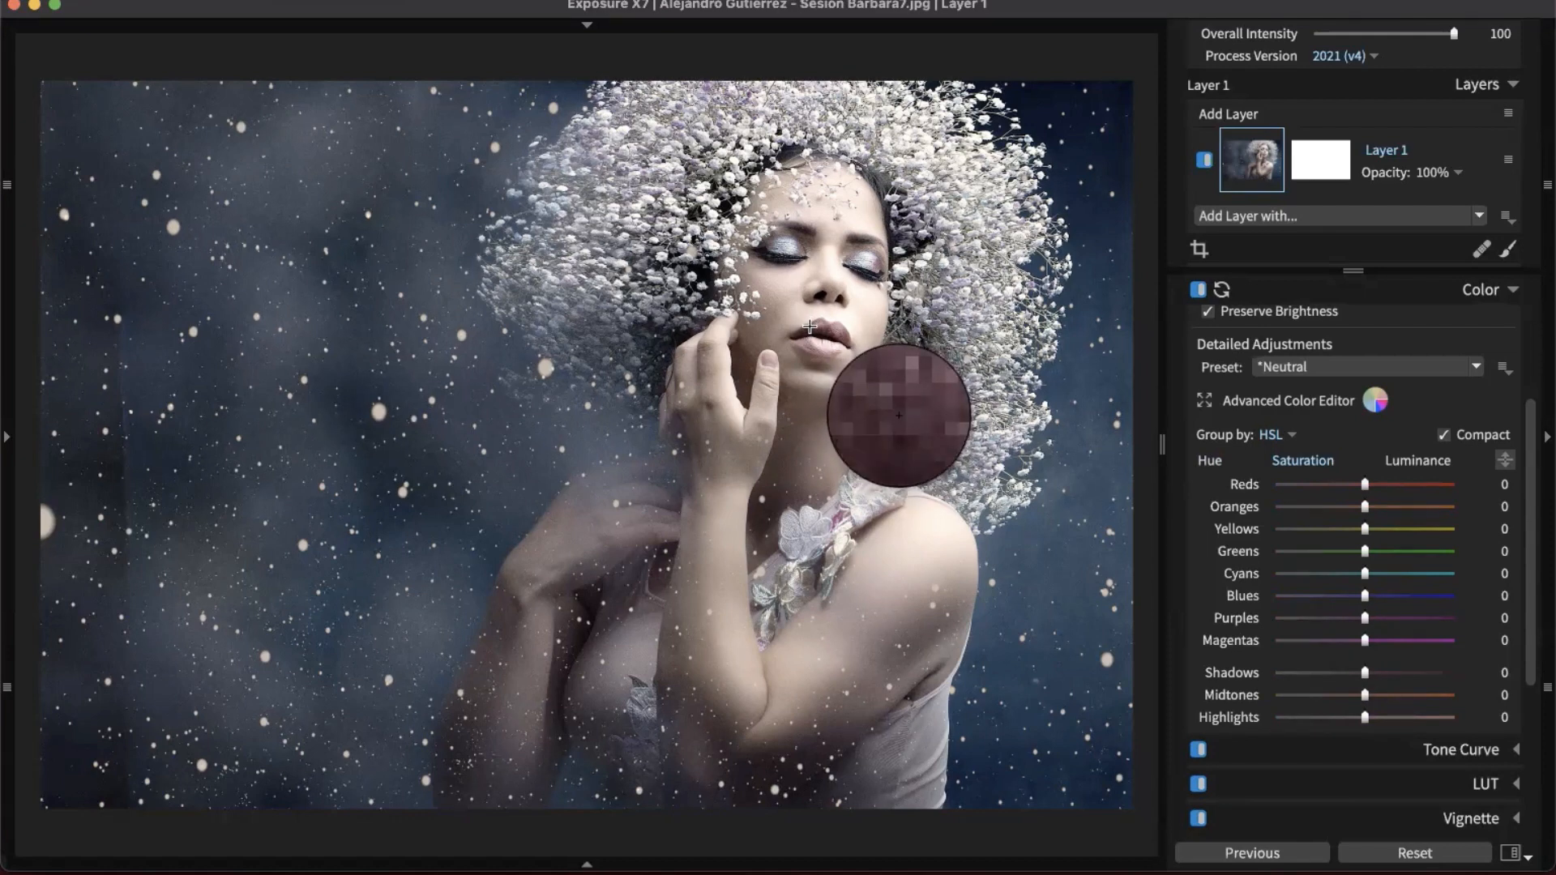
{"action": "left_click_drag", "start_coordinate": [810, 327], "coordinate": [809, 277]}
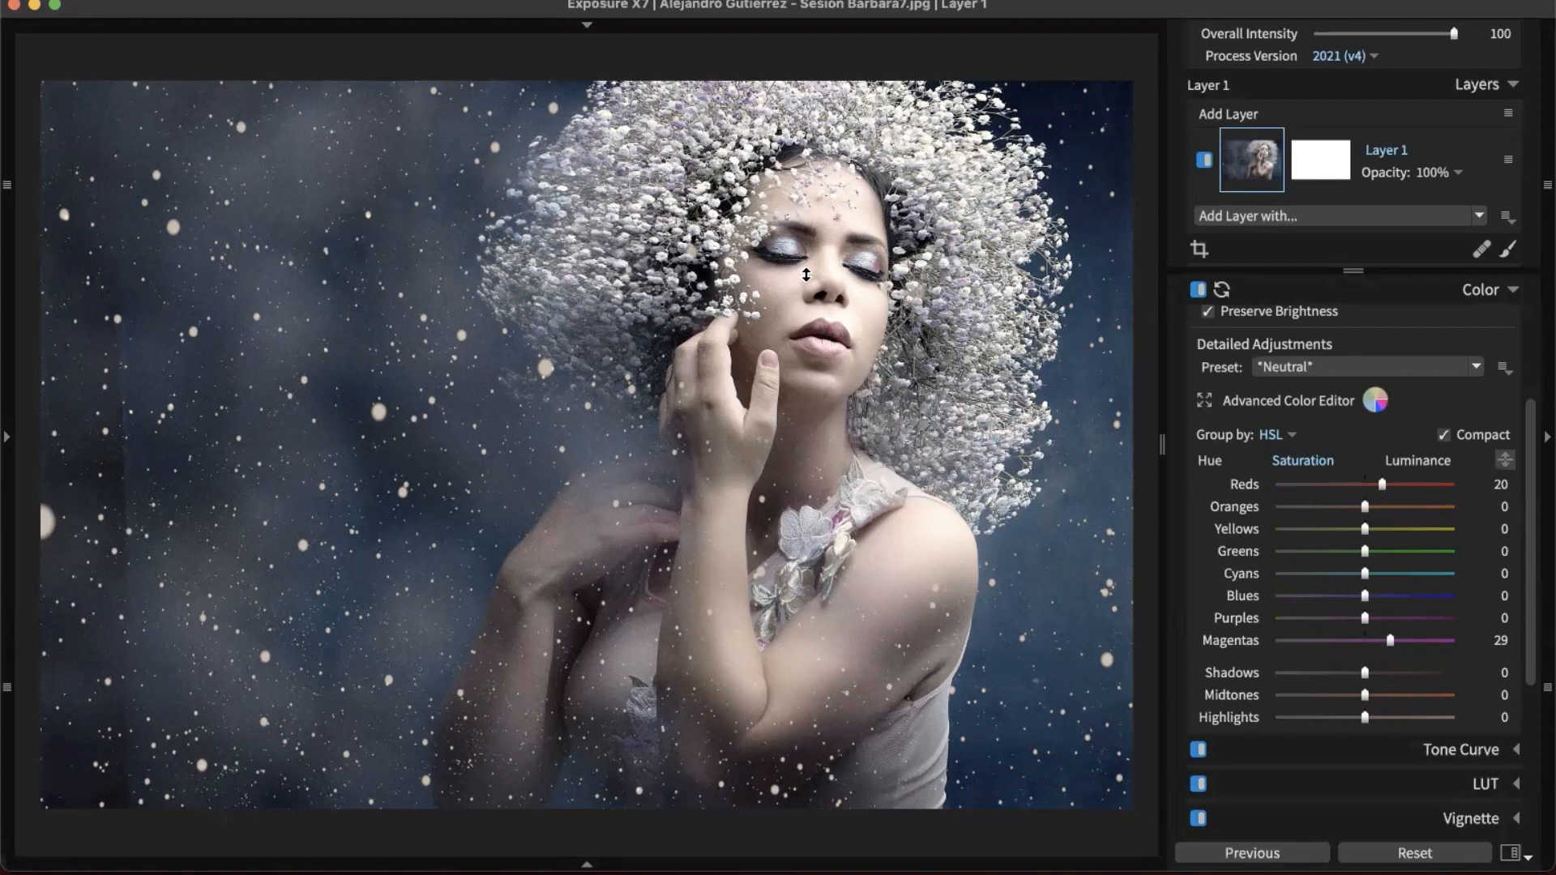
{"action": "mouse_move", "coordinate": [806, 276]}
{"action": "left_mouse_down"}
{"action": "mouse_move", "coordinate": [791, 492]}
{"action": "mouse_move", "coordinate": [794, 278]}
{"action": "left_mouse_up"}
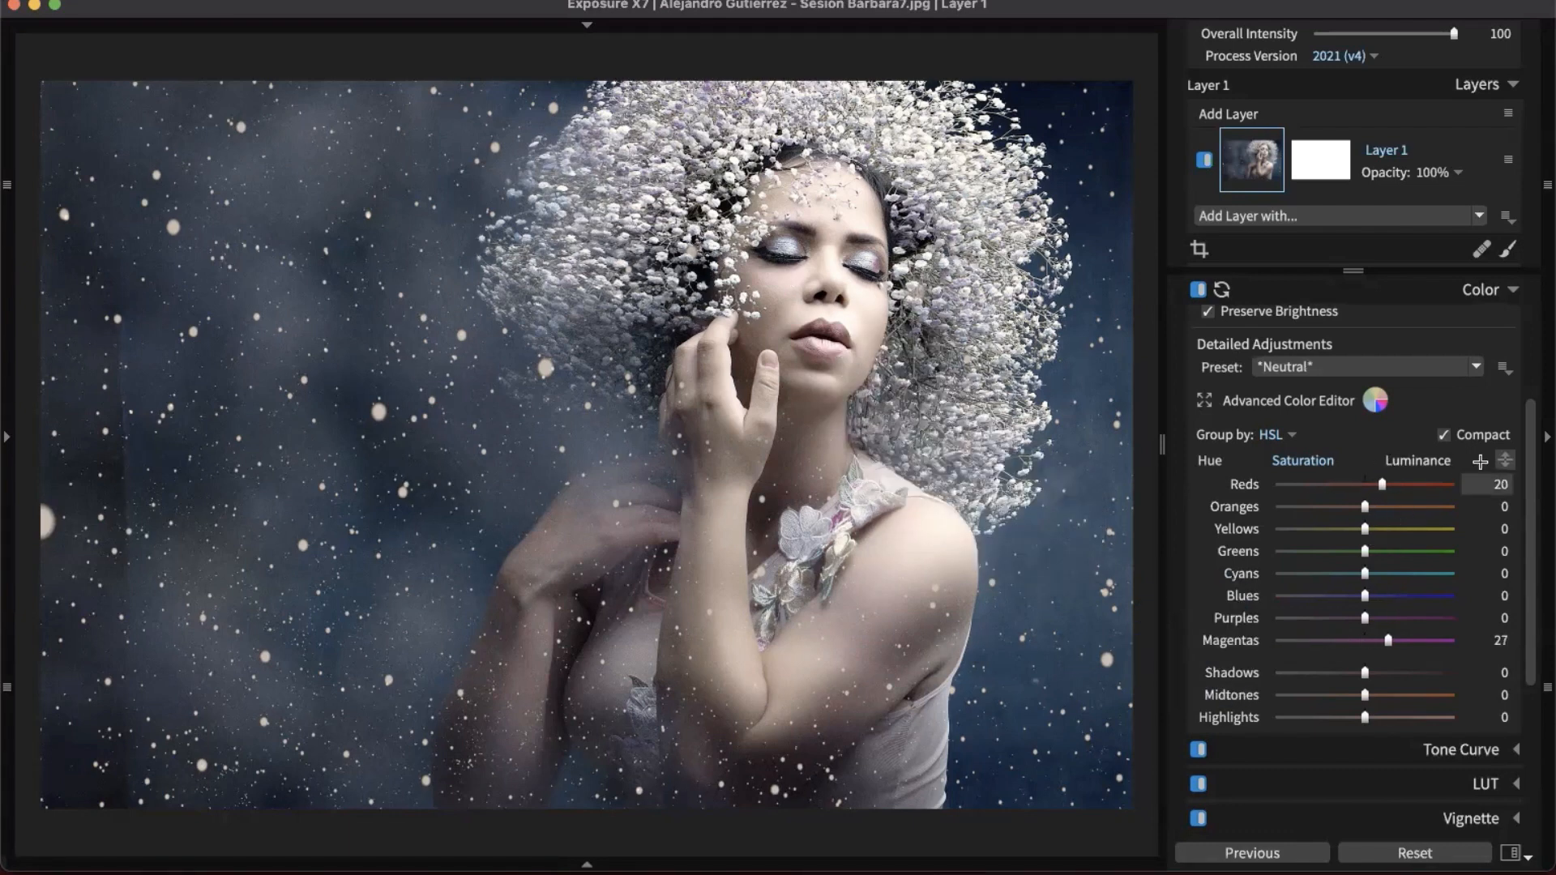
{"action": "left_click", "coordinate": [1505, 460]}
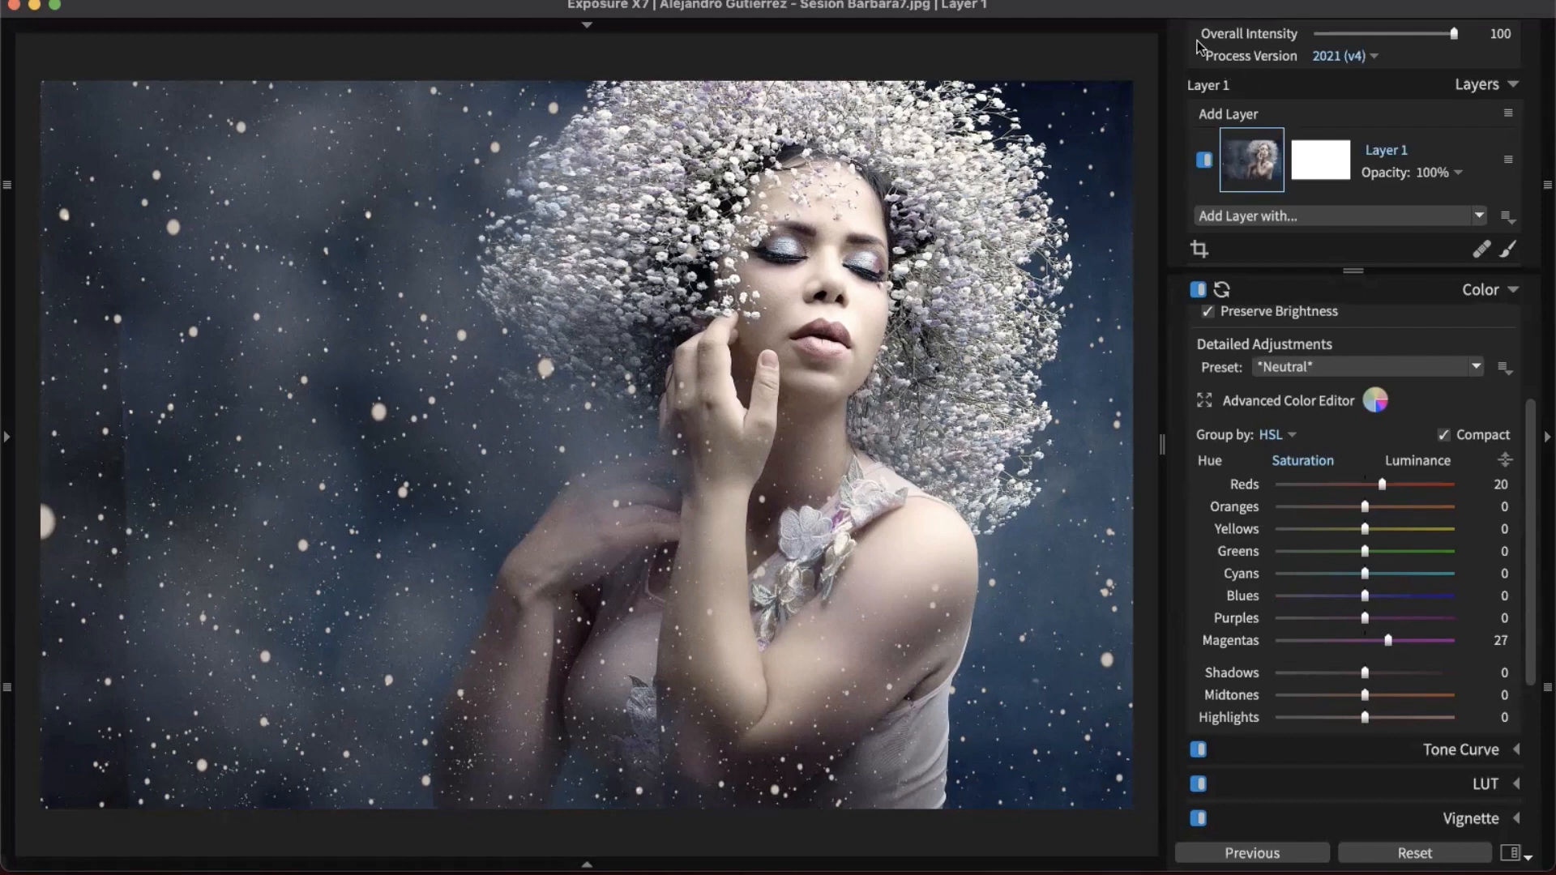
- Return to the thumbnail grid and apply the previous photo's settings to the portrait with the dried-flower headpiece
{"action": "double_click", "coordinate": [1066, 444]}
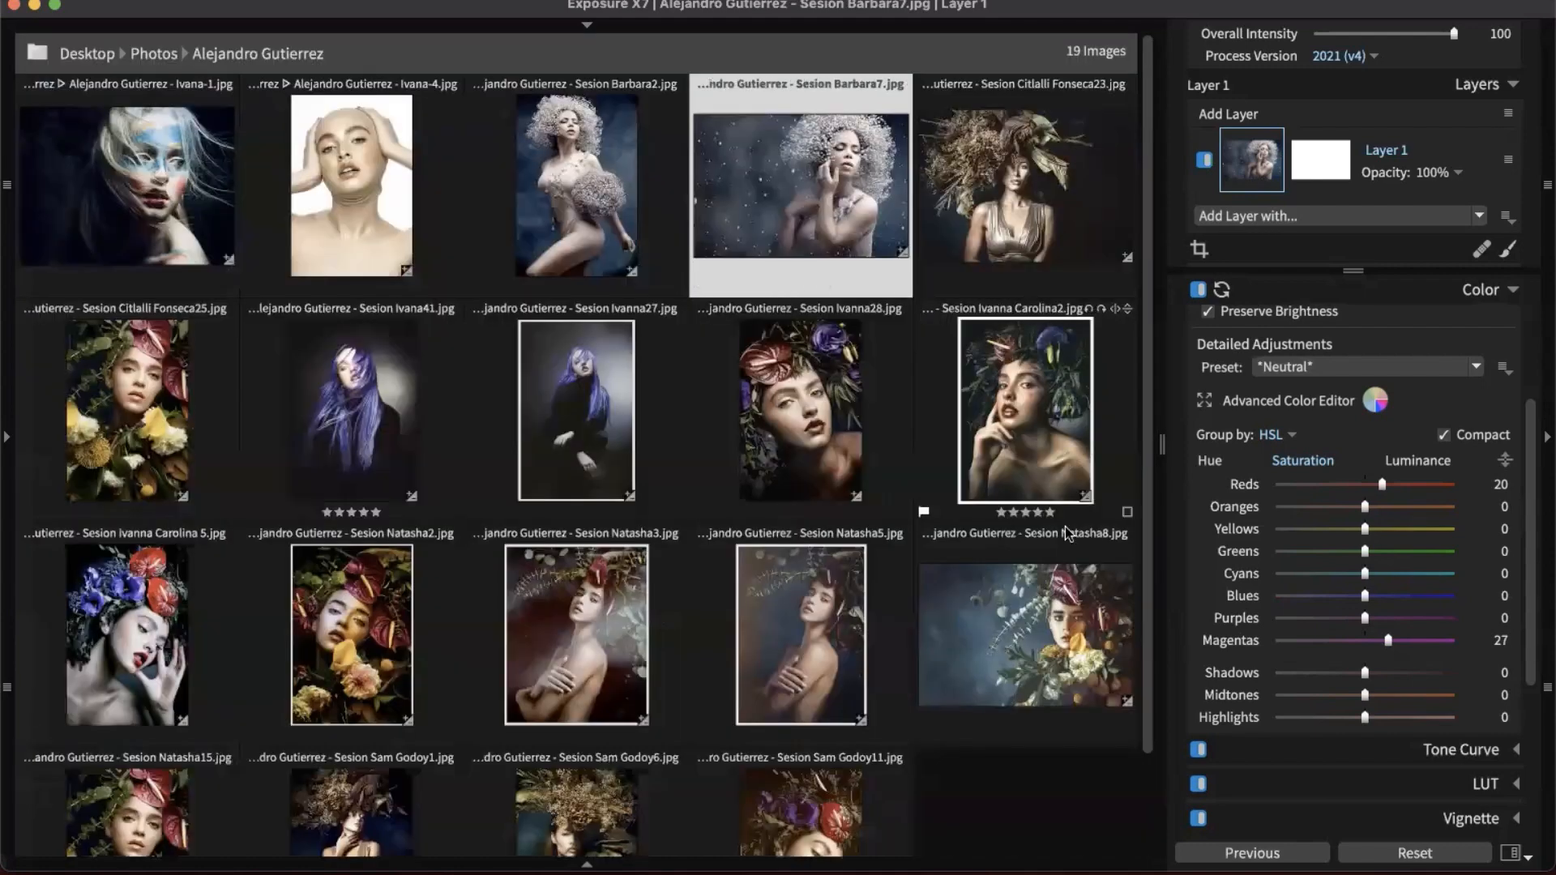
{"action": "left_click", "coordinate": [1009, 192]}
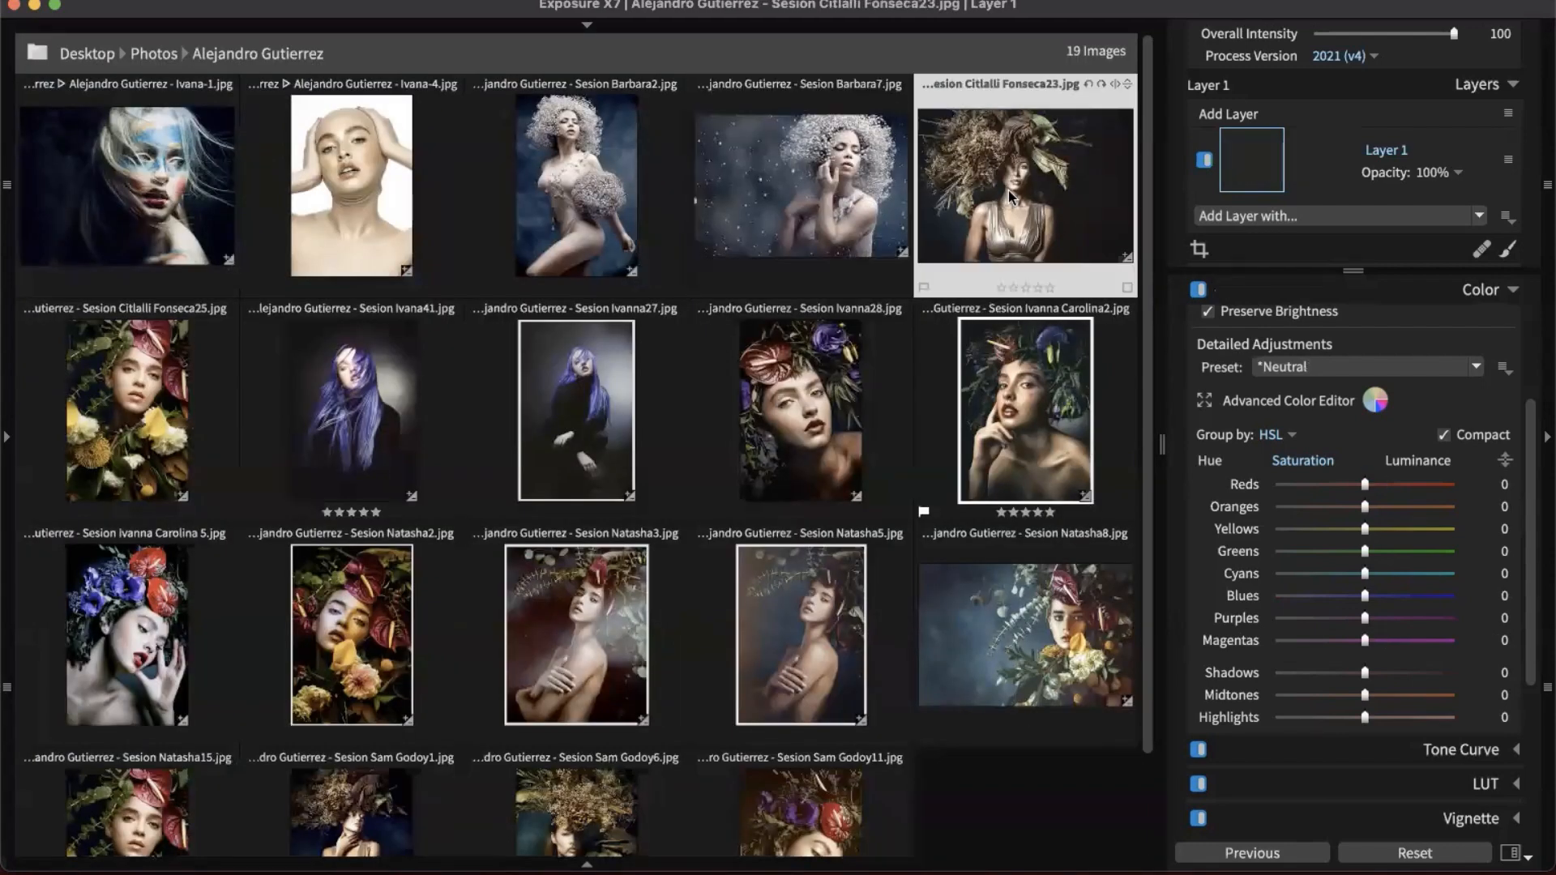
{"action": "left_click", "coordinate": [1277, 856]}
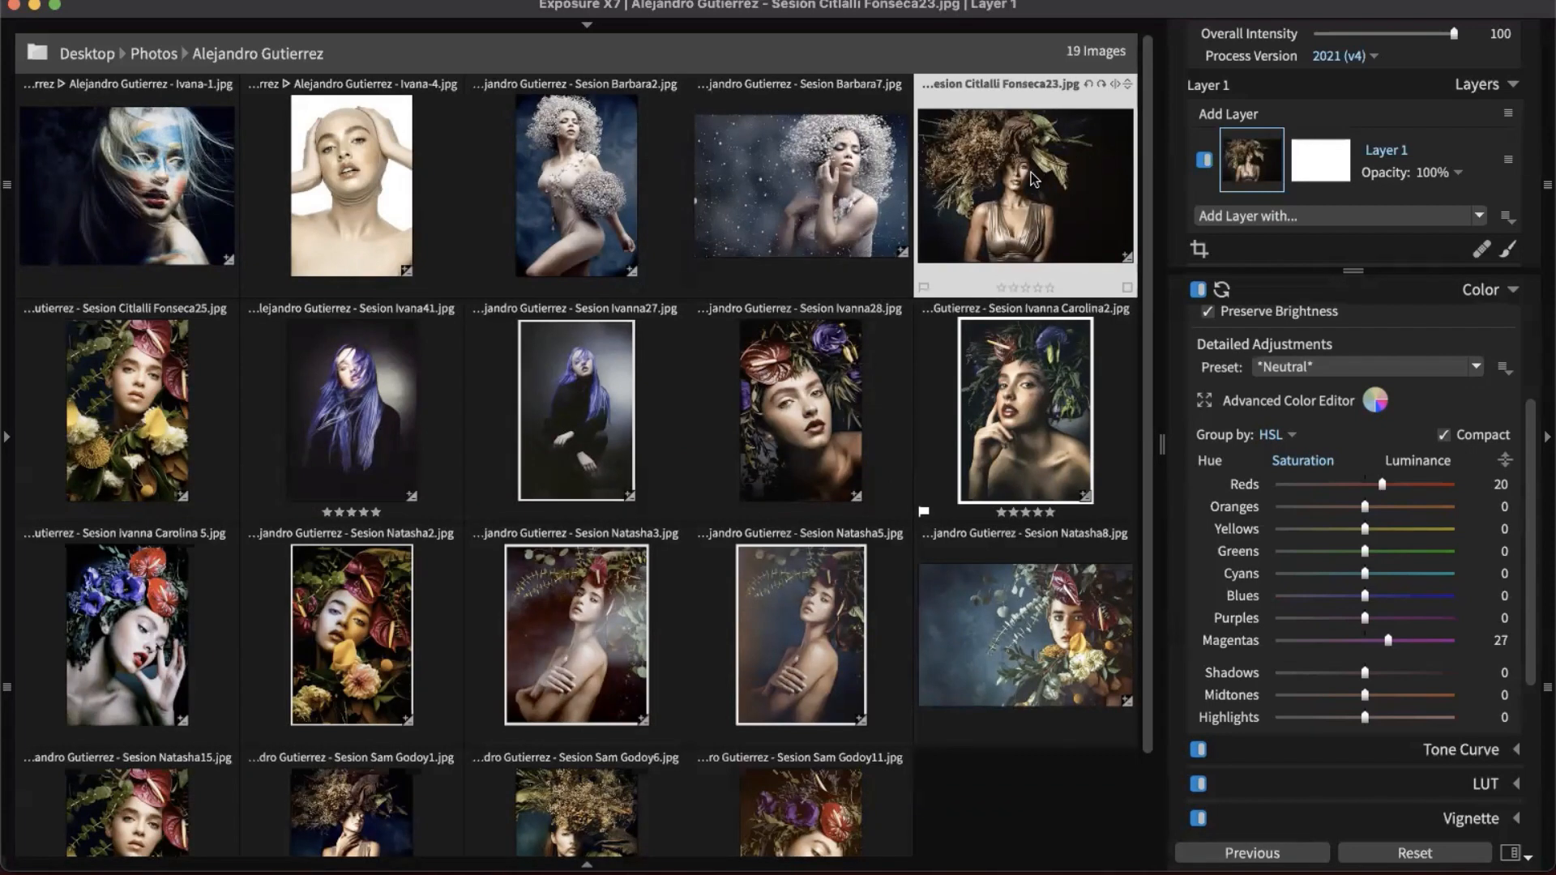
- Apply the previous settings to the portrait surrounded by yellow flowers, and open the dried-flower portrait in the large view
{"action": "left_click", "coordinate": [214, 392]}
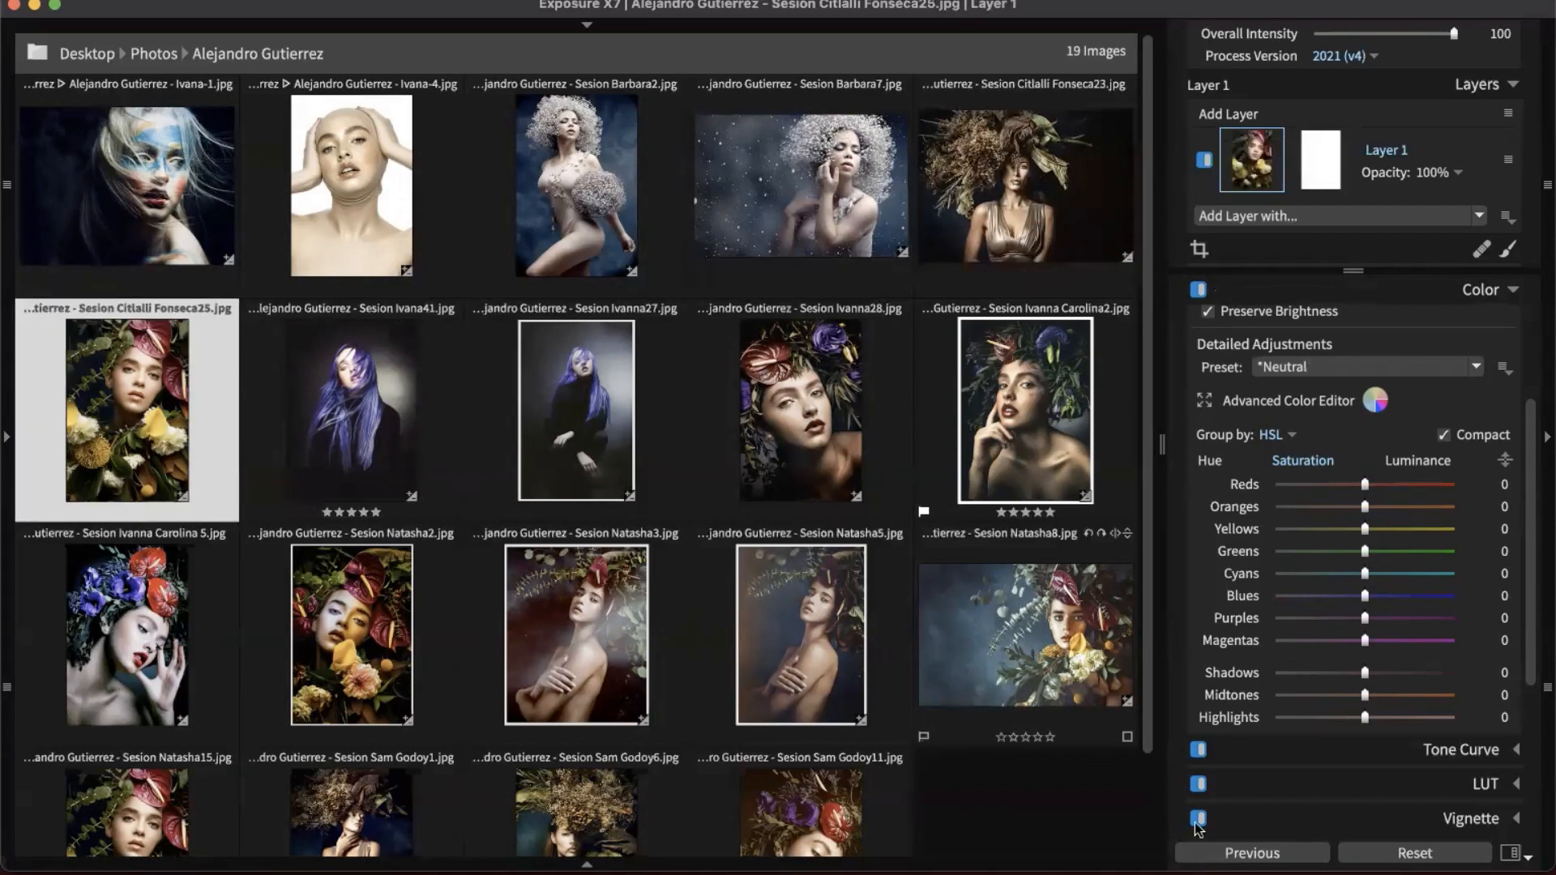
{"action": "left_click", "coordinate": [1252, 852]}
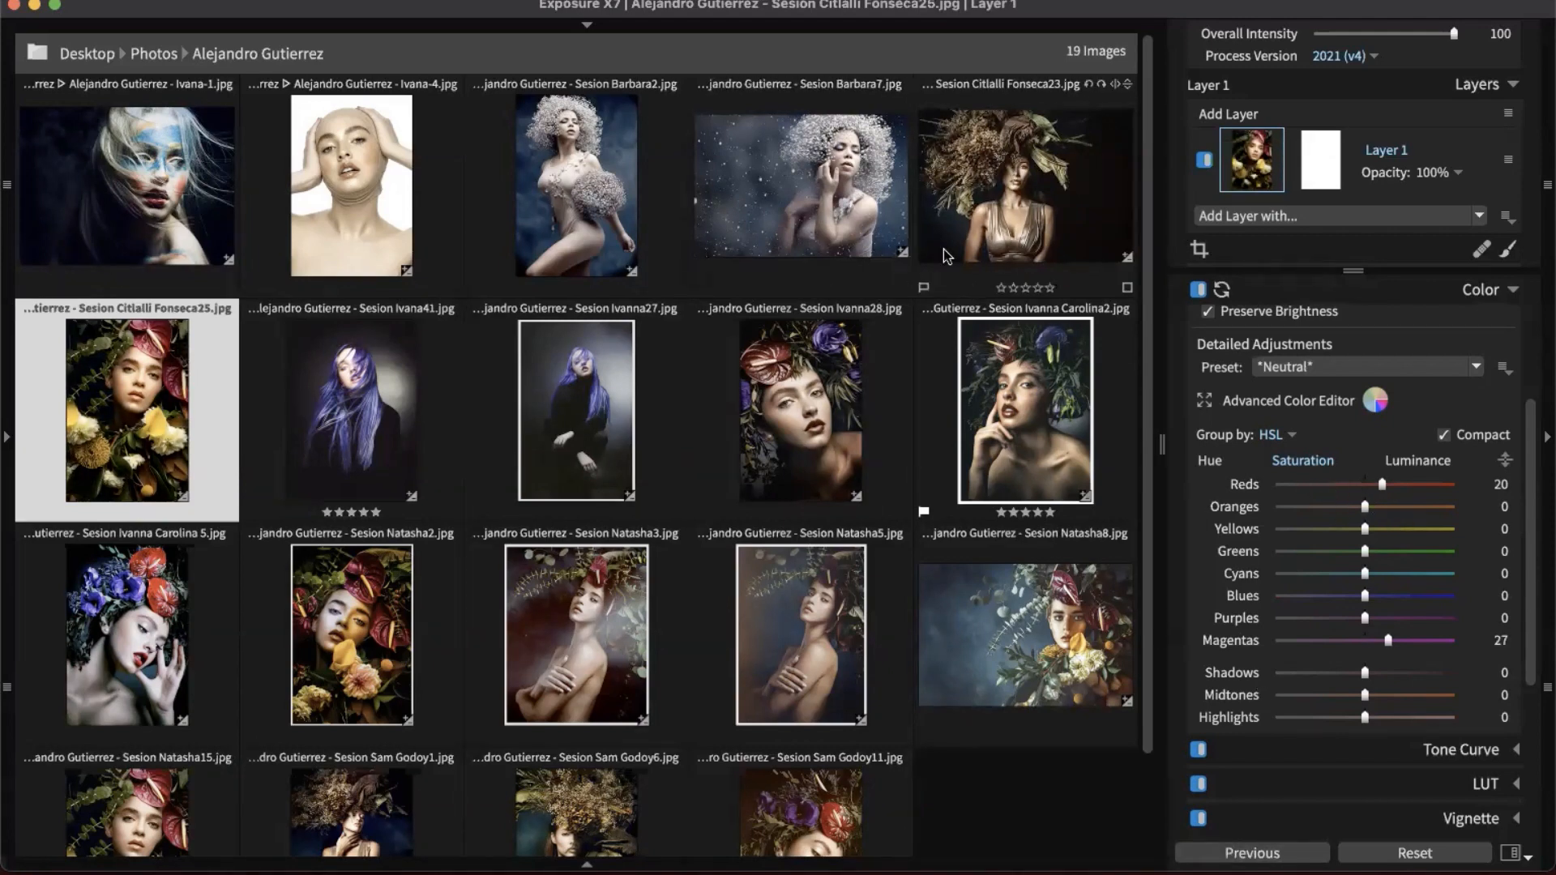
{"action": "double_click", "coordinate": [989, 221]}
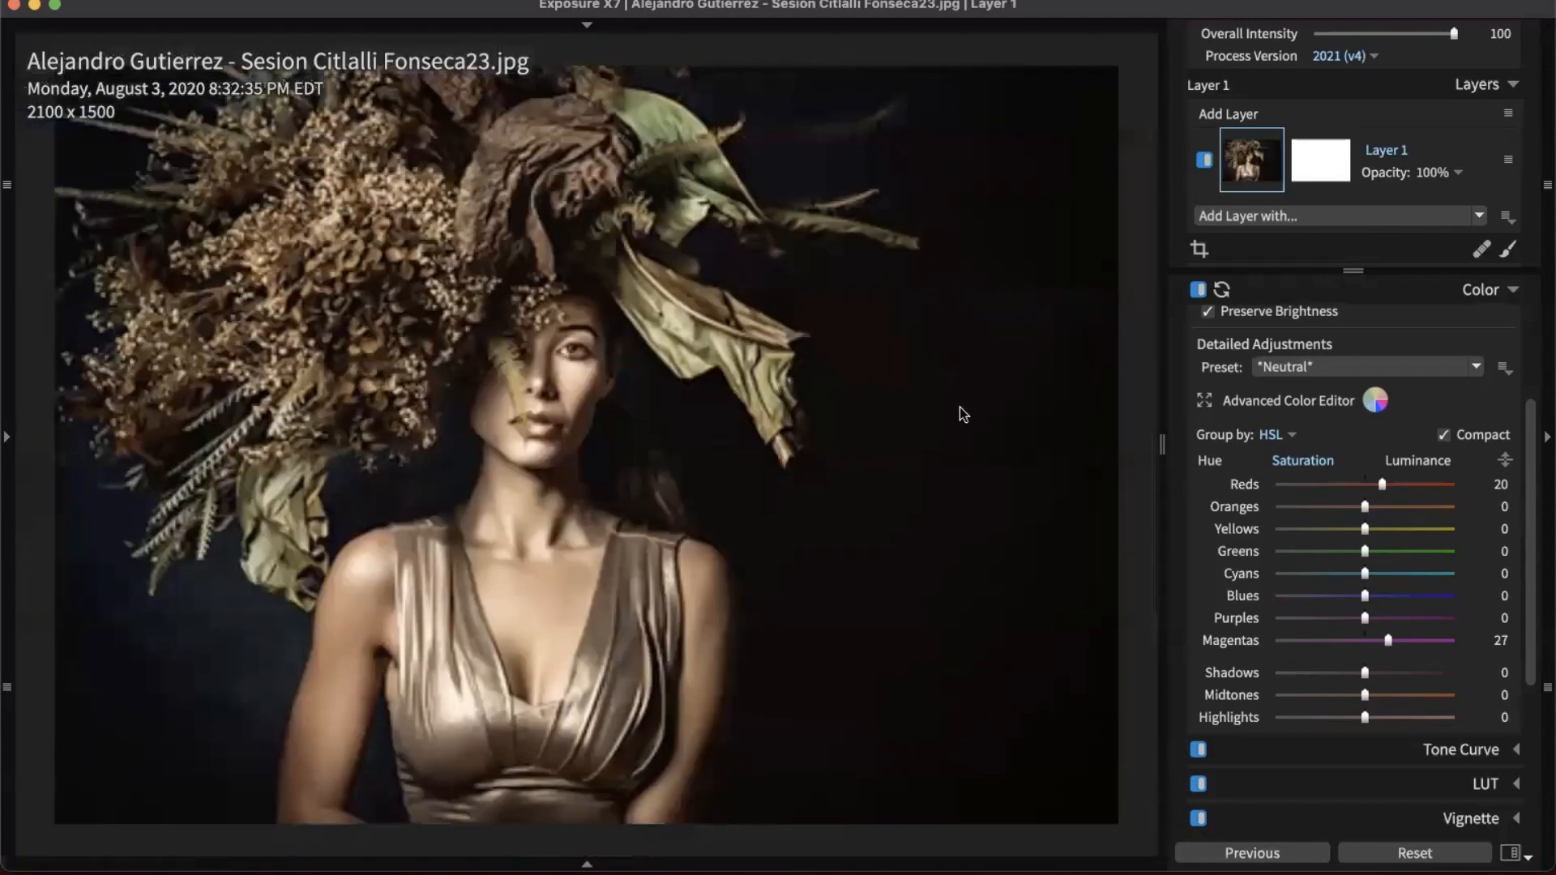
- Reset all adjustments on the portrait with the dried-flower headdress
{"action": "left_click", "coordinate": [1396, 857]}
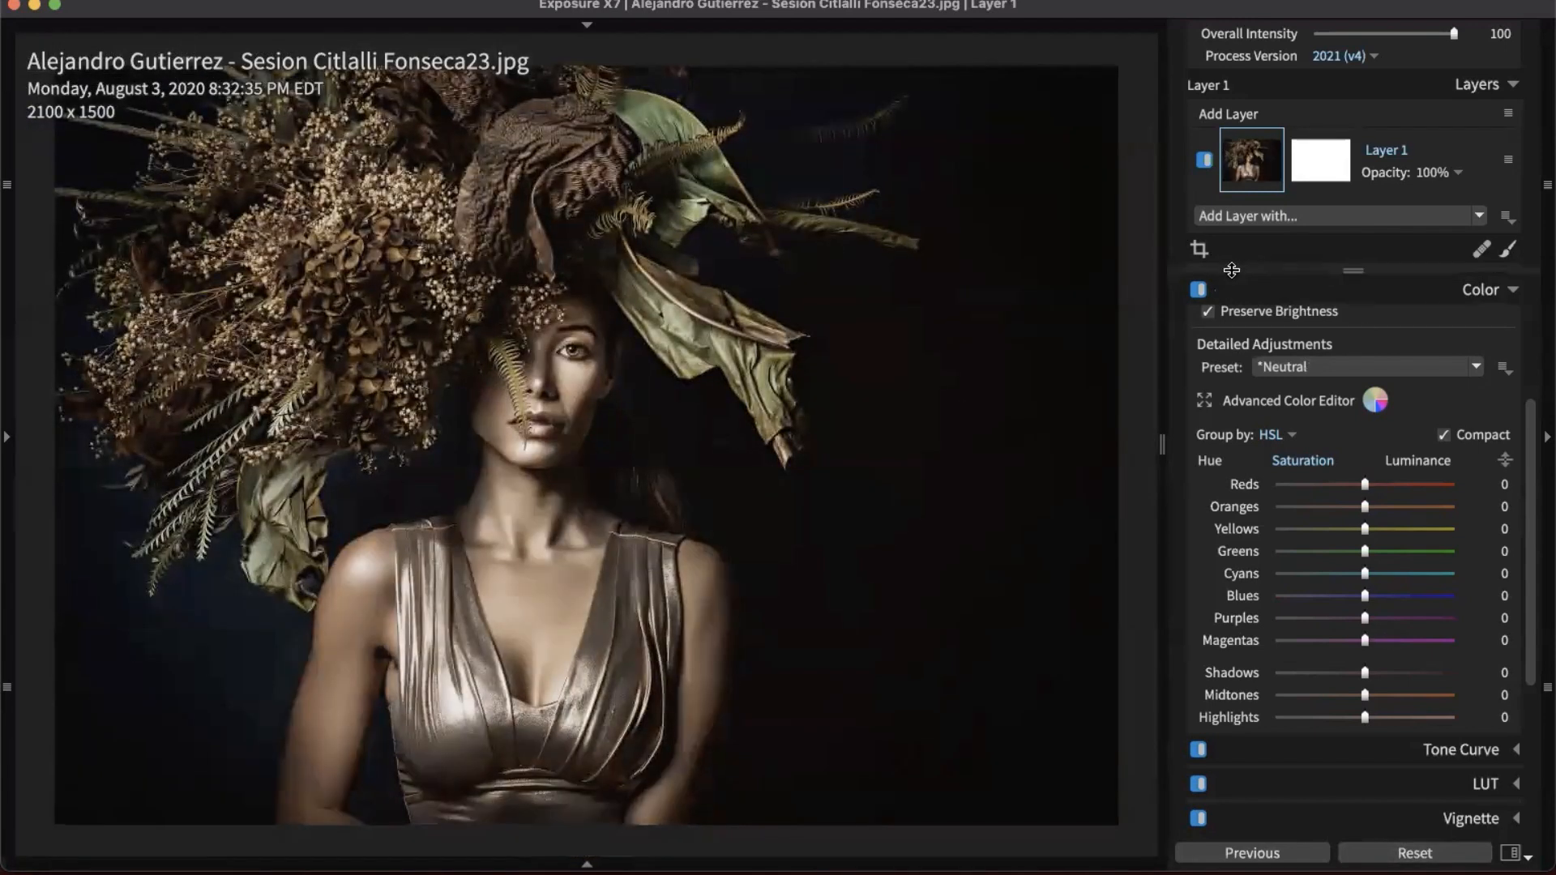
{"action": "scroll", "coordinate": [1388, 468], "scroll_direction": "up", "scroll_amount": 4}
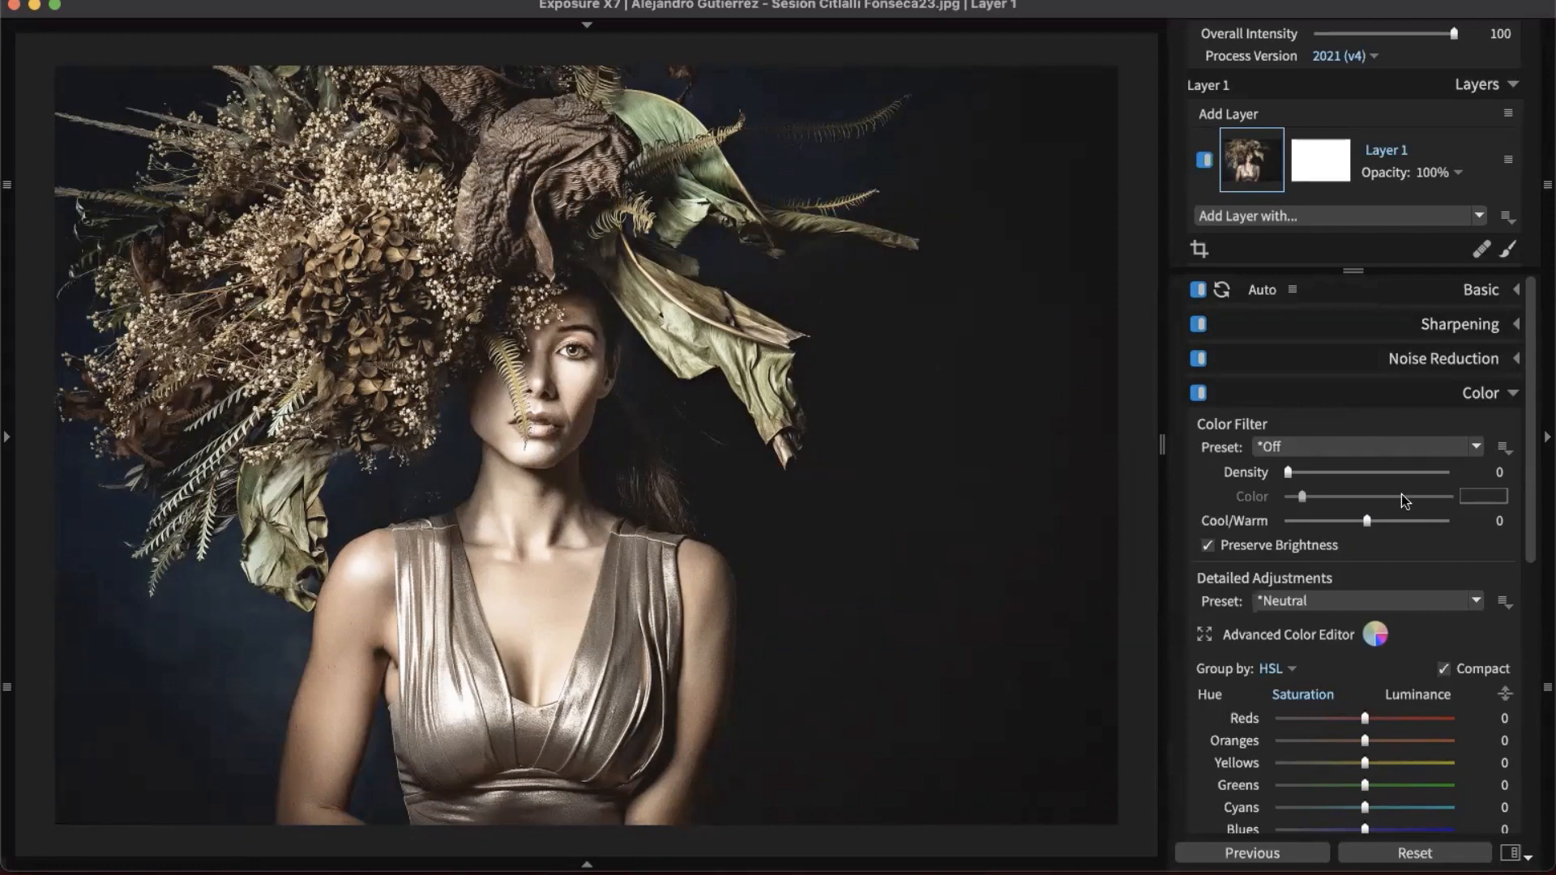
{"action": "scroll", "coordinate": [1402, 494], "scroll_direction": "down", "scroll_amount": 3}
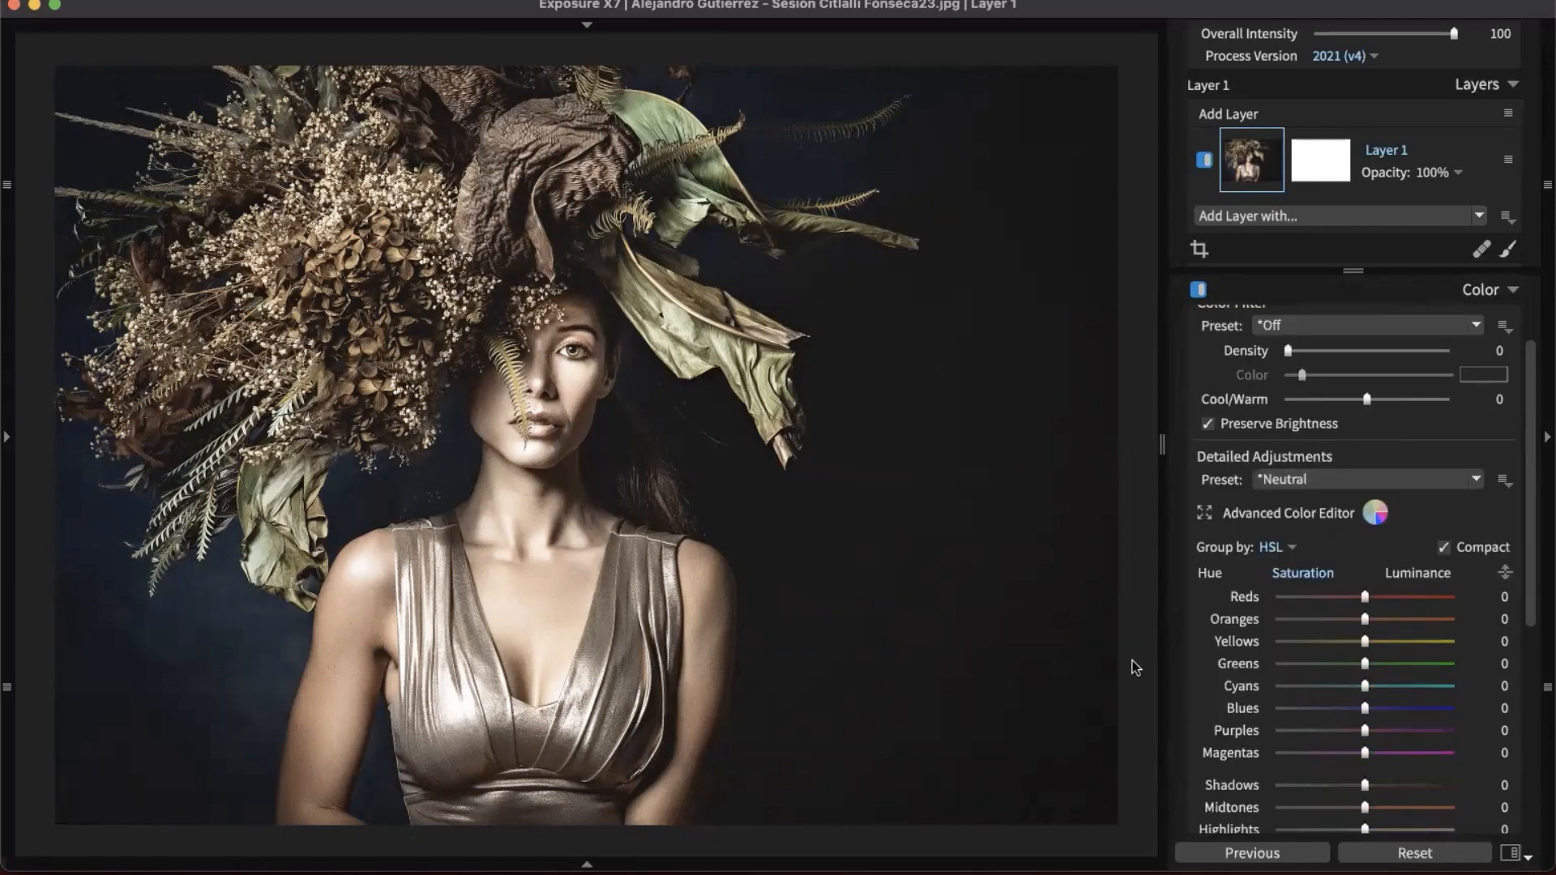
{"action": "scroll", "coordinate": [1297, 567], "scroll_direction": "down", "scroll_amount": 2}
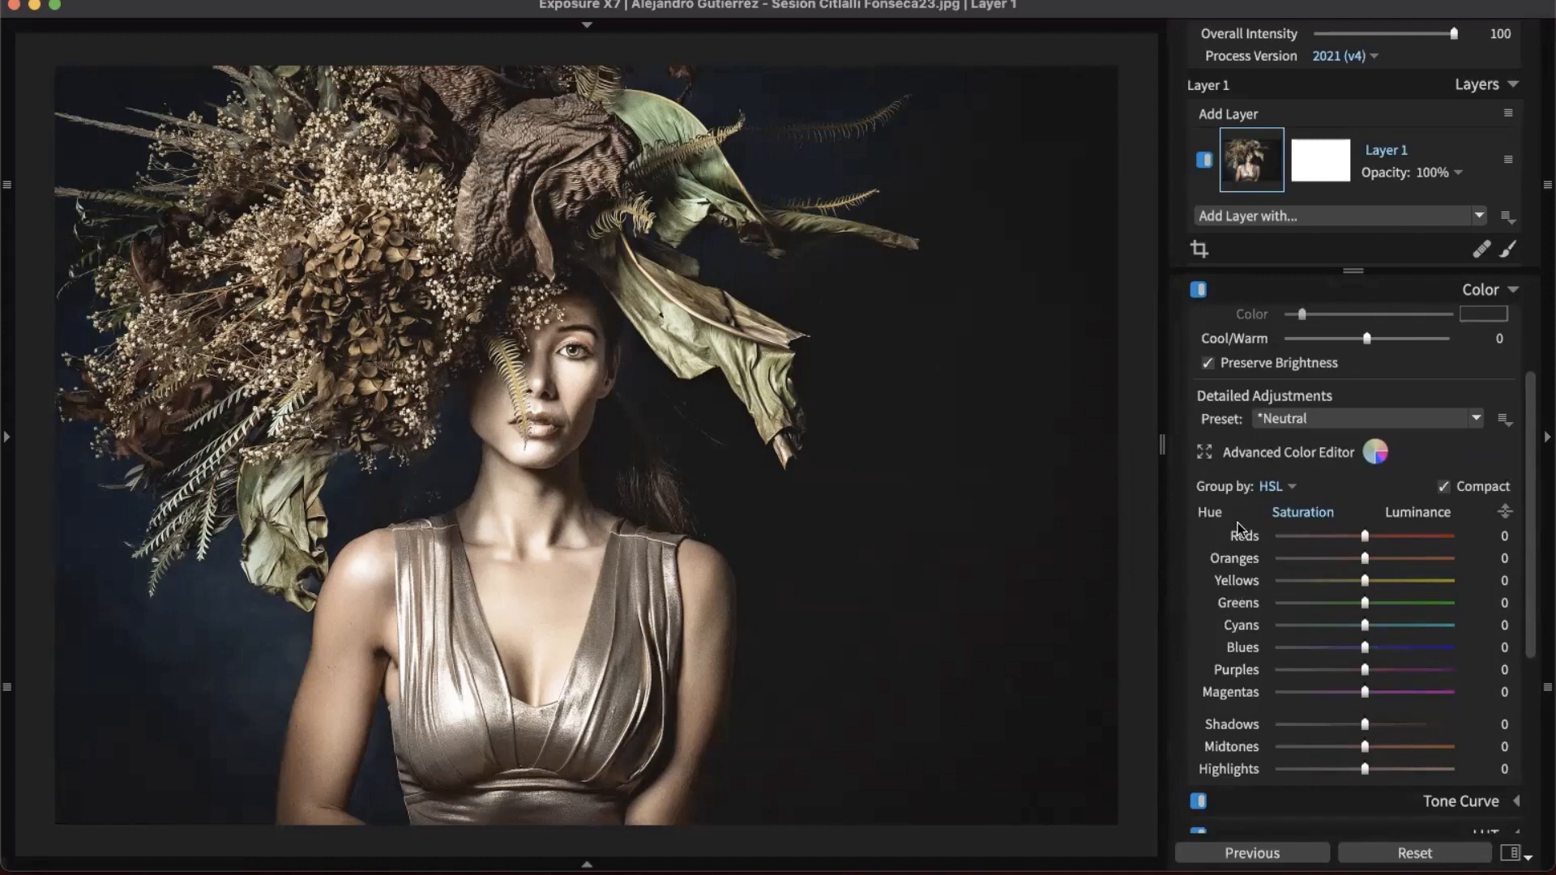
- Lower the Greens luminance to -50 in the HSL color adjustments
{"action": "left_click", "coordinate": [1213, 513]}
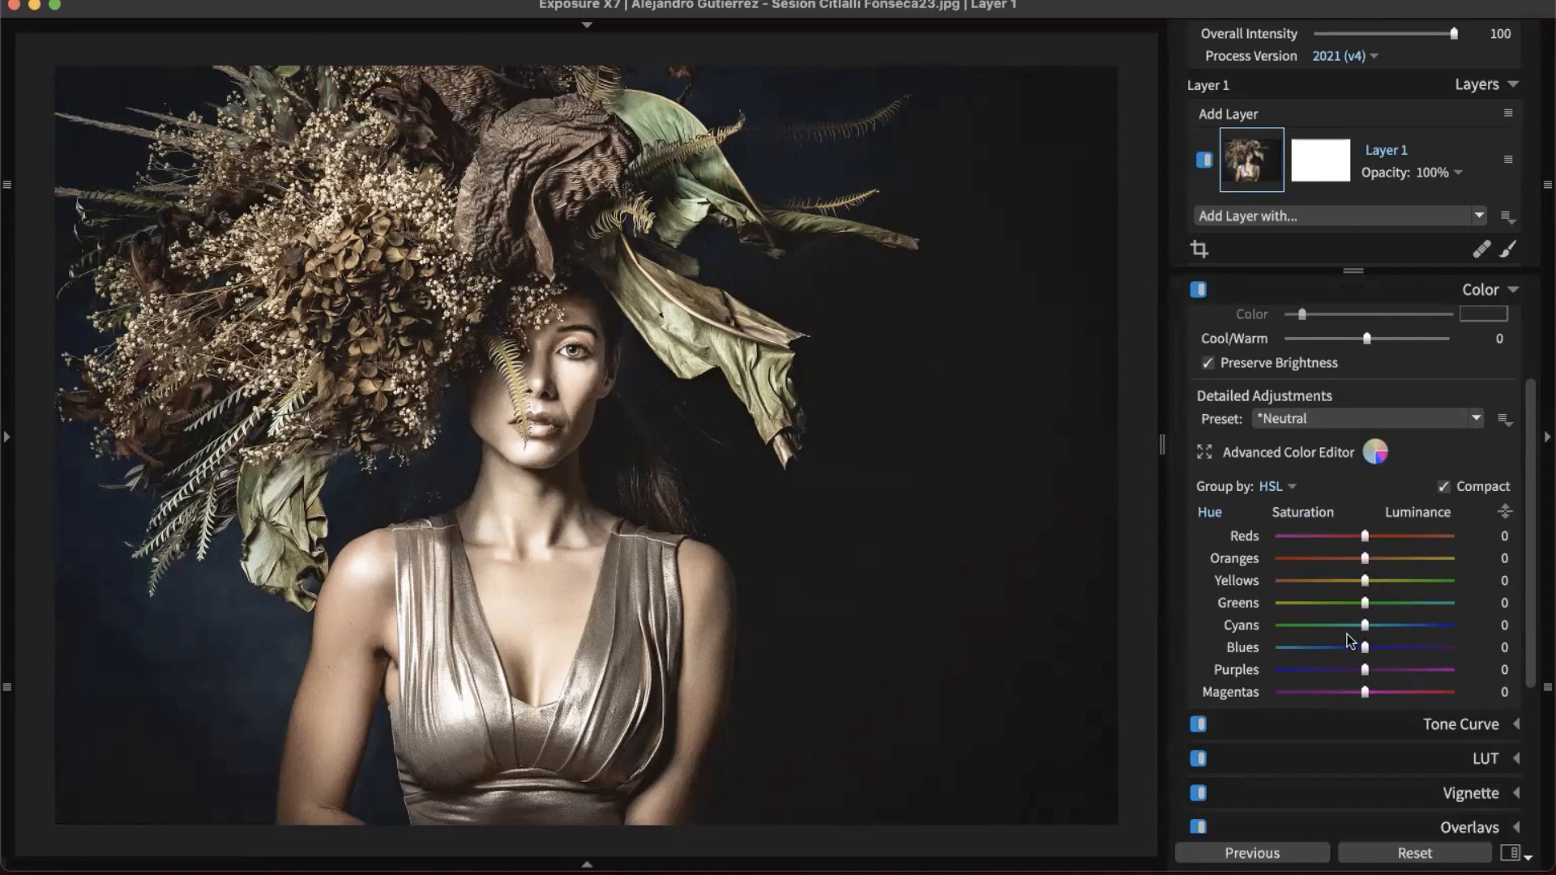
{"action": "left_click", "coordinate": [1433, 519]}
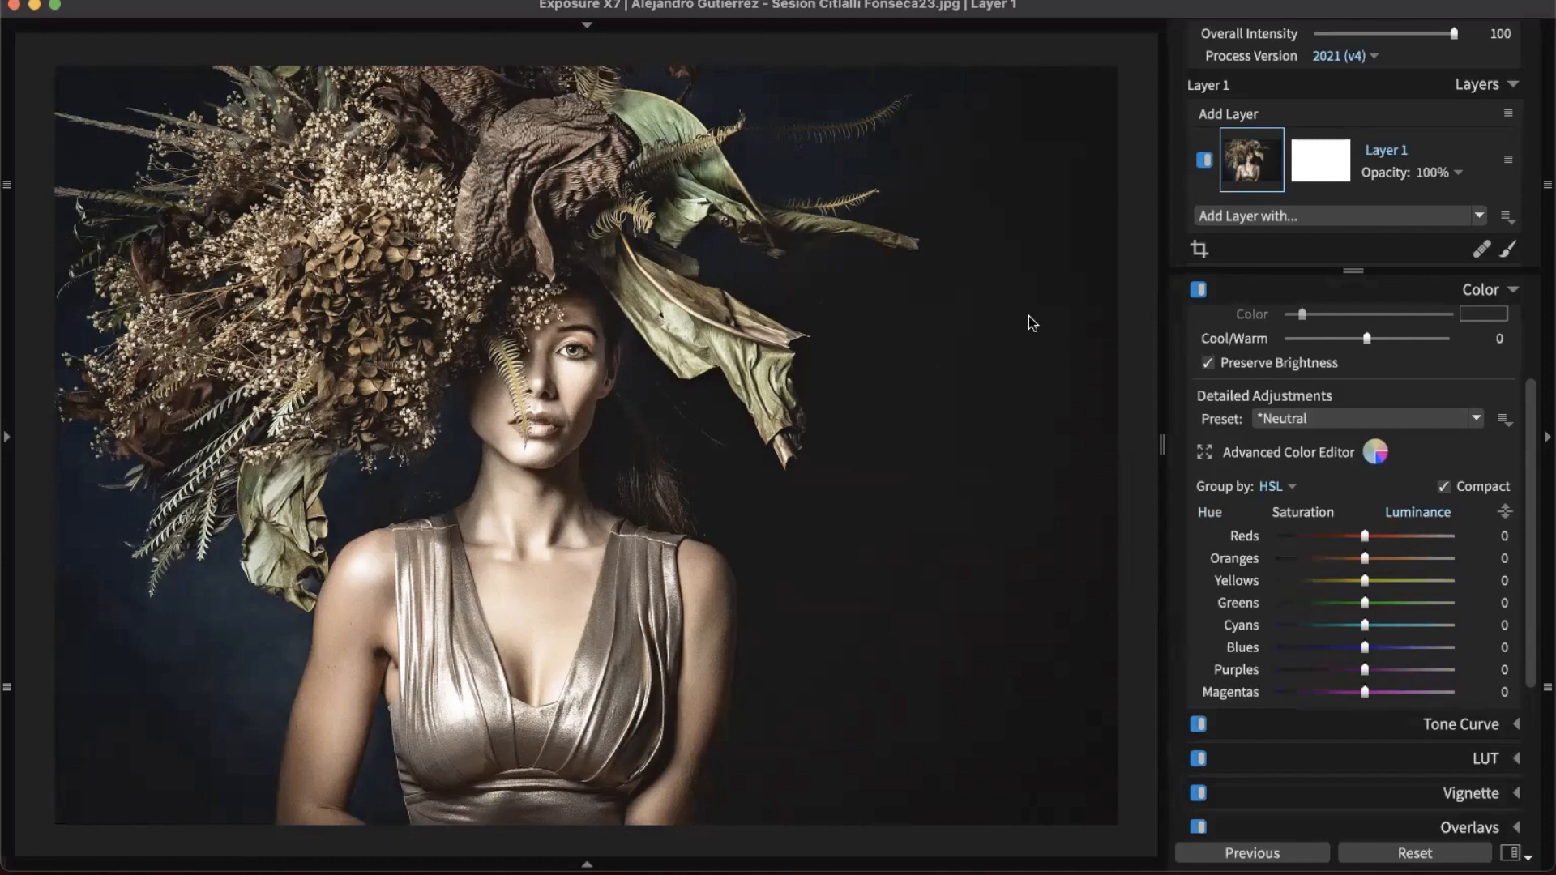
{"action": "left_click_drag", "start_coordinate": [1365, 604], "coordinate": [1345, 616]}
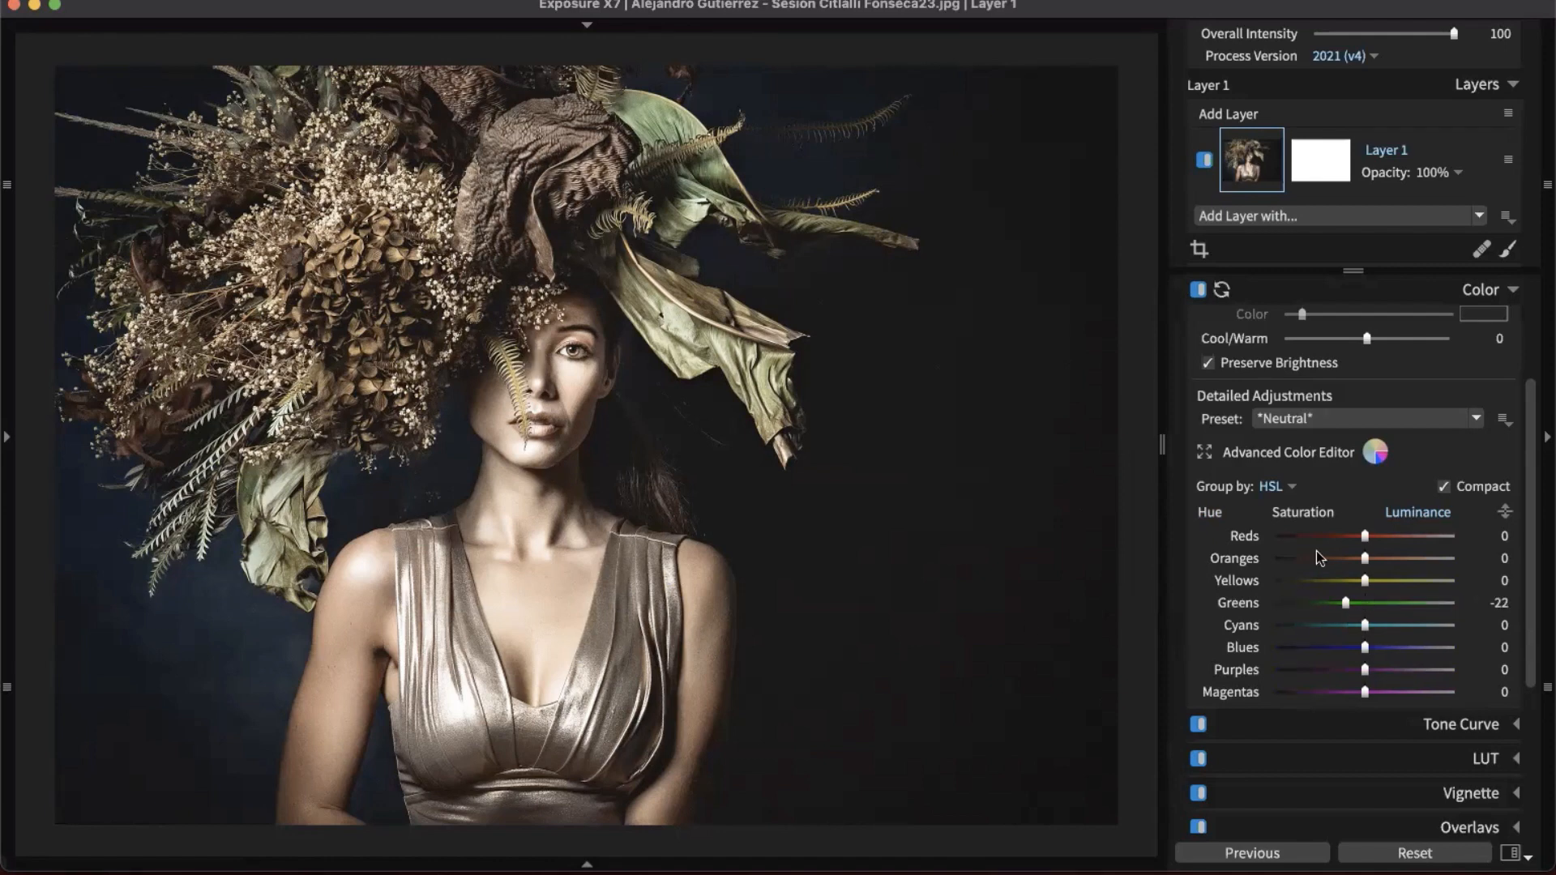
{"action": "left_click_drag", "start_coordinate": [1347, 604], "coordinate": [1305, 611]}
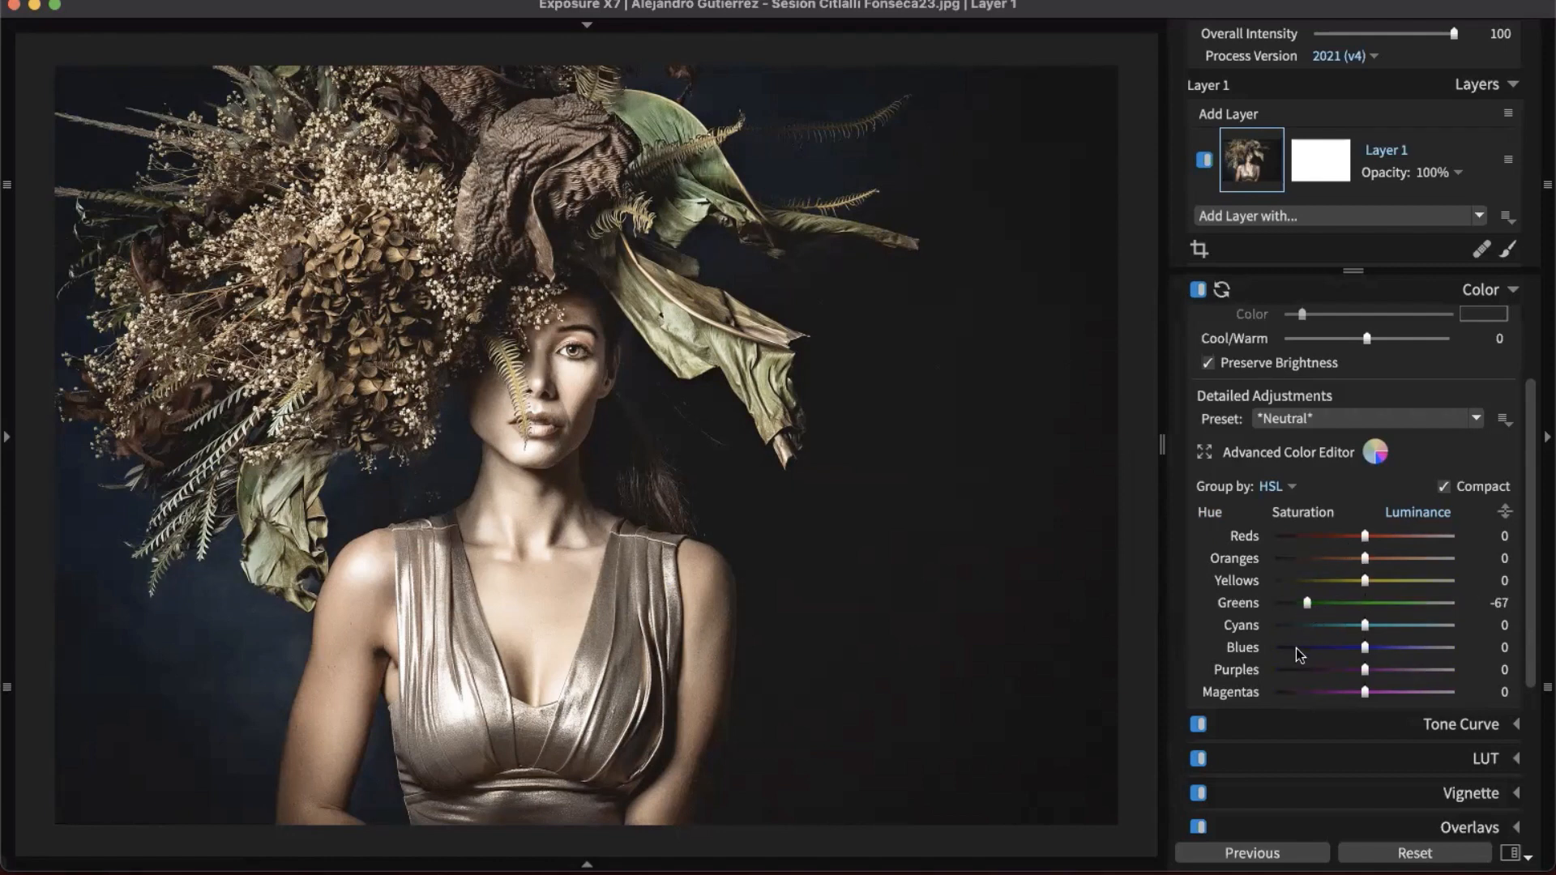
{"action": "mouse_move", "coordinate": [1312, 602]}
{"action": "left_mouse_down"}
{"action": "mouse_move", "coordinate": [1271, 618]}
{"action": "mouse_move", "coordinate": [1359, 610]}
{"action": "mouse_move", "coordinate": [1315, 611]}
{"action": "left_mouse_up"}
- Try lowering the Reds and Oranges luminance, and reset both values to 0
{"action": "left_click_drag", "start_coordinate": [1366, 539], "coordinate": [1323, 566]}
{"action": "double_click", "coordinate": [1311, 533]}
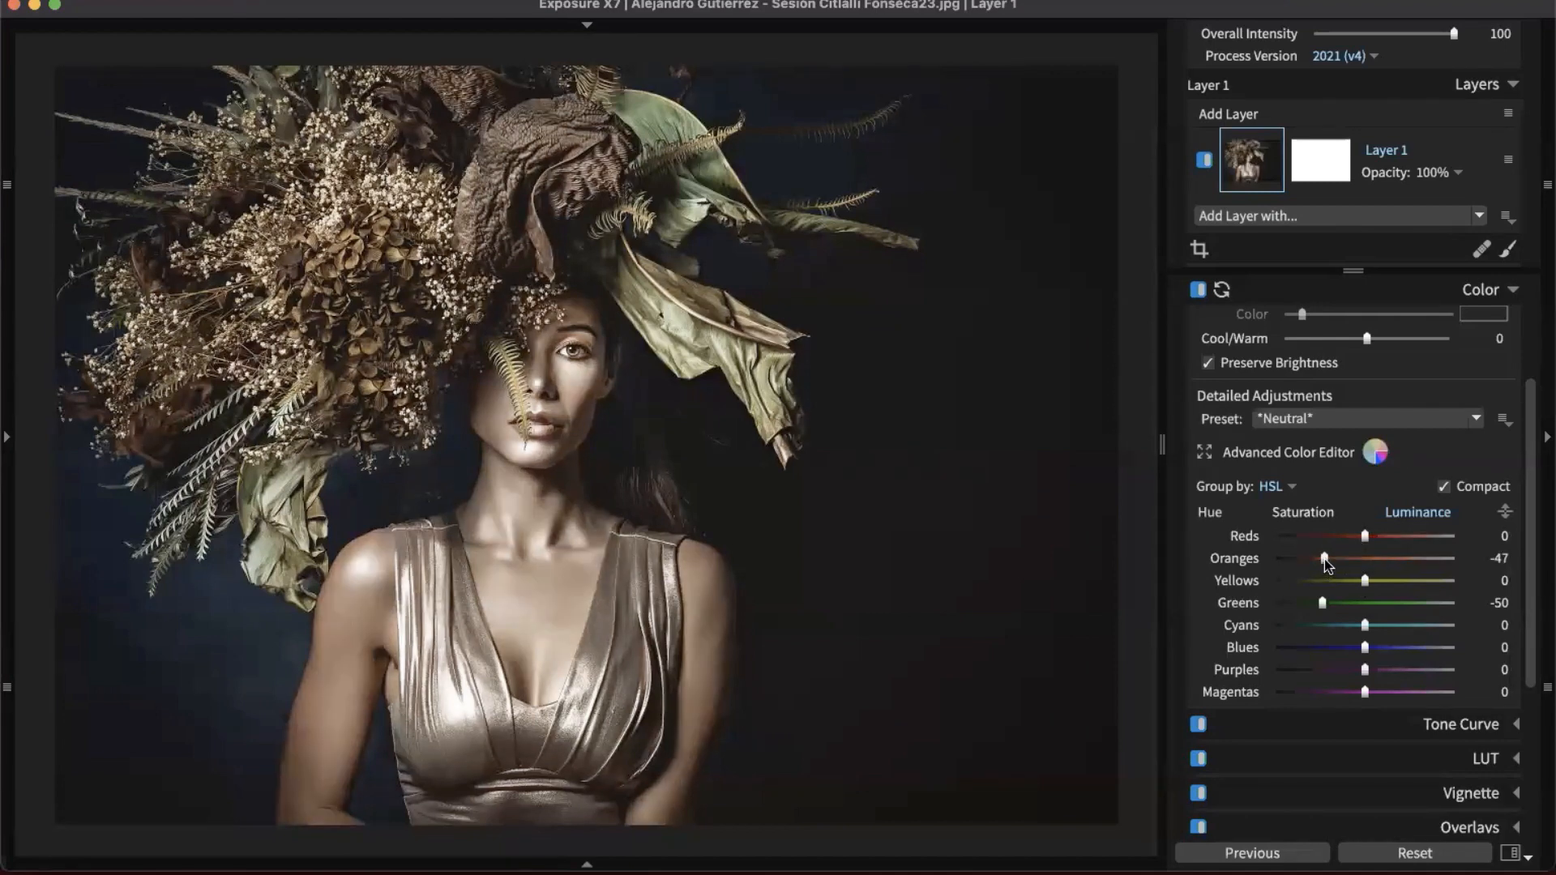
{"action": "double_click", "coordinate": [1325, 560]}
{"action": "left_click", "coordinate": [1317, 561]}
{"action": "double_click", "coordinate": [1316, 561]}
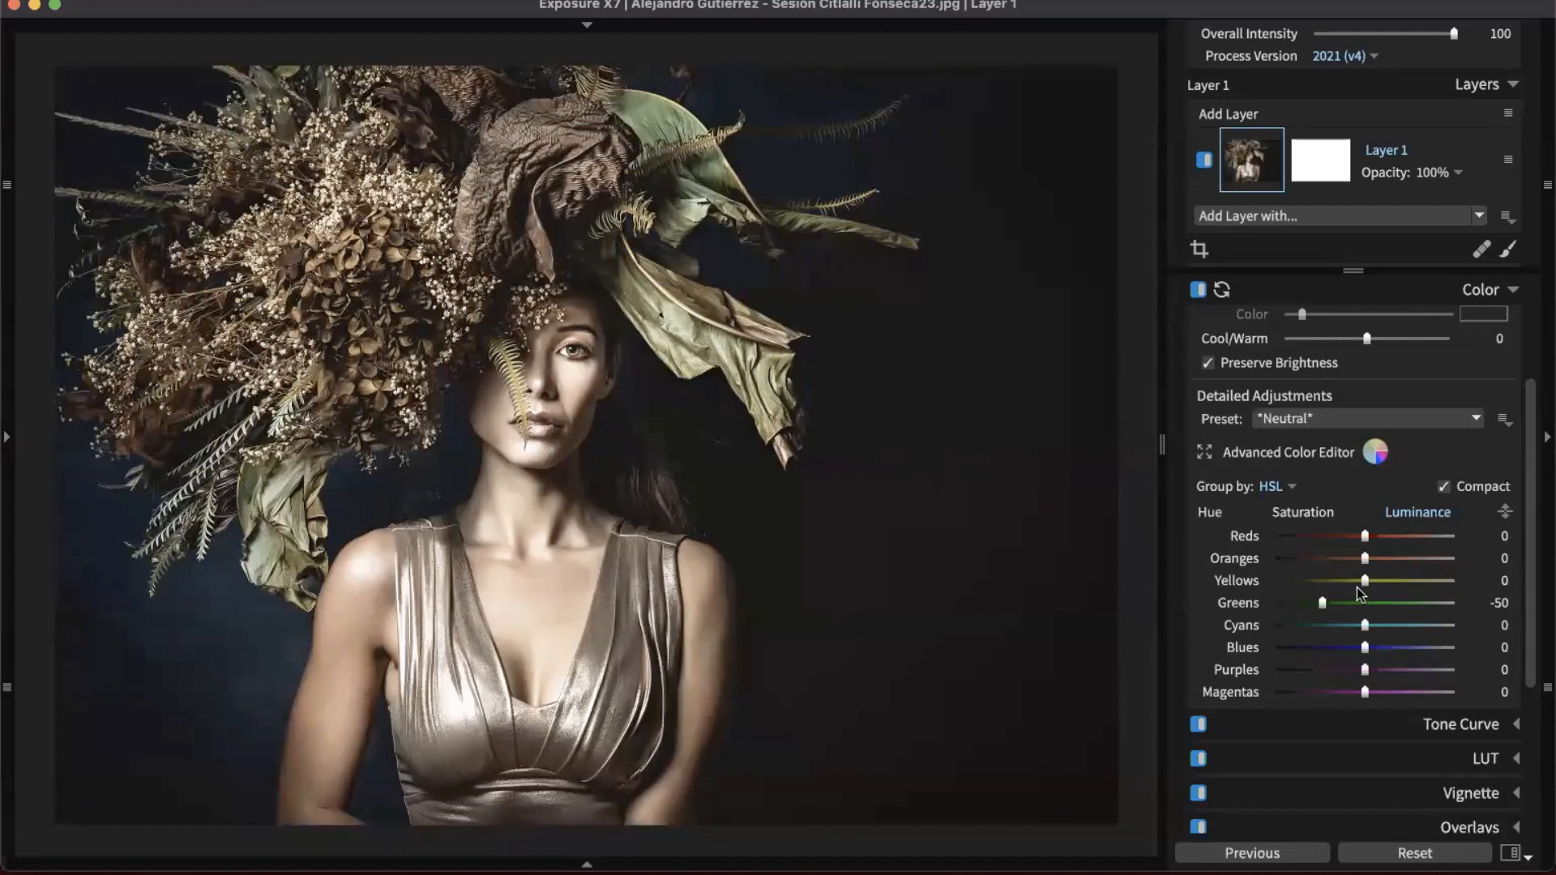
- Lower the Oranges luminance to -44 to darken the skin tones
{"action": "left_click_drag", "start_coordinate": [1365, 556], "coordinate": [1353, 556]}
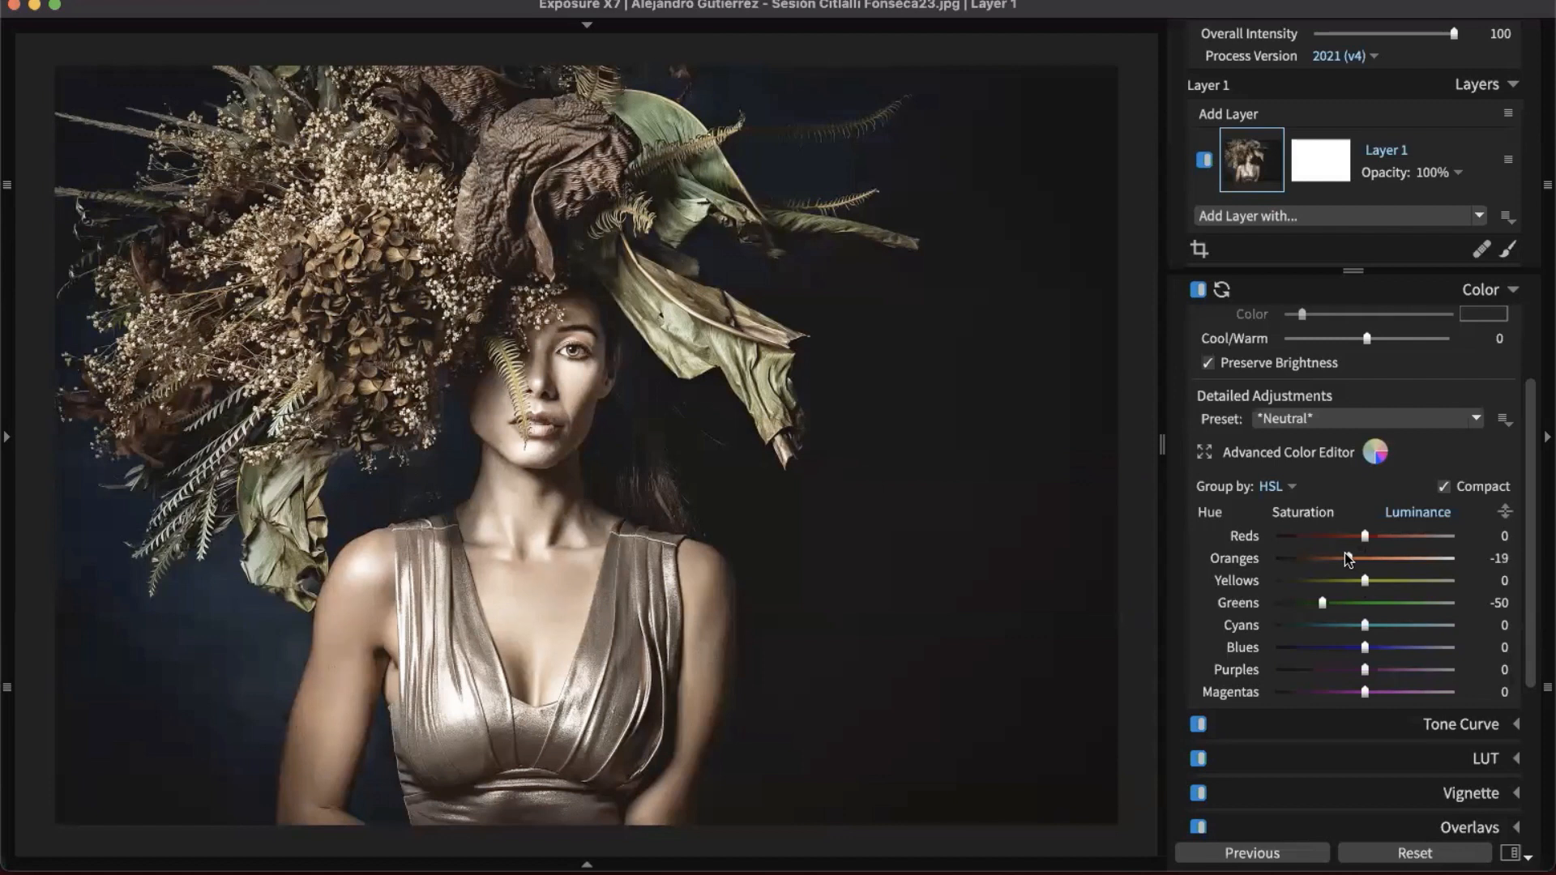
{"action": "mouse_move", "coordinate": [1344, 557]}
{"action": "left_mouse_down"}
{"action": "mouse_move", "coordinate": [1374, 560]}
{"action": "mouse_move", "coordinate": [1322, 561]}
{"action": "left_mouse_up"}
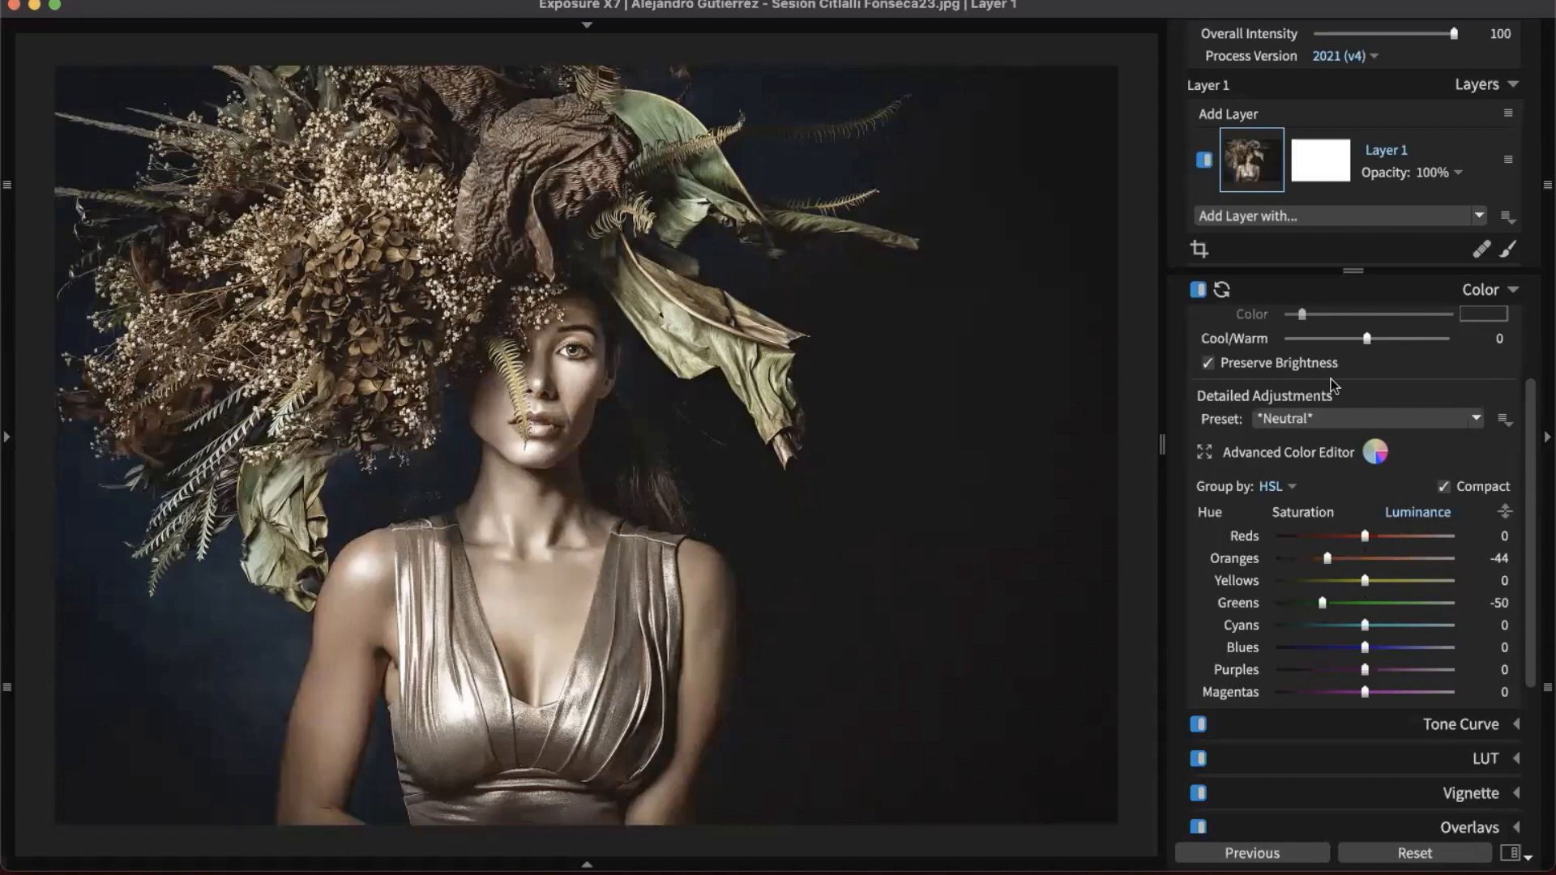
- Show only the B&W presets and browse the B&W Films - Vintage category
{"action": "left_click", "coordinate": [8, 442]}
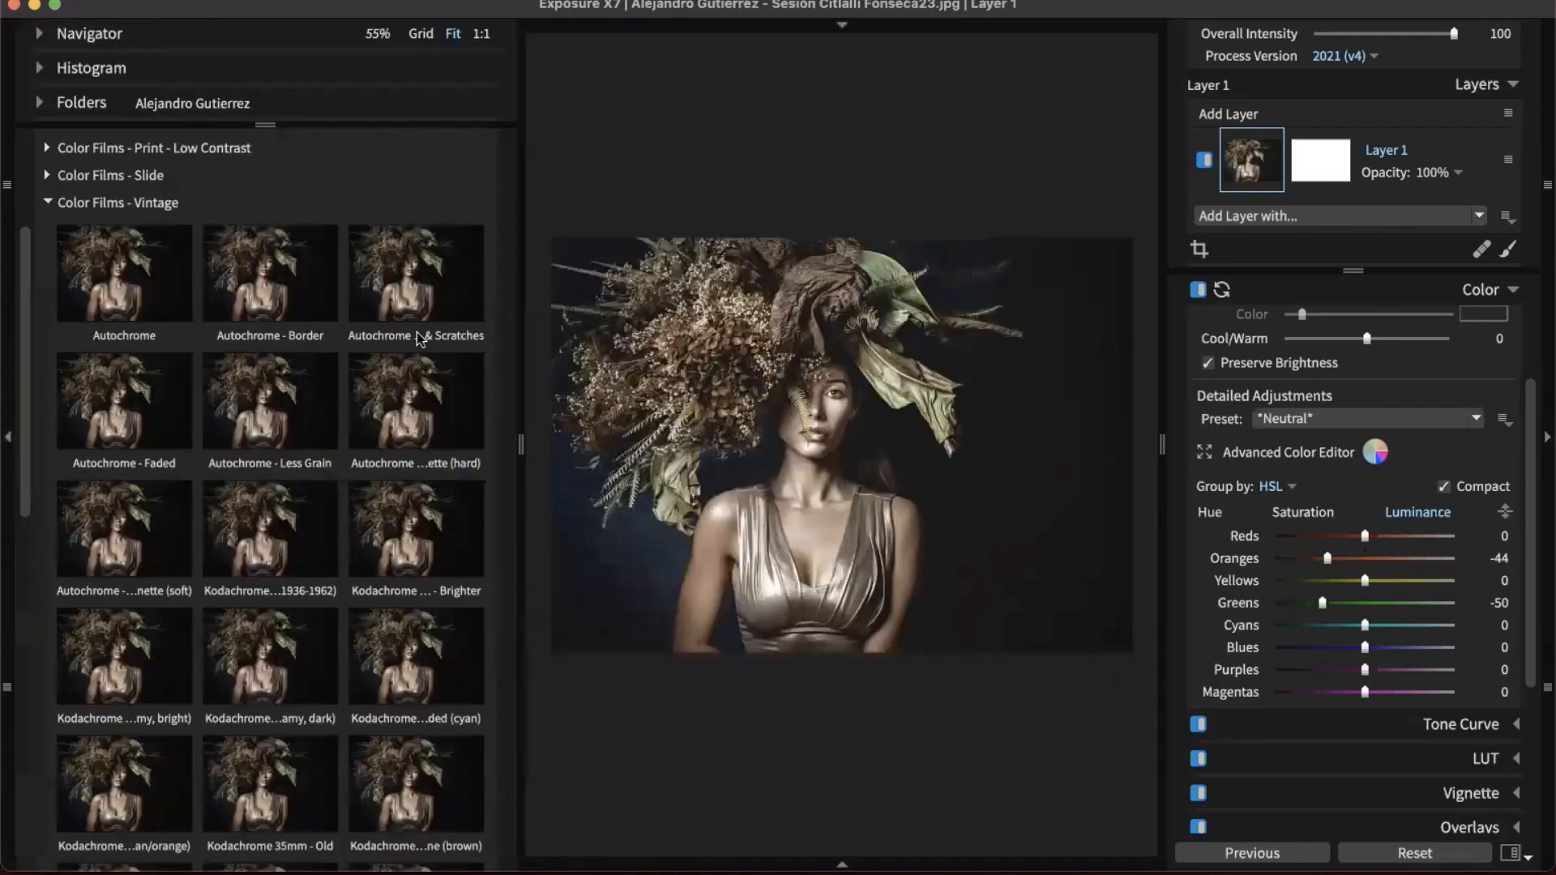
{"action": "scroll", "coordinate": [1350, 389], "scroll_direction": "up", "scroll_amount": 3}
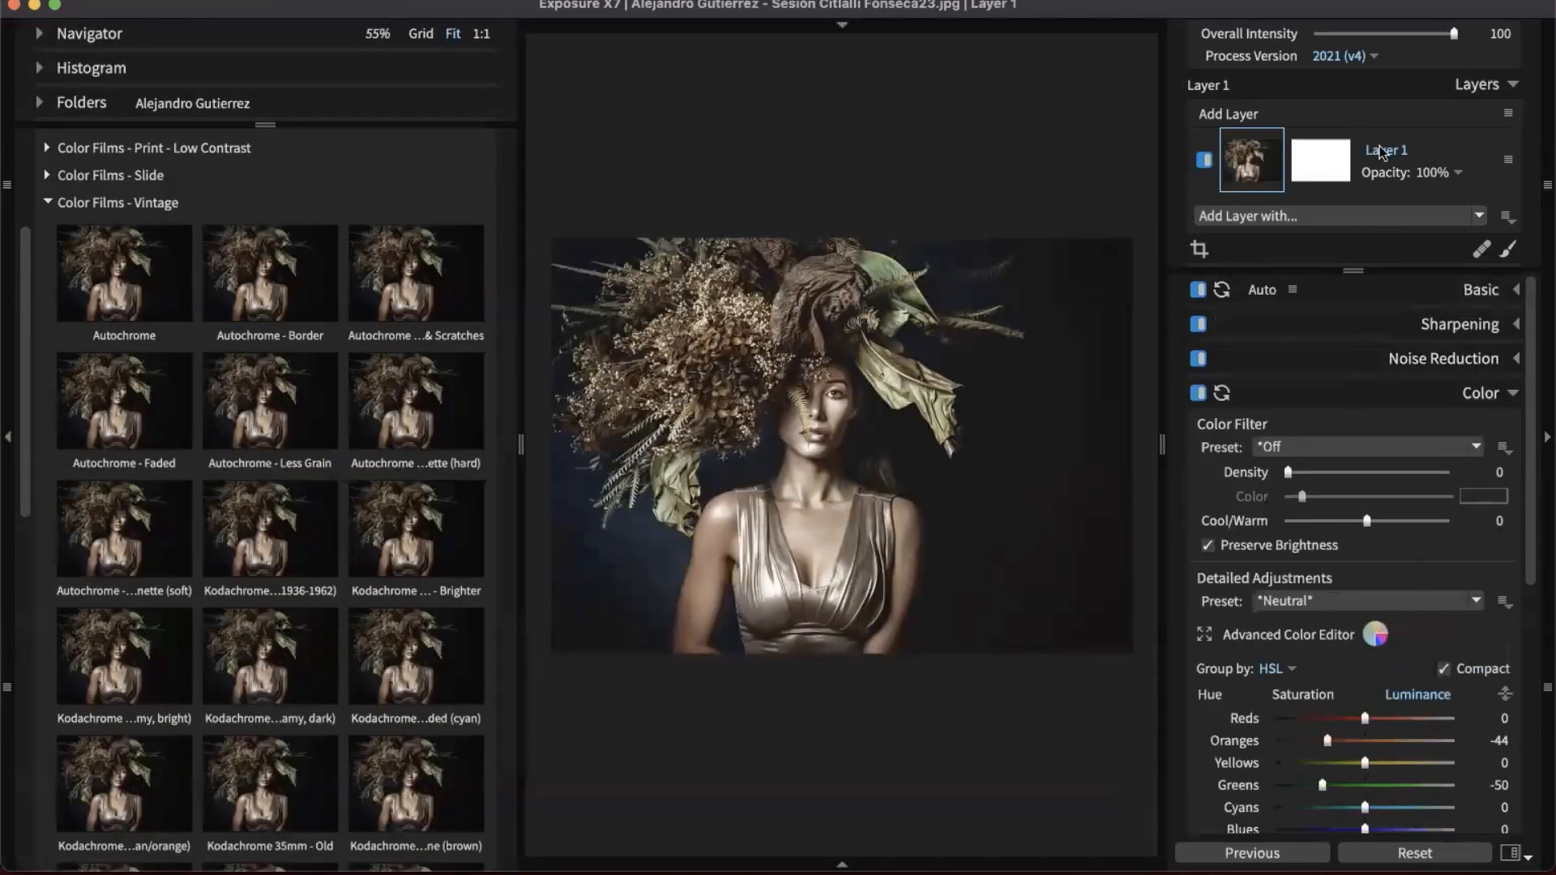
{"action": "left_click", "coordinate": [108, 204]}
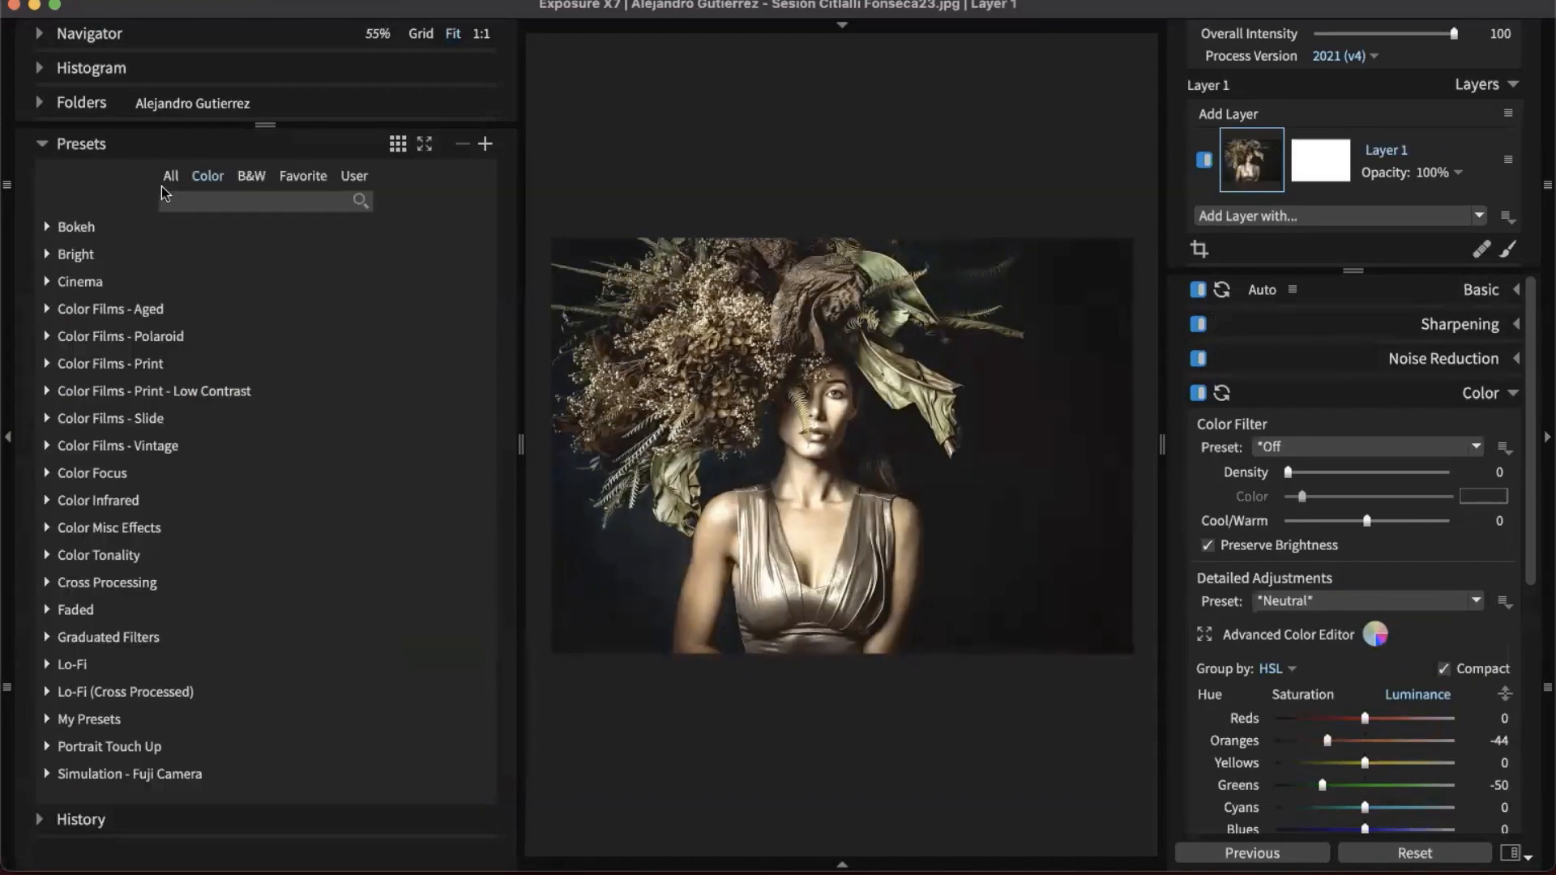
{"action": "left_click", "coordinate": [251, 176]}
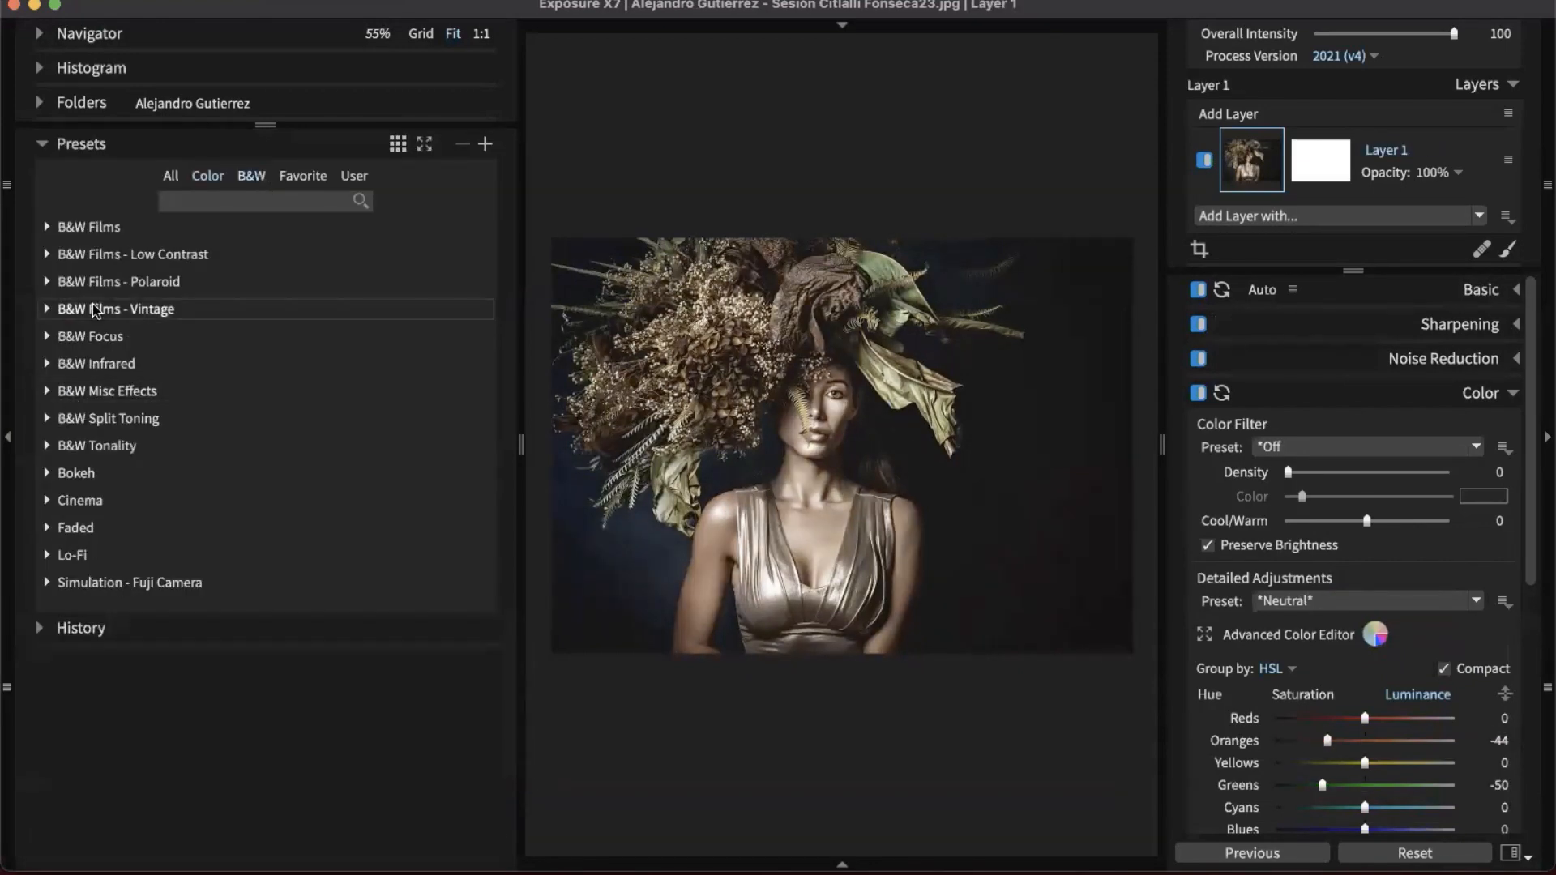
{"action": "left_click", "coordinate": [96, 281]}
{"action": "left_click", "coordinate": [174, 209]}
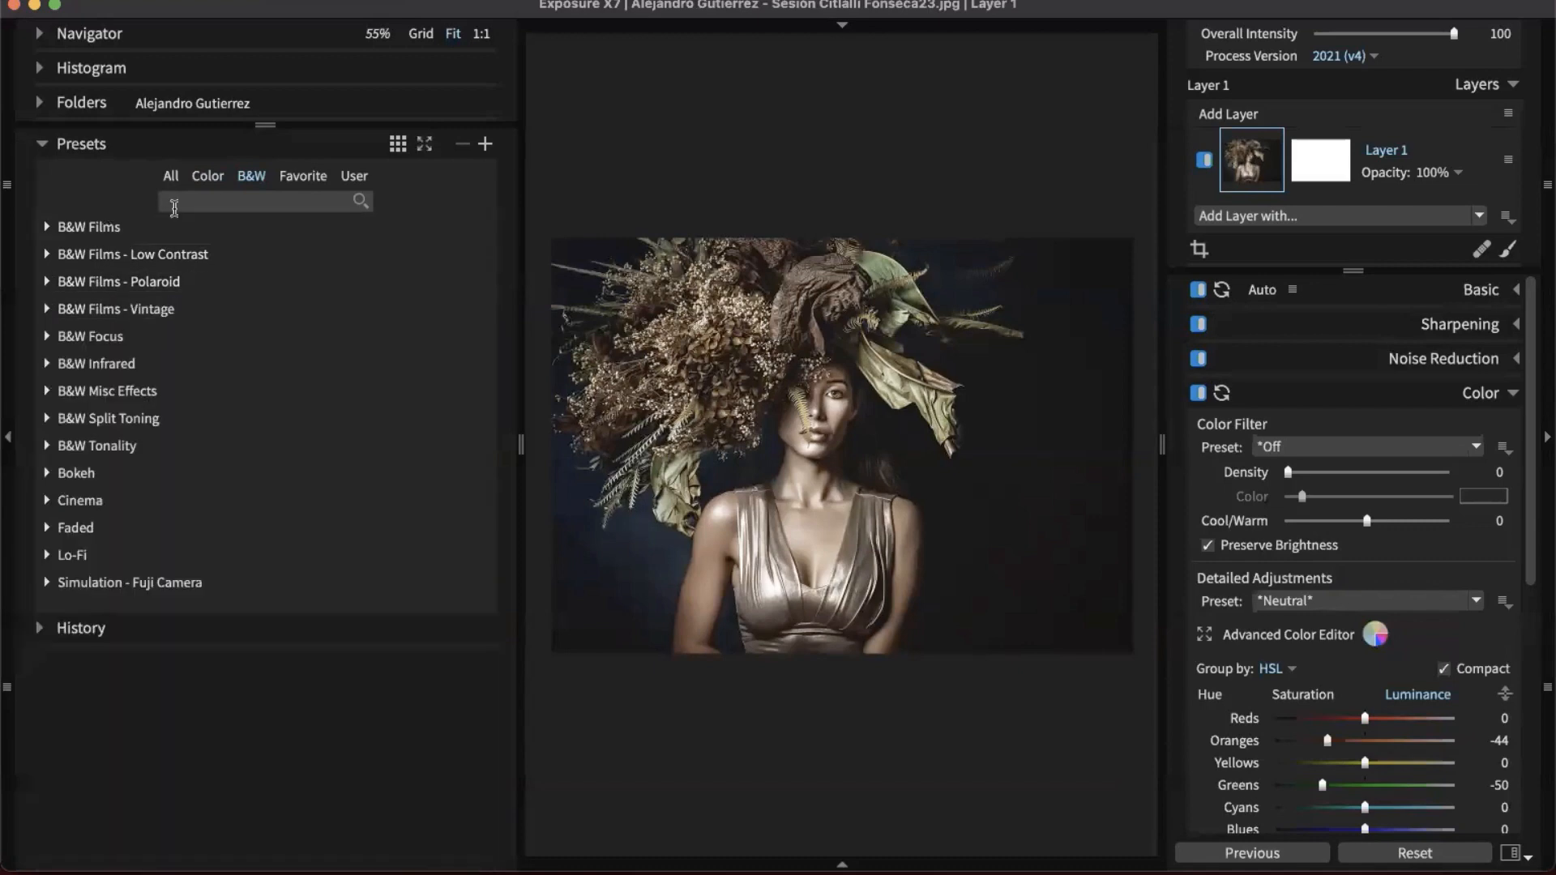
{"action": "left_click", "coordinate": [101, 309]}
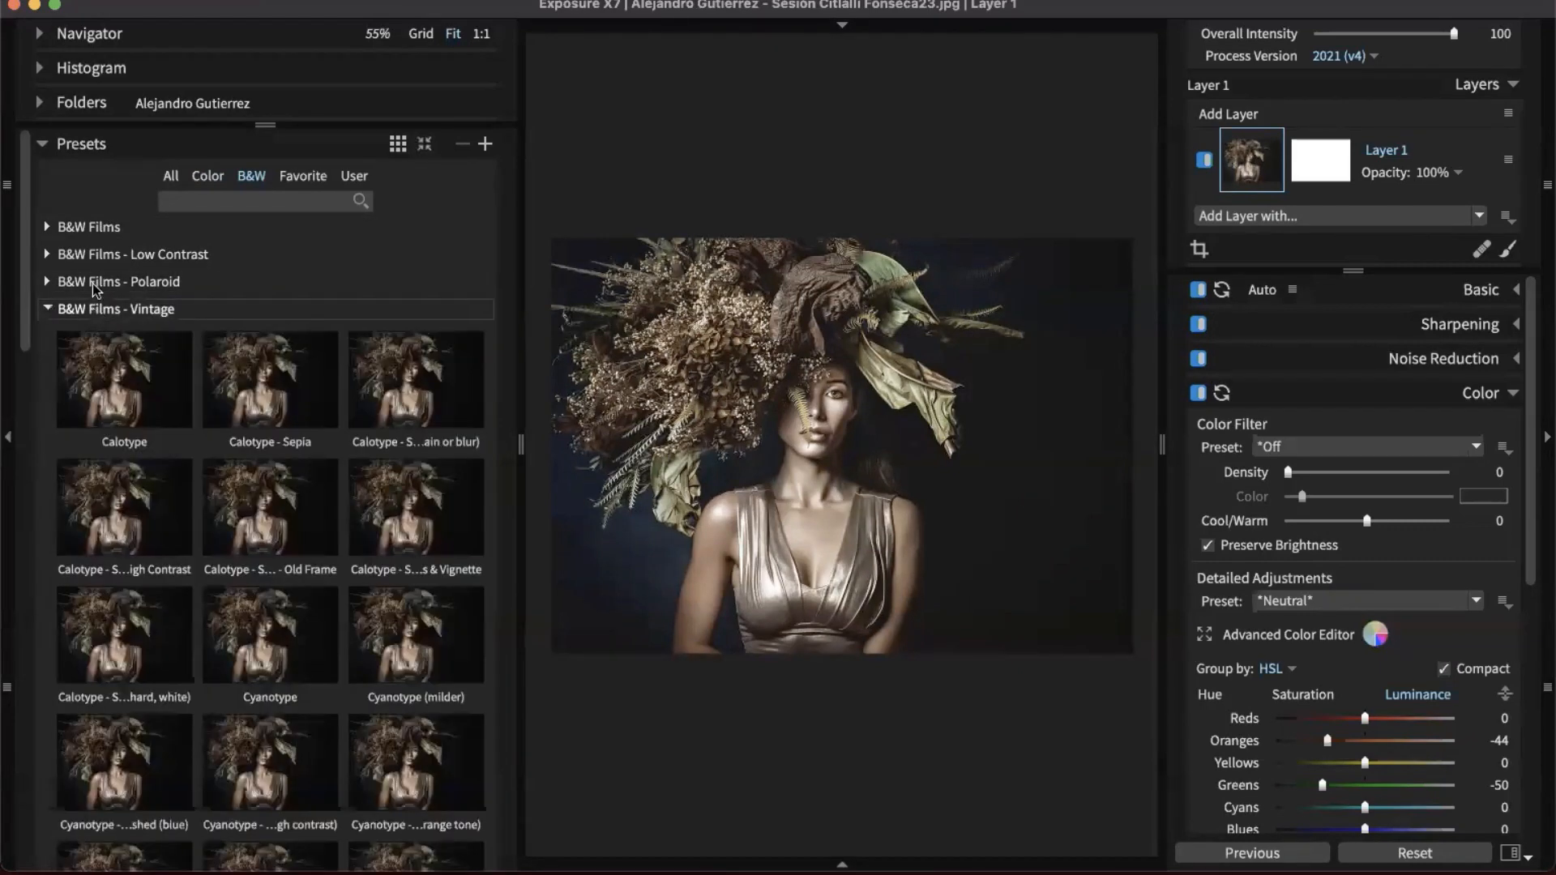
{"action": "left_click", "coordinate": [95, 285]}
- Apply the Kodak TRI-X 400 preset from the B&W Films category and enlarge the photo view again
{"action": "left_click", "coordinate": [97, 227]}
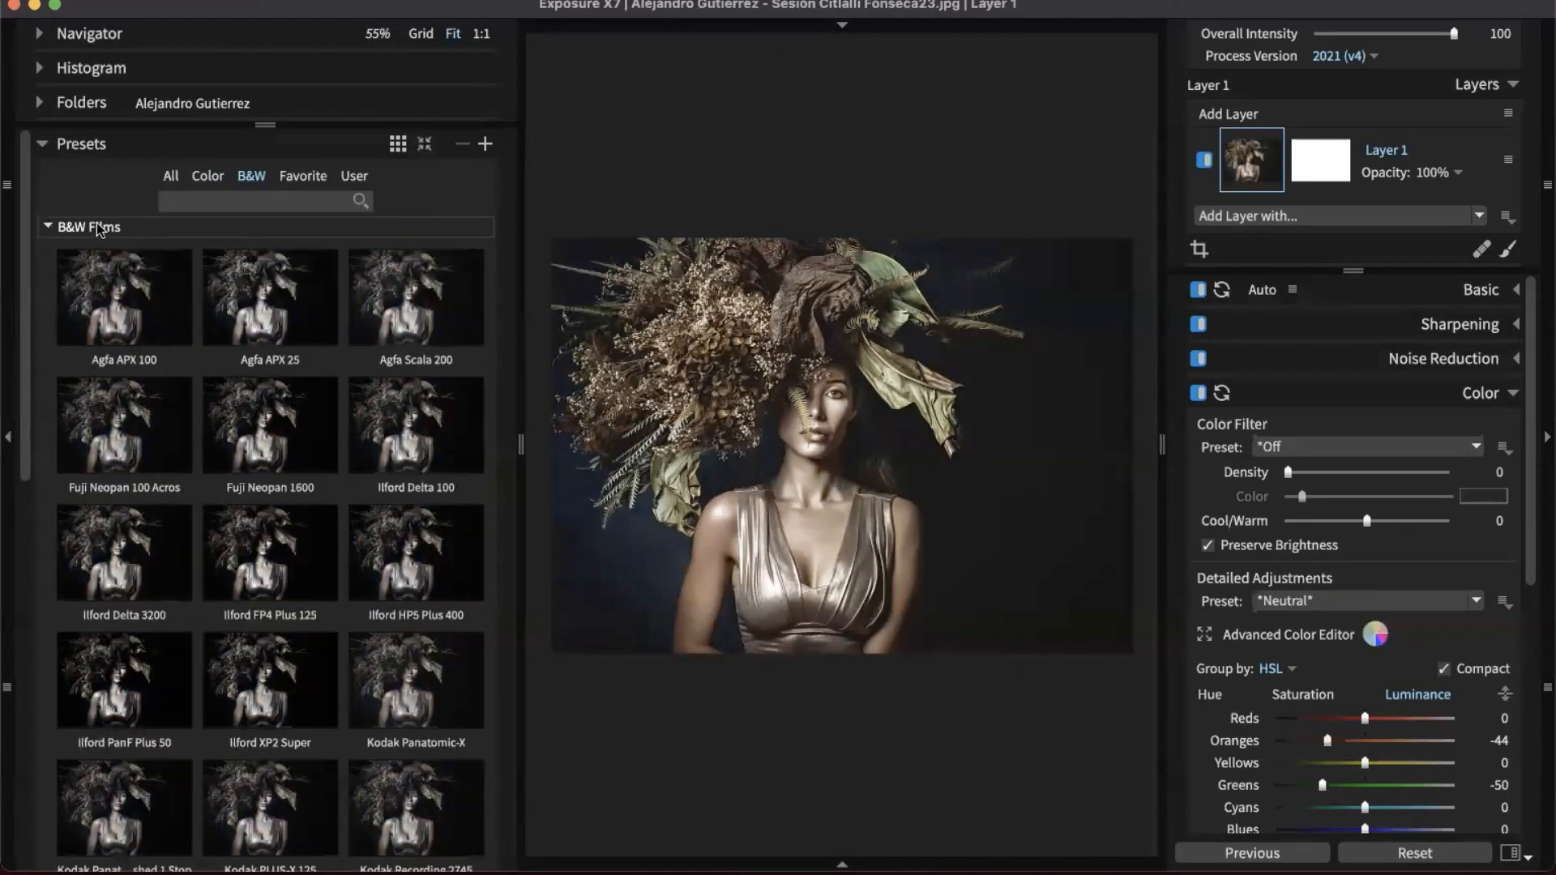
{"action": "left_click", "coordinate": [97, 227]}
{"action": "left_click", "coordinate": [97, 253]}
{"action": "scroll", "coordinate": [243, 527], "scroll_direction": "down", "scroll_amount": 4}
{"action": "left_click", "coordinate": [270, 531]}
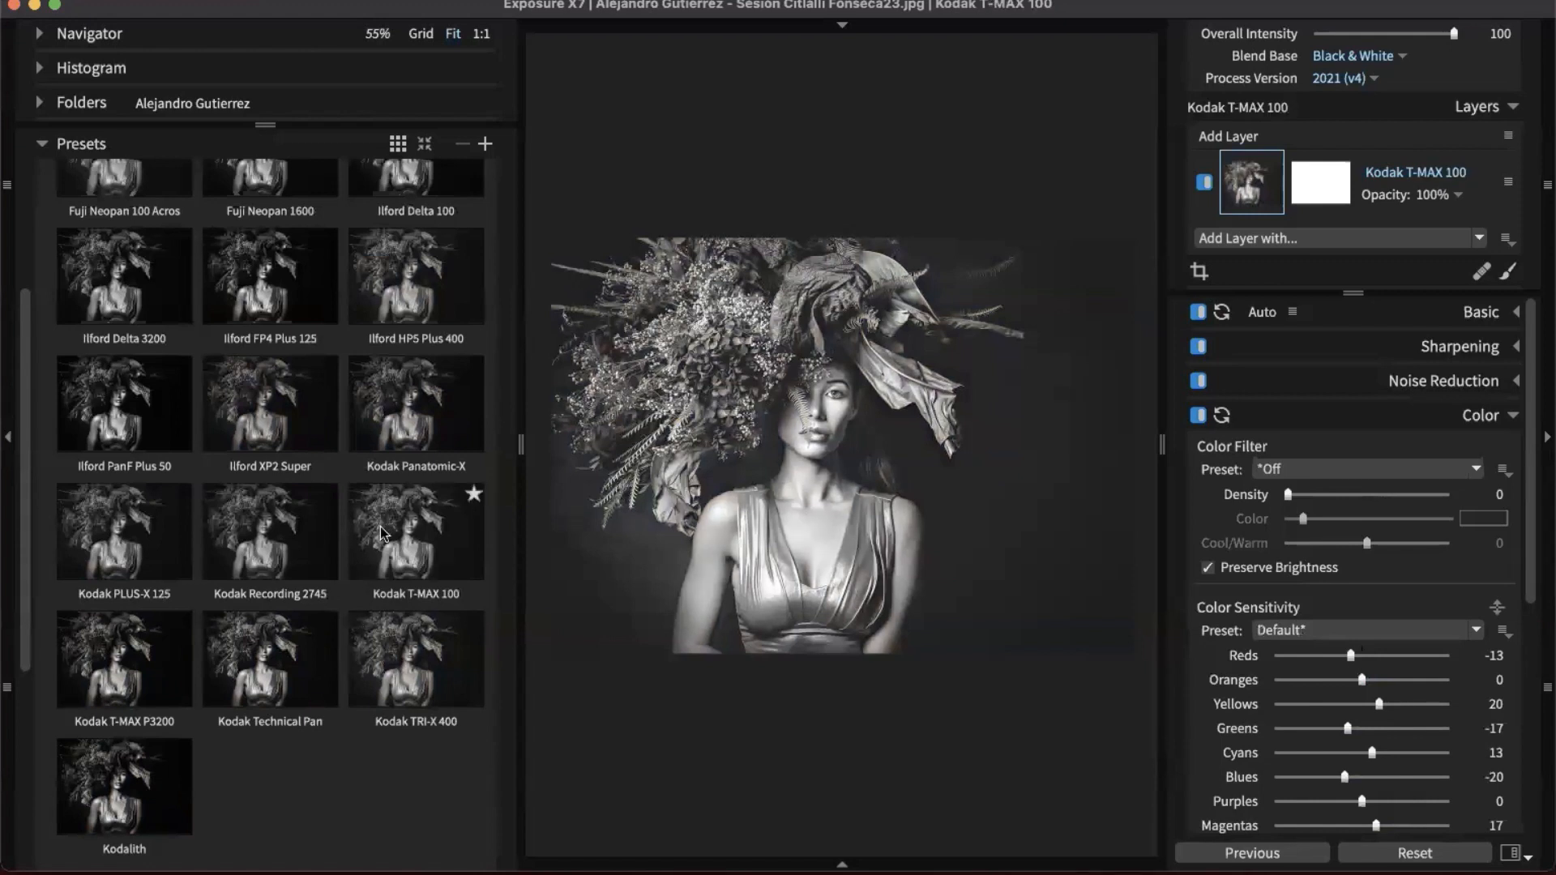
{"action": "left_click", "coordinate": [412, 679]}
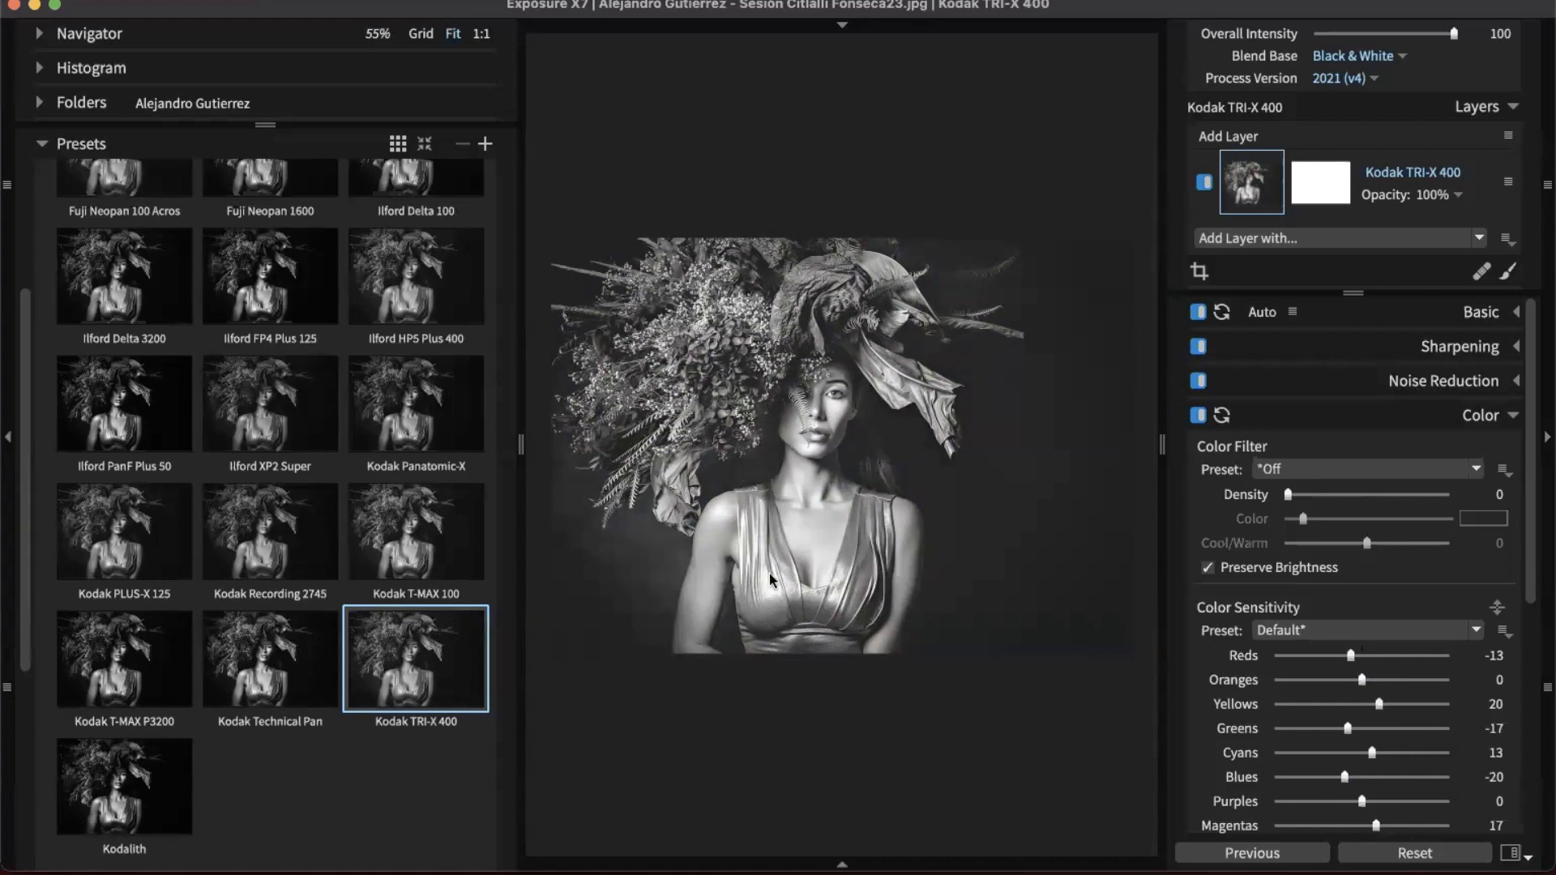
{"action": "left_click", "coordinate": [8, 442]}
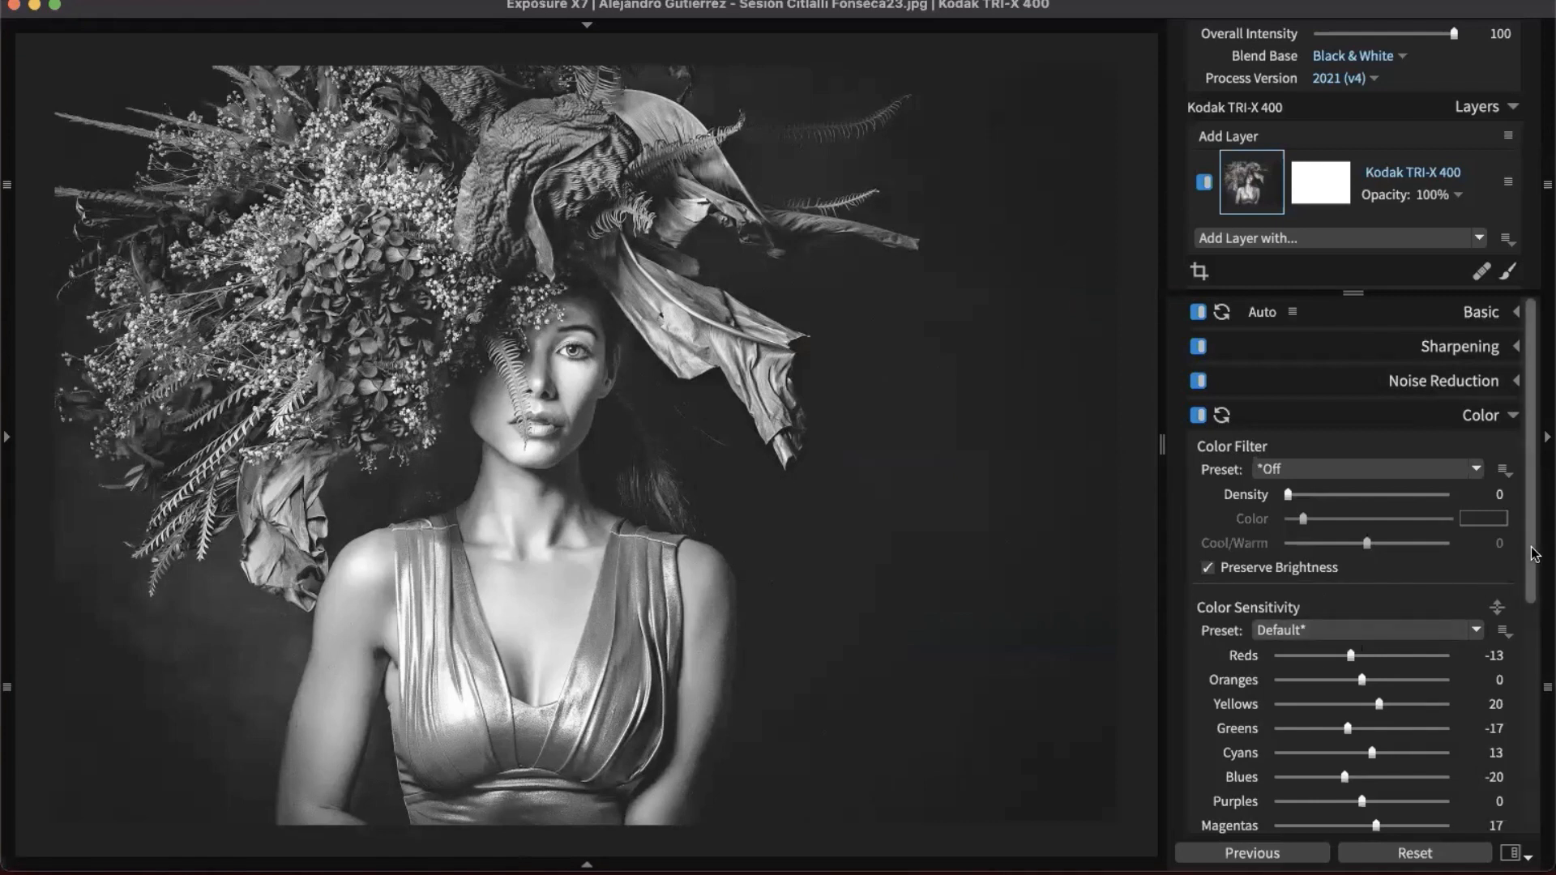
- Compare the black-and-white version with the original color photo
{"action": "scroll", "coordinate": [1534, 555], "scroll_direction": "down", "scroll_amount": 3}
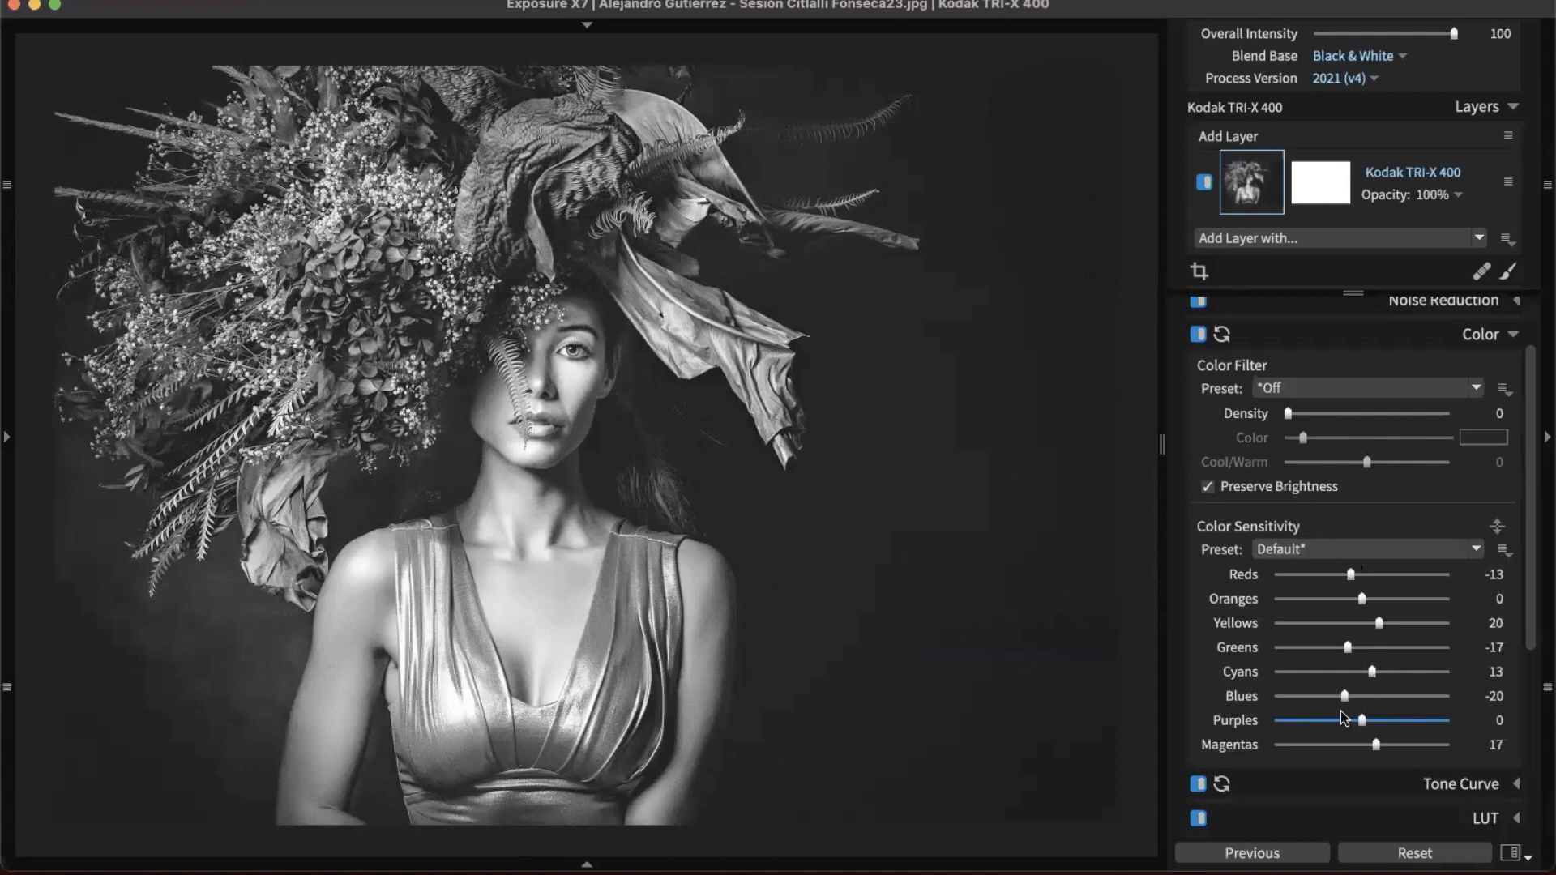
{"action": "key", "text": "backslash"}
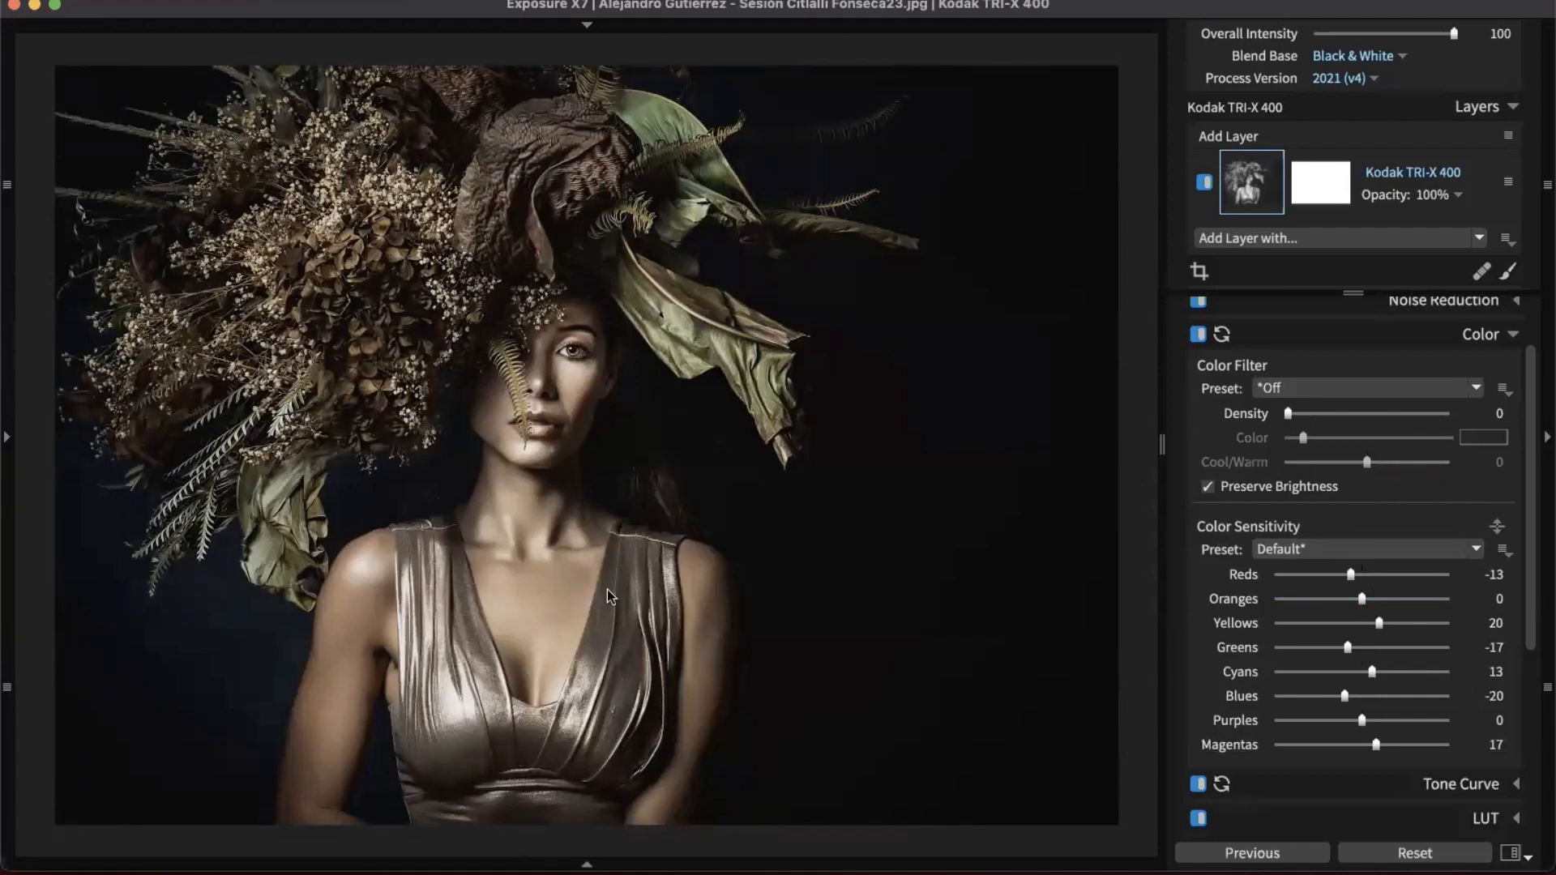
{"action": "key", "text": "backslash"}
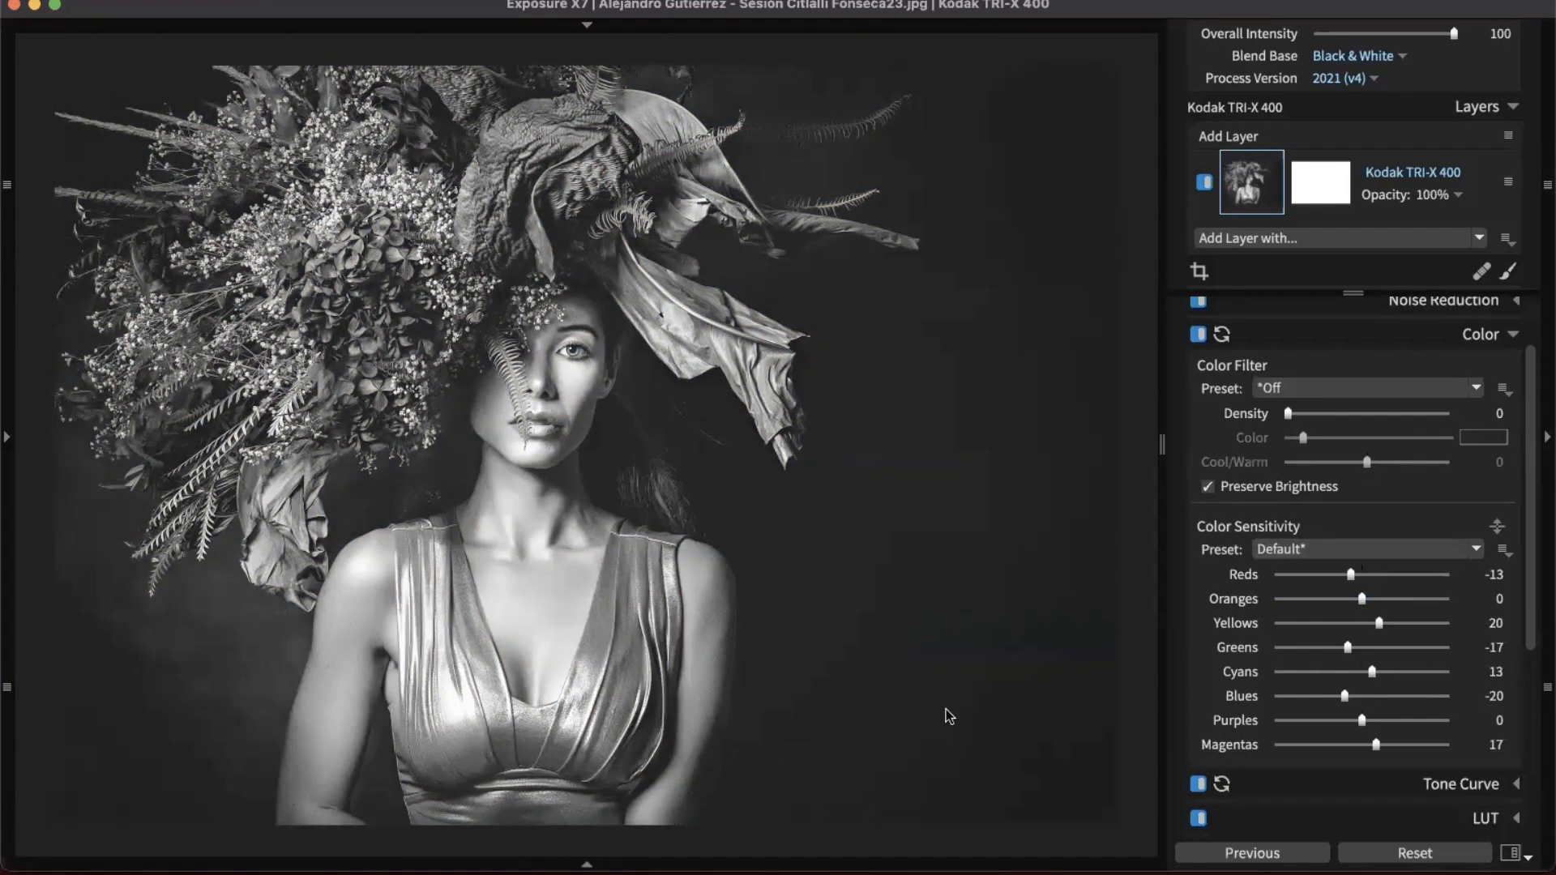
- Lower the Oranges color sensitivity to about -33 and collapse the Color settings
{"action": "left_click_drag", "start_coordinate": [1369, 598], "coordinate": [1276, 605]}
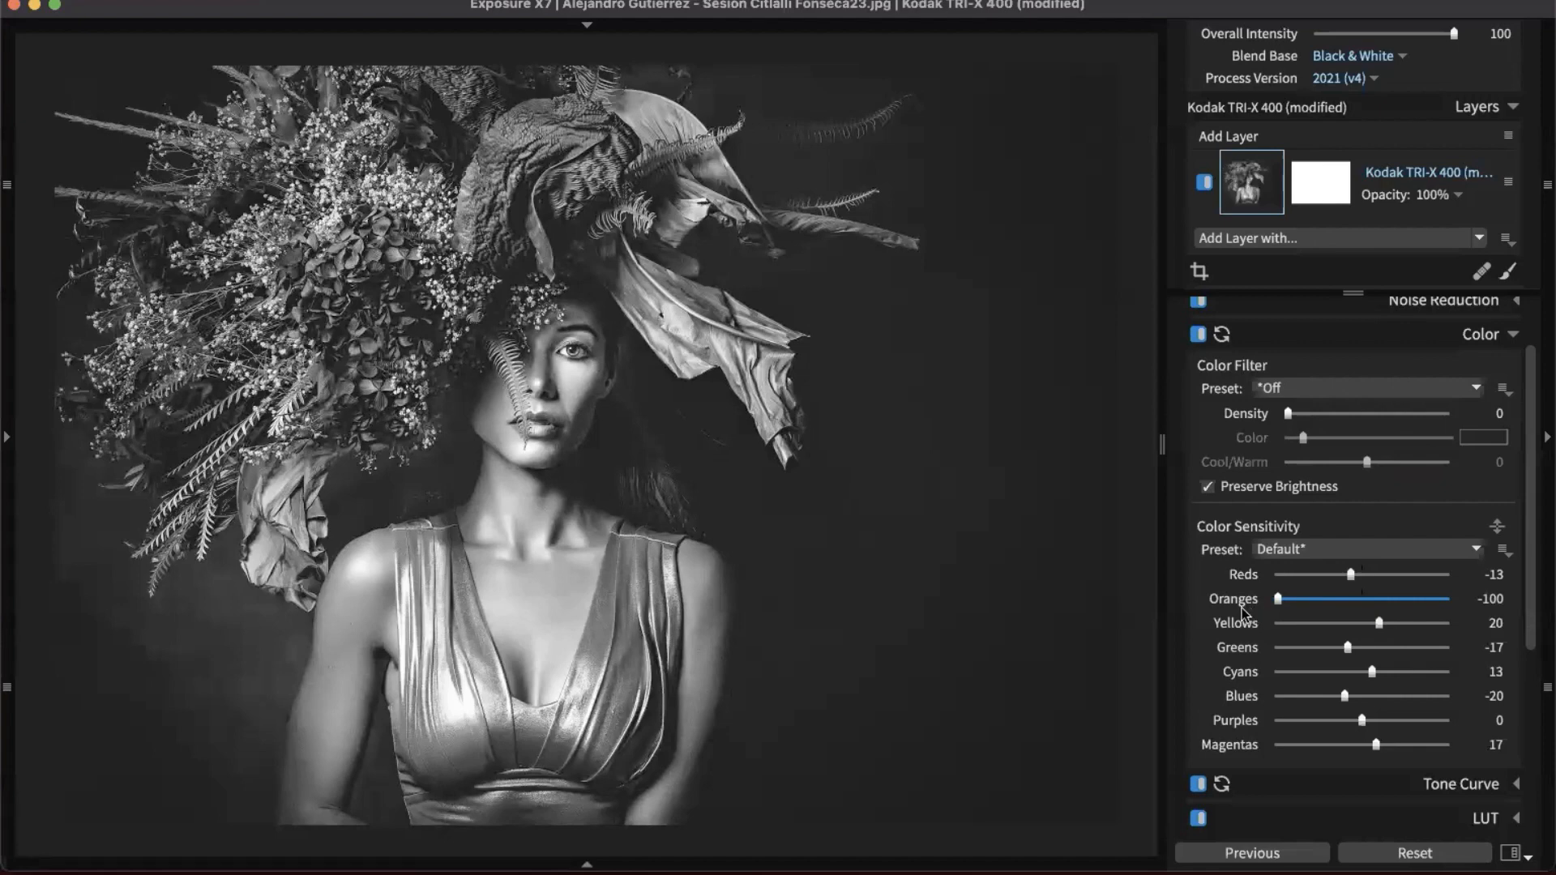
{"action": "left_click_drag", "start_coordinate": [1278, 599], "coordinate": [1331, 614]}
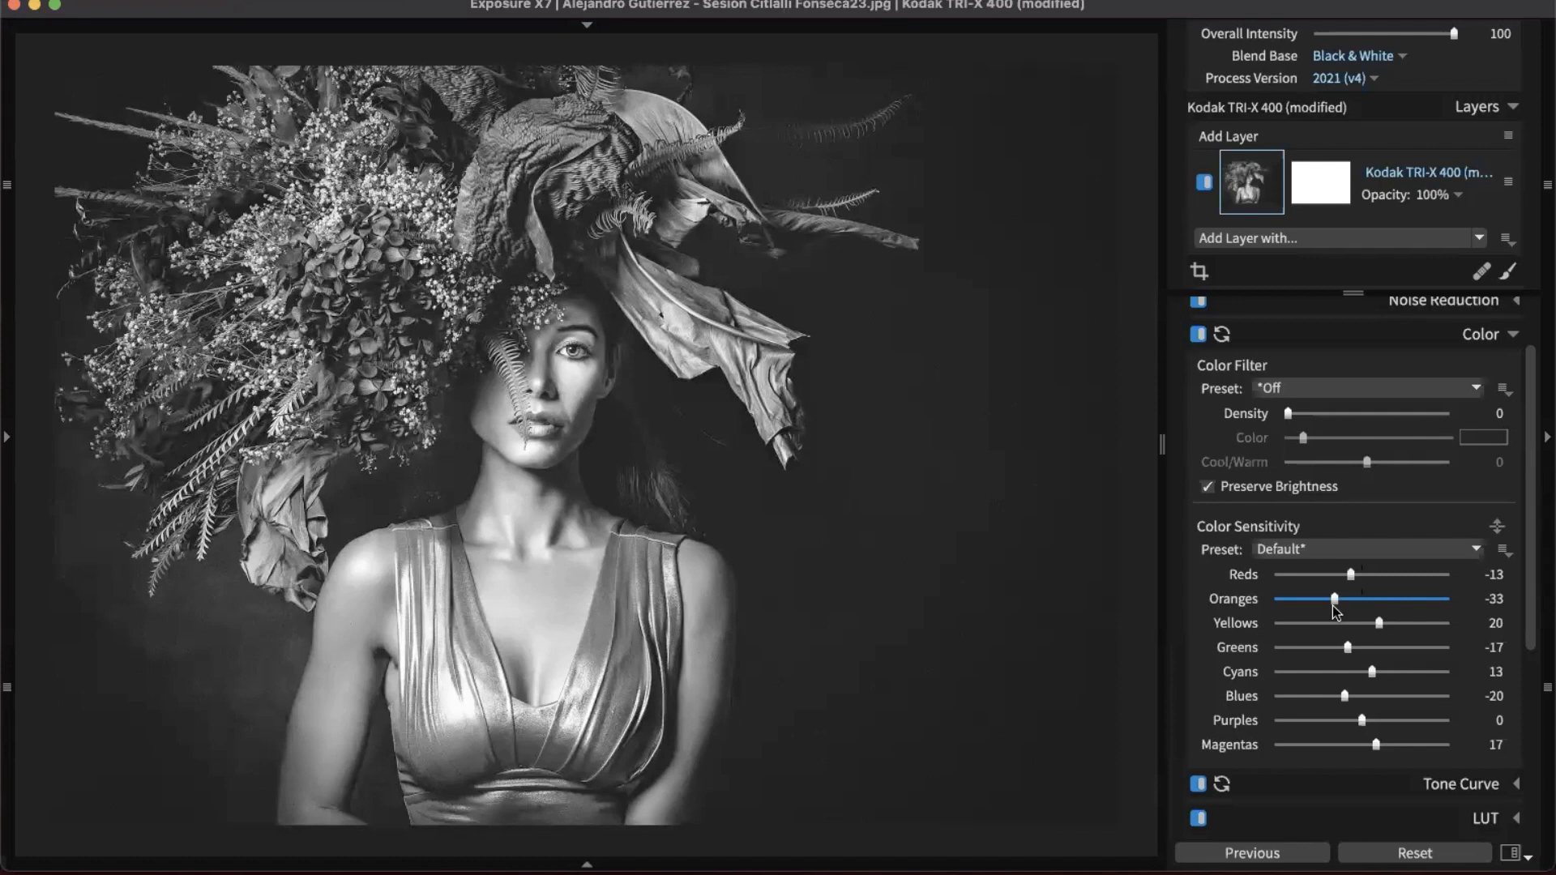
{"action": "left_click_drag", "start_coordinate": [1336, 612], "coordinate": [1328, 612]}
{"action": "left_click", "coordinate": [1464, 335]}
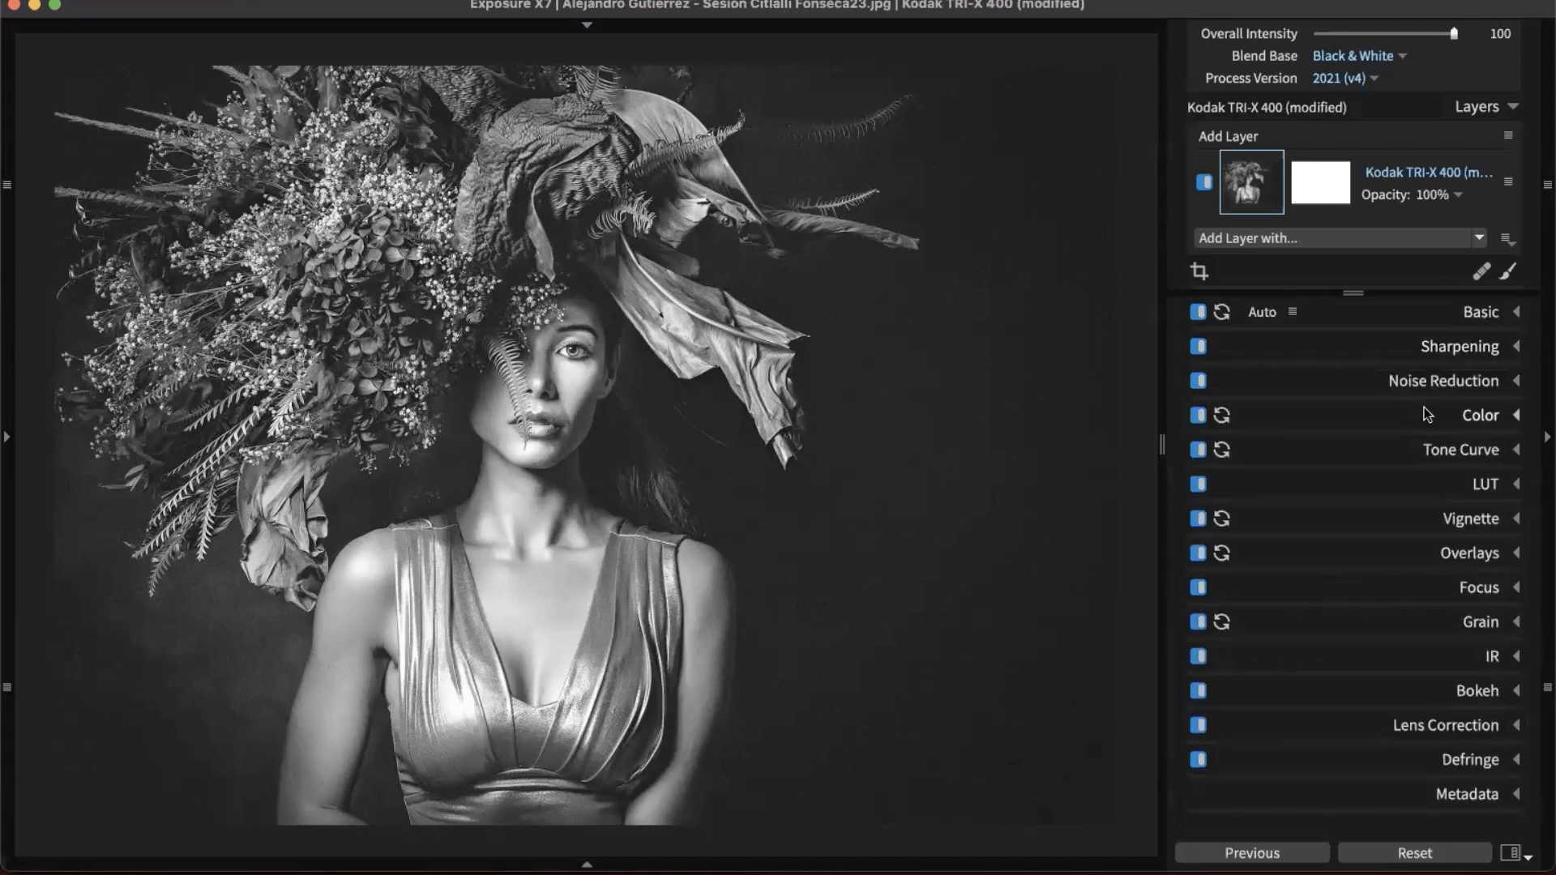
- Go to the next portrait, with the red and yellow flowers, and apply the Crush Blacks tone curve preset
{"action": "key", "text": "Right"}
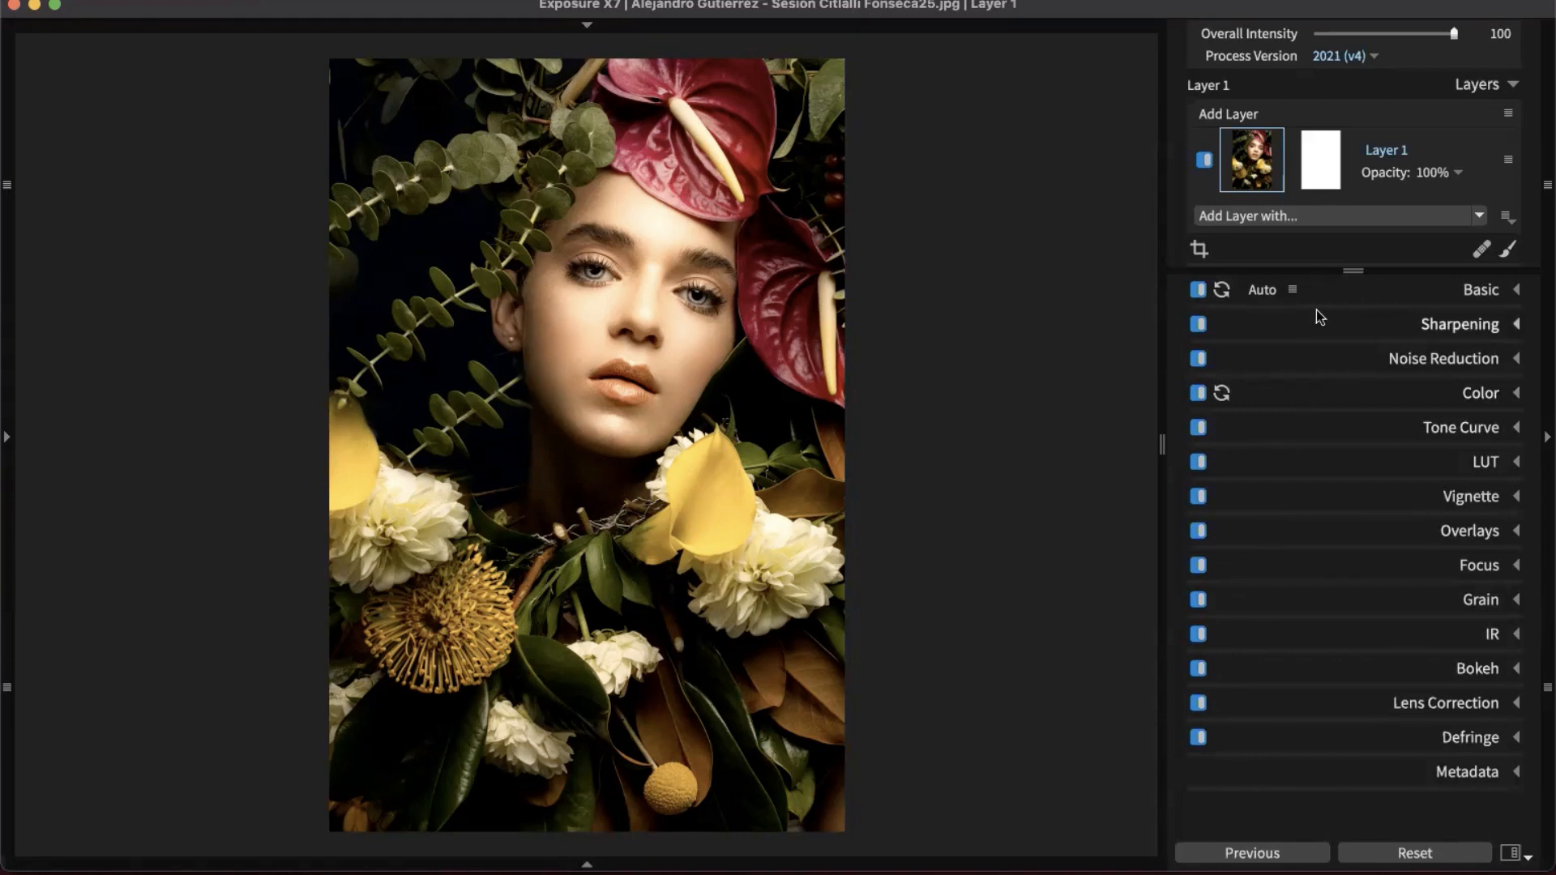
{"action": "left_click", "coordinate": [1471, 428]}
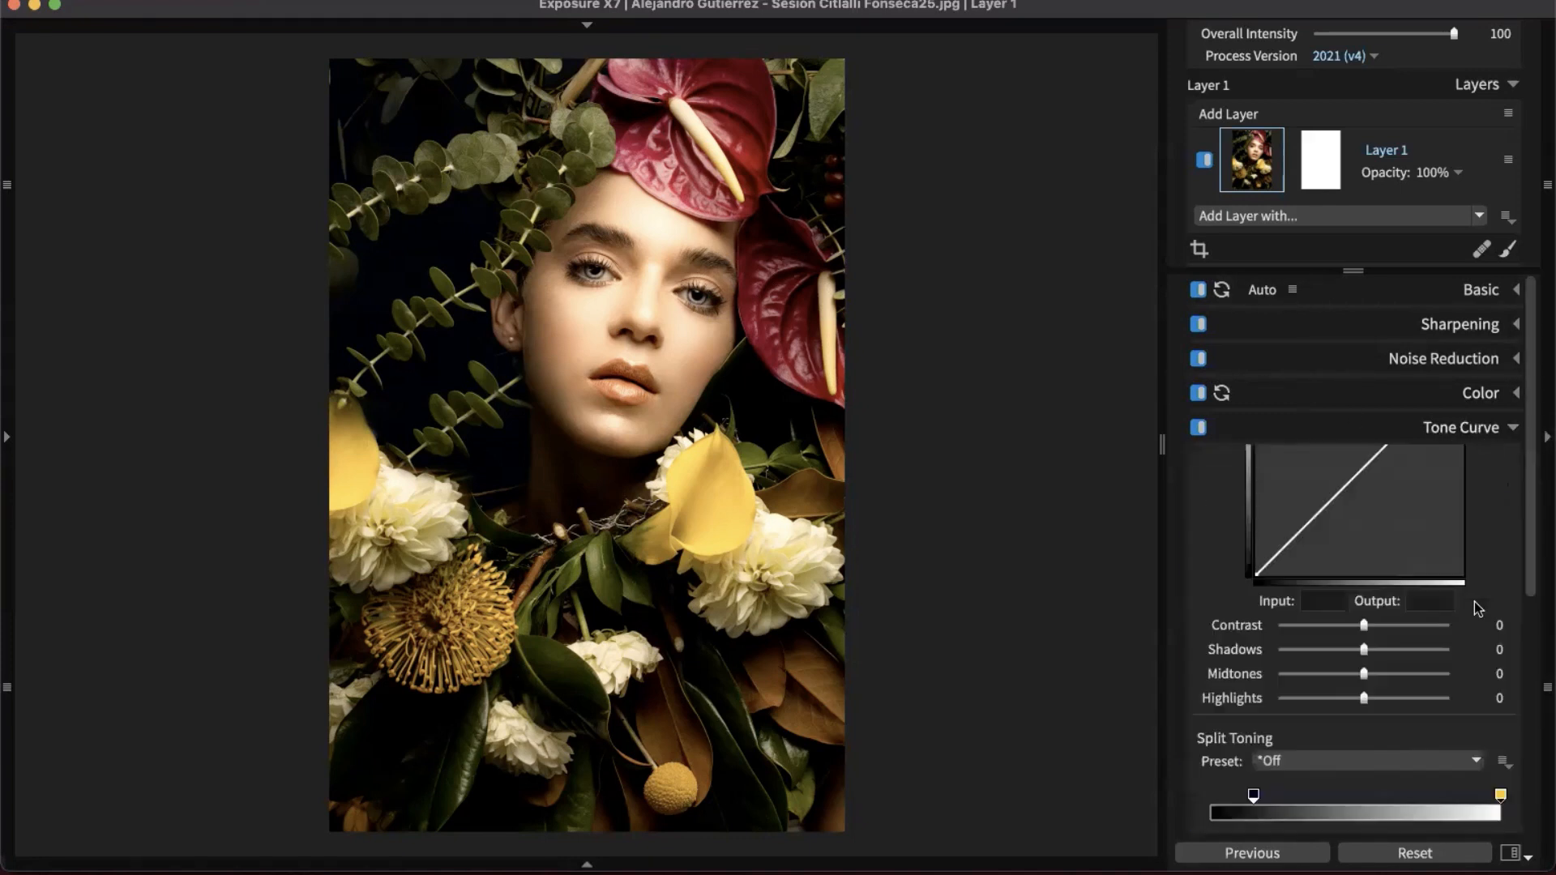
{"action": "left_click_drag", "start_coordinate": [1531, 418], "coordinate": [1539, 462]}
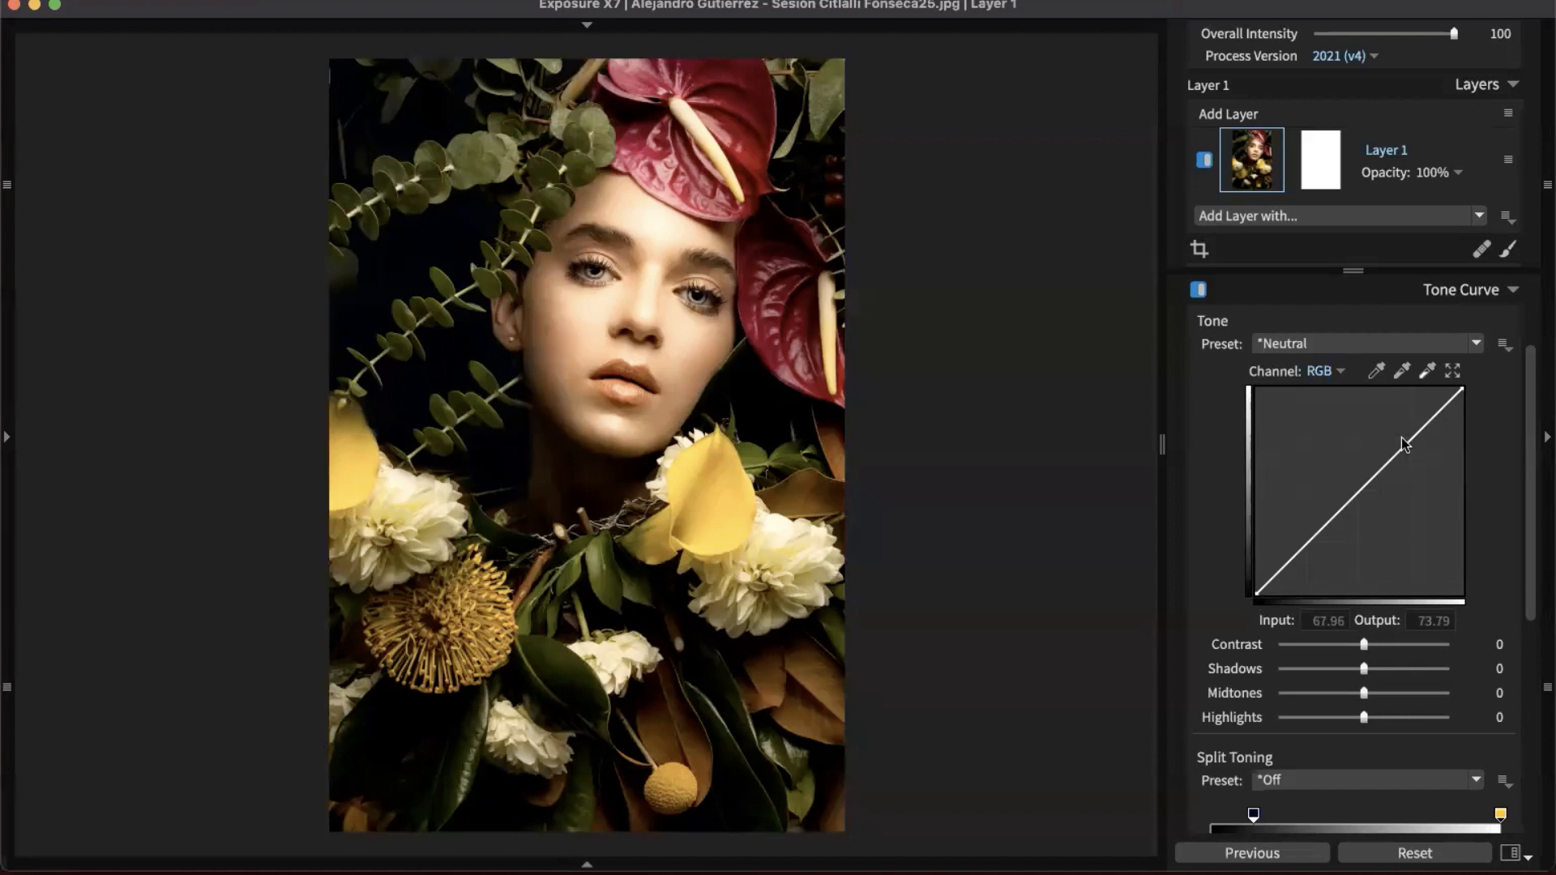
{"action": "left_click", "coordinate": [1326, 345]}
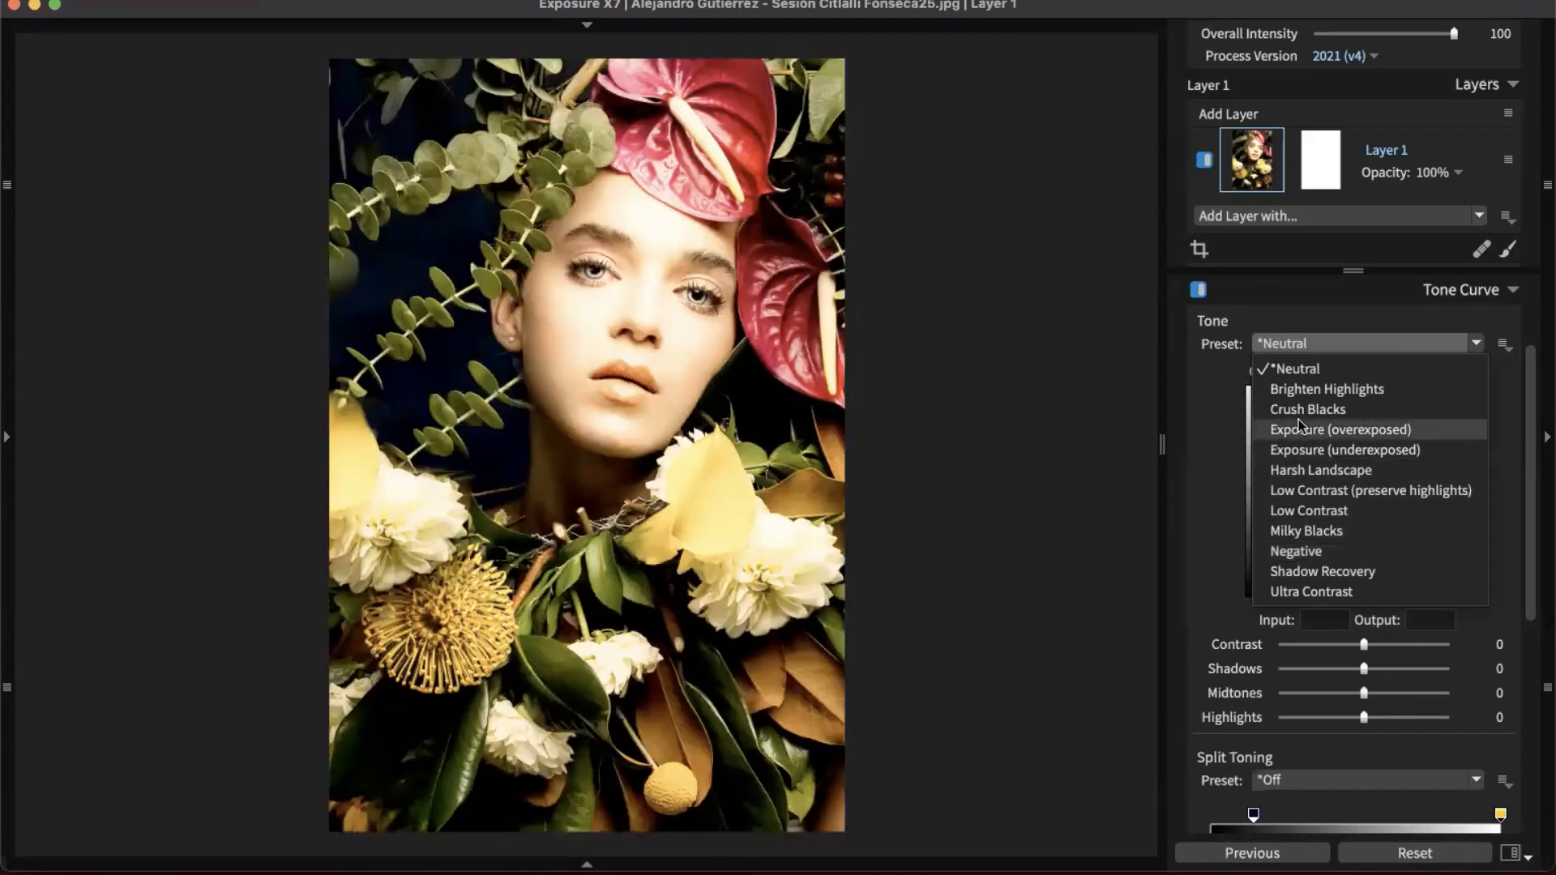
{"action": "left_click", "coordinate": [1299, 411]}
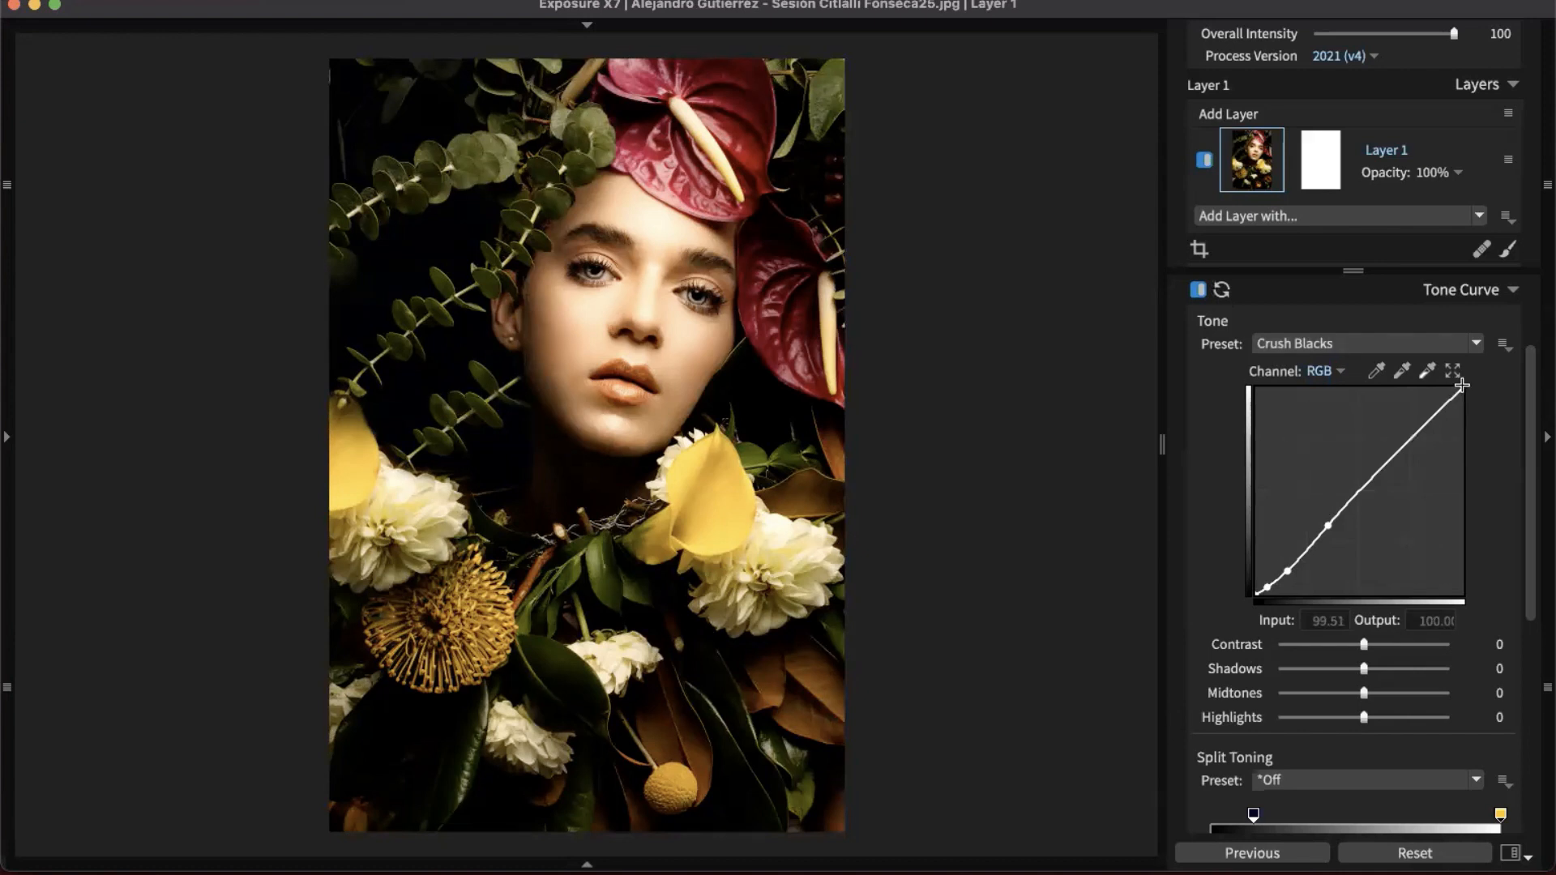
- Lower the tone curve's white point to output 96.19 and remove the second shadow point after trying it higher
{"action": "left_click_drag", "start_coordinate": [1463, 387], "coordinate": [1508, 395]}
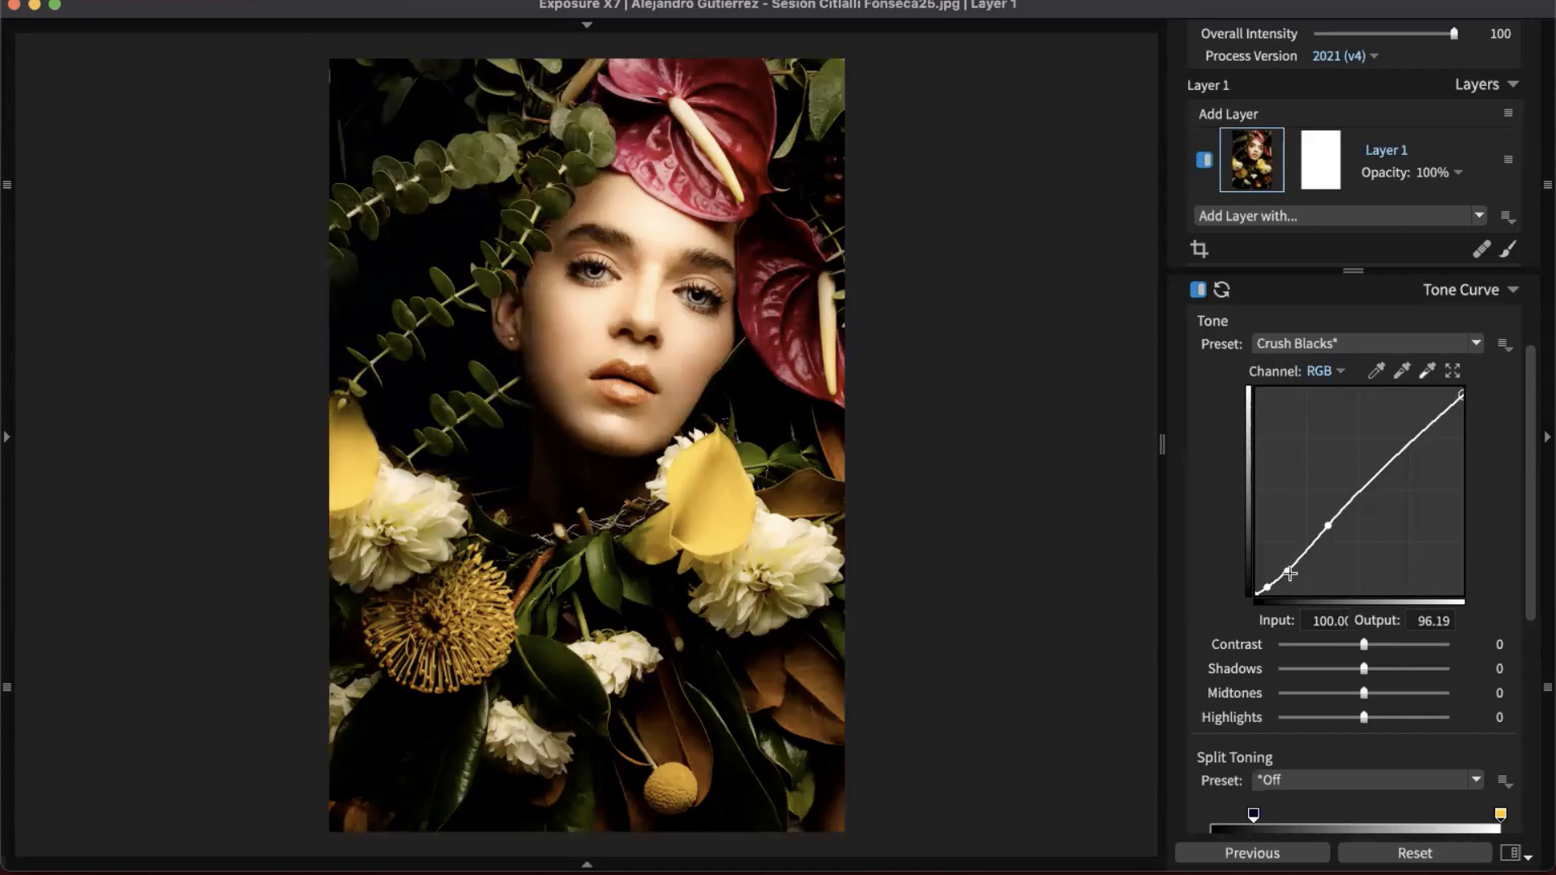
{"action": "left_click_drag", "start_coordinate": [1287, 571], "coordinate": [1293, 512]}
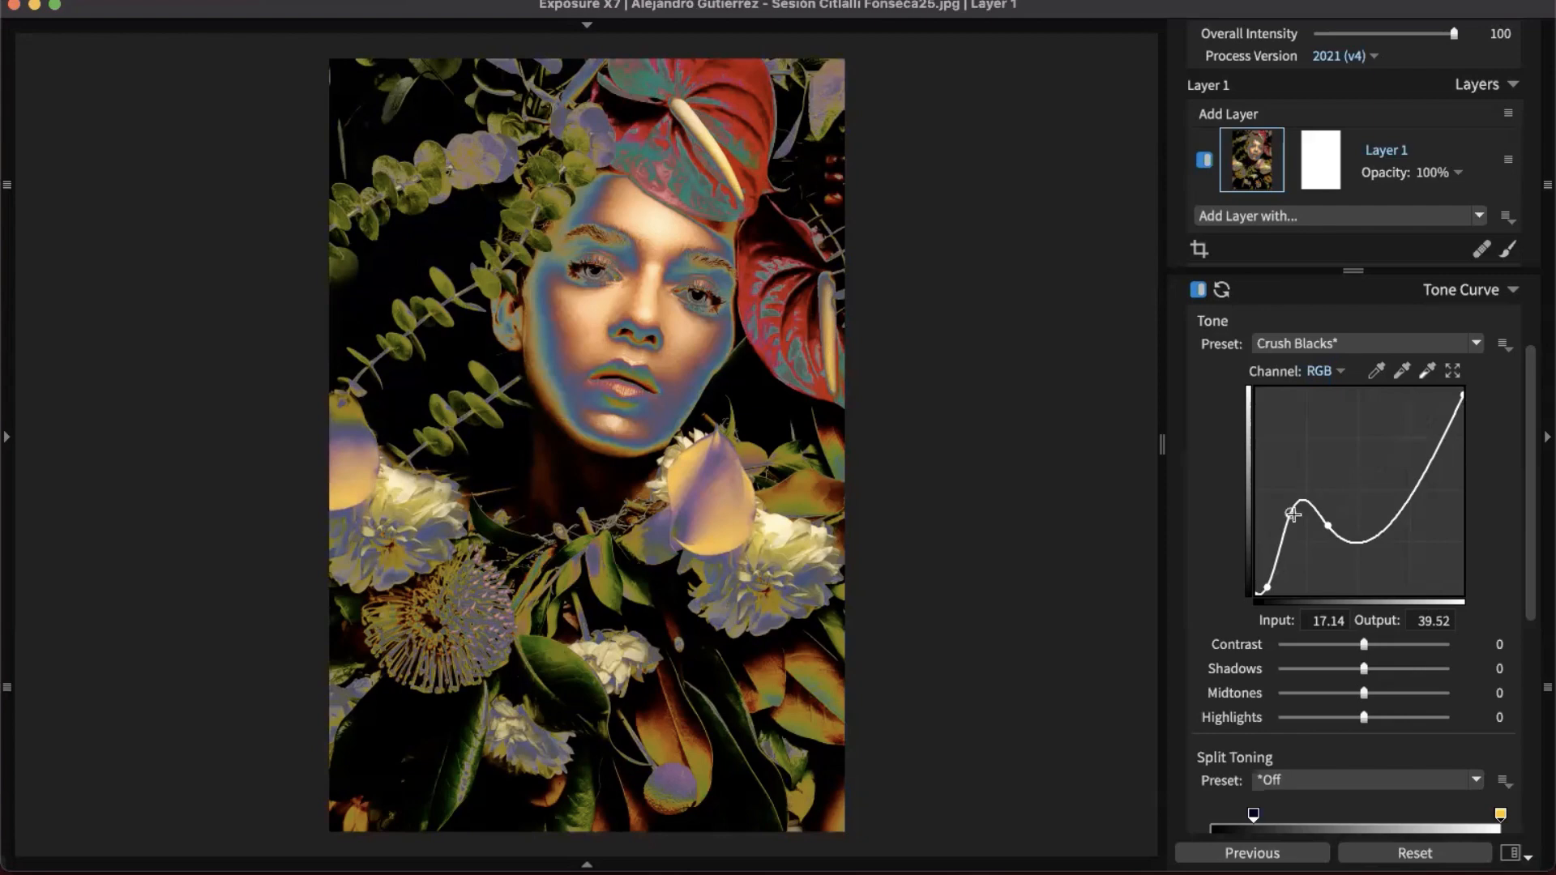
{"action": "left_click_drag", "start_coordinate": [1292, 513], "coordinate": [1084, 507]}
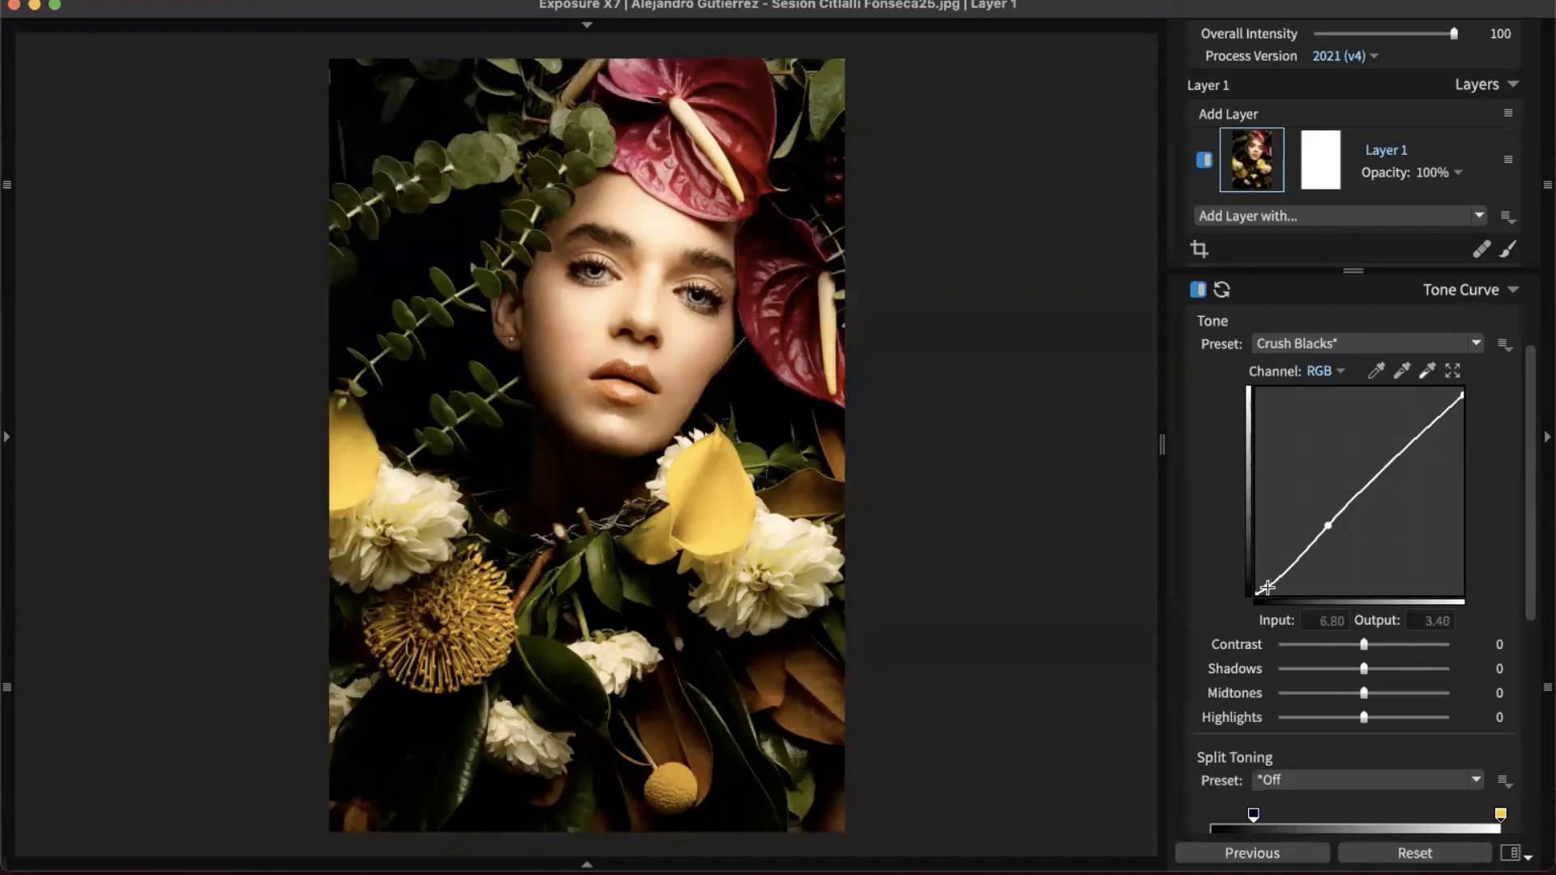
- Remove the midtone point from the curve and move the remaining shadow point to input 25.71, output 18.10
{"action": "left_click_drag", "start_coordinate": [1269, 583], "coordinate": [1299, 537]}
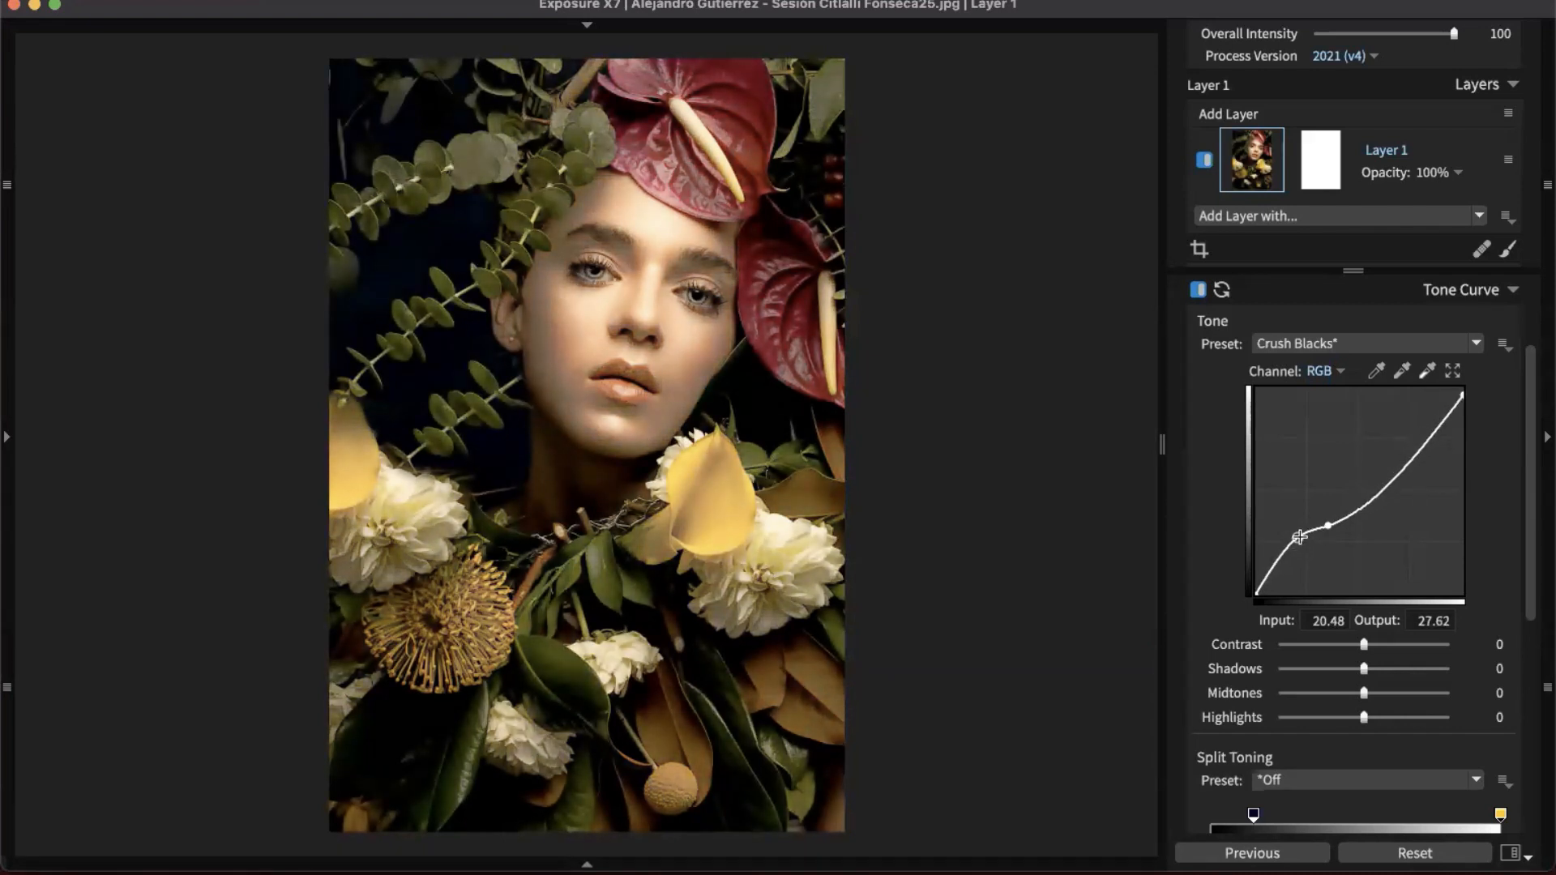
{"action": "left_click", "coordinate": [1329, 525]}
{"action": "left_click_drag", "start_coordinate": [1329, 525], "coordinate": [1209, 538]}
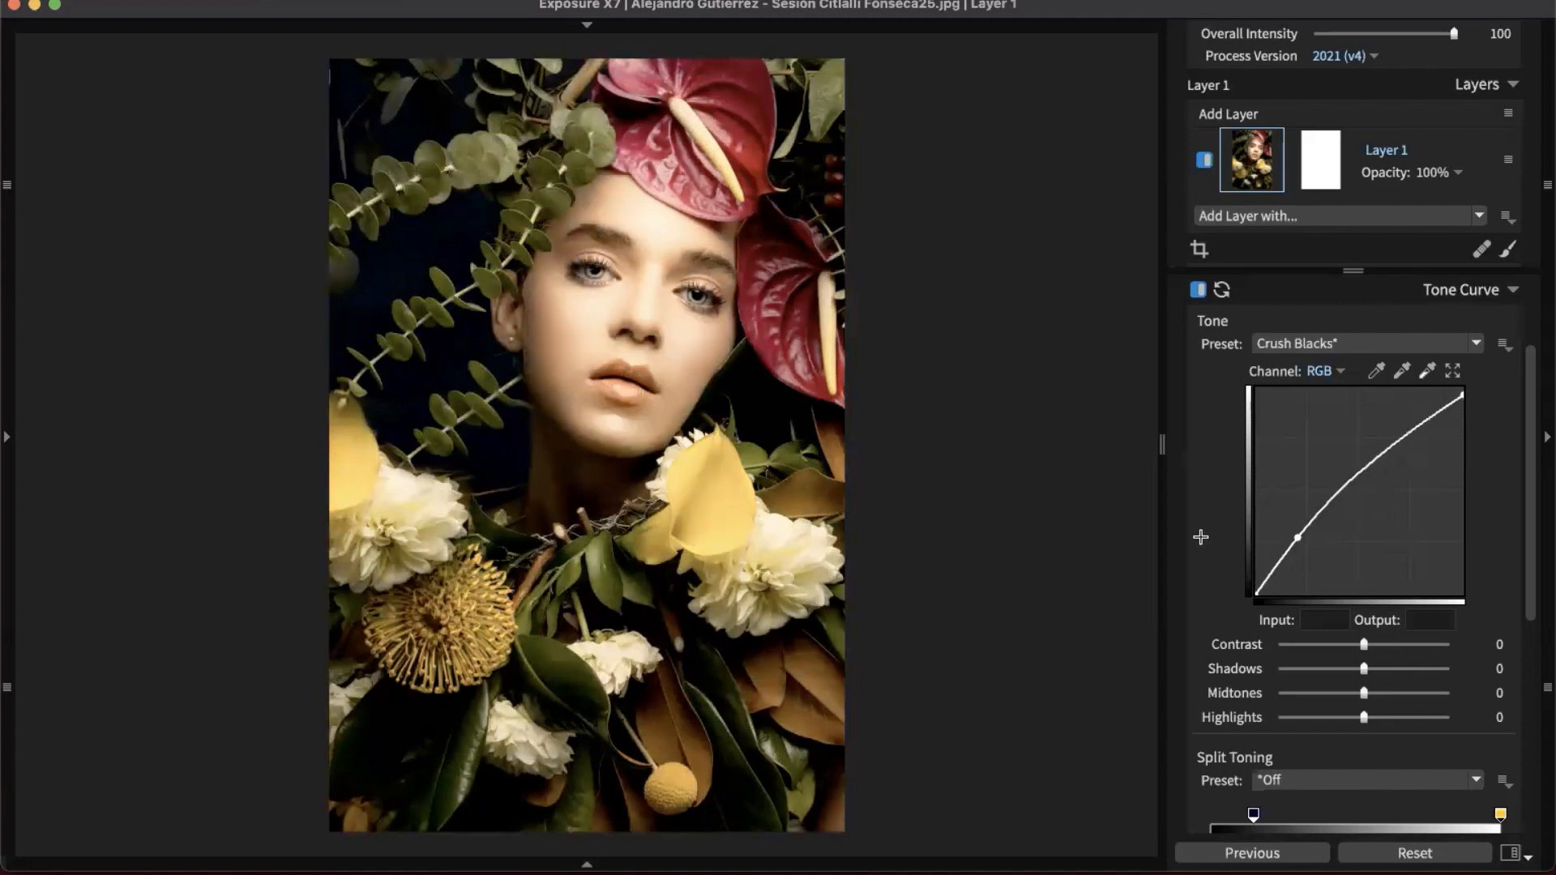
{"action": "left_click_drag", "start_coordinate": [1303, 533], "coordinate": [1311, 558]}
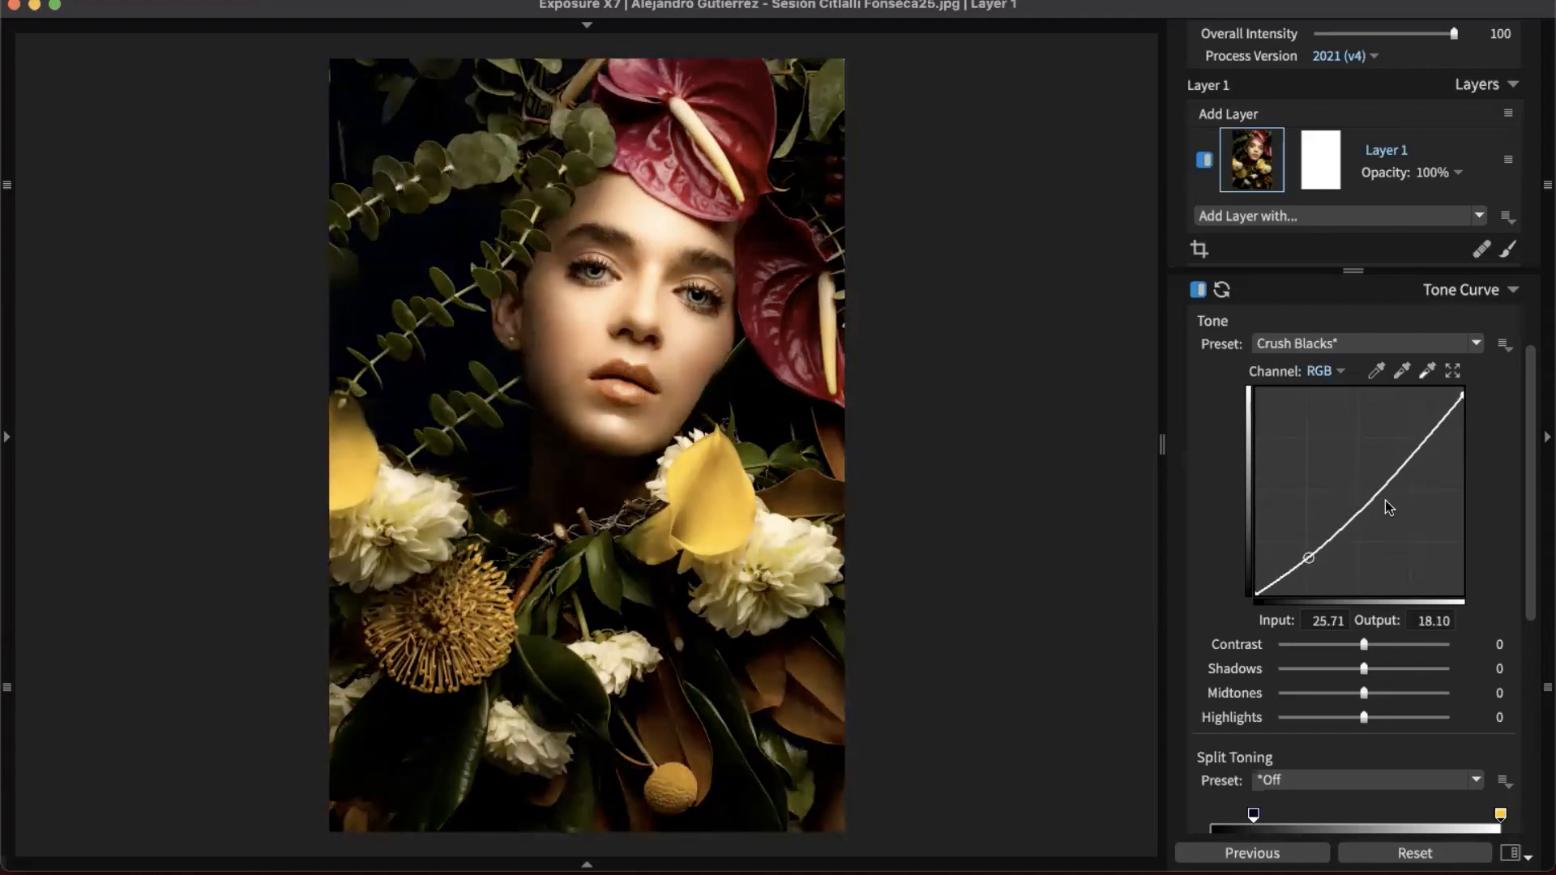
{"action": "left_click_drag", "start_coordinate": [1378, 499], "coordinate": [1180, 503]}
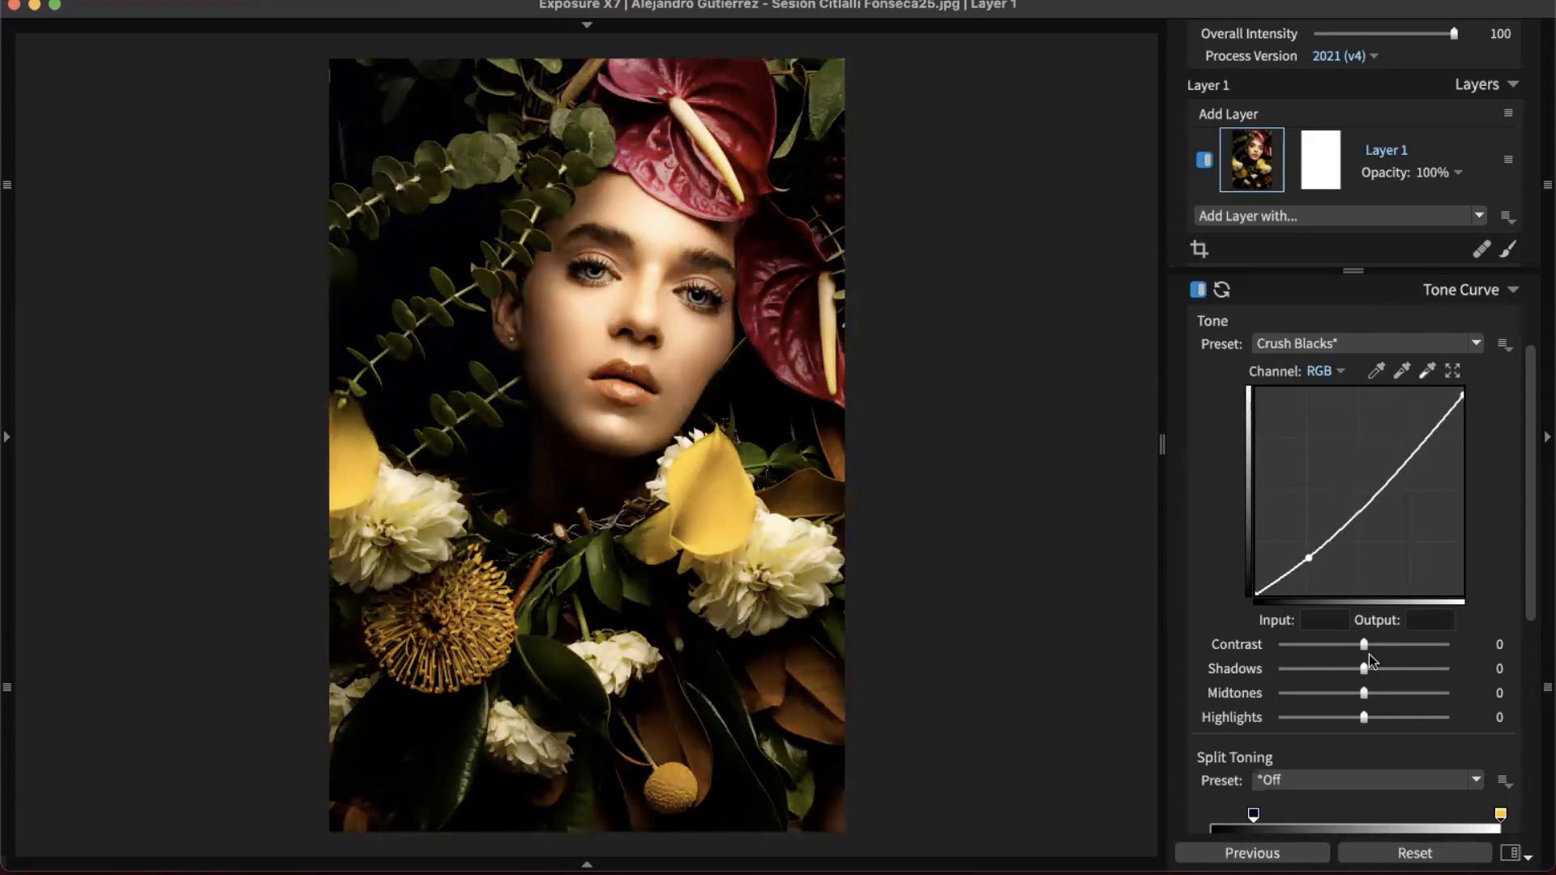
- Try a Contrast of 73, reset Contrast and Shadows to 0, and set Midtones to 16
{"action": "left_click_drag", "start_coordinate": [1392, 646], "coordinate": [1424, 646]}
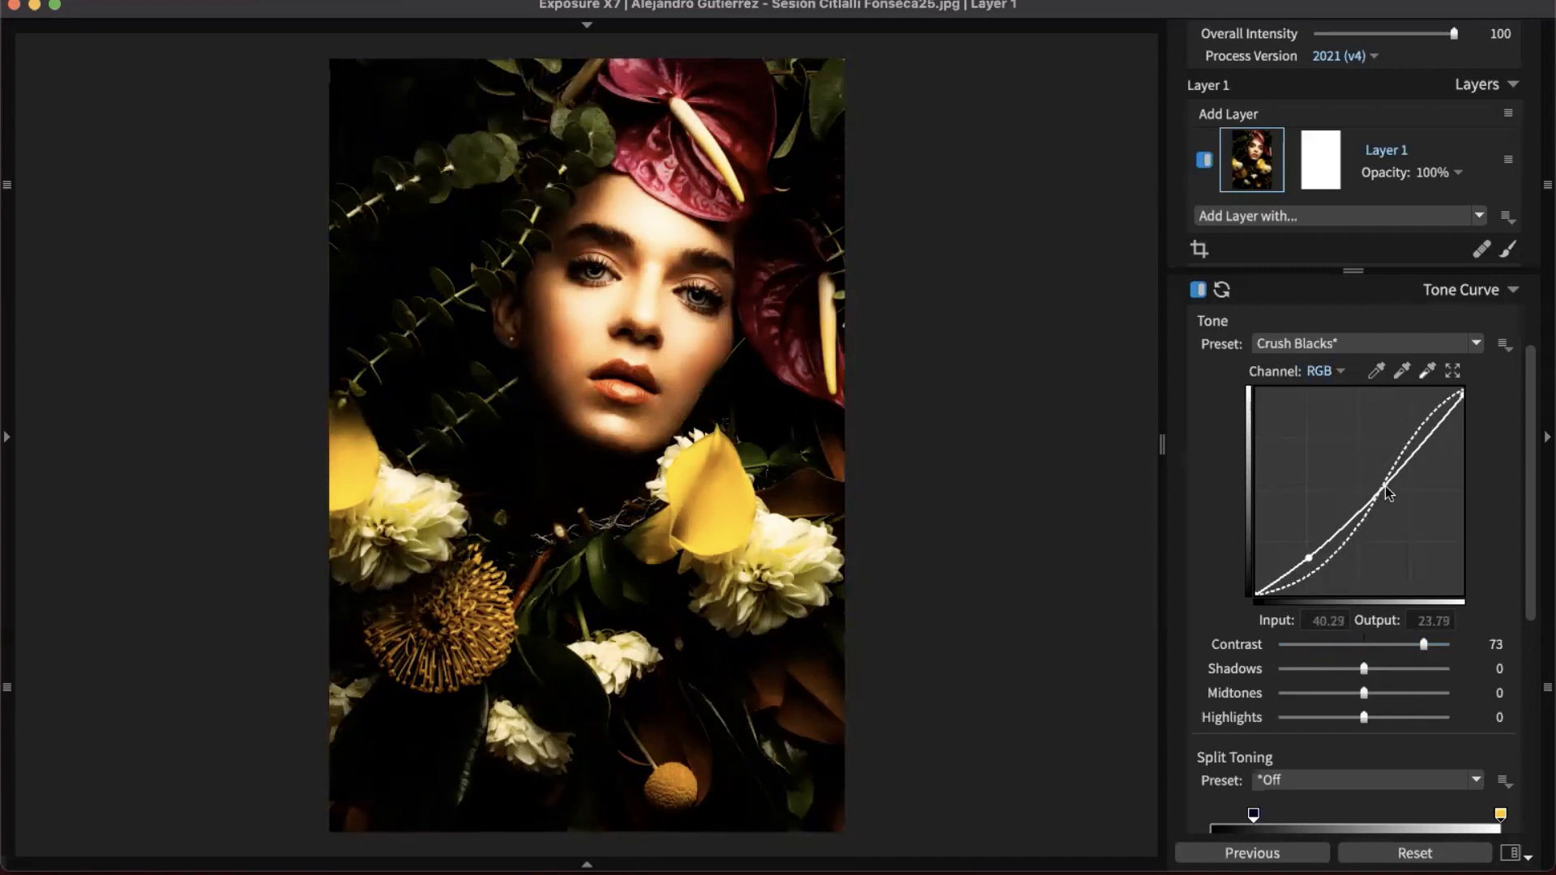
{"action": "left_click_drag", "start_coordinate": [1424, 646], "coordinate": [1376, 698]}
{"action": "double_click", "coordinate": [1384, 646]}
{"action": "double_click", "coordinate": [1407, 670]}
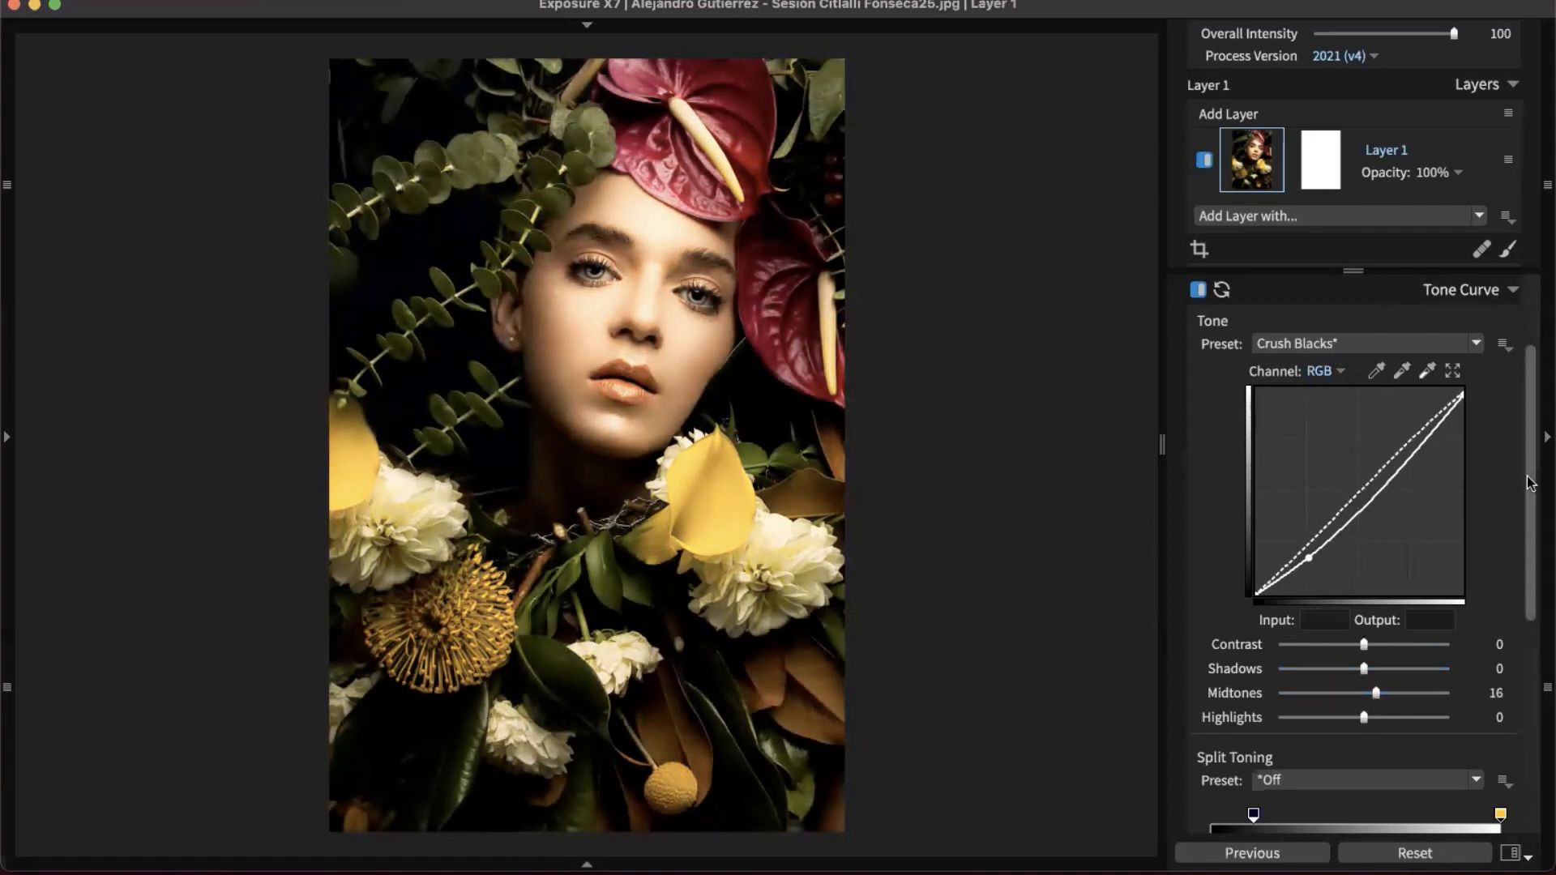
- Return to the black-and-white portrait and apply the Selenium Warm/Cool split toning preset for black and white
{"action": "left_click_drag", "start_coordinate": [1533, 513], "coordinate": [1545, 556]}
{"action": "scroll", "coordinate": [1545, 556], "scroll_direction": "down", "scroll_amount": 5}
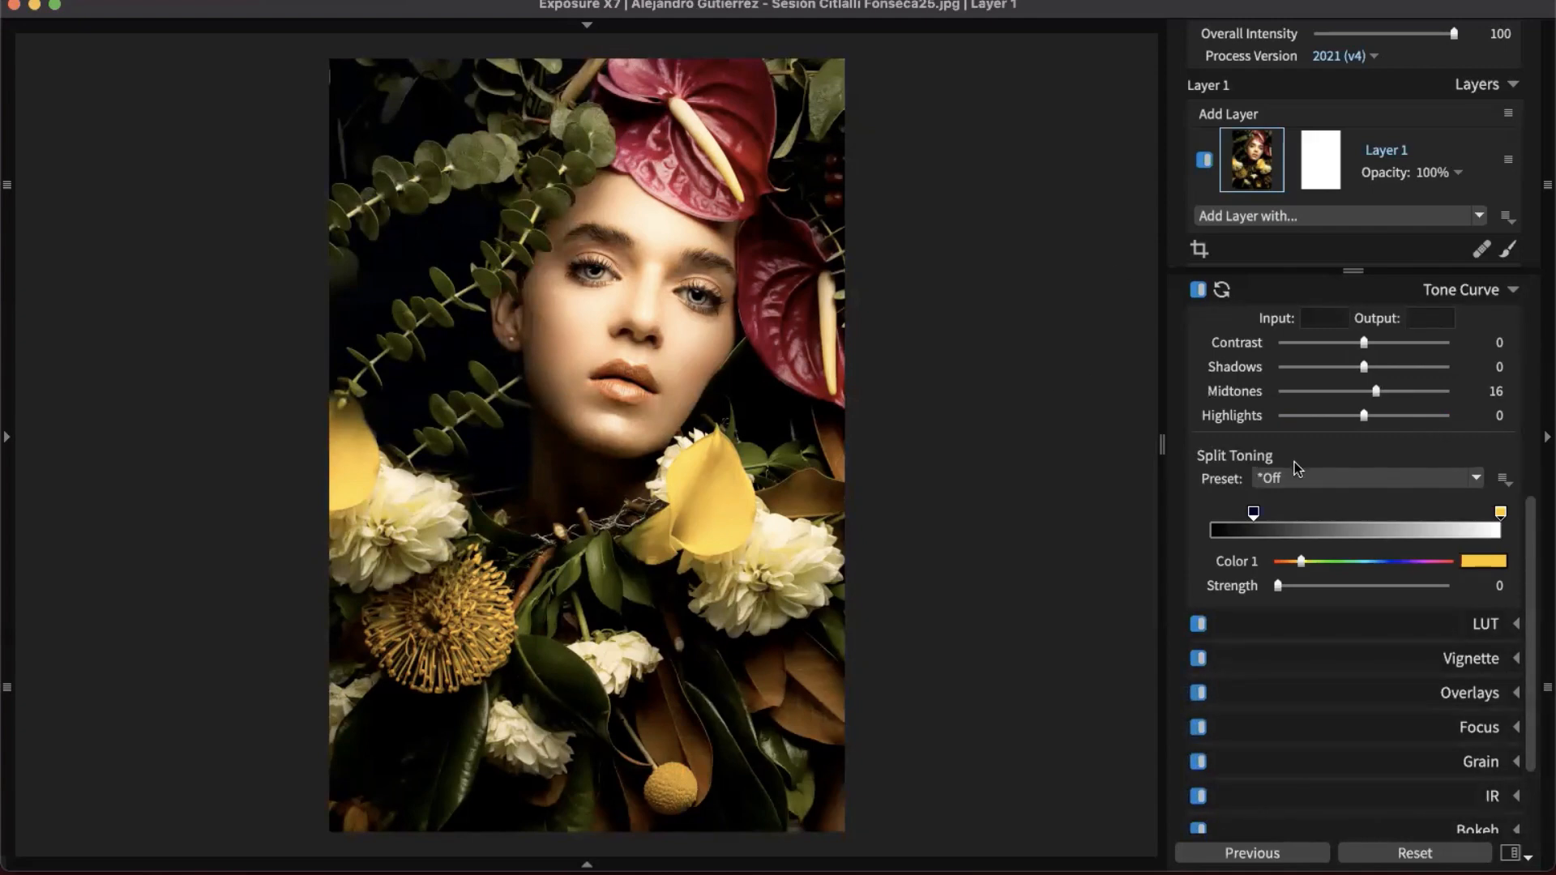
{"action": "key", "text": "Left"}
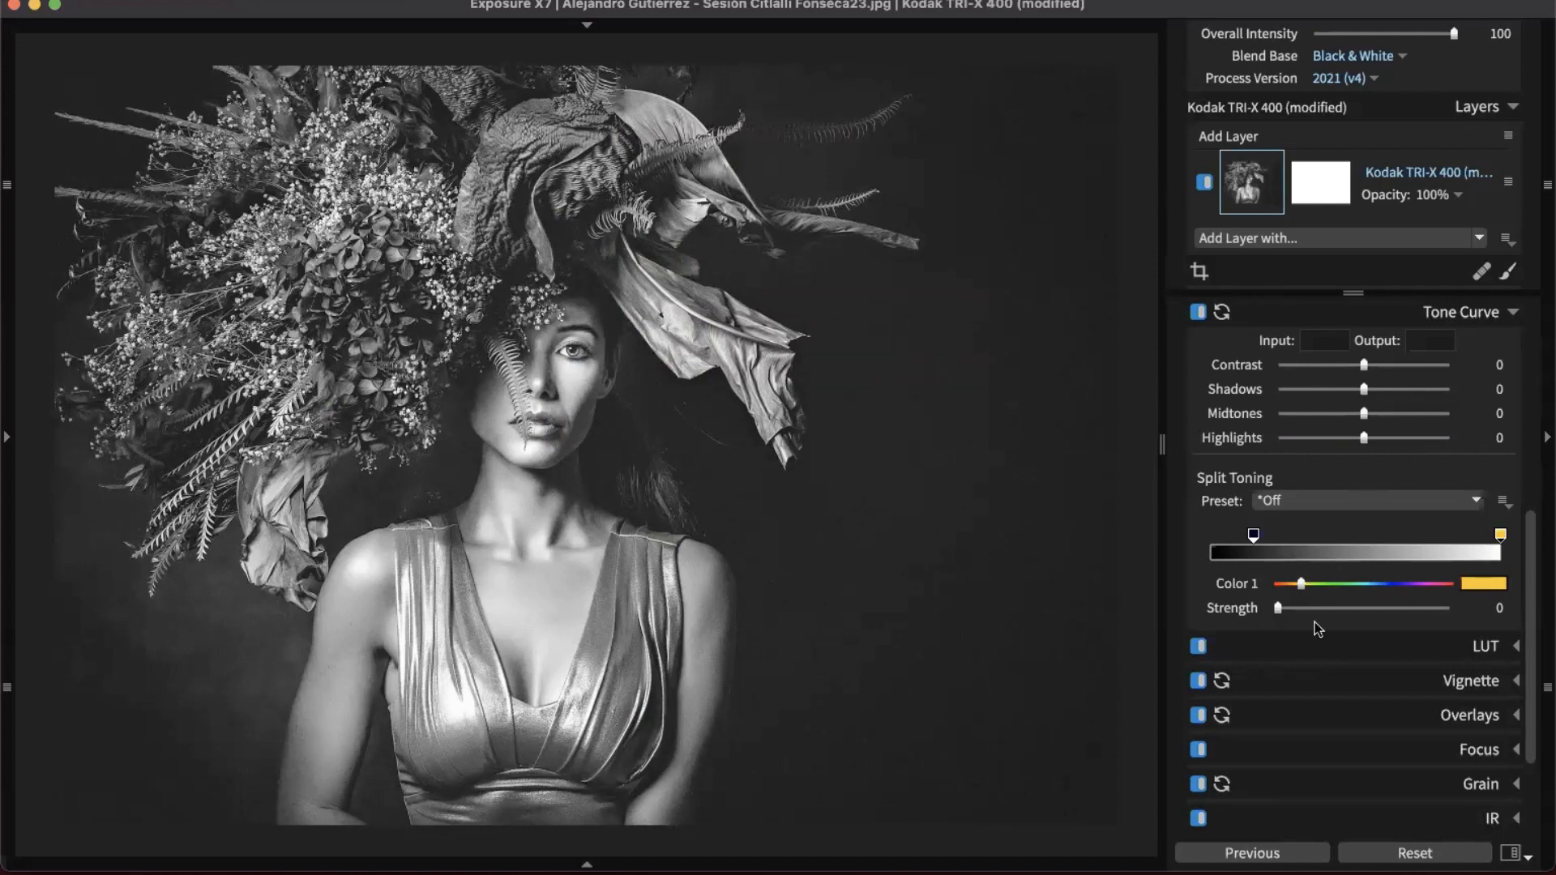
{"action": "left_click", "coordinate": [1473, 508]}
{"action": "mouse_move", "coordinate": [1398, 551]}
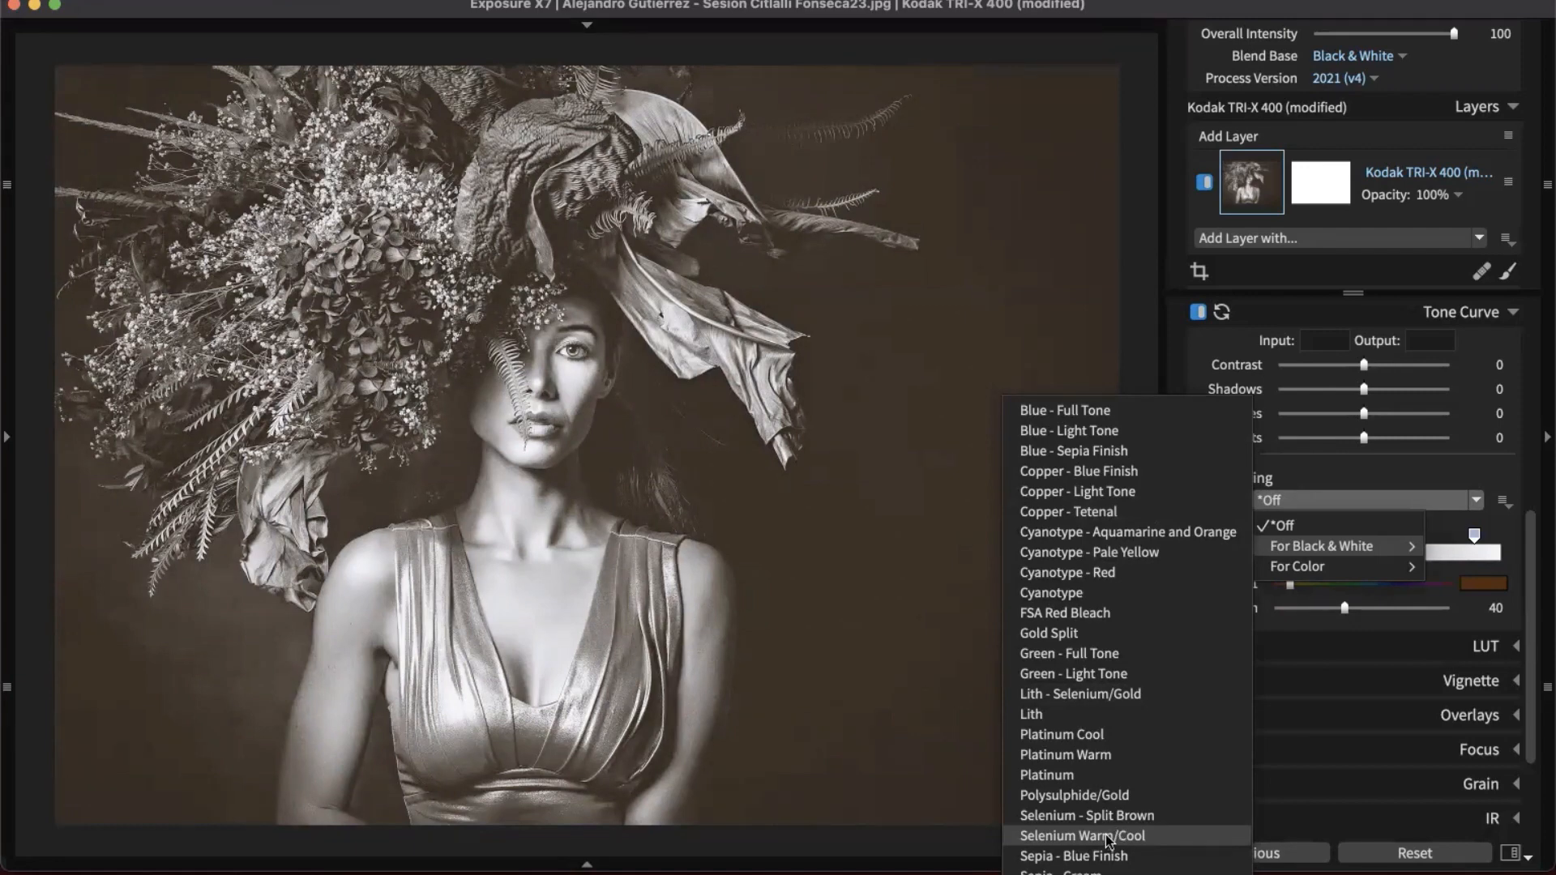
{"action": "left_click", "coordinate": [1107, 839]}
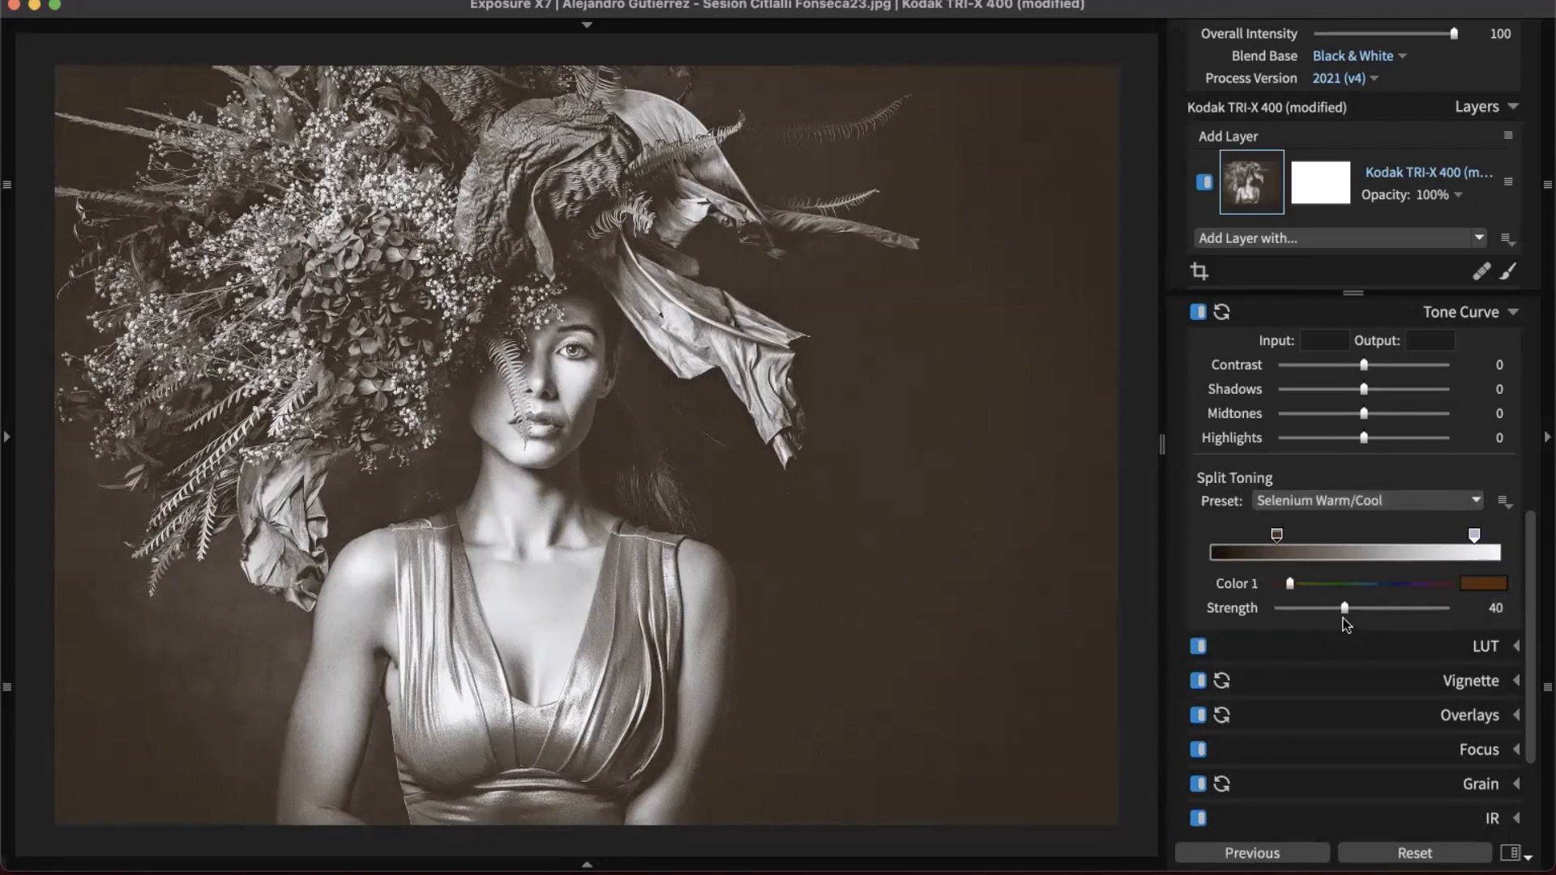
- Set the split toning strength to 5 for Color 1 and 13 for Color 2, and collapse the Tone Curve settings
{"action": "left_click", "coordinate": [1280, 608]}
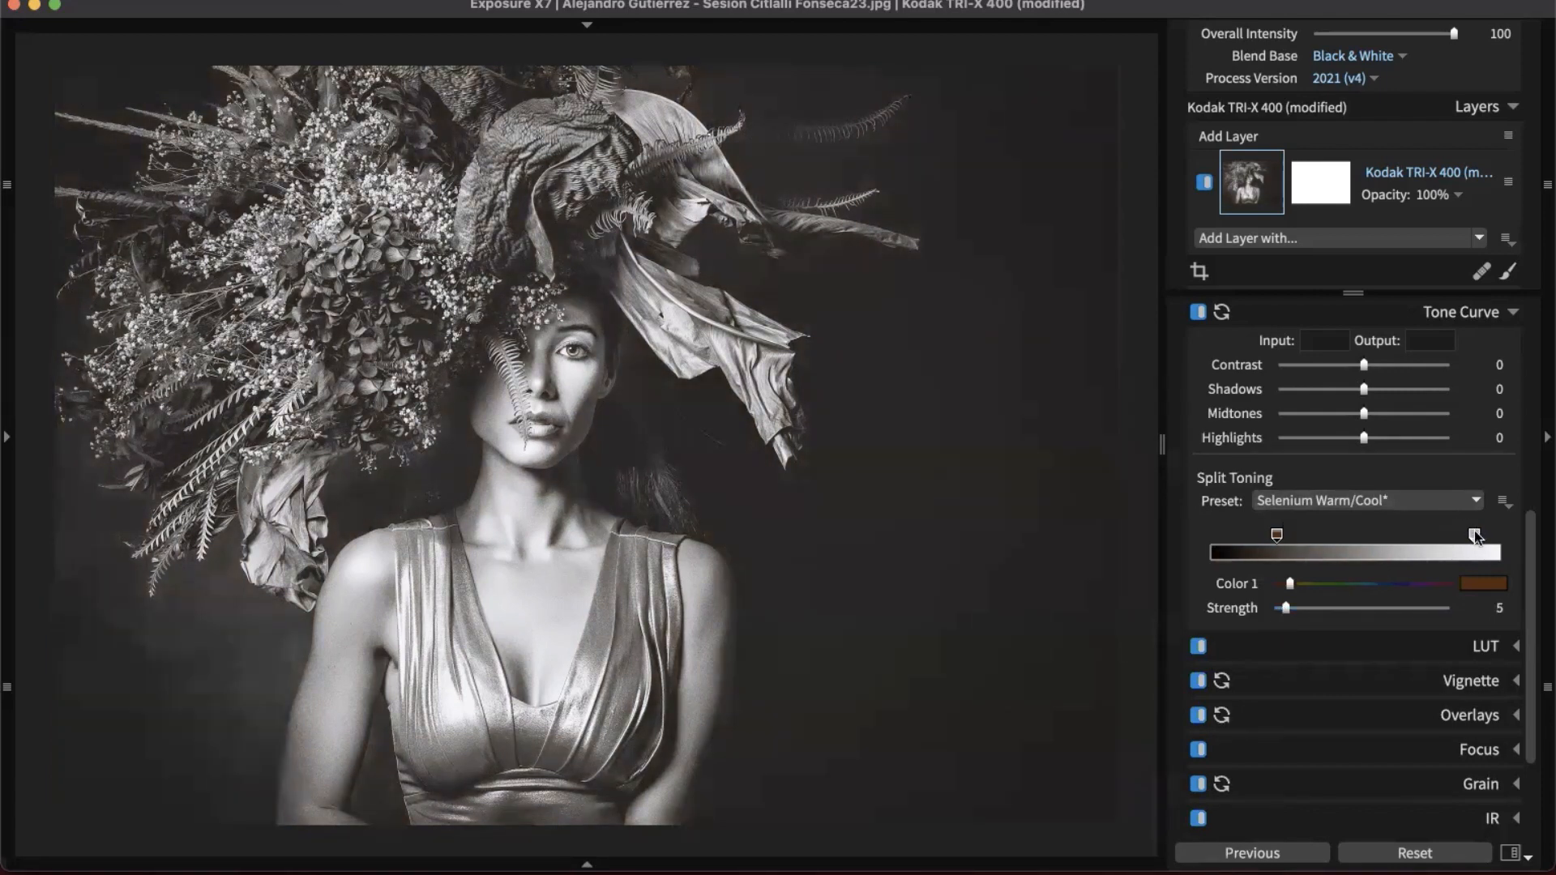
{"action": "left_click", "coordinate": [1475, 535]}
{"action": "left_click", "coordinate": [1309, 609]}
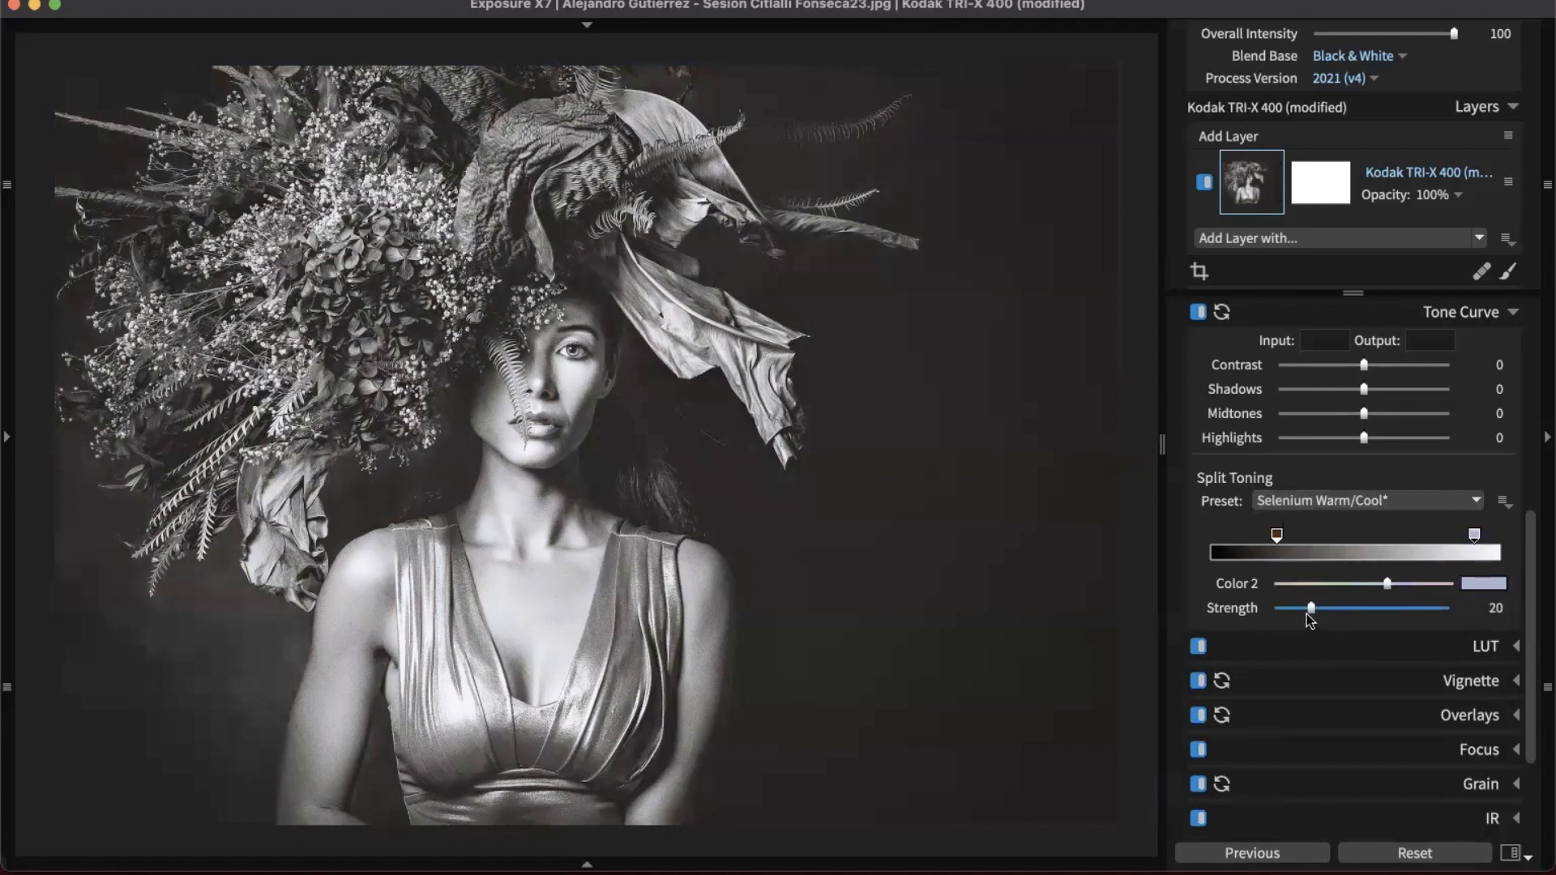
{"action": "left_click_drag", "start_coordinate": [1309, 610], "coordinate": [1300, 610]}
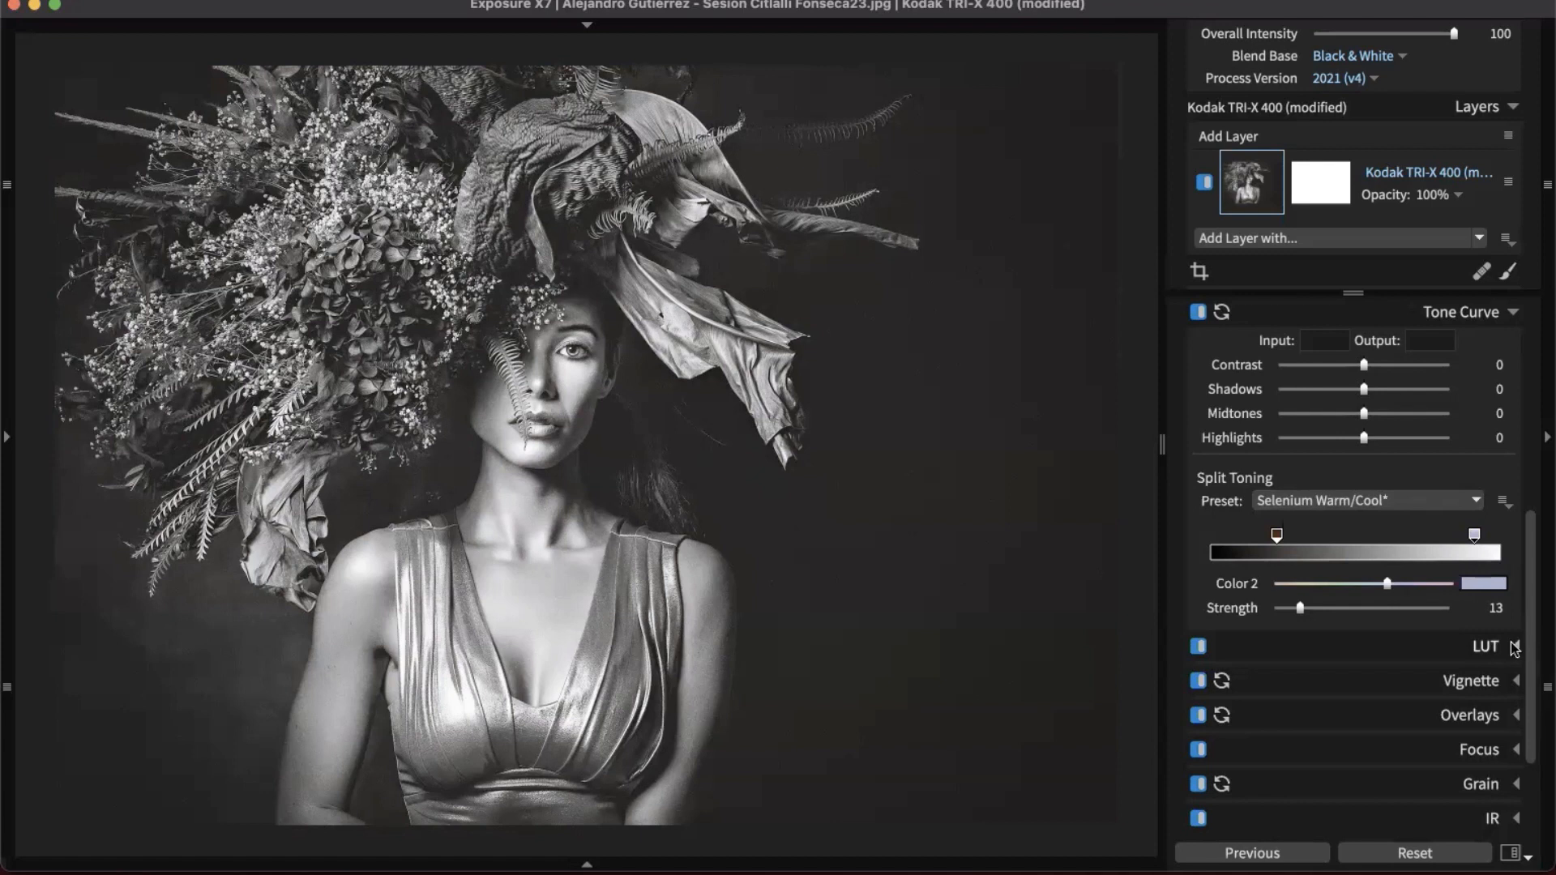
{"action": "left_click", "coordinate": [1465, 314]}
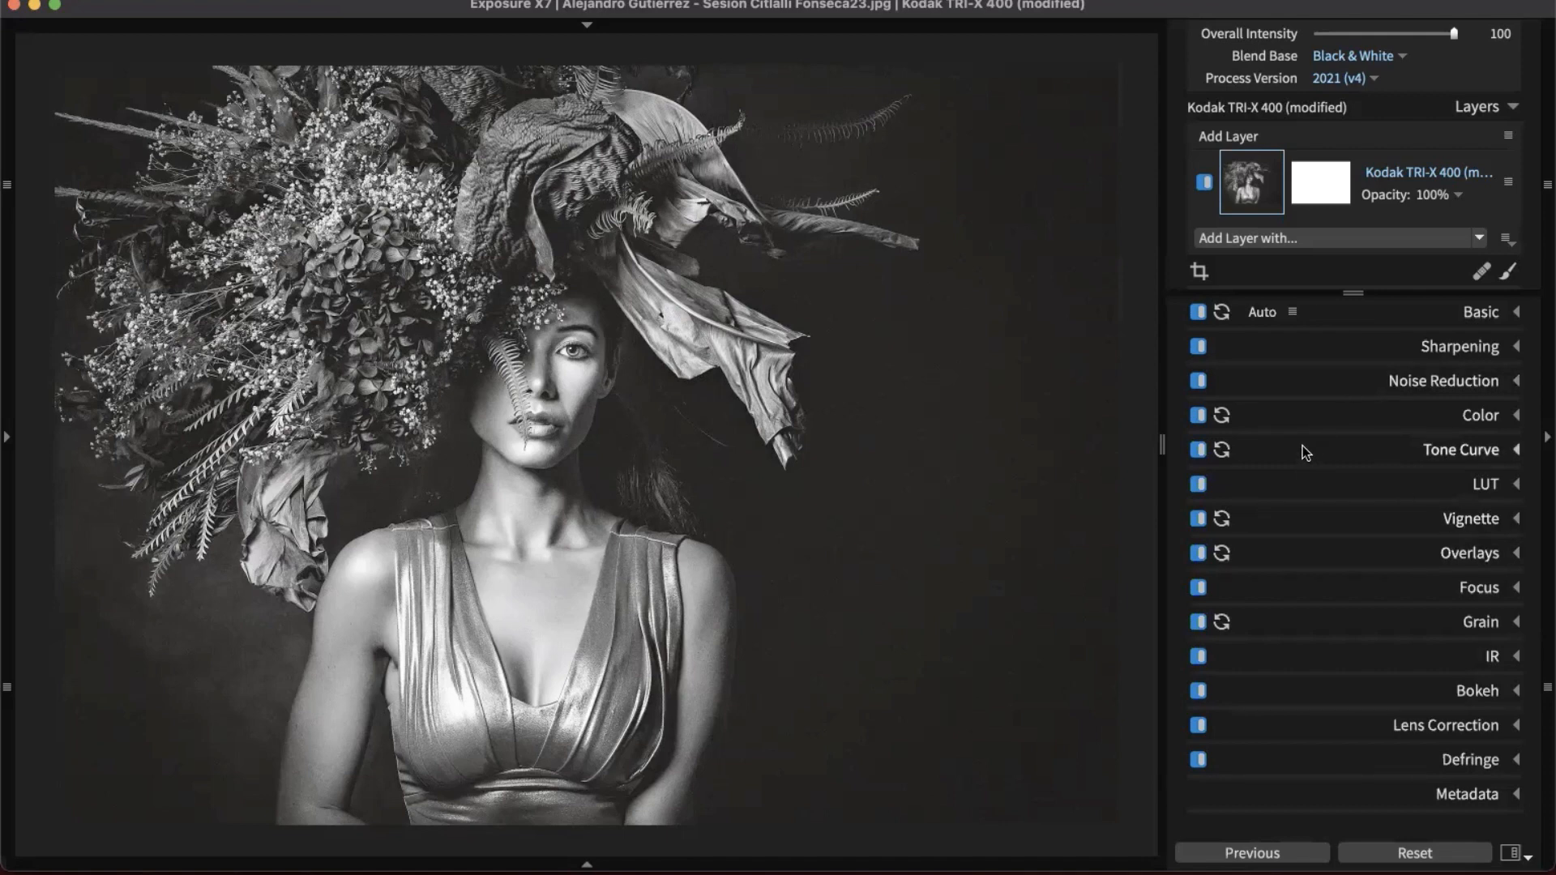
- Return to the thumbnail grid and open the five-star portrait of the woman with purple flowers in her hair
{"action": "key", "text": "g"}
{"action": "scroll", "coordinate": [859, 577], "scroll_direction": "down", "scroll_amount": 3}
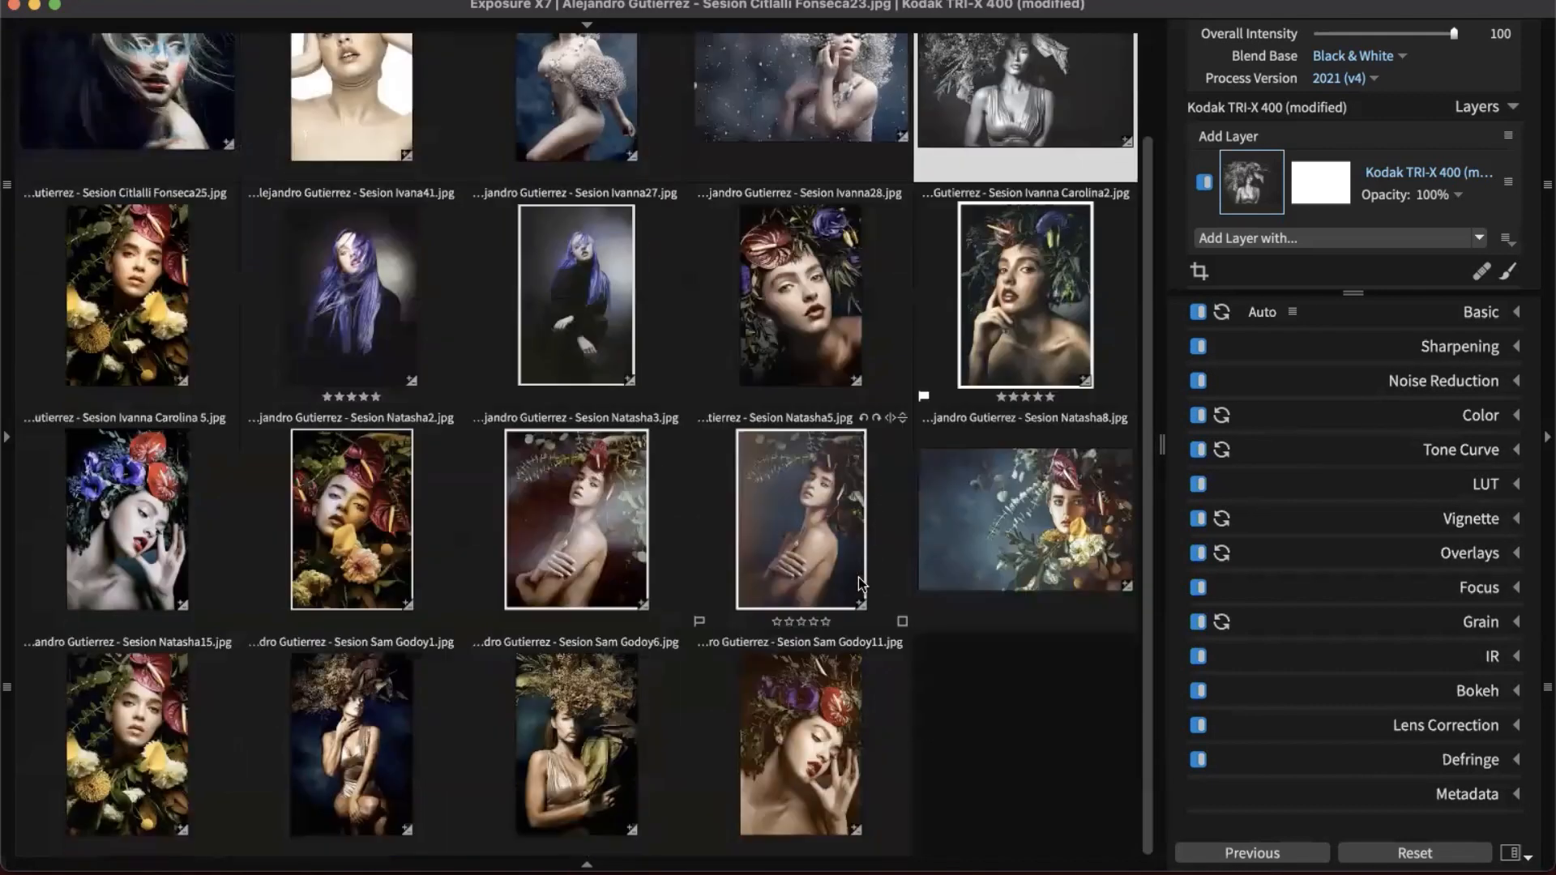
{"action": "double_click", "coordinate": [1013, 342]}
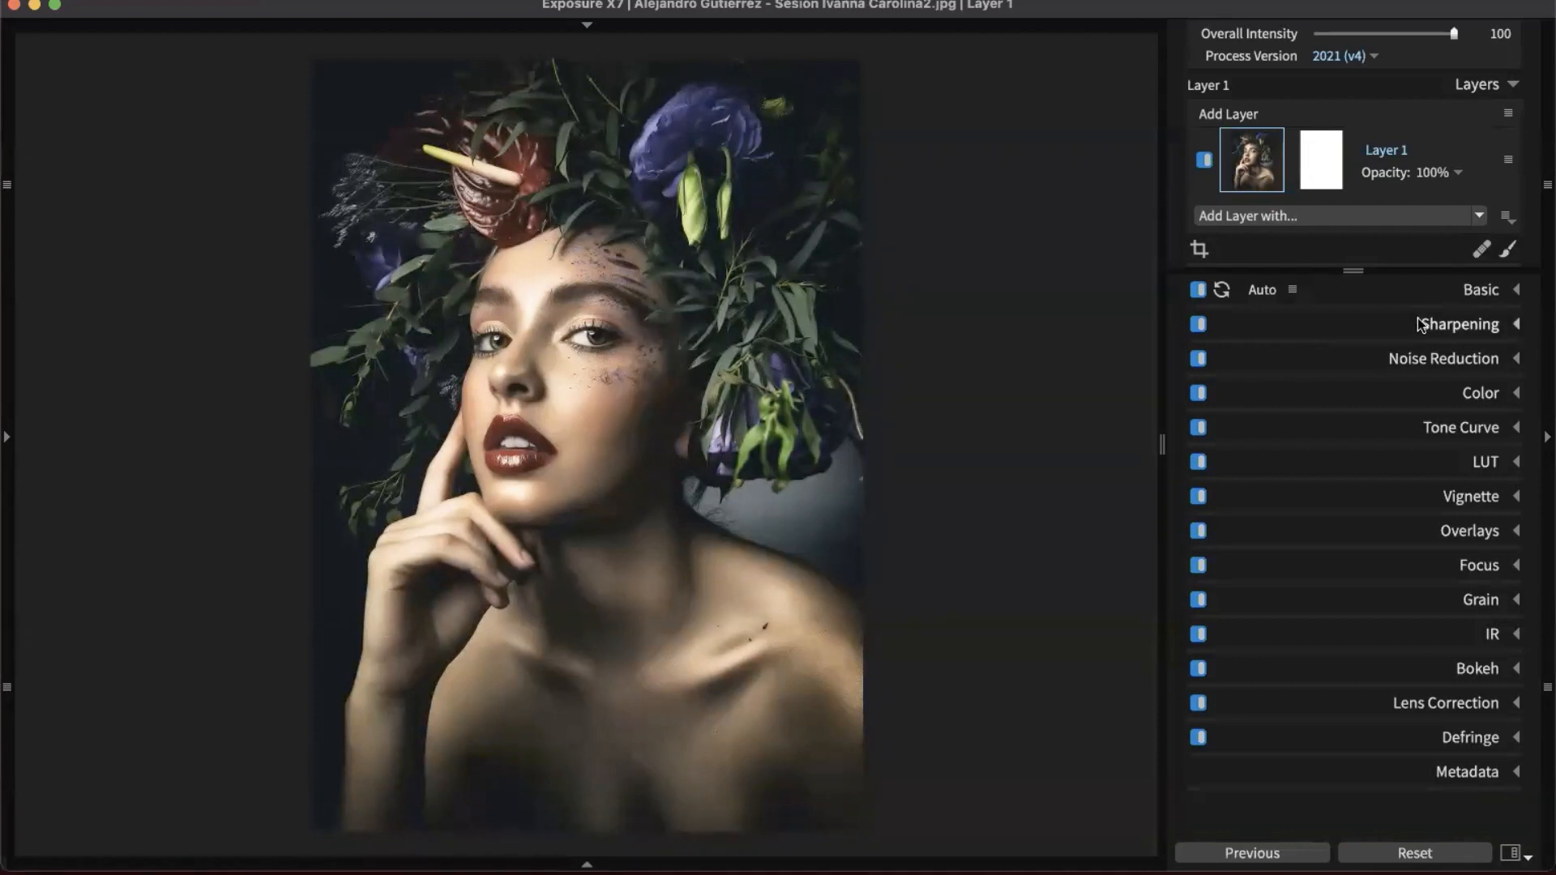
- Open the spot healing settings and change the brush type from Clone to Heal
{"action": "left_click", "coordinate": [1477, 252]}
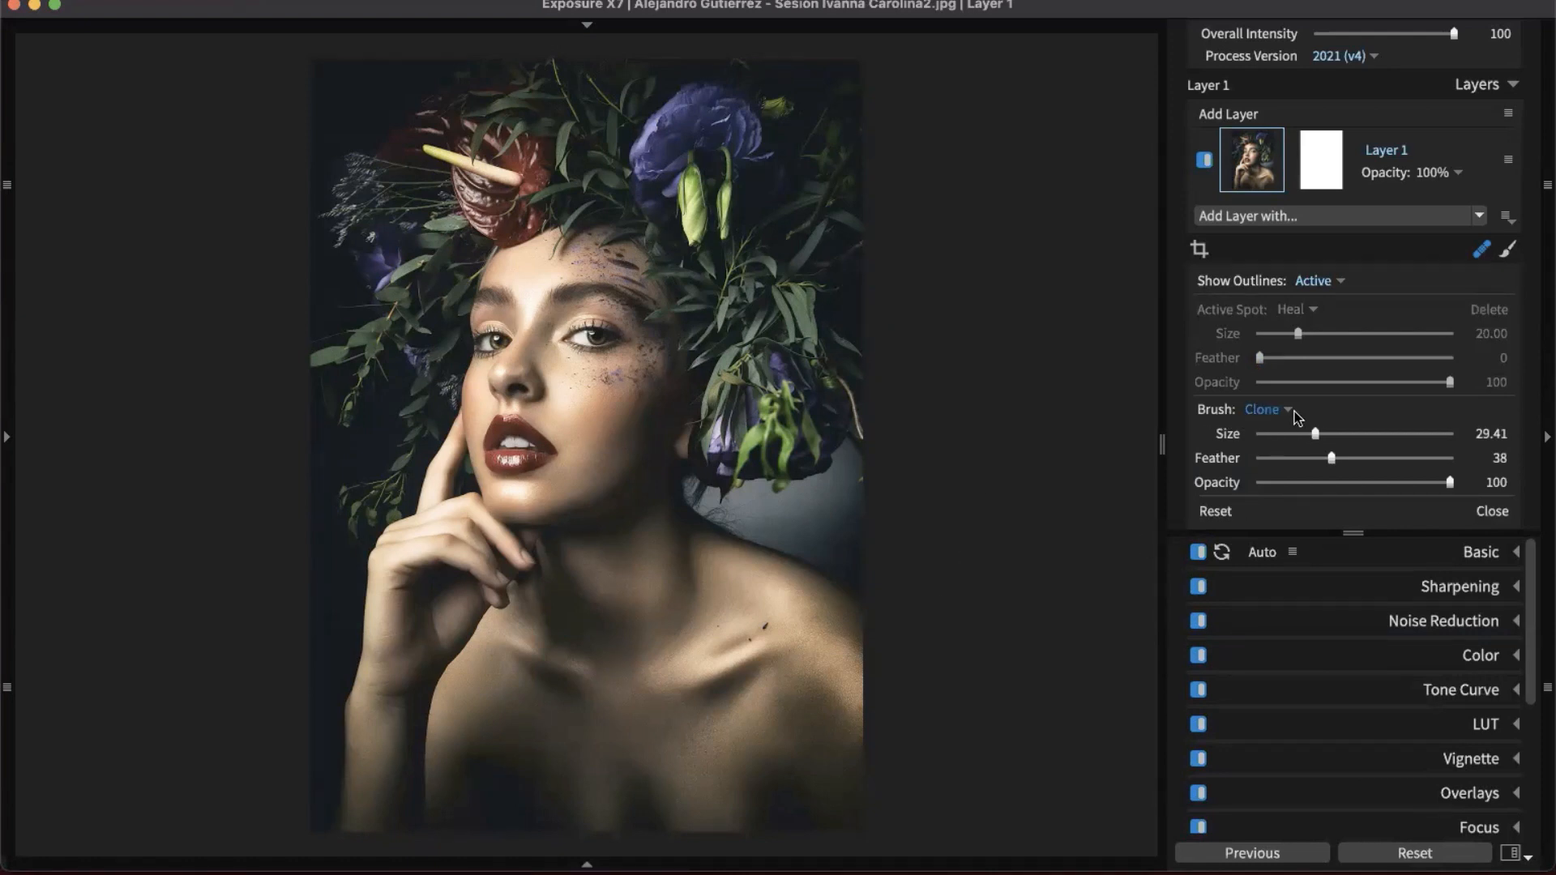
{"action": "left_click", "coordinate": [1268, 410]}
{"action": "left_click", "coordinate": [1295, 436]}
- Adjust the Heal brush size up and down, settling on 35.41
{"action": "key", "text": "bracketleft"}
{"action": "key", "text": "bracketleft"}
{"action": "key", "text": "bracketleft"}
{"action": "key", "text": "bracketleft"}
{"action": "key", "text": "bracketright"}
{"action": "key", "text": "bracketright"}
{"action": "key", "text": "bracketright"}
{"action": "key", "text": "bracketleft"}
{"action": "key", "text": "shift+bracketright"}
{"action": "key", "text": "bracketright"}
{"action": "key", "text": "bracketright"}
{"action": "key", "text": "bracketright"}
{"action": "key", "text": "bracketright"}
- Try harder and softer edges on the Heal brush and settle on a feather of 85
{"action": "key", "text": "shift+bracketright"}
{"action": "key", "text": "shift+bracketright"}
{"action": "key", "text": "shift+bracketright"}
{"action": "key", "text": "shift+bracketright"}
{"action": "key", "text": "shift+bracketright"}
{"action": "key", "text": "shift+bracketright"}
{"action": "key", "text": "shift+bracketright"}
{"action": "key", "text": "shift+bracketright"}
{"action": "key", "text": "shift+bracketright"}
{"action": "key", "text": "shift+bracketright"}
{"action": "key", "text": "shift+bracketright"}
{"action": "key", "text": "shift+bracketright"}
{"action": "key", "text": "shift+bracketright"}
{"action": "key", "text": "shift+bracketright"}
{"action": "key", "text": "shift+bracketright"}
{"action": "key", "text": "shift+bracketright"}
{"action": "key", "text": "shift+bracketright"}
{"action": "key", "text": "shift+bracketright"}
{"action": "key", "text": "shift+bracketright"}
{"action": "key", "text": "shift+bracketright"}
{"action": "key", "text": "shift+bracketleft"}
{"action": "key", "text": "shift+bracketleft"}
{"action": "key", "text": "shift+bracketleft"}
{"action": "key", "text": "shift+bracketleft"}
{"action": "key", "text": "shift+bracketleft"}
{"action": "key", "text": "shift+bracketleft"}
{"action": "key", "text": "shift+bracketleft"}
{"action": "key", "text": "shift+bracketleft"}
{"action": "key", "text": "shift+bracketleft"}
{"action": "key", "text": "shift+bracketleft"}
{"action": "key", "text": "shift+bracketleft"}
{"action": "key", "text": "shift+bracketleft"}
{"action": "key", "text": "shift+bracketleft"}
{"action": "key", "text": "shift+bracketleft"}
{"action": "key", "text": "shift+bracketleft"}
{"action": "key", "text": "shift+bracketleft"}
{"action": "key", "text": "shift+bracketleft"}
{"action": "key", "text": "shift+bracketleft"}
{"action": "key", "text": "shift+bracketleft"}
{"action": "key", "text": "shift+bracketleft"}
{"action": "key", "text": "shift+bracketright"}
{"action": "key", "text": "shift+bracketright"}
{"action": "key", "text": "shift+bracketright"}
{"action": "key", "text": "shift+bracketright"}
{"action": "key", "text": "shift+bracketright"}
{"action": "key", "text": "shift+bracketright"}
{"action": "key", "text": "shift+bracketleft"}
{"action": "key", "text": "shift+bracketleft"}
{"action": "key", "text": "shift+bracketleft"}
{"action": "key", "text": "shift+bracketleft"}
{"action": "key", "text": "shift+bracketleft"}
{"action": "key", "text": "shift+bracketleft"}
{"action": "key", "text": "shift+bracketleft"}
{"action": "key", "text": "shift+bracketleft"}
{"action": "key", "text": "shift+bracketleft"}
{"action": "key", "text": "shift+bracketright"}
{"action": "key", "text": "shift+bracketright"}
{"action": "key", "text": "shift+bracketright"}
{"action": "key", "text": "shift+bracketright"}
{"action": "key", "text": "shift+bracketright"}
{"action": "key", "text": "shift+bracketright"}
{"action": "key", "text": "shift+bracketright"}
{"action": "key", "text": "shift+bracketright"}
{"action": "key", "text": "shift+bracketright"}
{"action": "key", "text": "shift+bracketright"}
{"action": "key", "text": "shift+bracketright"}
{"action": "key", "text": "shift+bracketleft"}
{"action": "key", "text": "shift+bracketleft"}
{"action": "key", "text": "shift+bracketleft"}
{"action": "key", "text": "shift+bracketleft"}
{"action": "key", "text": "shift+bracketleft"}
{"action": "key", "text": "shift+bracketright"}
{"action": "key", "text": "shift+bracketright"}
{"action": "key", "text": "shift+bracketright"}
{"action": "key", "text": "shift+bracketright"}
{"action": "key", "text": "shift+bracketright"}
{"action": "key", "text": "shift+bracketright"}
{"action": "key", "text": "shift+bracketright"}
{"action": "key", "text": "shift+bracketright"}
{"action": "key", "text": "shift+bracketright"}
{"action": "key", "text": "shift+bracketright"}
{"action": "key", "text": "shift+bracketright"}
{"action": "key", "text": "shift+bracketright"}
{"action": "key", "text": "shift+bracketright"}
{"action": "key", "text": "shift+bracketleft"}
{"action": "key", "text": "shift+bracketleft"}
{"action": "key", "text": "shift+bracketleft"}
{"action": "key", "text": "shift+bracketleft"}
{"action": "key", "text": "shift+bracketleft"}
{"action": "key", "text": "shift+bracketleft"}
{"action": "key", "text": "shift+bracketright"}
{"action": "key", "text": "shift+bracketright"}
{"action": "key", "text": "shift+bracketright"}
{"action": "key", "text": "shift+bracketright"}
{"action": "key", "text": "shift+bracketright"}
{"action": "key", "text": "shift+bracketright"}
- Lower the Heal brush opacity to 85
{"action": "key", "text": "alt+bracketleft"}
{"action": "key", "text": "alt+bracketleft"}
{"action": "key", "text": "alt+bracketleft"}
{"action": "key", "text": "alt+bracketleft"}
{"action": "key", "text": "alt+bracketleft"}
{"action": "key", "text": "alt+bracketleft"}
{"action": "key", "text": "alt+bracketleft"}
{"action": "key", "text": "alt+bracketleft"}
{"action": "key", "text": "alt+bracketleft"}
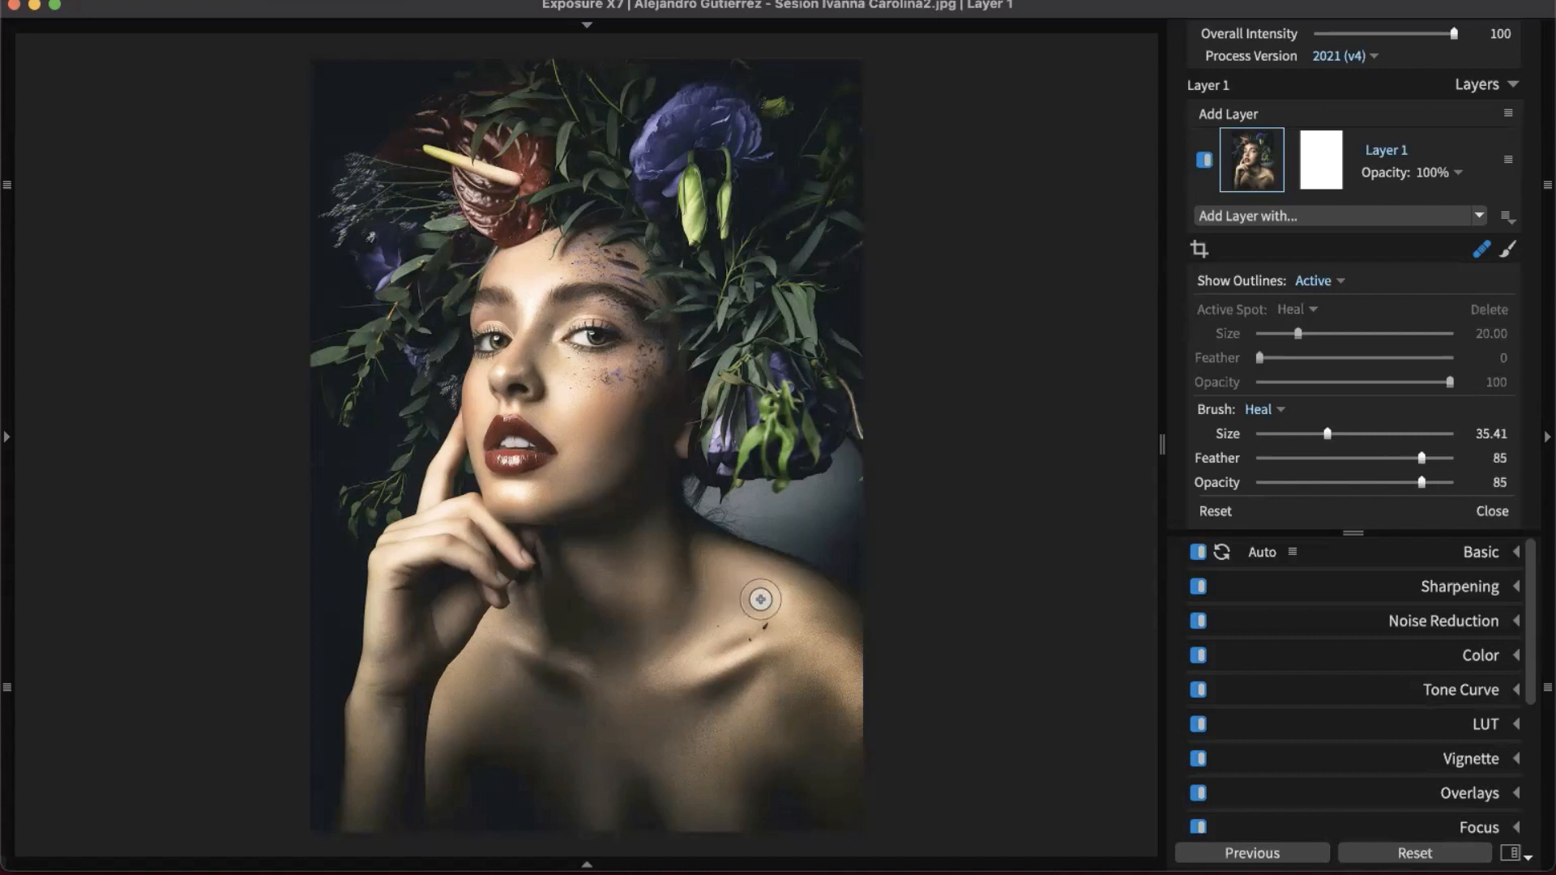
- Try lower and higher Heal brush opacities and settle on an opacity of 100
{"action": "key", "text": "alt+bracketleft"}
{"action": "key", "text": "alt+bracketleft"}
{"action": "key", "text": "alt+bracketleft"}
{"action": "key", "text": "alt+bracketleft"}
{"action": "key", "text": "alt+bracketleft"}
{"action": "key", "text": "alt+bracketleft"}
{"action": "key", "text": "alt+bracketleft"}
{"action": "key", "text": "alt+bracketleft"}
{"action": "key", "text": "alt+bracketleft"}
{"action": "key", "text": "alt+bracketleft"}
{"action": "key", "text": "alt+bracketleft"}
{"action": "key", "text": "alt+bracketleft"}
{"action": "key", "text": "alt+bracketleft"}
{"action": "key", "text": "alt+bracketleft"}
{"action": "key", "text": "alt+bracketleft"}
{"action": "key", "text": "alt+bracketleft"}
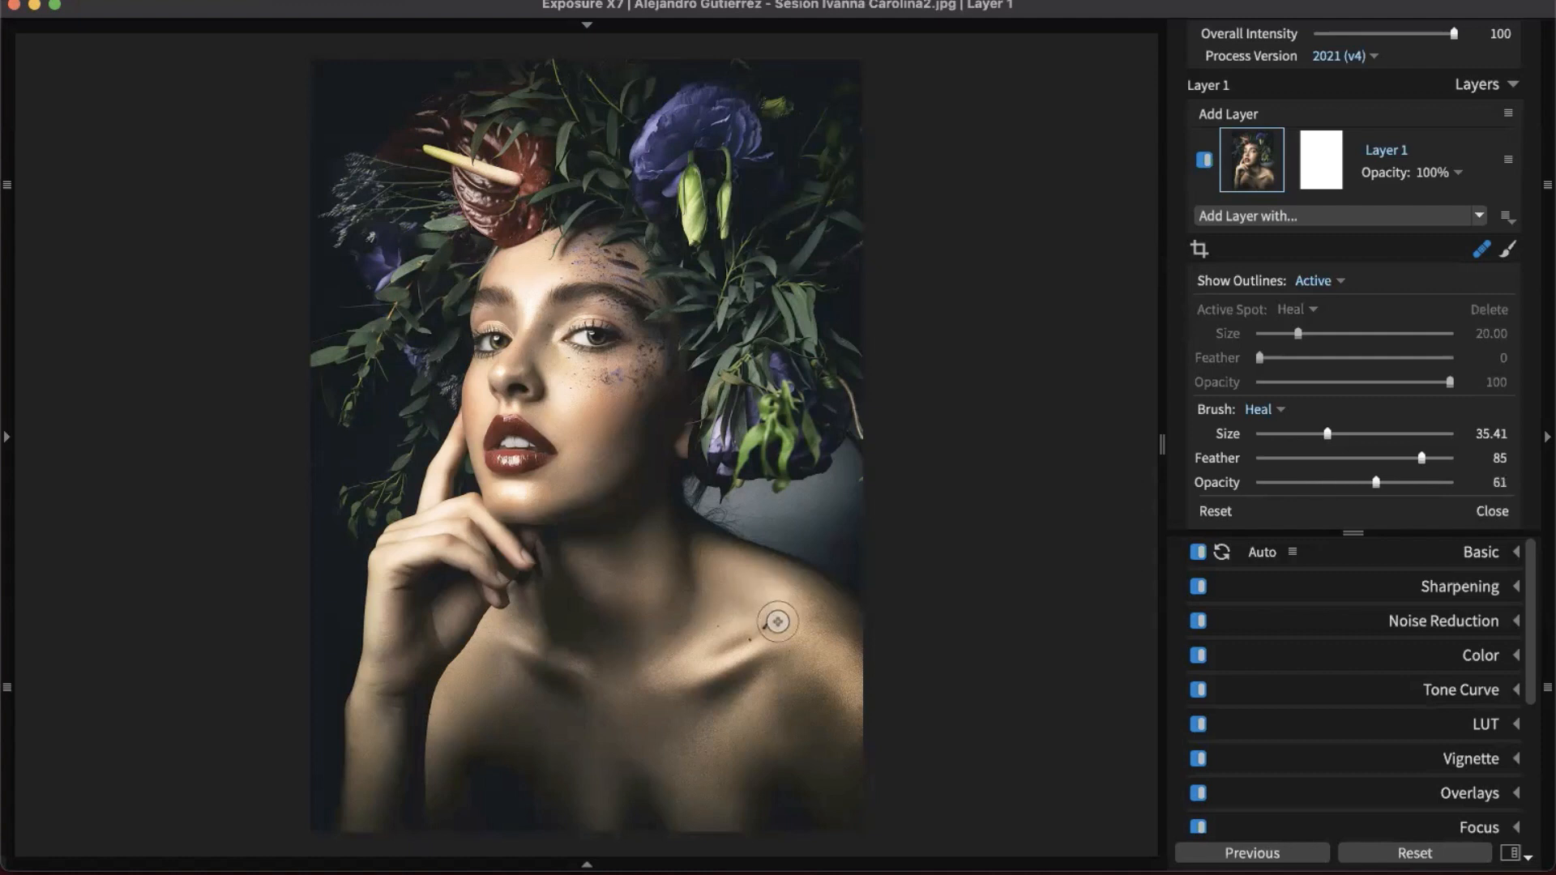
{"action": "key", "text": "alt+bracketright"}
{"action": "key", "text": "alt+bracketright"}
{"action": "key", "text": "alt+bracketright"}
{"action": "key", "text": "alt+bracketright"}
{"action": "key", "text": "alt+bracketright"}
{"action": "key", "text": "alt+bracketright"}
{"action": "key", "text": "alt+bracketright"}
{"action": "key", "text": "alt+bracketright"}
{"action": "key", "text": "alt+bracketright"}
{"action": "key", "text": "alt+bracketright"}
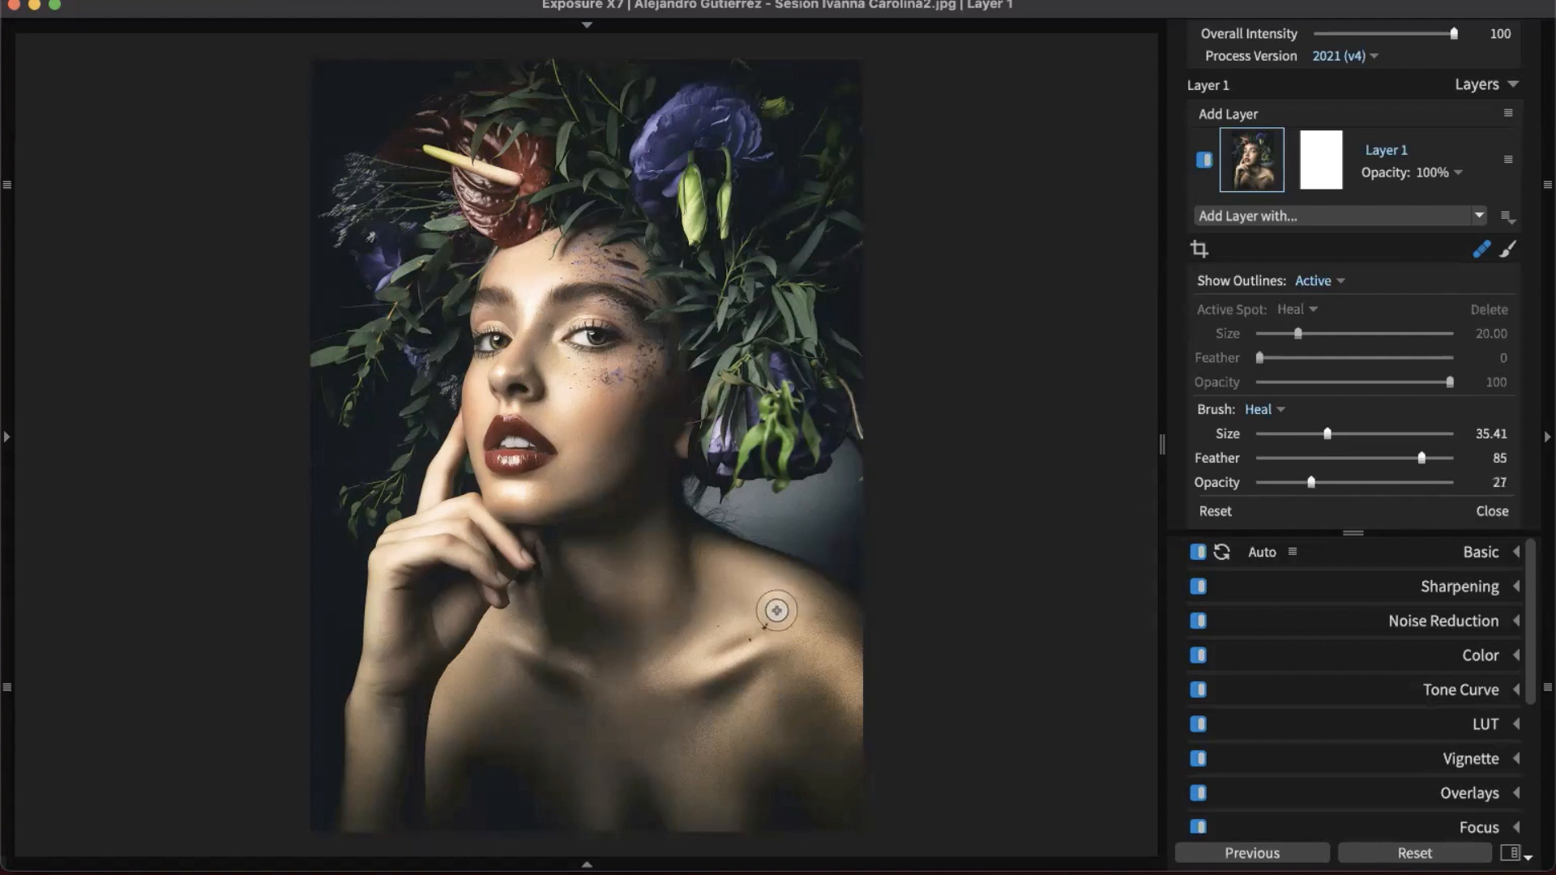
{"action": "key", "text": "alt+bracketright"}
{"action": "key", "text": "alt+bracketright"}
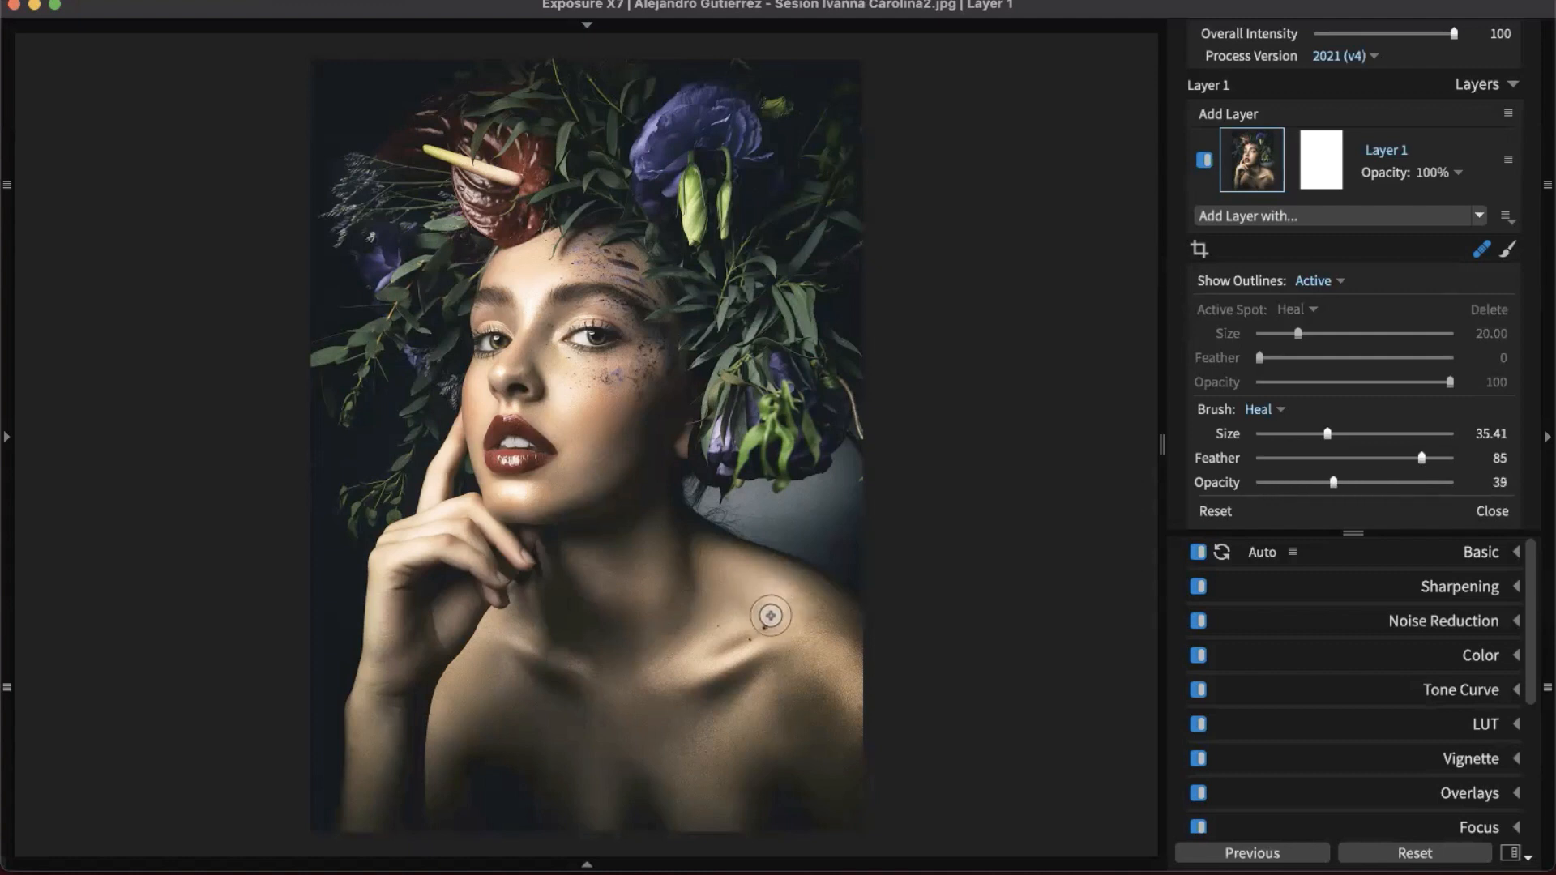
{"action": "key", "text": "alt+bracketleft"}
{"action": "key", "text": "alt+bracketleft"}
{"action": "key", "text": "alt+bracketleft"}
{"action": "key", "text": "alt+bracketleft"}
{"action": "key", "text": "alt+bracketleft"}
{"action": "key", "text": "alt+bracketleft"}
{"action": "key", "text": "alt+bracketleft"}
{"action": "key", "text": "alt+bracketleft"}
{"action": "key", "text": "alt+bracketleft"}
{"action": "key", "text": "alt+bracketright"}
{"action": "key", "text": "alt+bracketright"}
{"action": "key", "text": "alt+bracketright"}
{"action": "key", "text": "alt+bracketright"}
{"action": "key", "text": "alt+bracketright"}
{"action": "key", "text": "alt+bracketright"}
{"action": "key", "text": "alt+bracketright"}
{"action": "key", "text": "alt+bracketleft"}
{"action": "key", "text": "alt+bracketleft"}
{"action": "key", "text": "alt+bracketleft"}
{"action": "key", "text": "alt+bracketleft"}
{"action": "key", "text": "alt+bracketleft"}
{"action": "key", "text": "alt+bracketleft"}
{"action": "key", "text": "alt+bracketleft"}
{"action": "key", "text": "alt+bracketleft"}
{"action": "key", "text": "alt+bracketleft"}
{"action": "key", "text": "alt+bracketleft"}
{"action": "key", "text": "alt+bracketleft"}
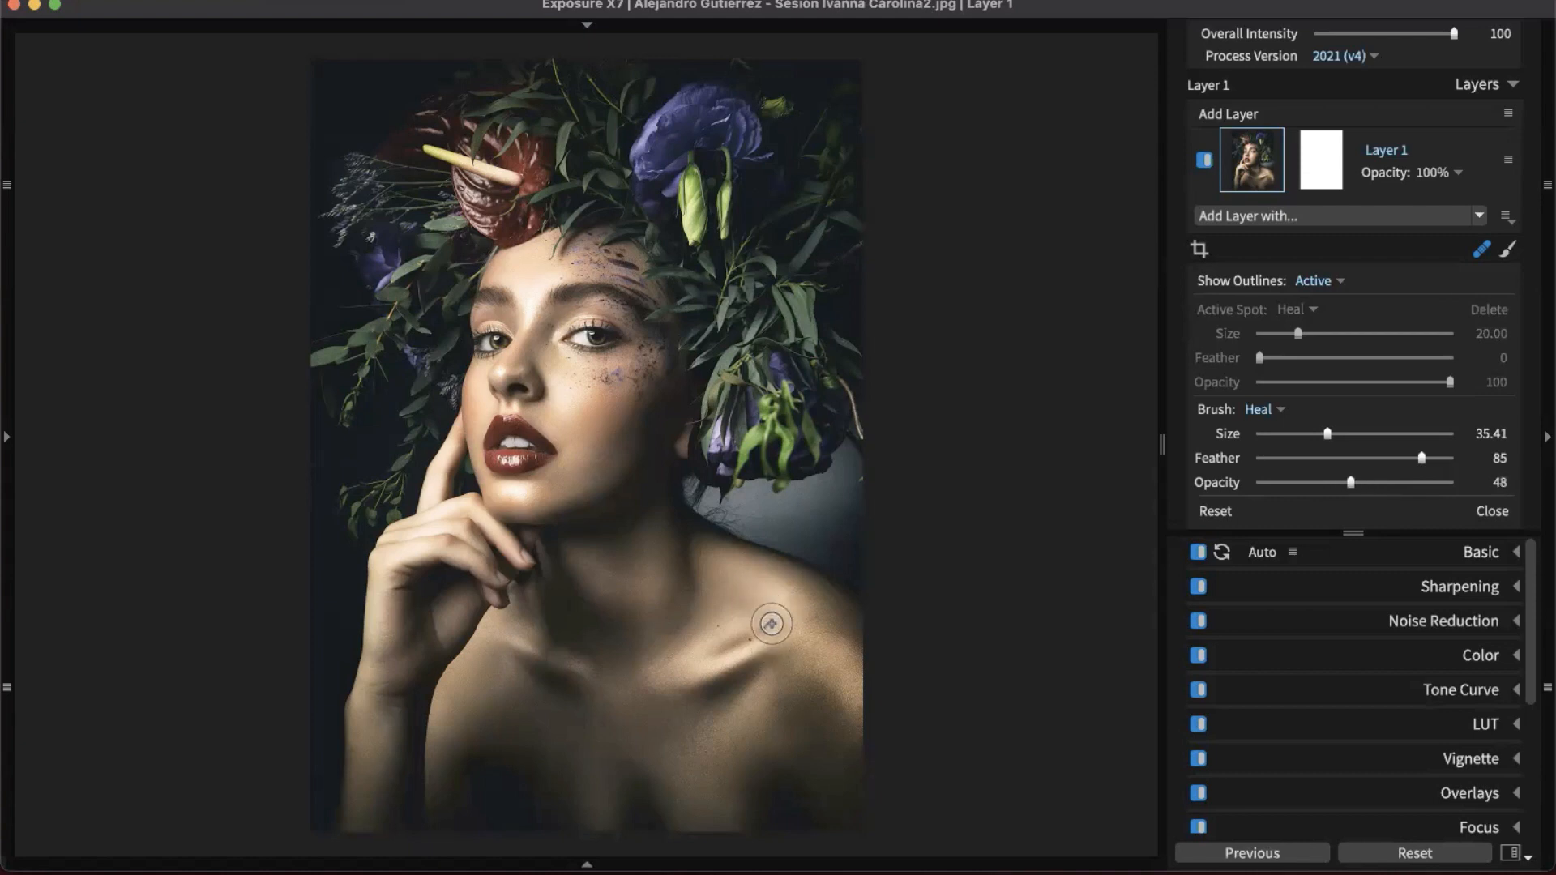
{"action": "key", "text": "alt+bracketright"}
{"action": "key", "text": "alt+bracketright"}
{"action": "key", "text": "alt+bracketright"}
{"action": "key", "text": "alt+bracketright"}
{"action": "key", "text": "alt+bracketright"}
{"action": "key", "text": "alt+bracketright"}
{"action": "key", "text": "alt+bracketright"}
{"action": "key", "text": "alt+bracketright"}
{"action": "key", "text": "alt+bracketright"}
{"action": "key", "text": "alt+bracketright"}
{"action": "key", "text": "alt+bracketright"}
{"action": "key", "text": "alt+bracketright"}
{"action": "key", "text": "alt+bracketright"}
{"action": "key", "text": "alt+bracketright"}
{"action": "key", "text": "alt+bracketright"}
{"action": "key", "text": "alt+bracketright"}
{"action": "key", "text": "alt+bracketright"}
{"action": "key", "text": "alt+bracketright"}
{"action": "key", "text": "alt+bracketright"}
{"action": "key", "text": "alt+bracketright"}
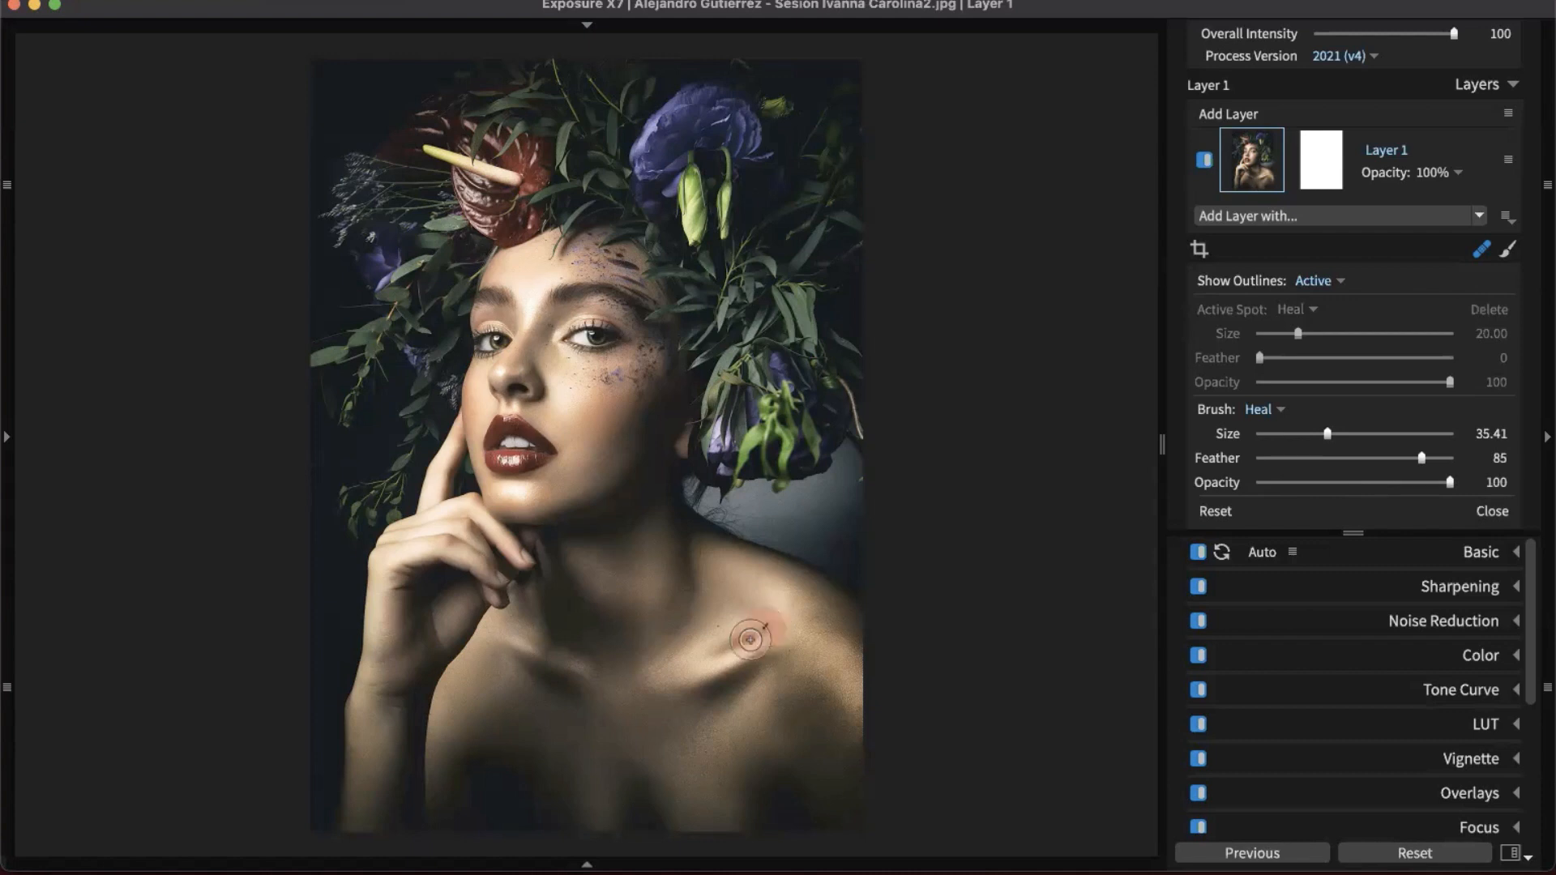
- Try healing the dark marks above the collarbone with one stroke, move its source area, and undo the heal
{"action": "left_click_drag", "start_coordinate": [750, 640], "coordinate": [746, 644]}
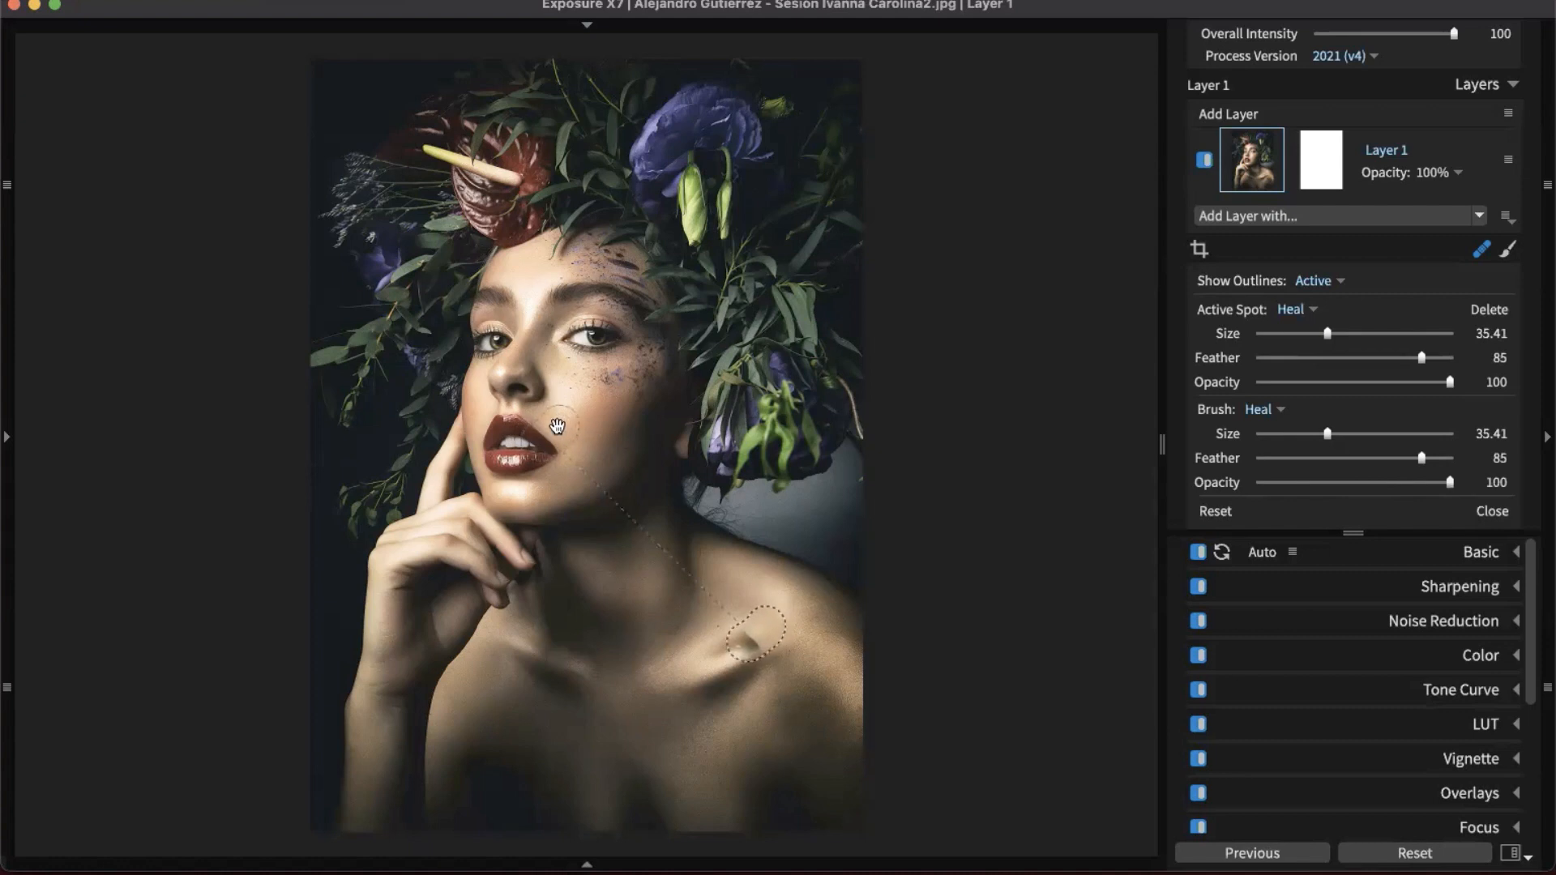
{"action": "left_click_drag", "start_coordinate": [565, 420], "coordinate": [660, 544]}
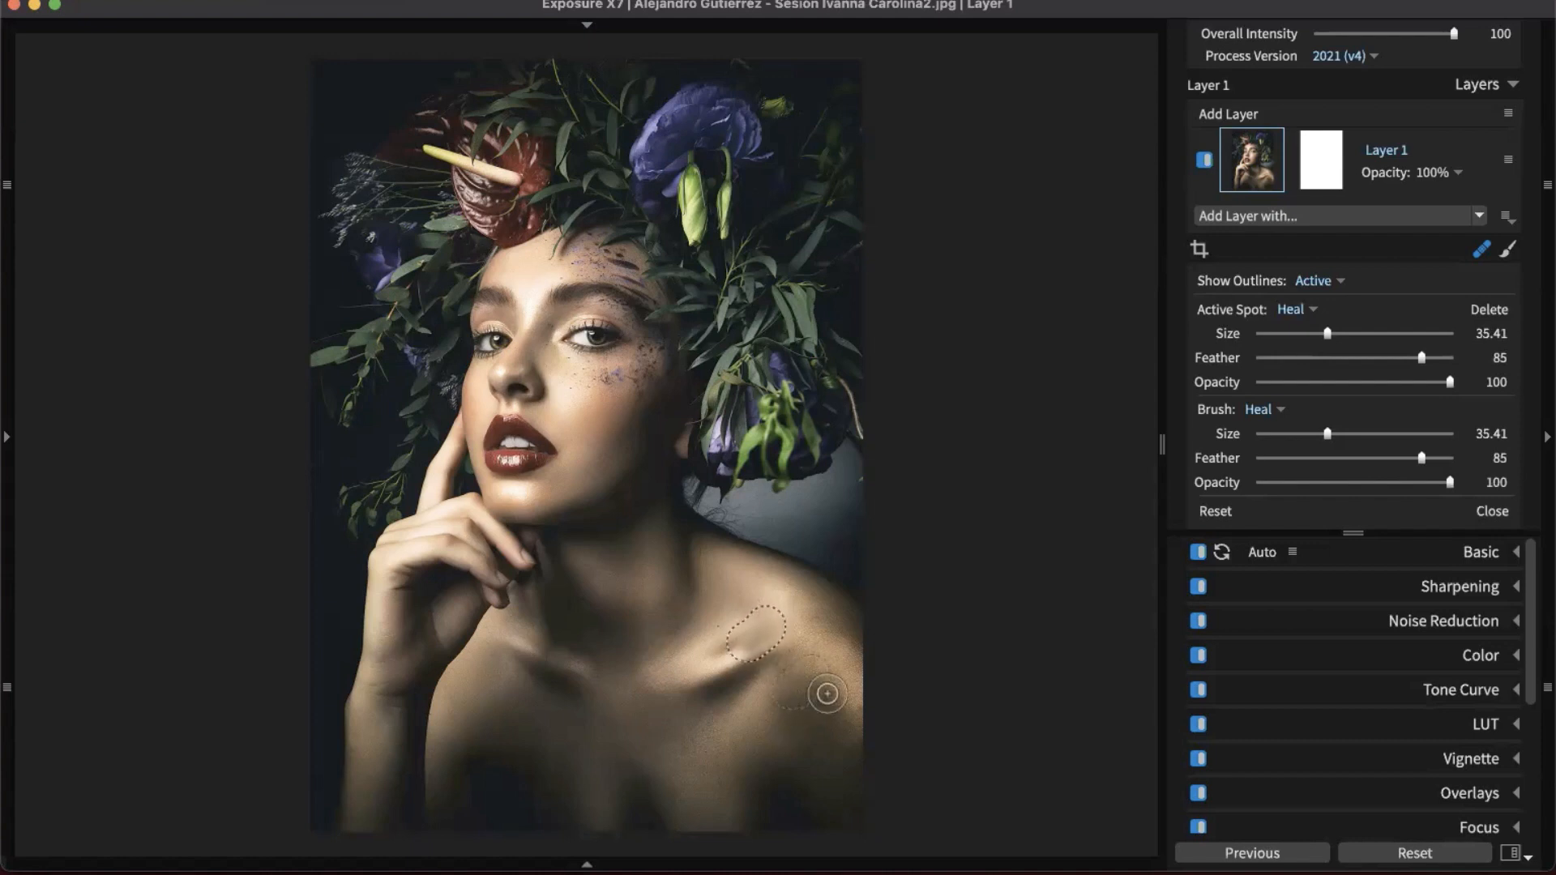
{"action": "key", "text": "super+z"}
{"action": "key", "text": "super+z"}
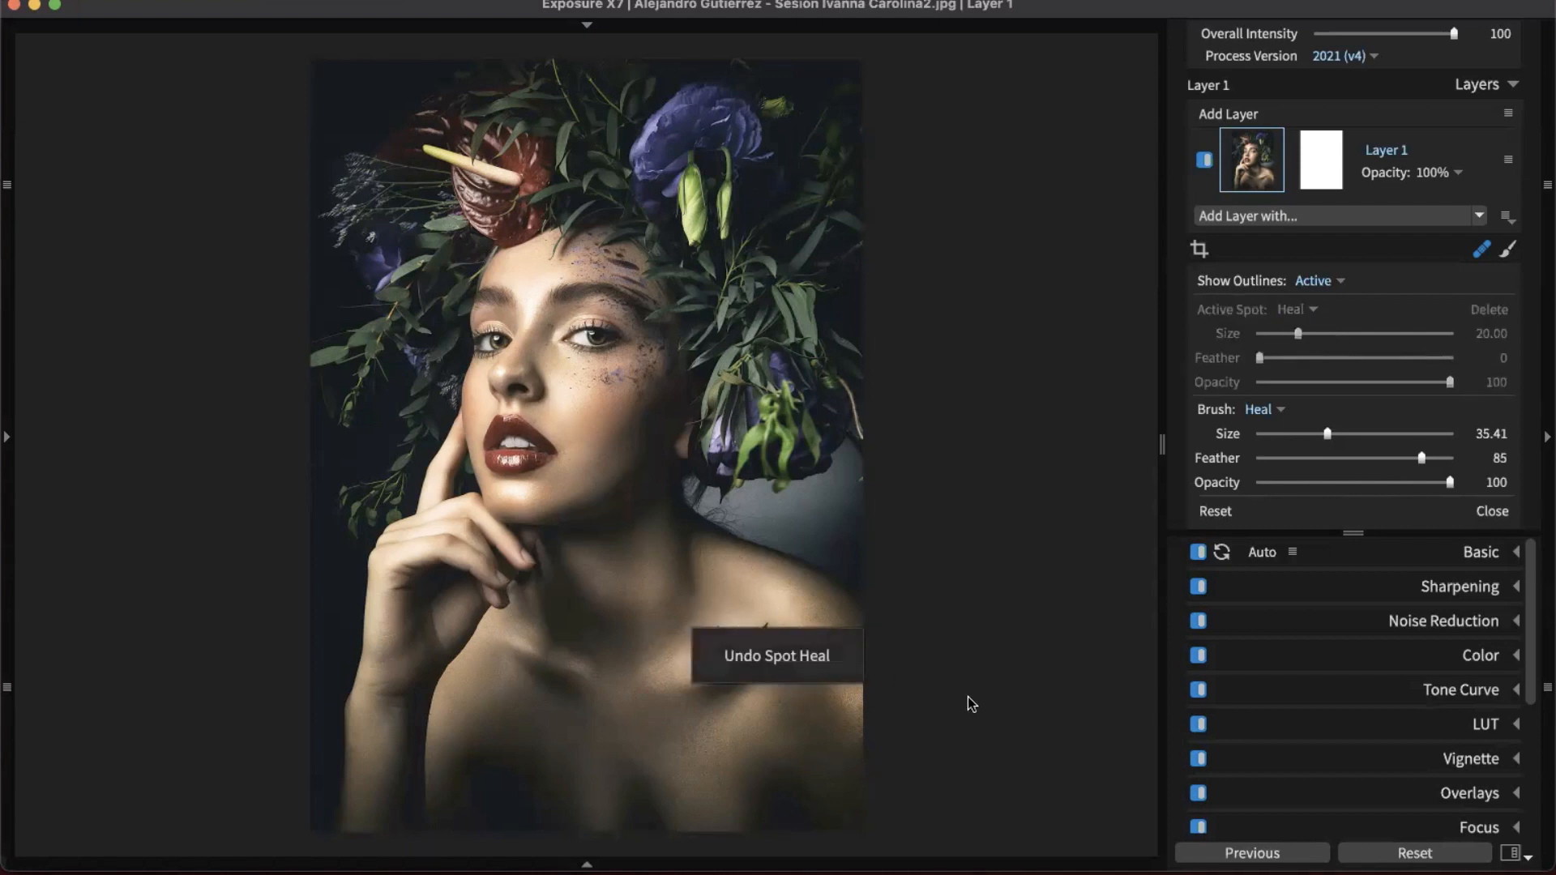
- Reduce the Heal brush size to 11.41 and heal the uppermost dark mark above the collarbone
{"action": "key", "text": "bracketleft"}
{"action": "key", "text": "bracketleft"}
{"action": "key", "text": "bracketleft"}
{"action": "key", "text": "bracketleft"}
{"action": "key", "text": "bracketleft"}
{"action": "key", "text": "bracketleft"}
{"action": "key", "text": "bracketleft"}
{"action": "key", "text": "bracketleft"}
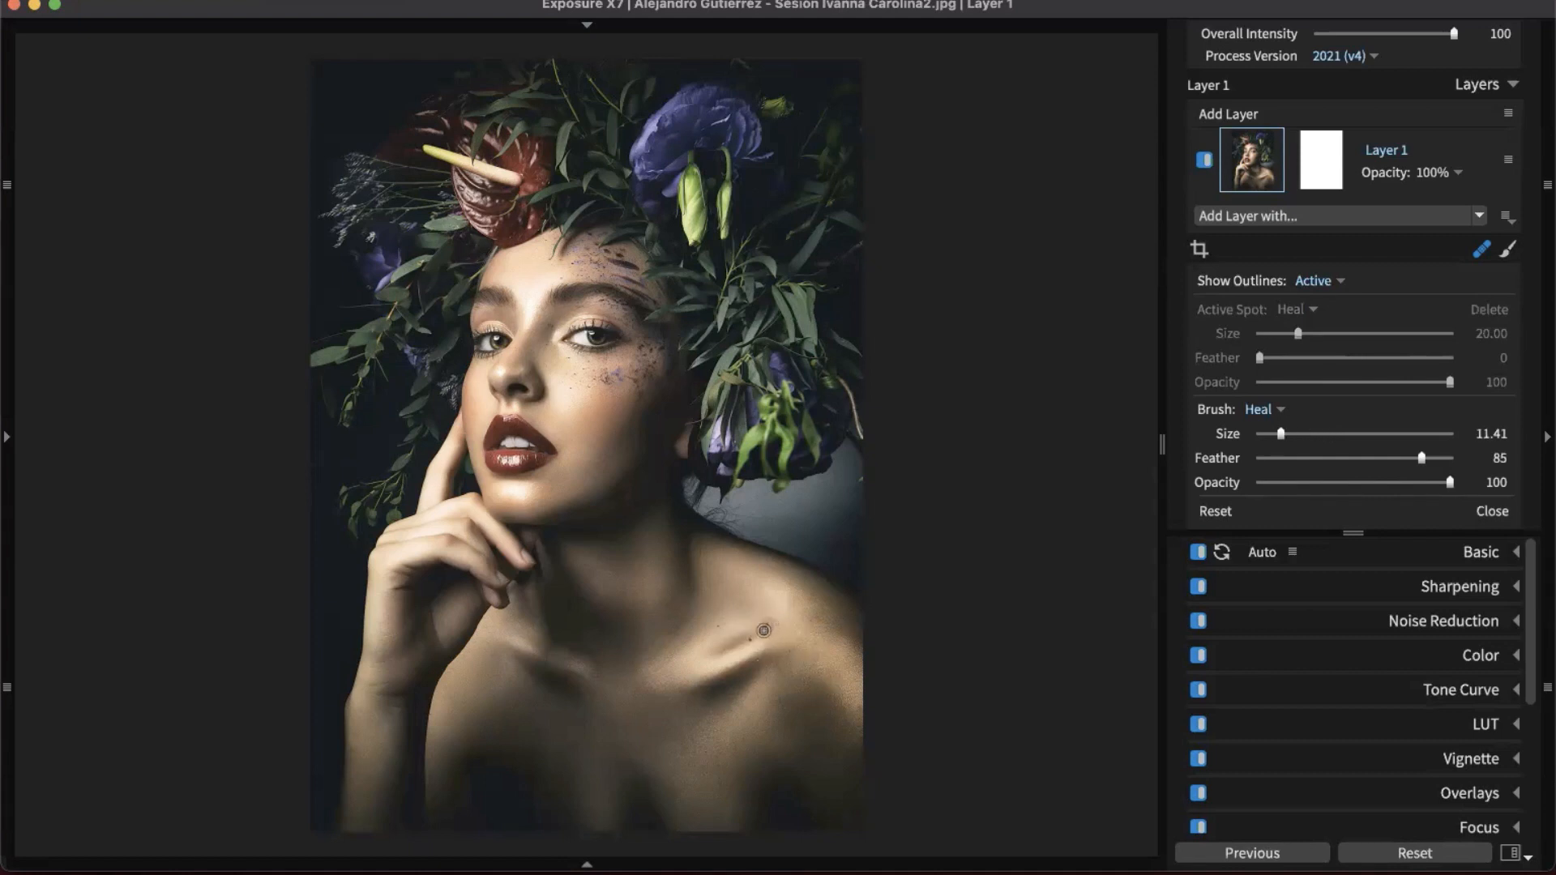
{"action": "left_click", "coordinate": [764, 630]}
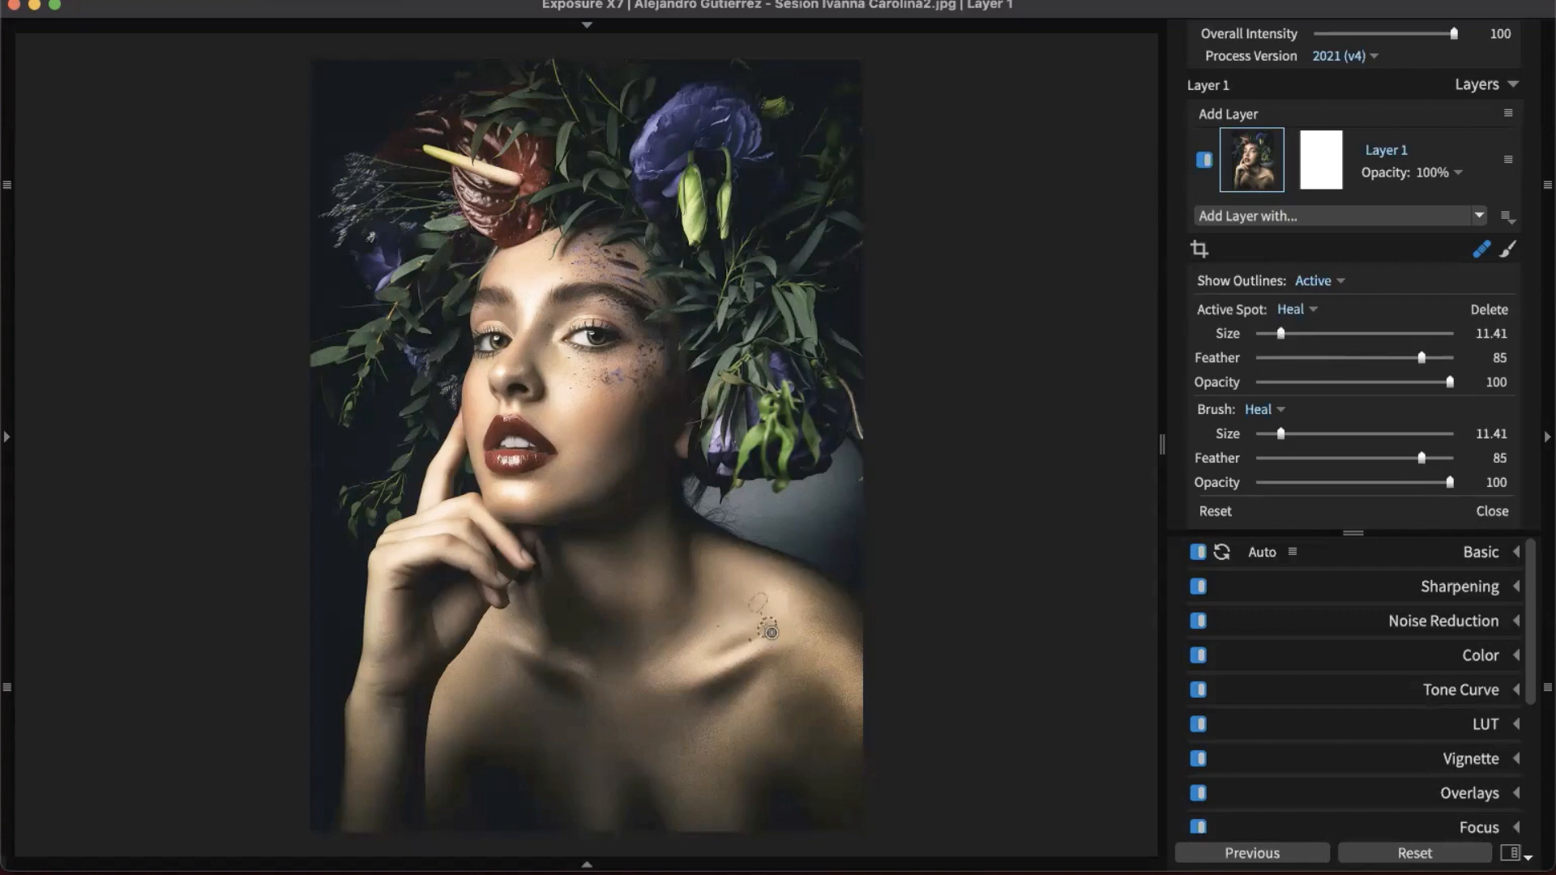
- Resize the active heal spot above the collarbone
{"action": "scroll", "coordinate": [770, 631], "scroll_direction": "up", "scroll_amount": 4}
{"action": "scroll", "coordinate": [903, 712], "scroll_direction": "up", "scroll_amount": 2}
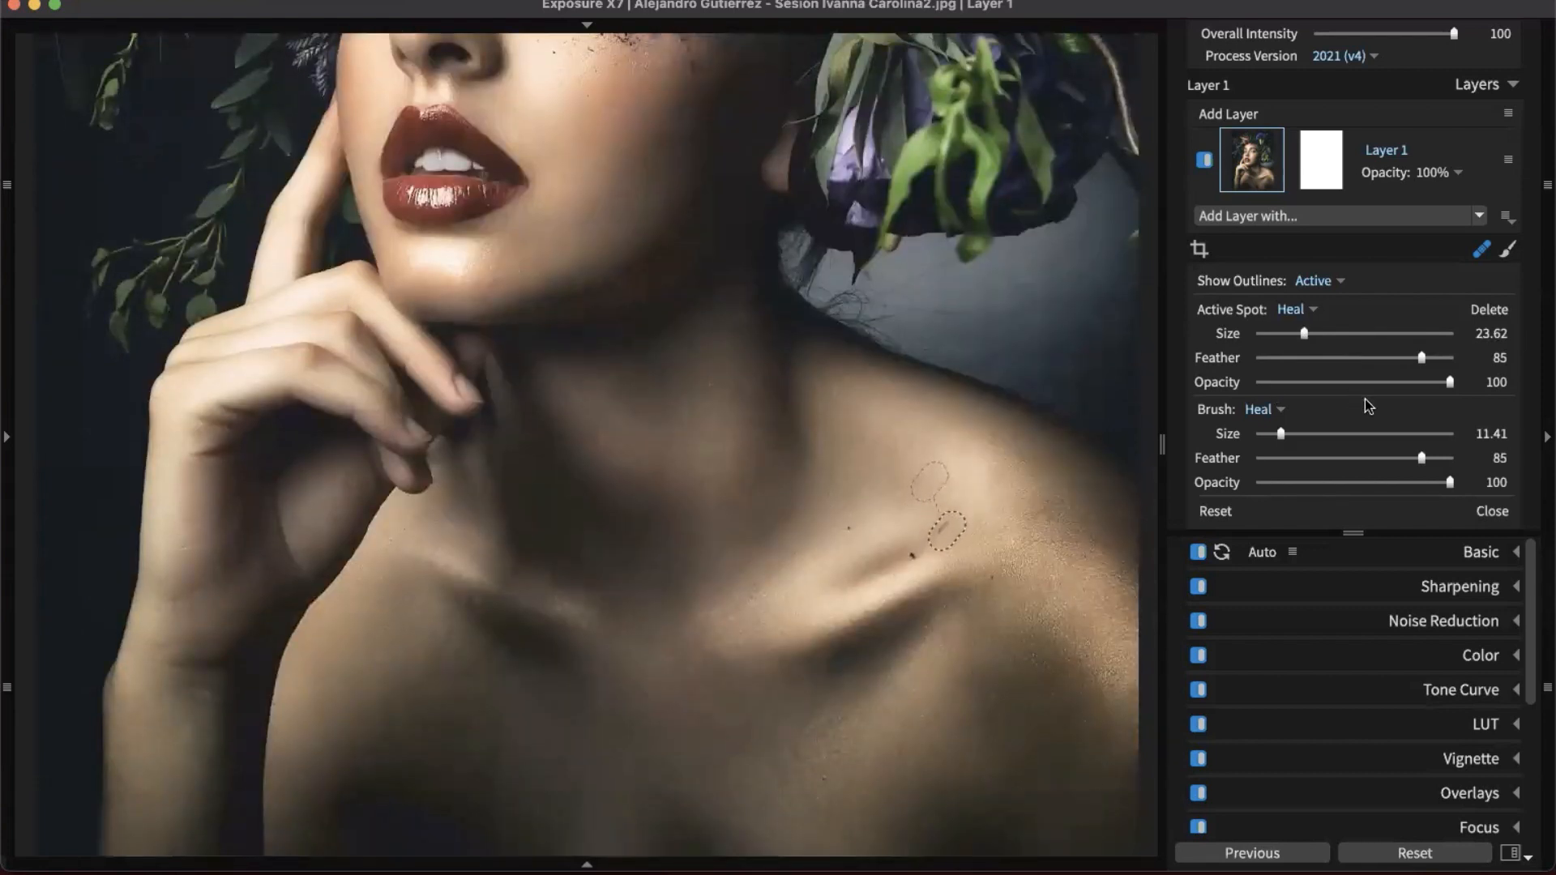
{"action": "left_click_drag", "start_coordinate": [1305, 334], "coordinate": [1306, 334]}
{"action": "mouse_move", "coordinate": [1303, 334]}
{"action": "left_mouse_down"}
{"action": "mouse_move", "coordinate": [1349, 333]}
{"action": "mouse_move", "coordinate": [1322, 338]}
{"action": "left_mouse_up"}
- Heal the remaining small dark marks on the skin above the collarbone
{"action": "left_click", "coordinate": [911, 554]}
{"action": "left_click", "coordinate": [845, 530]}
{"action": "left_click", "coordinate": [854, 535]}
- Change the brush type to Clone, set its size to 26.41, and clone over the purple flower beside the face
{"action": "left_click_drag", "start_coordinate": [1040, 341], "coordinate": [993, 669]}
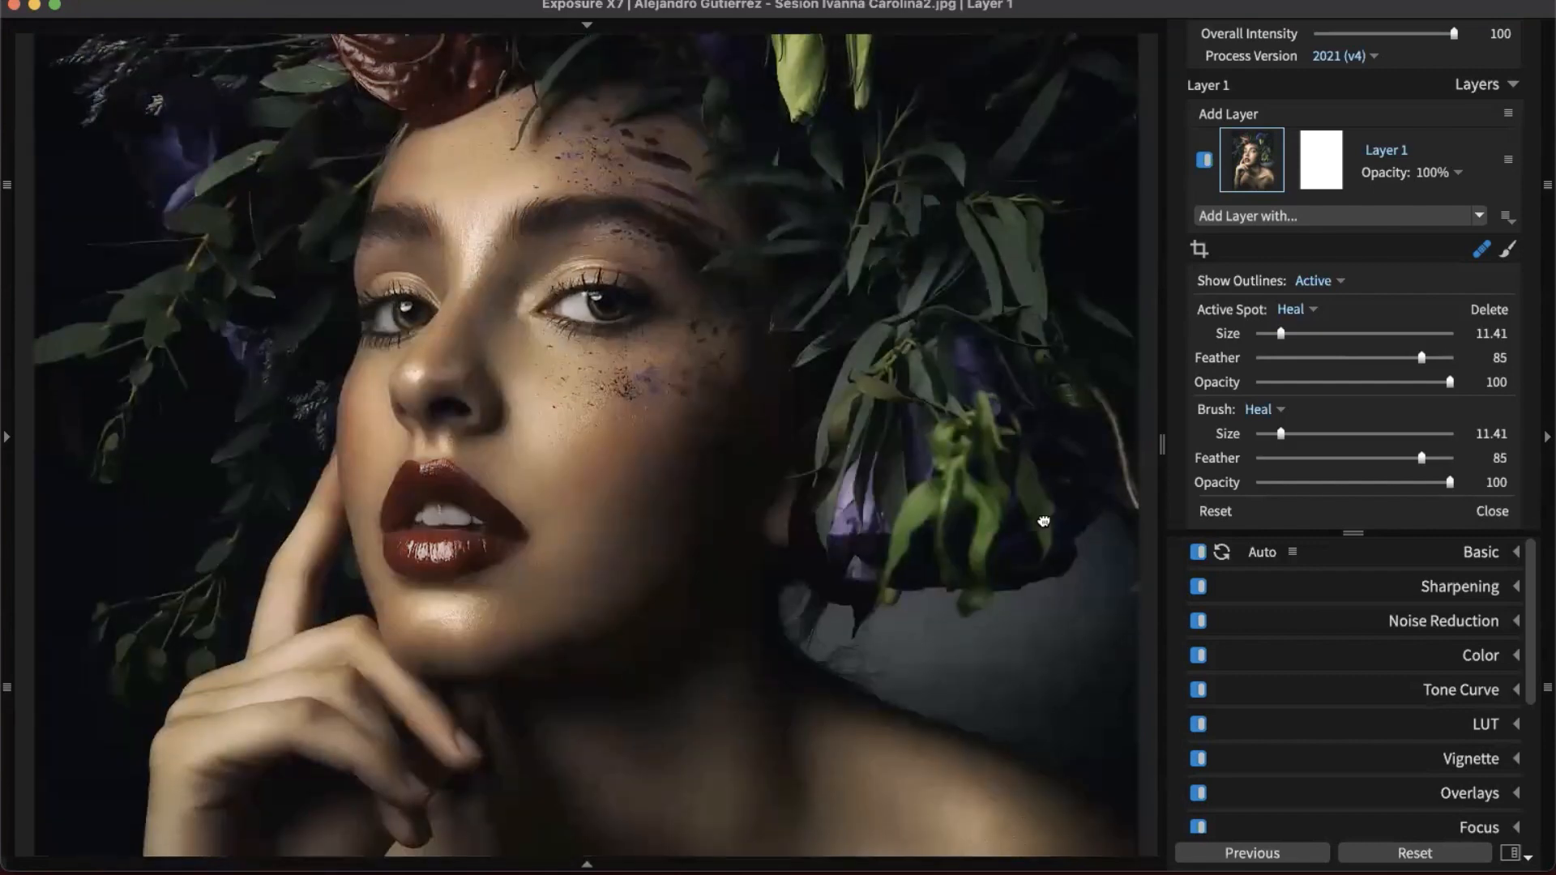
{"action": "left_click_drag", "start_coordinate": [1044, 521], "coordinate": [1046, 647]}
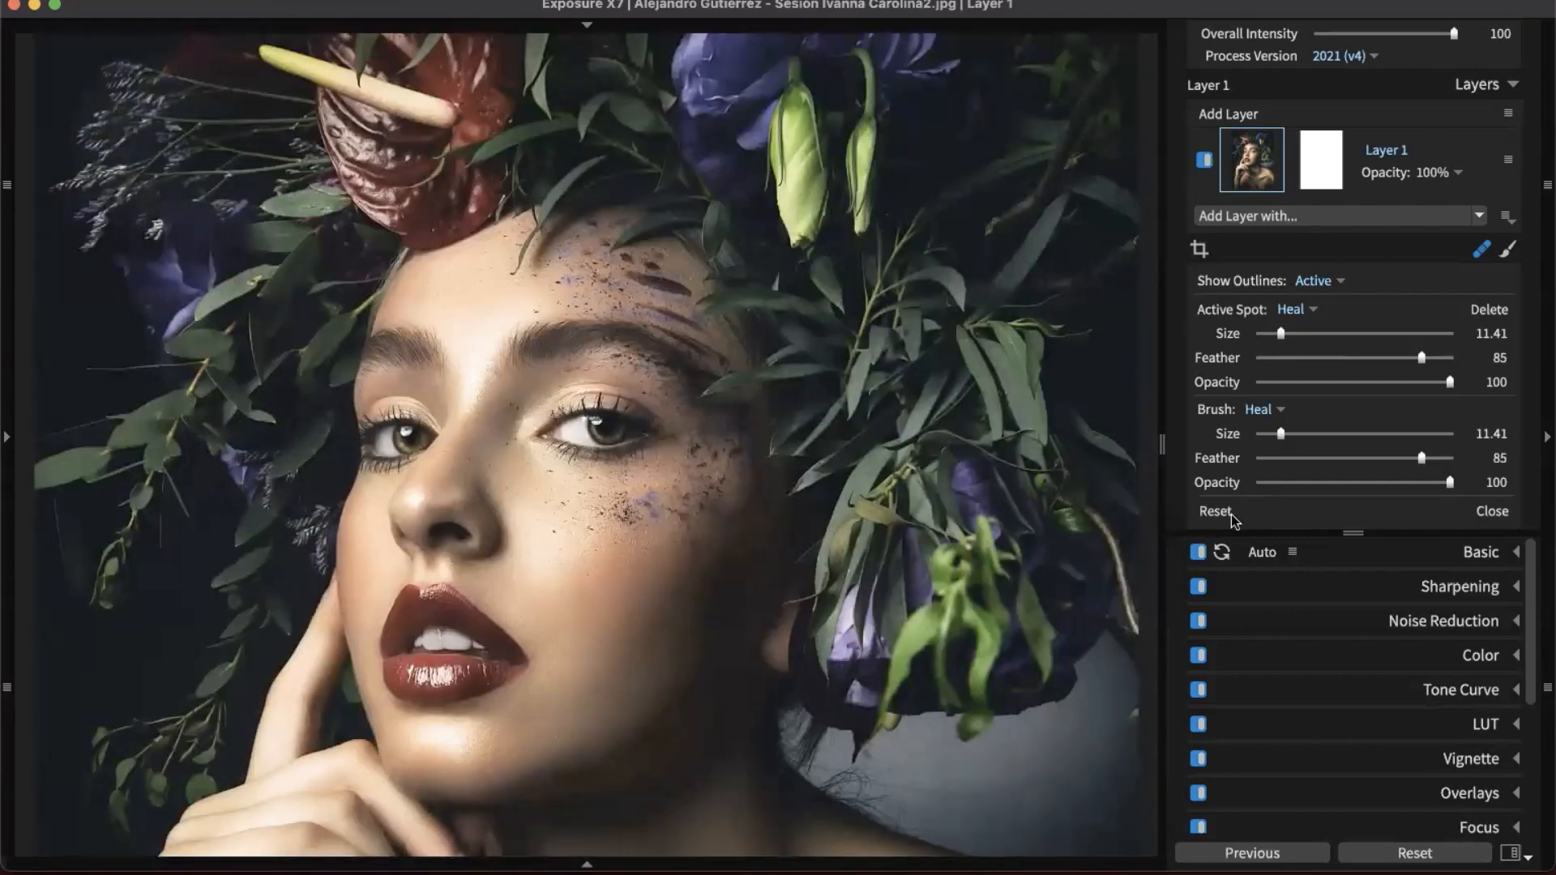
{"action": "left_click", "coordinate": [1262, 411]}
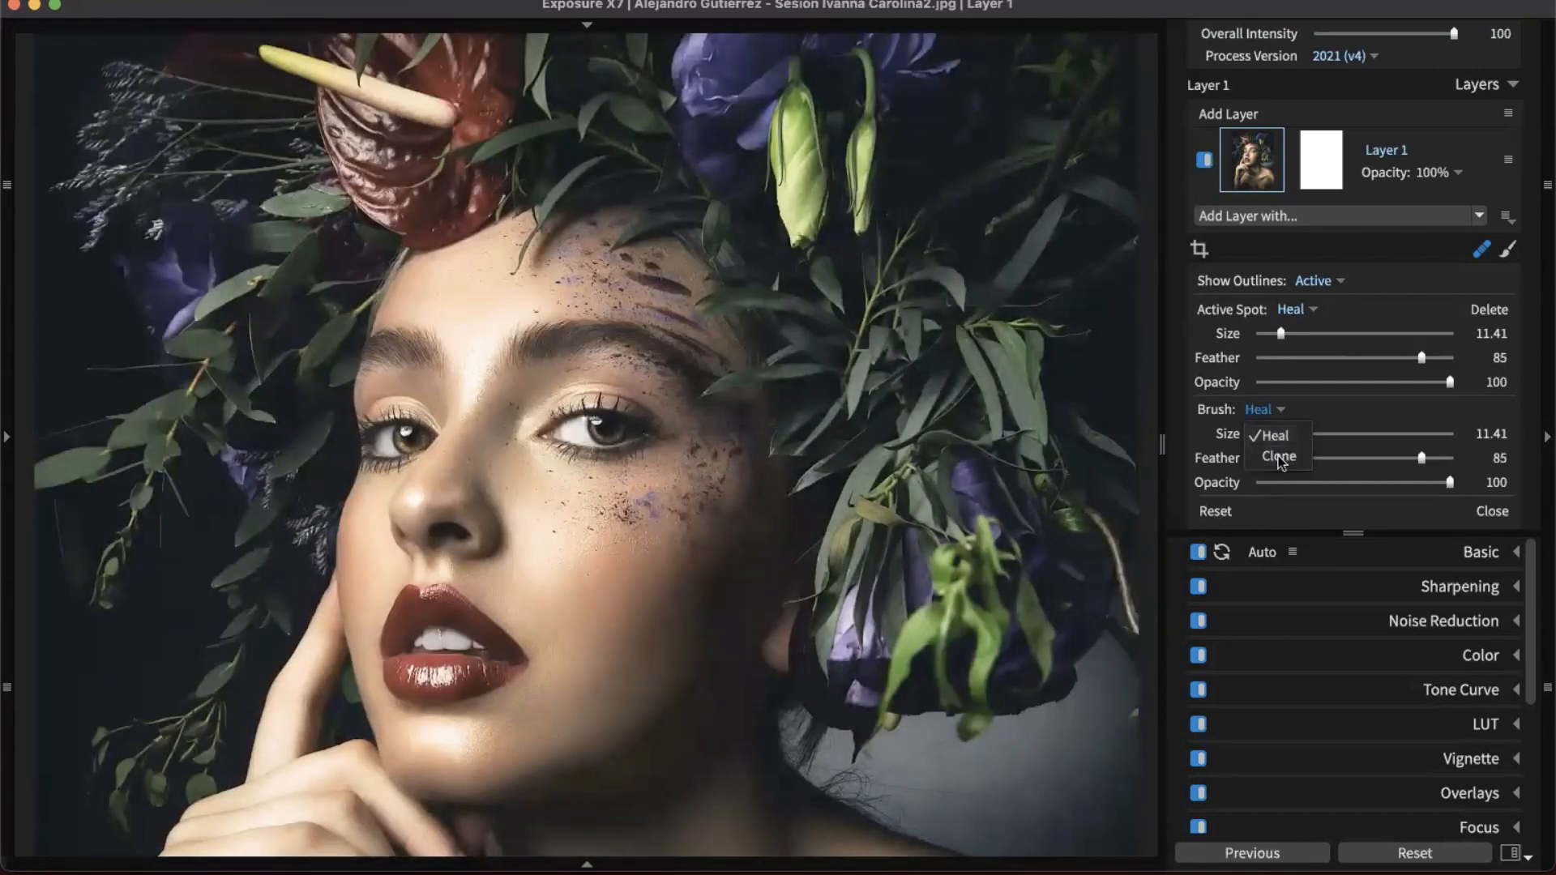
{"action": "left_click", "coordinate": [1279, 457]}
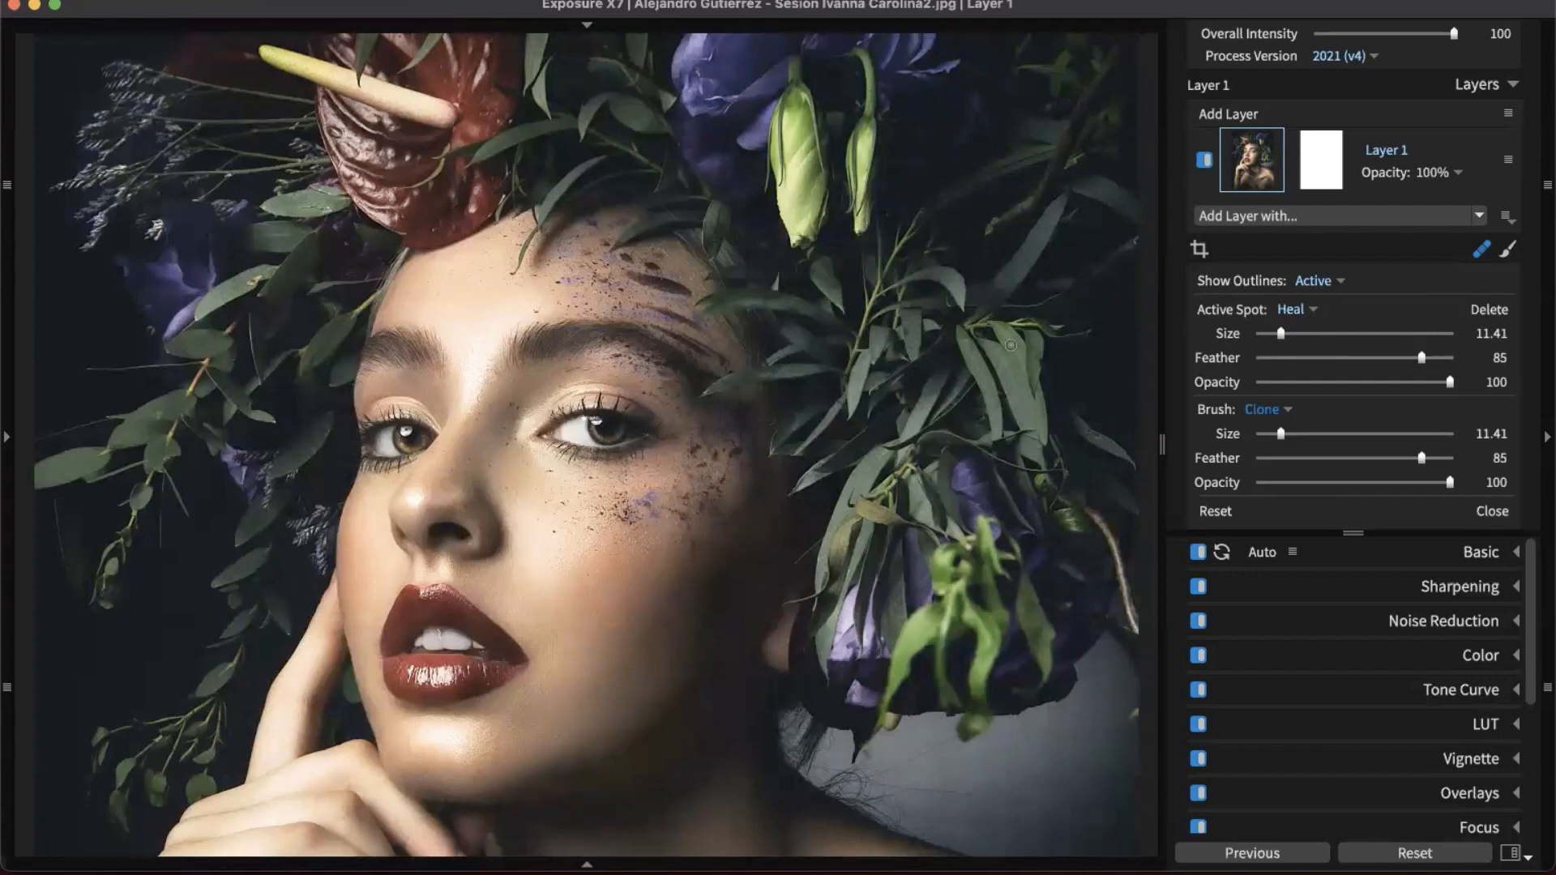
{"action": "key", "text": "bracketright"}
{"action": "key", "text": "bracketright"}
{"action": "key", "text": "bracketright"}
{"action": "left_click", "coordinate": [960, 476]}
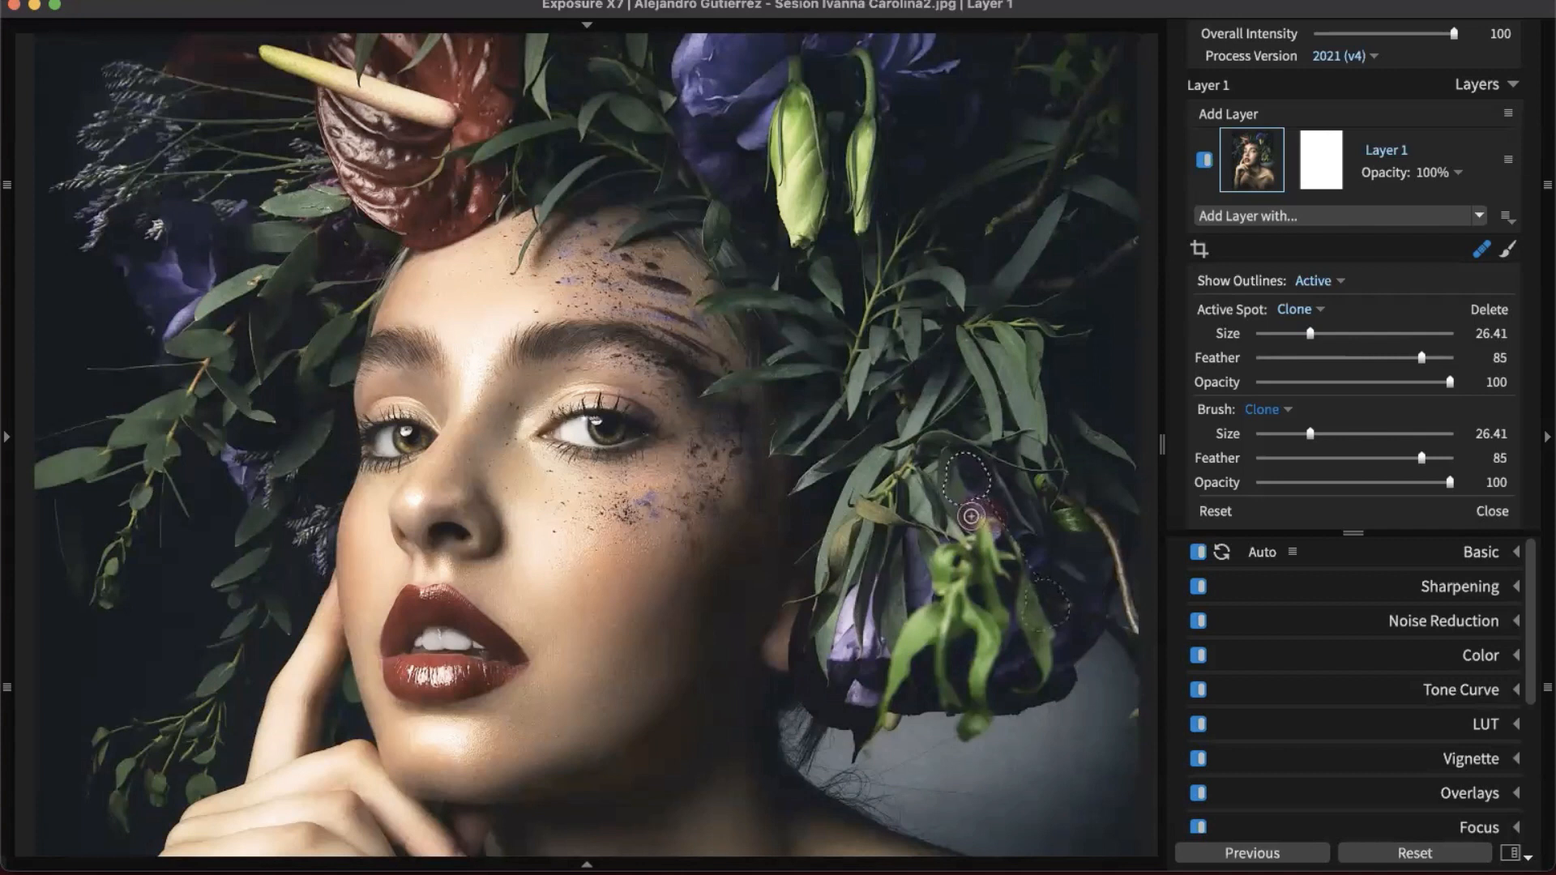
- Reposition the clone spot on the purple flower and close the spot healing settings
{"action": "left_click_drag", "start_coordinate": [972, 516], "coordinate": [995, 518]}
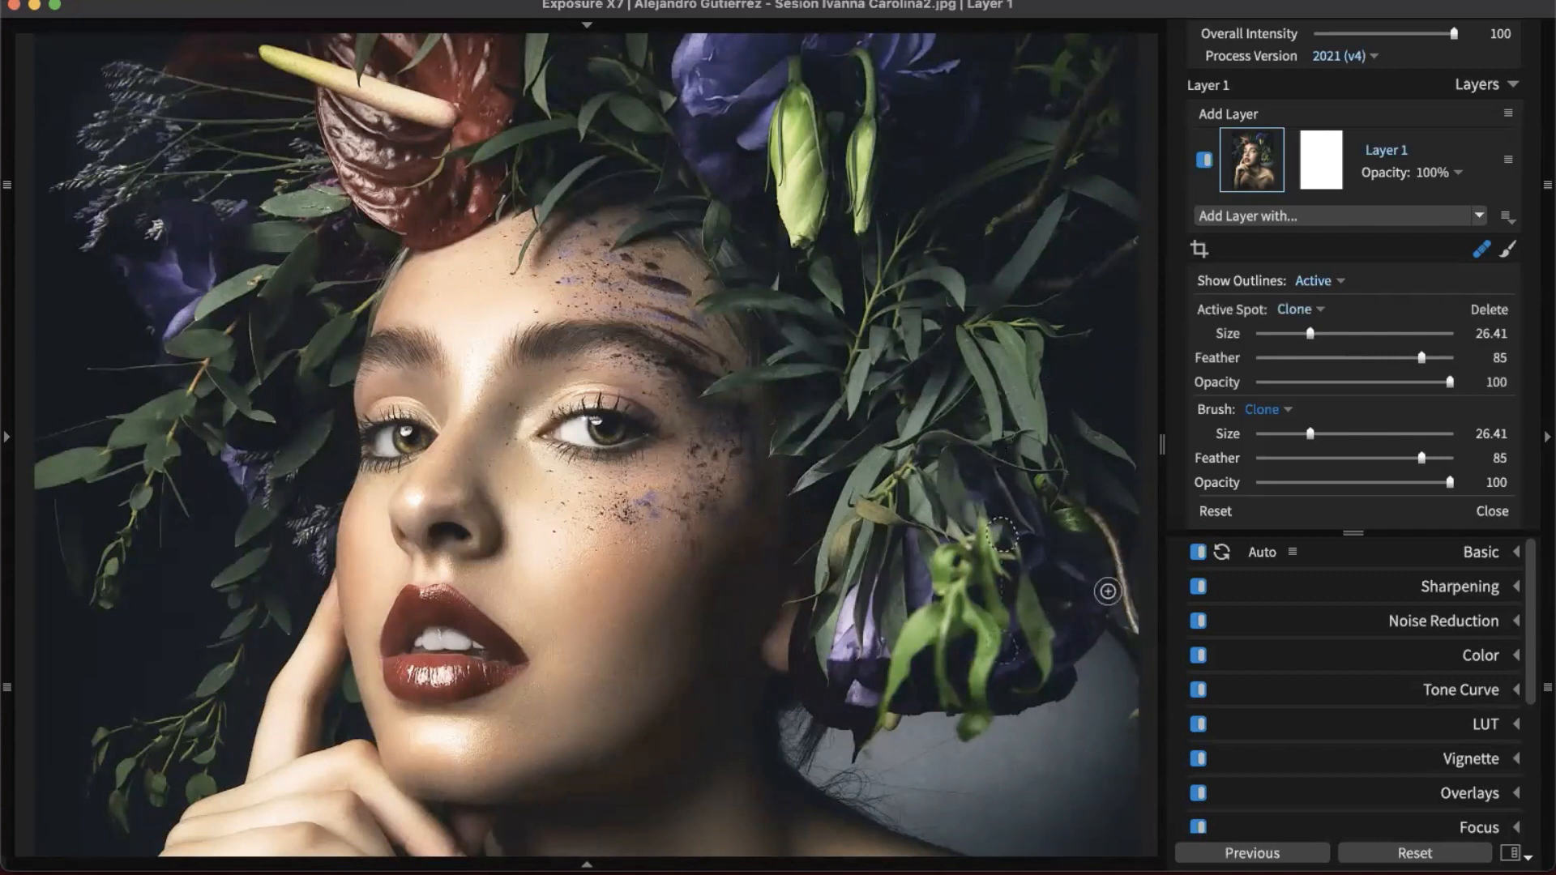
{"action": "left_click", "coordinate": [966, 509]}
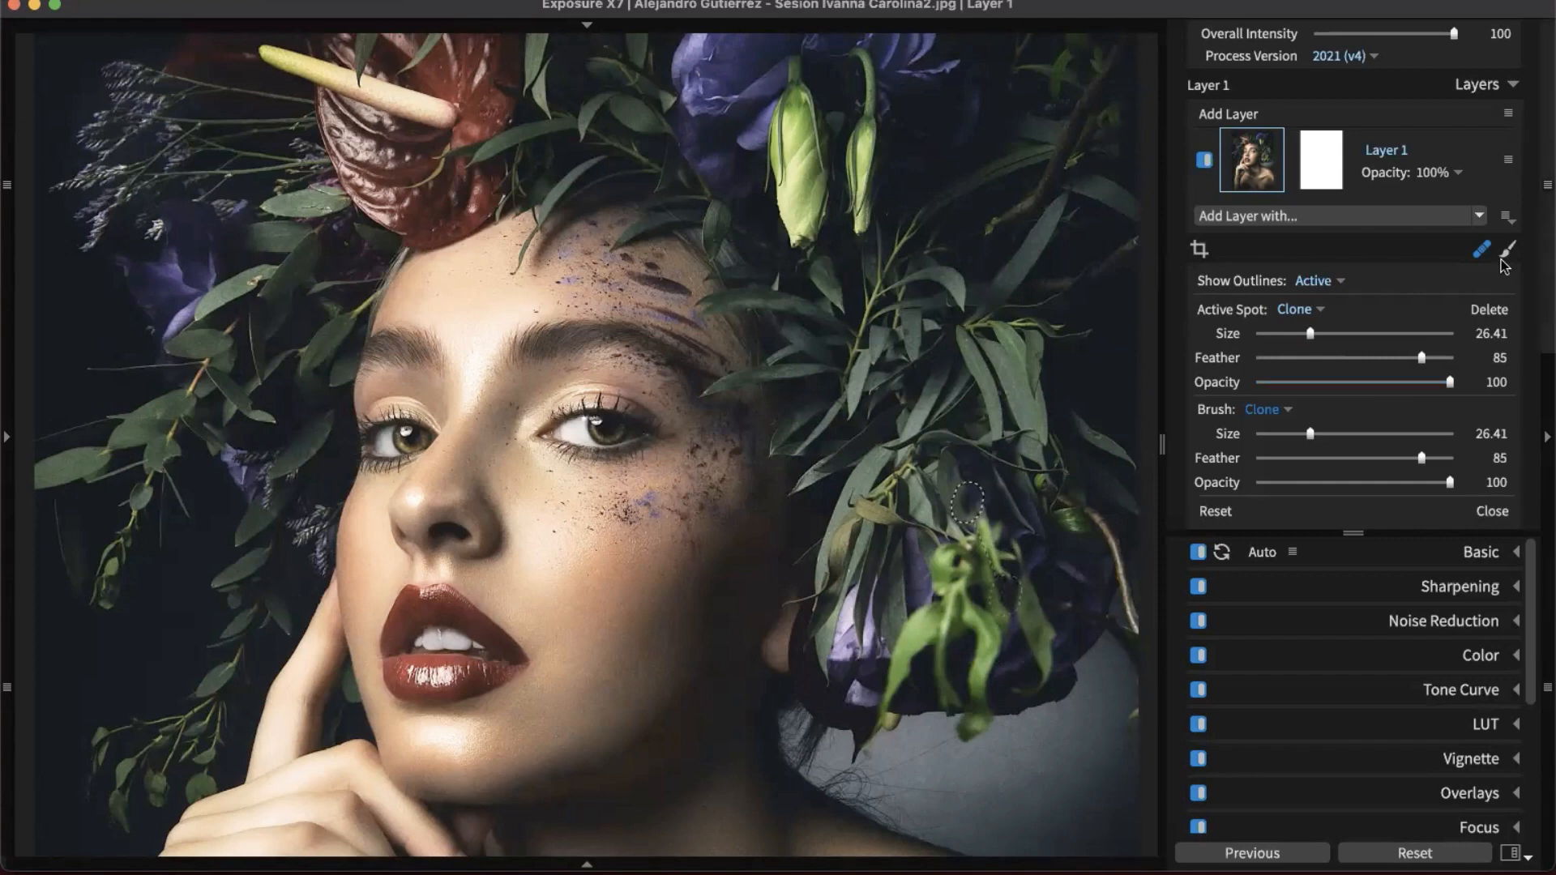
{"action": "left_click", "coordinate": [1492, 511]}
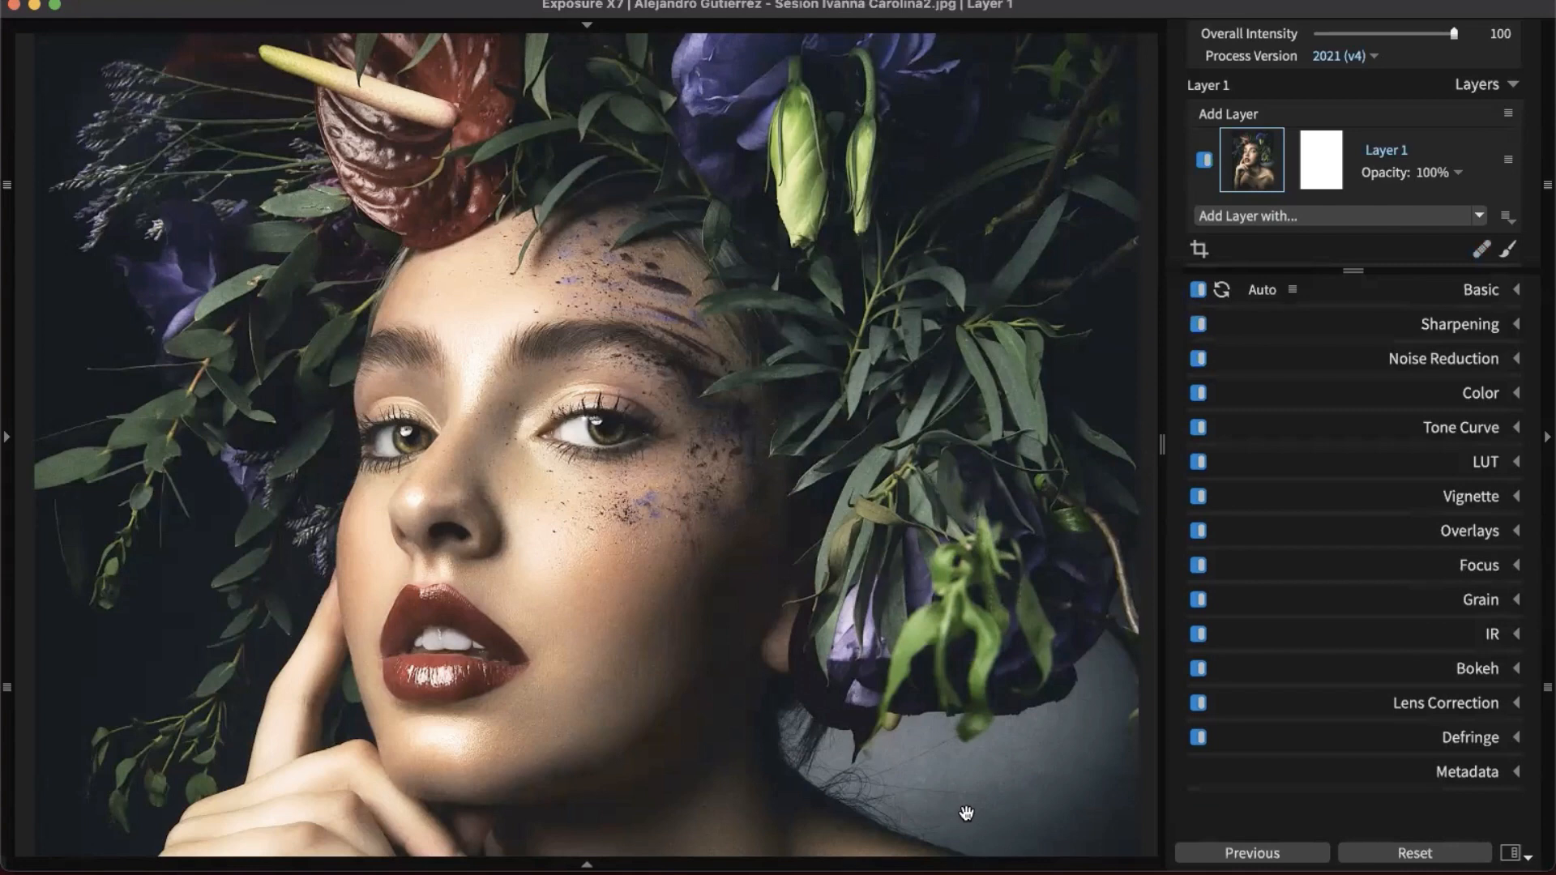
{"action": "left_click", "coordinate": [966, 813]}
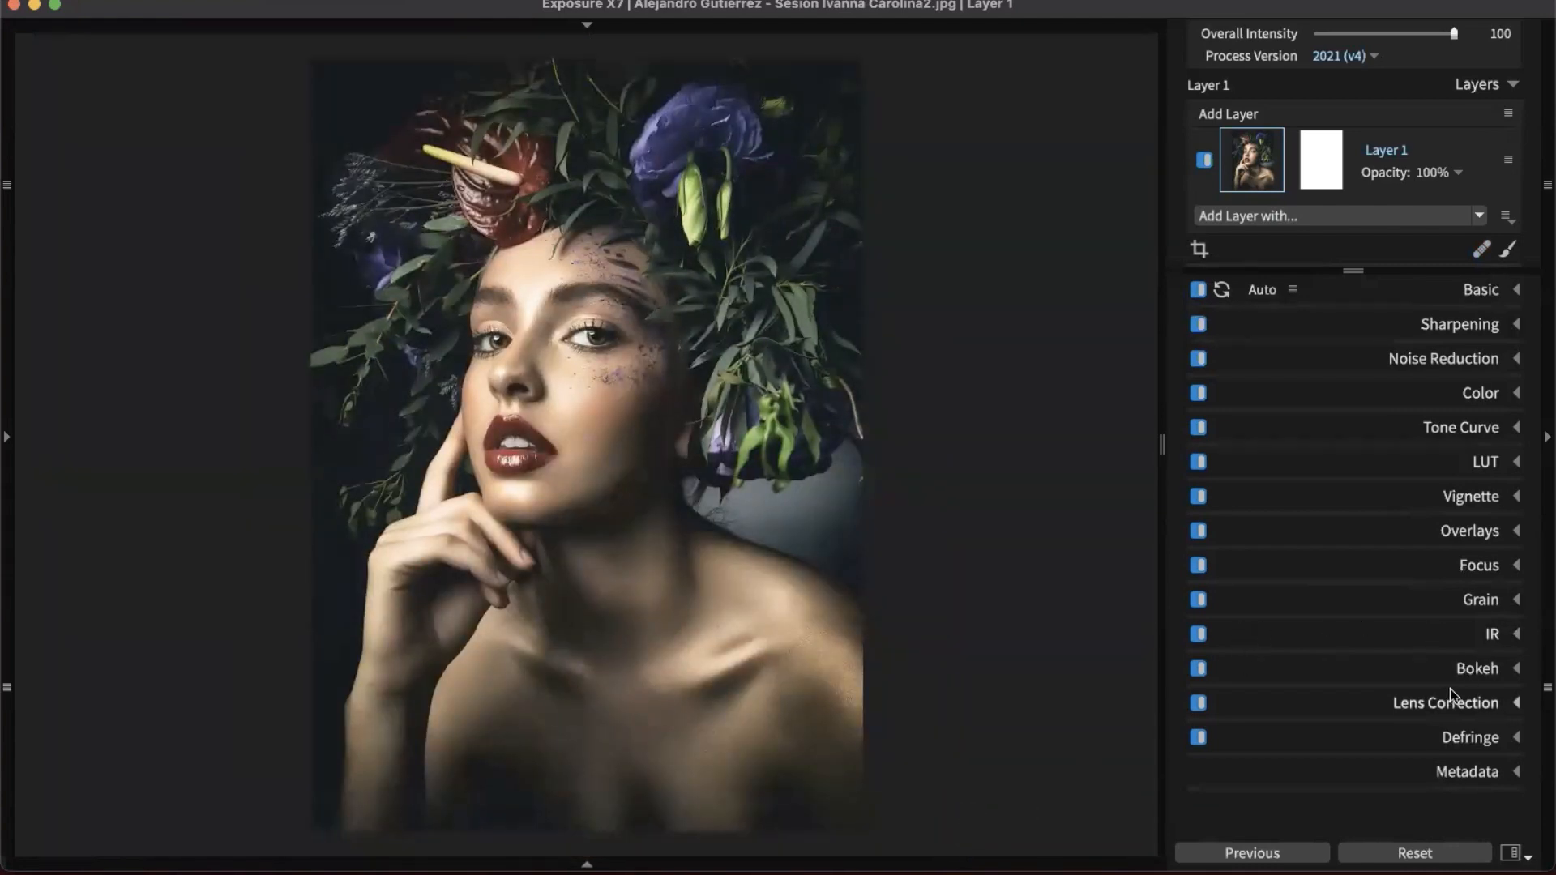
- Open the Bokeh settings, compare the lens presets, and apply the traditional lens preset Canon 85mm f/1.2L @ f/5.6
{"action": "left_click", "coordinate": [1462, 671]}
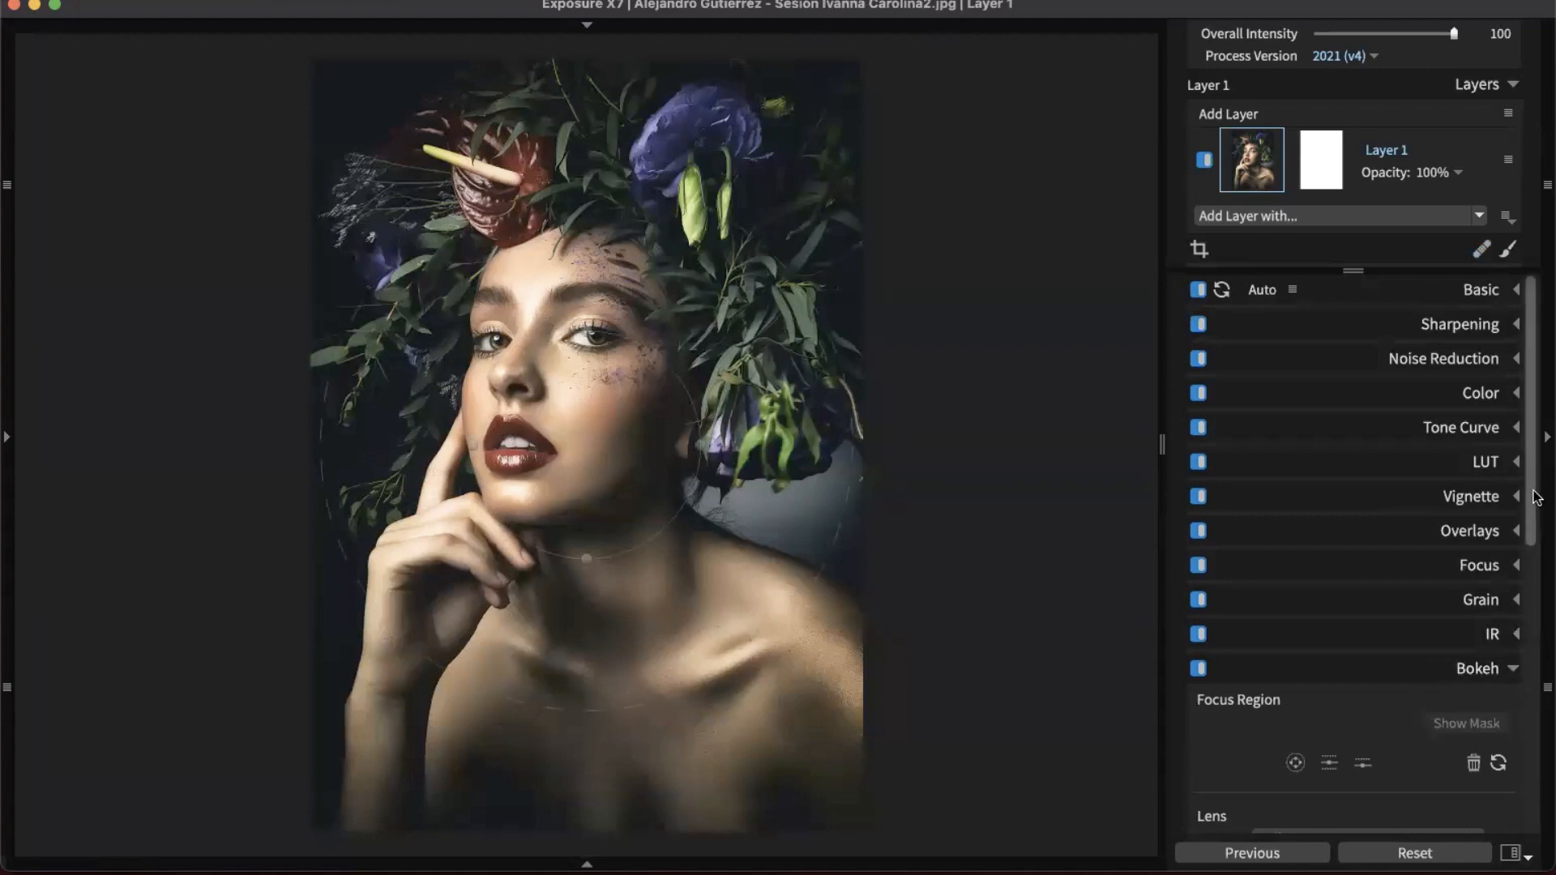
{"action": "left_click_drag", "start_coordinate": [1539, 528], "coordinate": [1543, 676]}
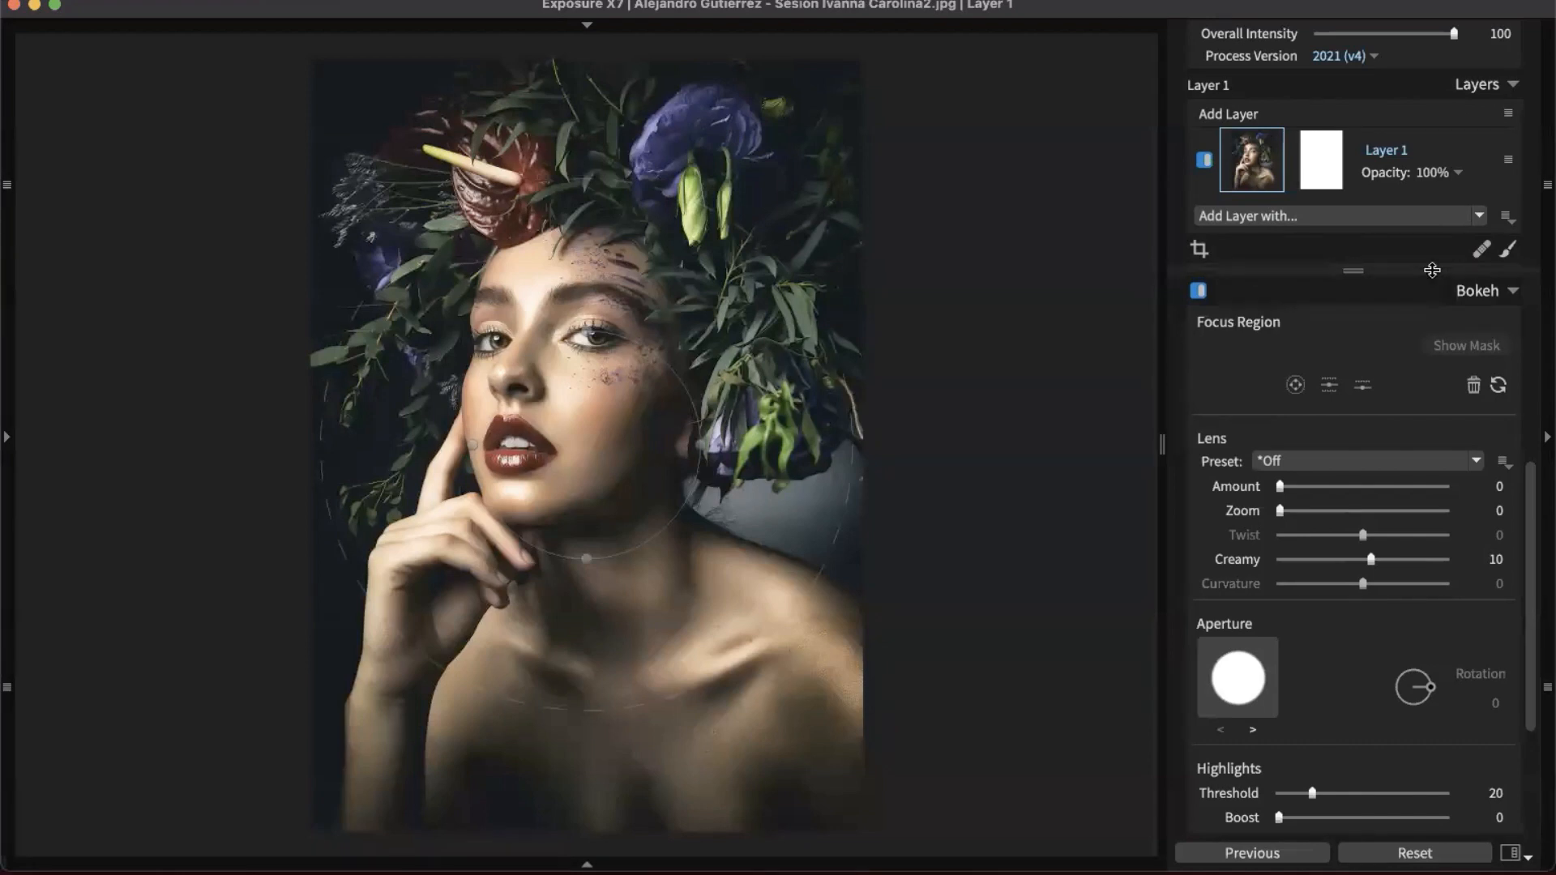
{"action": "left_click_drag", "start_coordinate": [1432, 272], "coordinate": [1469, 232]}
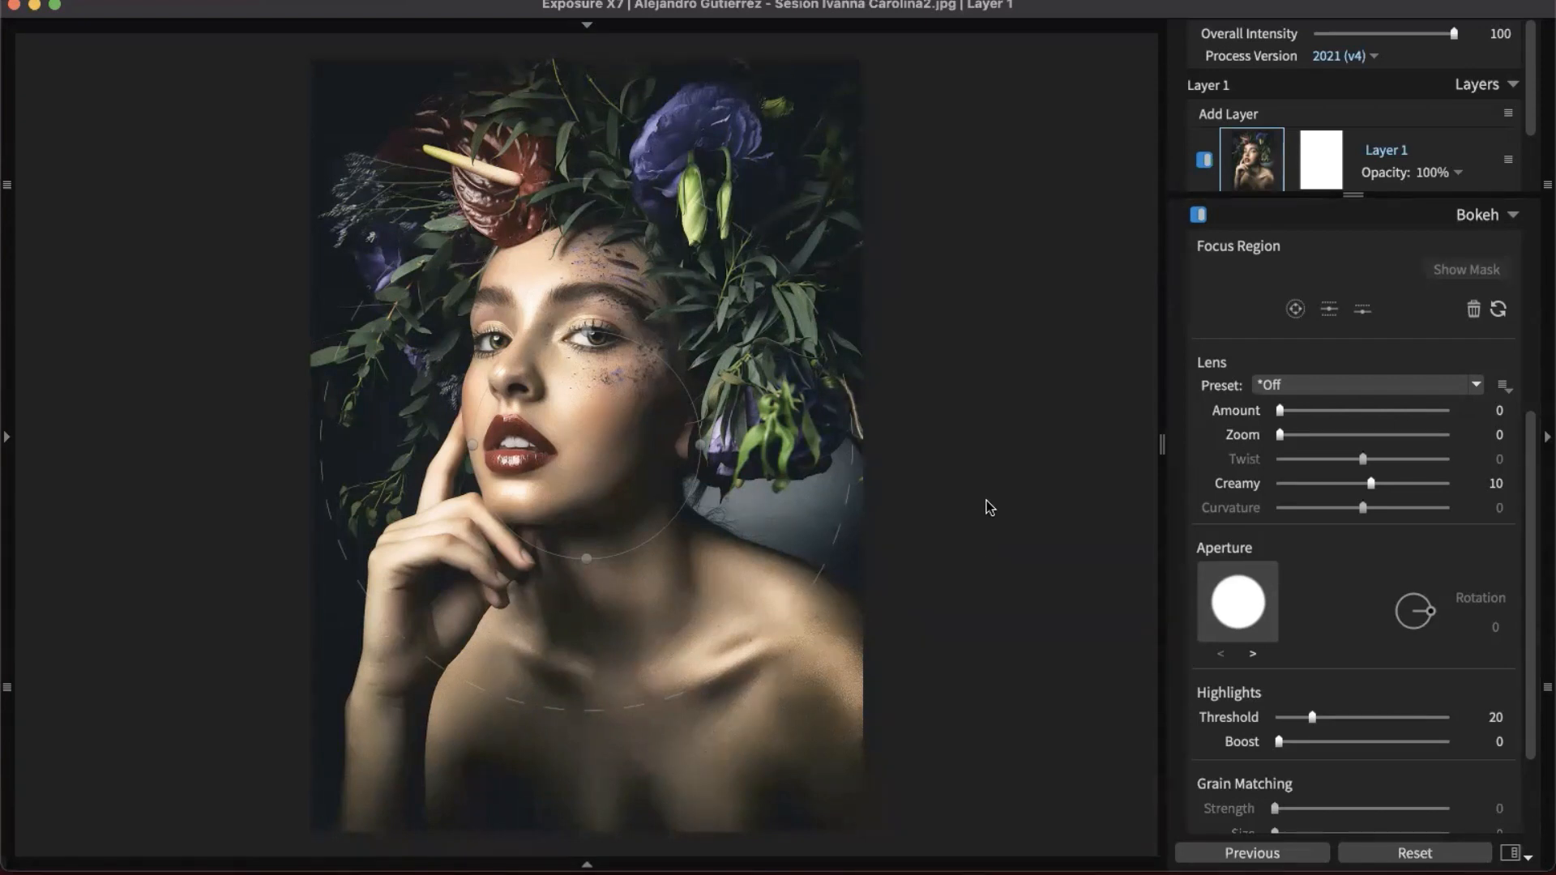
{"action": "left_click", "coordinate": [1402, 391]}
{"action": "mouse_move", "coordinate": [1407, 451]}
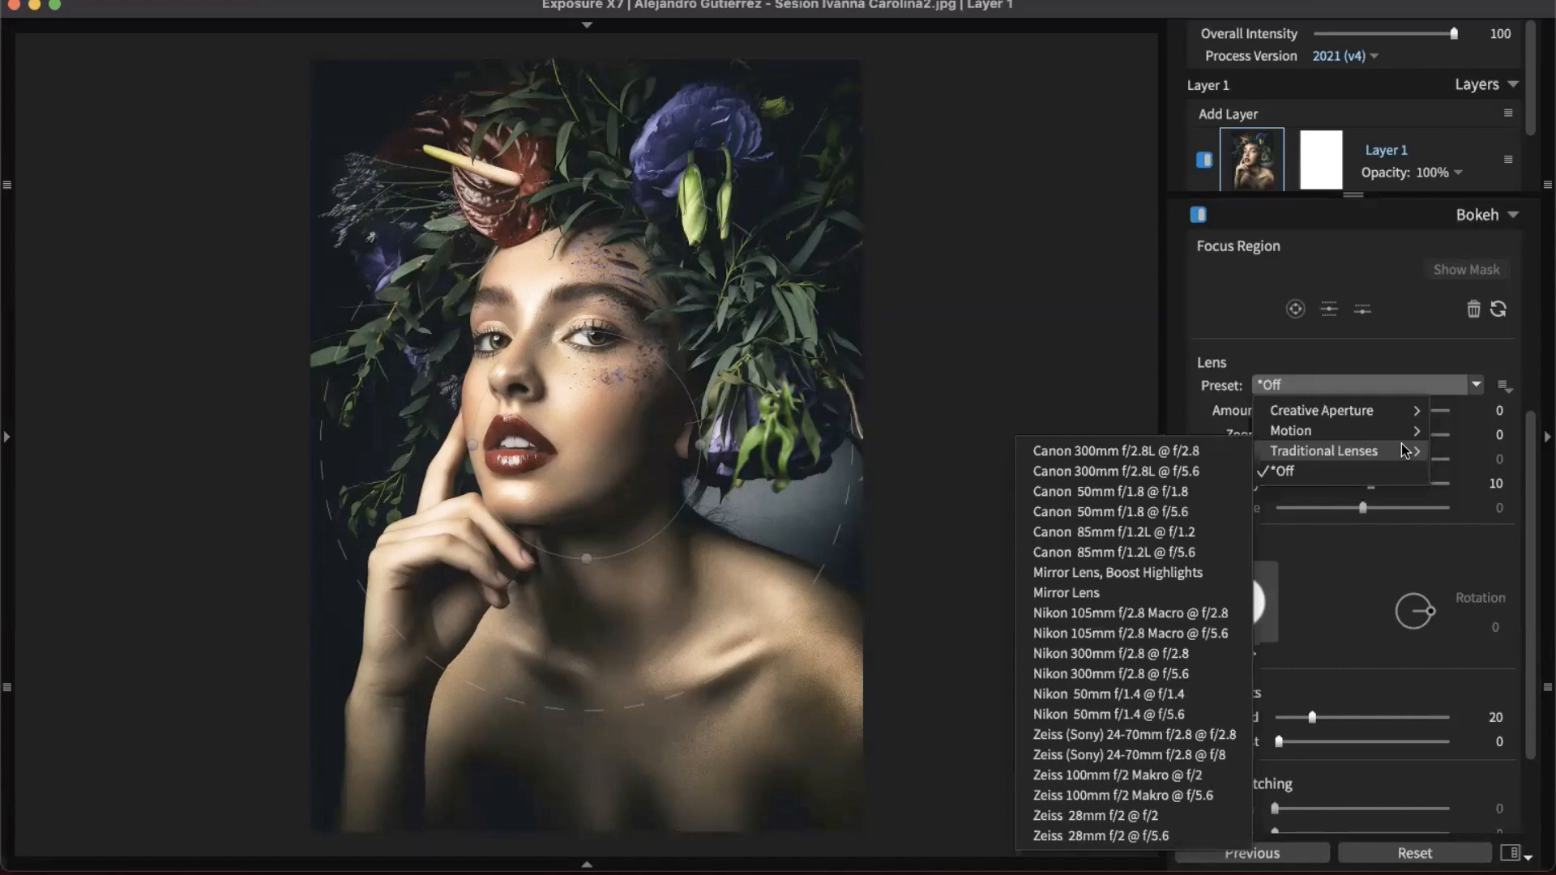
{"action": "mouse_move", "coordinate": [1289, 418]}
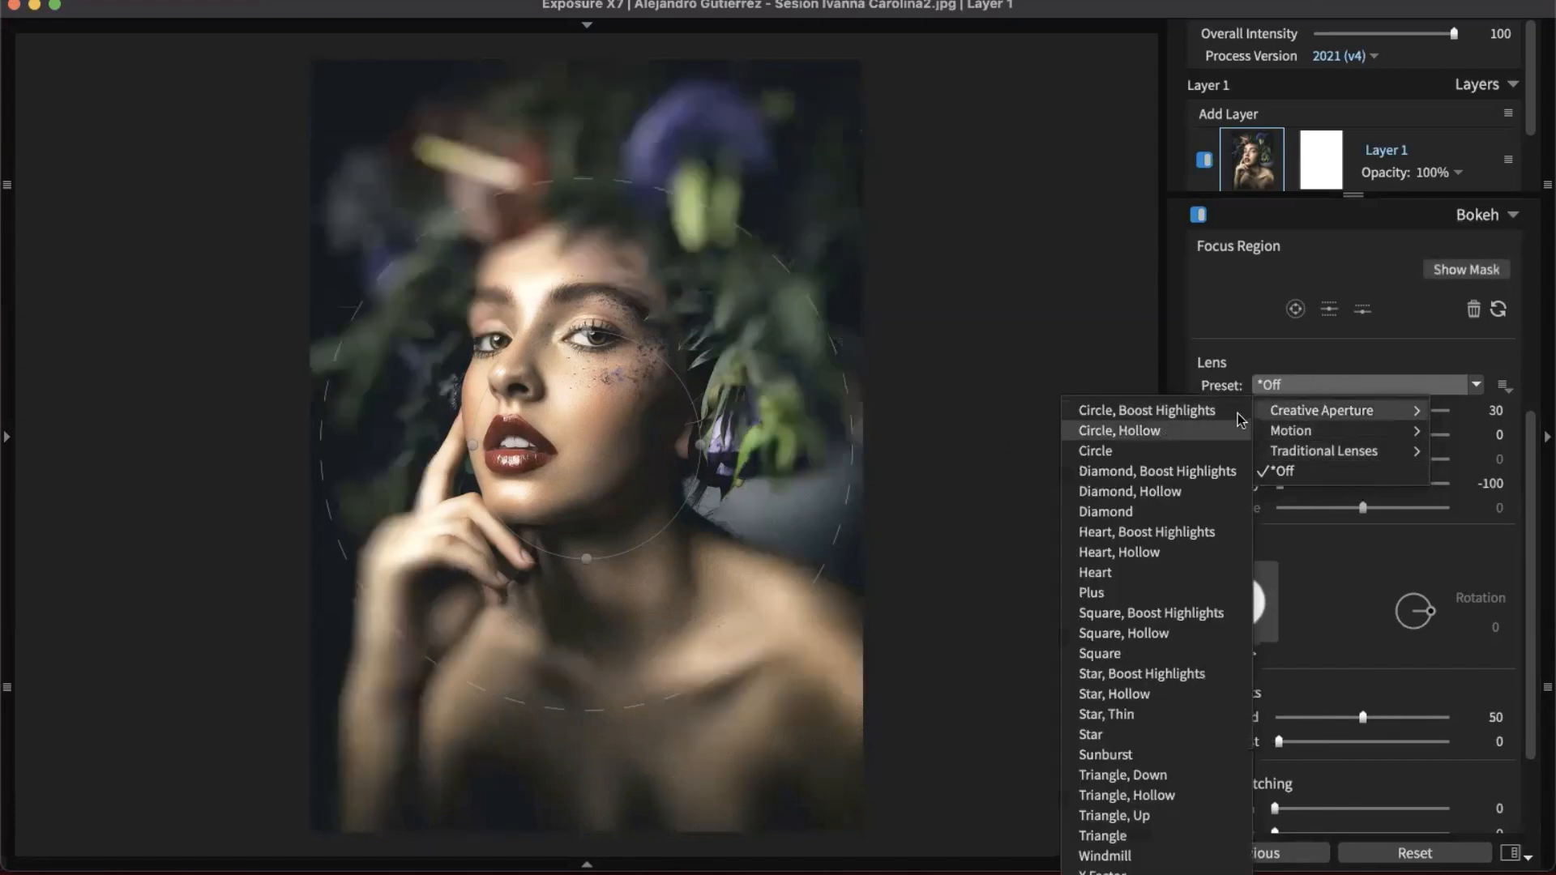
{"action": "mouse_move", "coordinate": [1329, 452]}
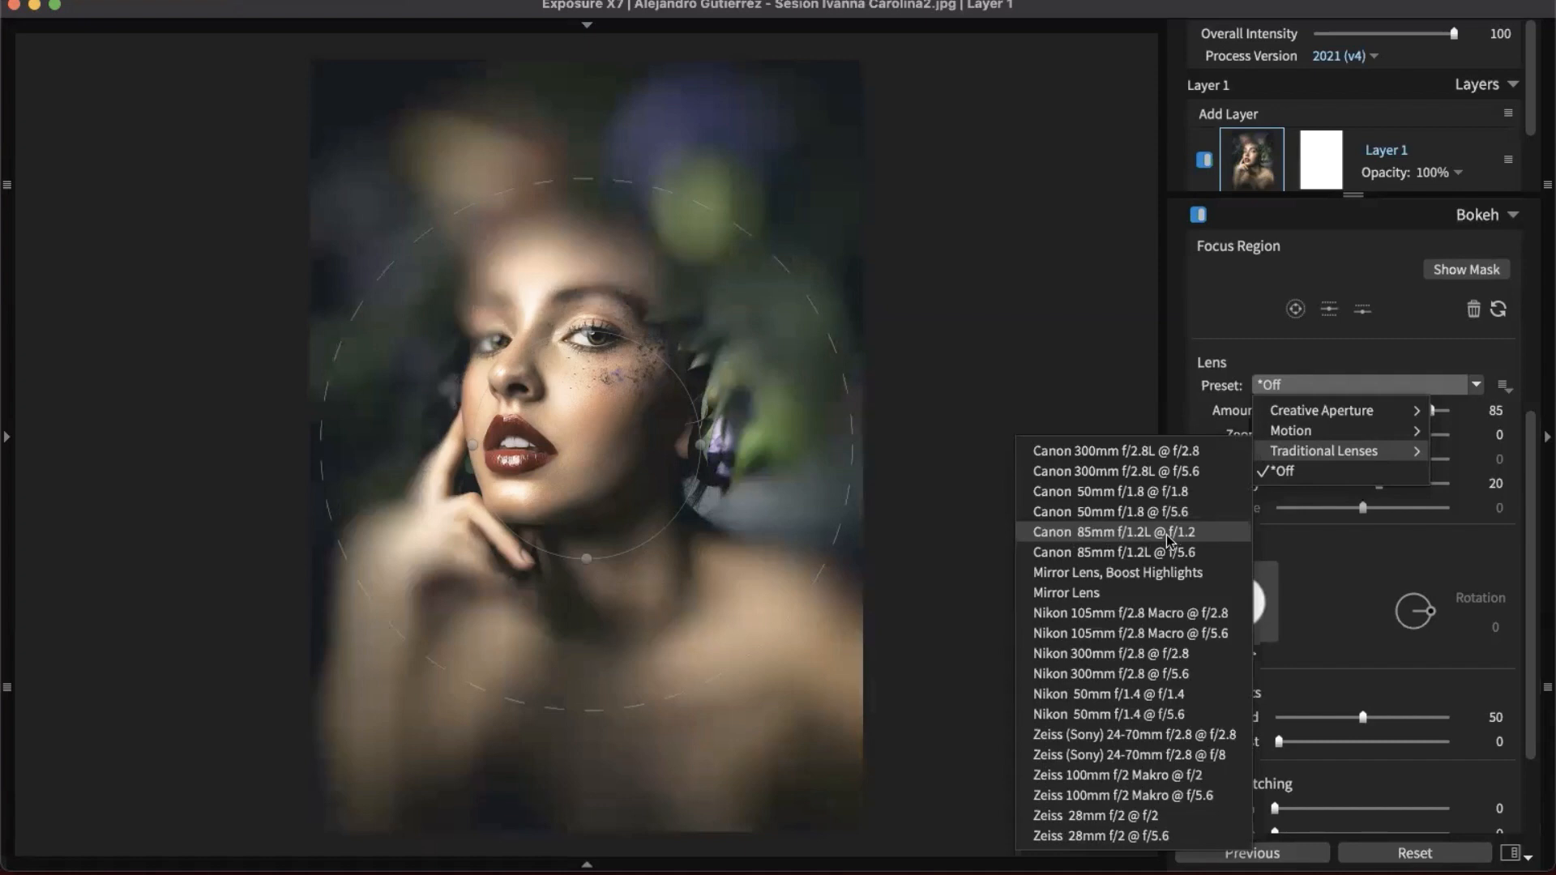
{"action": "left_click", "coordinate": [1123, 552]}
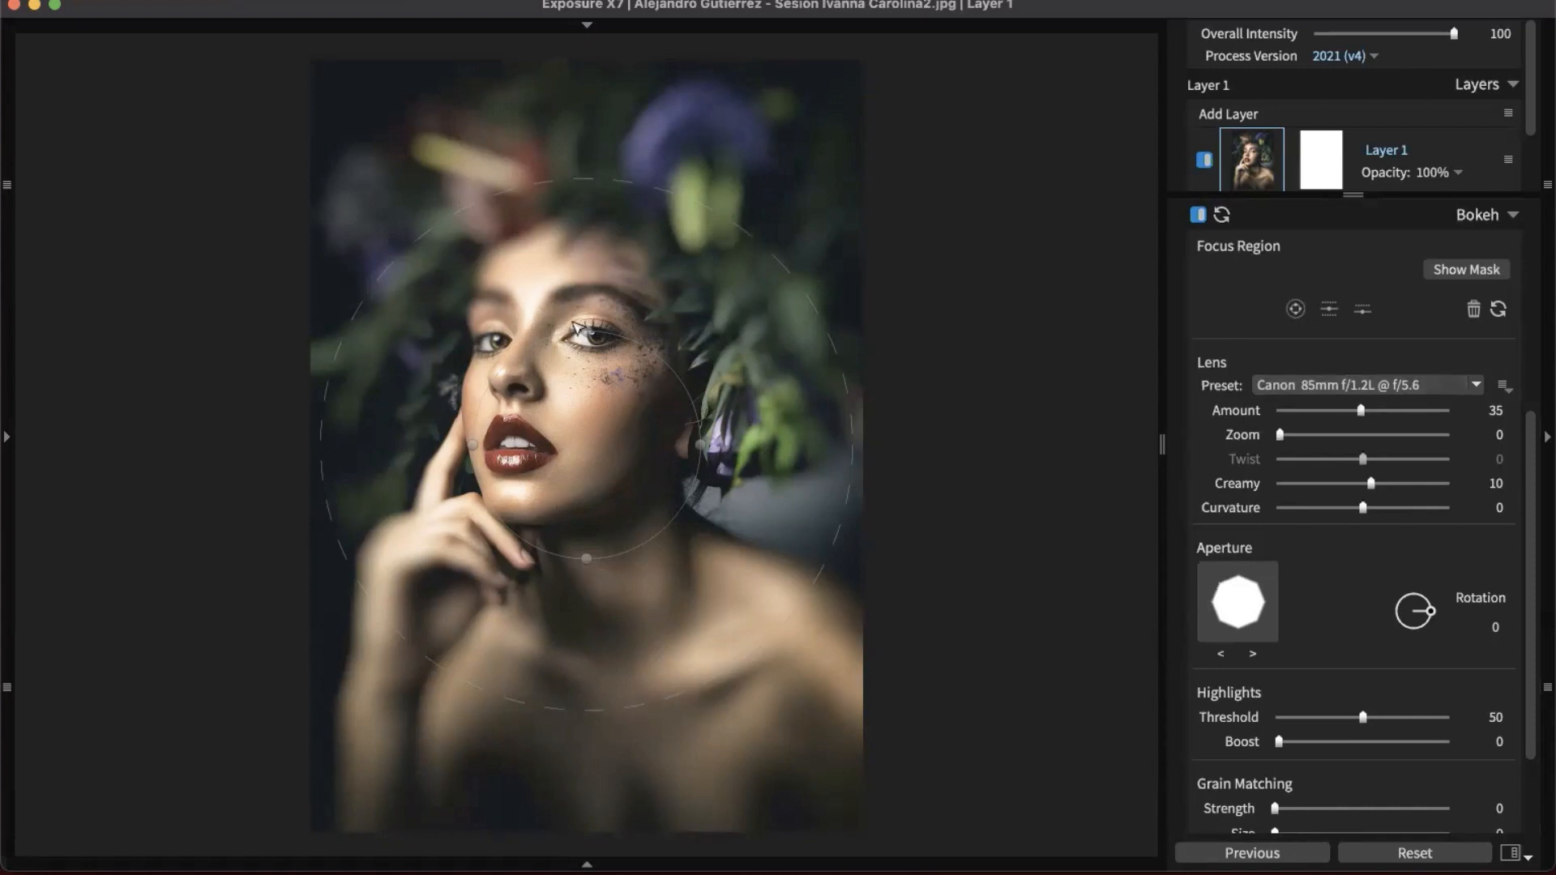
- Reshape the bokeh focus region into a tall ellipse covering the face, neck and upper chest
{"action": "left_click_drag", "start_coordinate": [586, 330], "coordinate": [575, 185]}
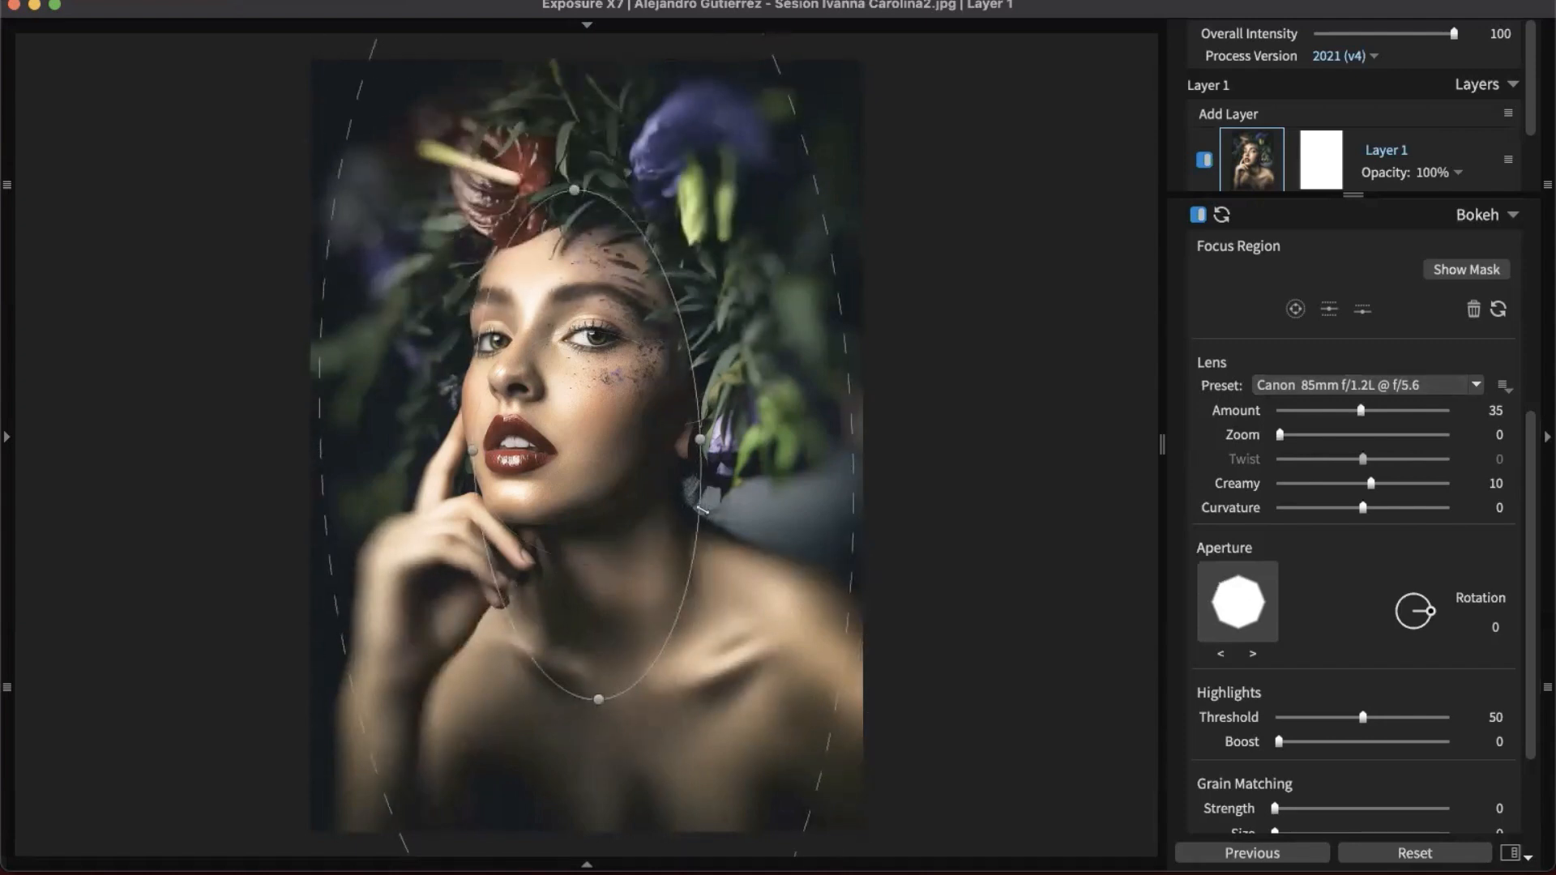
{"action": "left_click_drag", "start_coordinate": [711, 513], "coordinate": [713, 286]}
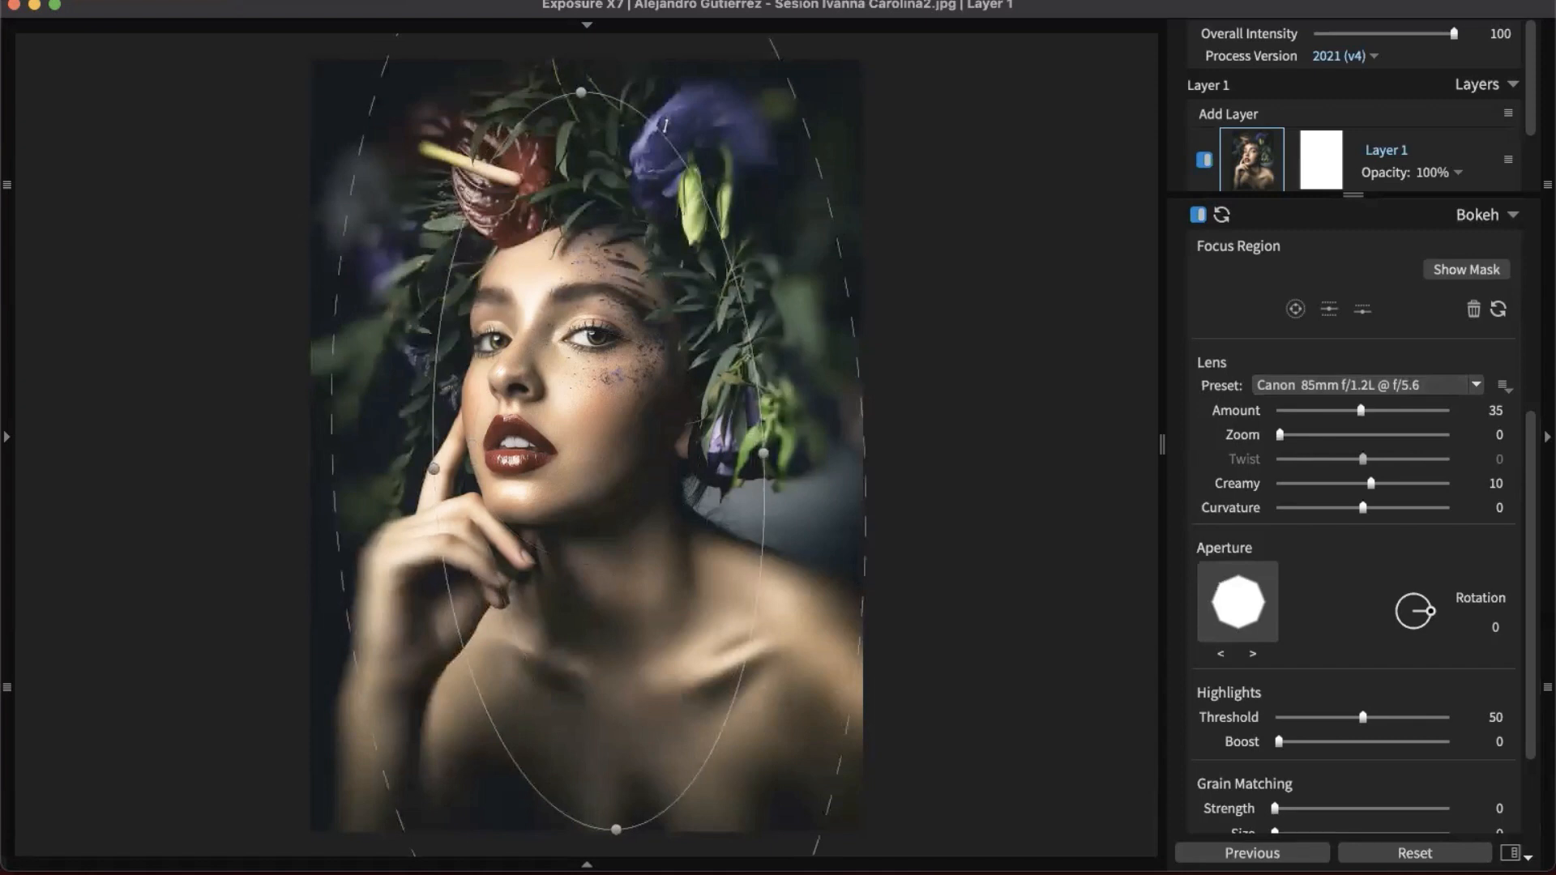
{"action": "left_click_drag", "start_coordinate": [582, 93], "coordinate": [585, 186]}
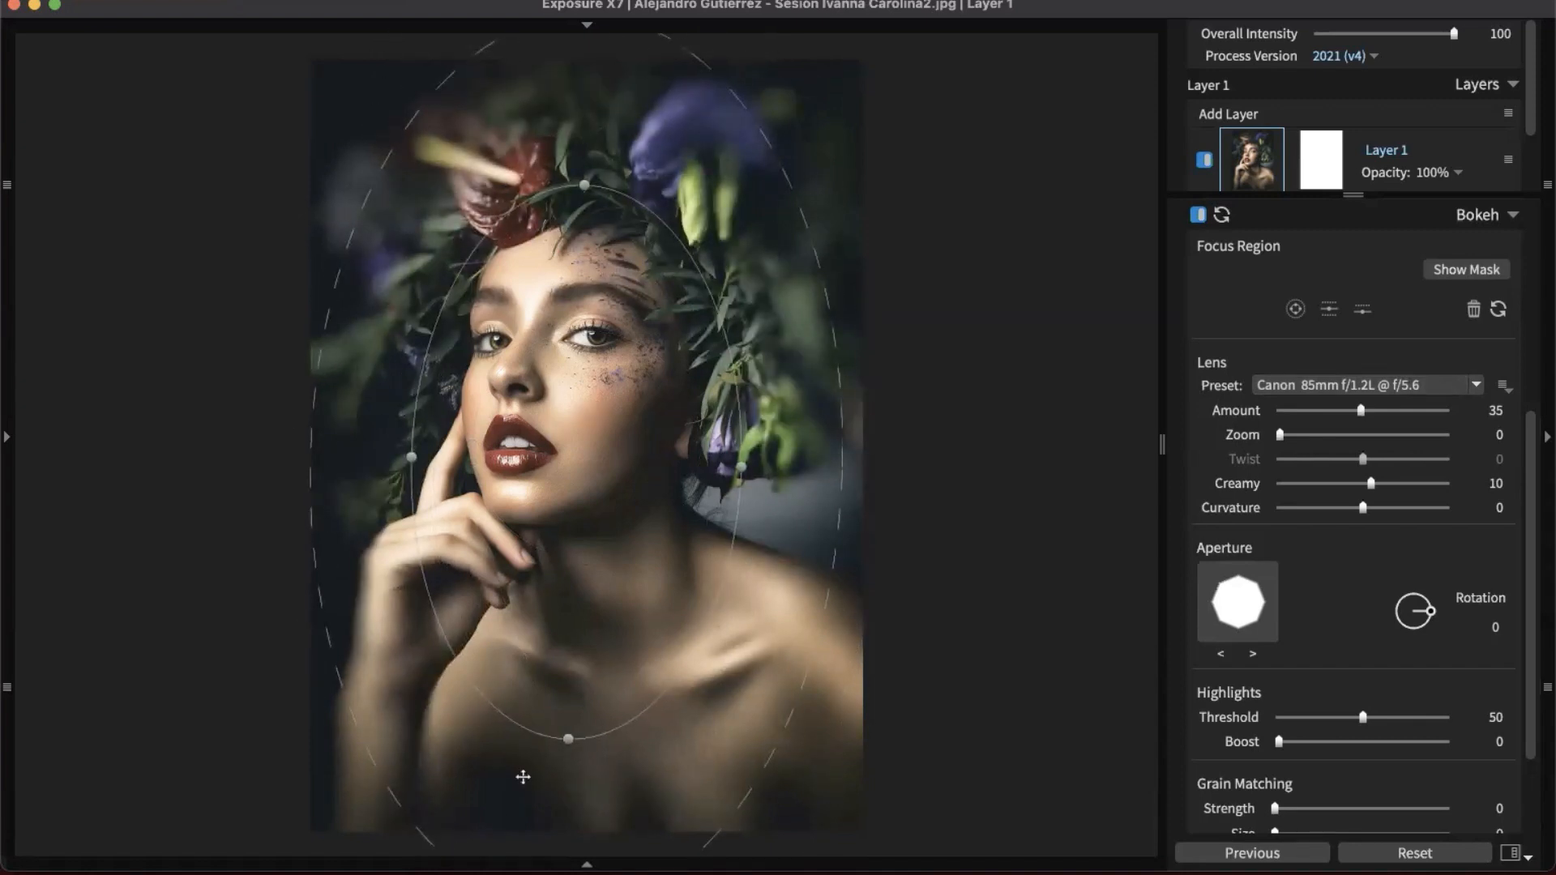
{"action": "left_click_drag", "start_coordinate": [568, 739], "coordinate": [610, 749]}
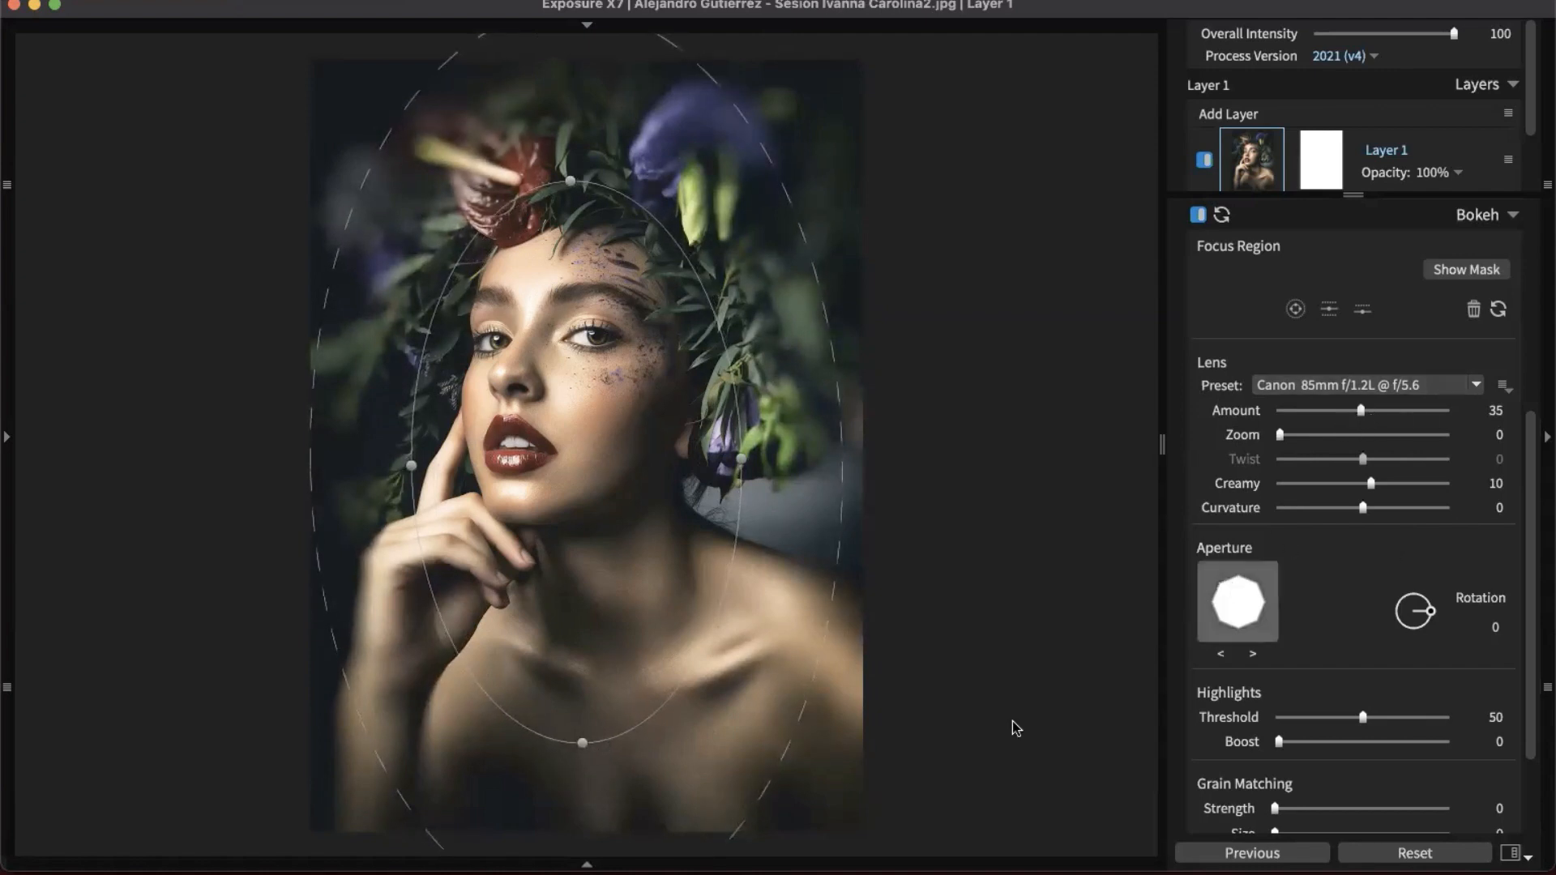
- Widen the outer bokeh transition beyond the photo's side edges and tighten the inner focus ellipse around the face and neck
{"action": "left_click_drag", "start_coordinate": [836, 592], "coordinate": [920, 674]}
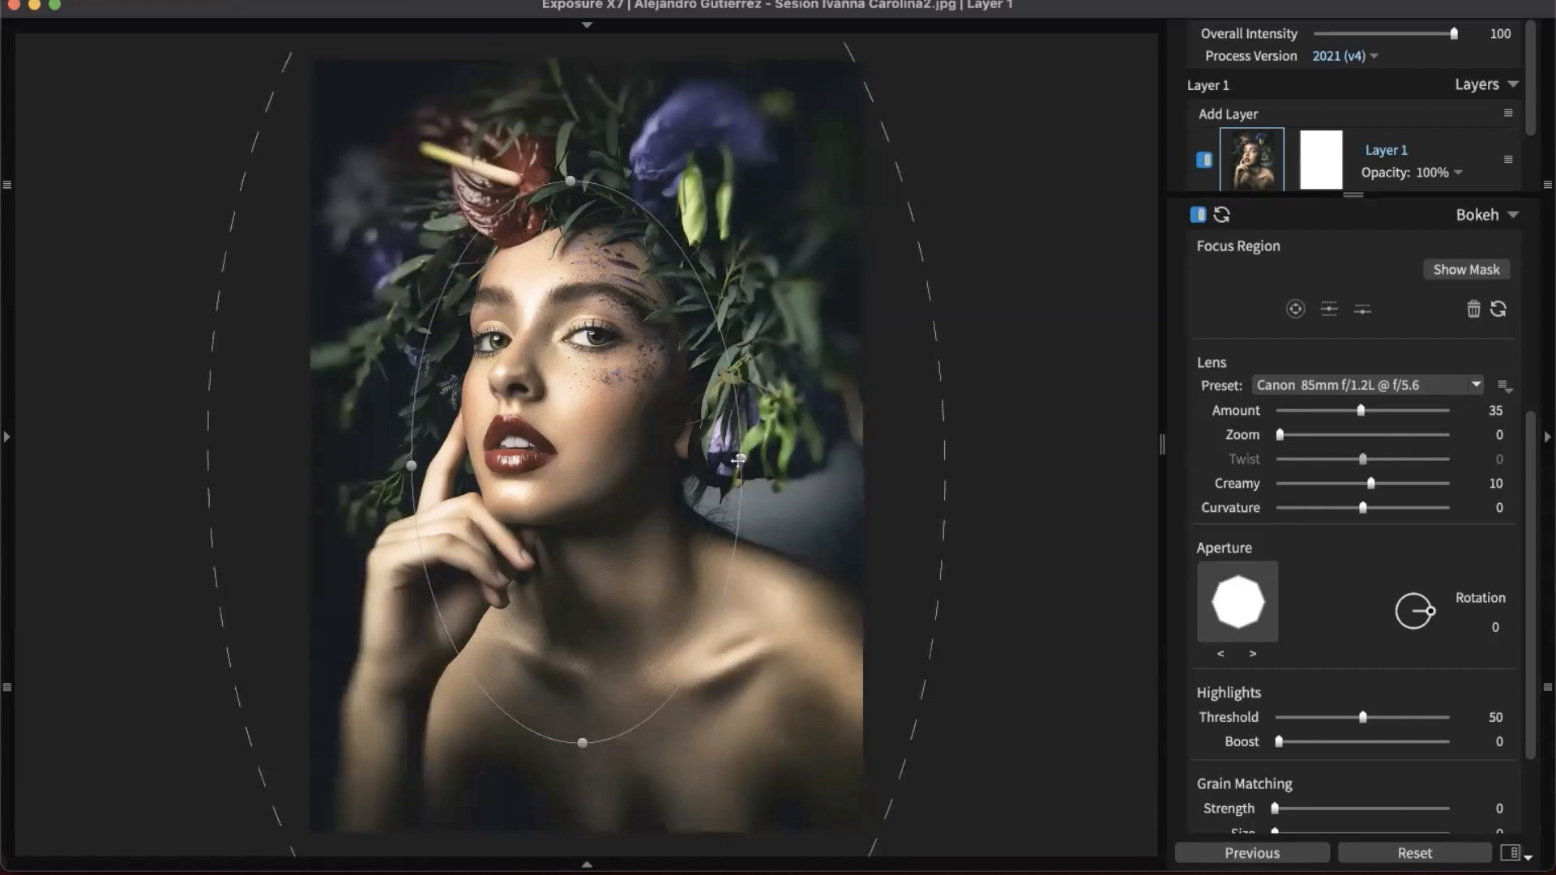
{"action": "key", "text": "super+minus"}
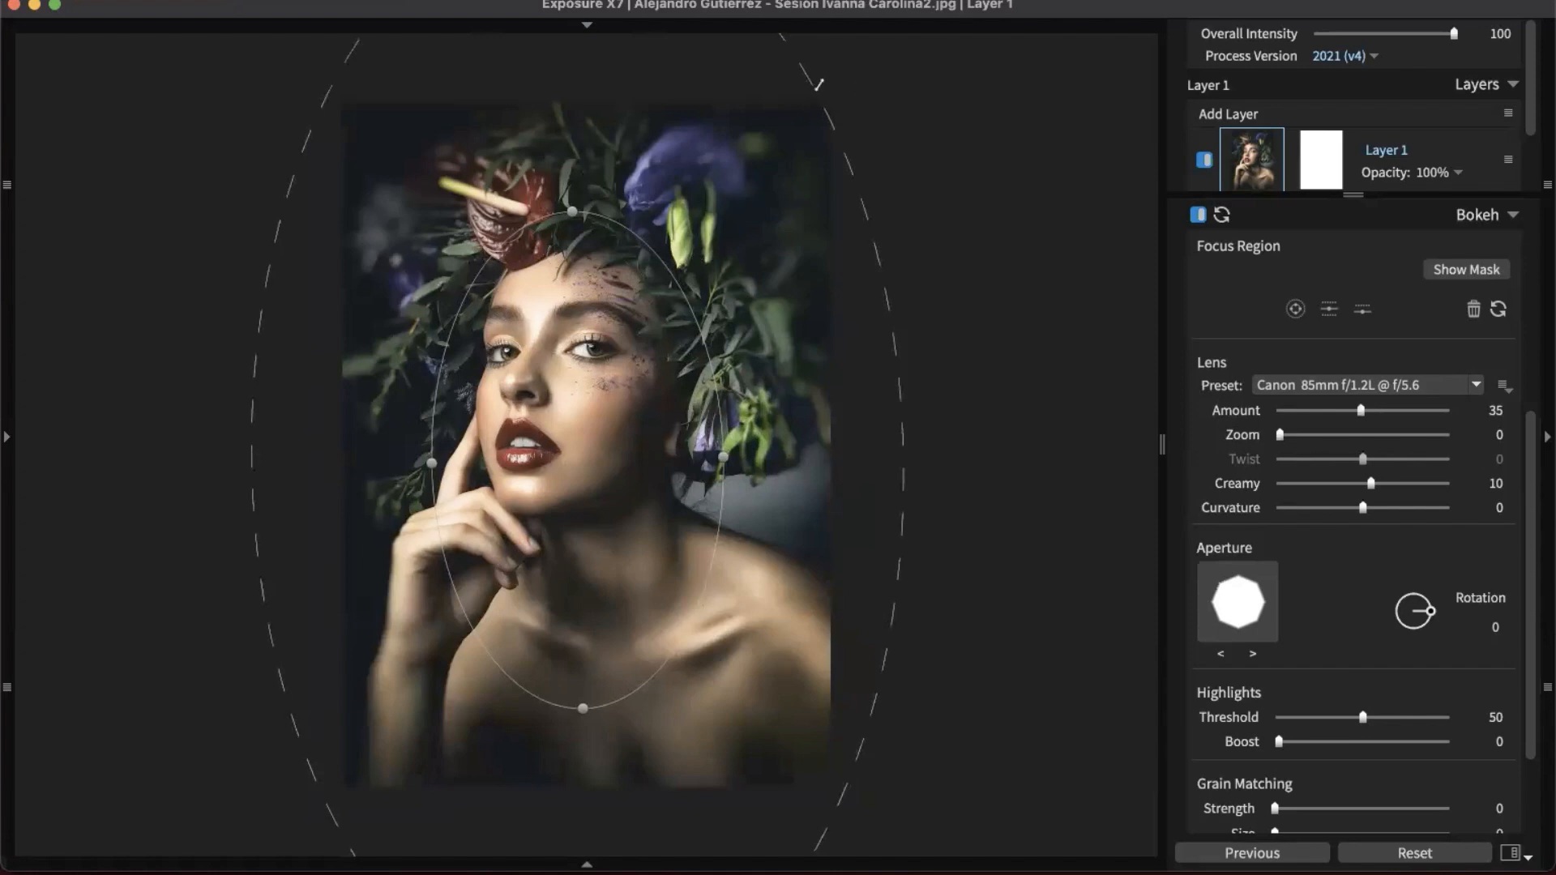
{"action": "mouse_move", "coordinate": [686, 317]}
{"action": "left_mouse_down"}
{"action": "mouse_move", "coordinate": [713, 365]}
{"action": "mouse_move", "coordinate": [680, 403]}
{"action": "mouse_move", "coordinate": [702, 321]}
{"action": "left_mouse_up"}
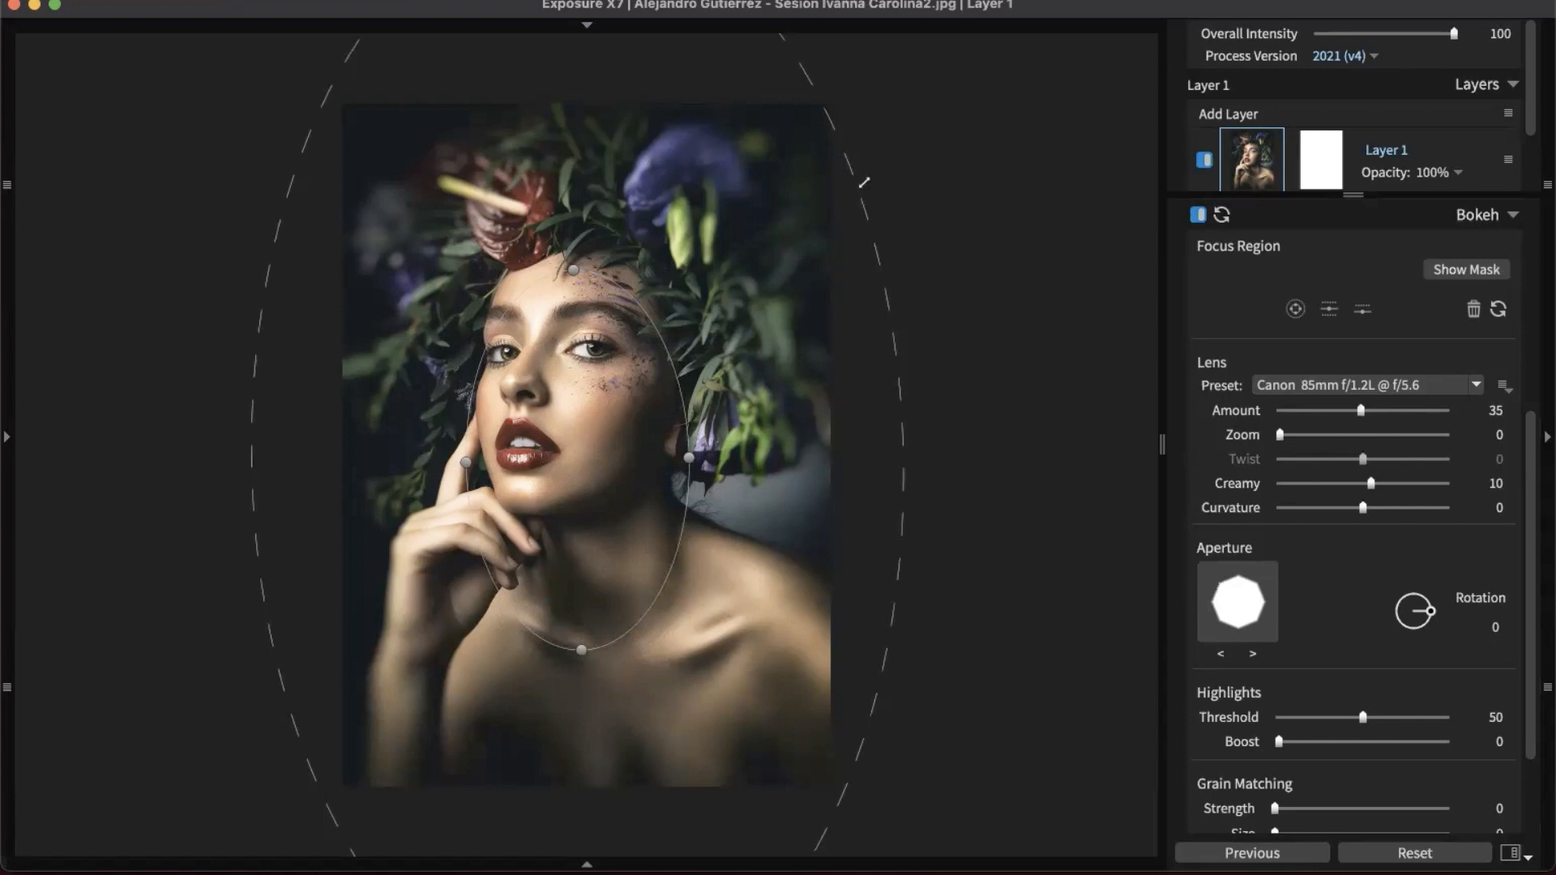
{"action": "scroll", "coordinate": [723, 182], "scroll_direction": "up", "scroll_amount": 5}
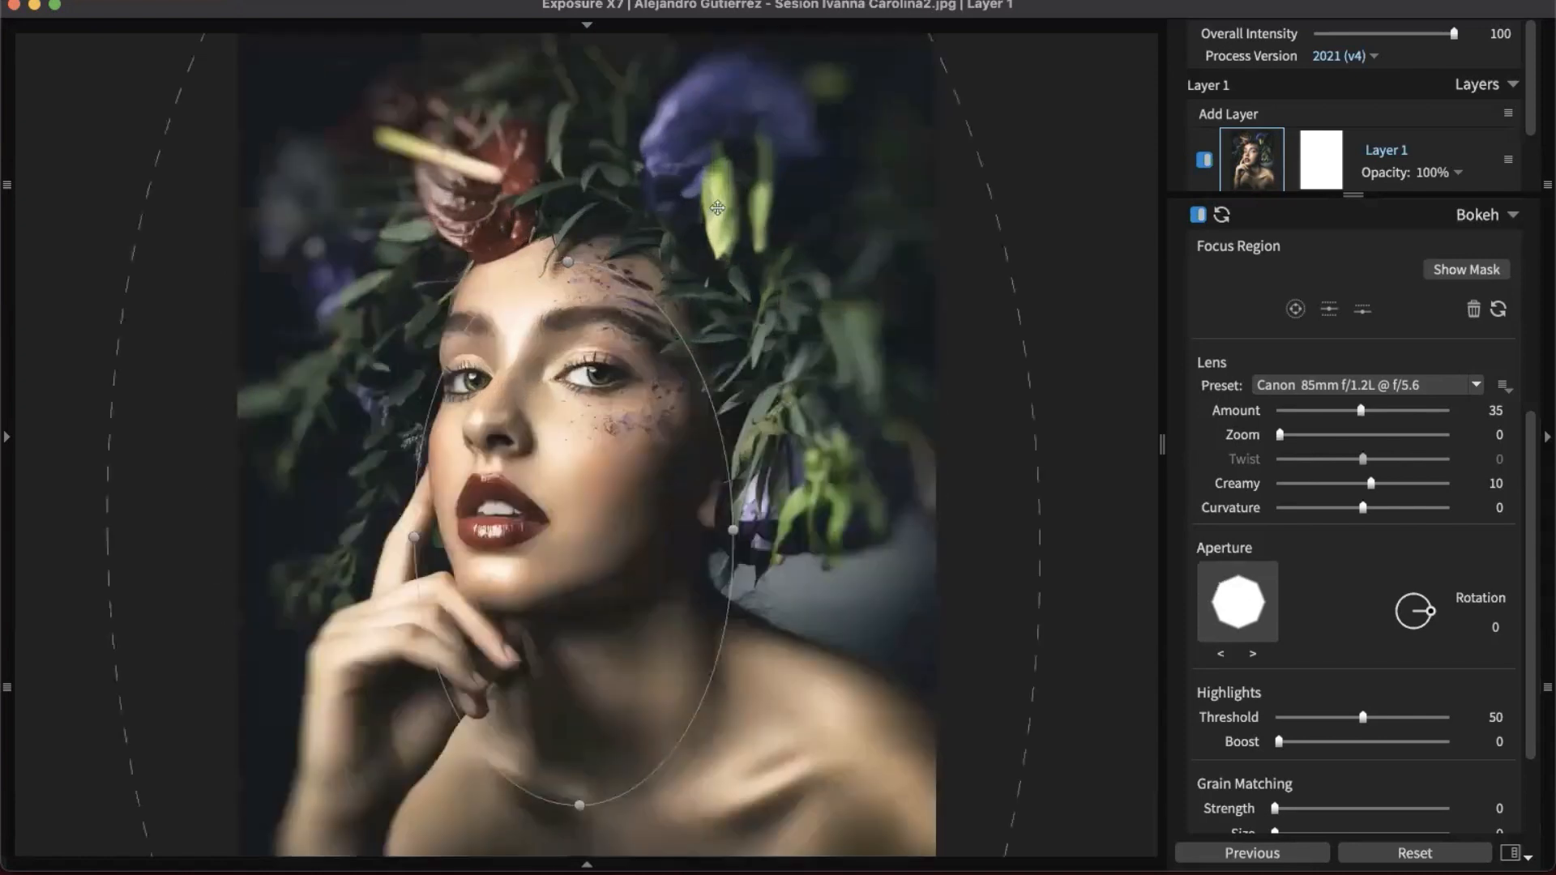
- Set the bokeh Amount to 9, close the Bokeh settings and toggle the effect to compare the photo
{"action": "scroll", "coordinate": [954, 276], "scroll_direction": "up", "scroll_amount": 2}
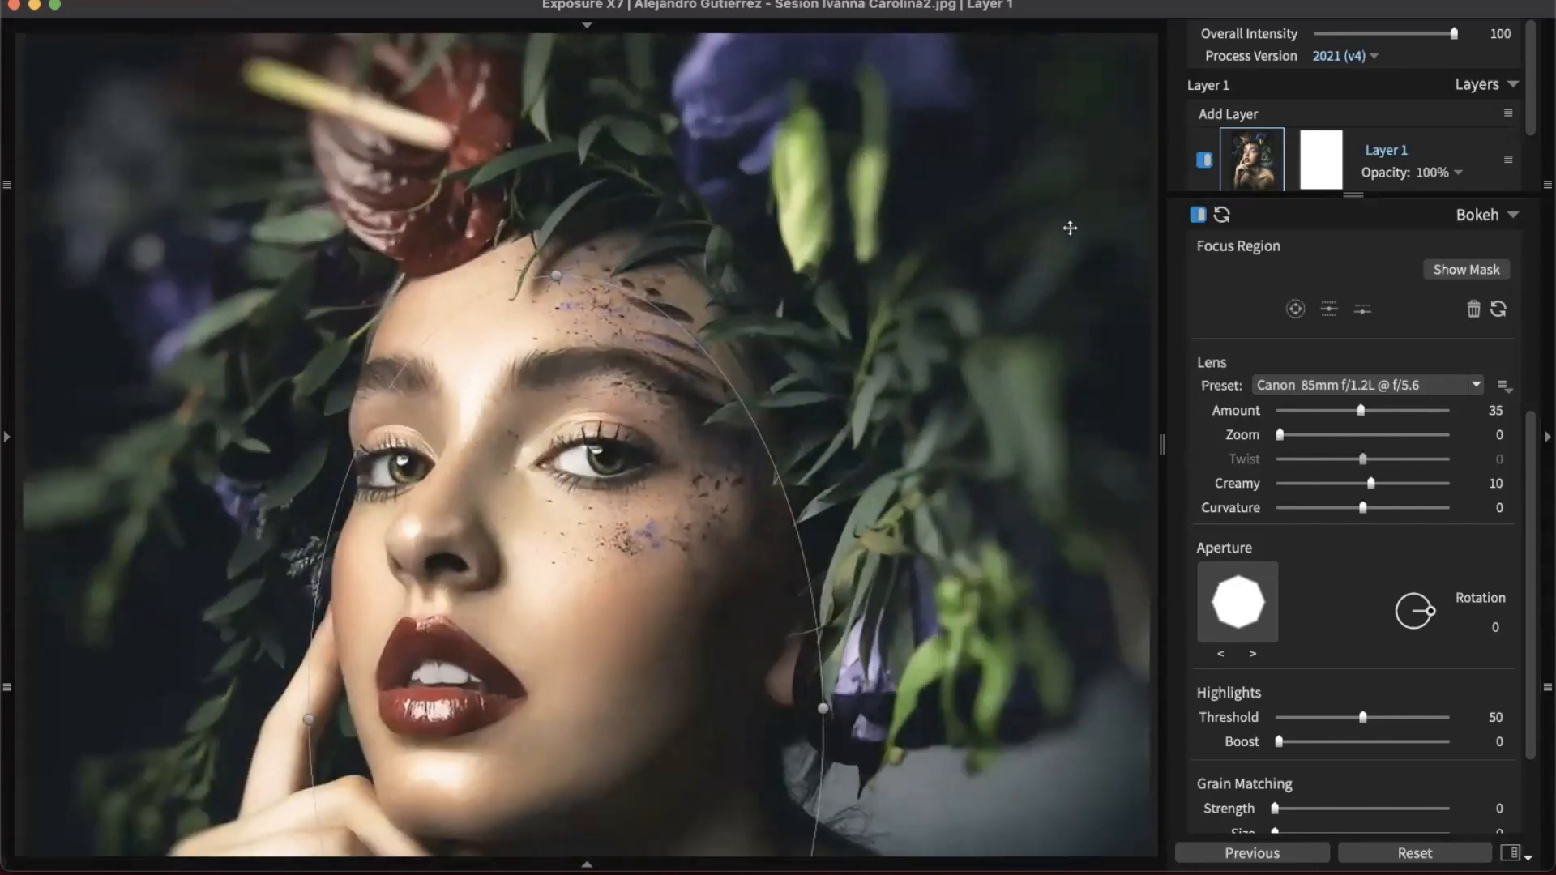
{"action": "scroll", "coordinate": [1070, 228], "scroll_direction": "down", "scroll_amount": 1}
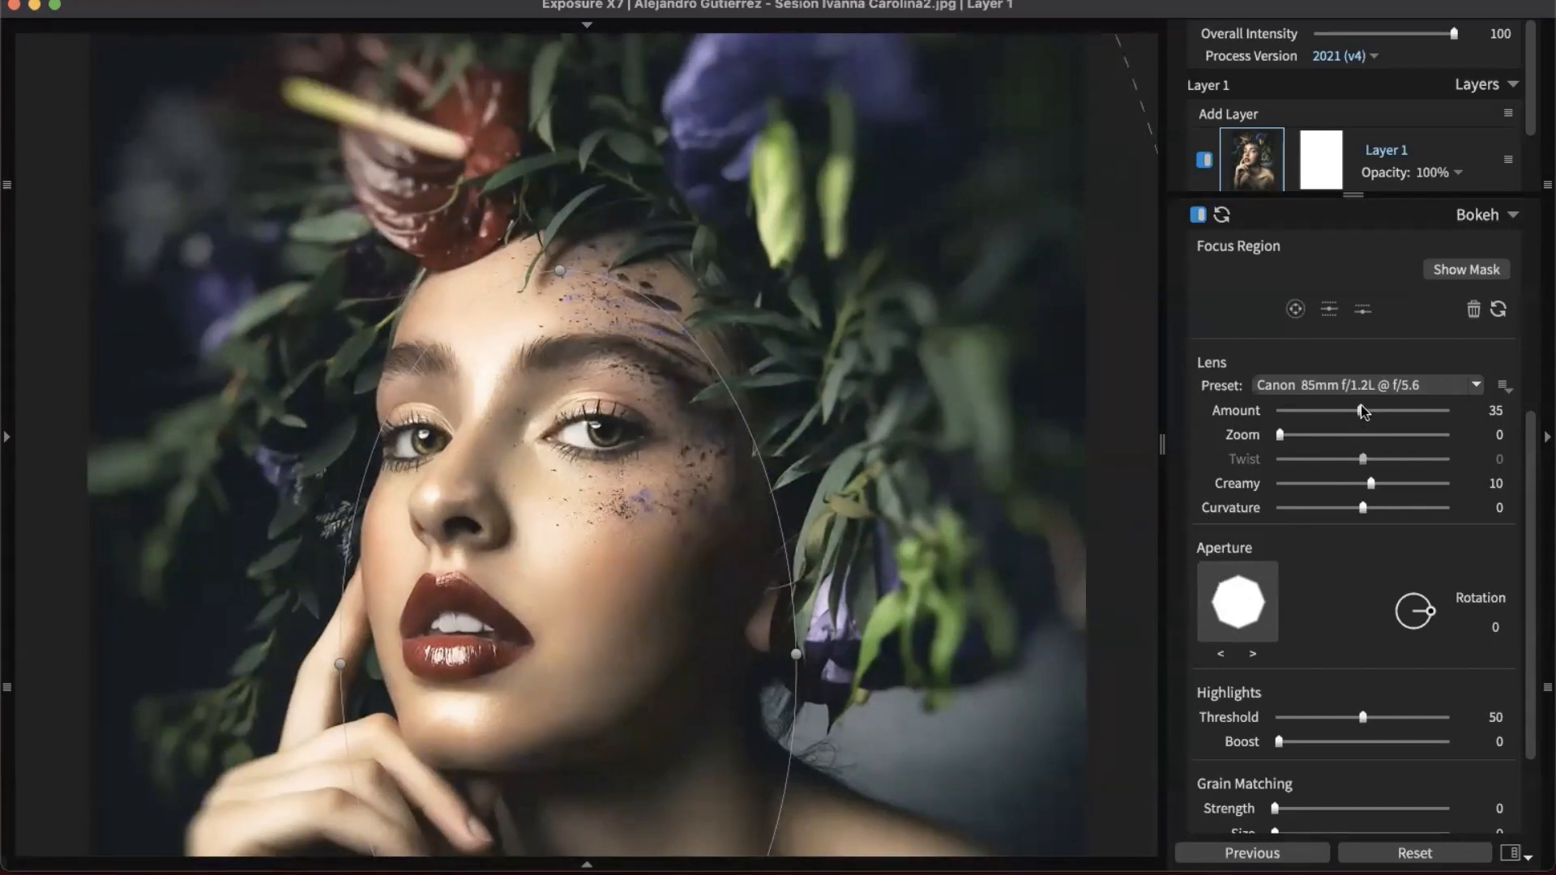
{"action": "left_click", "coordinate": [1301, 411]}
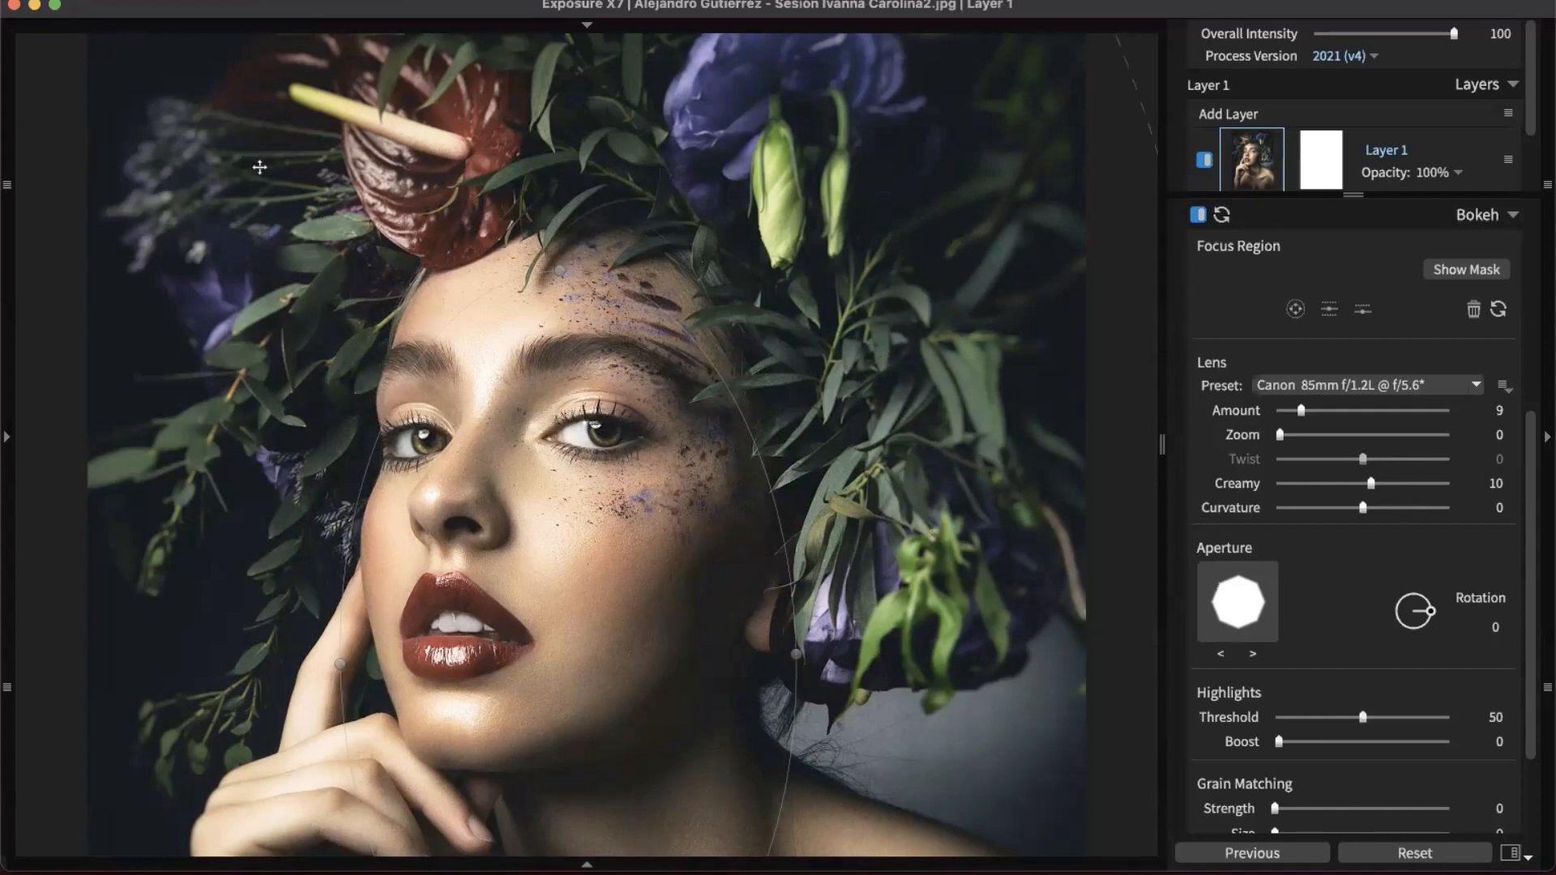
{"action": "key", "text": "super+minus"}
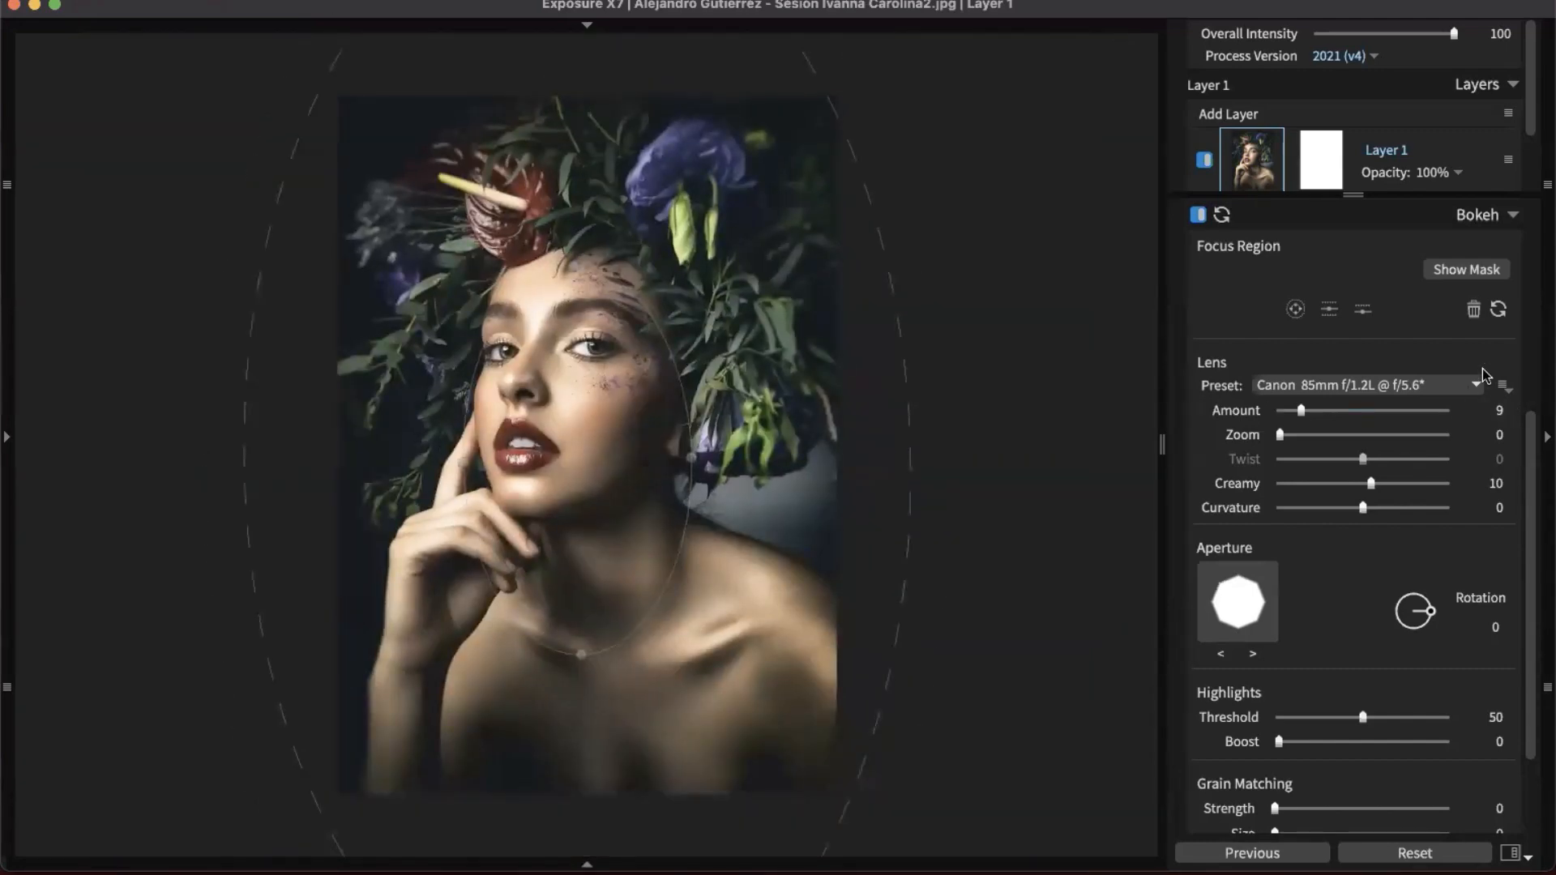
{"action": "left_click", "coordinate": [1492, 232]}
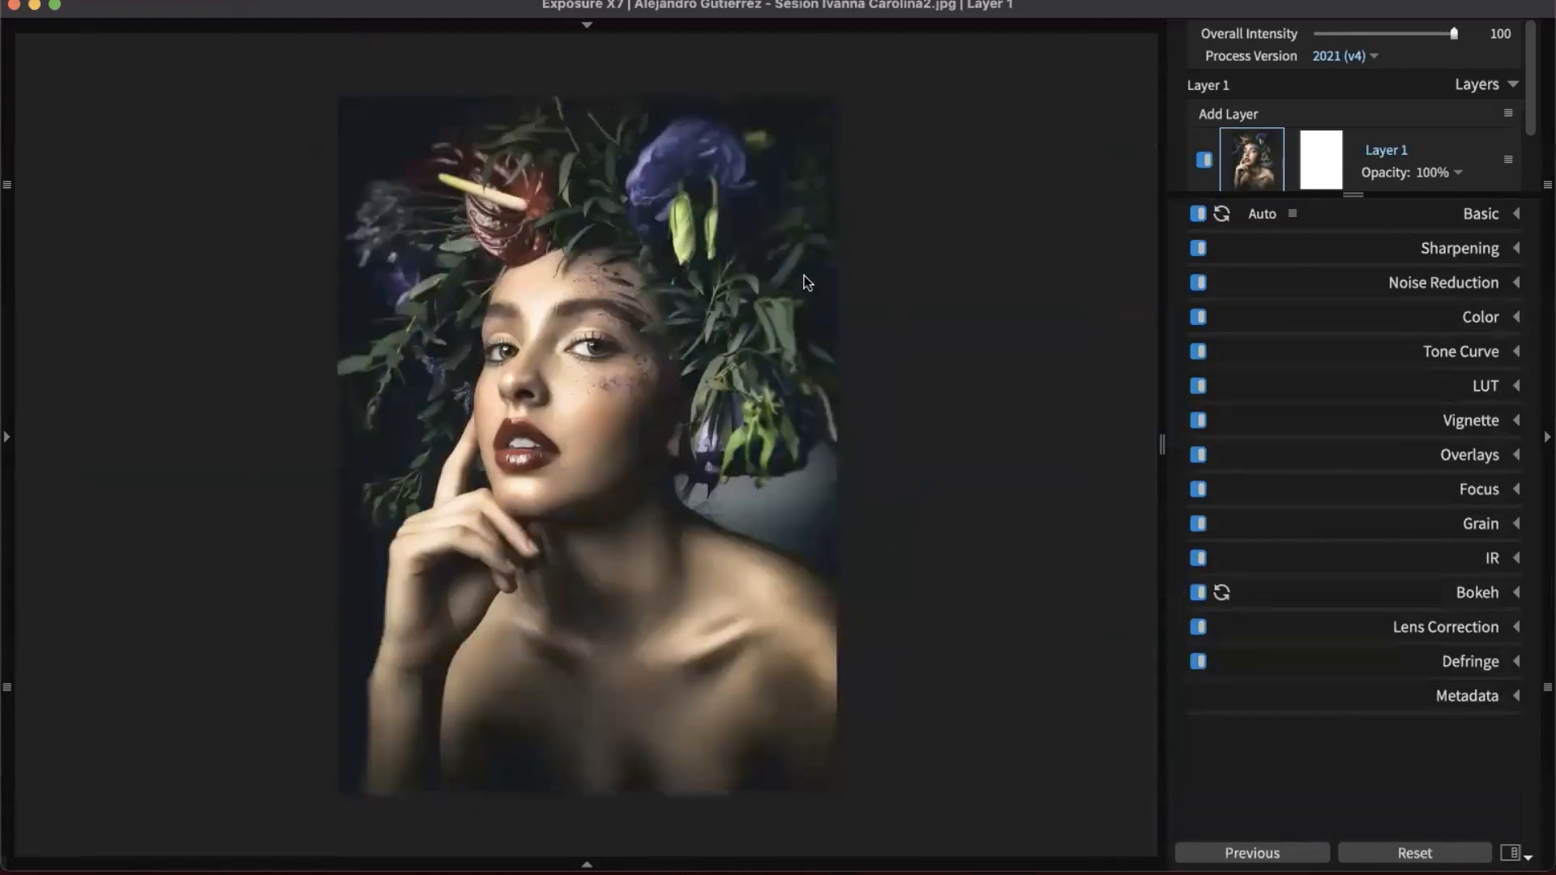
{"action": "left_click", "coordinate": [1198, 593]}
- Open the Grain settings and apply the Regular Grain 25% preset
{"action": "left_click", "coordinate": [1480, 525]}
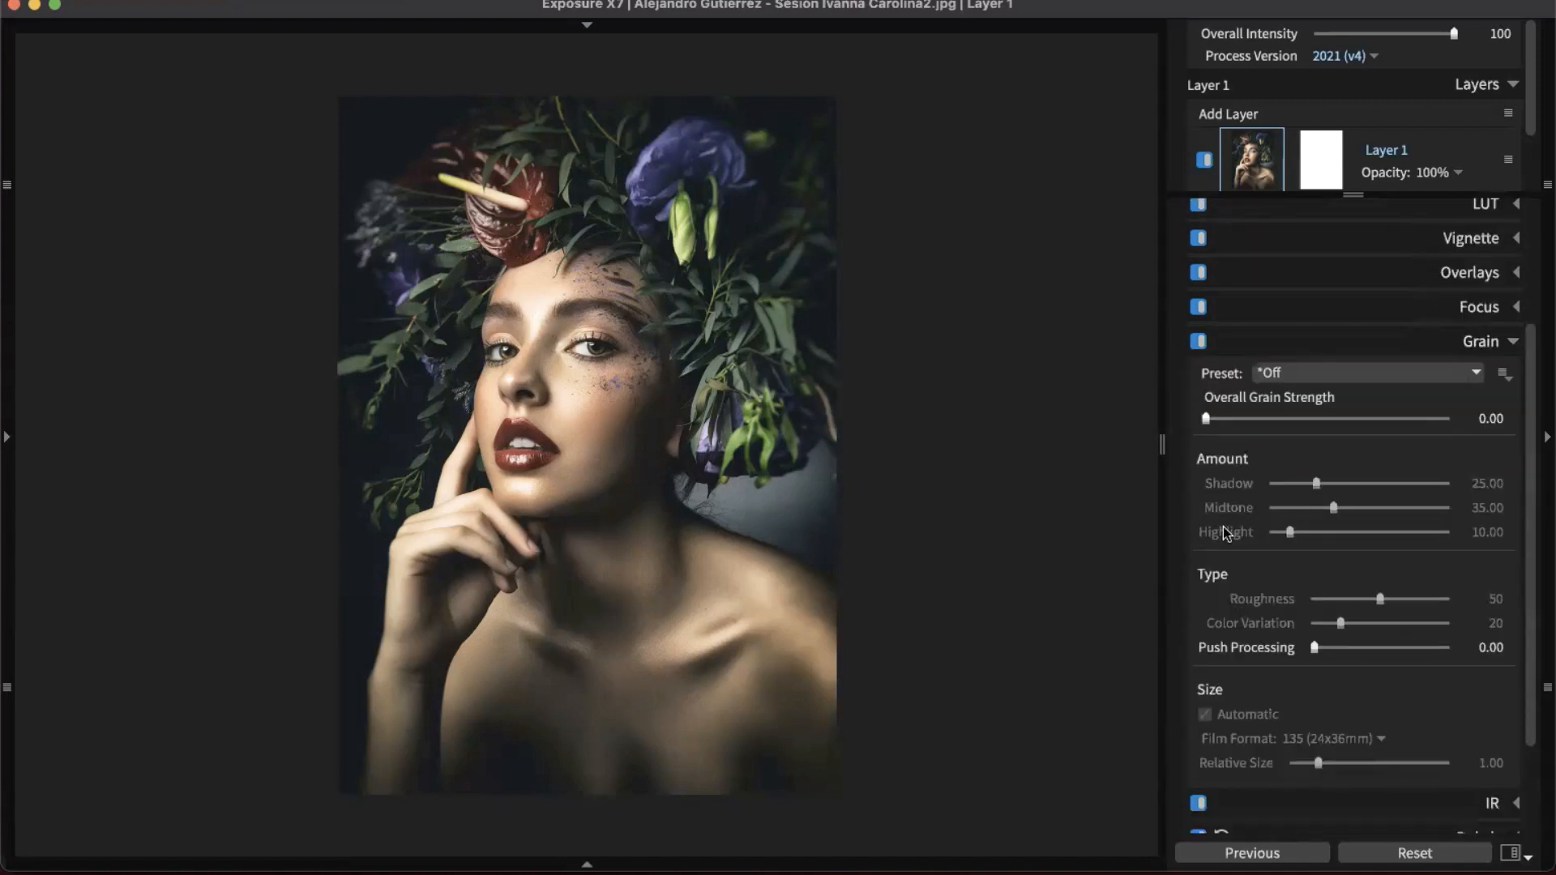
{"action": "left_click", "coordinate": [1478, 374]}
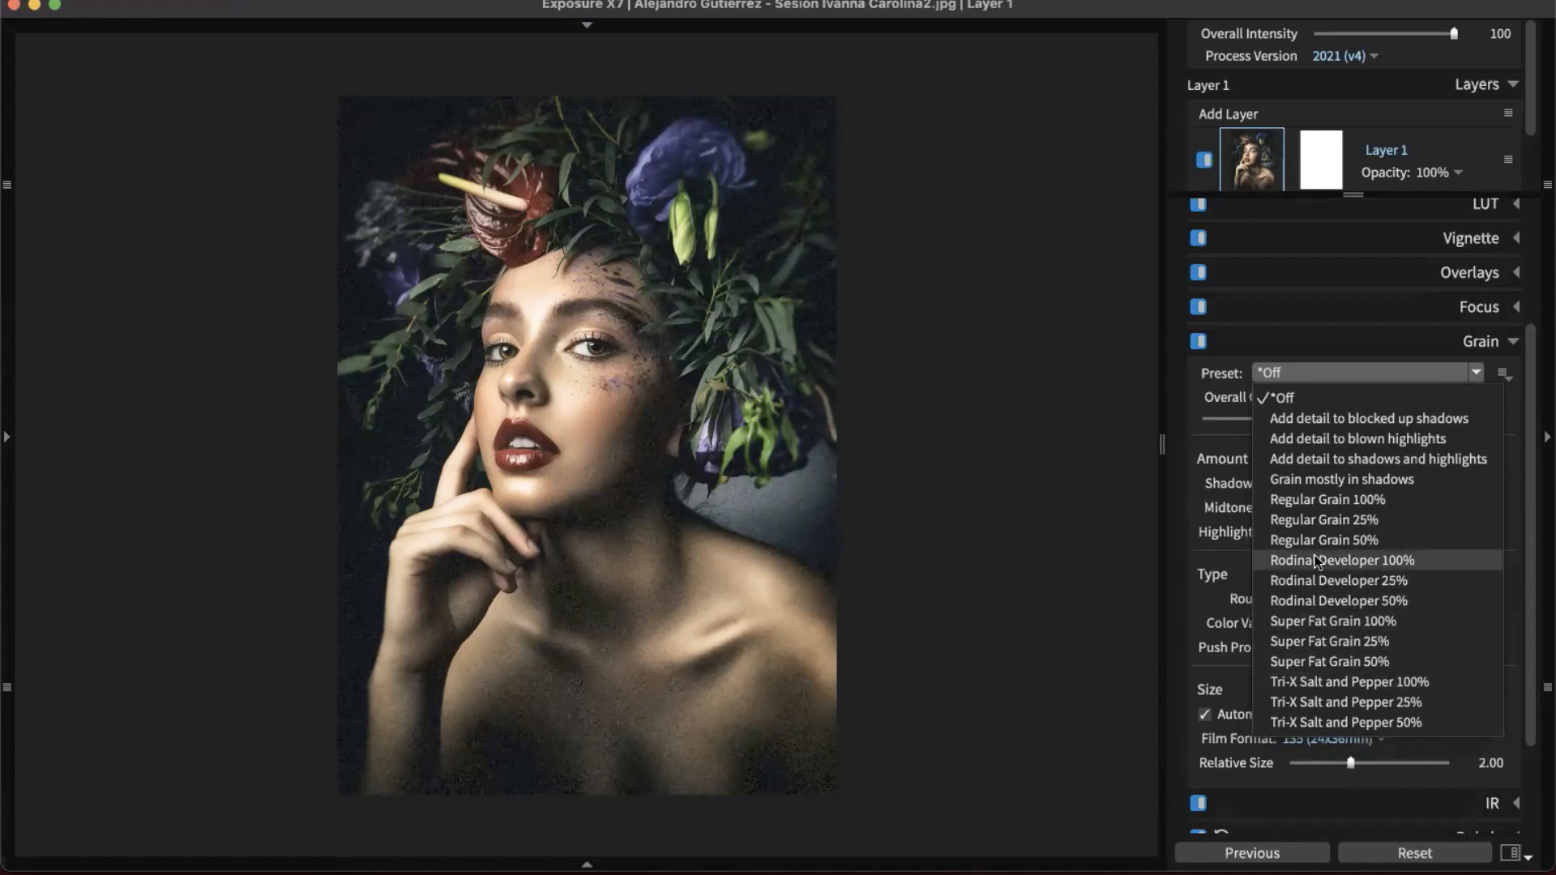
{"action": "left_click", "coordinate": [1325, 520]}
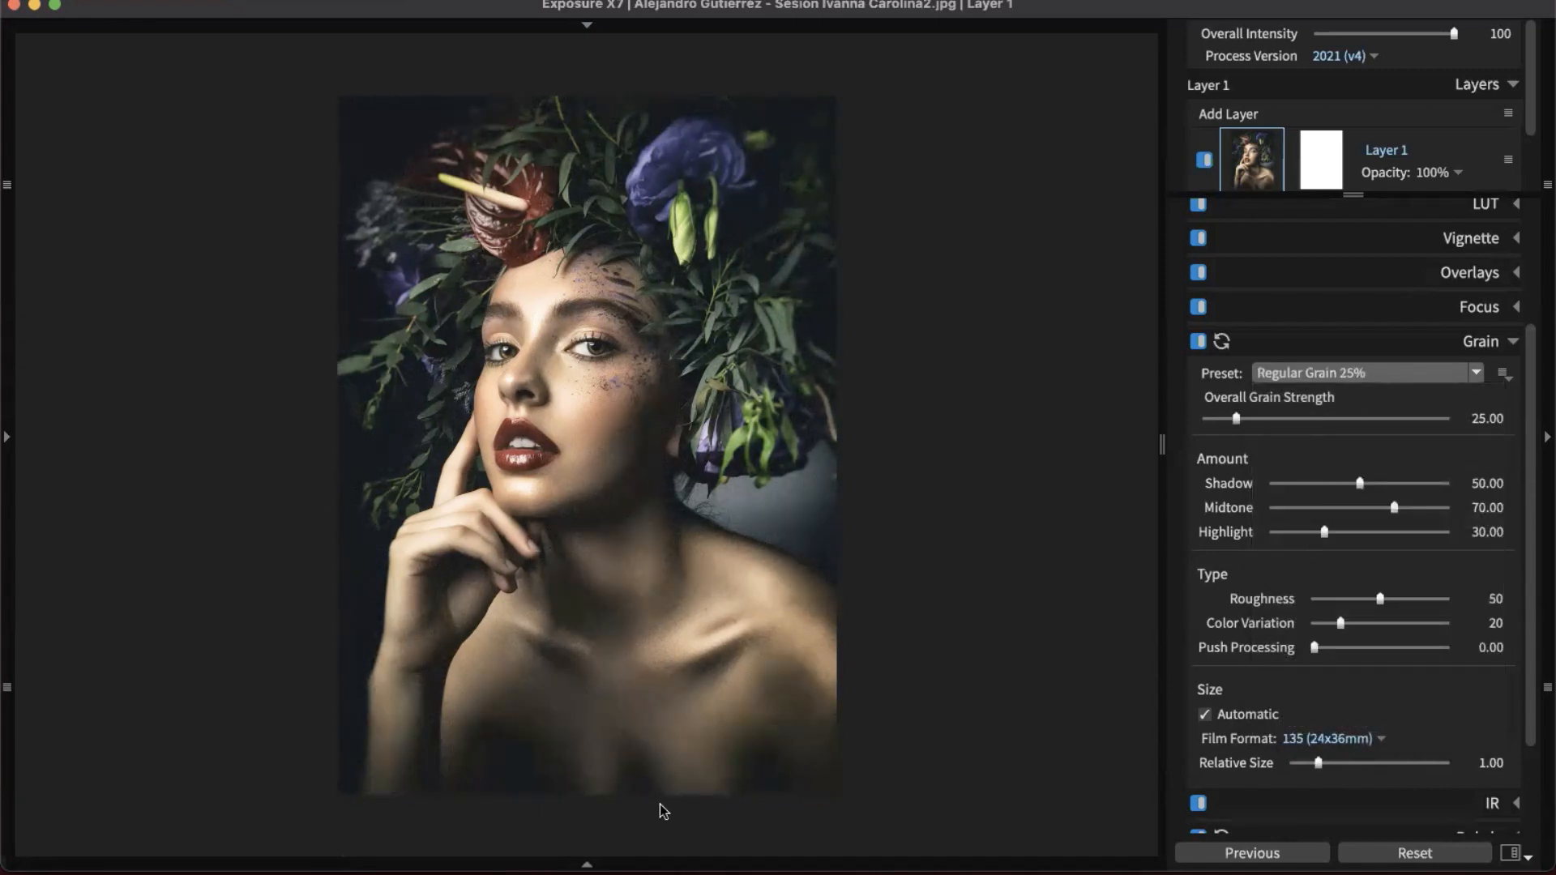
- Inspect the grain on the neck and chest, and use the Navigator to view the photo at 1:1
{"action": "scroll", "coordinate": [634, 678], "scroll_direction": "up", "scroll_amount": 5}
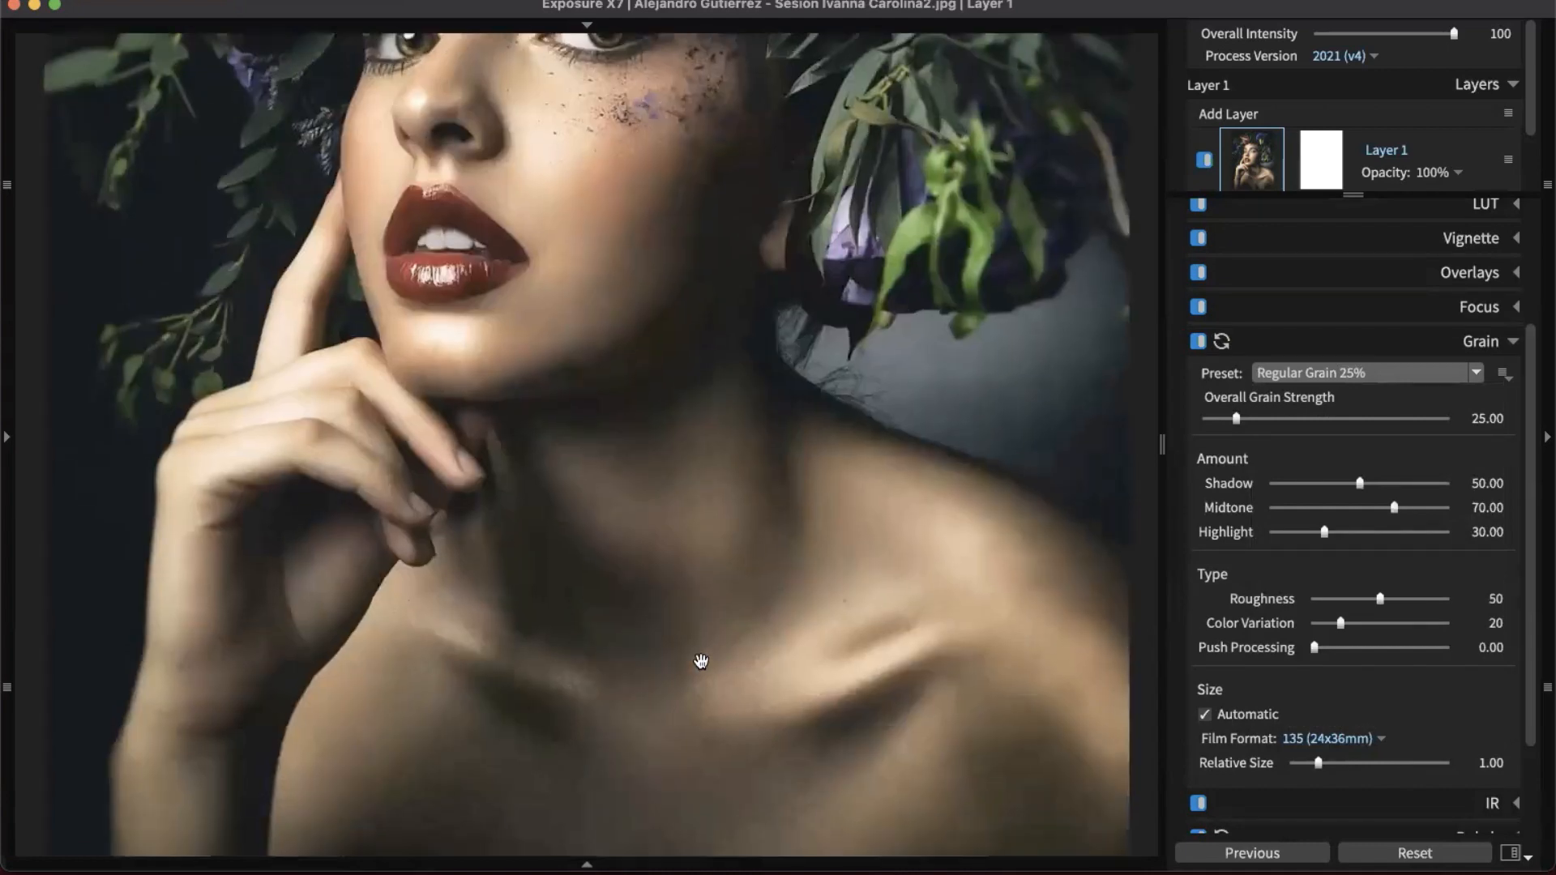
{"action": "scroll", "coordinate": [798, 607], "scroll_direction": "up", "scroll_amount": 5}
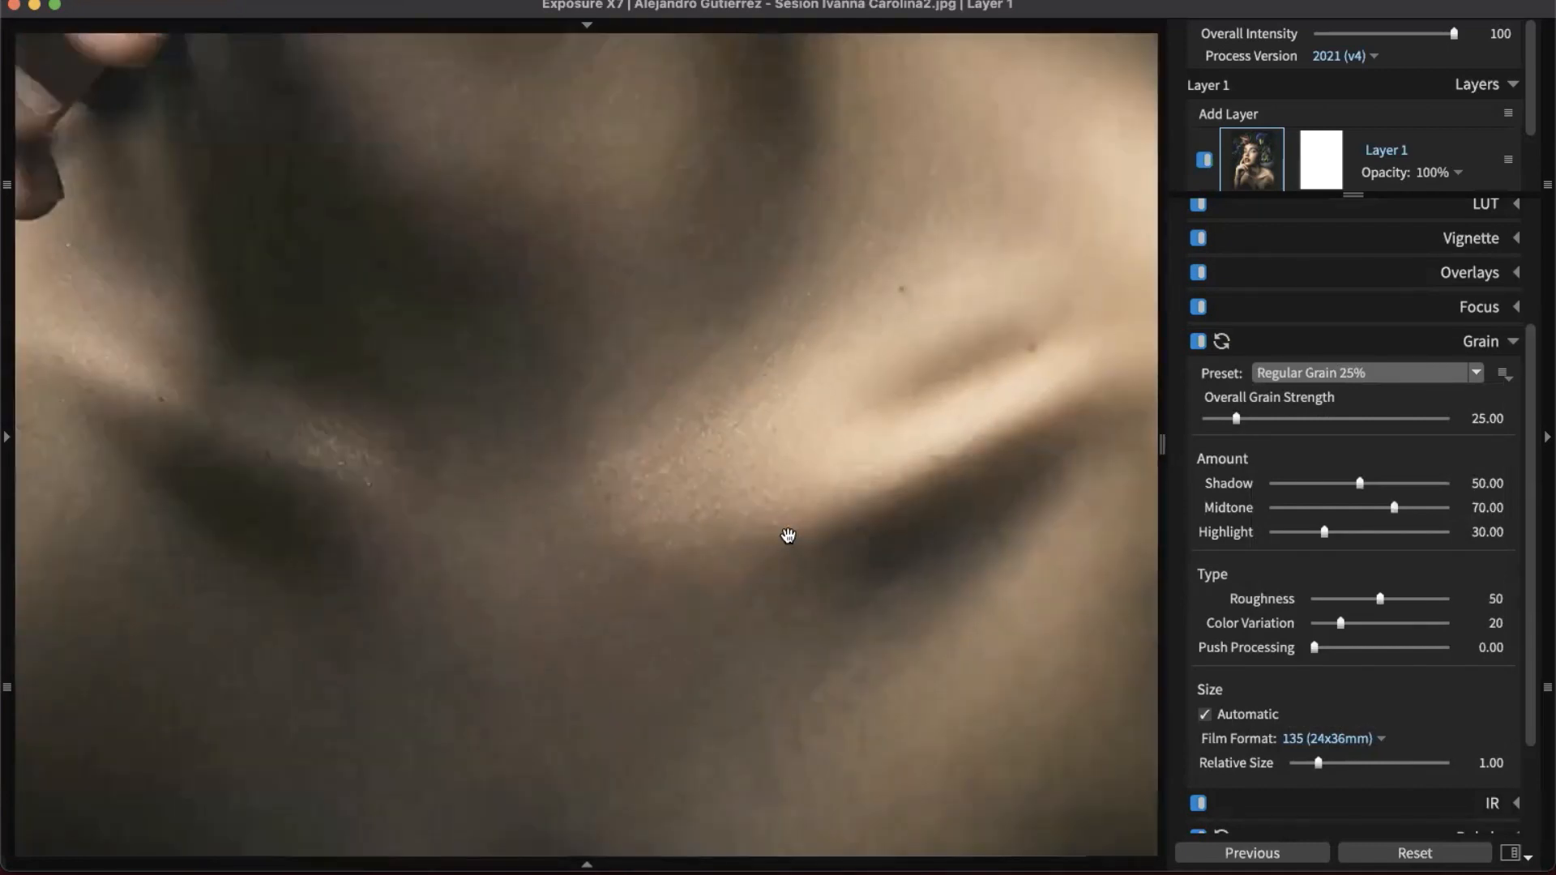
{"action": "scroll", "coordinate": [788, 535], "scroll_direction": "down", "scroll_amount": 2}
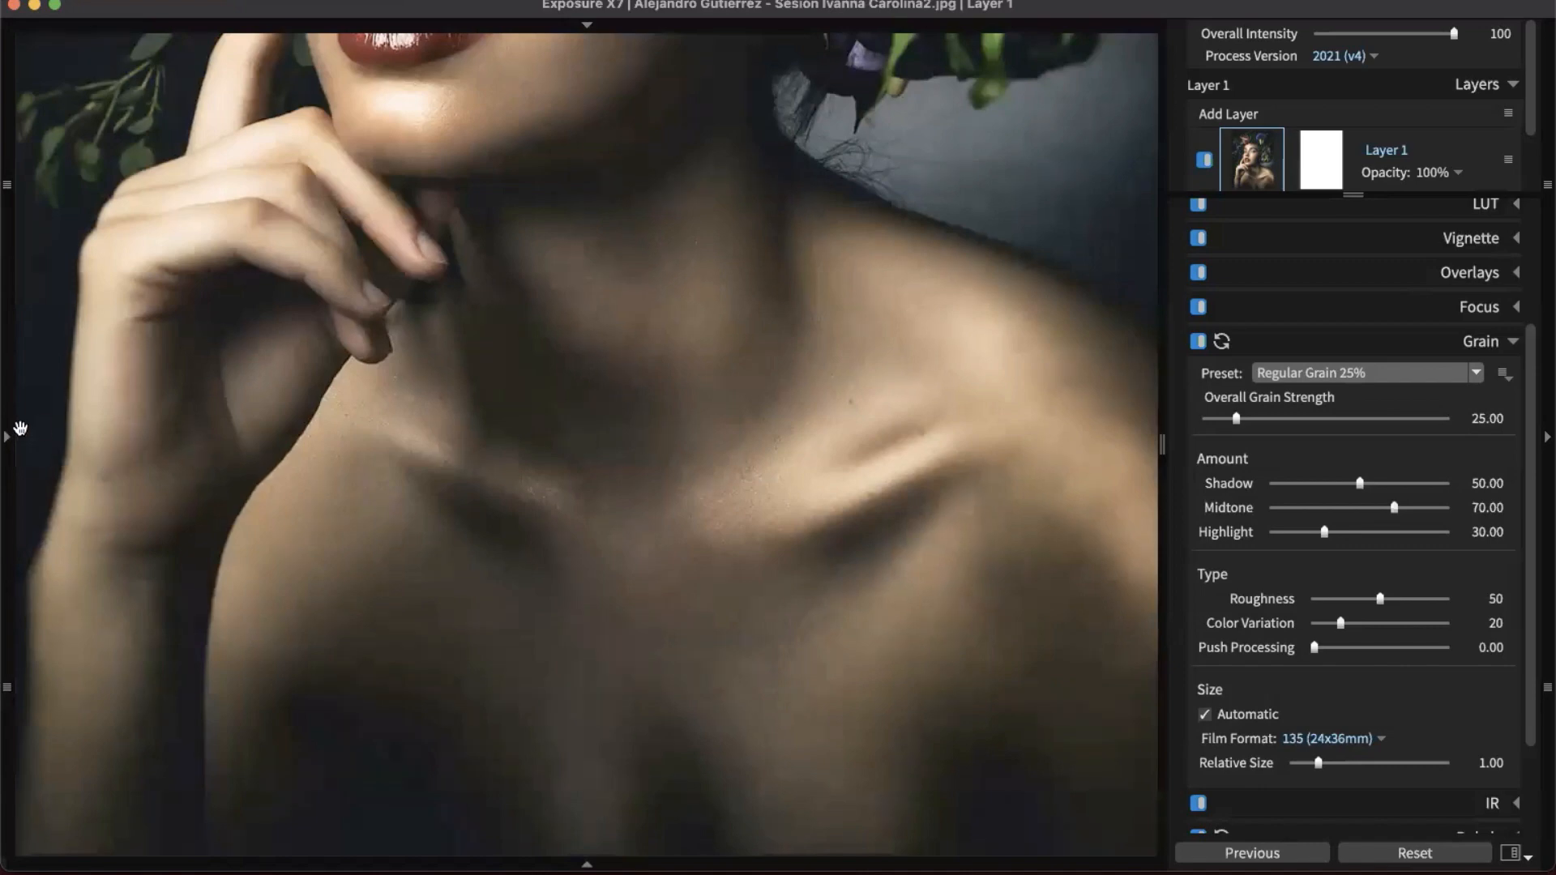
{"action": "left_click", "coordinate": [9, 440]}
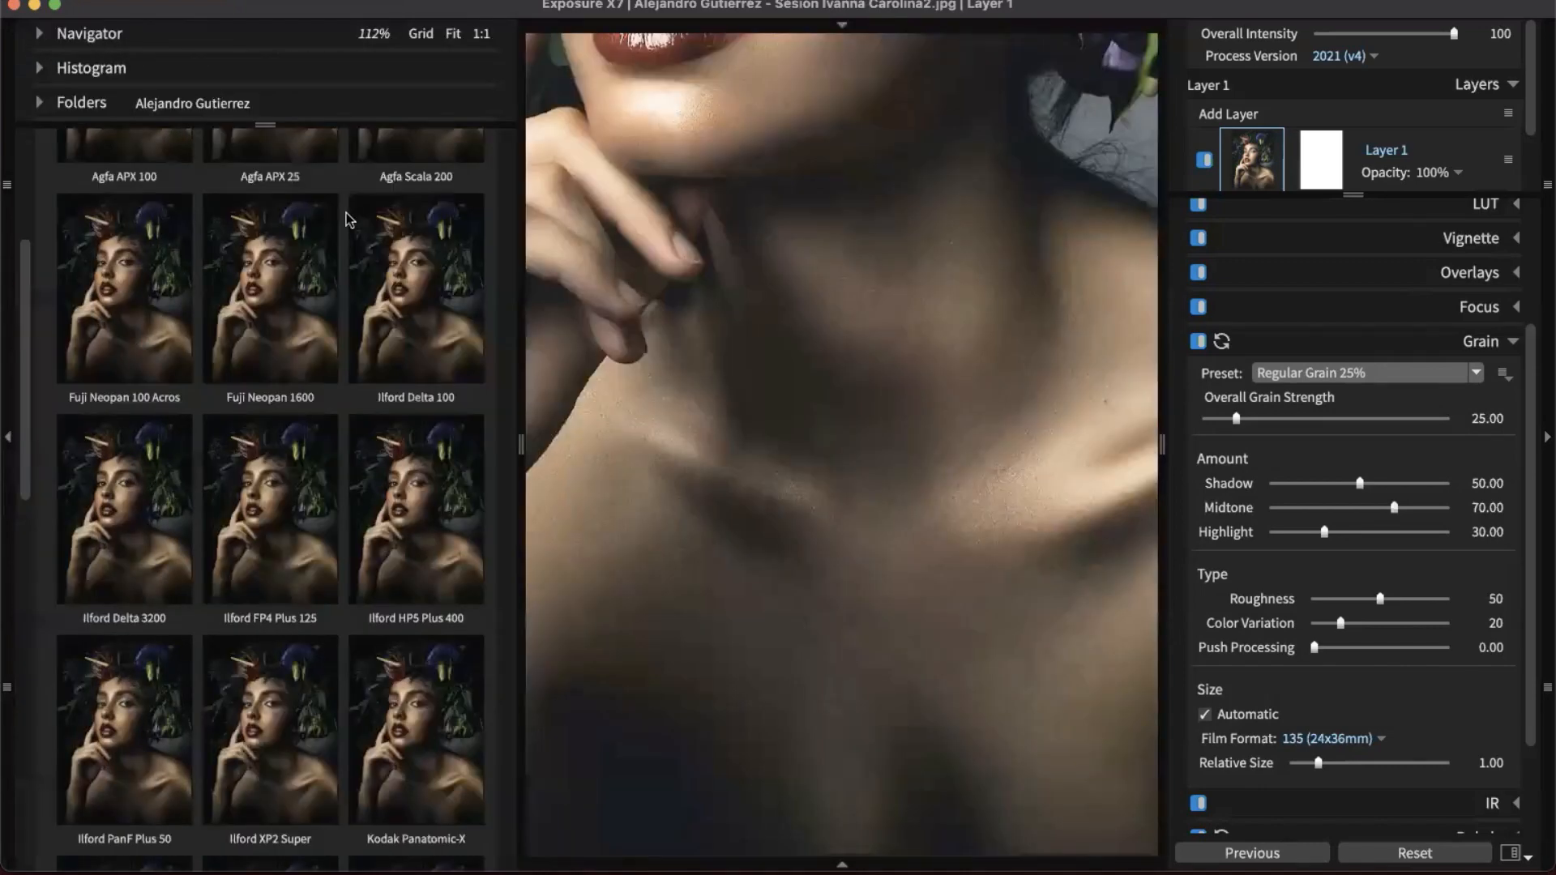
{"action": "scroll", "coordinate": [349, 221], "scroll_direction": "up", "scroll_amount": 2}
{"action": "left_click", "coordinate": [268, 33]}
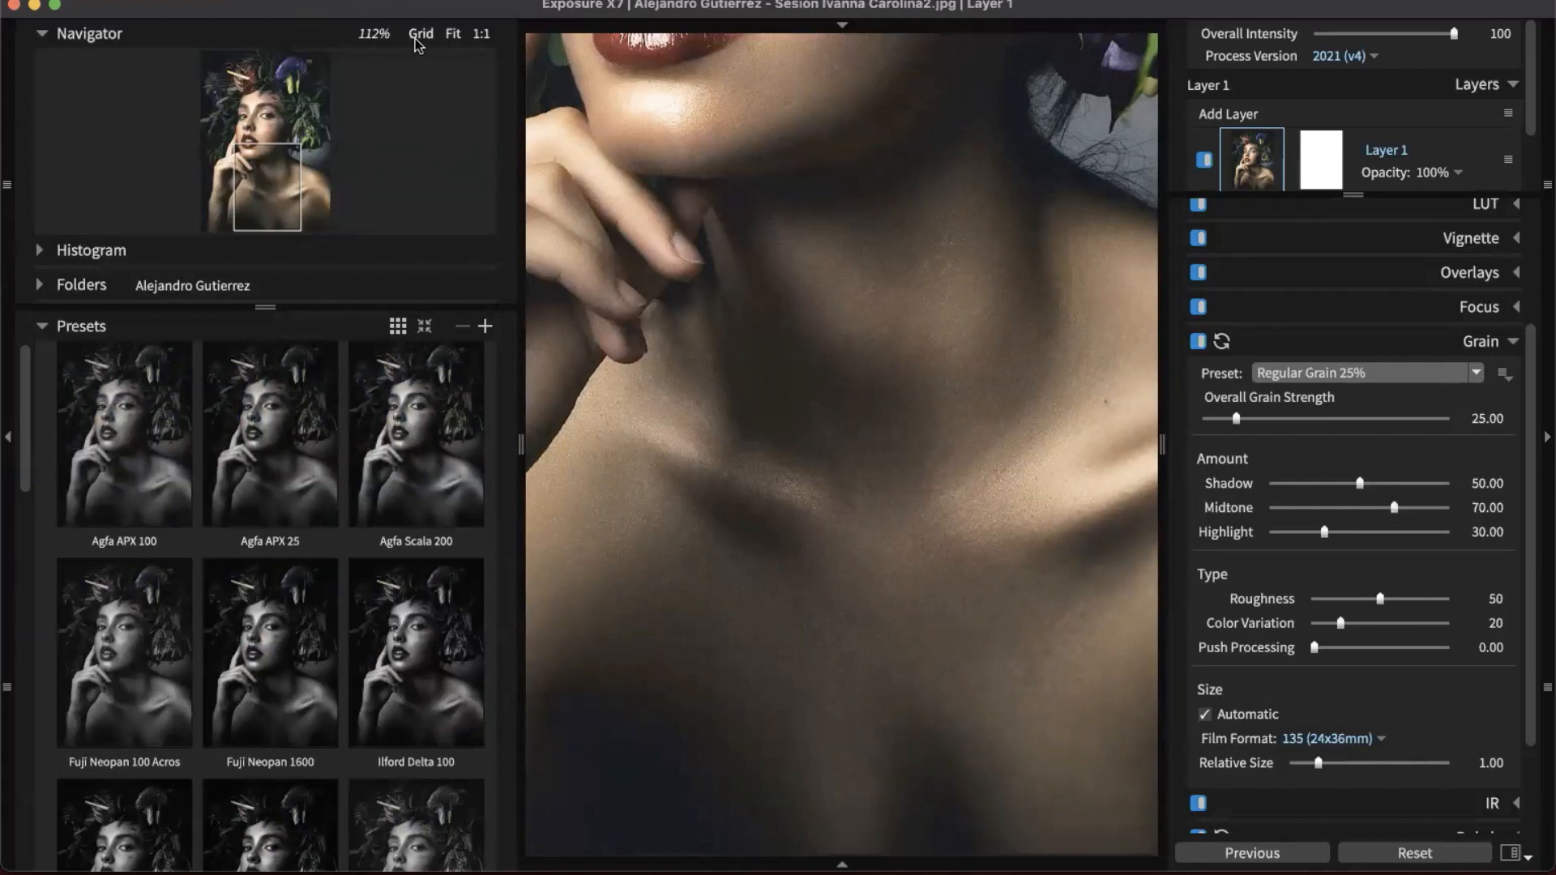
{"action": "left_click", "coordinate": [483, 36]}
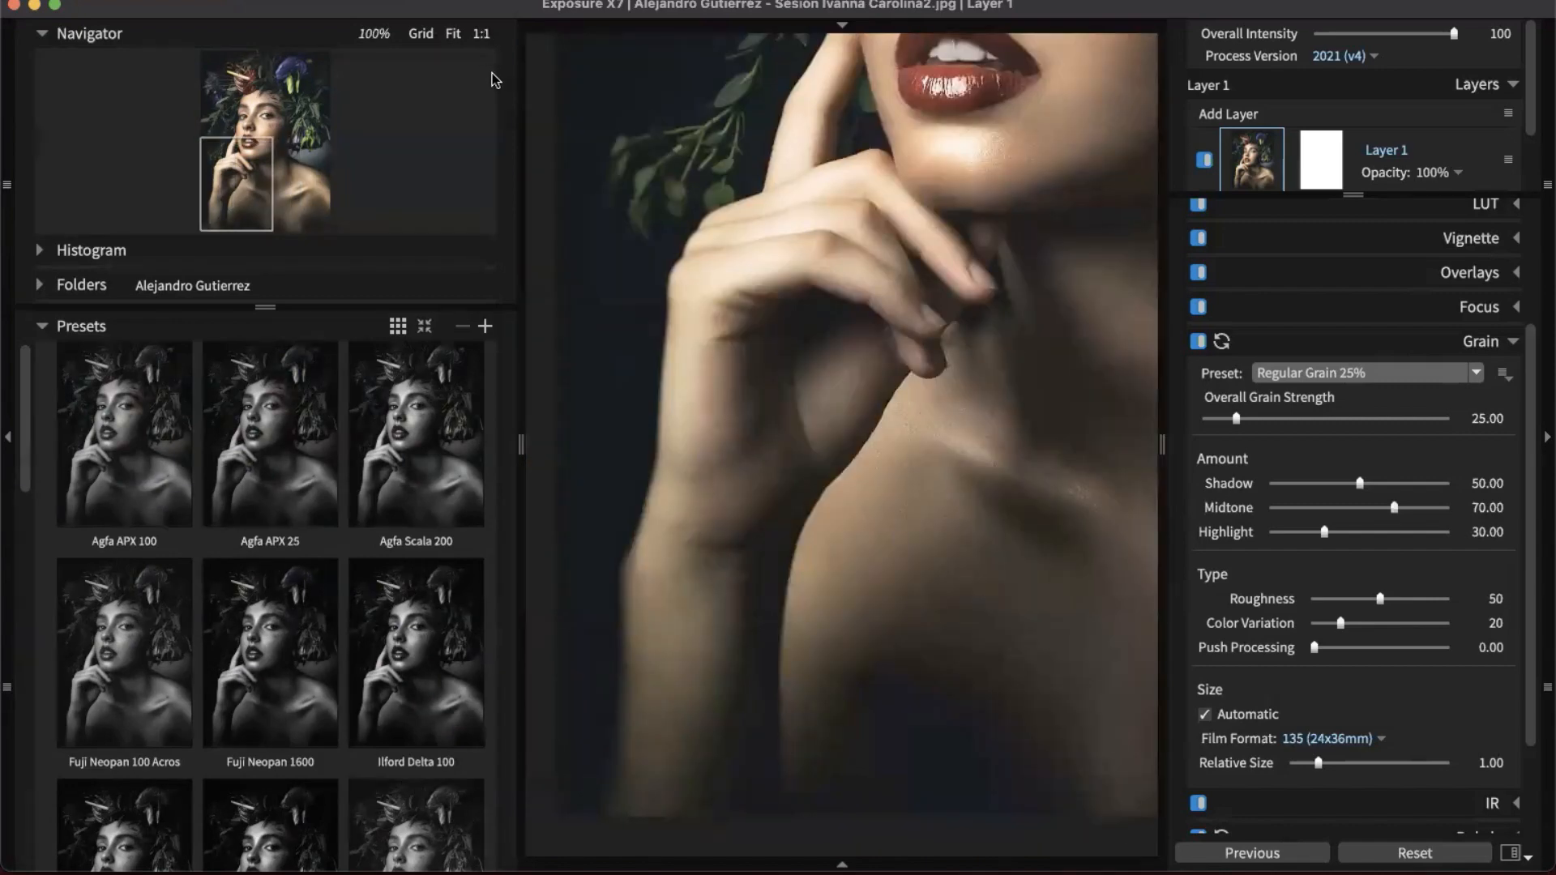
- Examine the grain at 200% on the hand, chest and shoulder, and hide the presets and Navigator area
{"action": "key", "text": "super+equal"}
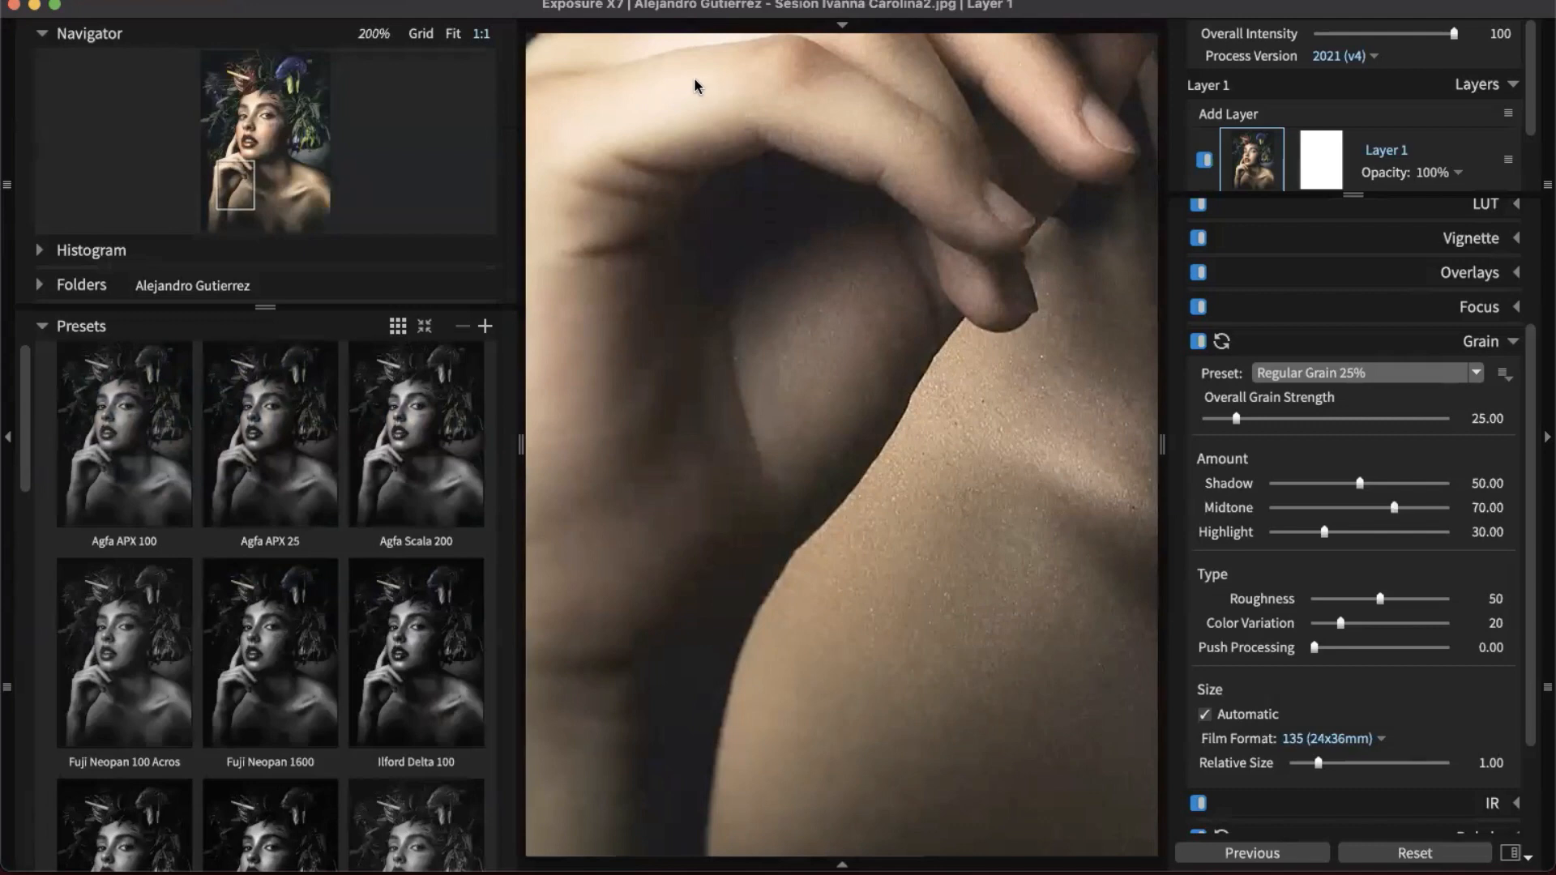
{"action": "scroll", "coordinate": [985, 627], "scroll_direction": "down", "scroll_amount": 1}
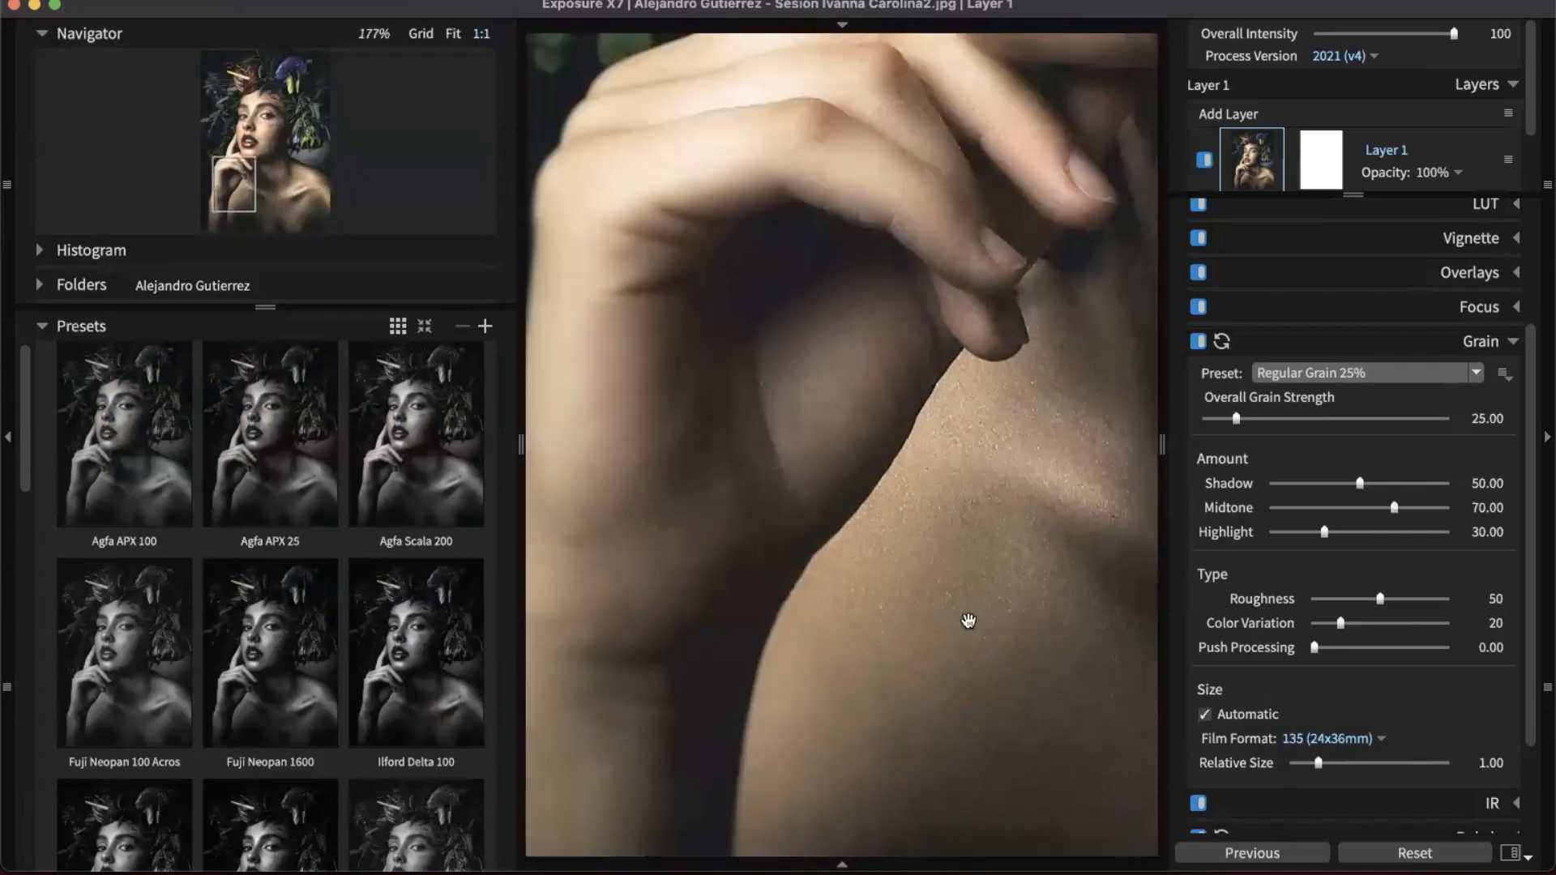
{"action": "left_click_drag", "start_coordinate": [969, 621], "coordinate": [567, 424]}
{"action": "scroll", "coordinate": [918, 621], "scroll_direction": "up", "scroll_amount": 1}
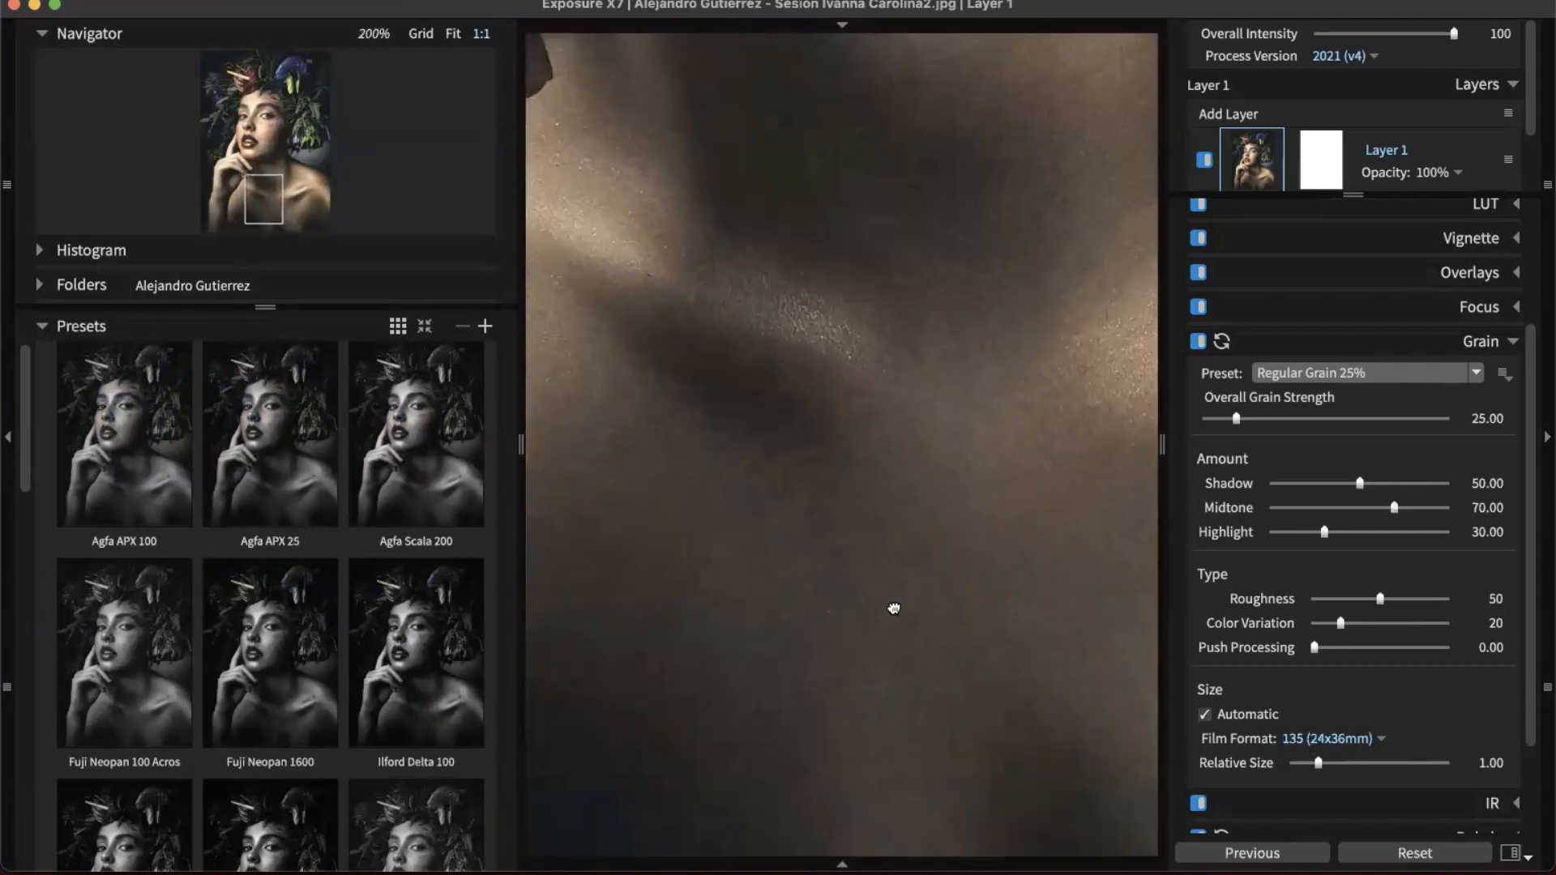
{"action": "left_click_drag", "start_coordinate": [897, 608], "coordinate": [772, 323]}
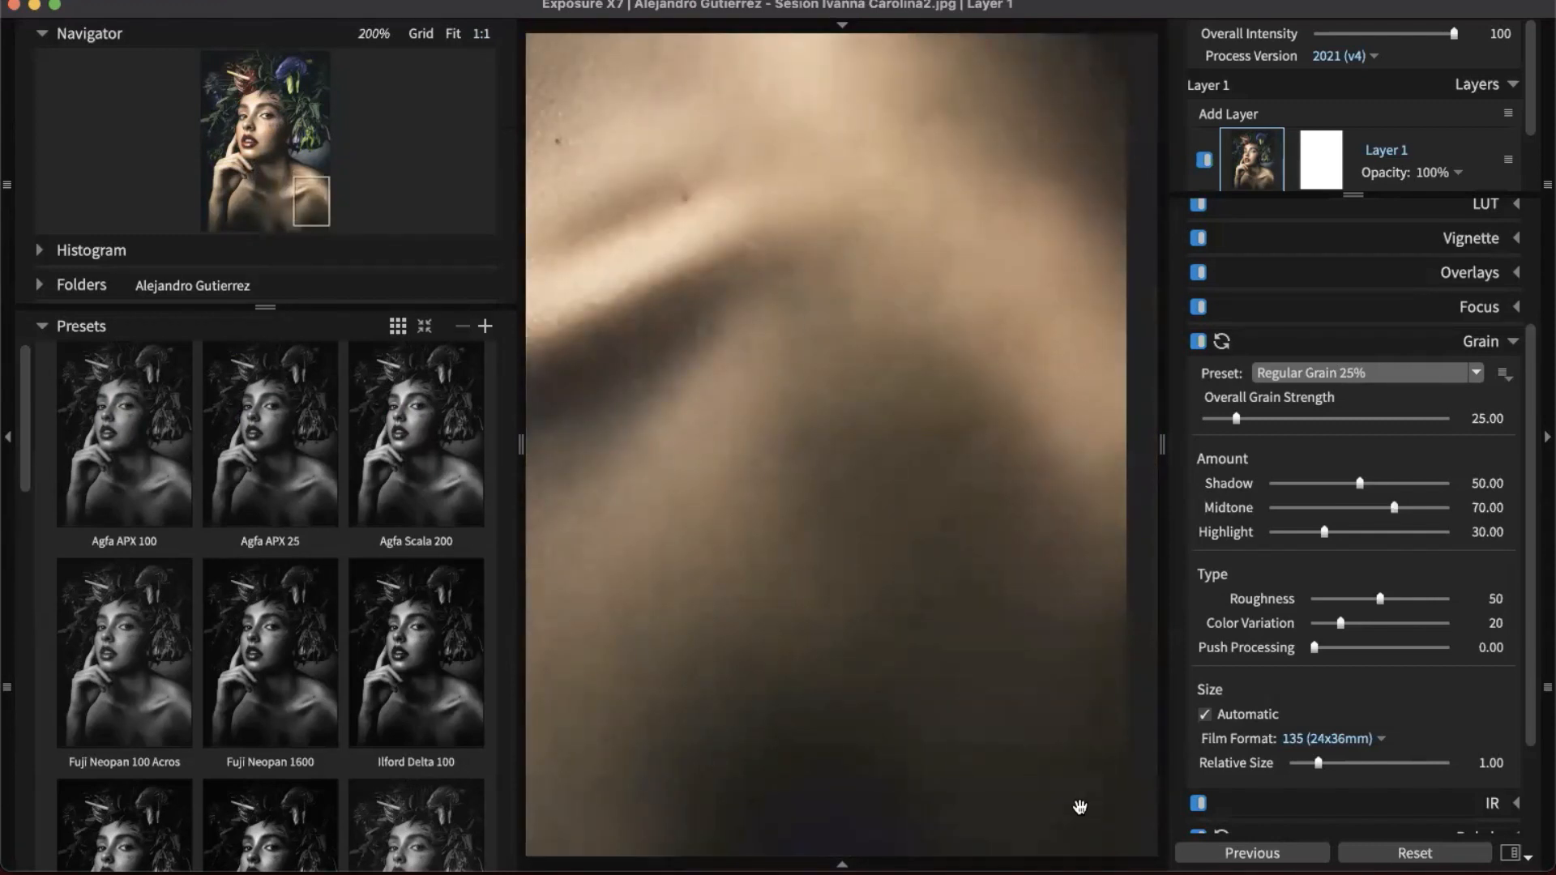
{"action": "left_click_drag", "start_coordinate": [1013, 761], "coordinate": [1034, 740]}
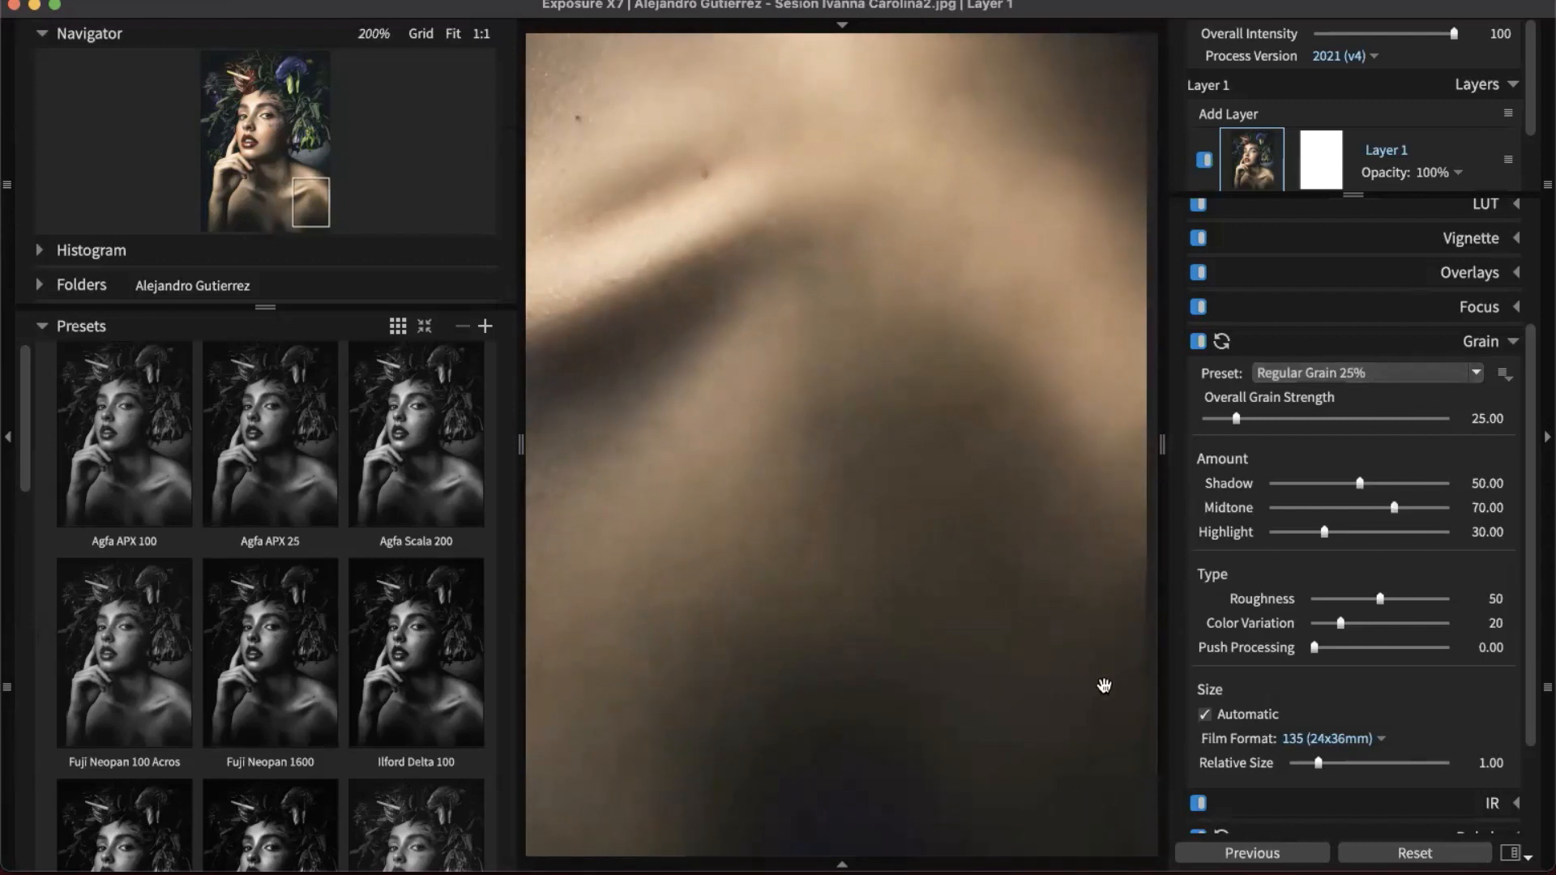
{"action": "scroll", "coordinate": [202, 454], "scroll_direction": "down", "scroll_amount": 2}
{"action": "left_click", "coordinate": [10, 441]}
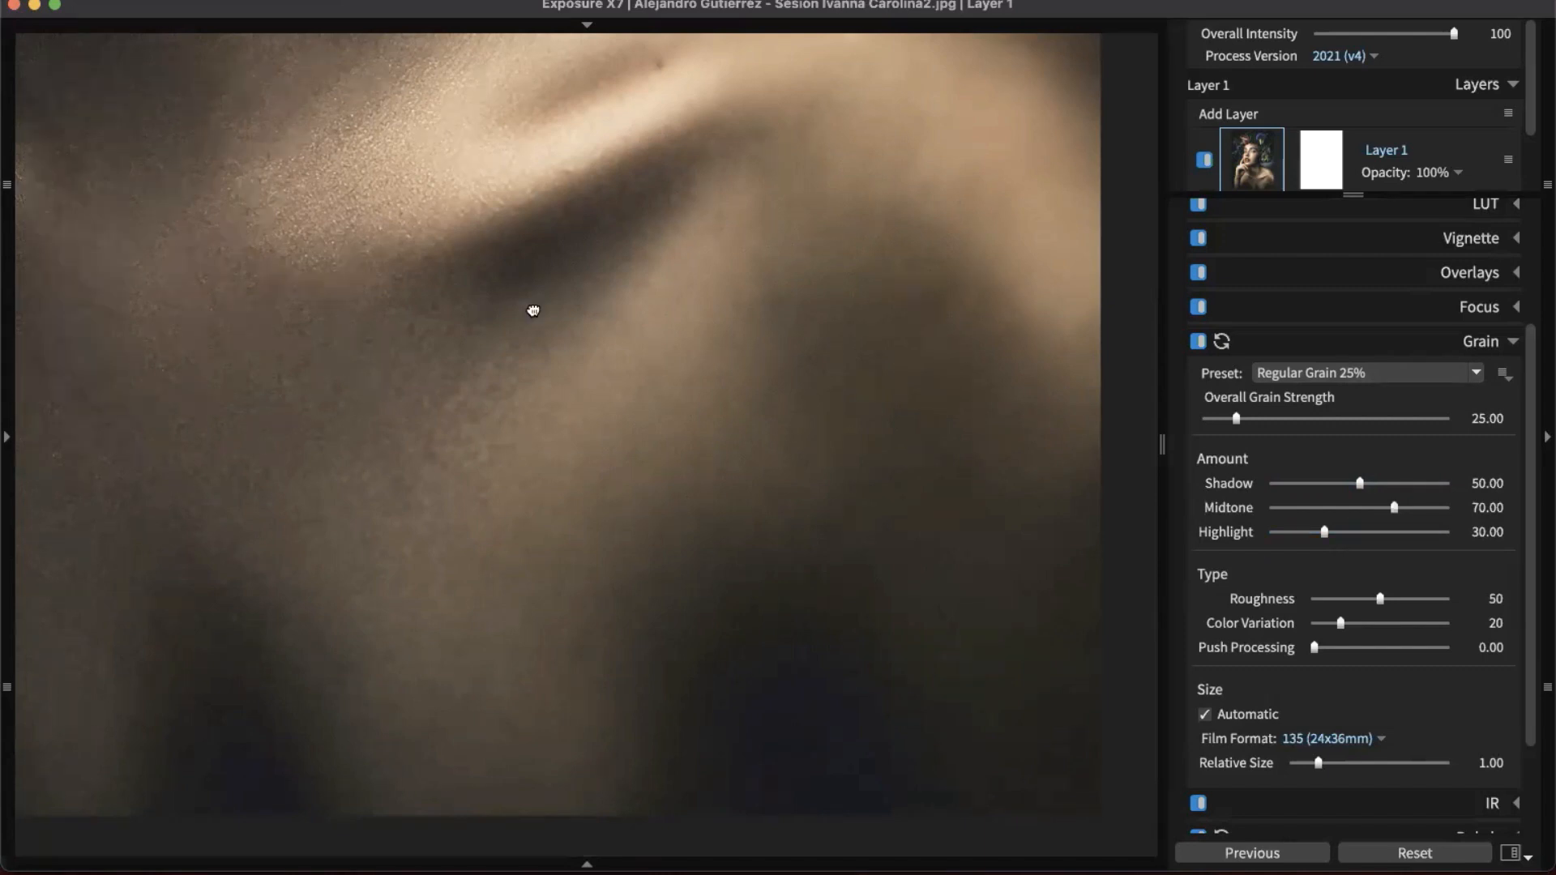
- Set the grain amounts to 68.79 for Shadow, 52.60 for Midtone and 11.56 for Highlight
{"action": "left_click_drag", "start_coordinate": [532, 309], "coordinate": [760, 574]}
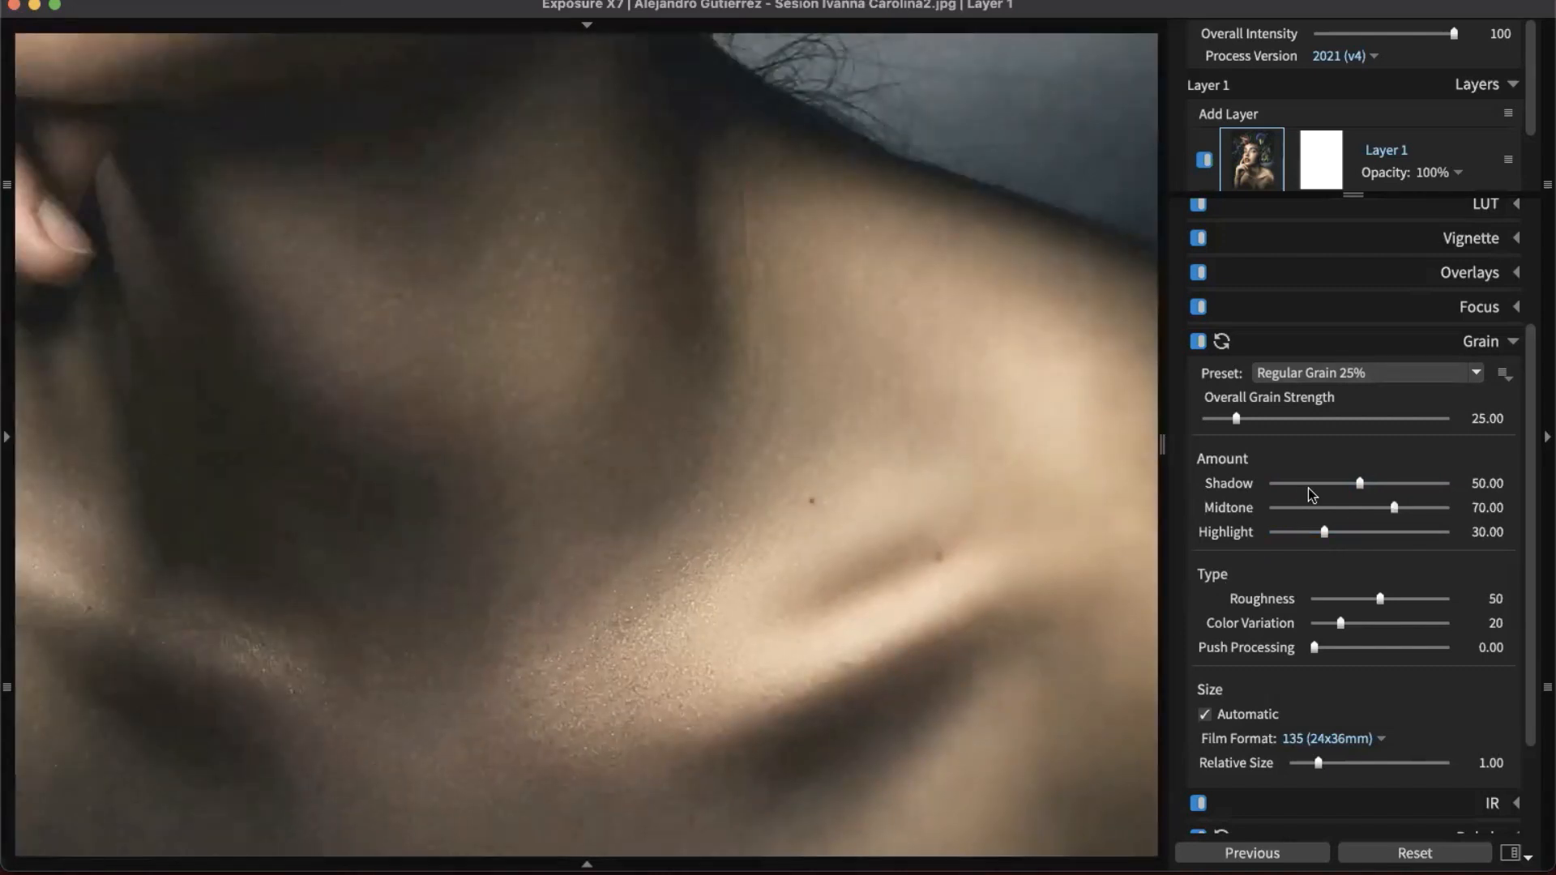
{"action": "left_click_drag", "start_coordinate": [1387, 483], "coordinate": [1289, 538]}
- Check the grain around the eye and set the Highlight amount to 77.46 and the Shadow amount to 25.43
{"action": "left_click_drag", "start_coordinate": [709, 416], "coordinate": [708, 618]}
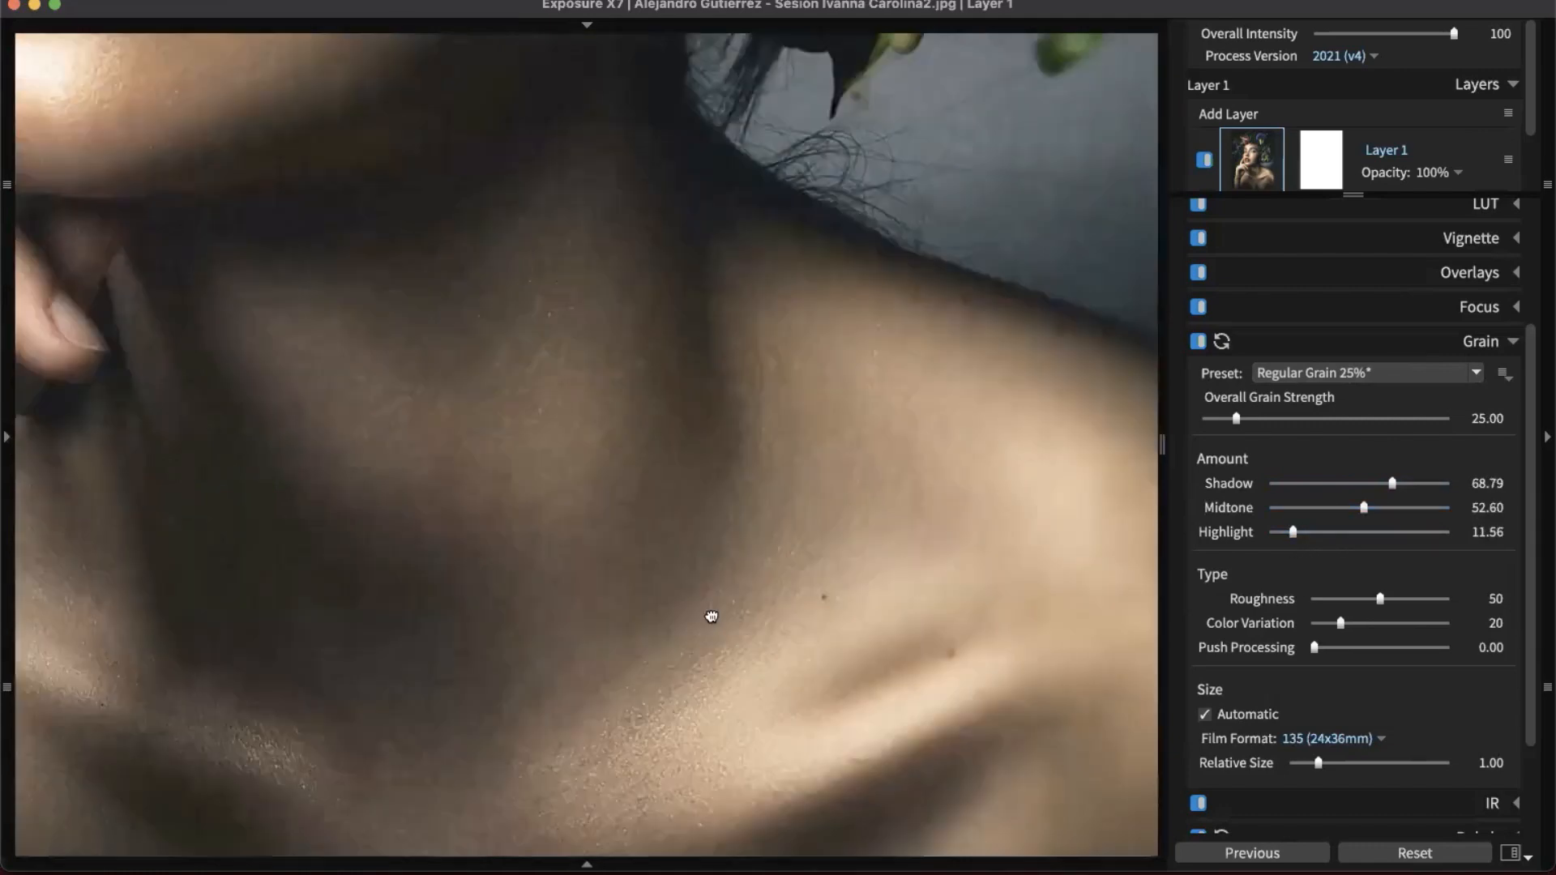
{"action": "left_click_drag", "start_coordinate": [625, 354], "coordinate": [643, 681]}
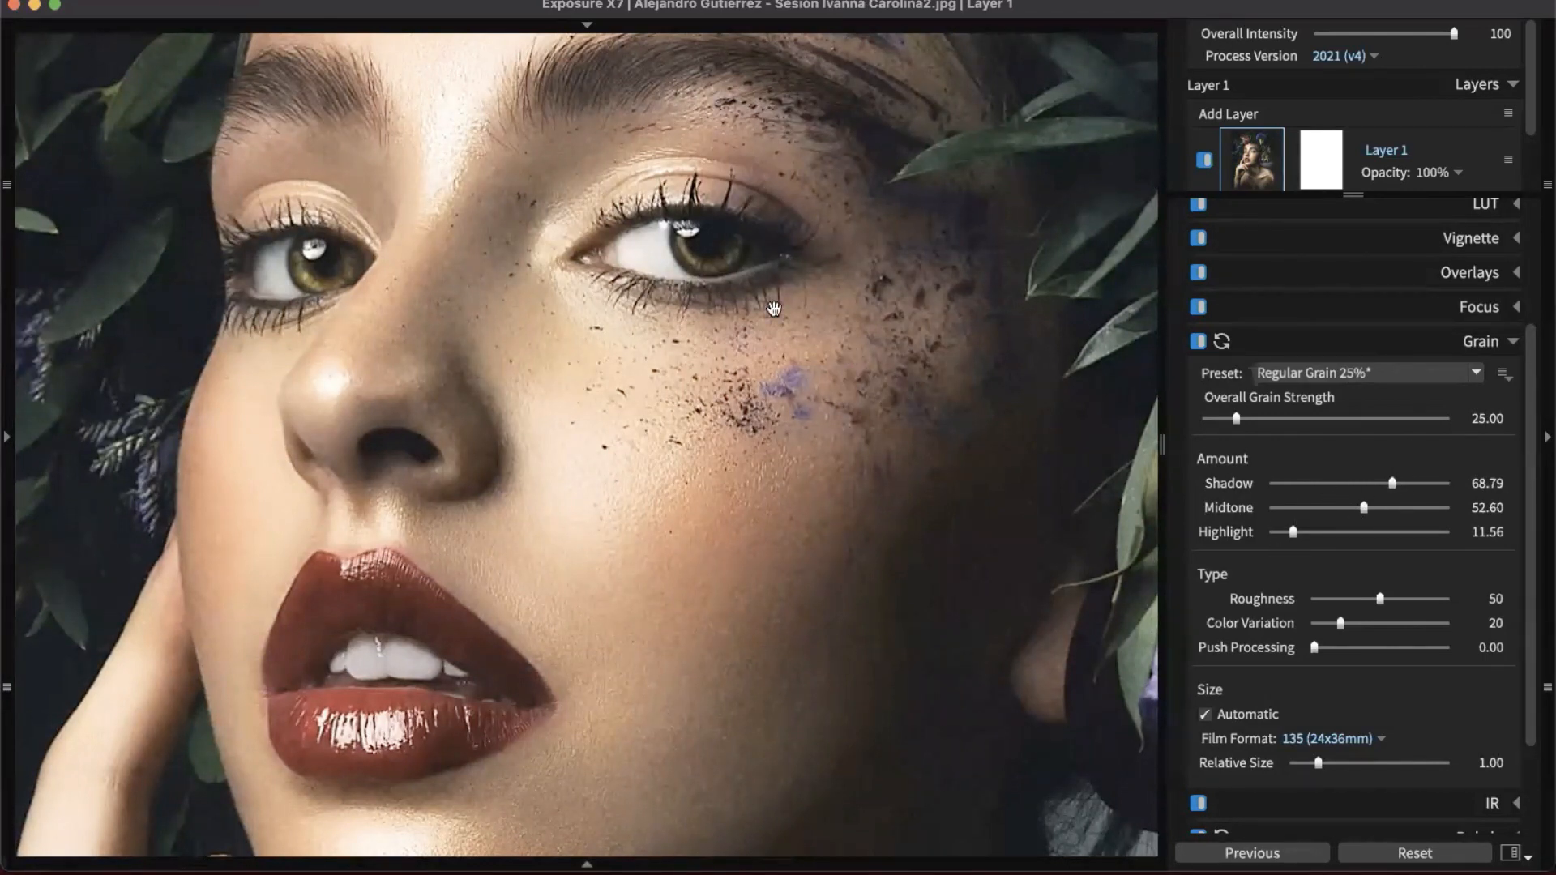
{"action": "left_click_drag", "start_coordinate": [774, 308], "coordinate": [698, 485]}
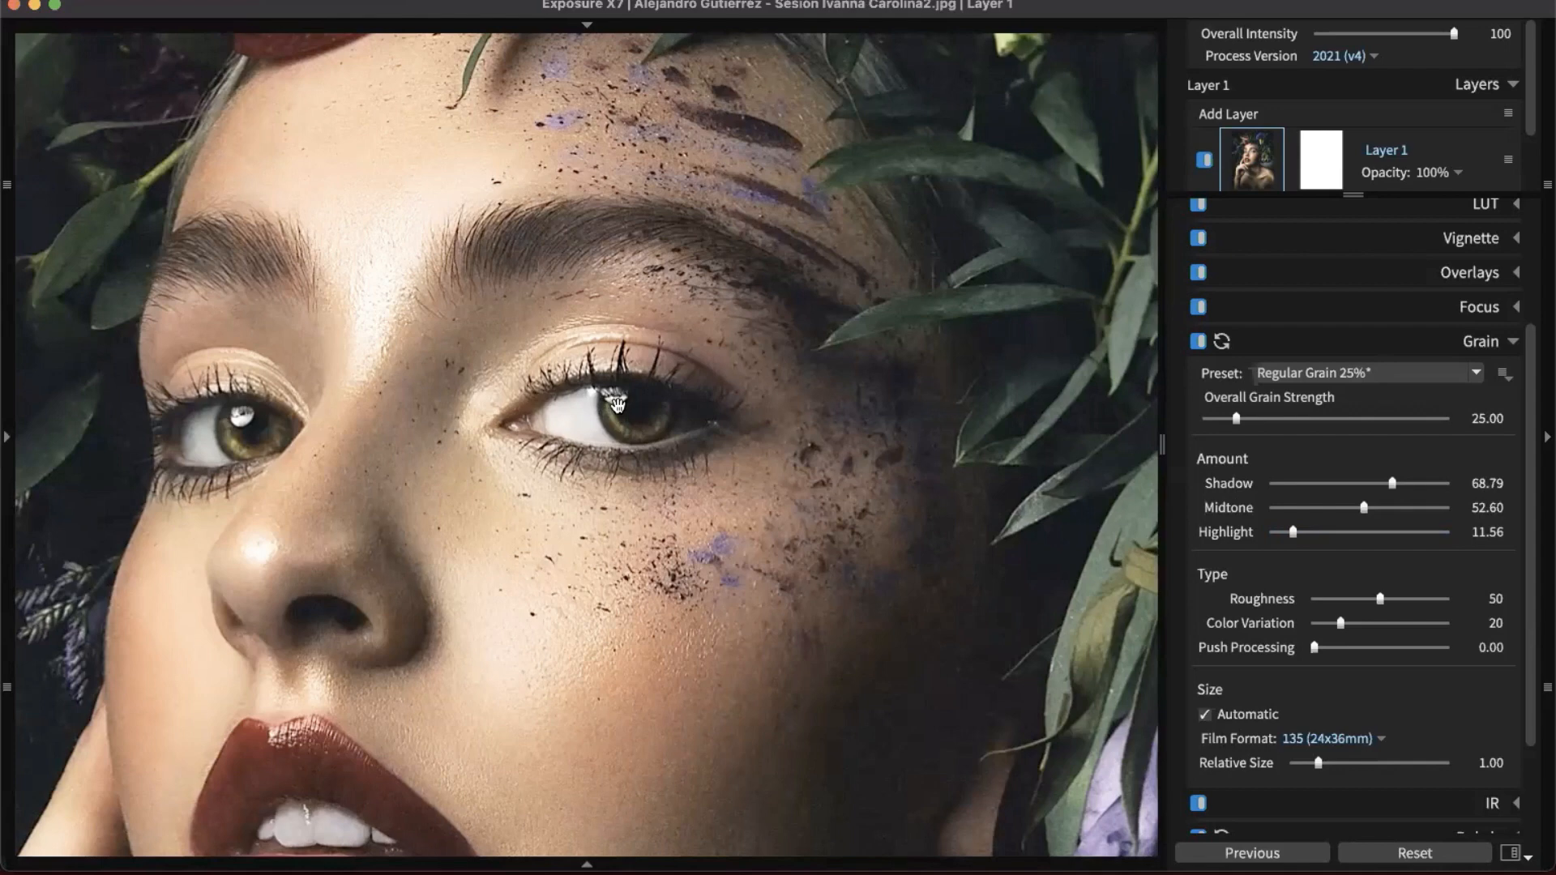
{"action": "scroll", "coordinate": [618, 403], "scroll_direction": "up", "scroll_amount": 4}
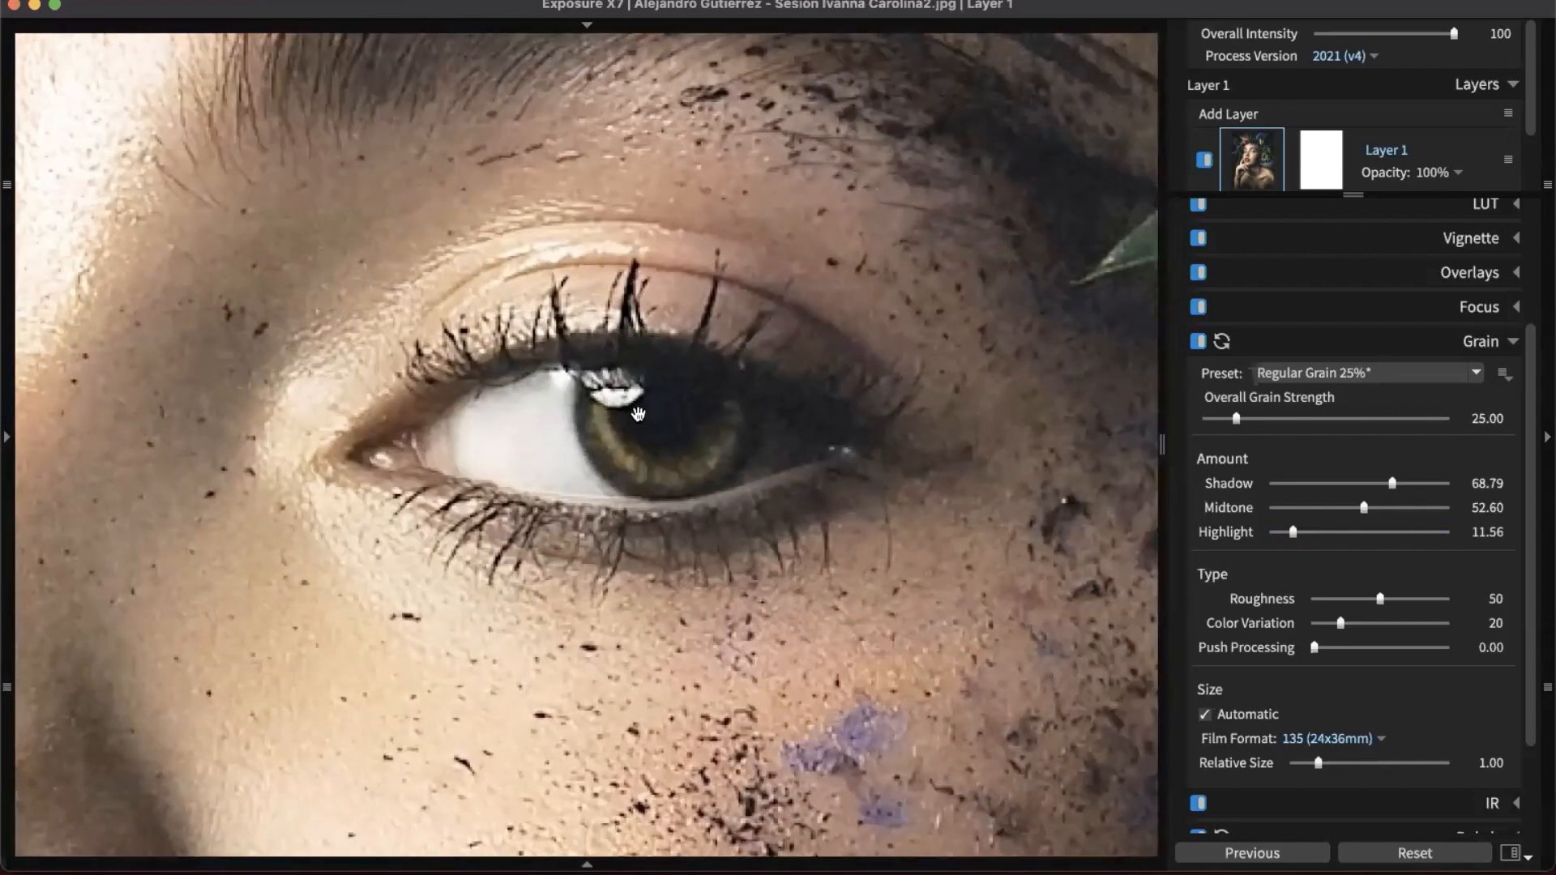
{"action": "scroll", "coordinate": [626, 401], "scroll_direction": "down", "scroll_amount": 1}
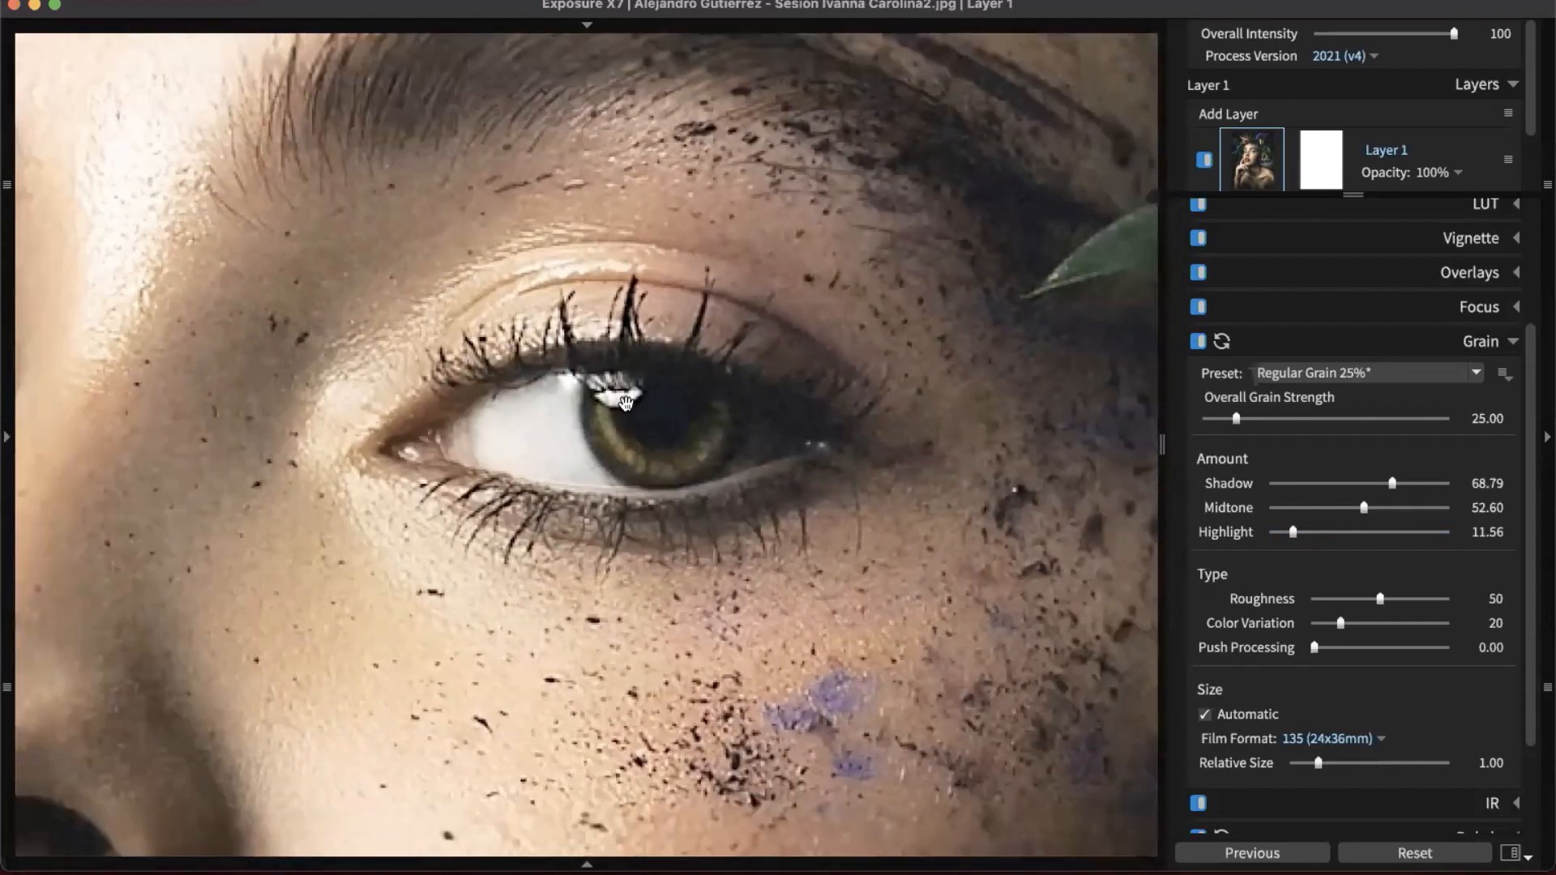
{"action": "left_click_drag", "start_coordinate": [1294, 532], "coordinate": [1408, 534]}
{"action": "left_click_drag", "start_coordinate": [1393, 478], "coordinate": [1343, 484]}
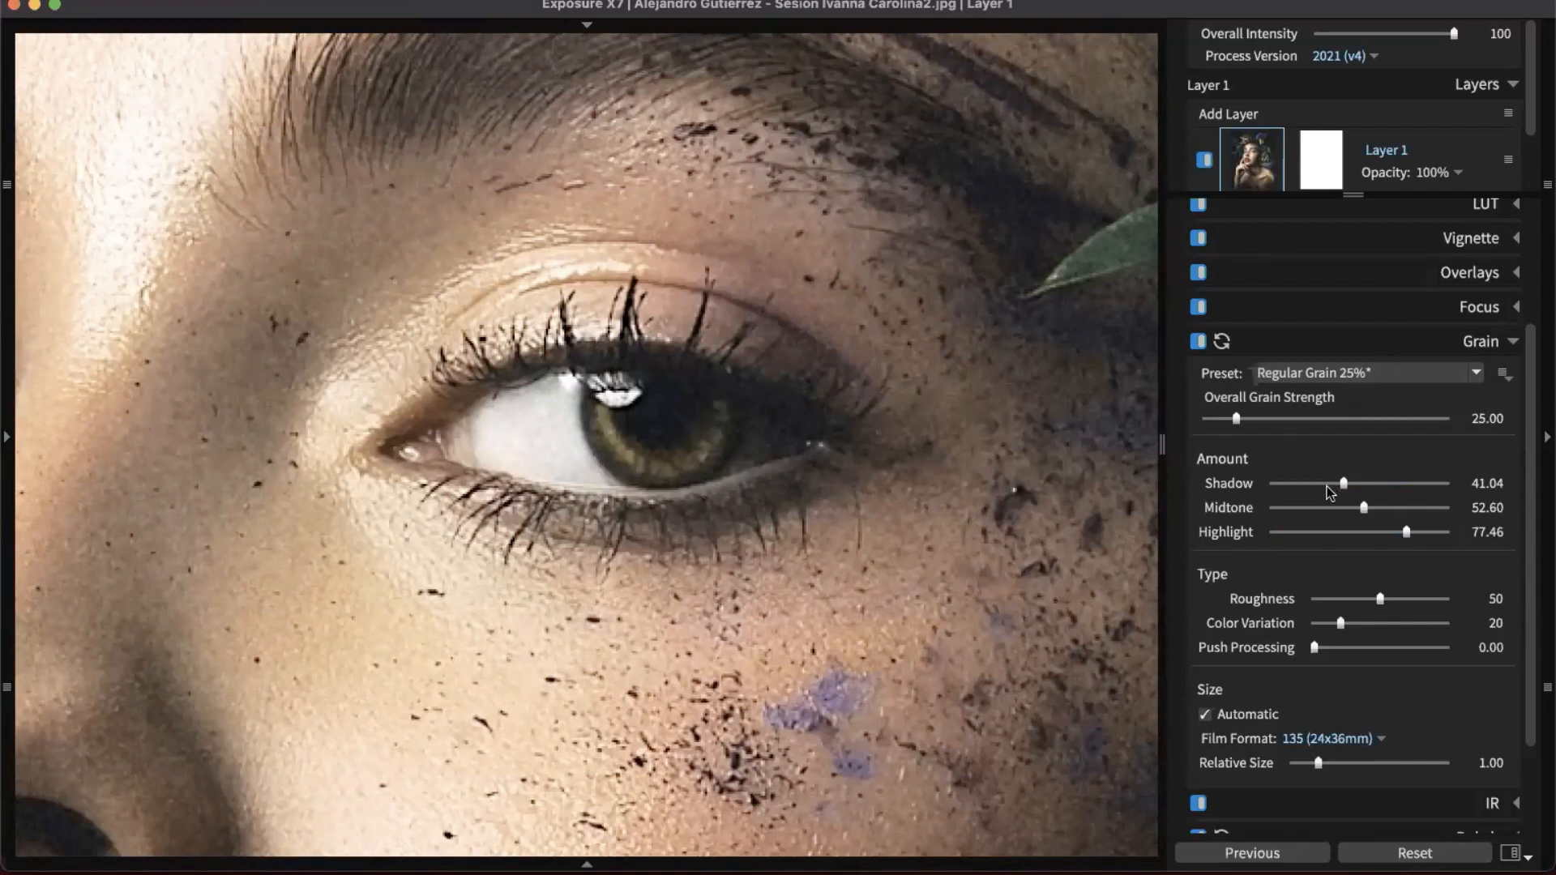
{"action": "left_click_drag", "start_coordinate": [1327, 487], "coordinate": [1321, 484]}
{"action": "left_click", "coordinate": [1315, 477]}
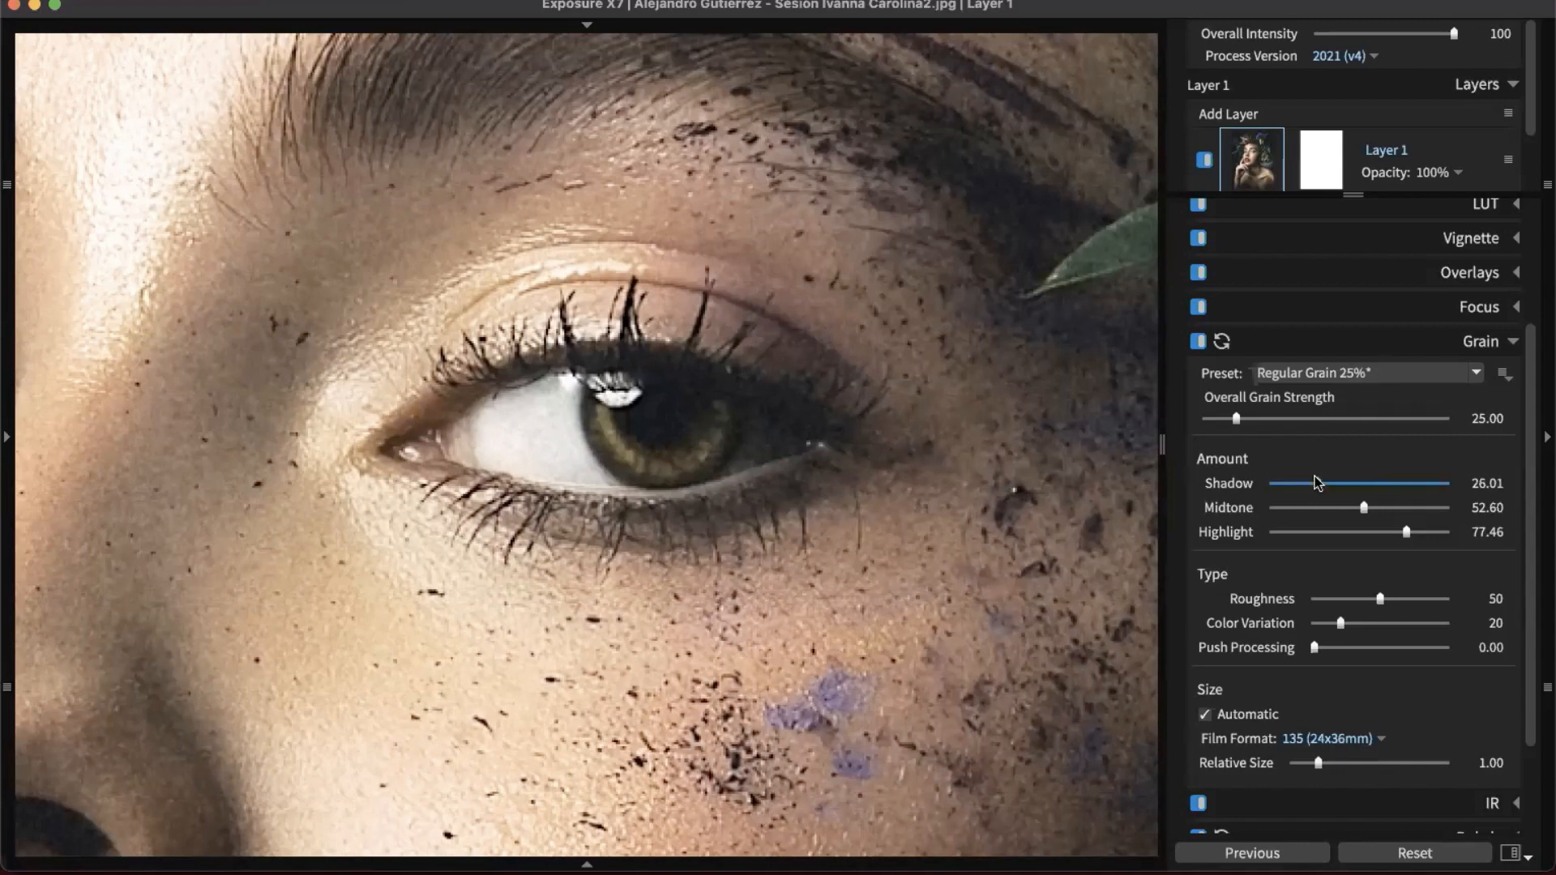
{"action": "left_click_drag", "start_coordinate": [1315, 483], "coordinate": [1314, 483]}
- Set the grain's Push Processing to 0.07 and inspect the texture on the neck and chest
{"action": "scroll", "coordinate": [793, 455], "scroll_direction": "down", "scroll_amount": 5}
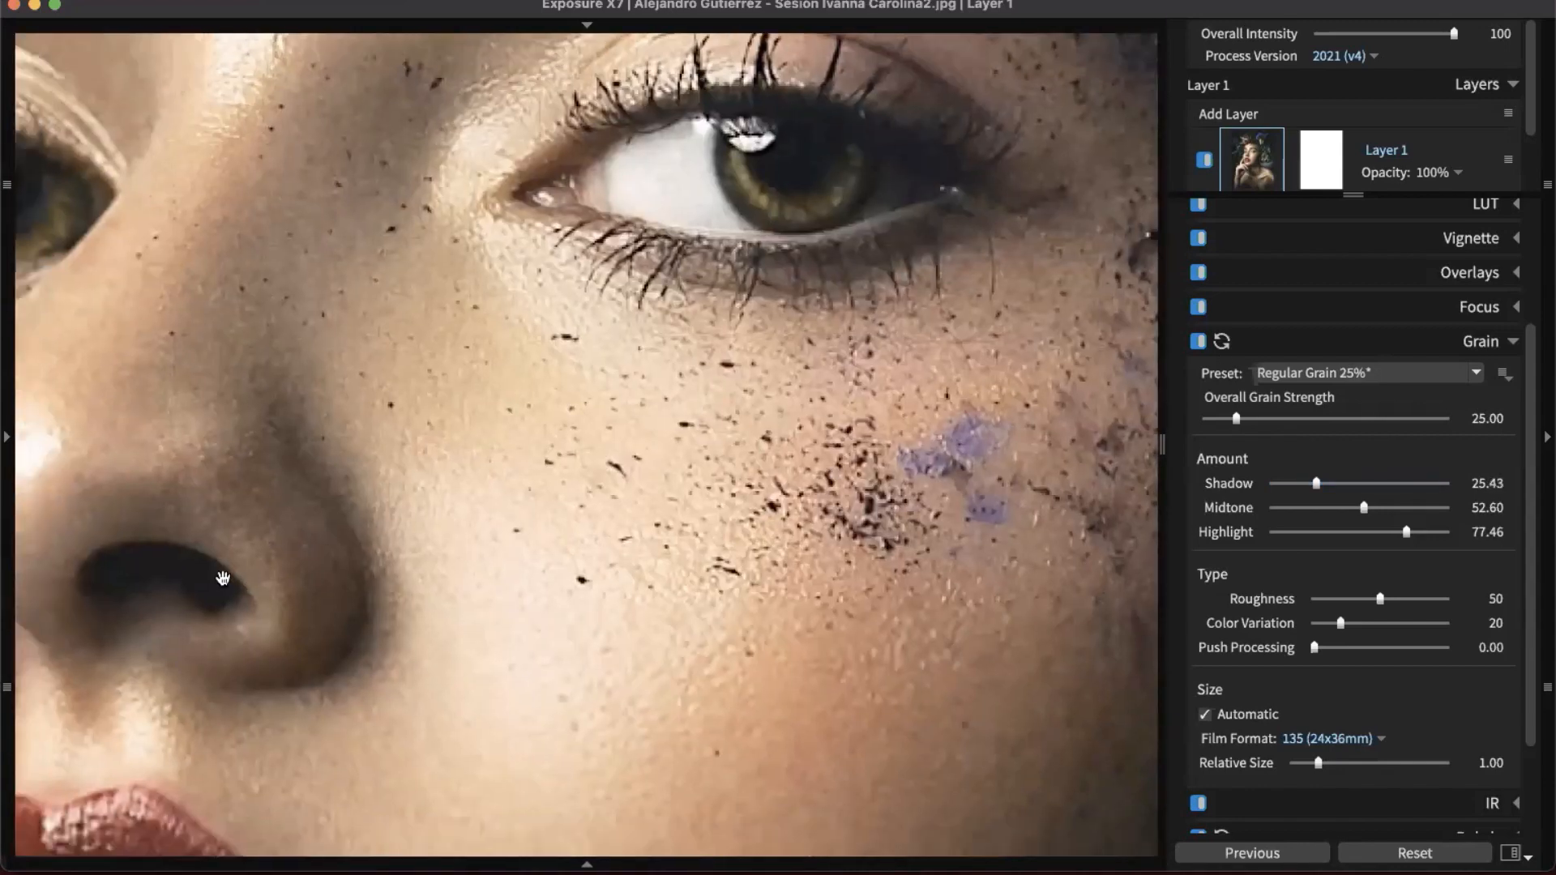
{"action": "scroll", "coordinate": [472, 600], "scroll_direction": "left", "scroll_amount": 5}
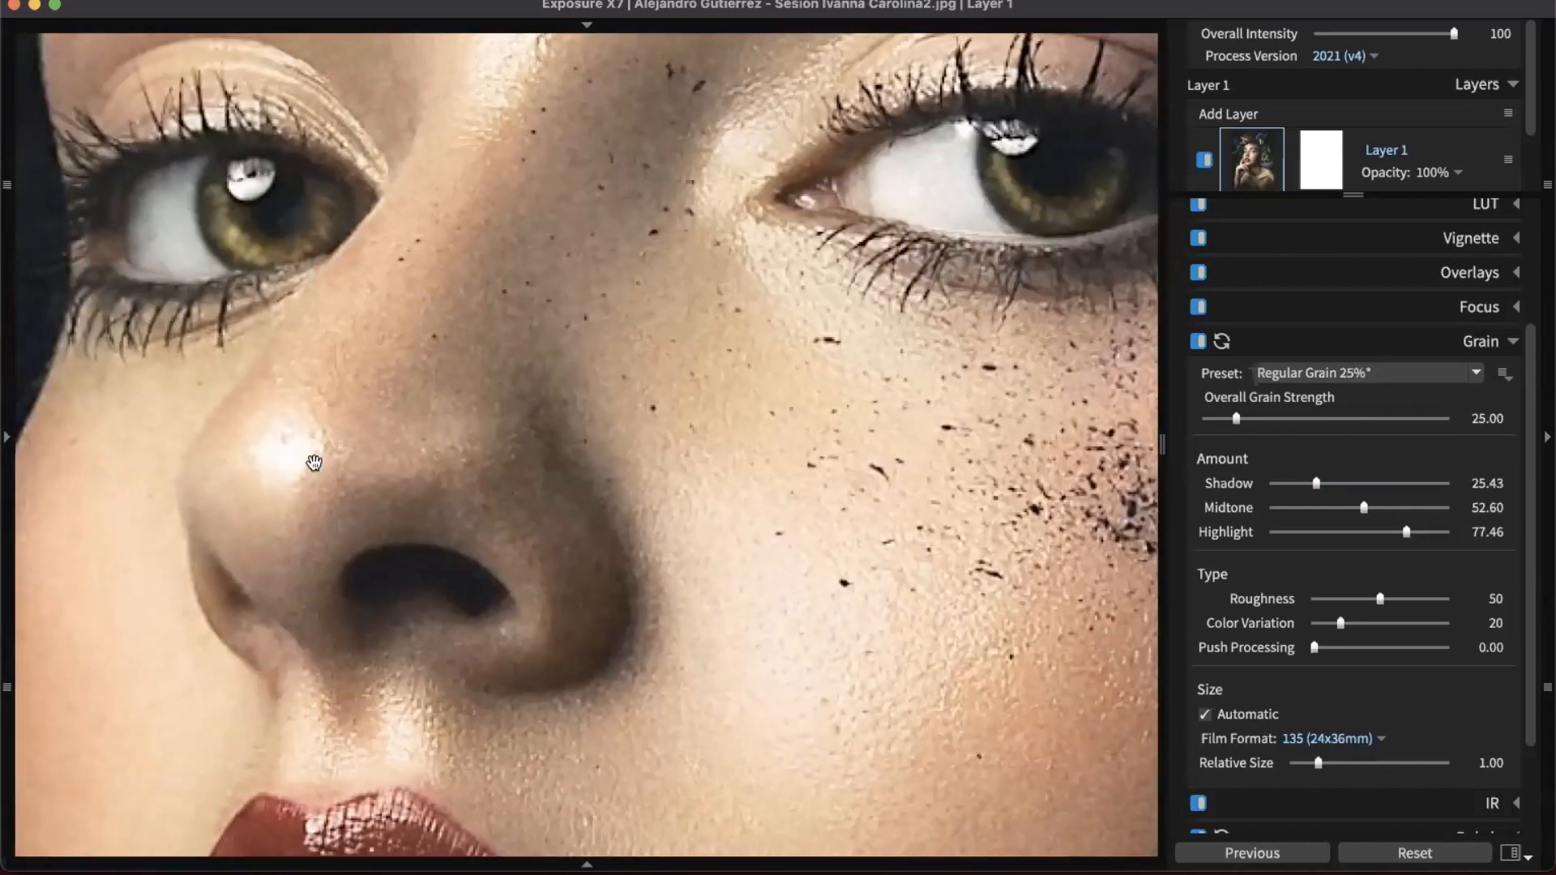
{"action": "scroll", "coordinate": [792, 625], "scroll_direction": "down", "scroll_amount": 5}
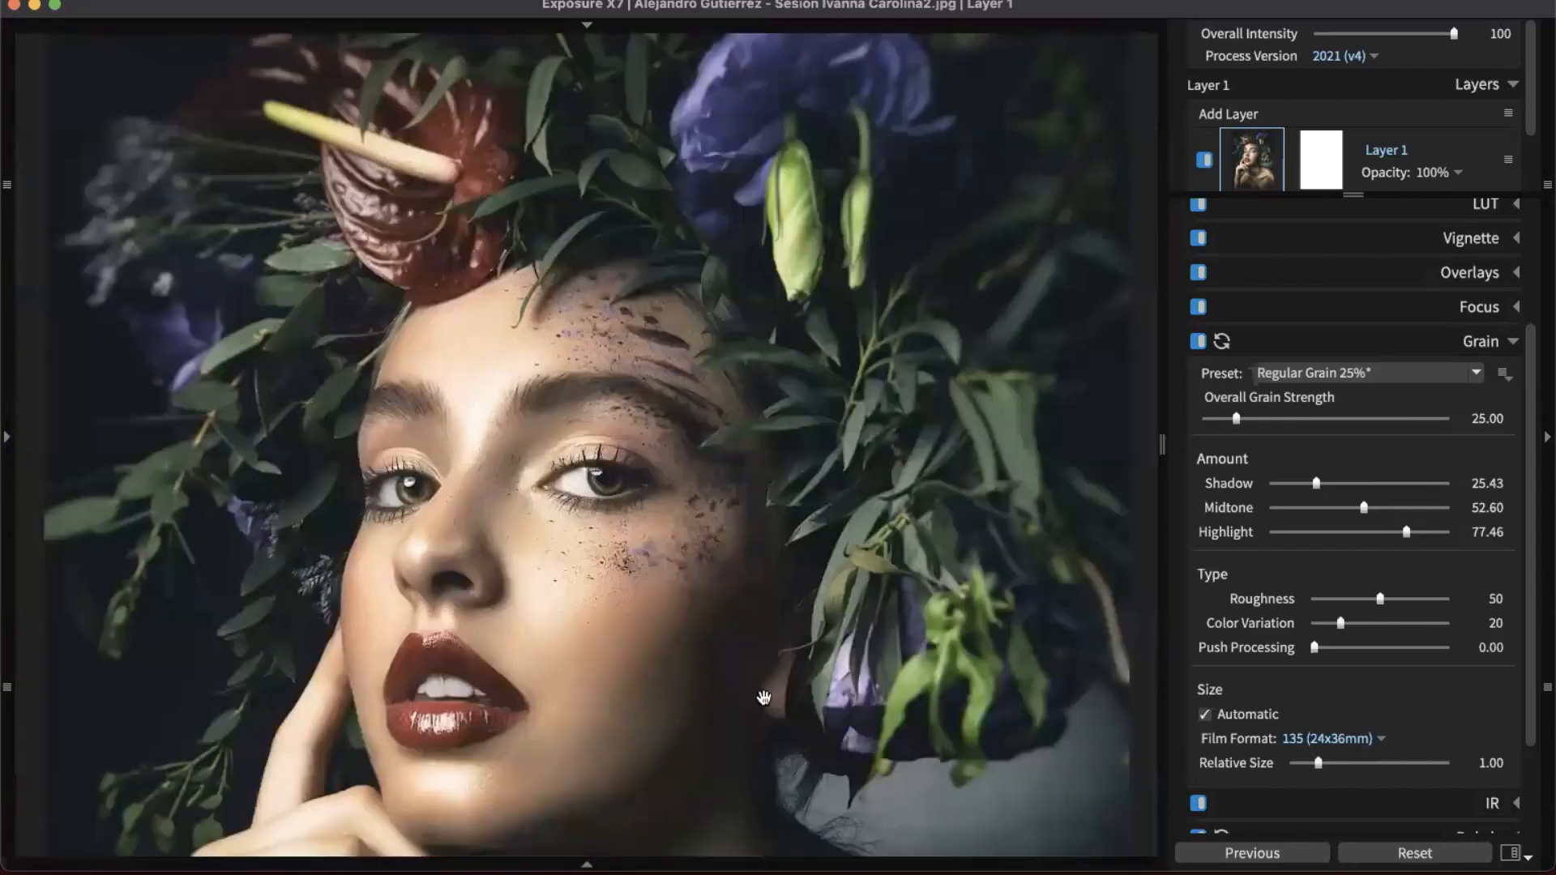
{"action": "scroll", "coordinate": [764, 698], "scroll_direction": "down", "scroll_amount": 5}
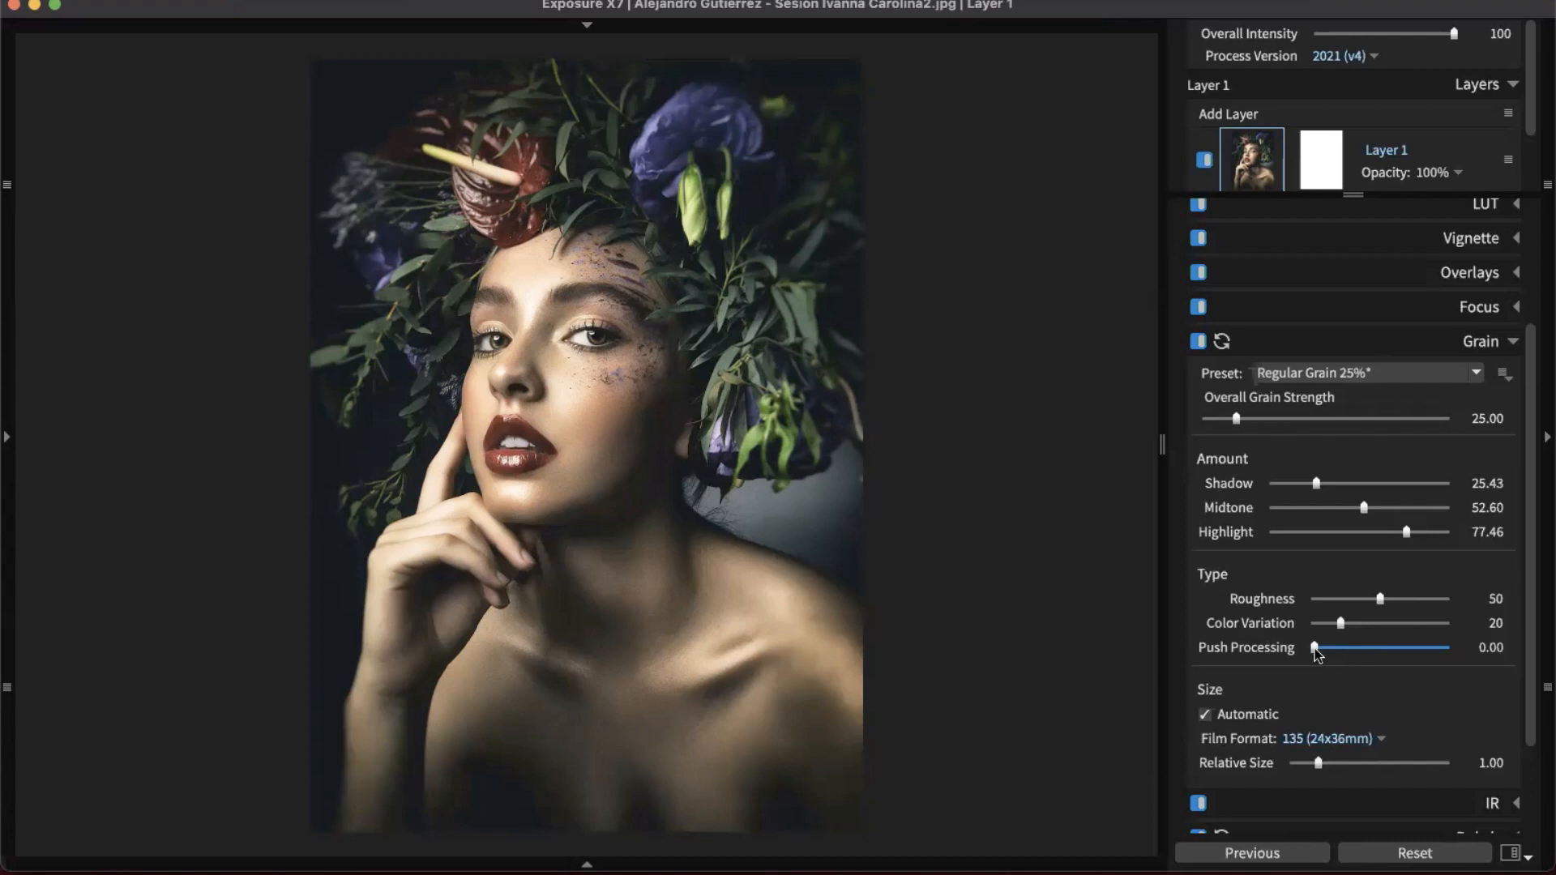
{"action": "mouse_move", "coordinate": [1315, 649]}
{"action": "left_mouse_down"}
{"action": "mouse_move", "coordinate": [1351, 648]}
{"action": "mouse_move", "coordinate": [1318, 650]}
{"action": "left_mouse_up"}
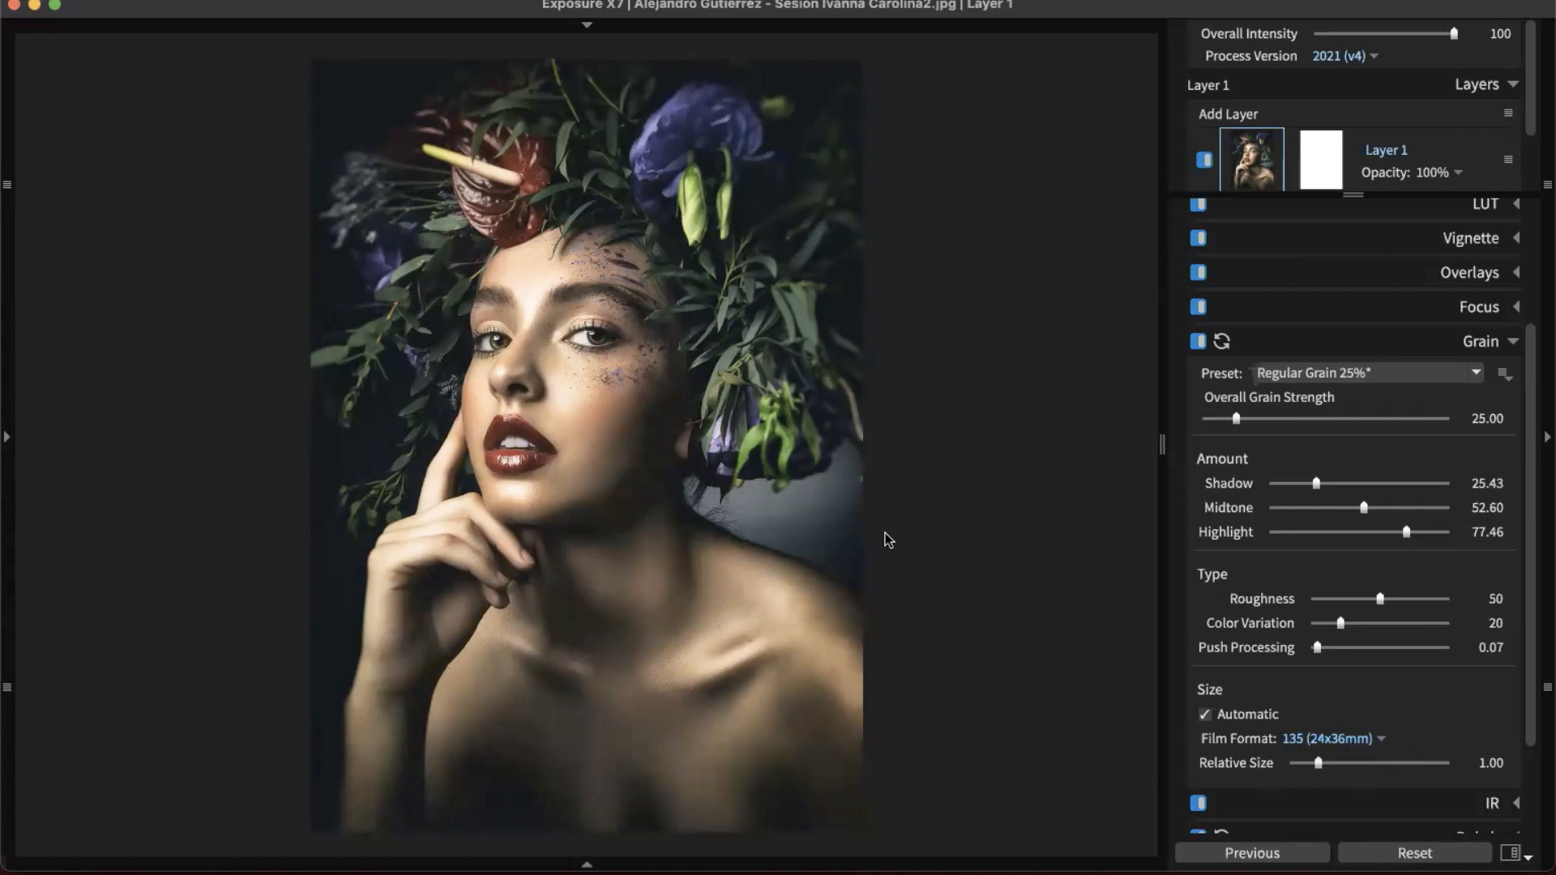
{"action": "scroll", "coordinate": [761, 751], "scroll_direction": "up", "scroll_amount": 3}
{"action": "scroll", "coordinate": [813, 726], "scroll_direction": "down", "scroll_amount": 3}
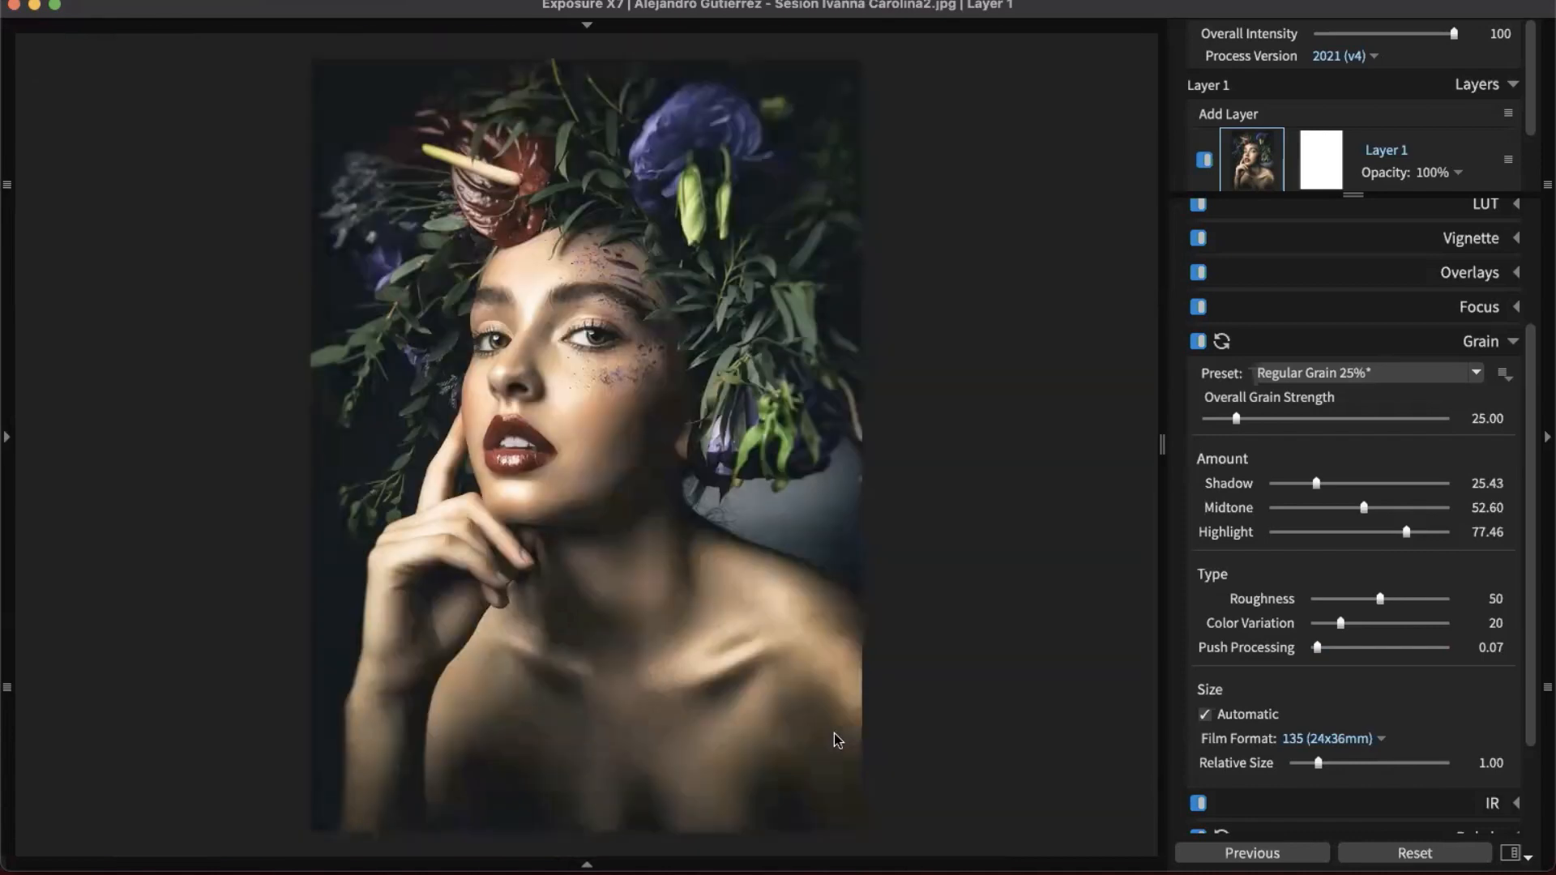
{"action": "scroll", "coordinate": [831, 734], "scroll_direction": "up", "scroll_amount": 4}
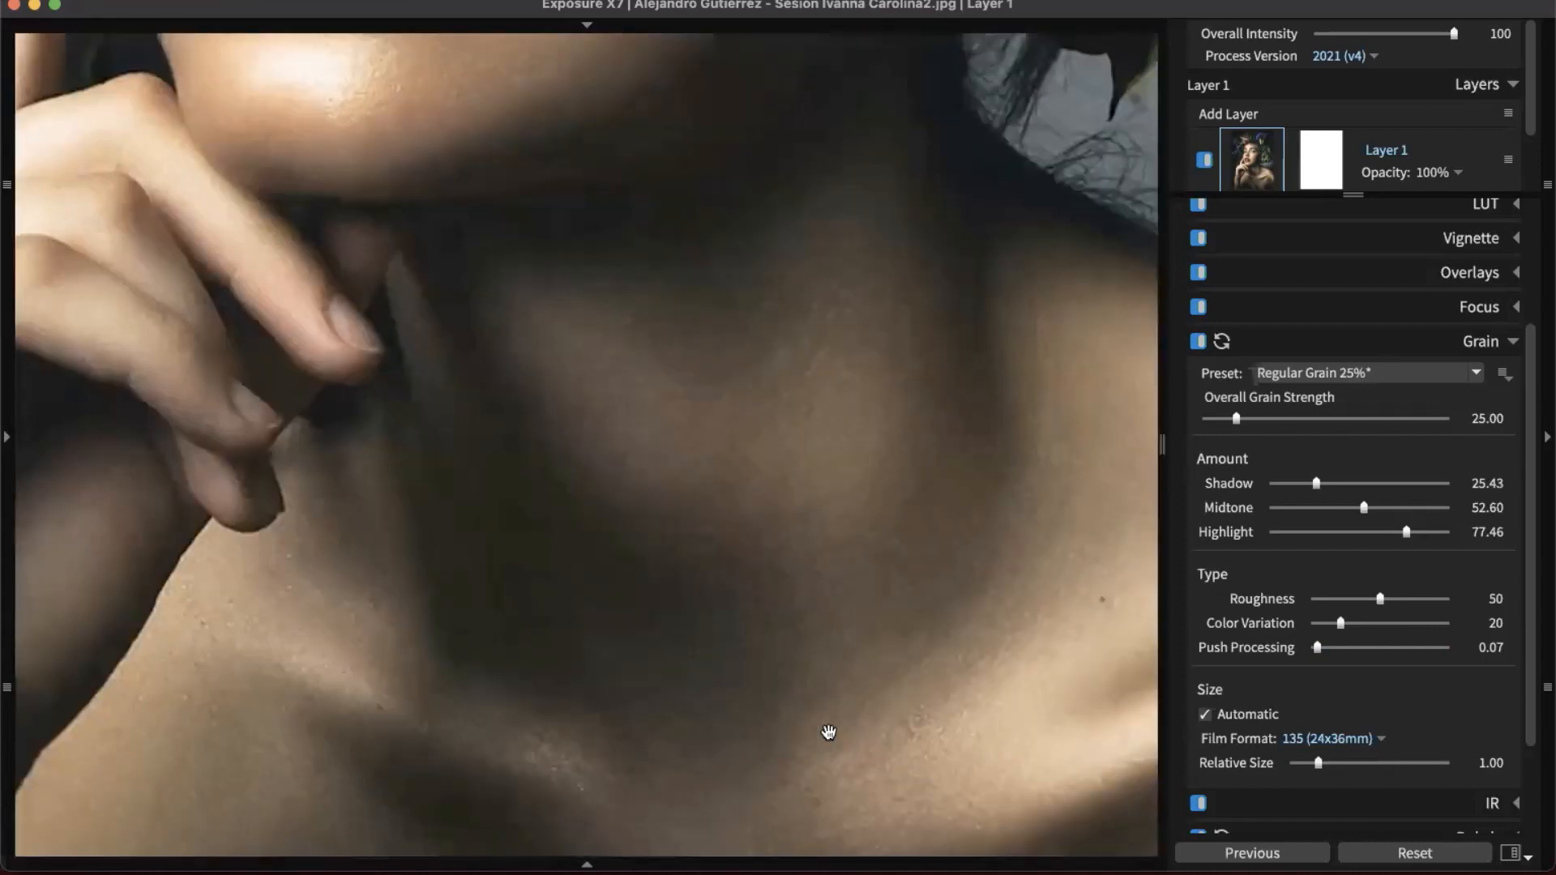
- Try the 4x5 inches and 120 (56mm tall) film formats for the grain and return to 135 (24x36mm)
{"action": "scroll", "coordinate": [646, 253], "scroll_direction": "down", "scroll_amount": 2}
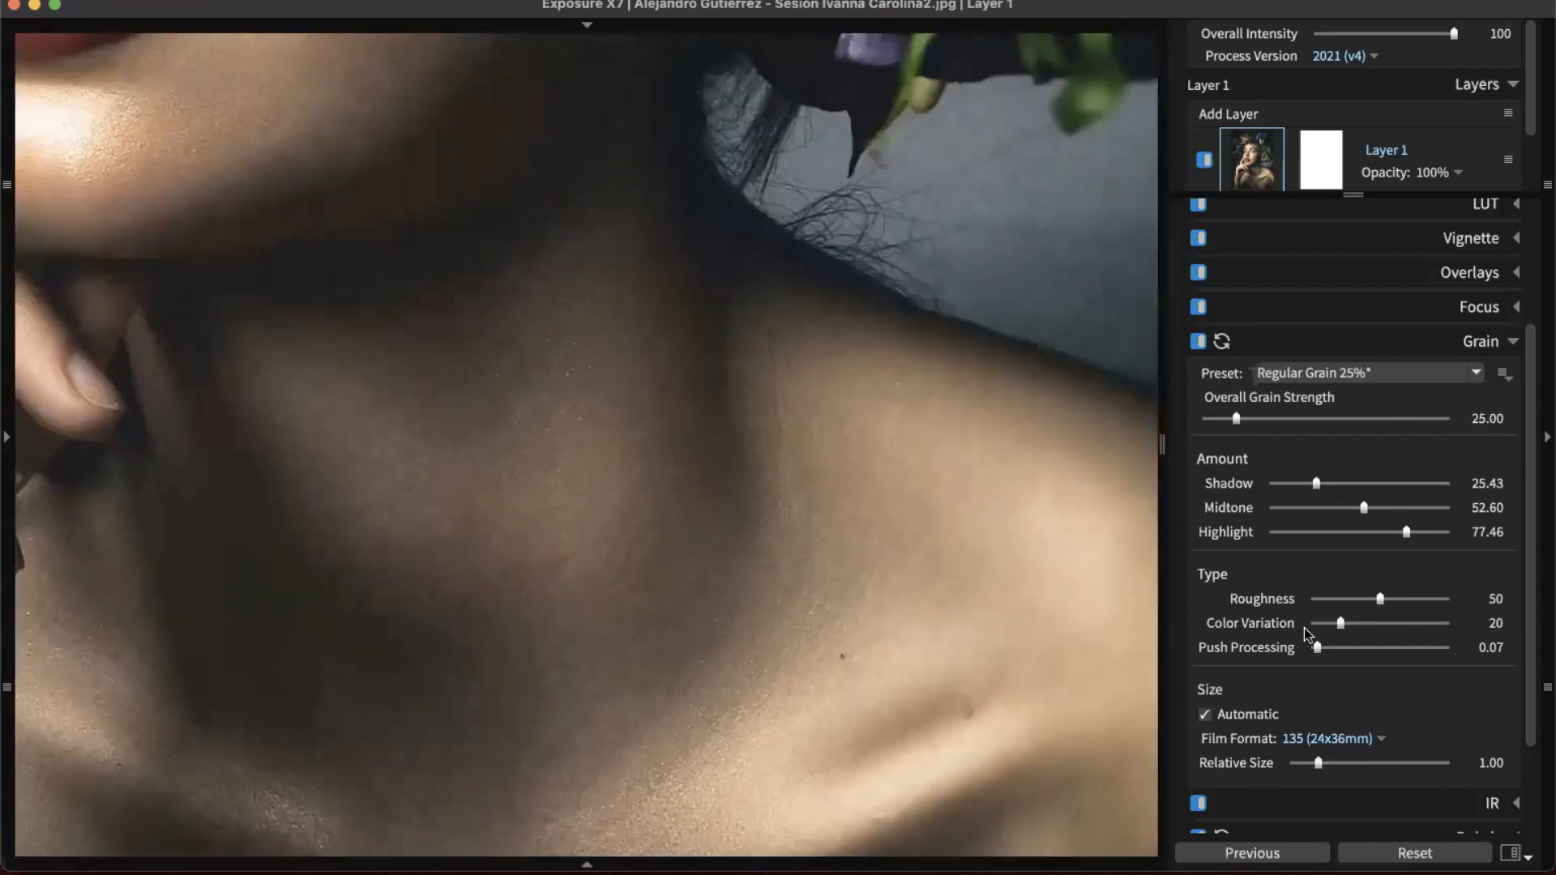
{"action": "scroll", "coordinate": [1305, 629], "scroll_direction": "down", "scroll_amount": 2}
{"action": "left_click", "coordinate": [1382, 678]}
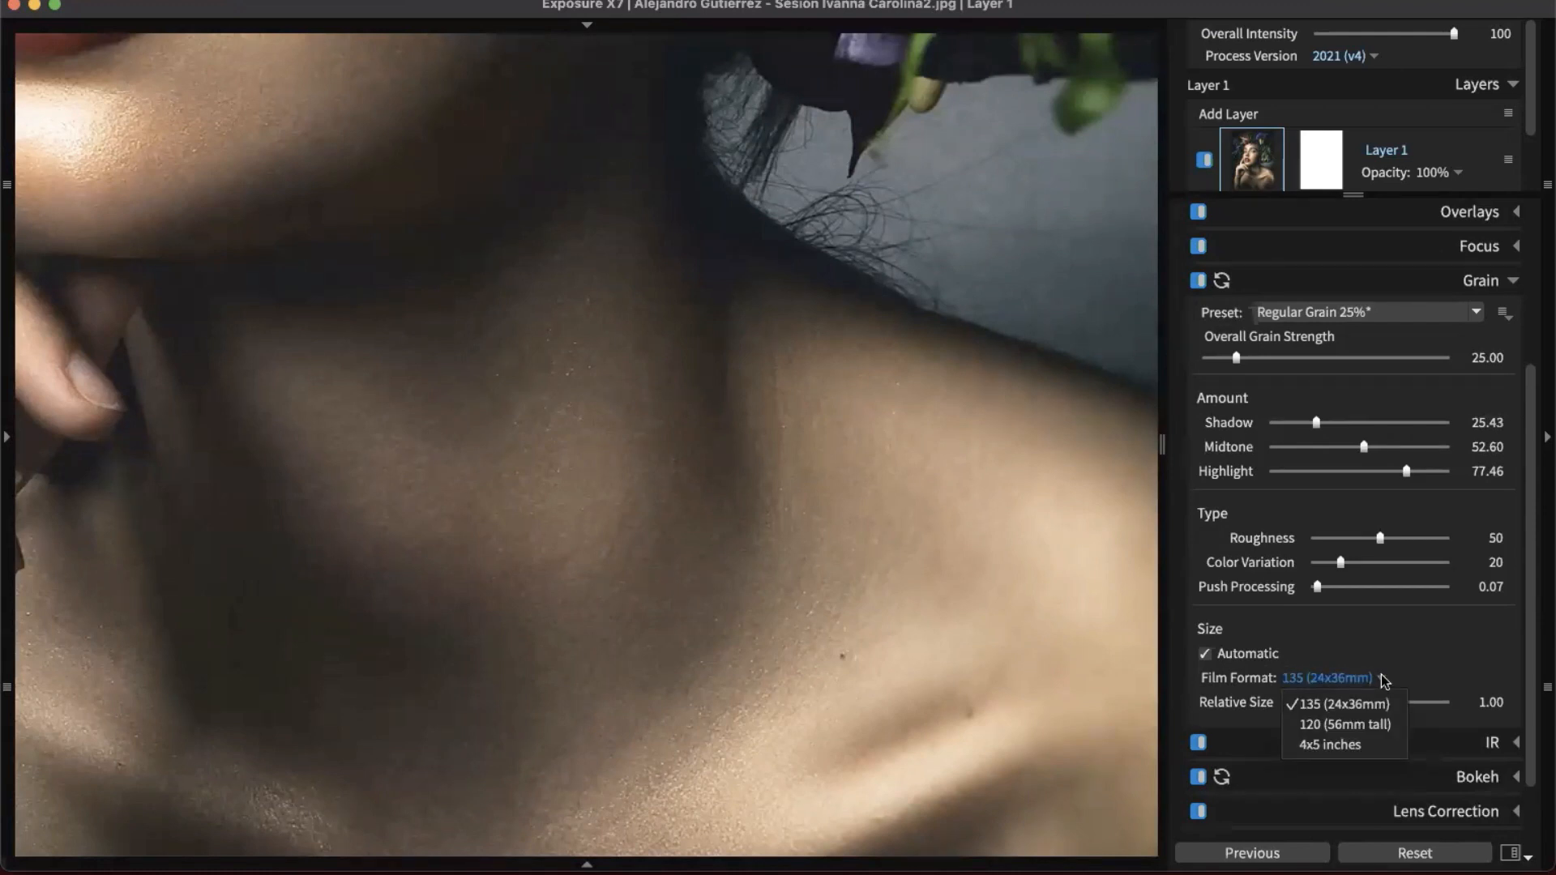
{"action": "left_click", "coordinate": [1374, 736]}
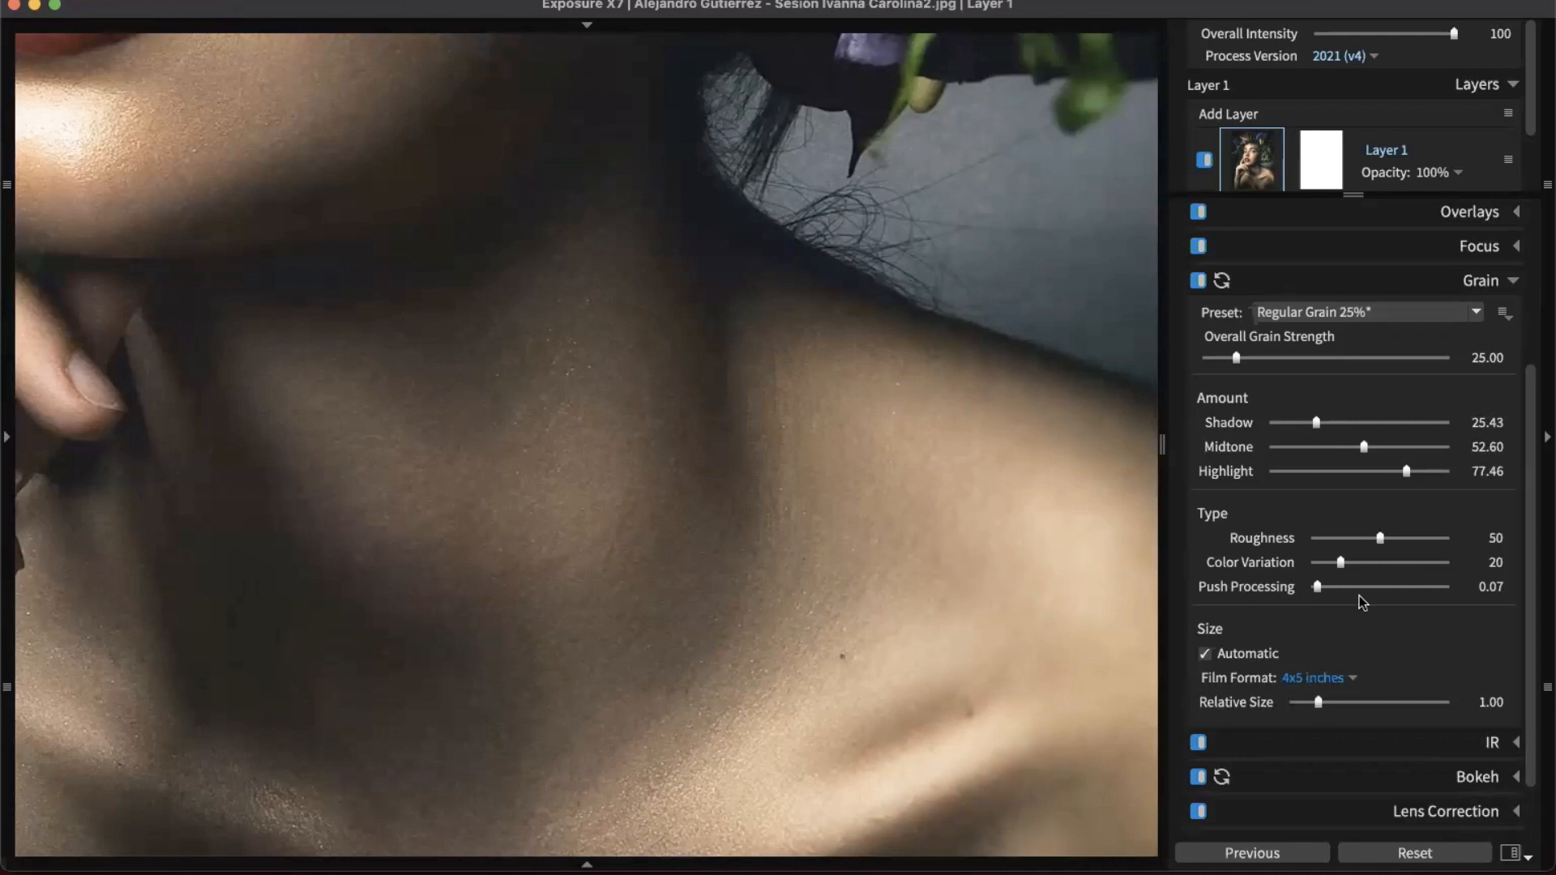
{"action": "left_click", "coordinate": [1347, 682]}
{"action": "left_click", "coordinate": [1349, 718]}
{"action": "left_click", "coordinate": [1354, 683]}
{"action": "left_click", "coordinate": [1347, 705]}
{"action": "scroll", "coordinate": [938, 563], "scroll_direction": "down", "scroll_amount": 2}
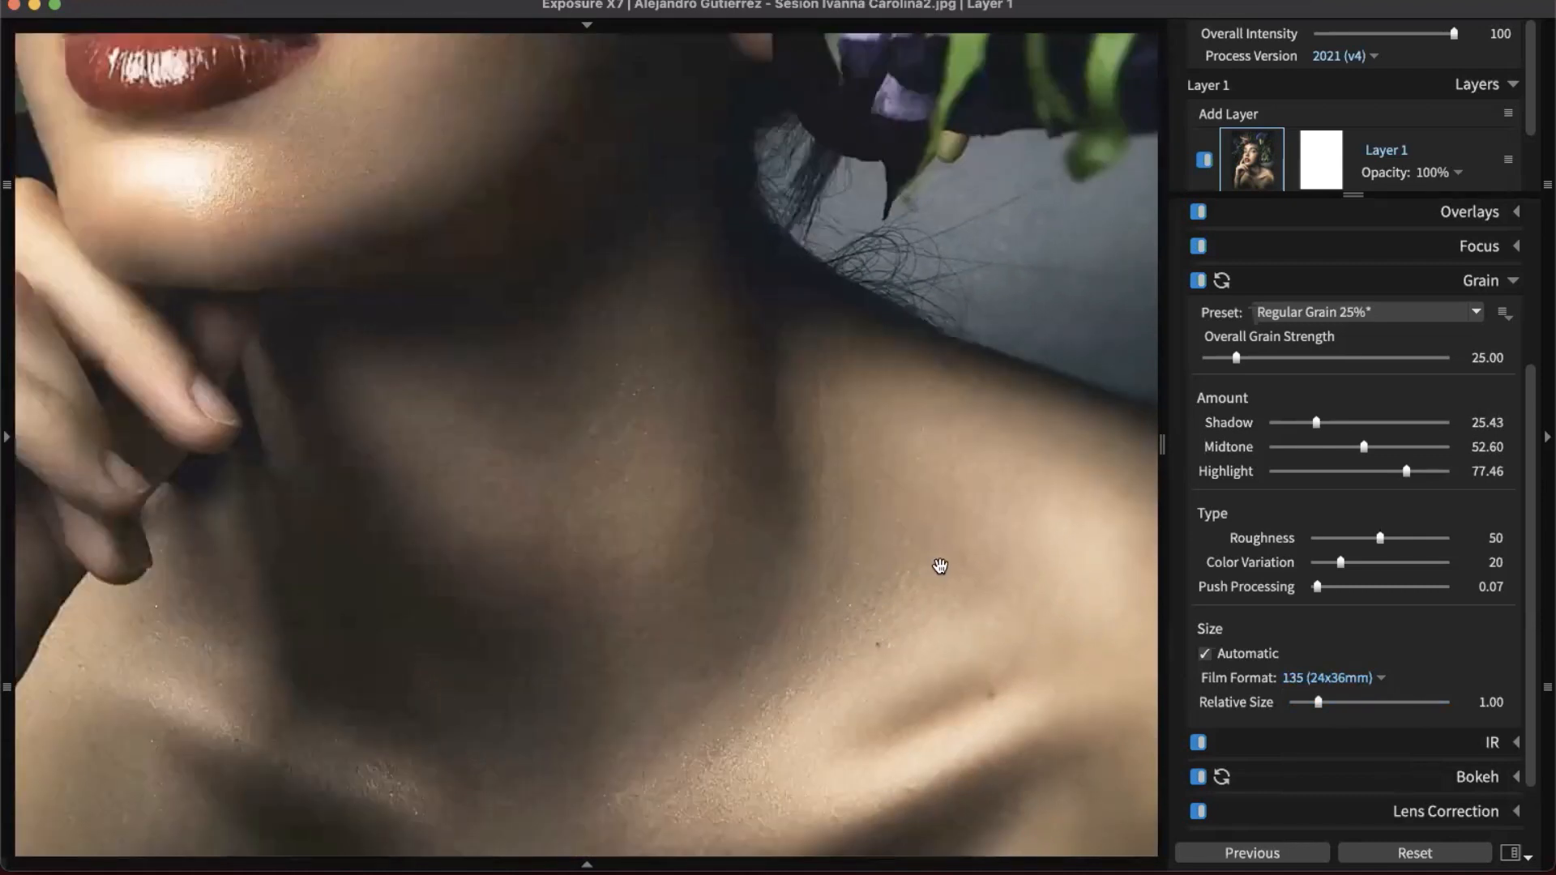
{"action": "scroll", "coordinate": [945, 574], "scroll_direction": "down", "scroll_amount": 3}
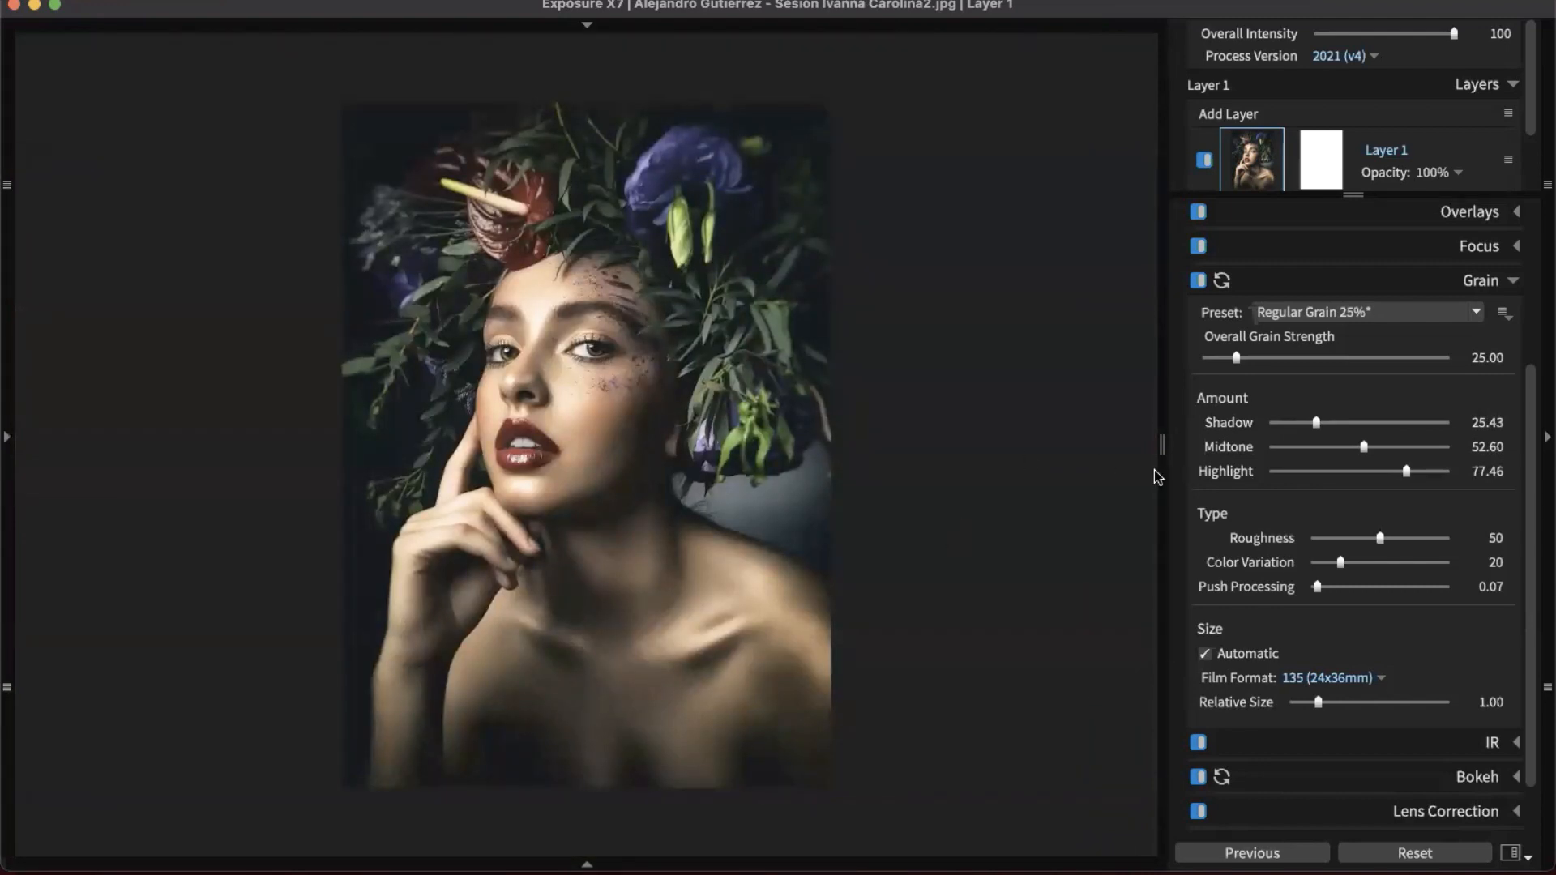
- Close the Grain settings and enable the Light Effect overlay
{"action": "left_click", "coordinate": [1477, 289]}
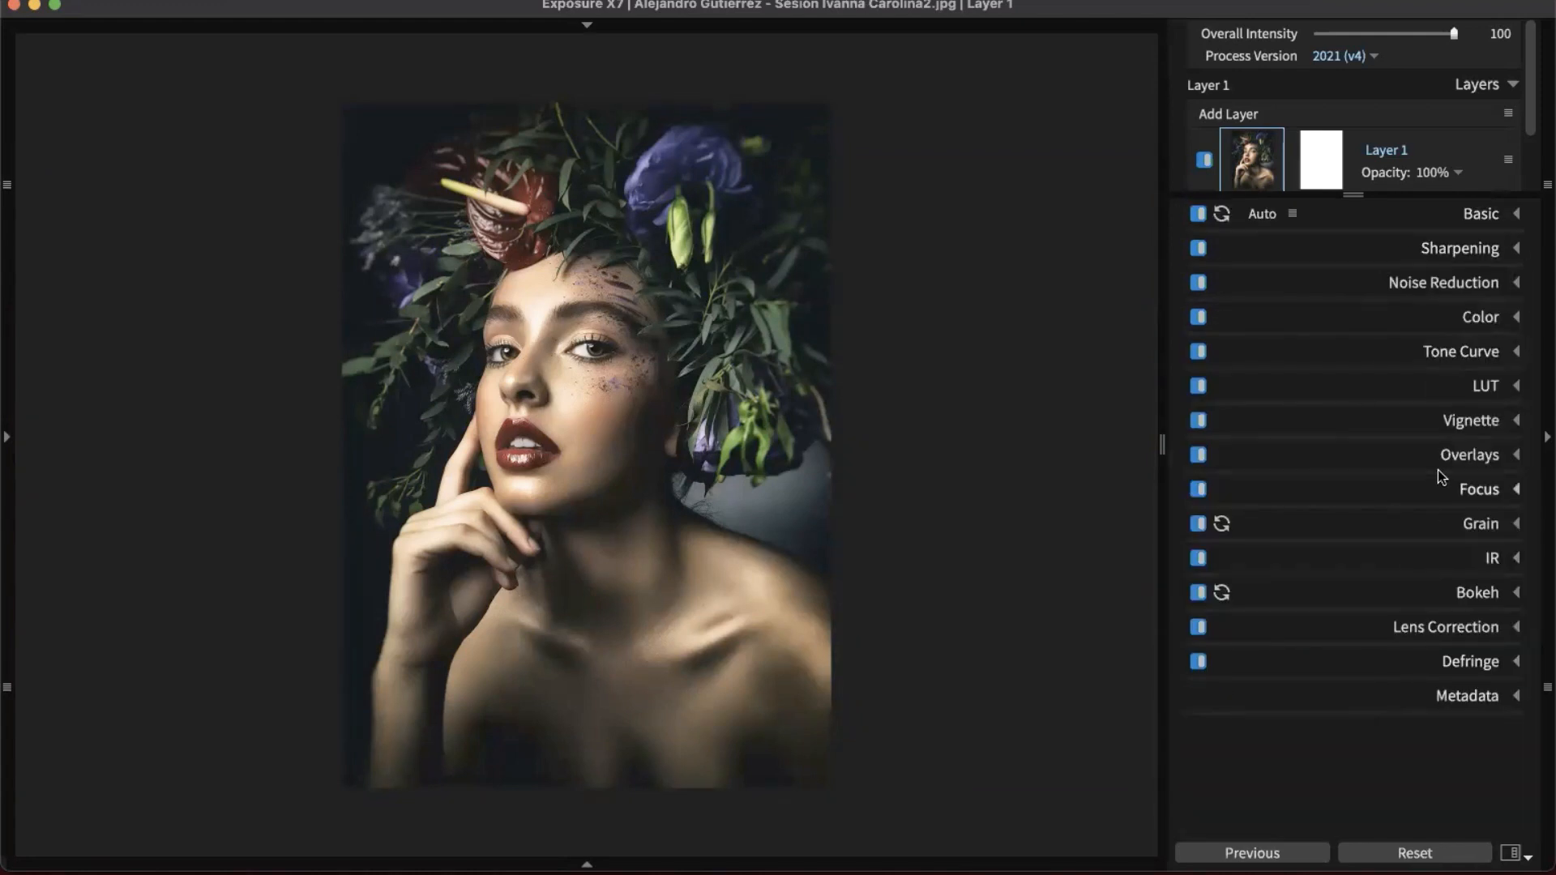
{"action": "left_click", "coordinate": [1445, 453]}
{"action": "scroll", "coordinate": [1446, 462], "scroll_direction": "down", "scroll_amount": 3}
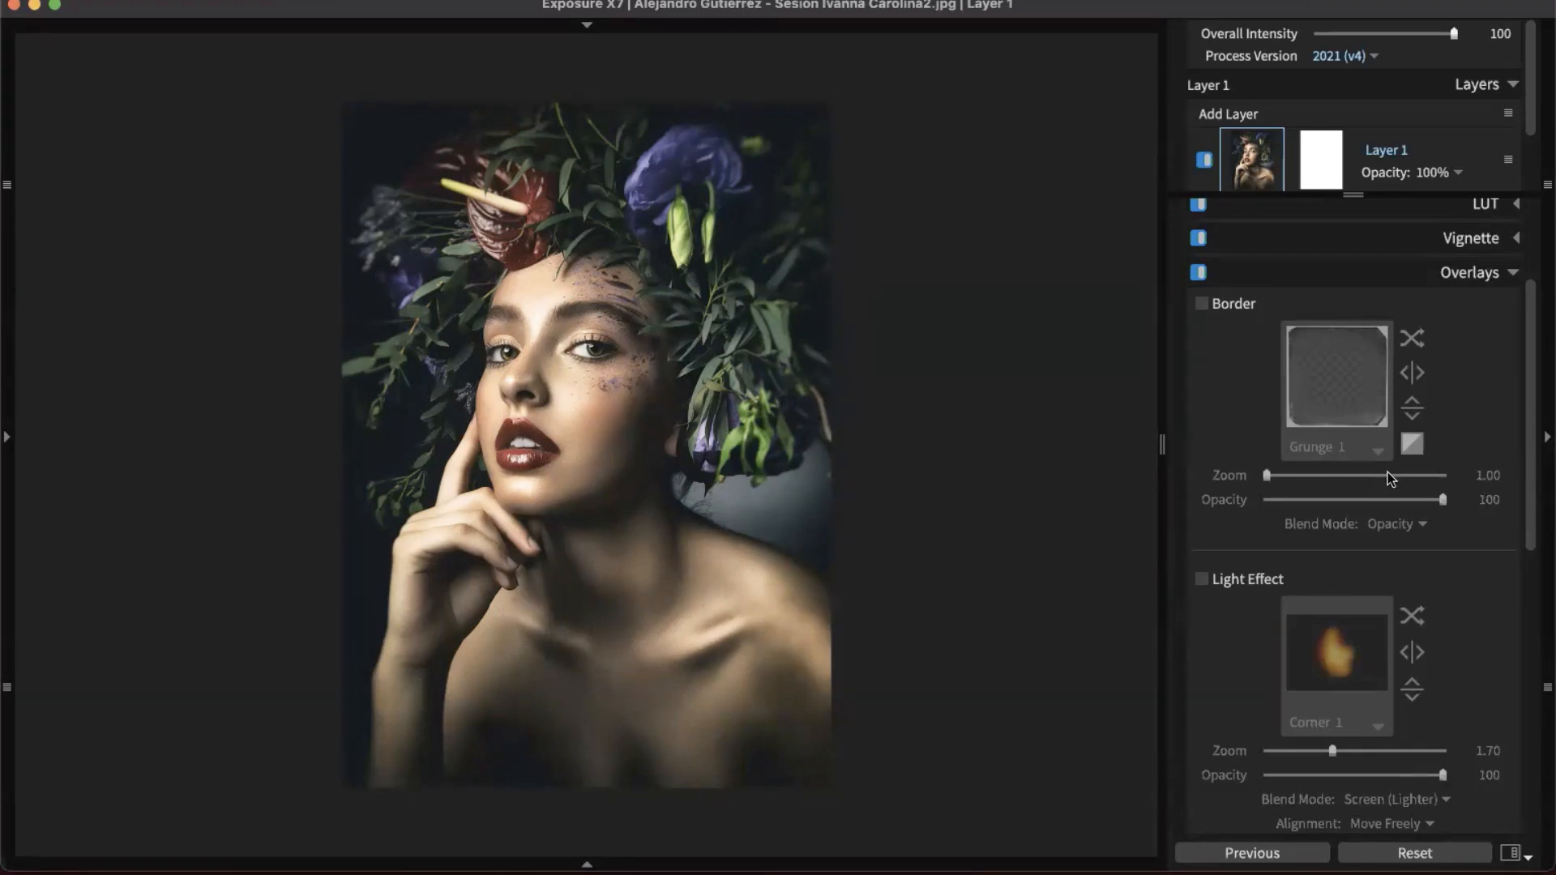
{"action": "scroll", "coordinate": [1391, 479], "scroll_direction": "down", "scroll_amount": 5}
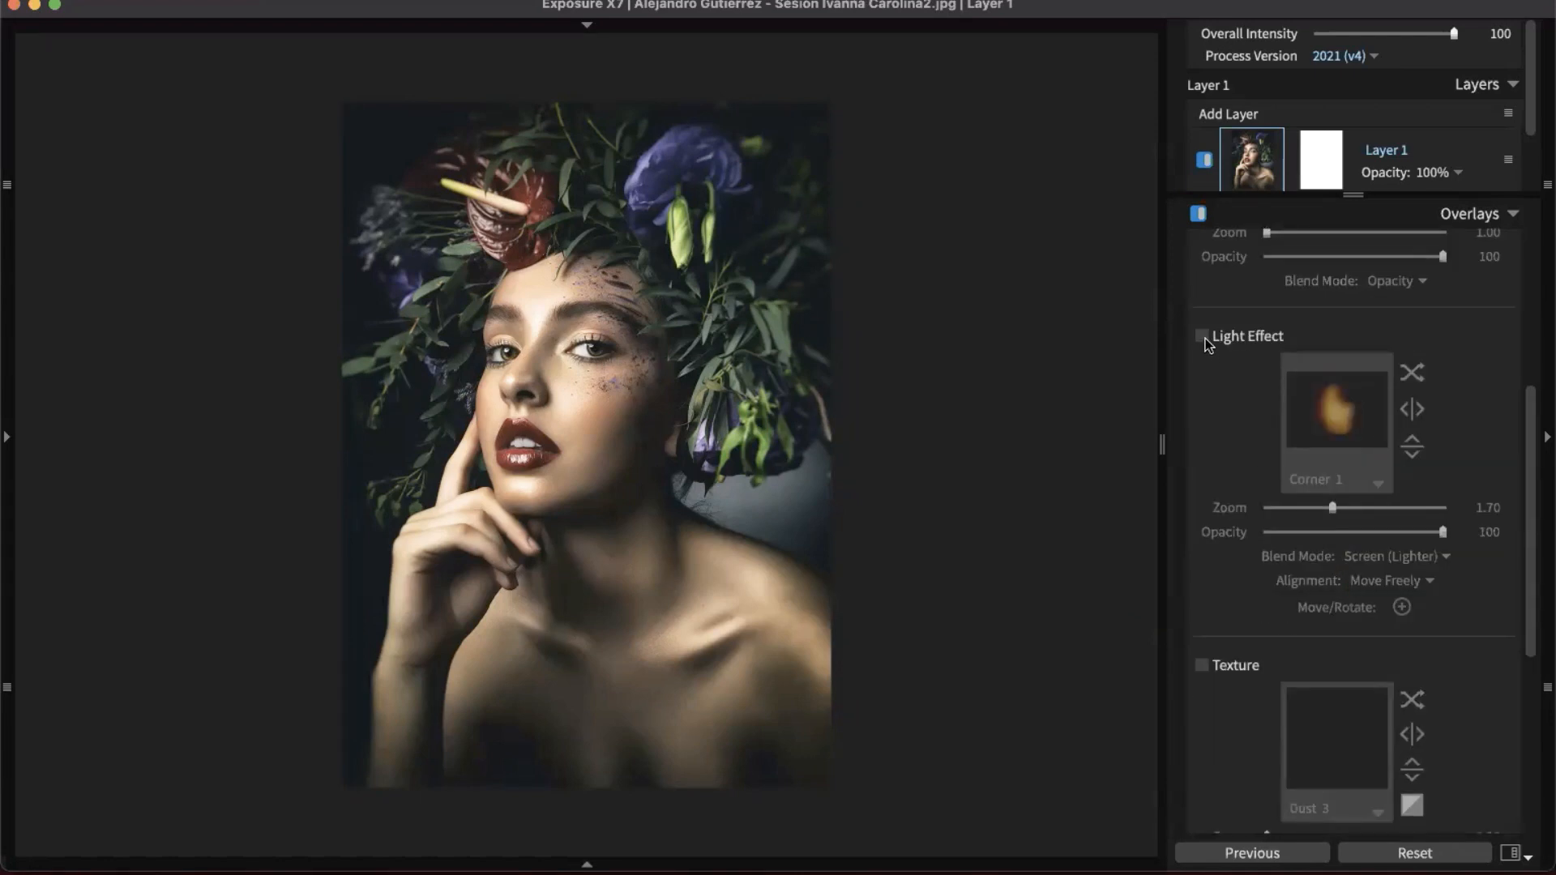
{"action": "left_click", "coordinate": [1203, 337]}
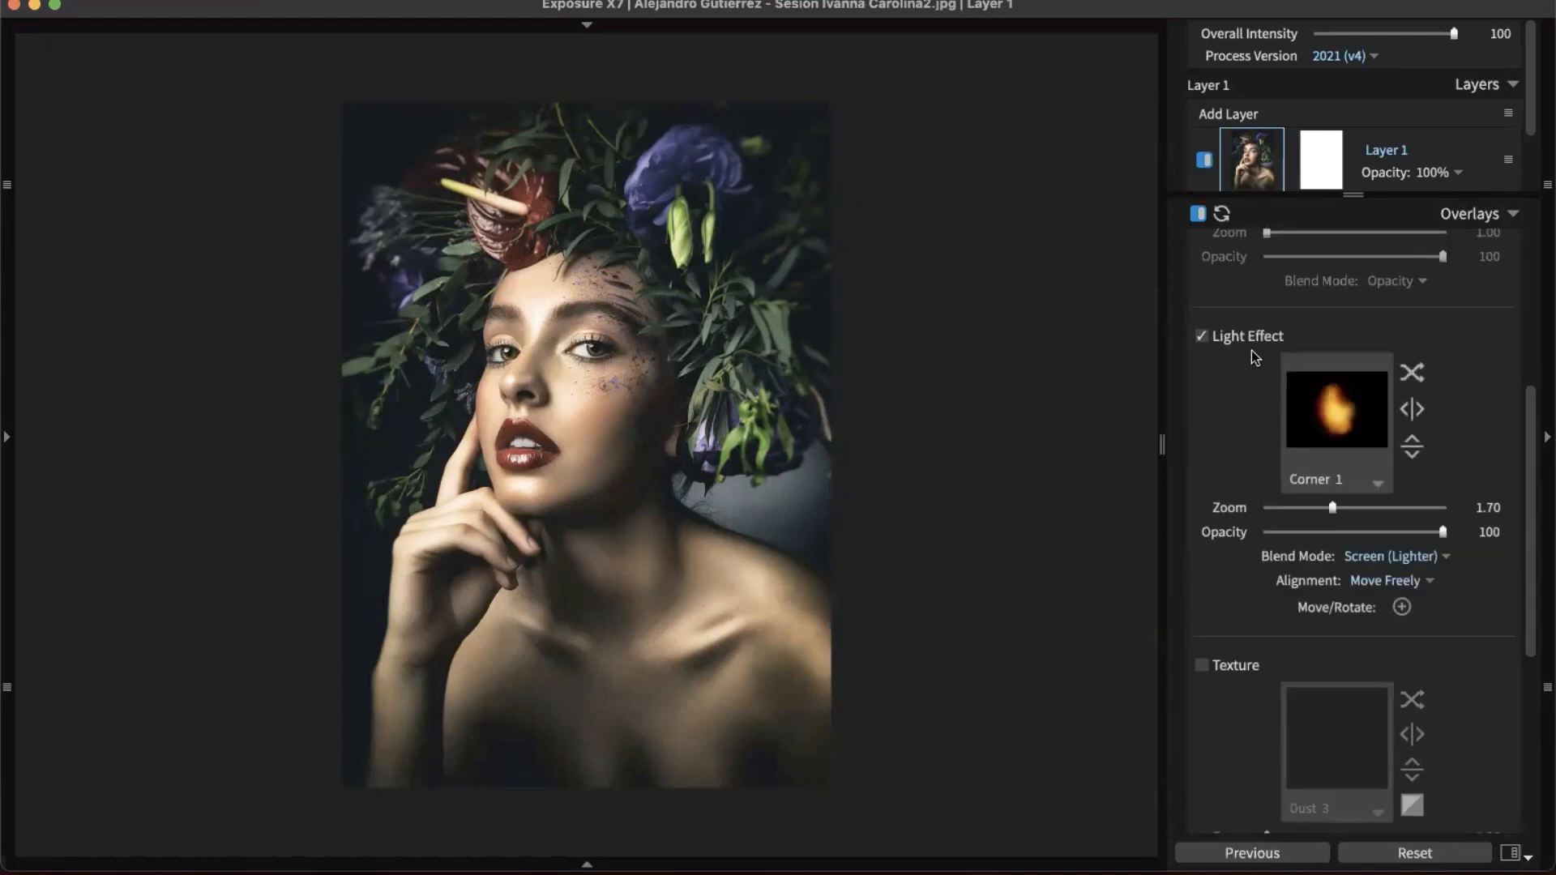
- Try the Corner 3, Corner 4 and Corner 2 light effects on the portrait
{"action": "left_click", "coordinate": [1311, 399]}
{"action": "left_click", "coordinate": [1167, 302]}
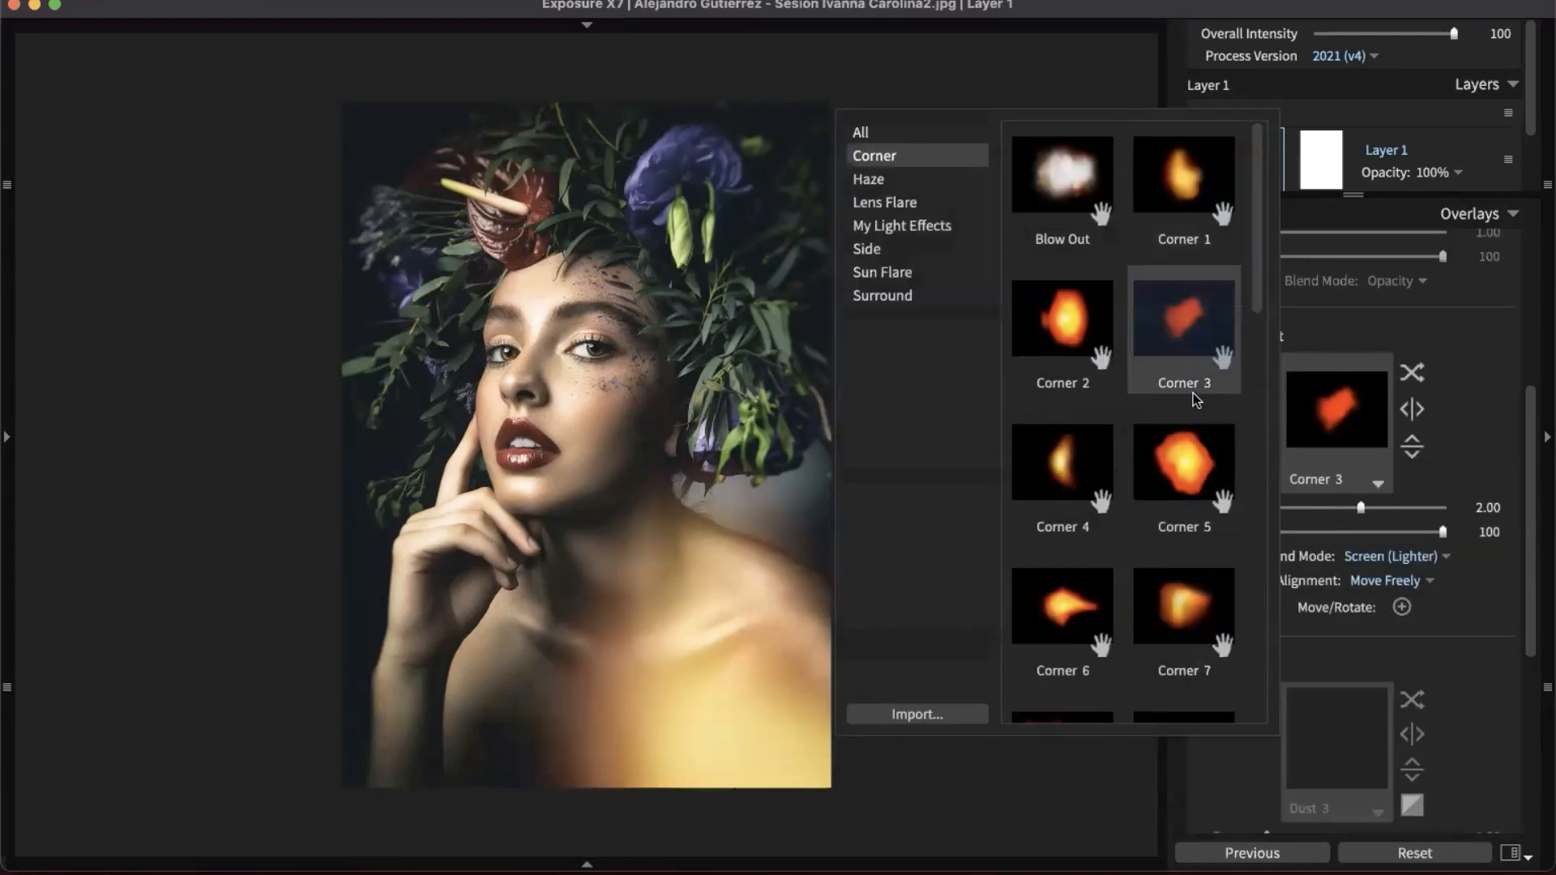
{"action": "left_click", "coordinate": [1062, 462]}
{"action": "left_click", "coordinate": [1062, 320]}
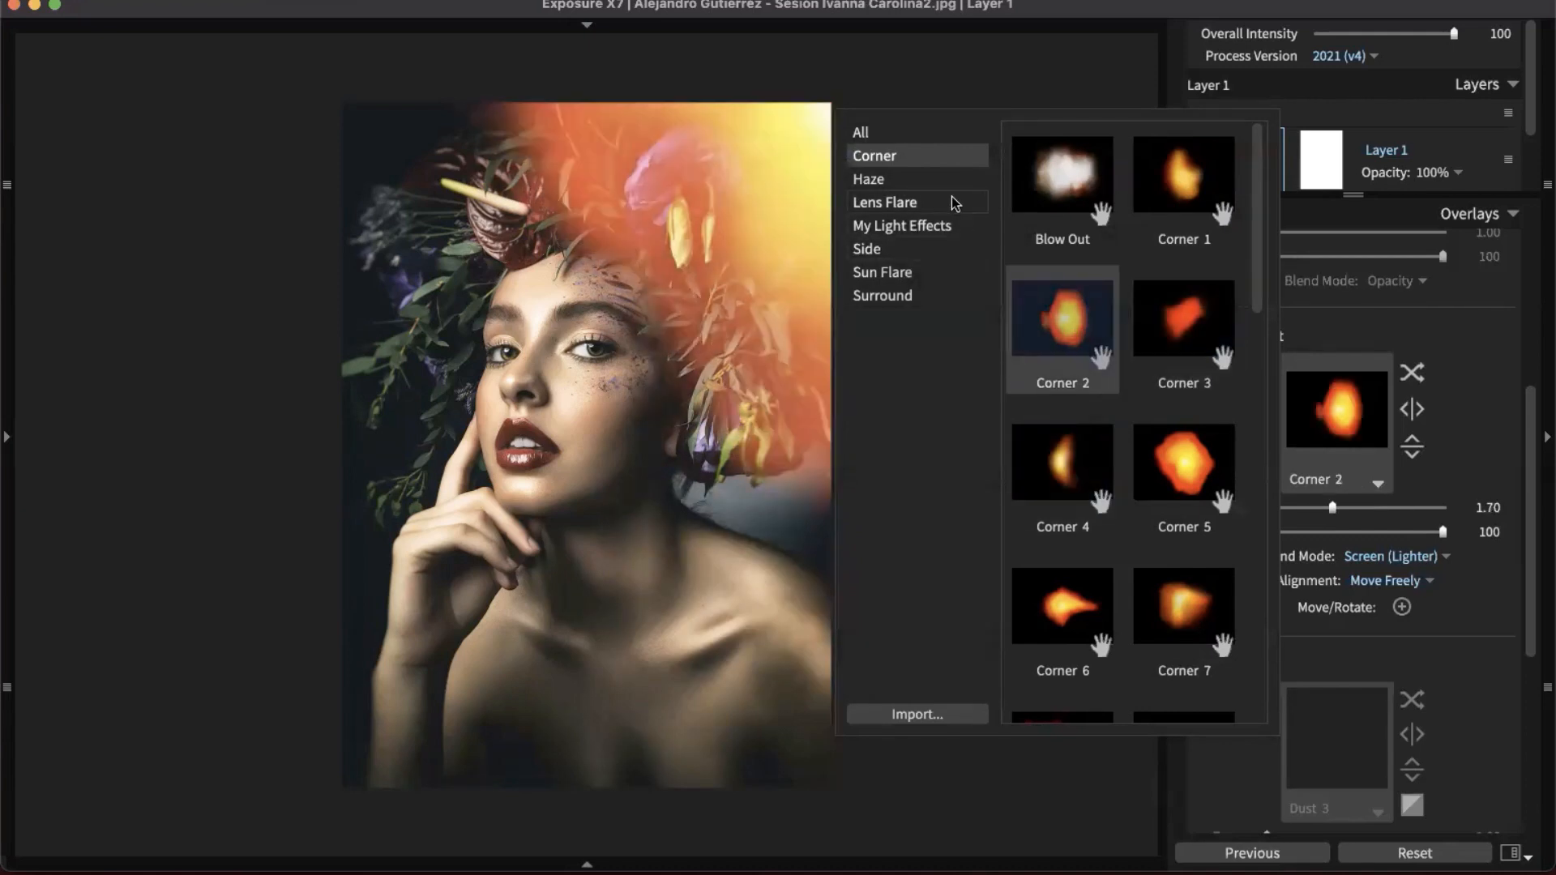
- Try haze light effects on the portrait, including Cloudy Smoke, Sunrise Haze and Grey Clouds
{"action": "left_click", "coordinate": [950, 183]}
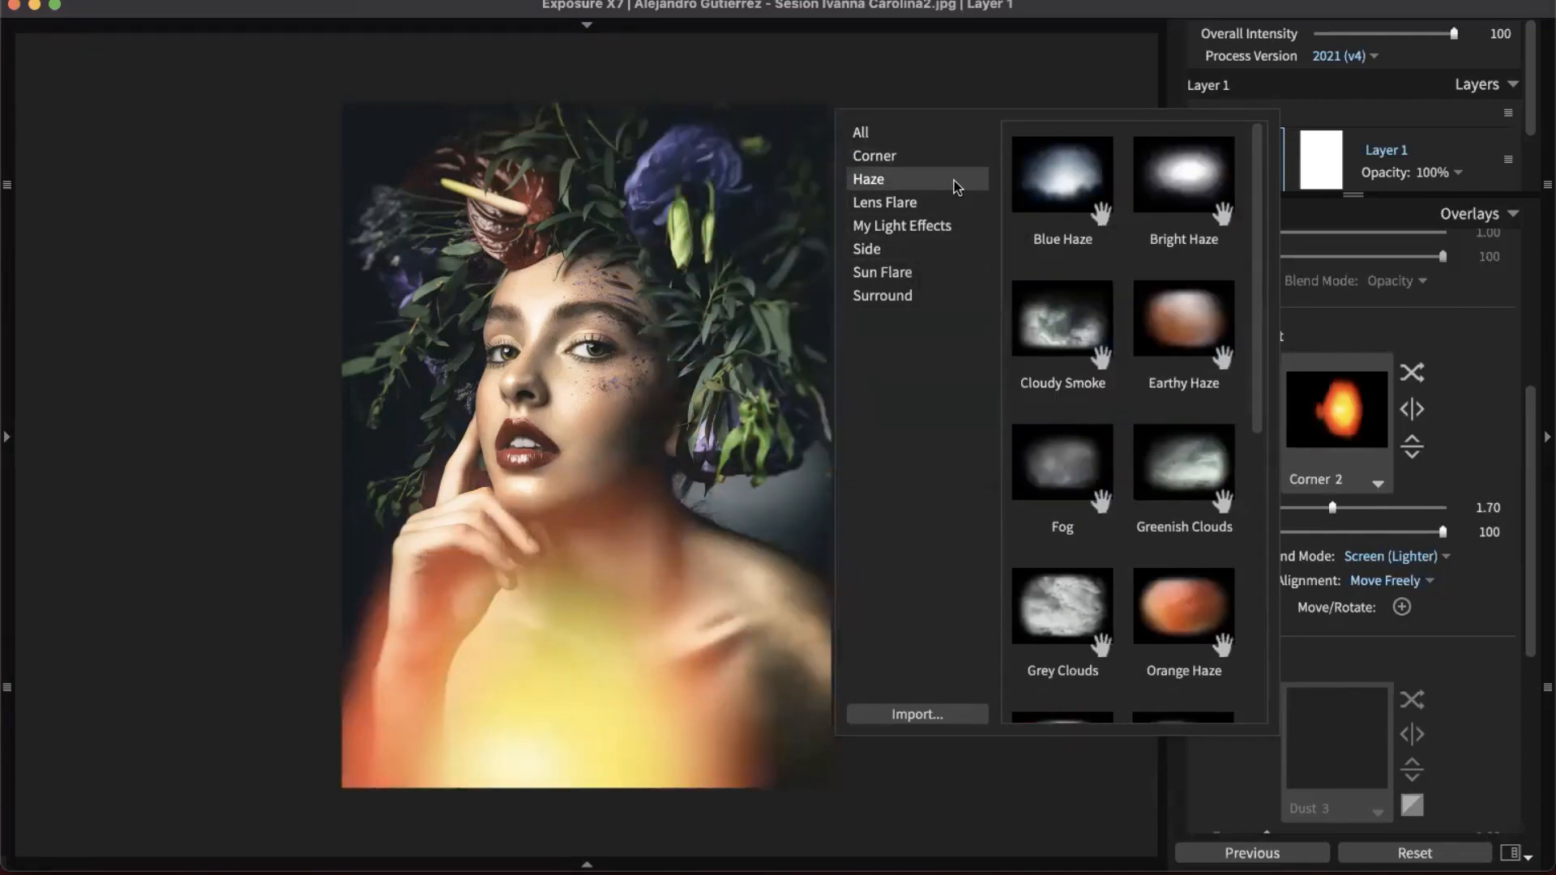
{"action": "left_click", "coordinate": [1062, 321]}
{"action": "left_click", "coordinate": [1130, 521]}
{"action": "scroll", "coordinate": [1130, 521], "scroll_direction": "down", "scroll_amount": 5}
{"action": "left_click", "coordinate": [1128, 523]}
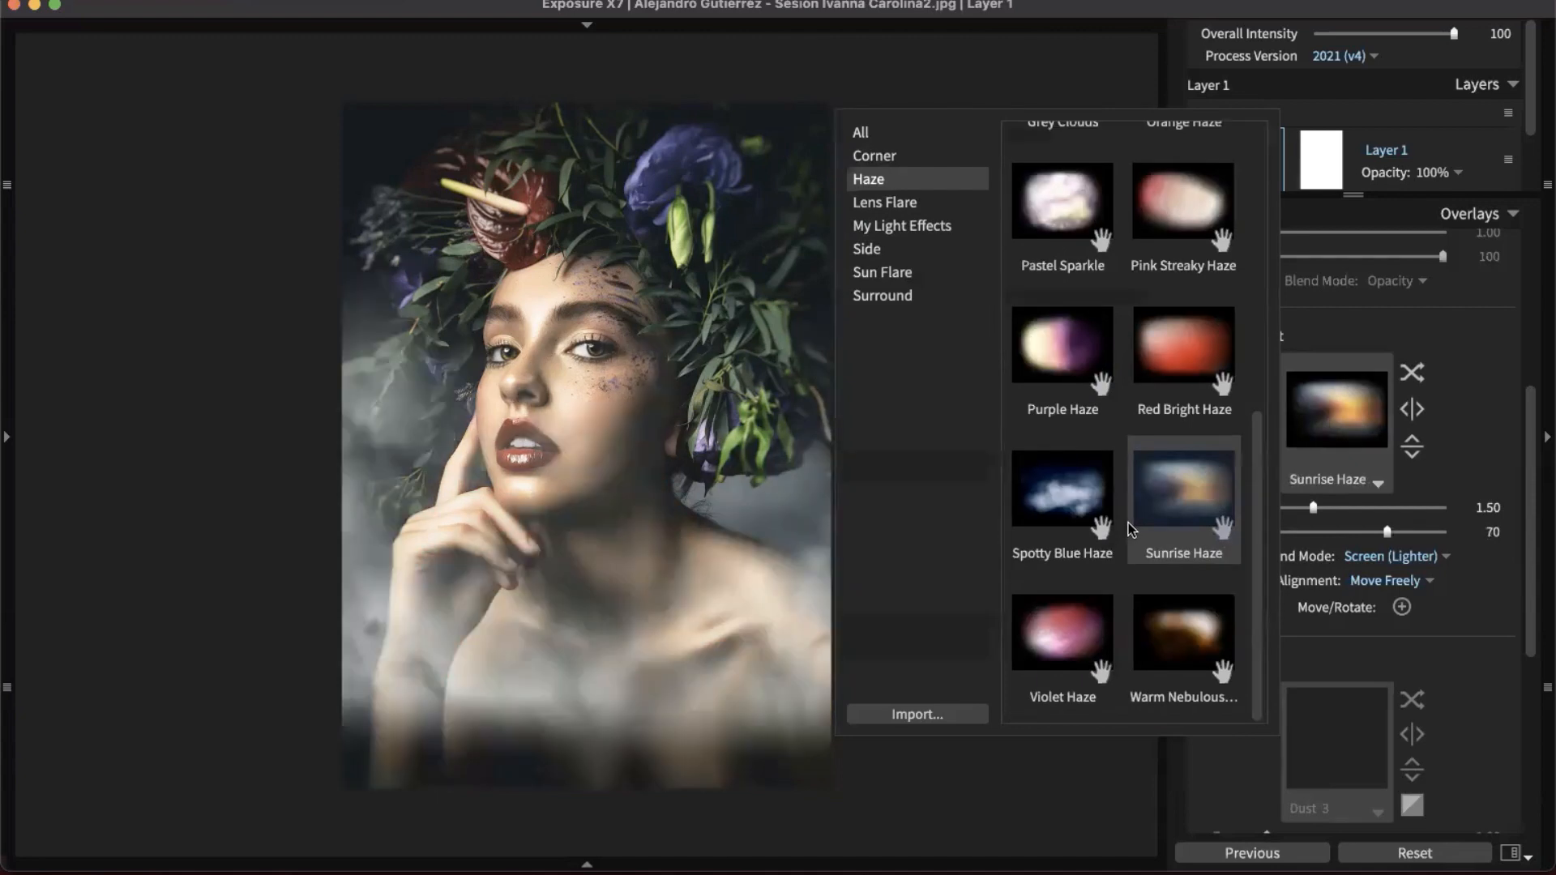
{"action": "left_click", "coordinate": [1062, 632]}
{"action": "scroll", "coordinate": [1070, 616], "scroll_direction": "up", "scroll_amount": 5}
{"action": "left_click", "coordinate": [1087, 609]}
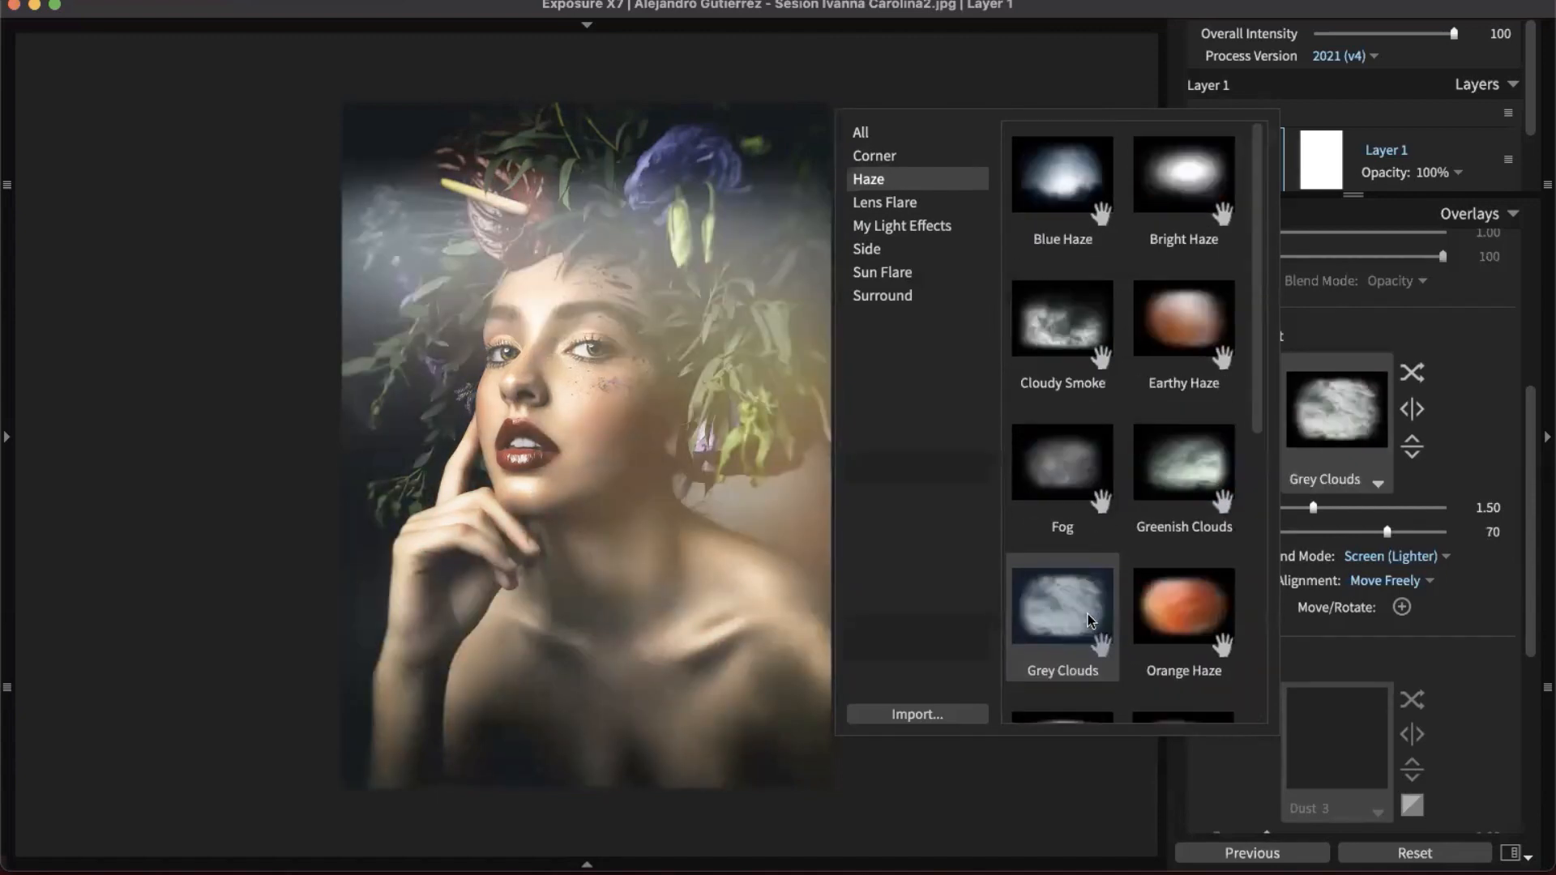
- Compare the Spotty Blue Haze and Purple Haze light effects and apply Violet Haze
{"action": "scroll", "coordinate": [1088, 608], "scroll_direction": "down", "scroll_amount": 5}
{"action": "left_click", "coordinate": [1088, 609]}
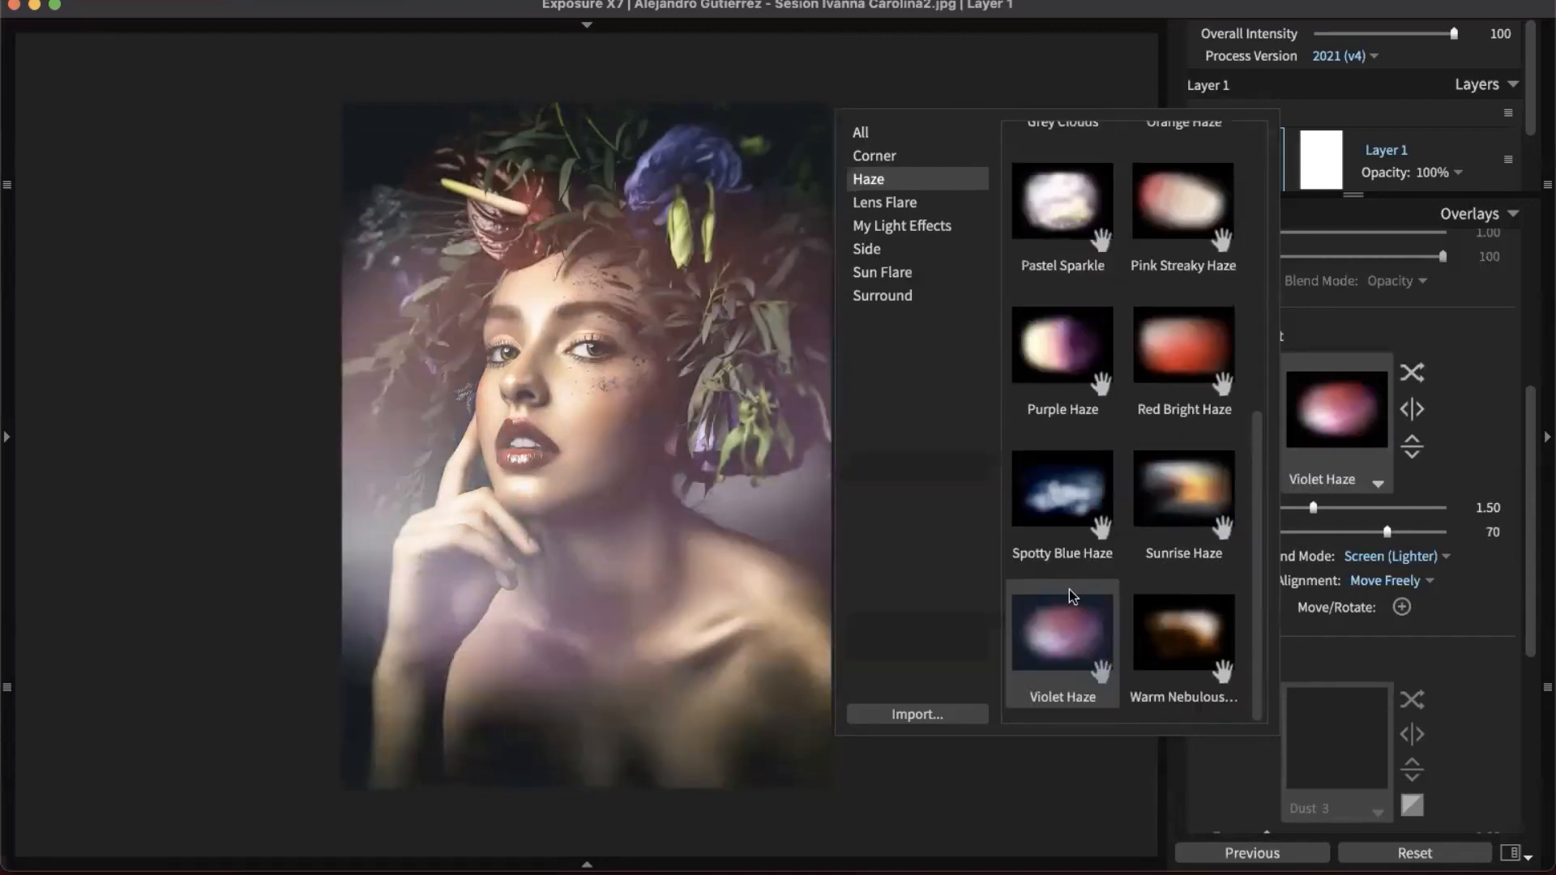
{"action": "left_click", "coordinate": [1070, 556]}
{"action": "left_click", "coordinate": [1062, 348]}
{"action": "left_click", "coordinate": [1064, 494]}
{"action": "left_click", "coordinate": [1043, 640]}
{"action": "double_click", "coordinate": [1046, 638]}
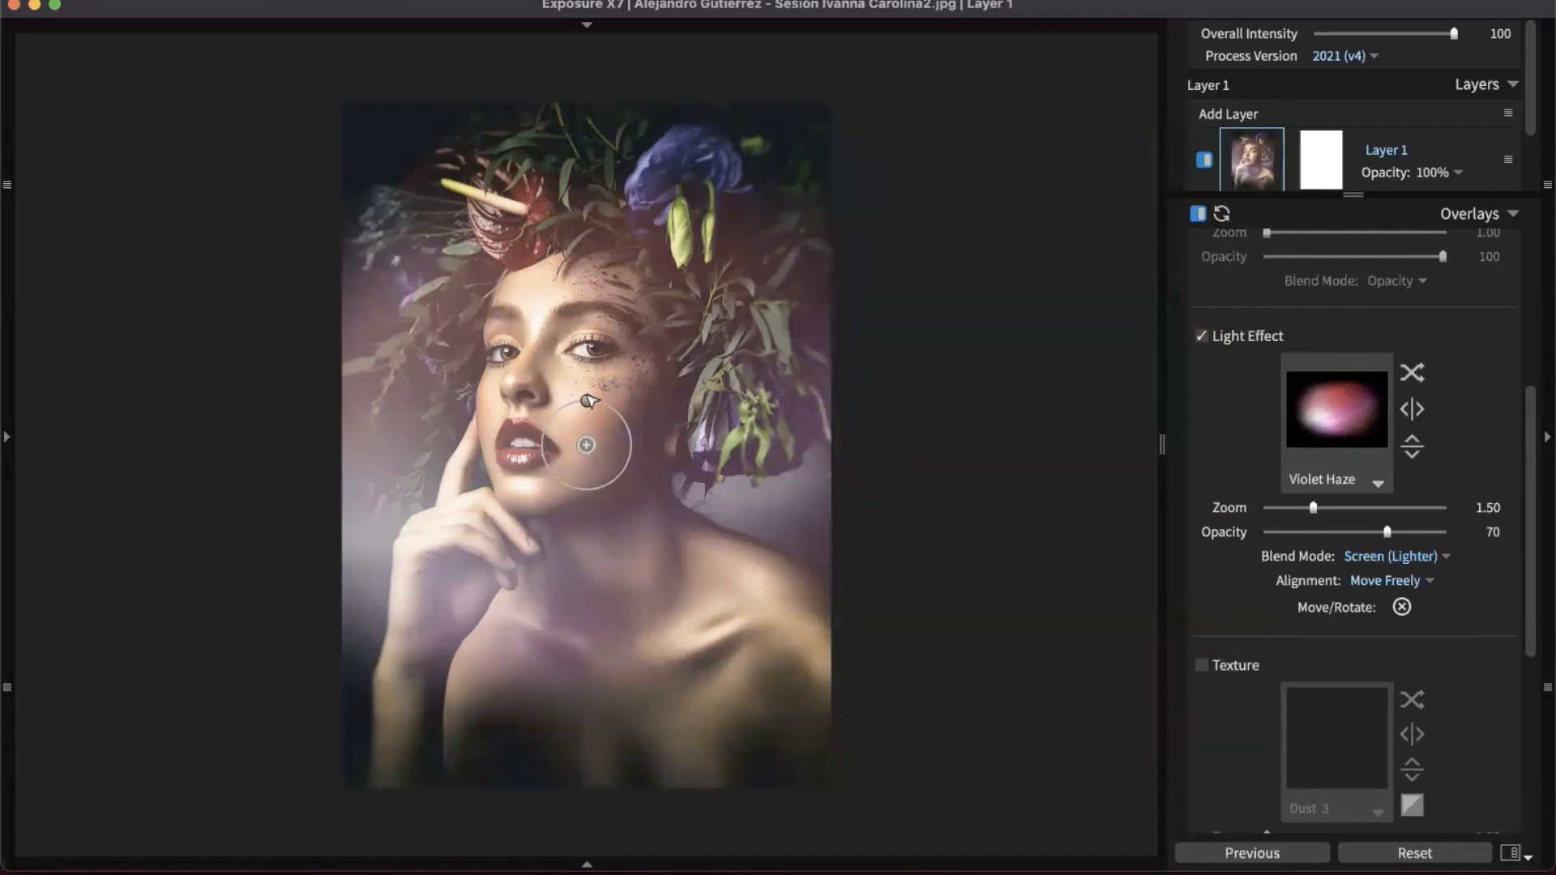
- Rotate the Violet Haze, move its center down to the chest and enlarge it to a Zoom of 2.42
{"action": "left_click_drag", "start_coordinate": [587, 400], "coordinate": [542, 439]}
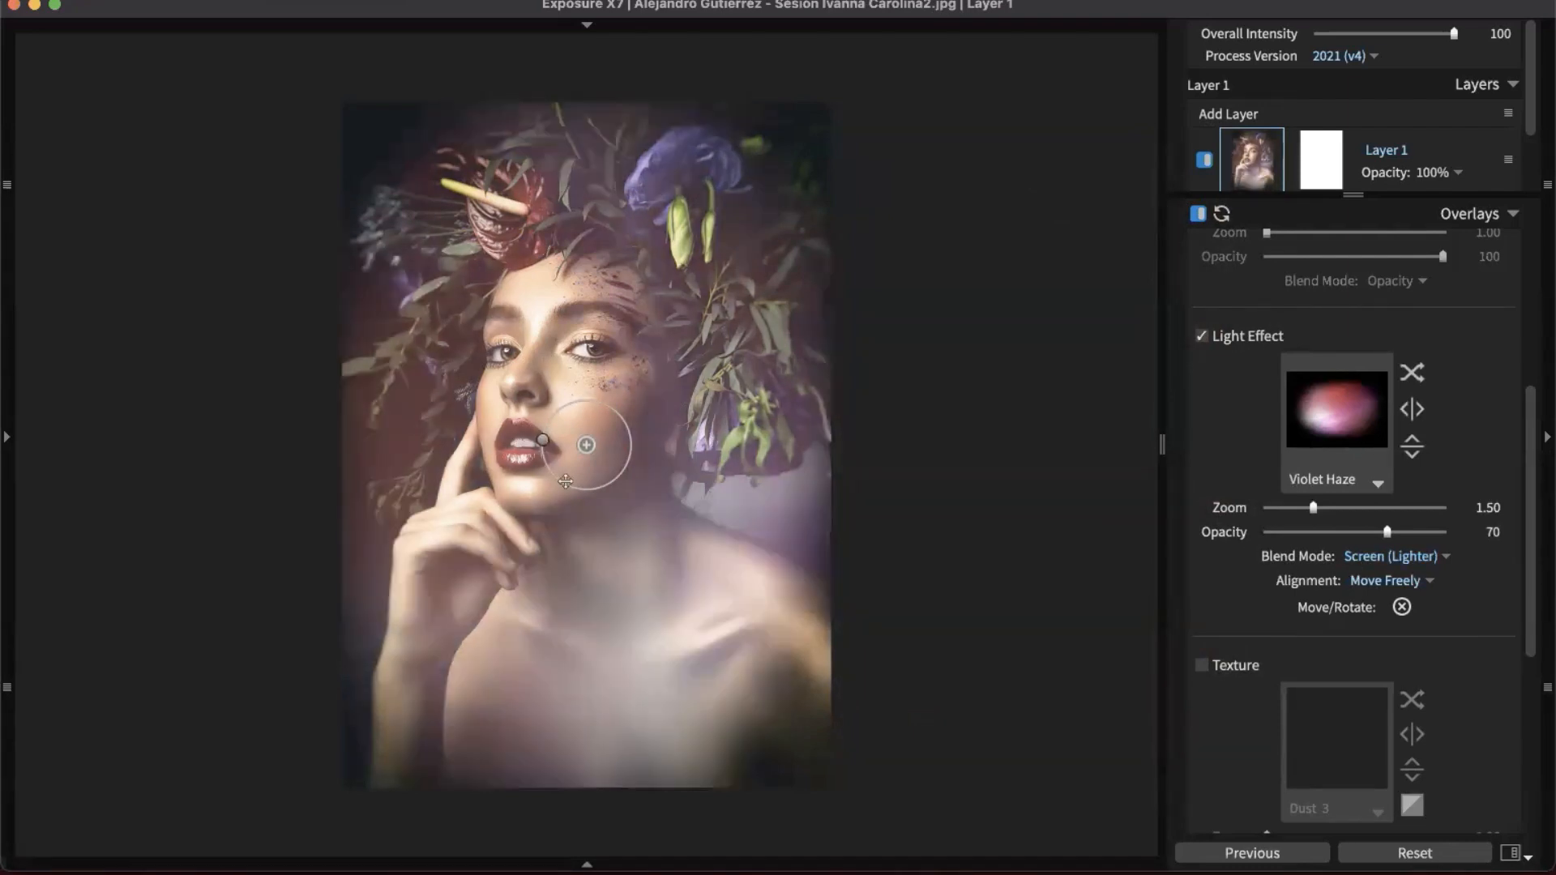
{"action": "left_click_drag", "start_coordinate": [585, 447], "coordinate": [721, 696]}
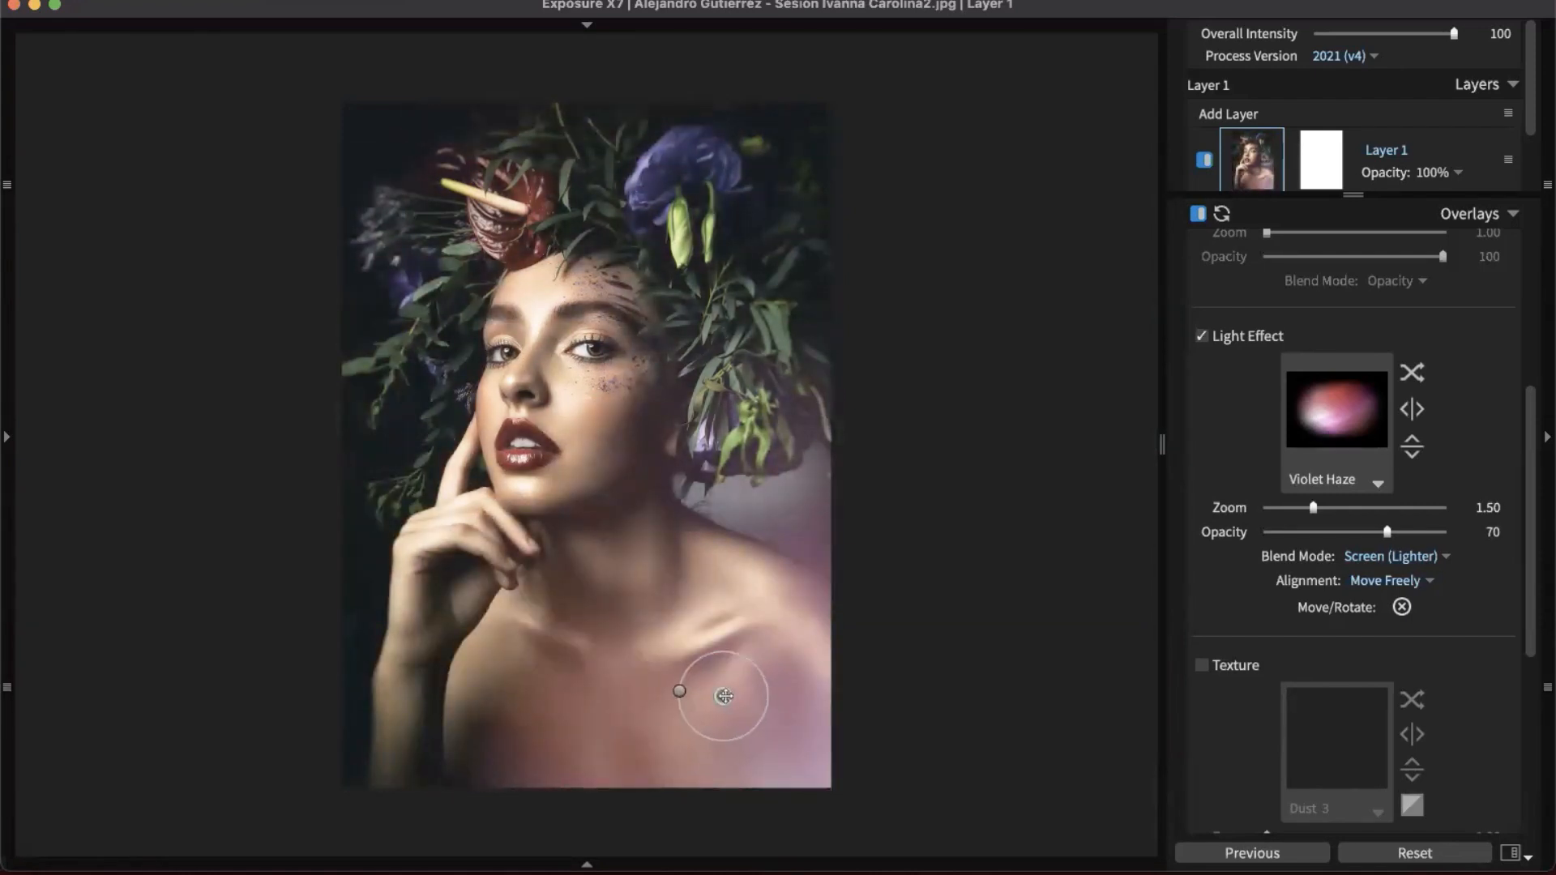
{"action": "left_click", "coordinate": [1401, 507]}
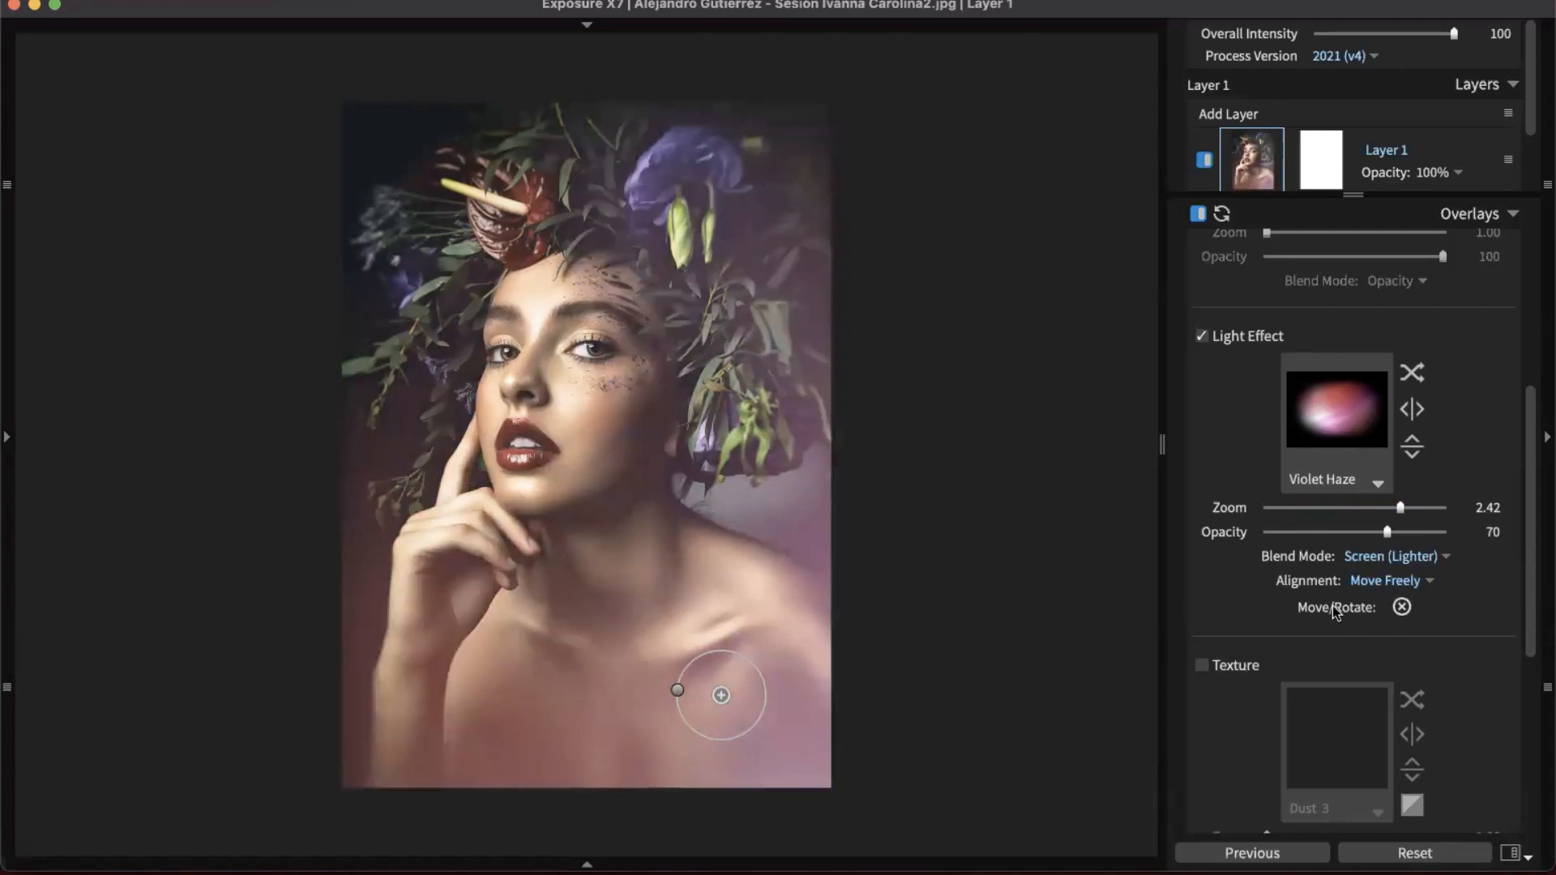
- Place the overlay protect location on the face and set Protect to 54
{"action": "scroll", "coordinate": [1471, 622], "scroll_direction": "down", "scroll_amount": 3}
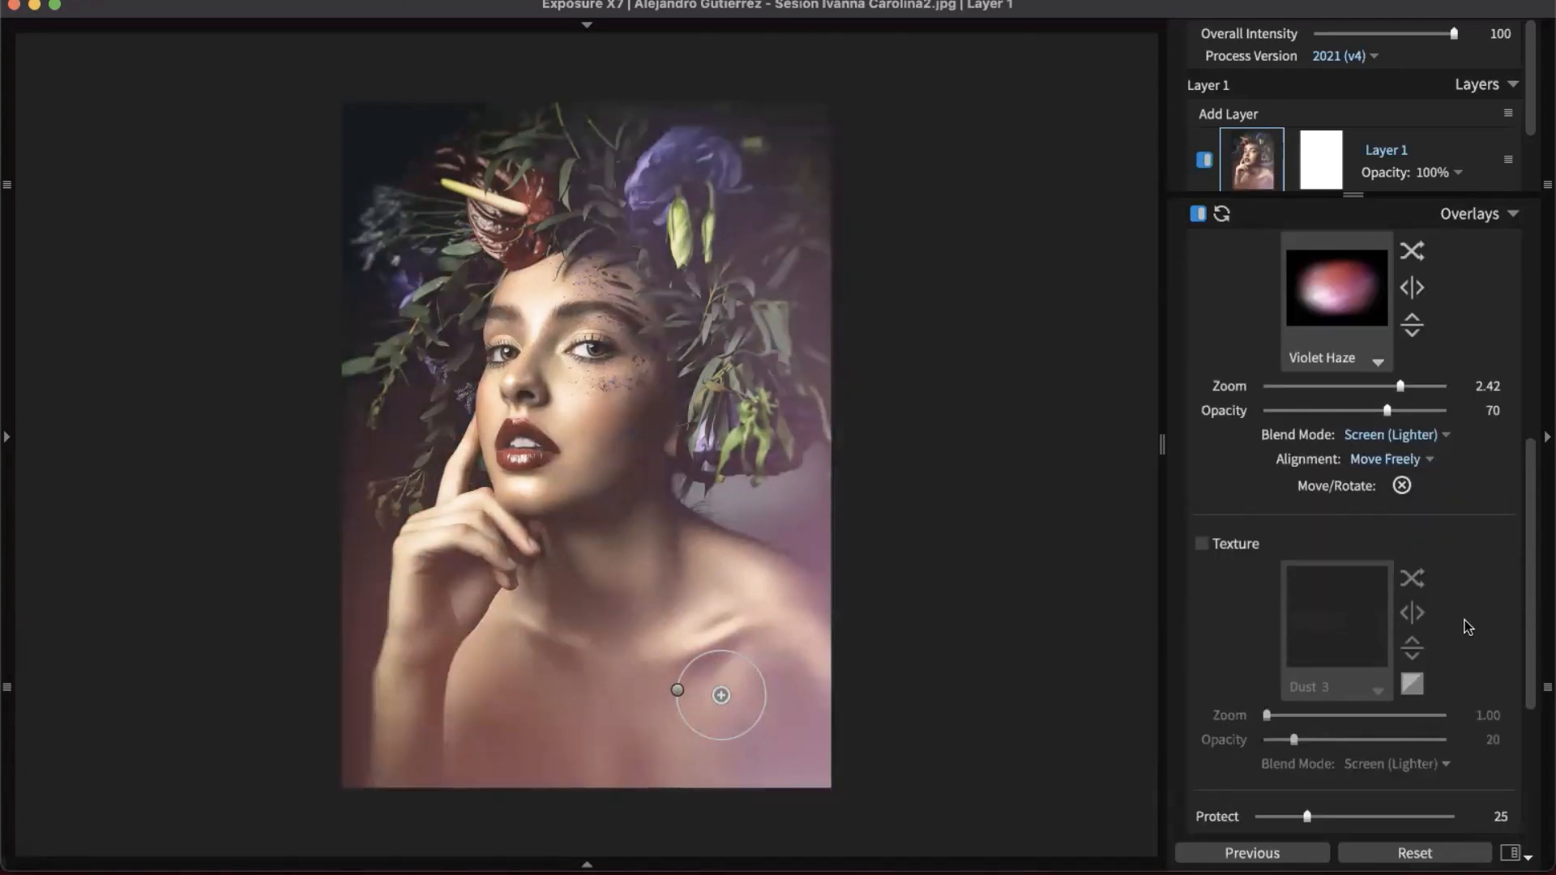
{"action": "scroll", "coordinate": [1466, 620], "scroll_direction": "down", "scroll_amount": 5}
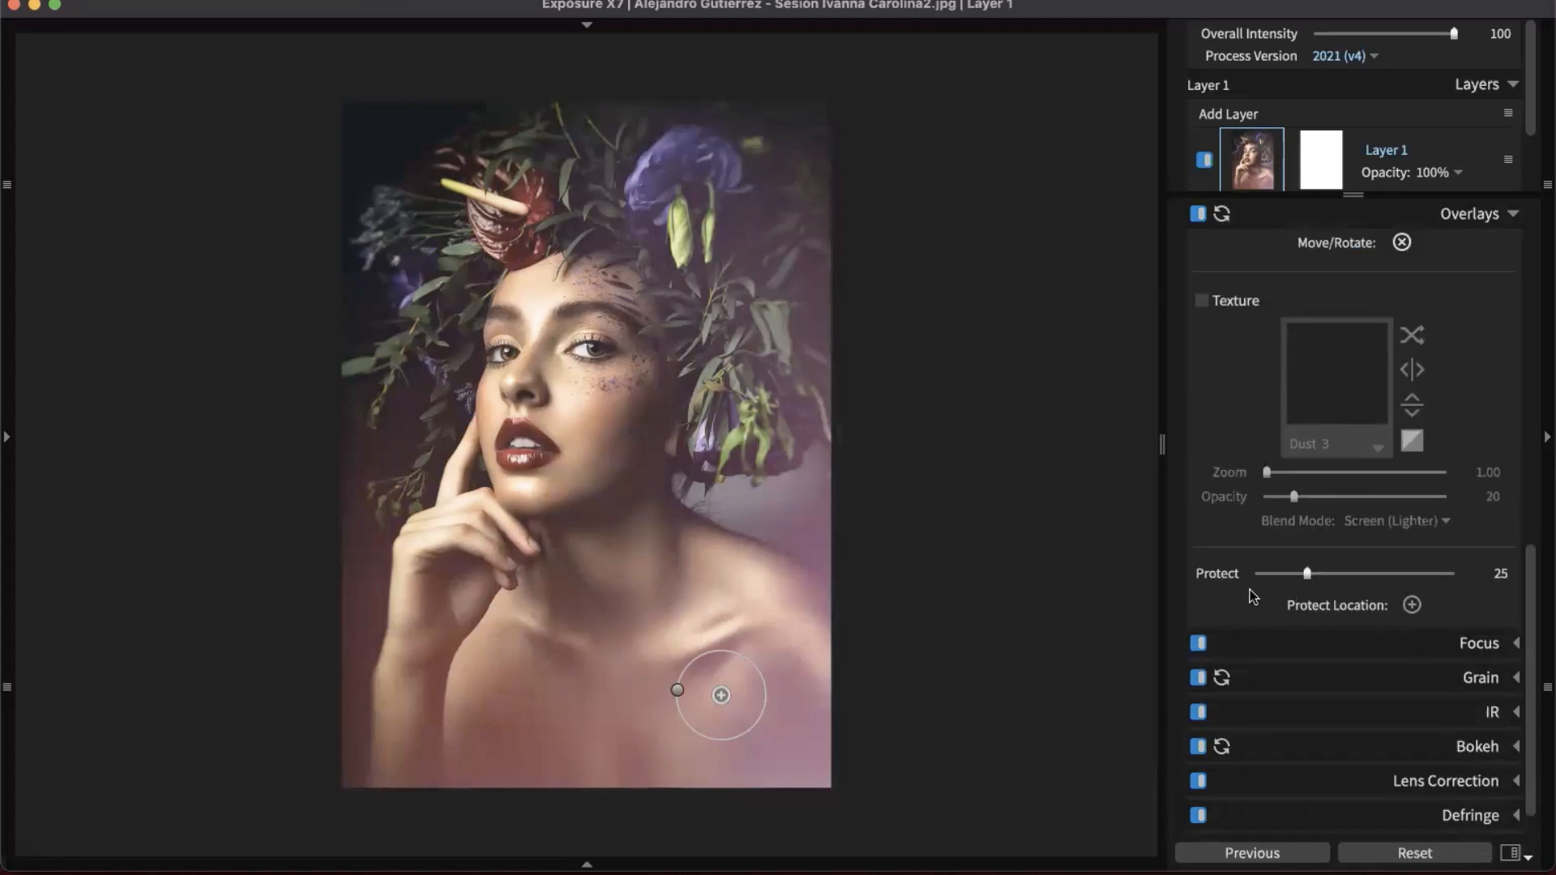
{"action": "left_click", "coordinate": [1412, 605]}
{"action": "left_click", "coordinate": [581, 377]}
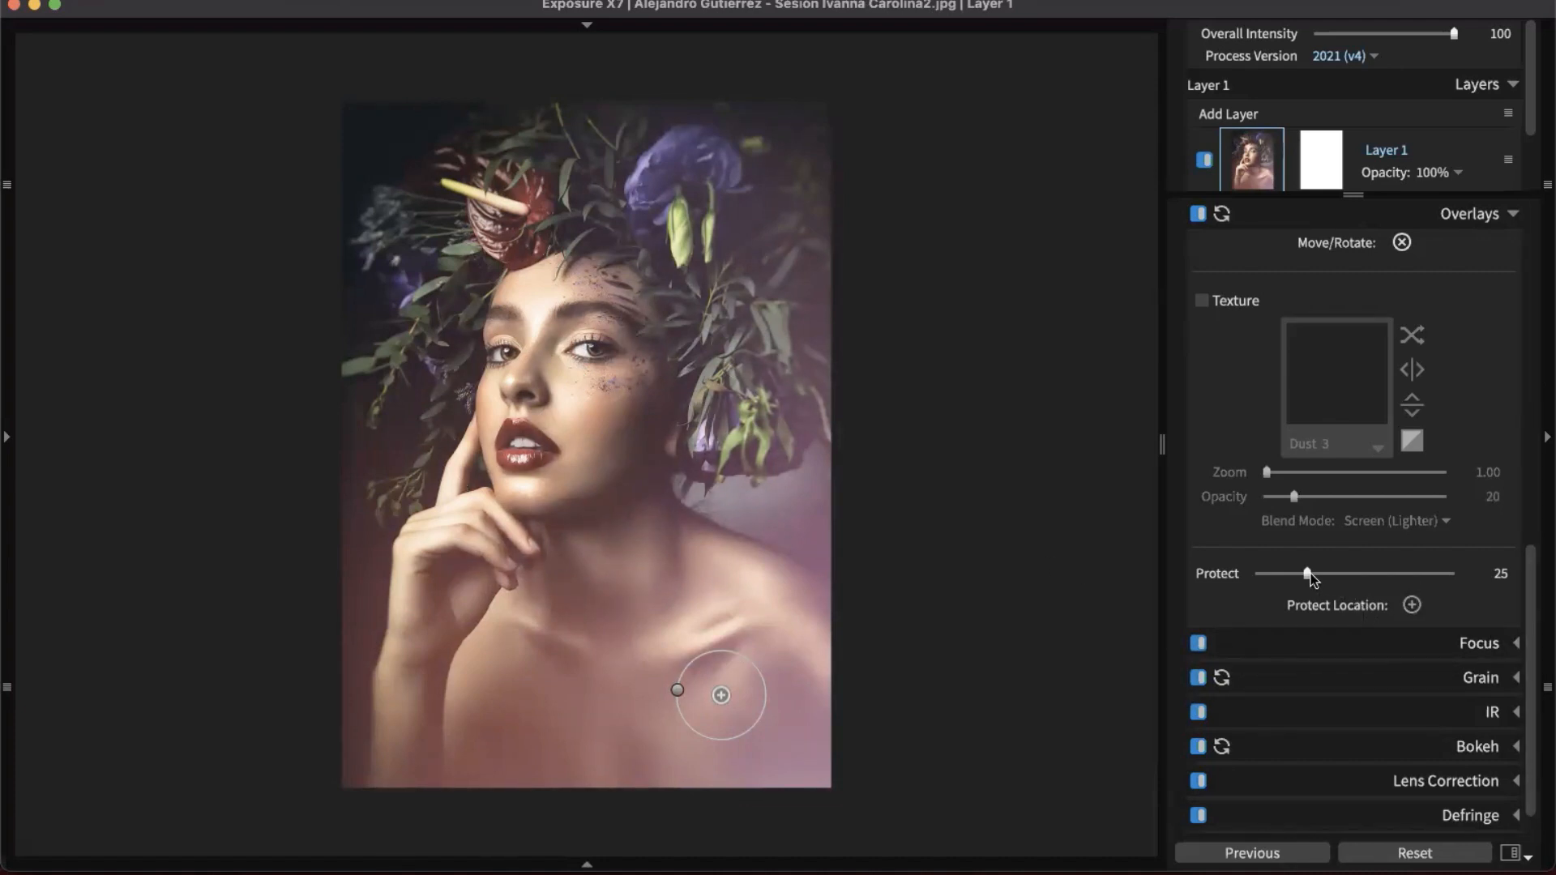
{"action": "left_click_drag", "start_coordinate": [1309, 573], "coordinate": [1361, 574]}
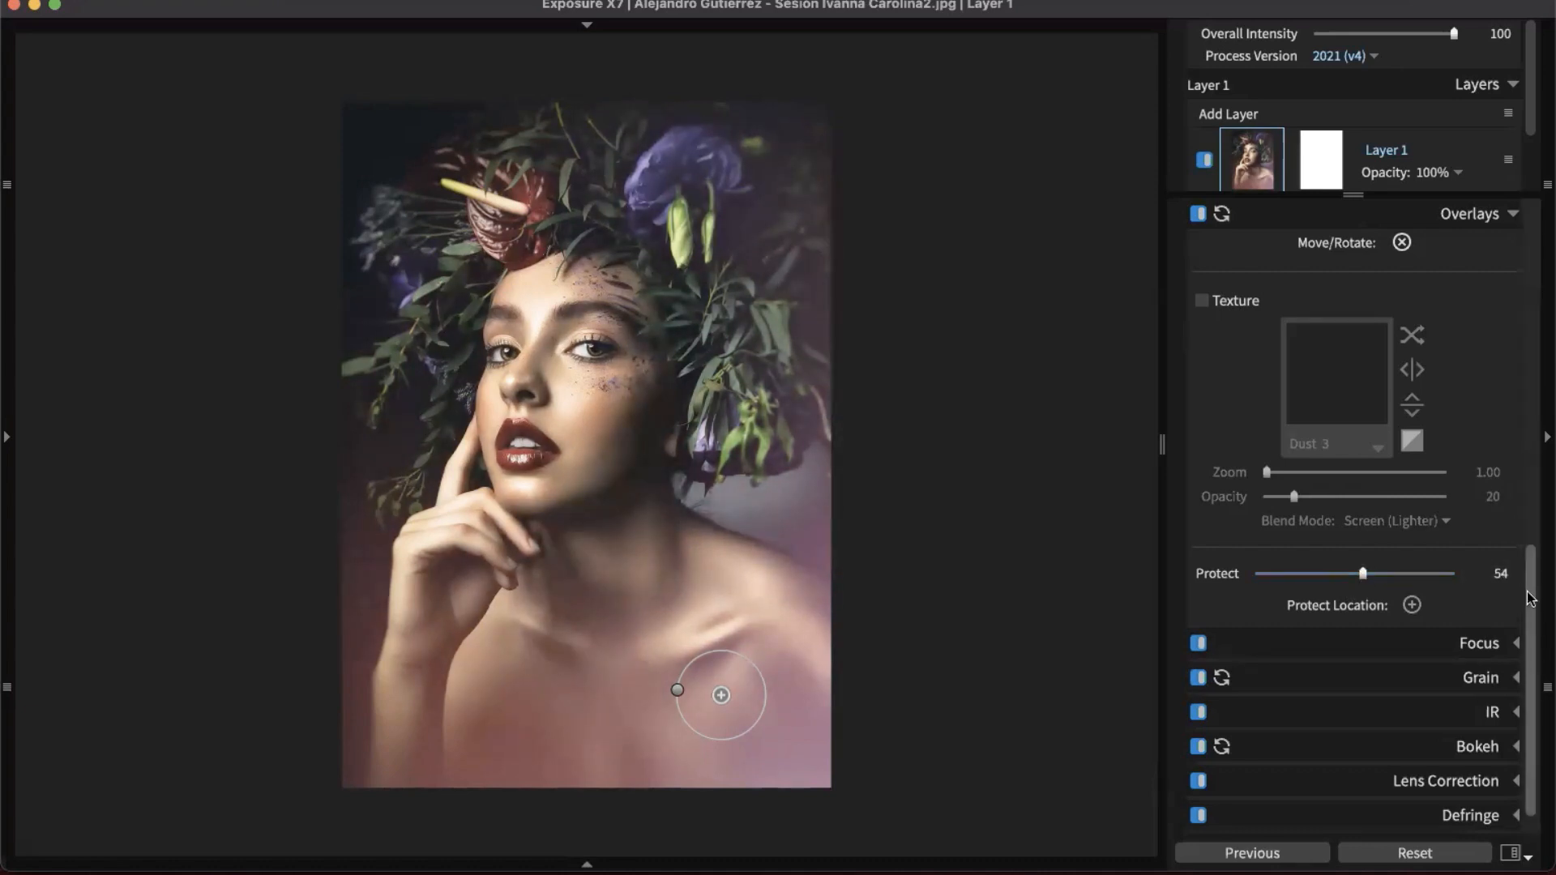
- Lower the Violet Haze light effect's Opacity to 31
{"action": "scroll", "coordinate": [1527, 591], "scroll_direction": "up", "scroll_amount": 4}
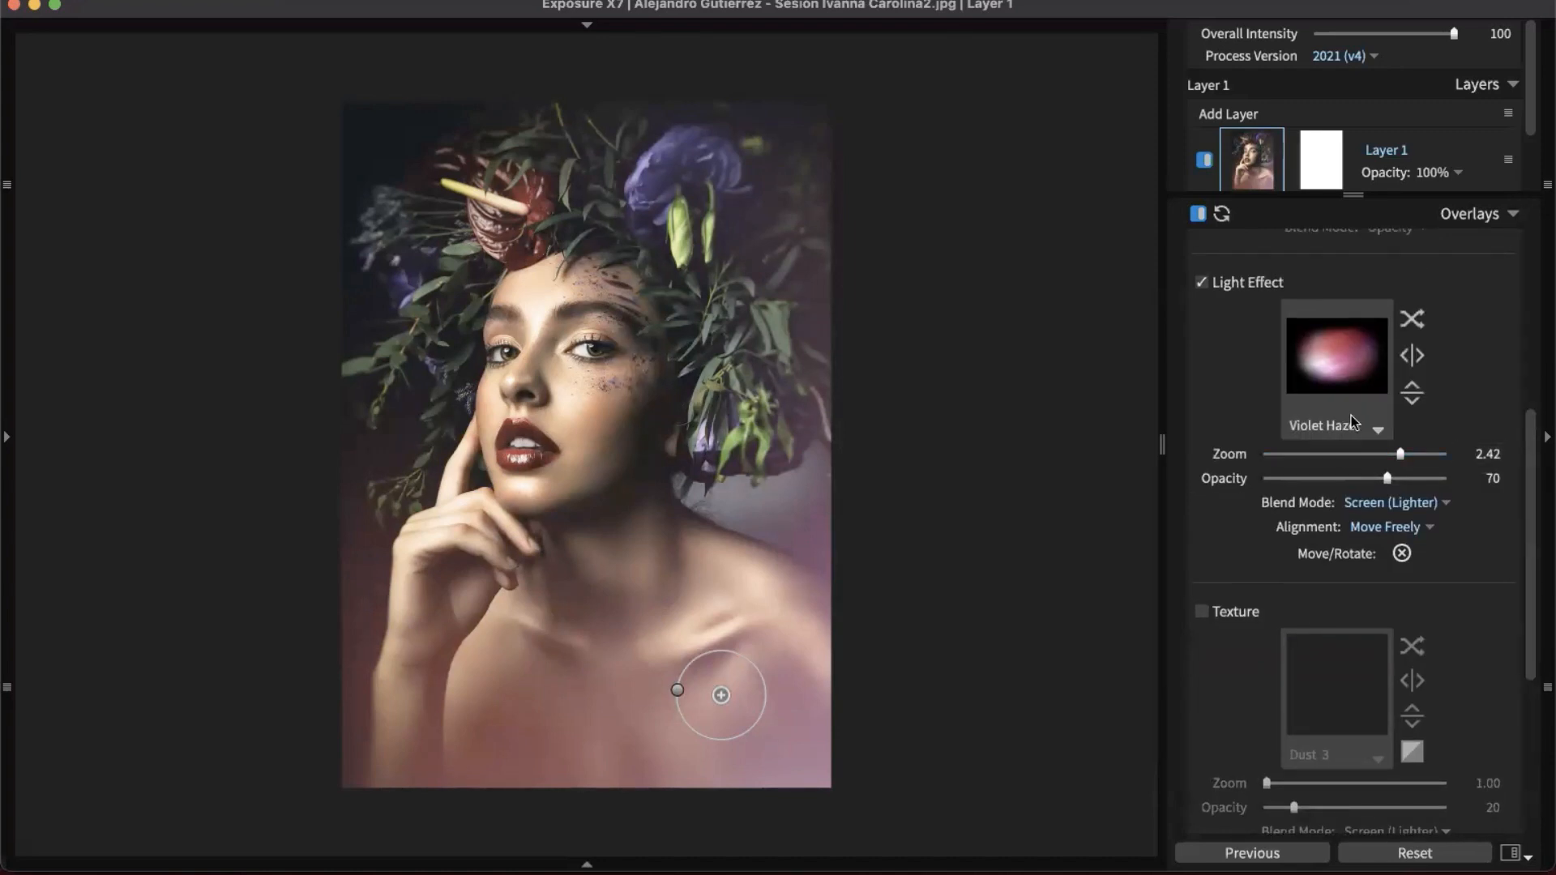
{"action": "scroll", "coordinate": [1468, 507], "scroll_direction": "up", "scroll_amount": 3}
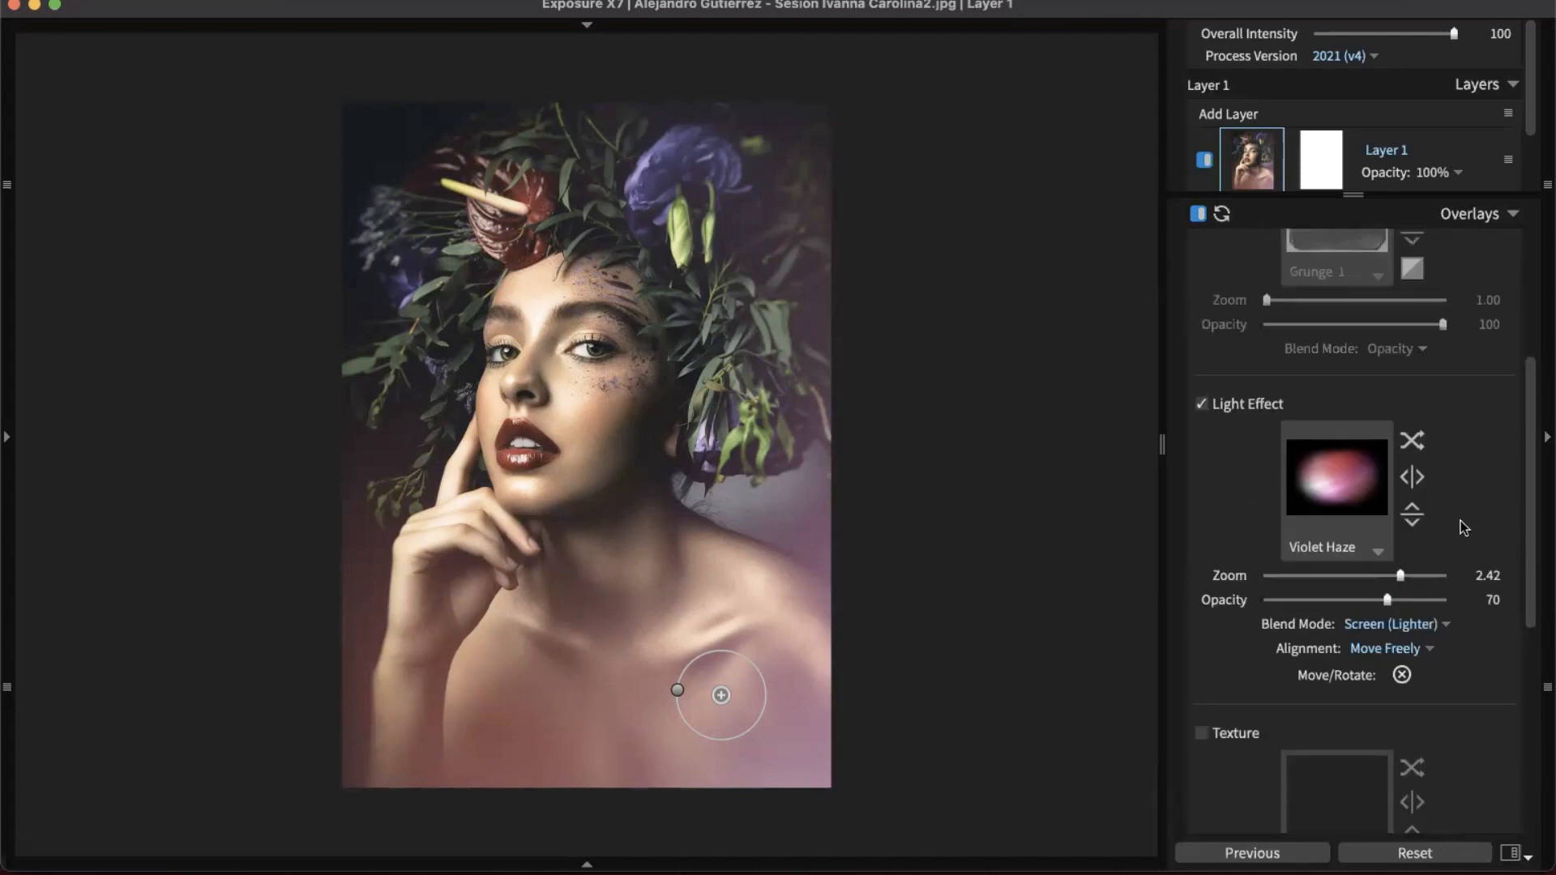
{"action": "scroll", "coordinate": [1460, 520], "scroll_direction": "up", "scroll_amount": 1}
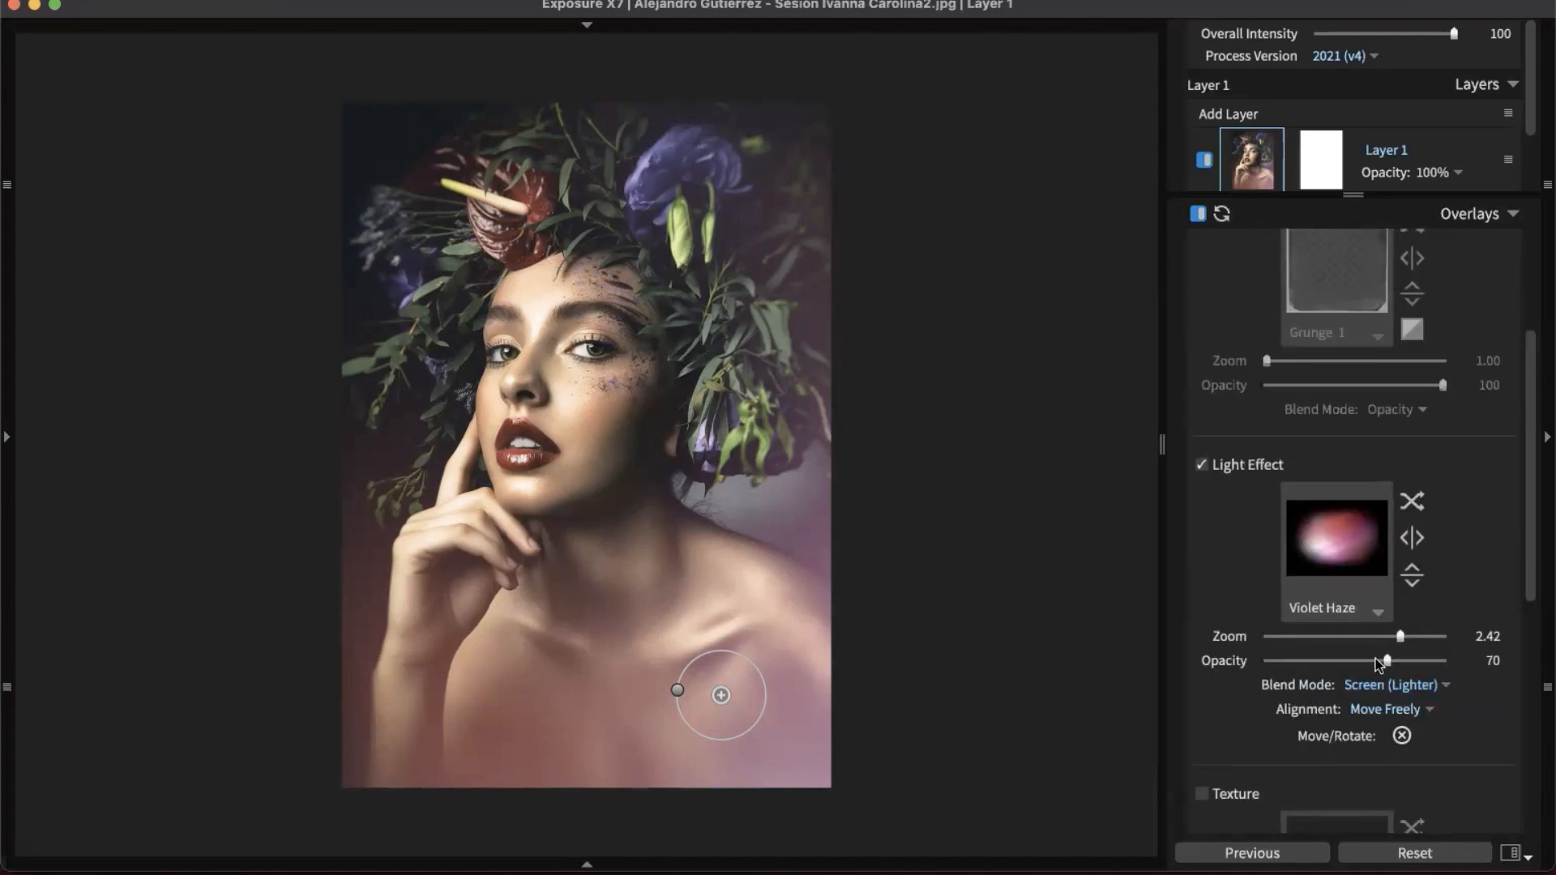
{"action": "left_click", "coordinate": [1324, 661]}
{"action": "left_click_drag", "start_coordinate": [1320, 660], "coordinate": [1312, 664]}
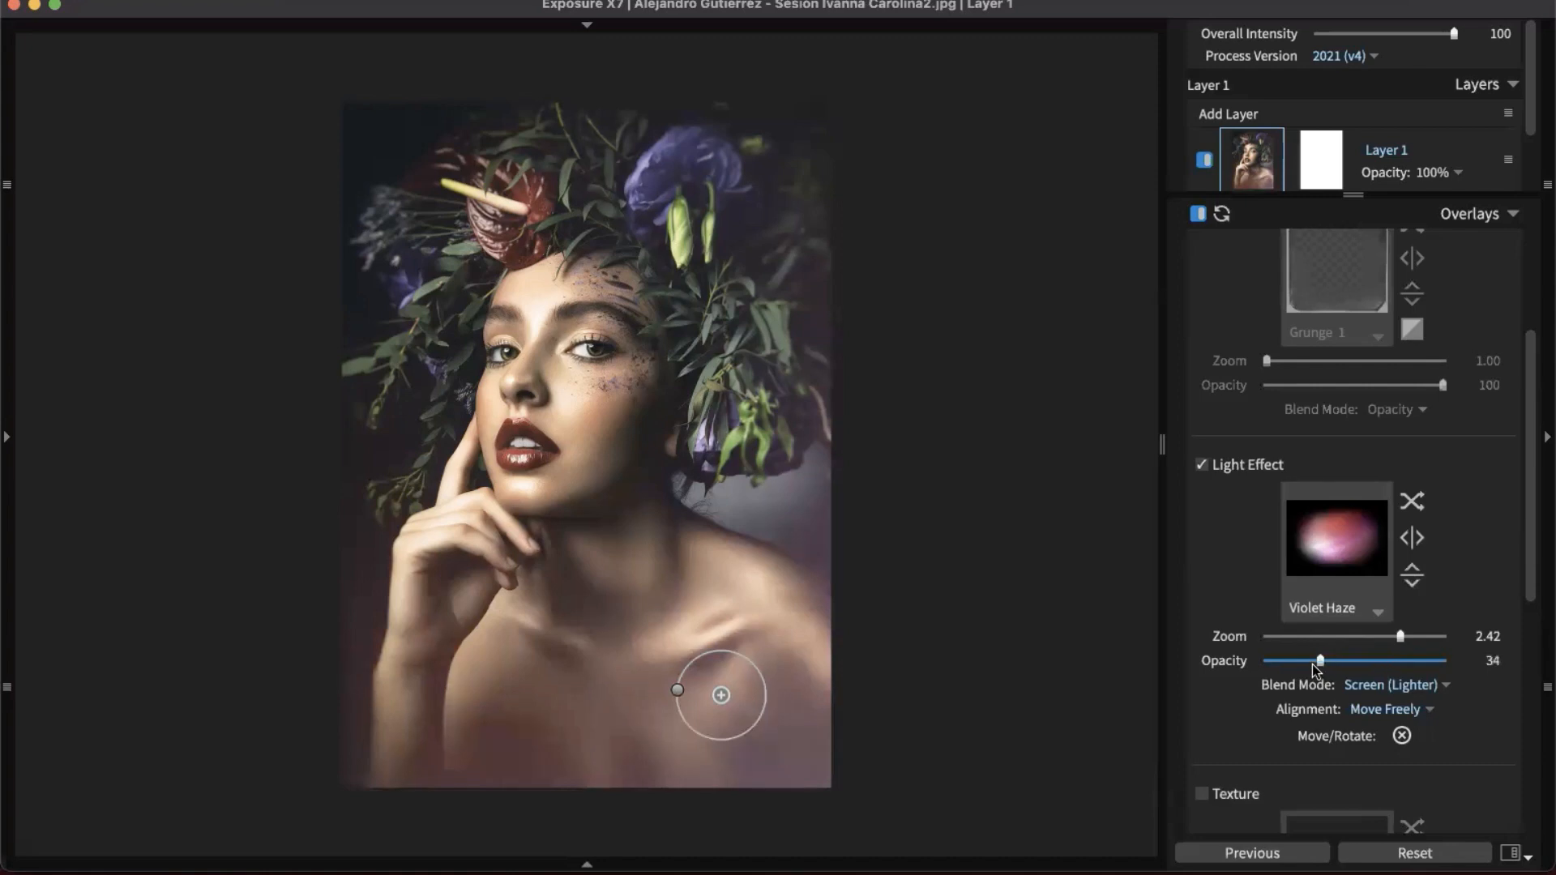
- Compare the portrait with the overlays switched off and on
{"action": "left_click", "coordinate": [1482, 217]}
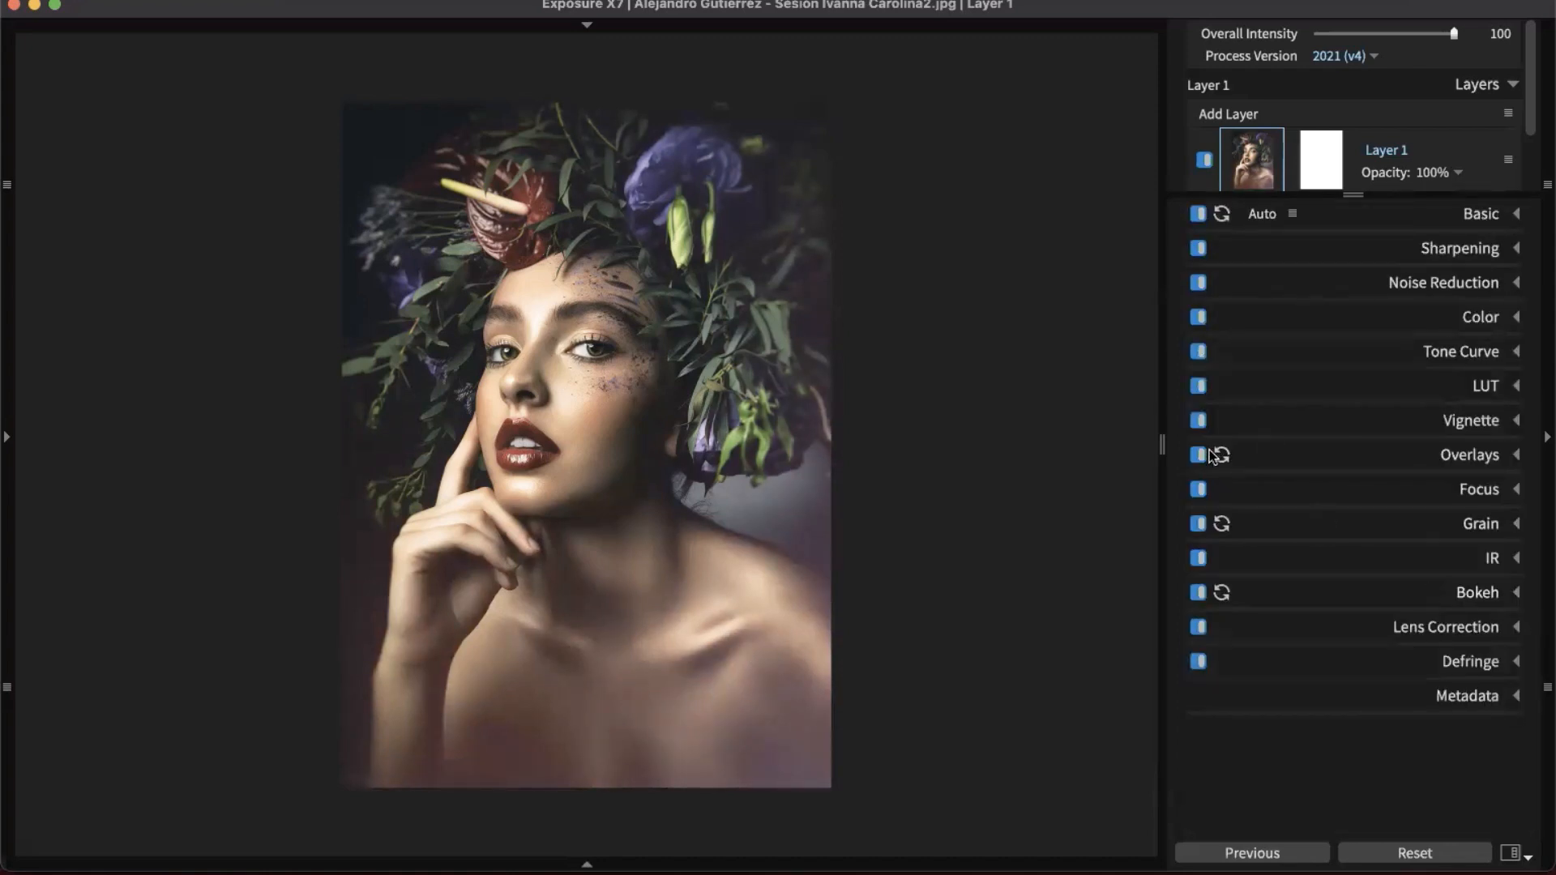
{"action": "left_click", "coordinate": [1201, 456]}
{"action": "left_click", "coordinate": [1202, 455]}
- Try the Grunge 1 border overlay on the portrait and turn it off again
{"action": "left_click", "coordinate": [1466, 452]}
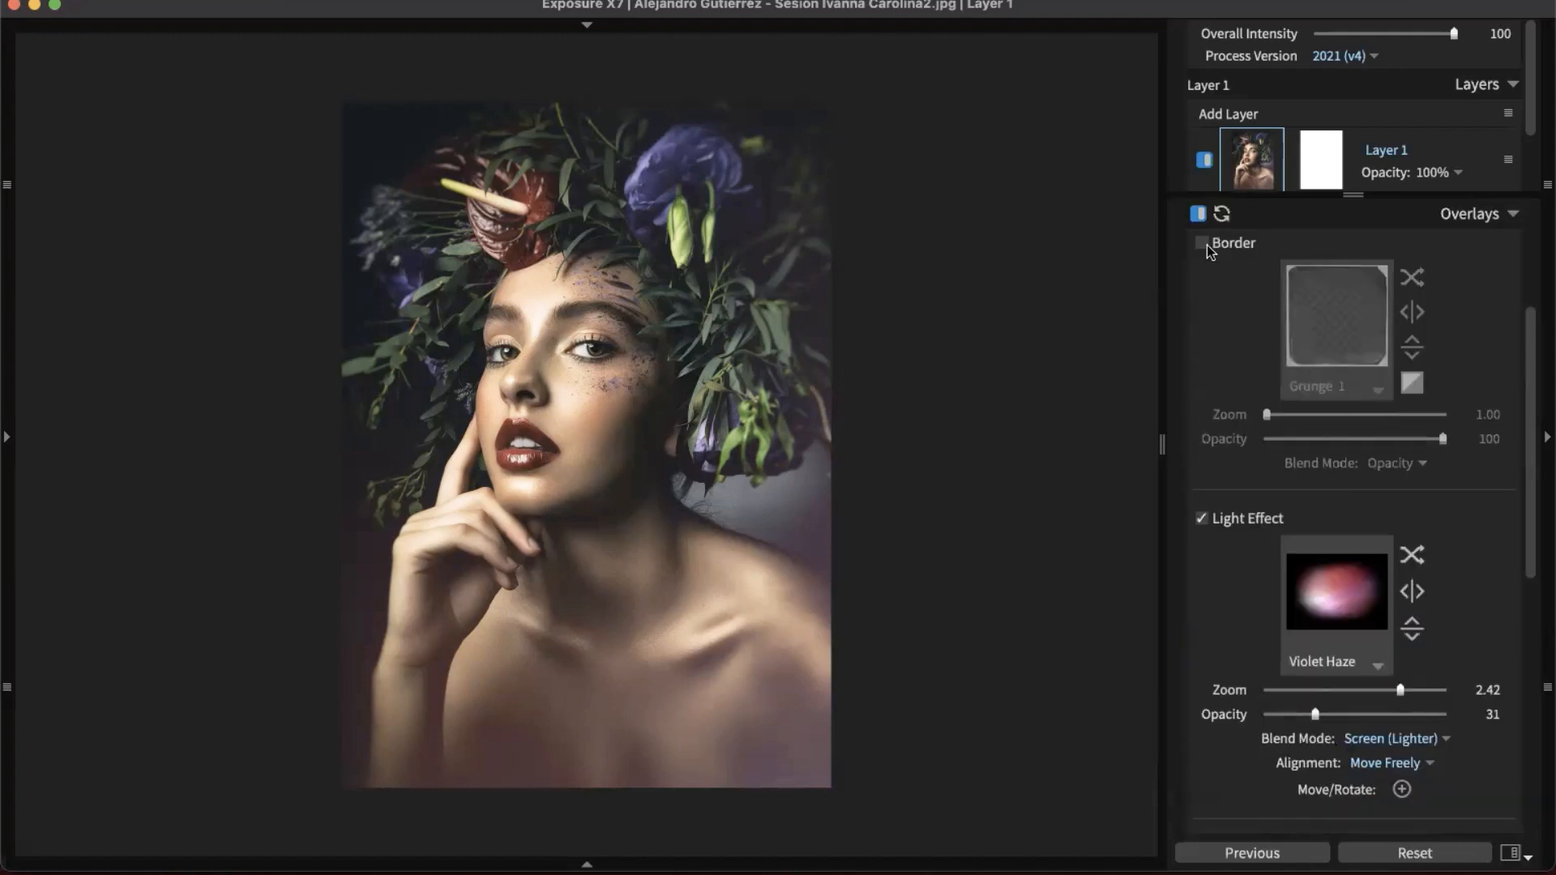
{"action": "left_click", "coordinate": [1205, 244]}
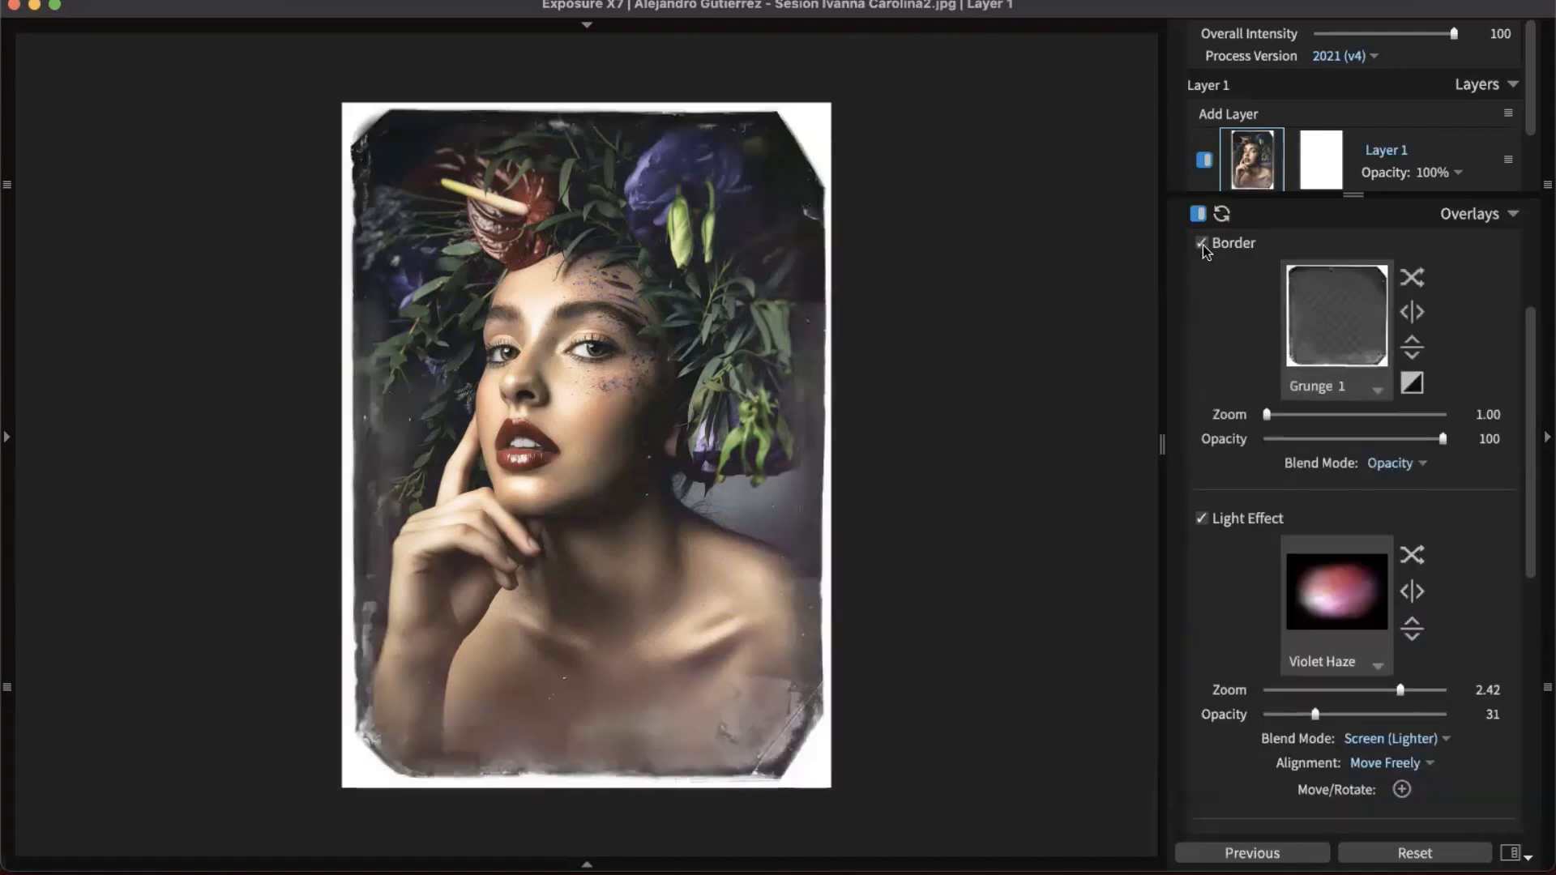
{"action": "left_click", "coordinate": [1203, 245]}
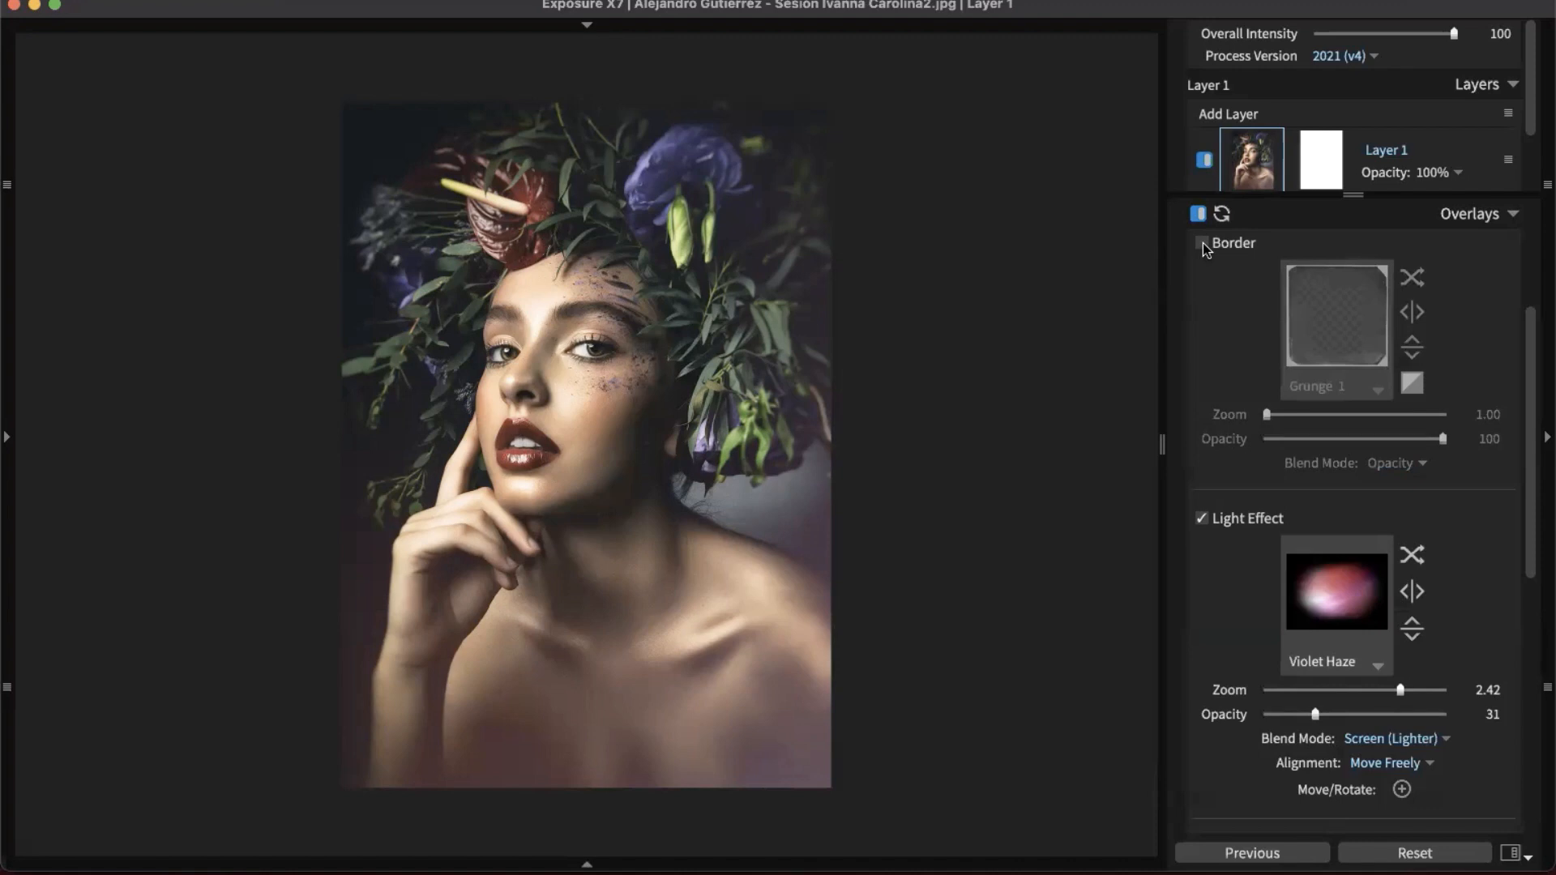
- Apply an Image Wash texture overlay to the portrait and try inverting it
{"action": "scroll", "coordinate": [1271, 610], "scroll_direction": "down", "scroll_amount": 5}
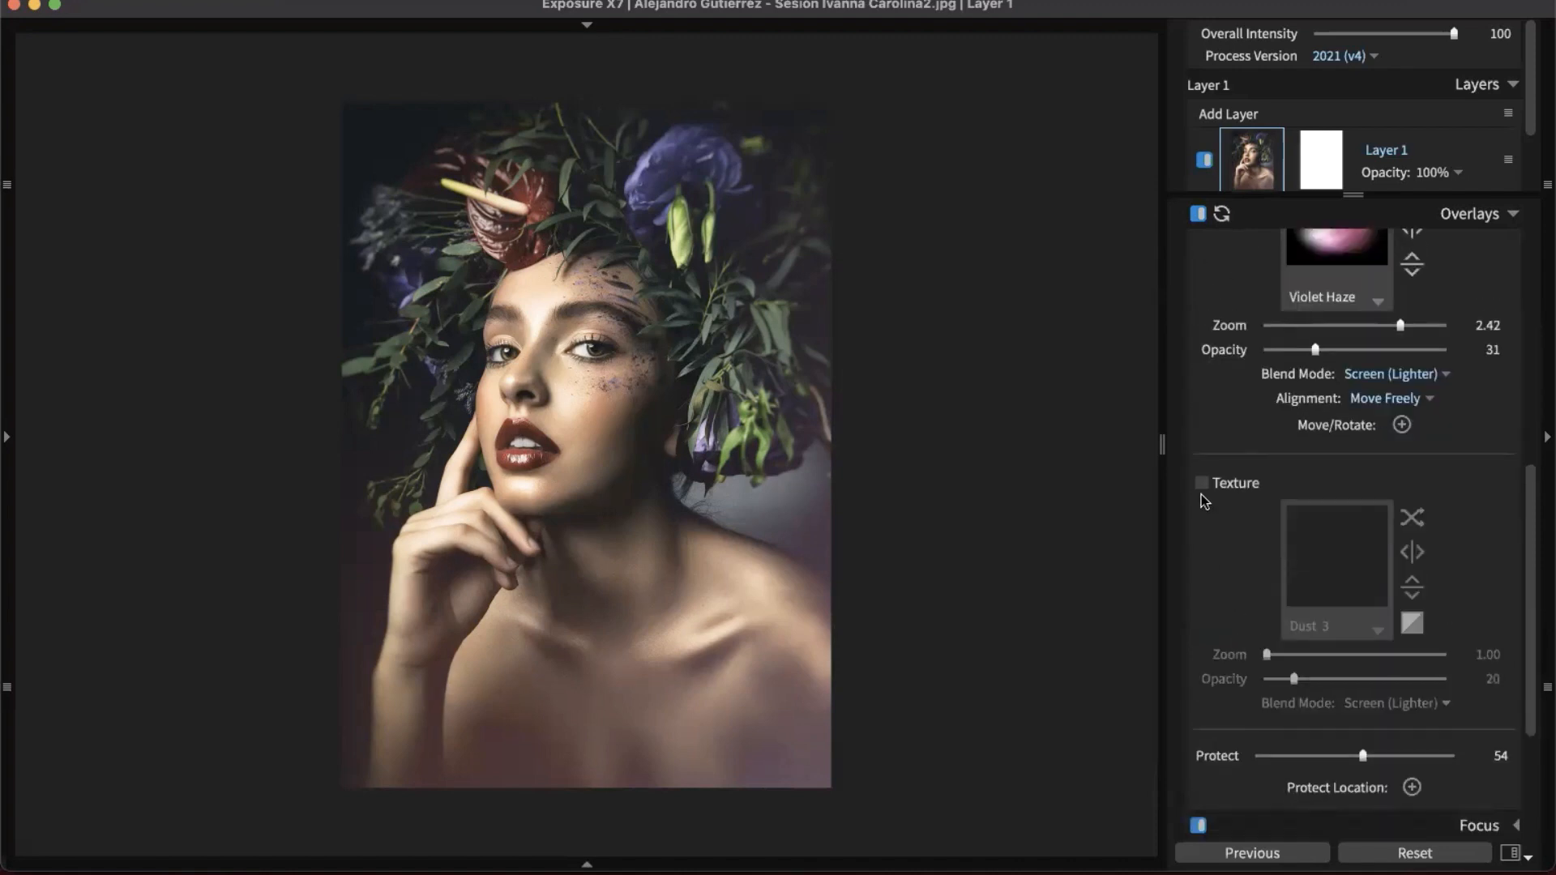
{"action": "left_click", "coordinate": [1297, 553]}
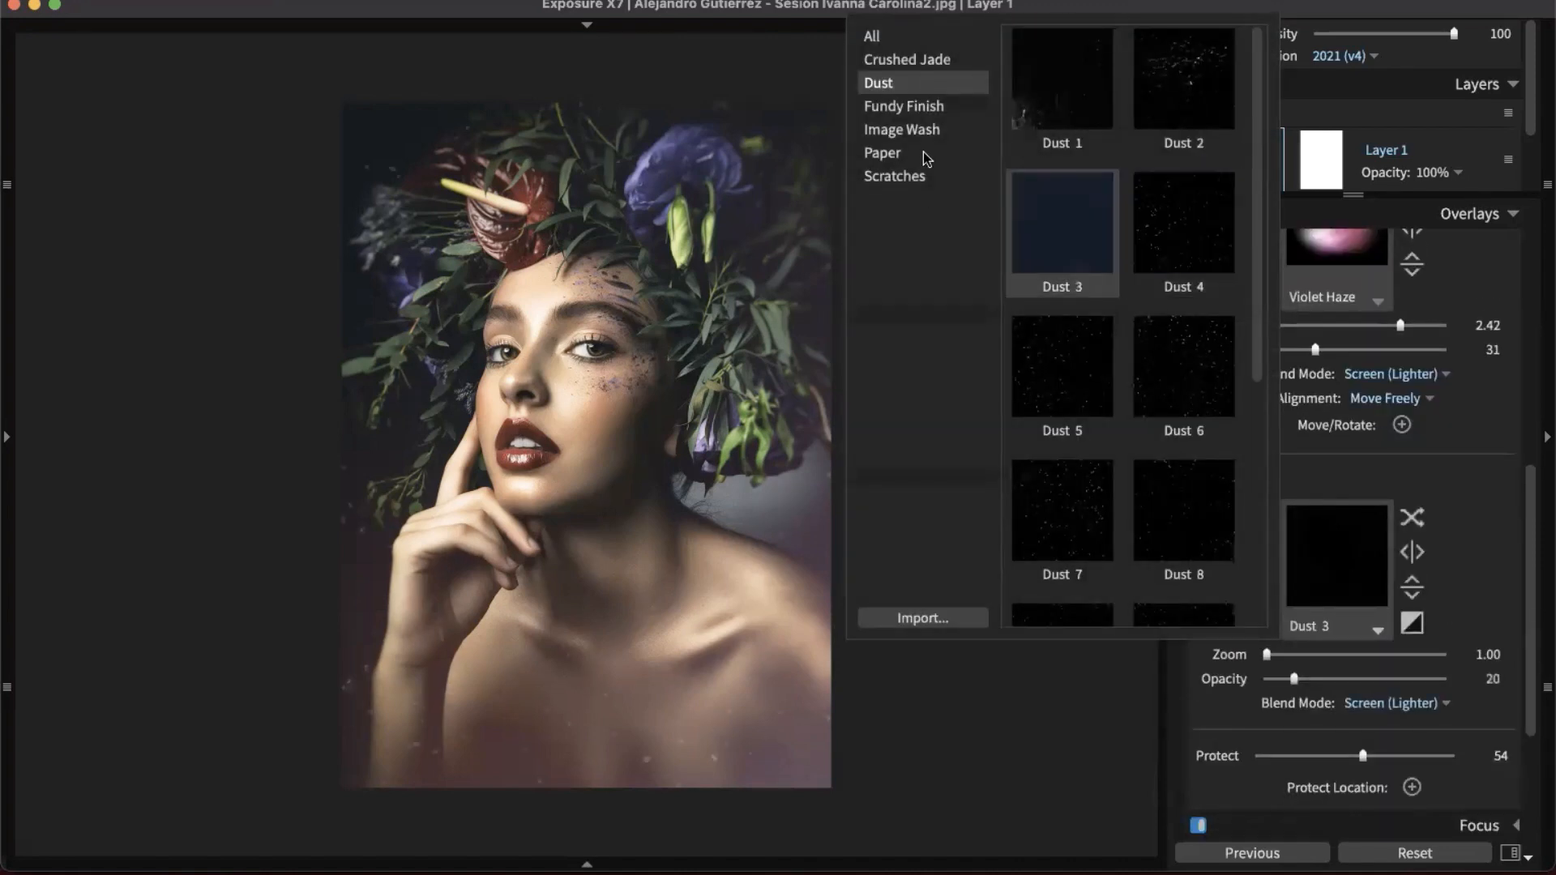
{"action": "left_click", "coordinate": [901, 129]}
{"action": "left_click", "coordinate": [1063, 231]}
{"action": "left_click", "coordinate": [1097, 250]}
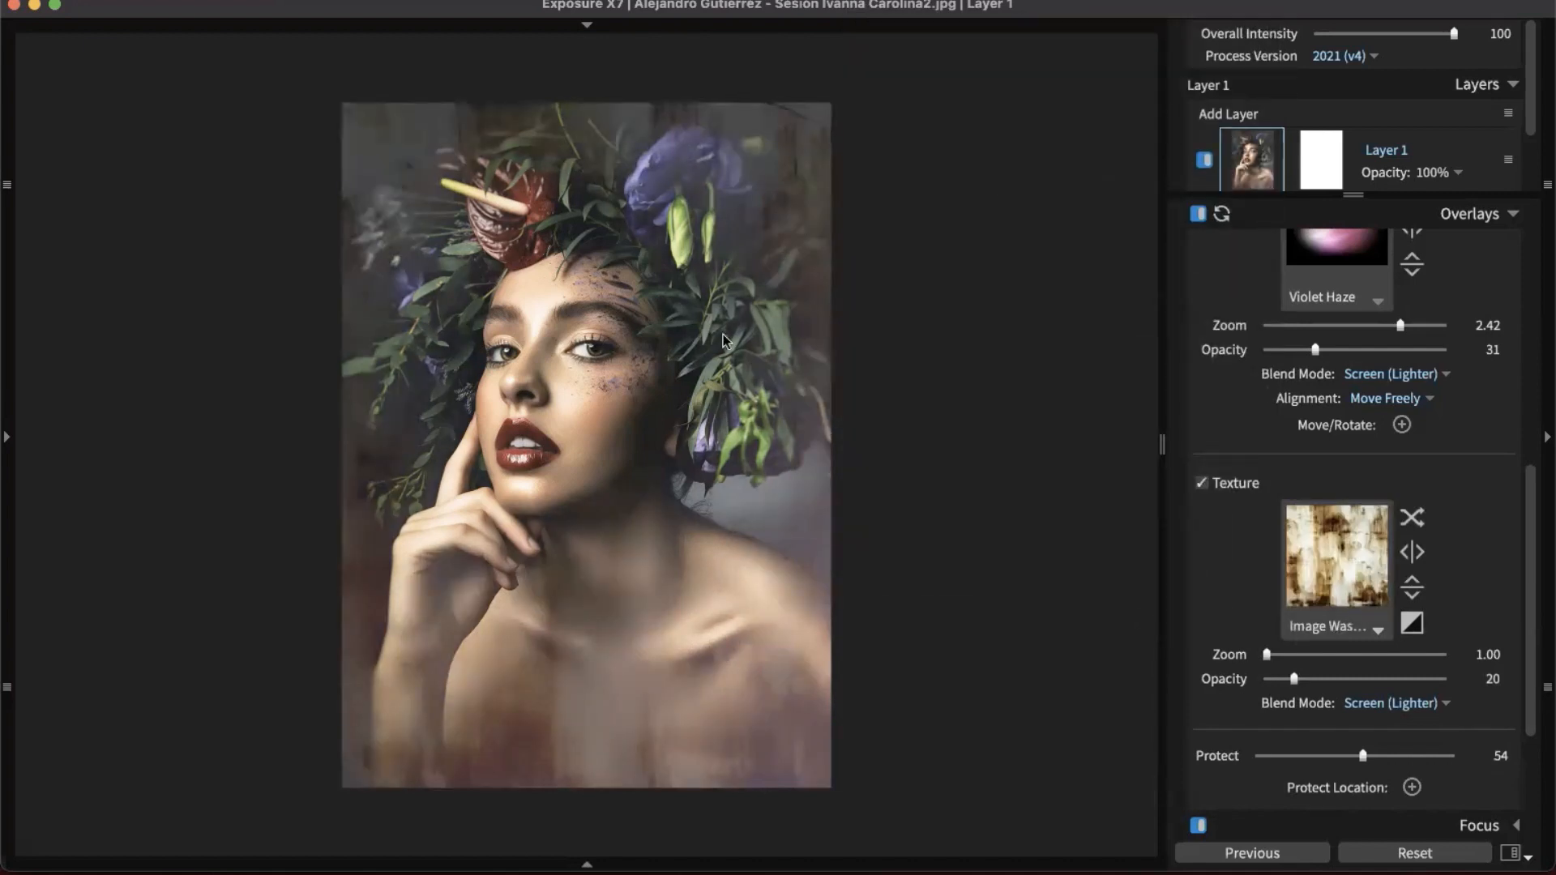
{"action": "left_click", "coordinate": [1412, 622]}
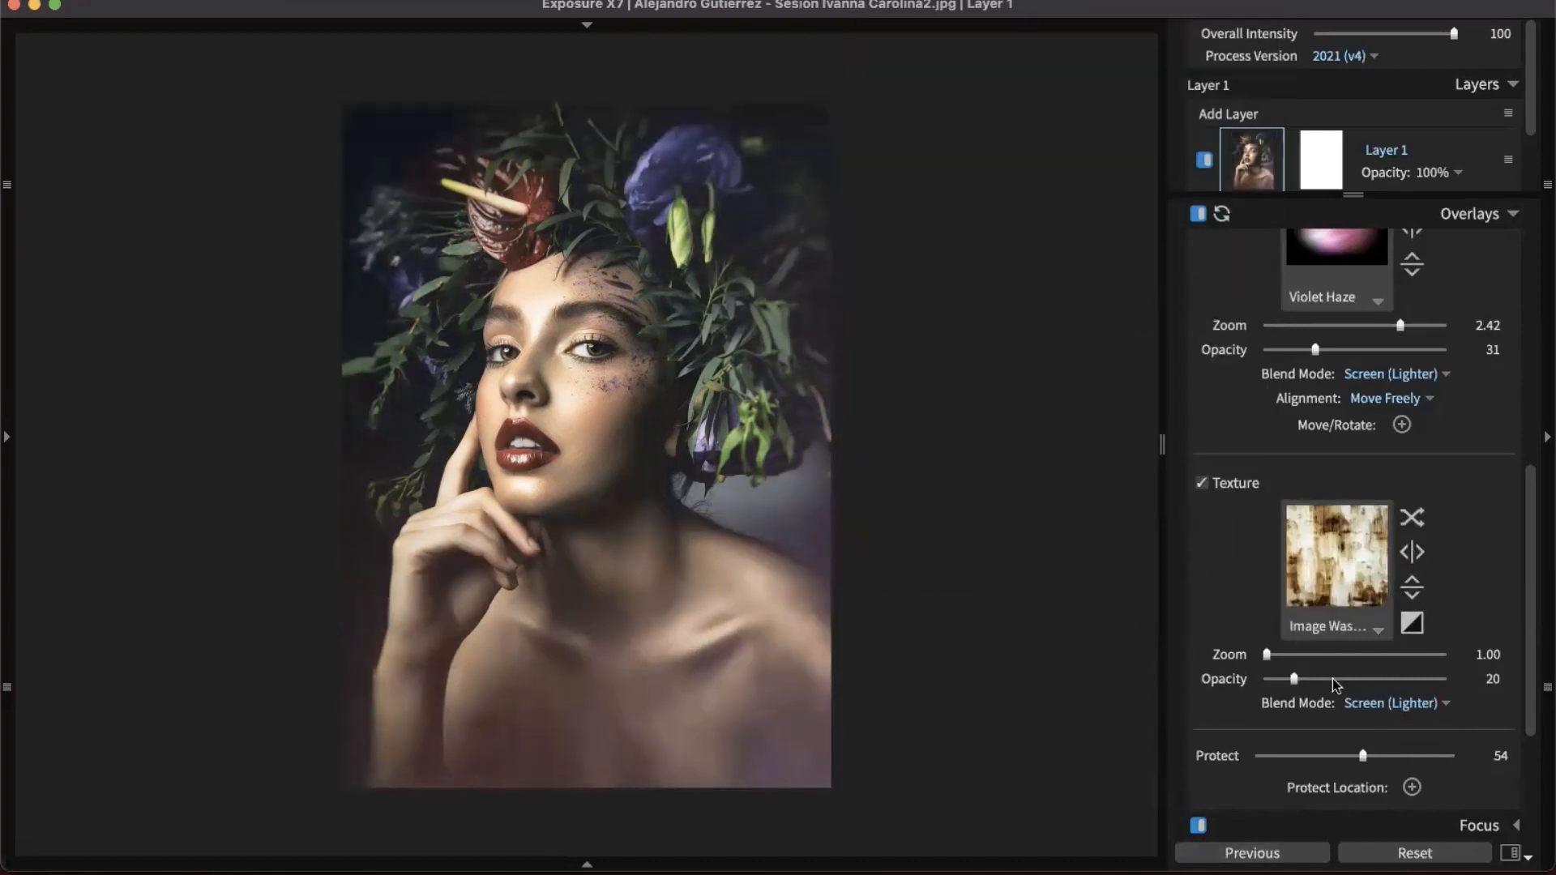
- Try the Image Wash texture at Zoom 1.53 and Opacity 60, and turn the texture off
{"action": "left_click", "coordinate": [1317, 654]}
{"action": "left_click_drag", "start_coordinate": [1294, 678], "coordinate": [1369, 679]}
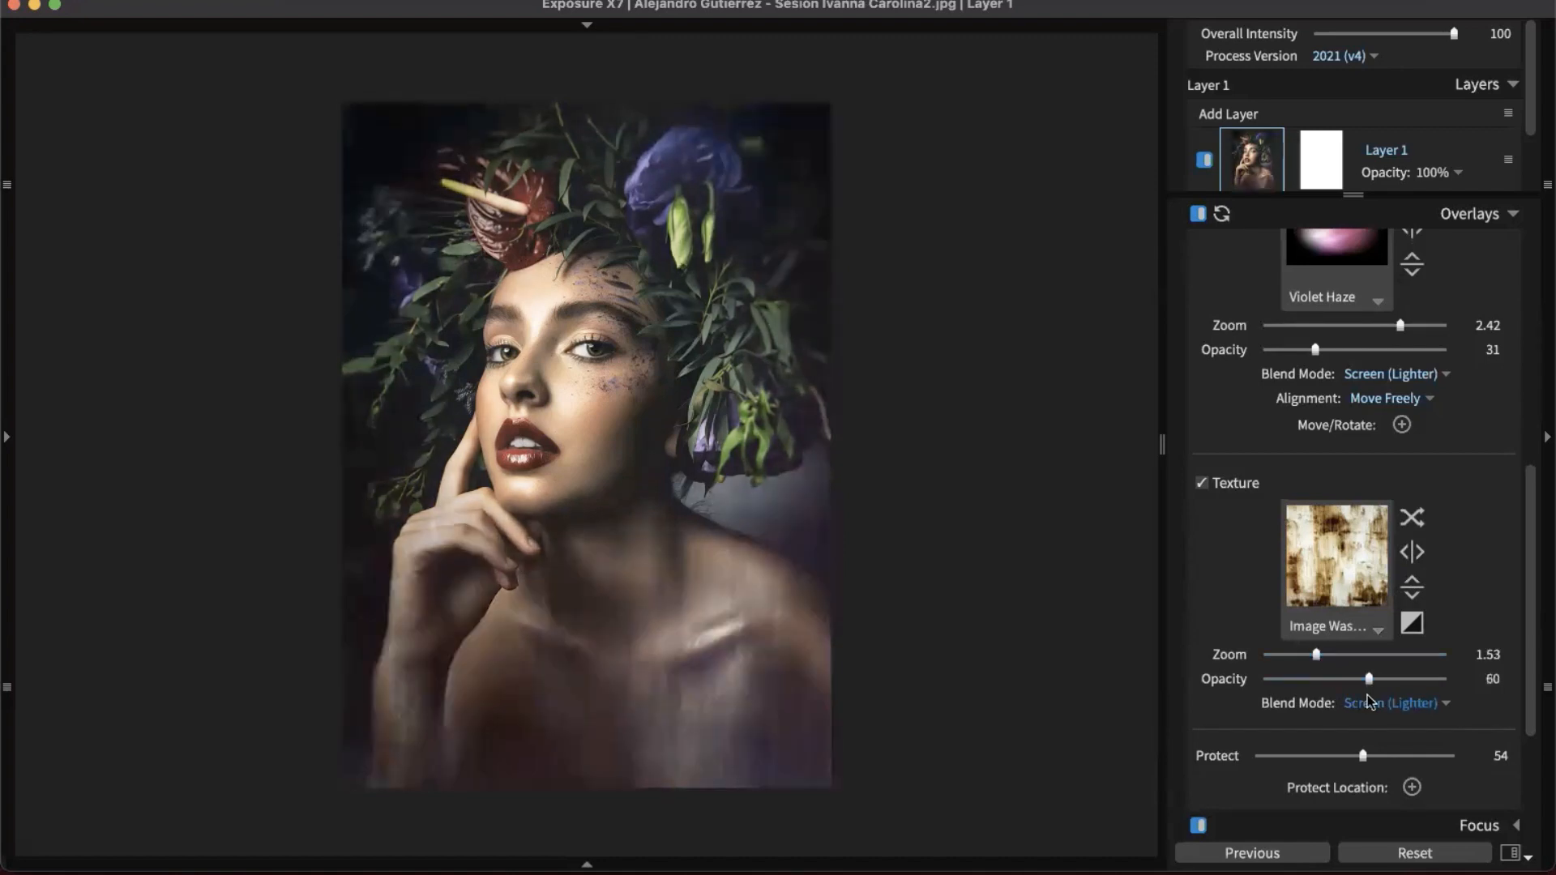
{"action": "left_click", "coordinate": [1201, 484]}
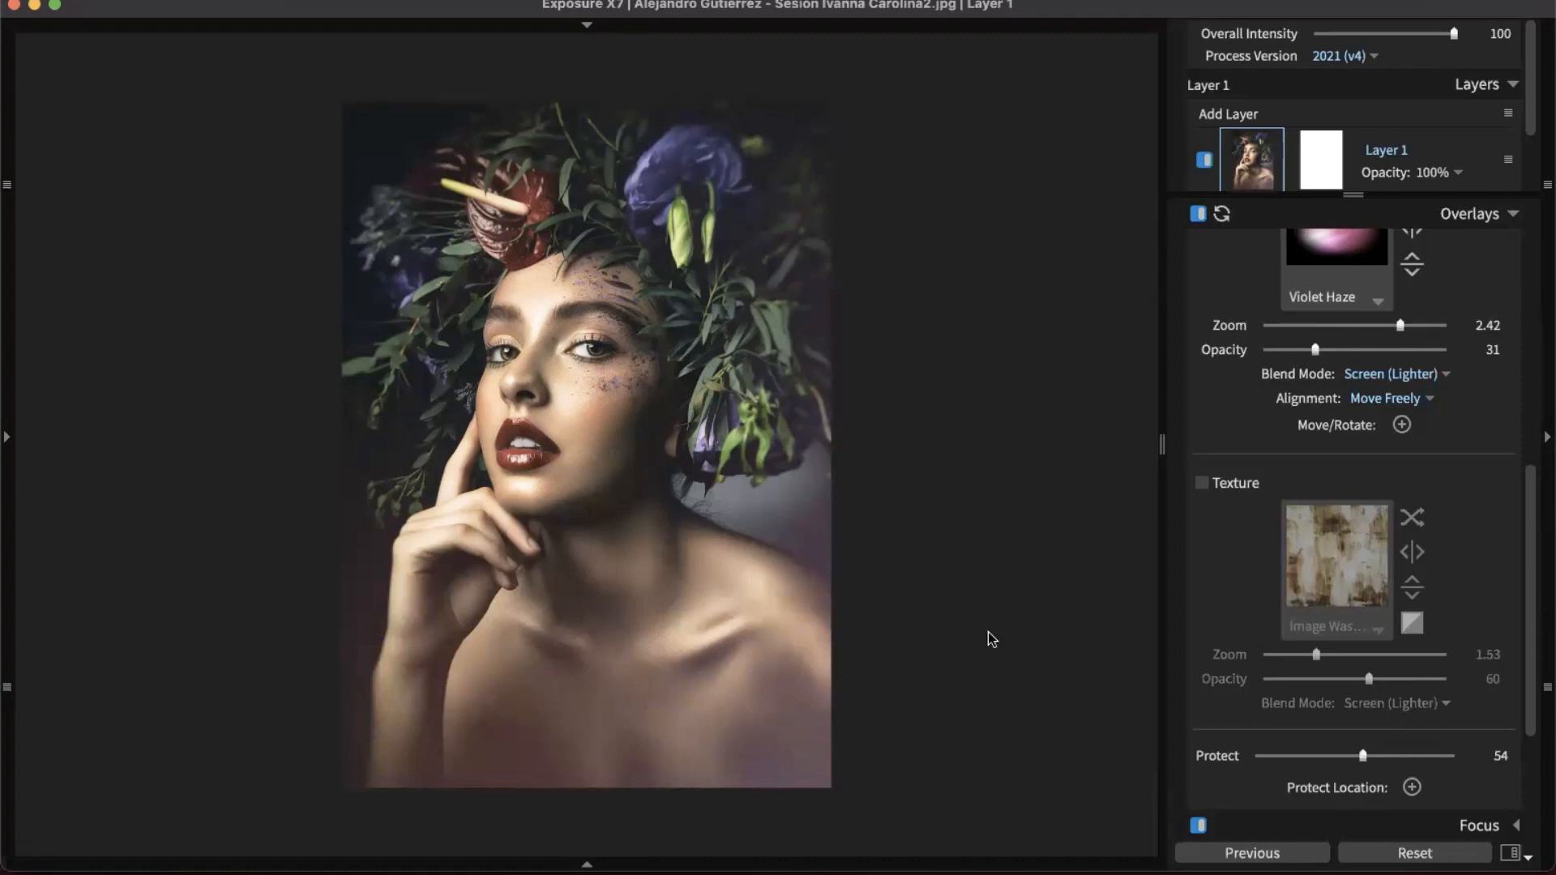
- Add a new layer above the existing edits and rename the original layer Basic Edits
{"action": "left_click", "coordinate": [1451, 221]}
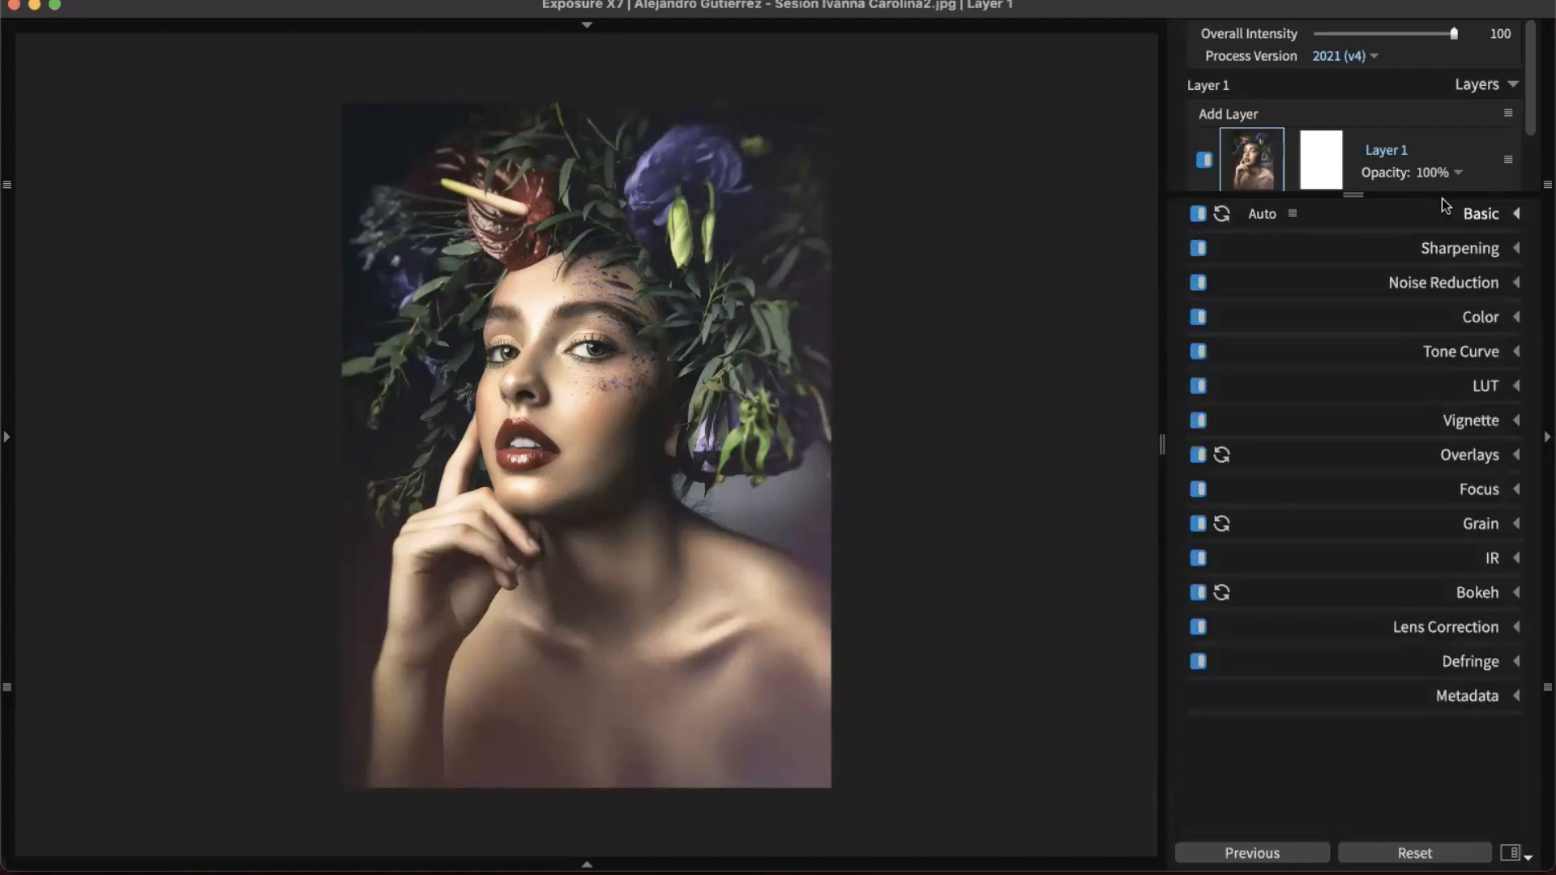
{"action": "left_click_drag", "start_coordinate": [1434, 194], "coordinate": [1439, 272]}
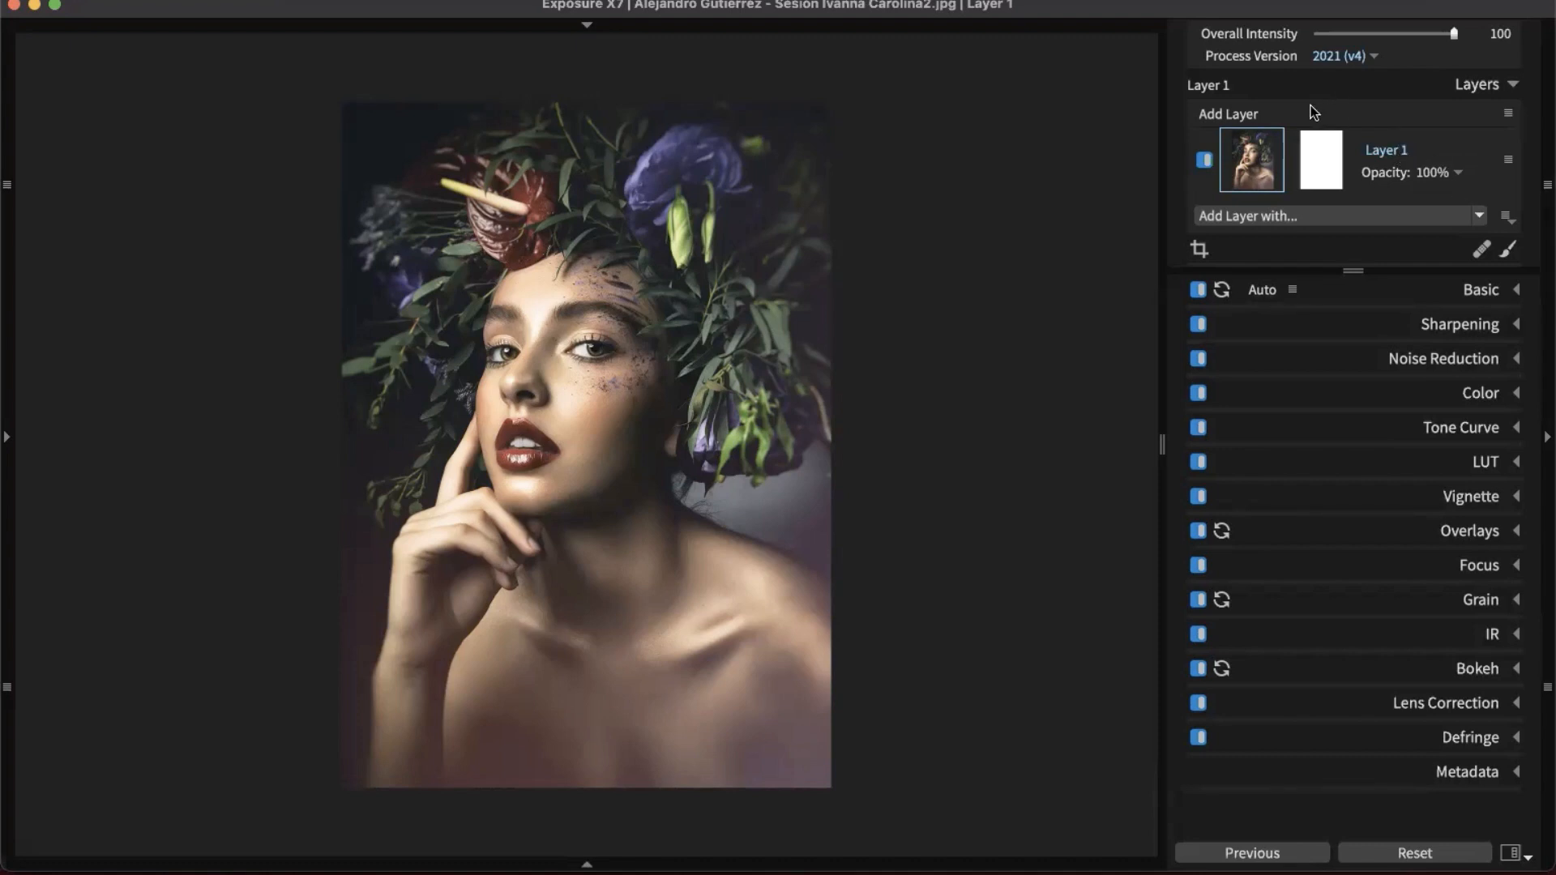
{"action": "left_click", "coordinate": [1249, 118]}
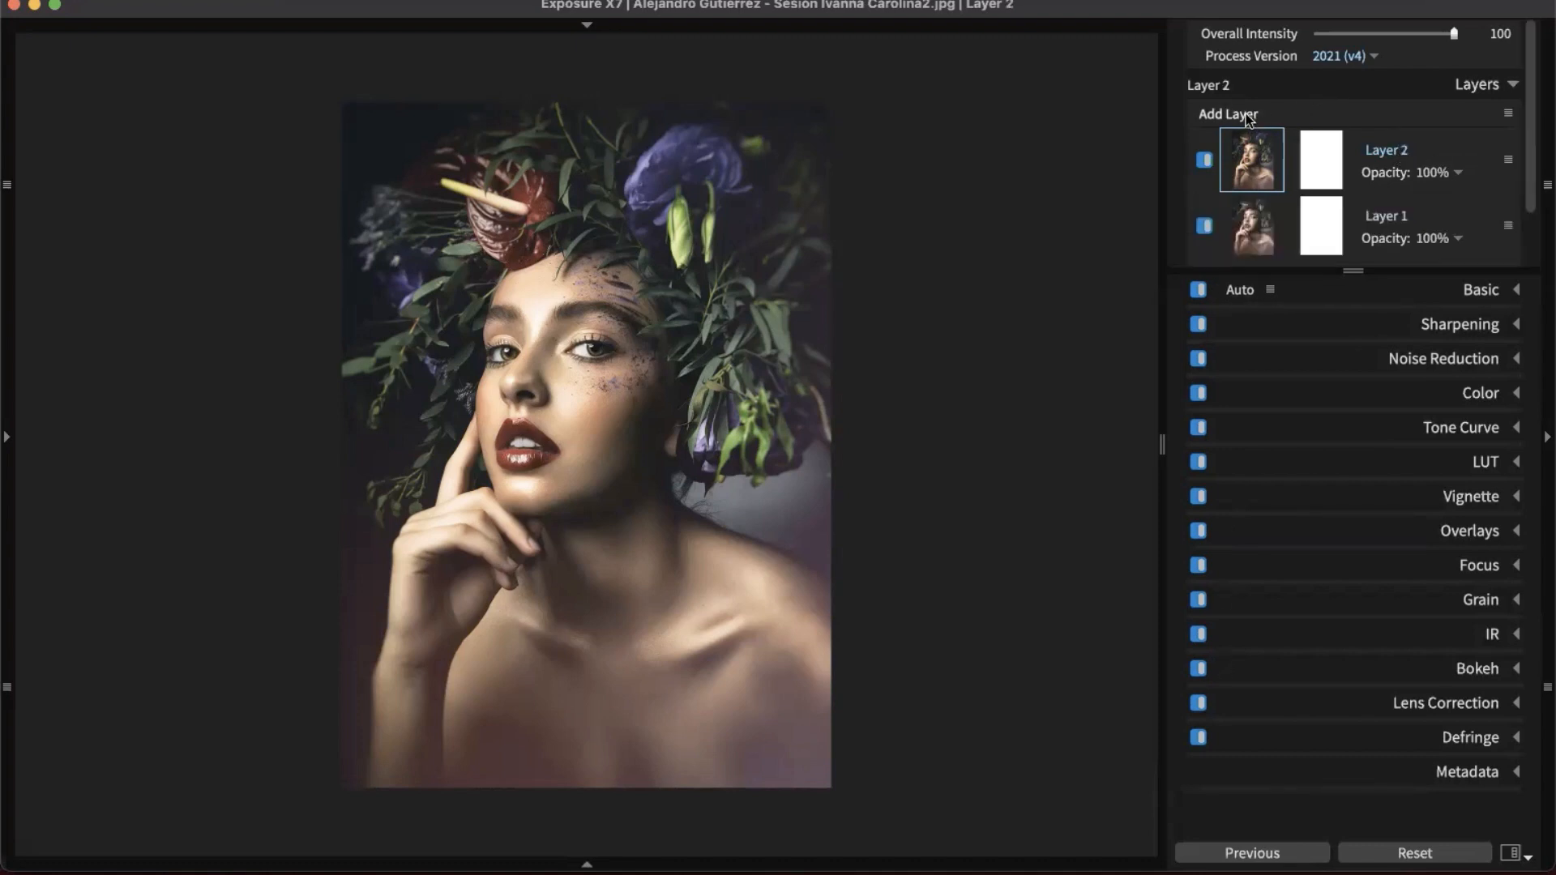
{"action": "right_click", "coordinate": [1388, 219]}
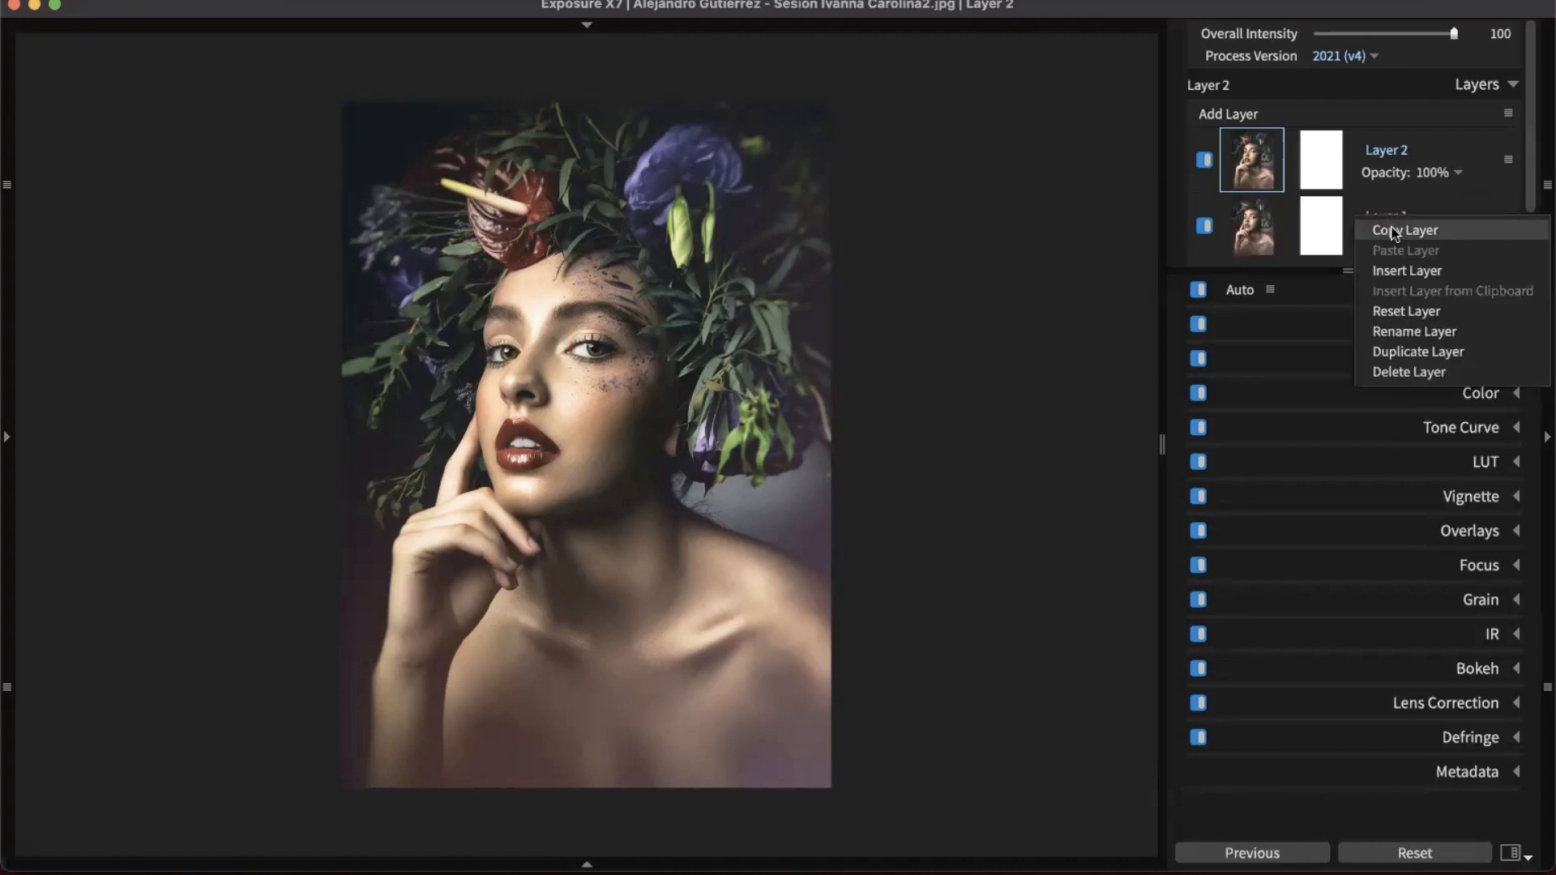
{"action": "left_click", "coordinate": [1417, 332]}
{"action": "type", "text": "Basic"}
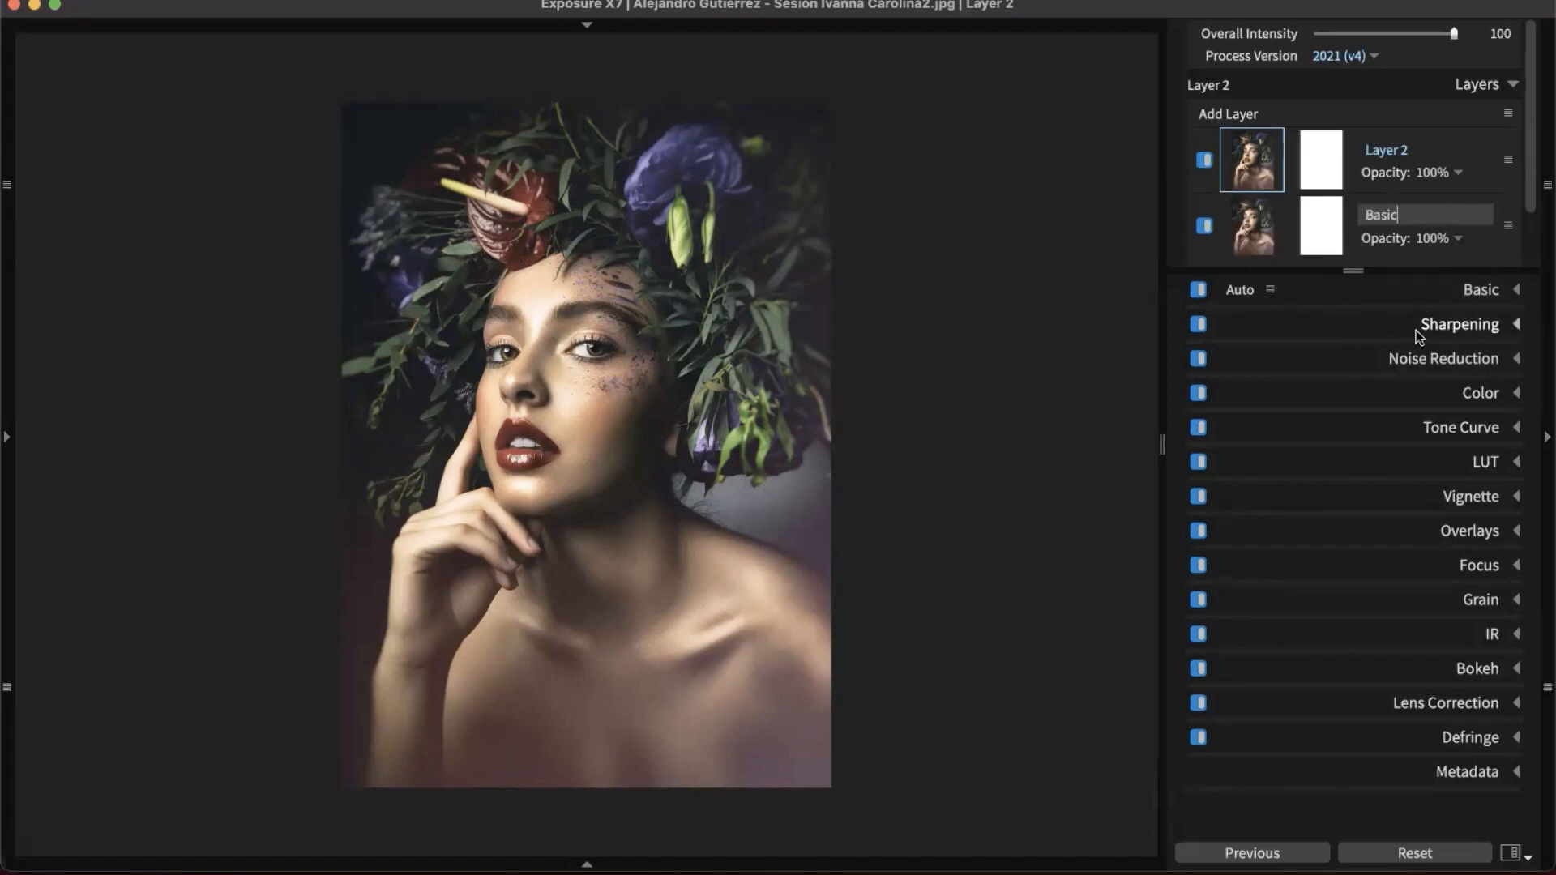
{"action": "type", "text": " Edits"}
{"action": "key", "text": "Return"}
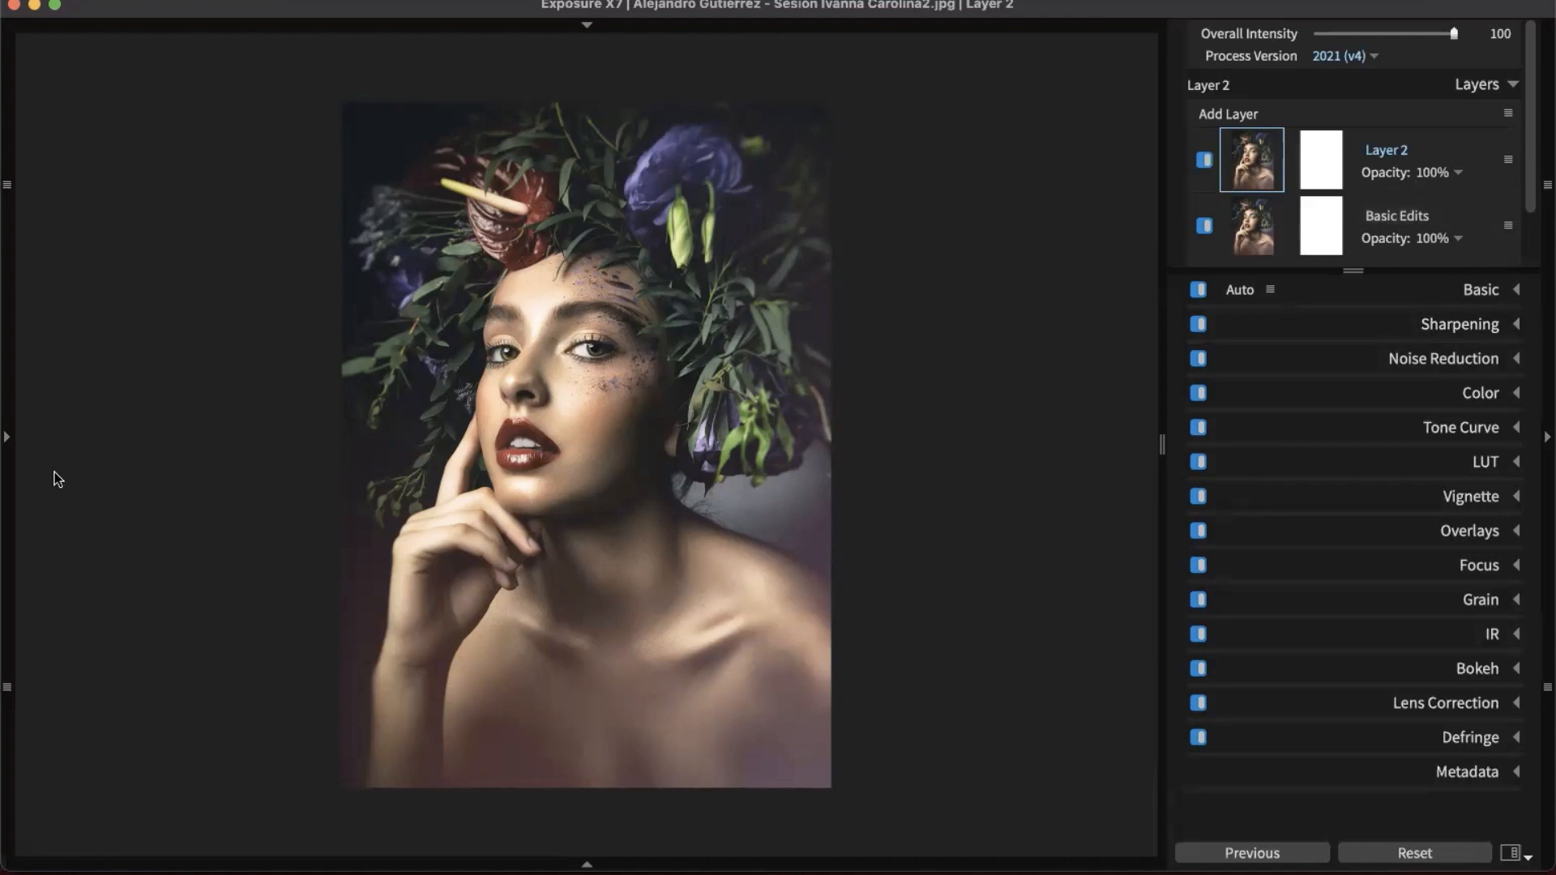
- Open the preset library, filter it to Color presets and browse the color film categories
{"action": "left_click", "coordinate": [7, 439]}
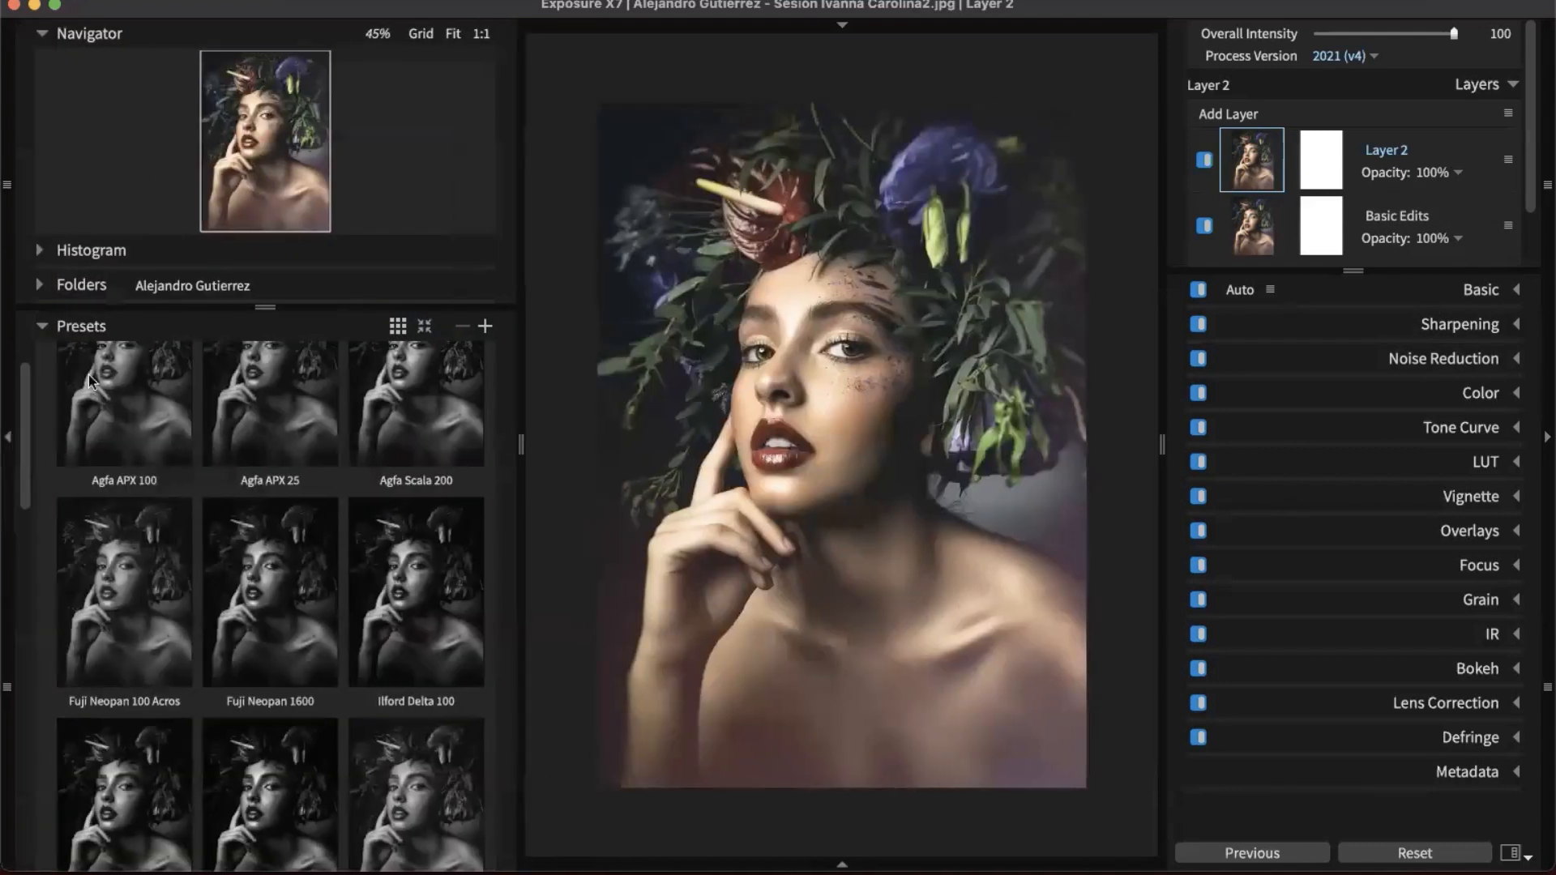
{"action": "left_click", "coordinate": [82, 329]}
{"action": "left_click", "coordinate": [101, 333]}
{"action": "left_click", "coordinate": [251, 357]}
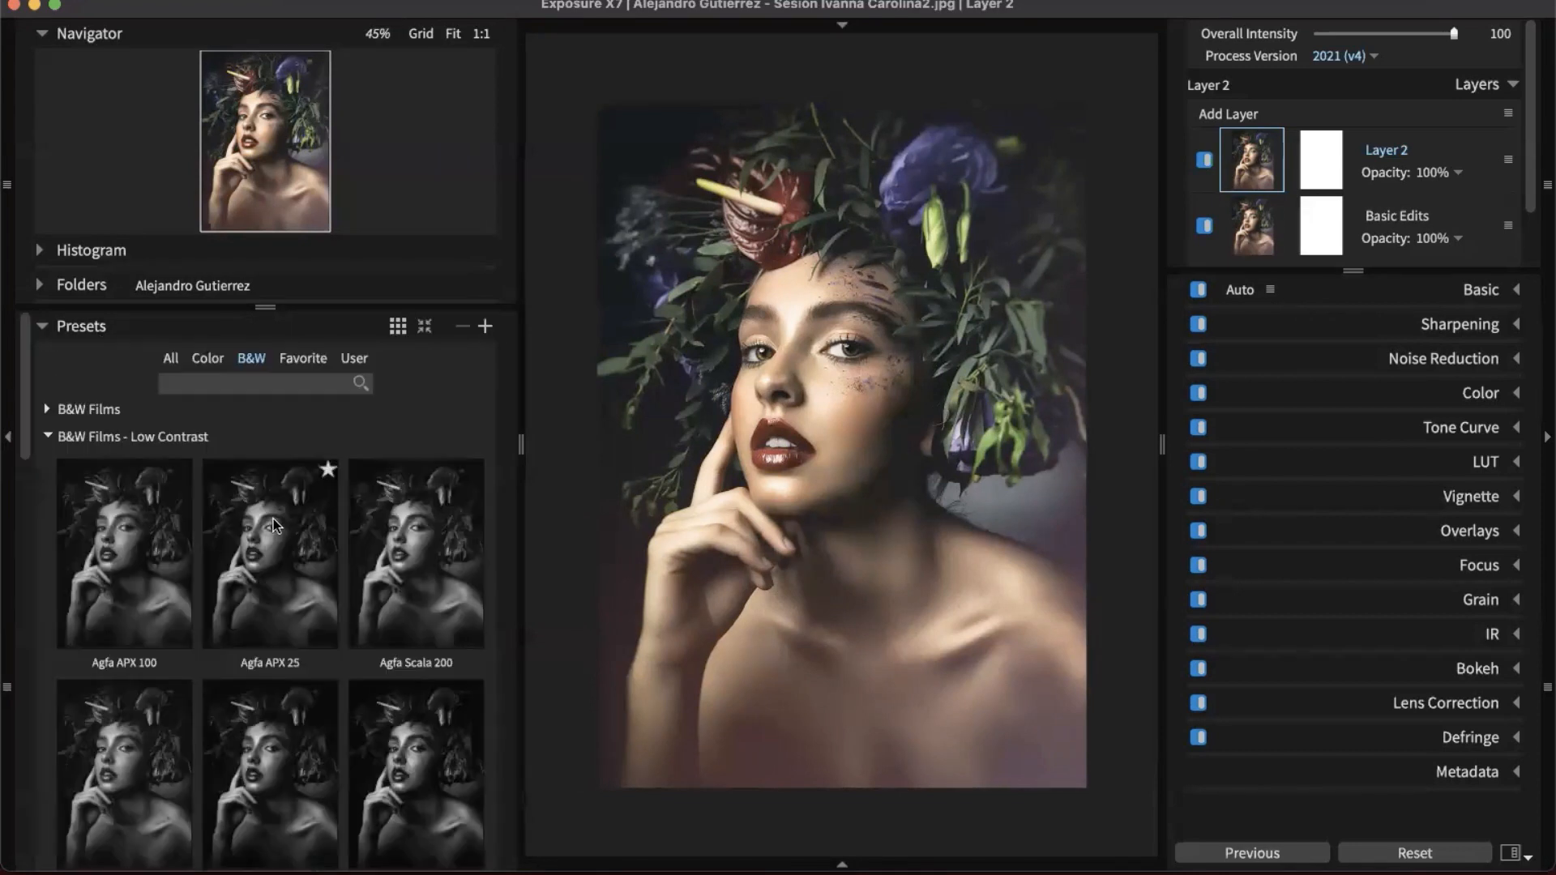
{"action": "left_click", "coordinate": [209, 360]}
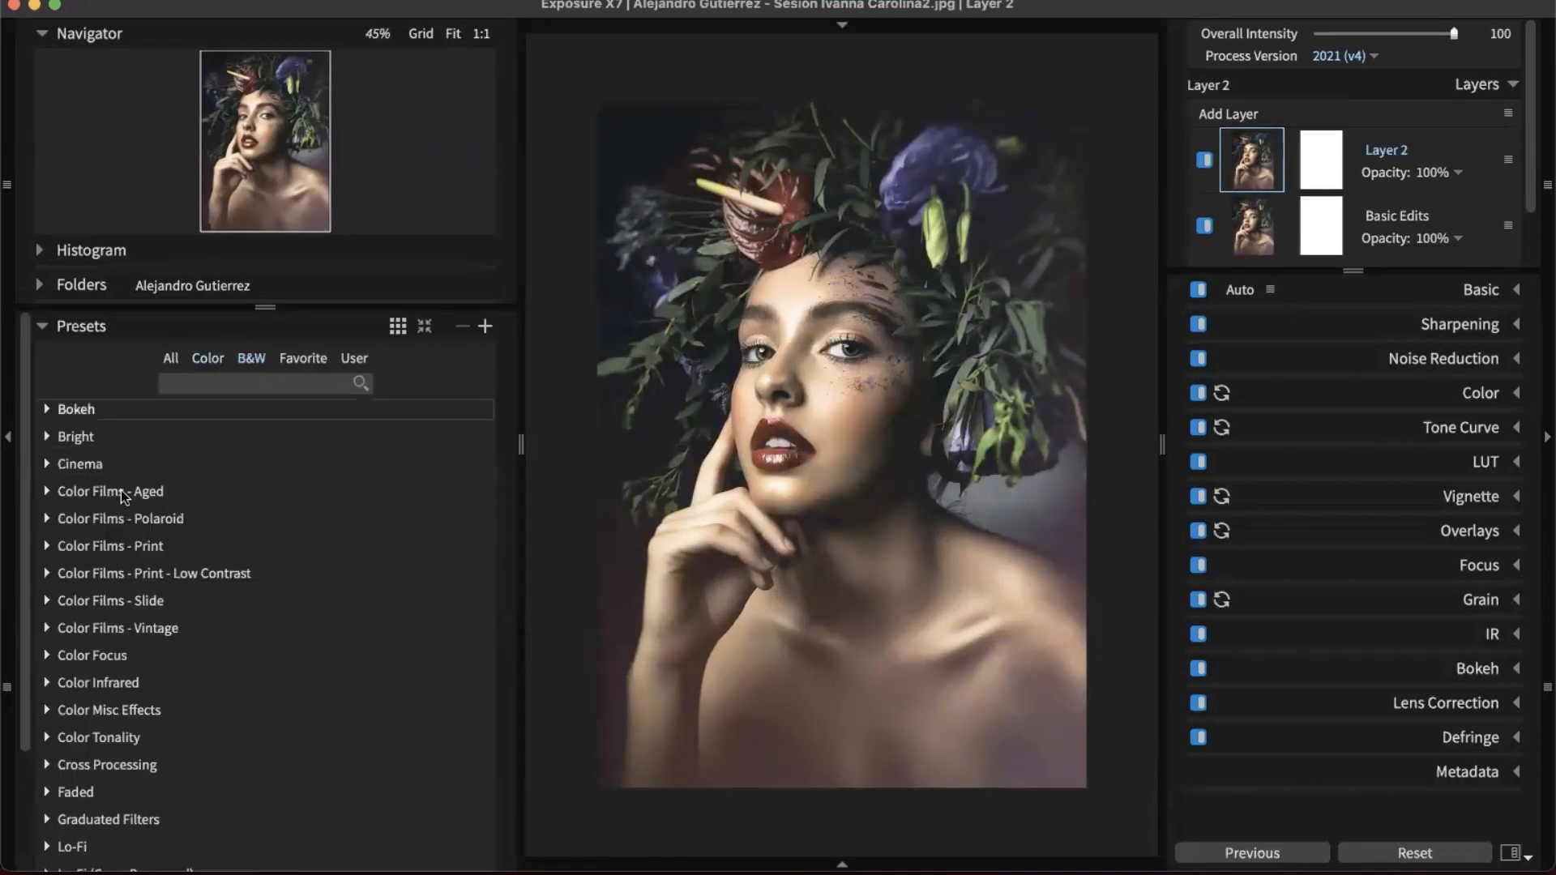
{"action": "scroll", "coordinate": [71, 681], "scroll_direction": "down", "scroll_amount": 3}
{"action": "left_click", "coordinate": [77, 478]}
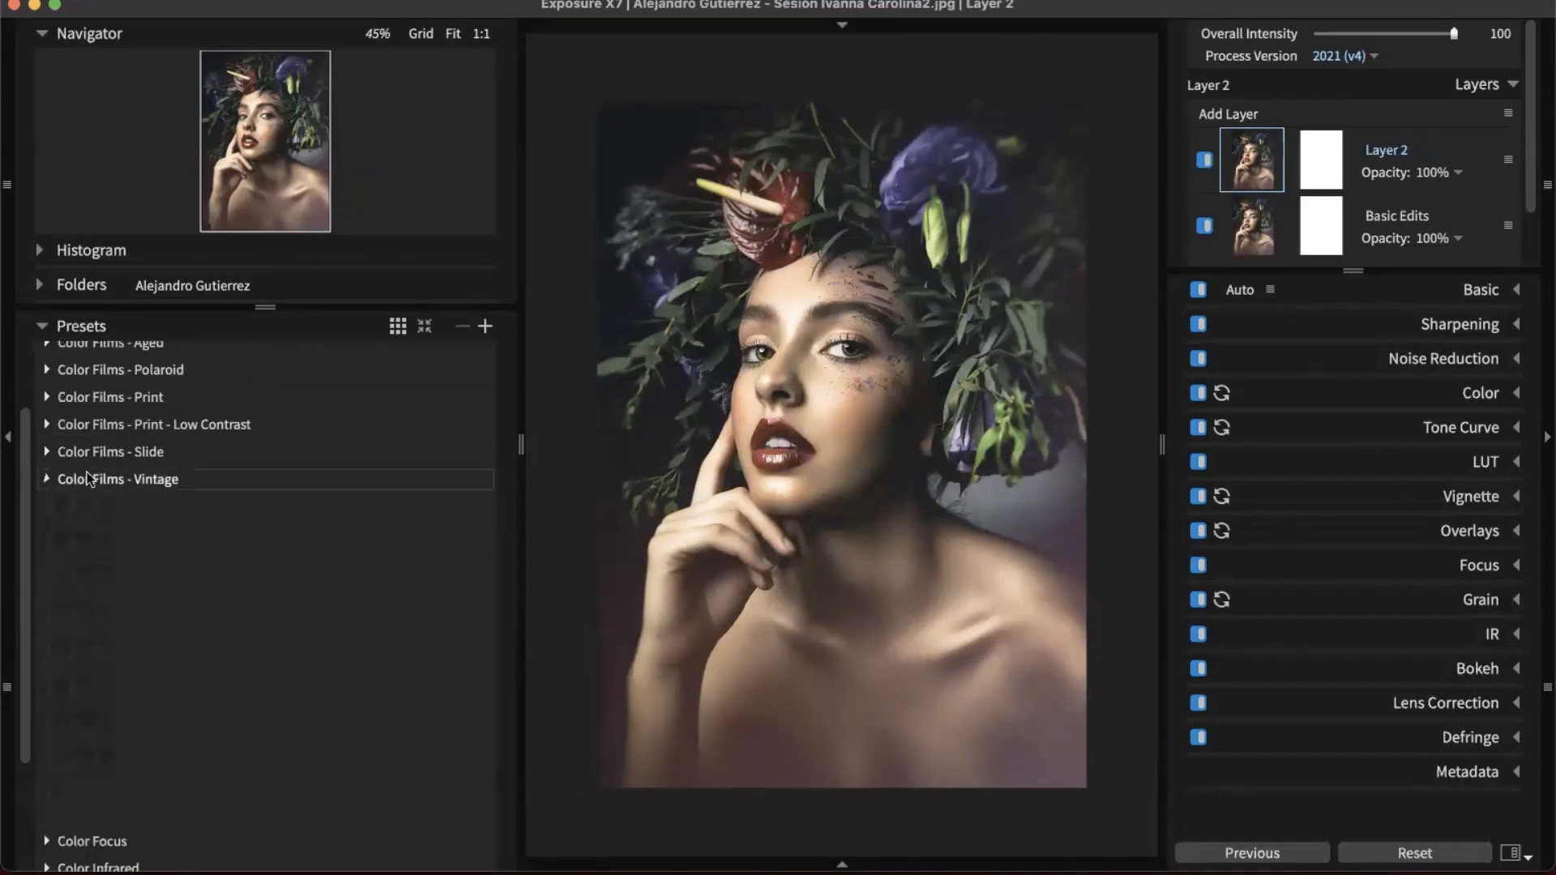
{"action": "left_click", "coordinate": [74, 478]}
{"action": "scroll", "coordinate": [81, 478], "scroll_direction": "up", "scroll_amount": 2}
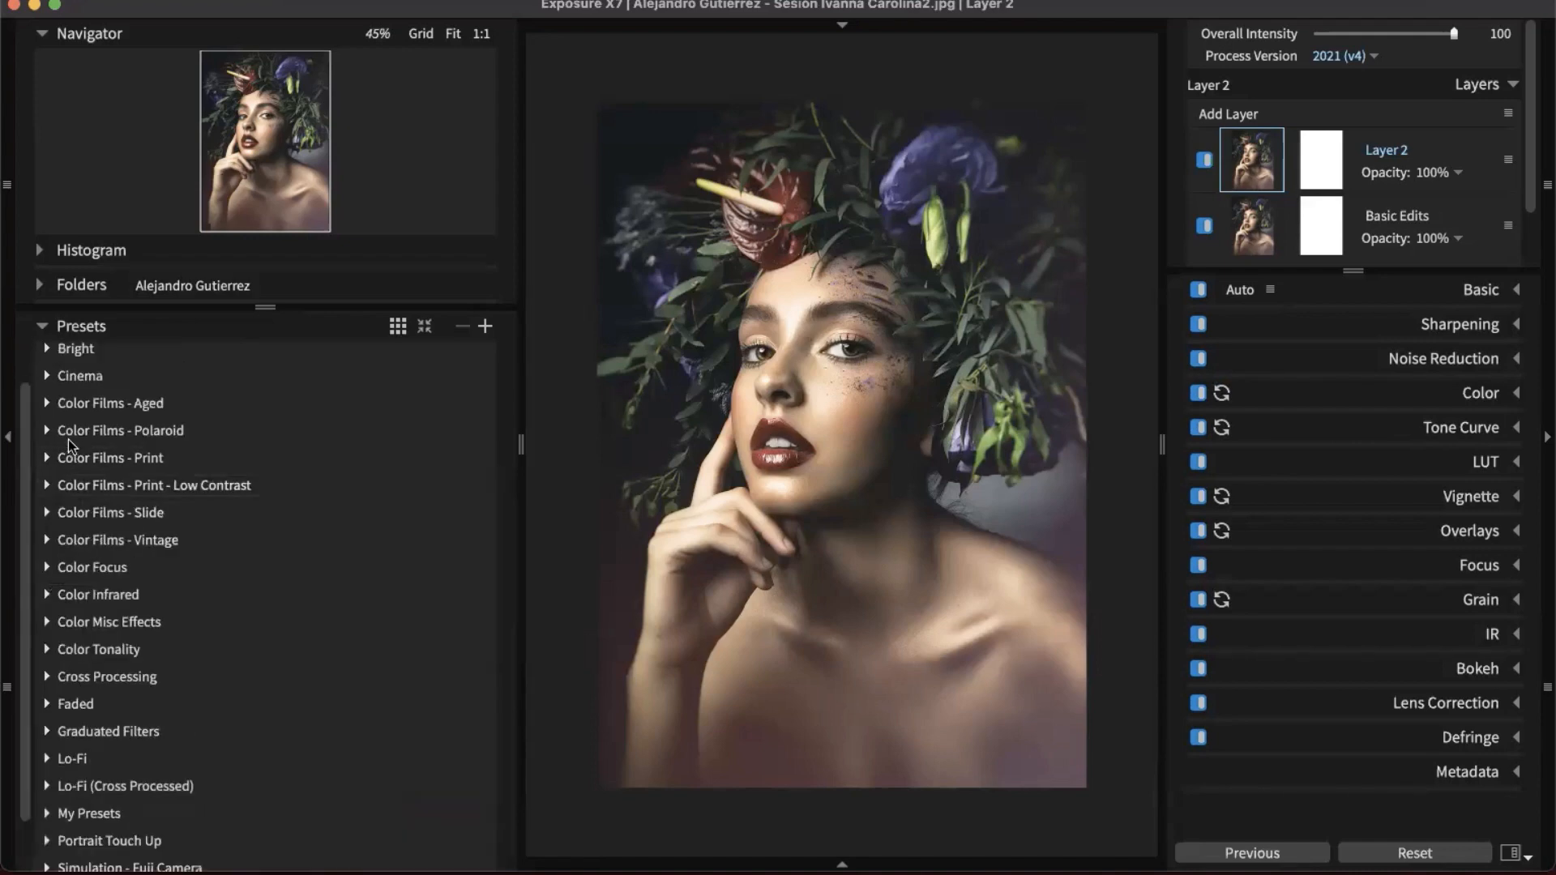
- Preview the Color Films - Polaroid presets and apply 600 - Faded to the new layer
{"action": "left_click", "coordinate": [122, 431]}
{"action": "scroll", "coordinate": [187, 399], "scroll_direction": "down", "scroll_amount": 5}
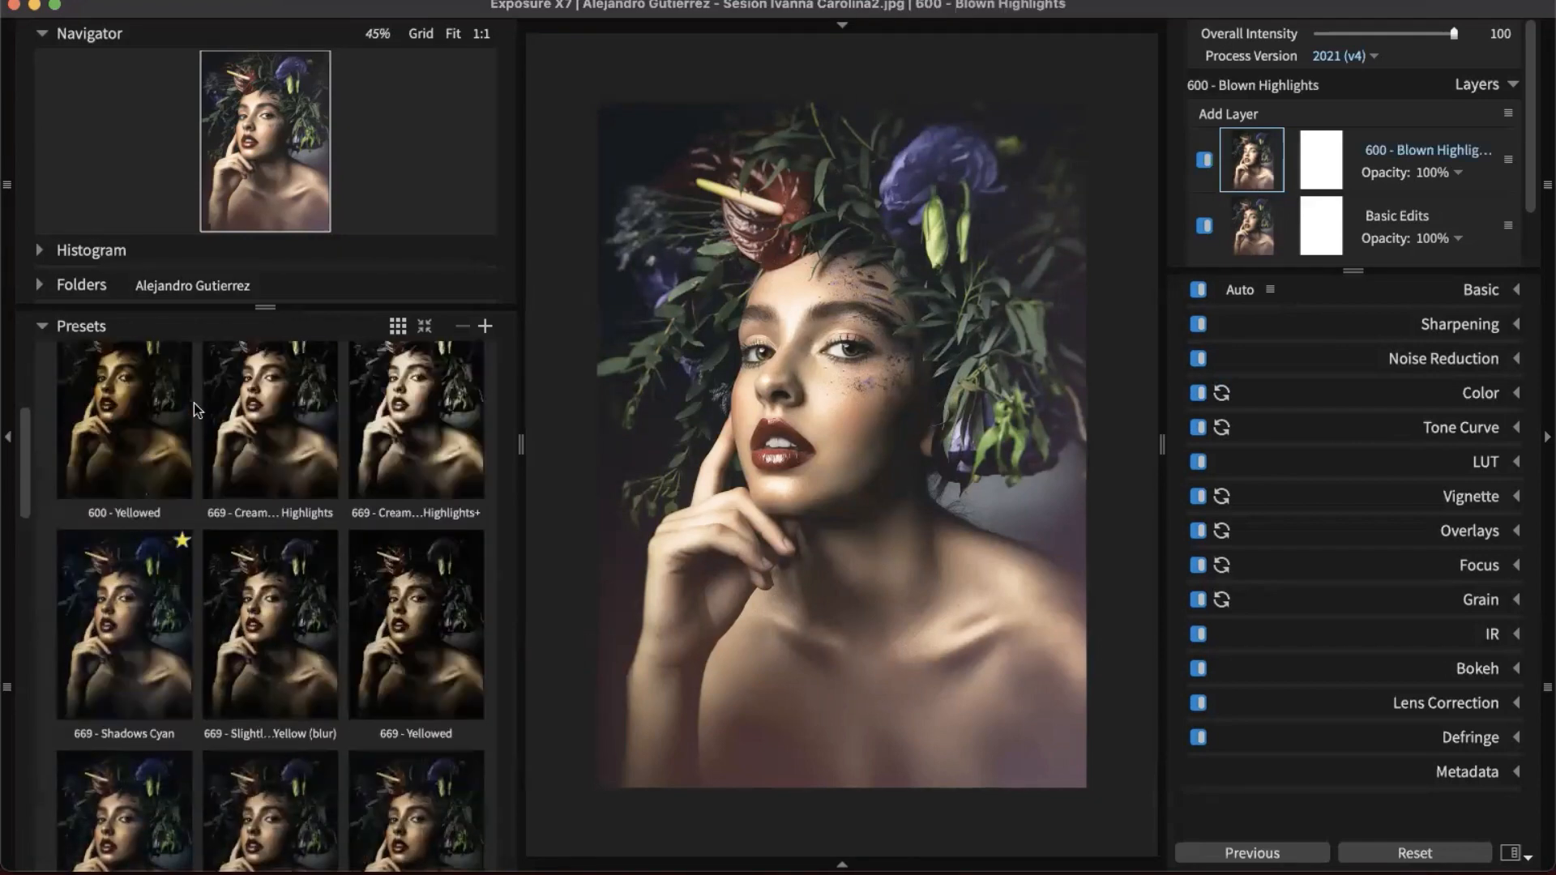
{"action": "scroll", "coordinate": [220, 462], "scroll_direction": "down", "scroll_amount": 4}
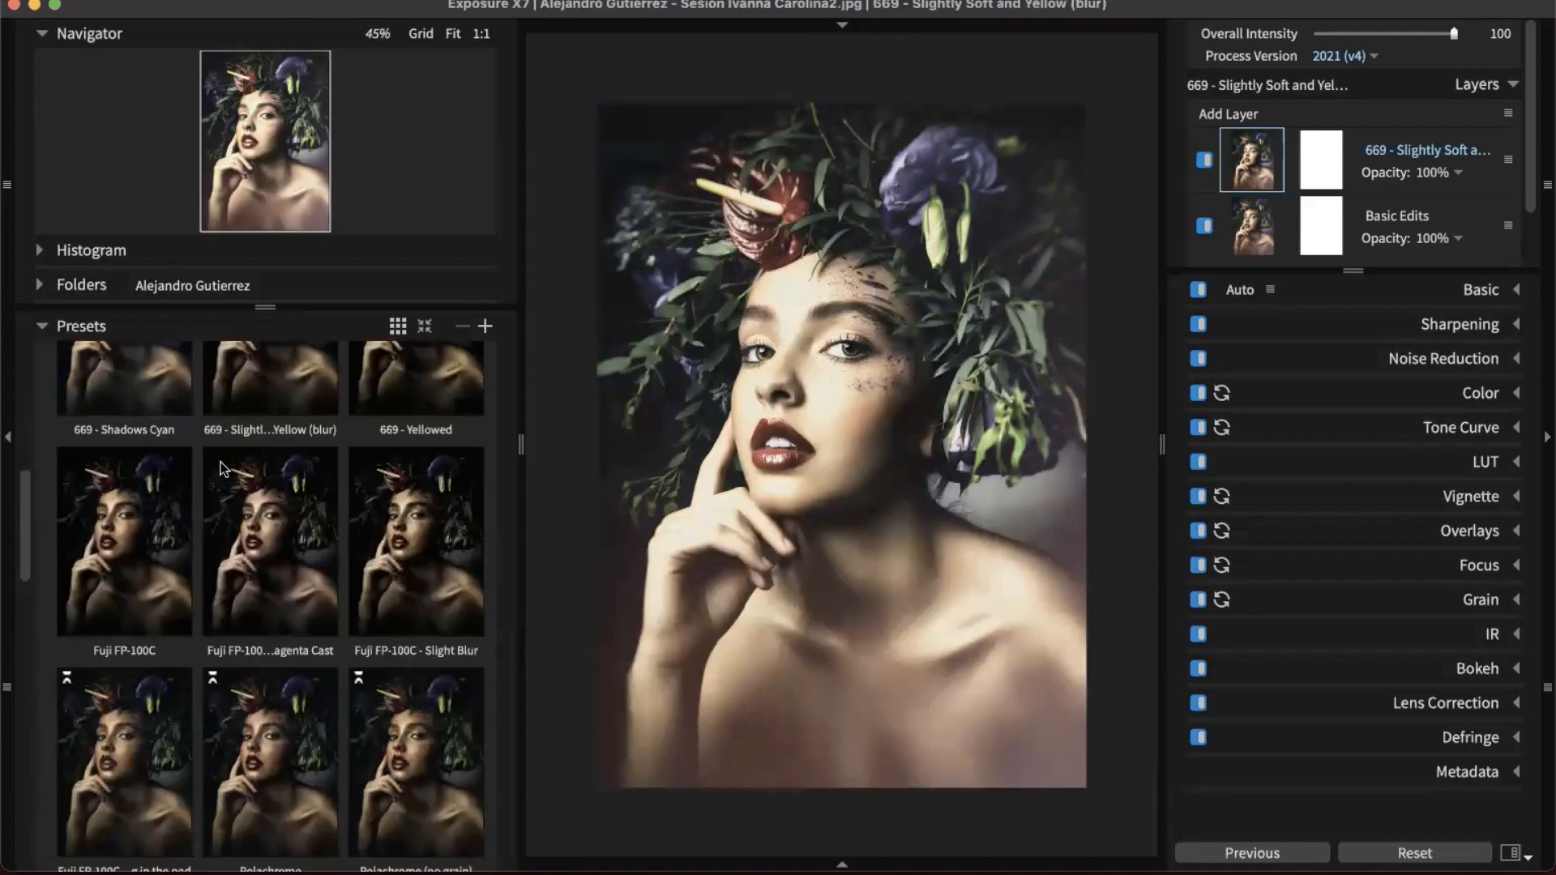
{"action": "scroll", "coordinate": [221, 462], "scroll_direction": "down", "scroll_amount": 2}
{"action": "scroll", "coordinate": [221, 468], "scroll_direction": "down", "scroll_amount": 1}
{"action": "scroll", "coordinate": [220, 468], "scroll_direction": "up", "scroll_amount": 8}
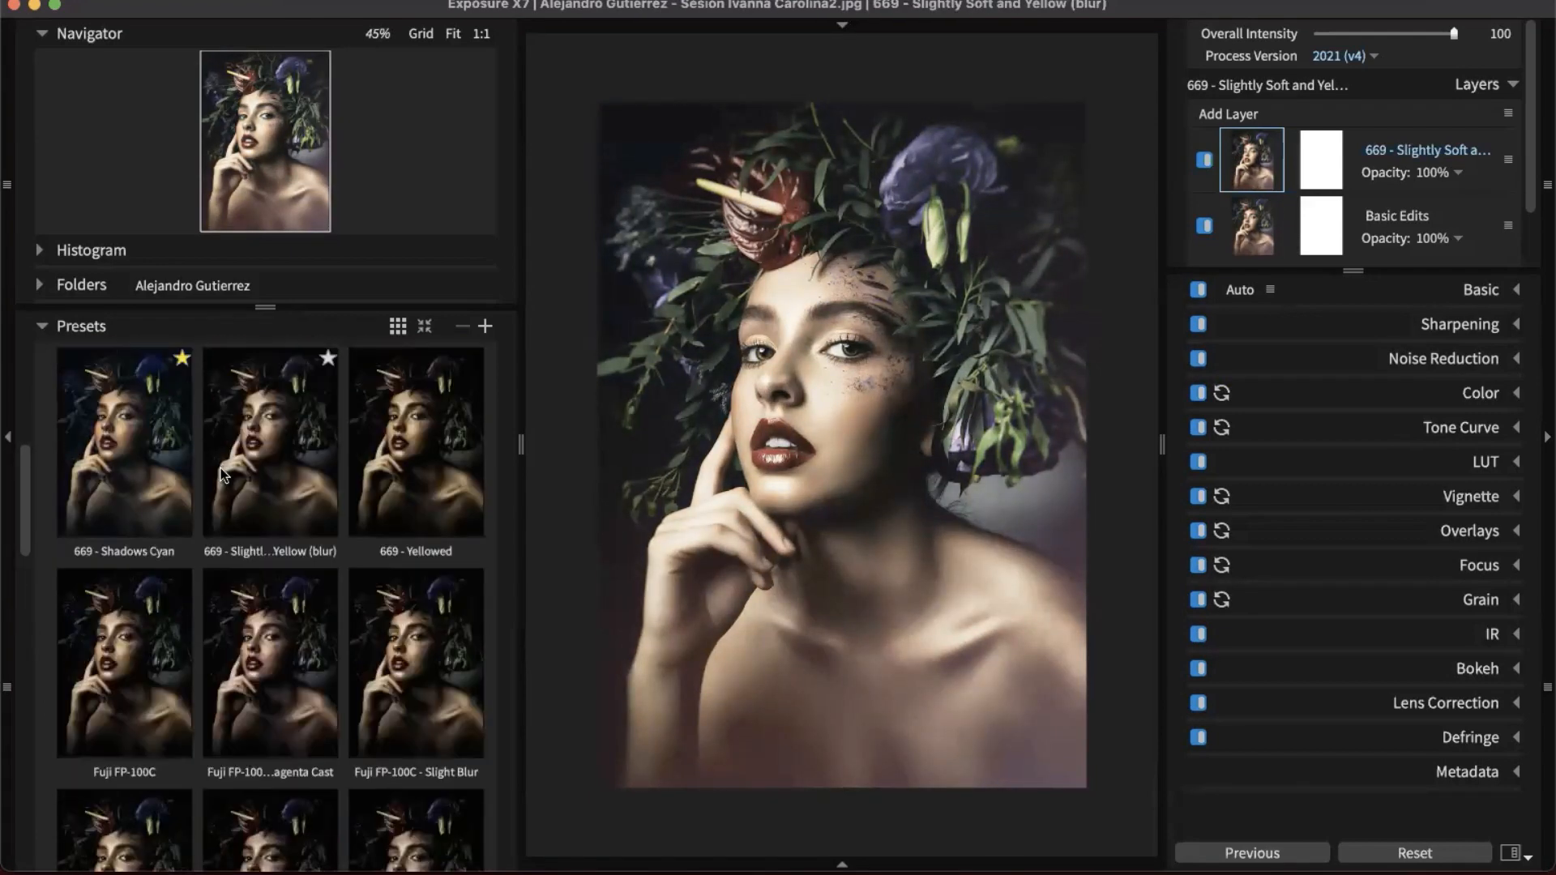
{"action": "scroll", "coordinate": [225, 474], "scroll_direction": "up", "scroll_amount": 2}
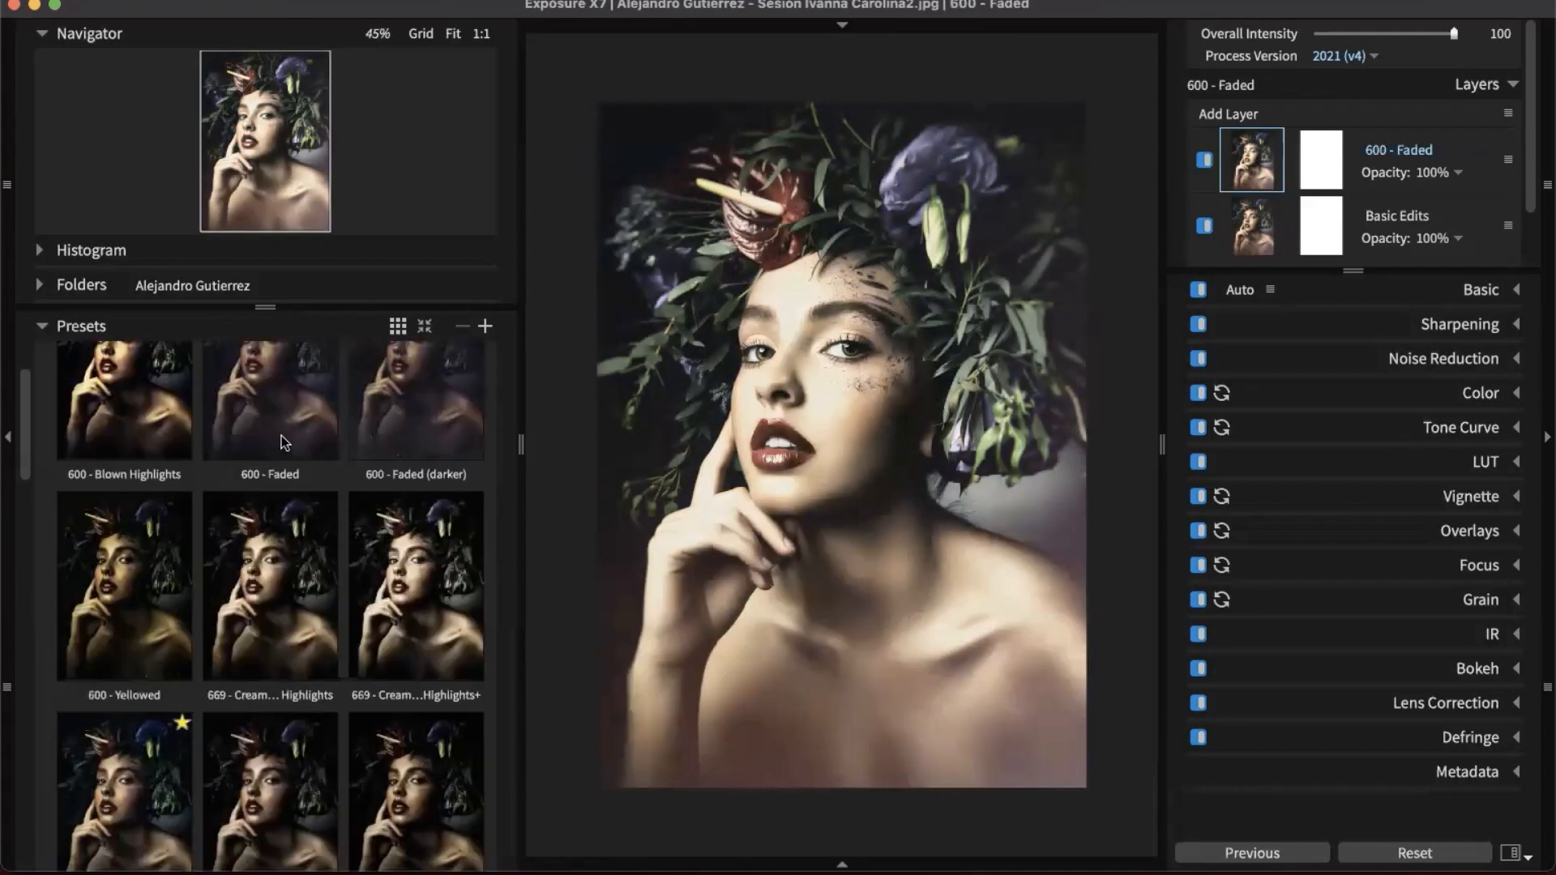
{"action": "left_click", "coordinate": [284, 431]}
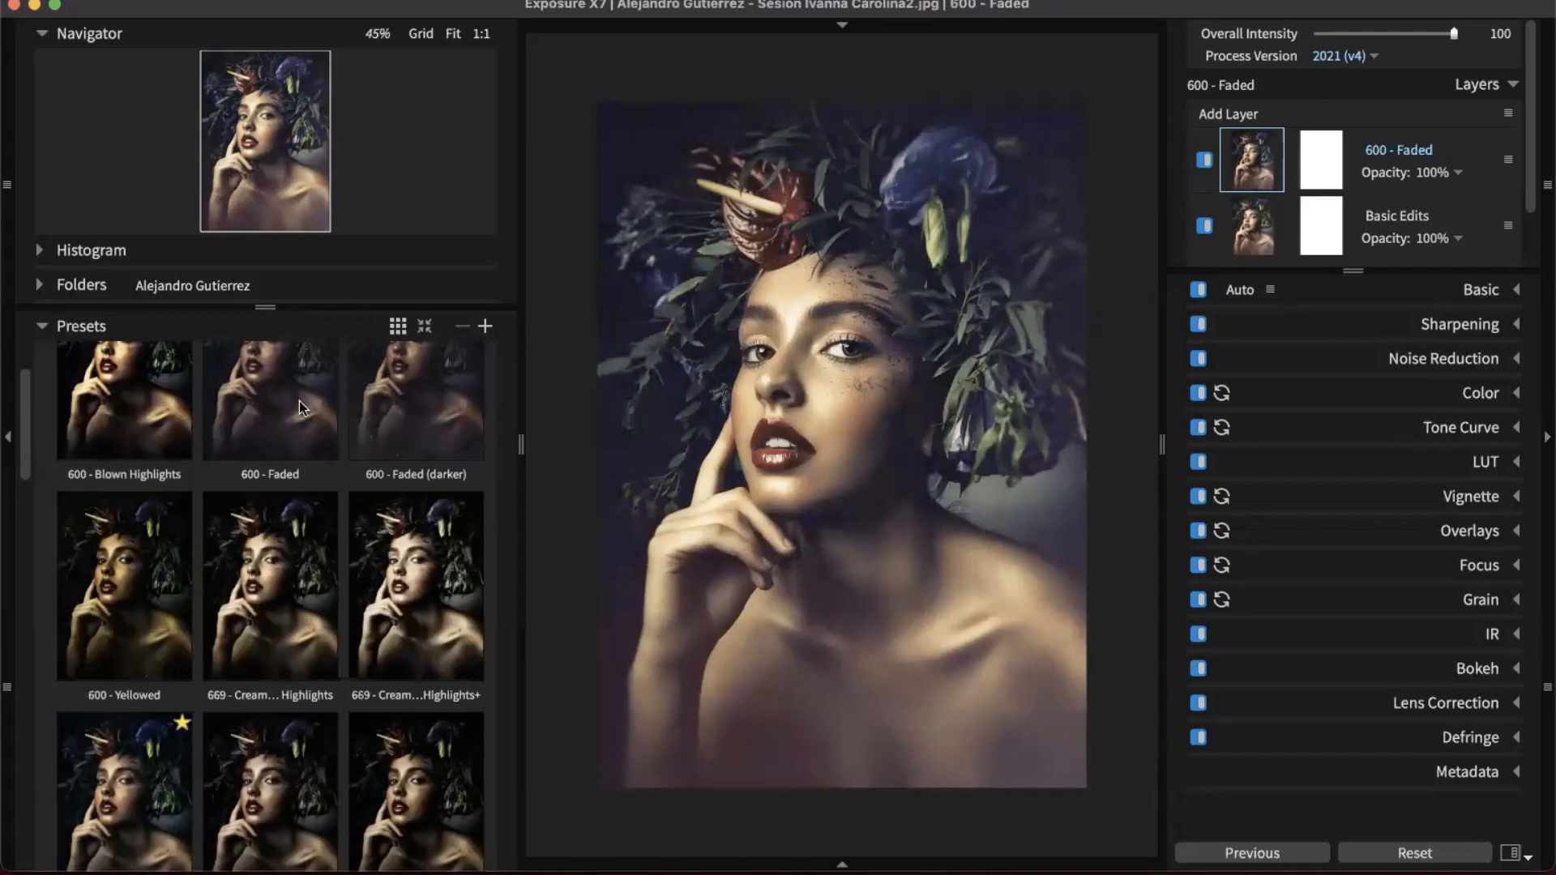
{"action": "scroll", "coordinate": [300, 405], "scroll_direction": "up", "scroll_amount": 1}
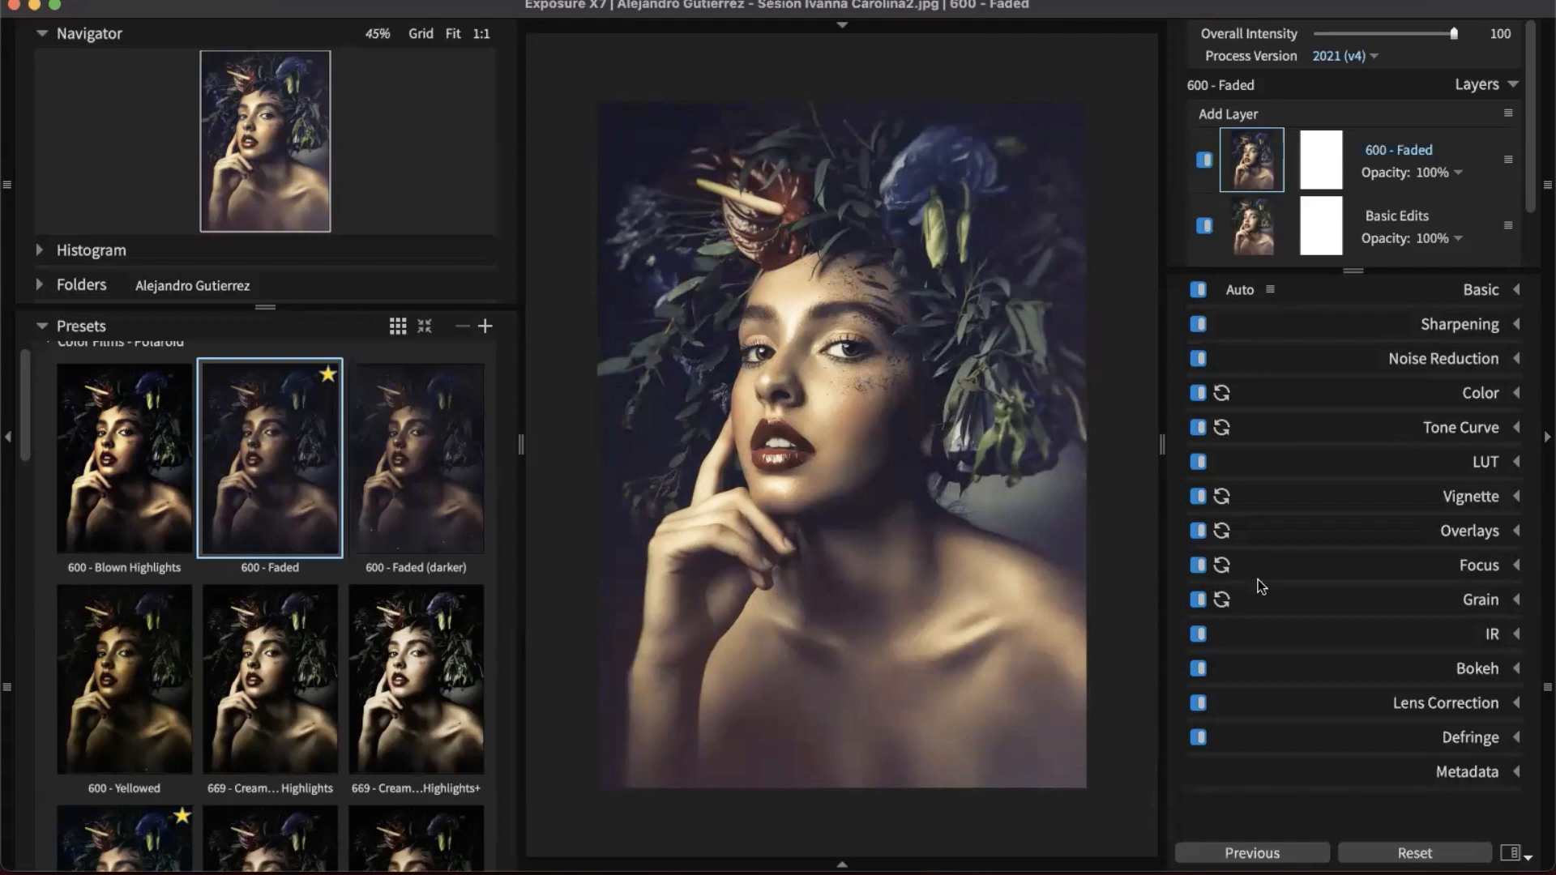
- Check the effect of the 600 - Faded layer and lower its opacity to 52%
{"action": "left_click", "coordinate": [1203, 159]}
{"action": "left_click", "coordinate": [1438, 168]}
{"action": "left_click_drag", "start_coordinate": [1446, 207], "coordinate": [1366, 216]}
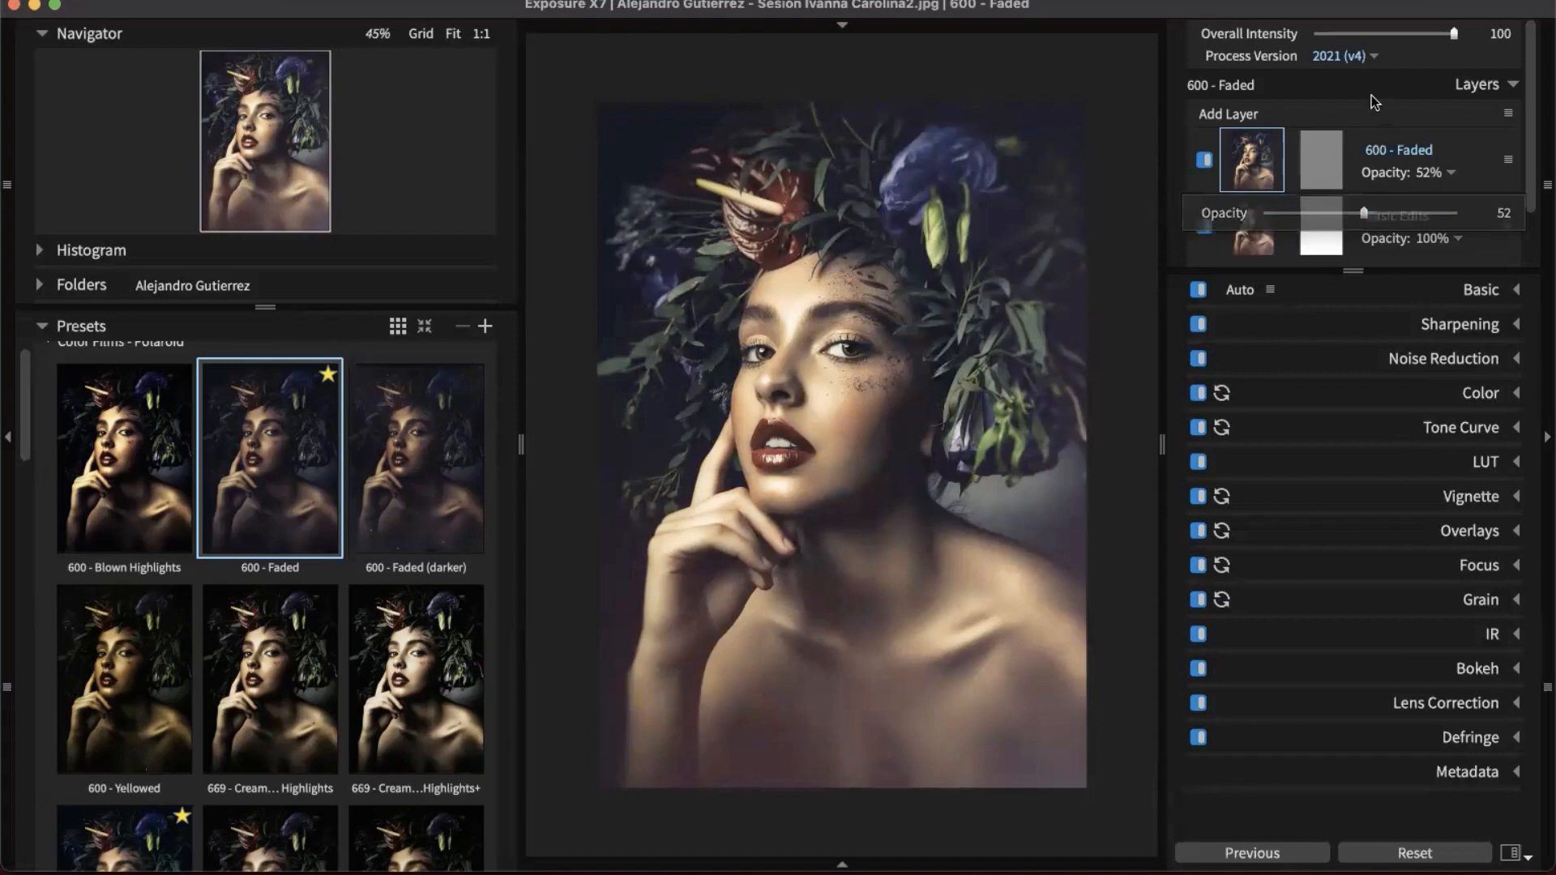
- Select the 600 - Faded layer's mask and set up a mask brush with Size 30, Feather 100 and Flow 10
{"action": "left_click", "coordinate": [12, 495]}
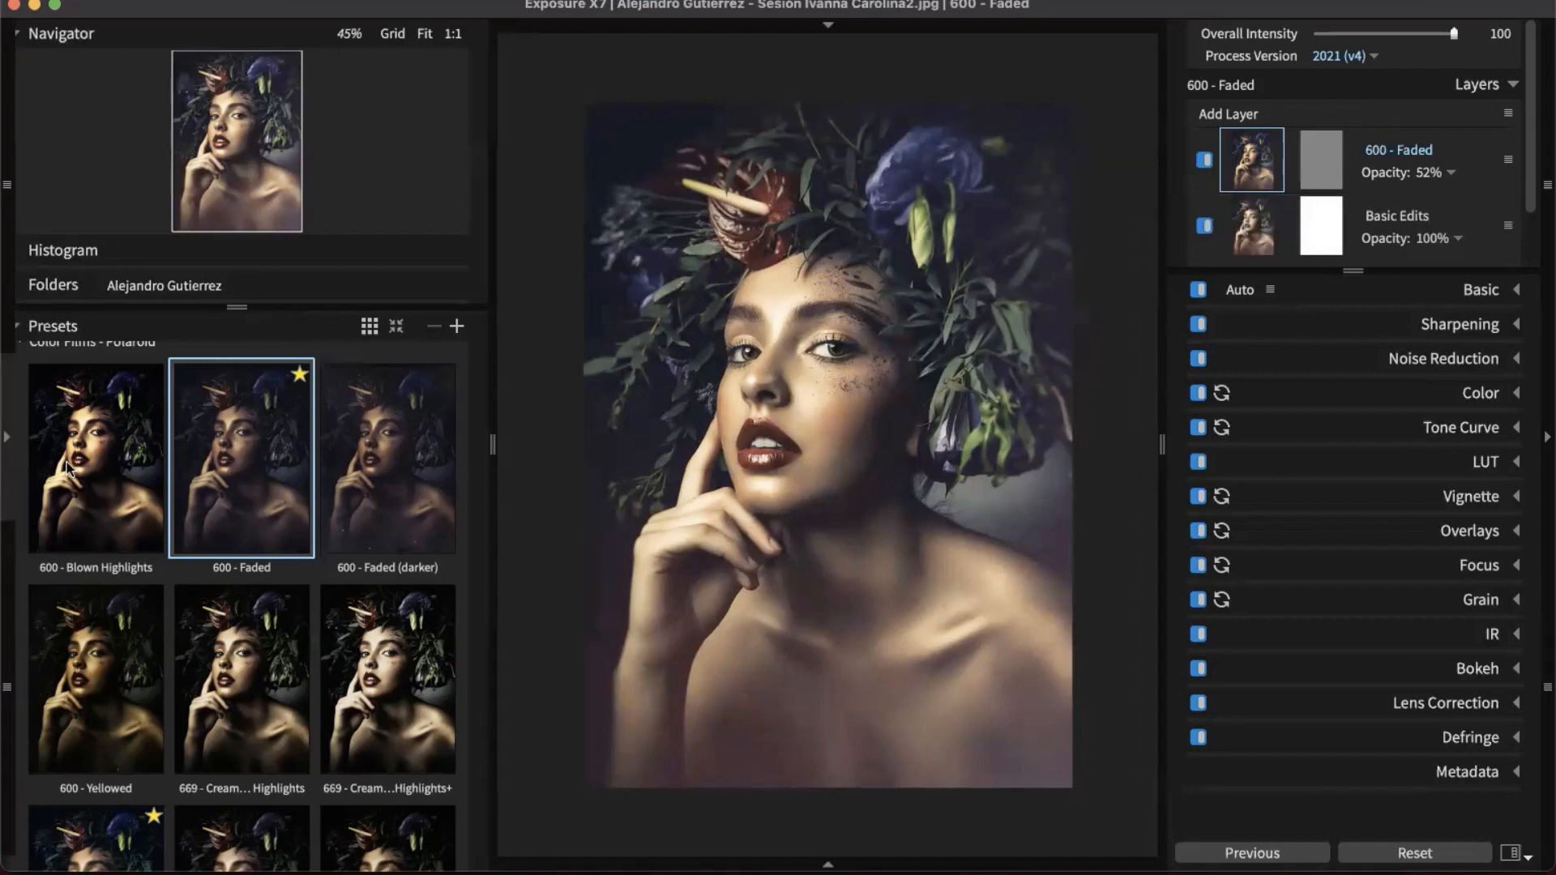
{"action": "left_click", "coordinate": [1308, 172]}
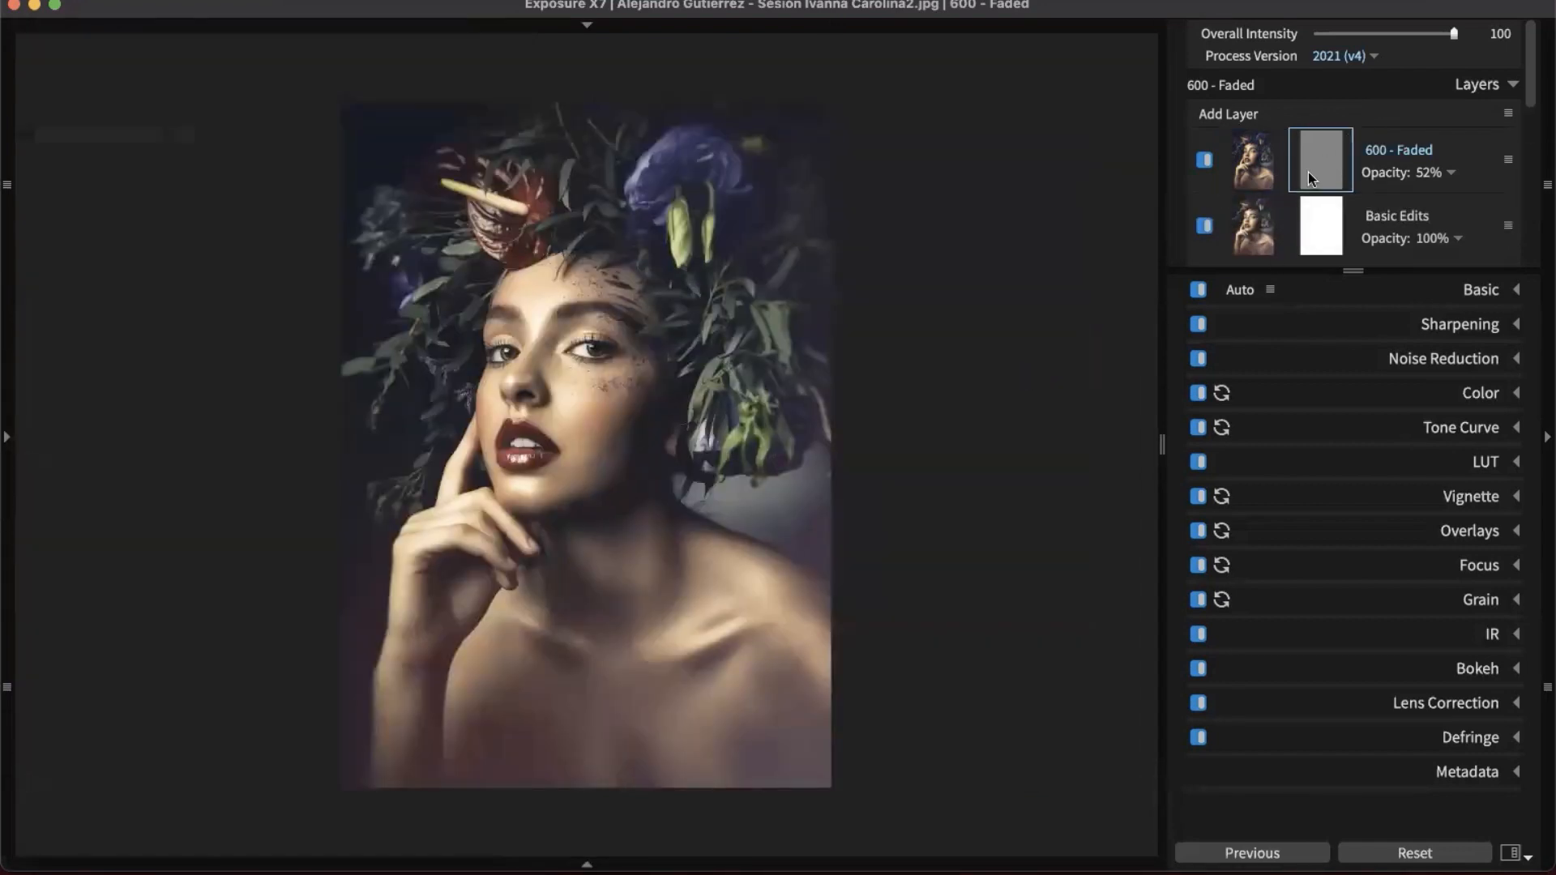
{"action": "left_click_drag", "start_coordinate": [1348, 270], "coordinate": [1356, 790]}
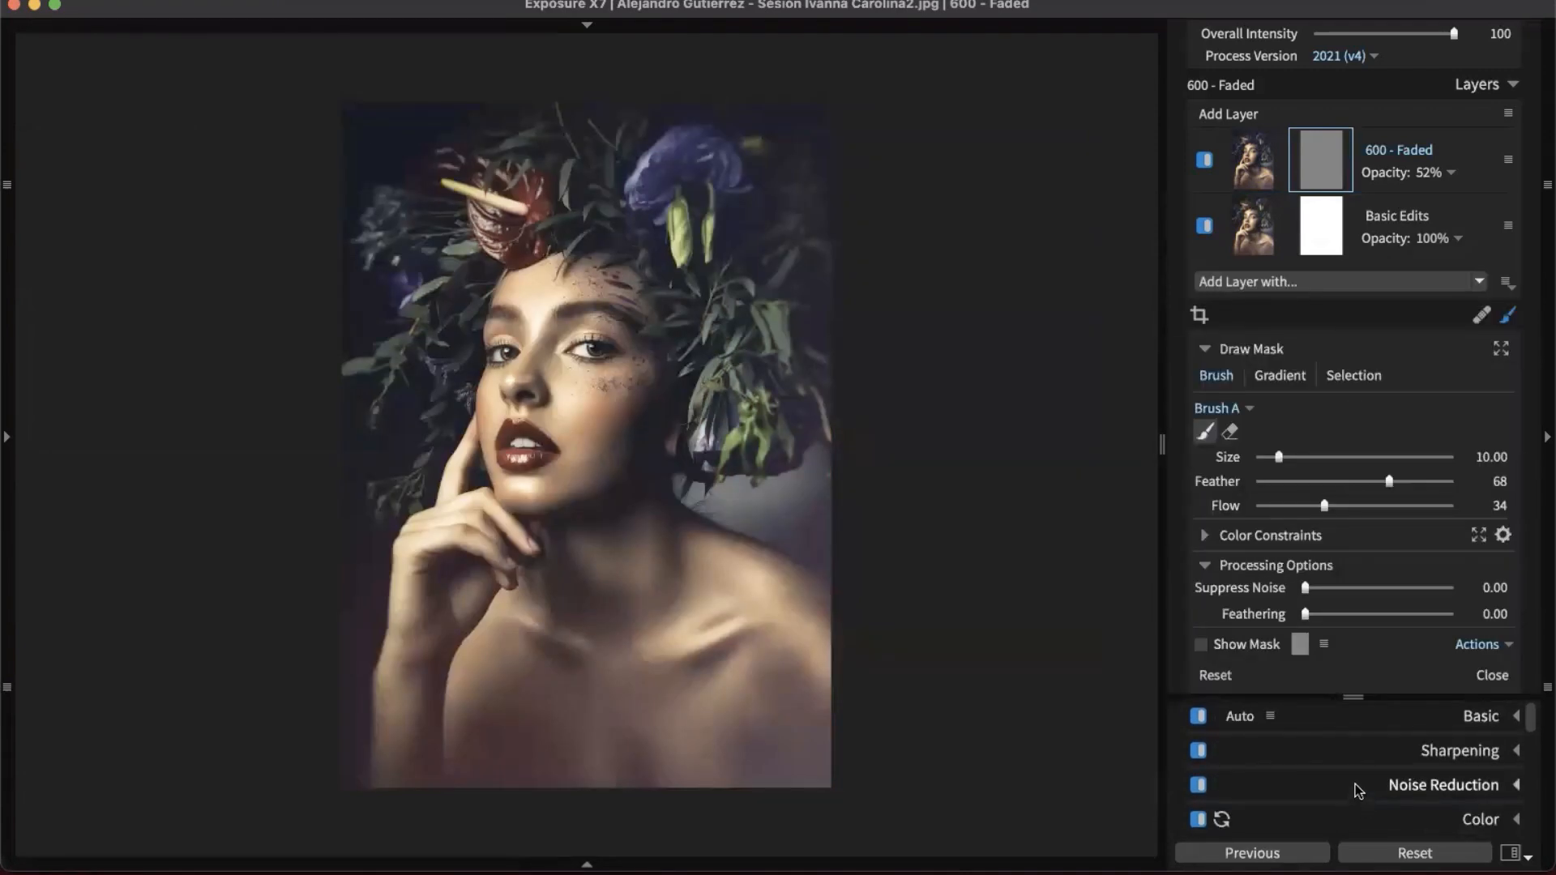
{"action": "left_click", "coordinate": [1262, 343]}
{"action": "left_click", "coordinate": [1273, 350]}
{"action": "left_click", "coordinate": [1320, 158]}
{"action": "left_click", "coordinate": [1242, 411]}
{"action": "left_click", "coordinate": [1243, 449]}
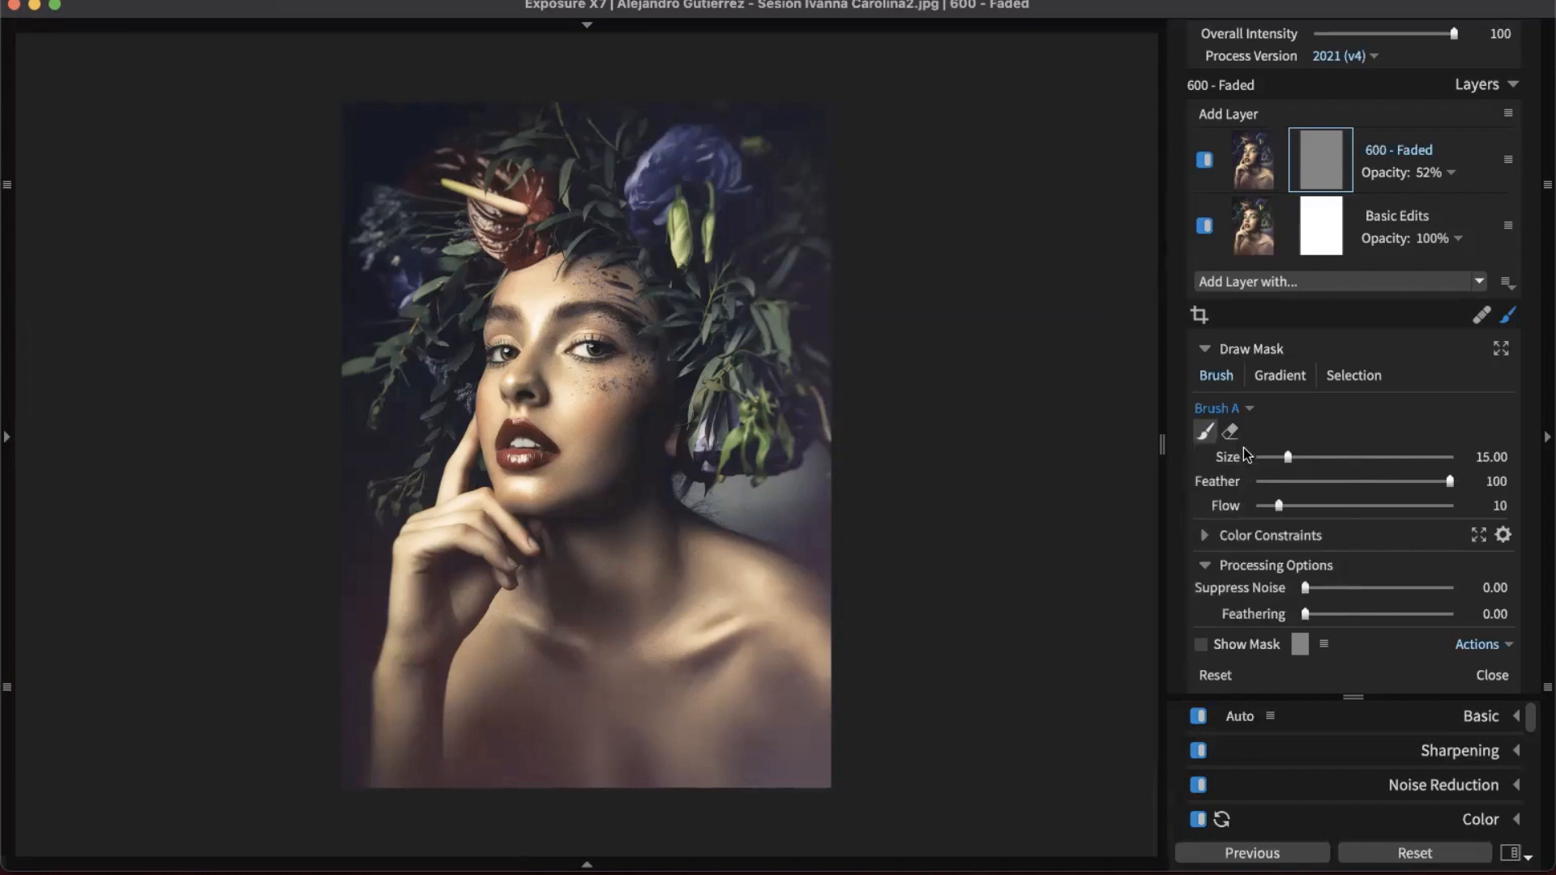
{"action": "key", "text": "bracketright"}
{"action": "key", "text": "bracketright"}
{"action": "key", "text": "bracketright"}
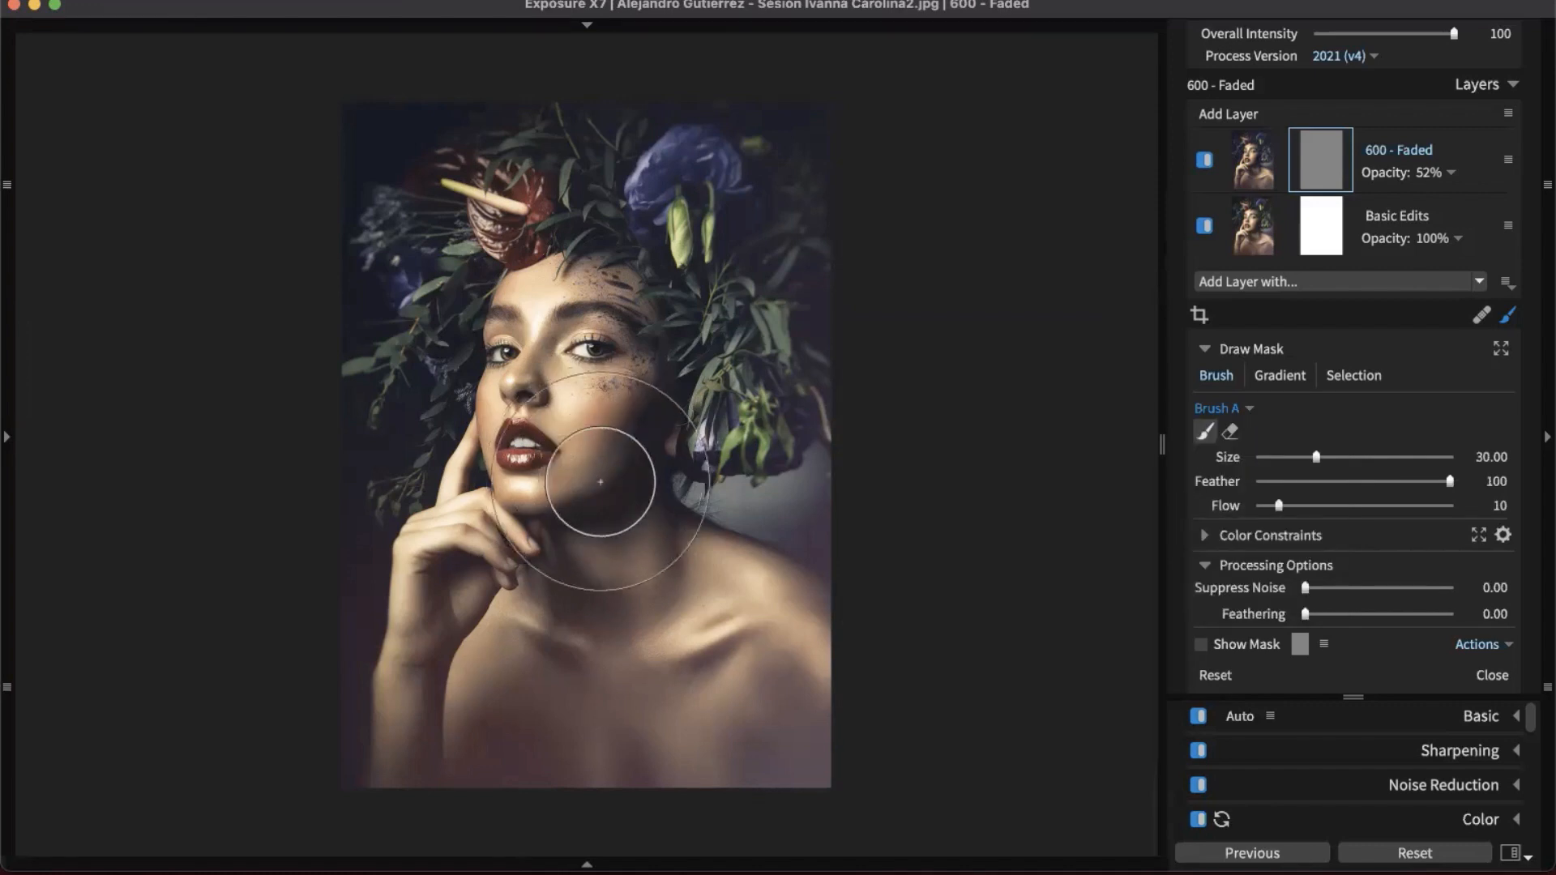
- Paint the 600 - Faded layer's mask over the woman's face, reducing the brush to size 27 for the last strokes
{"action": "mouse_move", "coordinate": [764, 337]}
{"action": "left_mouse_down"}
{"action": "mouse_move", "coordinate": [619, 347]}
{"action": "mouse_move", "coordinate": [599, 382]}
{"action": "mouse_move", "coordinate": [591, 339]}
{"action": "mouse_move", "coordinate": [528, 486]}
{"action": "mouse_move", "coordinate": [600, 401]}
{"action": "mouse_move", "coordinate": [572, 422]}
{"action": "mouse_move", "coordinate": [486, 373]}
{"action": "mouse_move", "coordinate": [518, 357]}
{"action": "left_mouse_up"}
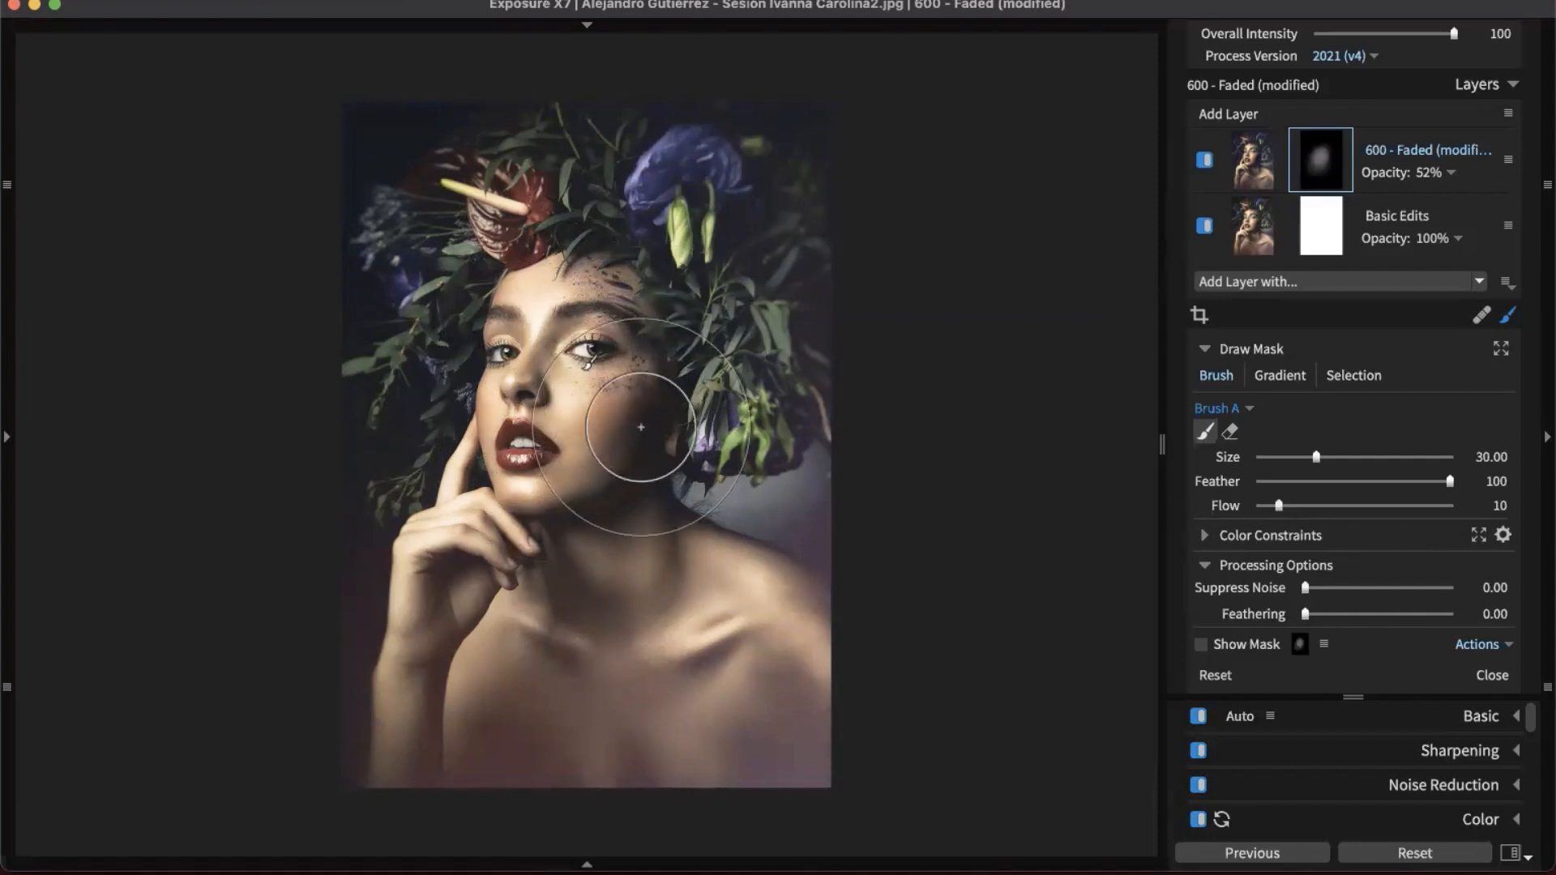
{"action": "left_click", "coordinate": [1321, 168]}
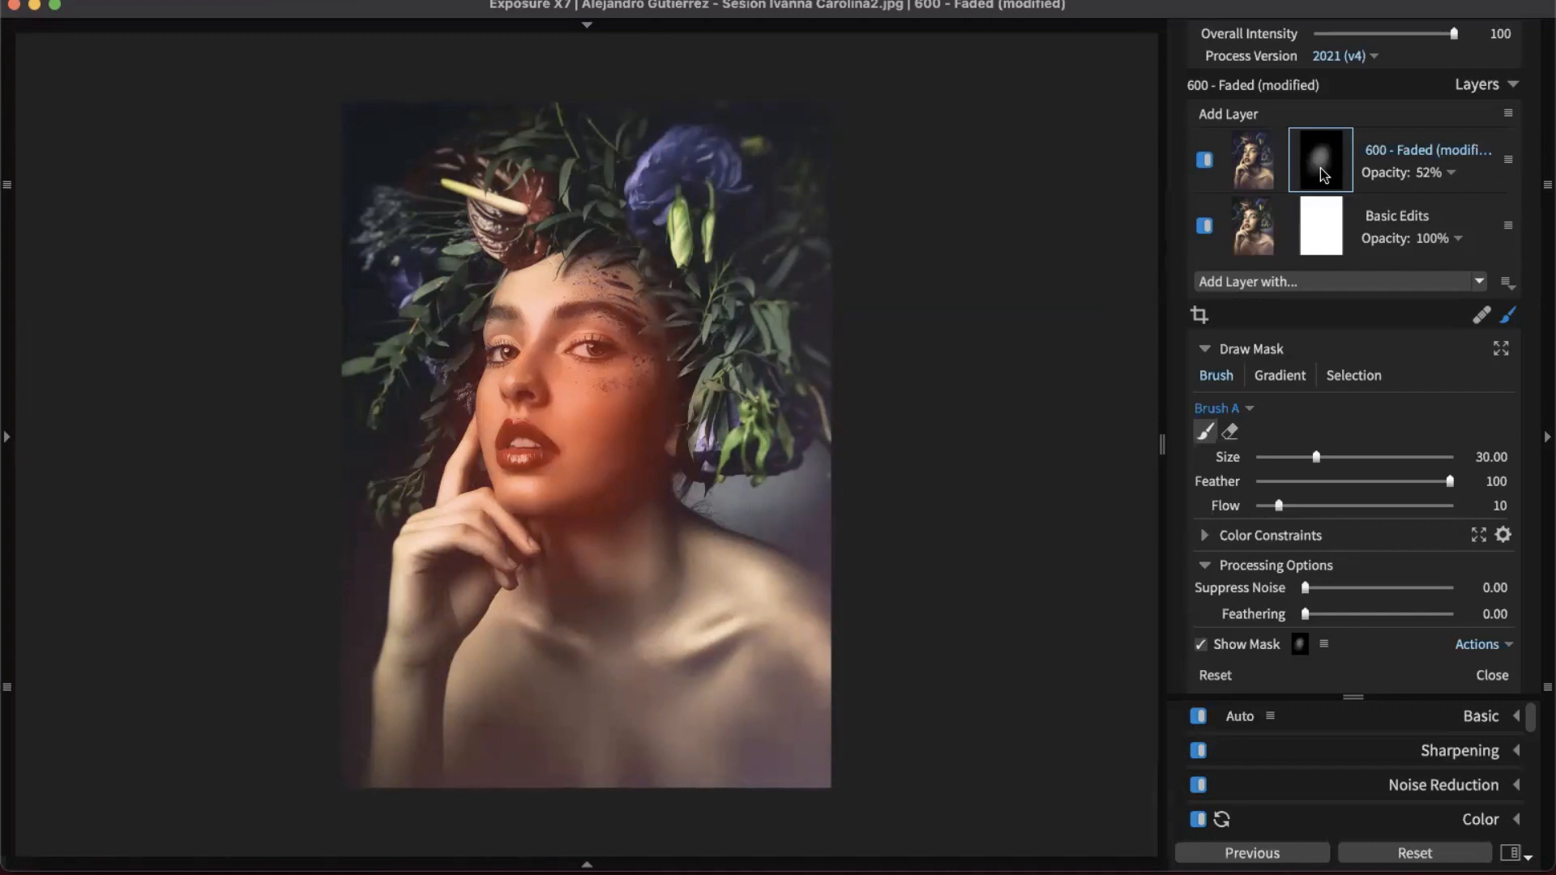
{"action": "left_click", "coordinate": [1326, 171]}
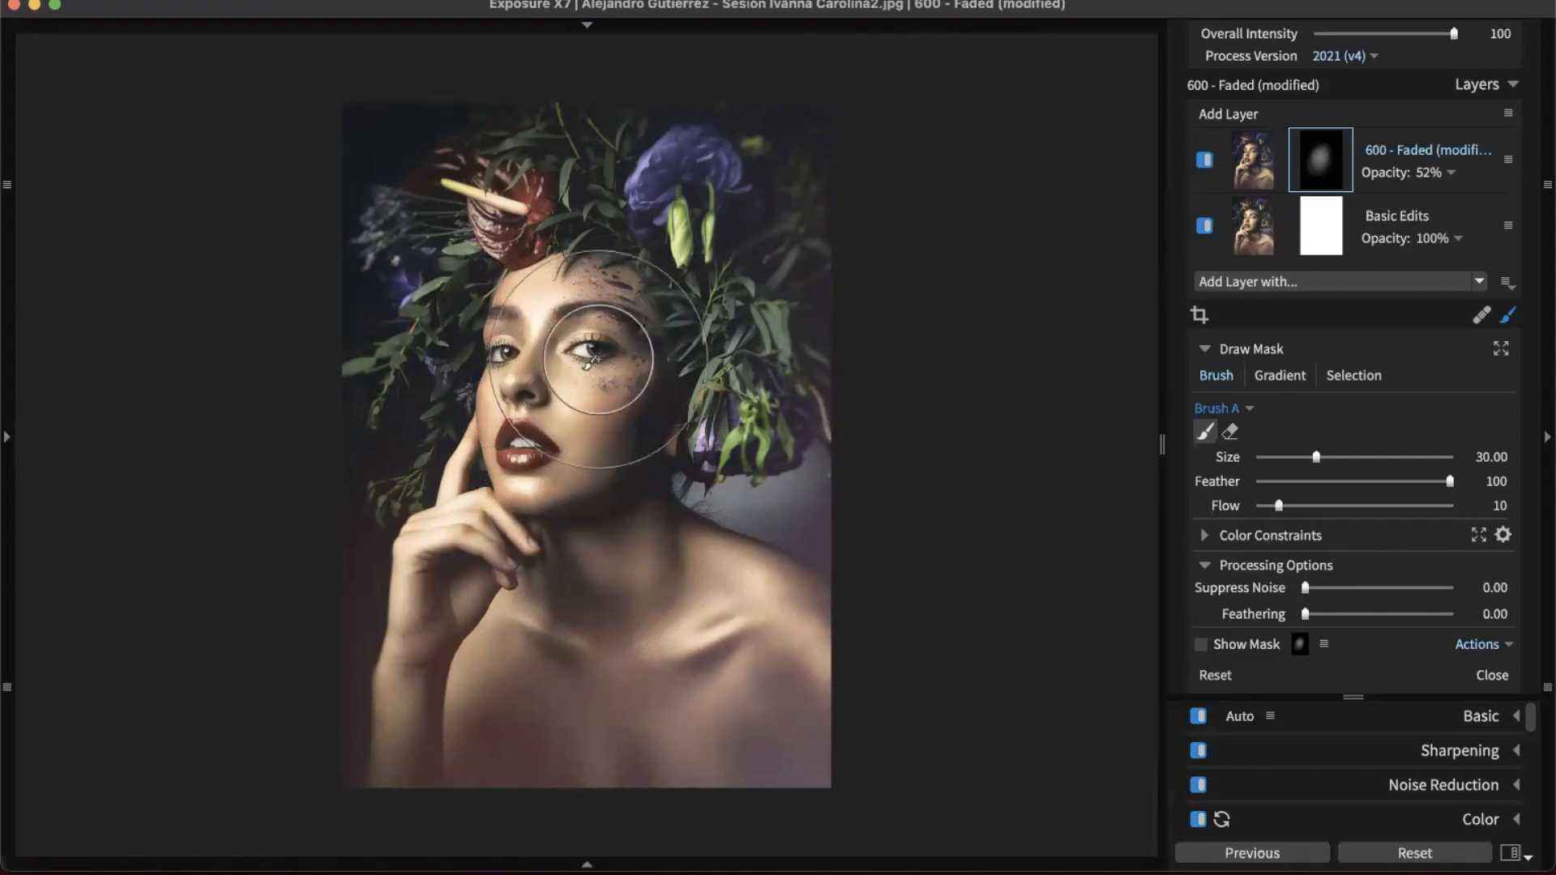
{"action": "key", "text": "bracketleft"}
{"action": "key", "text": "bracketleft"}
{"action": "key", "text": "bracketleft"}
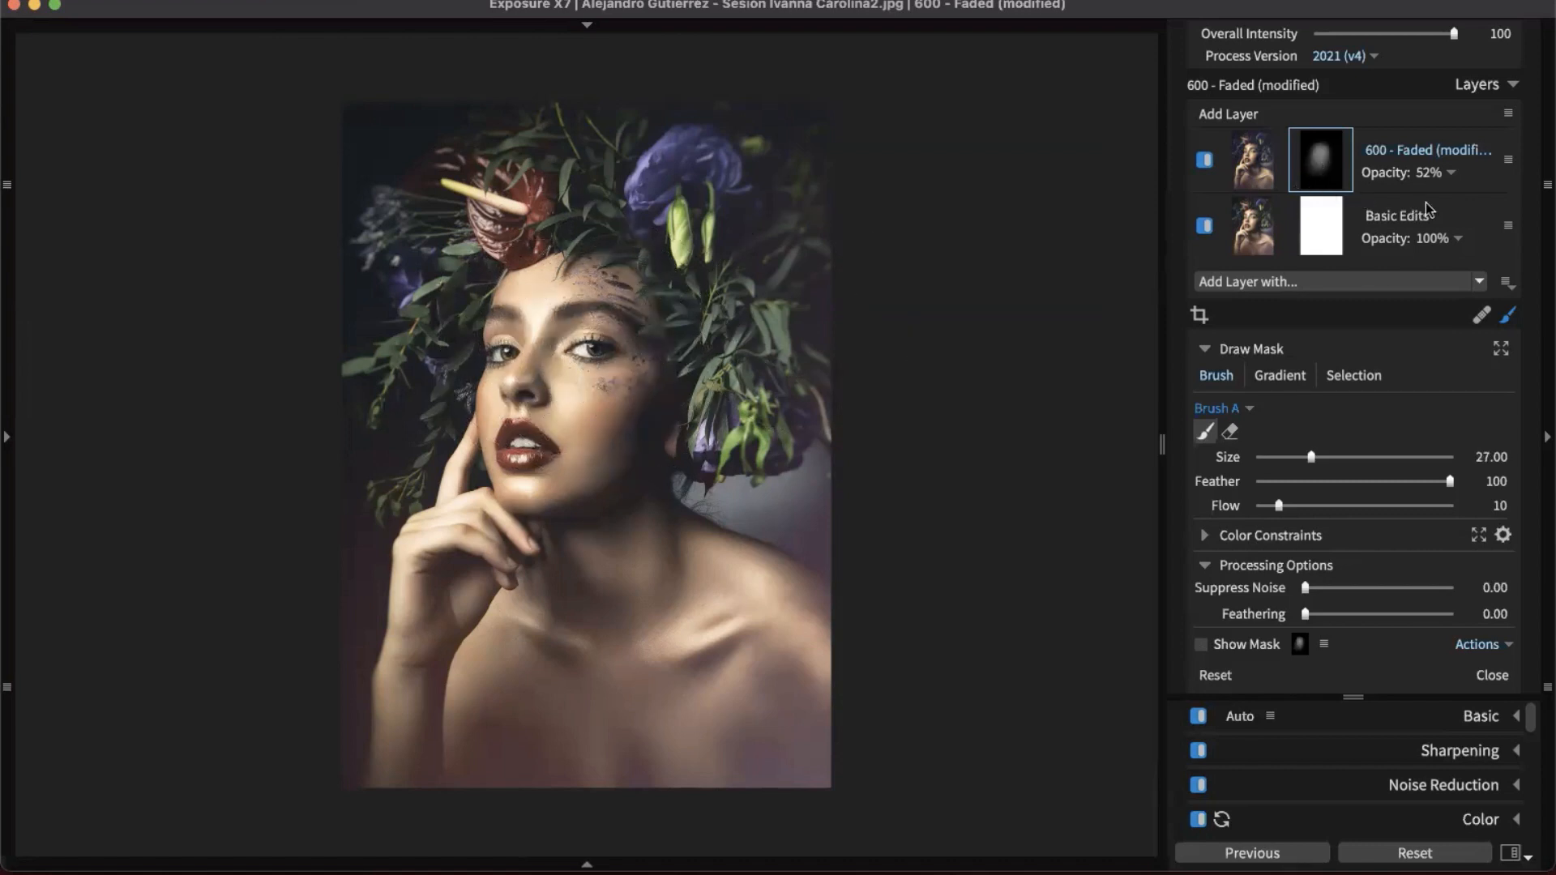
- Raise the 600 - Faded layer's opacity to 100%
{"action": "left_click", "coordinate": [1449, 173]}
{"action": "left_click_drag", "start_coordinate": [1439, 211], "coordinate": [1522, 206]}
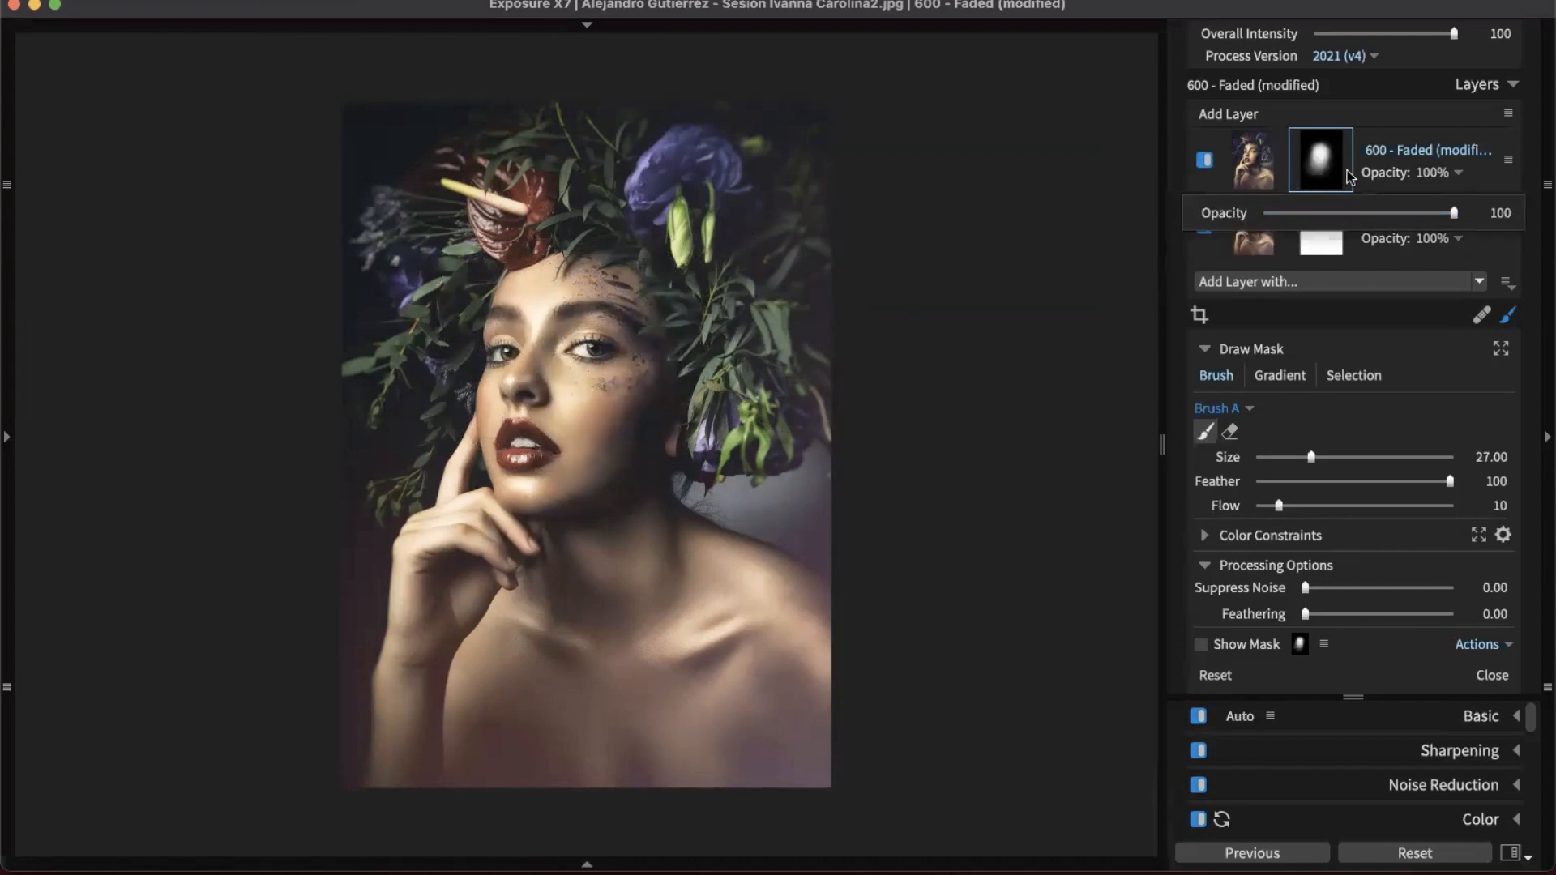
{"action": "left_click", "coordinate": [1375, 115]}
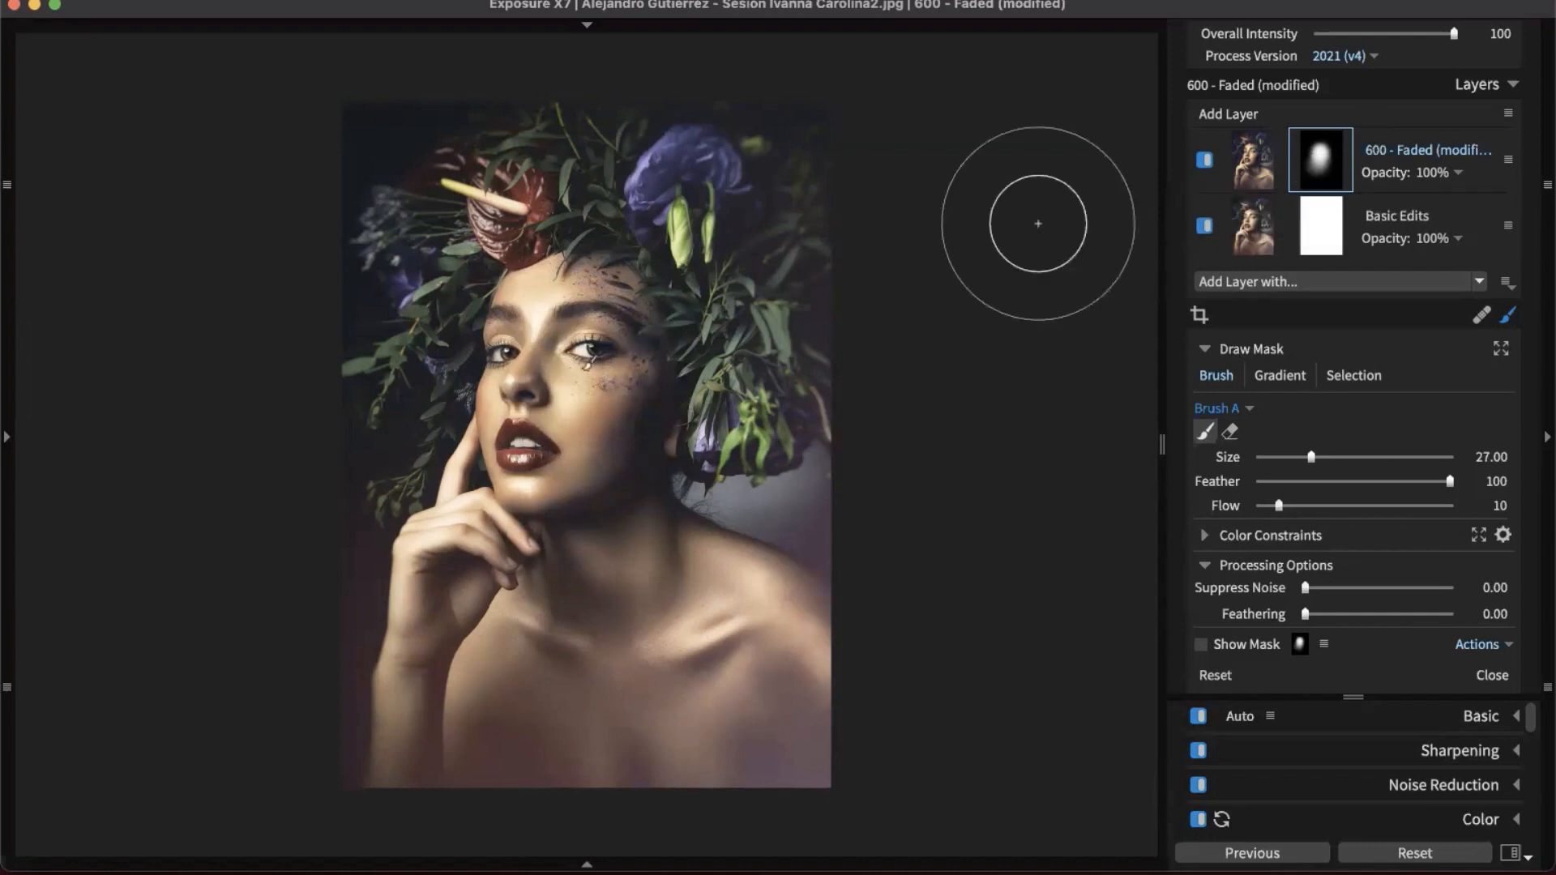
- Paint the mask further over the eye and forehead and display the mask overlay to check its coverage
{"action": "left_click_drag", "start_coordinate": [592, 341], "coordinate": [659, 319]}
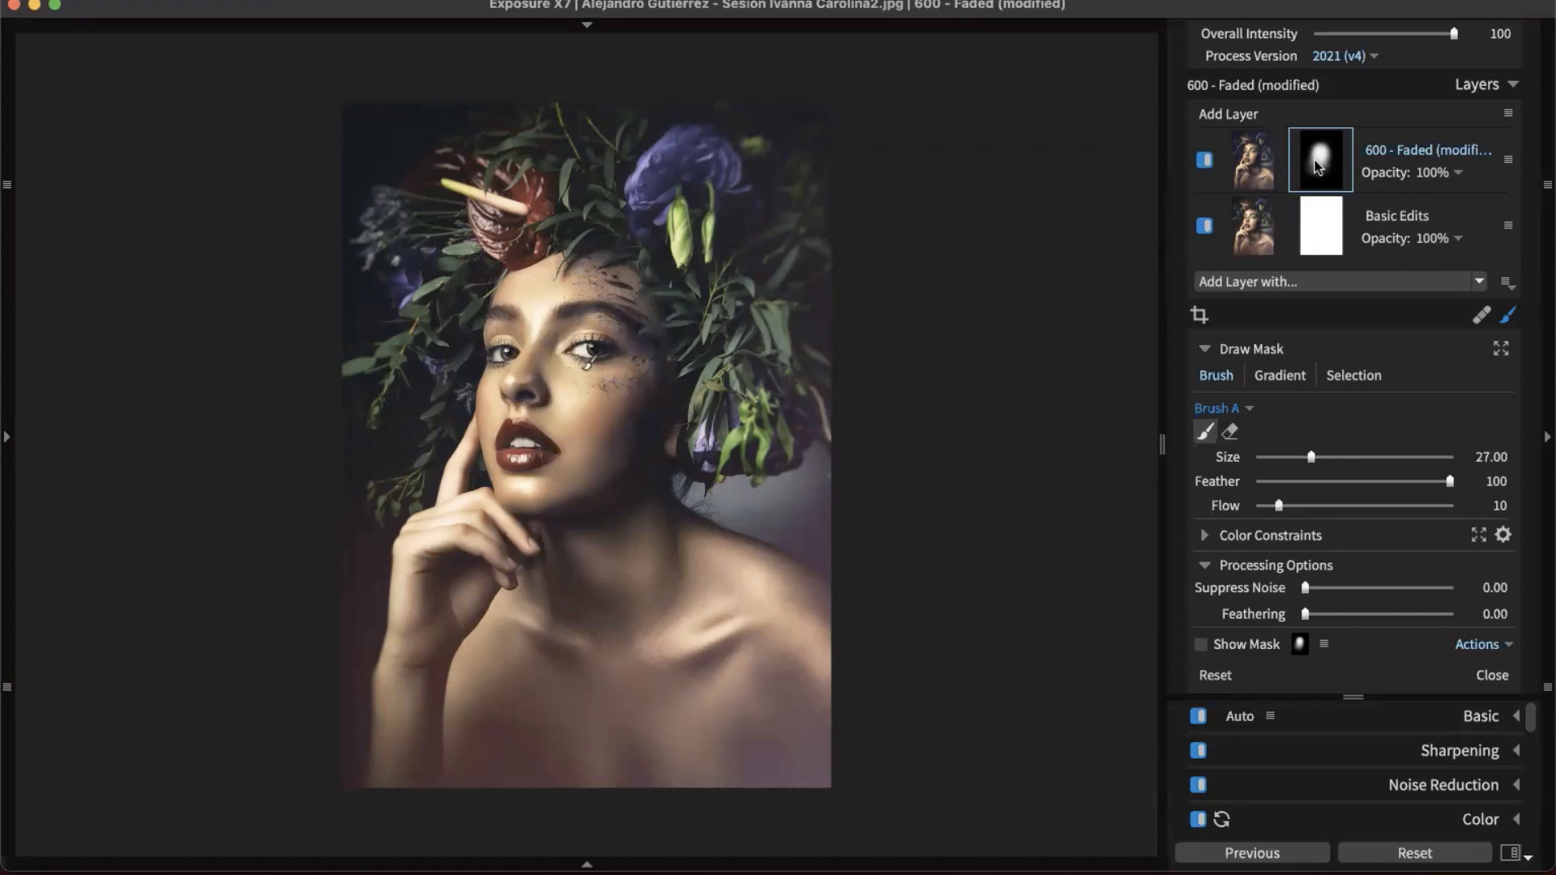
{"action": "left_click_drag", "start_coordinate": [568, 341], "coordinate": [624, 296]}
{"action": "mouse_move", "coordinate": [1321, 144]}
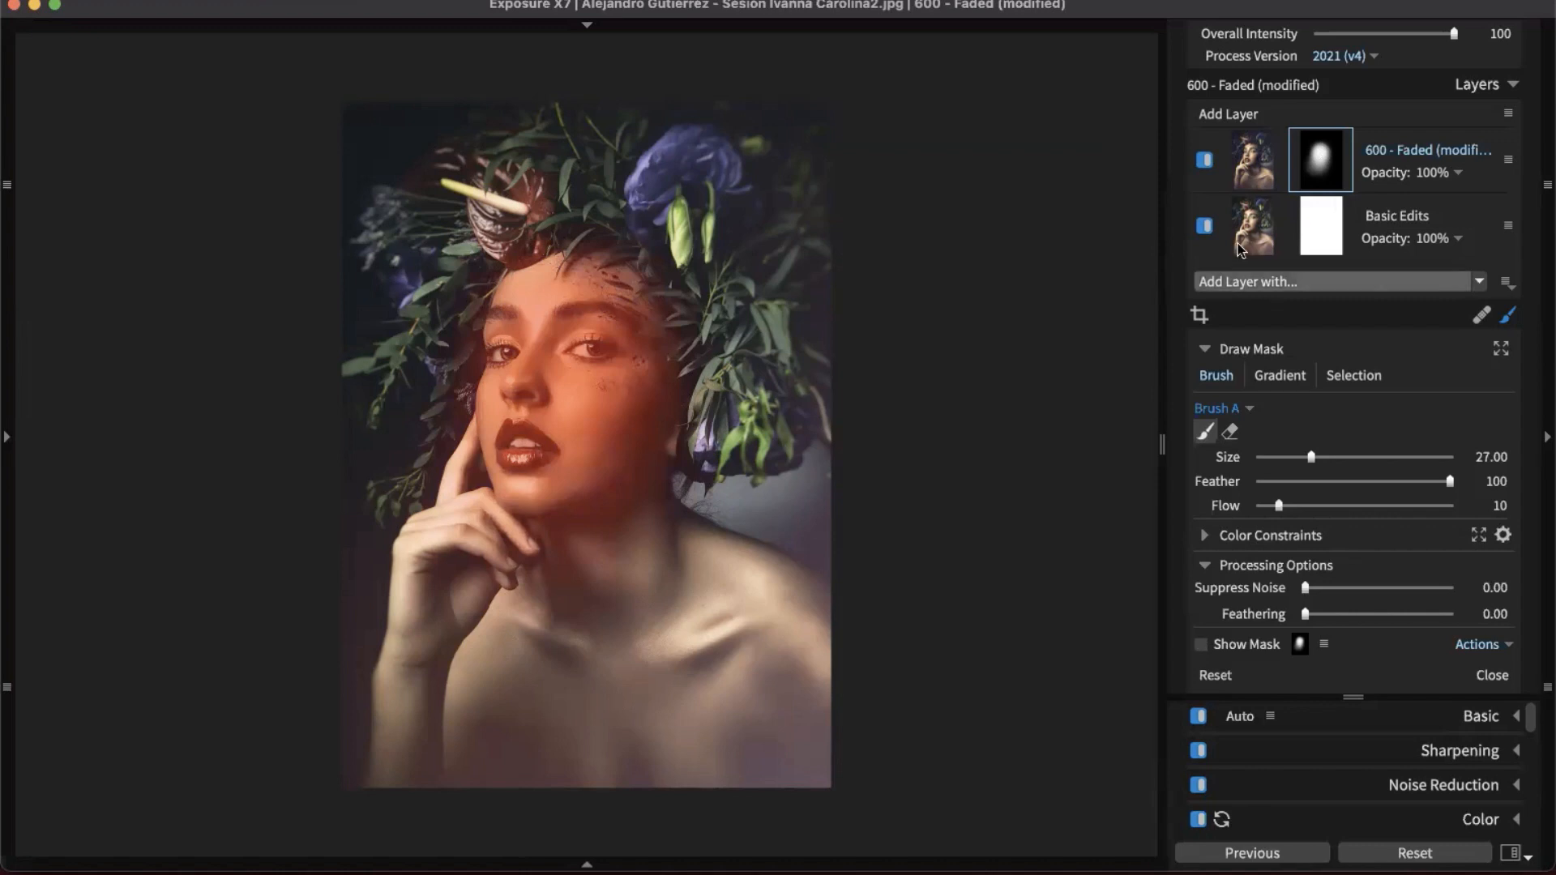
{"action": "key", "text": "o"}
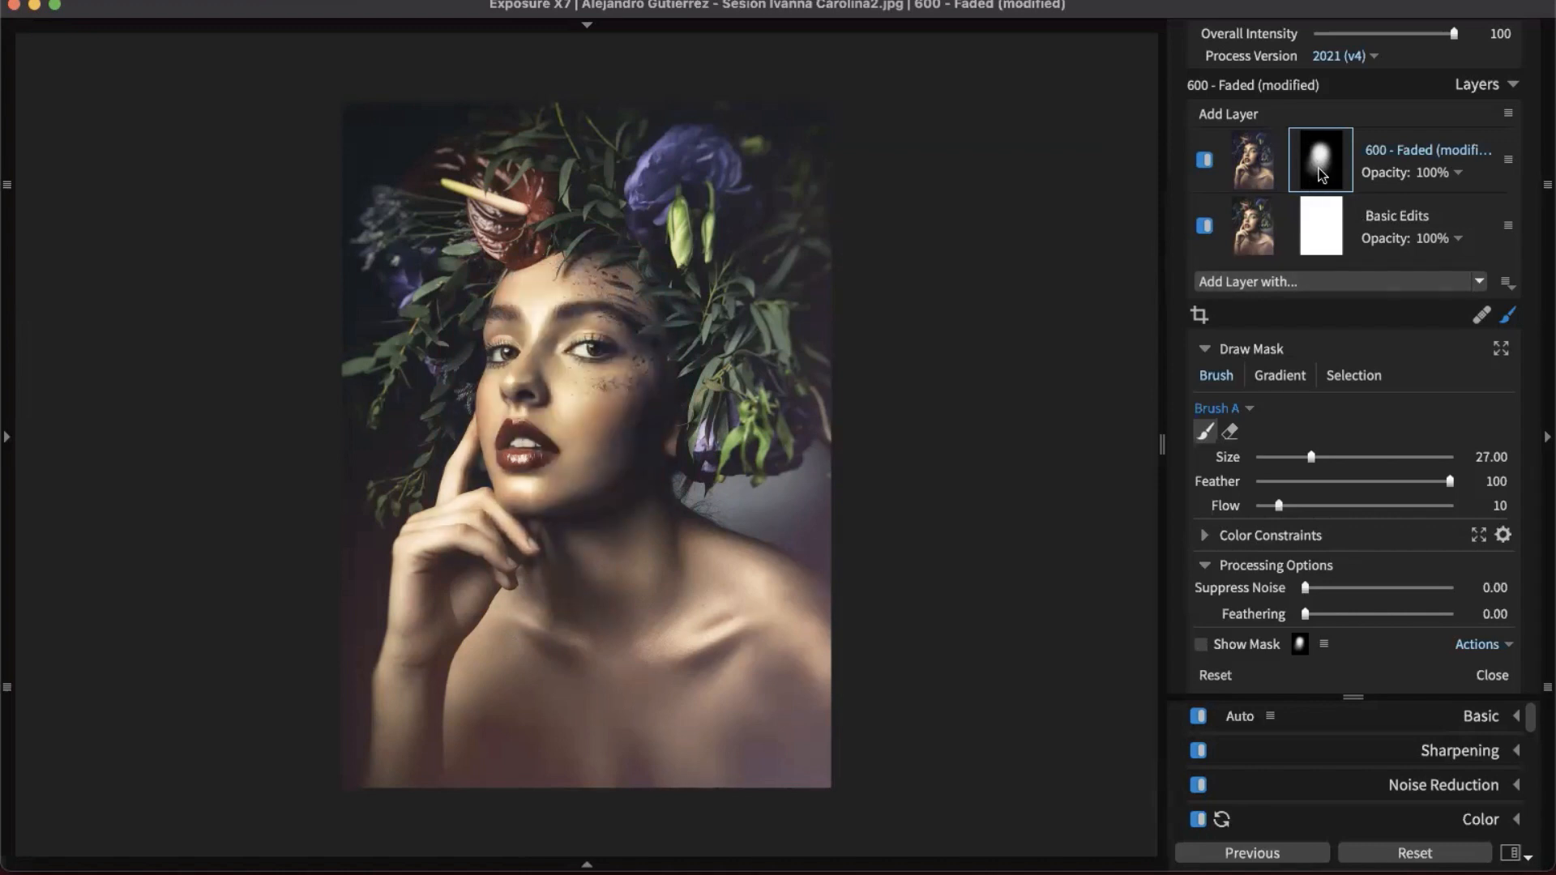
{"action": "key", "text": "o"}
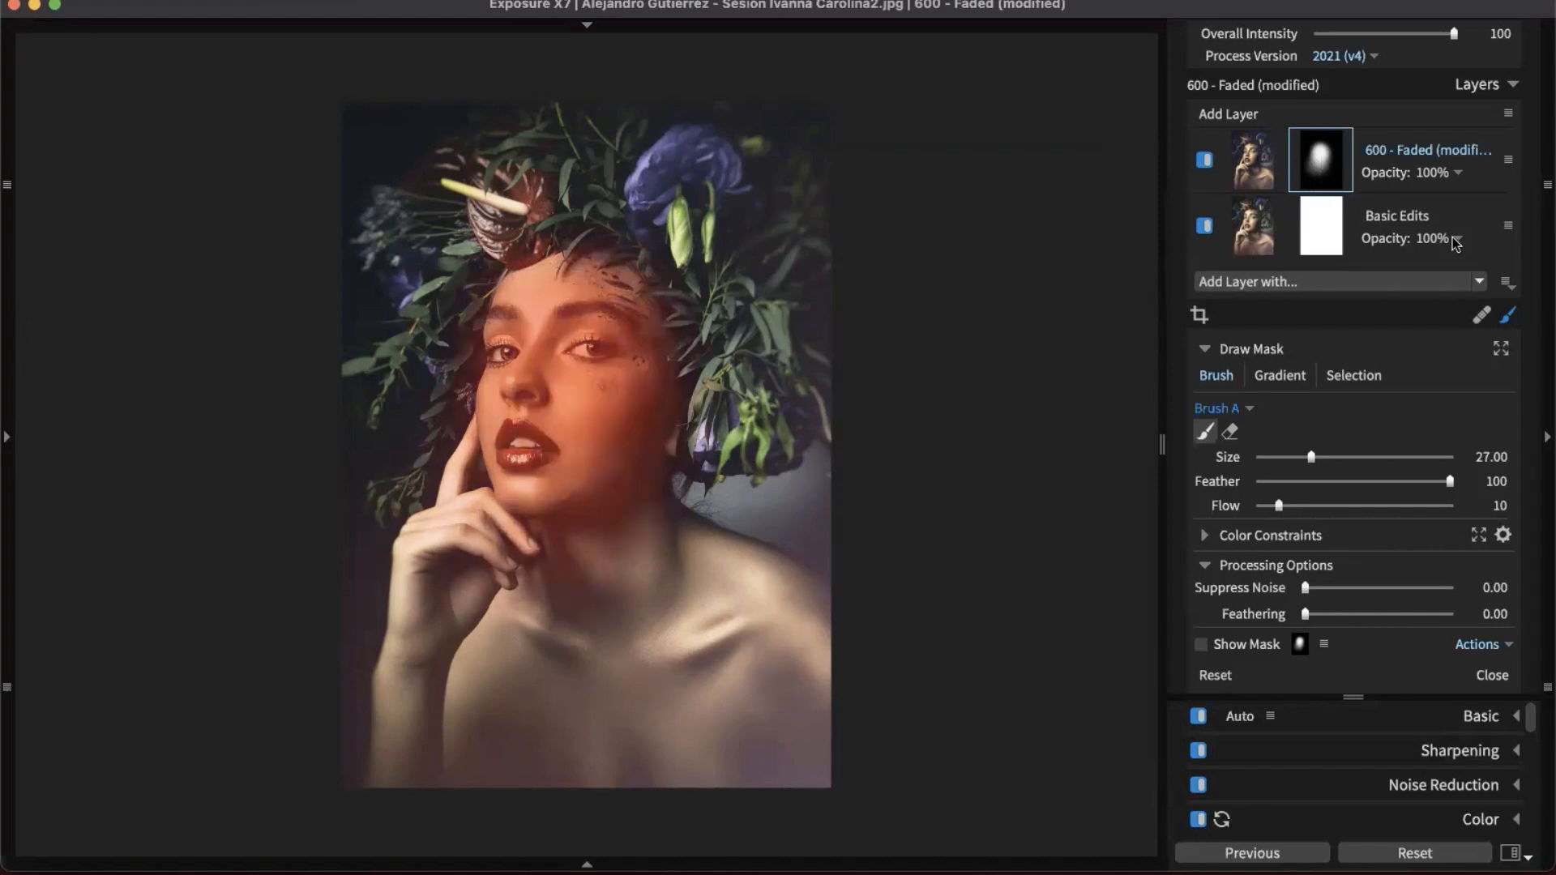
- Invert the 600 - Faded layer's mask and check its new coverage with the mask overlay
{"action": "key", "text": "o"}
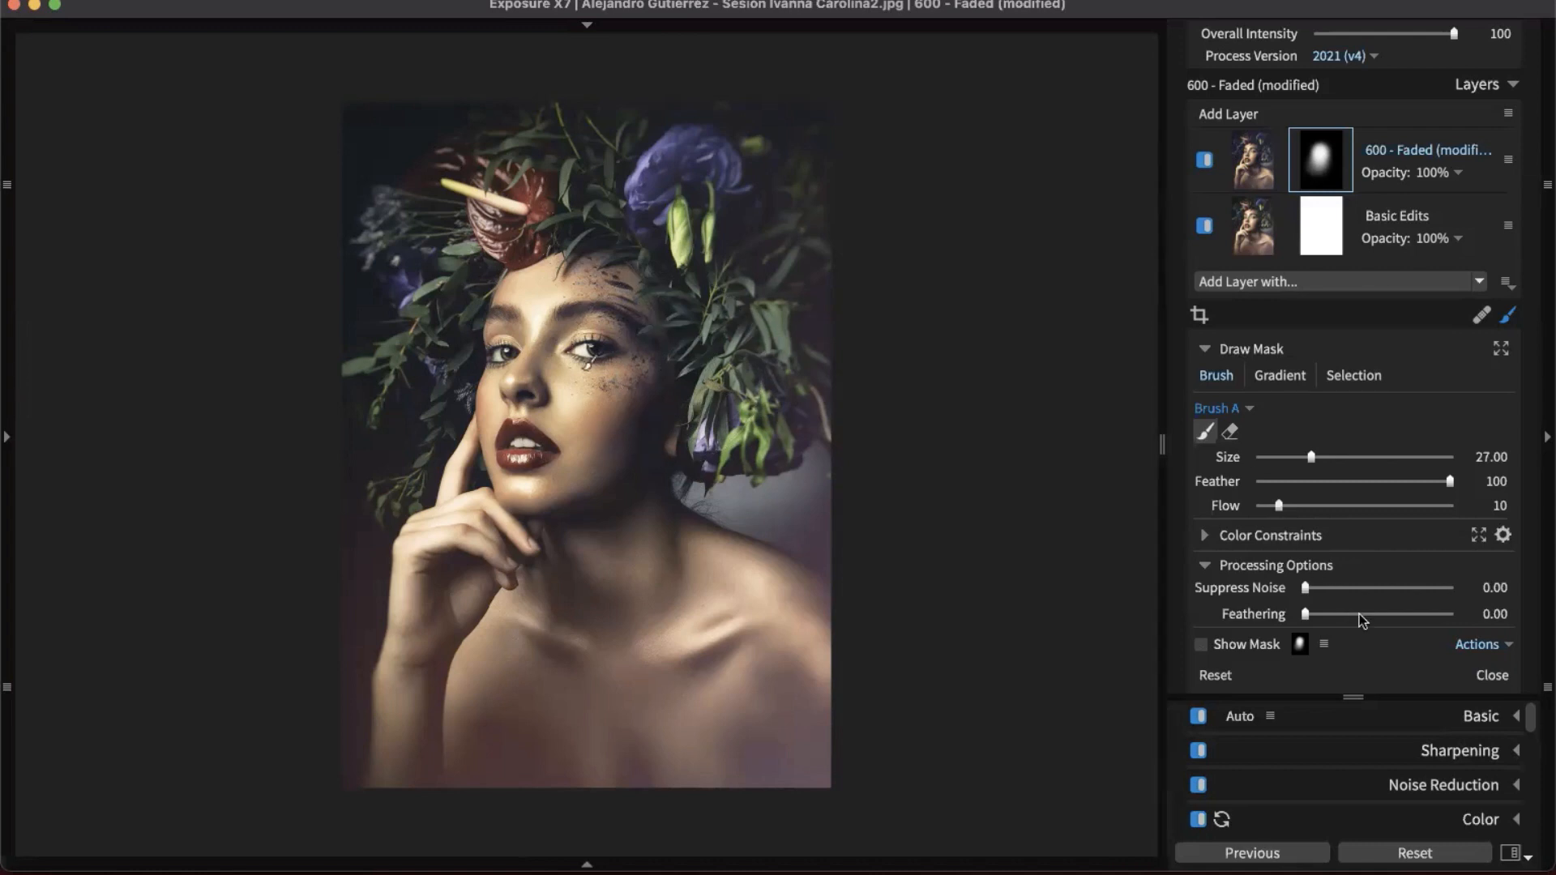
{"action": "left_click", "coordinate": [1477, 646]}
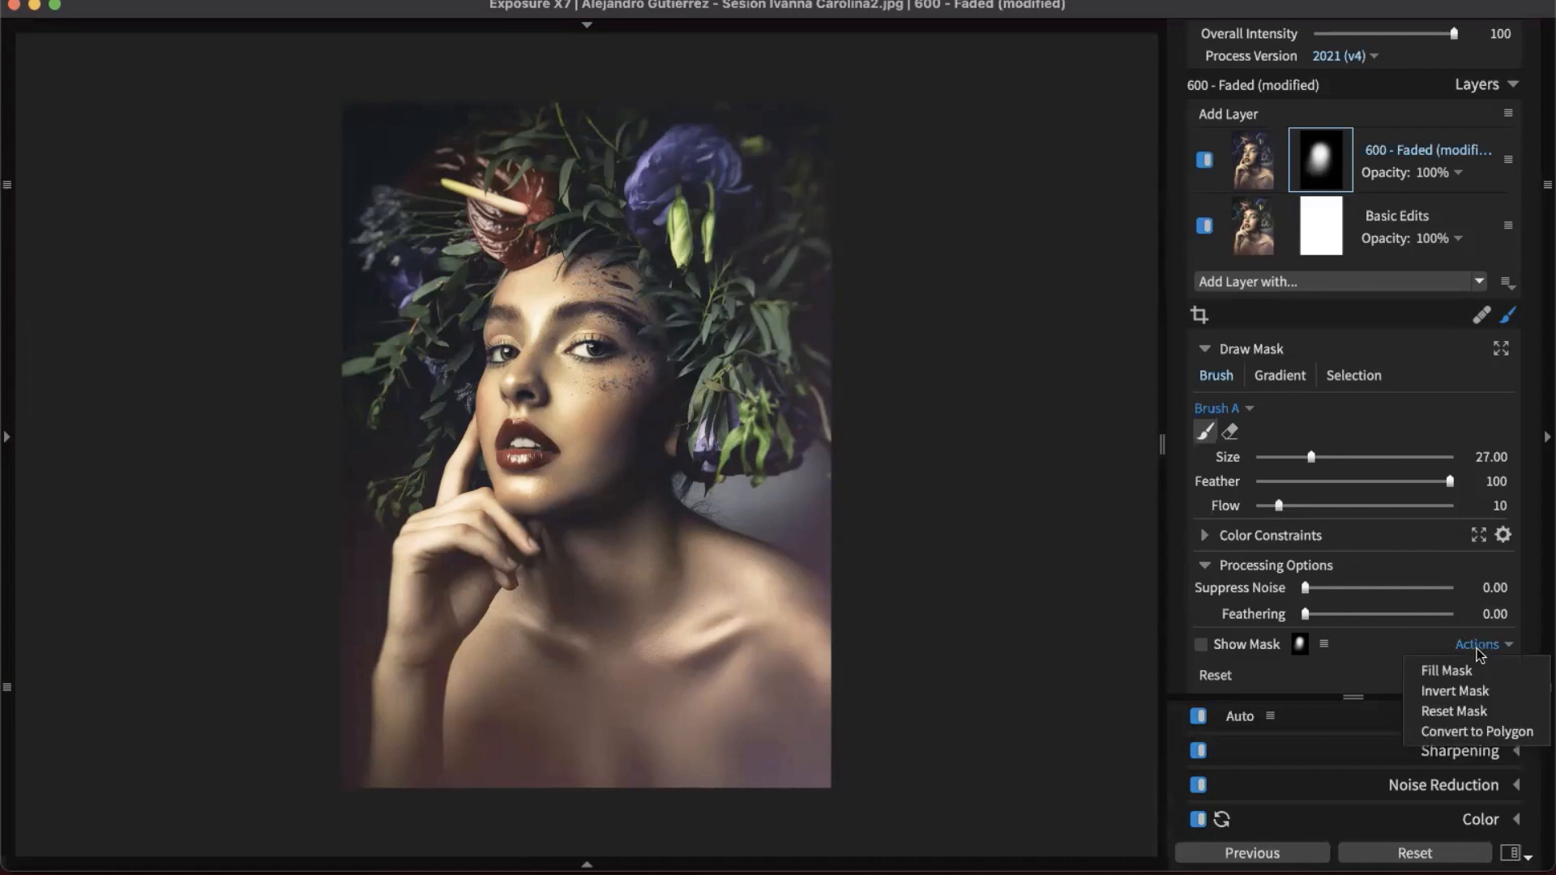
{"action": "left_click", "coordinate": [1483, 693]}
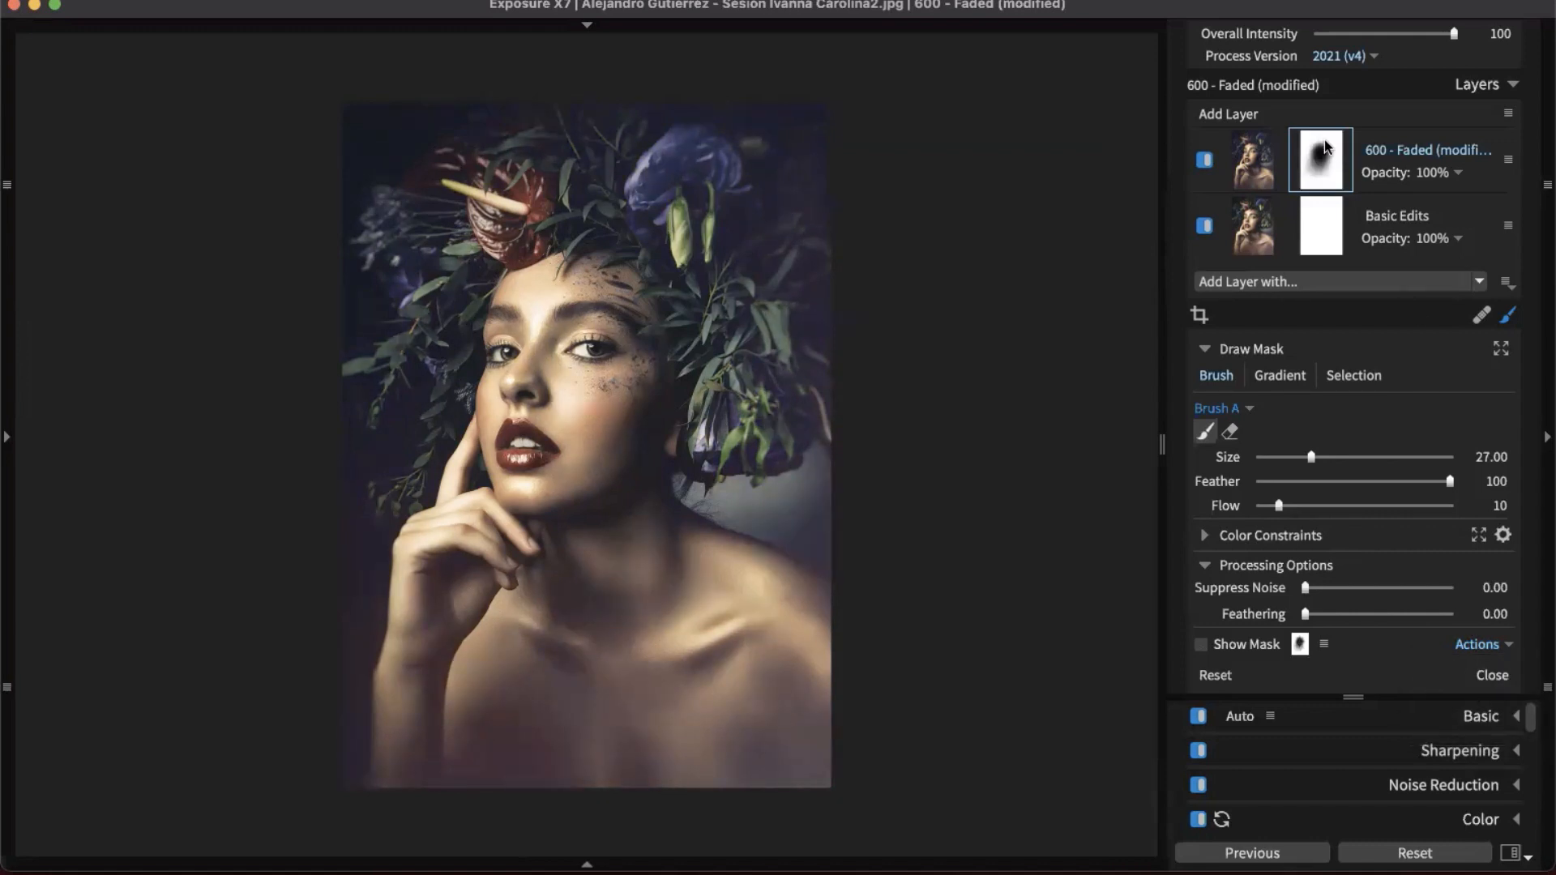
{"action": "left_click", "coordinate": [1333, 174]}
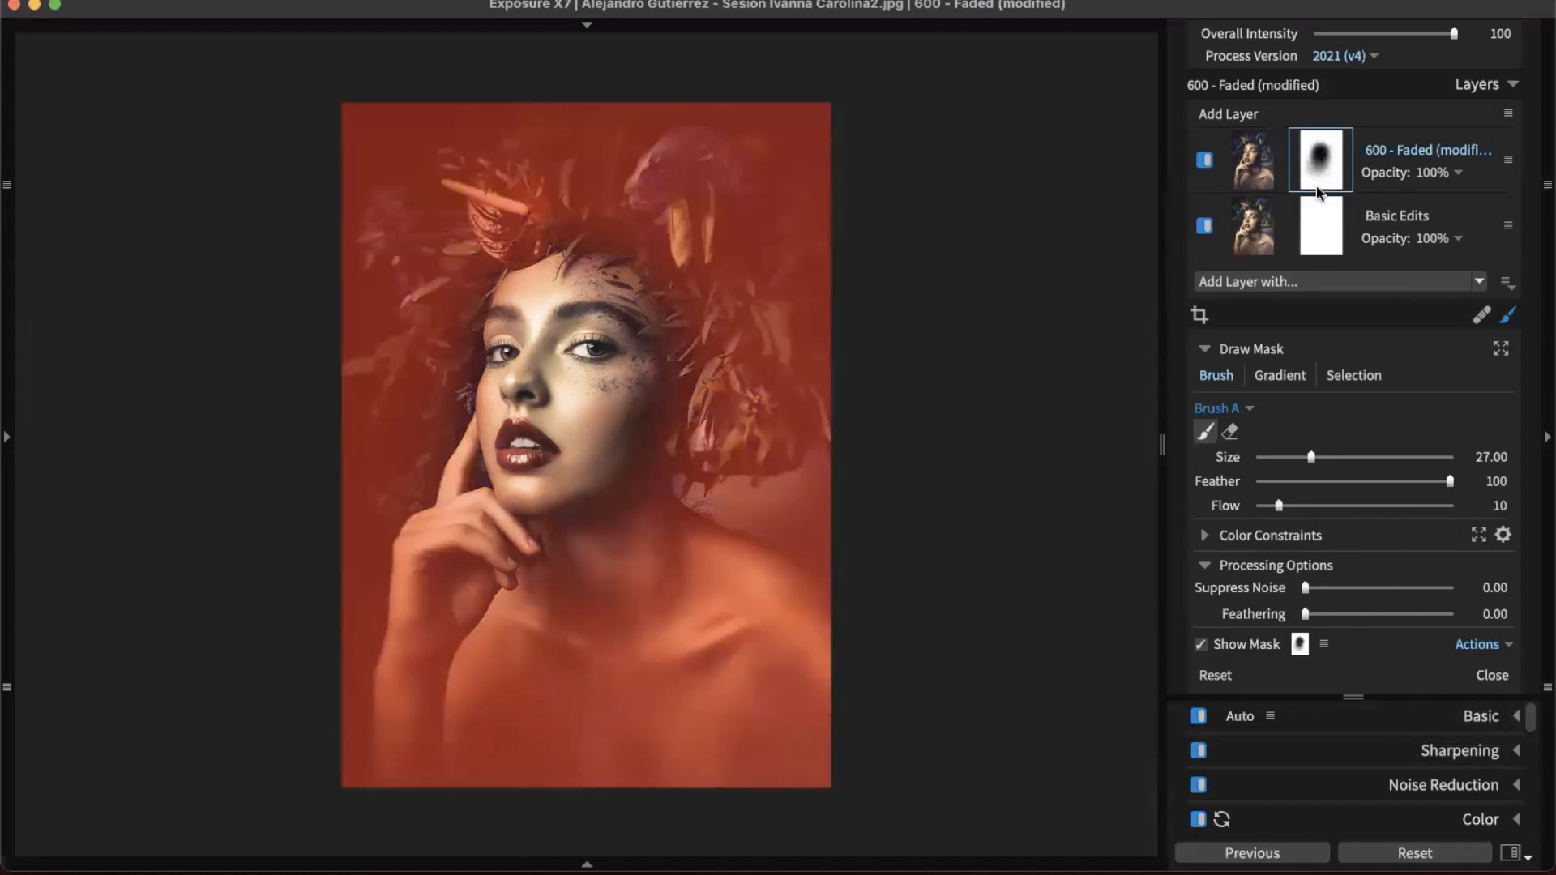
{"action": "key", "text": "o"}
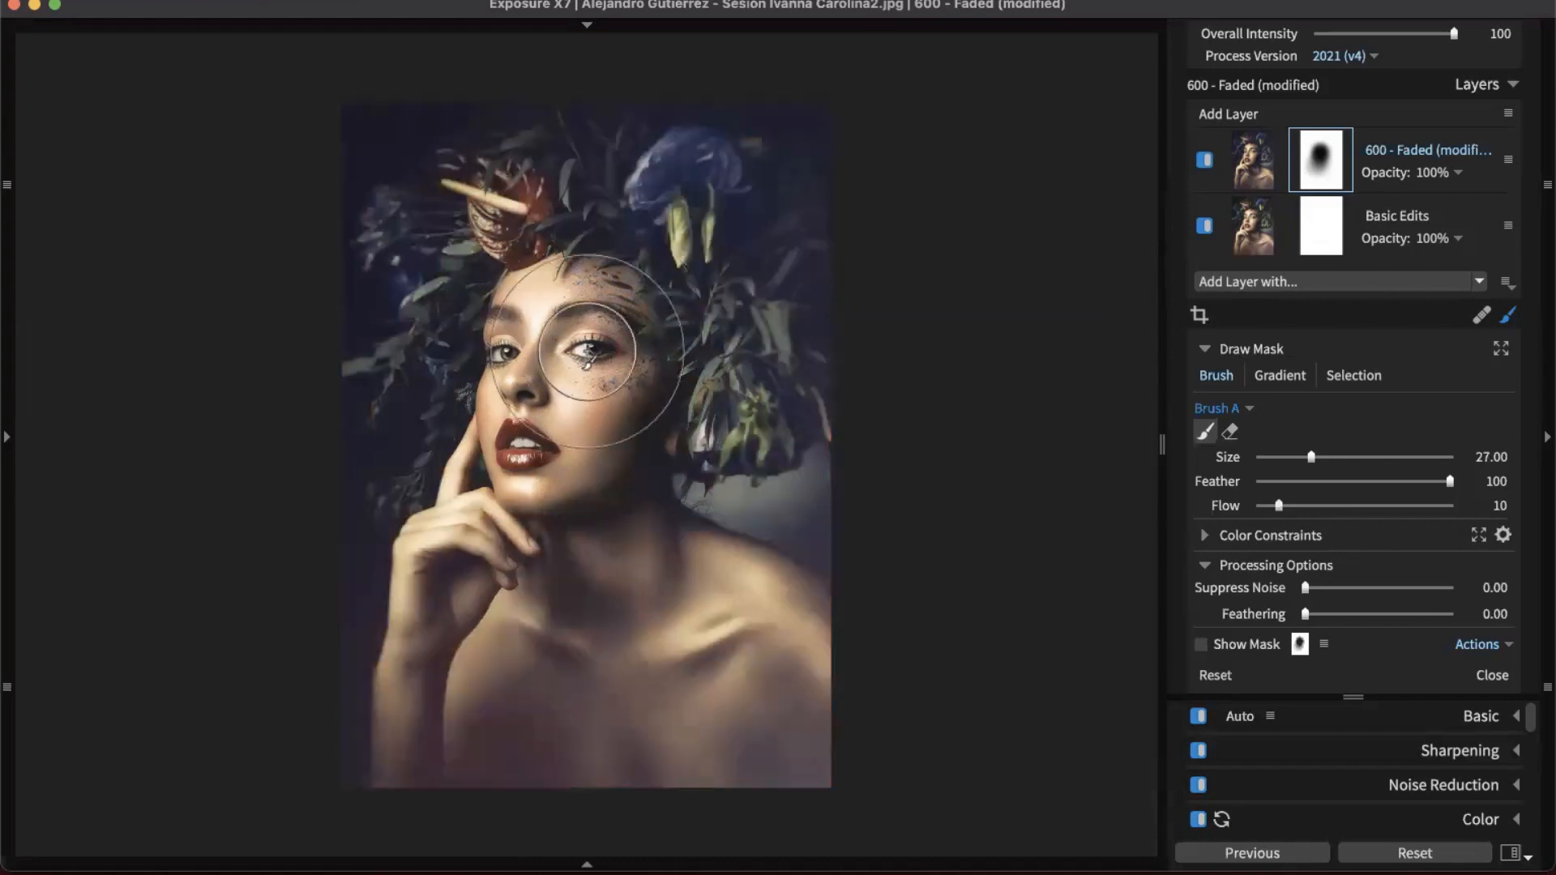
- Compare the portrait with the 600 - Faded layer switched off and on
{"action": "left_click", "coordinate": [1205, 160]}
{"action": "left_click", "coordinate": [1205, 160]}
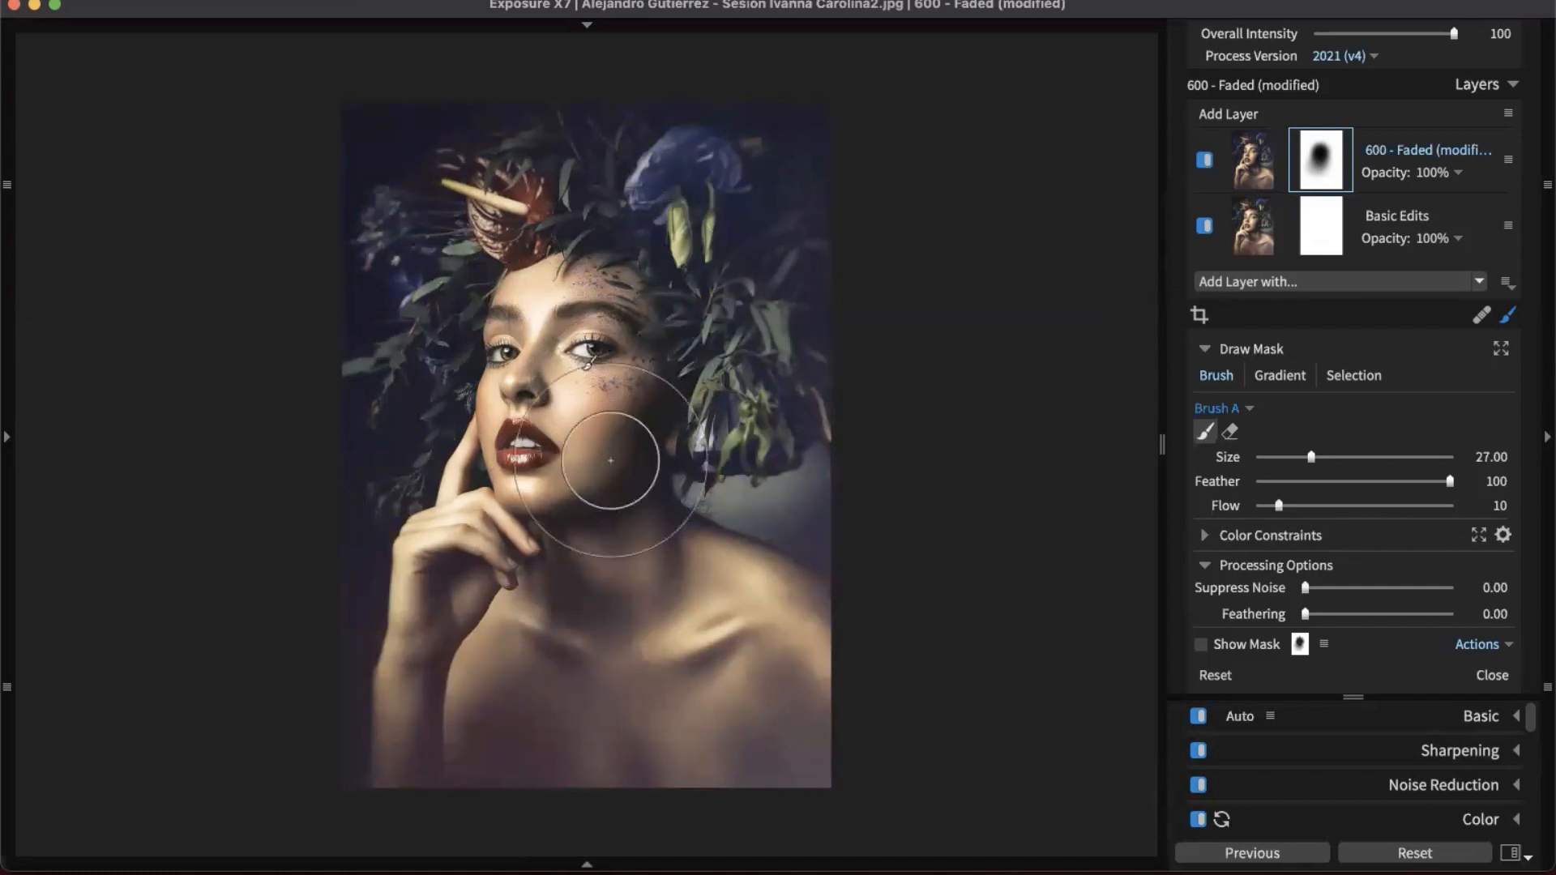
{"action": "left_click", "coordinate": [1206, 160]}
{"action": "left_click", "coordinate": [1205, 161]}
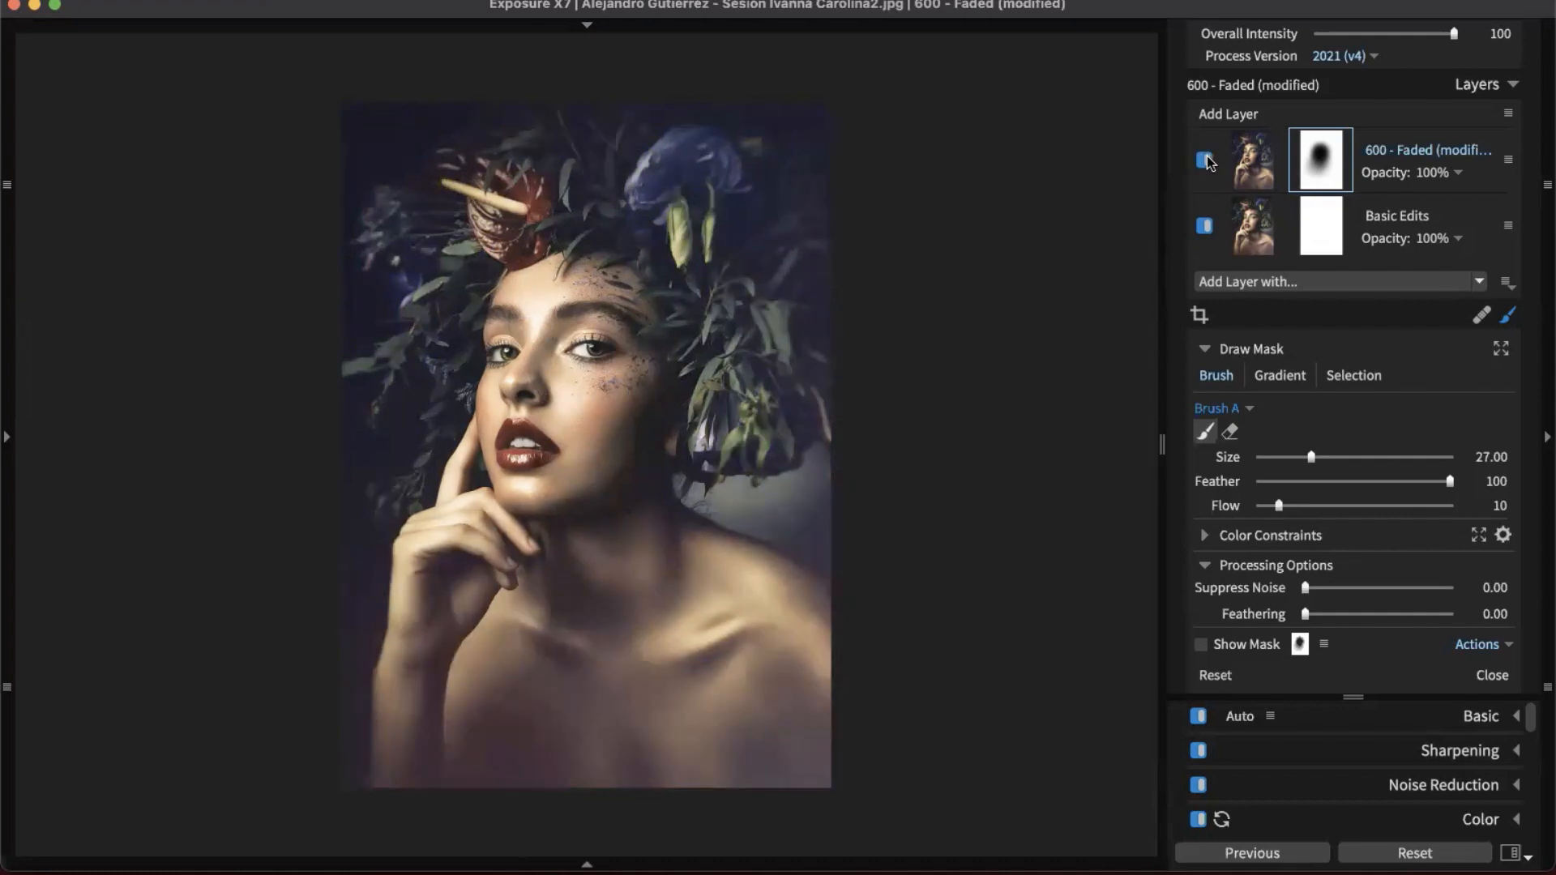
{"action": "left_click", "coordinate": [1205, 160]}
{"action": "left_click", "coordinate": [1205, 161]}
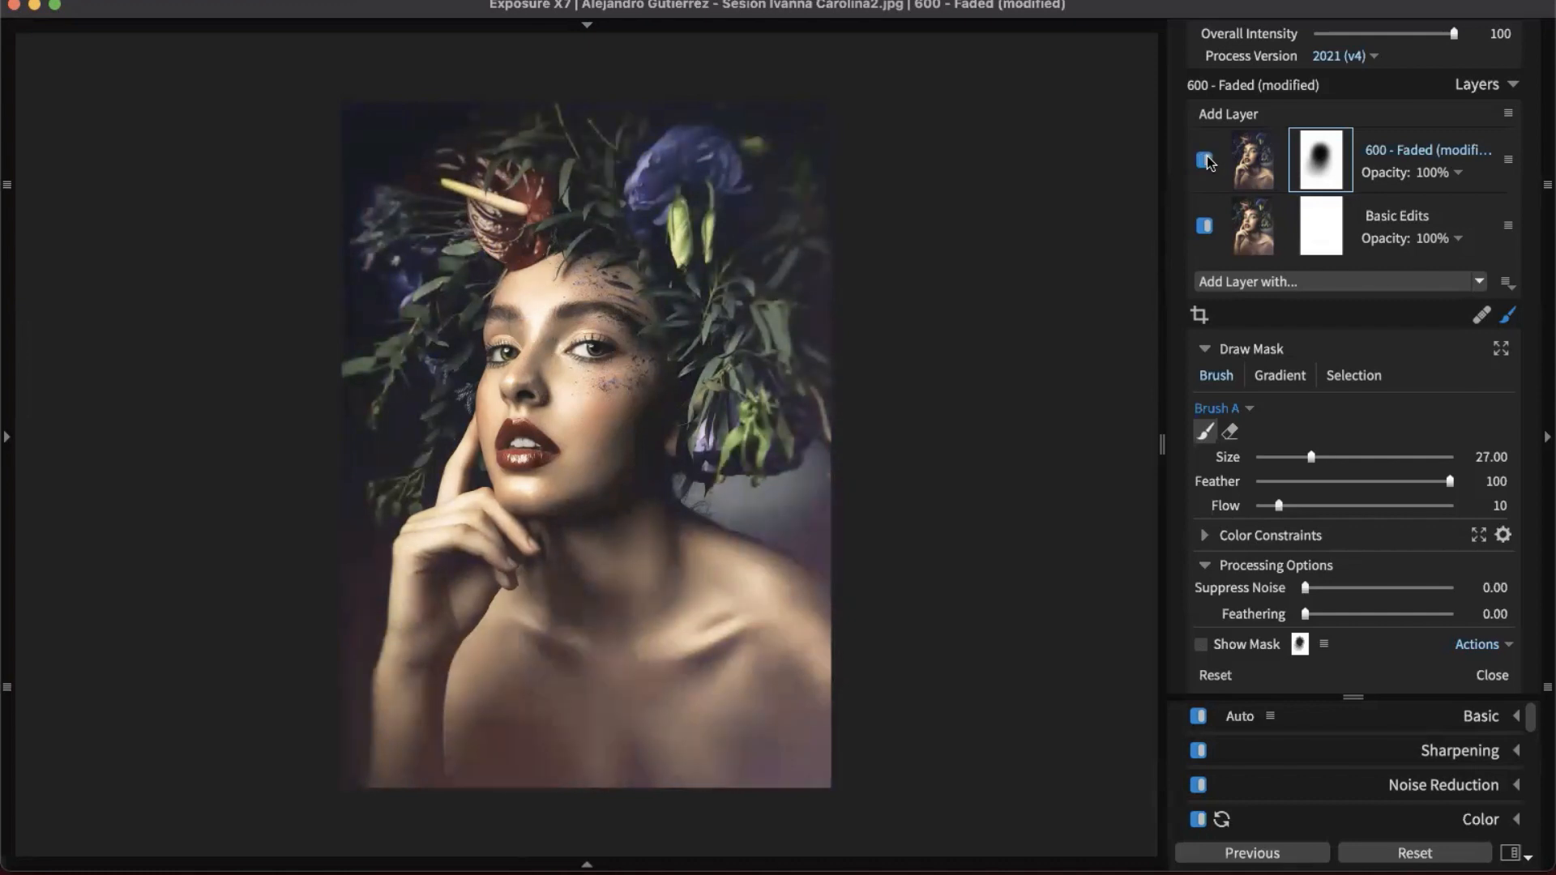
{"action": "left_click", "coordinate": [1205, 161]}
{"action": "left_click", "coordinate": [1206, 160]}
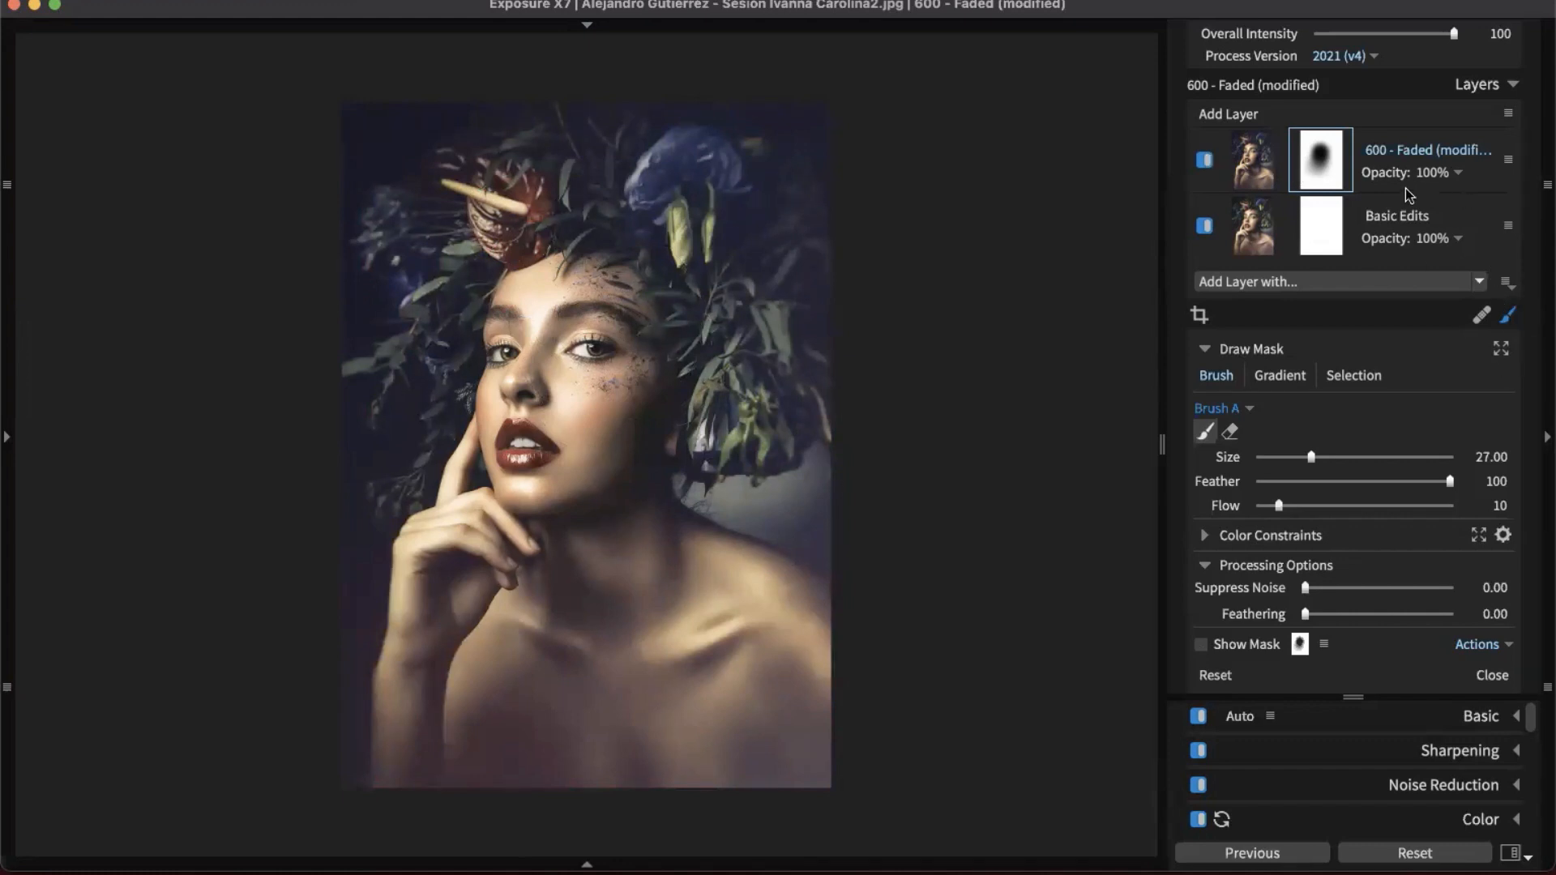
- Reduce the 600 - Faded layer's opacity, trying 10% and settling on 18%
{"action": "left_click", "coordinate": [1444, 172]}
{"action": "left_click_drag", "start_coordinate": [1444, 208], "coordinate": [1282, 216]}
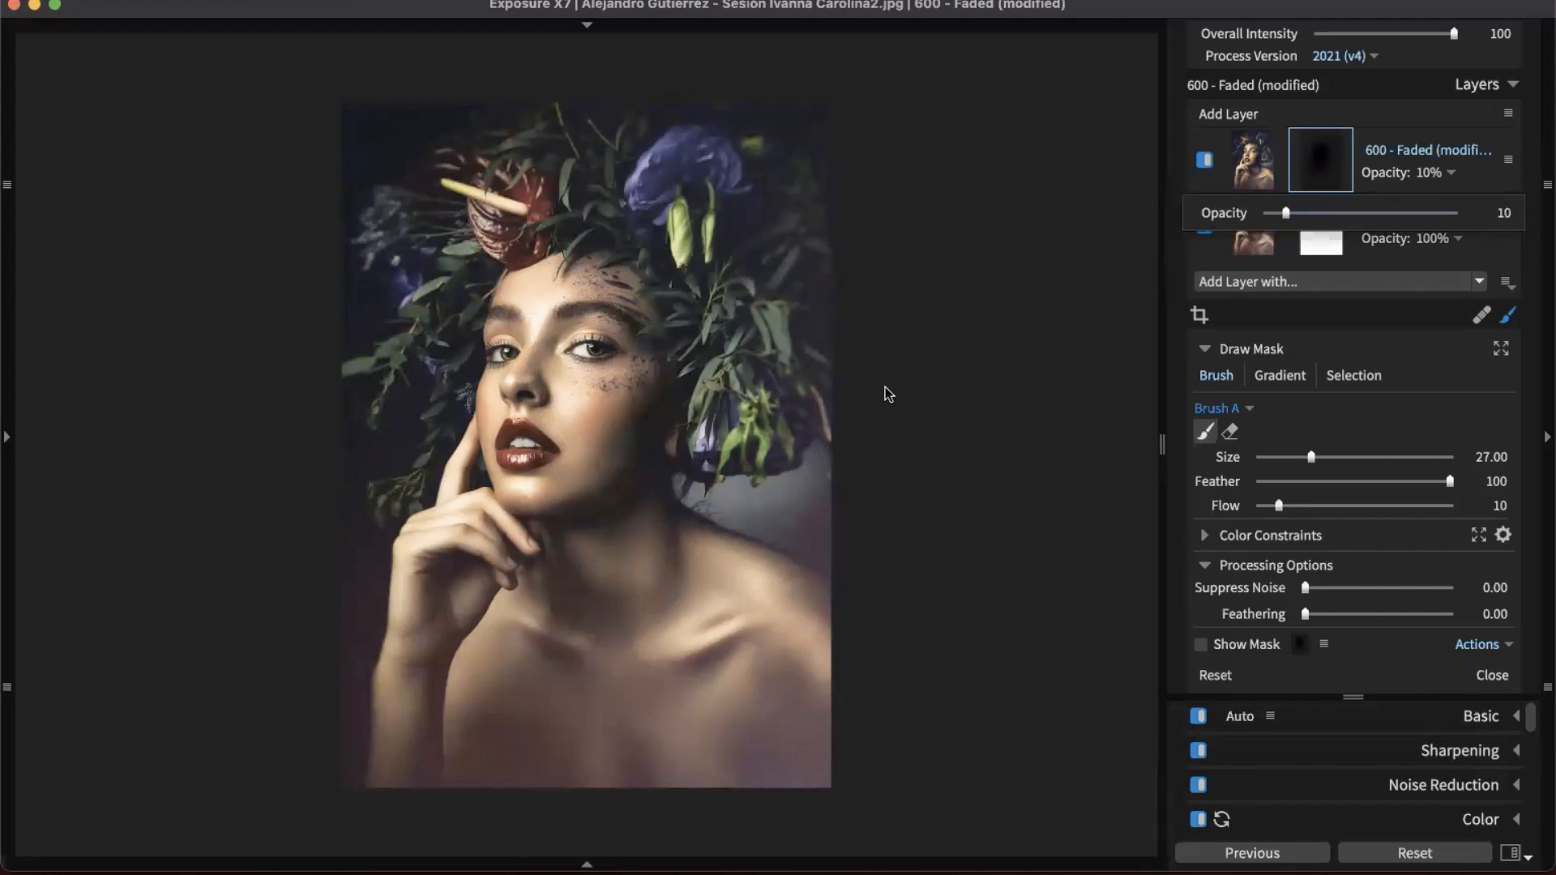
{"action": "left_click", "coordinate": [1394, 172]}
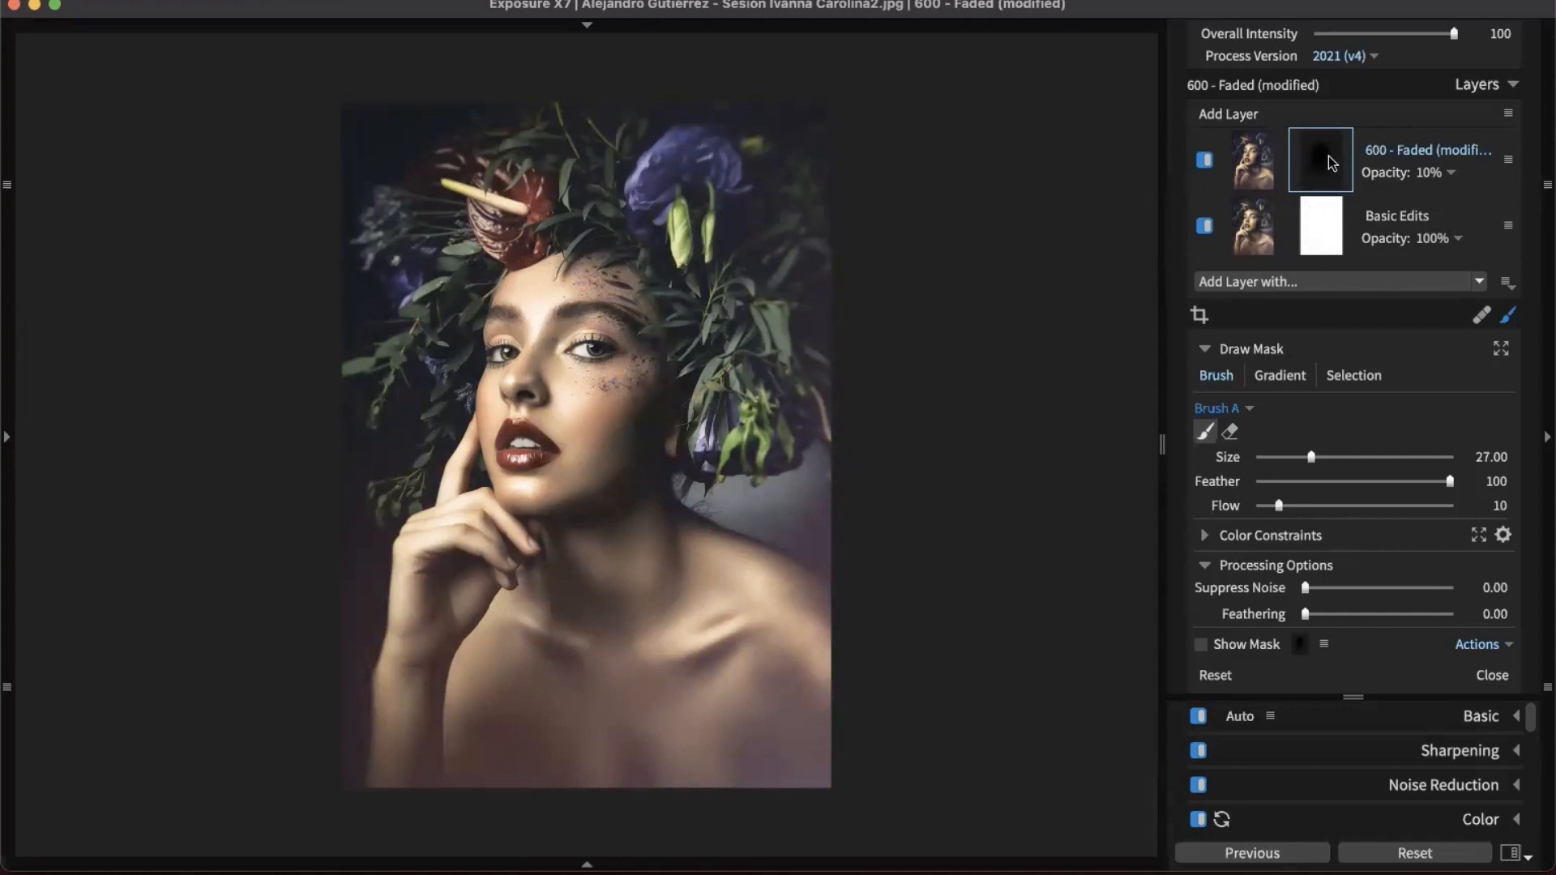
{"action": "left_click", "coordinate": [1425, 173]}
{"action": "left_click_drag", "start_coordinate": [1284, 213], "coordinate": [1300, 214]}
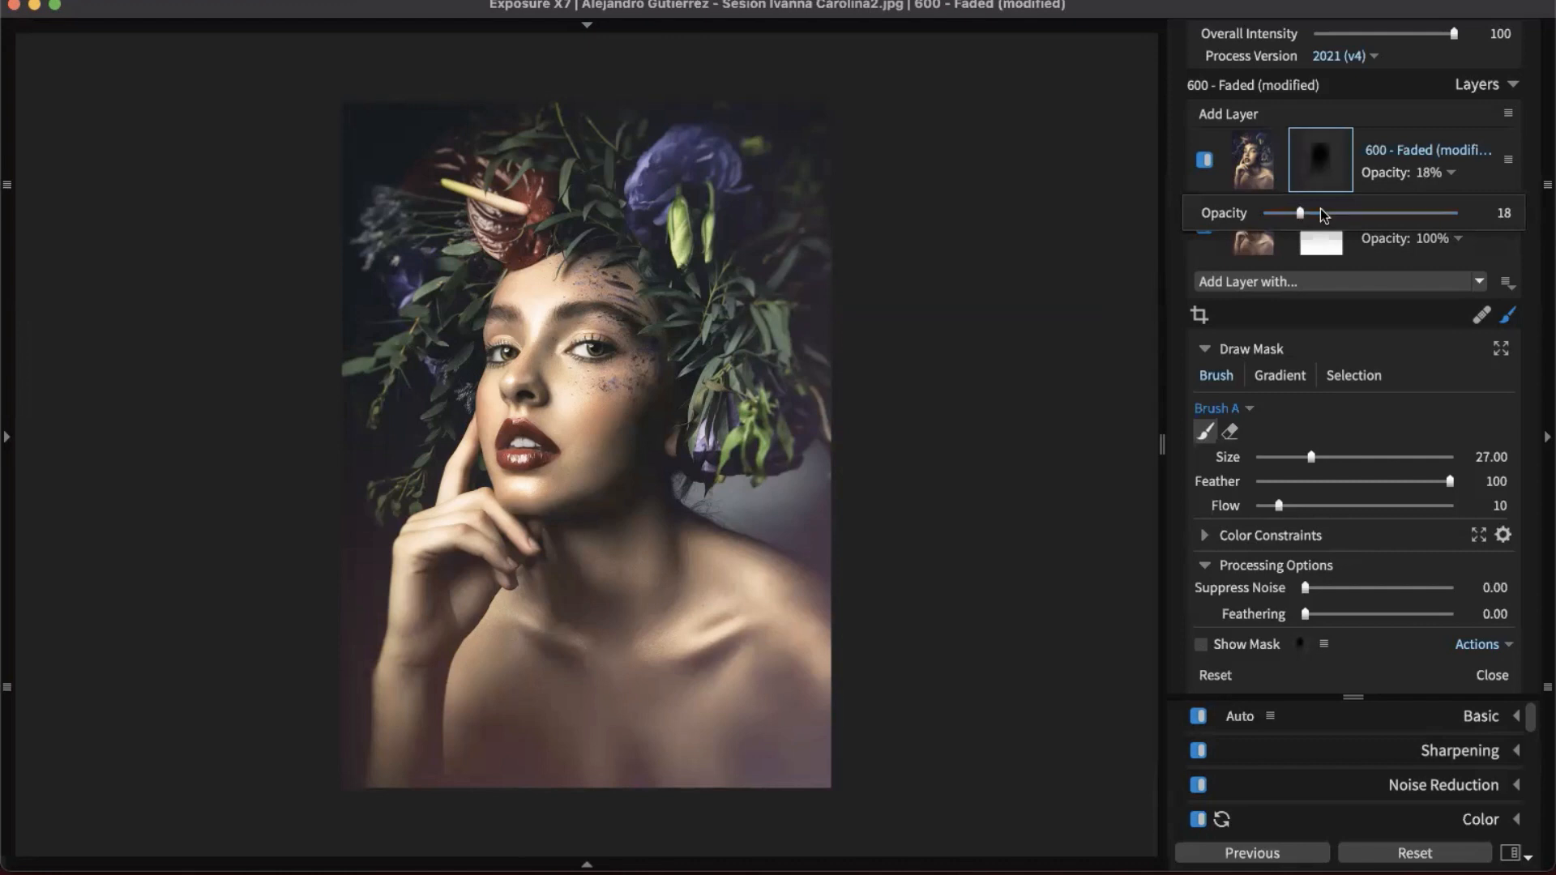
{"action": "left_click", "coordinate": [1342, 186]}
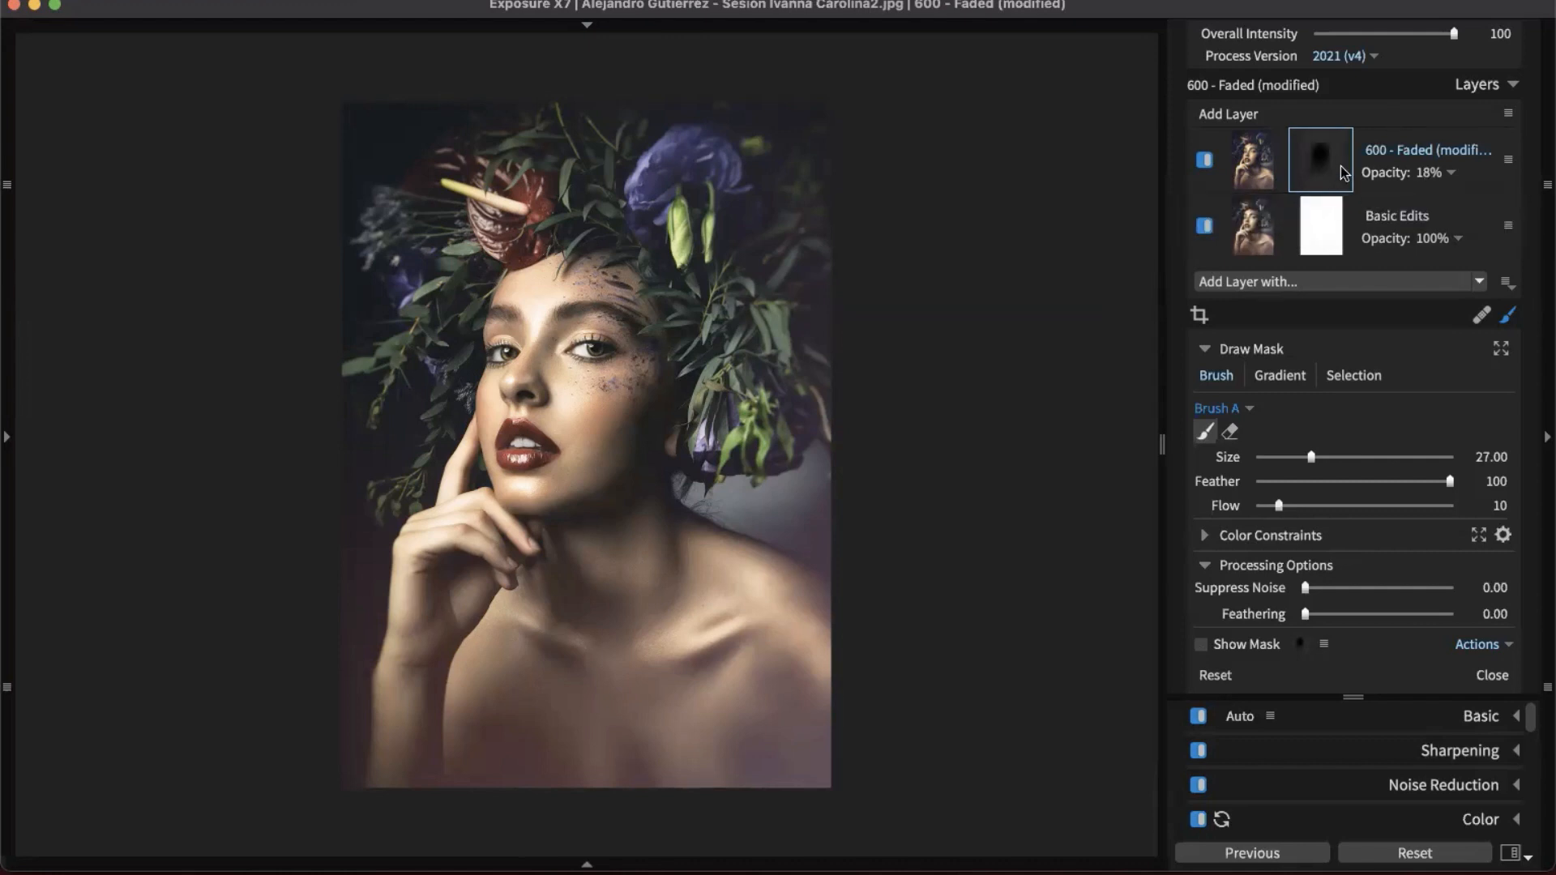
- Check the reduced layer's mask with the overlay and switch from its mask back to its image
{"action": "left_click", "coordinate": [1341, 173]}
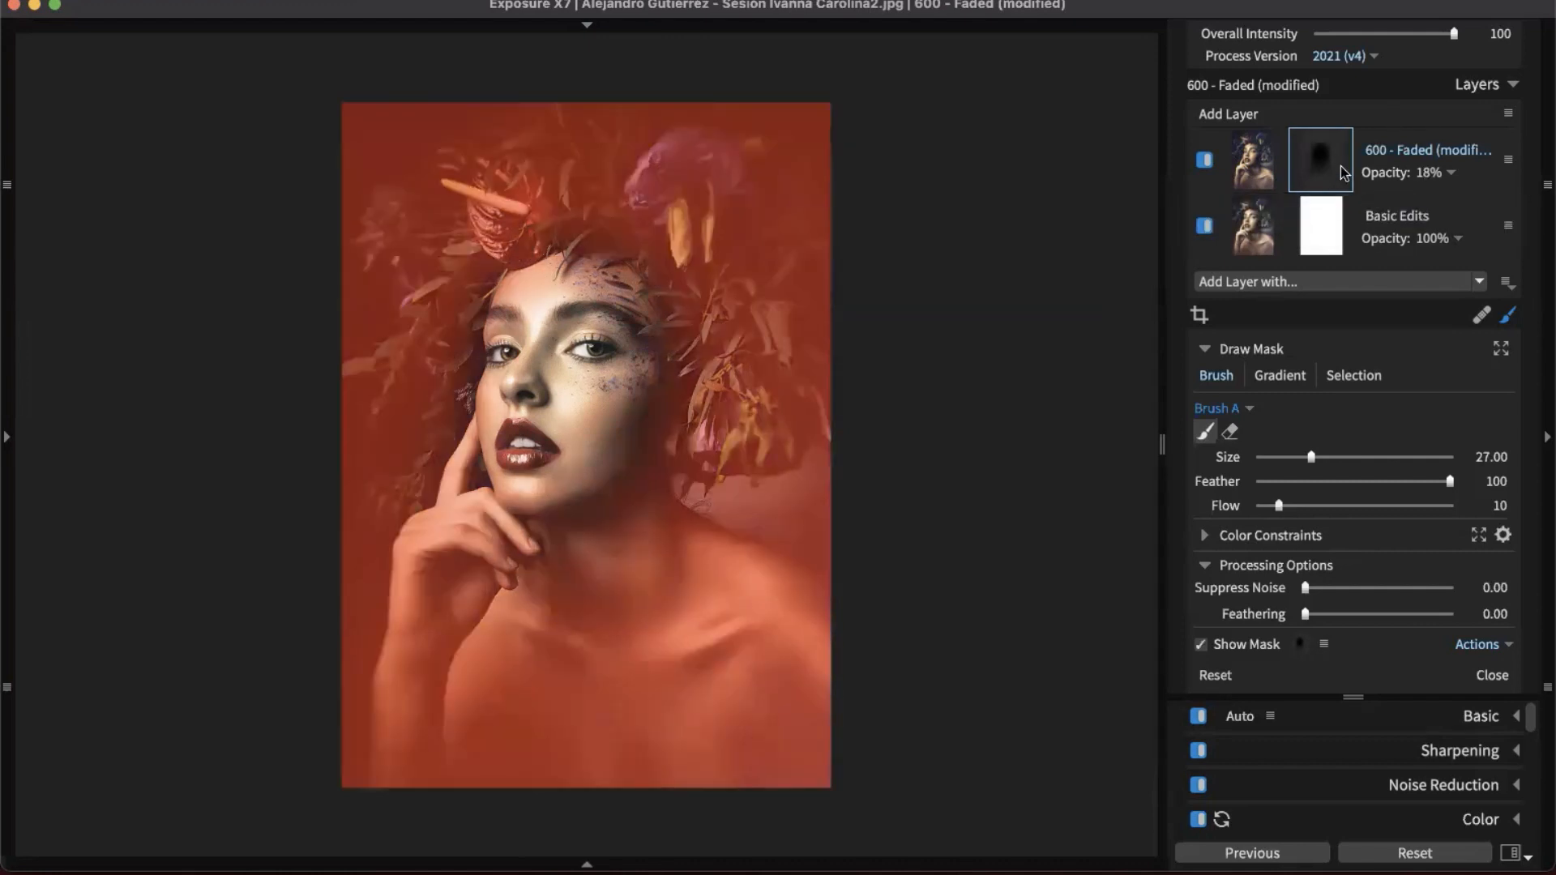
{"action": "left_click", "coordinate": [1343, 173]}
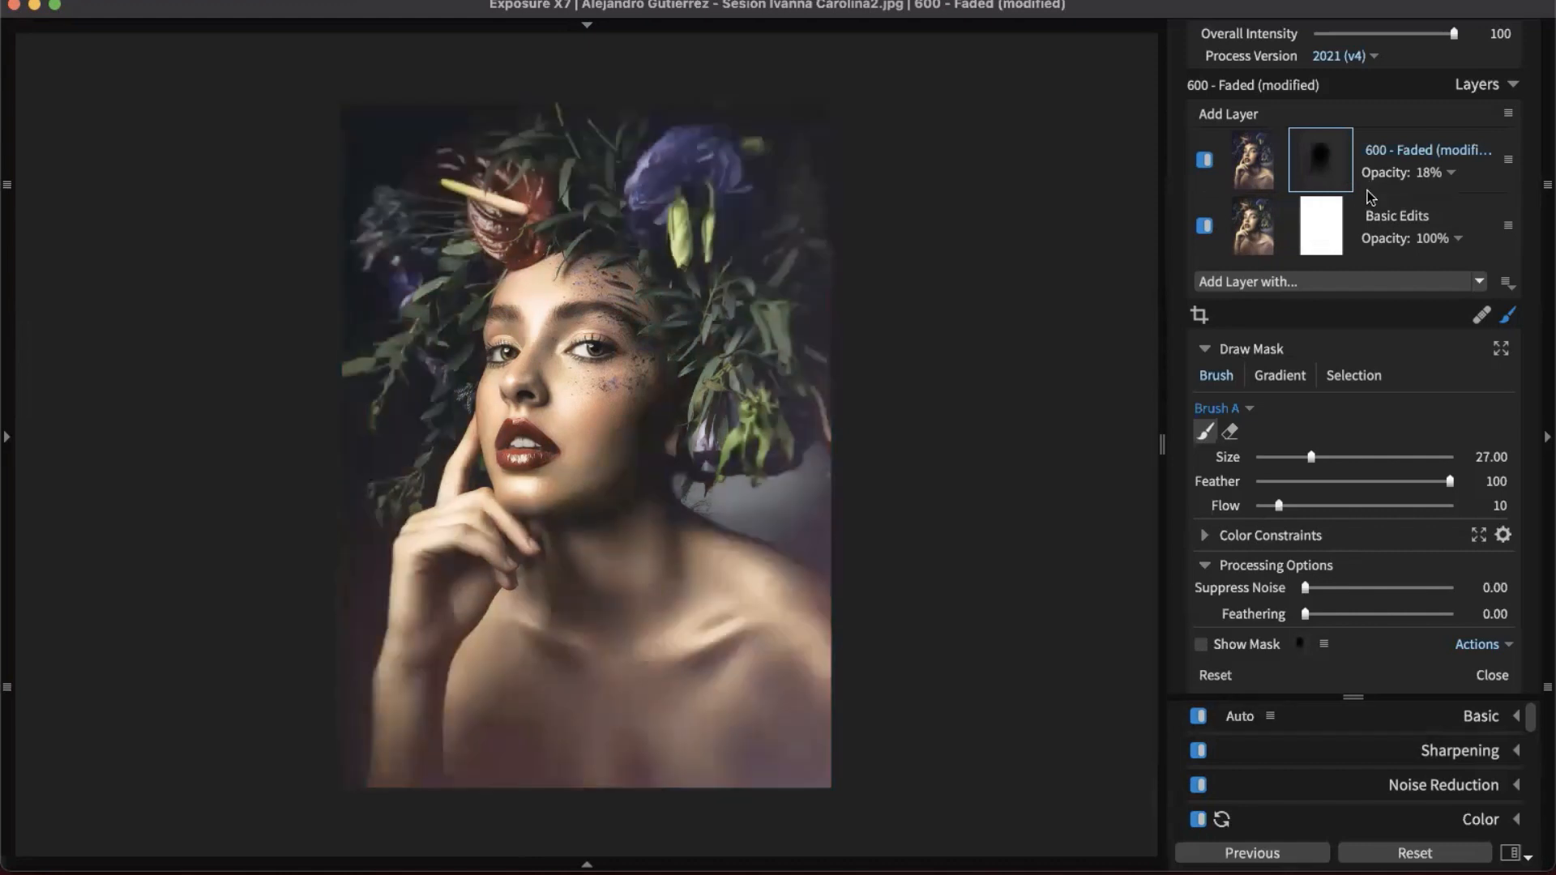
{"action": "left_click", "coordinate": [1284, 137]}
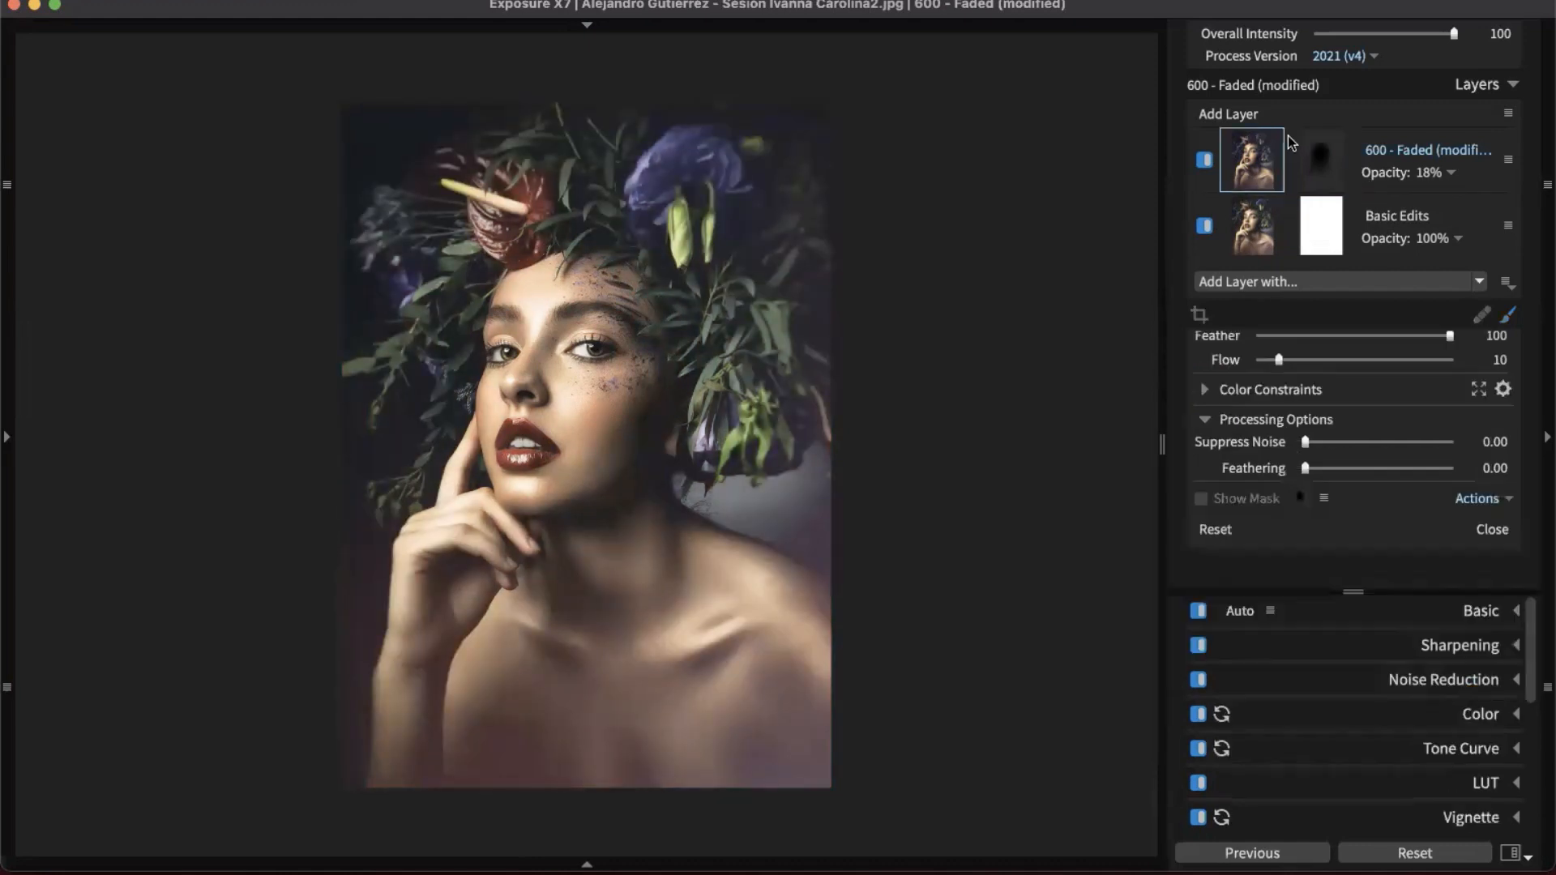
- Open the framed portrait of the woman lying among red anthuriums and yellow flowers and start drawing a mask on Layer 1
{"action": "key", "text": "g"}
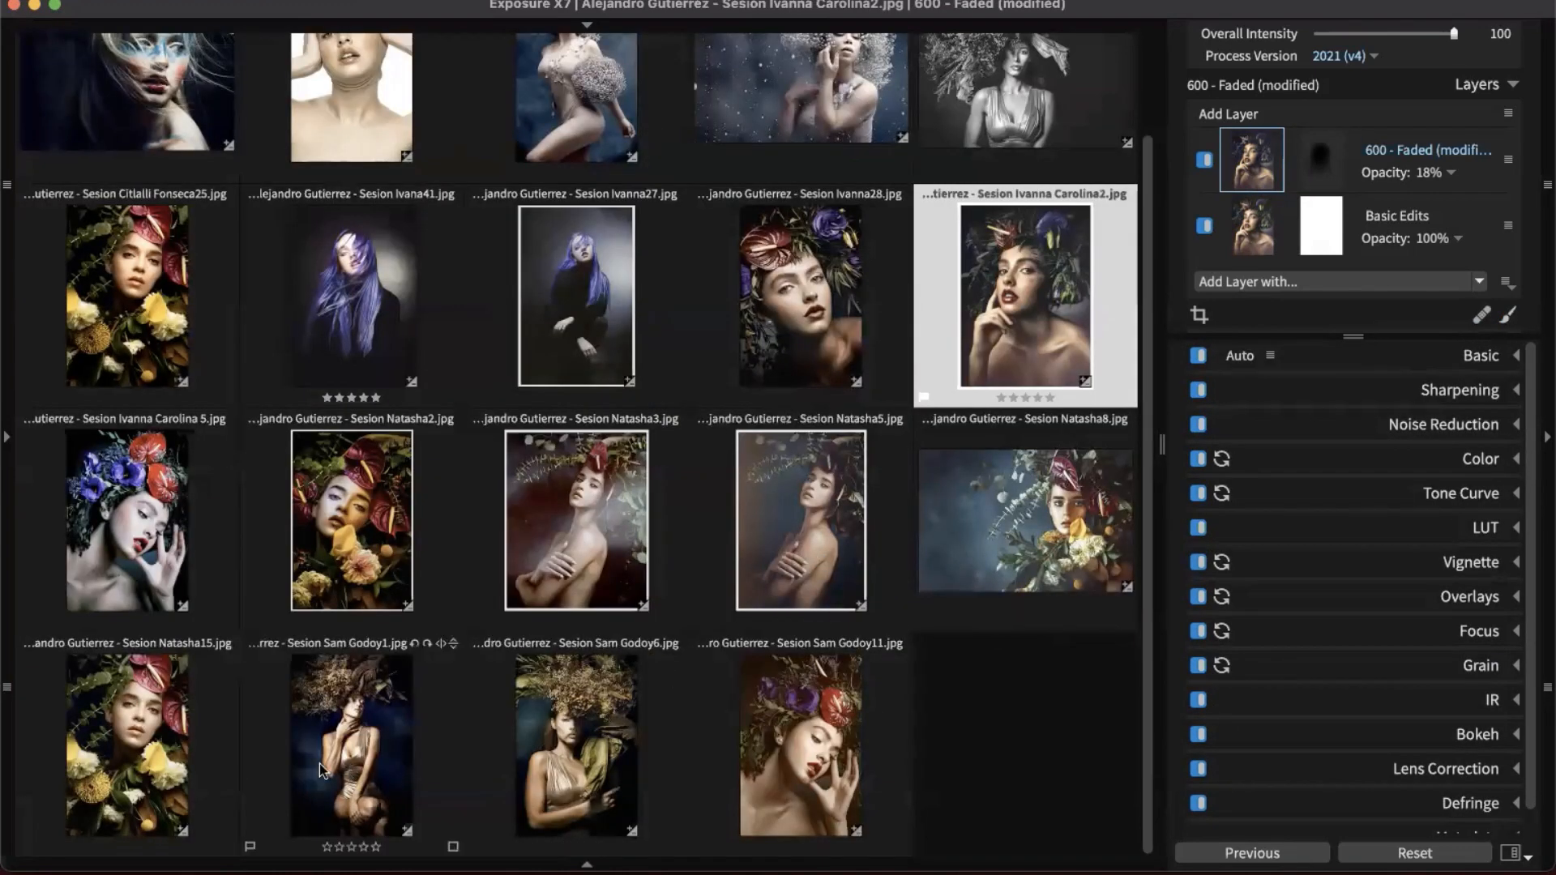
{"action": "left_click", "coordinate": [332, 514]}
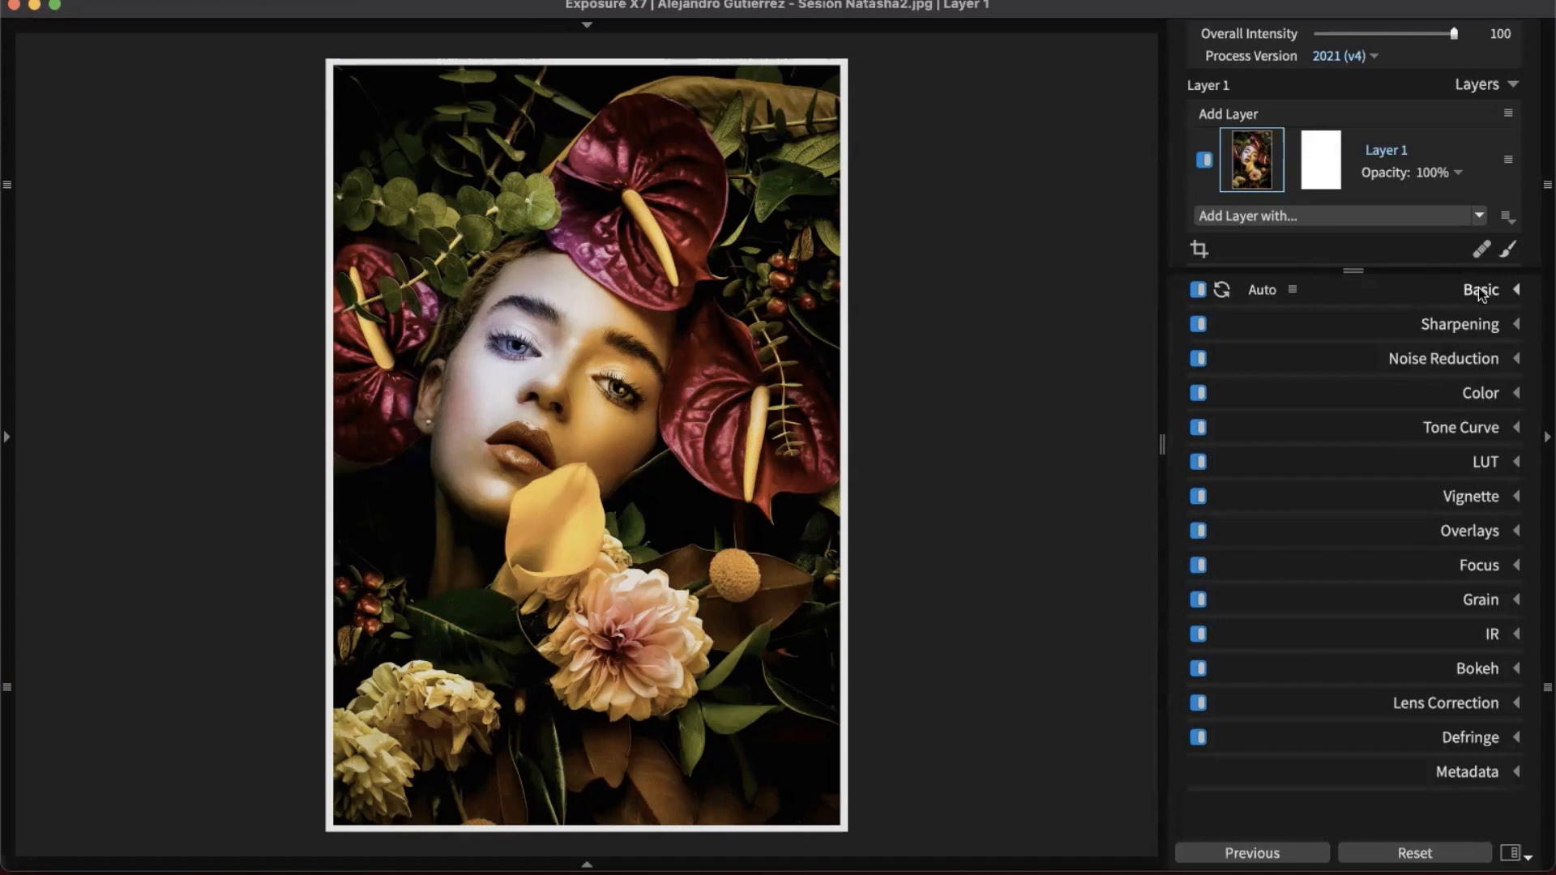
{"action": "left_click", "coordinate": [1507, 253]}
- Look through the Selection, Gradient and Brush options for drawing the mask
{"action": "left_click", "coordinate": [1358, 309]}
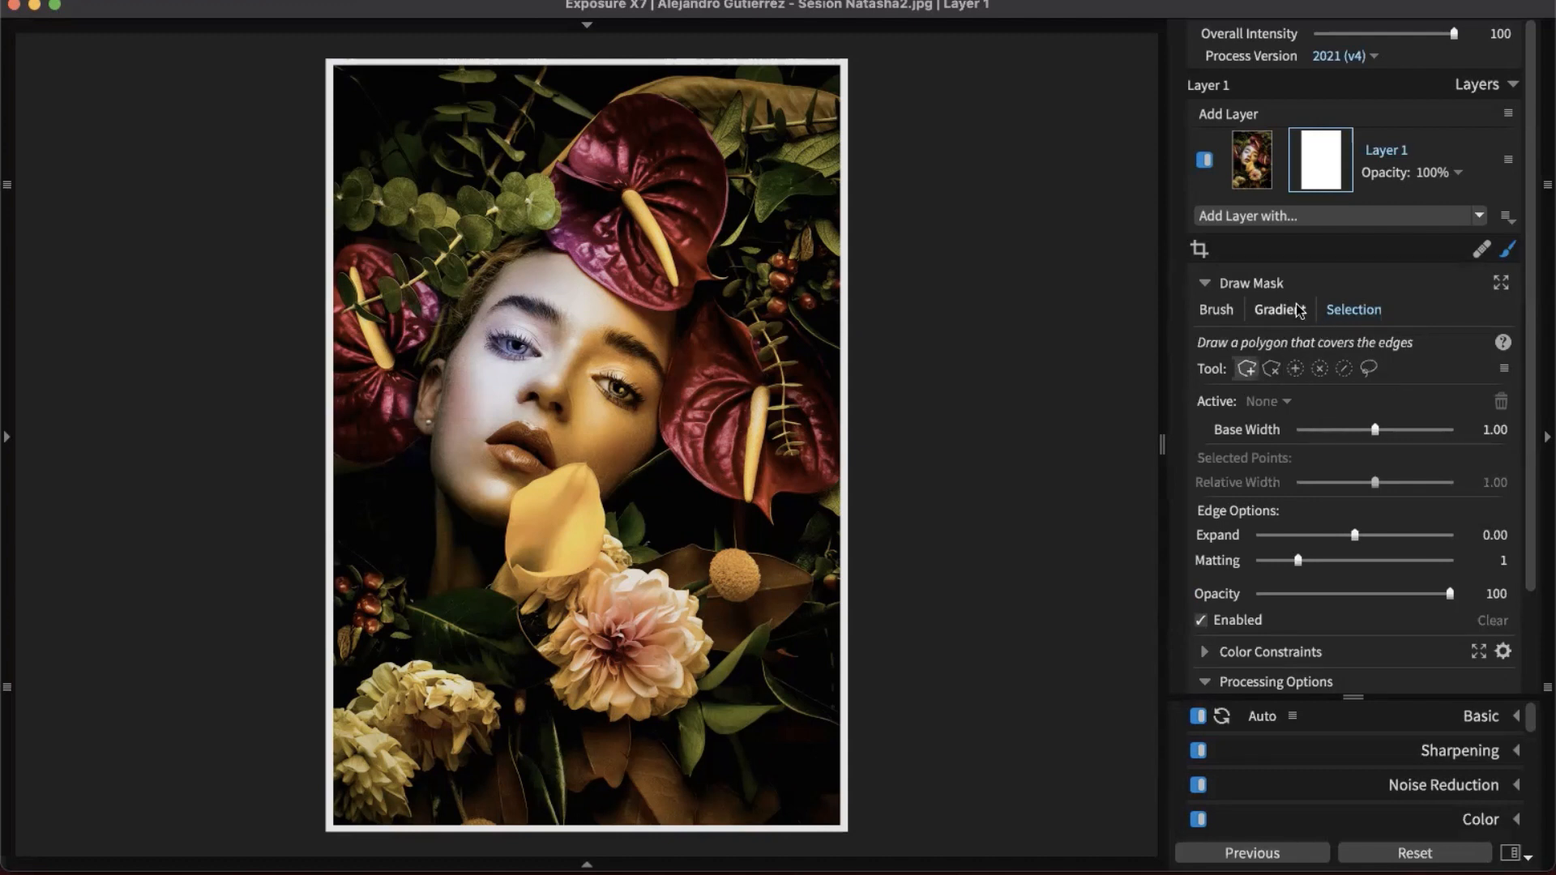
{"action": "left_click", "coordinate": [1287, 312]}
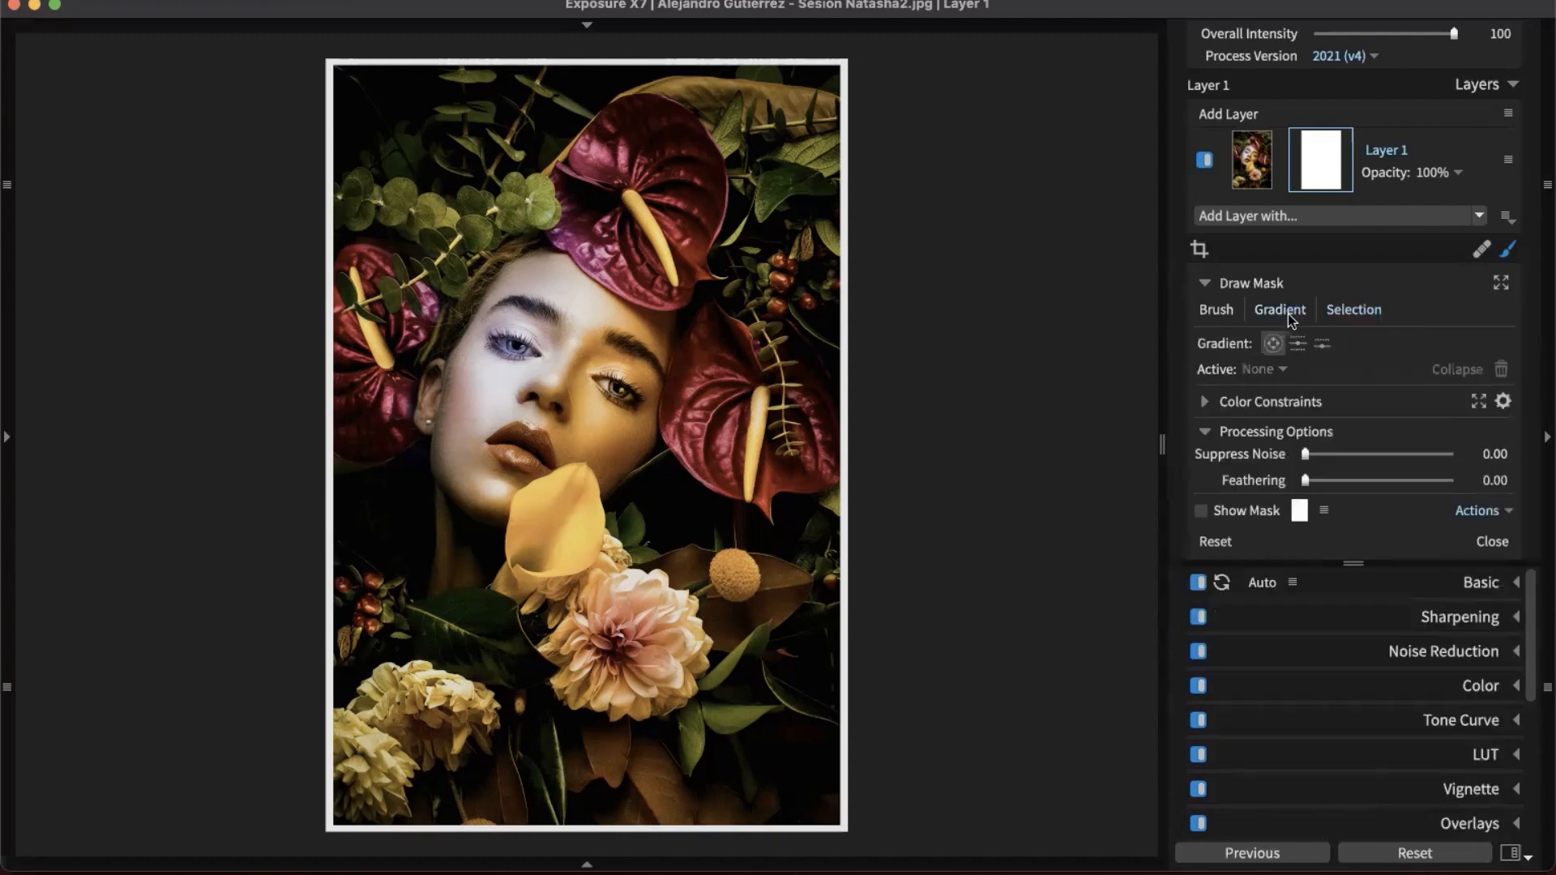
{"action": "left_click", "coordinate": [1230, 311]}
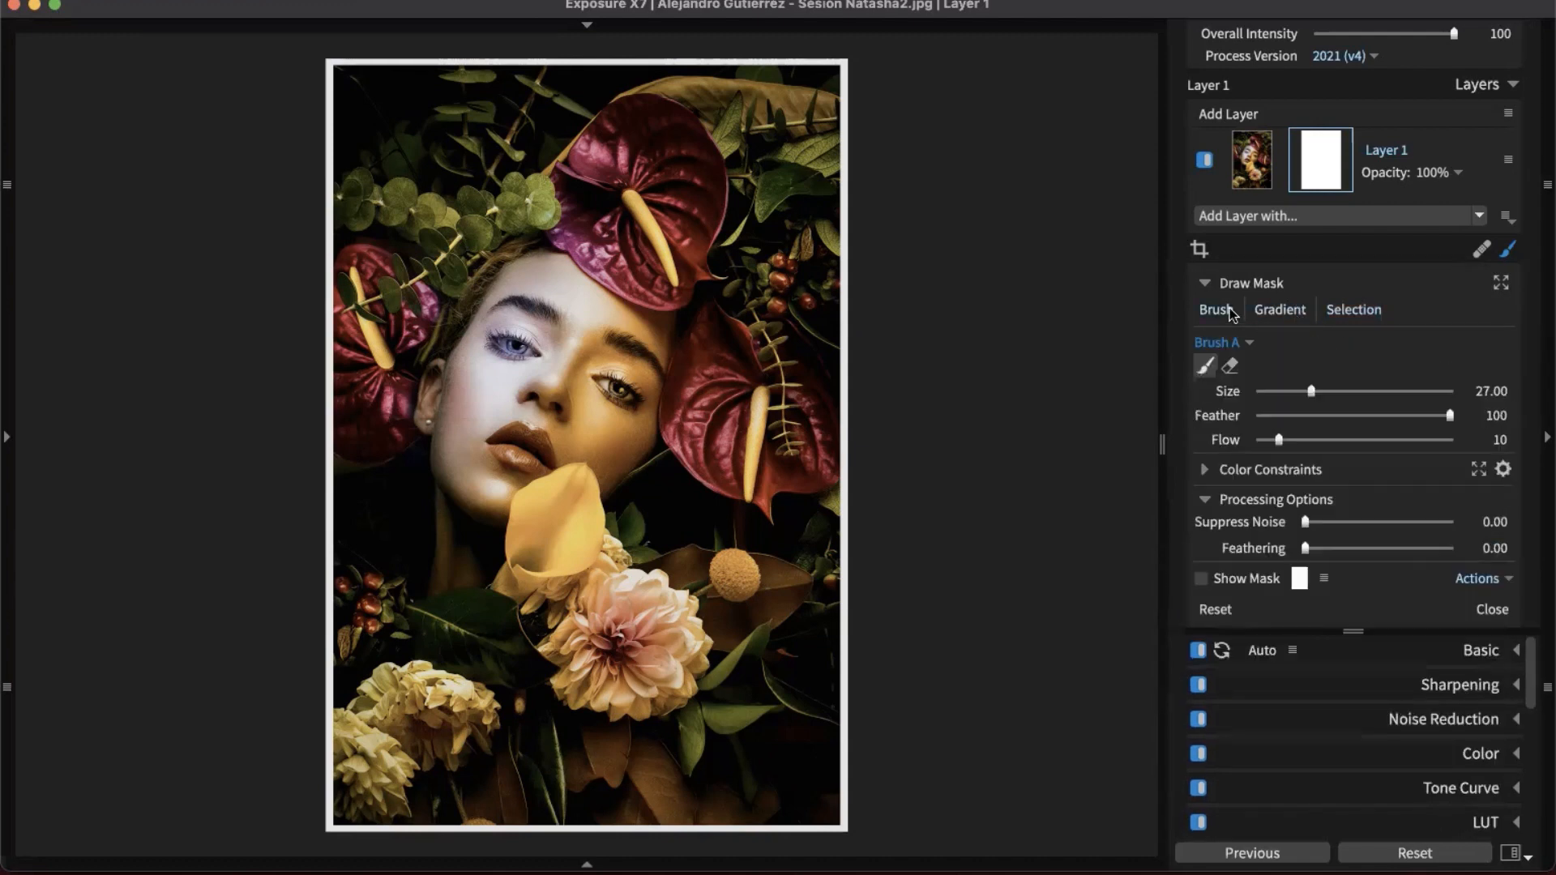
- Mask the golden-lit half of the woman's face with a Lasso selection and commit it
{"action": "left_click", "coordinate": [1369, 308]}
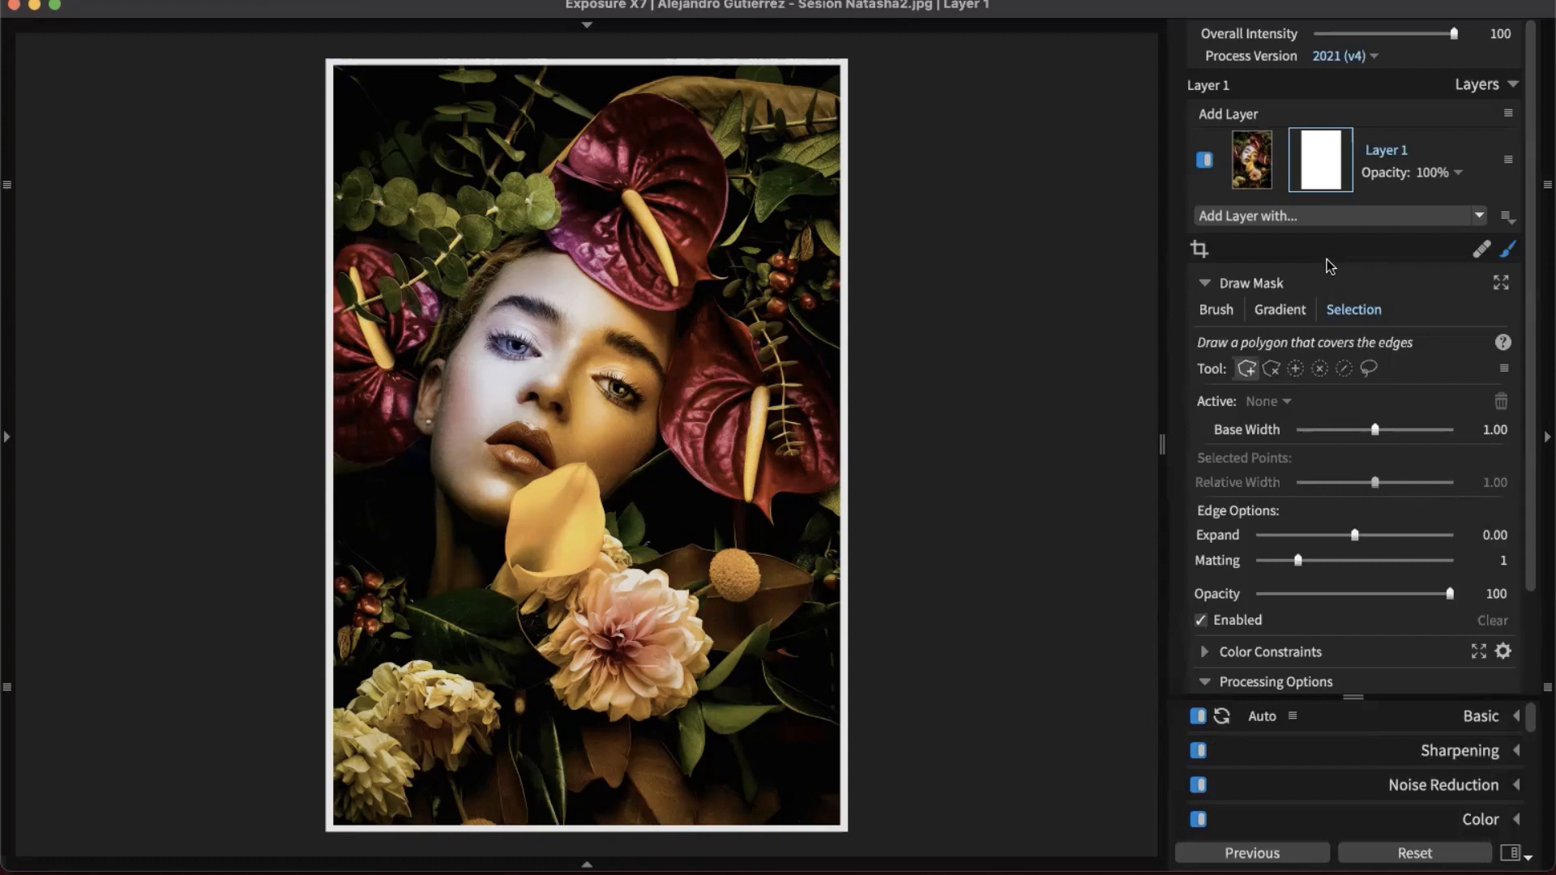
{"action": "left_click", "coordinate": [1373, 375]}
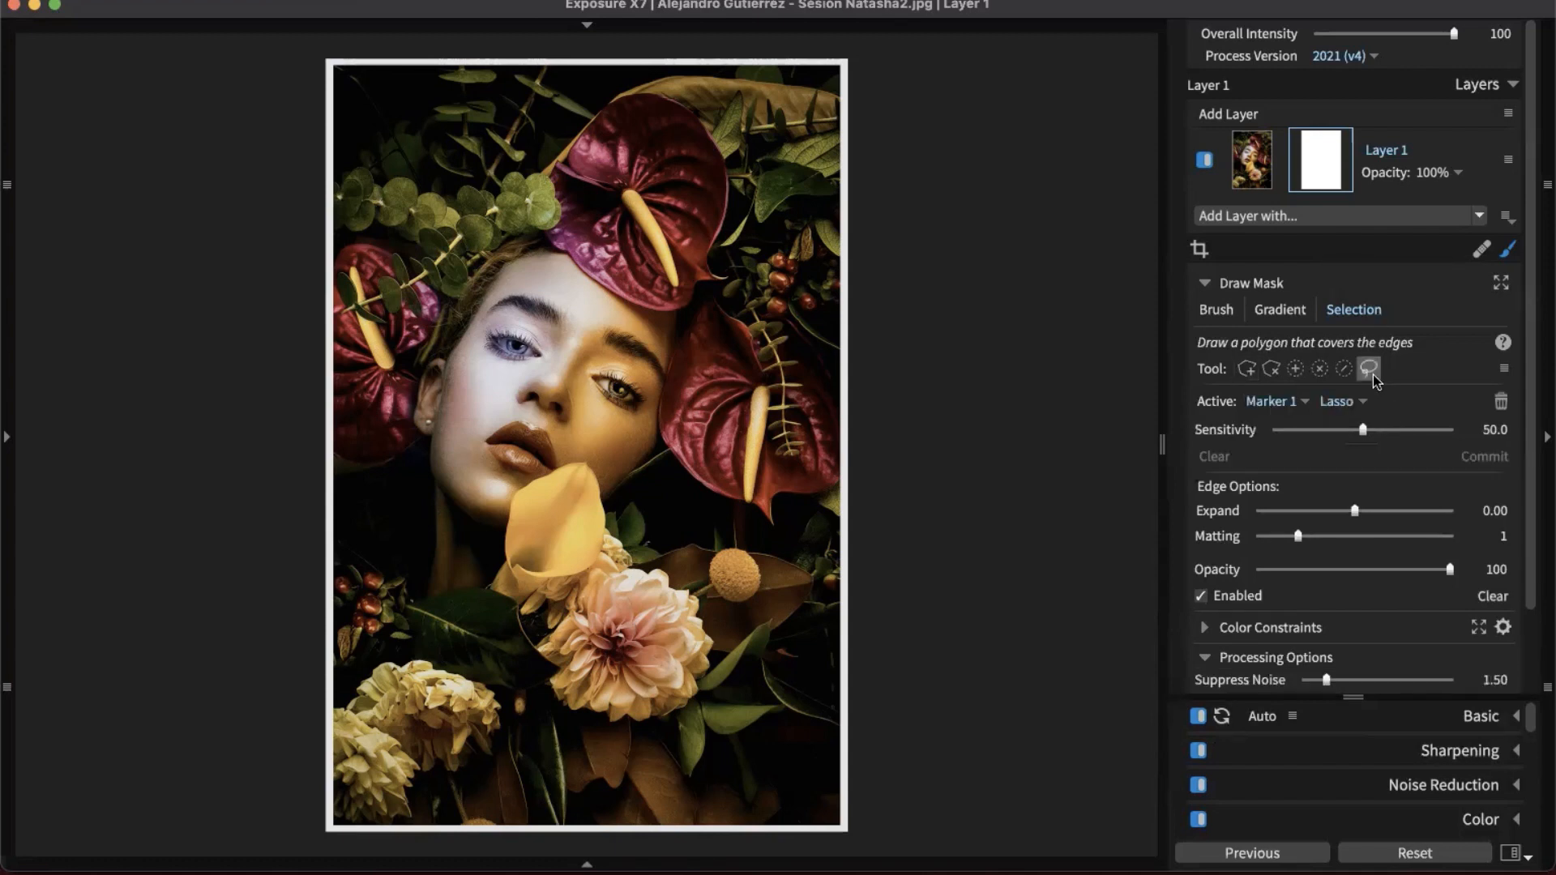
{"action": "mouse_move", "coordinate": [558, 387]}
{"action": "left_mouse_down"}
{"action": "mouse_move", "coordinate": [618, 296]}
{"action": "mouse_move", "coordinate": [659, 309]}
{"action": "mouse_move", "coordinate": [662, 428]}
{"action": "mouse_move", "coordinate": [622, 483]}
{"action": "mouse_move", "coordinate": [572, 505]}
{"action": "mouse_move", "coordinate": [580, 477]}
{"action": "mouse_move", "coordinate": [549, 481]}
{"action": "mouse_move", "coordinate": [501, 512]}
{"action": "mouse_move", "coordinate": [504, 448]}
{"action": "mouse_move", "coordinate": [560, 366]}
{"action": "left_mouse_up"}
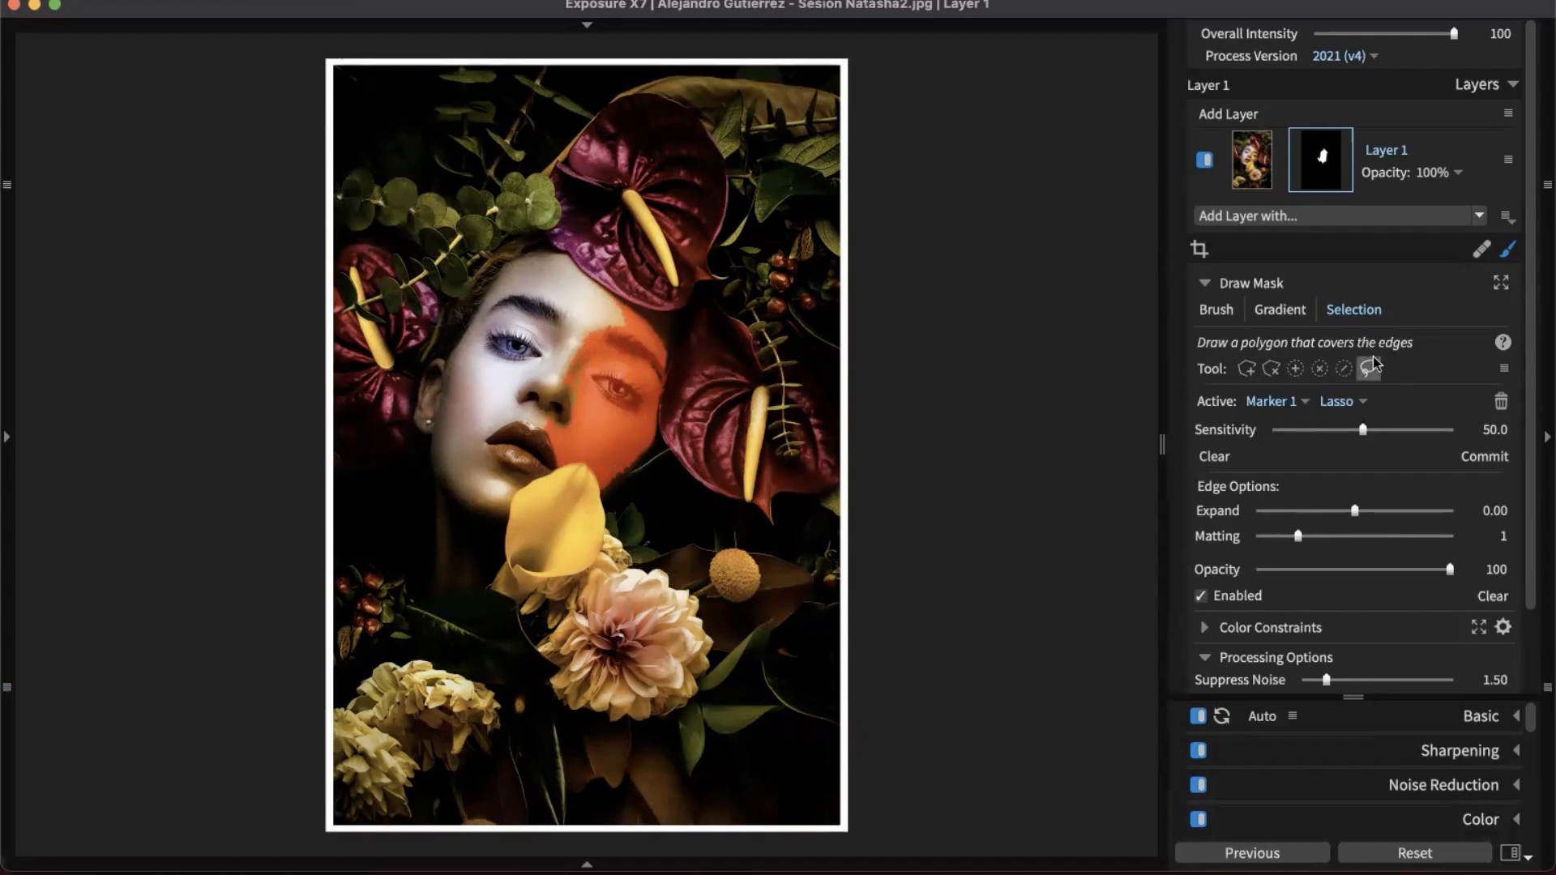
{"action": "scroll", "coordinate": [1534, 457], "scroll_direction": "down", "scroll_amount": 3}
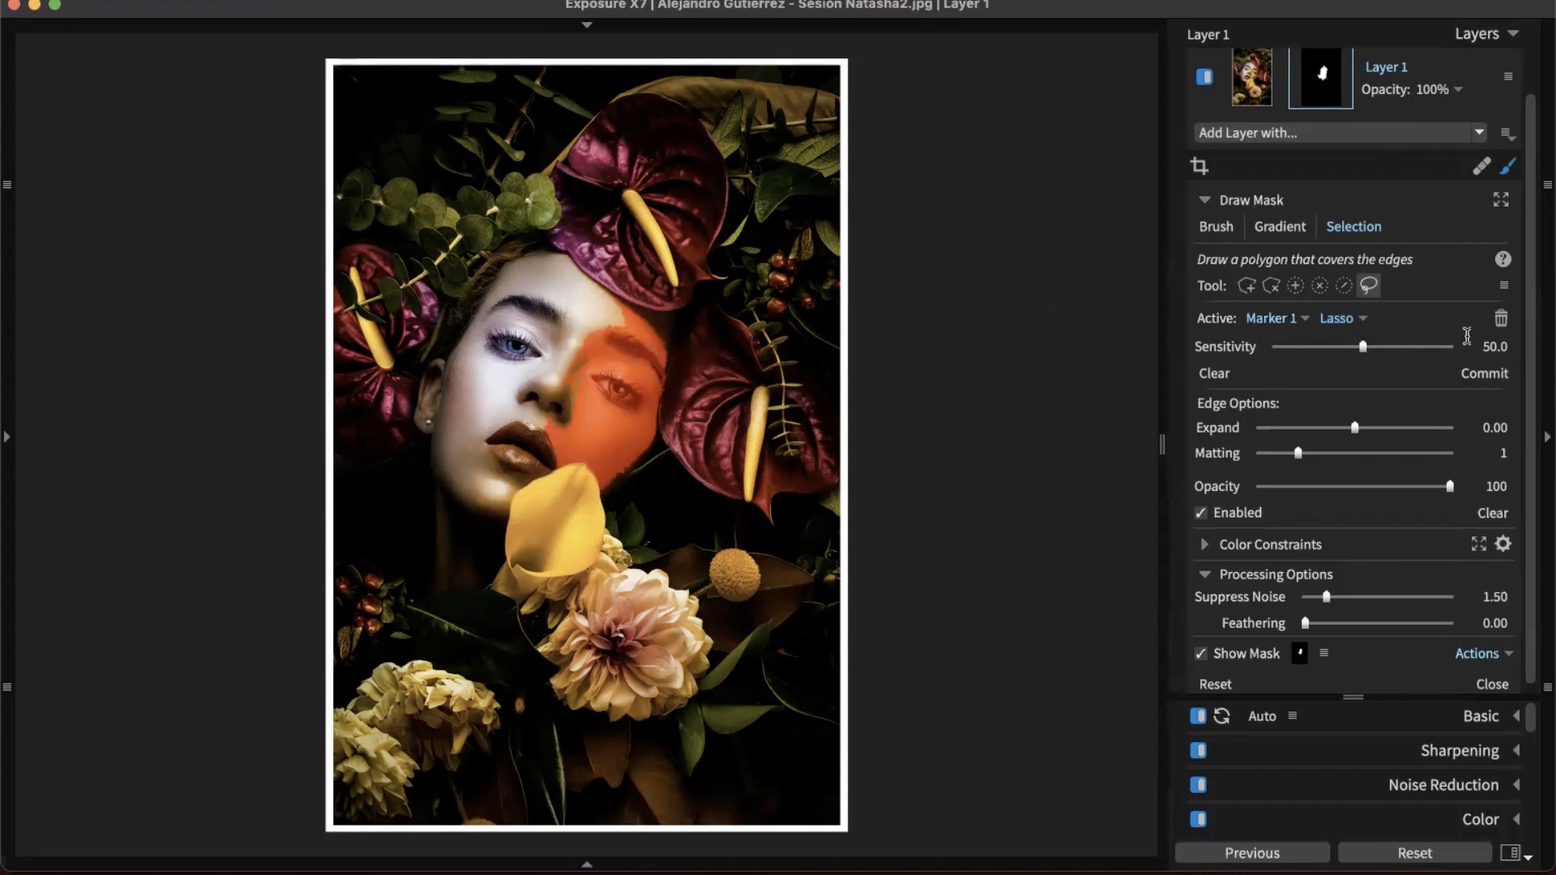
{"action": "left_click", "coordinate": [1479, 374]}
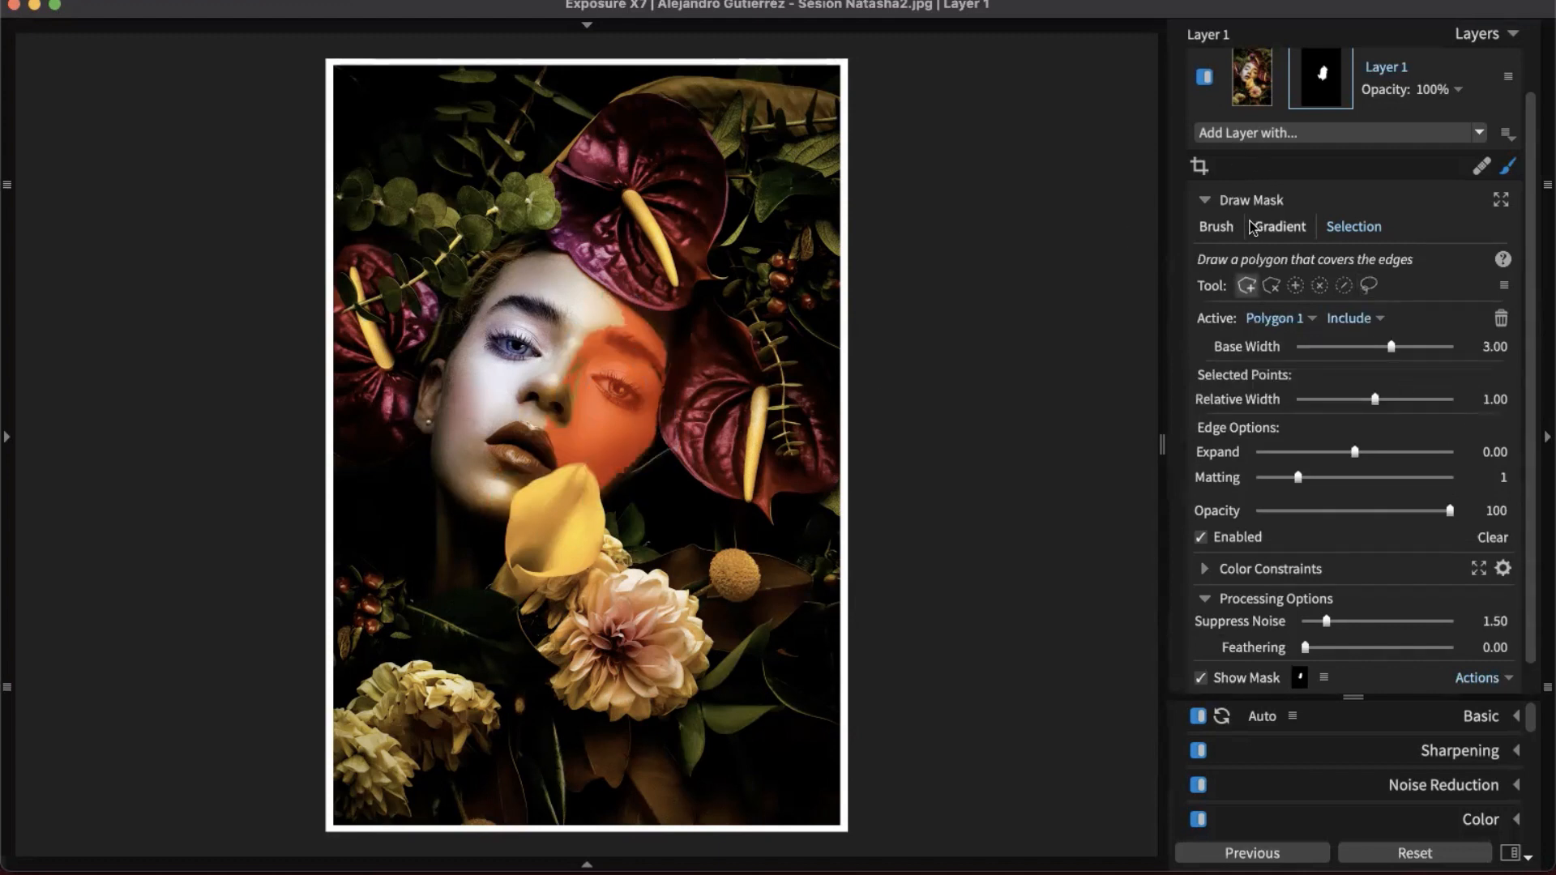
- Set the face mask's Feathering to 7.59, hide the mask overlay and leave mask drawing
{"action": "left_click", "coordinate": [1206, 201]}
{"action": "left_click", "coordinate": [1208, 282]}
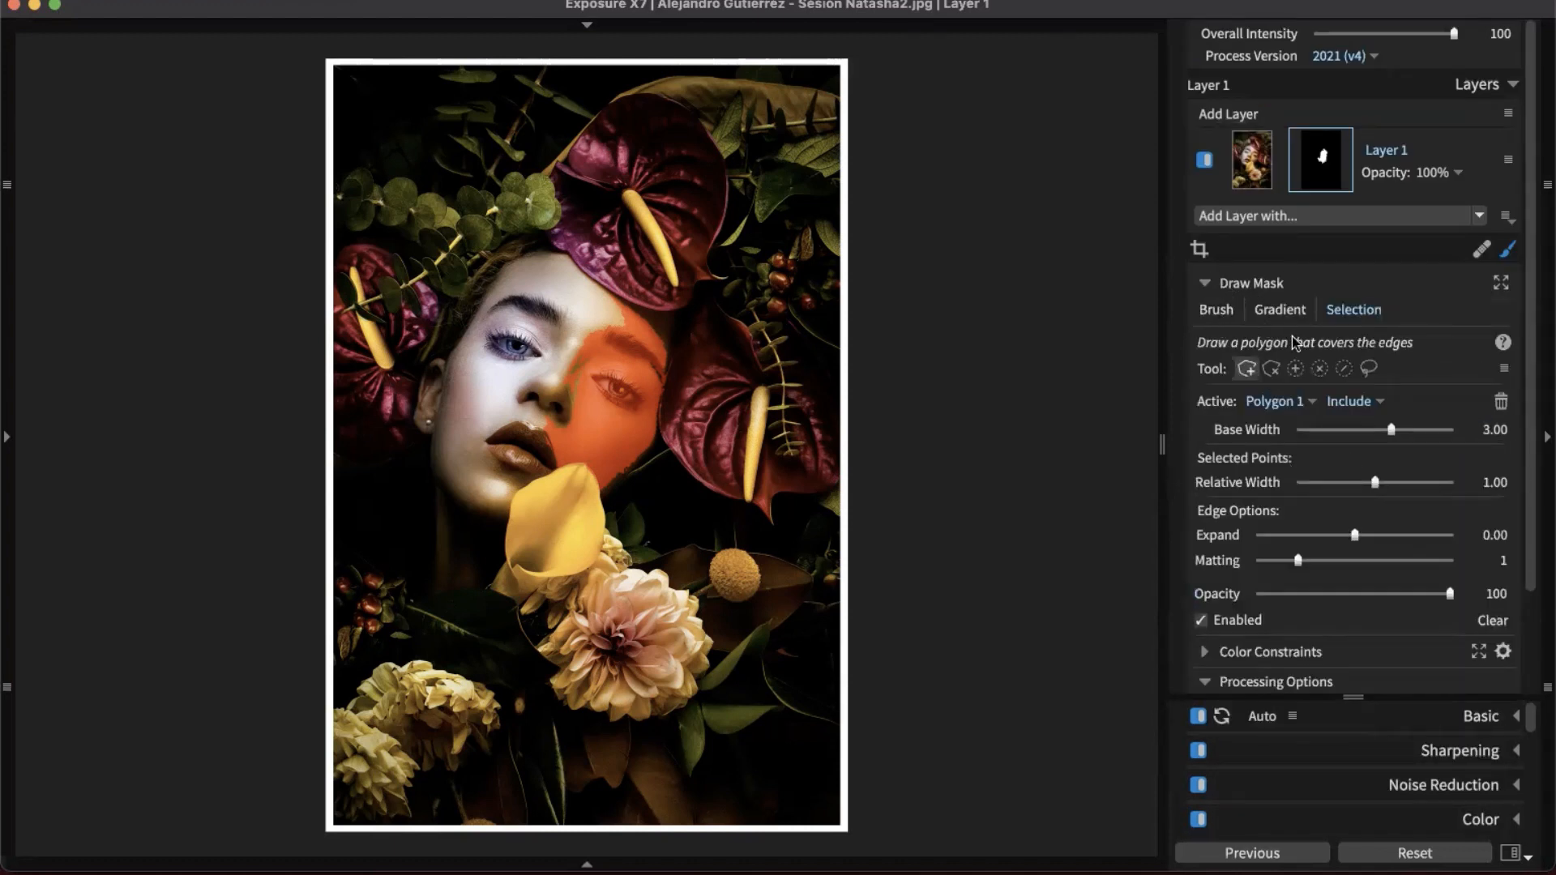
{"action": "left_click", "coordinate": [1207, 283]}
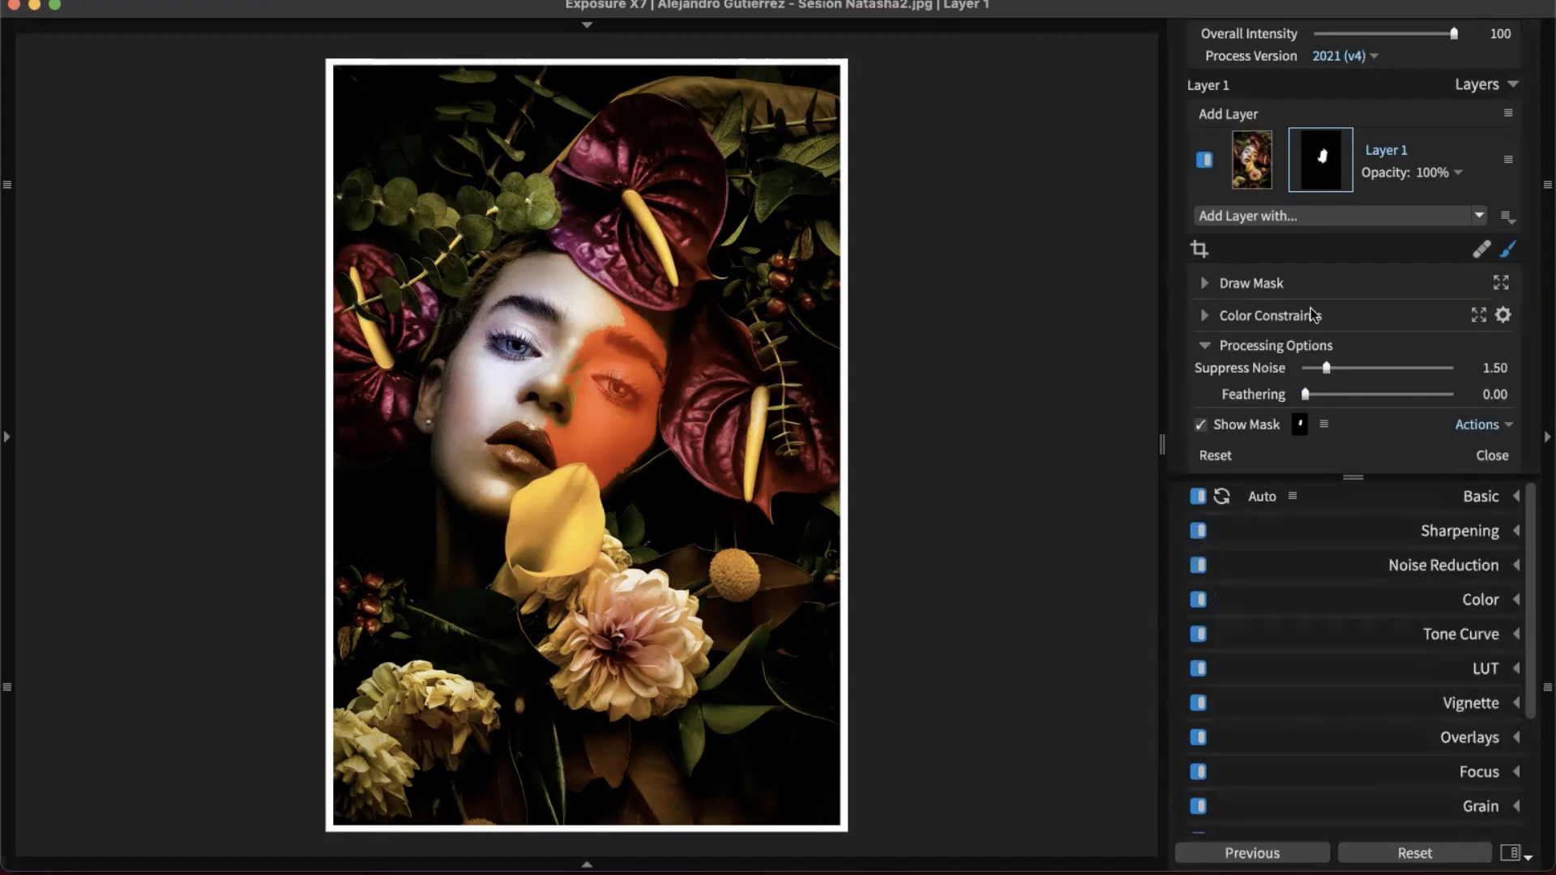
{"action": "left_click", "coordinate": [1213, 347]}
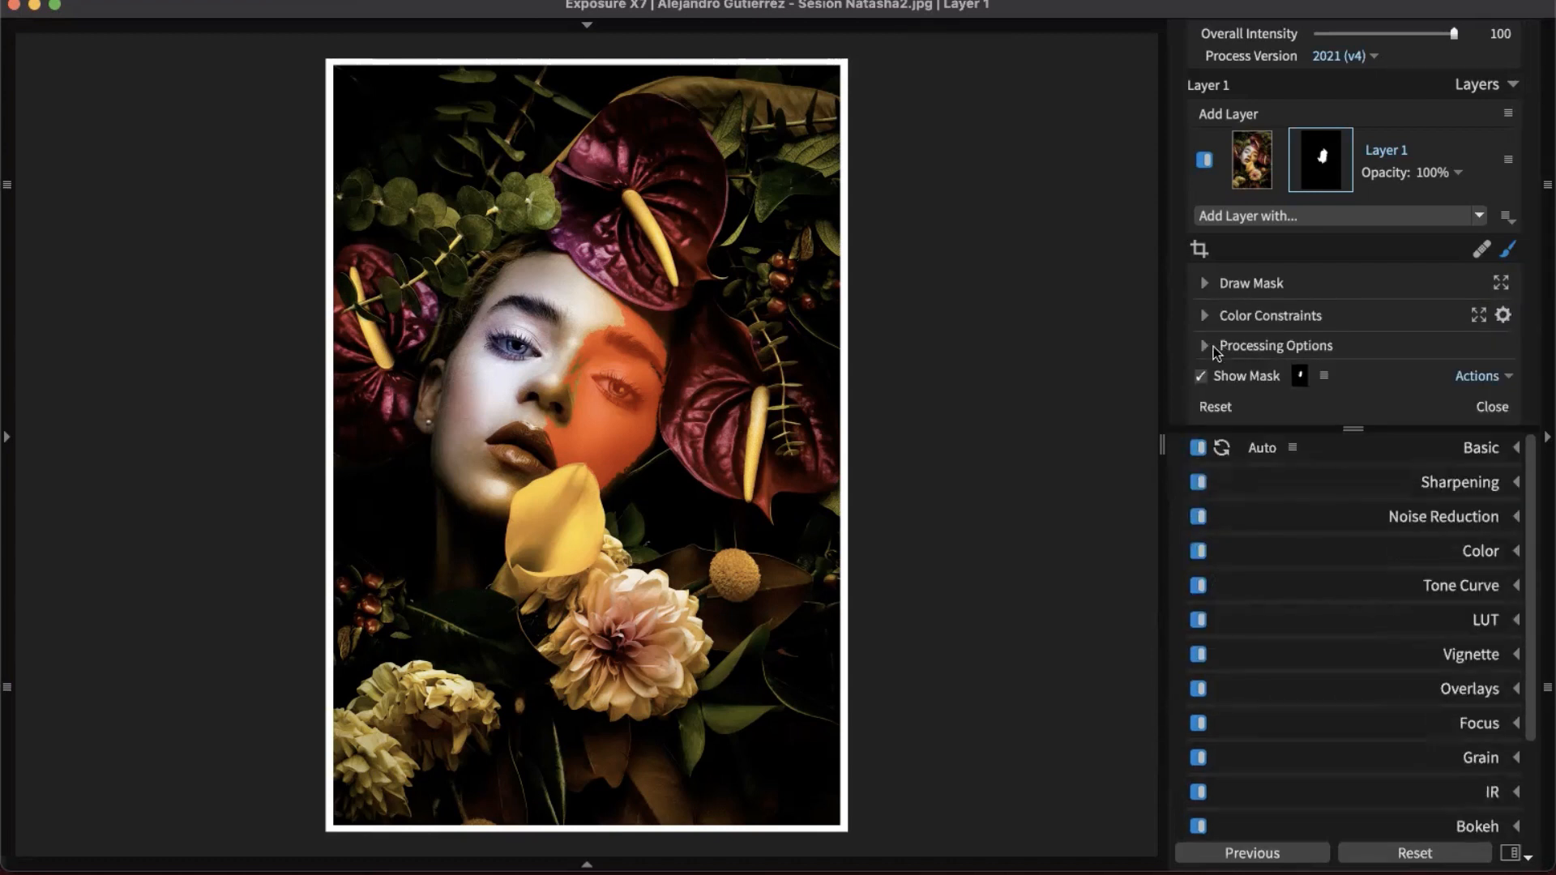
{"action": "left_click", "coordinate": [1213, 347]}
{"action": "mouse_move", "coordinate": [1305, 395]}
{"action": "left_mouse_down"}
{"action": "mouse_move", "coordinate": [1403, 410]}
{"action": "mouse_move", "coordinate": [1416, 395]}
{"action": "left_mouse_up"}
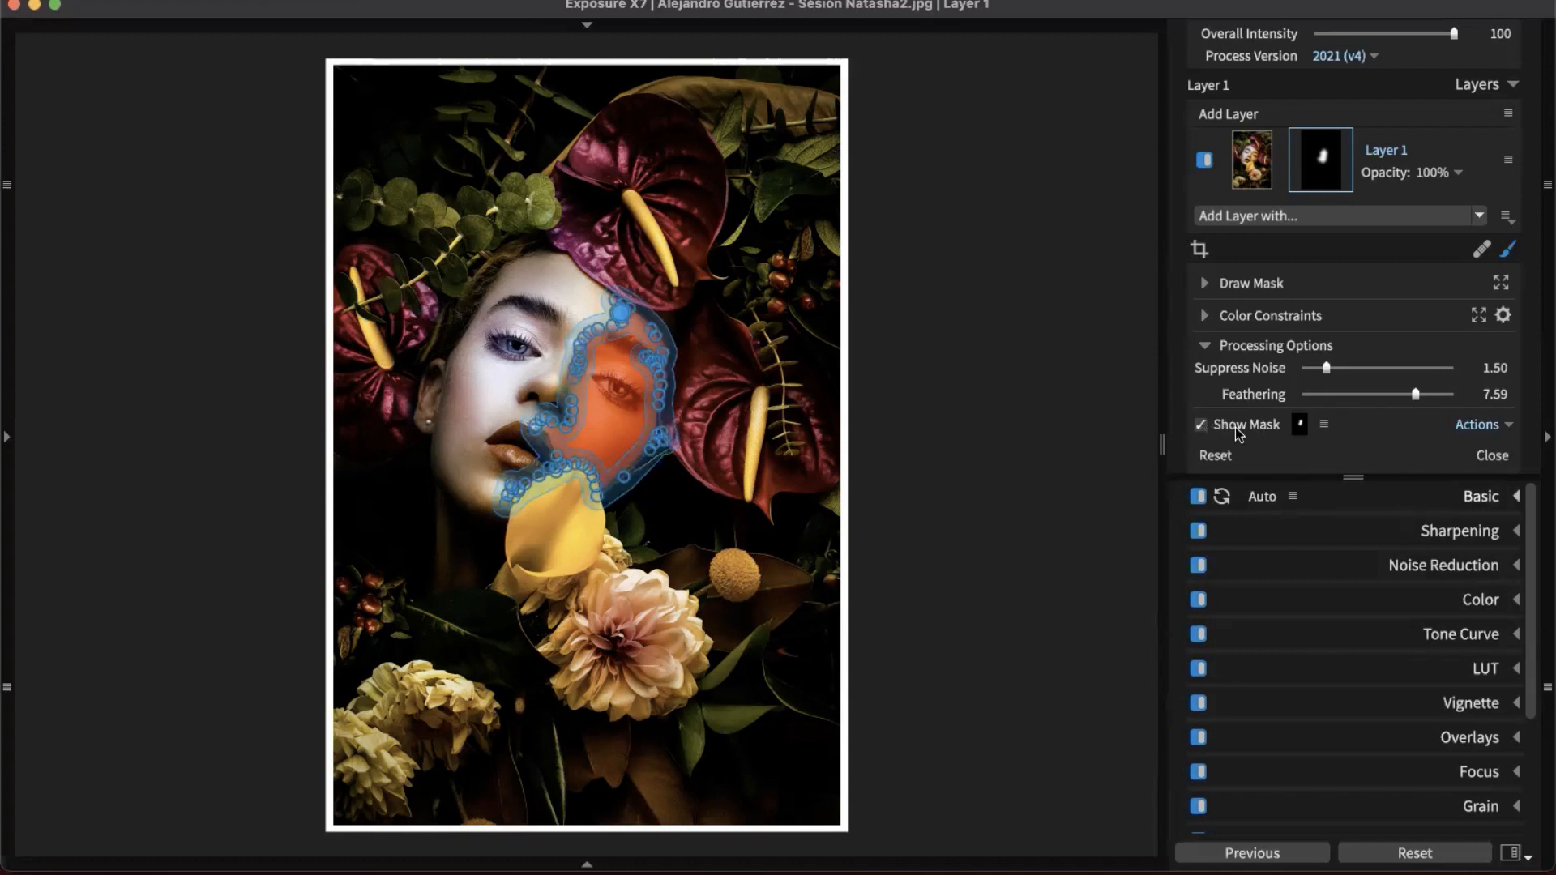
{"action": "left_click", "coordinate": [1201, 424]}
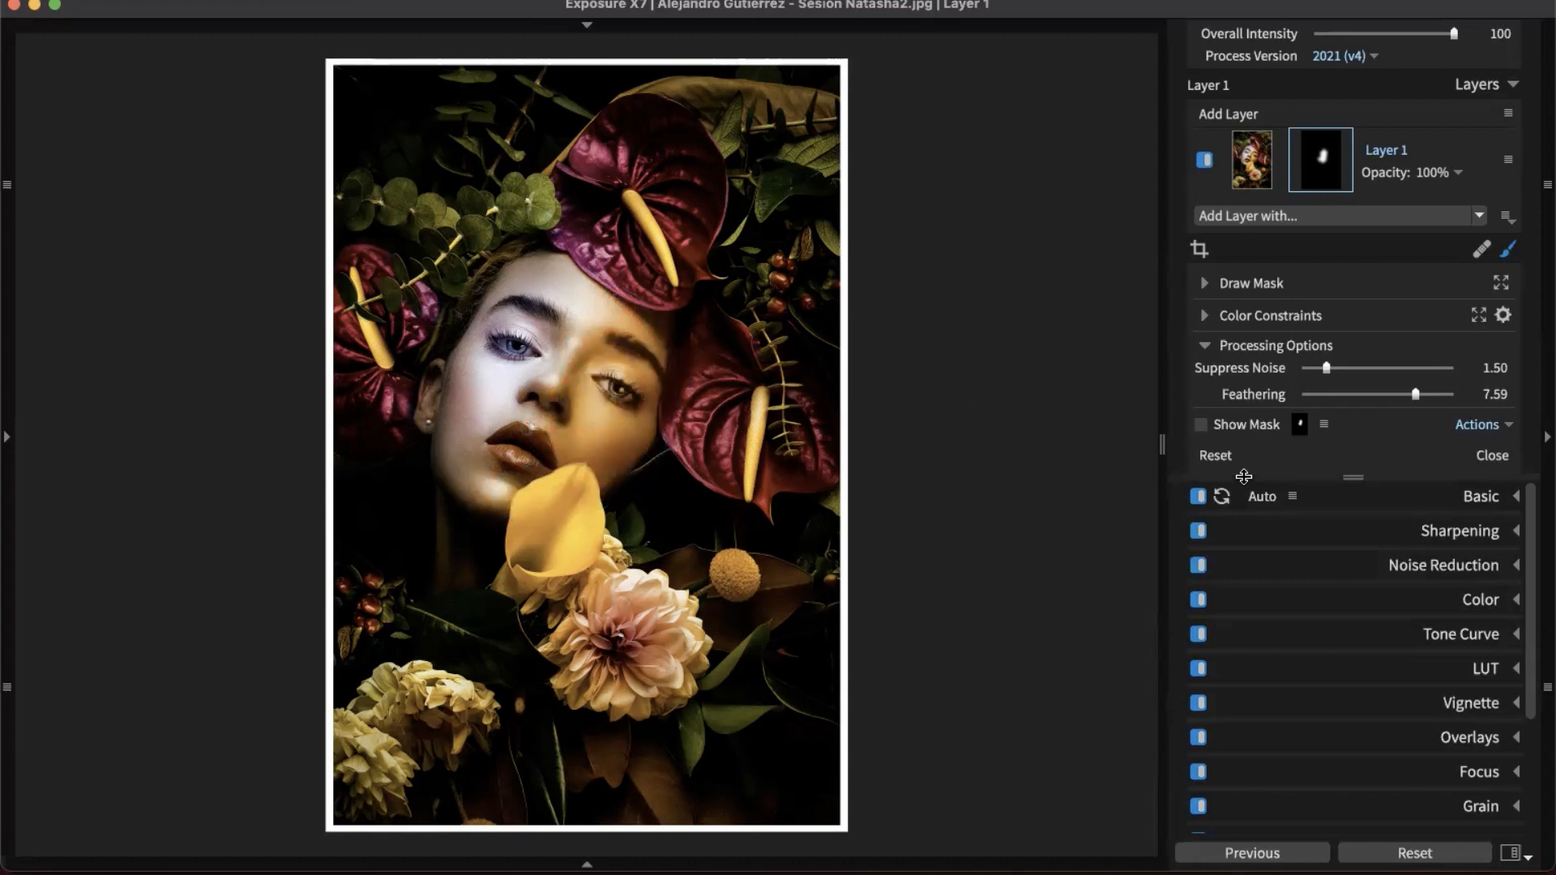
{"action": "left_click", "coordinate": [1511, 249]}
{"action": "left_click", "coordinate": [1511, 249]}
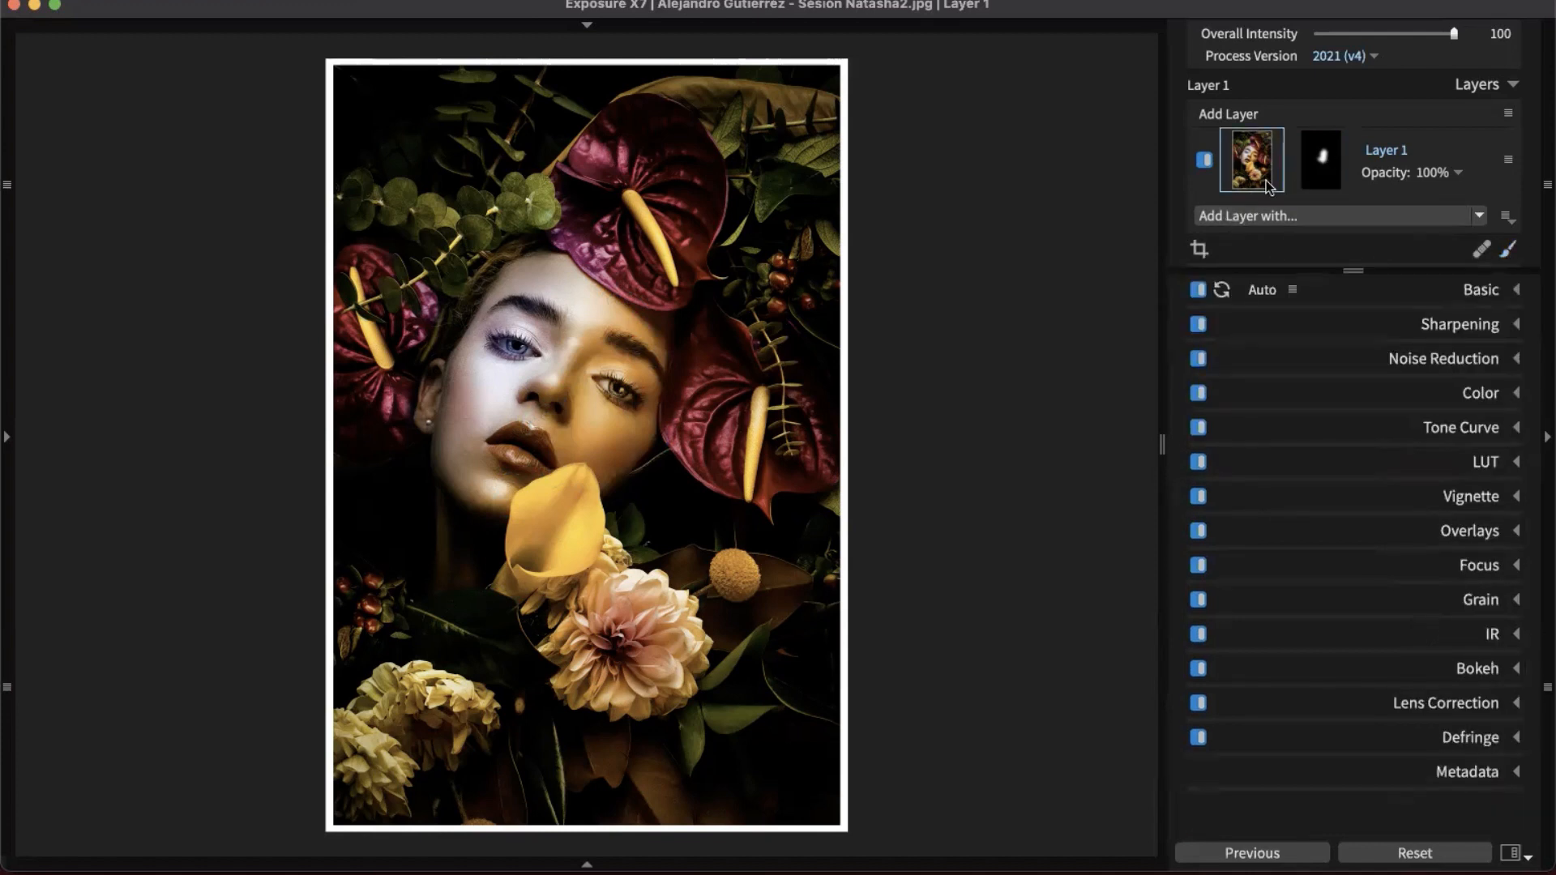
- Shift the hue of the masked side of the face by sampling its skin, giving Reds -24 and Oranges -54
{"action": "left_click", "coordinate": [1480, 290]}
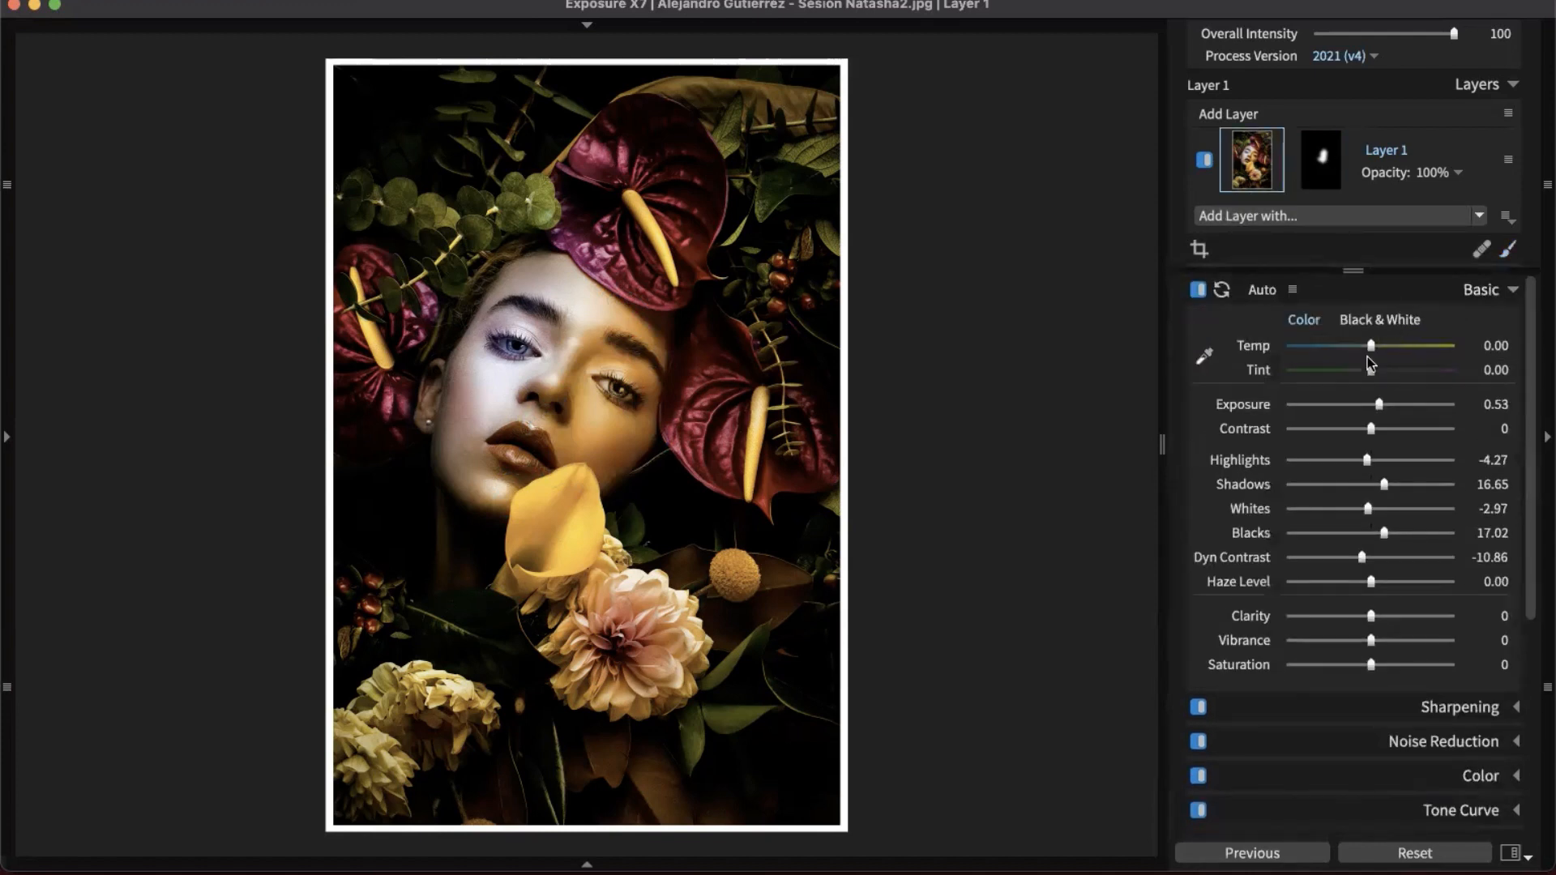
{"action": "left_click", "coordinate": [1483, 291]}
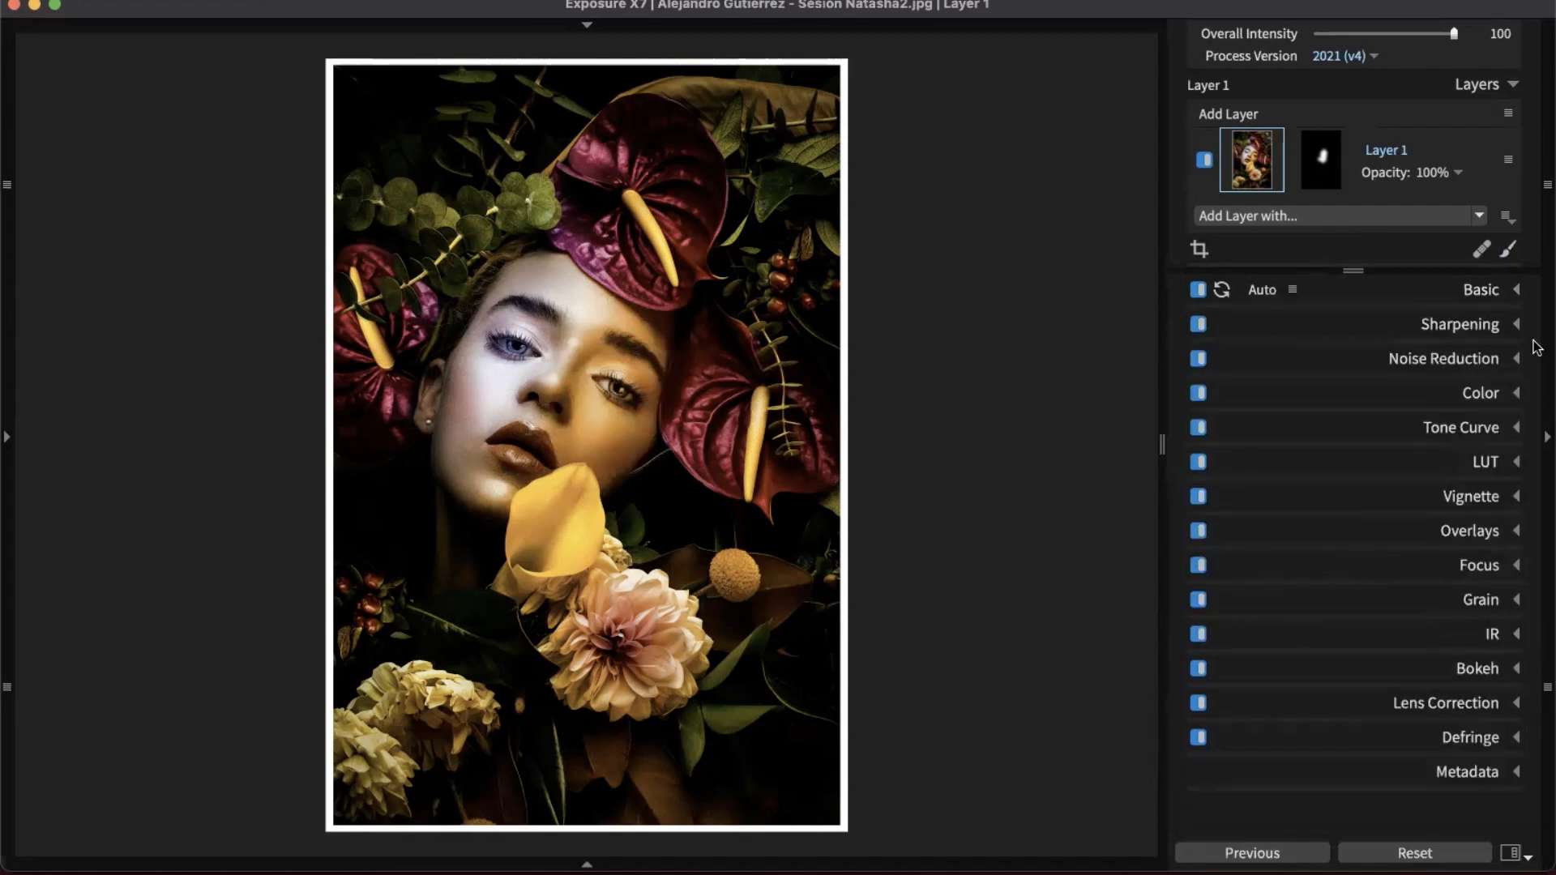
{"action": "left_click", "coordinate": [1492, 394]}
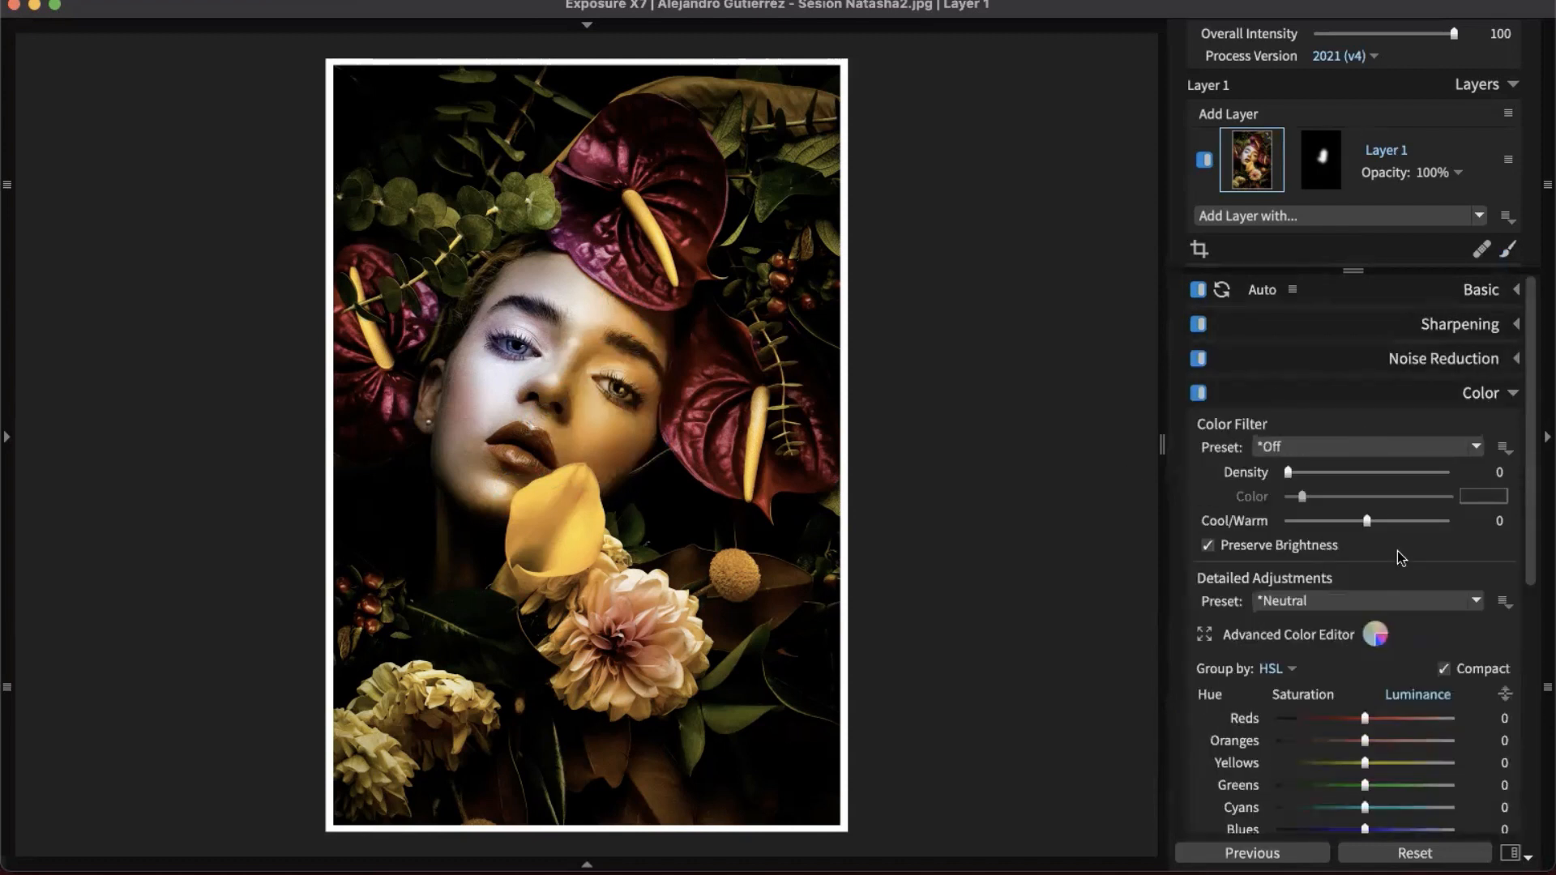
{"action": "scroll", "coordinate": [1362, 616], "scroll_direction": "down", "scroll_amount": 5}
{"action": "left_click", "coordinate": [1305, 513]}
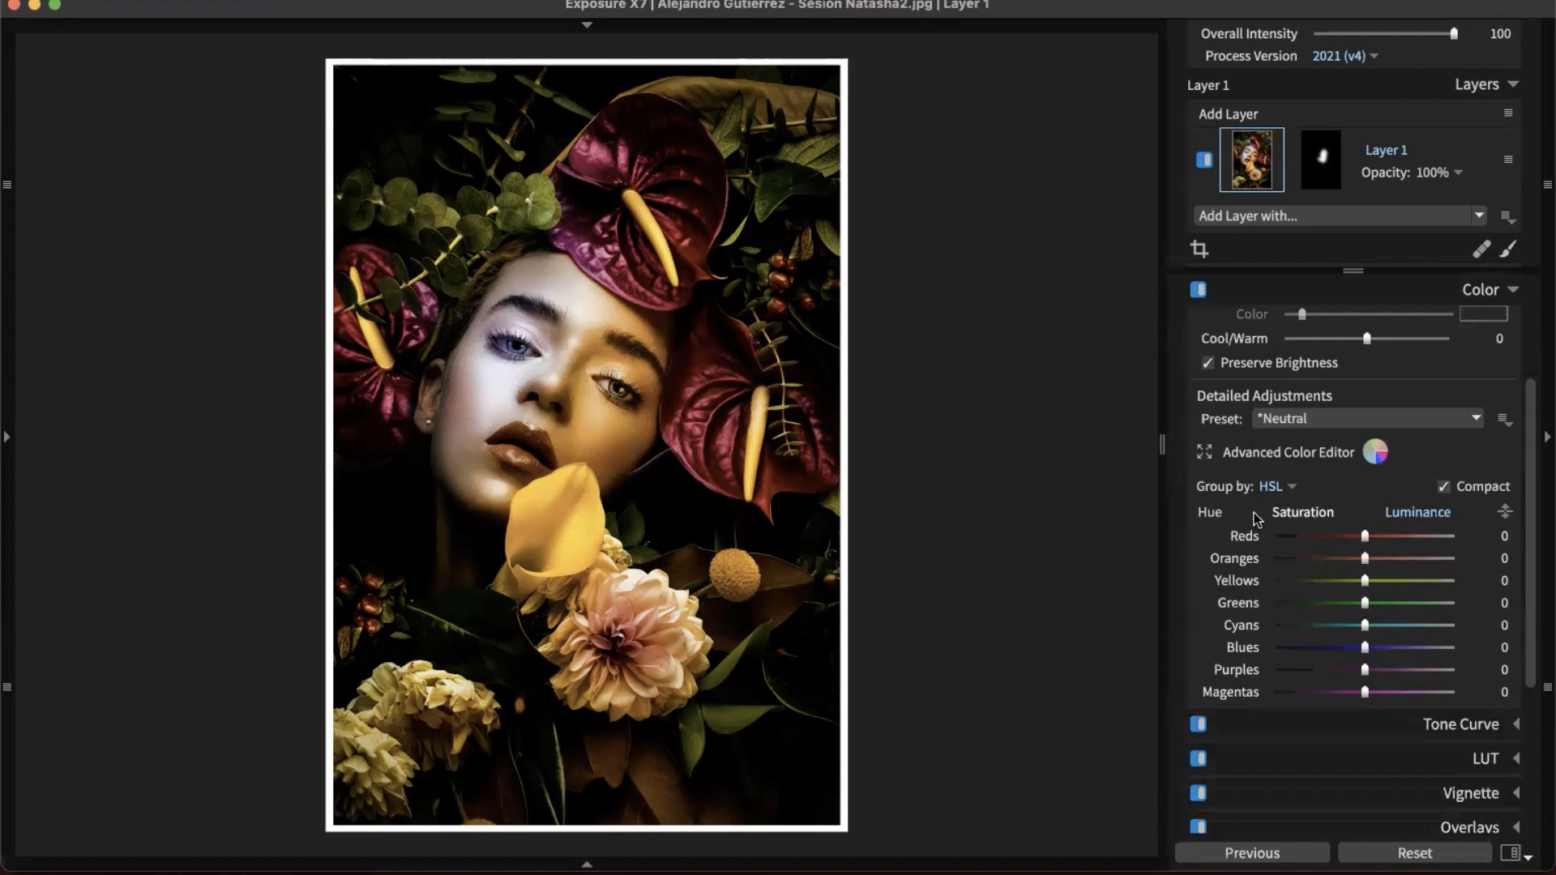
{"action": "left_click", "coordinate": [1503, 510]}
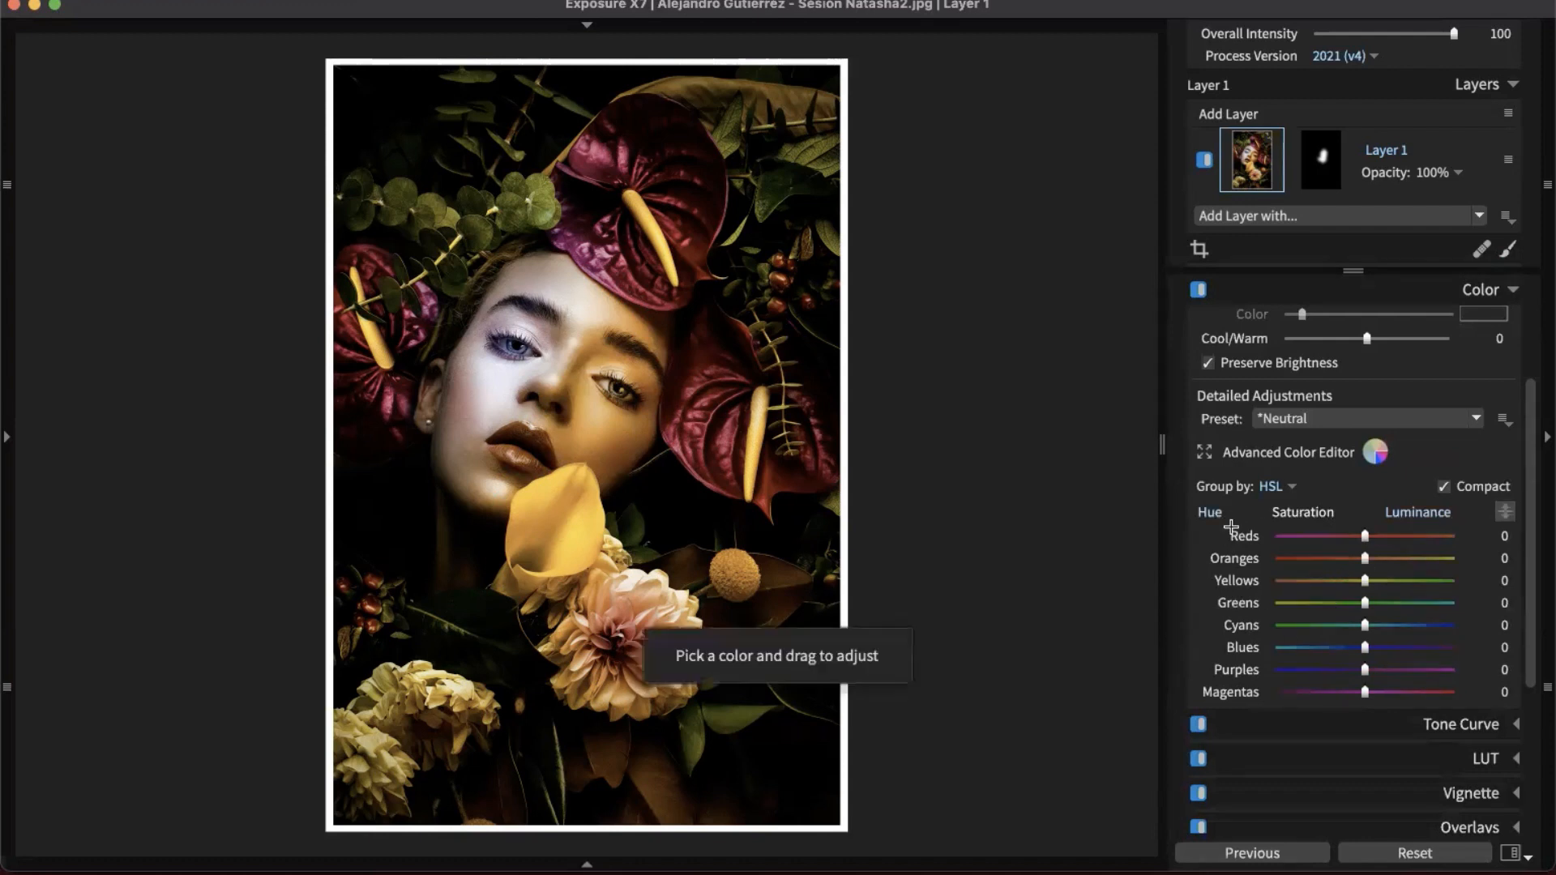
{"action": "left_click_drag", "start_coordinate": [619, 449], "coordinate": [632, 560]}
{"action": "left_click_drag", "start_coordinate": [632, 560], "coordinate": [636, 529]}
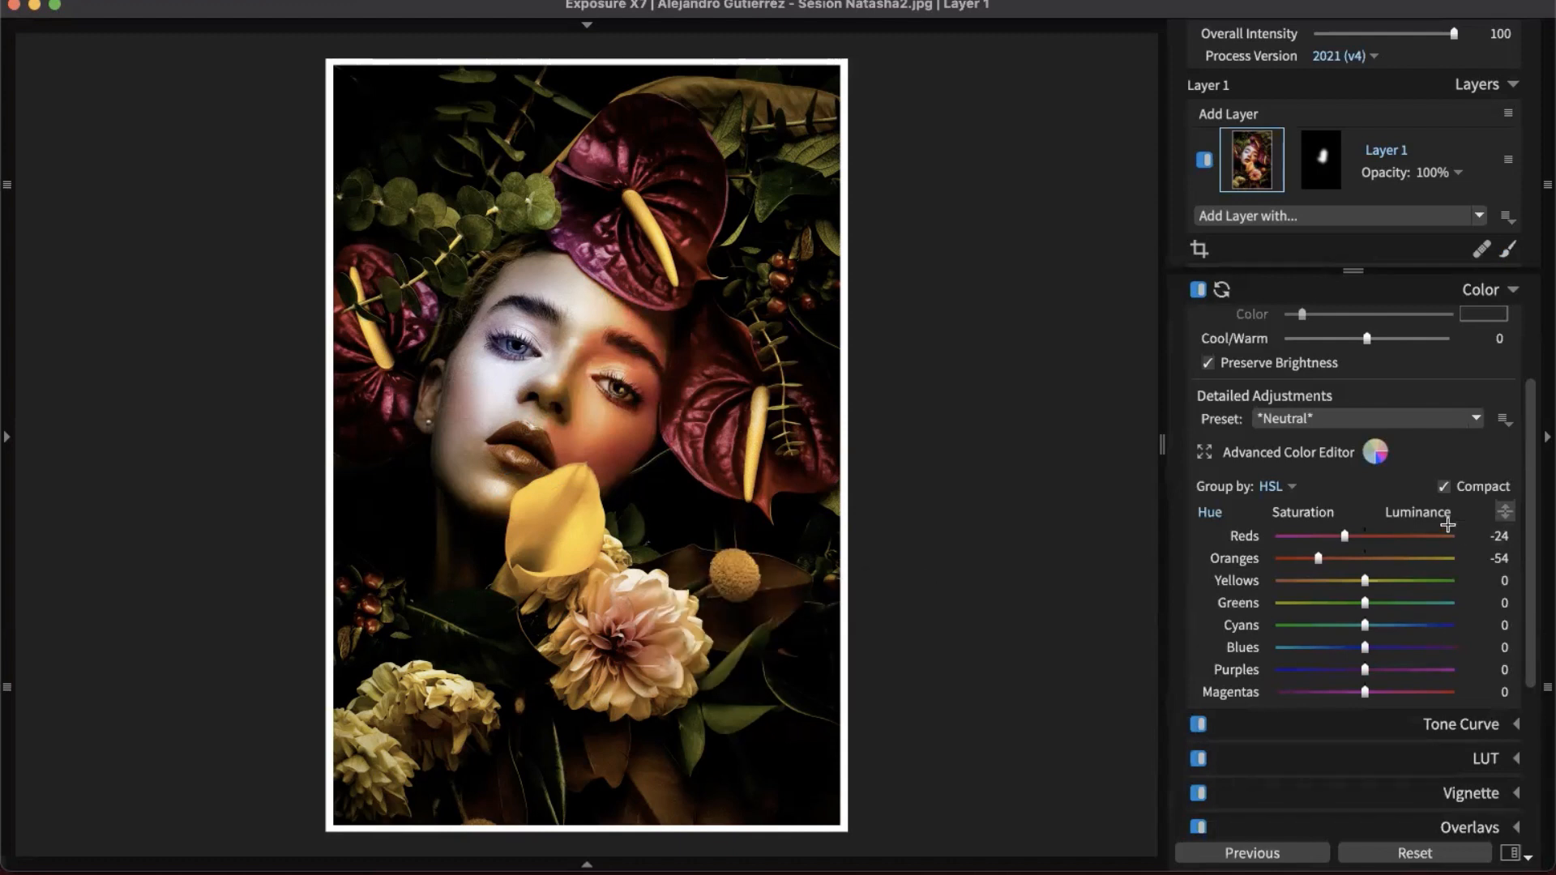
- Desaturate the same skin area by sampling it, giving a Saturation of -13 for Reds and -57 for Oranges
{"action": "left_click", "coordinate": [1303, 512]}
{"action": "left_click", "coordinate": [1506, 514]}
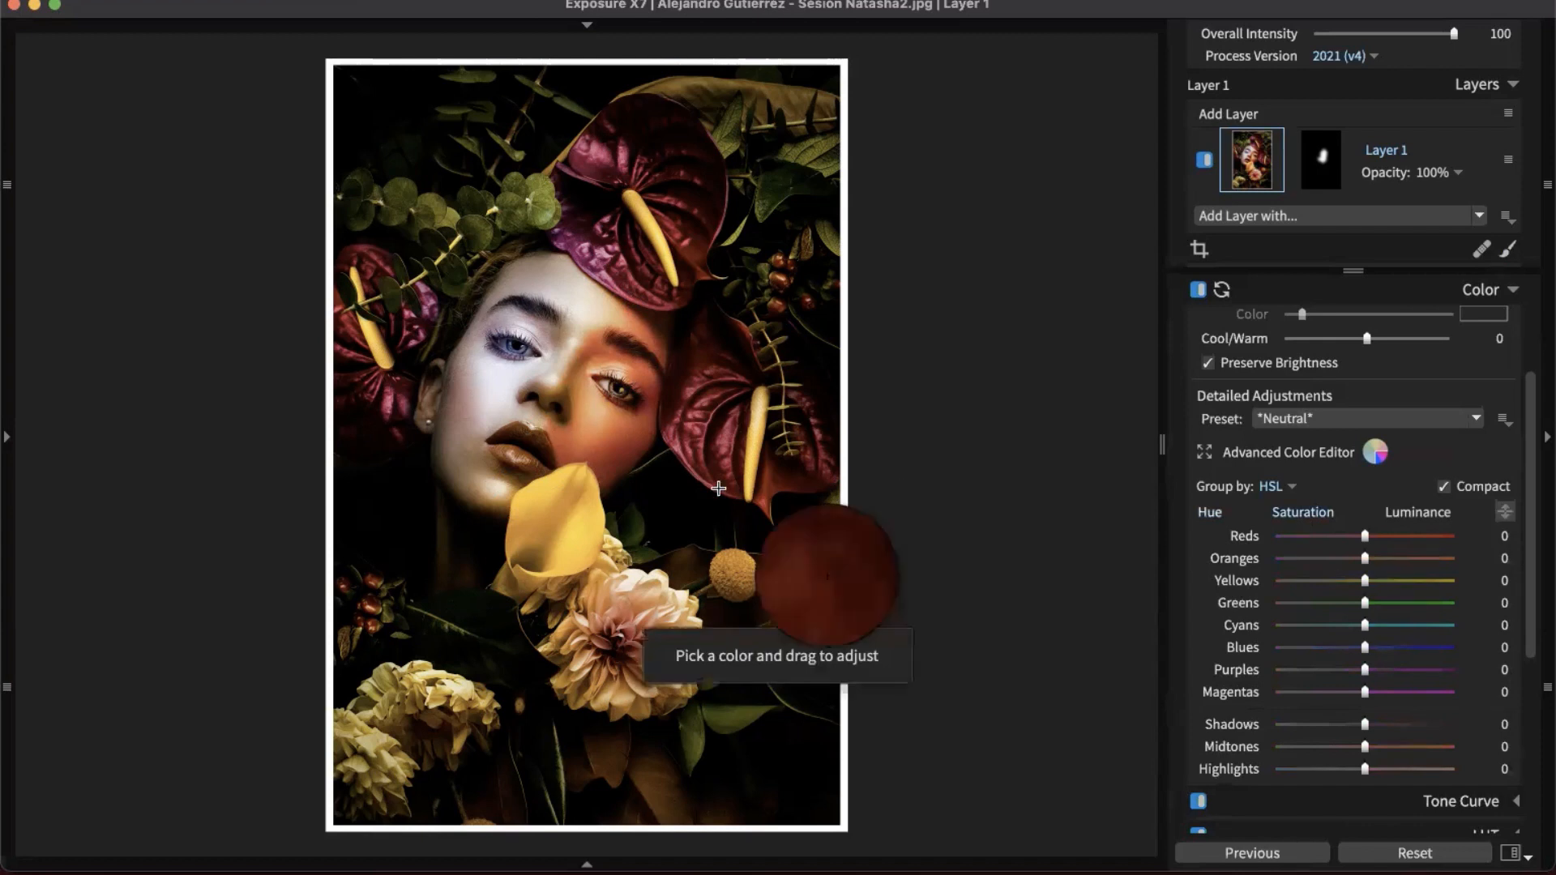
{"action": "left_click_drag", "start_coordinate": [608, 437], "coordinate": [598, 508]}
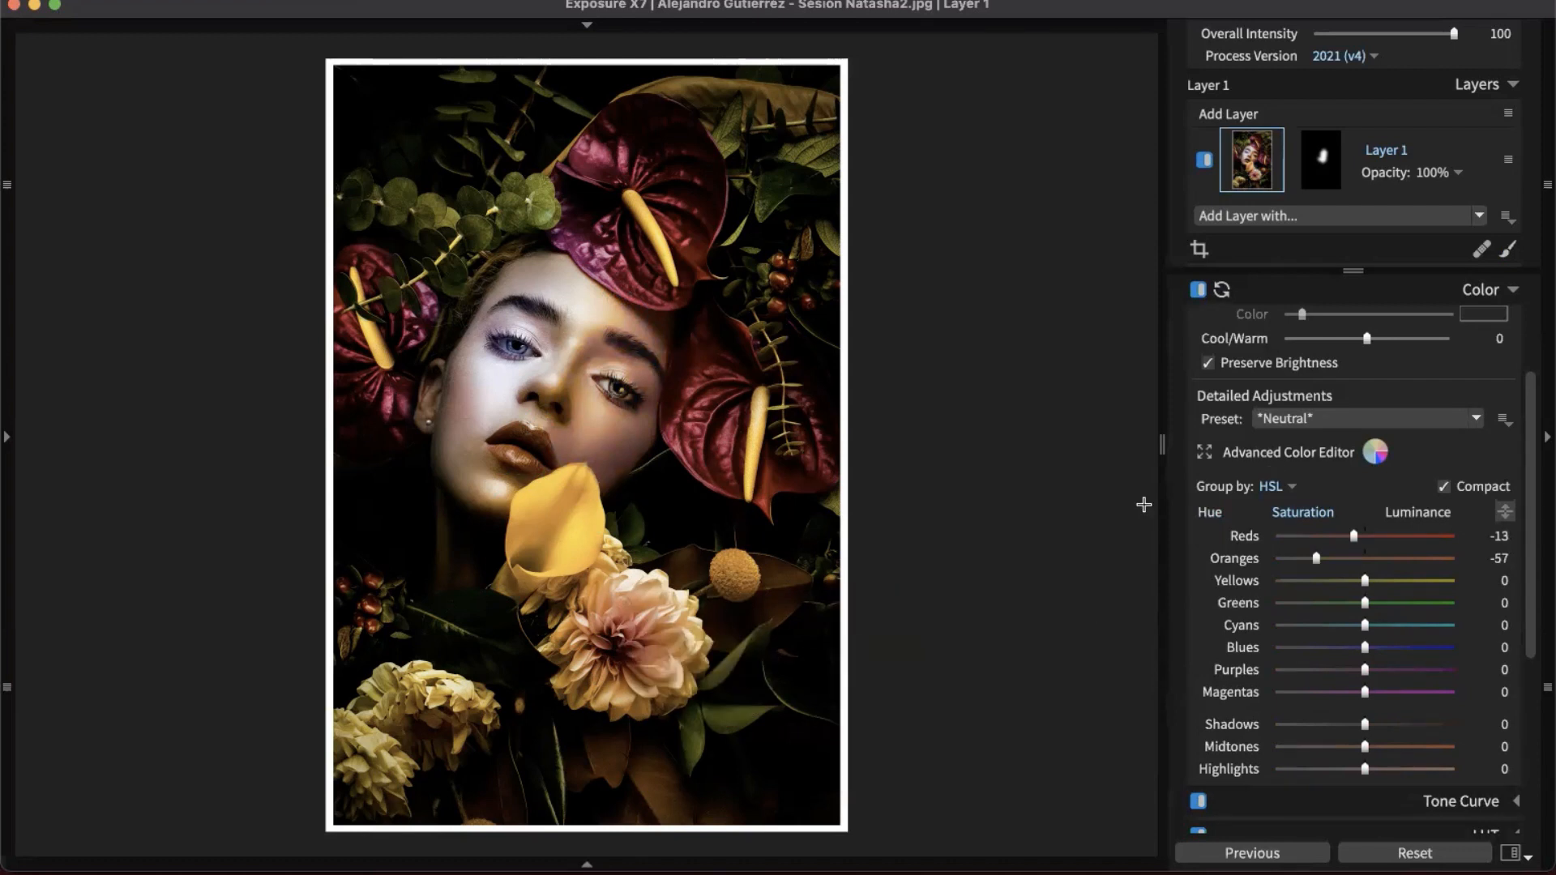
{"action": "left_click", "coordinate": [1506, 511]}
- Reset Layer 1's mask so the color edits cover the whole photo, and undo the reset
{"action": "mouse_move", "coordinate": [1302, 170]}
{"action": "right_click", "coordinate": [1314, 158]}
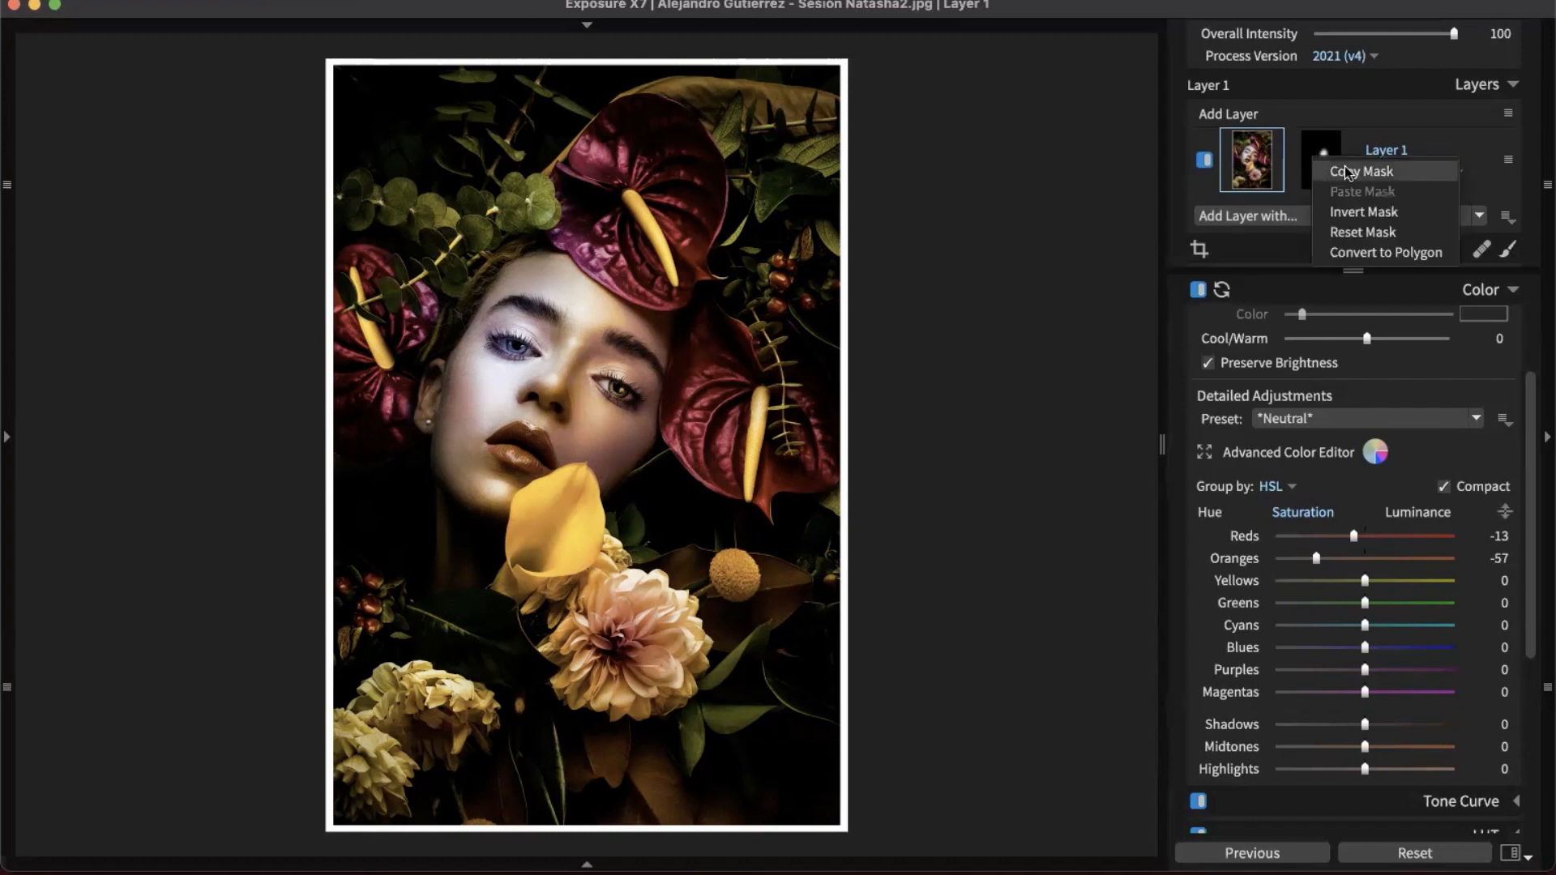
{"action": "left_click", "coordinate": [1360, 232]}
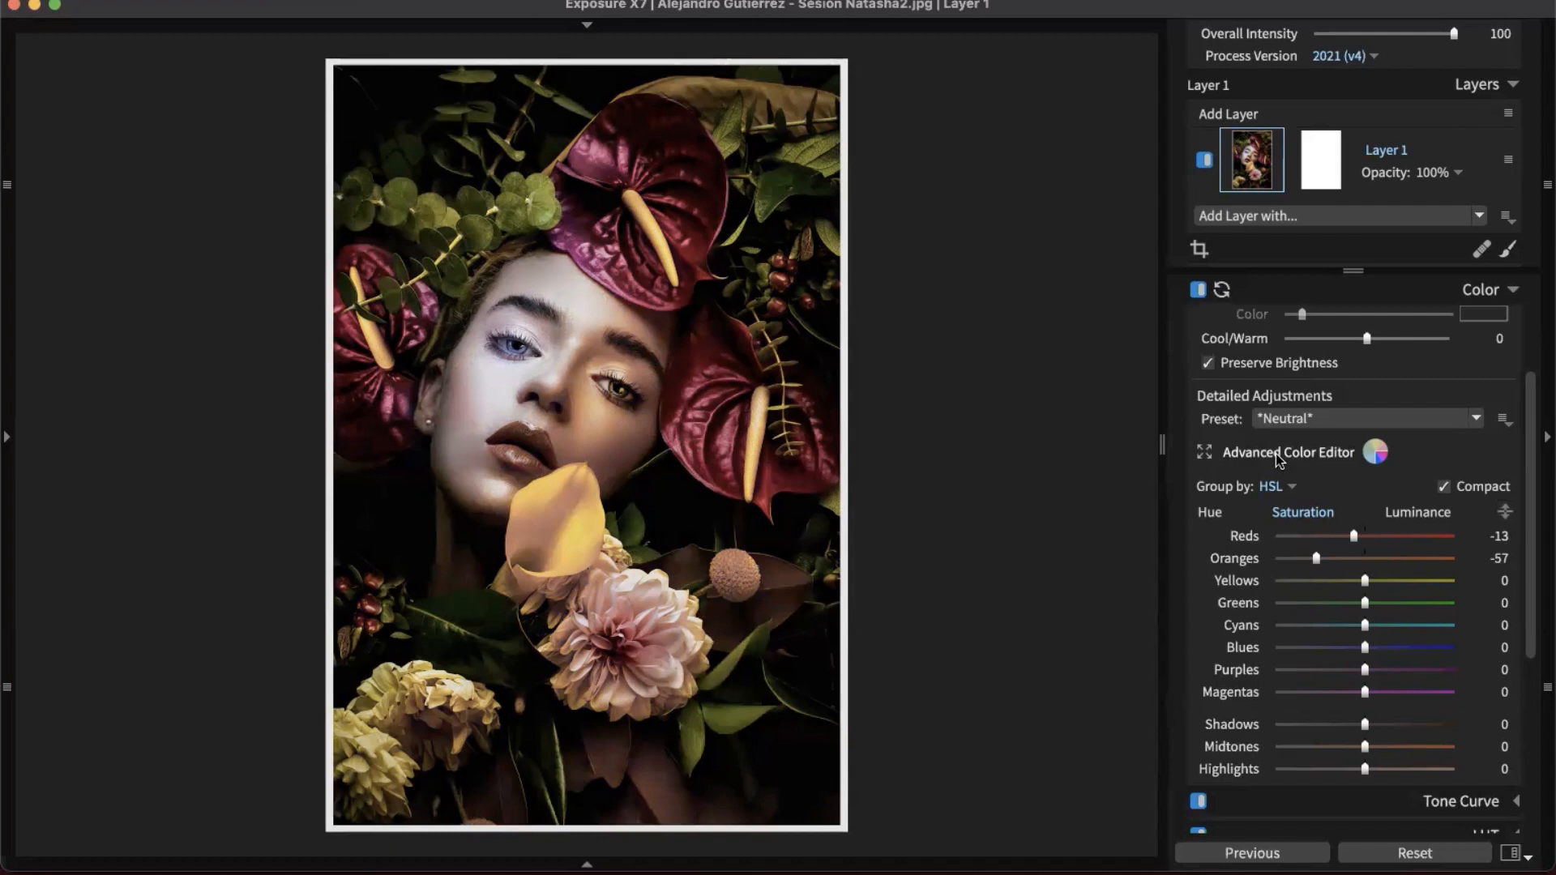
{"action": "key", "text": "super+z"}
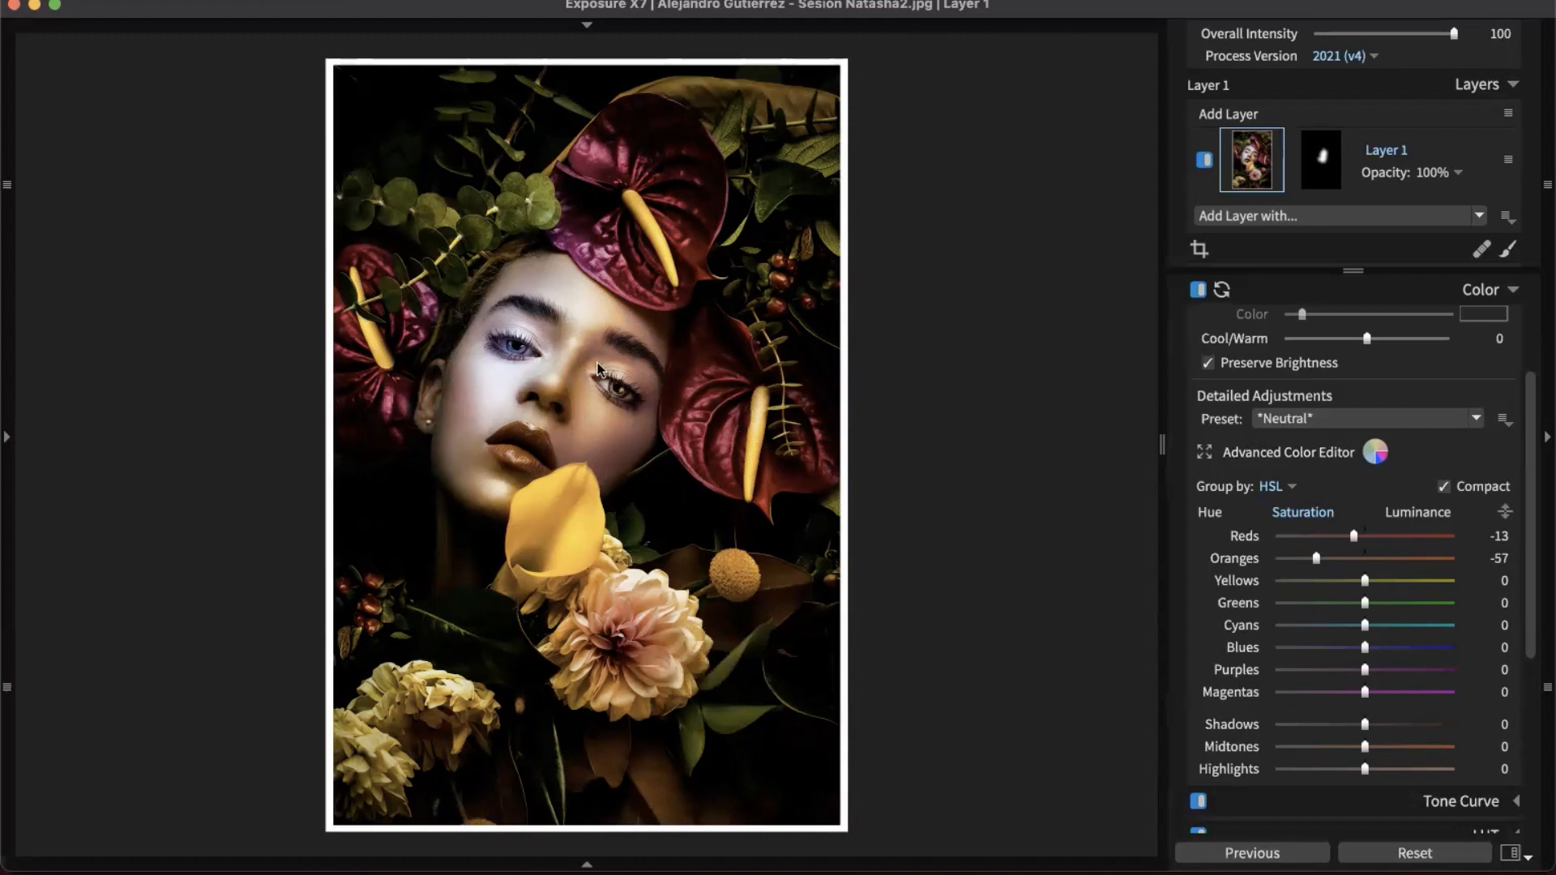
- Collapse the Color adjustments and show the photo's edit history instead of the presets
{"action": "left_click", "coordinate": [1498, 292]}
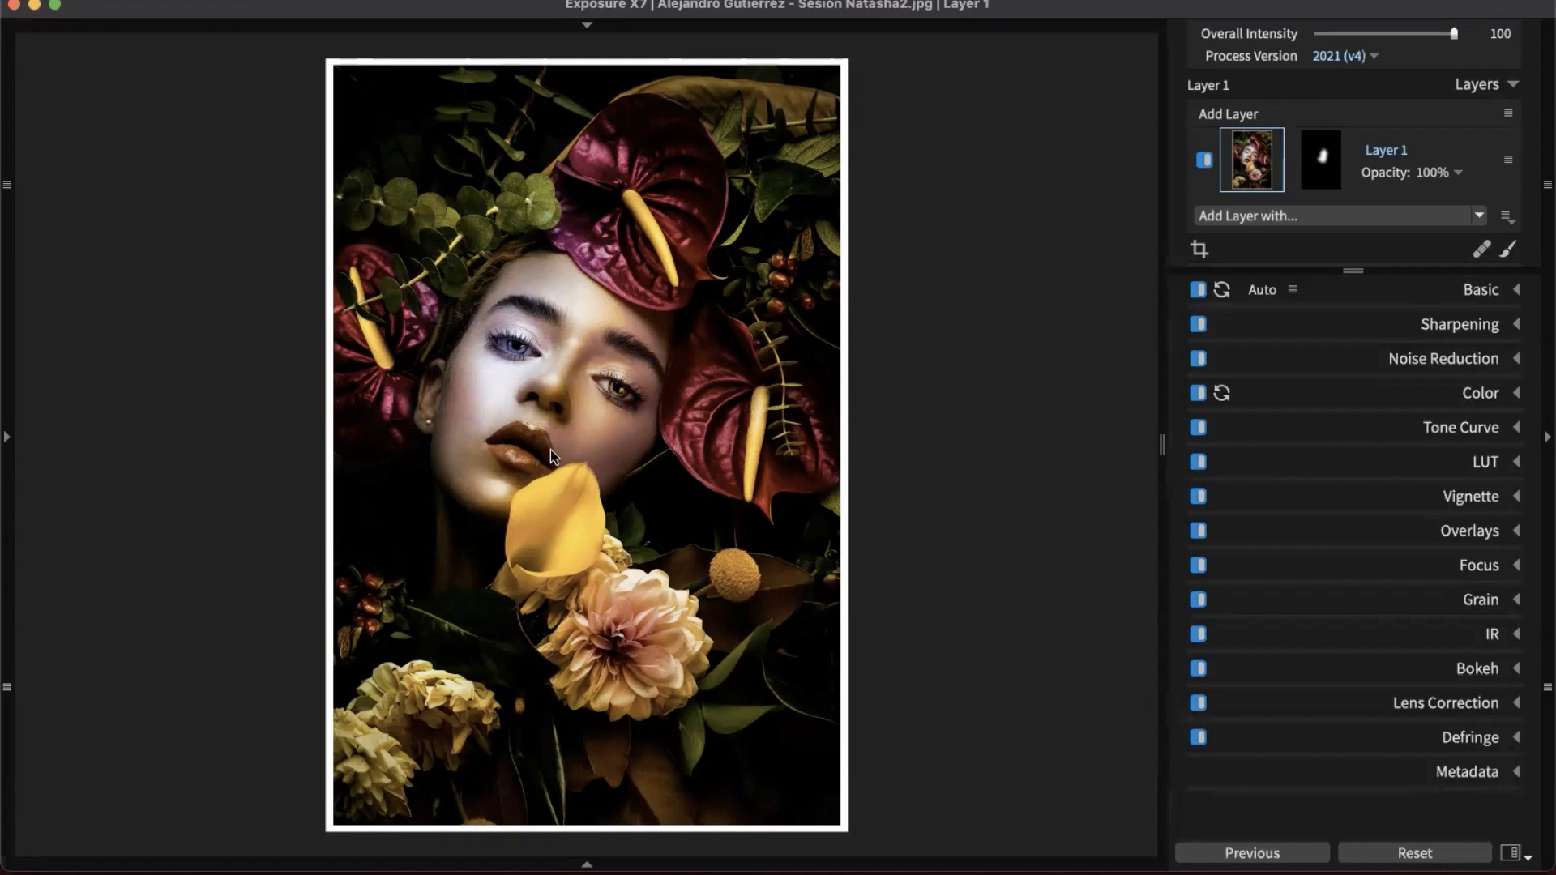
{"action": "left_click", "coordinate": [6, 450]}
{"action": "scroll", "coordinate": [73, 381], "scroll_direction": "up", "scroll_amount": 4}
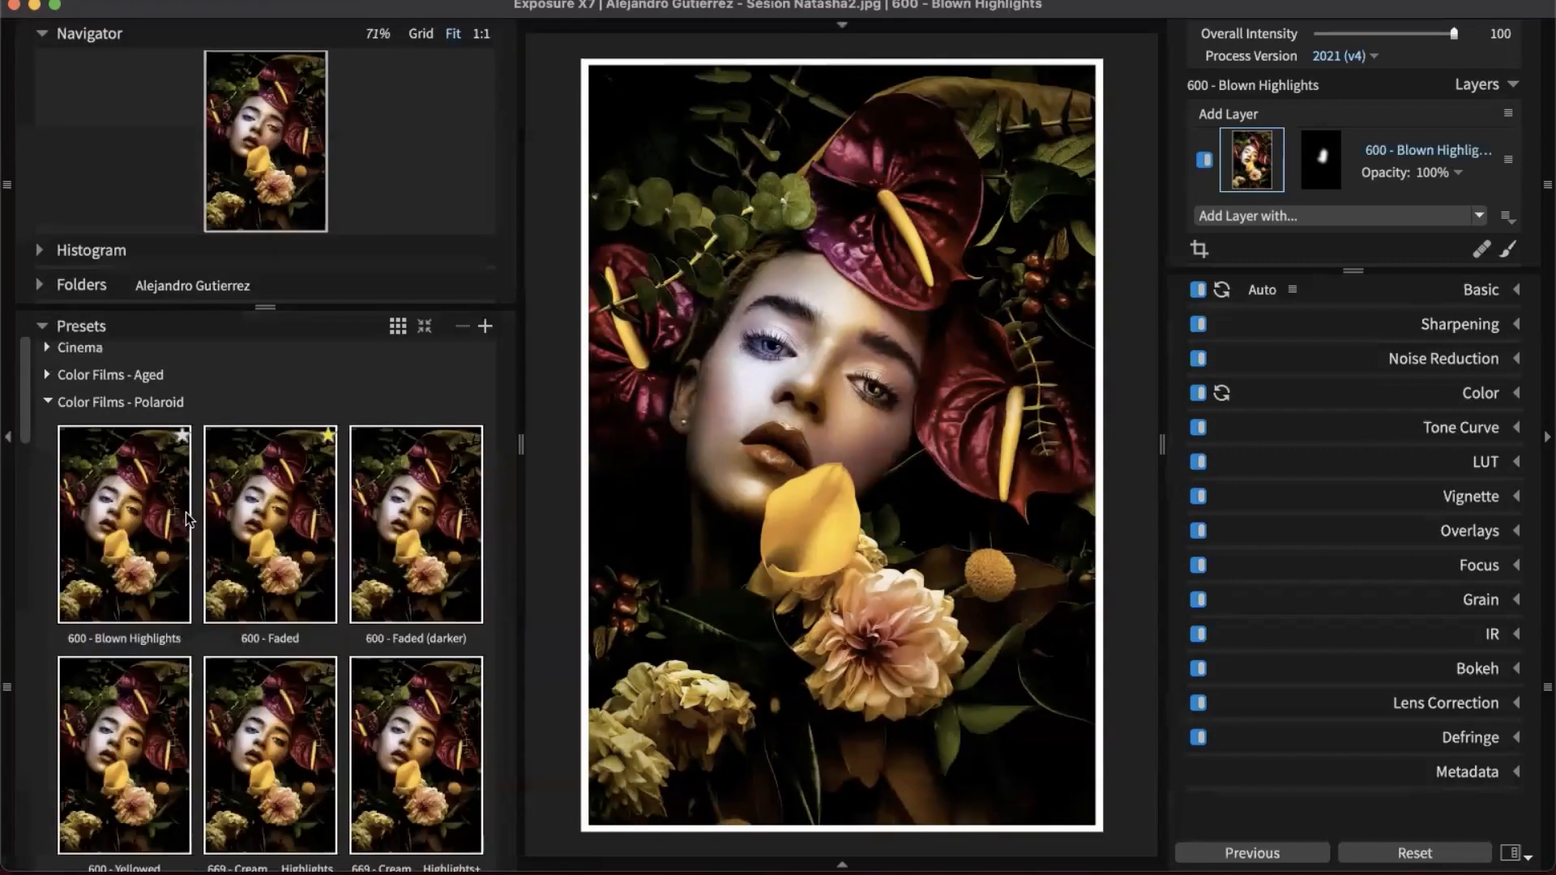
{"action": "left_click", "coordinate": [81, 327]}
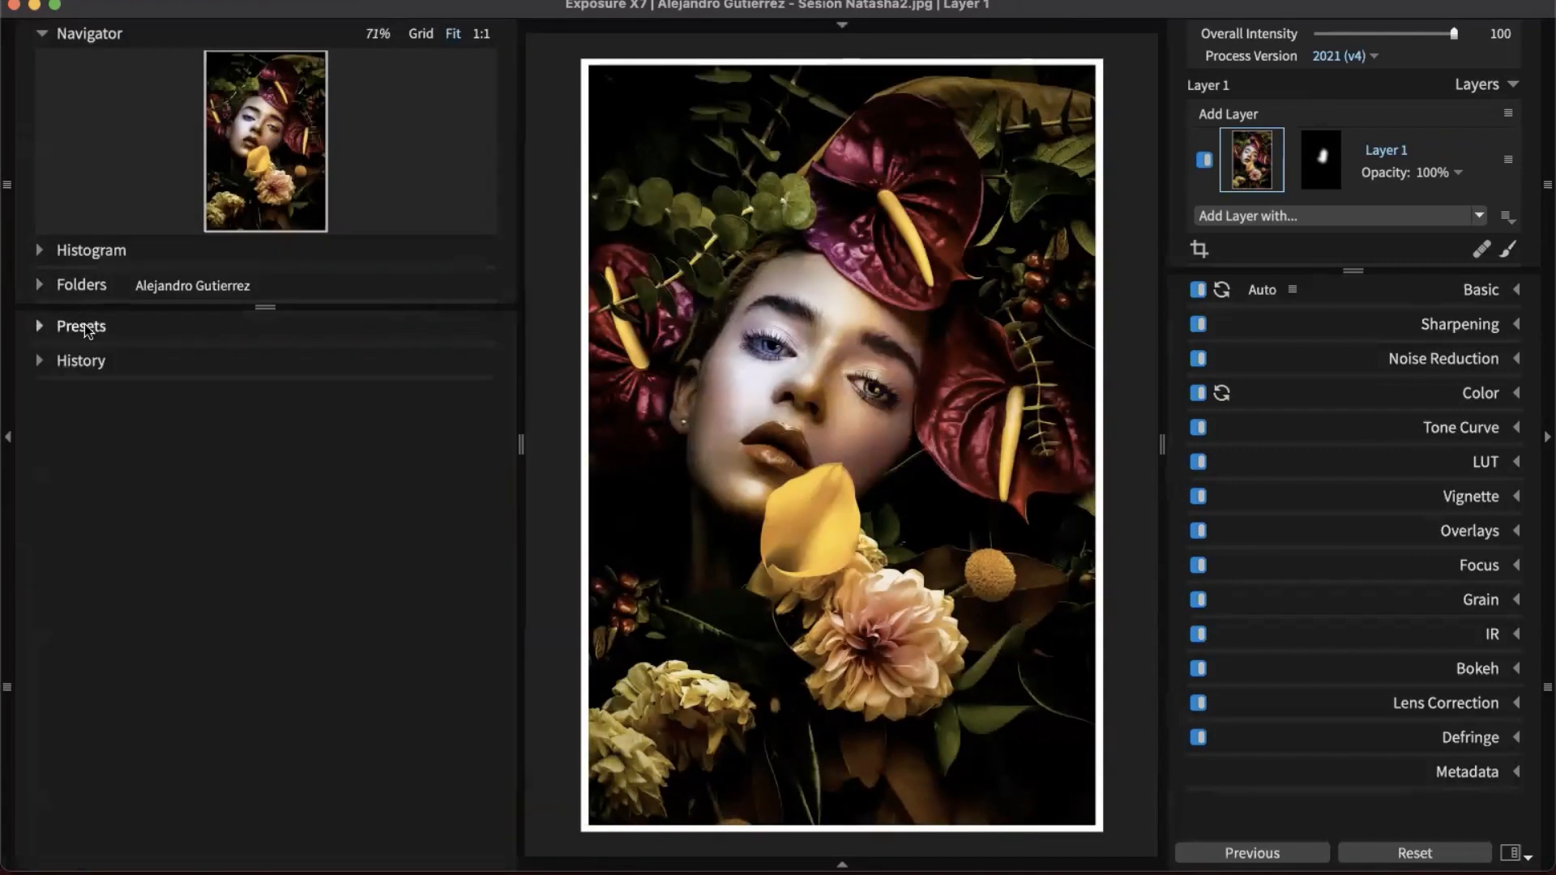
{"action": "left_click", "coordinate": [95, 360]}
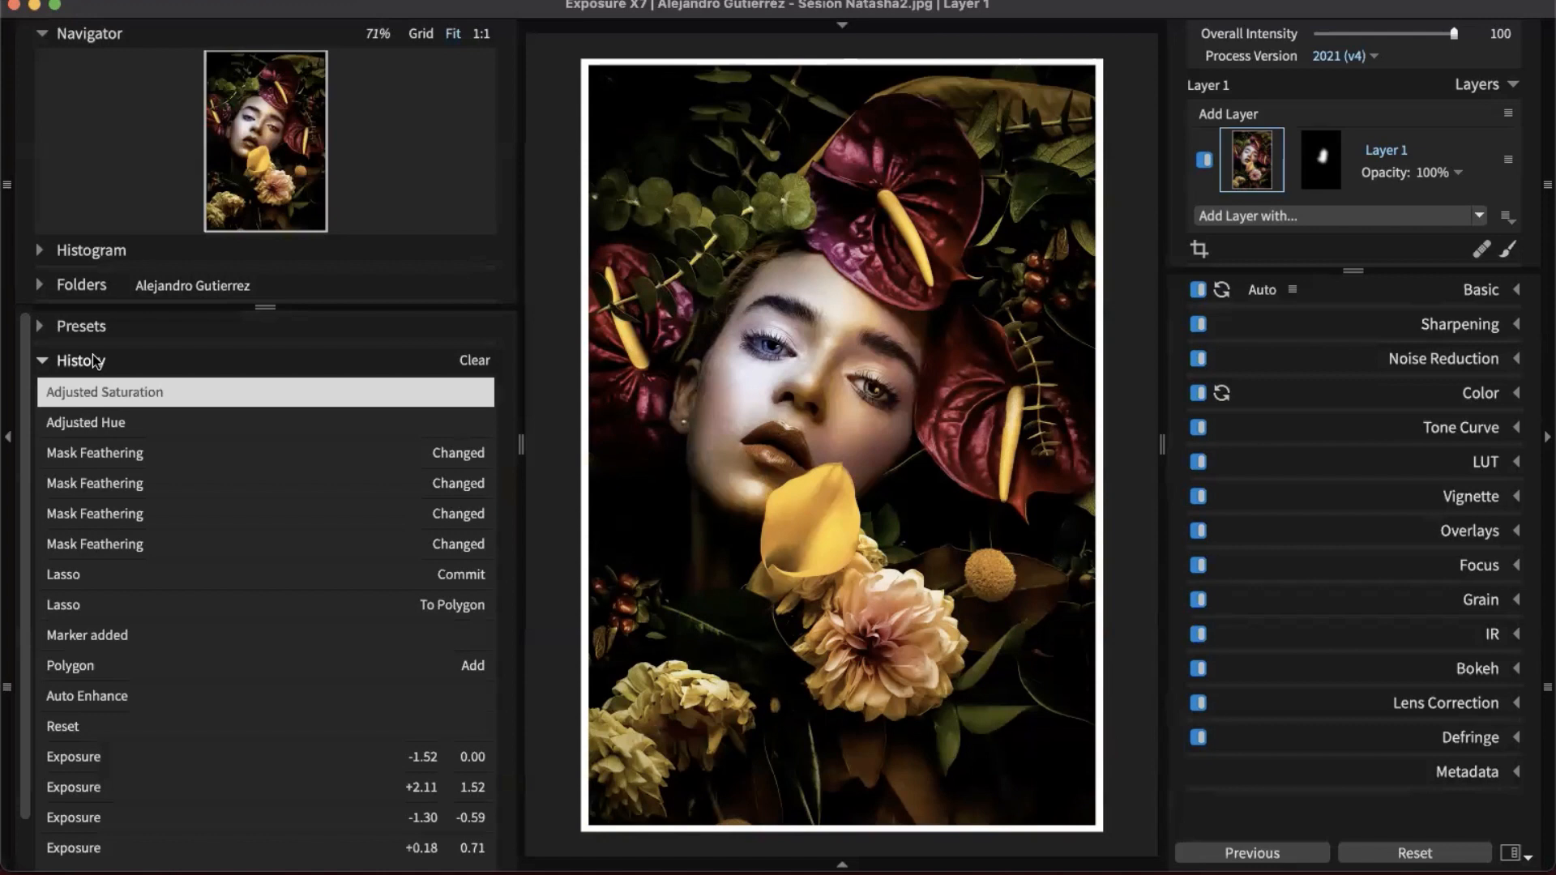
- Step back through the edit history, comparing the hue, mask feathering, lasso, Auto Enhance, Reset and exposure states
{"action": "left_click", "coordinate": [103, 423]}
{"action": "left_click", "coordinate": [100, 448]}
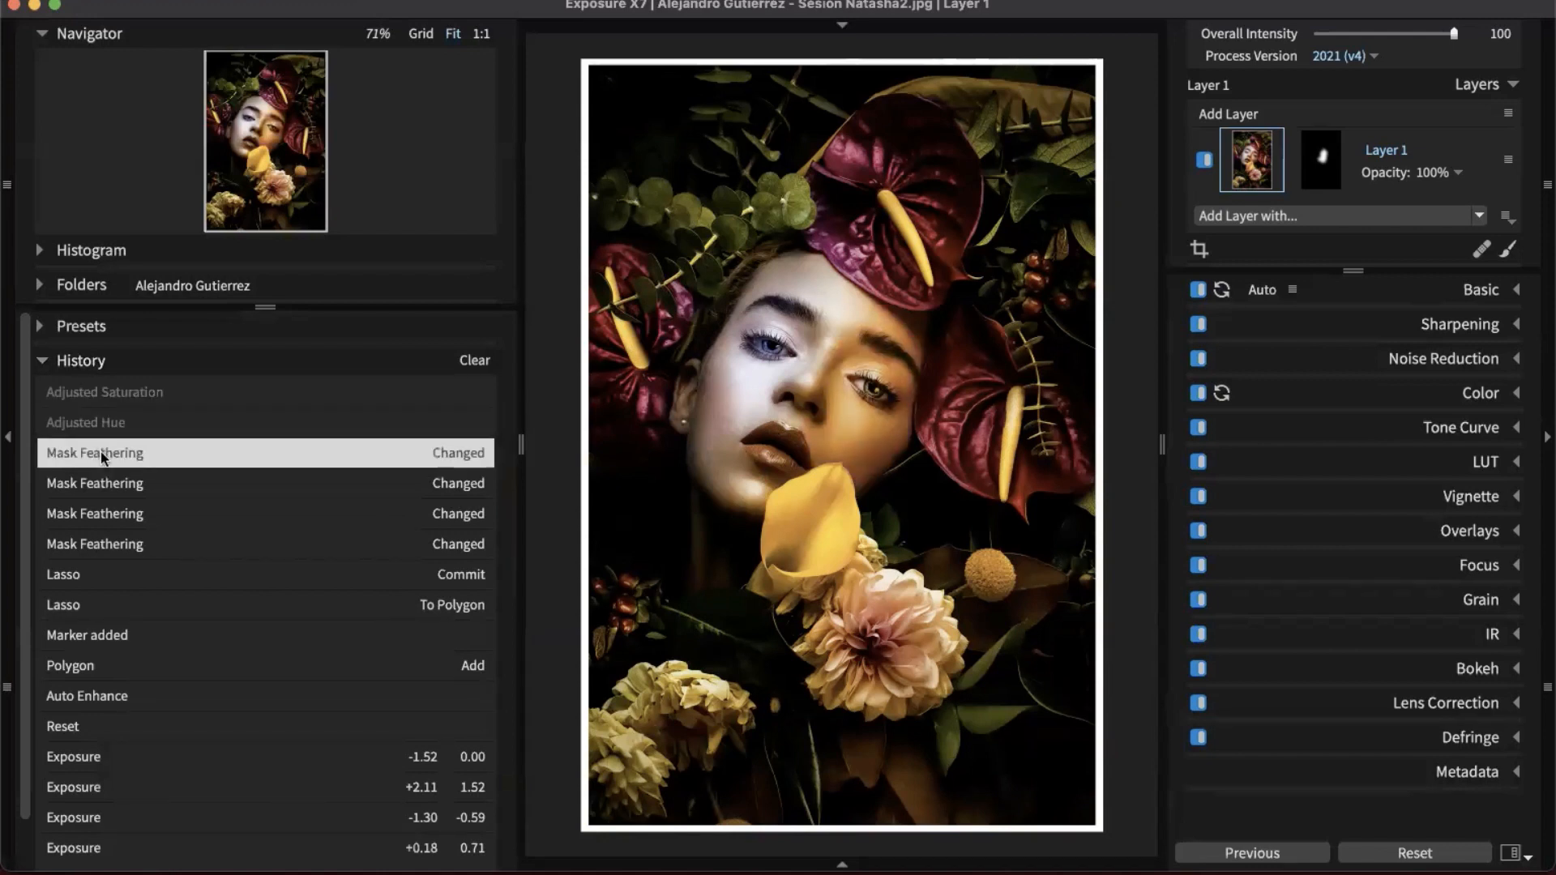
{"action": "left_click", "coordinate": [105, 481]}
{"action": "left_click", "coordinate": [105, 513]}
{"action": "left_click", "coordinate": [107, 544]}
{"action": "left_click", "coordinate": [114, 574]}
{"action": "left_click", "coordinate": [122, 604]}
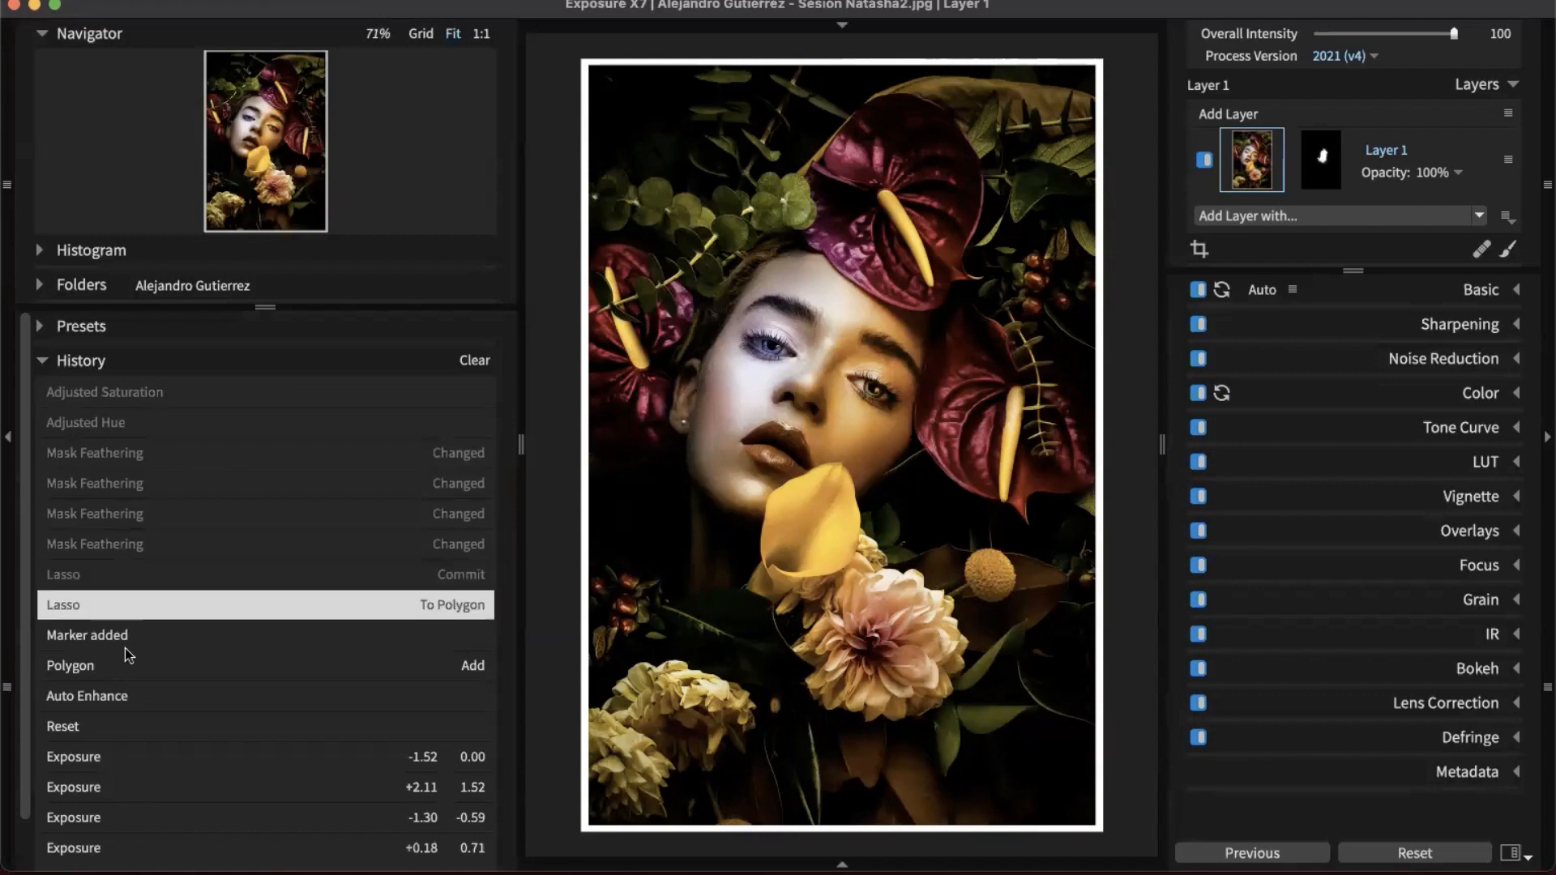
{"action": "left_click", "coordinate": [125, 635]}
{"action": "left_click", "coordinate": [102, 696]}
{"action": "left_click", "coordinate": [97, 727]}
{"action": "left_click", "coordinate": [90, 753]}
{"action": "left_click", "coordinate": [122, 726]}
{"action": "left_click", "coordinate": [206, 483]}
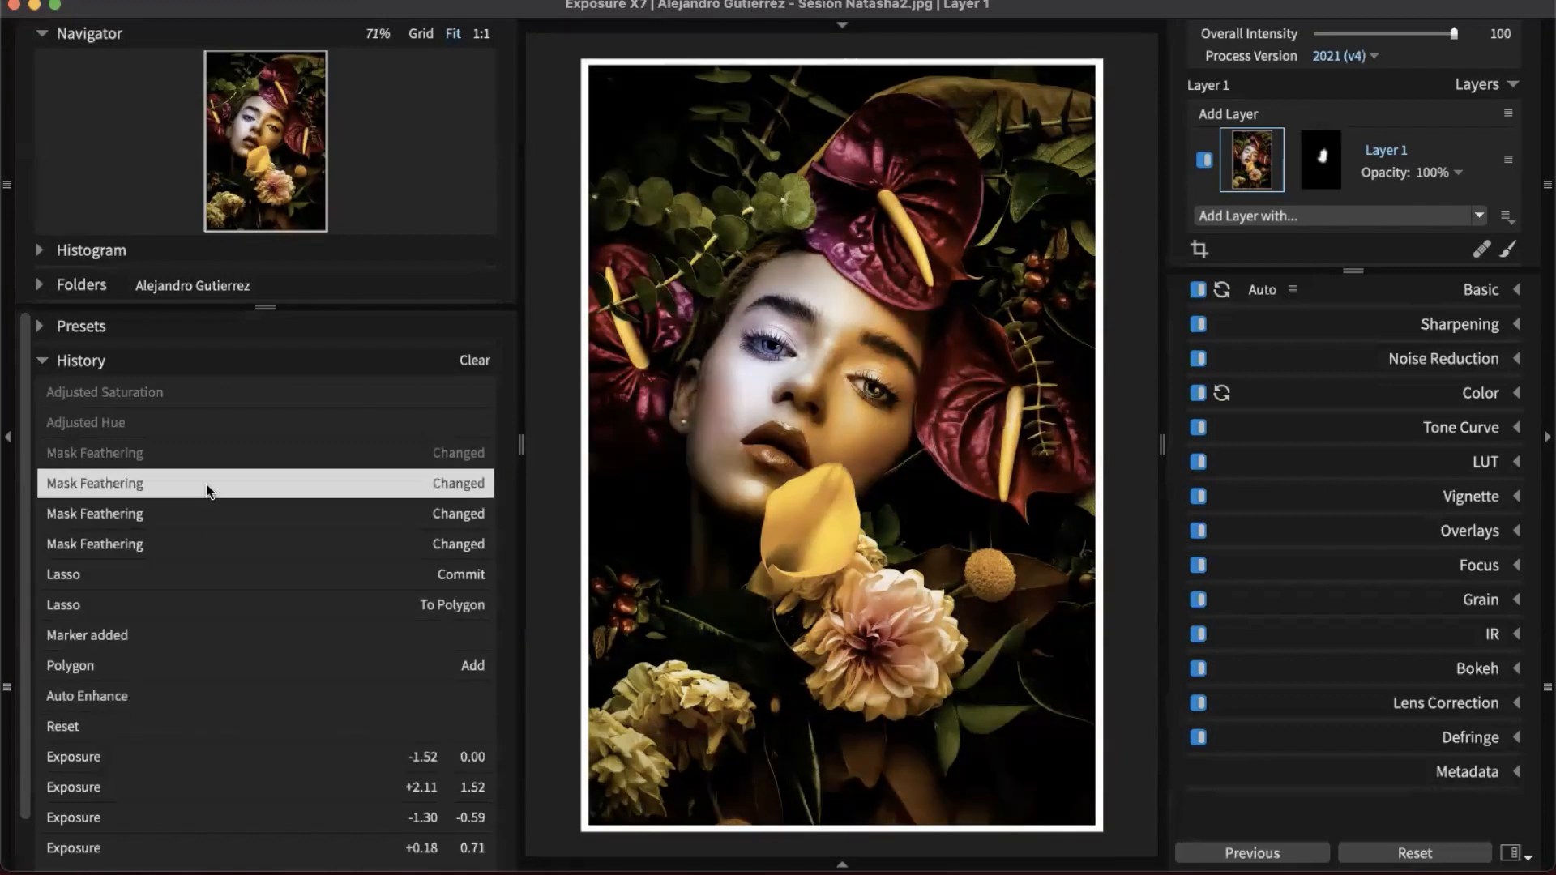
- Move back and forth between the lasso, Reset and feathering history states, finishing on Adjusted Saturation
{"action": "left_click", "coordinate": [230, 572]}
{"action": "left_click", "coordinate": [227, 605]}
{"action": "left_click", "coordinate": [224, 634]}
{"action": "left_click", "coordinate": [220, 694]}
{"action": "left_click", "coordinate": [214, 724]}
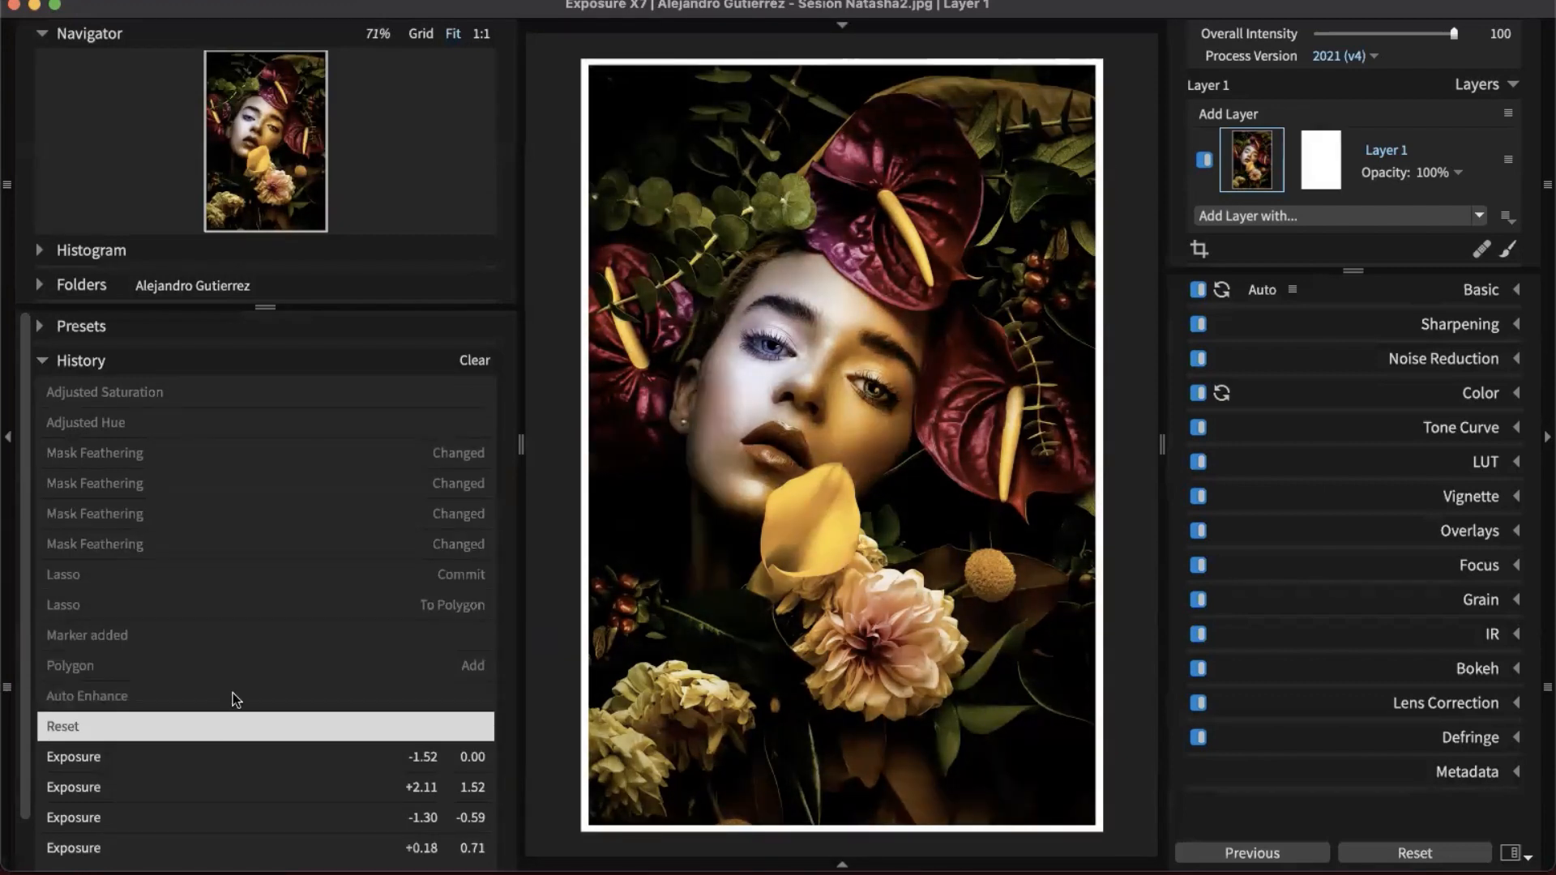
{"action": "left_click", "coordinate": [228, 604]}
{"action": "left_click", "coordinate": [209, 453]}
{"action": "left_click", "coordinate": [205, 422]}
{"action": "left_click", "coordinate": [202, 391]}
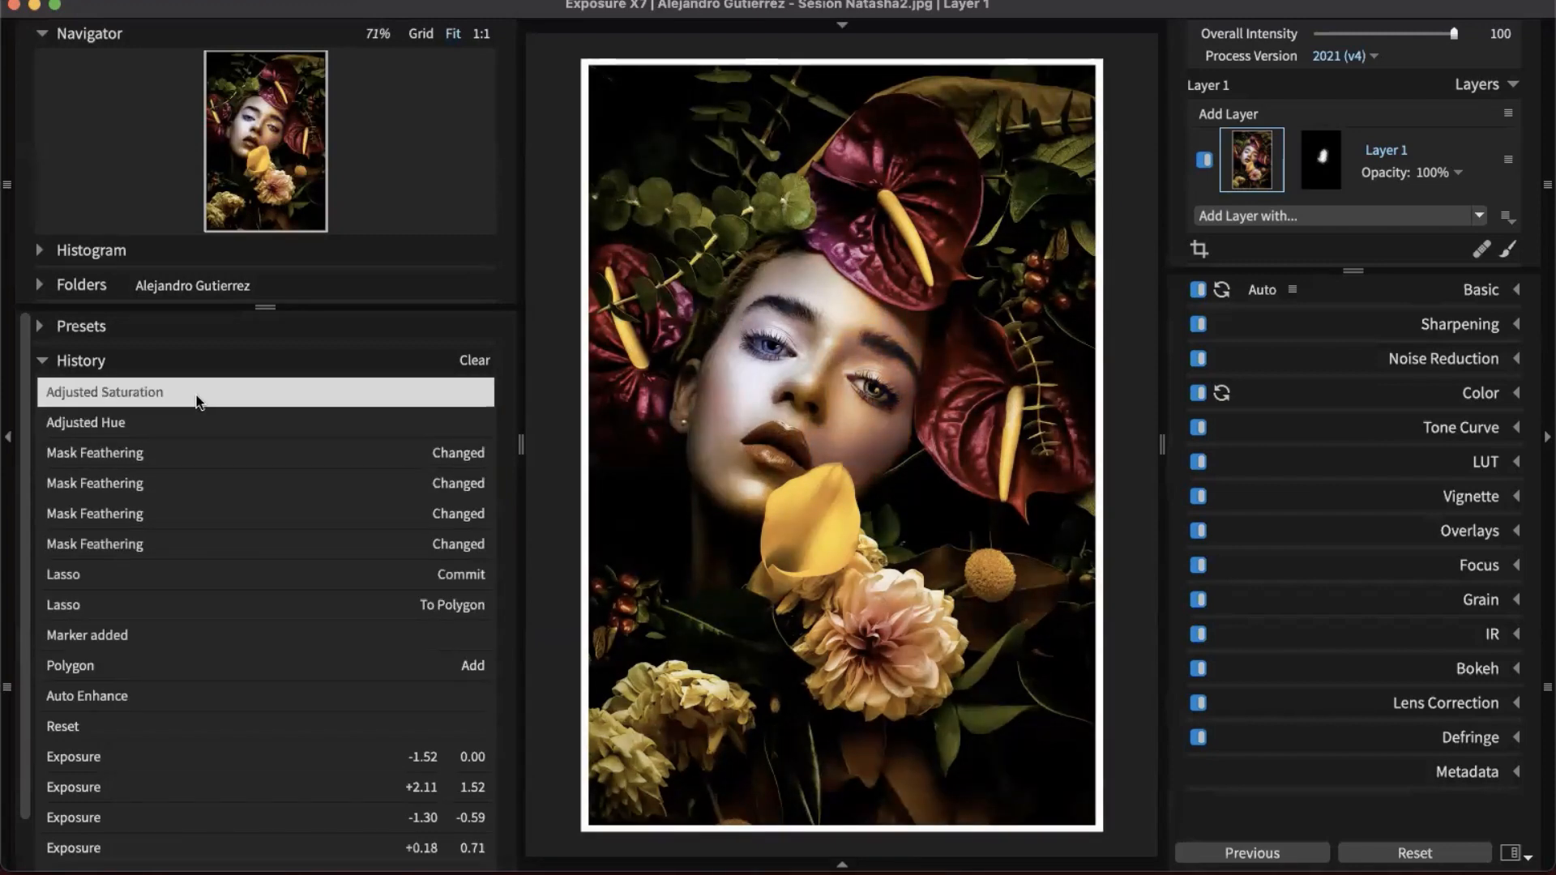
{"action": "left_click", "coordinate": [235, 452]}
{"action": "left_click", "coordinate": [287, 575]}
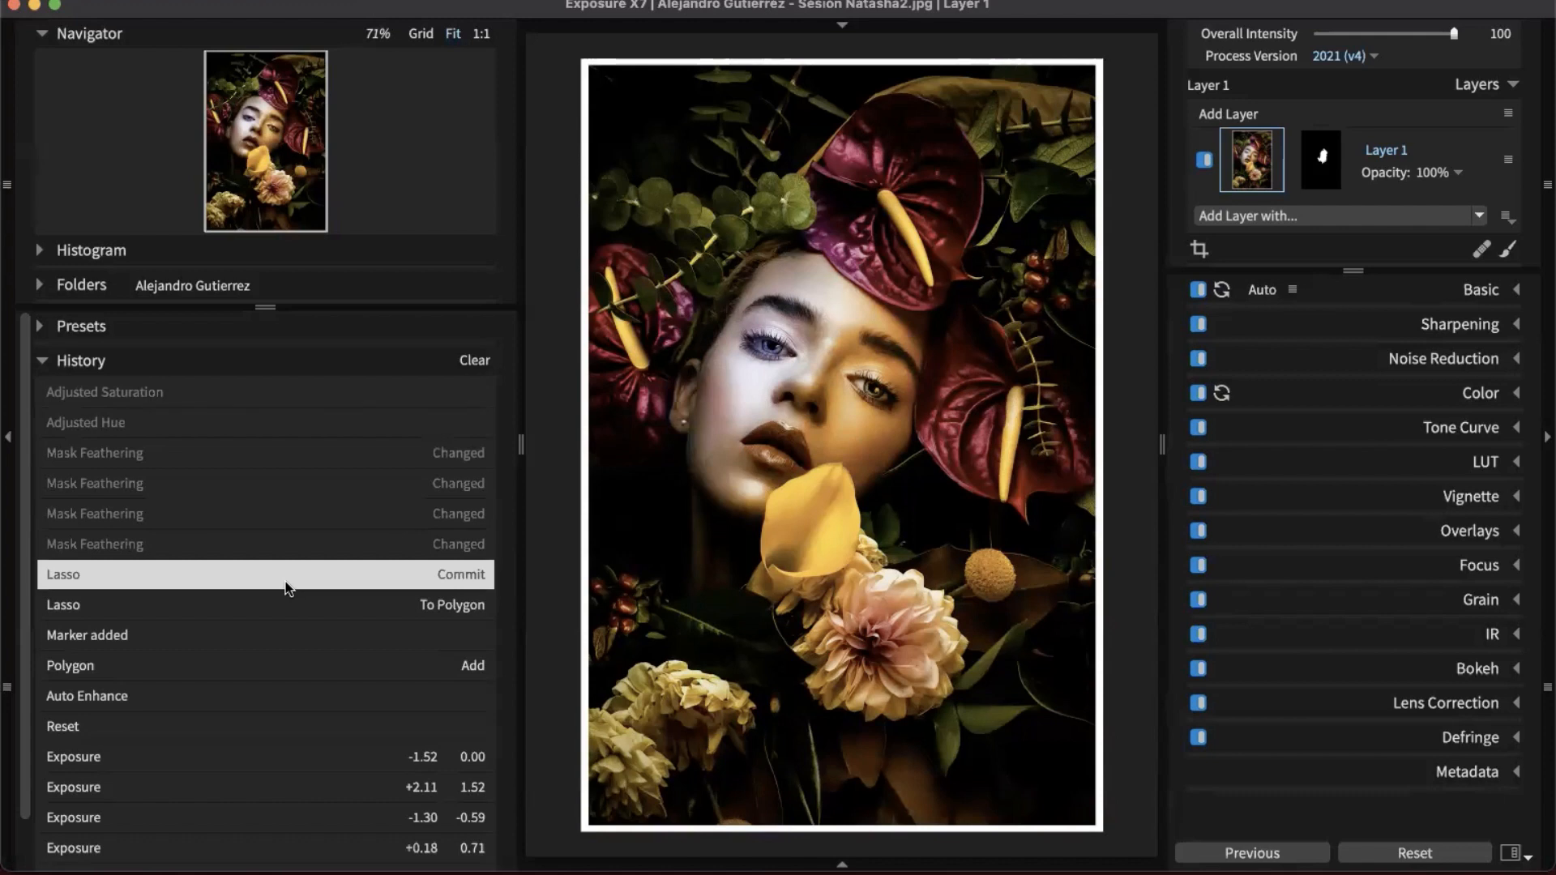
{"action": "left_click", "coordinate": [470, 394]}
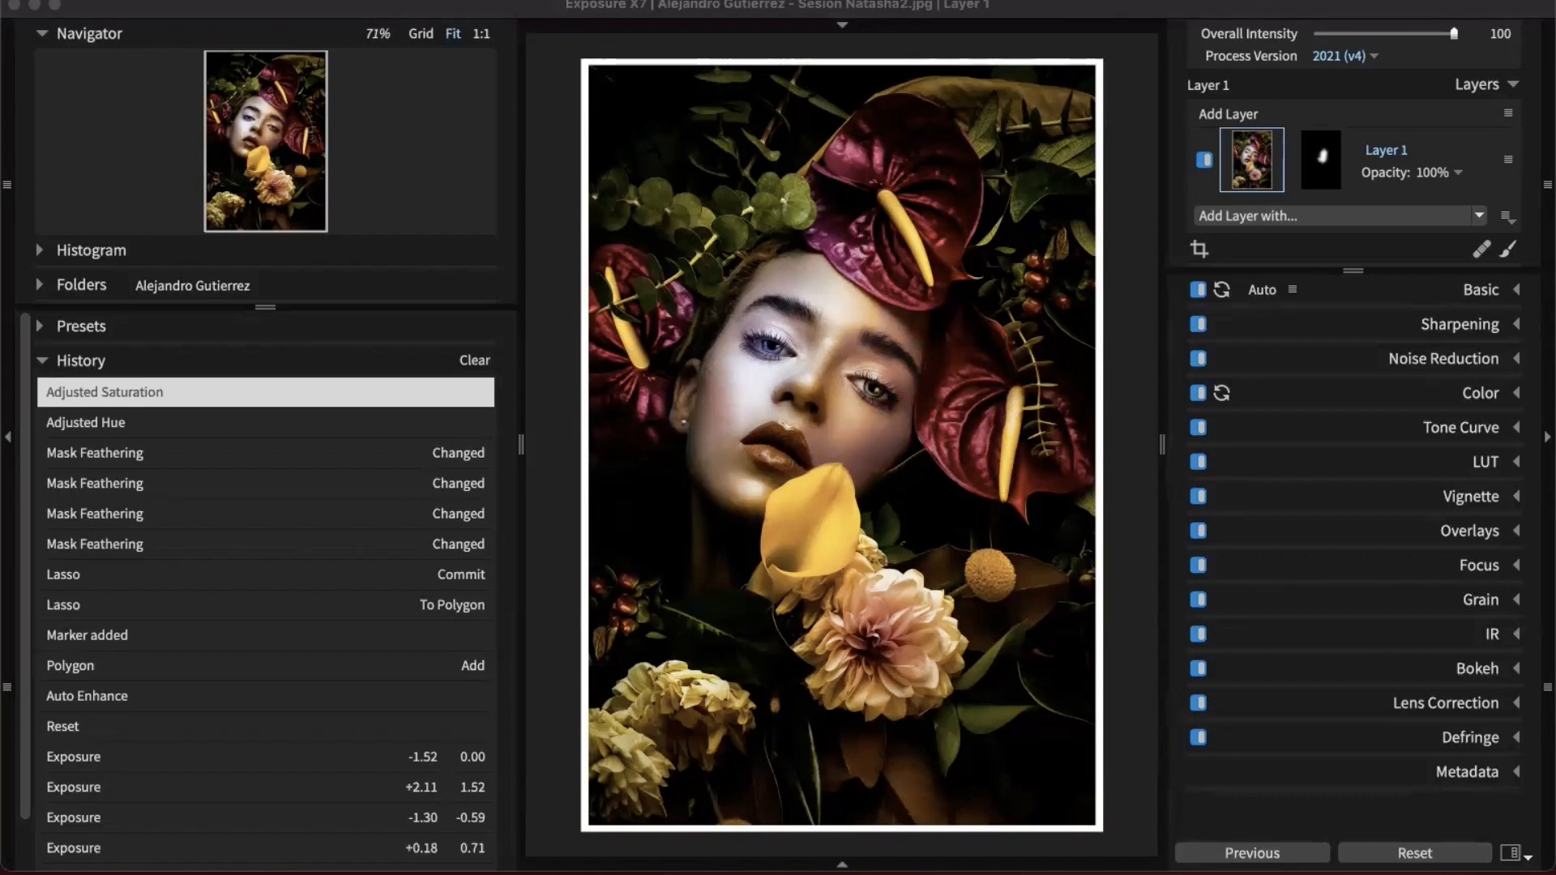
- Switch to Finder and look at the Exposure X7 files stored within one photo folder and at another photographer's folder
{"action": "left_click_drag", "start_coordinate": [1297, 851], "coordinate": [960, 204]}
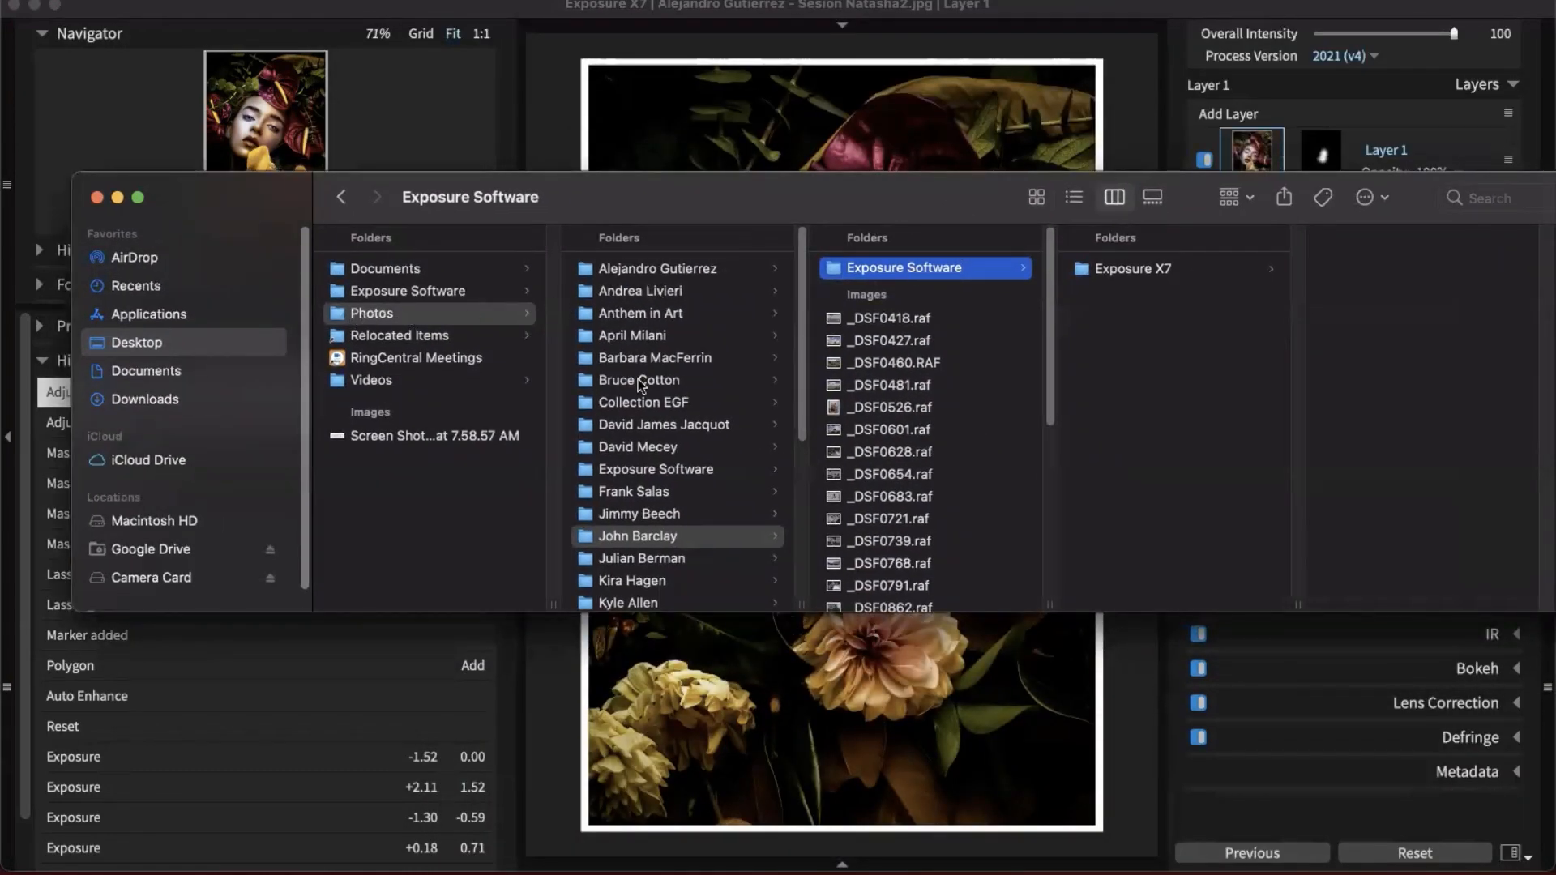
{"action": "left_click", "coordinate": [1141, 268]}
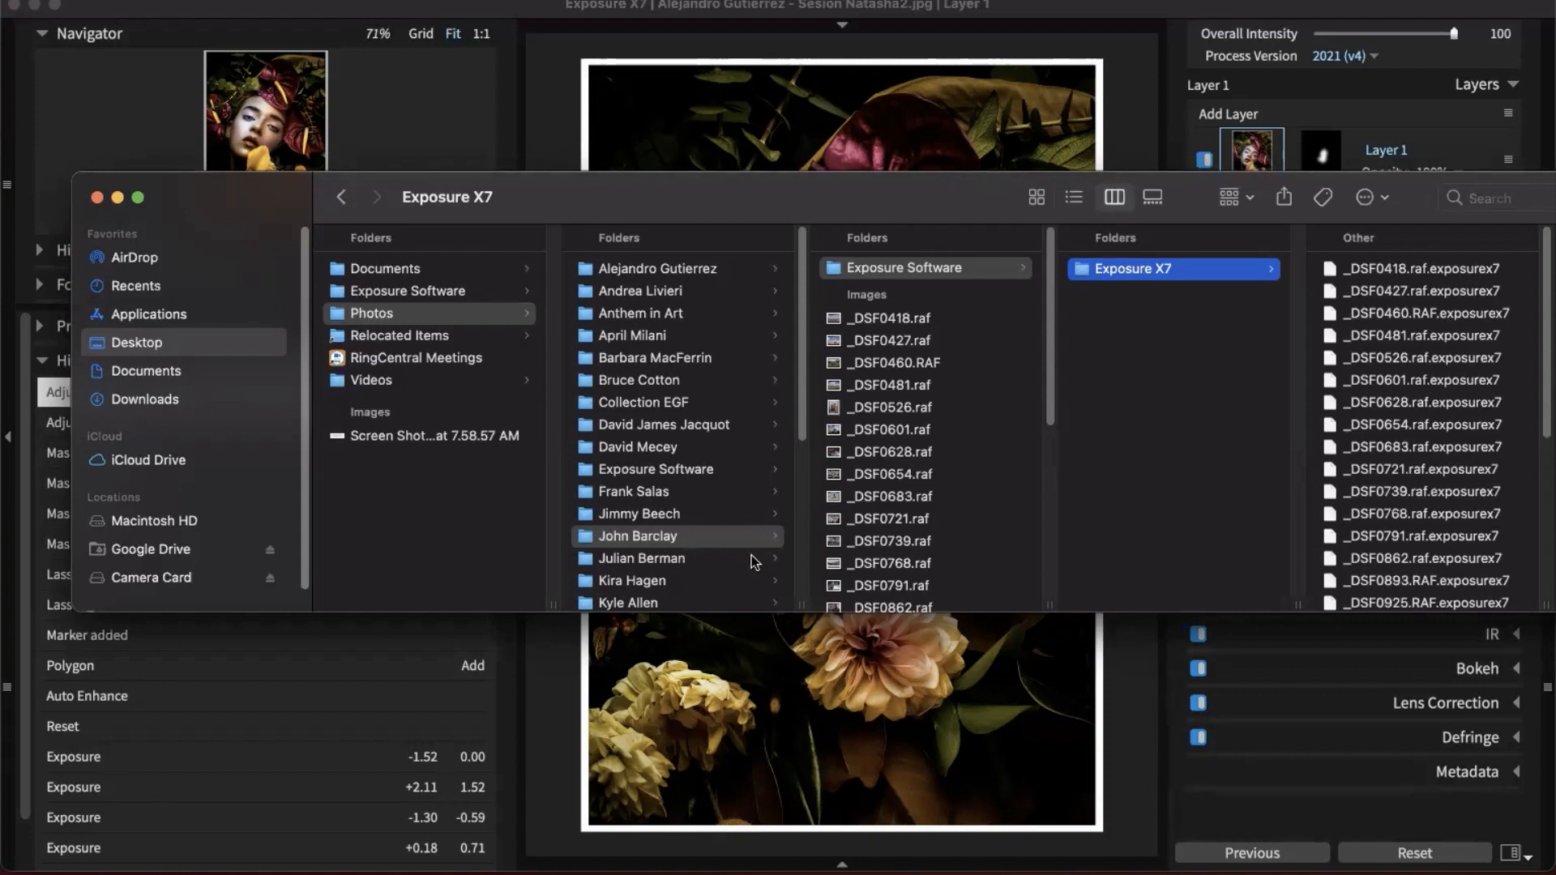
{"action": "left_click", "coordinate": [595, 559]}
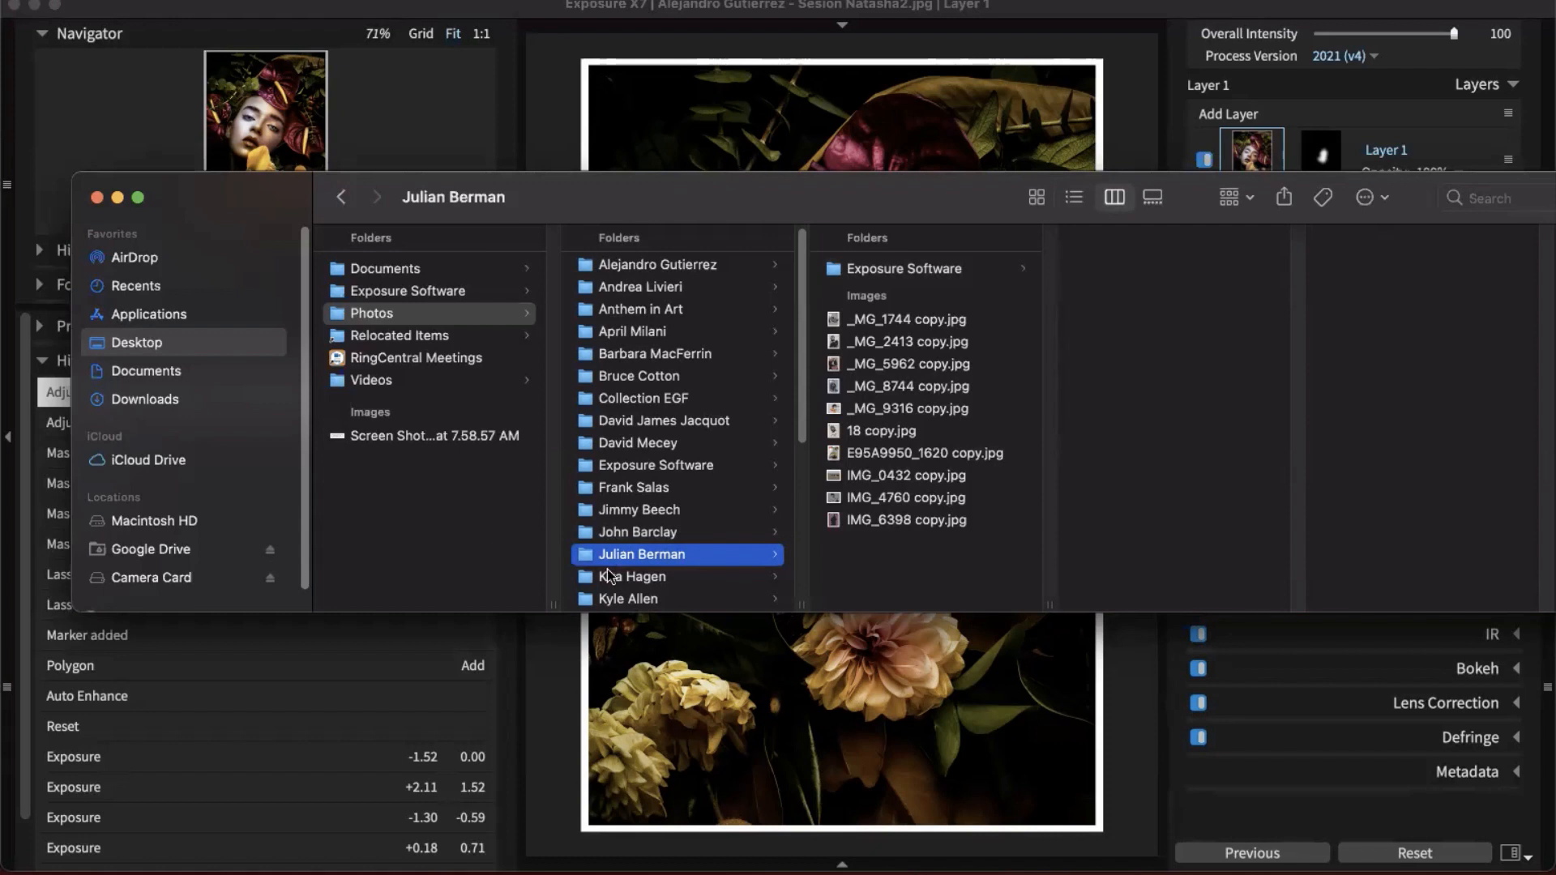
{"action": "mouse_move", "coordinate": [611, 556]}
{"action": "left_mouse_down"}
{"action": "mouse_move", "coordinate": [142, 594]}
{"action": "mouse_move", "coordinate": [584, 578]}
{"action": "mouse_move", "coordinate": [581, 559]}
{"action": "left_mouse_up"}
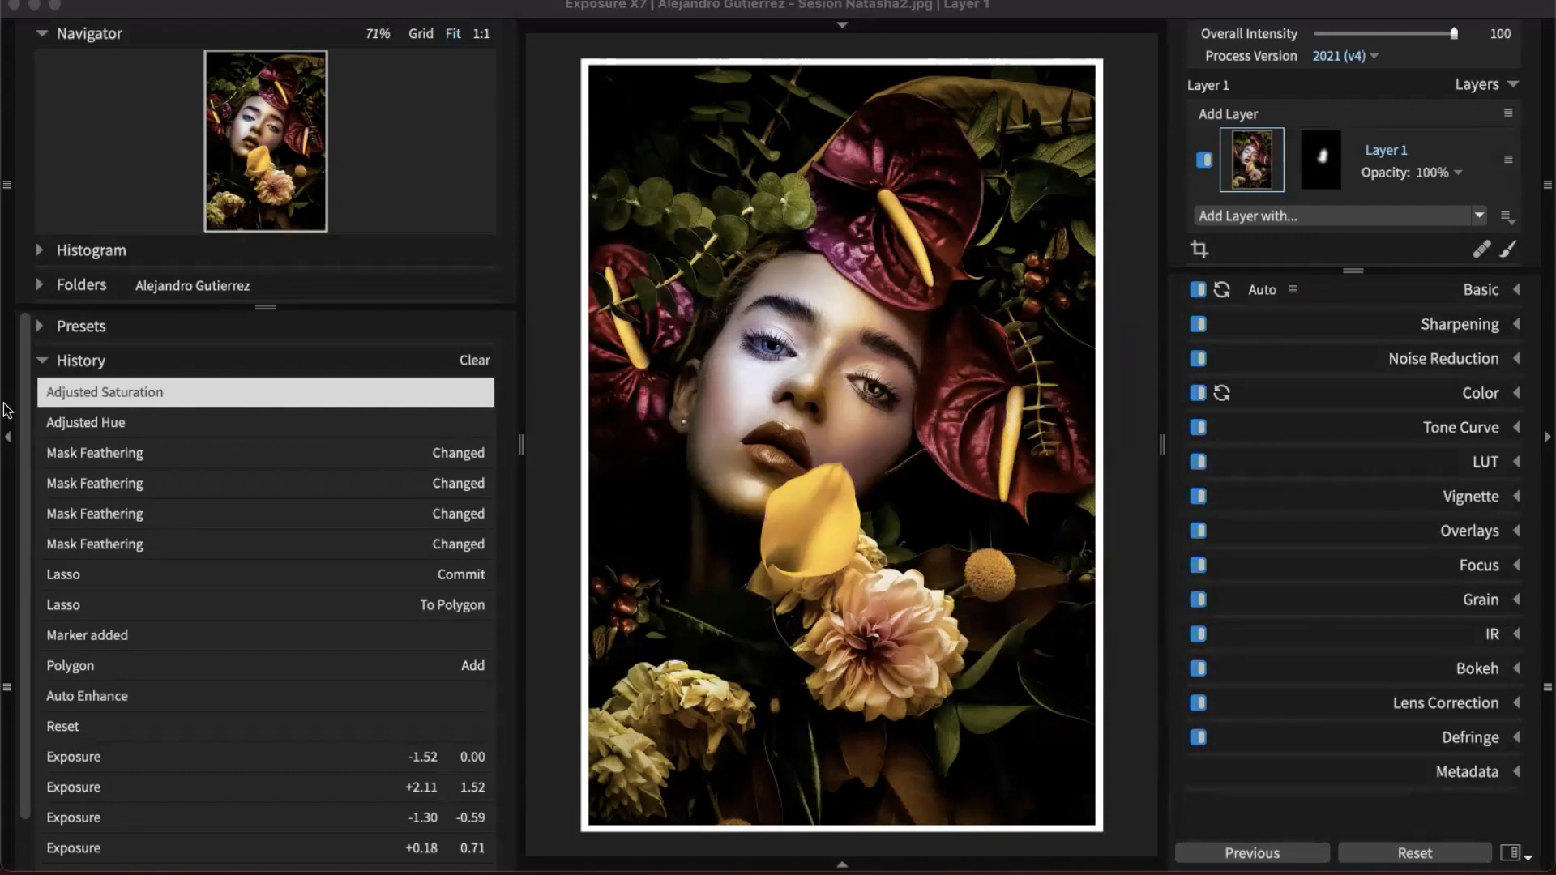
- Start a folder export and replace the photographer's name between "Social-12-" and "-1920" in the file naming text with this photographer's first name
{"action": "left_click", "coordinate": [43, 359]}
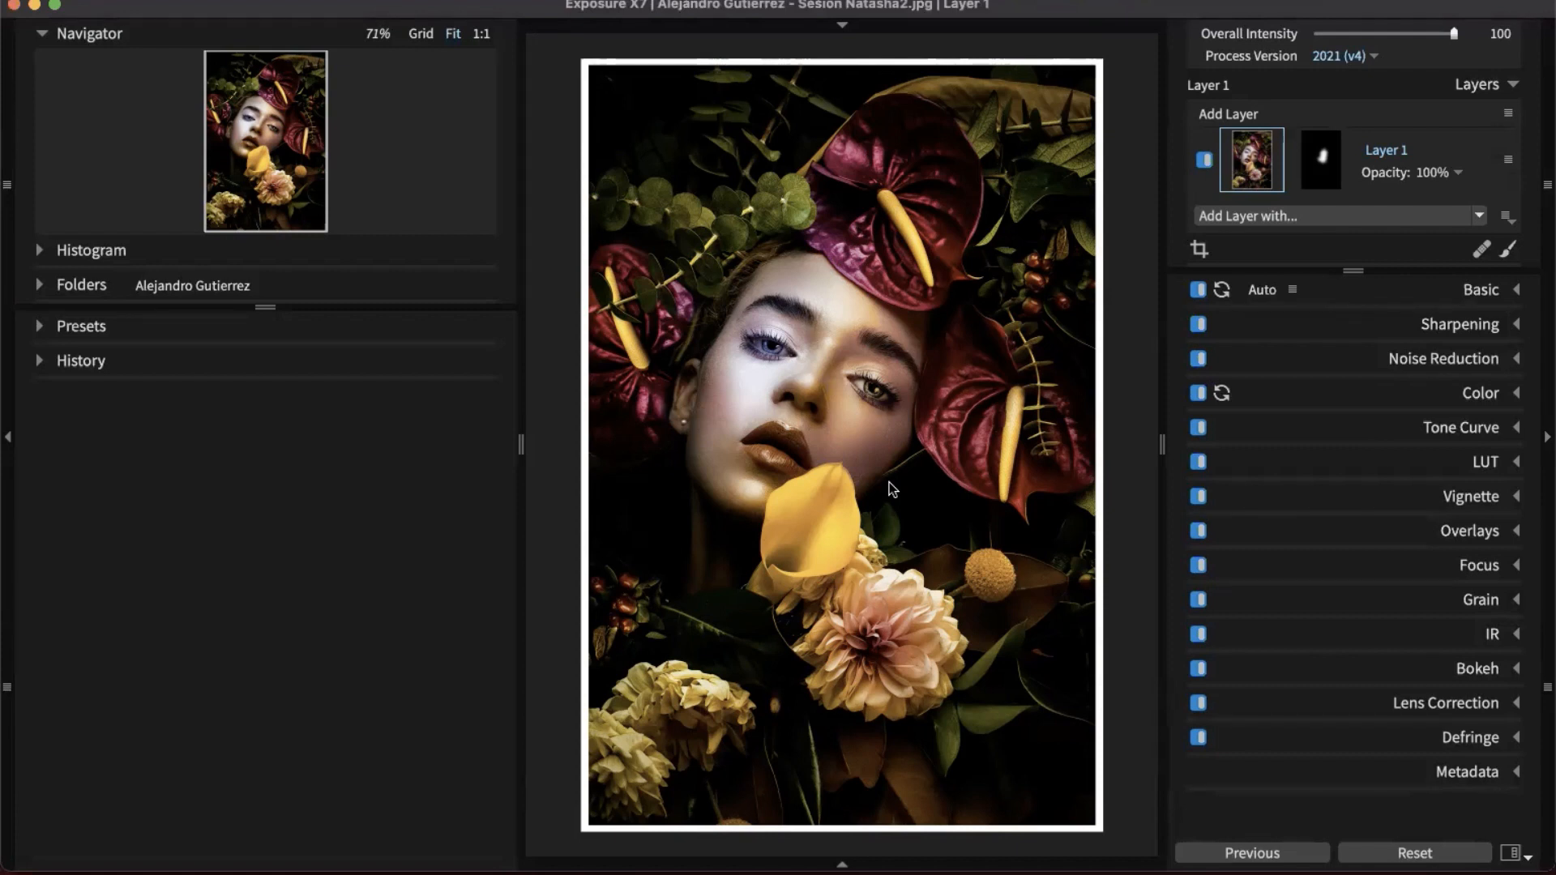
{"action": "key", "text": "super+shift+e"}
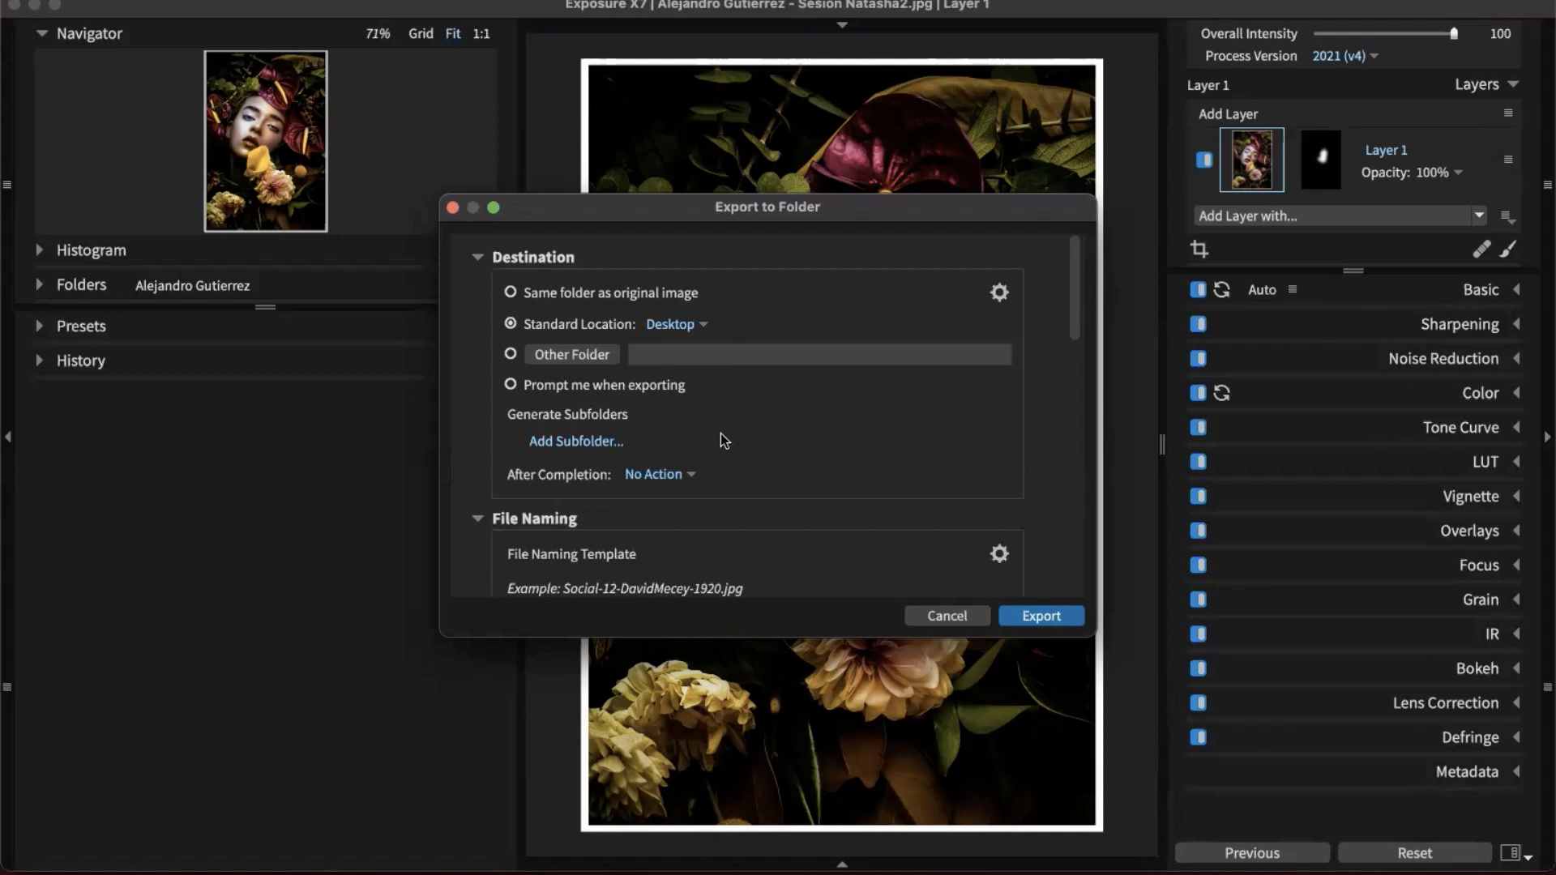
{"action": "scroll", "coordinate": [722, 438], "scroll_direction": "down", "scroll_amount": 3}
{"action": "scroll", "coordinate": [723, 439], "scroll_direction": "down", "scroll_amount": 2}
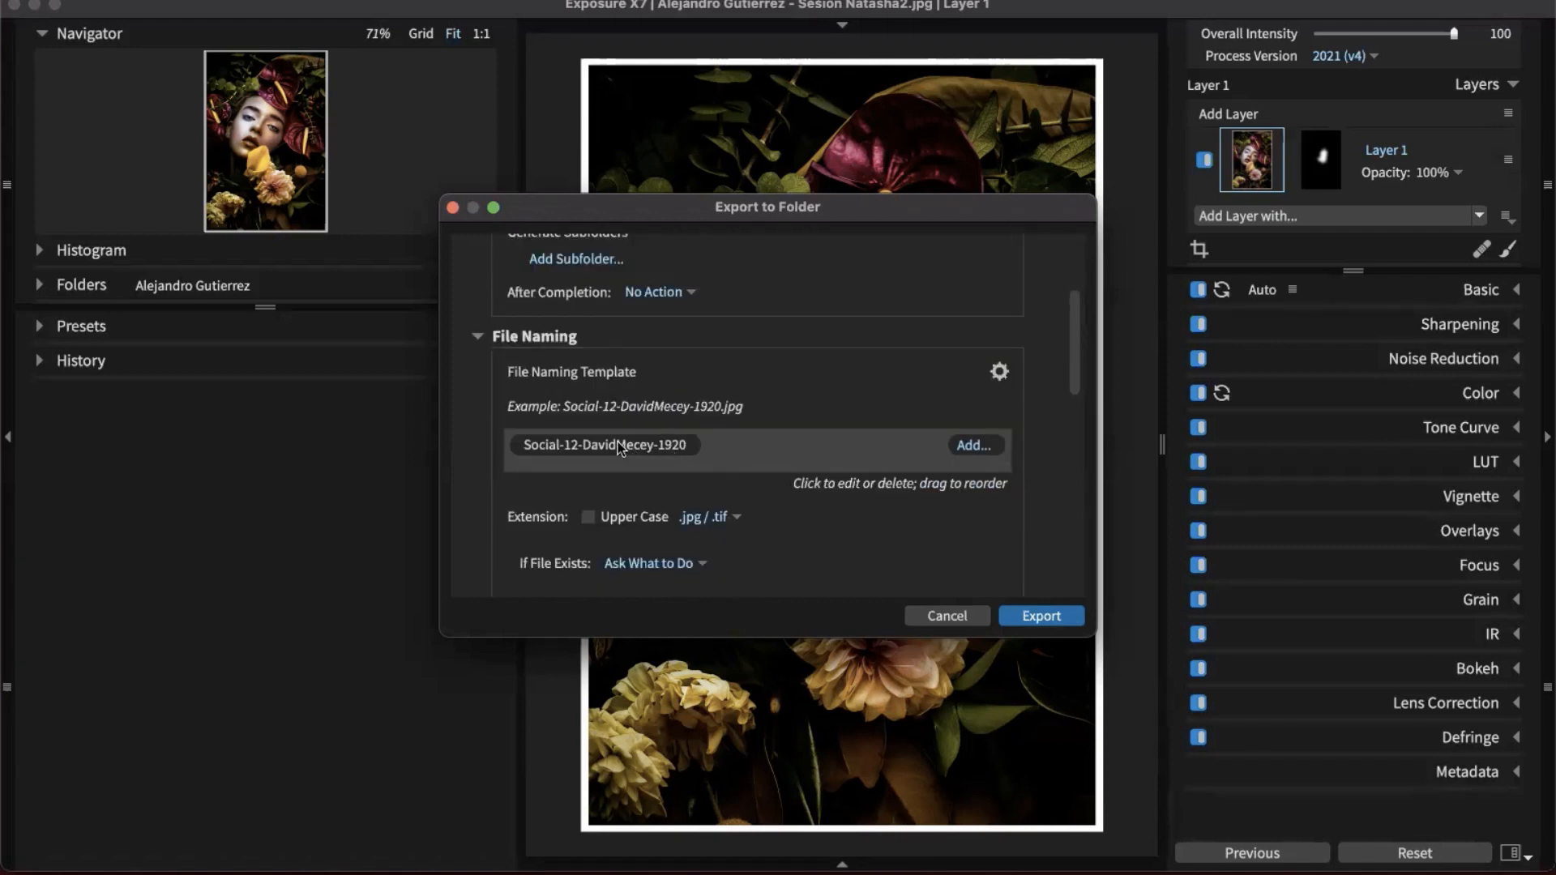
{"action": "left_click", "coordinate": [553, 450]}
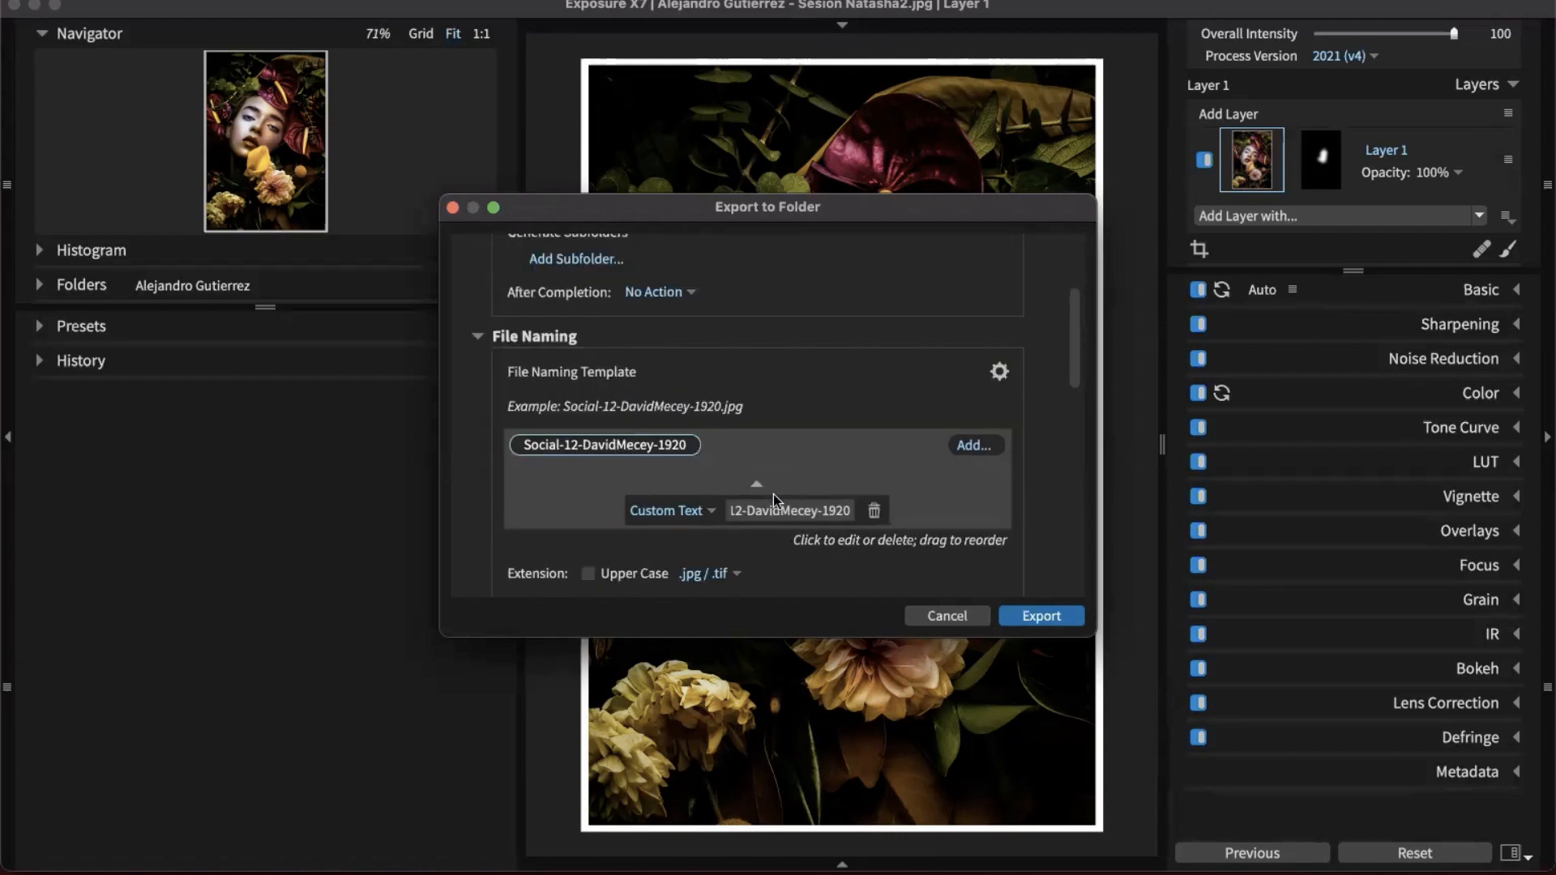
{"action": "left_click_drag", "start_coordinate": [747, 510], "coordinate": [788, 510]}
{"action": "key", "text": "Delete"}
{"action": "key", "text": "Delete"}
{"action": "key", "text": "Delete"}
{"action": "key", "text": "Delete"}
{"action": "key", "text": "Delete"}
{"action": "key", "text": "Delete"}
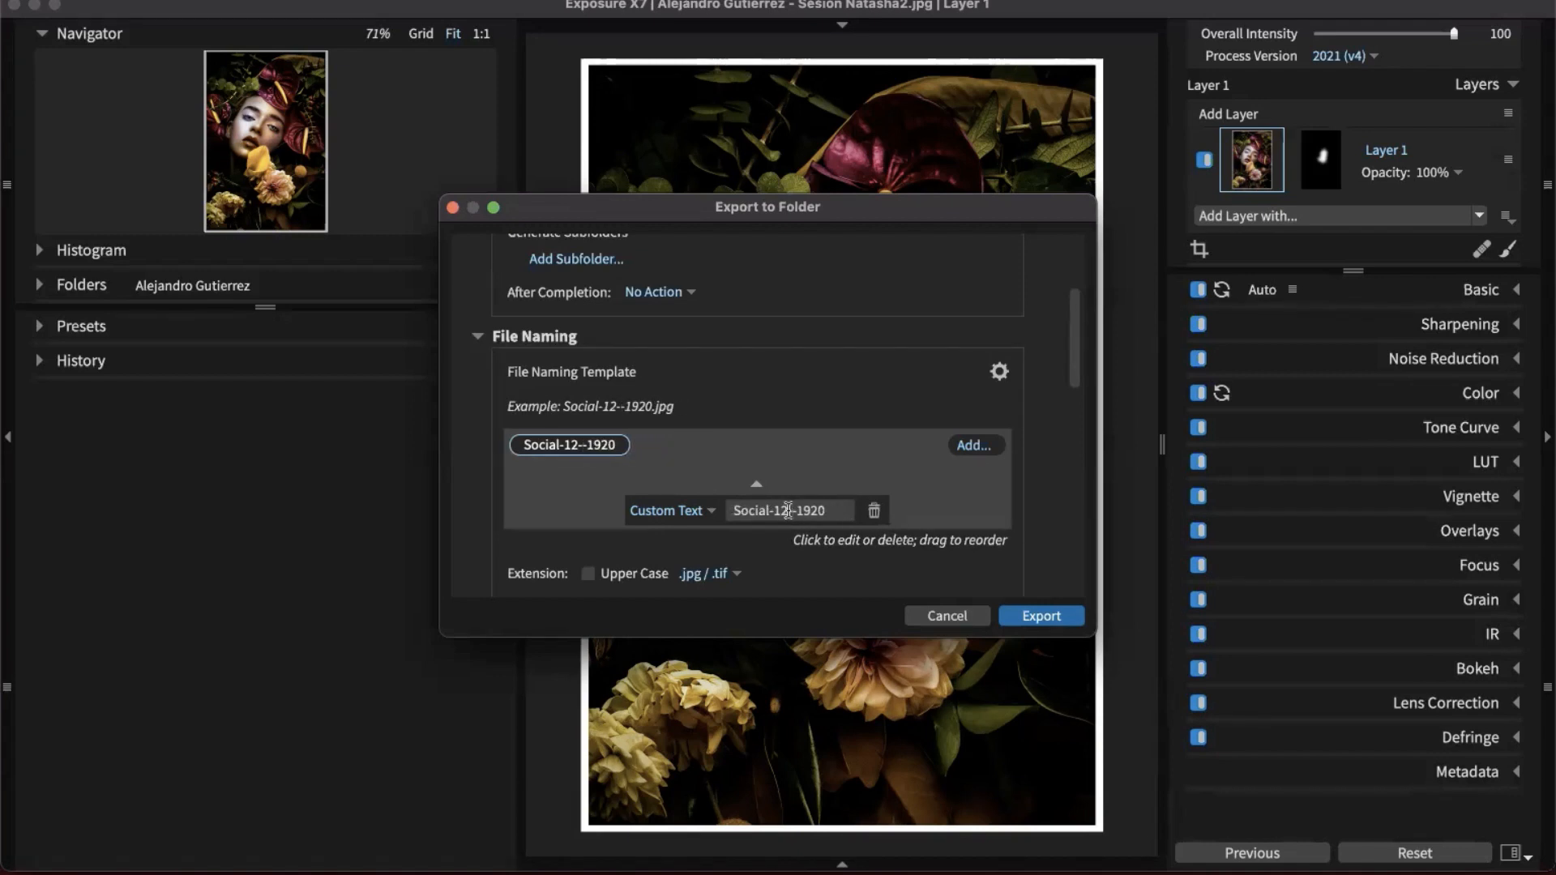
{"action": "type", "text": "Alejan"}
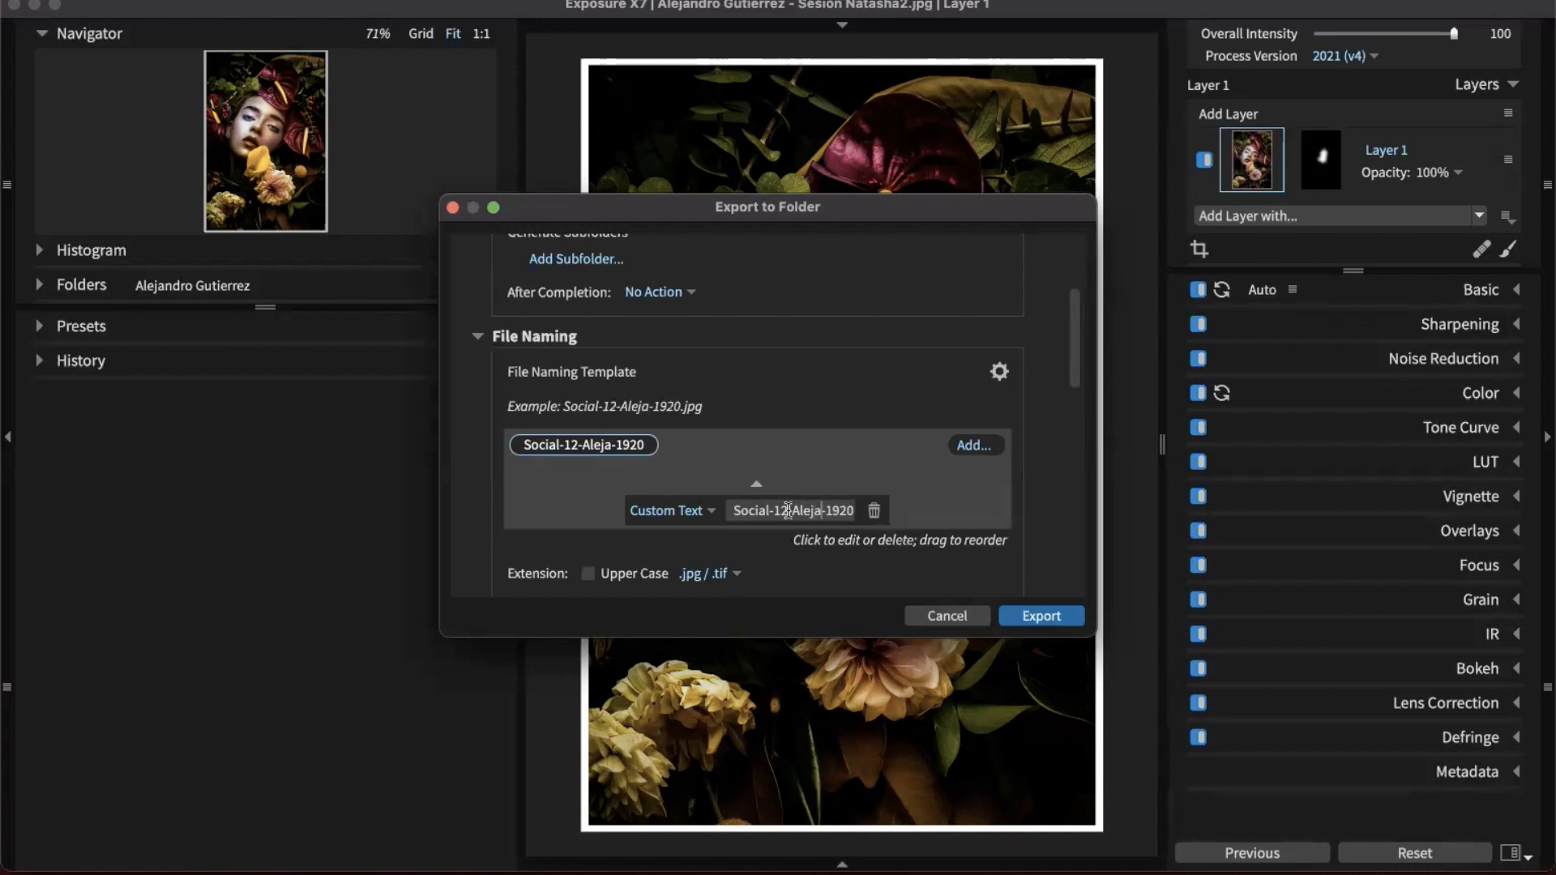
{"action": "type", "text": "dro"}
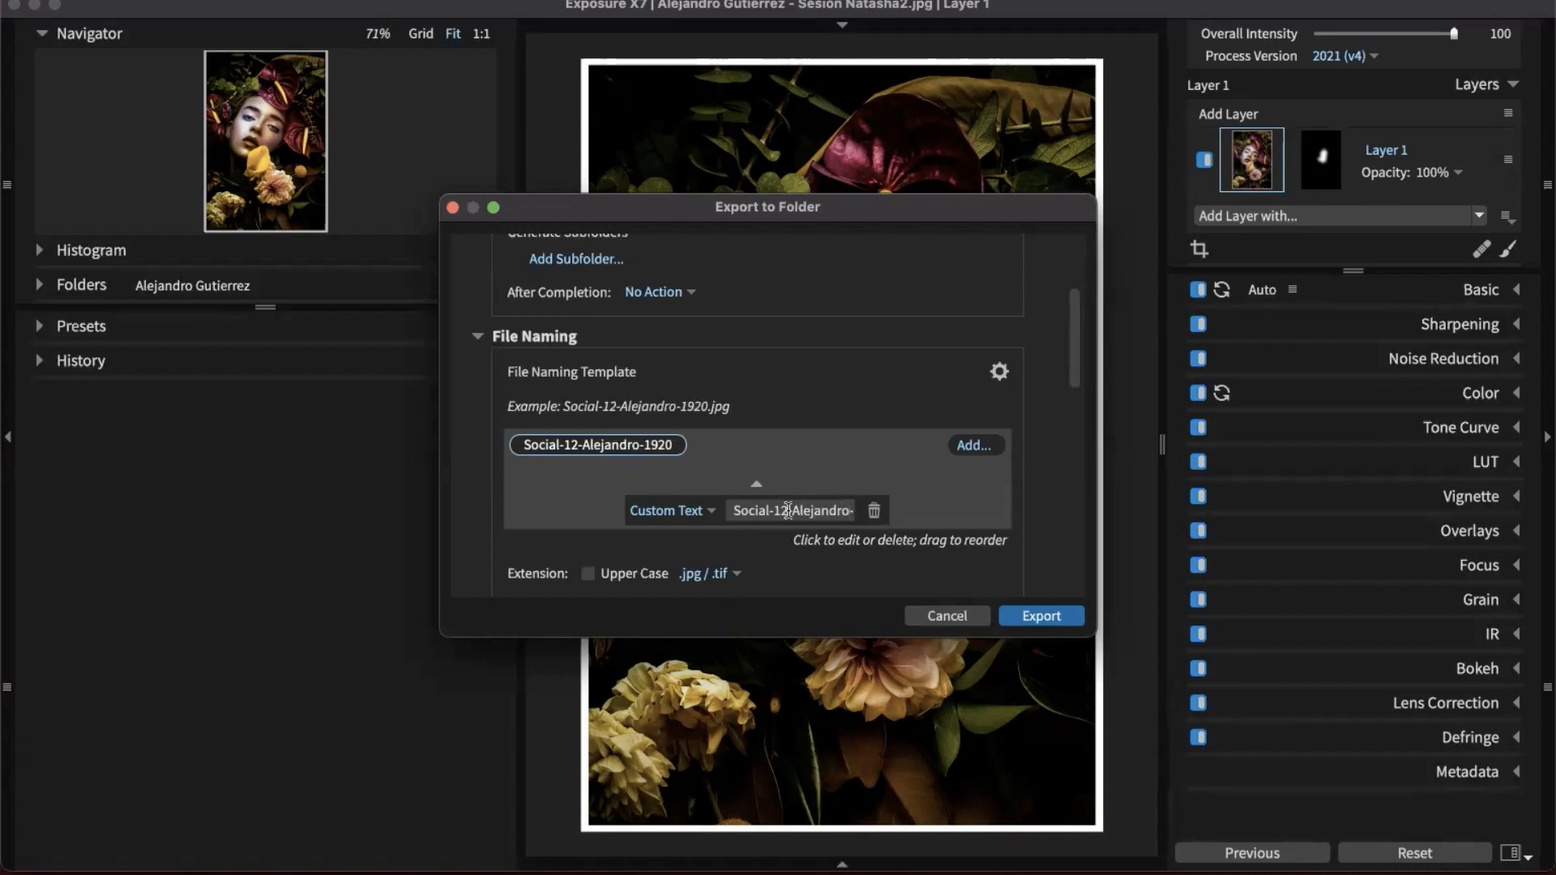
- Review the export's JPEG file settings and look at the available file settings presets
{"action": "scroll", "coordinate": [862, 581], "scroll_direction": "down", "scroll_amount": 5}
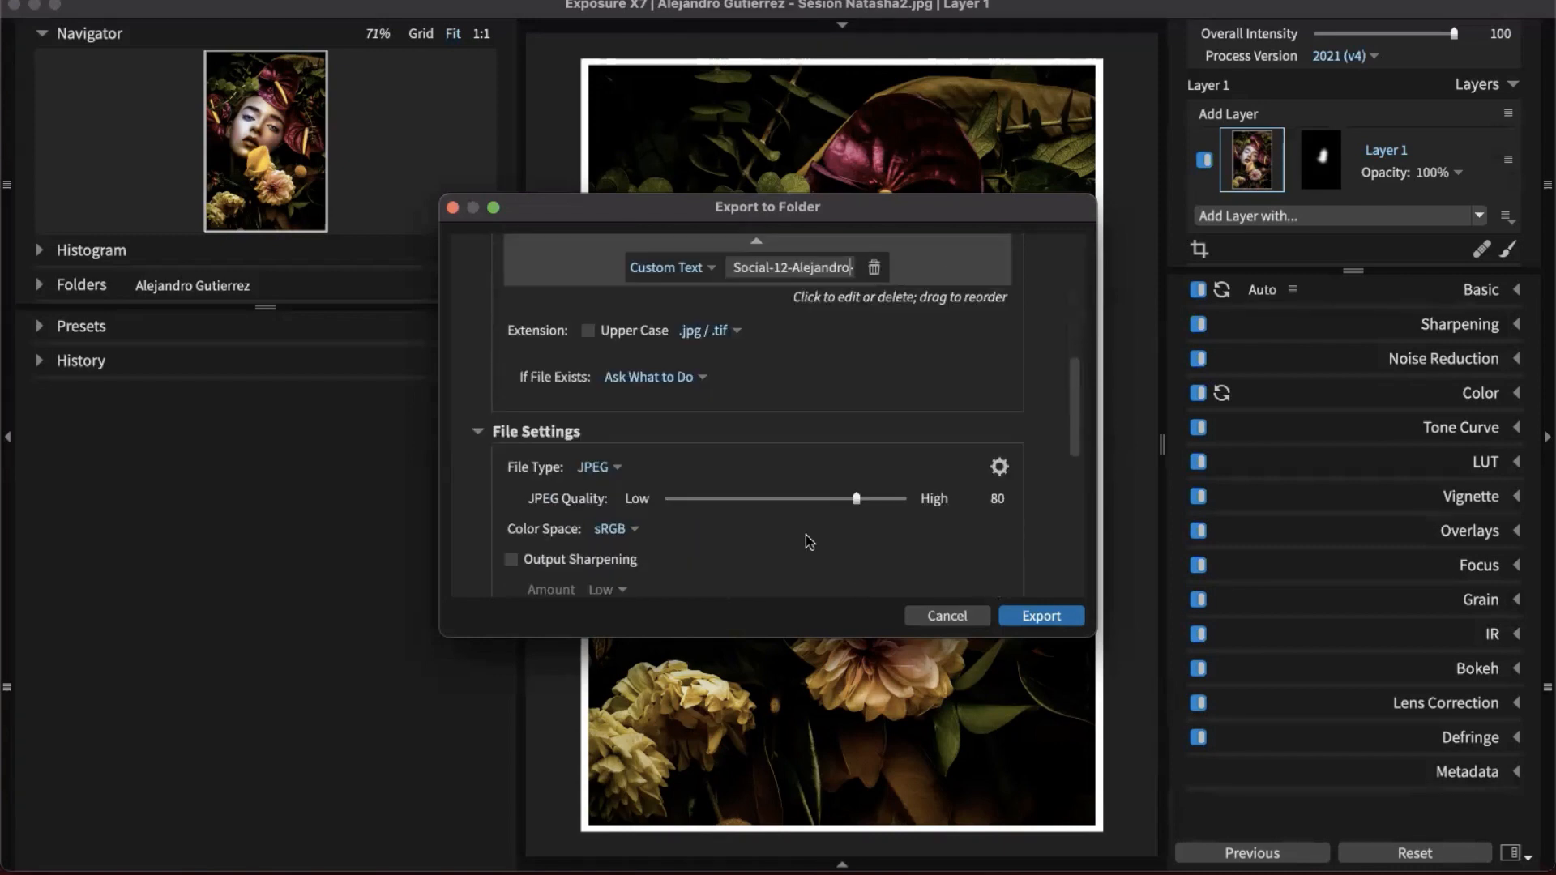
{"action": "scroll", "coordinate": [662, 435], "scroll_direction": "down", "scroll_amount": 3}
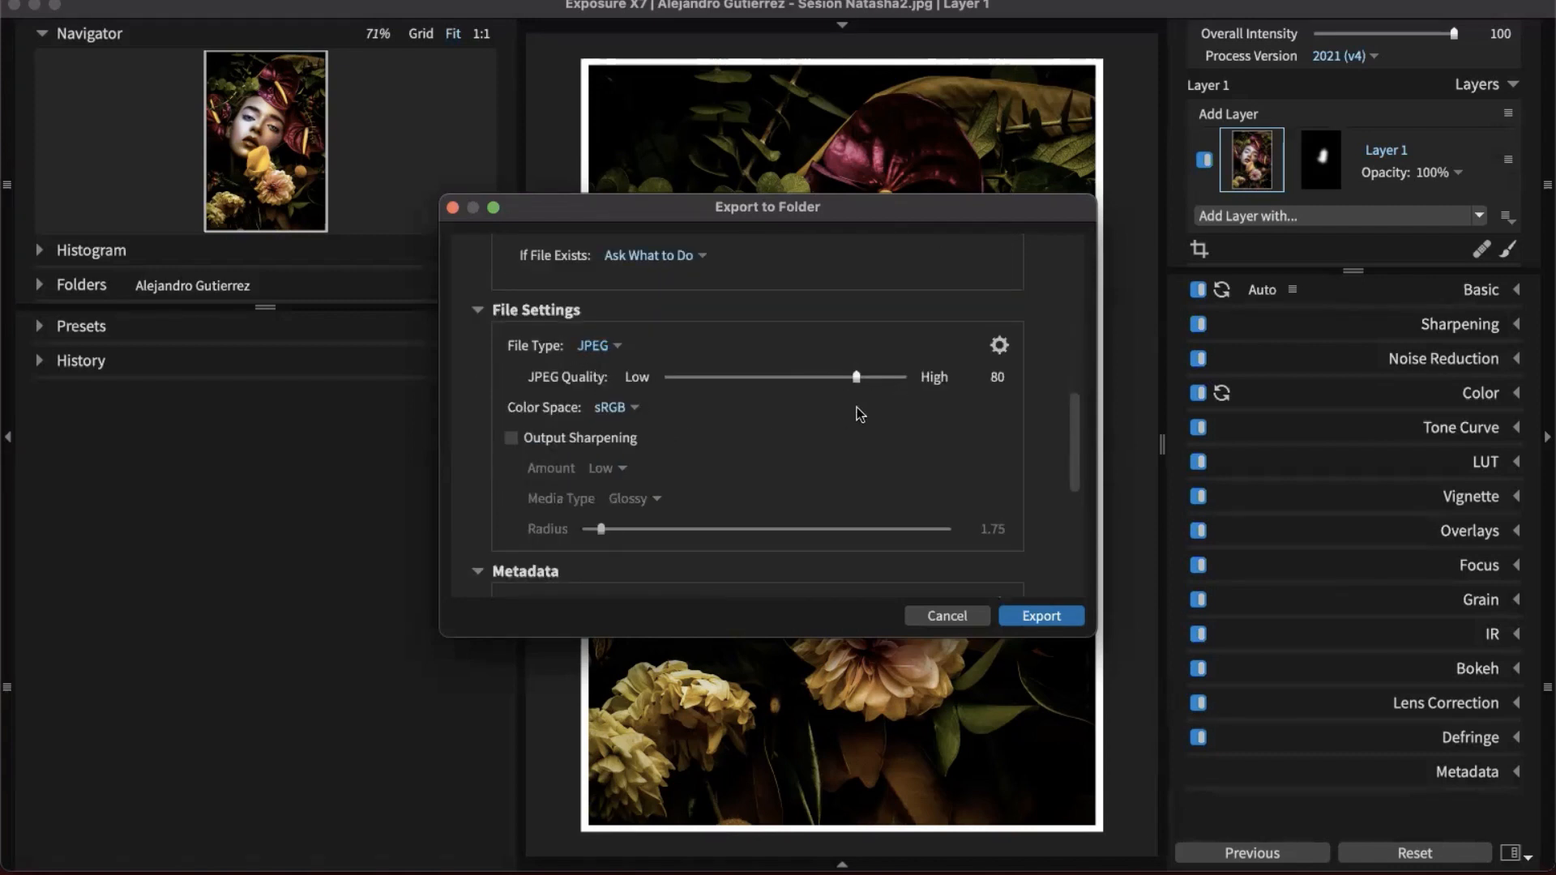
{"action": "left_click", "coordinate": [999, 349]}
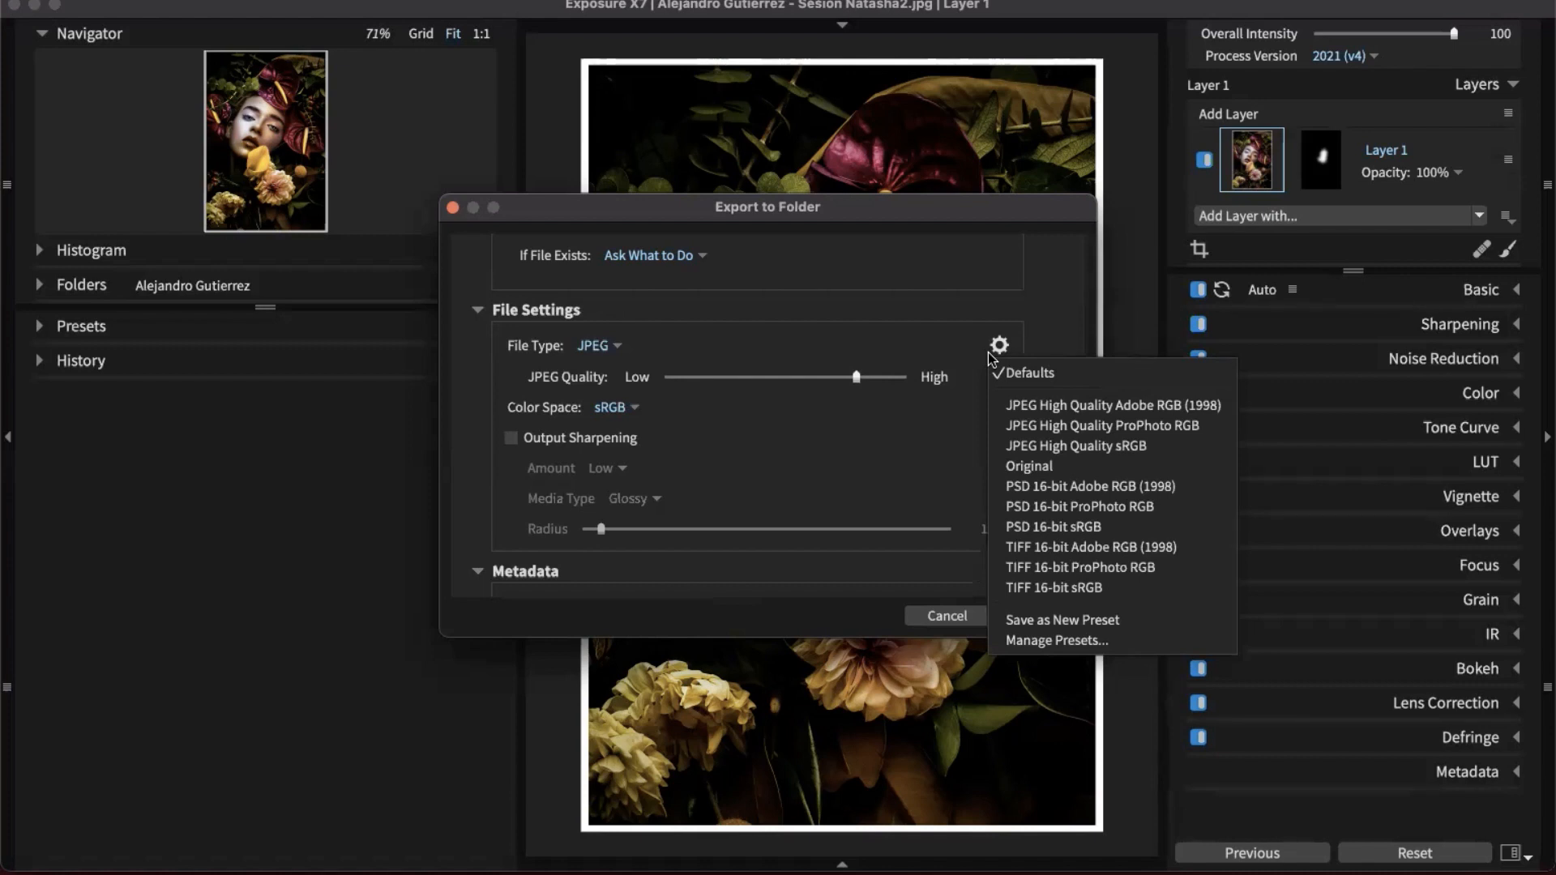
{"action": "left_click", "coordinate": [1031, 329]}
- Look through the export's metadata and image sizing presets, and cancel the folder export
{"action": "scroll", "coordinate": [1031, 348], "scroll_direction": "down", "scroll_amount": 5}
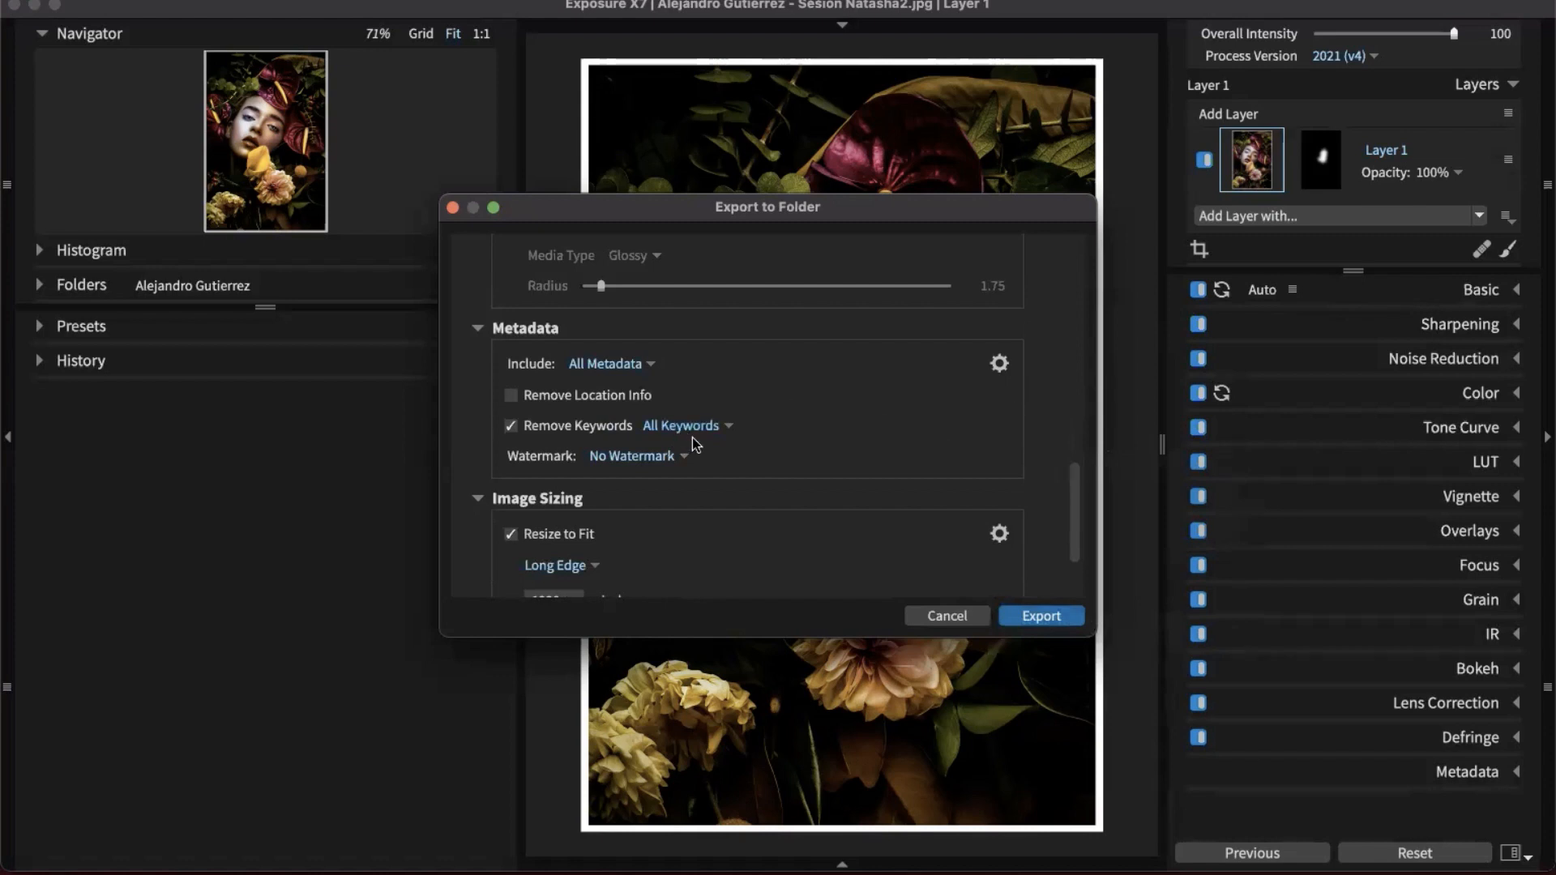
{"action": "left_click", "coordinate": [1000, 364]}
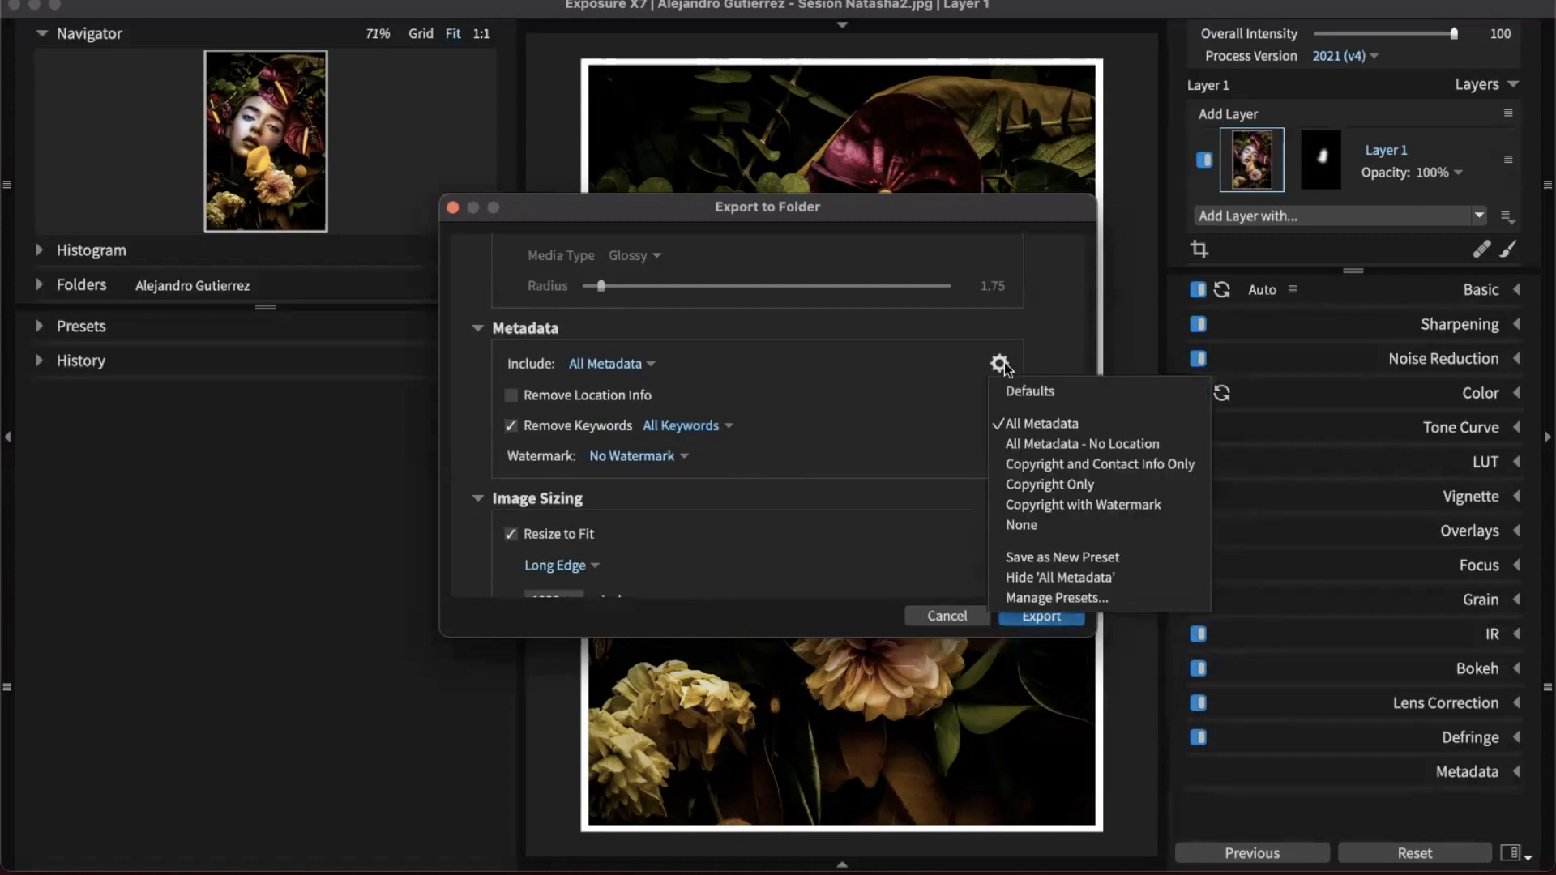
{"action": "left_click", "coordinate": [1039, 326]}
{"action": "scroll", "coordinate": [636, 378], "scroll_direction": "down", "scroll_amount": 3}
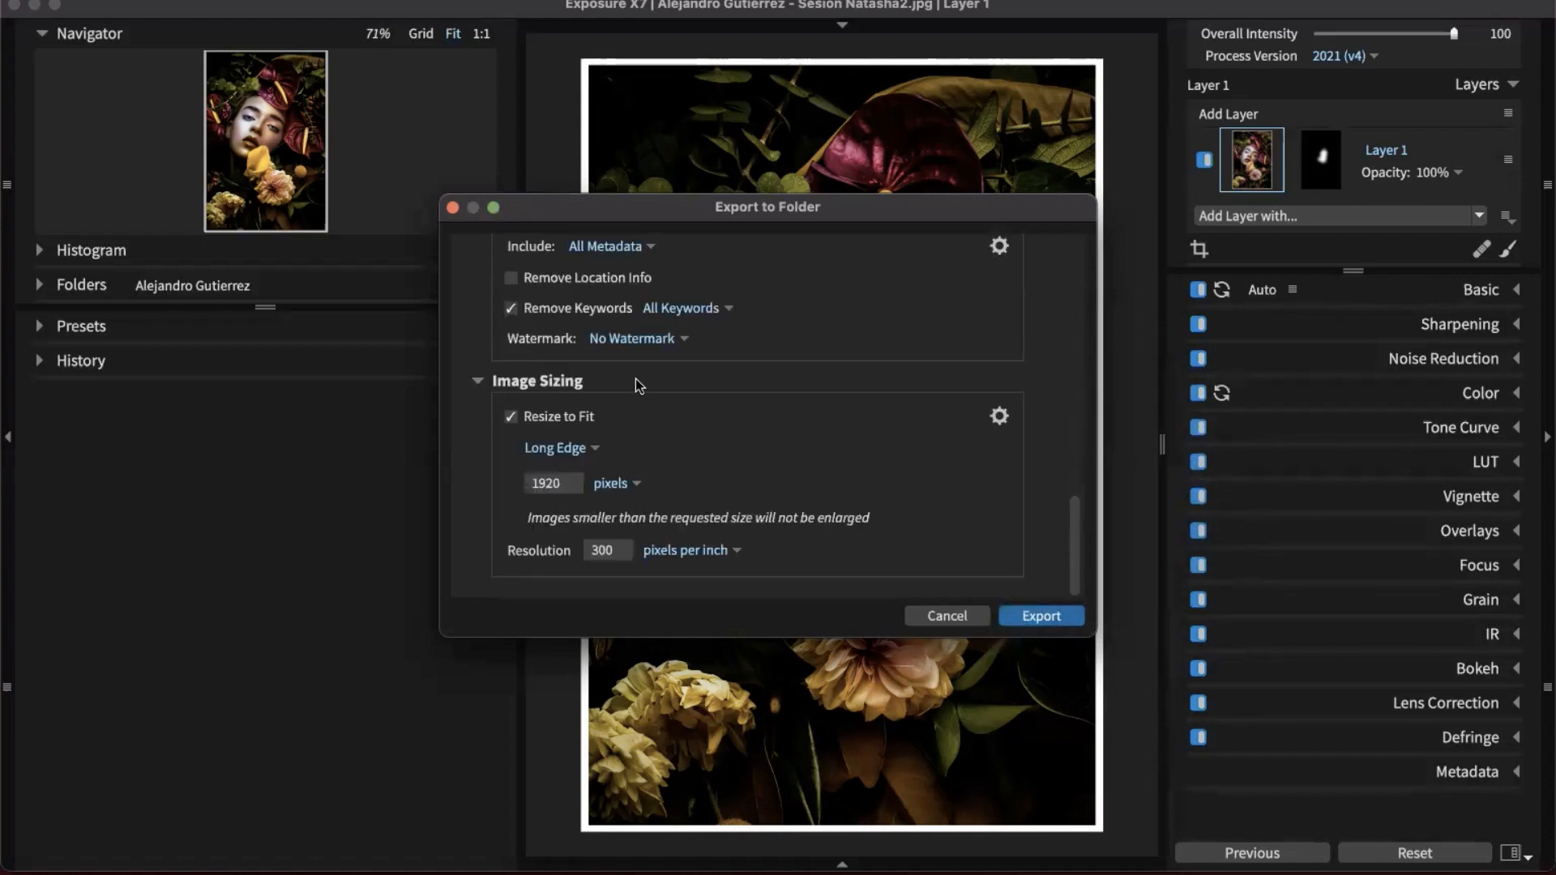
{"action": "left_click", "coordinate": [1000, 418]}
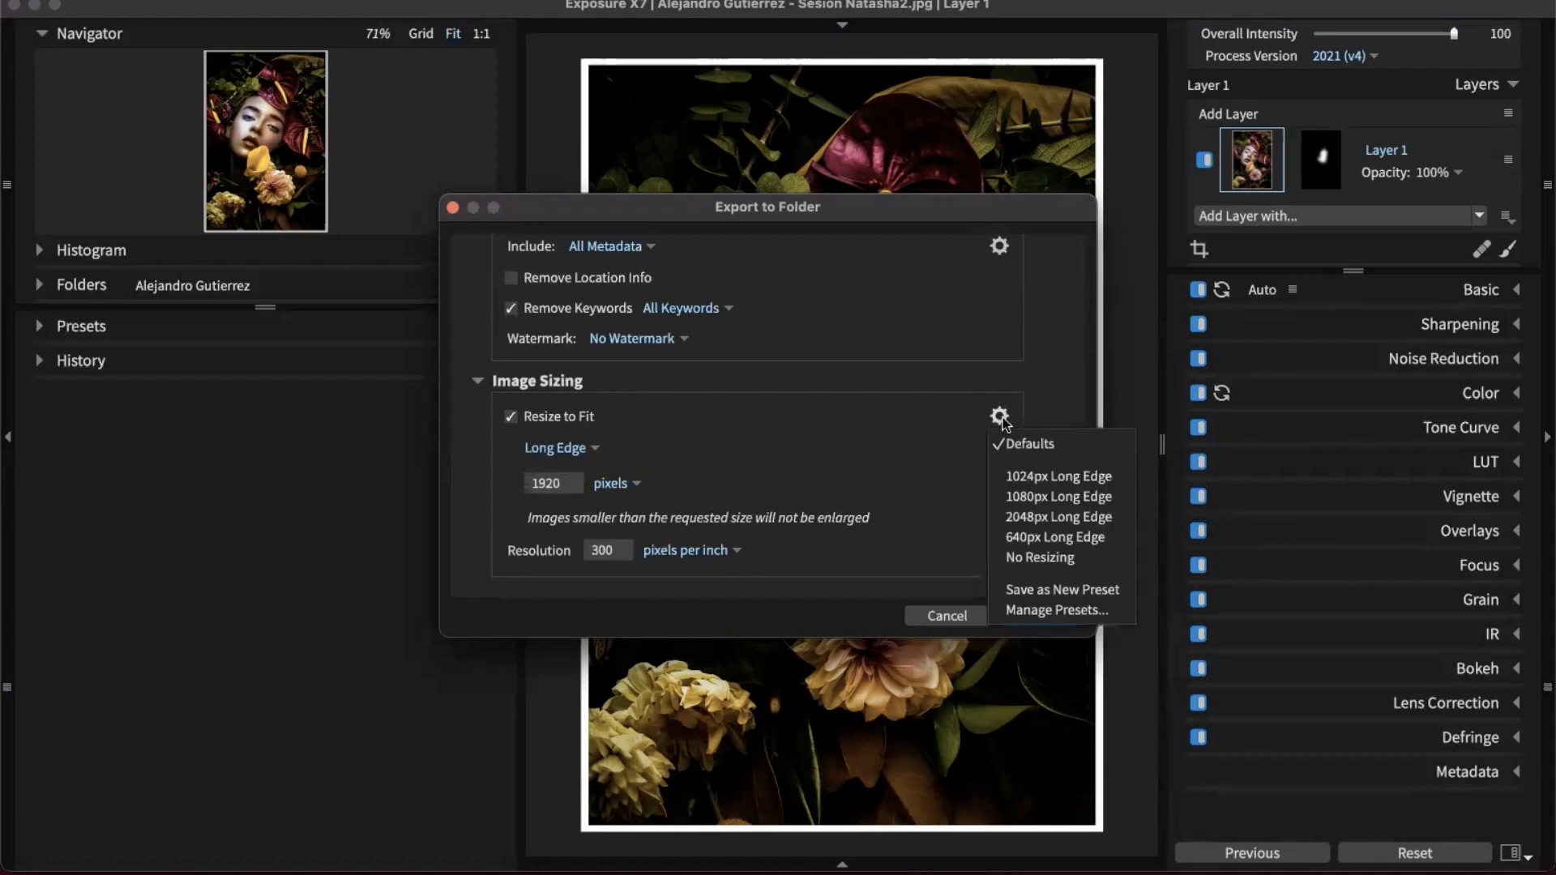
{"action": "left_click", "coordinate": [1002, 418]}
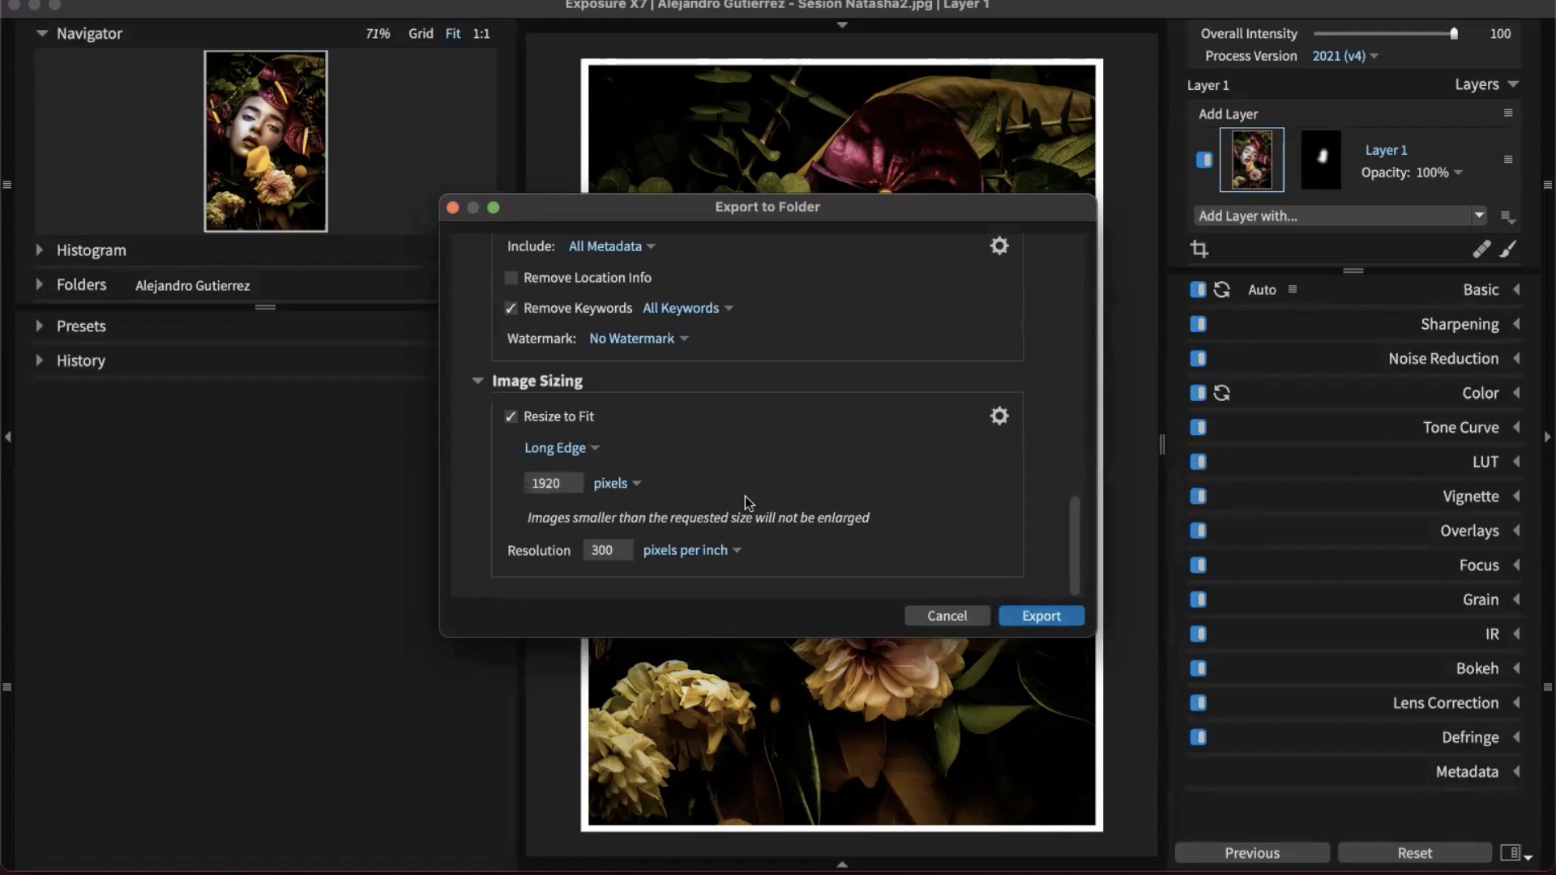
{"action": "scroll", "coordinate": [644, 484], "scroll_direction": "up", "scroll_amount": 10}
{"action": "scroll", "coordinate": [644, 483], "scroll_direction": "up", "scroll_amount": 2}
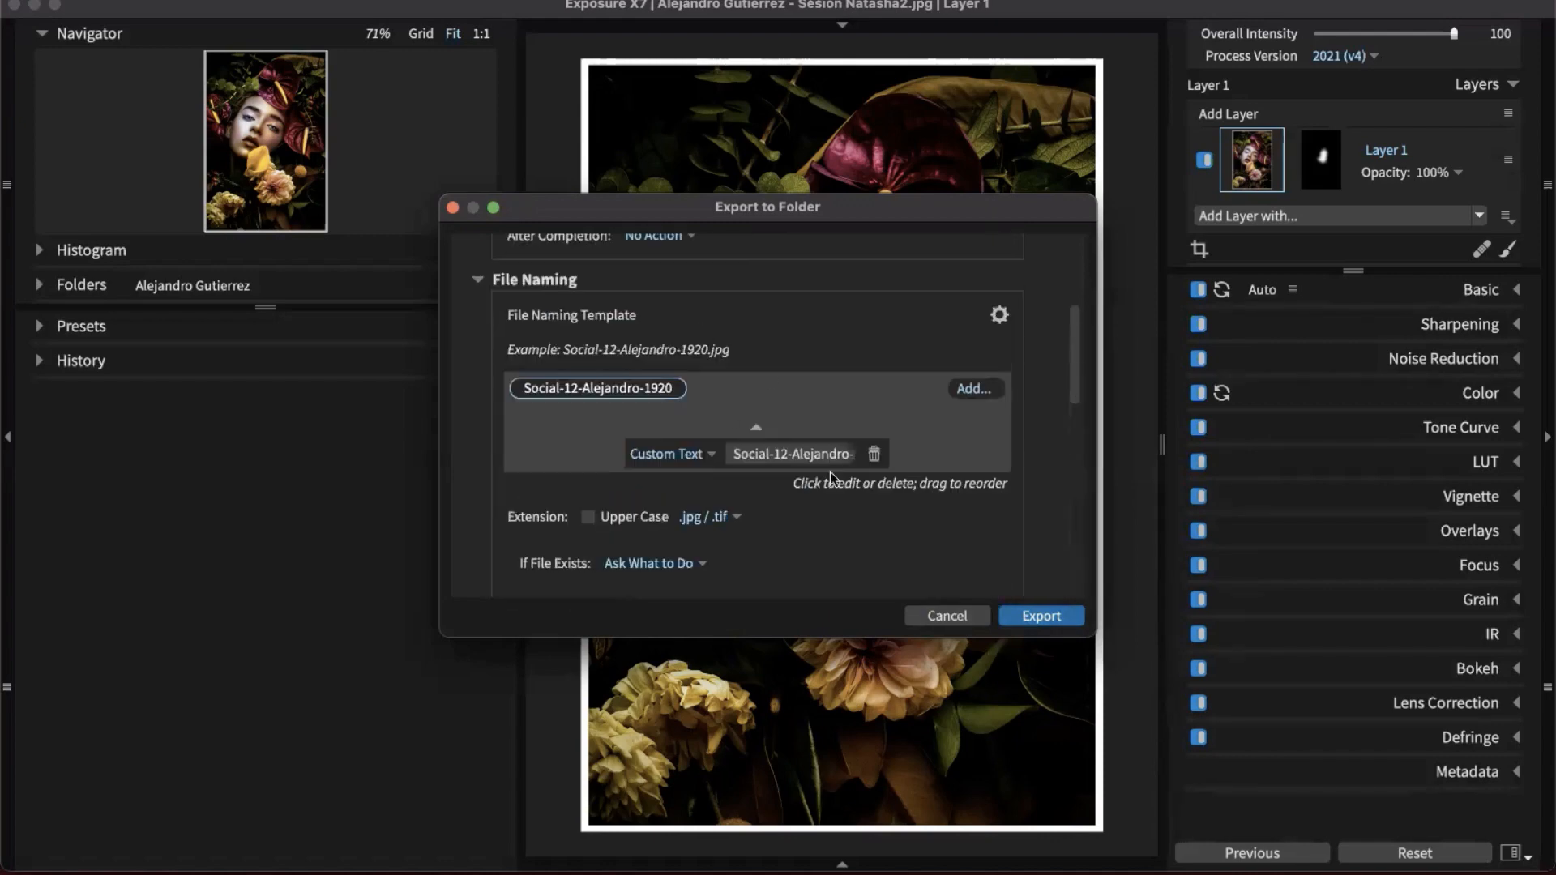
{"action": "left_click", "coordinate": [968, 616]}
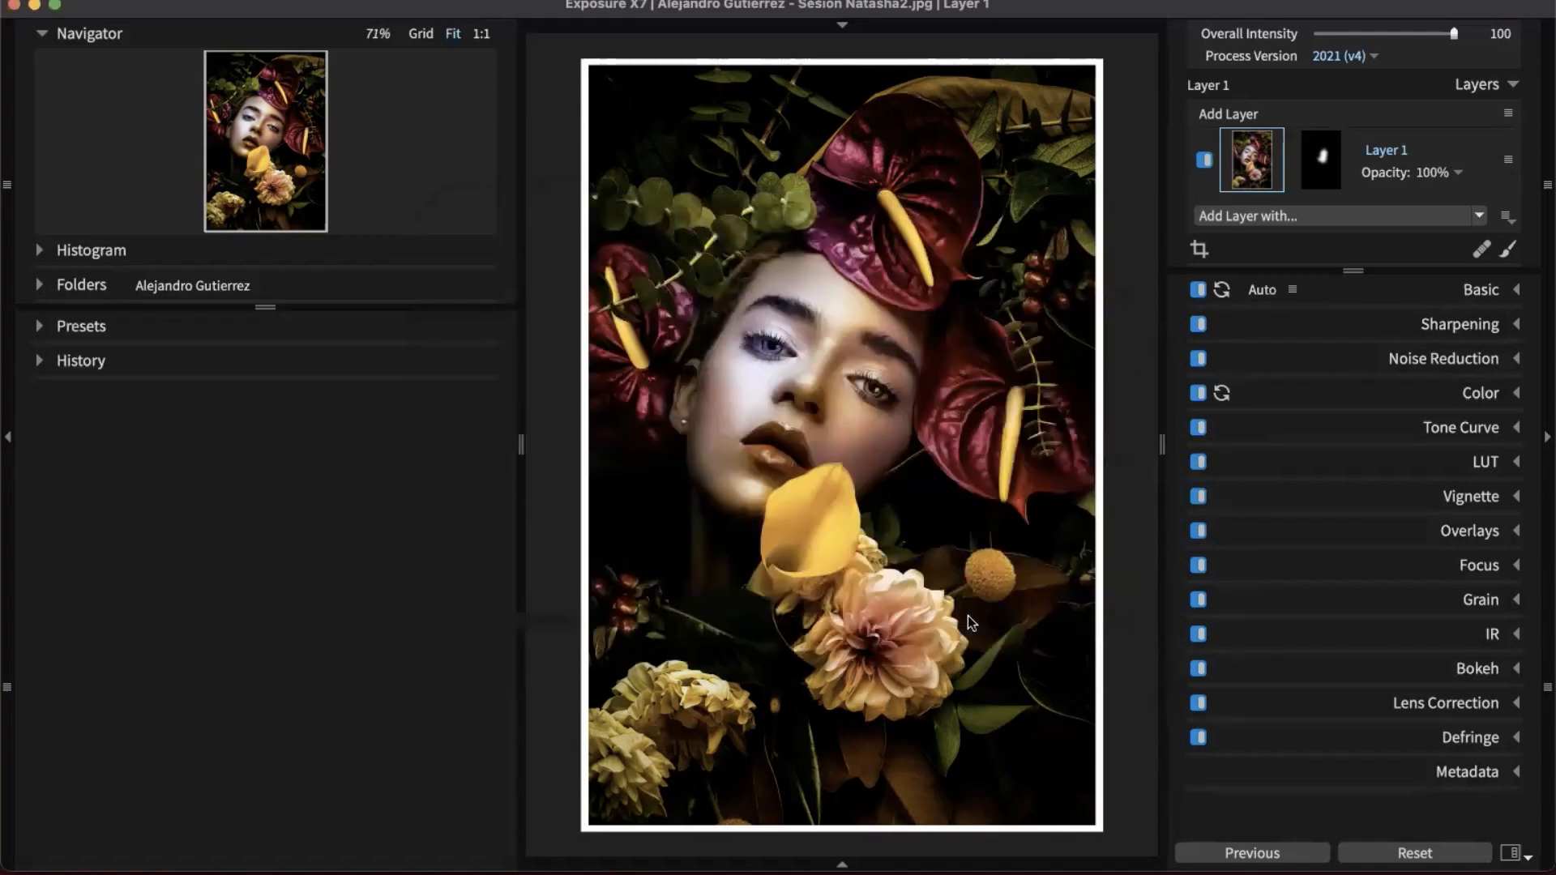
- Return to the thumbnail grid and select all photos in the photographer's folder
{"action": "key", "text": "g"}
{"action": "left_click", "coordinate": [1101, 513]}
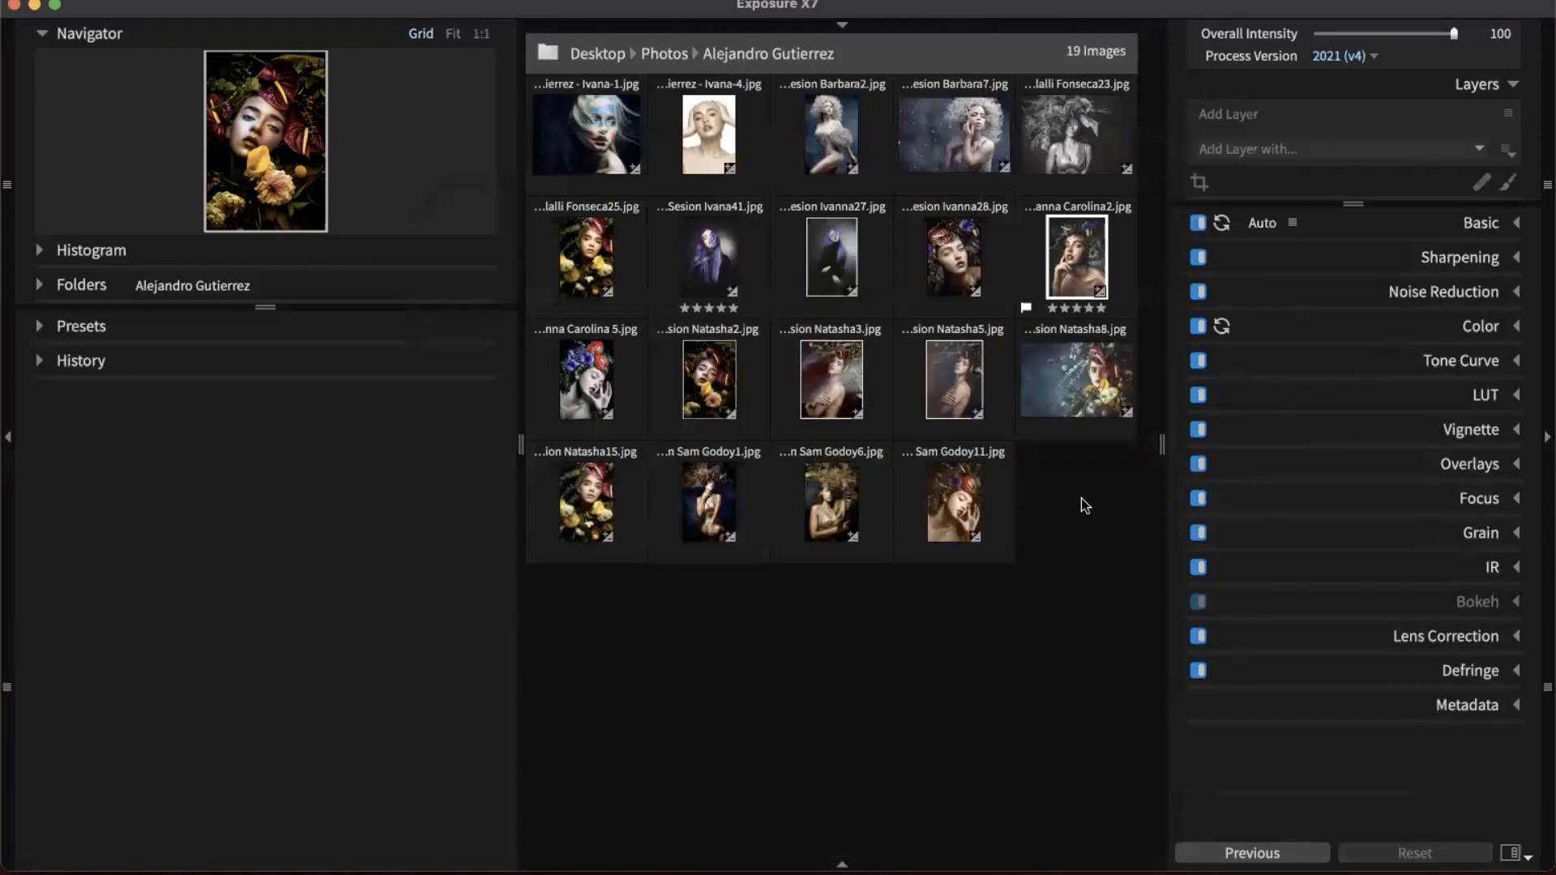
{"action": "left_click", "coordinate": [644, 157]}
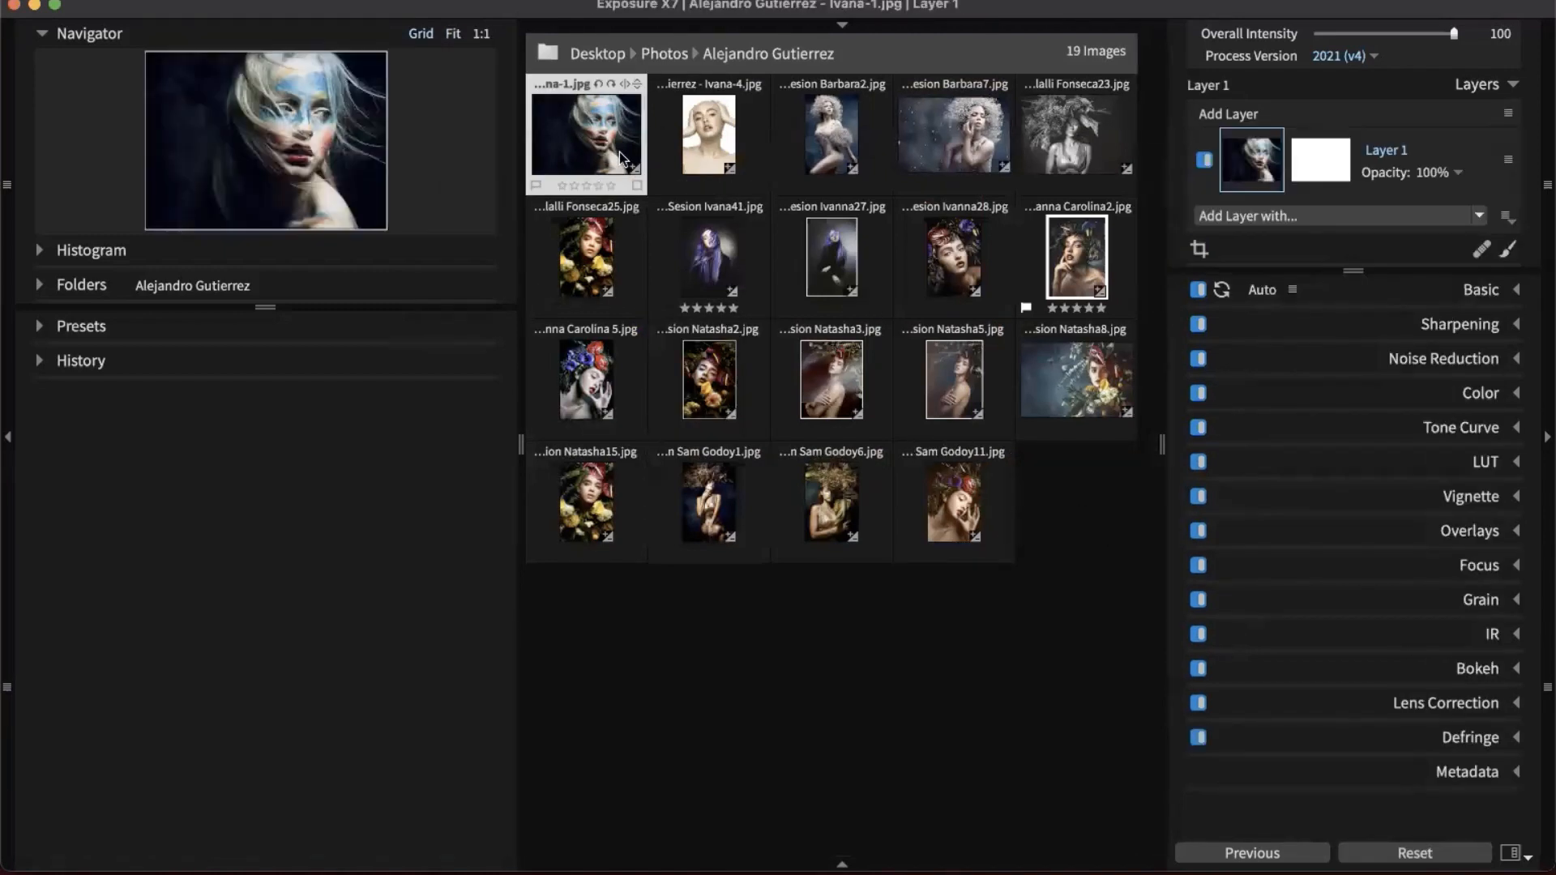
{"action": "key", "text": "super+a"}
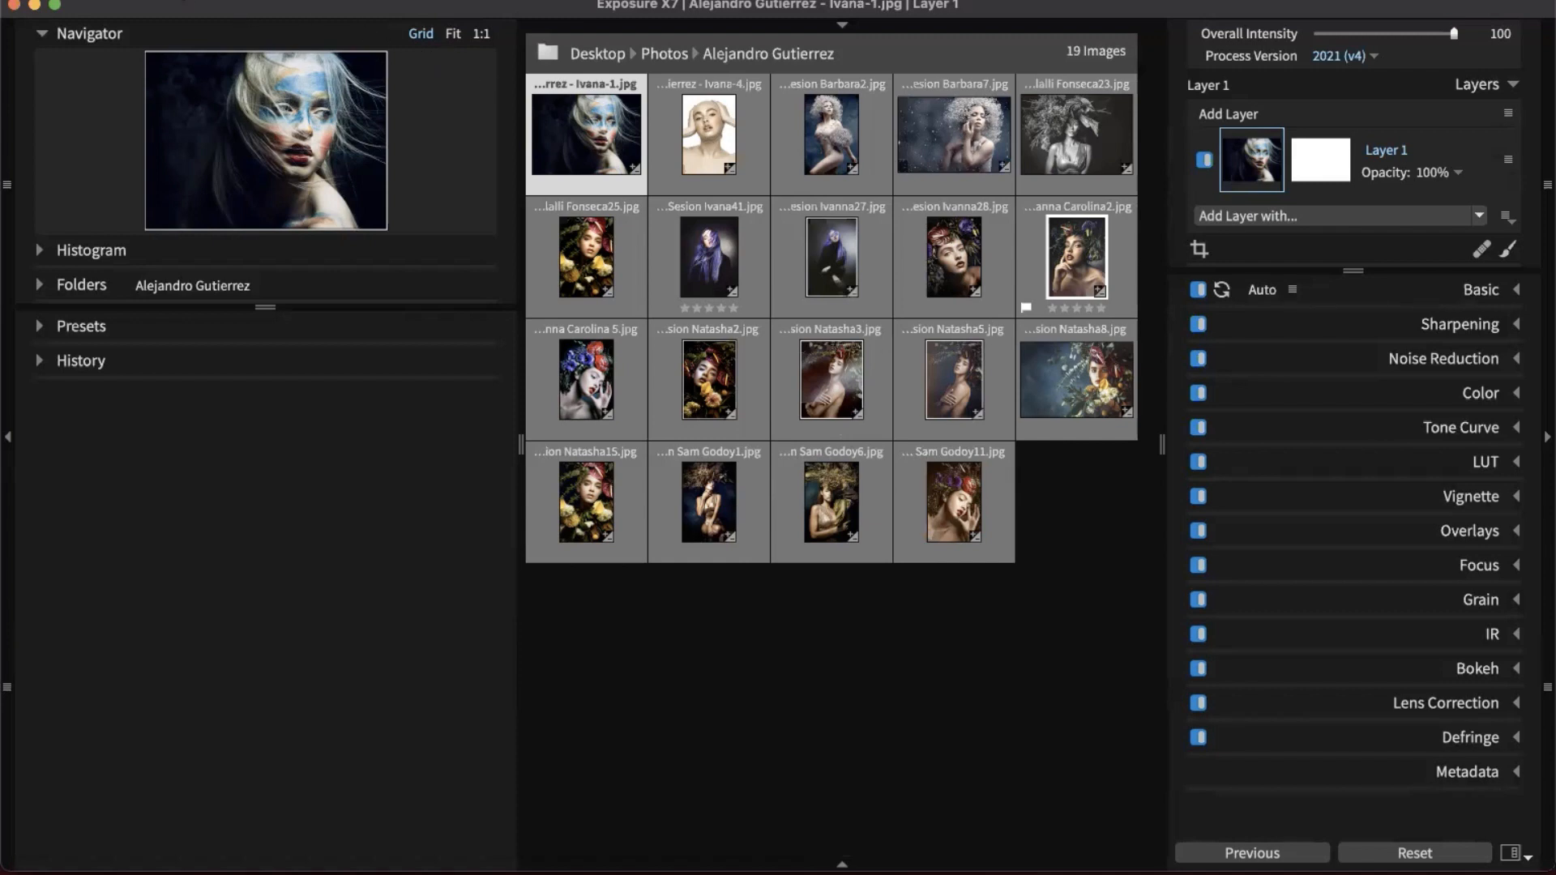
- Run a Quick Export of the selected photos with the Facebook Share, Twitter Share and Instagram Share profiles, leaving out 500px
{"action": "left_click", "coordinate": [224, 0]}
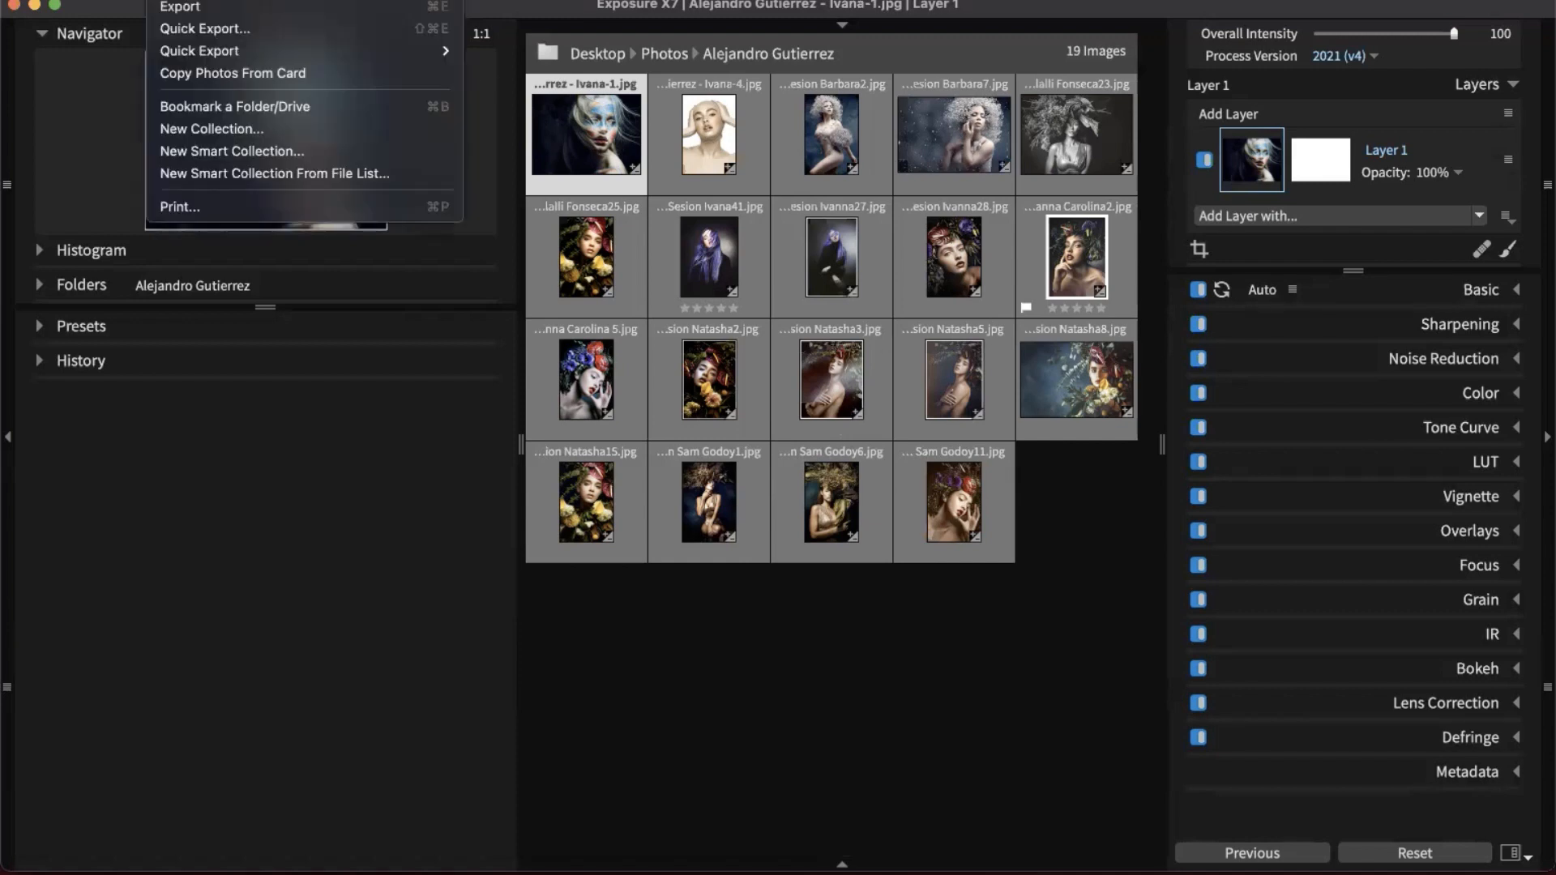
{"action": "left_click", "coordinate": [192, 27]}
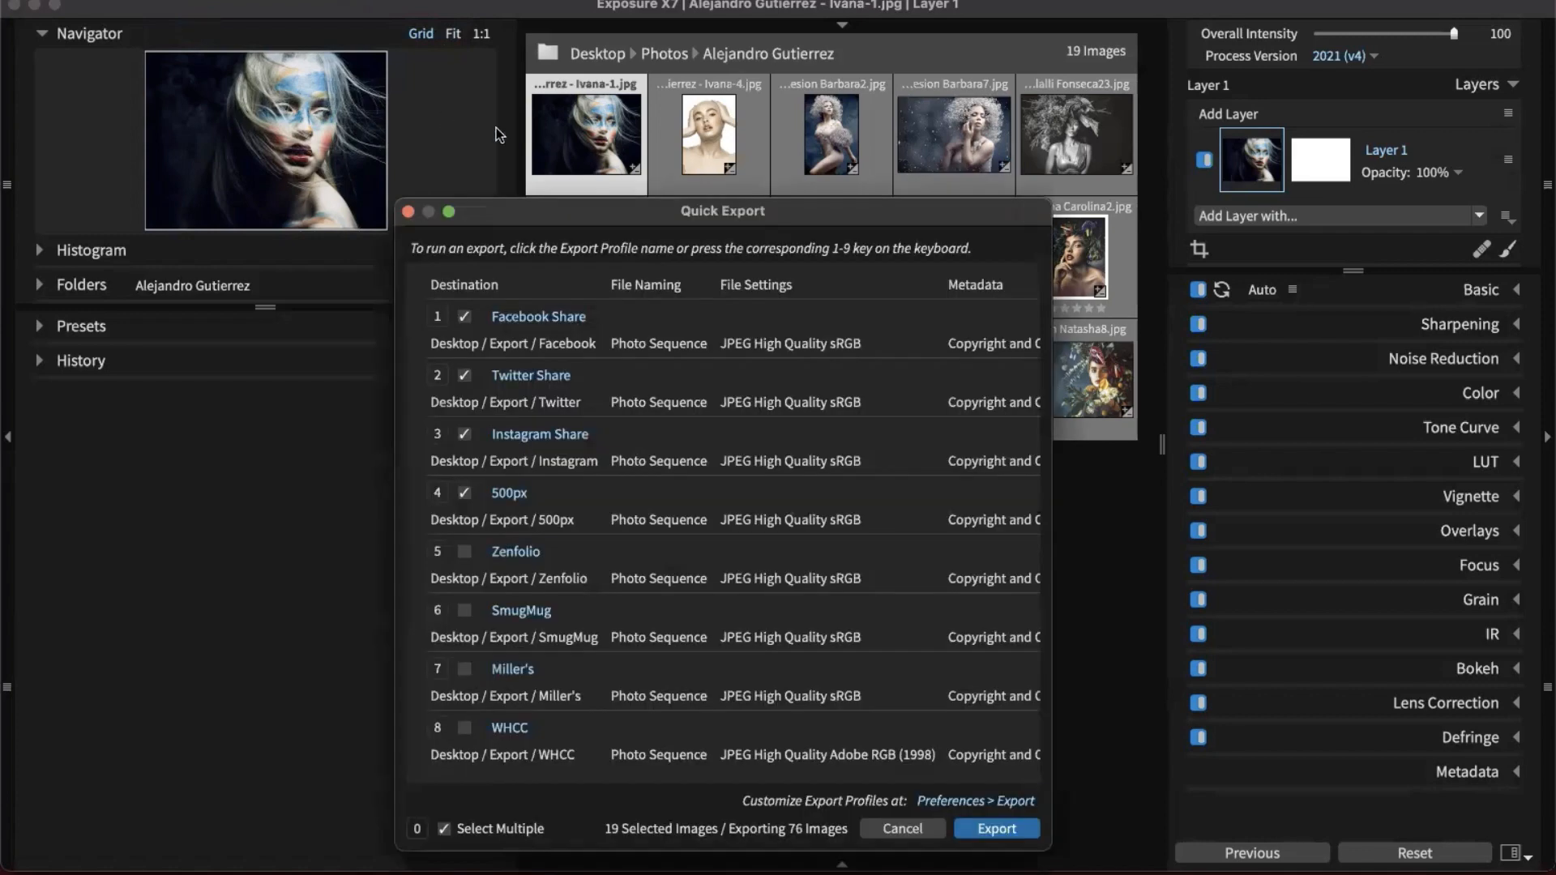
{"action": "left_click_drag", "start_coordinate": [546, 204], "coordinate": [412, 110]}
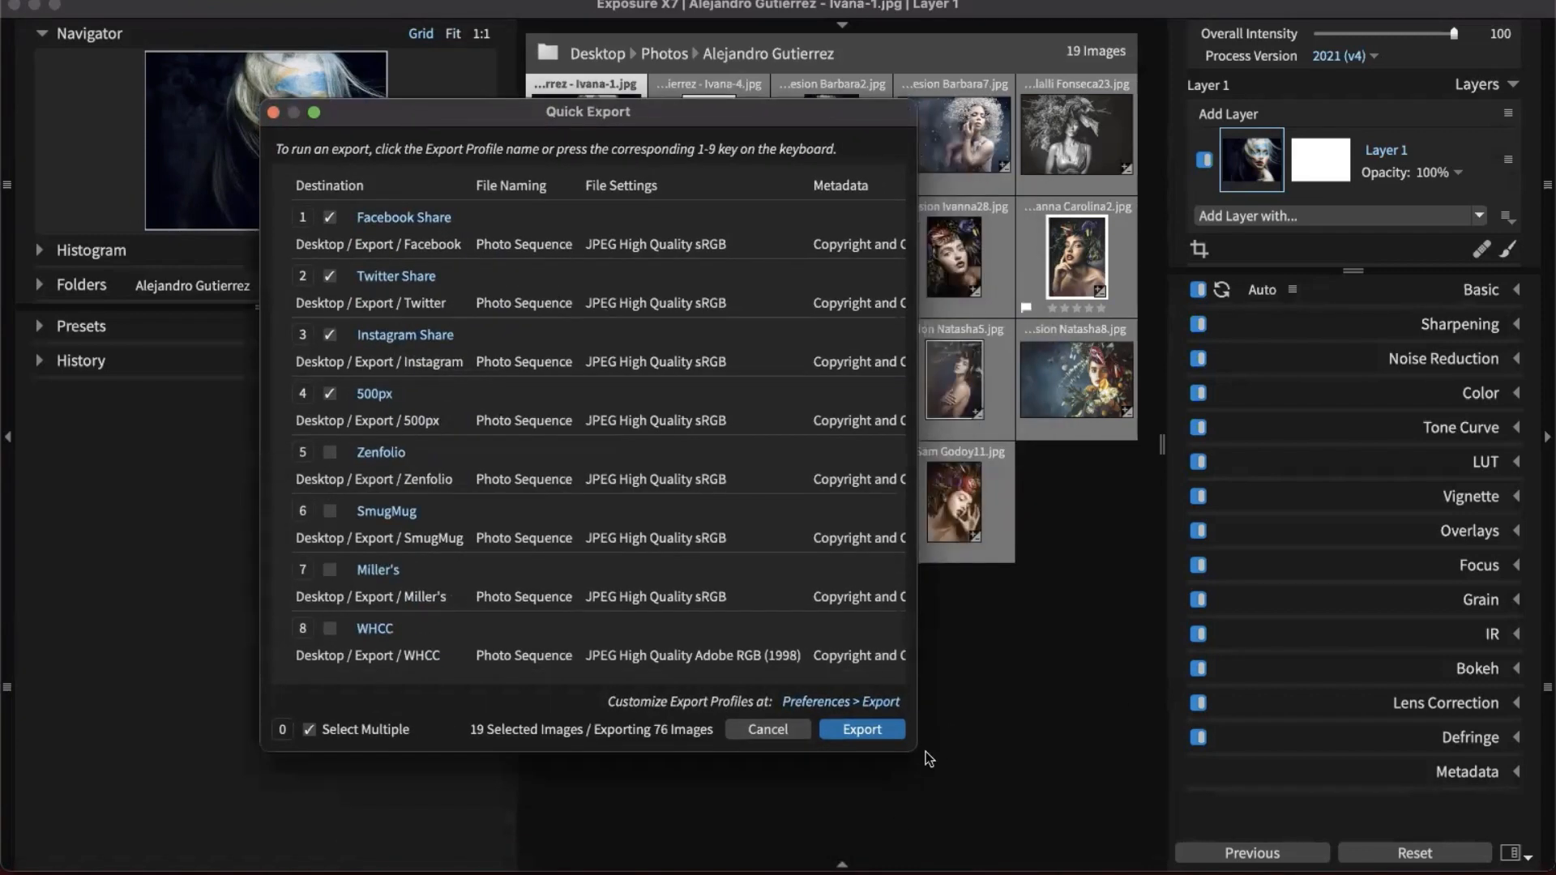
{"action": "left_click_drag", "start_coordinate": [915, 745], "coordinate": [1477, 786]}
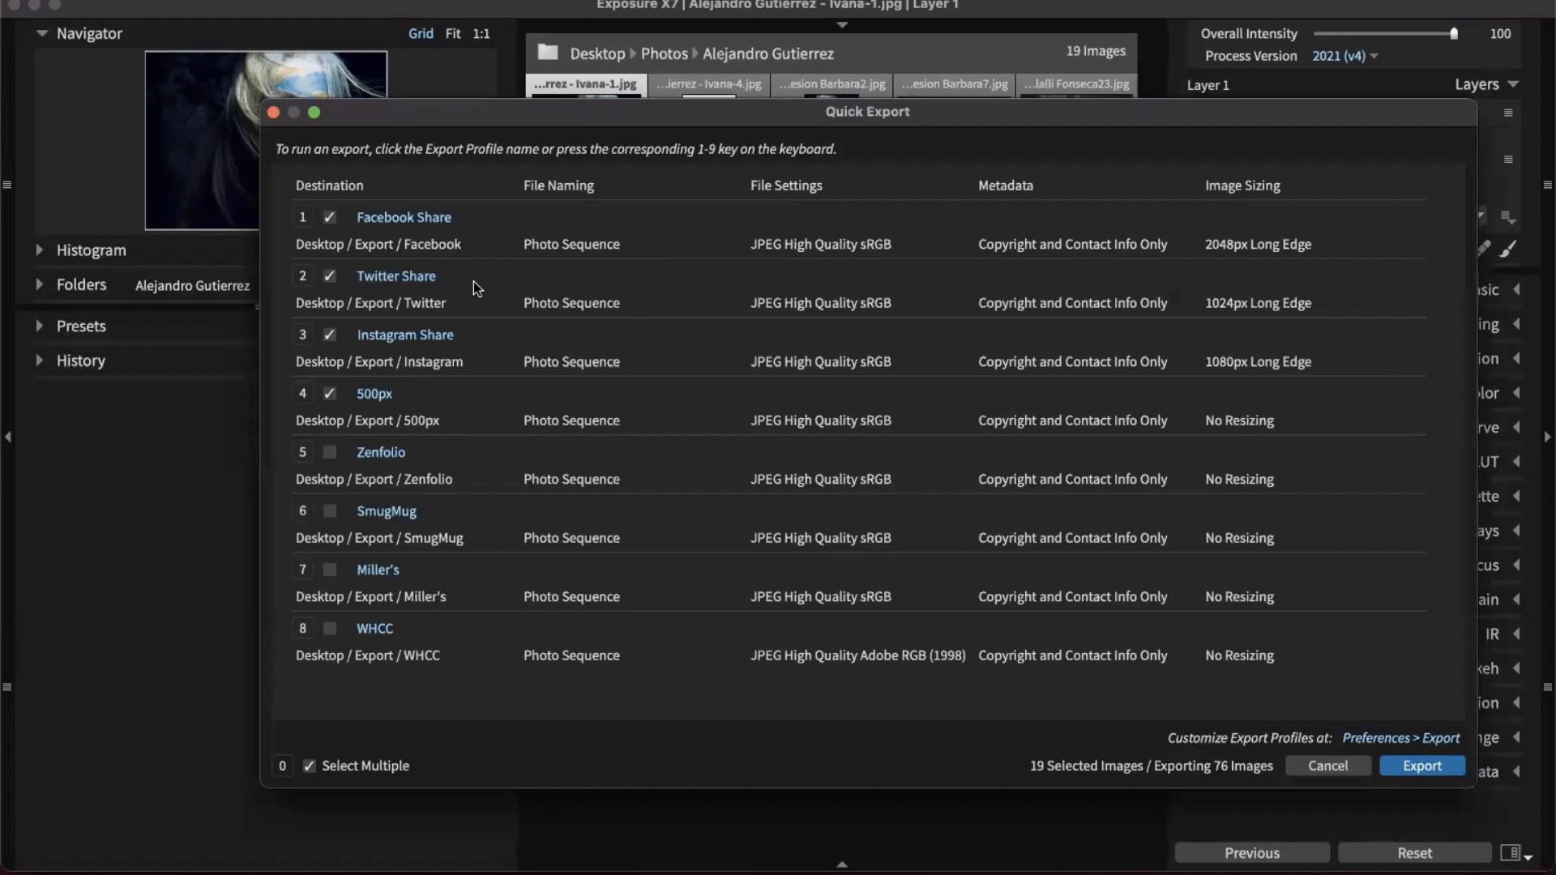
{"action": "left_click", "coordinate": [331, 393]}
{"action": "left_click", "coordinate": [1420, 766]}
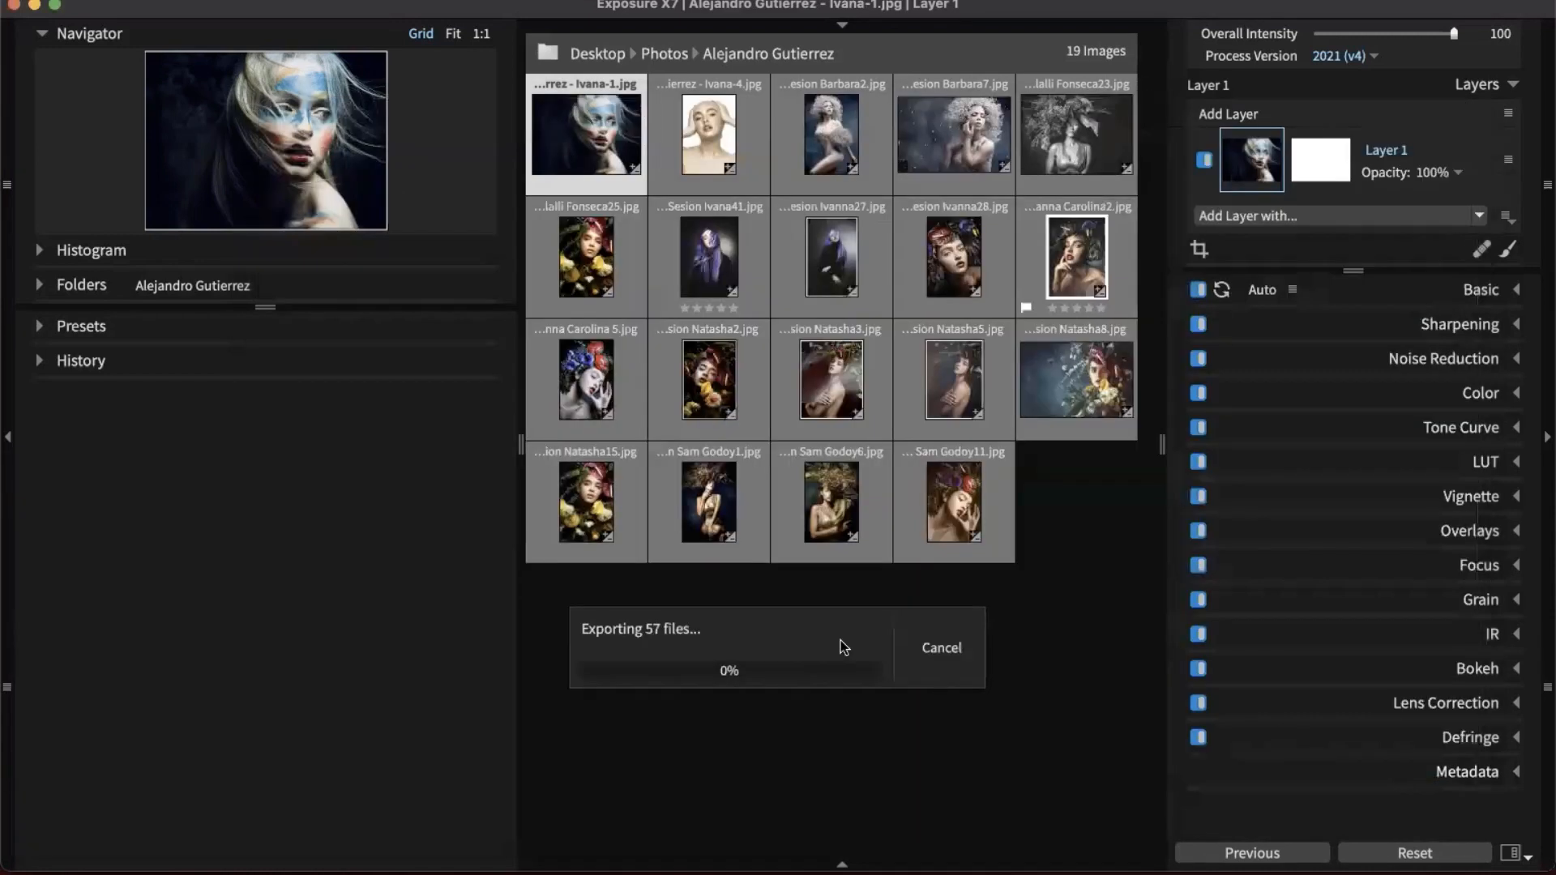
- Expand the Folders list and switch to the Retouching workspace while the export runs
{"action": "left_click_drag", "start_coordinate": [843, 615], "coordinate": [659, 621]}
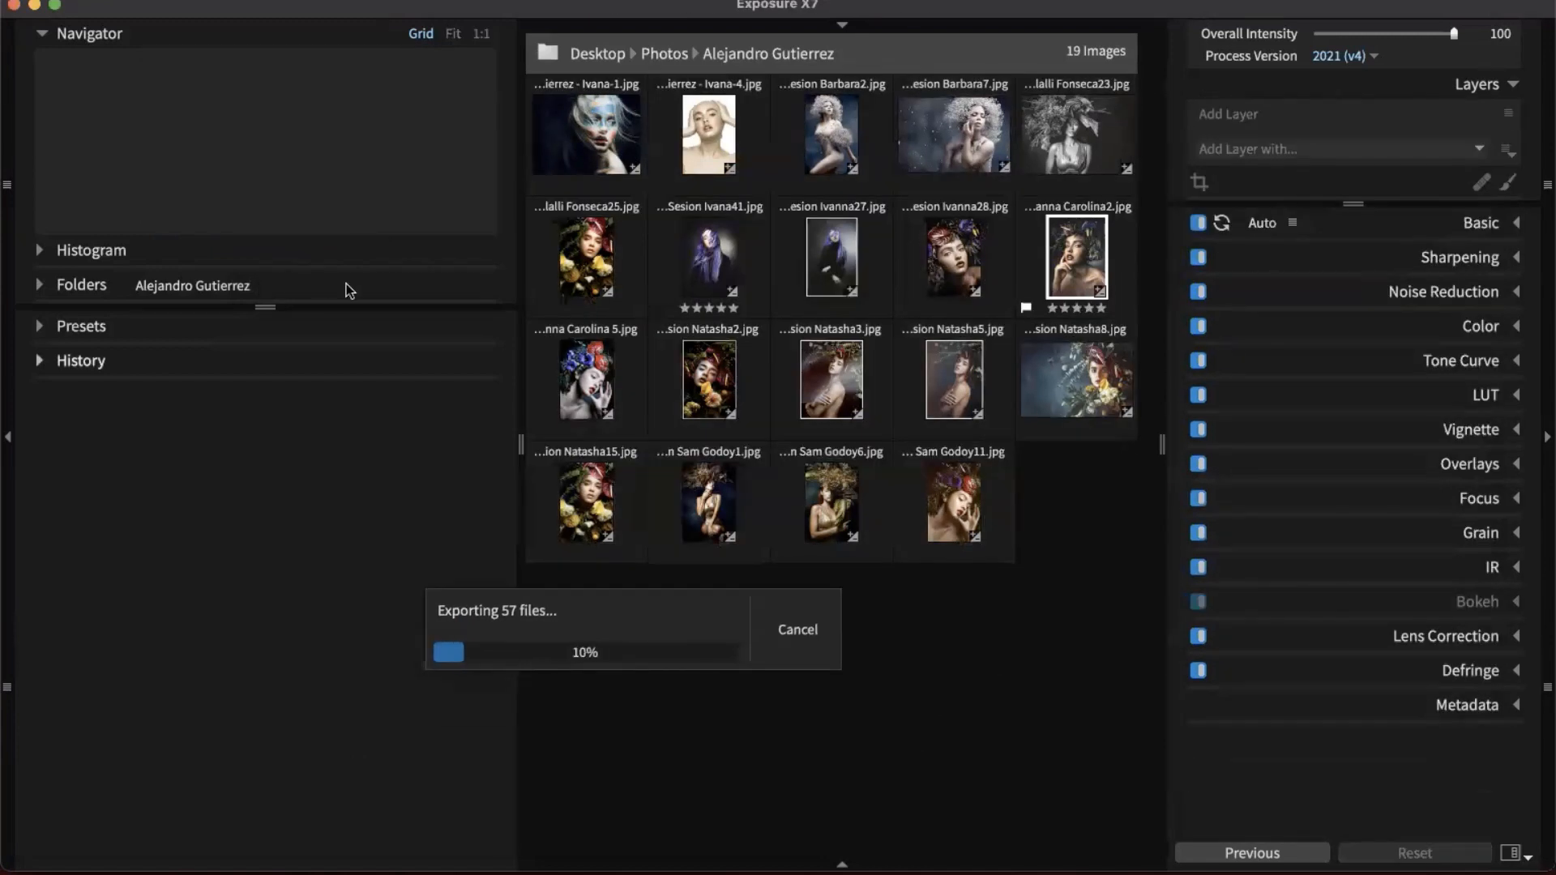
{"action": "left_click", "coordinate": [42, 284]}
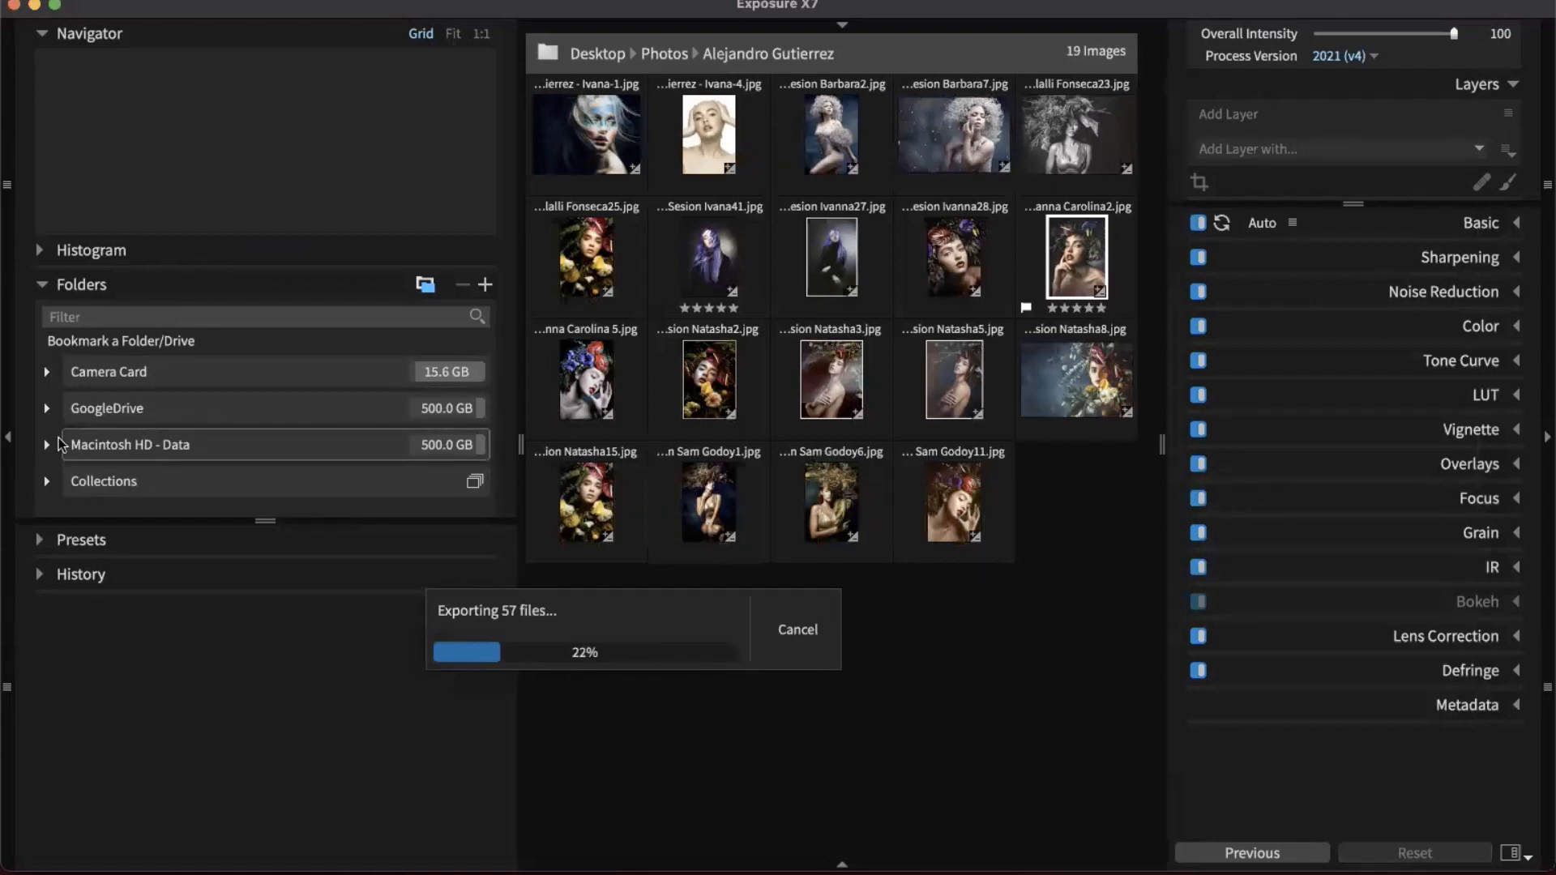
{"action": "left_click", "coordinate": [693, 388]}
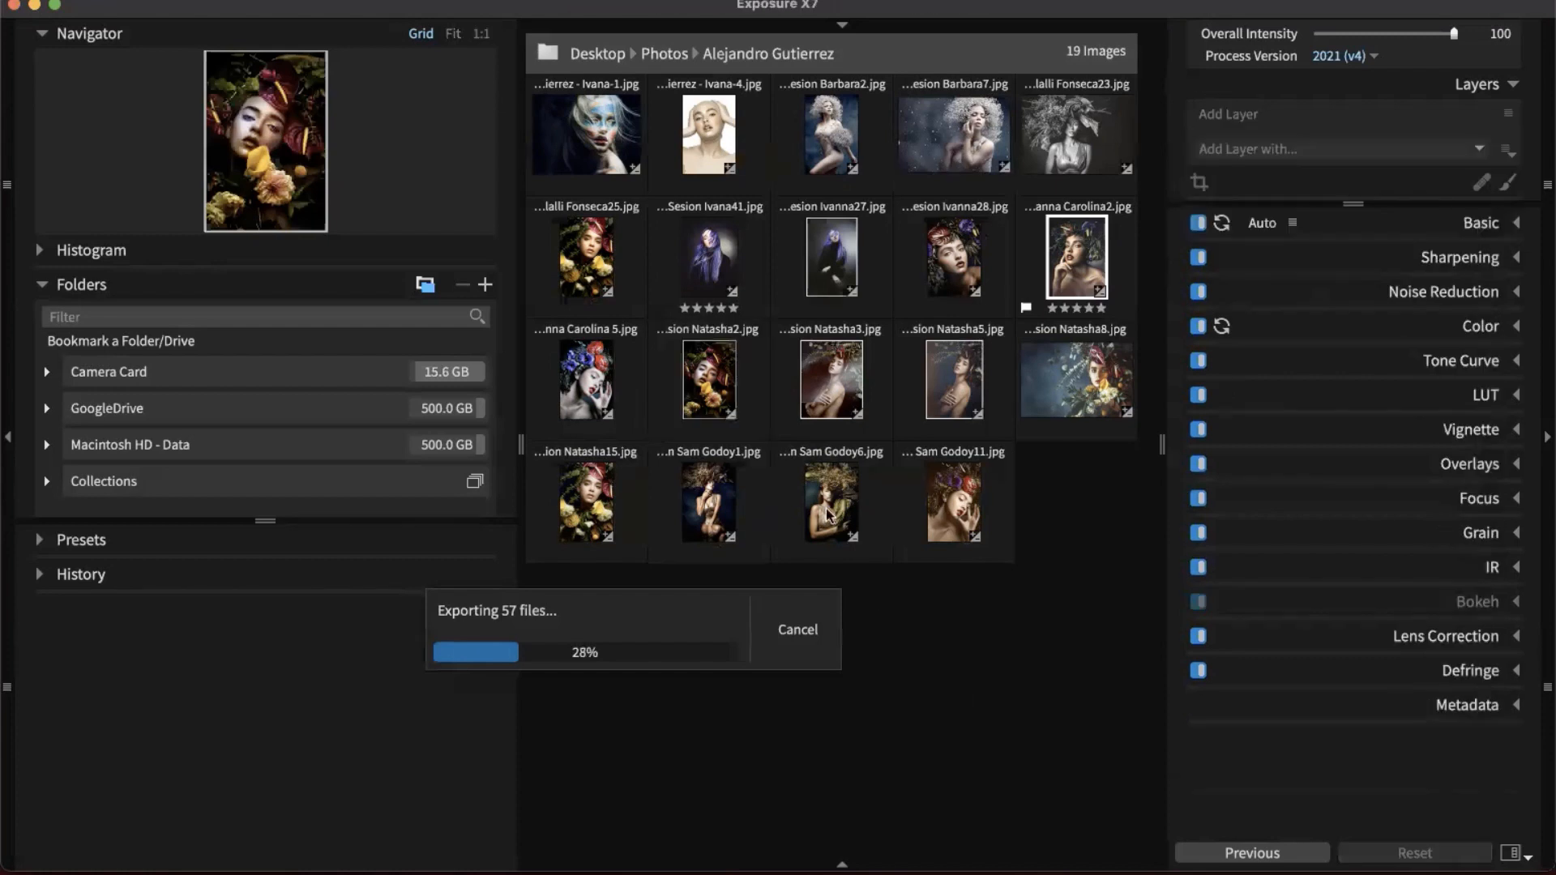
{"action": "left_click", "coordinate": [1542, 689]}
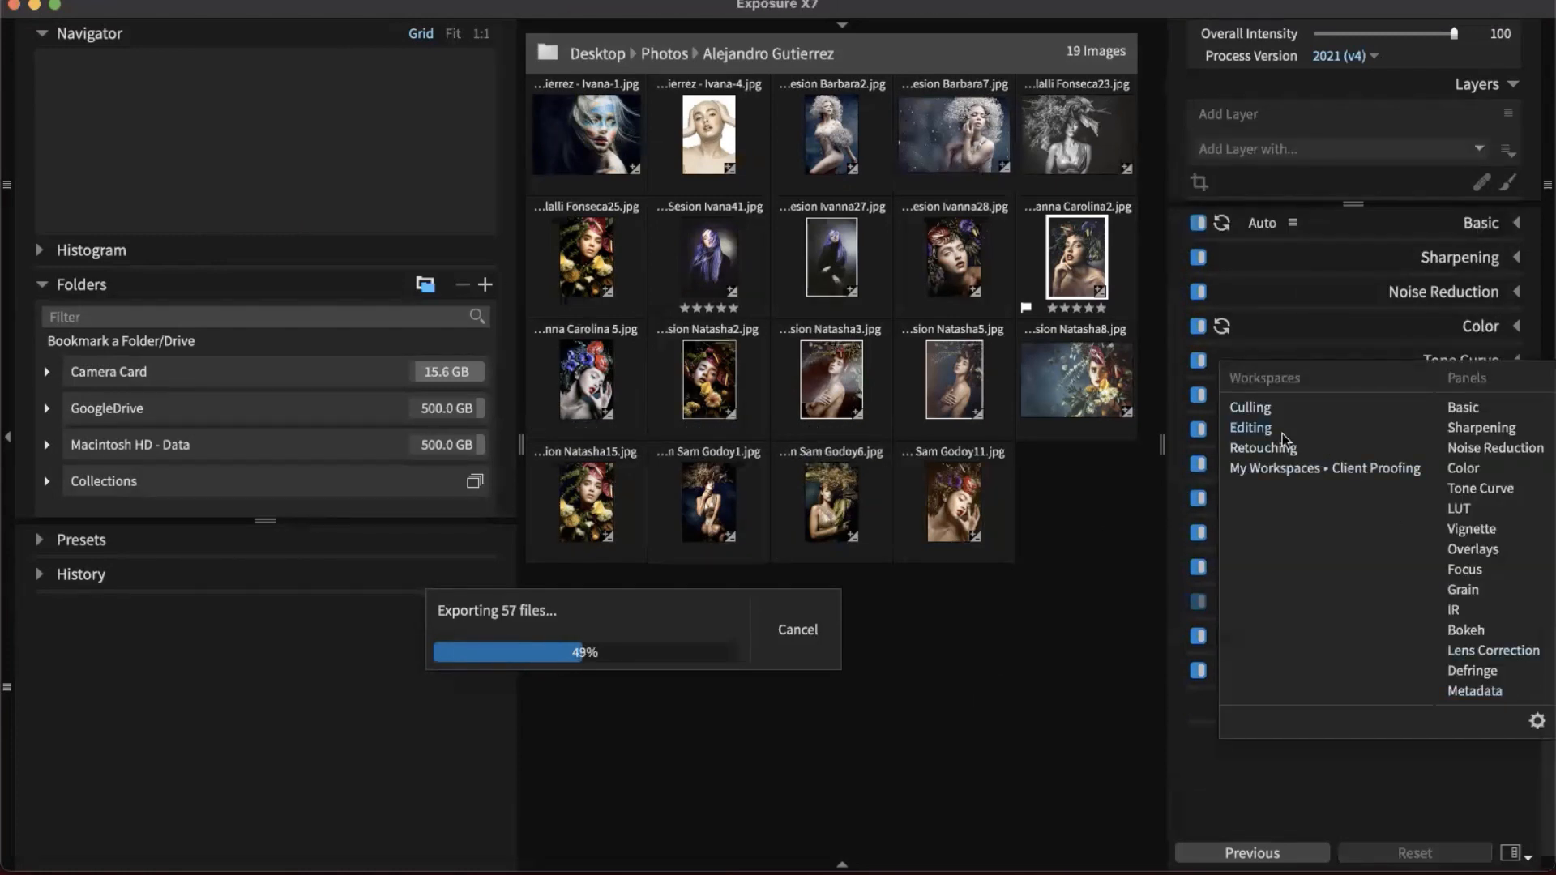
{"action": "left_click", "coordinate": [1289, 456]}
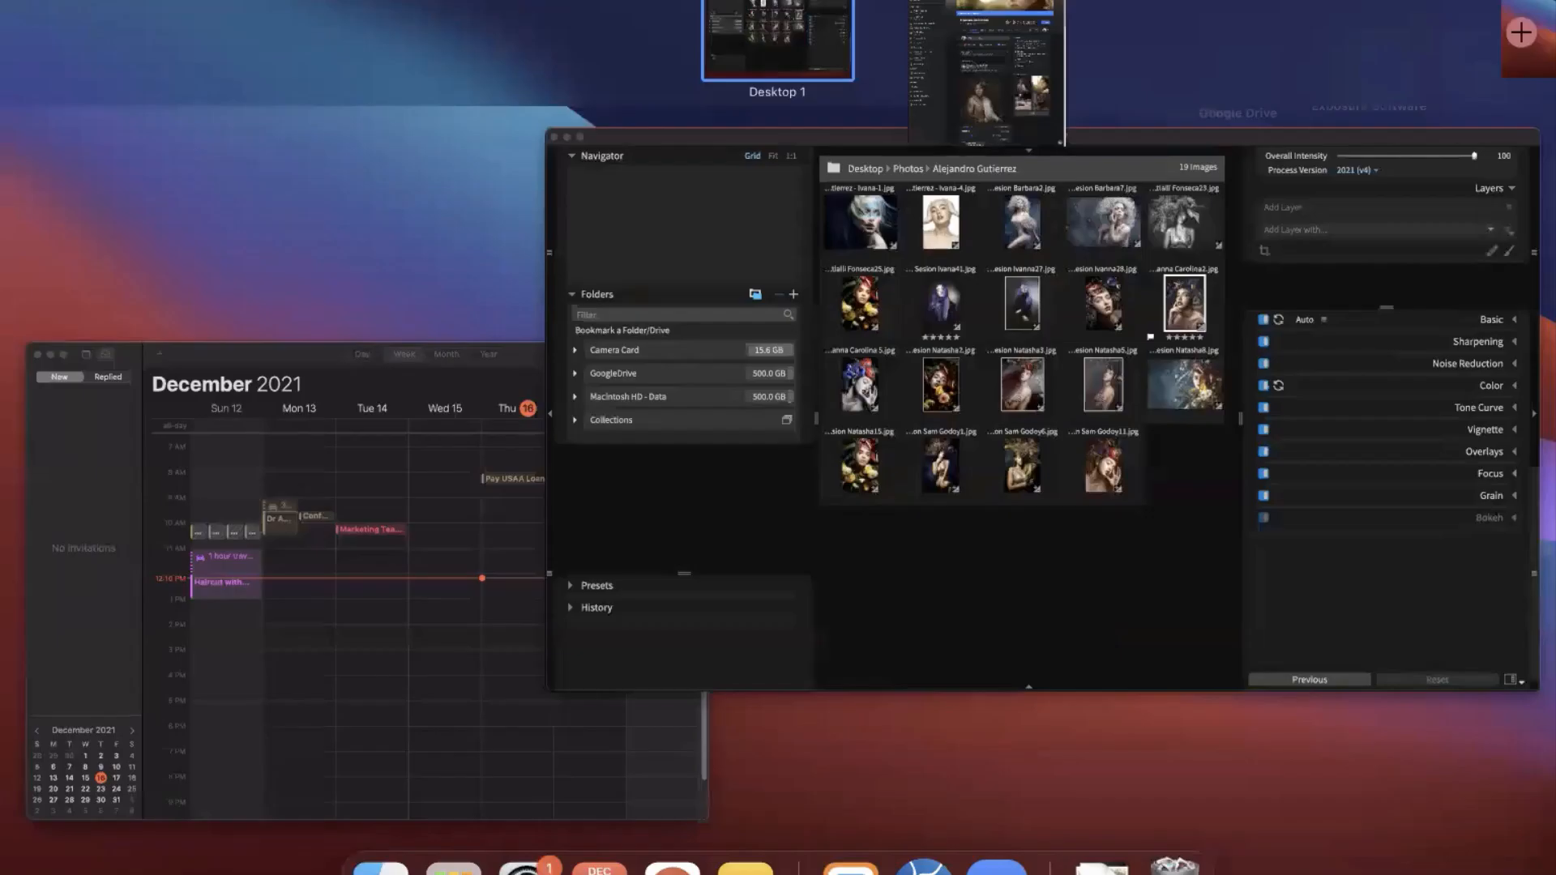
- Switch to the Chrome browser and look through the posts of the Exposure User Group on Facebook
{"action": "mouse_move", "coordinate": [968, 32]}
{"action": "left_mouse_down"}
{"action": "mouse_move", "coordinate": [960, 231]}
{"action": "mouse_move", "coordinate": [983, 11]}
{"action": "left_mouse_up"}
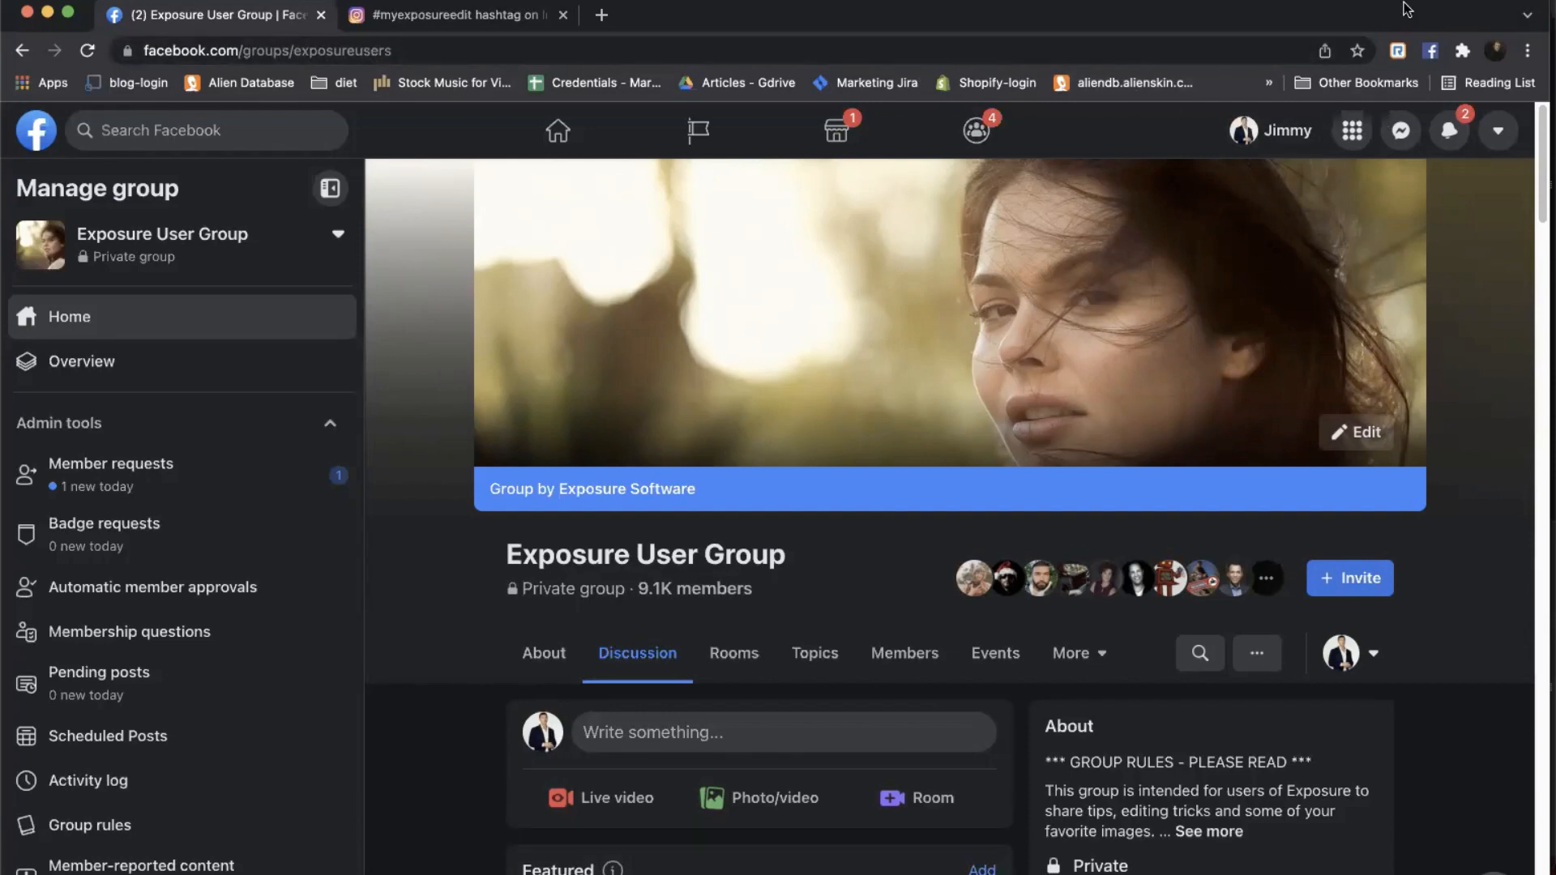
{"action": "scroll", "coordinate": [648, 766], "scroll_direction": "down", "scroll_amount": 10}
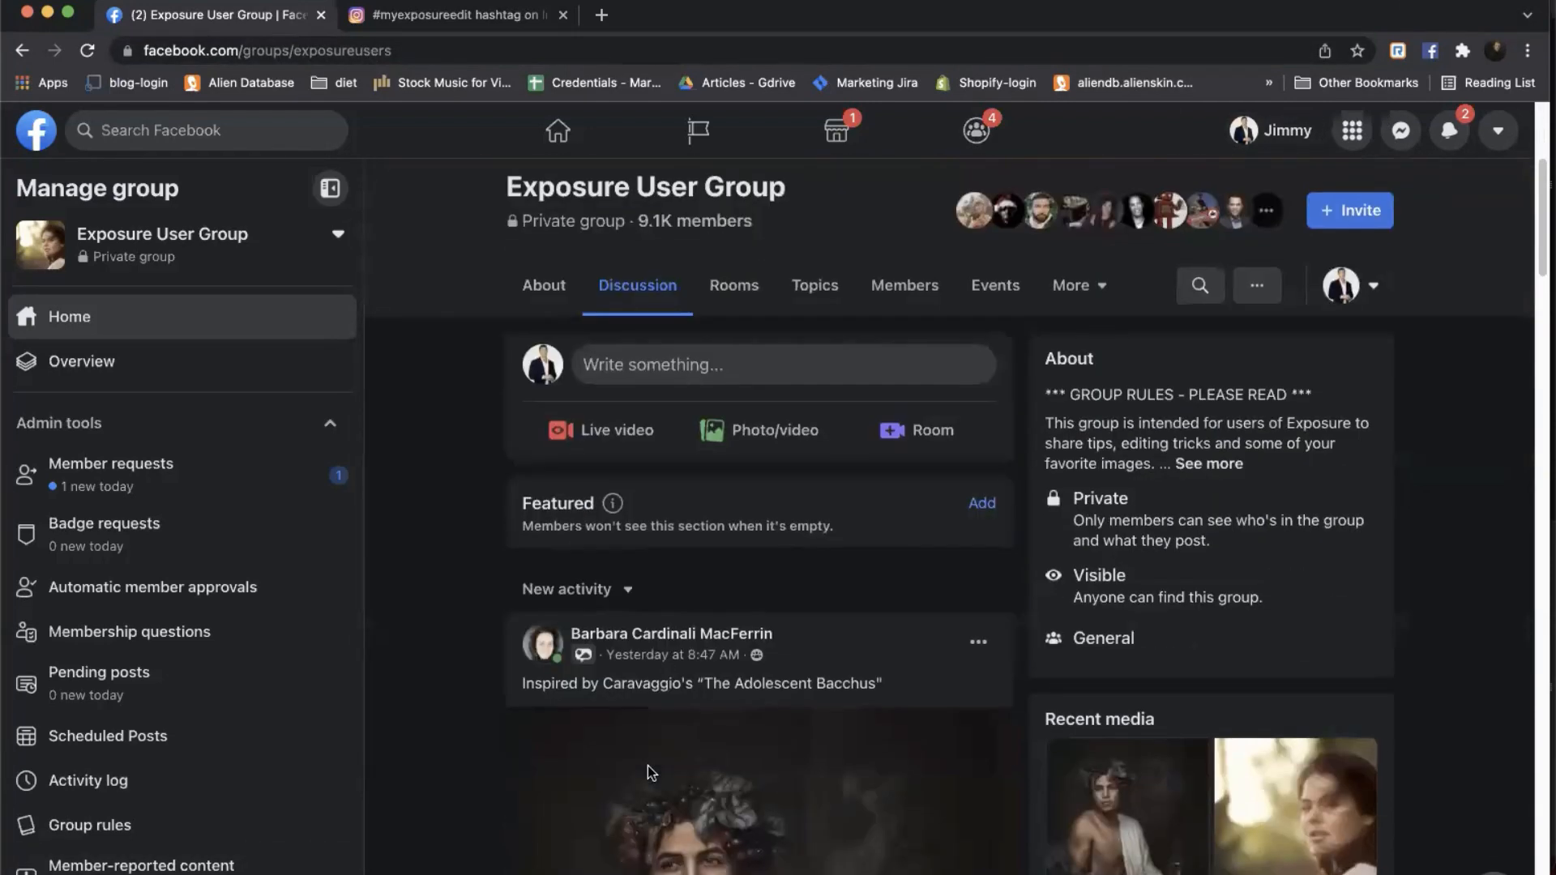
{"action": "scroll", "coordinate": [694, 552], "scroll_direction": "up", "scroll_amount": 5}
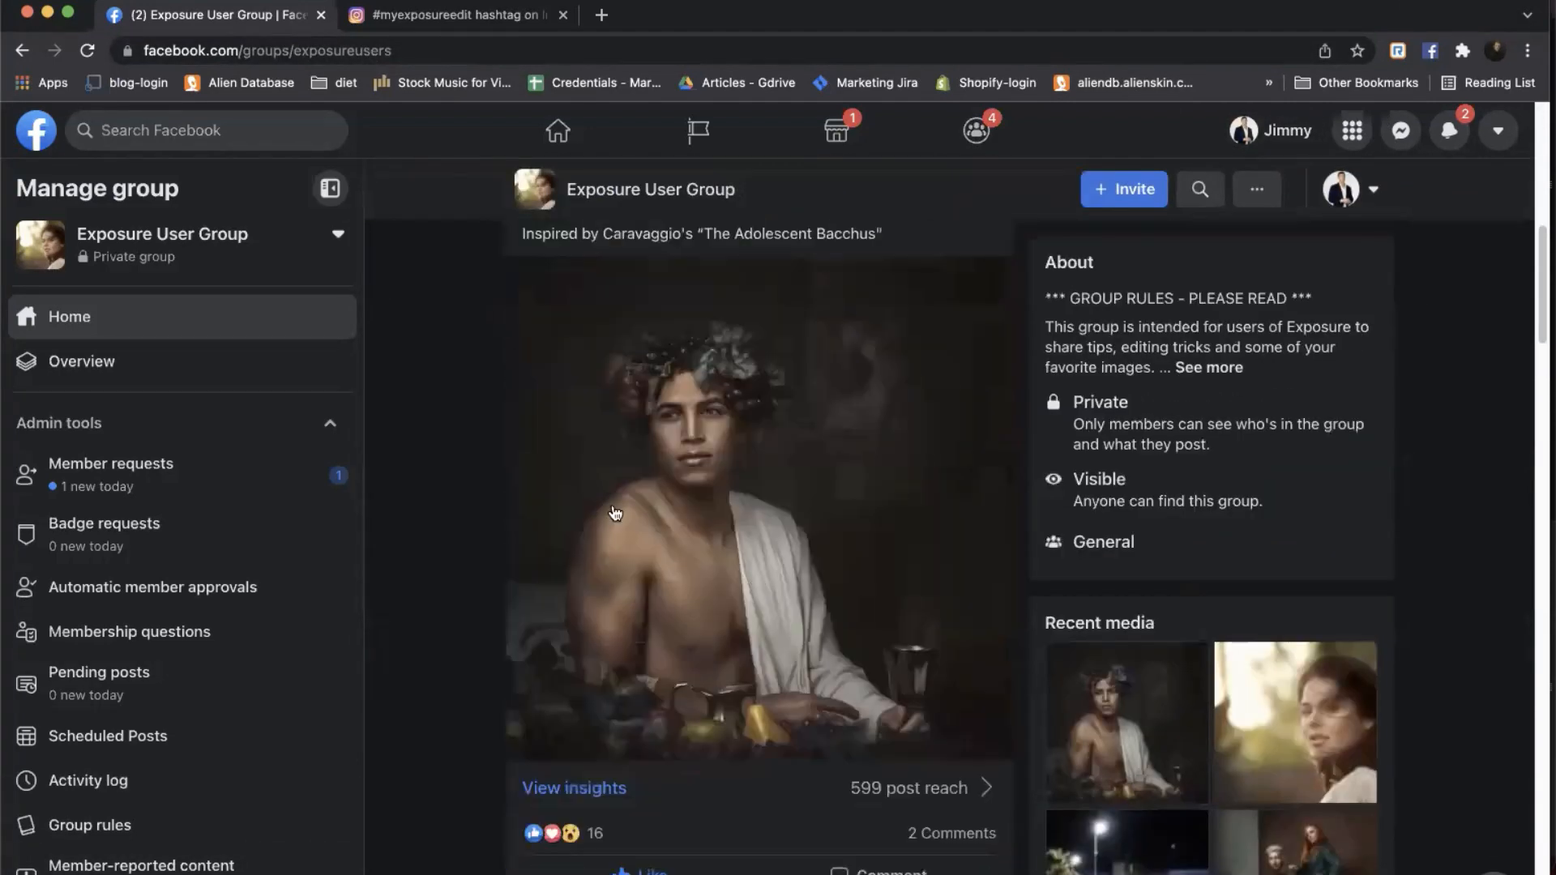
{"action": "scroll", "coordinate": [791, 597], "scroll_direction": "down", "scroll_amount": 11}
{"action": "scroll", "coordinate": [794, 598], "scroll_direction": "up", "scroll_amount": 10}
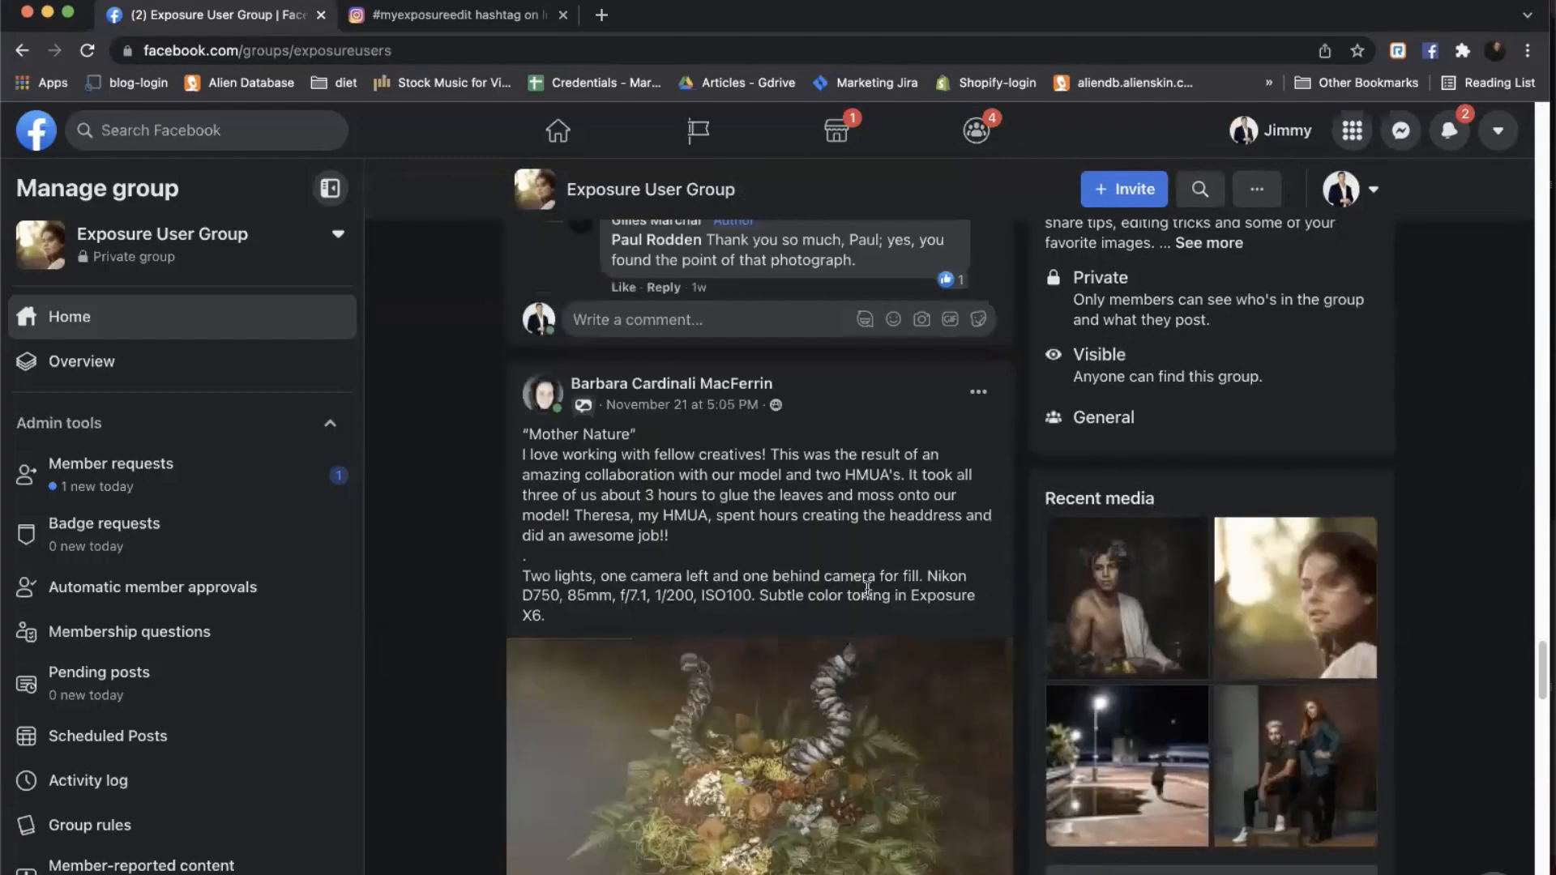
- Switch to the Instagram page for #myexposureedit and browse its top and most recent posts
{"action": "left_click_drag", "start_coordinate": [1295, 18], "coordinate": [1331, 377]}
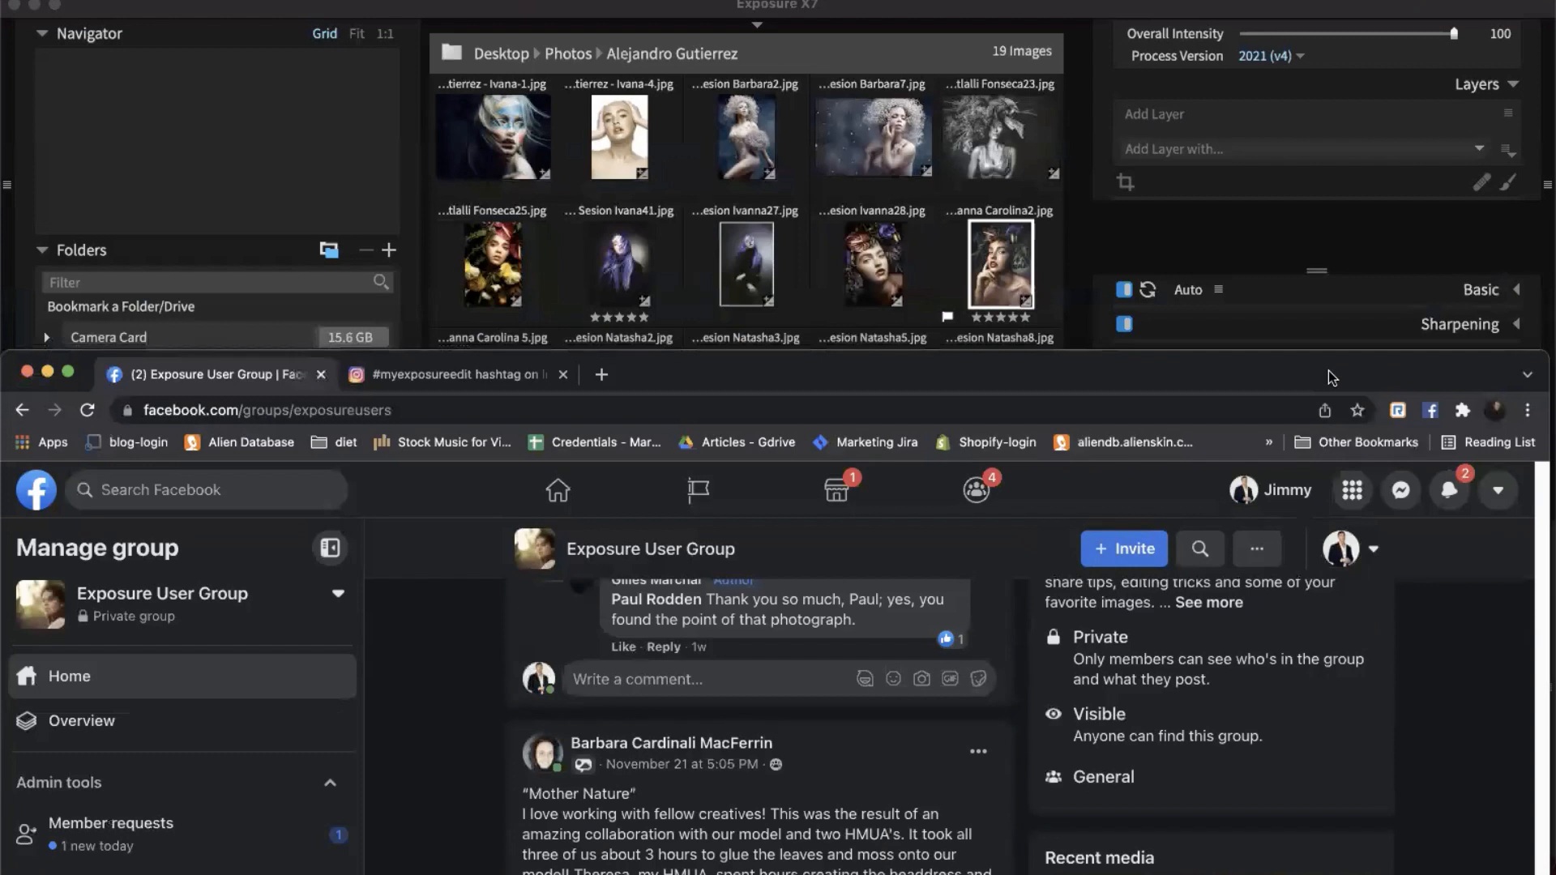
{"action": "left_click", "coordinate": [496, 389]}
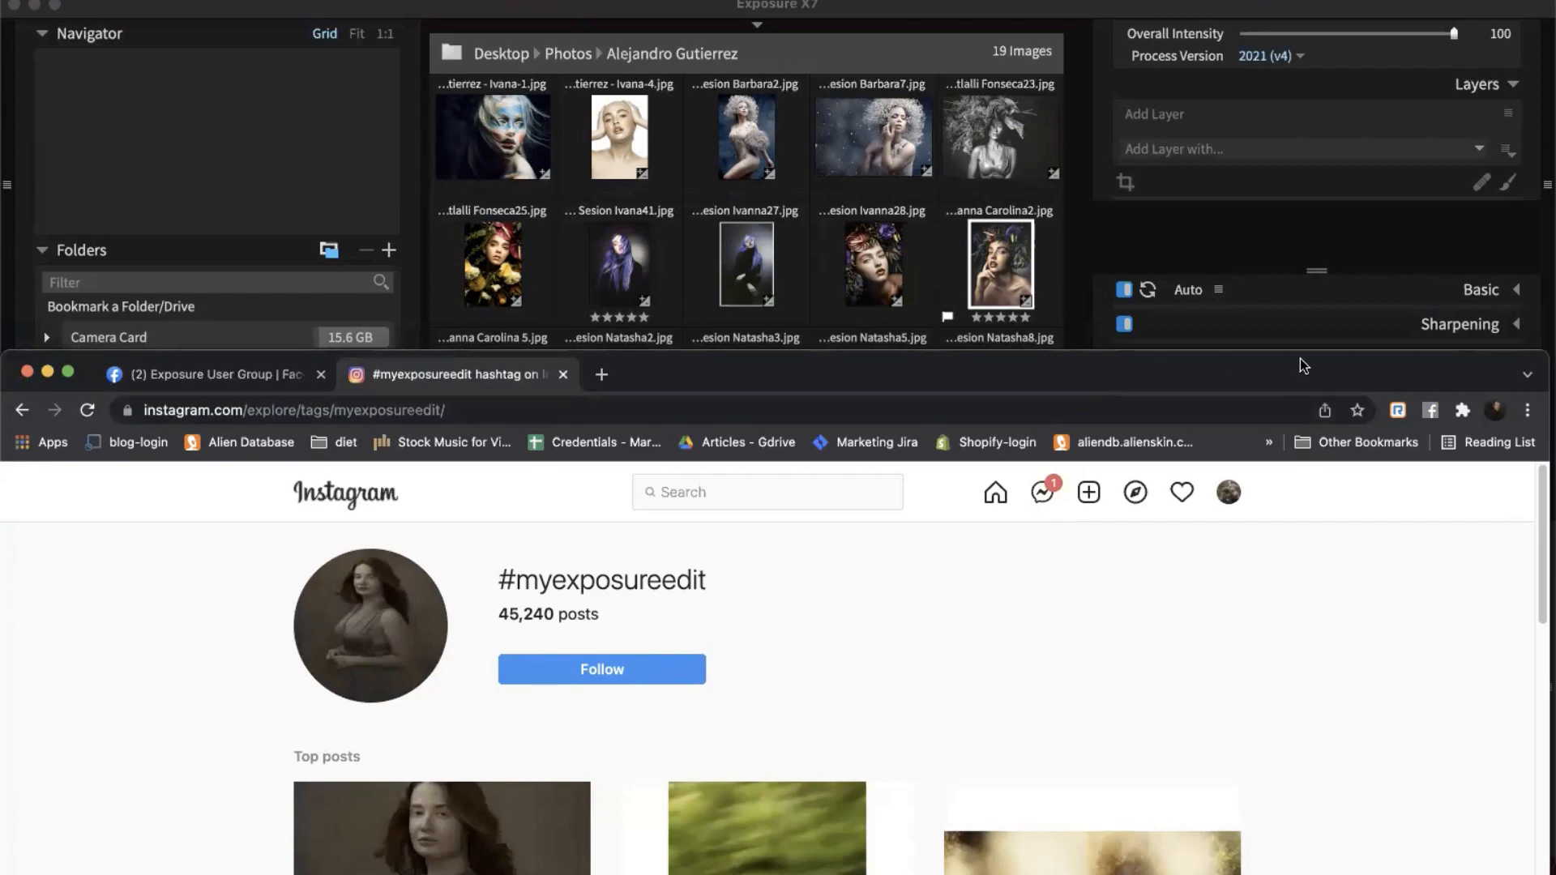
{"action": "left_click_drag", "start_coordinate": [1306, 367], "coordinate": [1315, 2]}
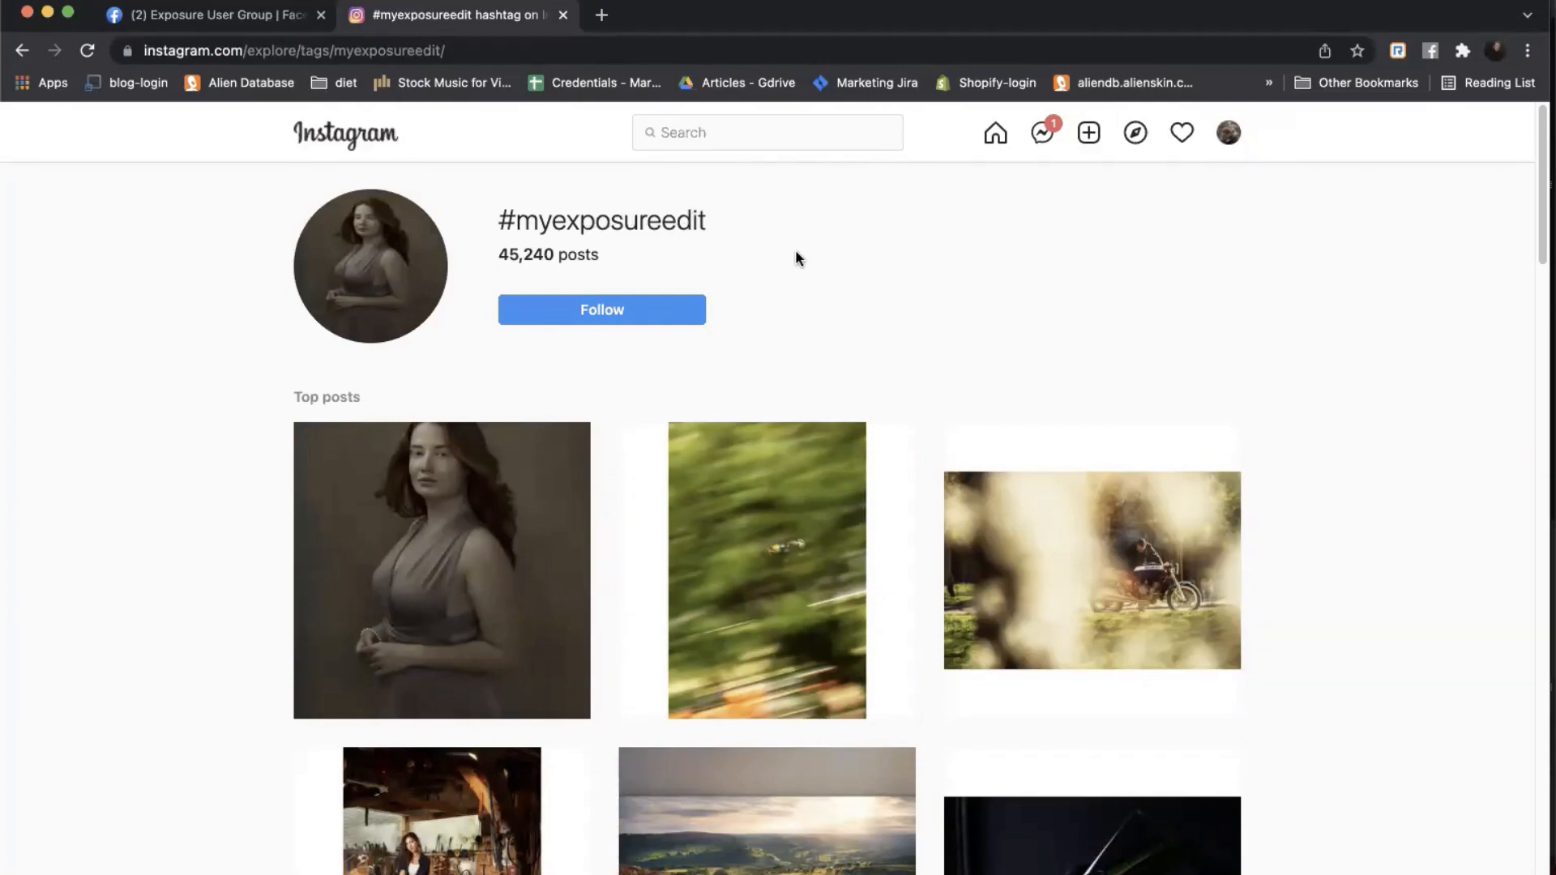
{"action": "scroll", "coordinate": [921, 558], "scroll_direction": "down", "scroll_amount": 1}
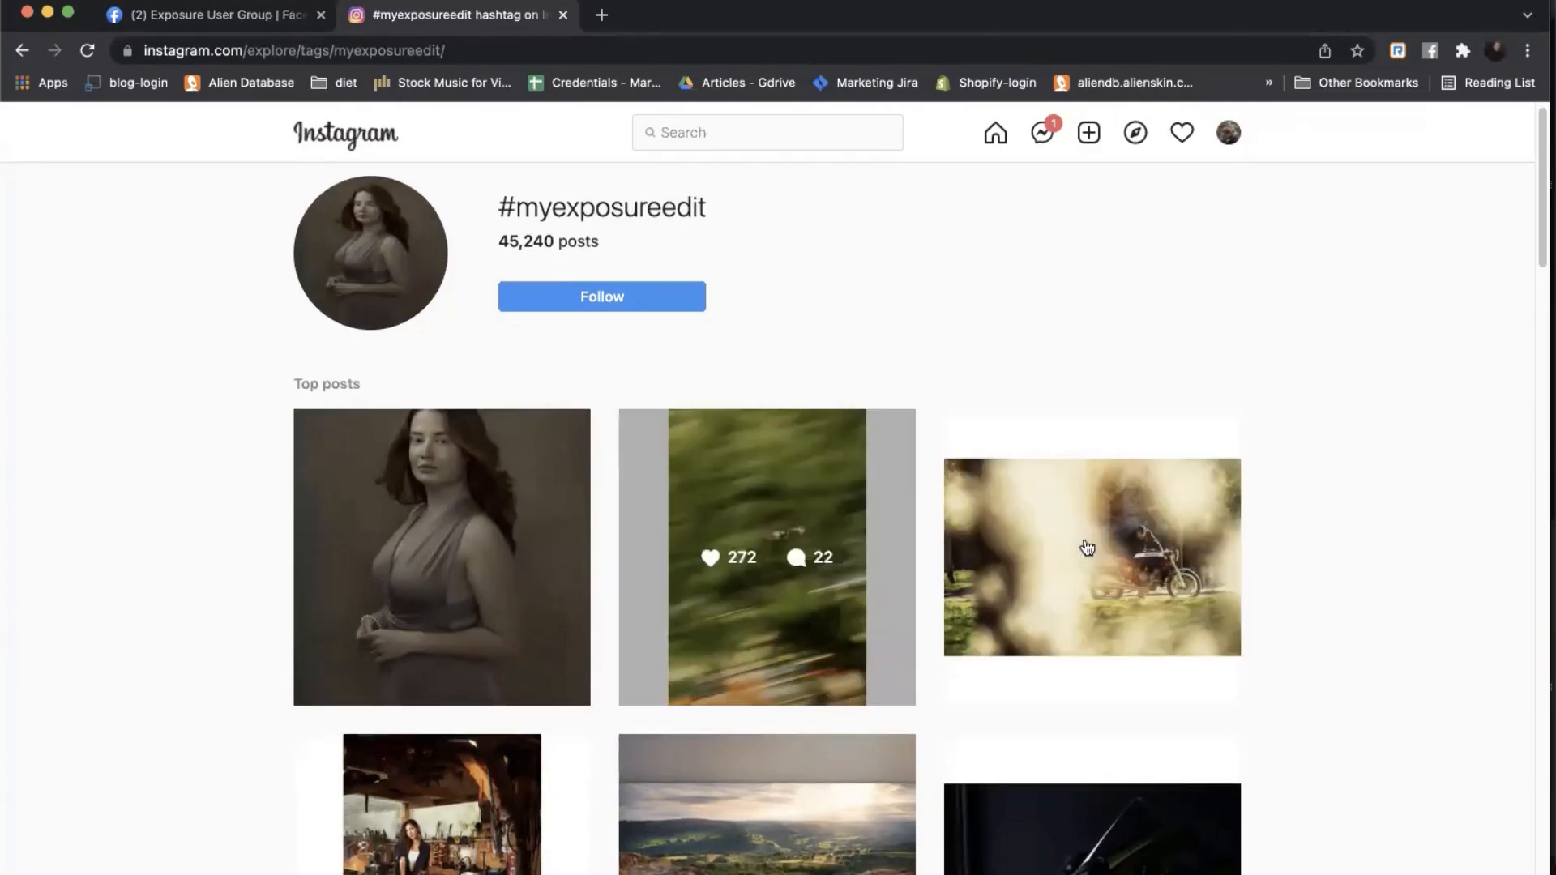
{"action": "scroll", "coordinate": [1140, 539], "scroll_direction": "down", "scroll_amount": 10}
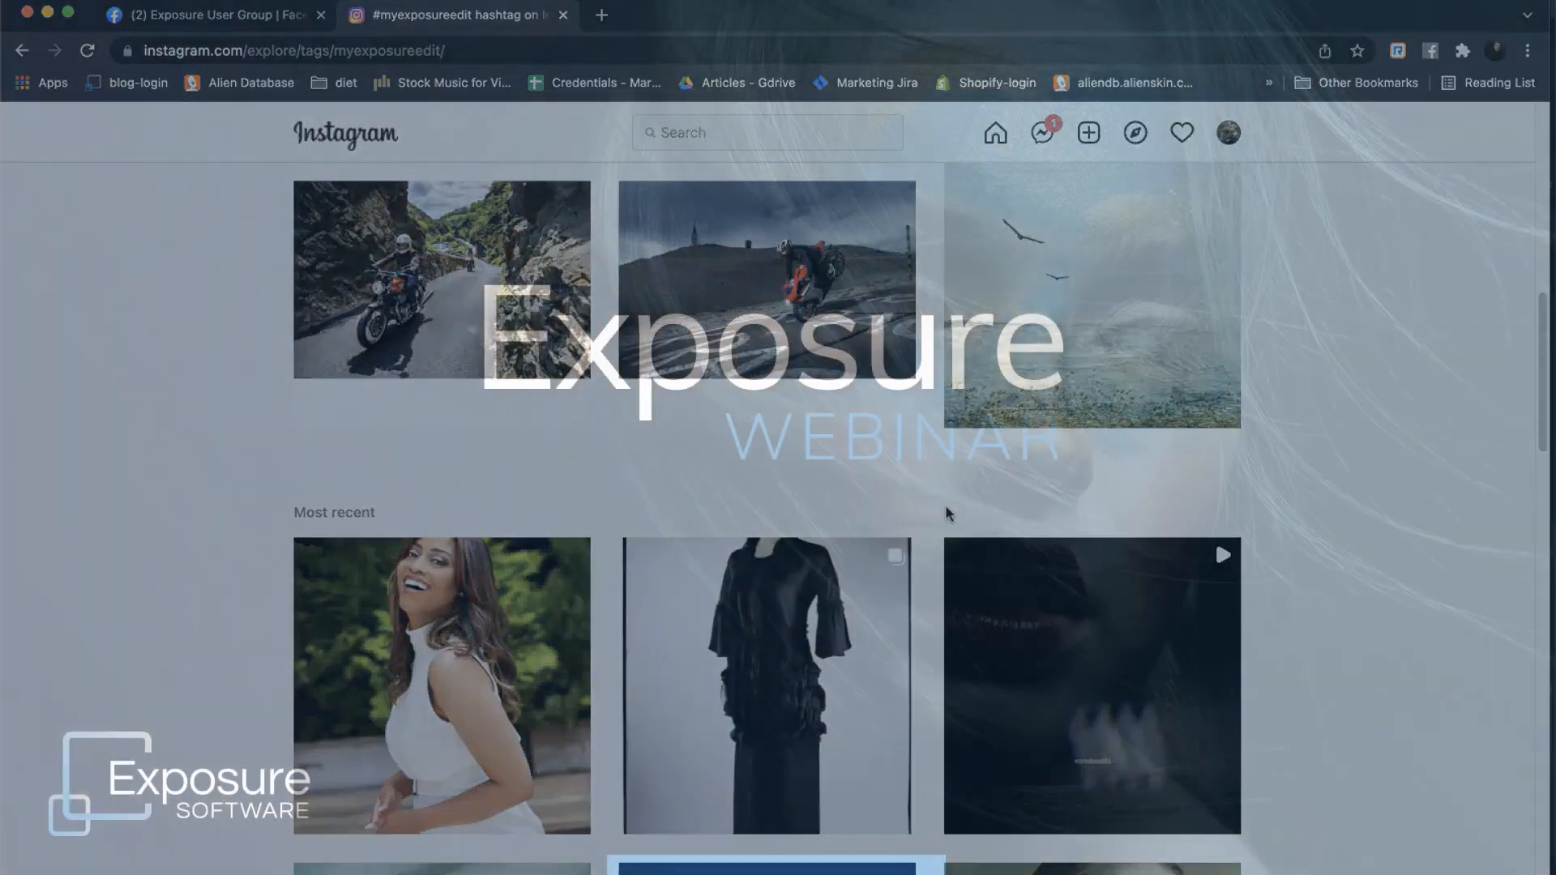